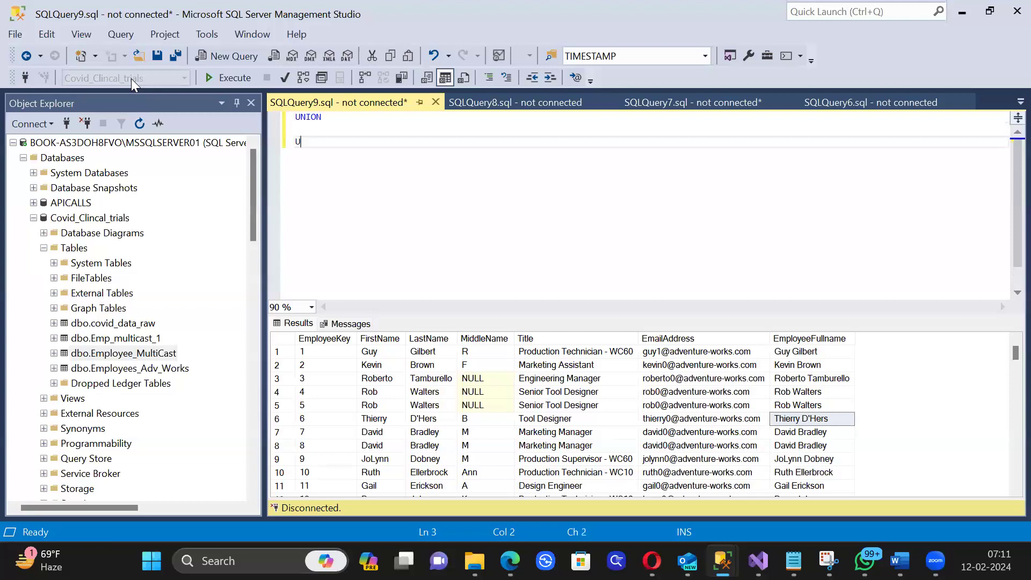
# Step: Complete the second operator note in the query so it reads "UNION ALL"
pyautogui.write('NION AL L')
pyautogui.press('BackSpace')
pyautogui.press('BackSpace')
pyautogui.write('L')
# Step: Add the heading "Set operators" on its own line above UNION, leaving an empty first line
pyautogui.hotkey('ctrl', 'Home')
pyautogui.press('Return')
pyautogui.press('Return')
pyautogui.press('Up')
pyautogui.write('Set operator')
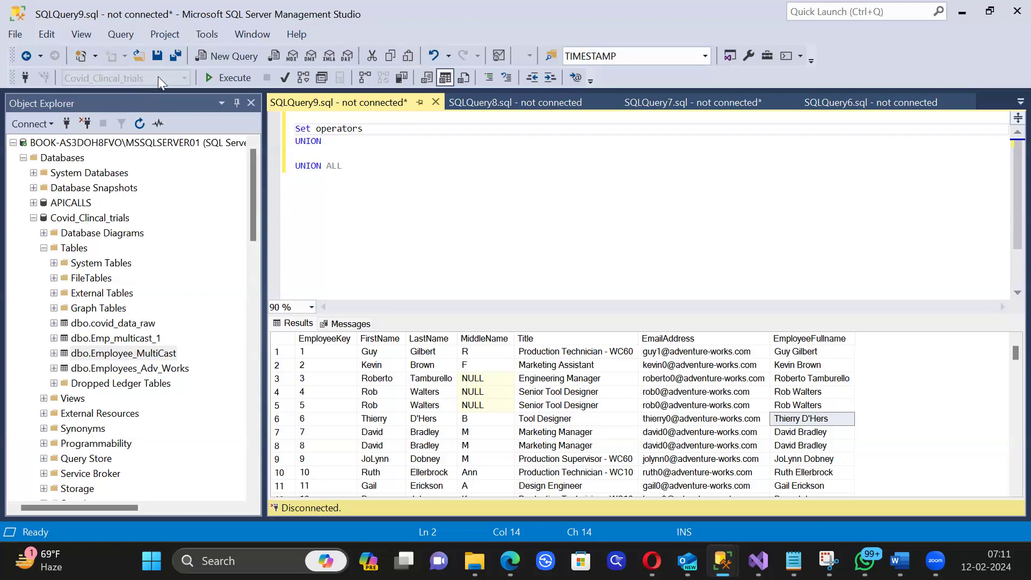
pyautogui.click(355, 117)
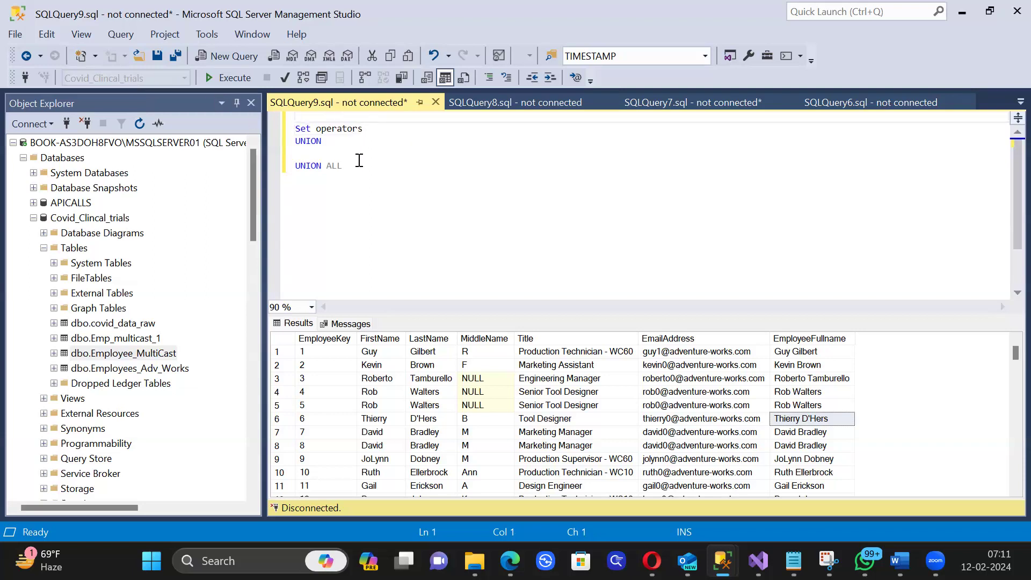
pyautogui.moveTo(370, 129); pyautogui.dragTo(306, 128)
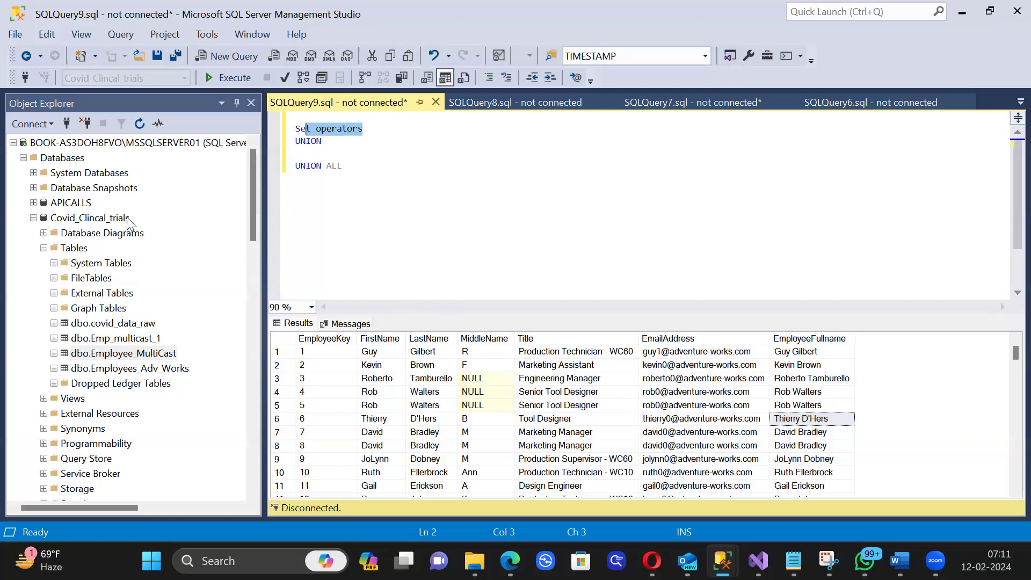
# Step: Clear the set operator heading and the UNION and UNION ALL notes from the query
pyautogui.scroll(-3, 78, 295)
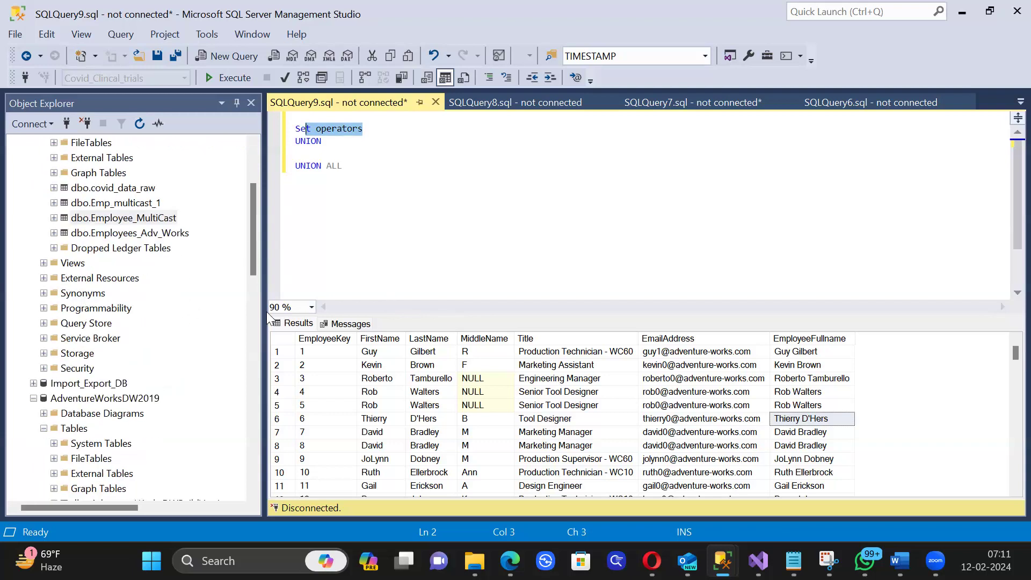
pyautogui.moveTo(556, 226); pyautogui.dragTo(175, 146)
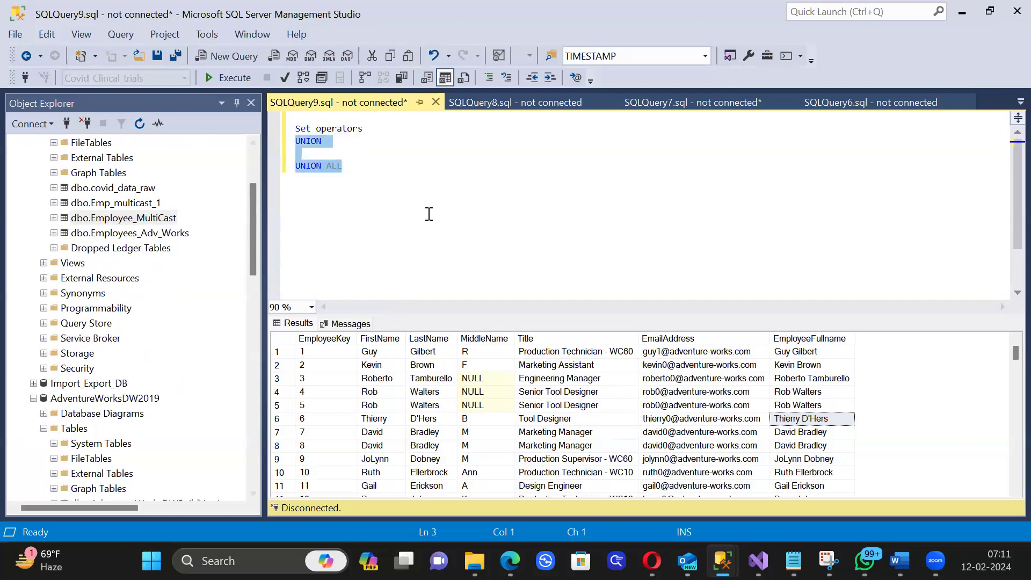
pyautogui.press('BackSpace')
pyautogui.press('Up')
pyautogui.press('Up')
pyautogui.press('Down')
pyautogui.hotkey('shift', 'End')
pyautogui.press('BackSpace')
# Step: Write a use statement for [AdventureWorks2019] and execute it to make that database current
pyautogui.write('use adventure')
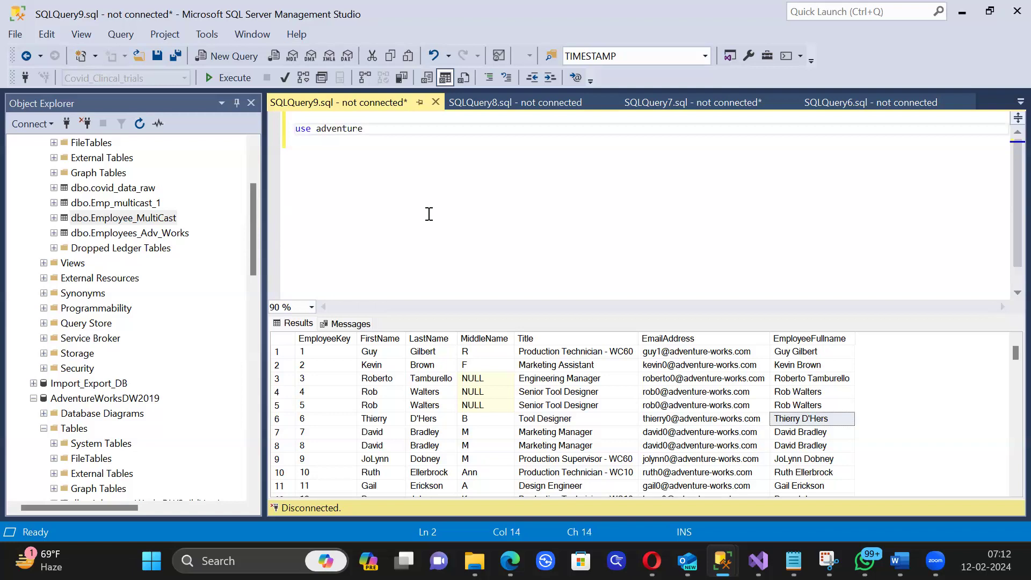
pyautogui.scroll(3, 221, 267)
pyautogui.scroll(-15, 222, 267)
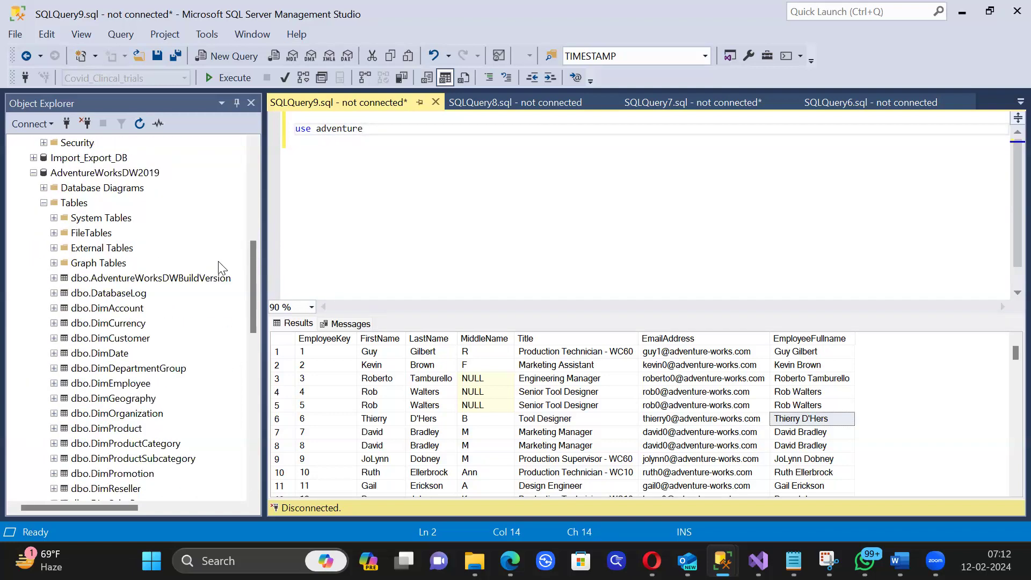
pyautogui.scroll(-3, 222, 267)
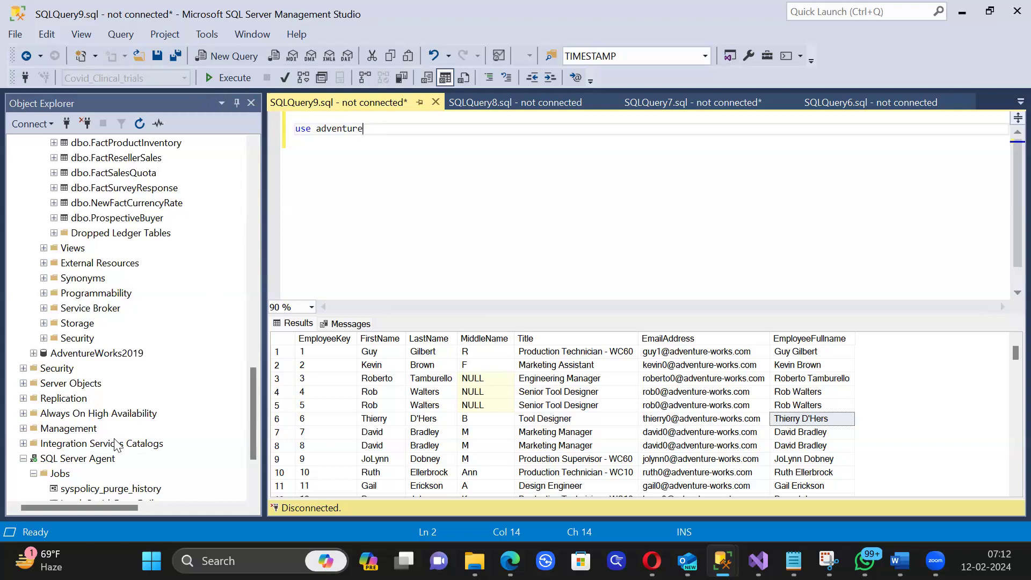
pyautogui.scroll(-1, 156, 446)
pyautogui.moveTo(107, 313); pyautogui.dragTo(435, 147)
pyautogui.doubleClick(339, 128)
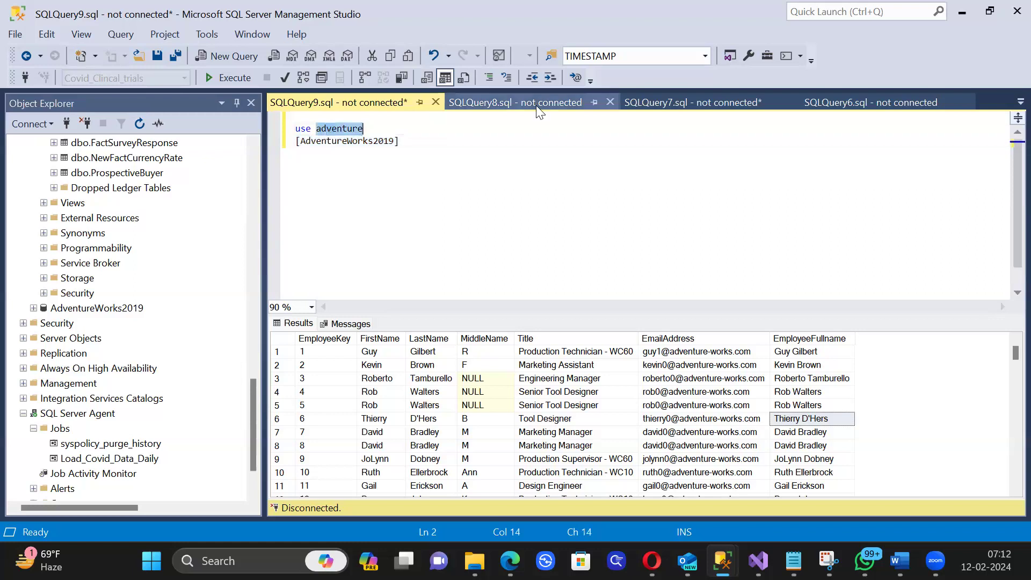
pyautogui.press('BackSpace')
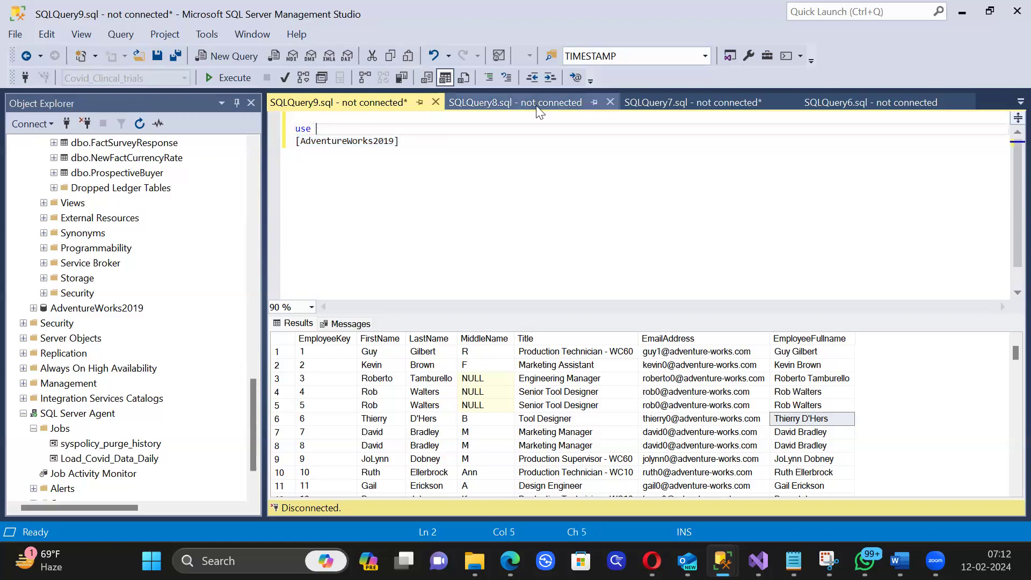
pyautogui.click(243, 77)
pyautogui.click(479, 306)
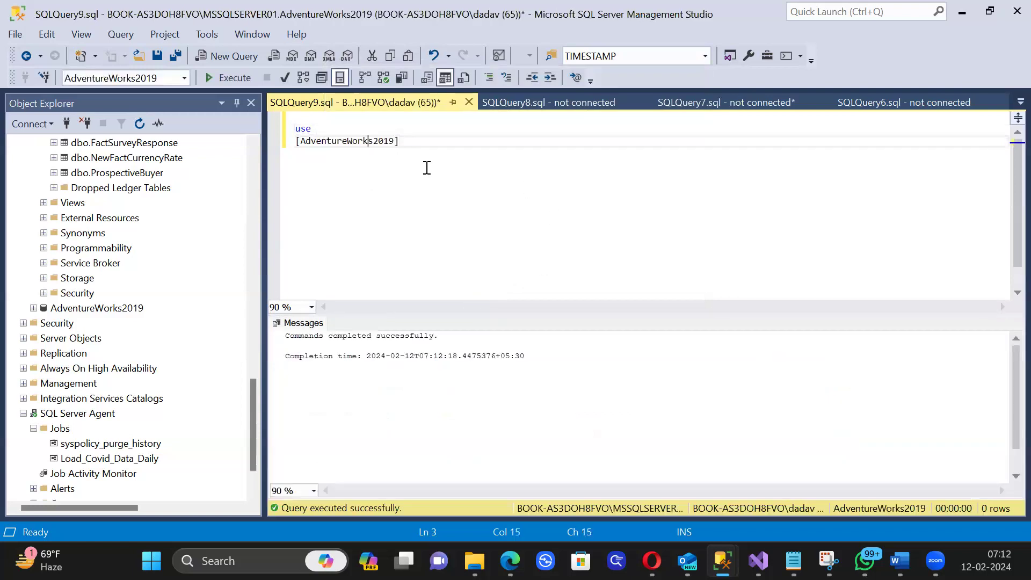
# Step: Replace the use statement with "select * from [HumanResources].[Employee]", taking the table from the AdventureWorks2019 database
pyautogui.moveTo(428, 168); pyautogui.dragTo(183, 102)
pyautogui.press('Return')
pyautogui.write('select *')
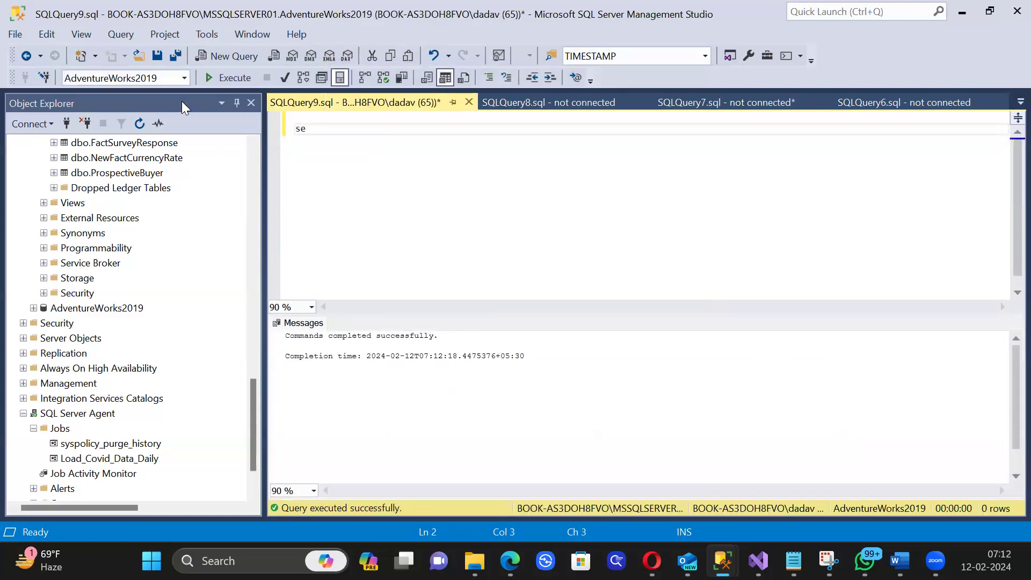
pyautogui.write(' from')
pyautogui.scroll(-2, 67, 419)
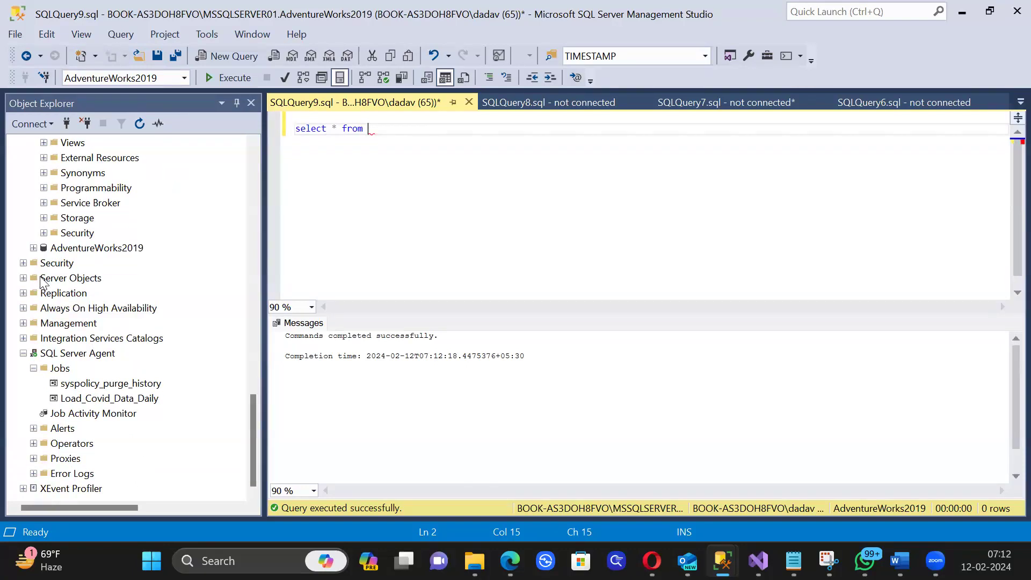
pyautogui.click(33, 248)
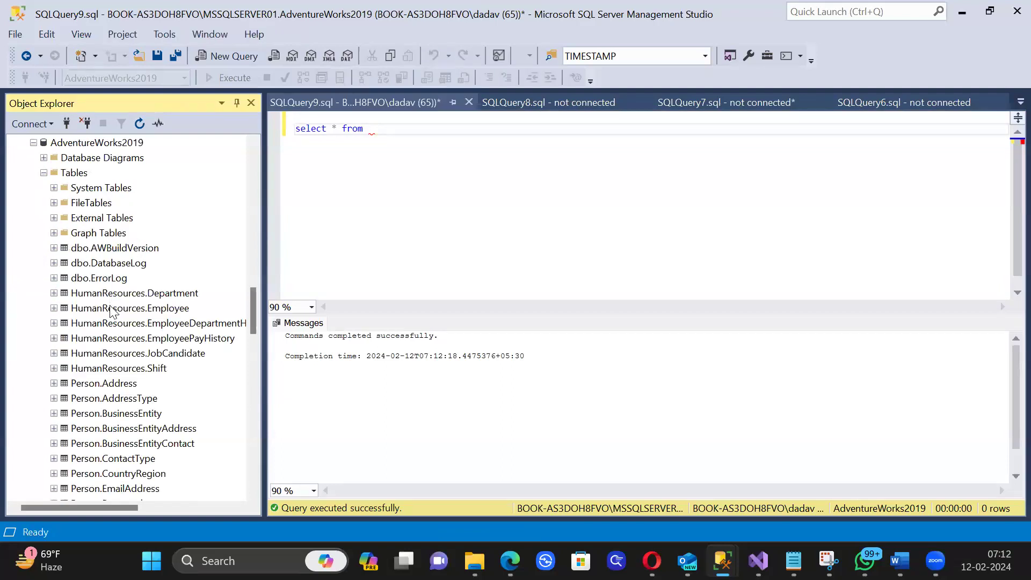
pyautogui.scroll(-1, 112, 310)
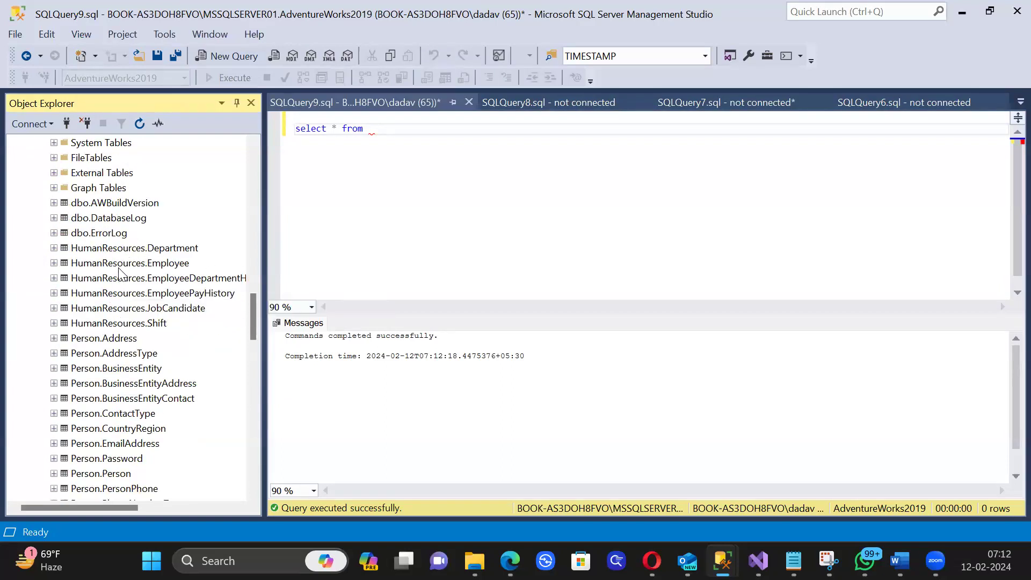
pyautogui.moveTo(120, 264); pyautogui.dragTo(405, 231)
# Step: Execute the query on the Employee table and browse the BusinessEntityID values in the returned rows
pyautogui.click(372, 150)
pyautogui.hotkey('ctrl', 'a')
pyautogui.click(234, 75)
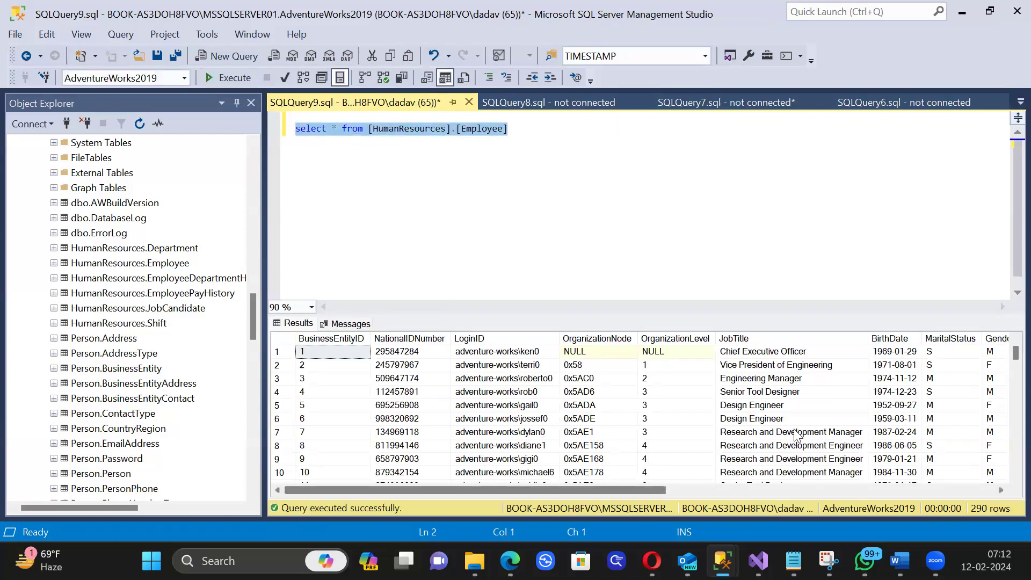
pyautogui.moveTo(525, 488)
pyautogui.mouseDown()
pyautogui.moveTo(847, 482)
pyautogui.moveTo(516, 488)
pyautogui.mouseUp()
pyautogui.click(383, 405)
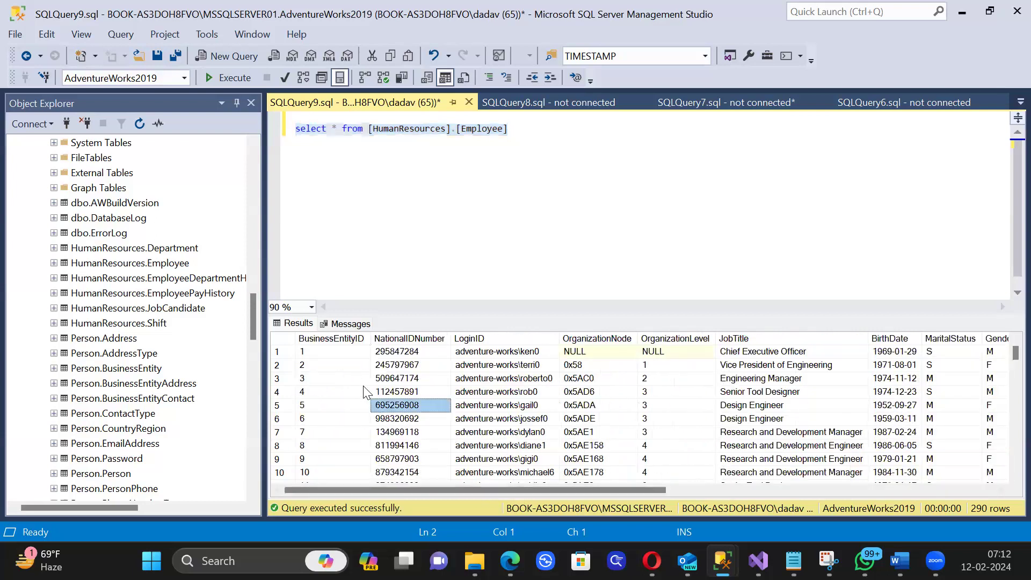
pyautogui.scroll(-20, 344, 424)
pyautogui.scroll(-20, 327, 438)
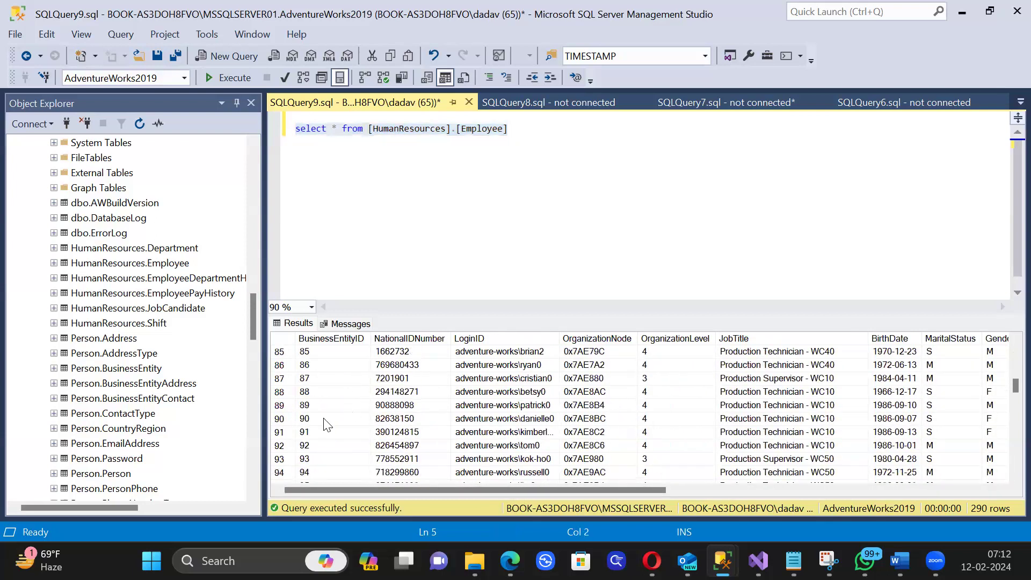
# Step: Filter the query with "where BusinessEntityID between 1 and 50;" and execute it
pyautogui.click(648, 174)
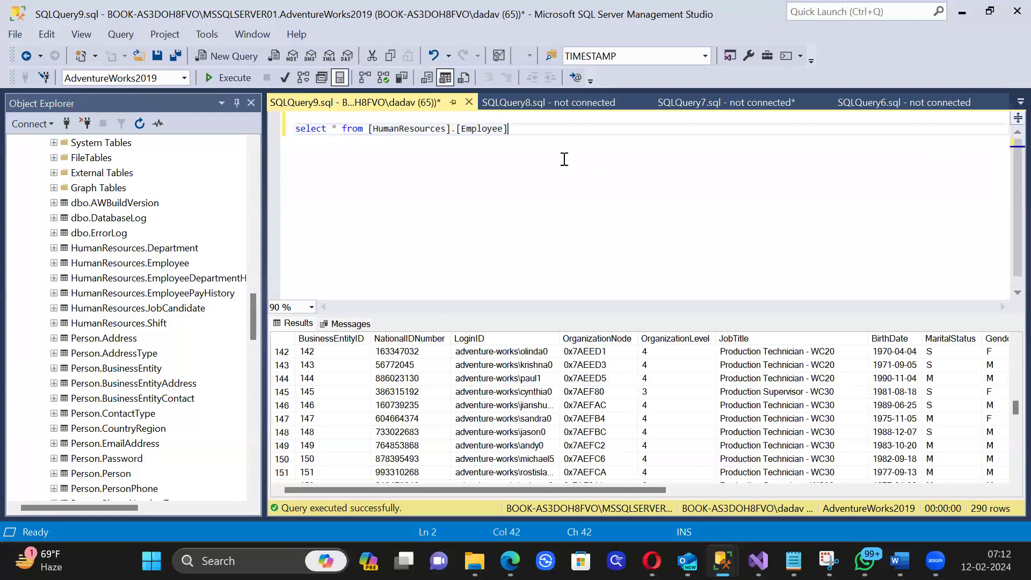
pyautogui.write('where busin')
pyautogui.doubleClick(591, 163)
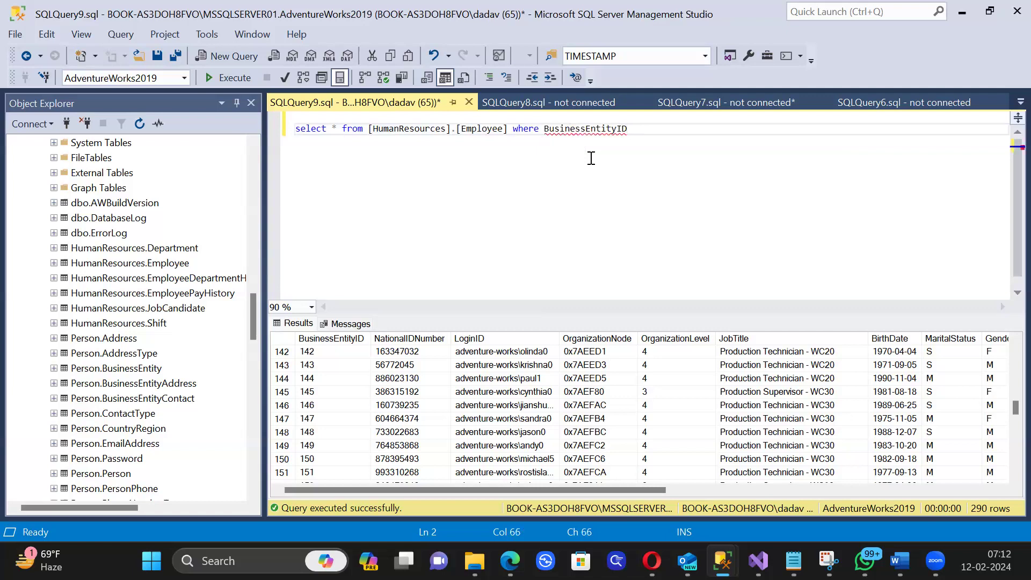
pyautogui.write('between 1 and 50;')
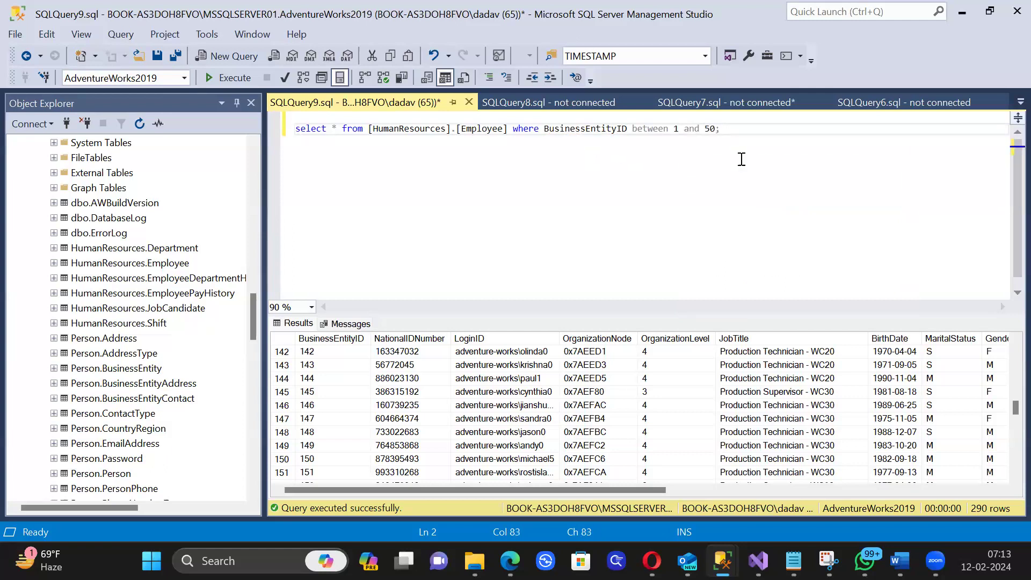
pyautogui.moveTo(789, 144); pyautogui.dragTo(239, 143)
pyautogui.click(229, 77)
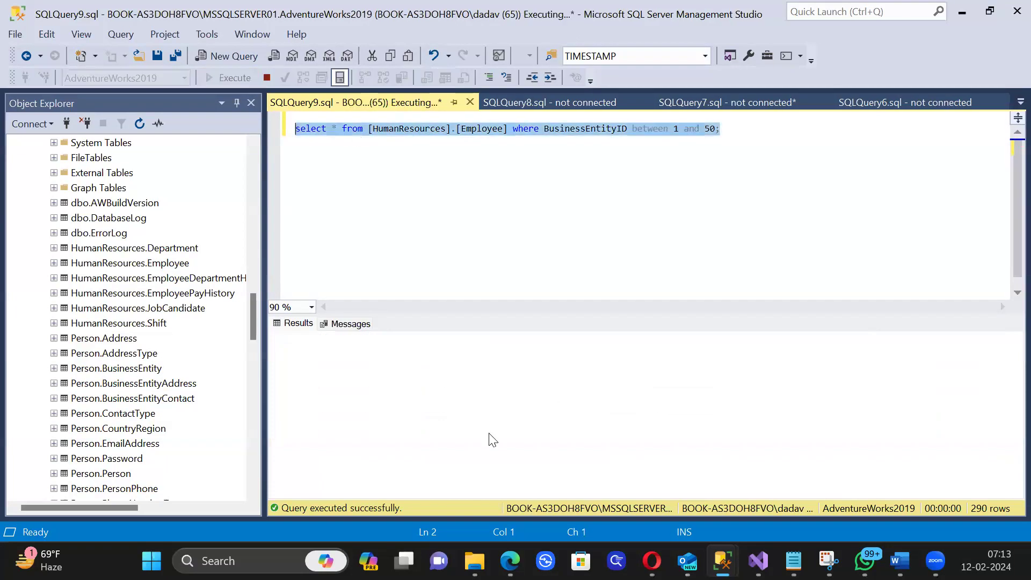
pyautogui.click(337, 381)
pyautogui.scroll(-7, 510, 403)
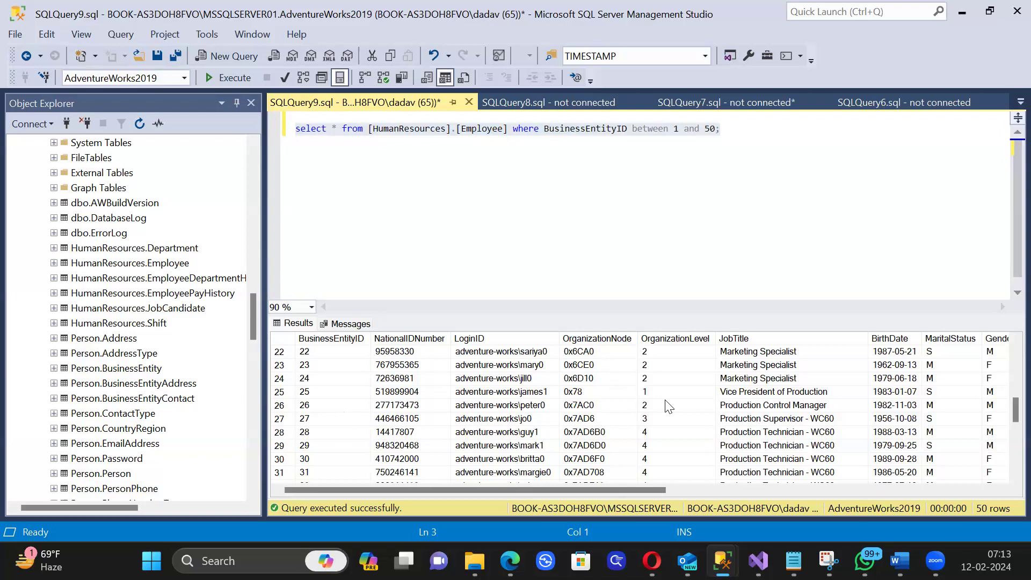
# Step: Restrict the query's selected columns to BusinessEntityID and LoginID, and execute it
pyautogui.click(339, 128)
pyautogui.press('BackSpace')
pyautogui.write('BusinessEntityID')
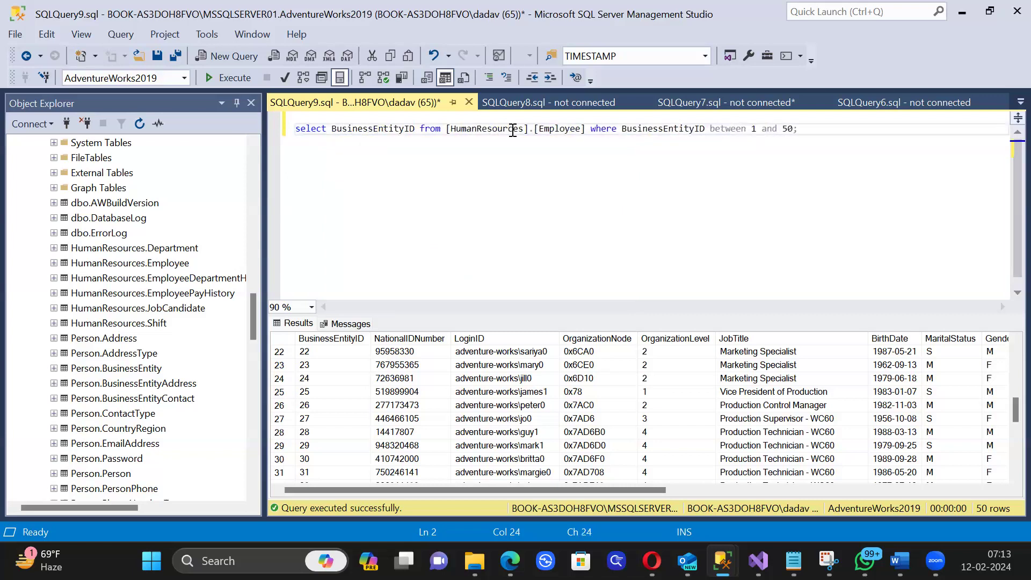
pyautogui.write(',')
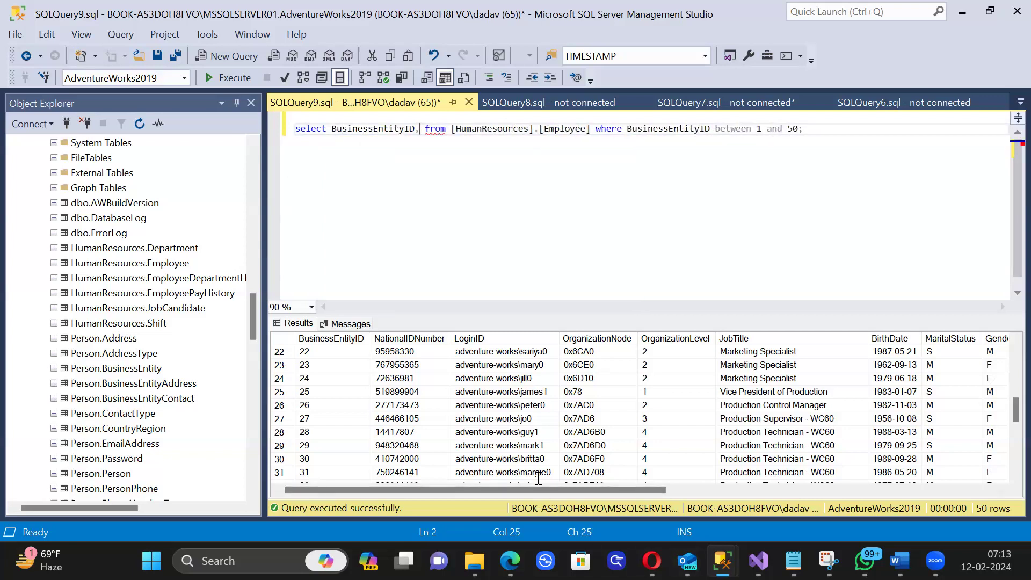
pyautogui.write('LoginID')
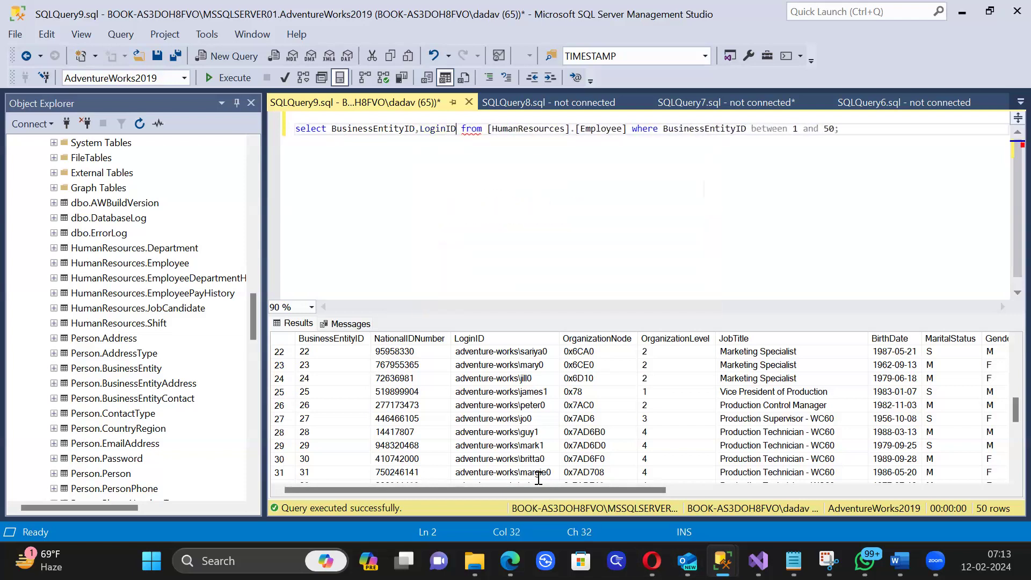
pyautogui.moveTo(841, 129); pyautogui.dragTo(240, 129)
pyautogui.click(231, 78)
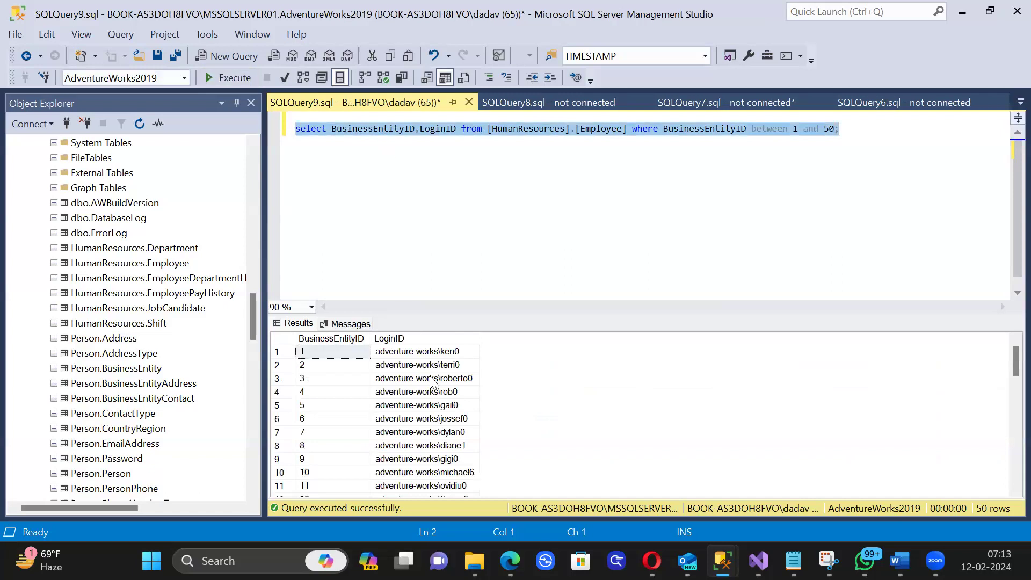
pyautogui.scroll(-13, 411, 396)
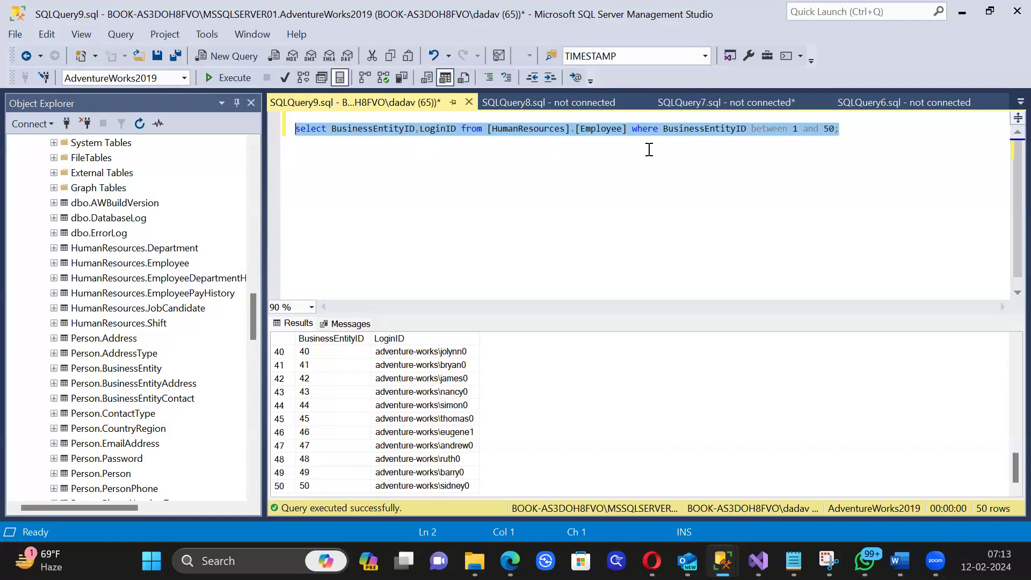
# Step: Duplicate the select statement below an empty line and remove the semicolon from the first statement
pyautogui.click(881, 135)
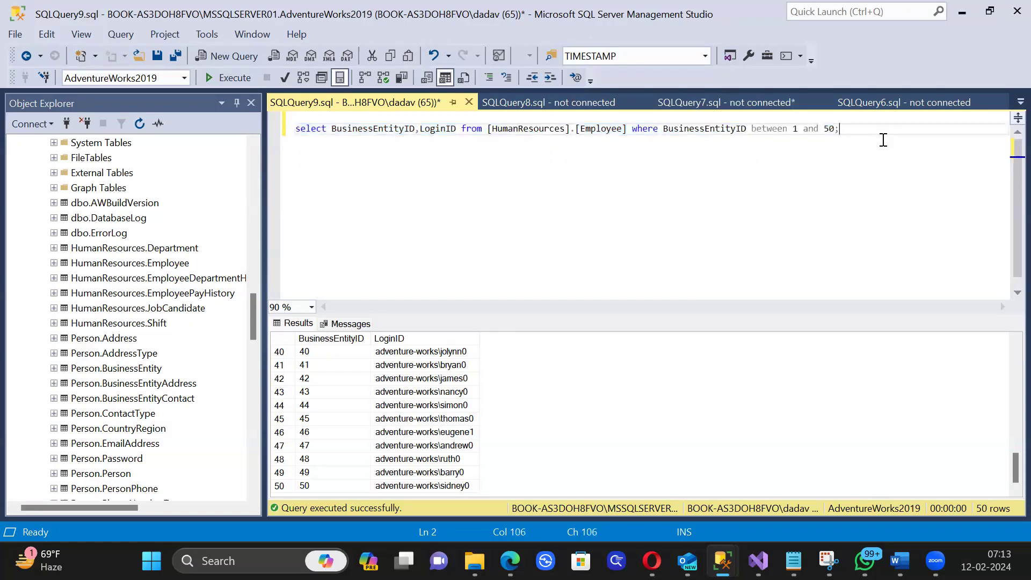
pyautogui.moveTo(856, 135); pyautogui.dragTo(211, 133)
pyautogui.click(563, 179)
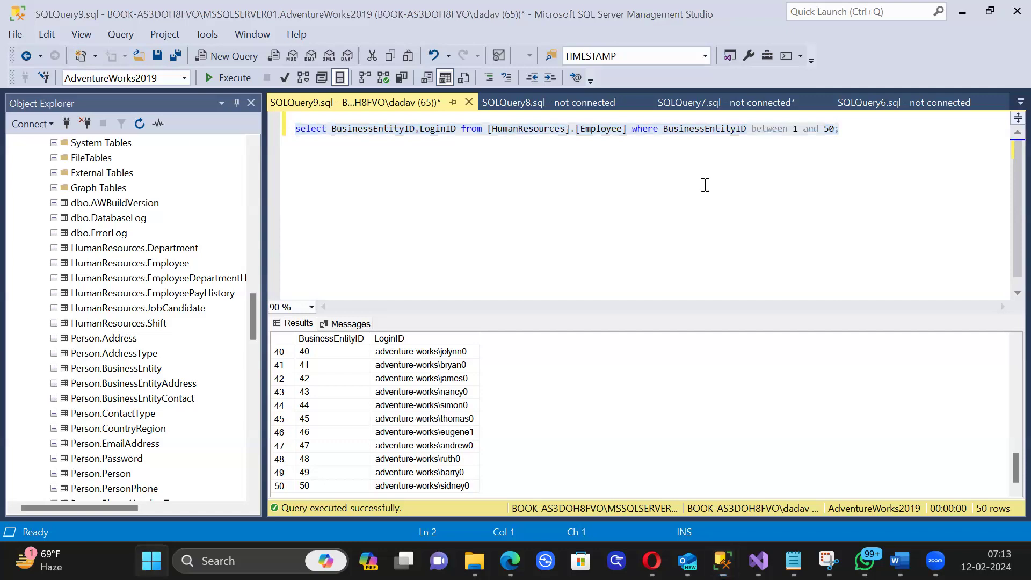
pyautogui.moveTo(884, 129); pyautogui.dragTo(295, 129)
pyautogui.hotkey('ctrl', 'c')
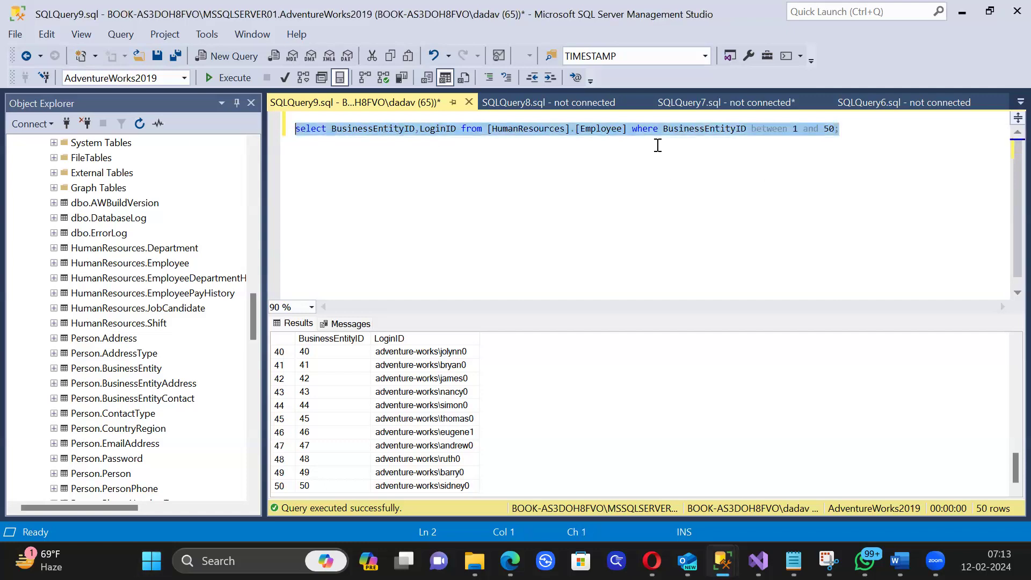
pyautogui.click(904, 138)
pyautogui.press('Return')
pyautogui.press('Return')
pyautogui.hotkey('ctrl', 'v')
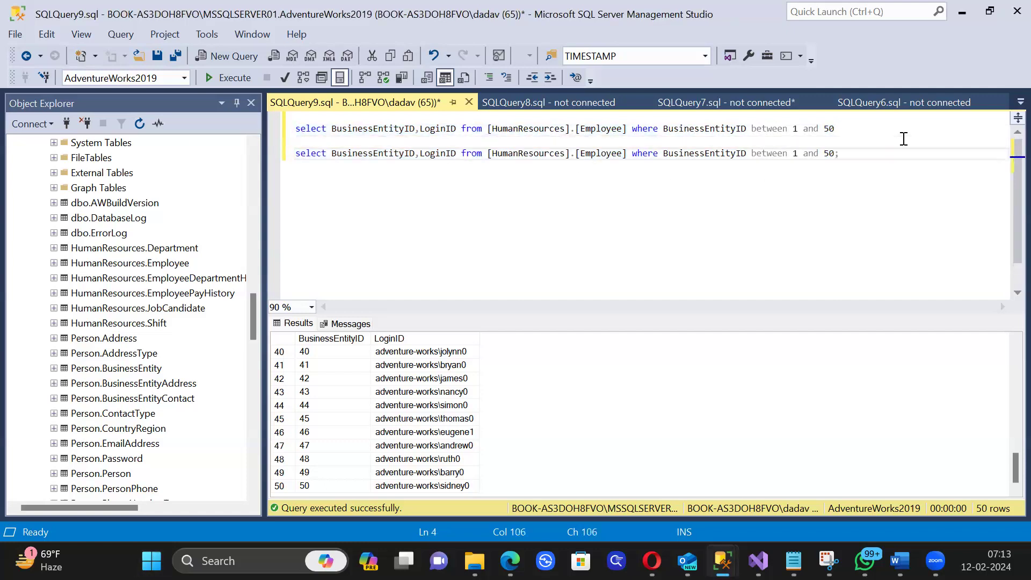
# Step: Change the second statement's BusinessEntityID range to between 40 and 90
pyautogui.click(802, 156)
pyautogui.press('BackSpace')
pyautogui.write('40')
pyautogui.press('Right')
pyautogui.press('Right')
pyautogui.press('Right')
pyautogui.press('Right')
pyautogui.press('Right')
pyautogui.press('Right')
pyautogui.press('BackSpace')
pyautogui.press('BackSpace')
pyautogui.write('90')
# Step: Execute only the second select statement and review its returned rows
pyautogui.moveTo(888, 142); pyautogui.dragTo(537, 156)
pyautogui.click(930, 153)
pyautogui.hotkey('shift', 'Home')
pyautogui.click(228, 78)
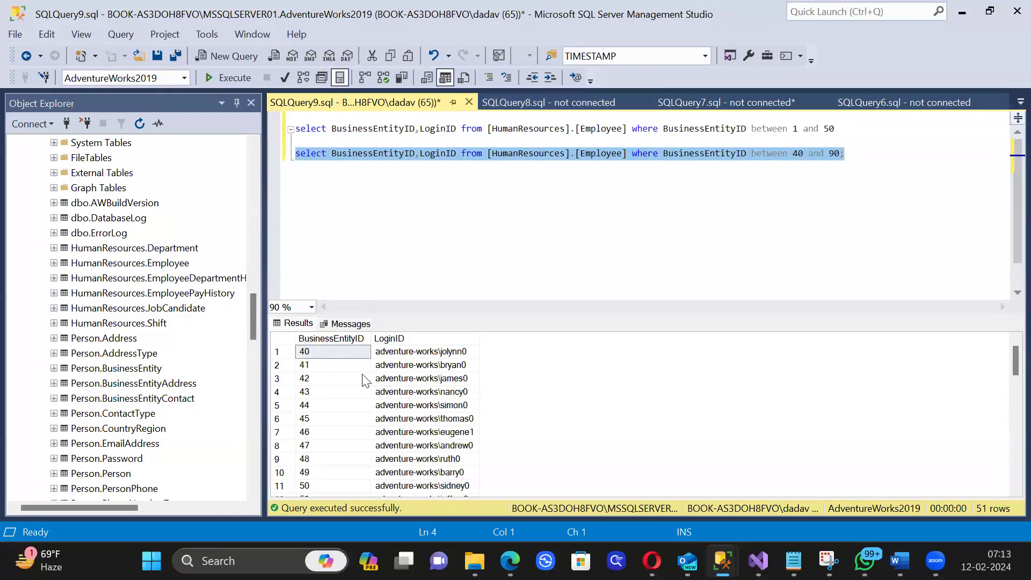
pyautogui.click(342, 378)
pyautogui.scroll(-13, 357, 422)
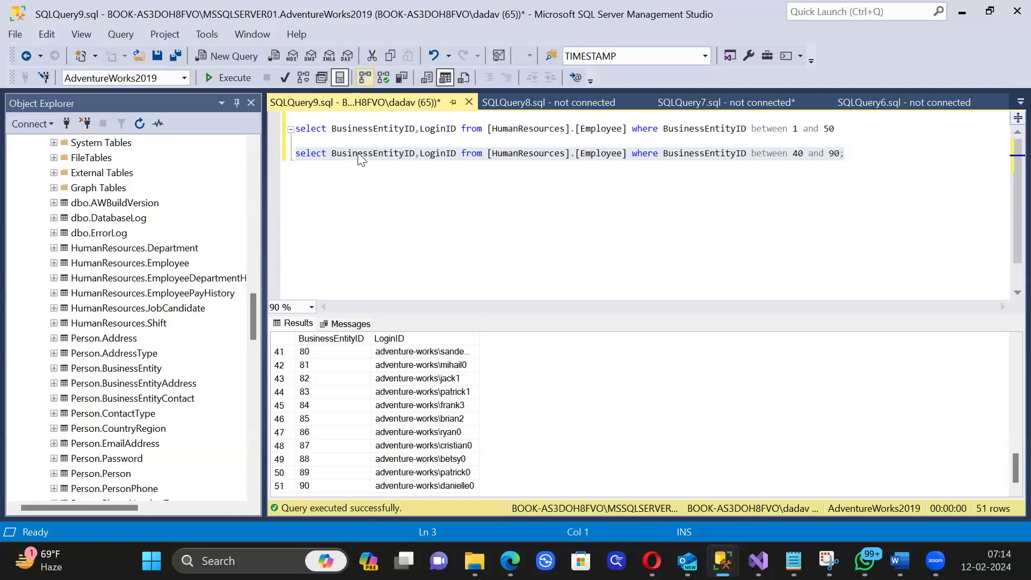
# Step: Insert the UNION operator on the empty line between the two select statements
pyautogui.click(386, 138)
pyautogui.write('UNION')
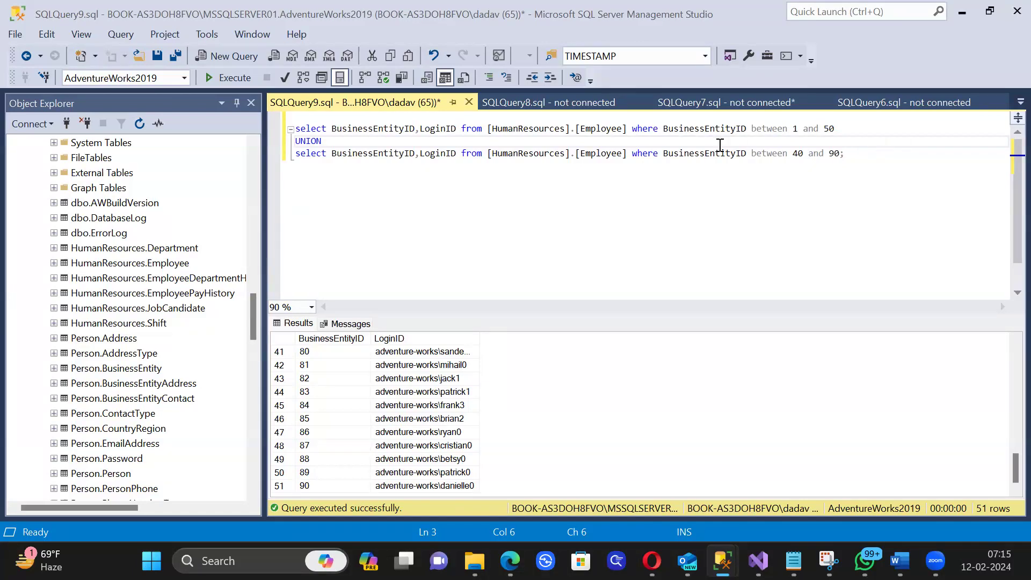
# Step: Execute the combined UNION query and review the returned BusinessEntityID rows, including the overlap from 40 to 50
pyautogui.moveTo(672, 155)
pyautogui.moveTo(846, 154); pyautogui.dragTo(261, 123)
pyautogui.click(228, 81)
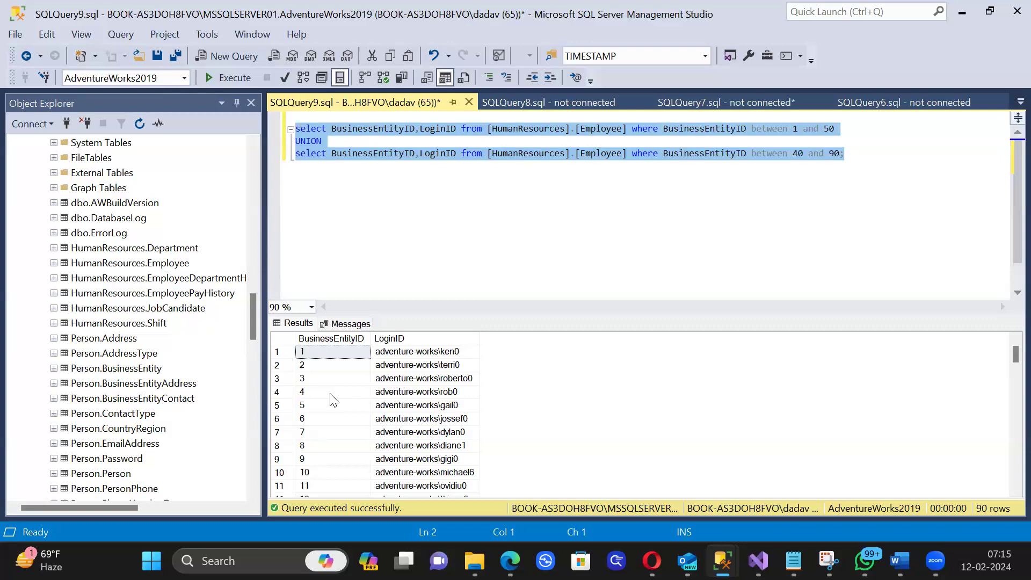
pyautogui.scroll(-13, 333, 401)
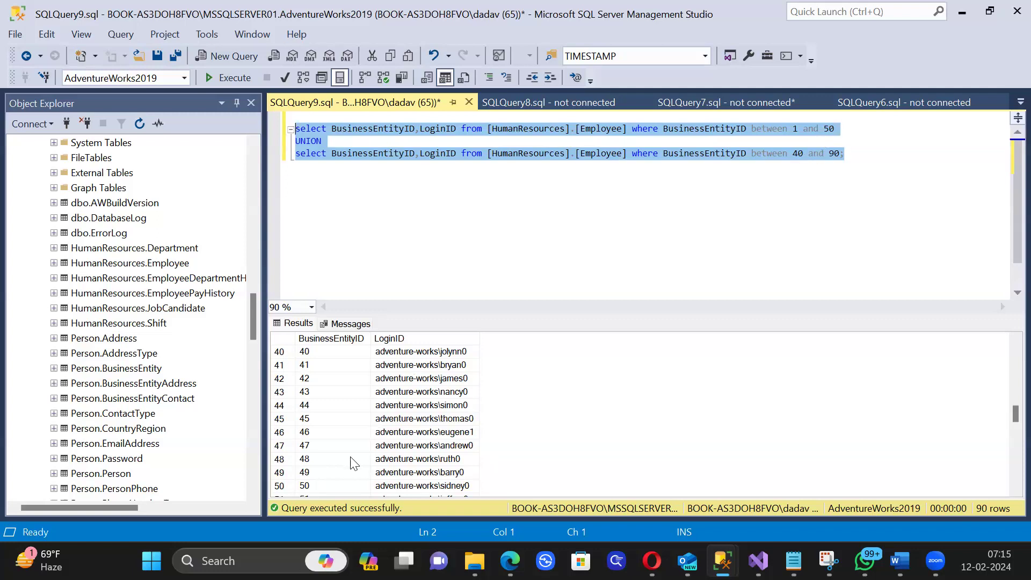
pyautogui.click(305, 353)
pyautogui.scroll(-1, 304, 357)
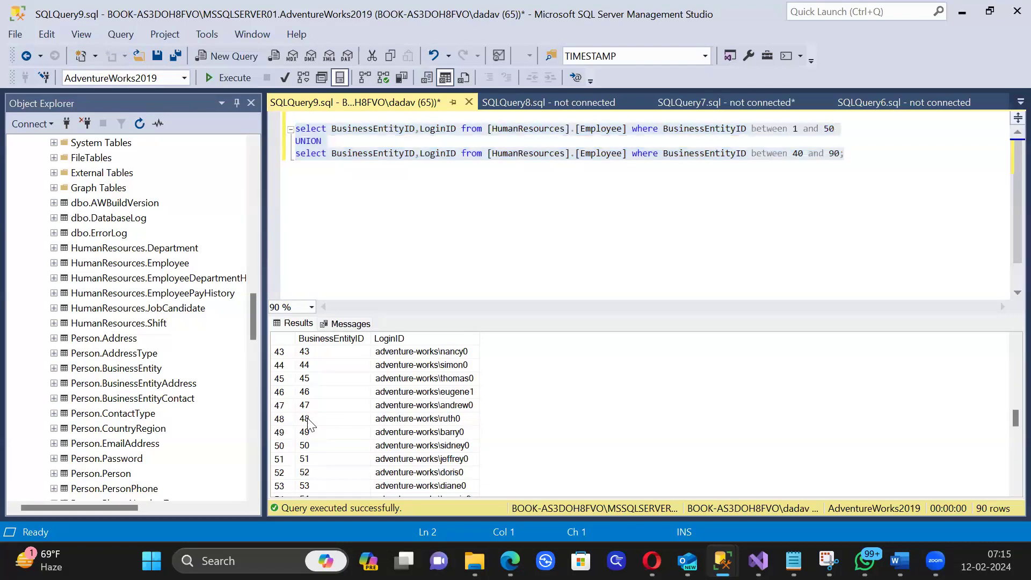
pyautogui.click(306, 449)
pyautogui.scroll(-12, 307, 450)
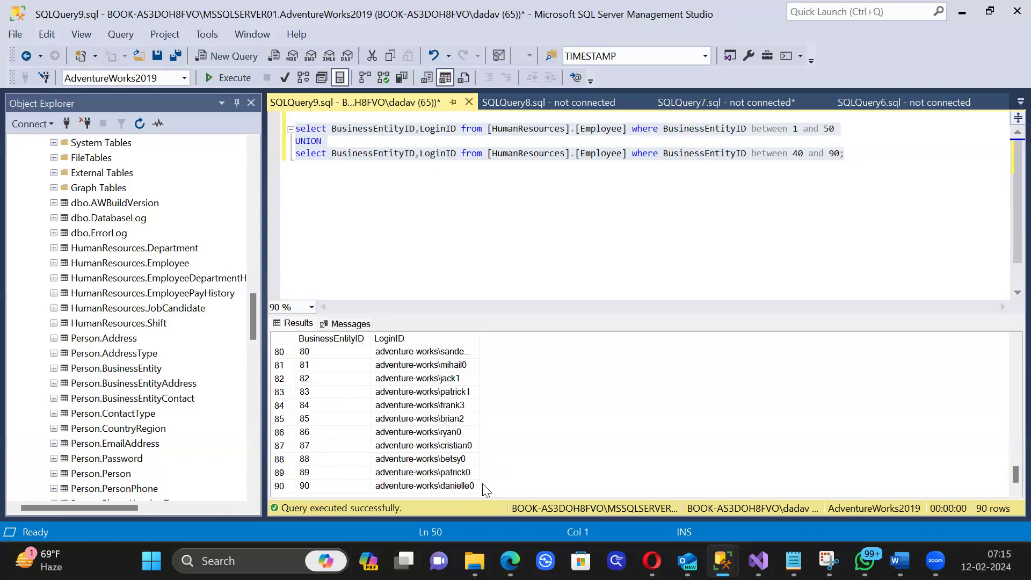
# Step: Duplicate the whole UNION query below an empty line and change the copy's operator to UNION ALL
pyautogui.moveTo(844, 154); pyautogui.dragTo(230, 128)
pyautogui.hotkey('ctrl', 'c')
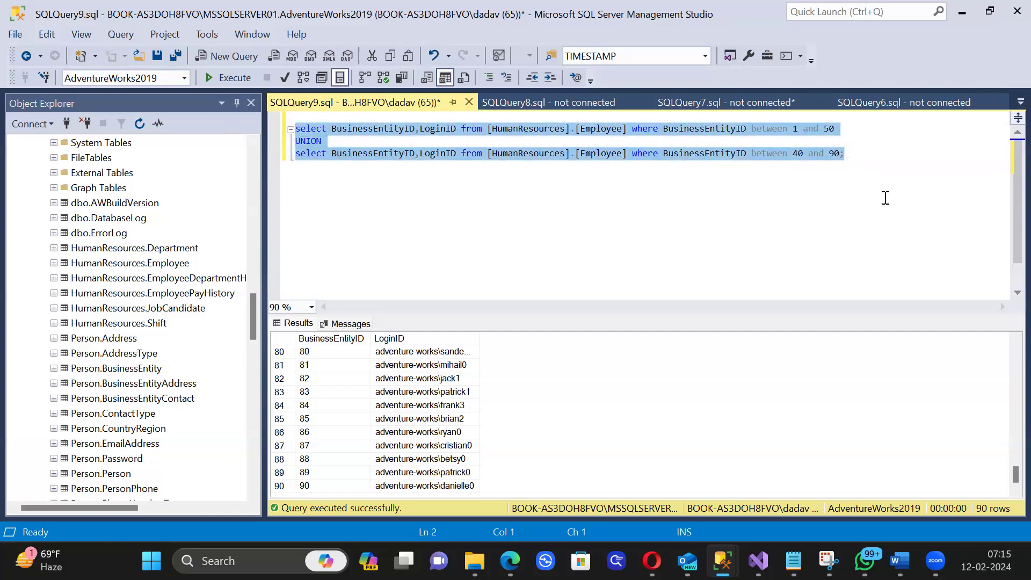
pyautogui.click(907, 198)
pyautogui.press('Return')
pyautogui.press('Return')
pyautogui.hotkey('ctrl', 'v')
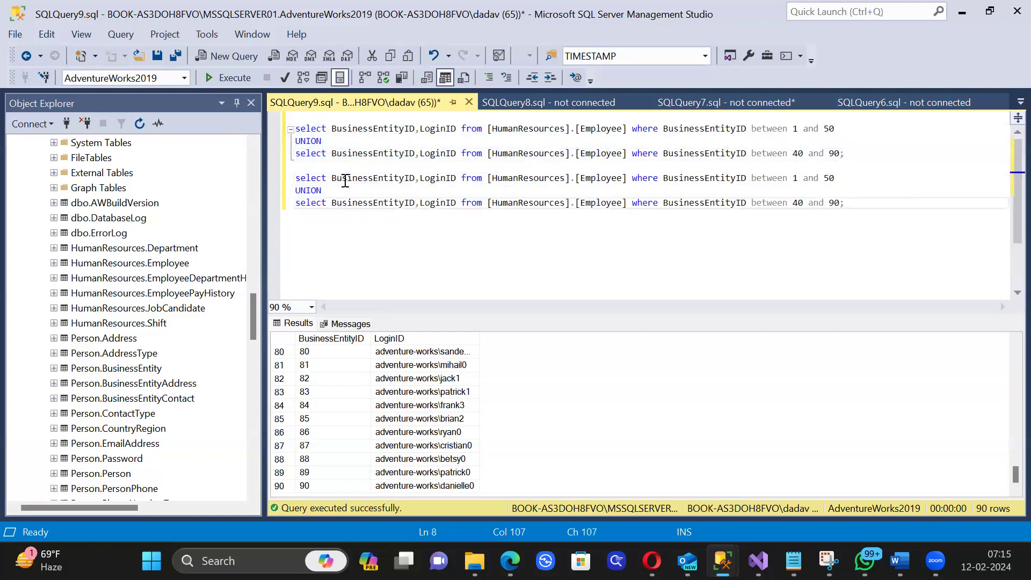
pyautogui.click(337, 191)
pyautogui.write('ALL')
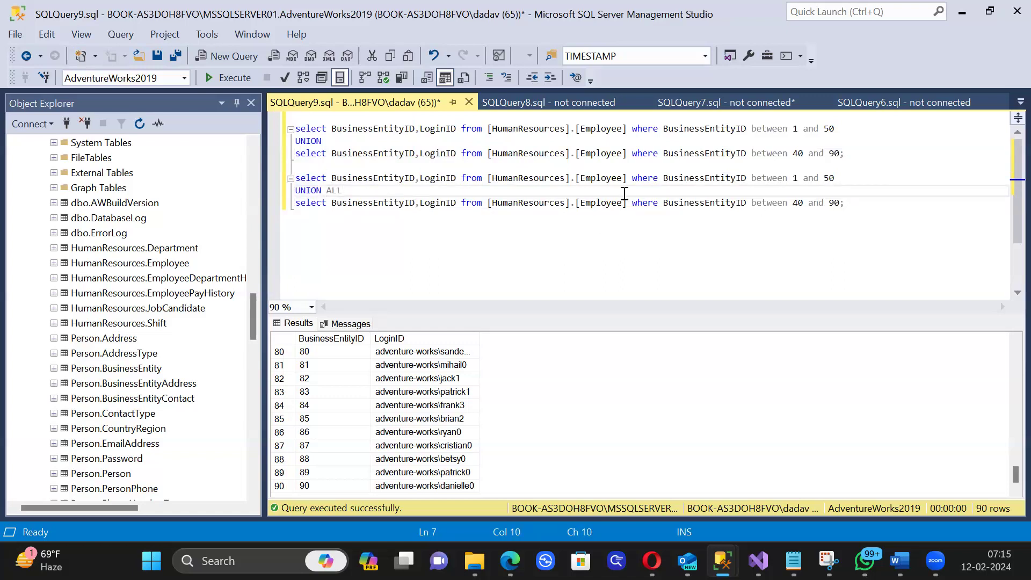
# Step: Execute only the UNION ALL query and go to the rows approaching BusinessEntityID 40
pyautogui.moveTo(849, 203); pyautogui.dragTo(137, 172)
pyautogui.click(236, 79)
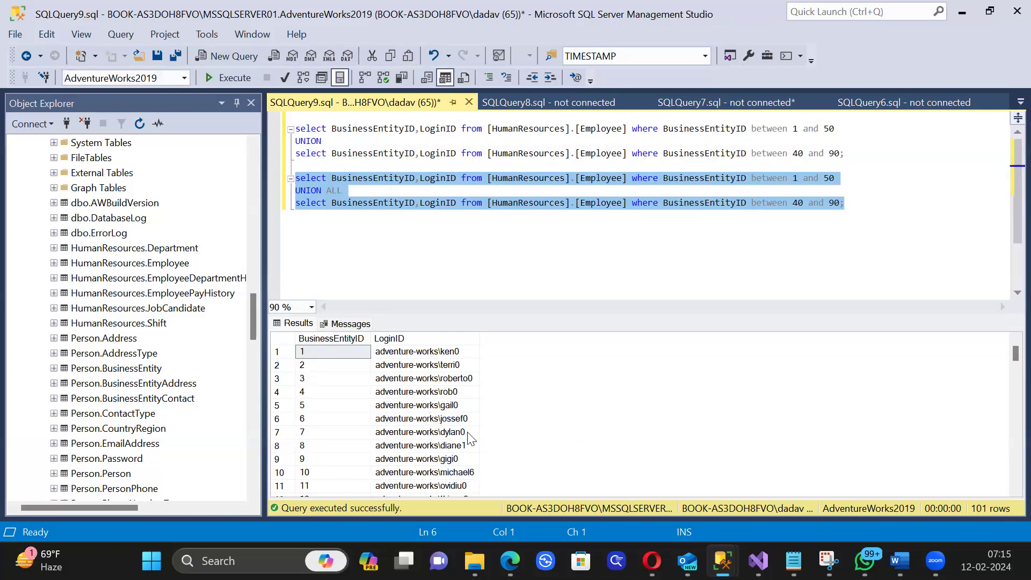
pyautogui.click(347, 420)
pyautogui.scroll(-10, 344, 422)
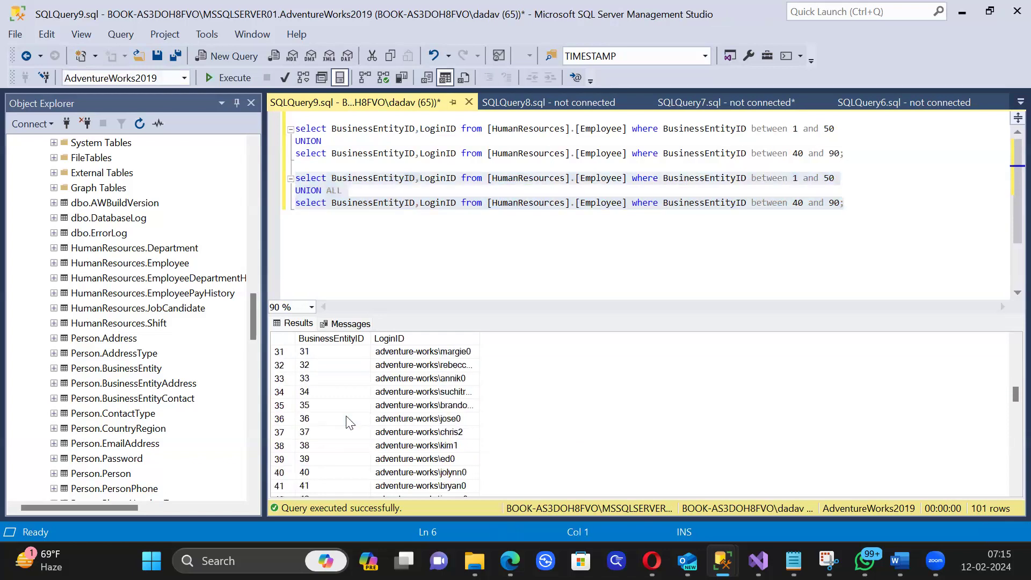
# Step: Examine how often the BusinessEntityID values from 40 to 50 occur in the UNION ALL results
pyautogui.scroll(-2, 320, 451)
pyautogui.click(315, 396)
pyautogui.scroll(-3, 316, 409)
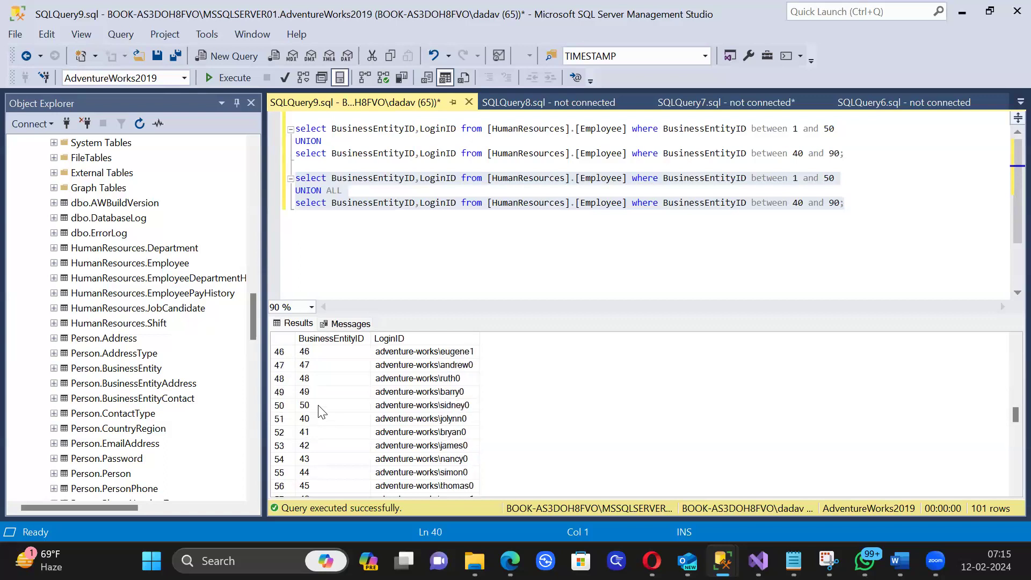
pyautogui.click(313, 406)
pyautogui.click(319, 419)
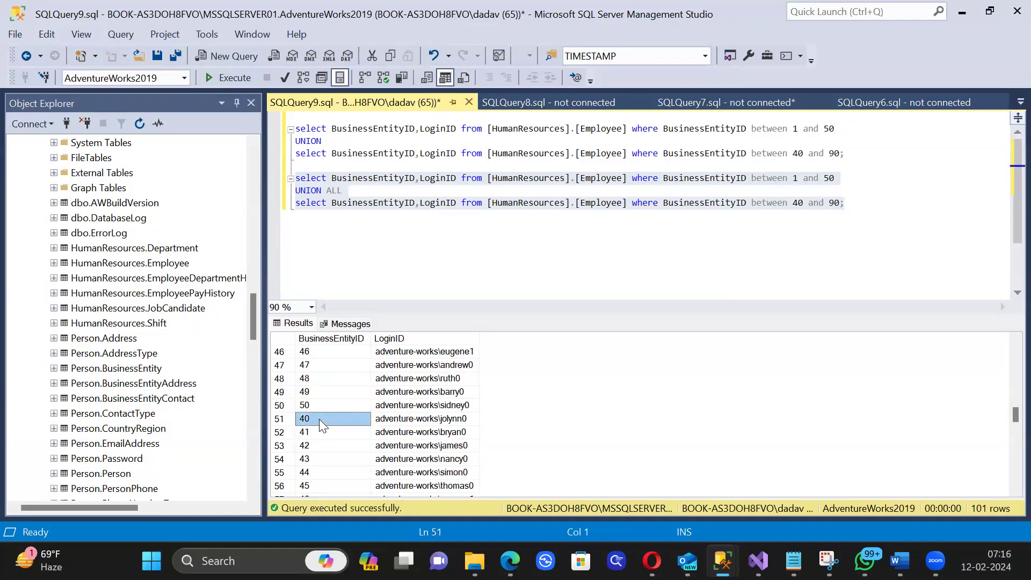
pyautogui.scroll(-4, 321, 423)
pyautogui.click(312, 394)
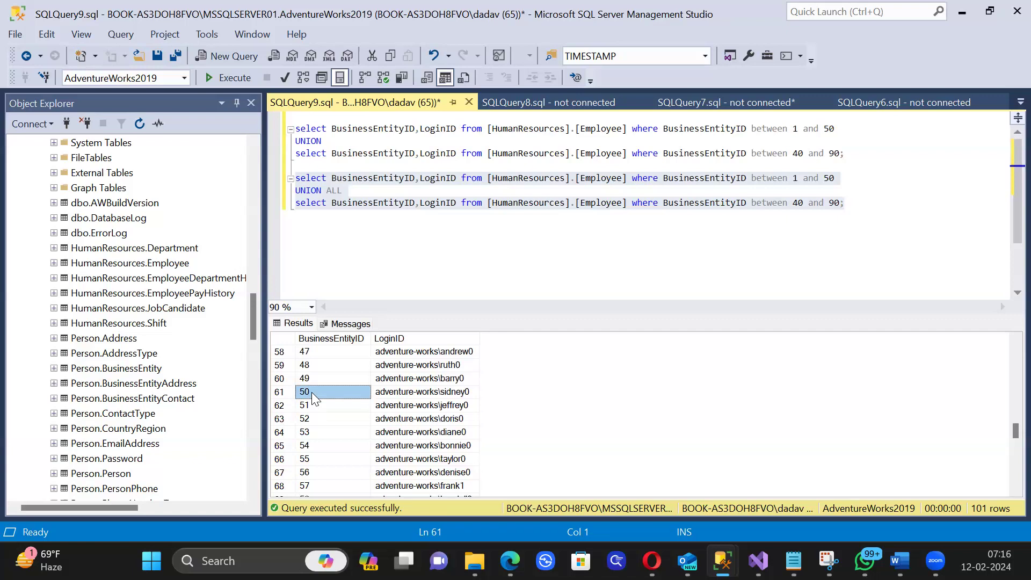
pyautogui.scroll(-1, 313, 395)
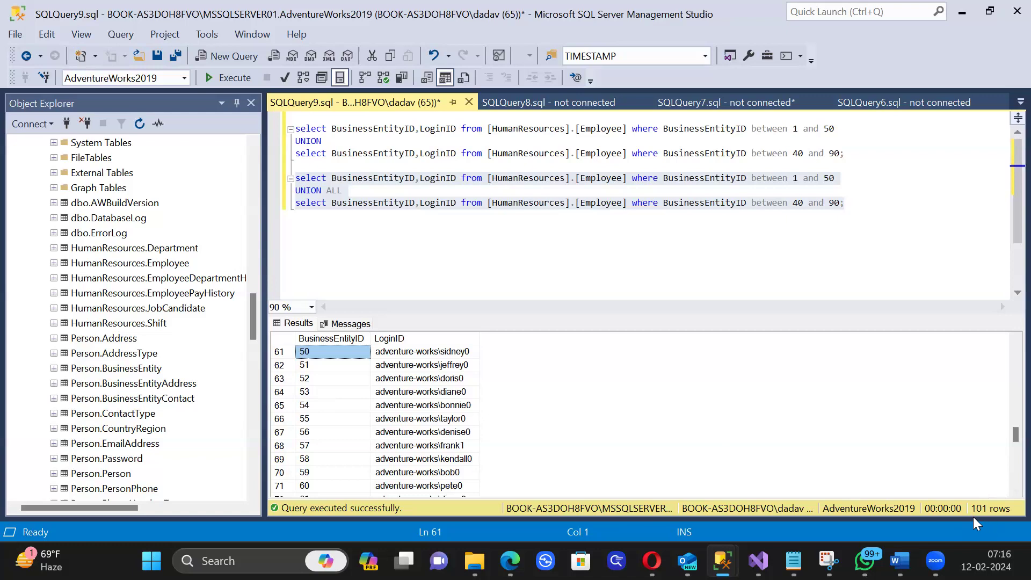
pyautogui.scroll(3, 355, 426)
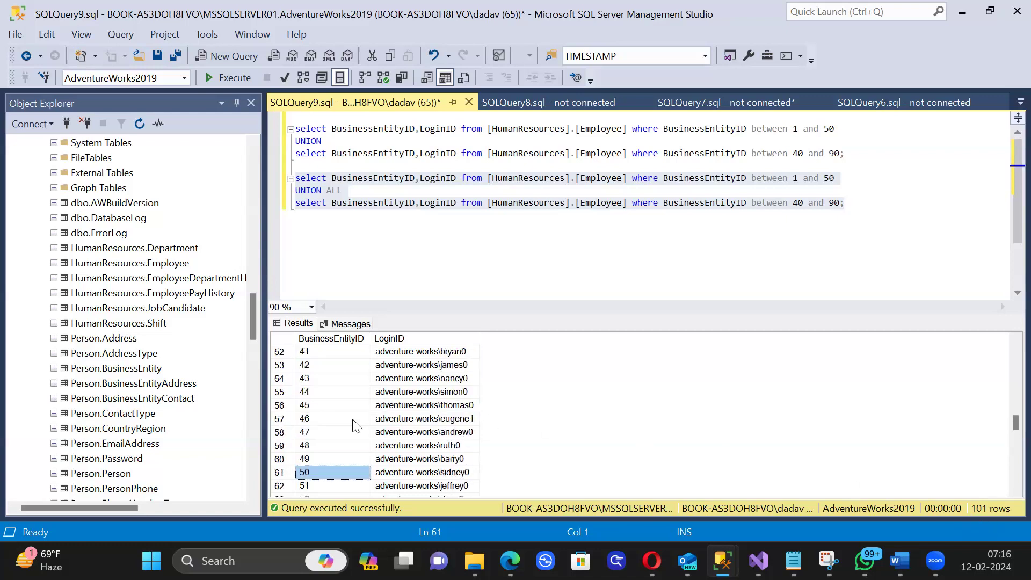
pyautogui.scroll(-1, 314, 391)
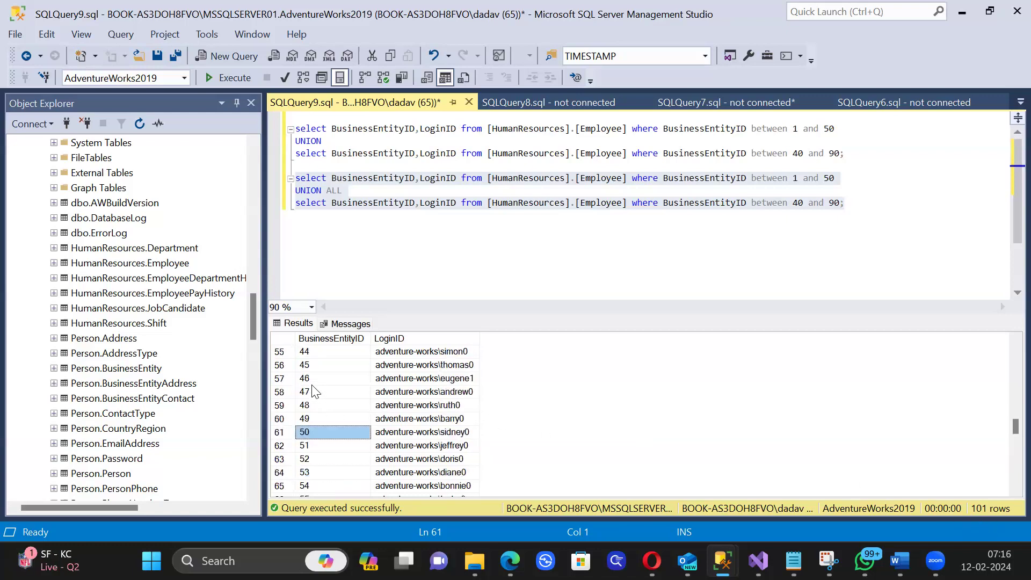
pyautogui.scroll(3, 314, 392)
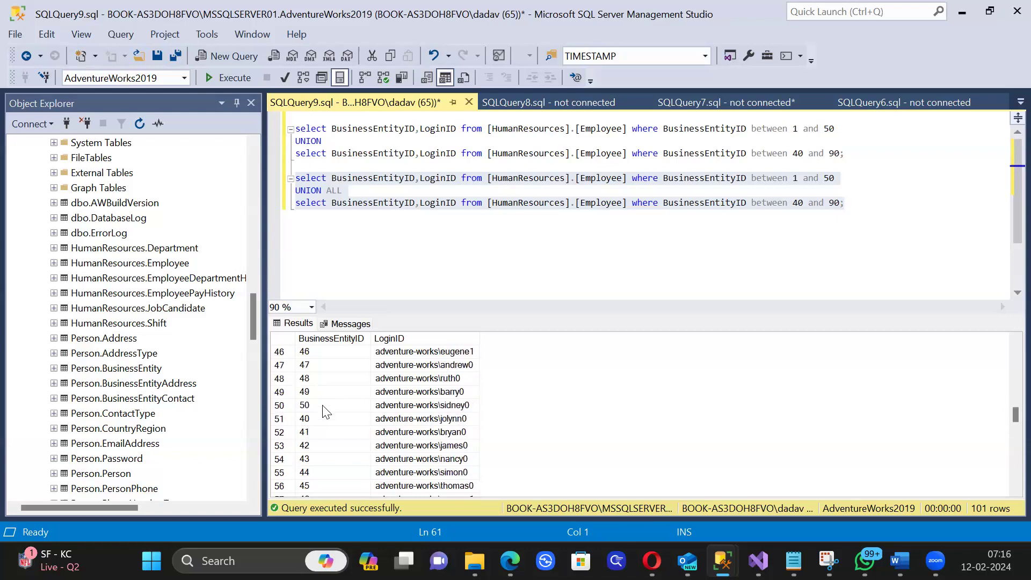
pyautogui.scroll(-2, 318, 381)
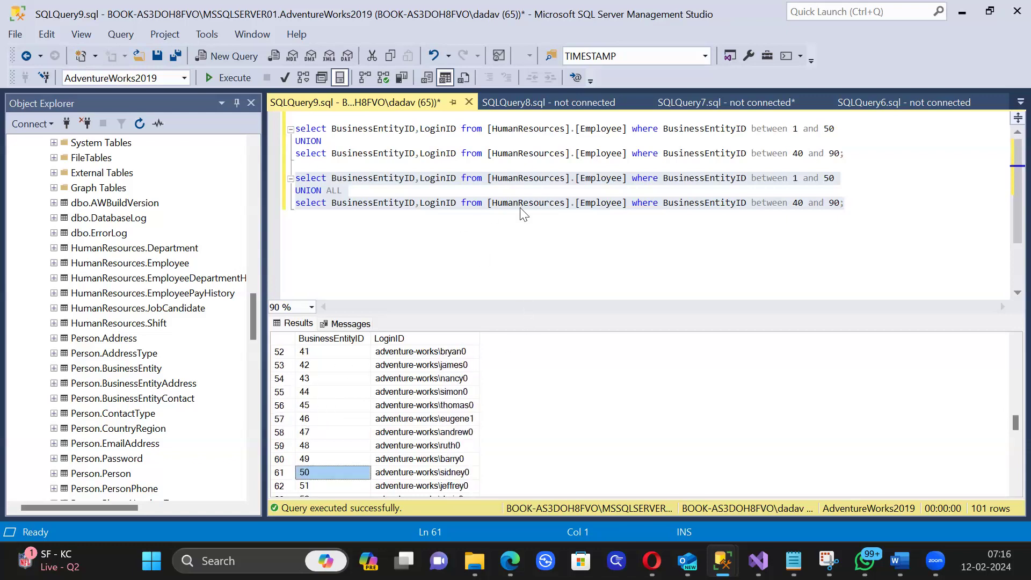
# Step: Add two more empty lines between the UNION query and the UNION ALL query
pyautogui.click(868, 156)
pyautogui.press('Return')
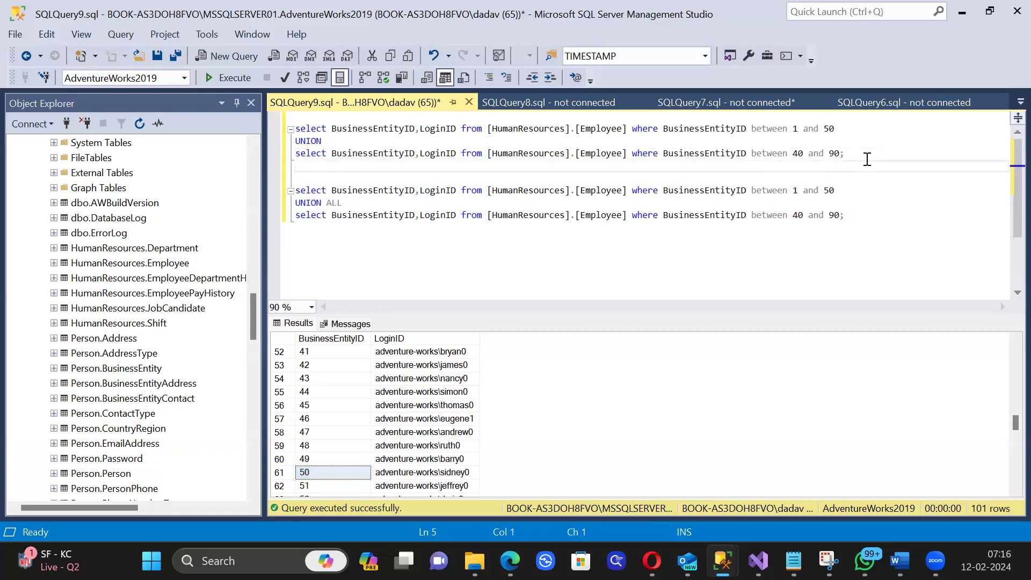
pyautogui.press('Return')
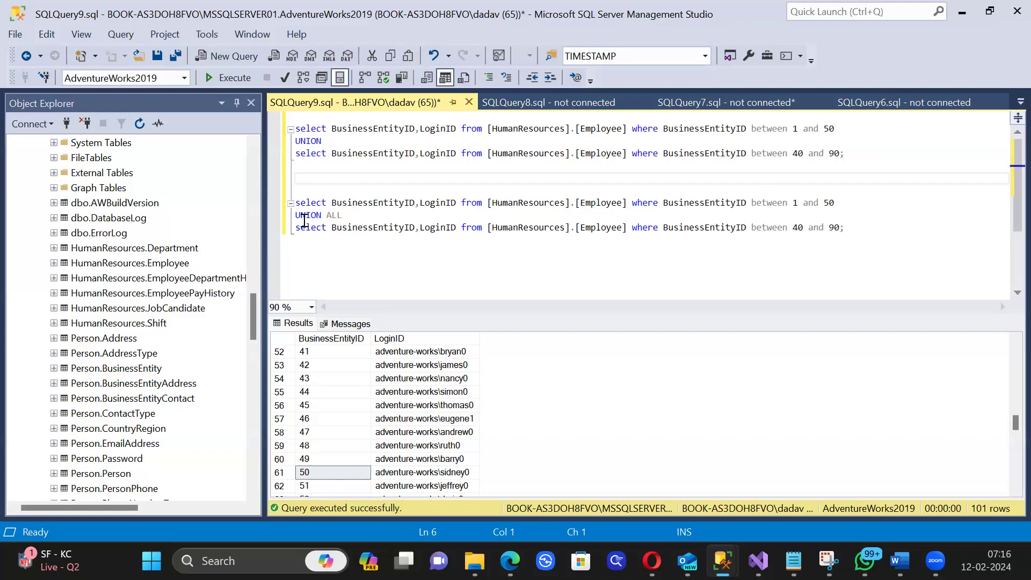
# Step: Highlight the BusinessEntityID and LoginID column list in the first select statement of the UNION ALL query
pyautogui.click(332, 202)
pyautogui.moveTo(345, 200); pyautogui.dragTo(456, 200)
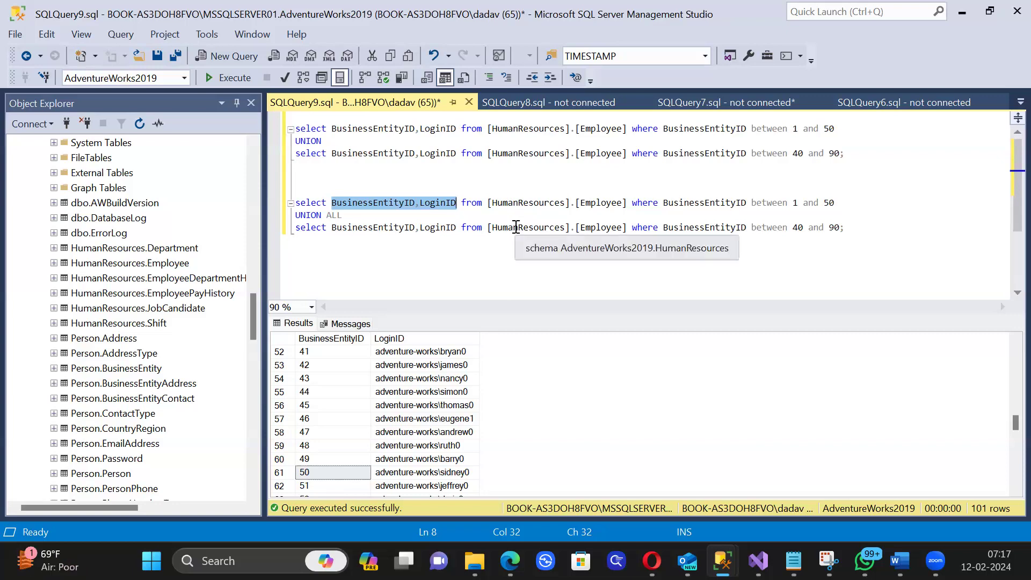
pyautogui.click(332, 203)
pyautogui.moveTo(387, 201); pyautogui.dragTo(425, 203)
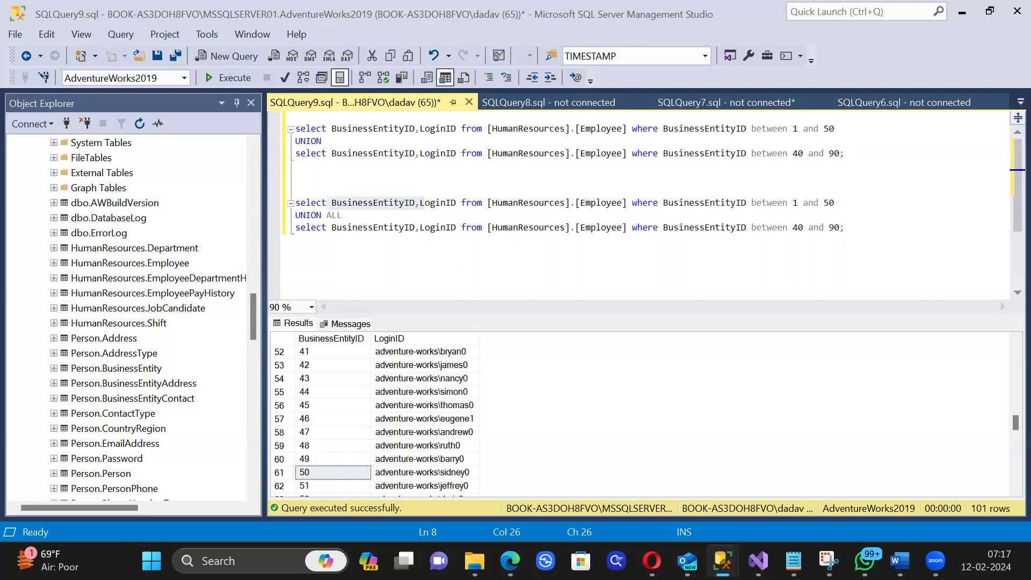
pyautogui.hotkey('alt', 'Tab')
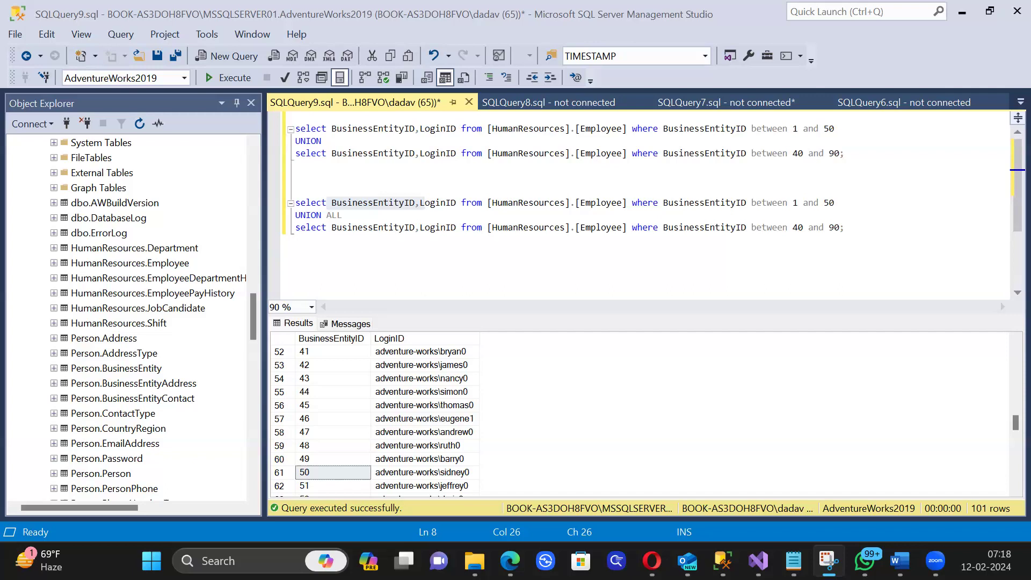
pyautogui.click(456, 183)
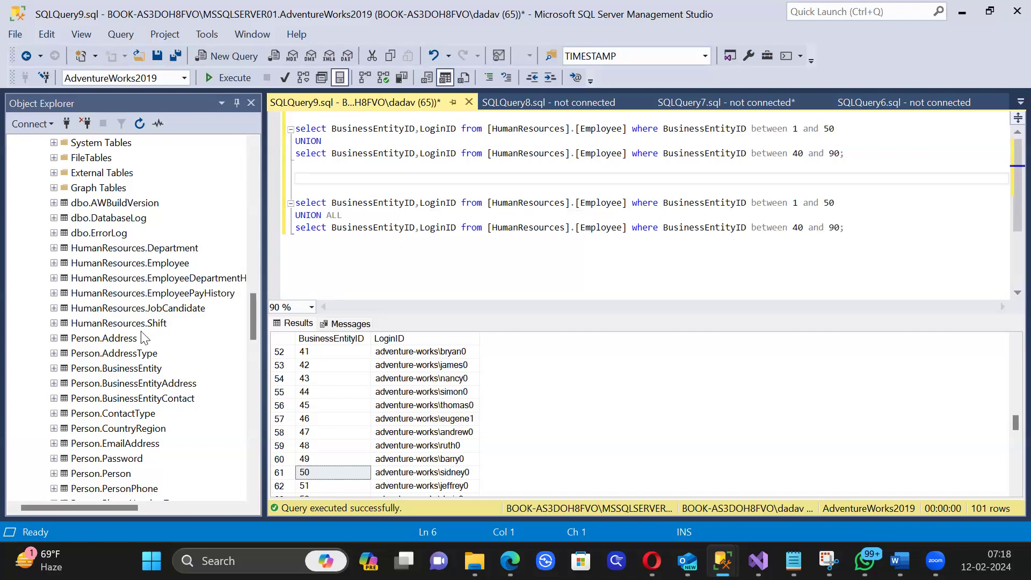
# Step: Collapse the SQL Server Agent node and the expanded databases in the server tree, leaving only the database list open
pyautogui.scroll(15, 142, 337)
pyautogui.scroll(10, 142, 337)
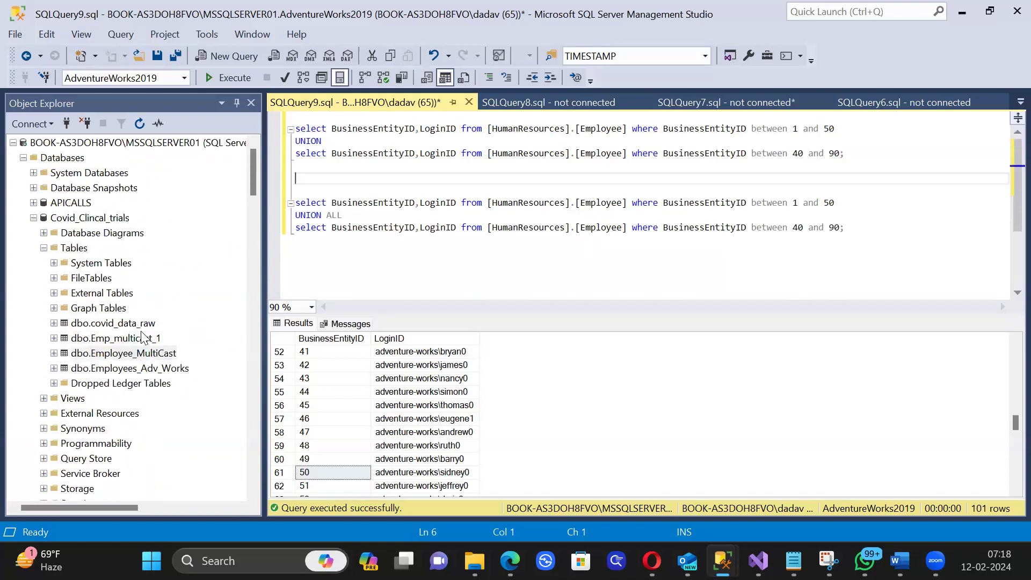
pyautogui.click(24, 157)
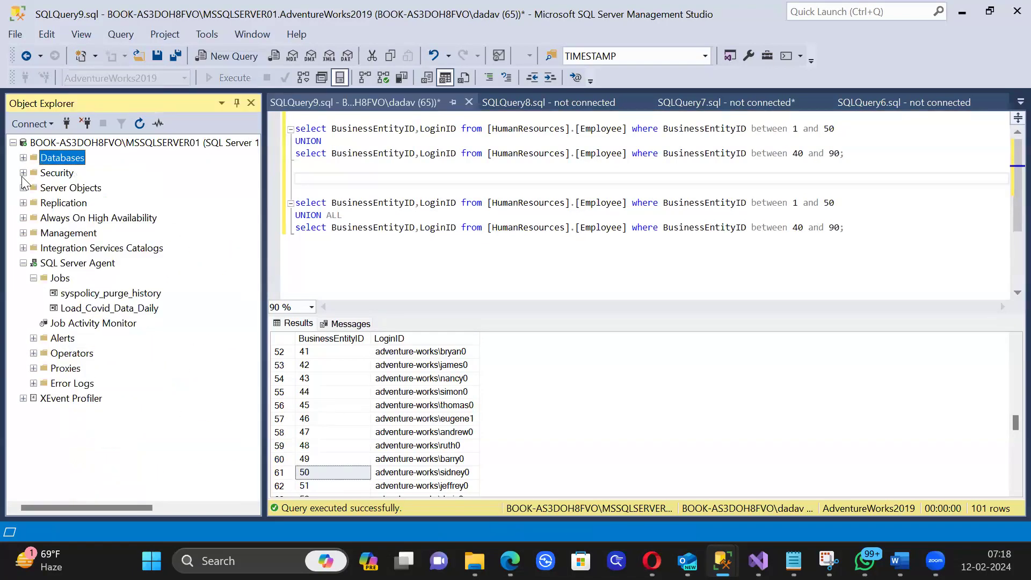
pyautogui.click(23, 263)
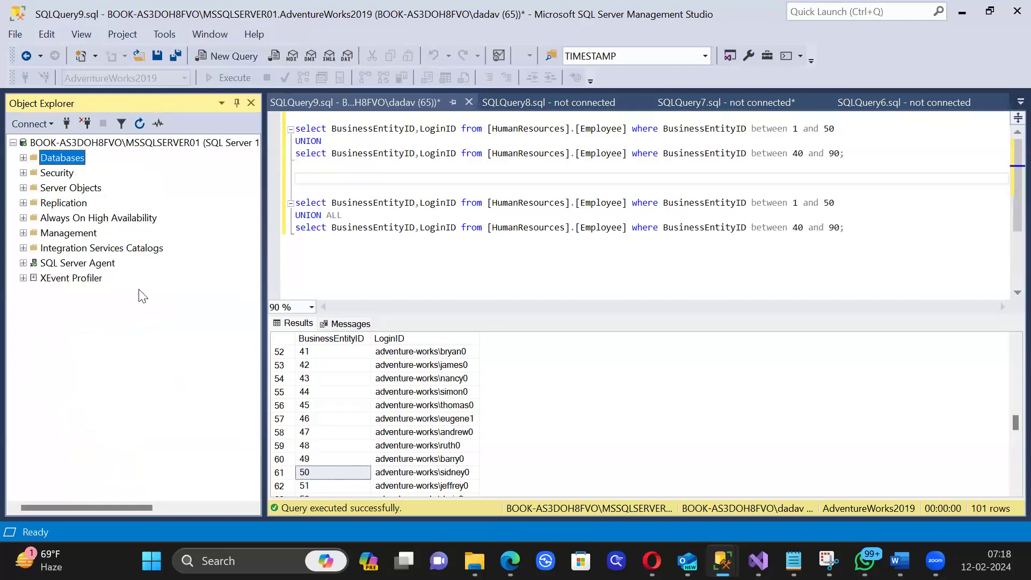
pyautogui.click(22, 158)
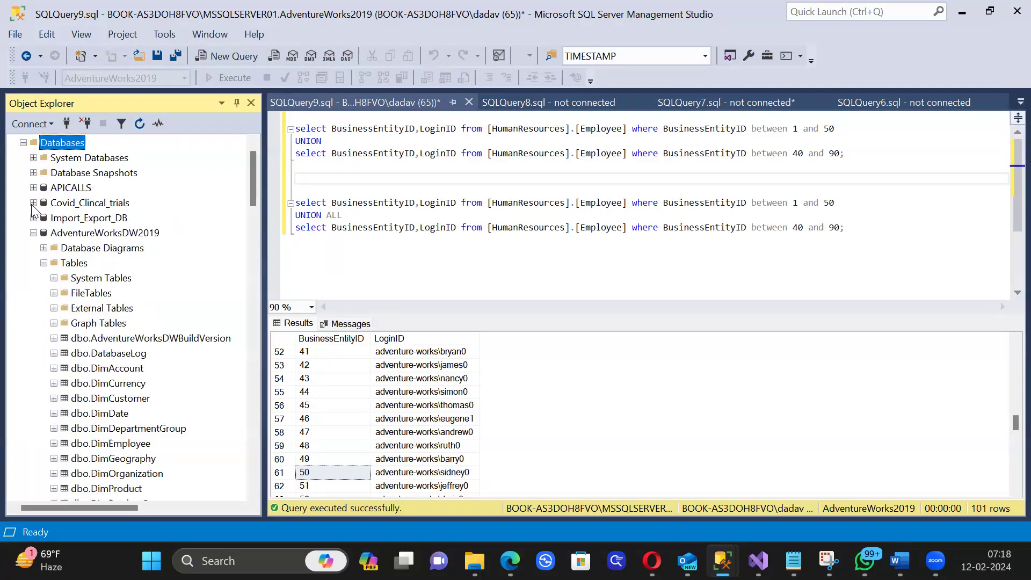
pyautogui.click(34, 233)
pyautogui.click(34, 247)
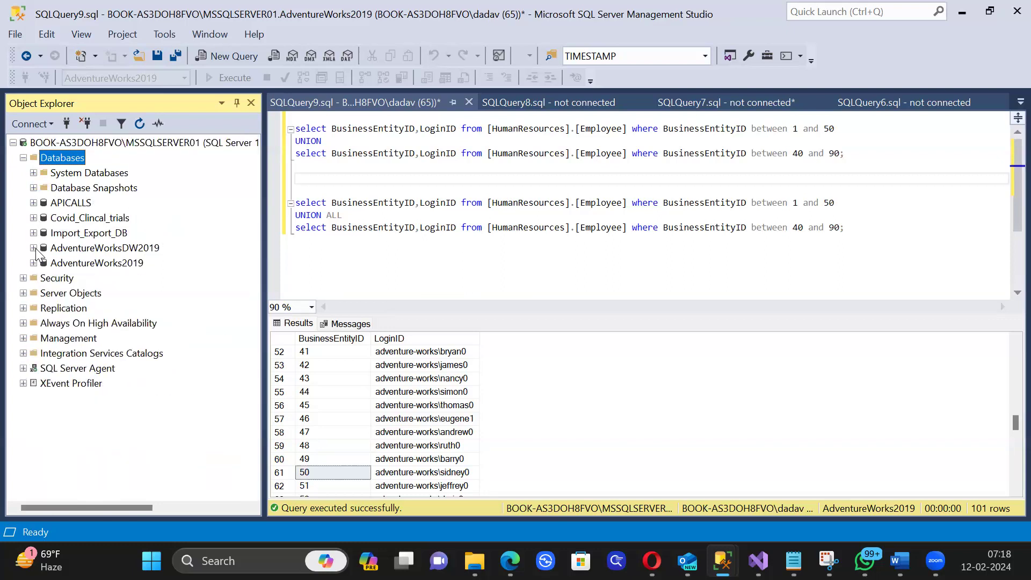
# Step: Create a database named SSIS_Learning from a new query and add empty lines below the statement
pyautogui.click(480, 246)
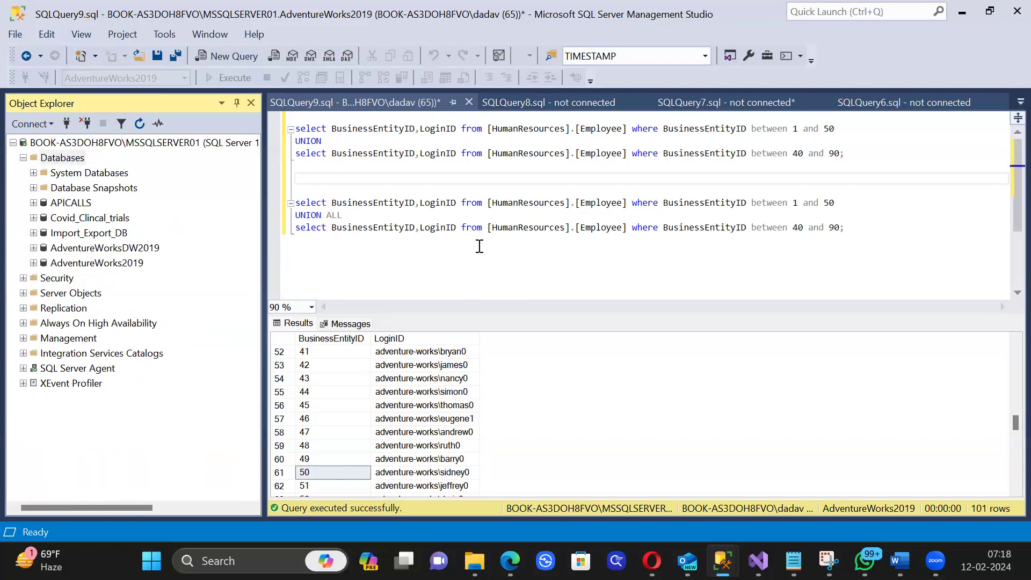
pyautogui.click(502, 213)
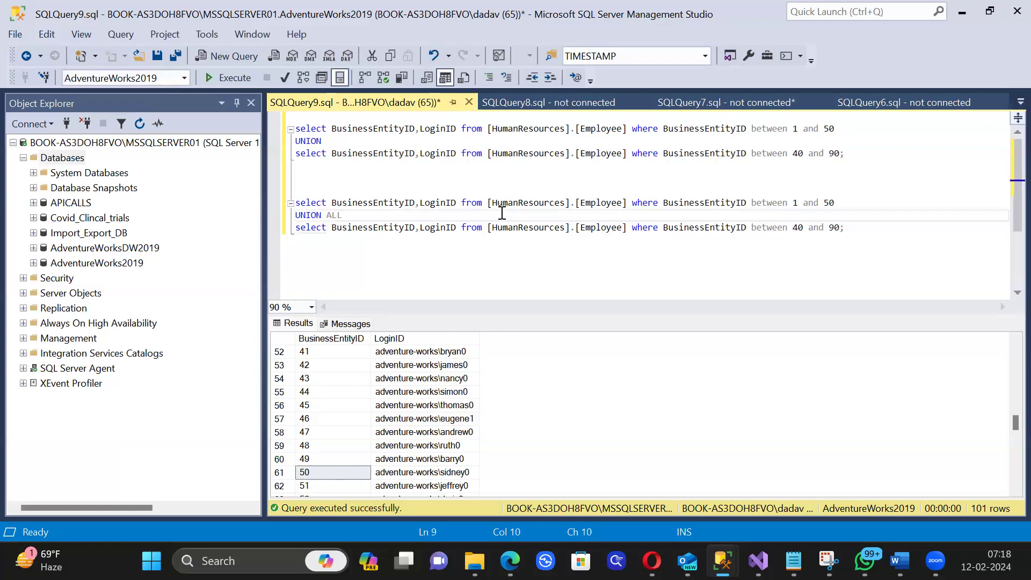
pyautogui.hotkey('ctrl', 'n')
pyautogui.write('Create database SSIS')
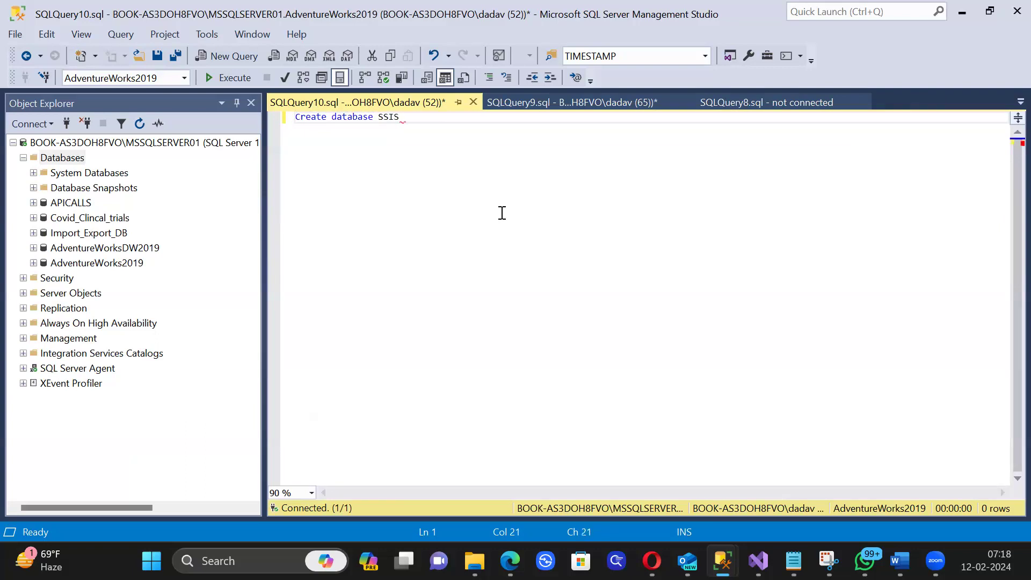
pyautogui.write('_Learning;')
pyautogui.hotkey('shift', 'Home')
pyautogui.press('F5')
pyautogui.press('End')
pyautogui.press('Return')
pyautogui.press('Return')
pyautogui.press('Return')
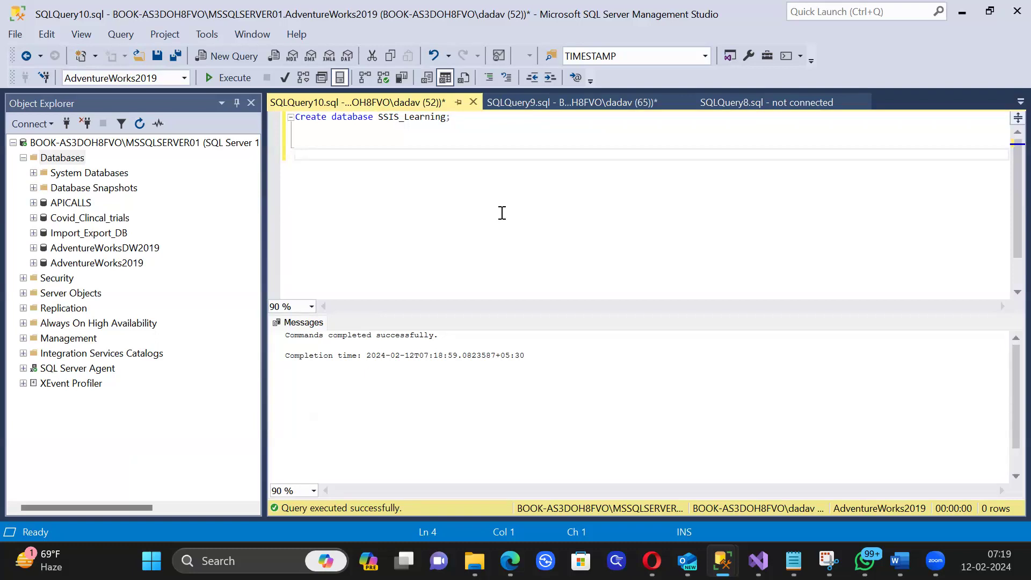
pyautogui.write('Create tabe')
pyautogui.press('BackSpace')
pyautogui.press('BackSpace')
pyautogui.press('BackSpace')
pyautogui.press('BackSpace')
pyautogui.press('BackSpace')
pyautogui.press('BackSpace')
pyautogui.press('BackSpace')
pyautogui.press('BackSpace')
pyautogui.press('BackSpace')
pyautogui.press('BackSpace')
pyautogui.press('BackSpace')
# Step: Begin a statement below the database creation line reading "select * into Employee_Data_1 FROM"
pyautogui.write('select * fro')
pyautogui.press('BackSpace')
pyautogui.press('BackSpace')
pyautogui.press('BackSpace')
pyautogui.write('into')
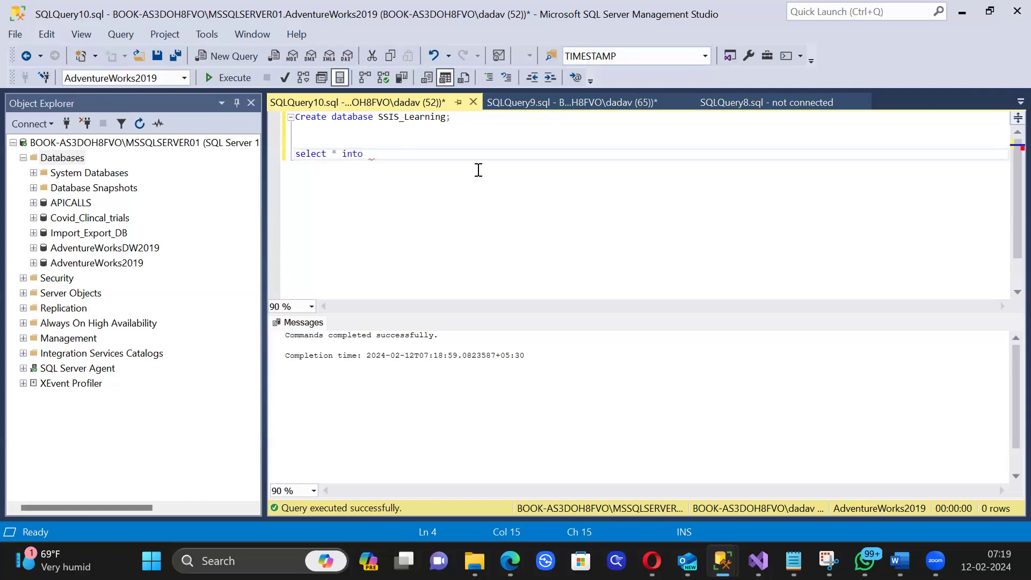
pyautogui.write(' Employee_Data_1 FROM')
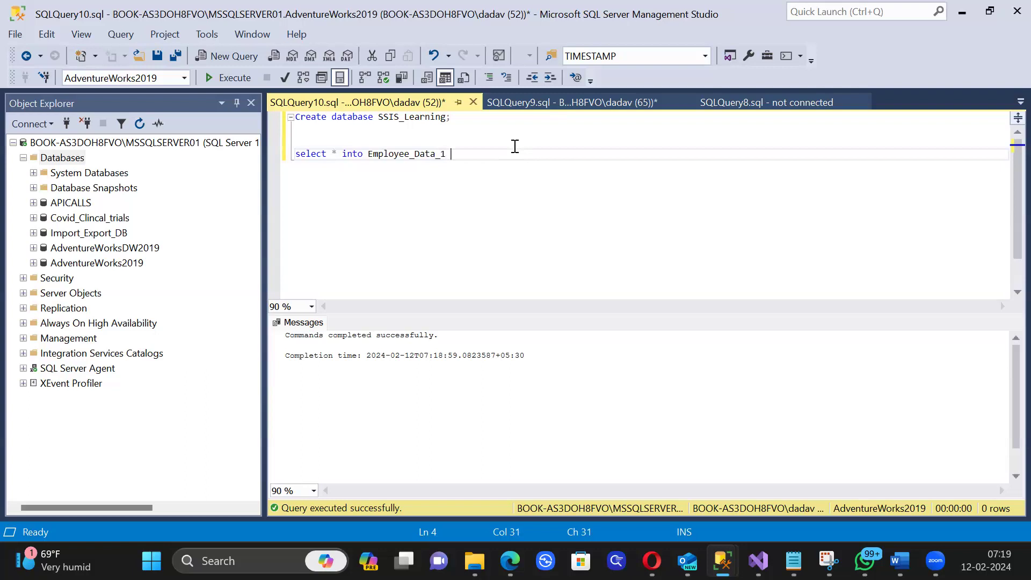
# Step: Copy the [HumanResources].[Employee] source with its BusinessEntityID between 1 and 50 filter from the UNION ALL query into the Employee_Data_1 statement
pyautogui.click(579, 104)
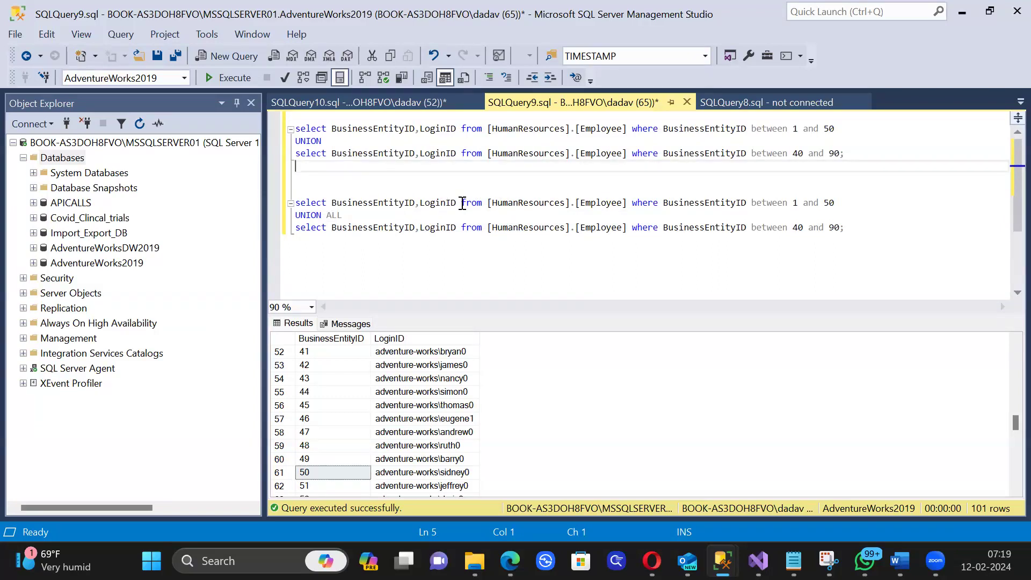
pyautogui.moveTo(488, 205); pyautogui.dragTo(836, 203)
pyautogui.hotkey('ctrl', 'c')
pyautogui.click(348, 100)
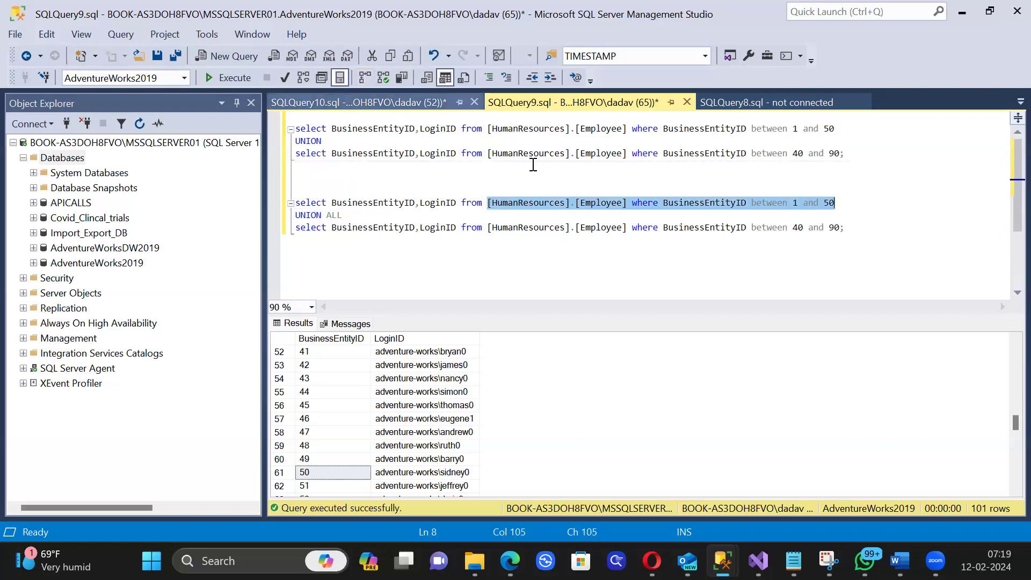
pyautogui.hotkey('ctrl', 'v')
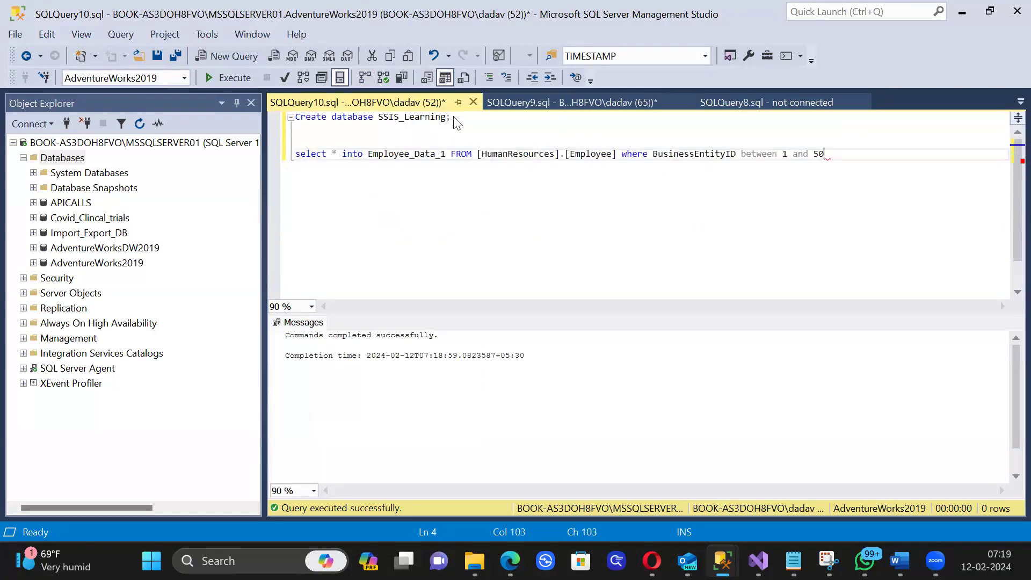
# Step: Qualify the Employee table in the Employee_Data_1 statement with the database name [AdventureWorks2019]
pyautogui.click(479, 154)
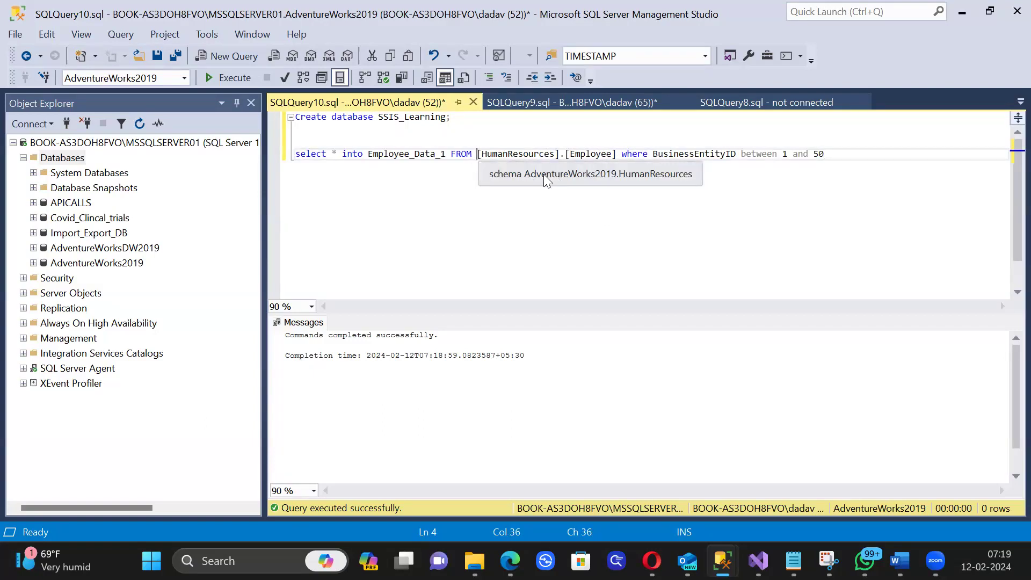
pyautogui.moveTo(675, 154)
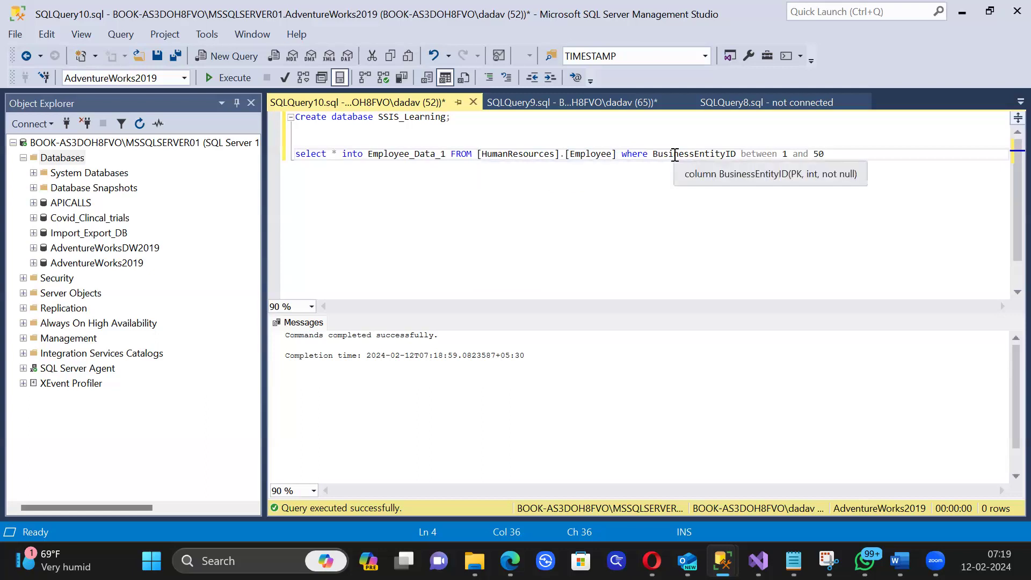
pyautogui.click(132, 78)
pyautogui.hotkey('ctrl', 'c')
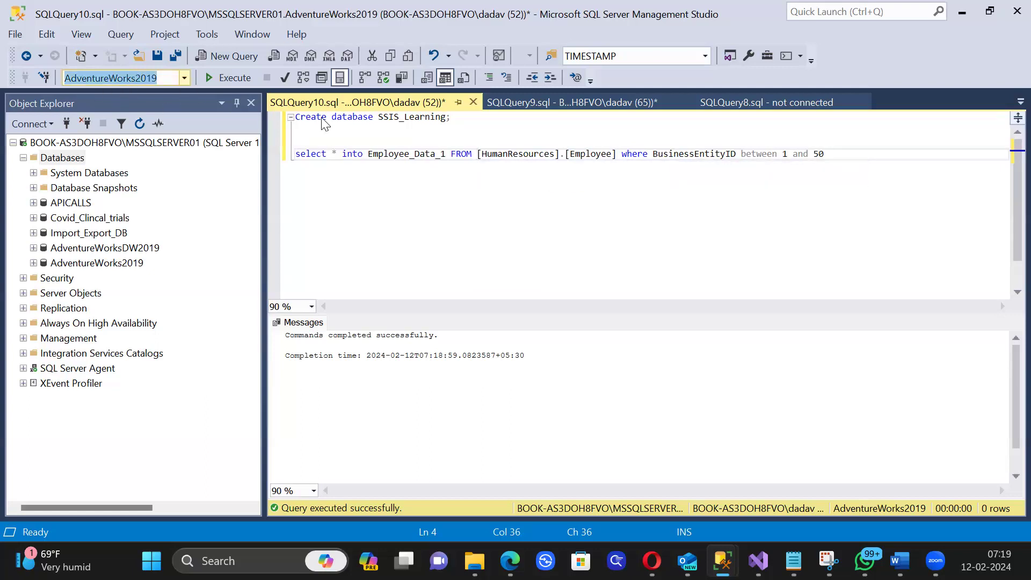
pyautogui.click(477, 154)
pyautogui.hotkey('ctrl', 'v')
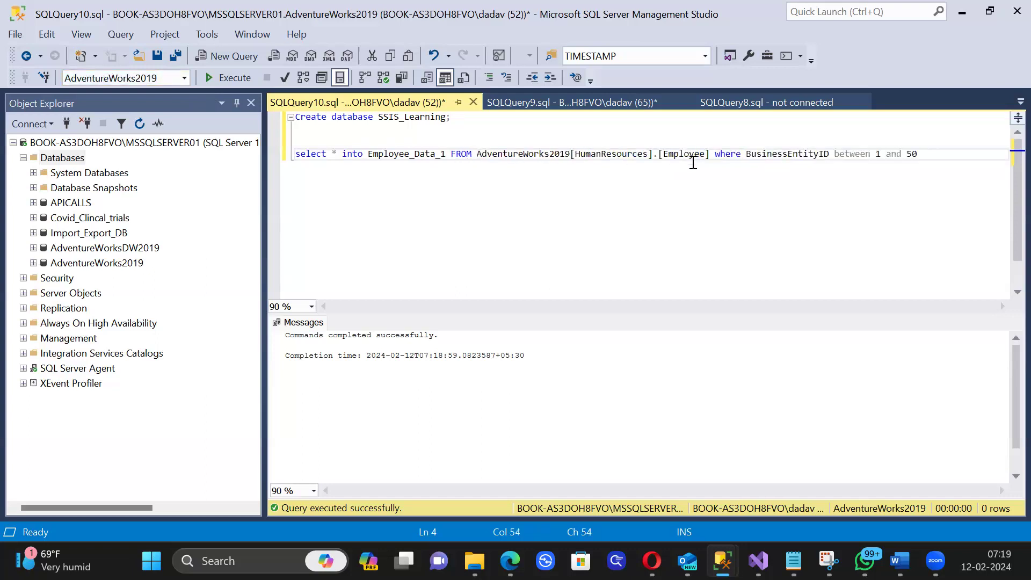
pyautogui.write('.')
pyautogui.click(470, 132)
pyautogui.click(478, 153)
pyautogui.write('[')
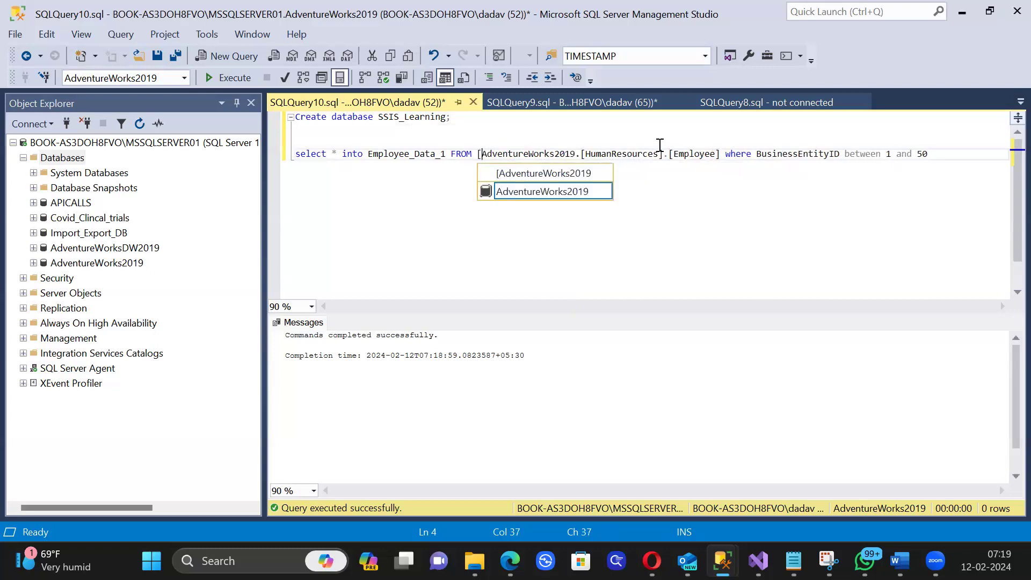
pyautogui.click(576, 189)
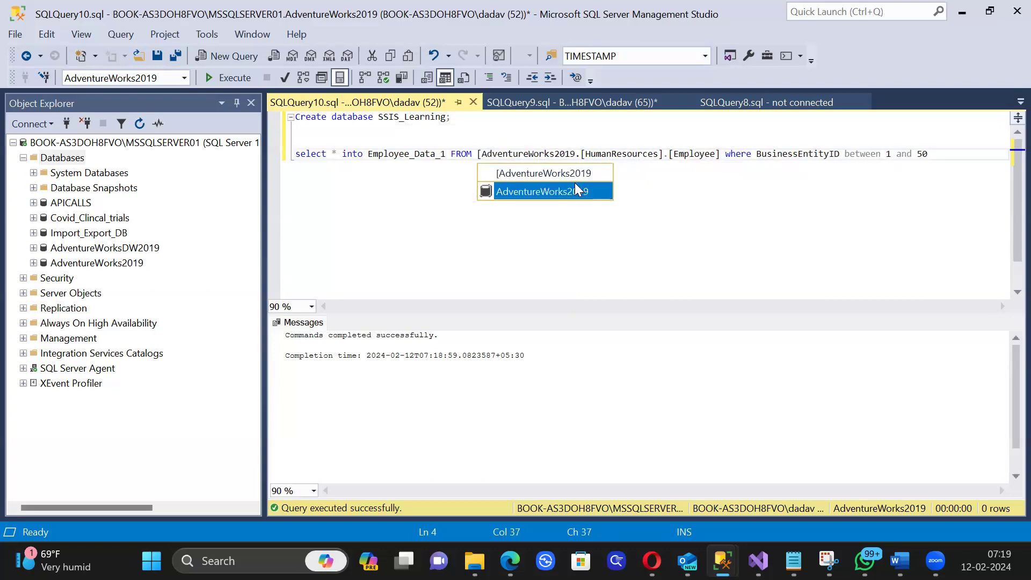
pyautogui.doubleClick(575, 185)
# Step: Add the line "use SSIS_Learning;" above the select into statement and run only that line
pyautogui.click(466, 134)
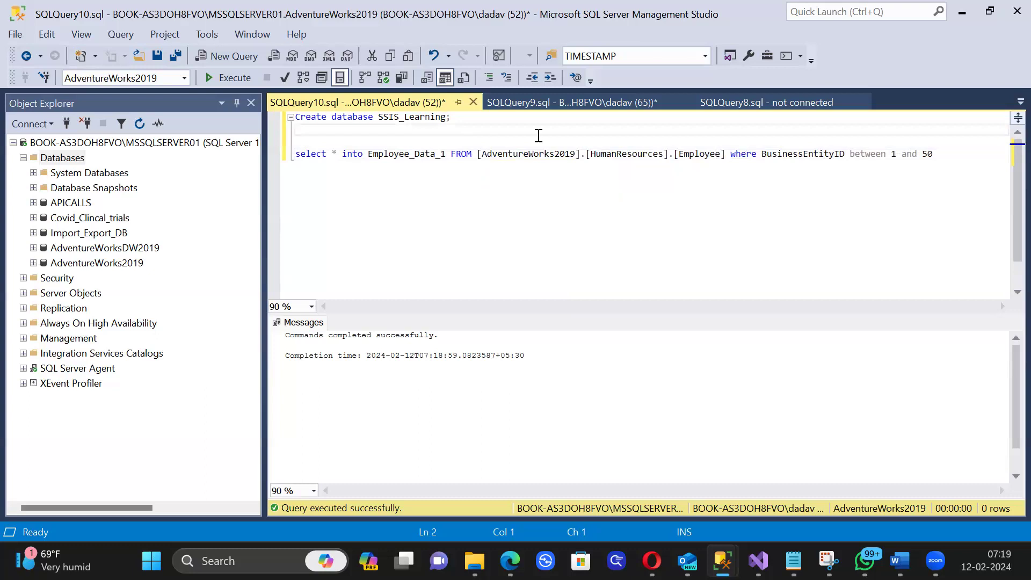
pyautogui.press('Return')
pyautogui.write('use ')
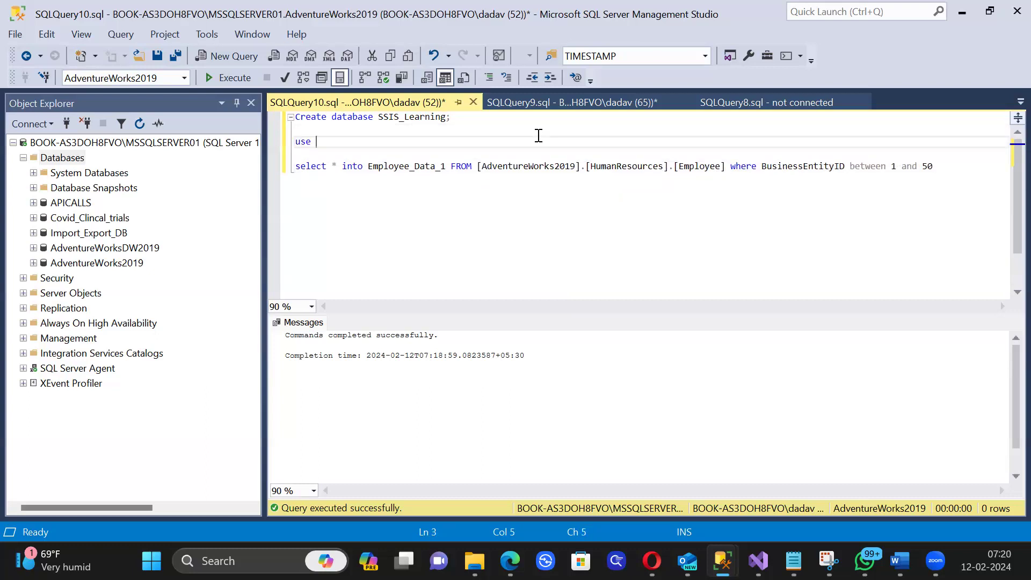
pyautogui.write('SSIS_Learning;')
pyautogui.hotkey('shift', 'Home')
pyautogui.press('F5')
# Step: Run only the select into statement that fills Employee_Data_1
pyautogui.click(762, 166)
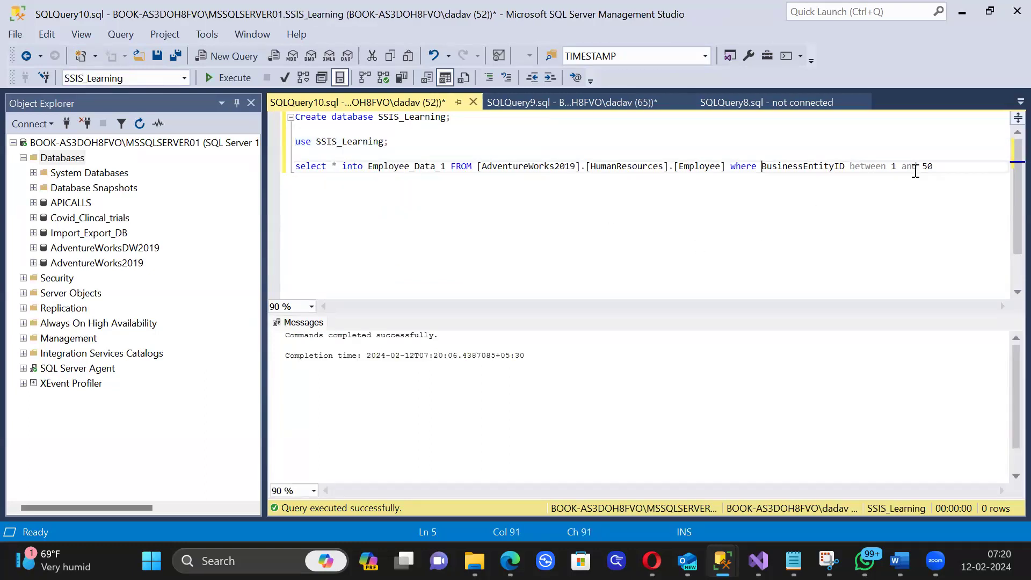
pyautogui.moveTo(983, 168); pyautogui.dragTo(293, 168)
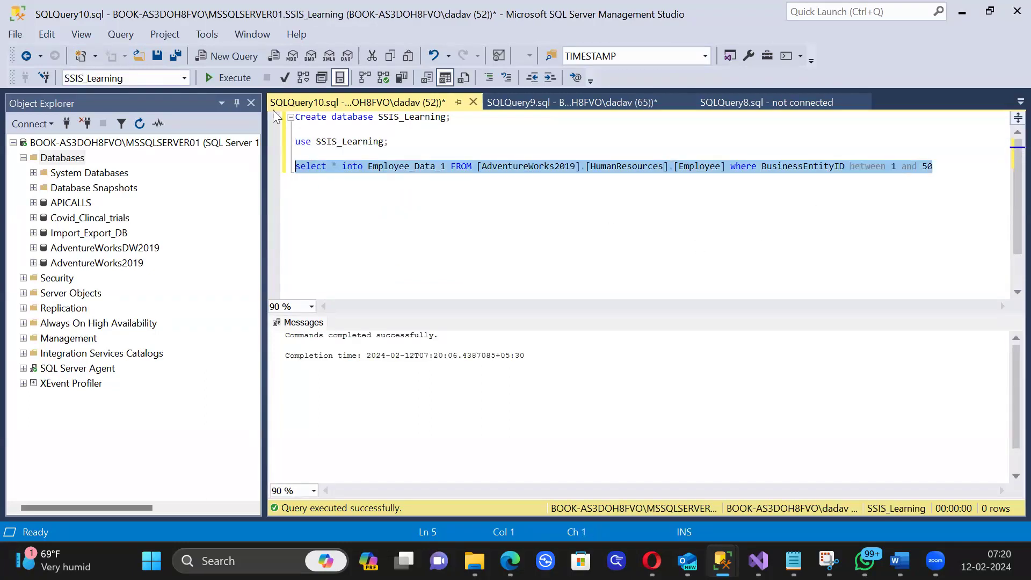
pyautogui.click(234, 75)
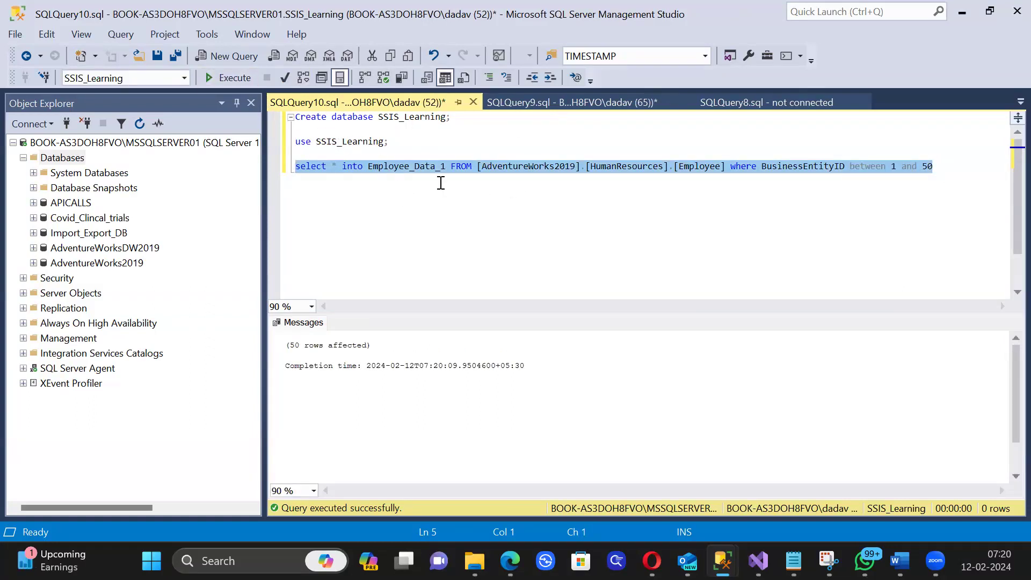
# Step: Duplicate the Employee_Data_1 select into statement two lines below the original
pyautogui.moveTo(934, 167); pyautogui.dragTo(295, 168)
pyautogui.hotkey('ctrl', 'c')
pyautogui.click(968, 180)
pyautogui.press('Return')
pyautogui.press('Return')
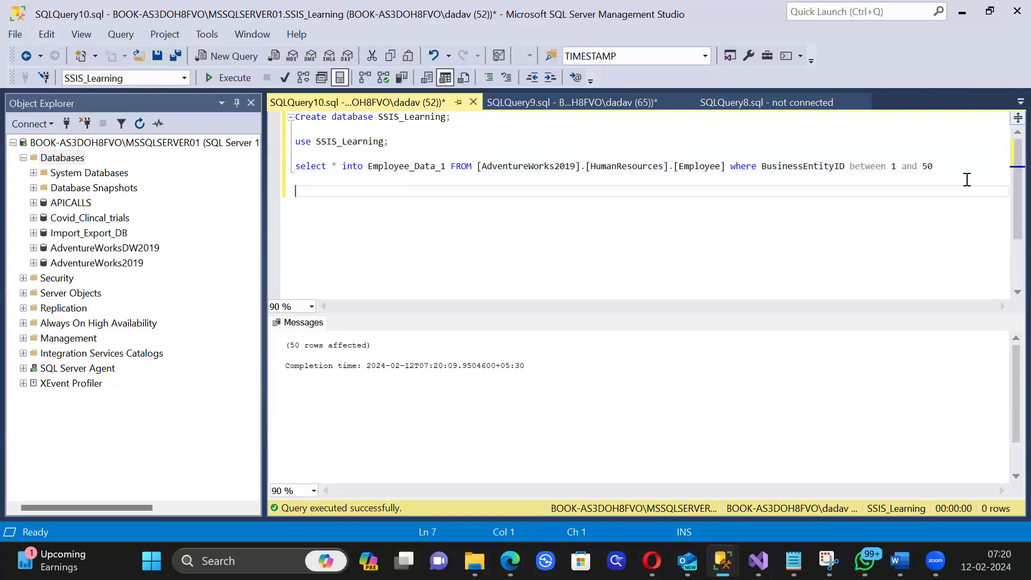
pyautogui.hotkey('ctrl', 'v')
# Step: Change the duplicated statement's target table to Employee_Data_2 and its BusinessEntityID range to between 40 and 90
pyautogui.click(447, 191)
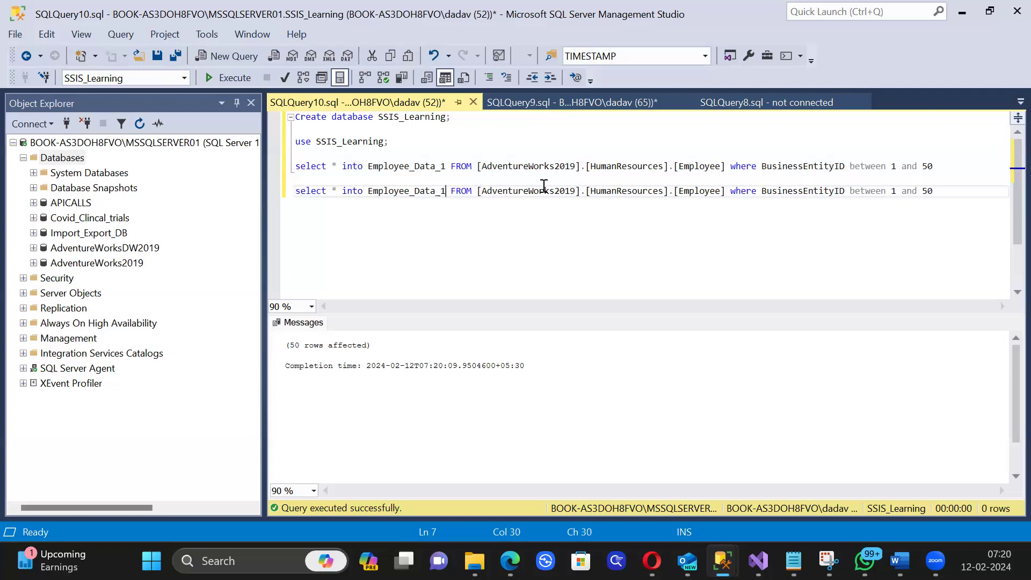
pyautogui.press('BackSpace')
pyautogui.write('2')
pyautogui.click(898, 192)
pyautogui.press('BackSpace')
pyautogui.write('40')
pyautogui.doubleClick(930, 191)
pyautogui.write('90')
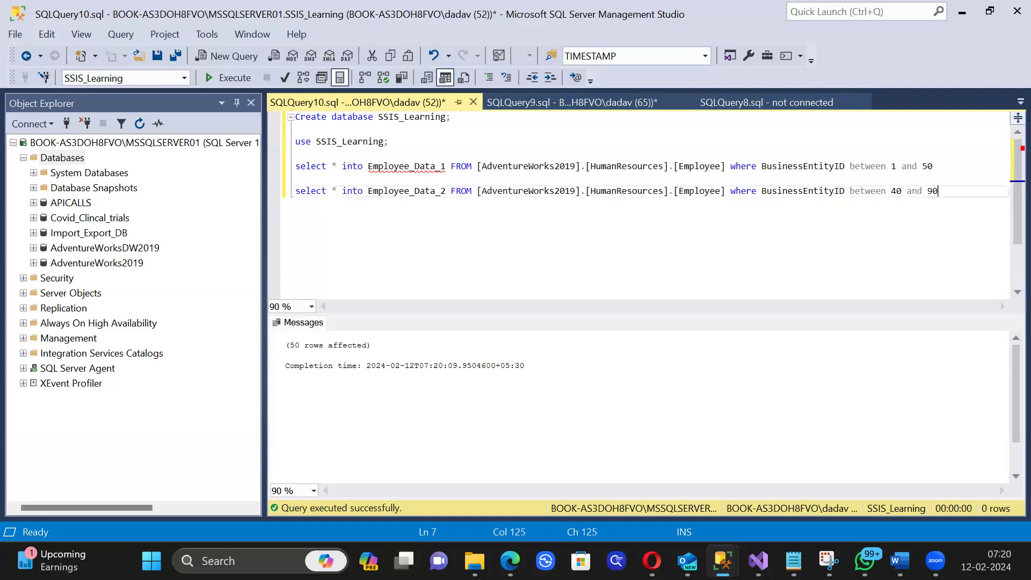
# Step: Run only the select into statement that fills Employee_Data_2
pyautogui.hotkey('shift', 'Home')
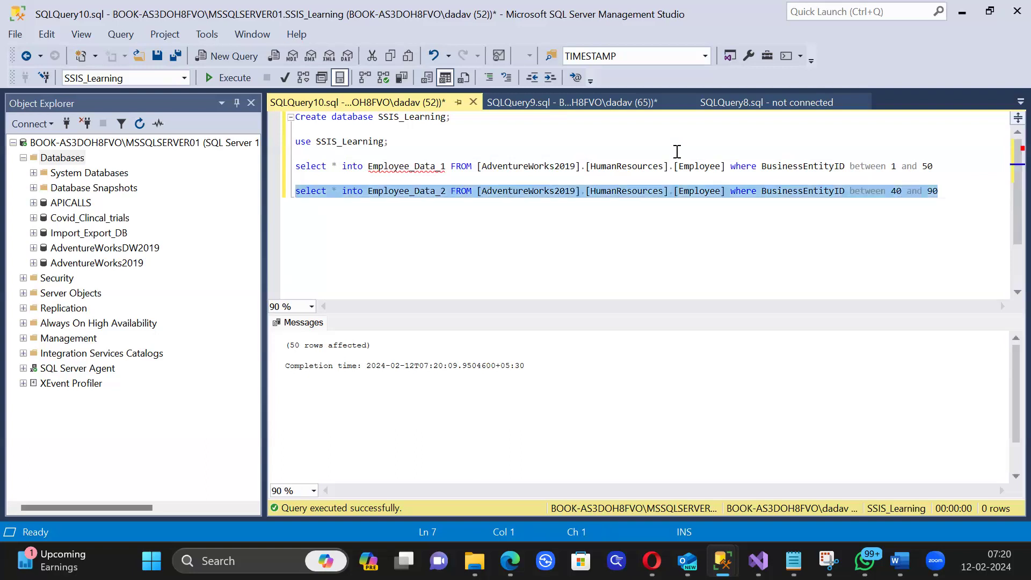
pyautogui.click(219, 77)
pyautogui.click(742, 257)
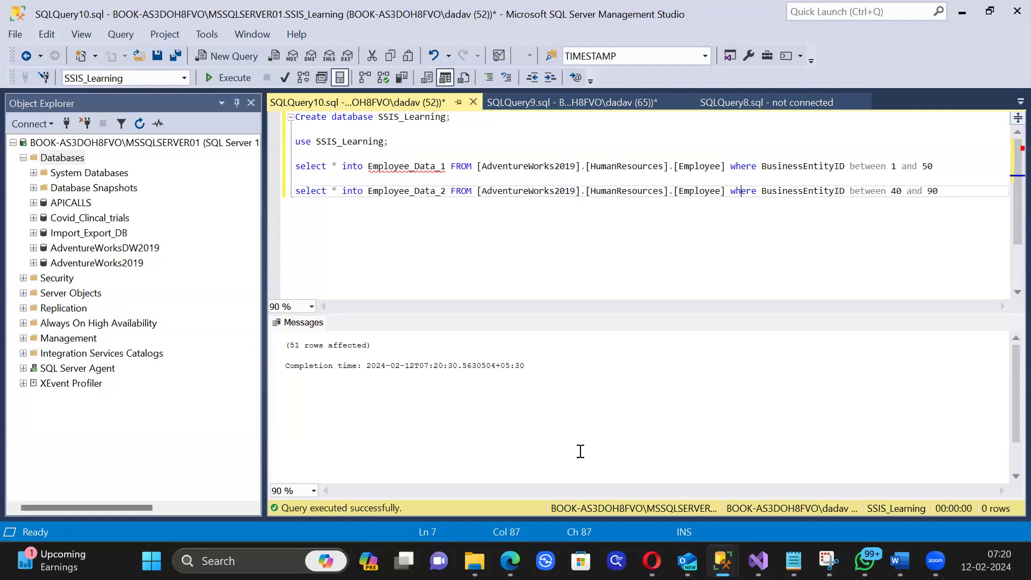
# Step: Switch to Visual Studio, rename the package Package1.dtsx as UnionAll.dtsx, and accept reloading all changed files
pyautogui.click(758, 561)
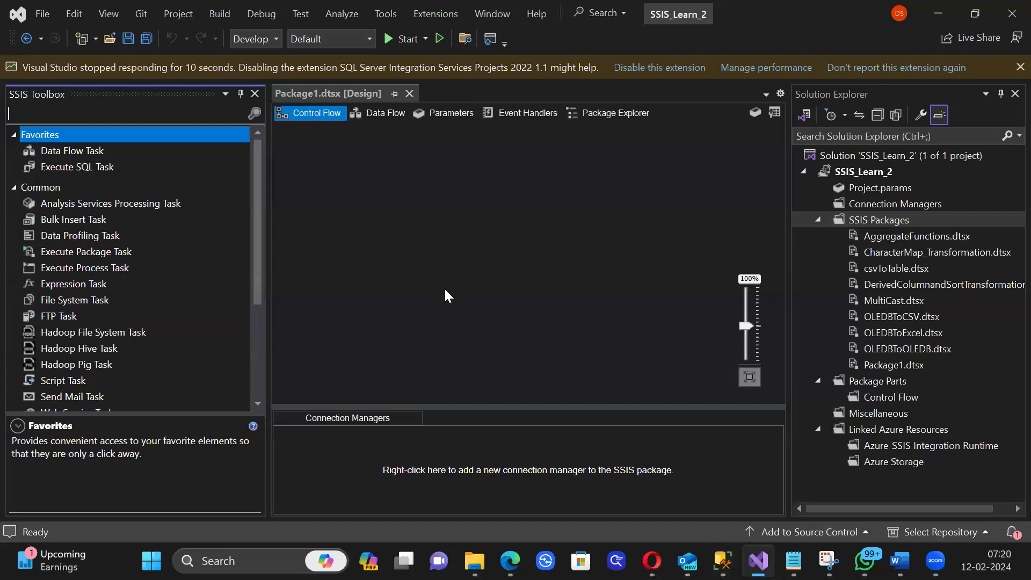
pyautogui.click(105, 115)
pyautogui.click(895, 365)
pyautogui.press('F2')
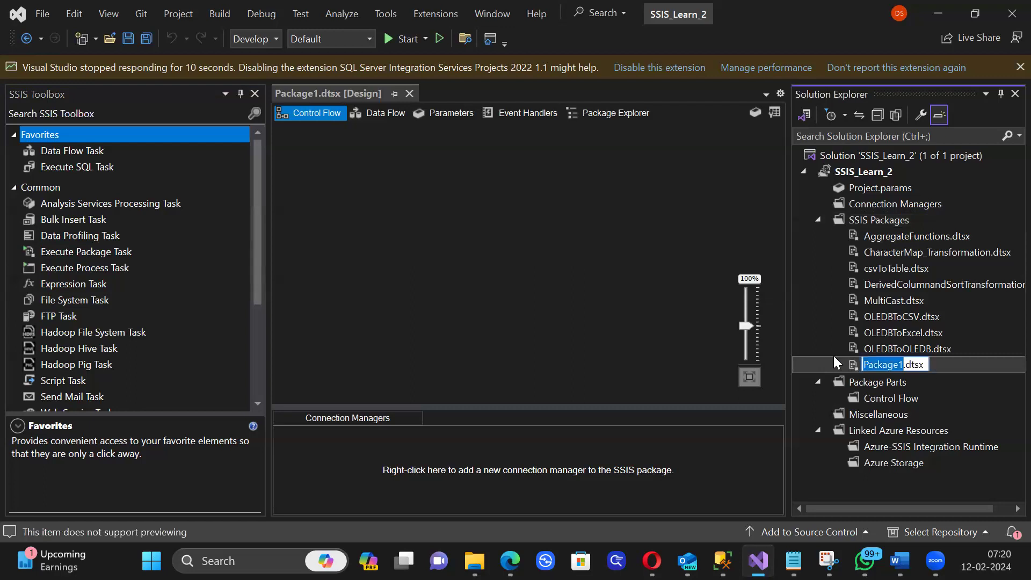
pyautogui.write('Union')
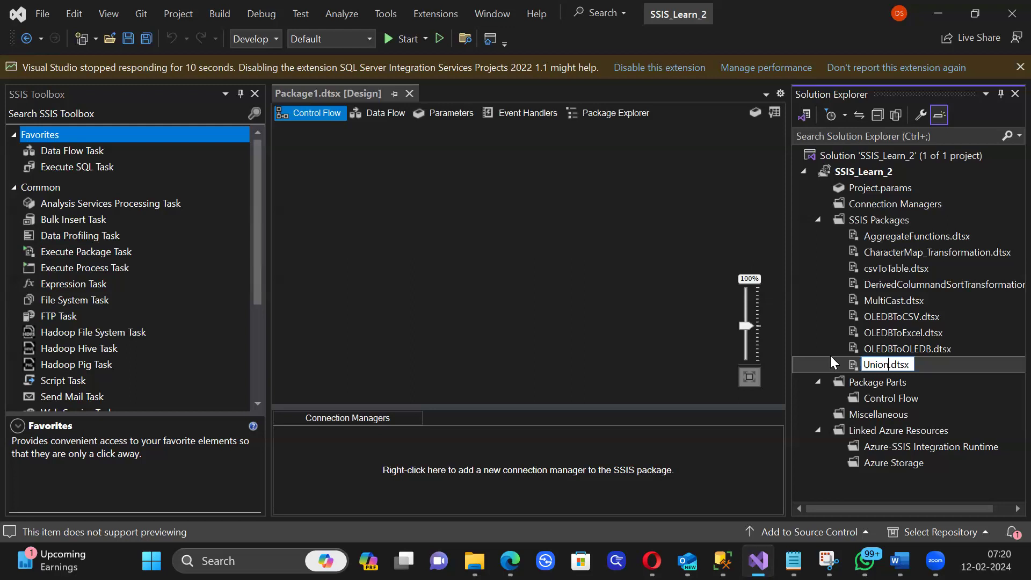
pyautogui.write('ALL')
pyautogui.press('BackSpace')
pyautogui.press('BackSpace')
pyautogui.press('BackSpace')
pyautogui.write('All')
pyautogui.press('Return')
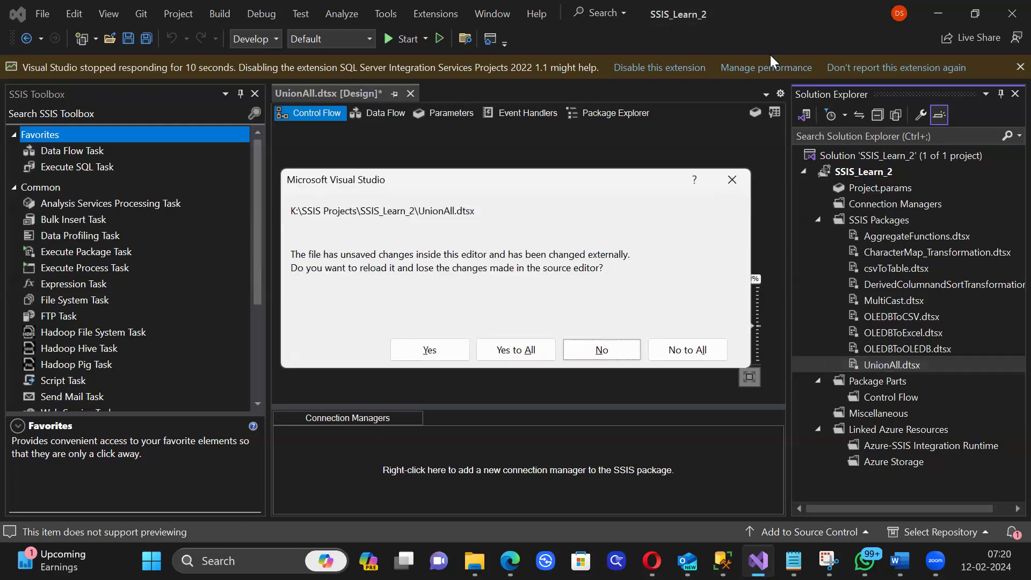
pyautogui.click(516, 350)
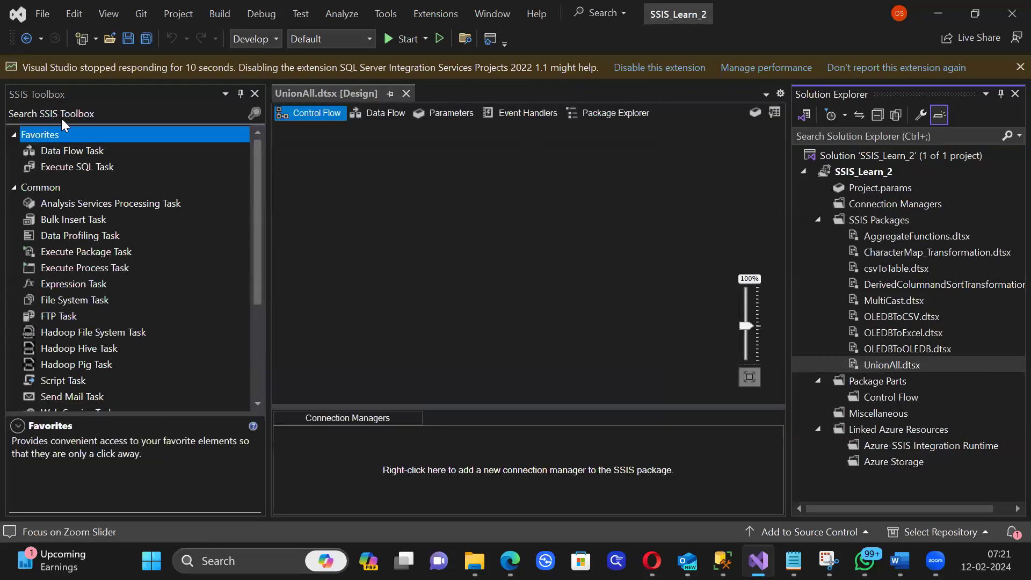
# Step: Add a Data Flow Task to the UnionAll package's control flow and open its data flow
pyautogui.moveTo(74, 155); pyautogui.dragTo(300, 163)
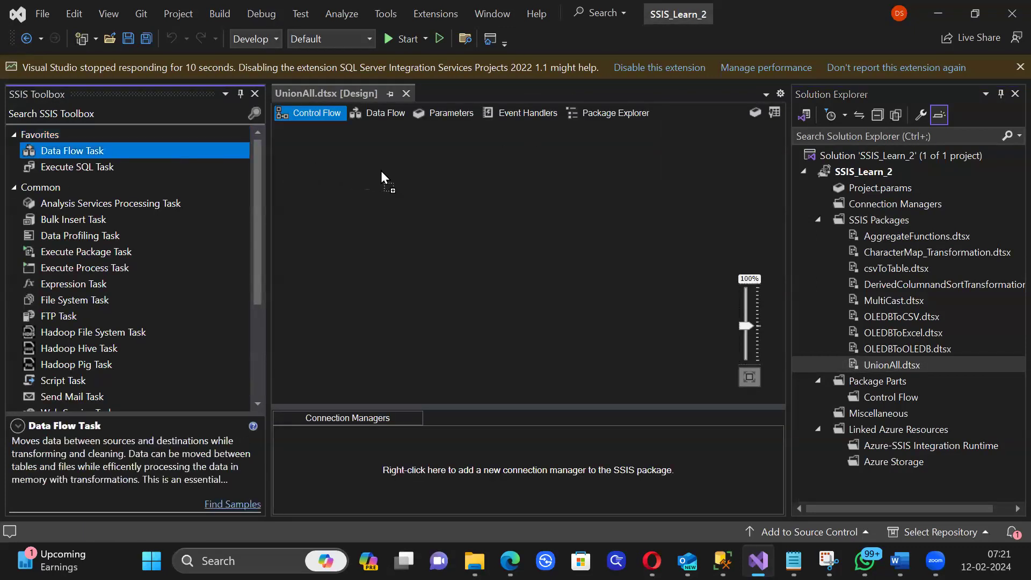
pyautogui.moveTo(384, 172); pyautogui.dragTo(499, 196)
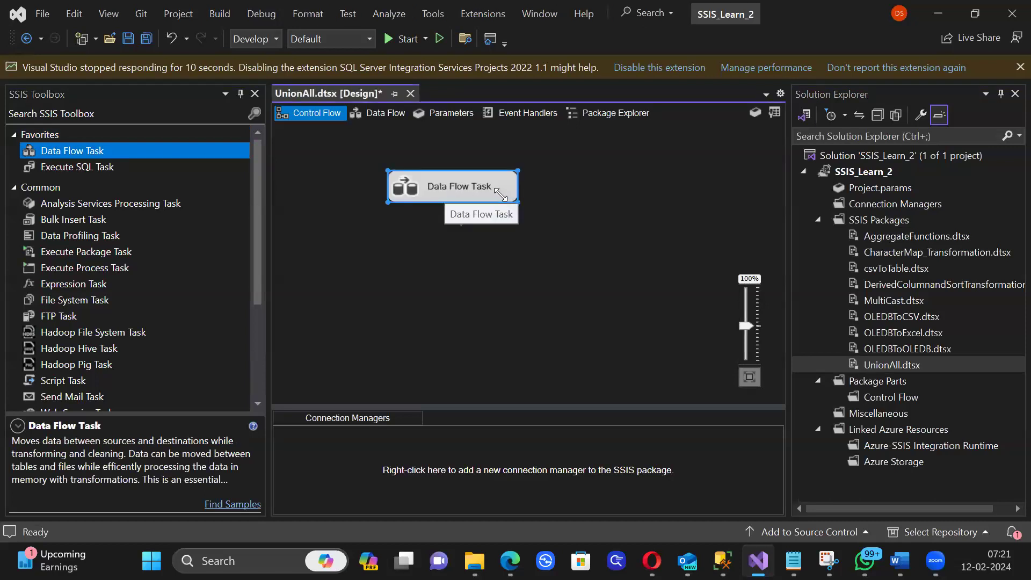
pyautogui.doubleClick(504, 201)
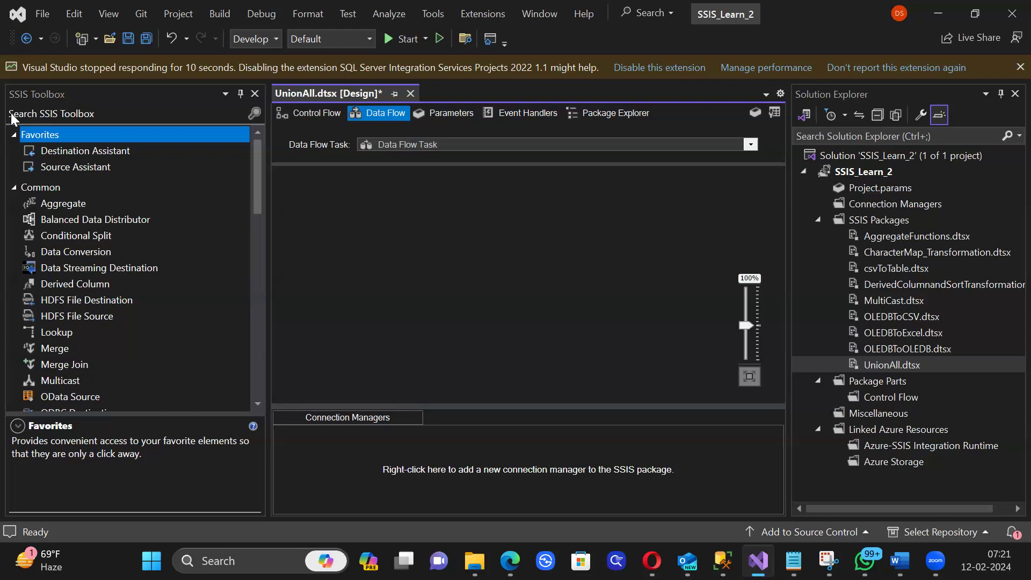
# Step: Place an OLE DB Source on the data flow canvas and open its editor
pyautogui.scroll(-4, 104, 241)
pyautogui.scroll(4, 104, 240)
pyautogui.scroll(-10, 104, 240)
pyautogui.scroll(-4, 104, 240)
pyautogui.scroll(-1, 69, 288)
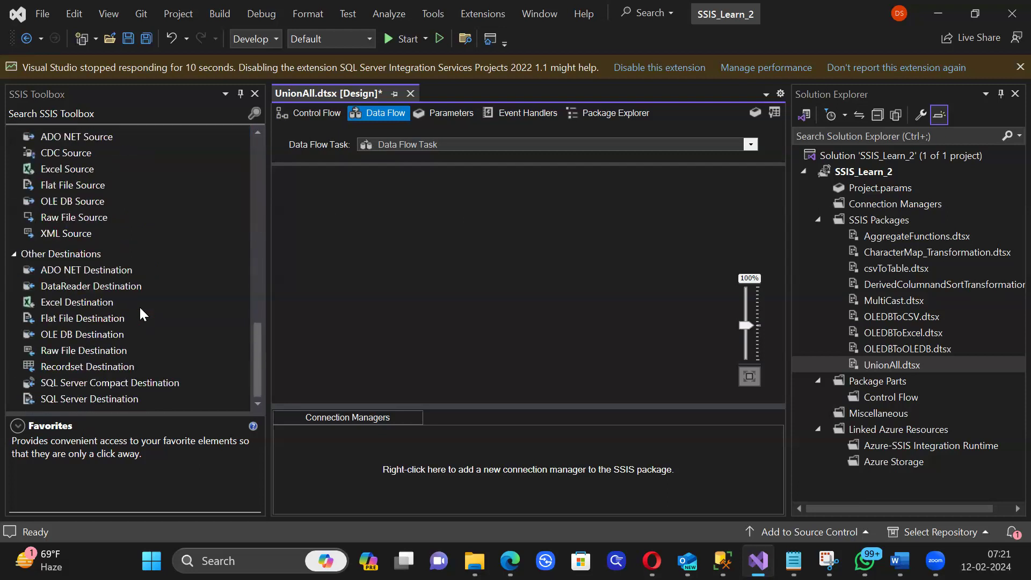
pyautogui.scroll(2, 80, 248)
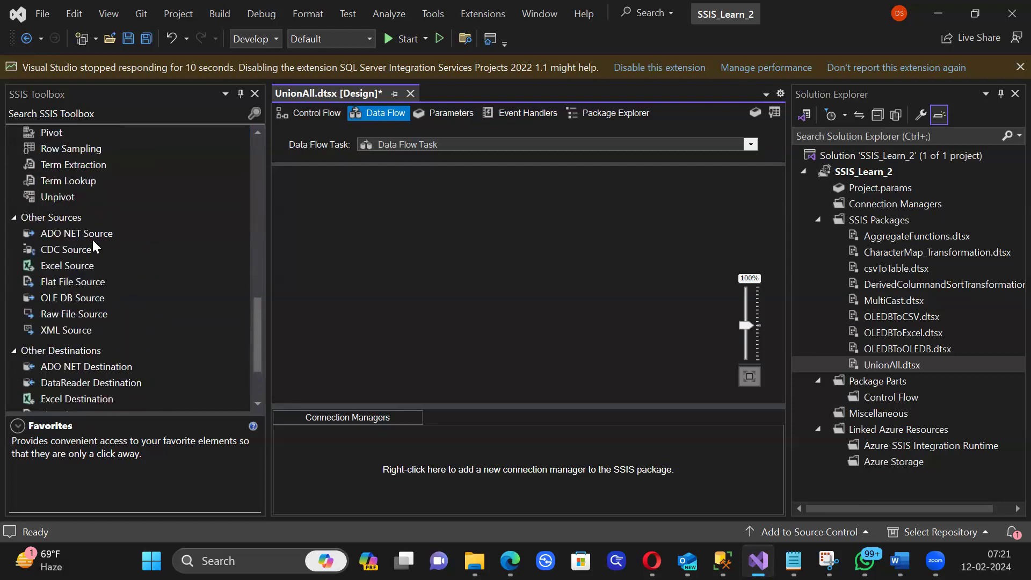
pyautogui.moveTo(99, 298); pyautogui.dragTo(353, 242)
pyautogui.moveTo(430, 262); pyautogui.dragTo(419, 228)
pyautogui.doubleClick(410, 227)
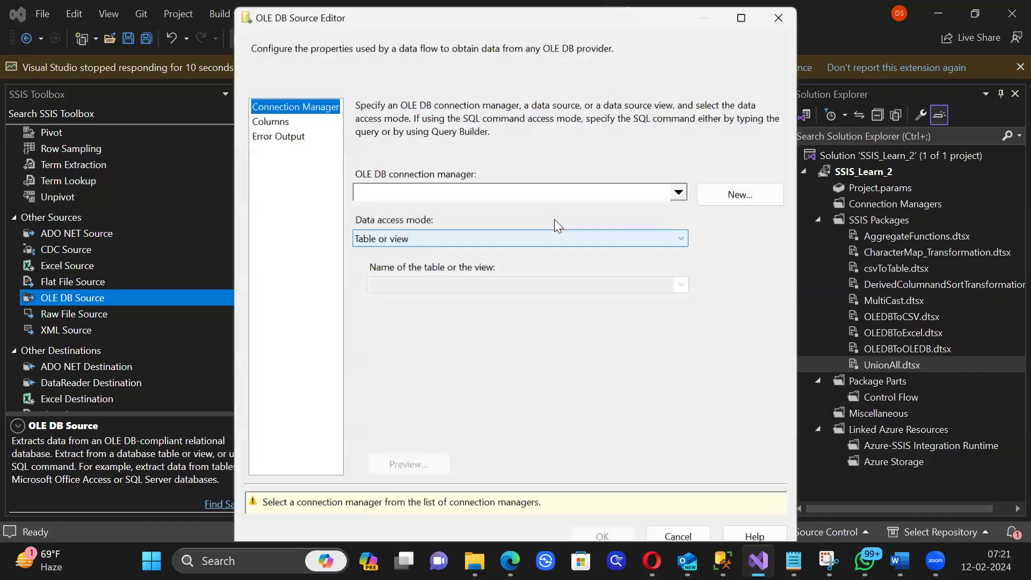
# Step: Start a new OLE DB connection for the source and copy the full server name from the server properties in SQL Server Management Studio
pyautogui.click(734, 195)
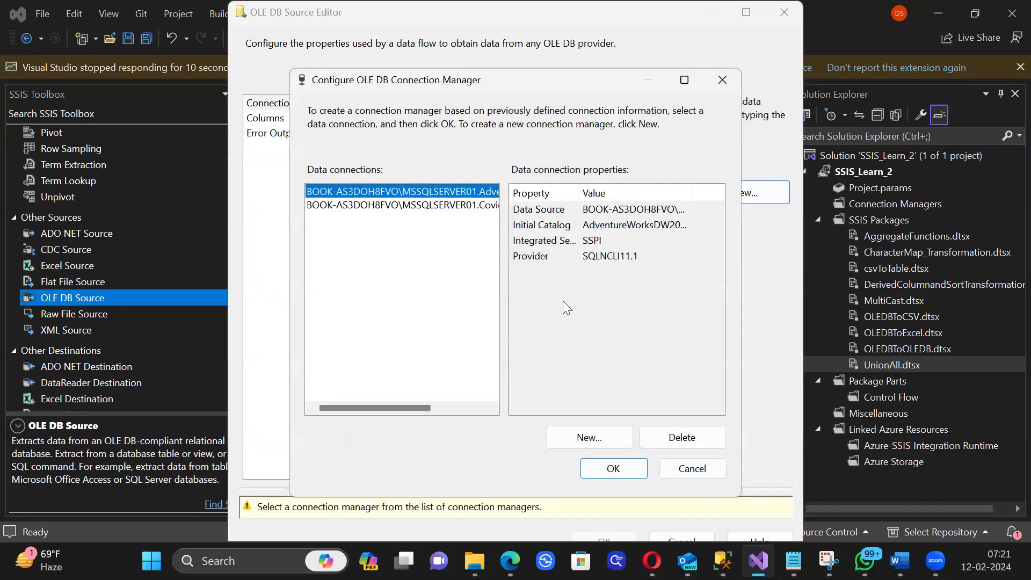
pyautogui.click(576, 436)
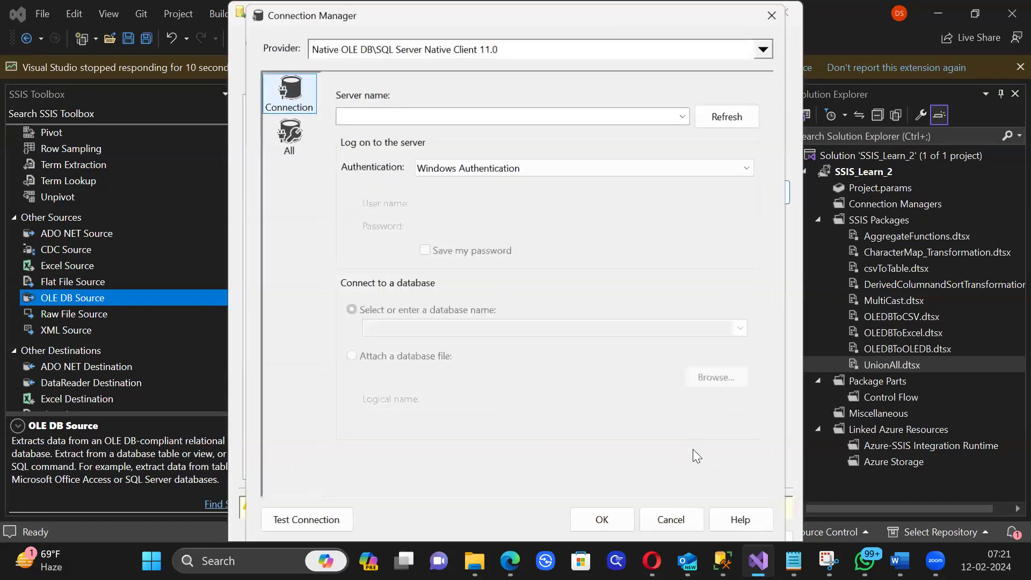
pyautogui.click(685, 114)
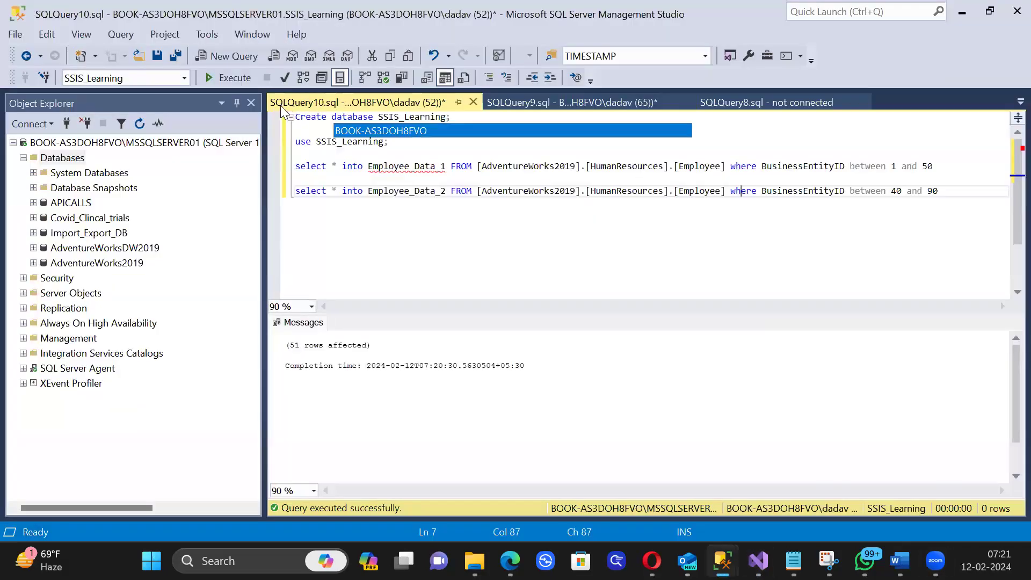
pyautogui.rightClick(84, 141)
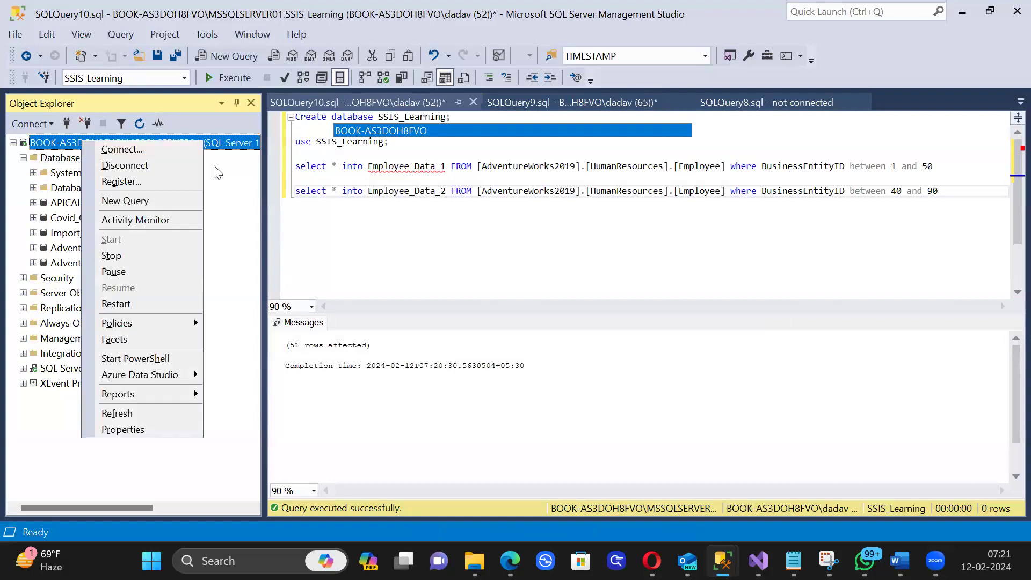
pyautogui.click(123, 430)
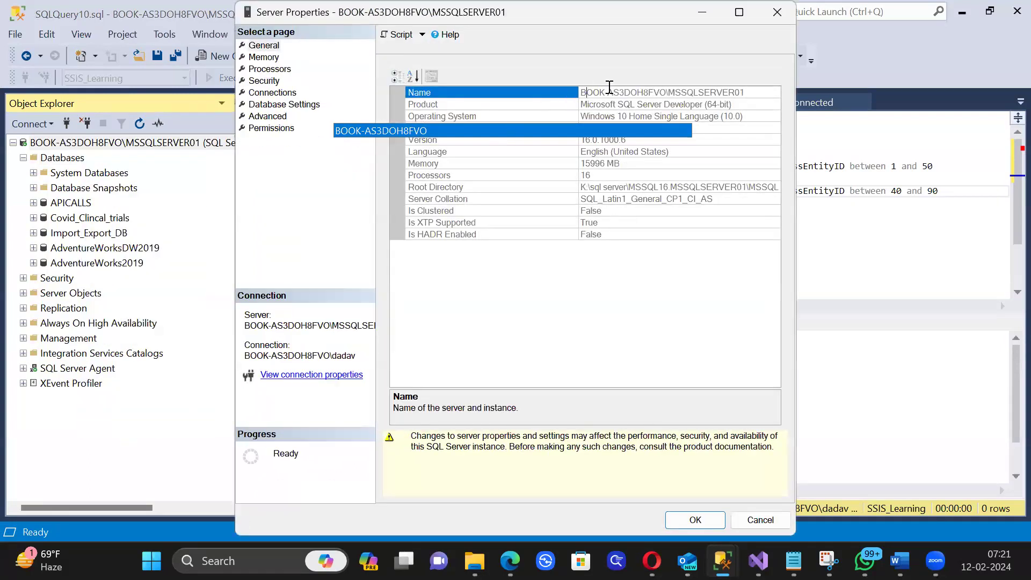
pyautogui.moveTo(748, 90); pyautogui.dragTo(582, 86)
pyautogui.hotkey('ctrl', 'c')
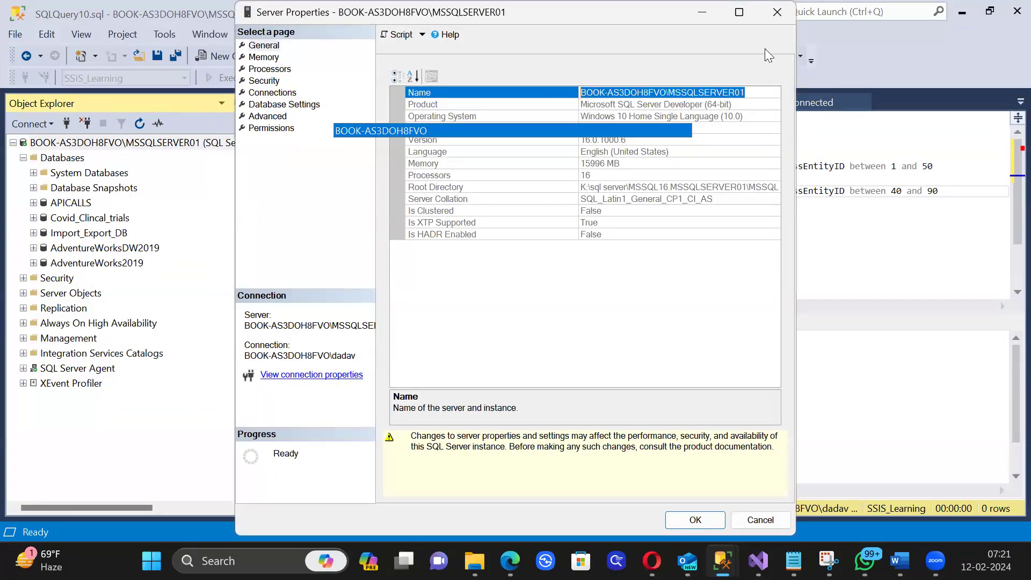
pyautogui.click(786, 13)
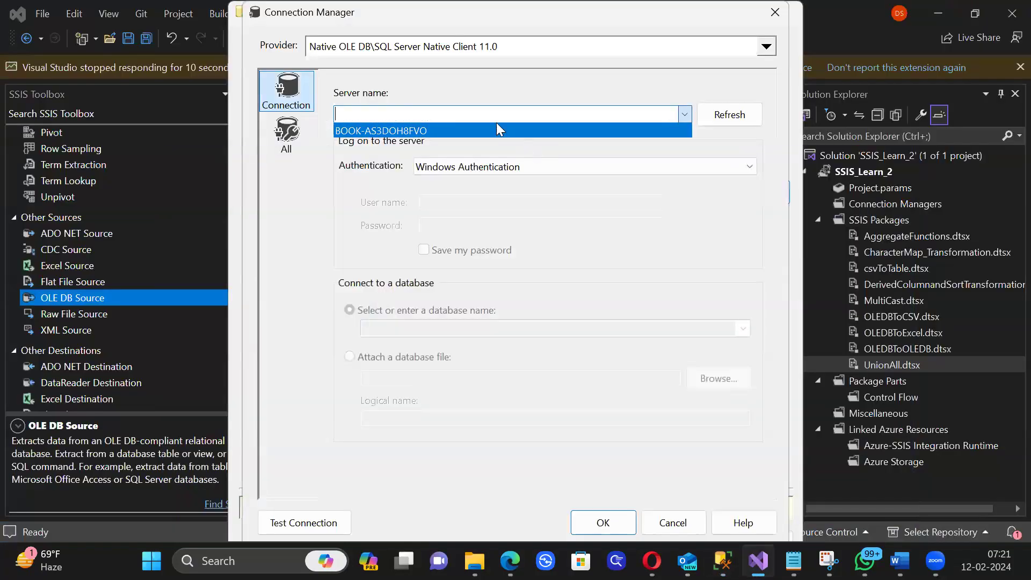
# Step: Back in Visual Studio, create the connection to server BOOK-AS3DOH8FVO\MSSQLSERVER01 and database SSIS_Learning, and assign it to the OLE DB source
pyautogui.click(469, 110)
pyautogui.hotkey('ctrl', 'v')
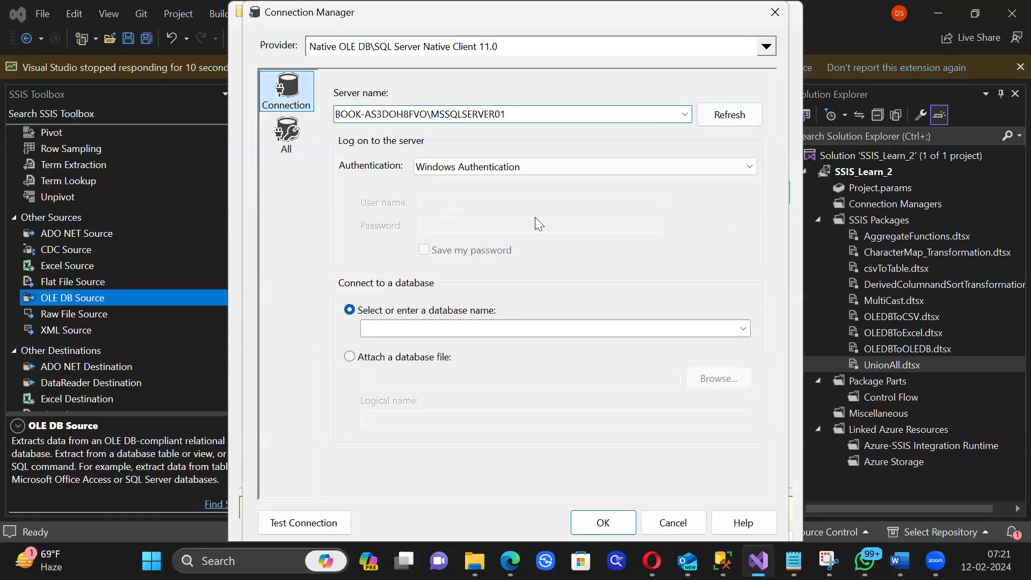
pyautogui.click(744, 329)
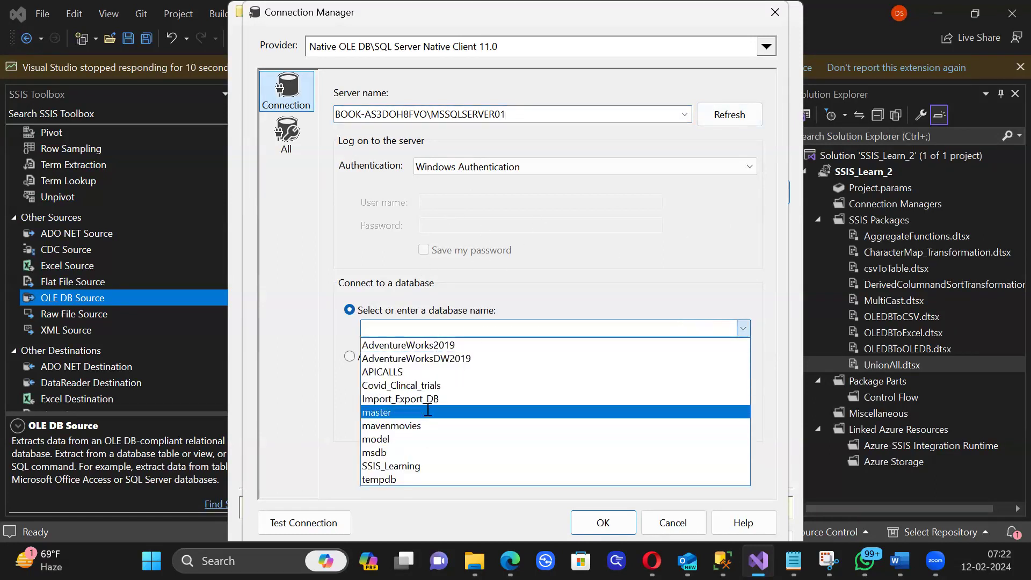
pyautogui.click(429, 466)
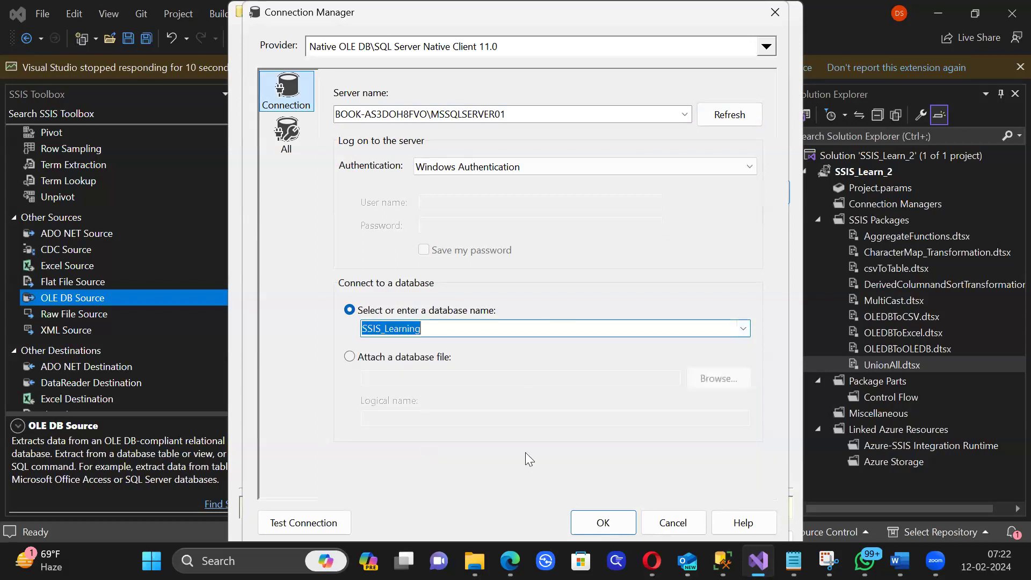
pyautogui.click(601, 524)
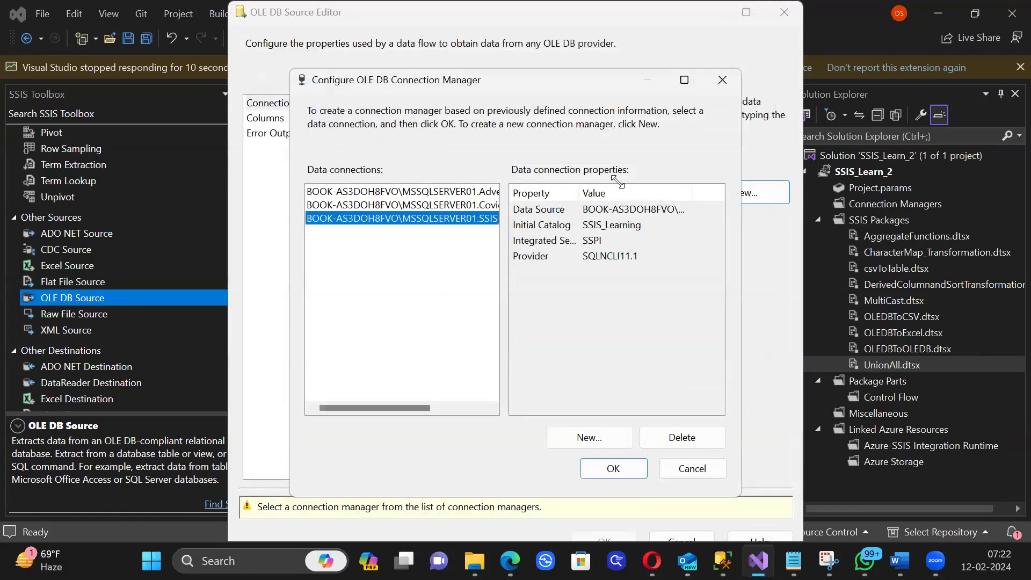
pyautogui.click(441, 221)
pyautogui.doubleClick(430, 217)
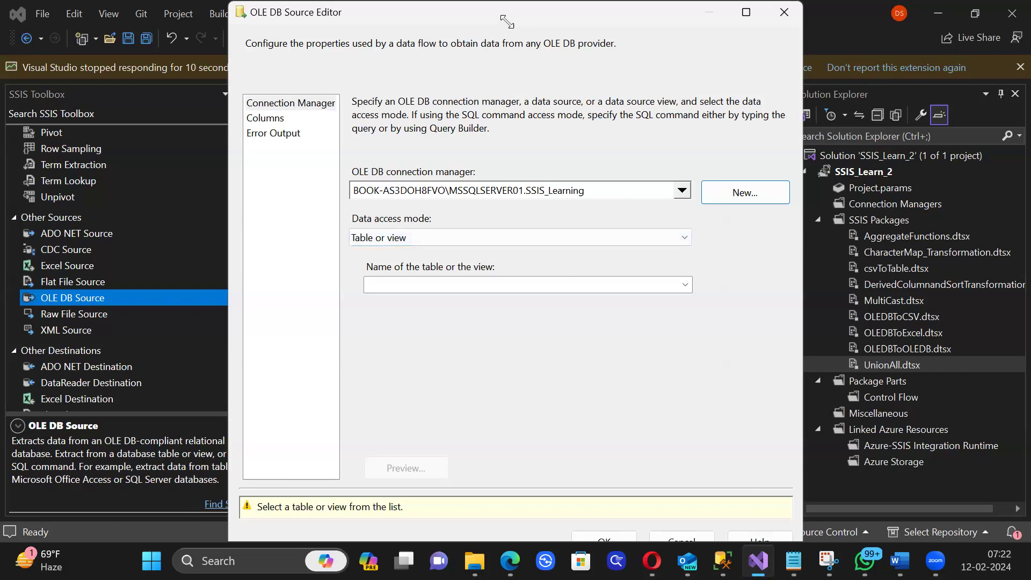
# Step: Keep the Table or view access mode and choose [dbo].[Employee_Data_1] as the source table
pyautogui.moveTo(507, 22); pyautogui.dragTo(482, 28)
pyautogui.click(659, 243)
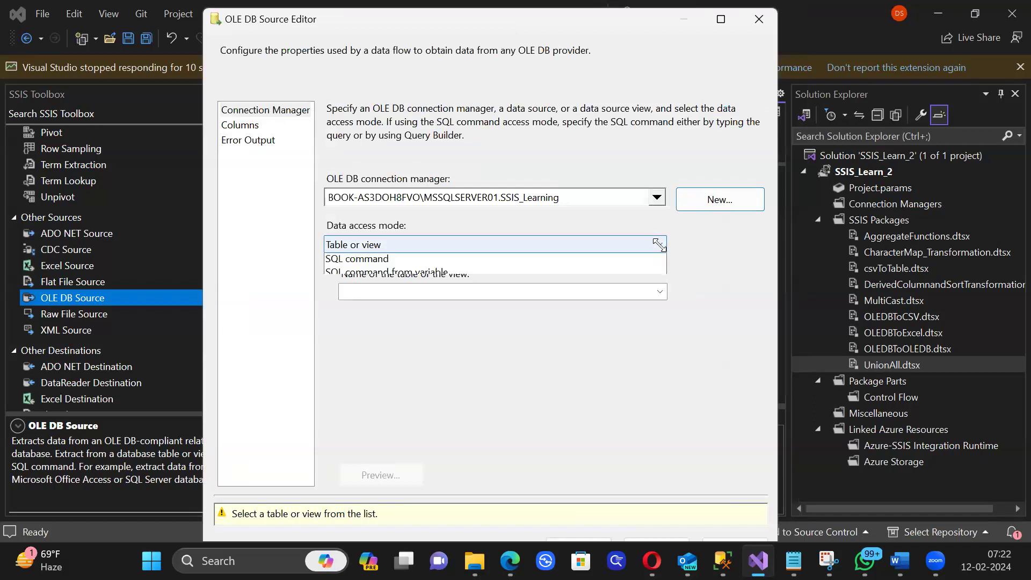
pyautogui.click(370, 260)
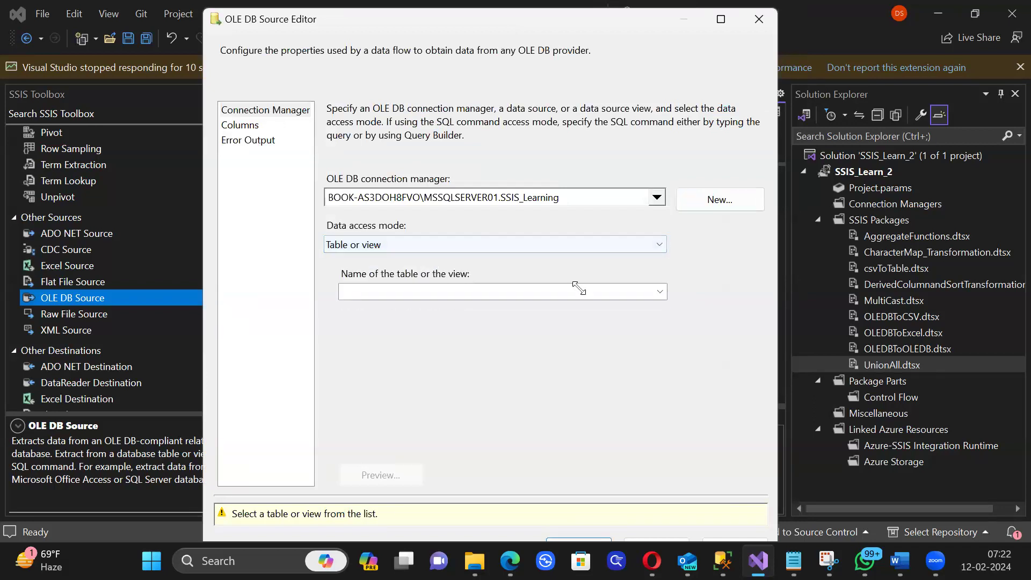
pyautogui.click(634, 293)
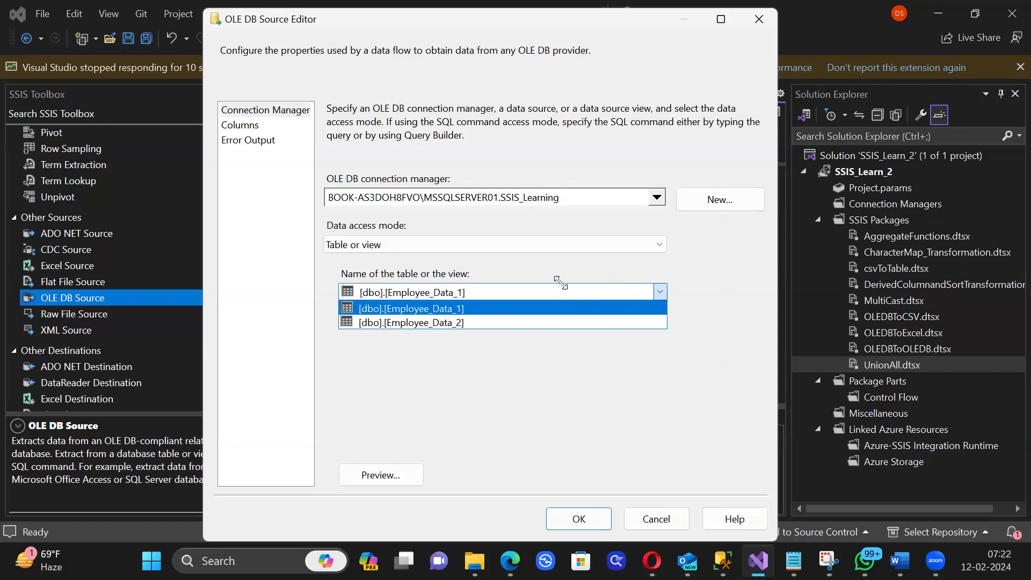
pyautogui.click(480, 307)
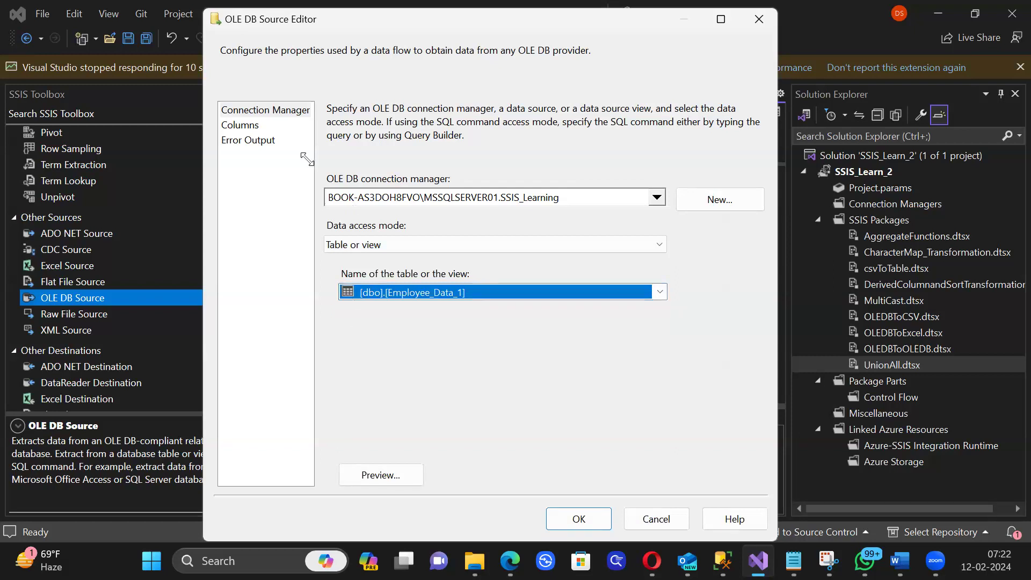
# Step: Restrict the first source's output columns to BusinessEntityID and LoginID and accept the source configuration
pyautogui.click(251, 127)
pyautogui.scroll(-2, 575, 249)
pyautogui.scroll(2, 575, 250)
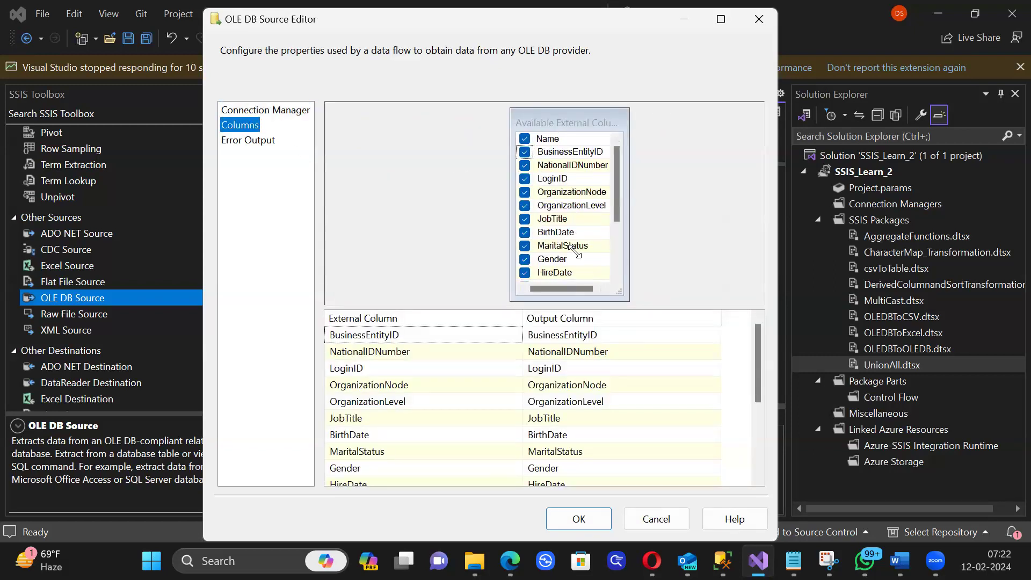
pyautogui.click(526, 139)
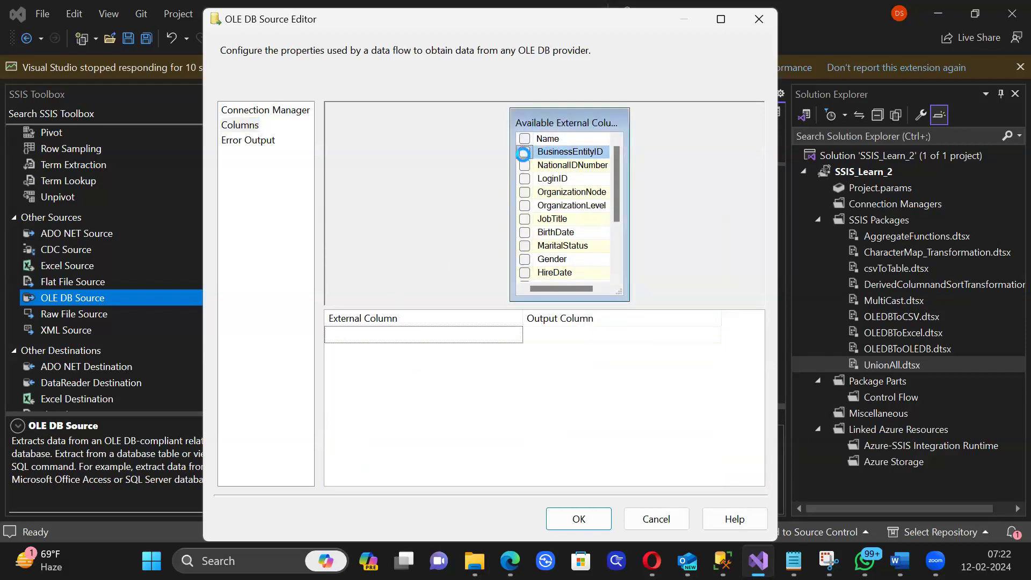
pyautogui.click(524, 152)
pyautogui.click(524, 179)
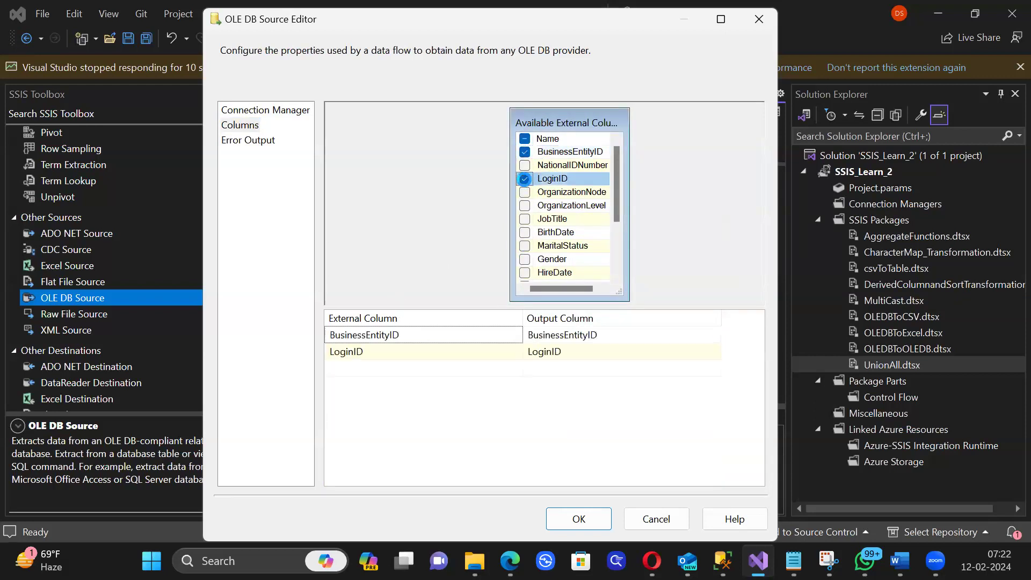
pyautogui.click(595, 516)
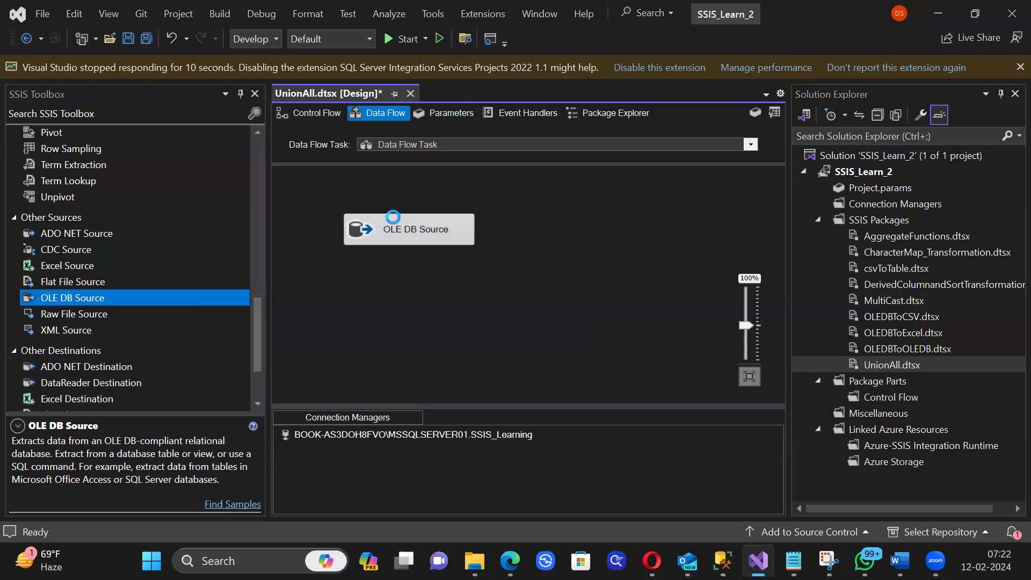
# Step: Add a second OLE DB Source beside the first and set its table to [dbo].[Employee_Data_2]
pyautogui.moveTo(115, 294); pyautogui.dragTo(559, 230)
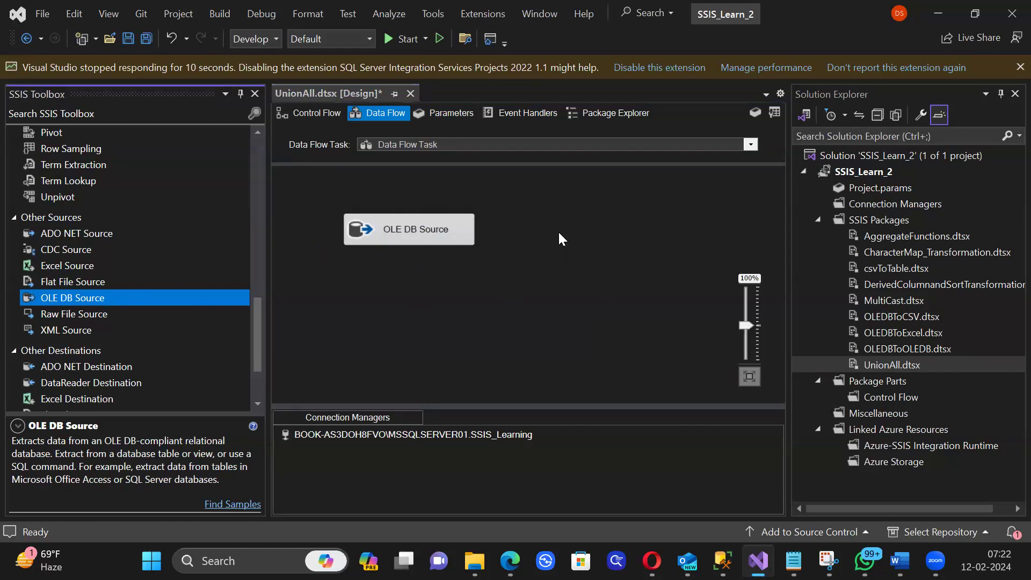
pyautogui.moveTo(610, 250); pyautogui.dragTo(569, 232)
pyautogui.doubleClick(568, 232)
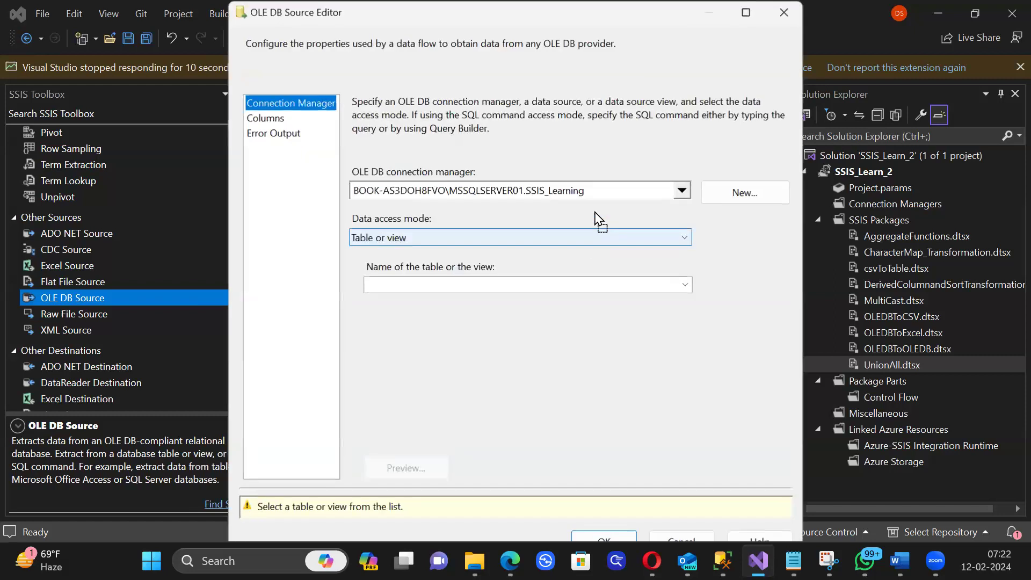
pyautogui.click(685, 285)
pyautogui.click(484, 316)
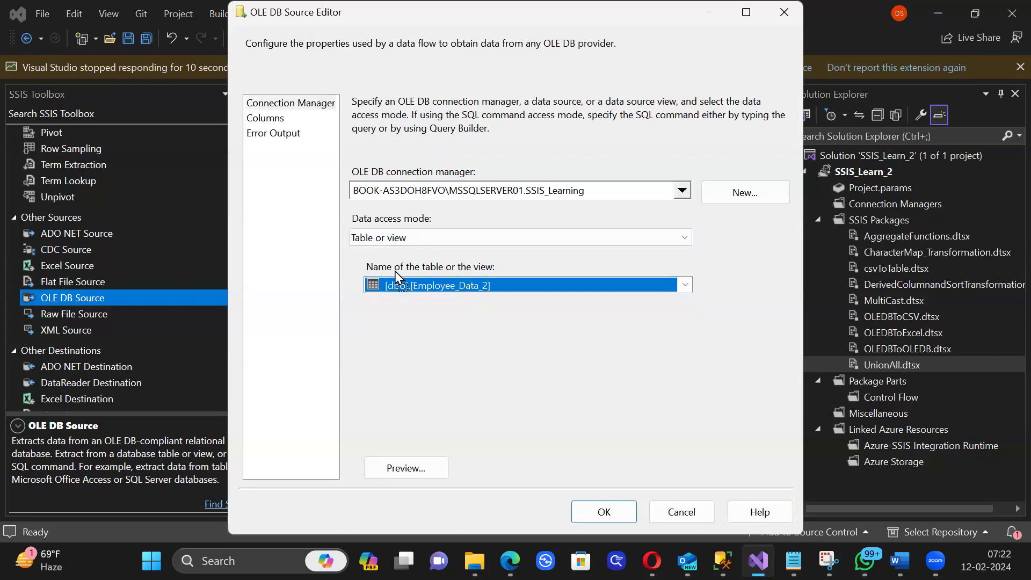
# Step: Output only BusinessEntityID and LoginID from the second source and accept its configuration
pyautogui.click(283, 119)
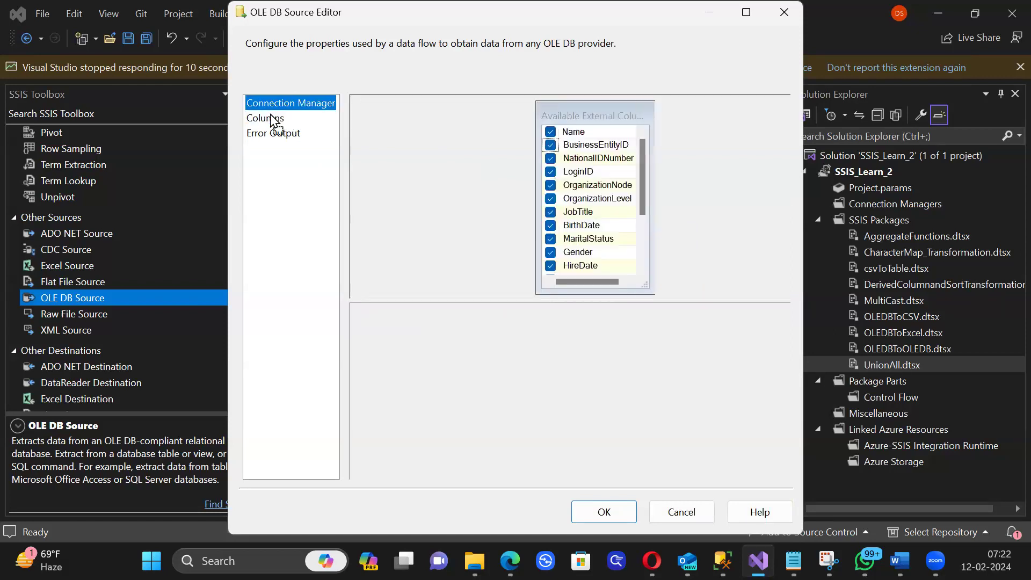
pyautogui.click(551, 132)
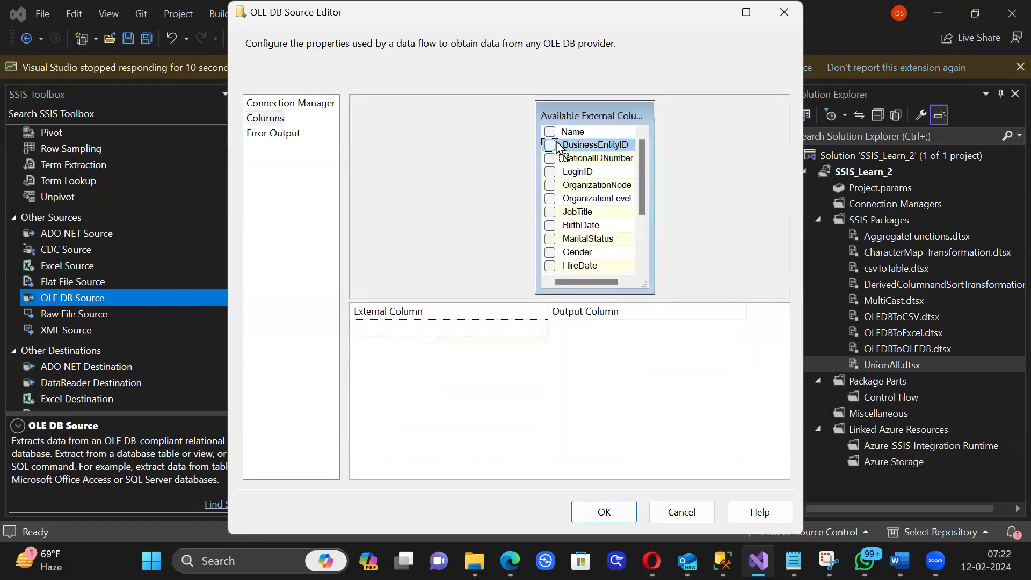
pyautogui.click(550, 145)
pyautogui.click(550, 172)
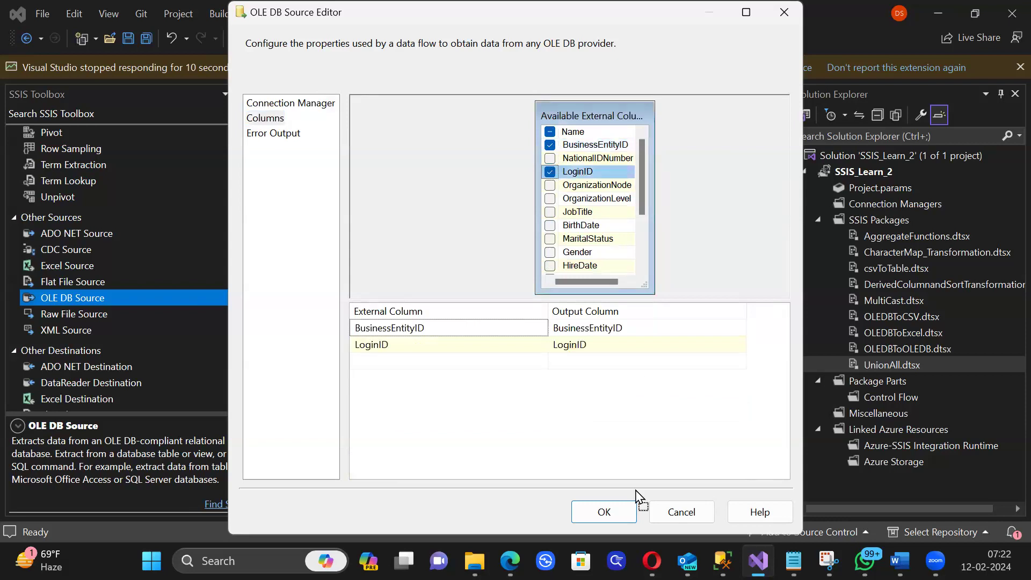
pyautogui.click(596, 513)
pyautogui.click(537, 335)
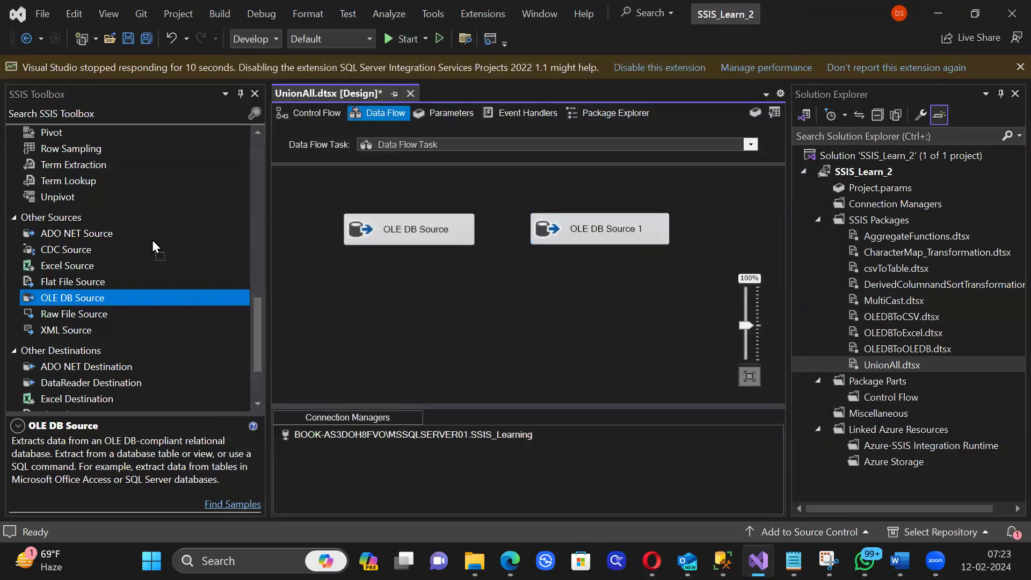
# Step: Find the Union All transformation by searching the SSIS components for Union, and place it on the canvas below the two sources
pyautogui.scroll(6, 118, 238)
pyautogui.click(122, 116)
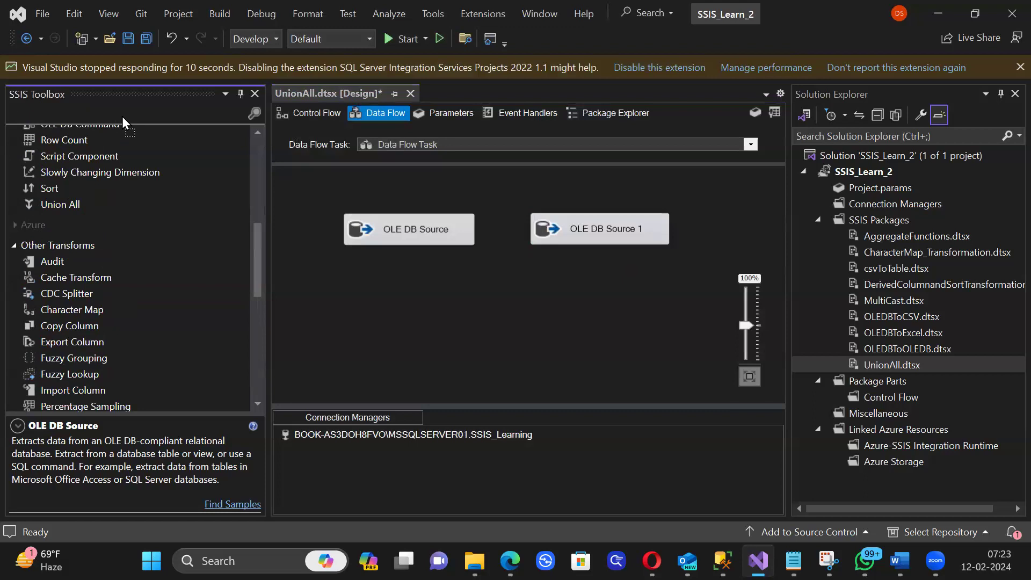
pyautogui.write('Union')
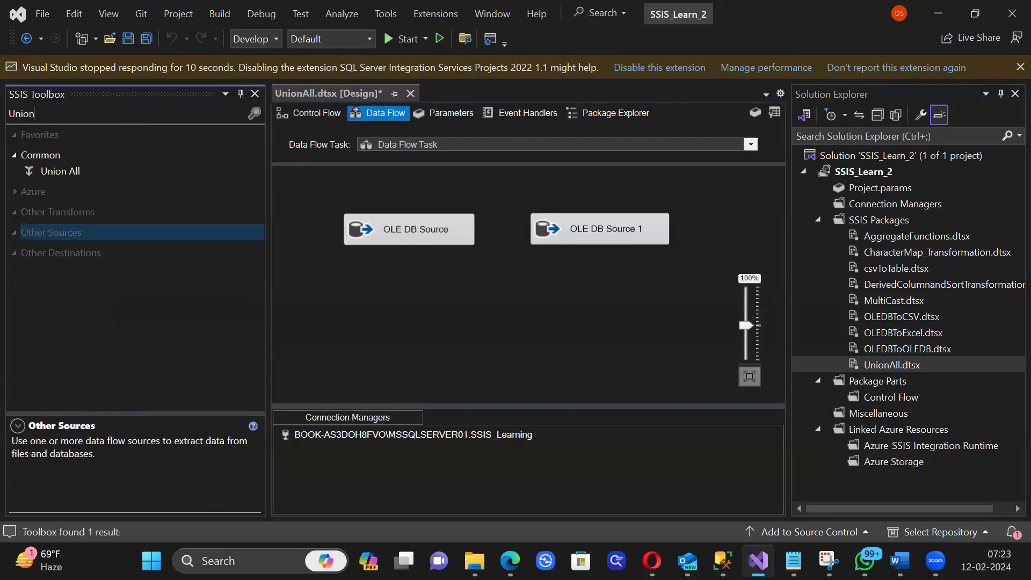
pyautogui.click(88, 173)
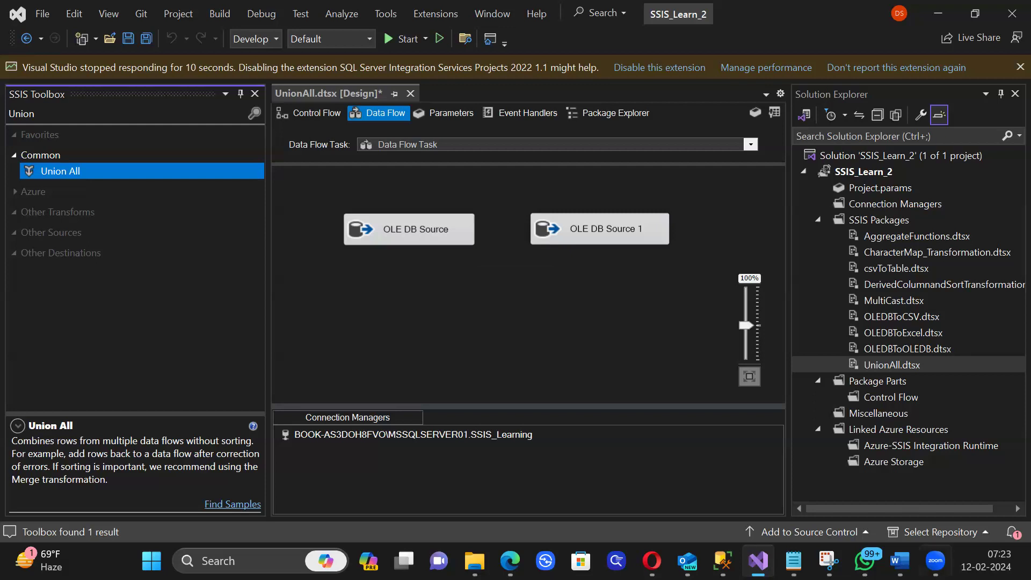
pyautogui.moveTo(794, 561)
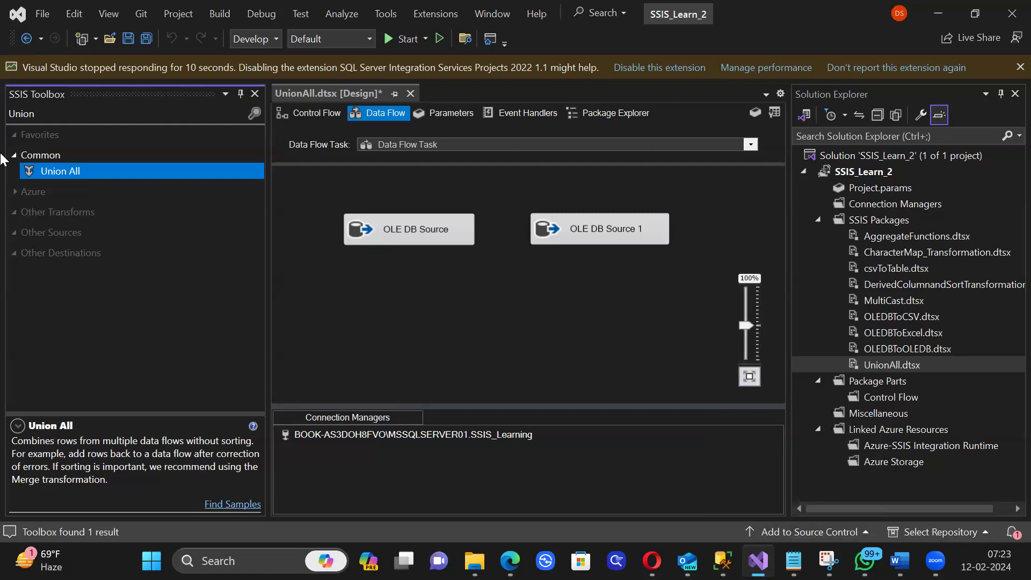
pyautogui.moveTo(53, 171); pyautogui.dragTo(492, 280)
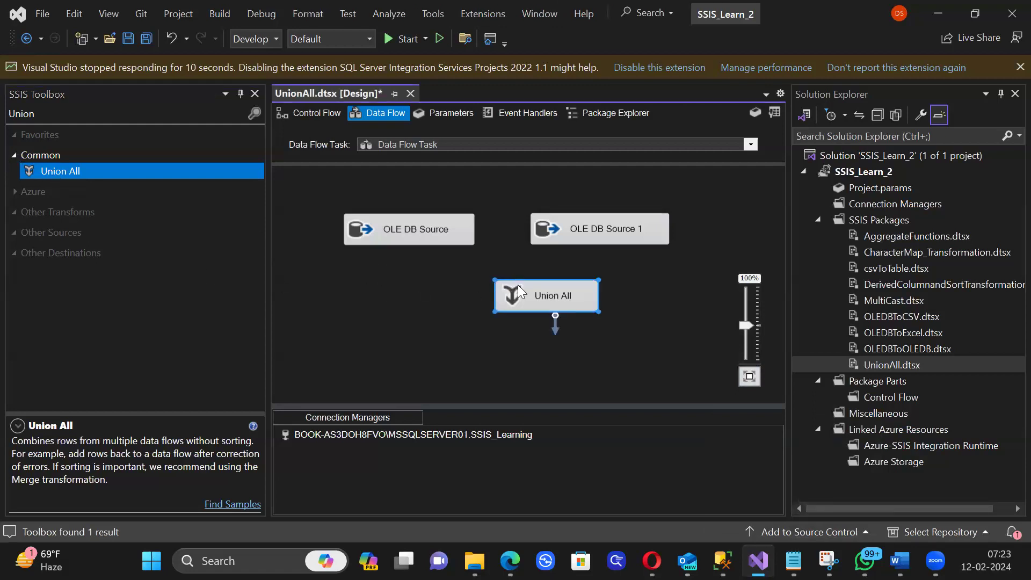
# Step: Connect the regular data outputs of both OLE DB sources to the Union All transformation
pyautogui.click(418, 237)
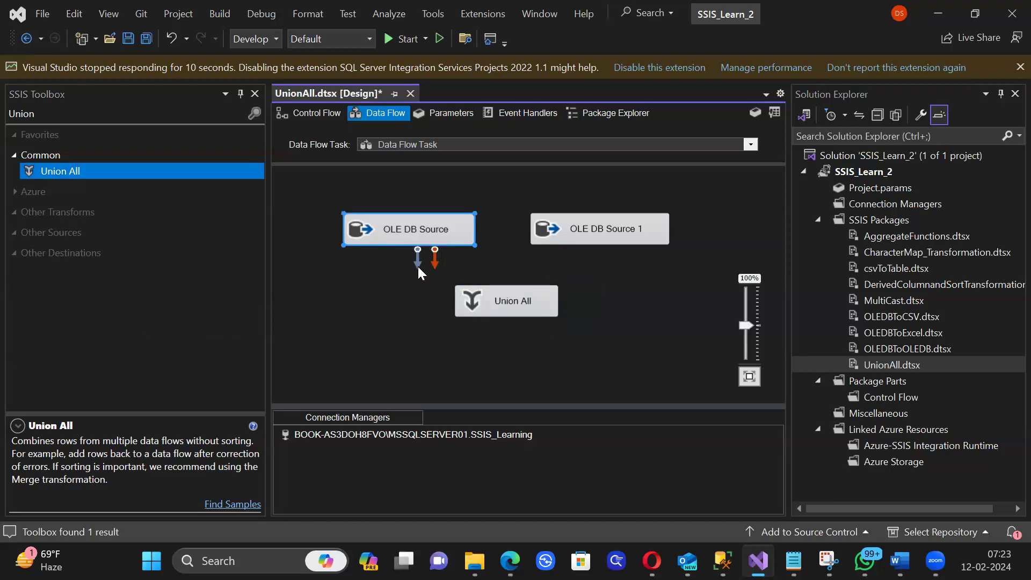
pyautogui.moveTo(418, 264); pyautogui.dragTo(489, 288)
pyautogui.click(594, 238)
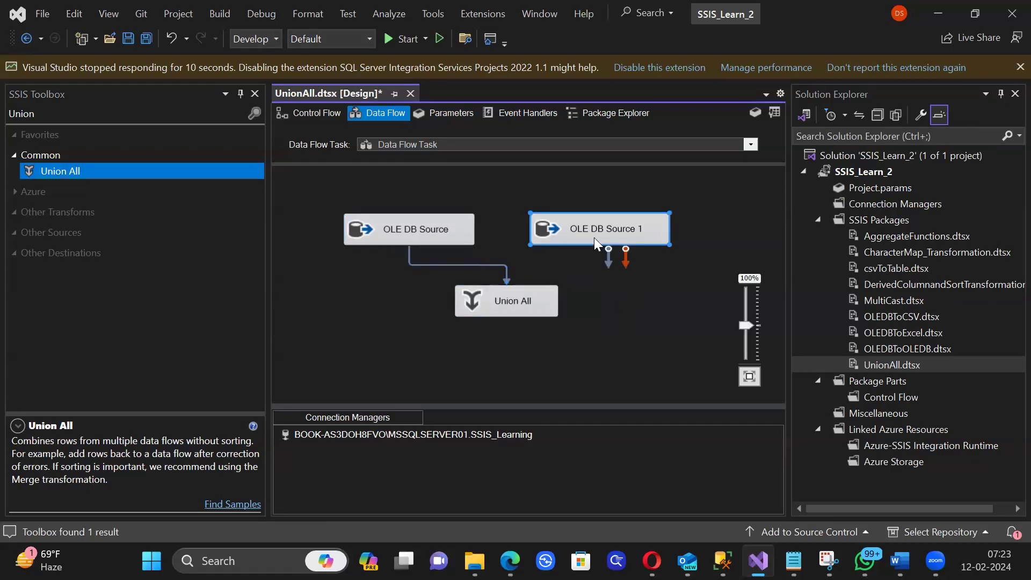
pyautogui.moveTo(607, 260); pyautogui.dragTo(524, 287)
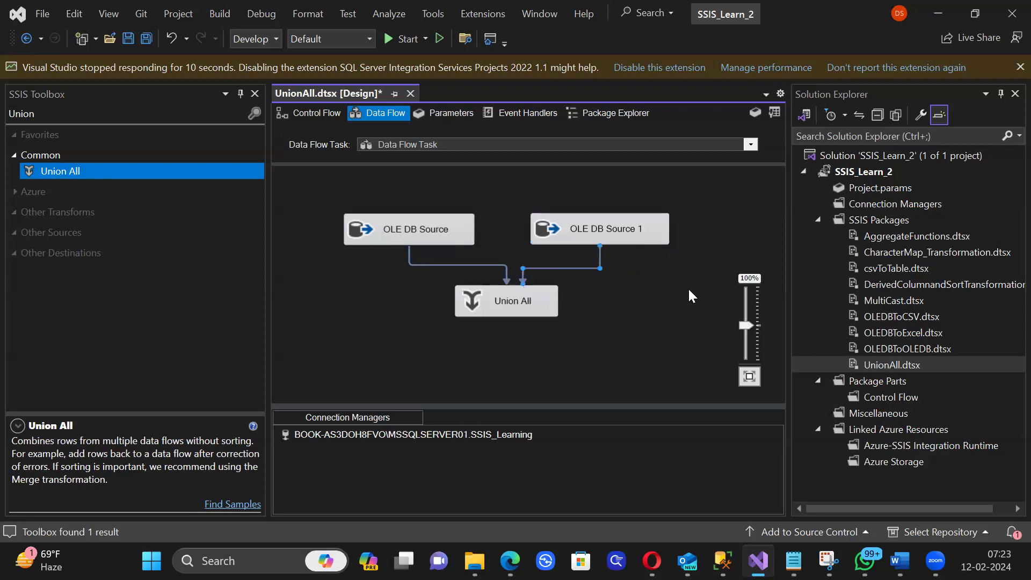
# Step: Check the Union All mappings of BusinessEntityID and LoginID across both inputs and accept them
pyautogui.doubleClick(518, 296)
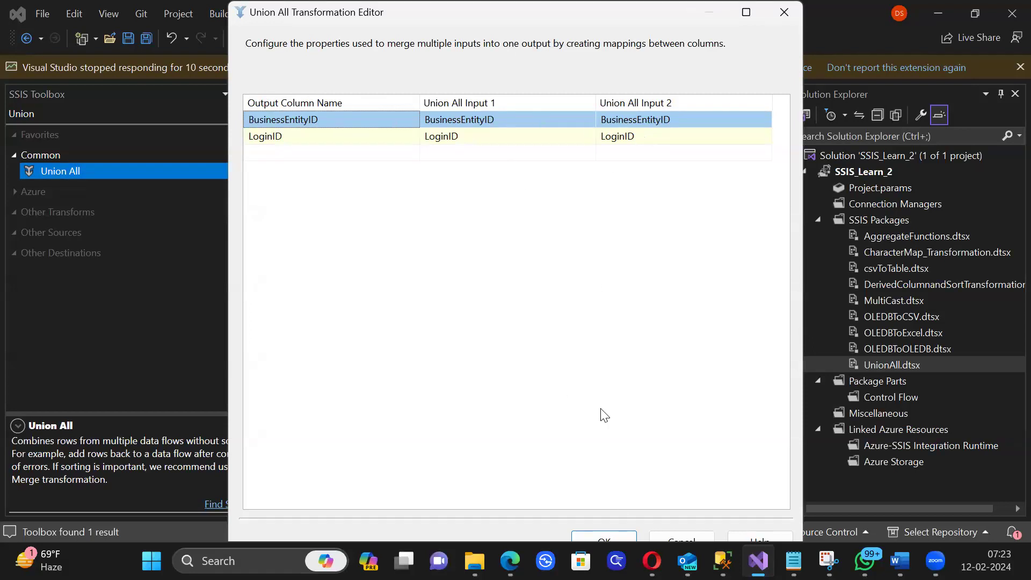
pyautogui.click(598, 537)
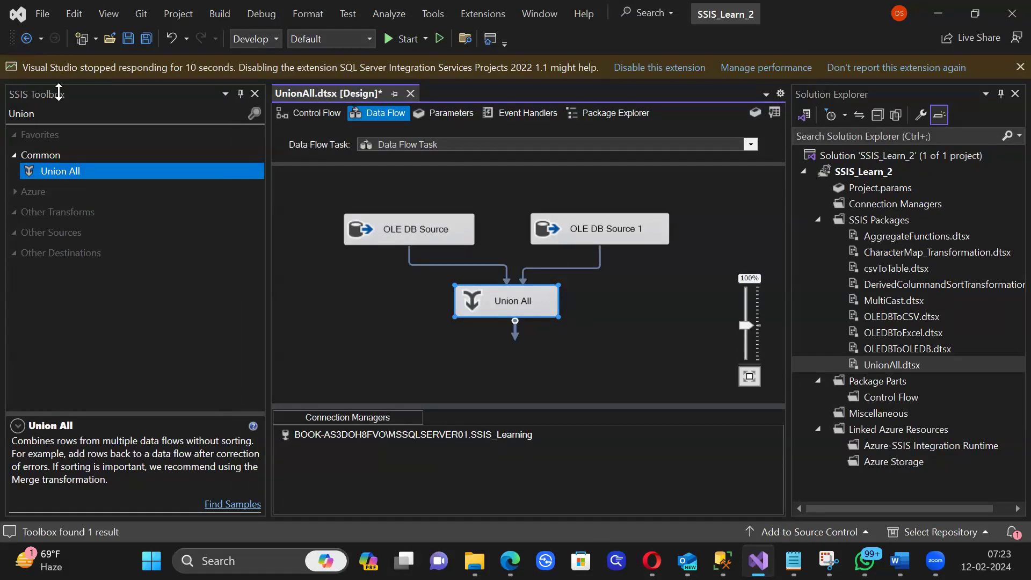
# Step: Find the Flat File Destination by searching the SSIS components for flat, place it below Union All, and connect Union All's output to it
pyautogui.moveTo(76, 108); pyautogui.dragTo(7, 92)
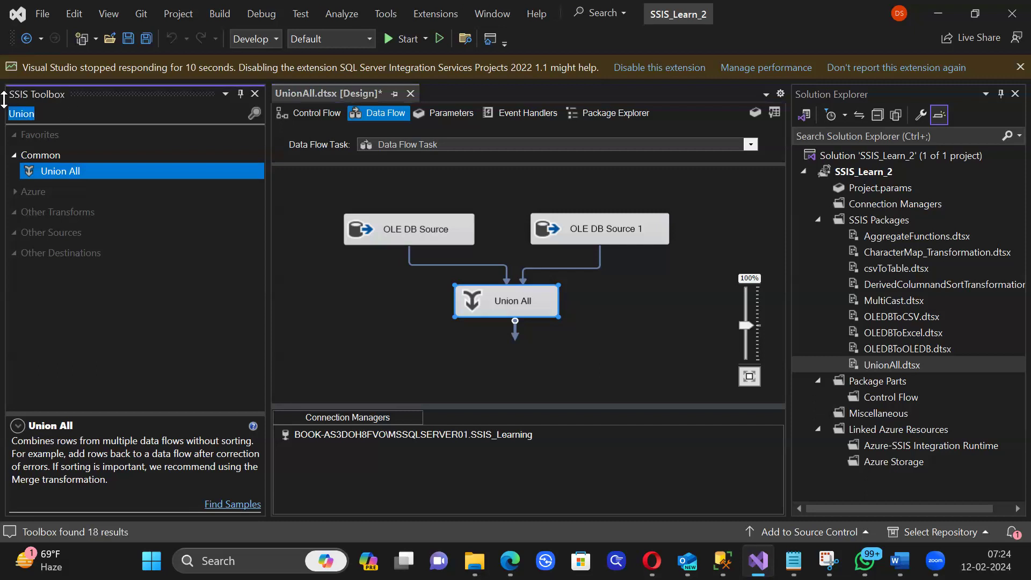
pyautogui.write('flat')
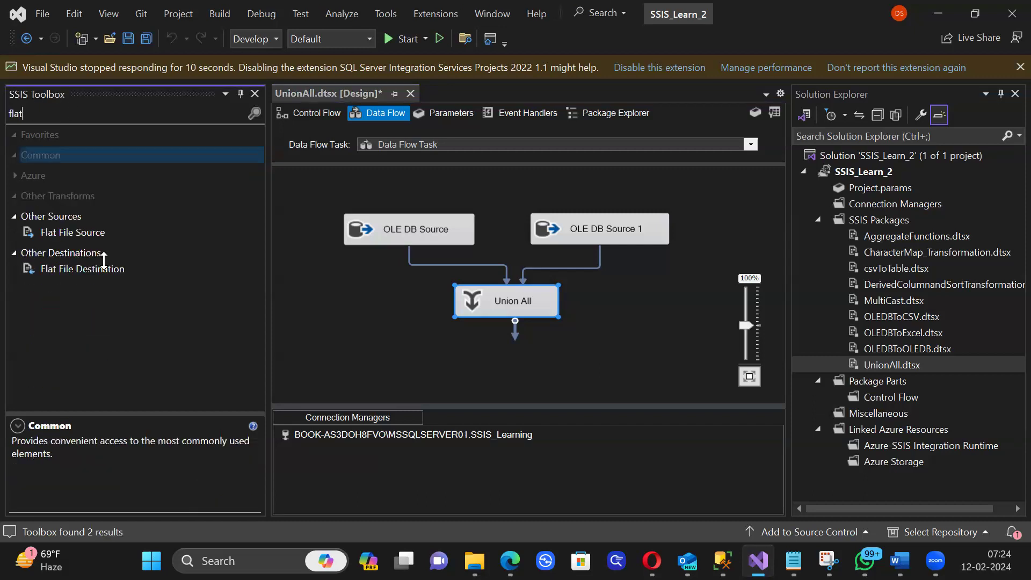
pyautogui.click(90, 267)
pyautogui.moveTo(488, 343); pyautogui.dragTo(514, 333)
pyautogui.click(508, 296)
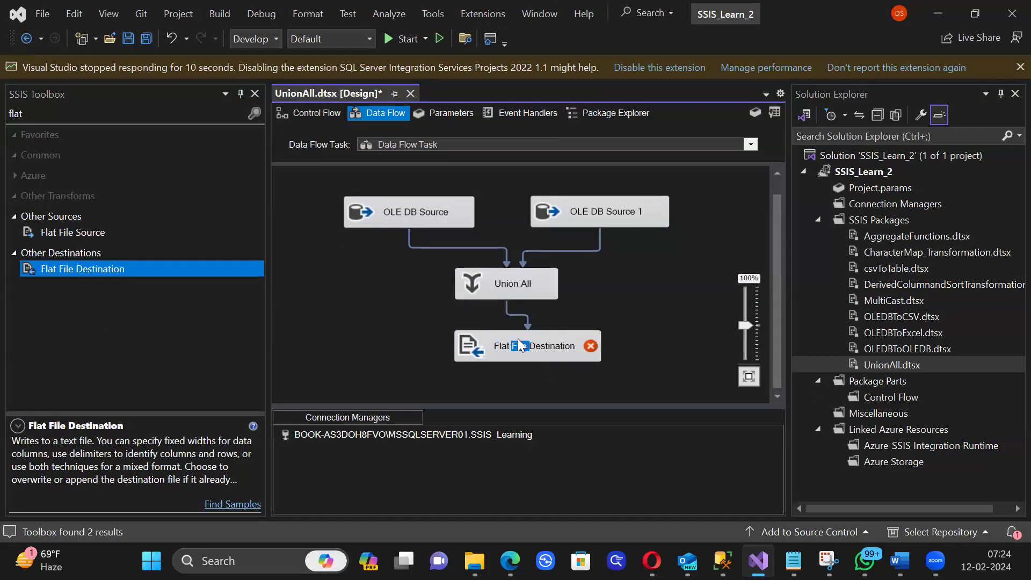
# Step: Start a new delimited flat file connection manager for the Flat File Destination
pyautogui.doubleClick(480, 349)
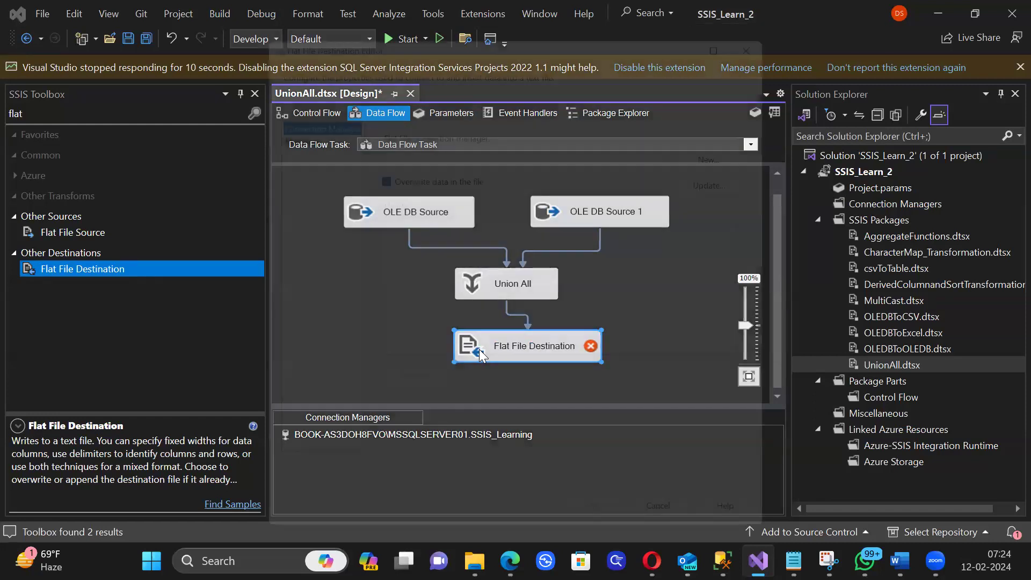
pyautogui.click(741, 140)
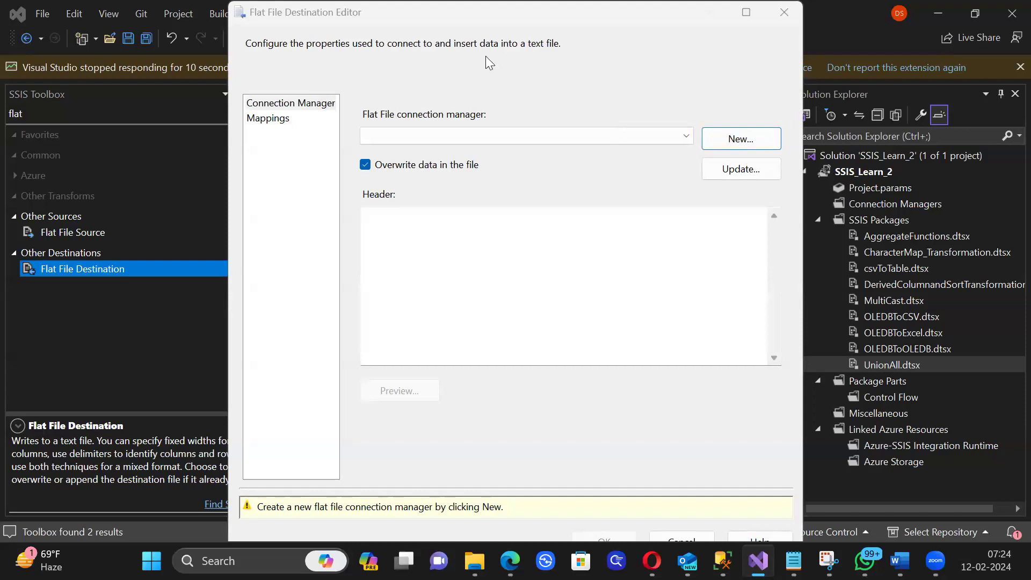
pyautogui.click(784, 345)
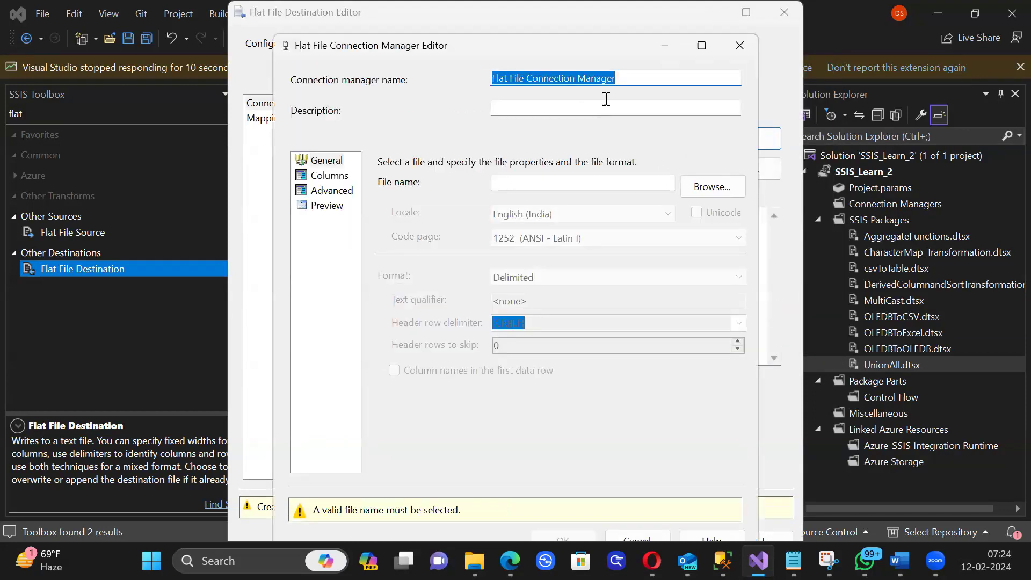
# Step: Set the connection's output file to a CSV named Union_All_transformation in the Export files folder on drive K
pyautogui.click(726, 186)
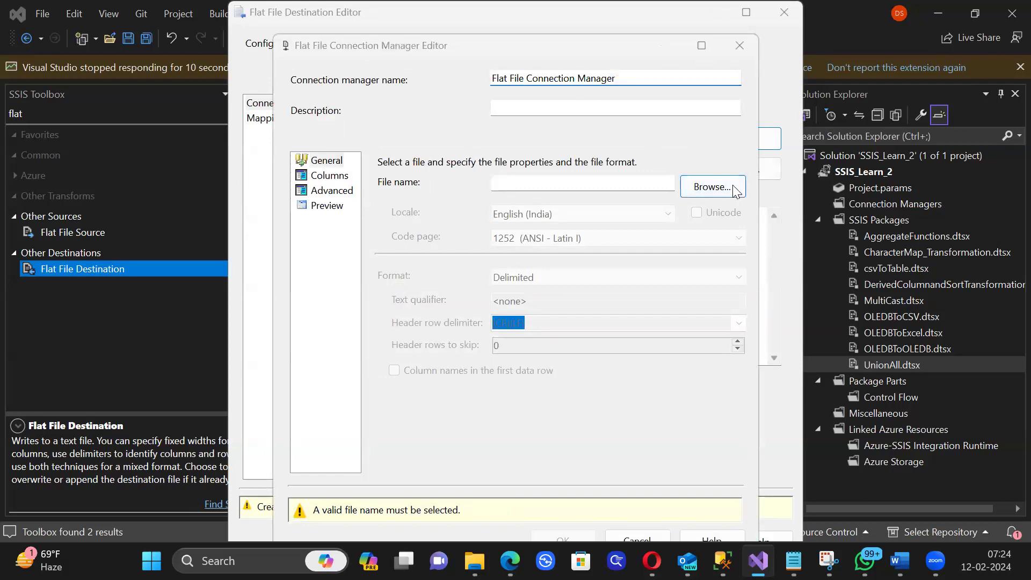
pyautogui.click(419, 101)
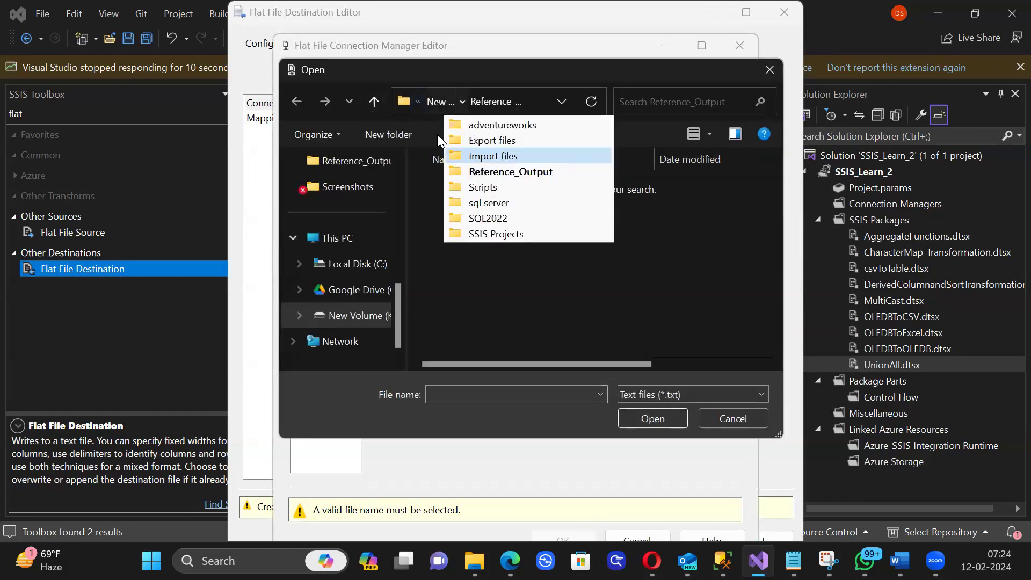
pyautogui.click(434, 105)
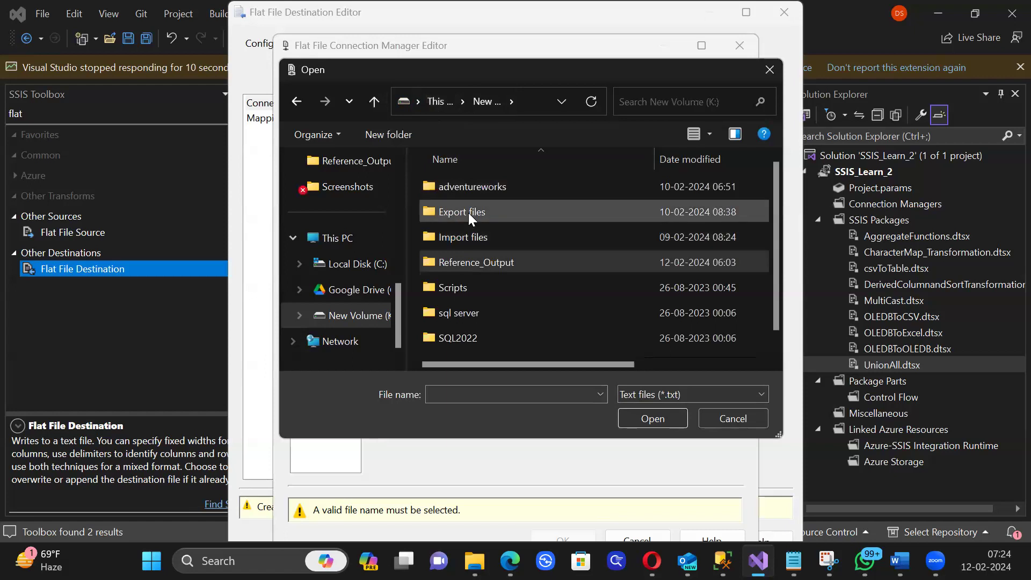
pyautogui.doubleClick(467, 212)
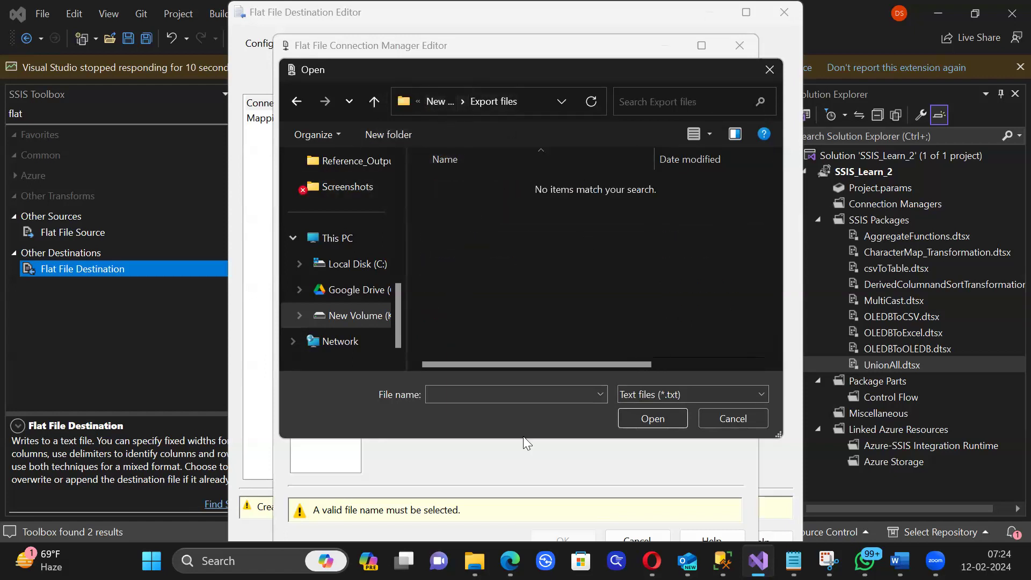
pyautogui.click(551, 388)
pyautogui.write('Union_All_transformation')
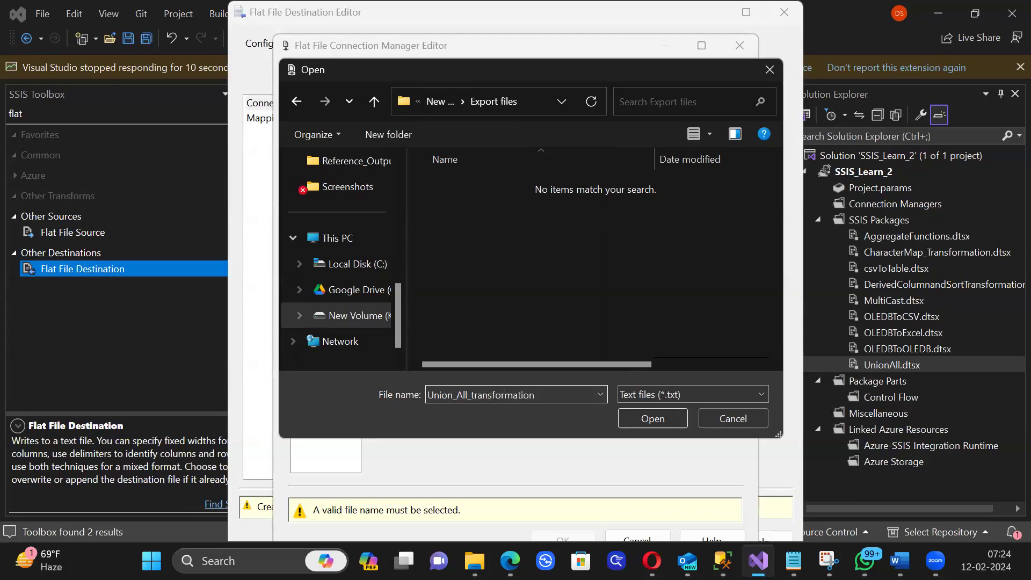
pyautogui.click(757, 392)
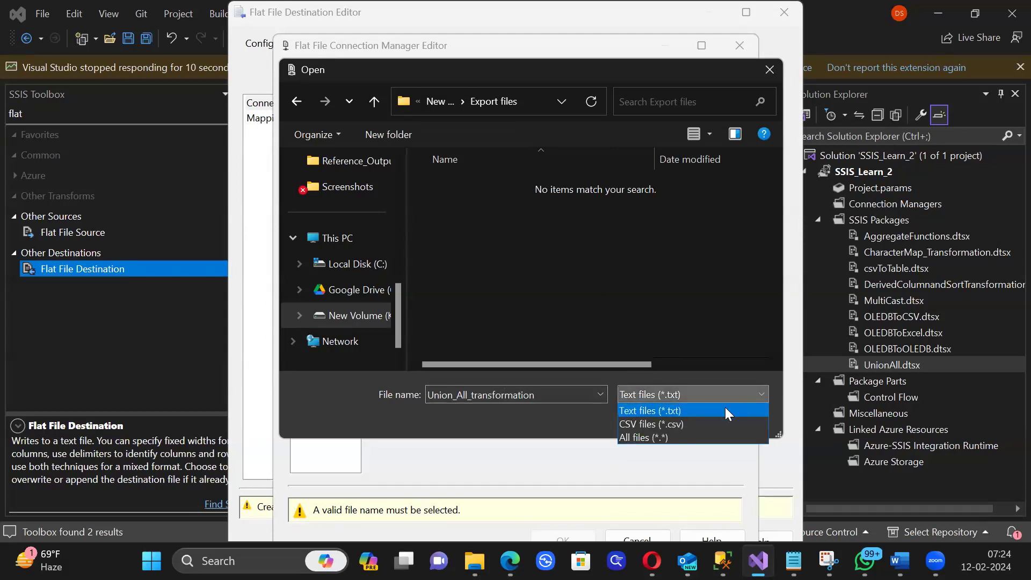
pyautogui.click(697, 427)
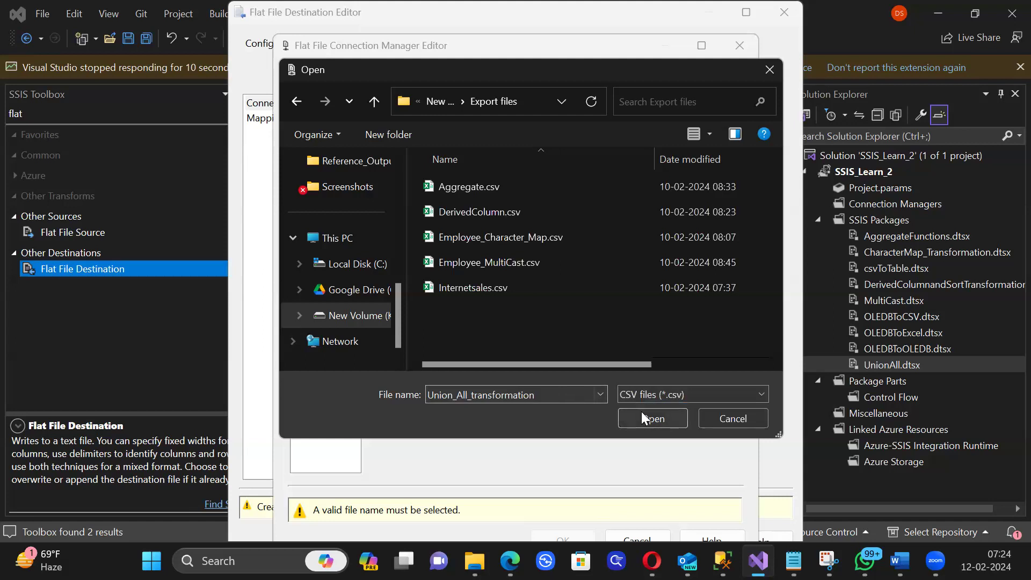
pyautogui.click(643, 418)
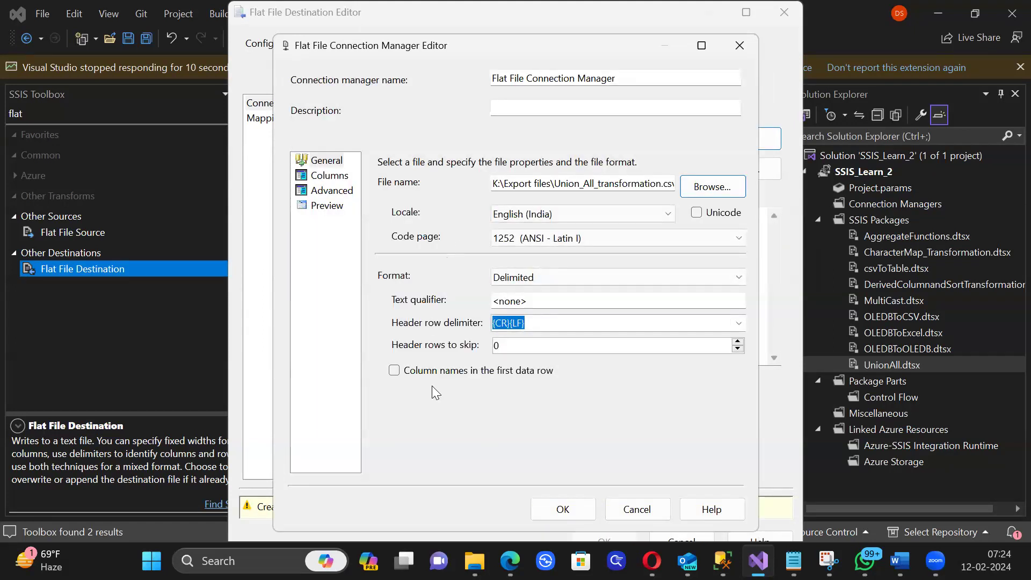
# Step: Include column names in the first data row, and accept the destination with BusinessEntityID and LoginID mapped to their matching columns
pyautogui.click(394, 370)
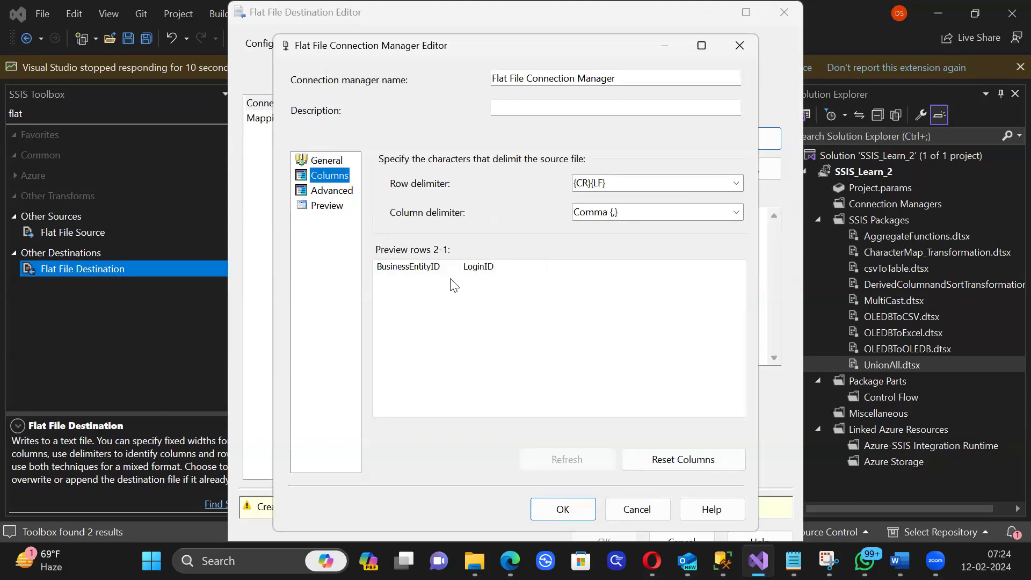
pyautogui.click(556, 506)
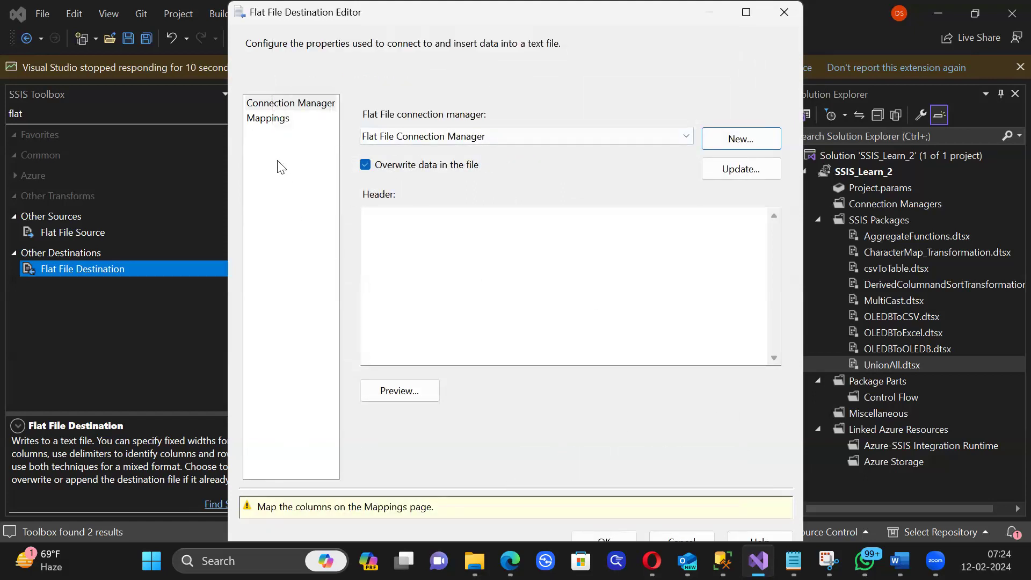
pyautogui.click(279, 123)
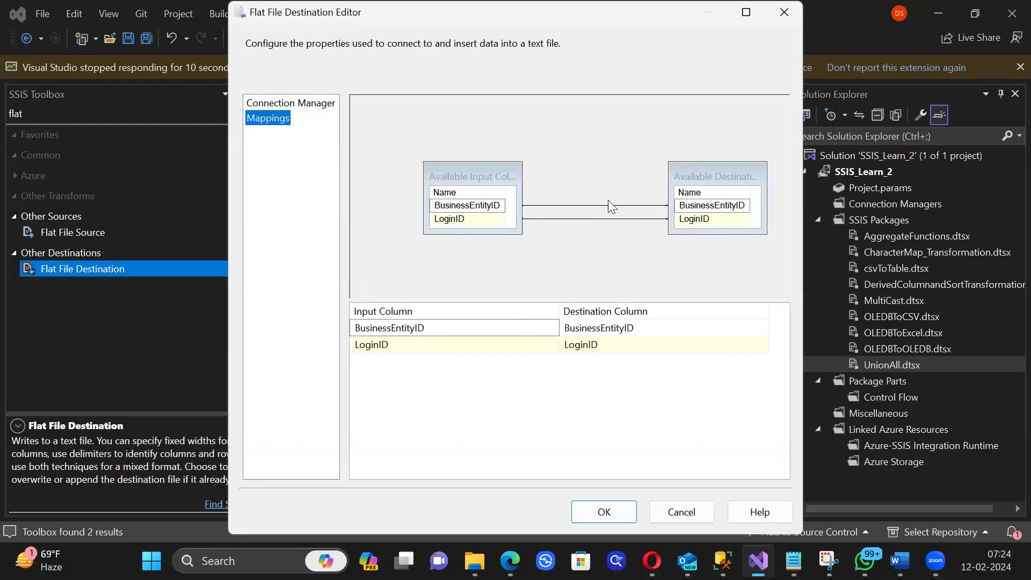
pyautogui.click(613, 513)
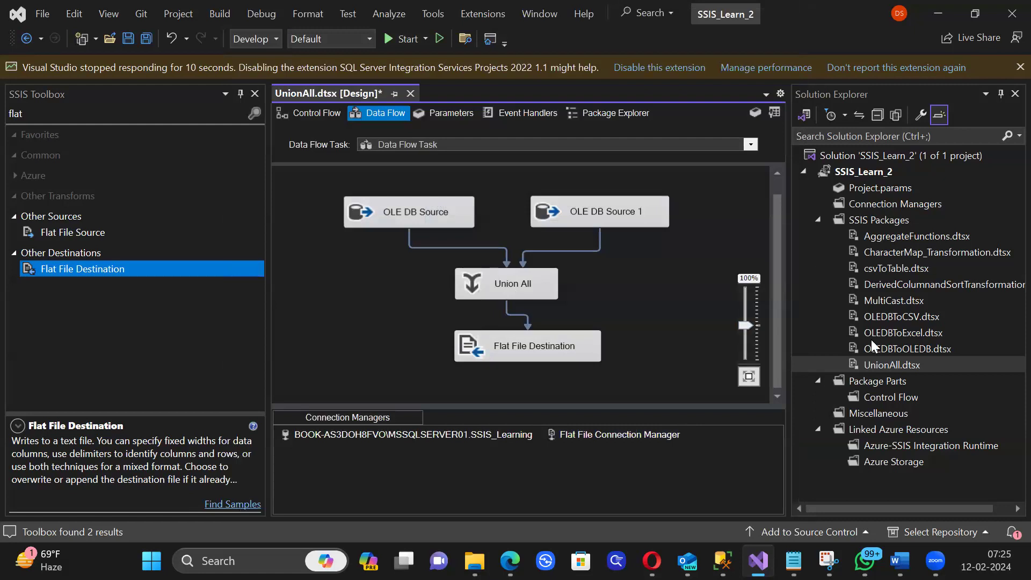
# Step: Save the UnionAll.dtsx package and execute it
pyautogui.click(883, 361)
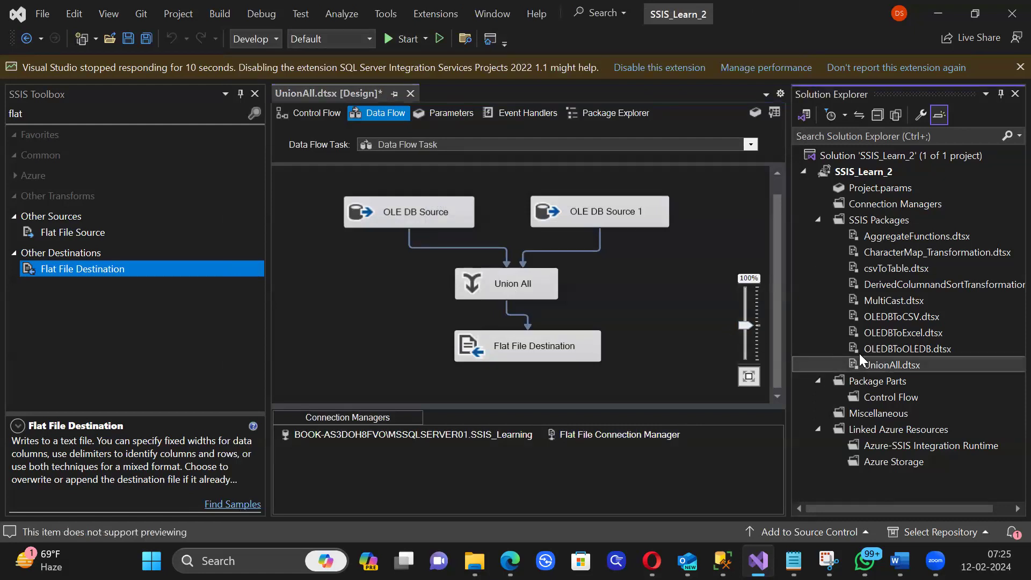
pyautogui.click(886, 359)
pyautogui.rightClick(887, 359)
pyautogui.click(936, 365)
pyautogui.rightClick(935, 363)
pyautogui.click(637, 279)
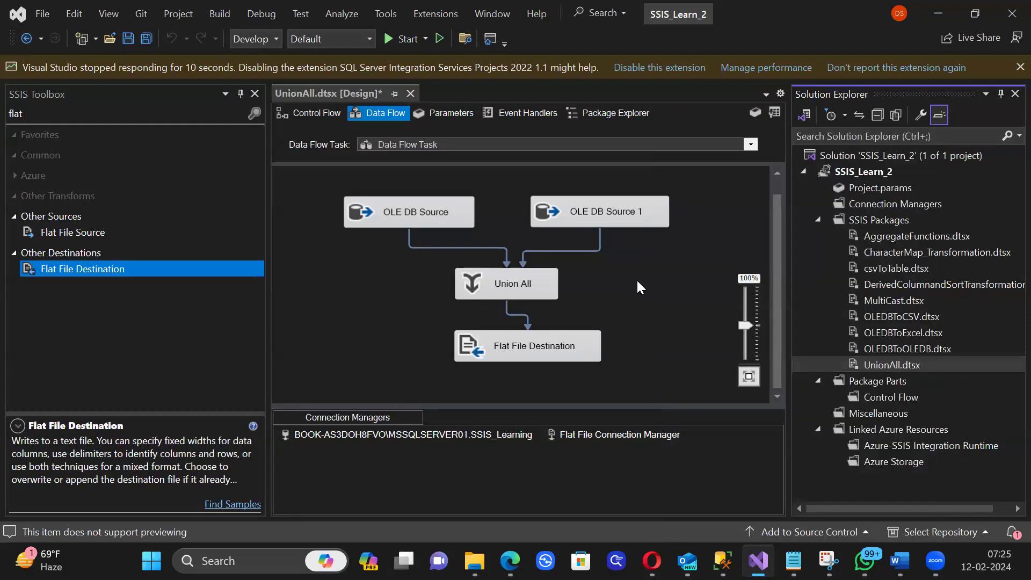
pyautogui.rightClick(922, 365)
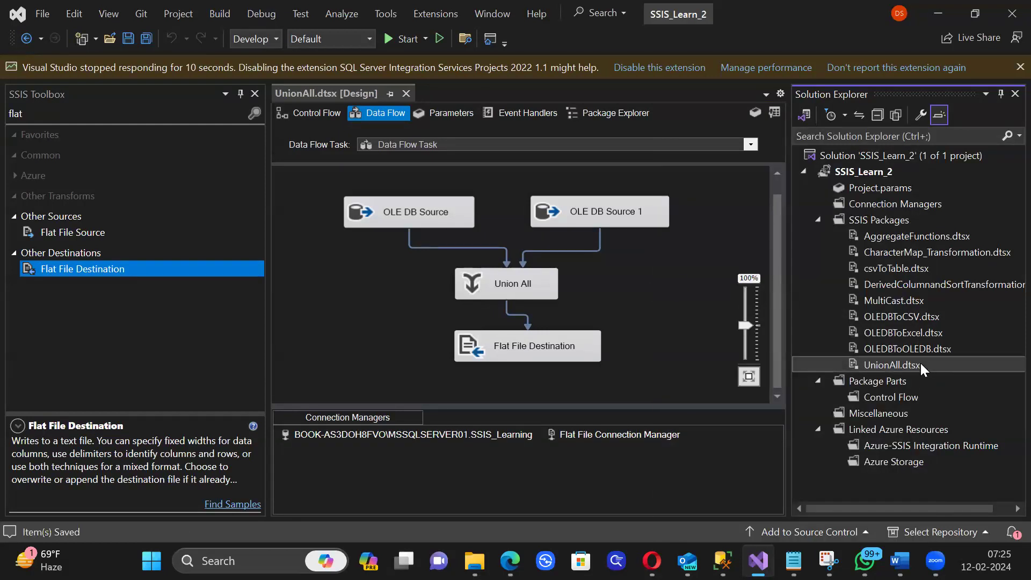
pyautogui.click(712, 190)
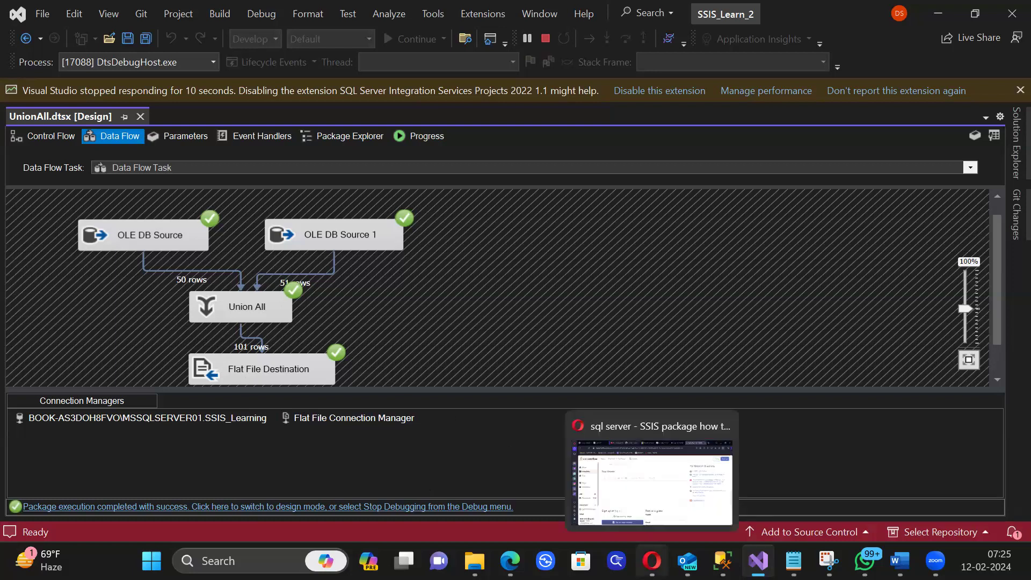
# Step: Switch to File Explorer, sort the Export files folder on drive K by date modified, and open Union_All_transformation.csv in a maximized Excel window
pyautogui.moveTo(723, 560)
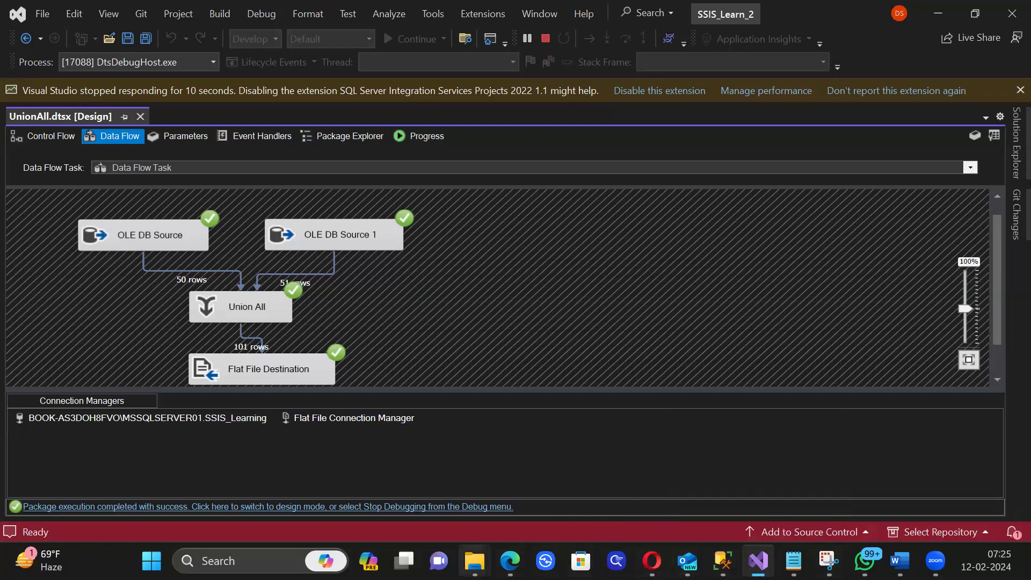
pyautogui.click(474, 561)
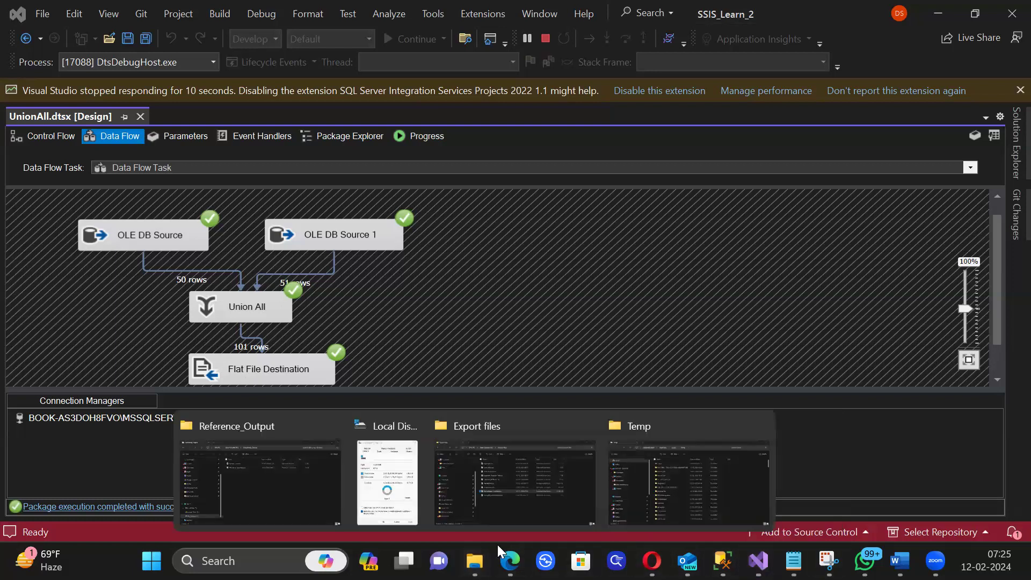
pyautogui.click(269, 469)
pyautogui.click(357, 46)
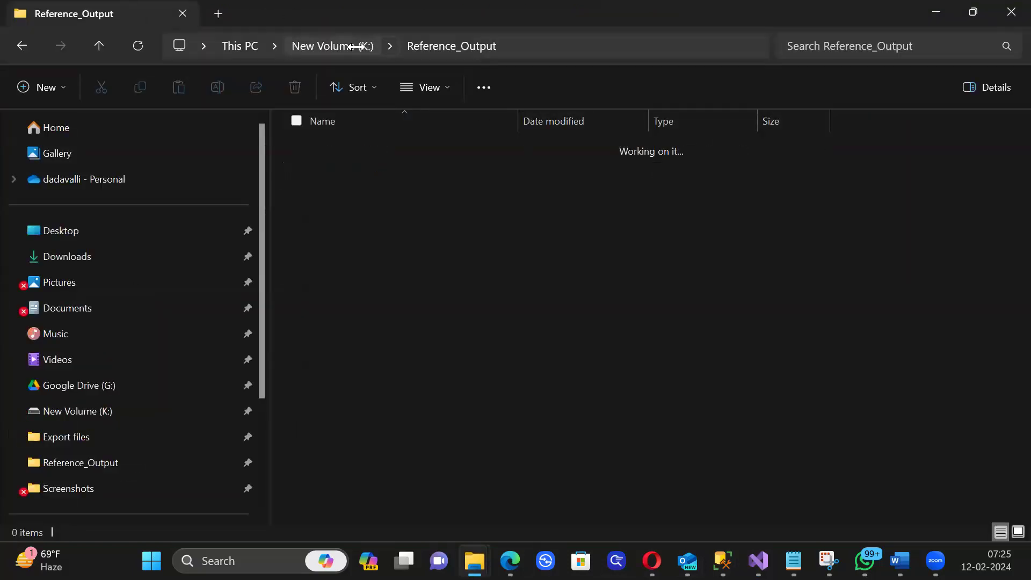
pyautogui.doubleClick(322, 173)
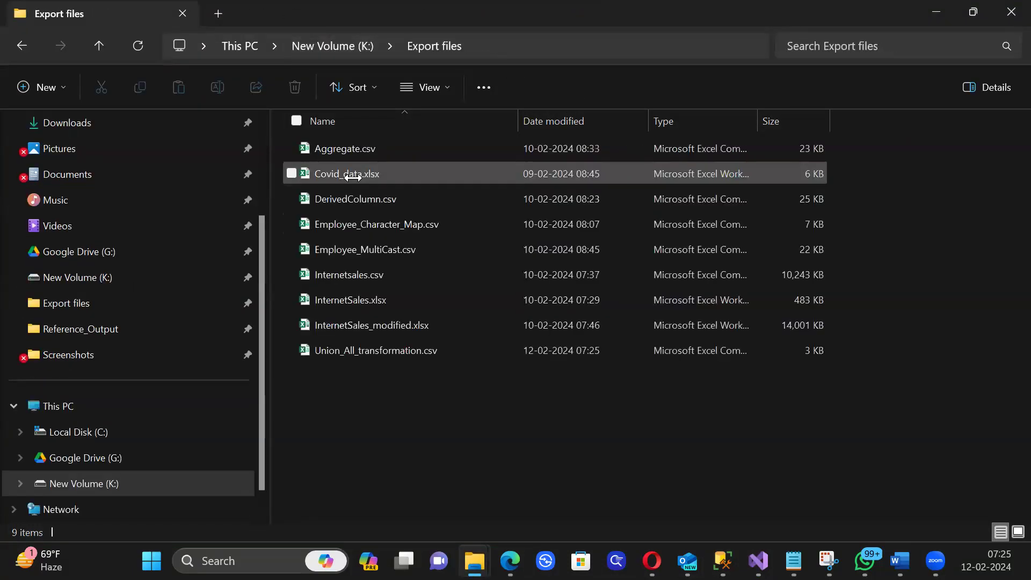
pyautogui.click(591, 122)
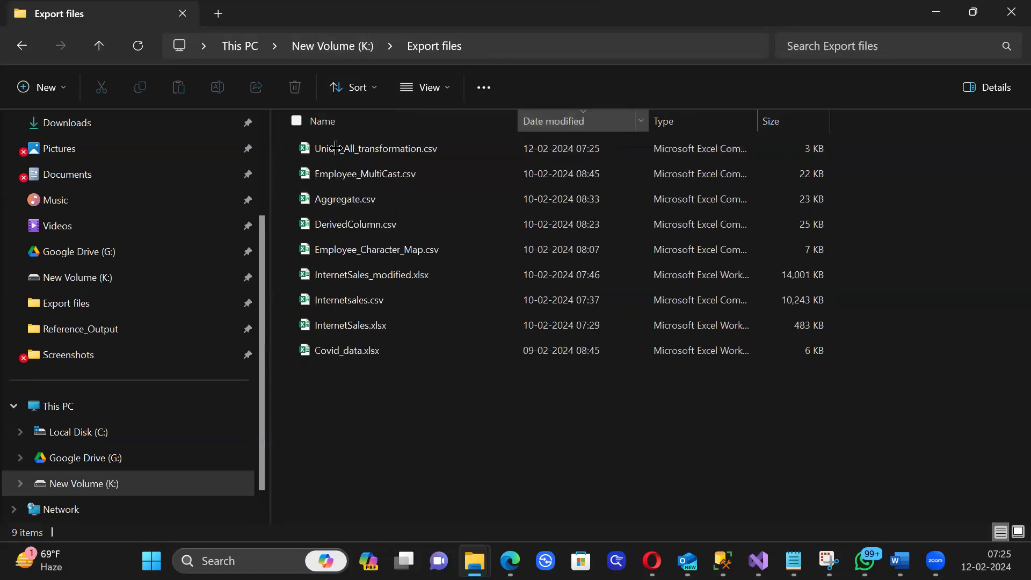
pyautogui.click(588, 148)
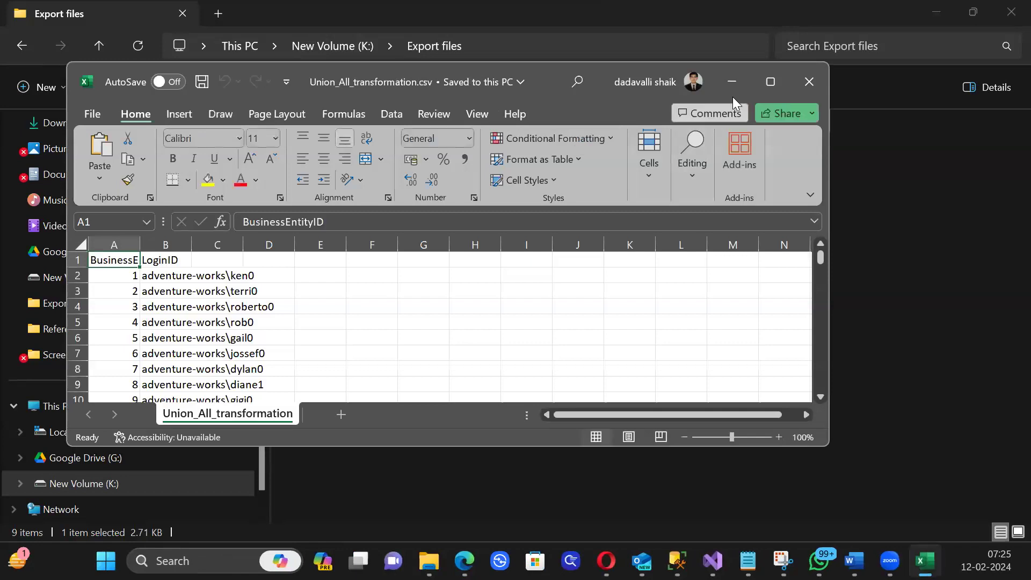
pyautogui.click(770, 82)
# Step: Examine the combined rows in the CSV, comparing the first source's block up to row 51 with the second source's rows starting at row 52
pyautogui.scroll(-12, 210, 301)
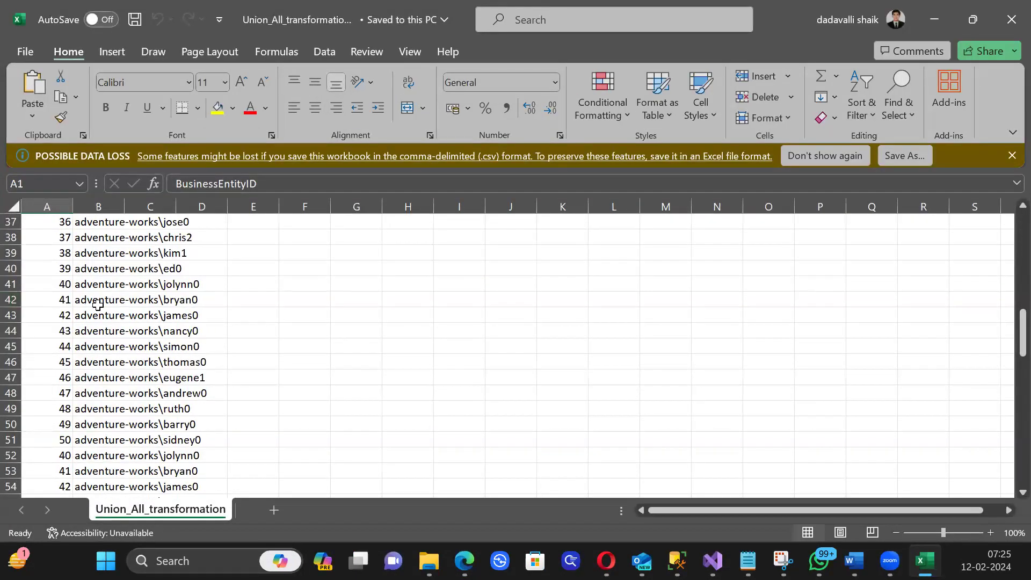
pyautogui.click(60, 285)
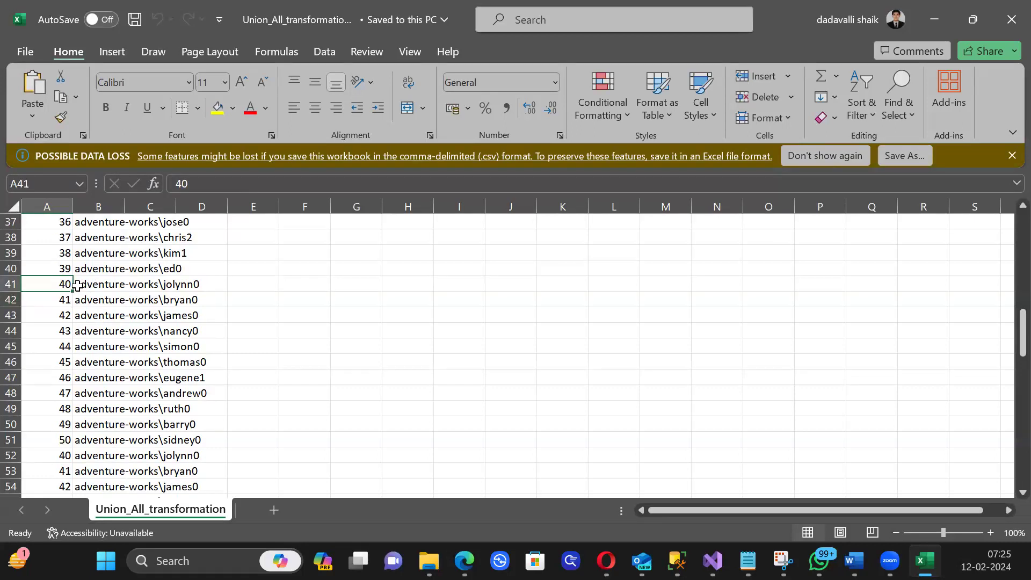
pyautogui.scroll(-1, 76, 285)
pyautogui.click(64, 392)
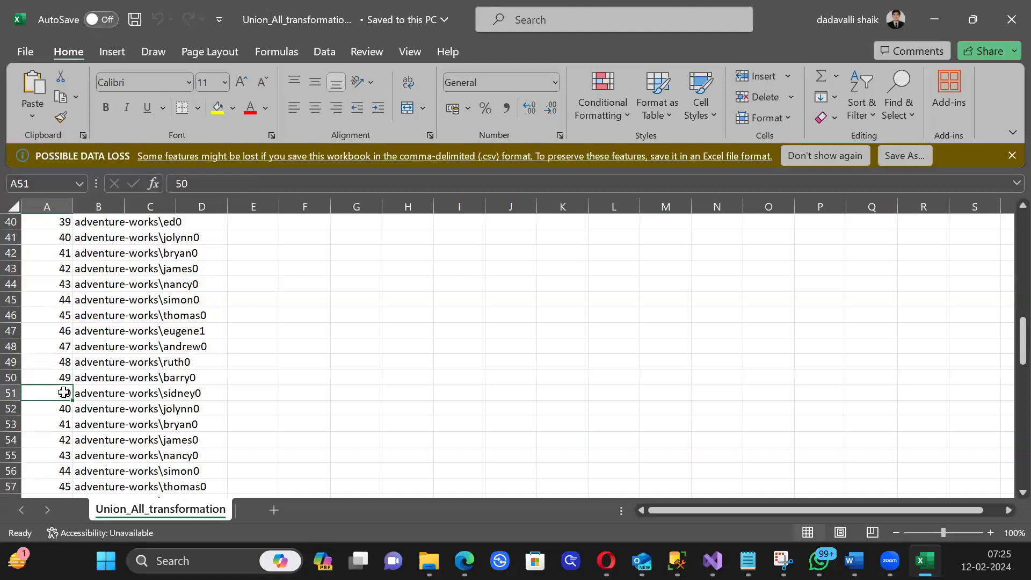
pyautogui.moveTo(63, 396); pyautogui.dragTo(161, 220)
pyautogui.scroll(-15, 256, 344)
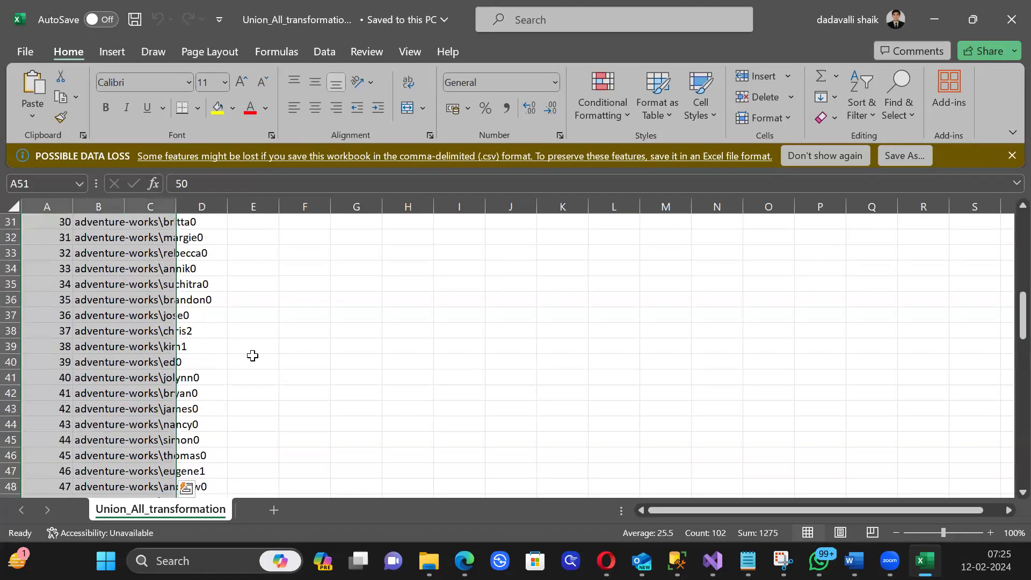
pyautogui.moveTo(54, 316); pyautogui.dragTo(171, 487)
pyautogui.scroll(-1, 167, 478)
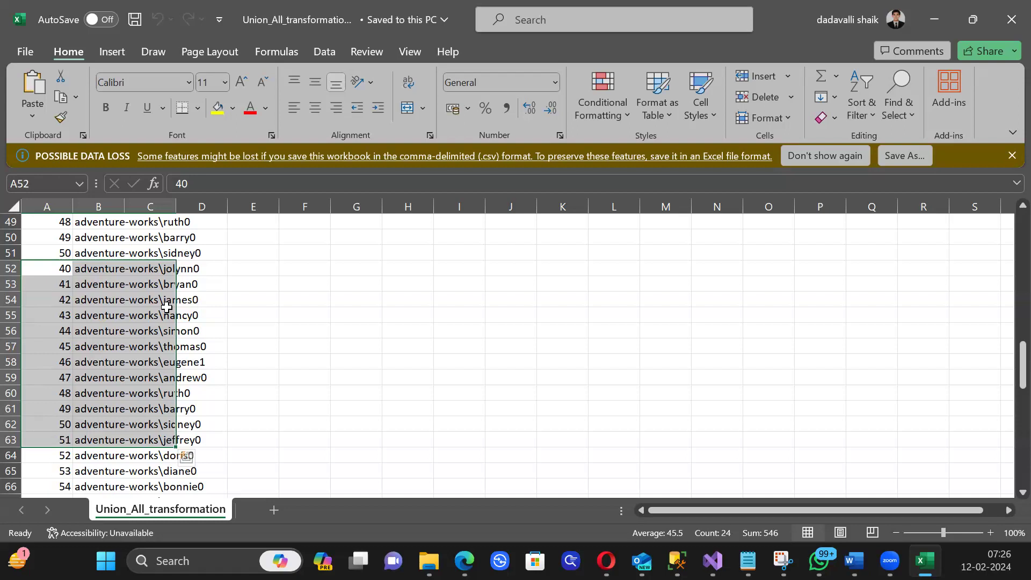
# Step: Close the CSV workbook, switch back to Visual Studio, and stop debugging the UnionAll package
pyautogui.click(1008, 22)
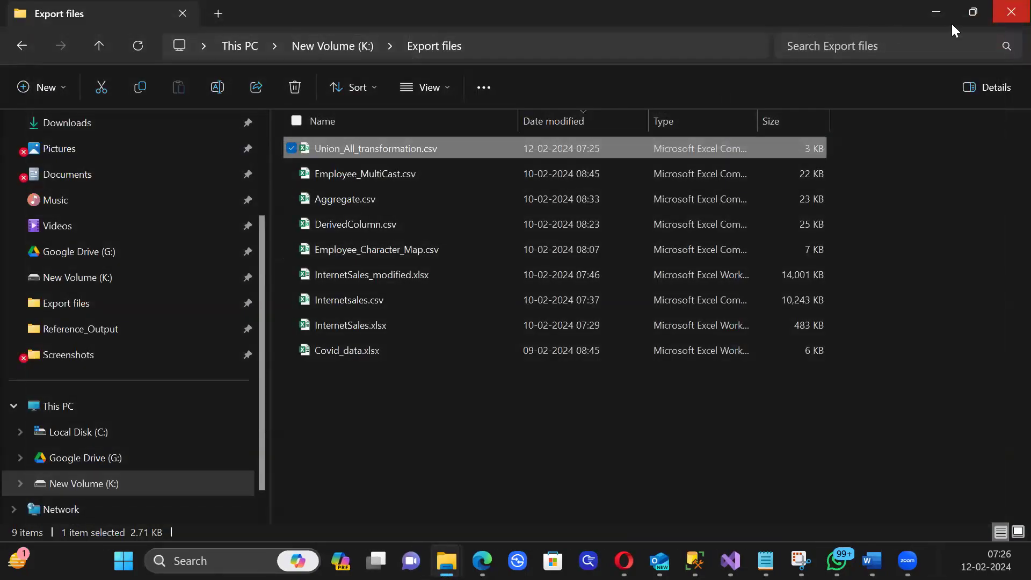
pyautogui.doubleClick(943, 15)
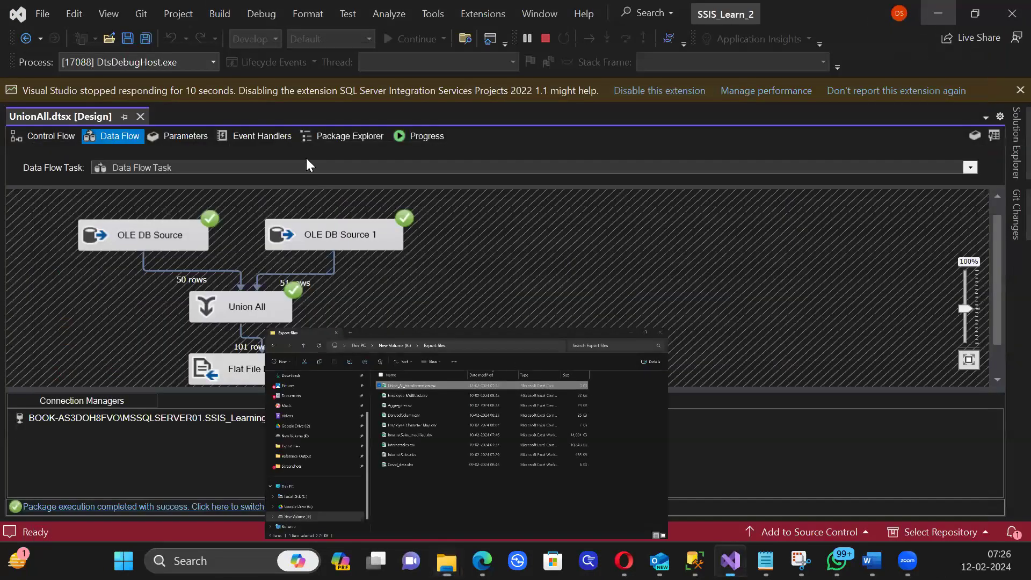
pyautogui.click(545, 37)
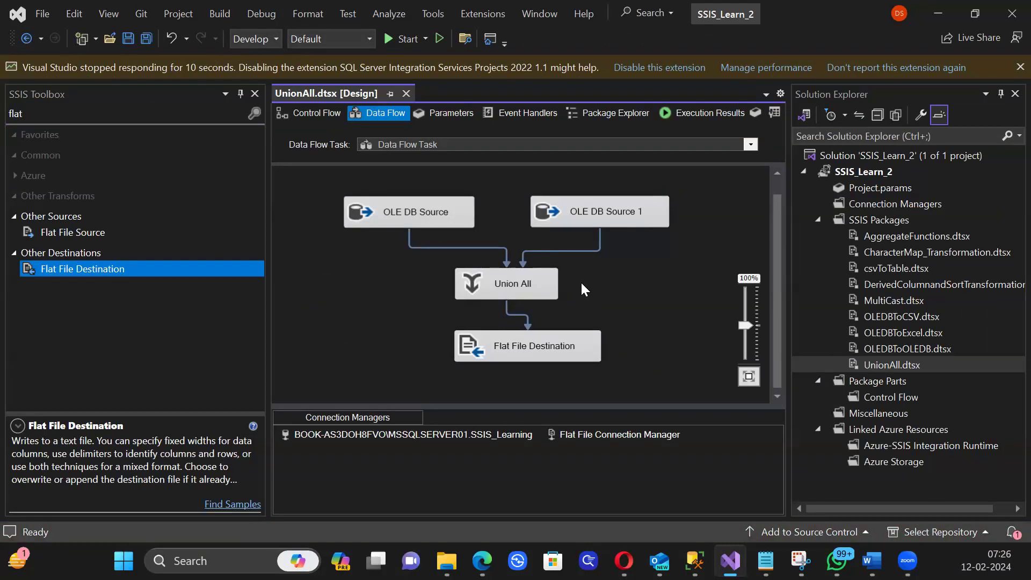
# Step: Search the SSIS toolbox for "merg" and select the Merge transformation
pyautogui.click(168, 115)
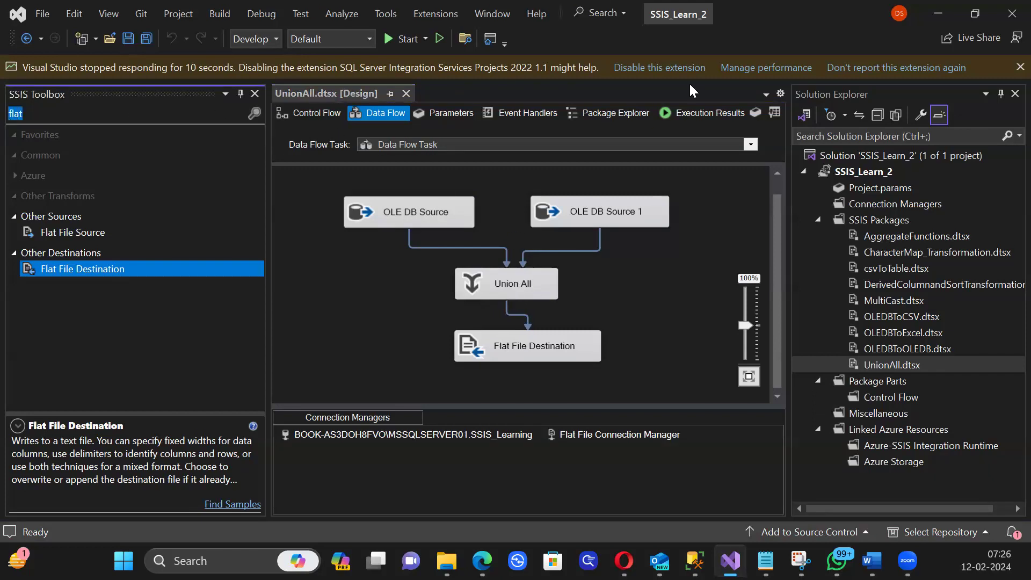
pyautogui.write('merg')
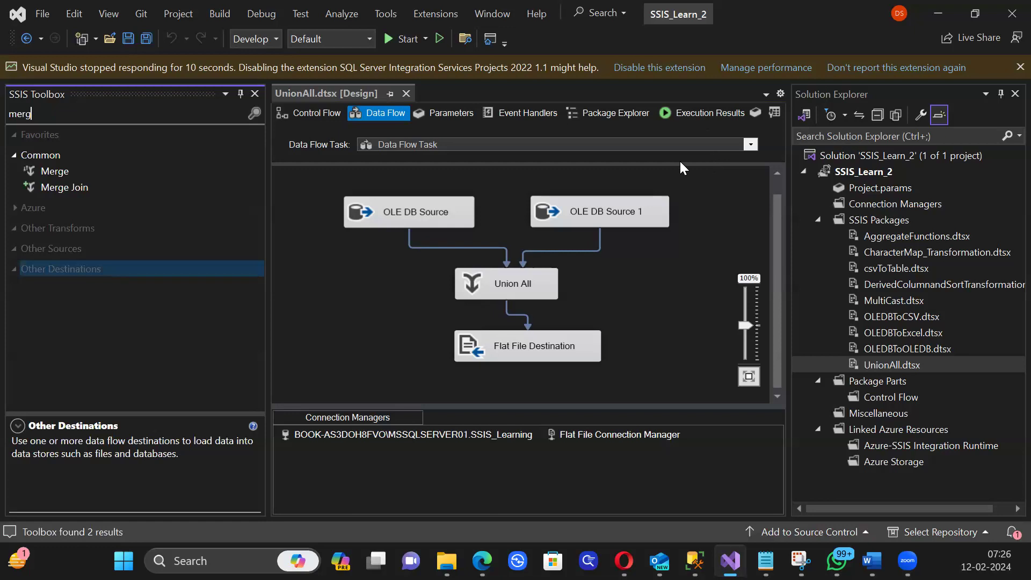
pyautogui.click(58, 171)
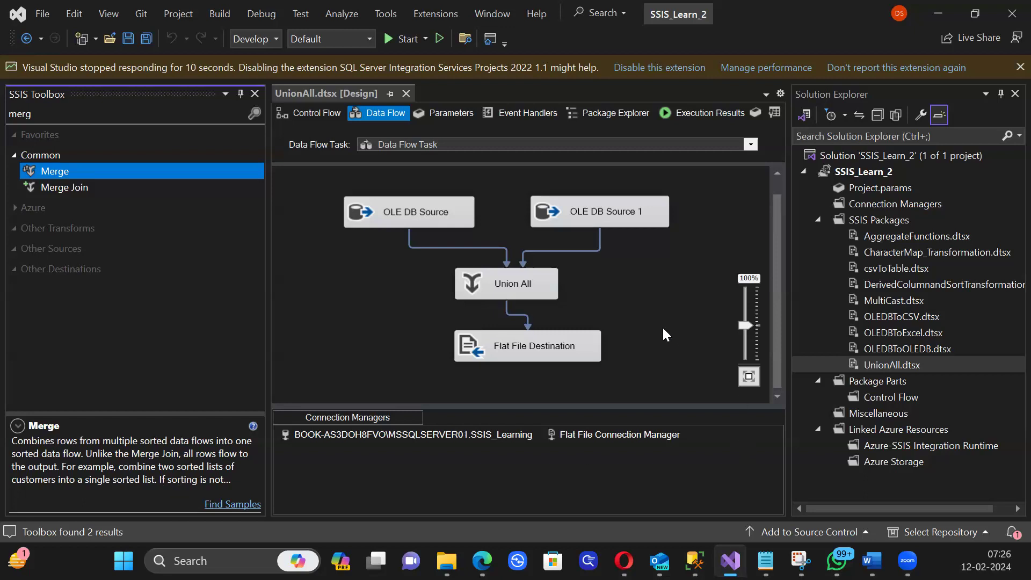
# Step: Delete Union All's paths to both sources and the Flat File Destination, set it aside, and add a Merge transformation in its place
pyautogui.moveTo(491, 352); pyautogui.dragTo(487, 355)
pyautogui.moveTo(509, 271); pyautogui.dragTo(512, 289)
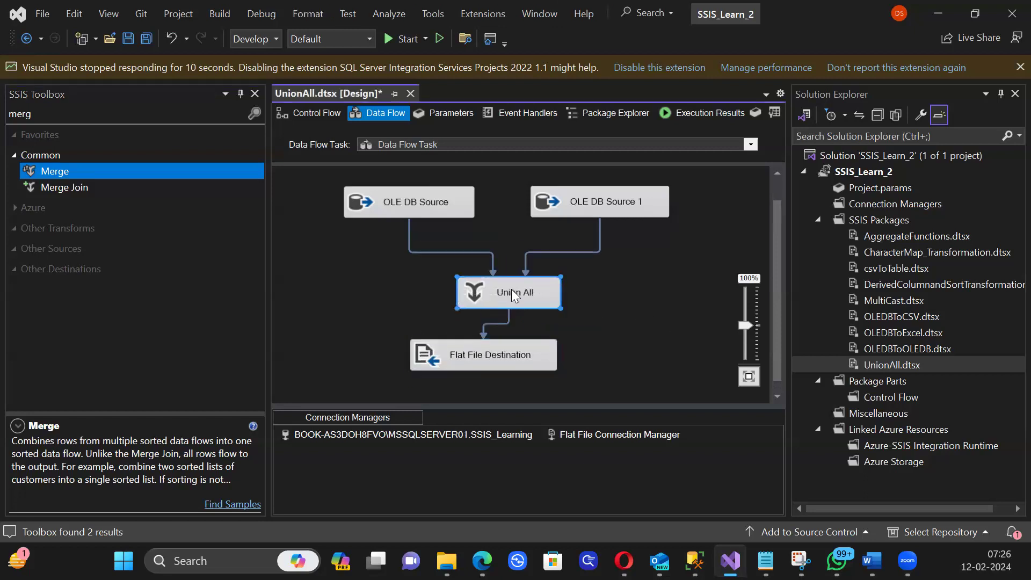
pyautogui.rightClick(481, 255)
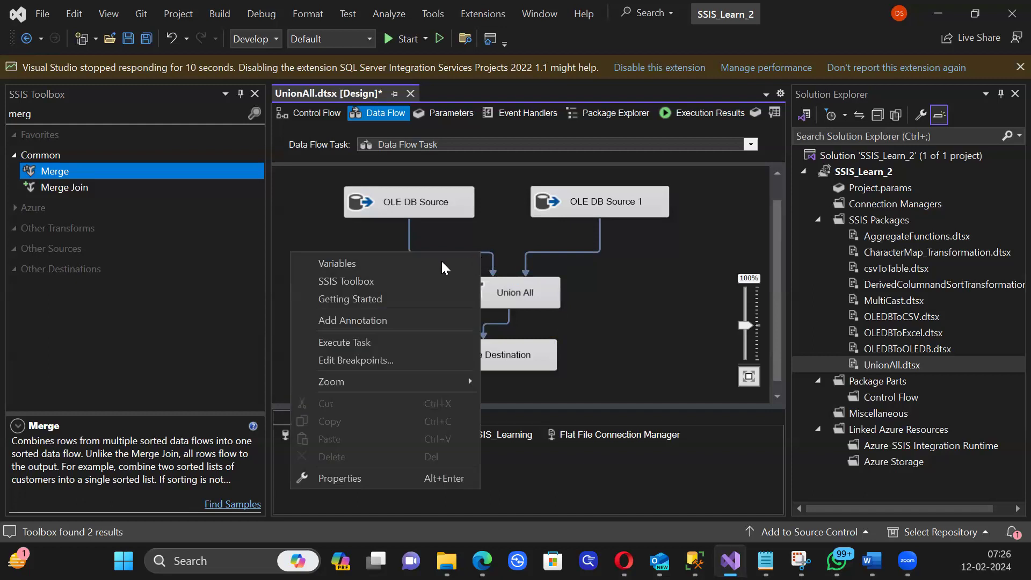
pyautogui.click(621, 320)
pyautogui.rightClick(525, 296)
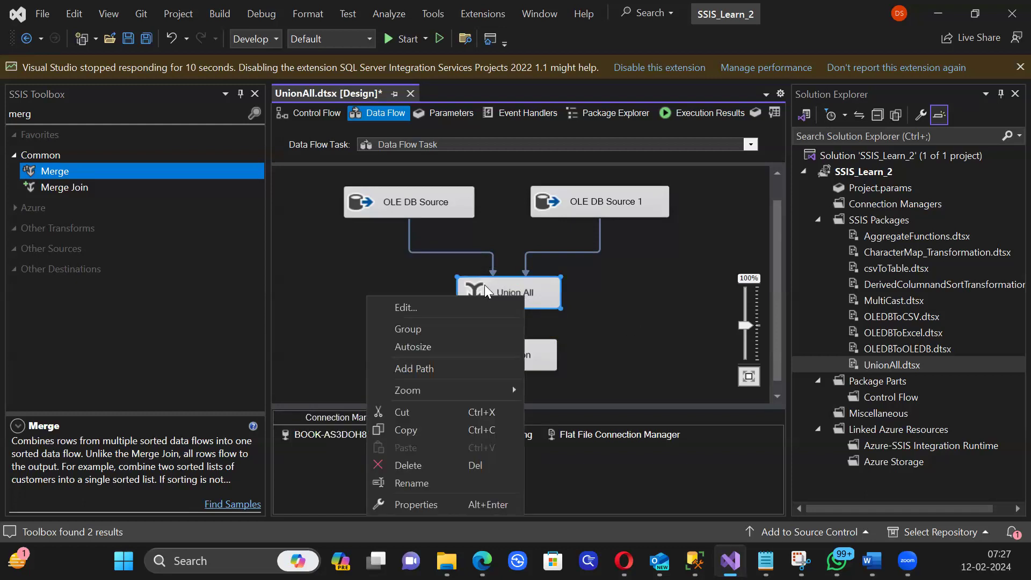
pyautogui.click(461, 245)
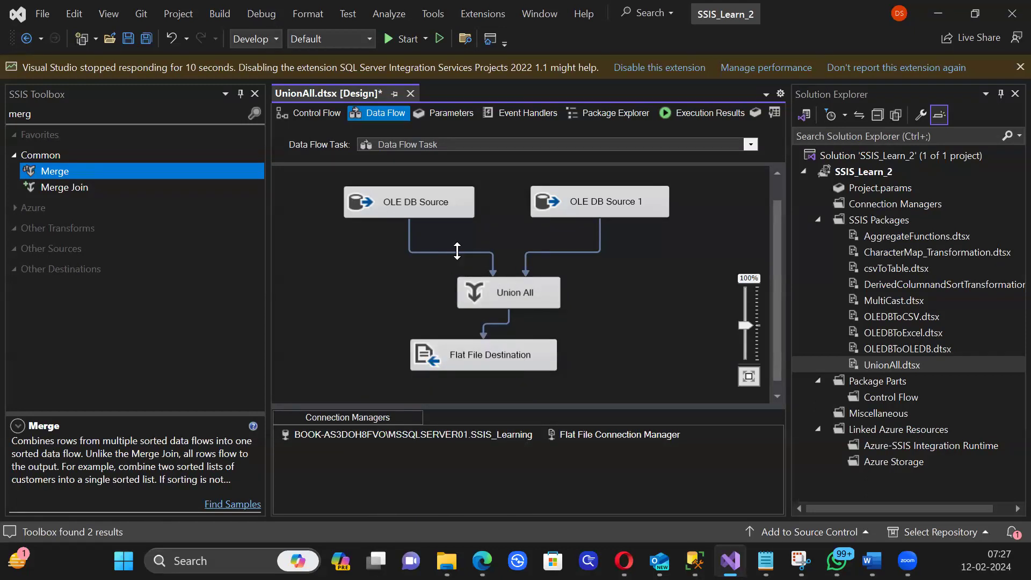
pyautogui.press('Delete')
pyautogui.press('Delete')
pyautogui.click(500, 324)
pyautogui.press('Delete')
pyautogui.moveTo(511, 292); pyautogui.dragTo(677, 298)
pyautogui.moveTo(30, 173); pyautogui.dragTo(451, 271)
# Step: Connect OLE DB Source's output to Merge Input 1 of the Merge transformation
pyautogui.click(392, 210)
pyautogui.click(410, 212)
pyautogui.moveTo(416, 234); pyautogui.dragTo(468, 276)
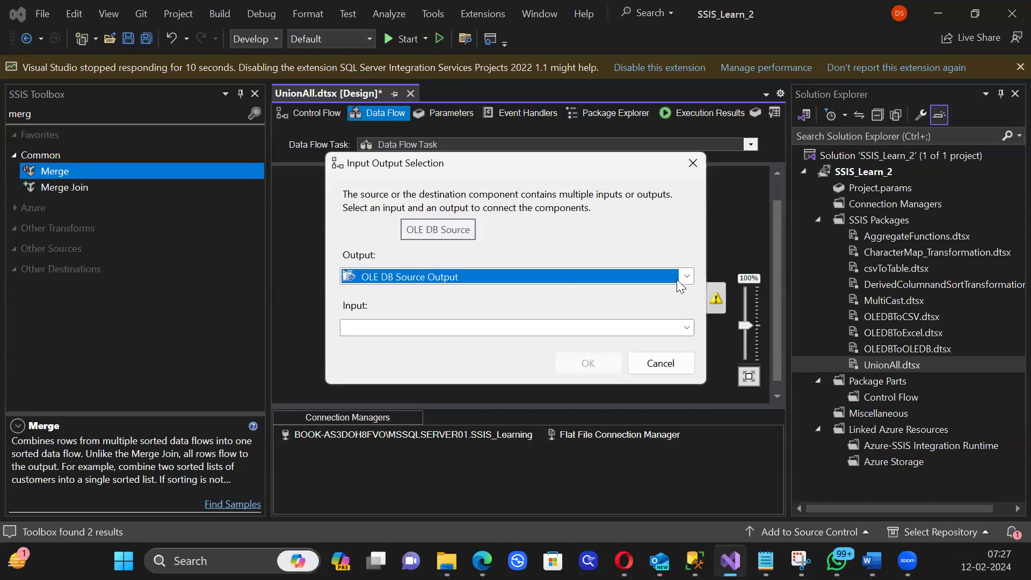
pyautogui.click(687, 329)
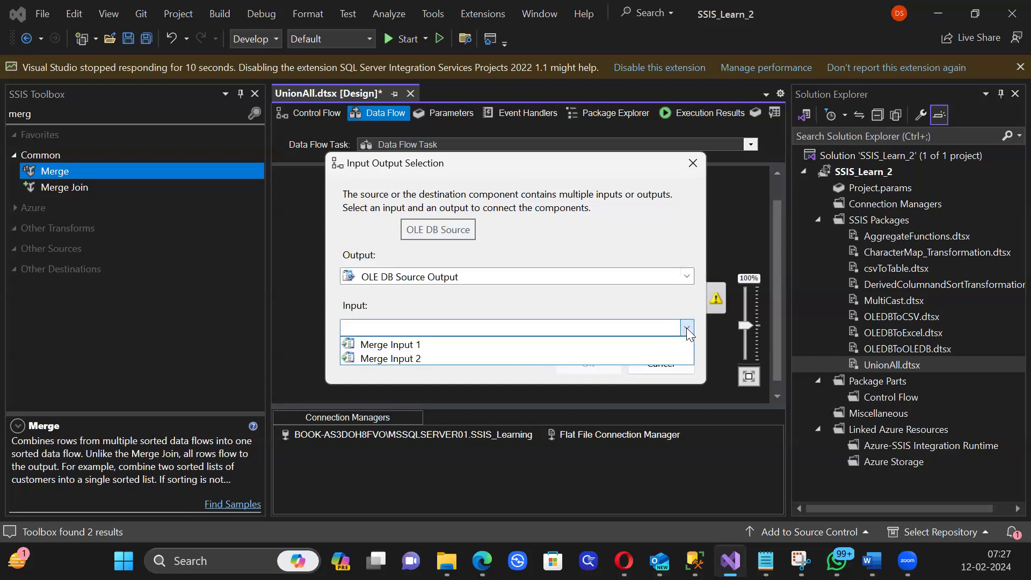
pyautogui.click(416, 344)
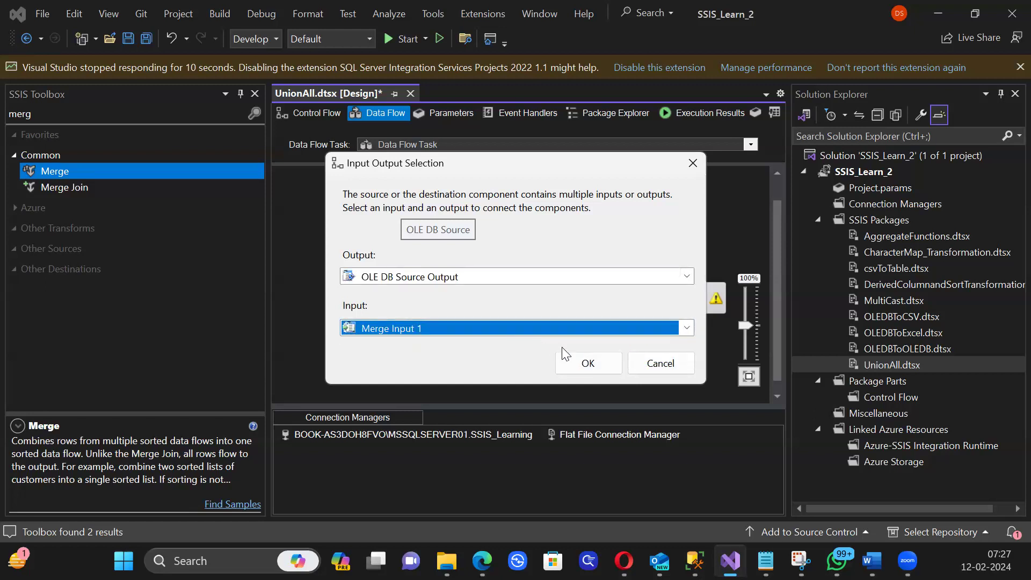
pyautogui.click(580, 360)
# Step: Connect OLE DB Source 1 to the Merge transformation and try to open the Merge editor
pyautogui.click(576, 215)
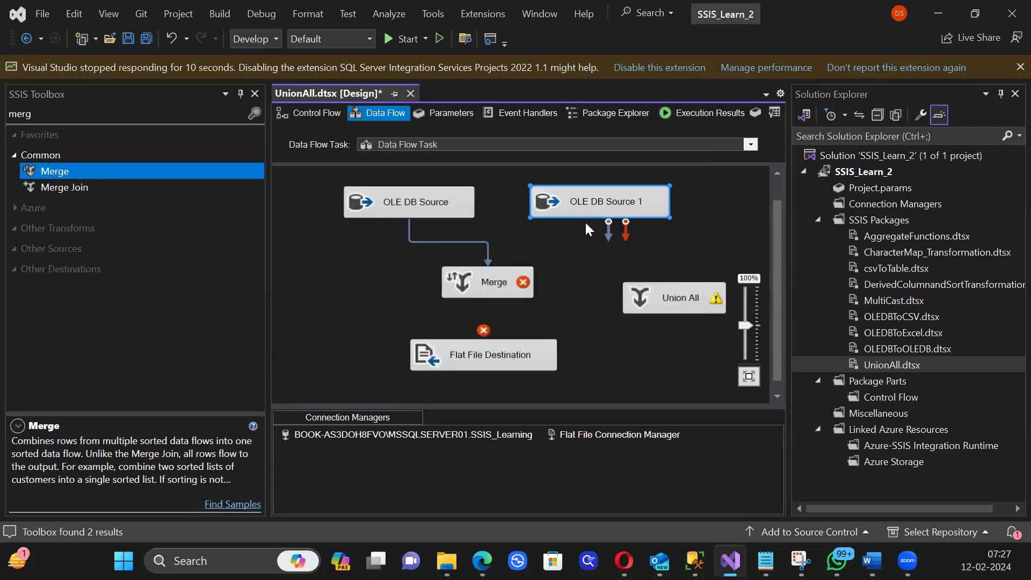
pyautogui.moveTo(607, 235); pyautogui.dragTo(500, 270)
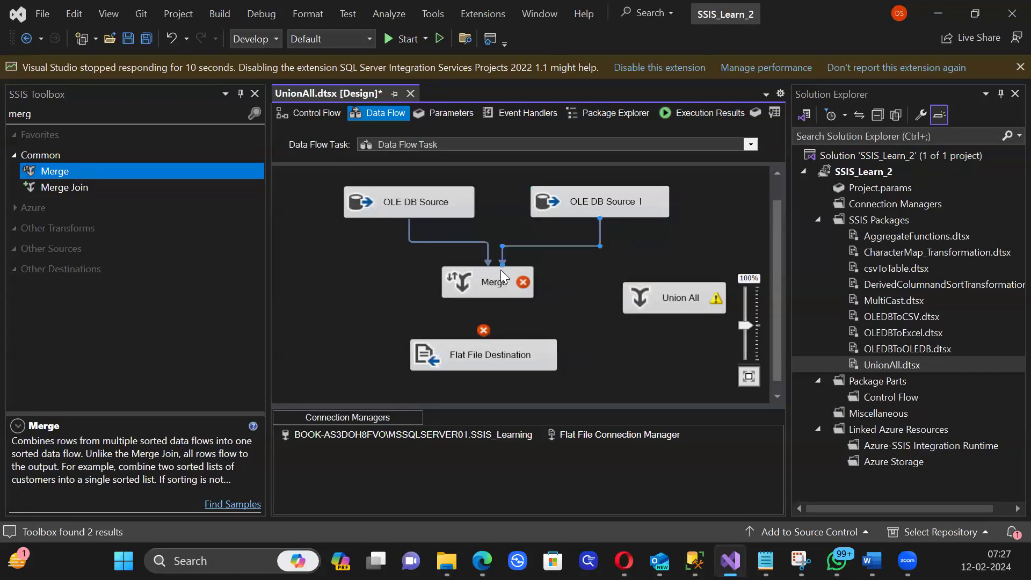
pyautogui.doubleClick(506, 284)
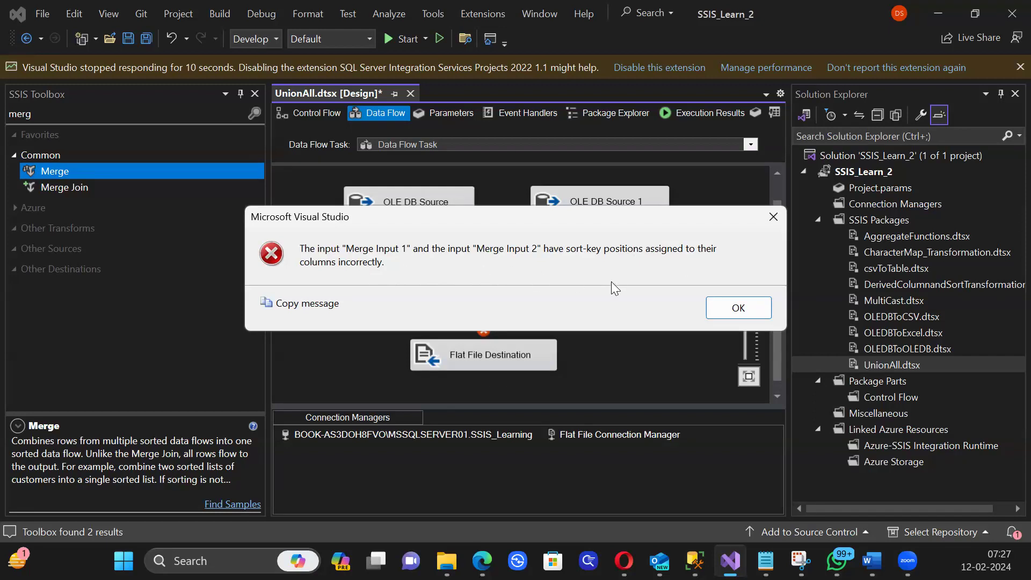
pyautogui.click(736, 309)
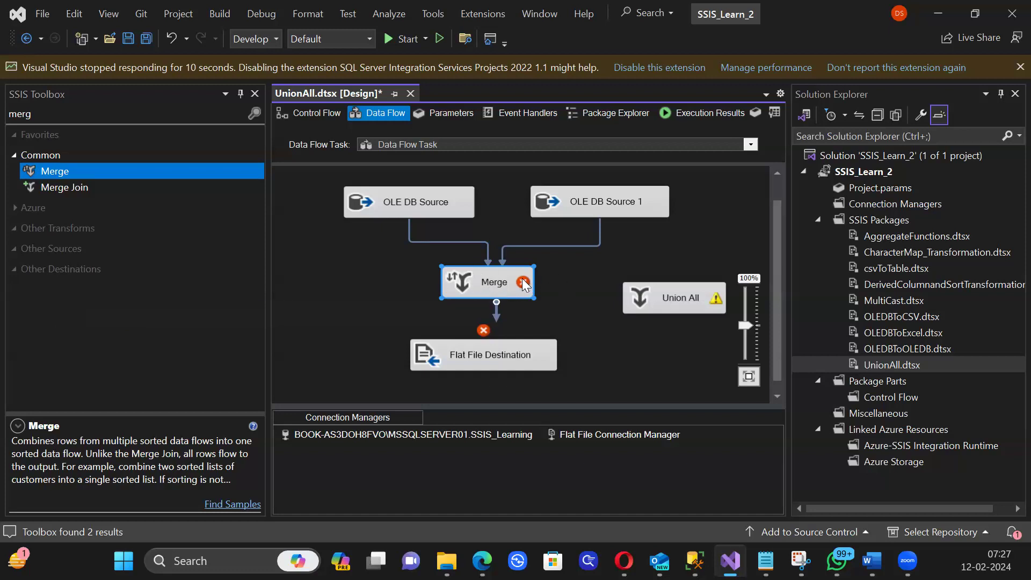
# Step: Delete the two paths connecting the OLE DB sources to the Merge transformation
pyautogui.click(439, 244)
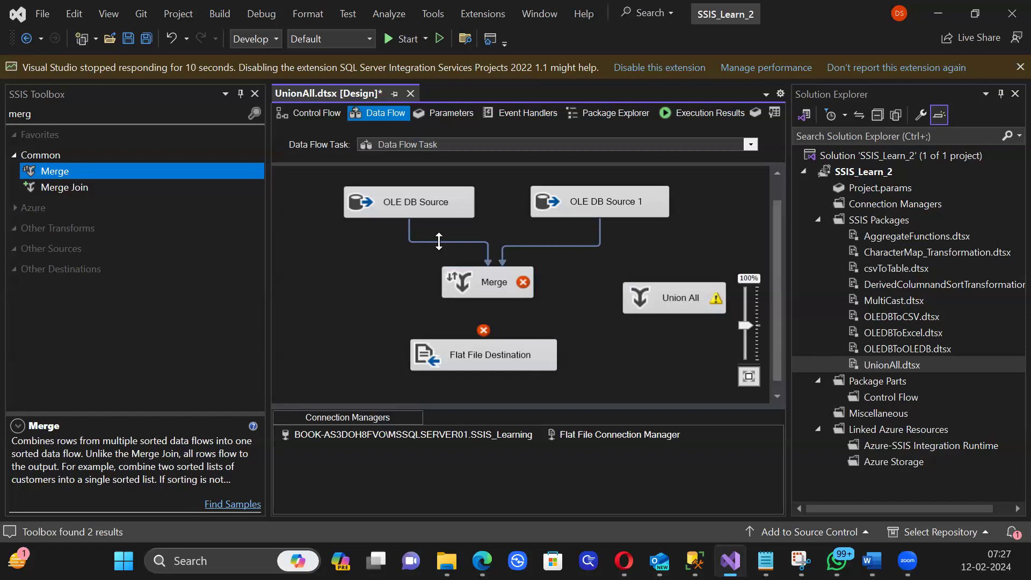
pyautogui.press('Delete')
pyautogui.click(538, 246)
pyautogui.press('Delete')
# Step: Move Merge and Flat File Destination lower, and add a Sort transformation beneath OLE DB Source
pyautogui.moveTo(482, 354); pyautogui.dragTo(492, 371)
pyautogui.click(488, 281)
pyautogui.moveTo(480, 317); pyautogui.dragTo(481, 316)
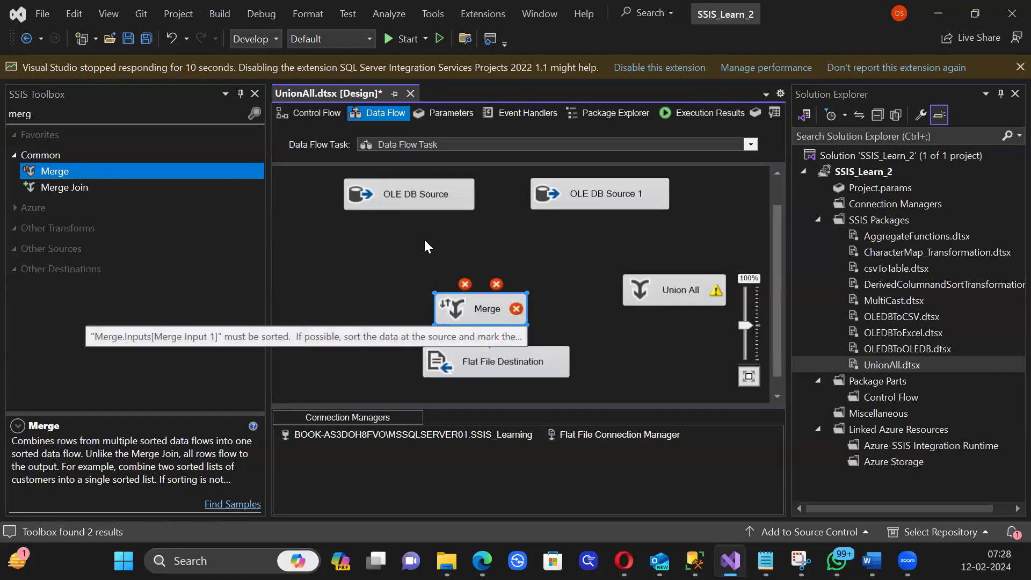
pyautogui.click(129, 111)
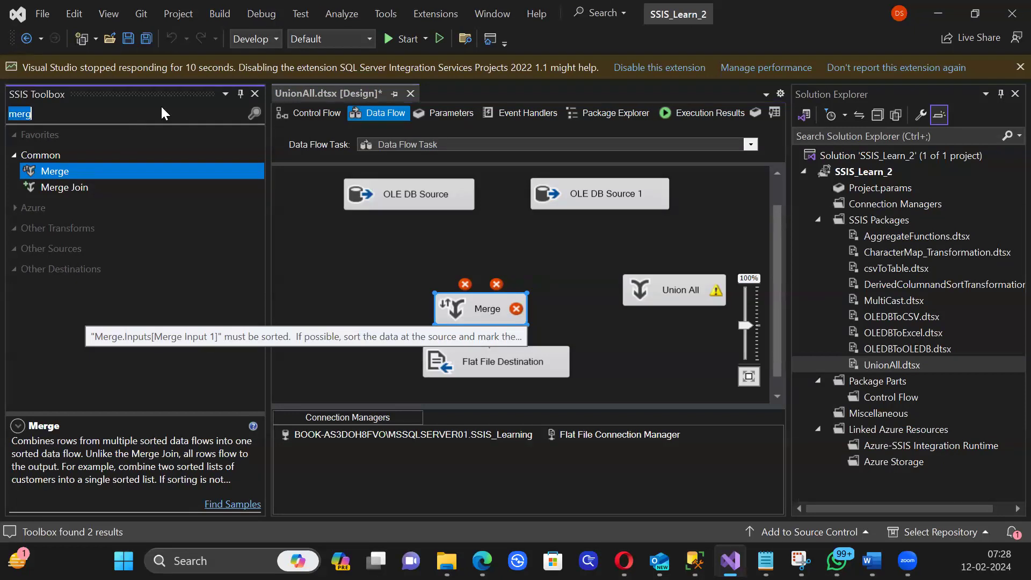
pyautogui.write('sort')
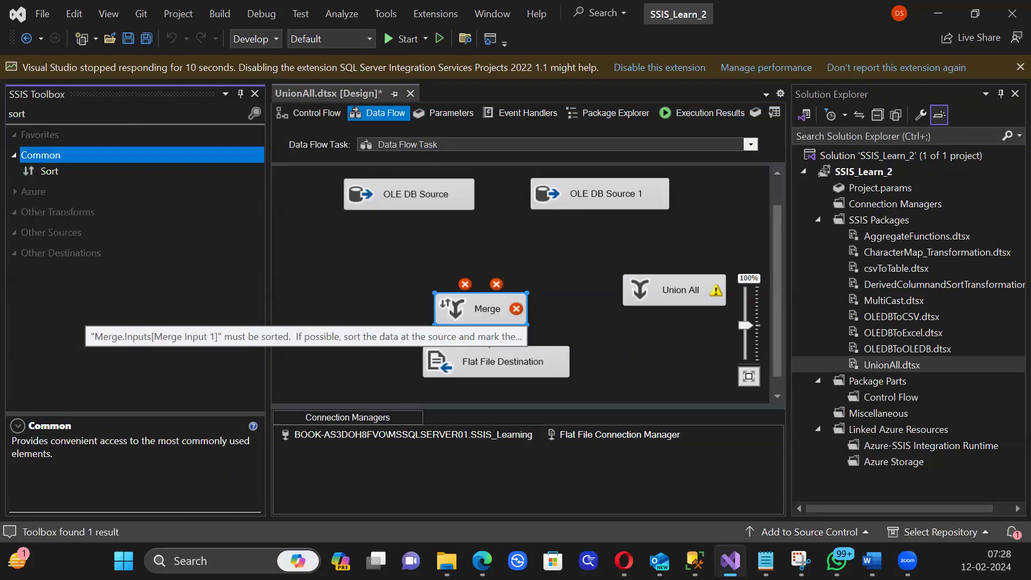
pyautogui.click(46, 173)
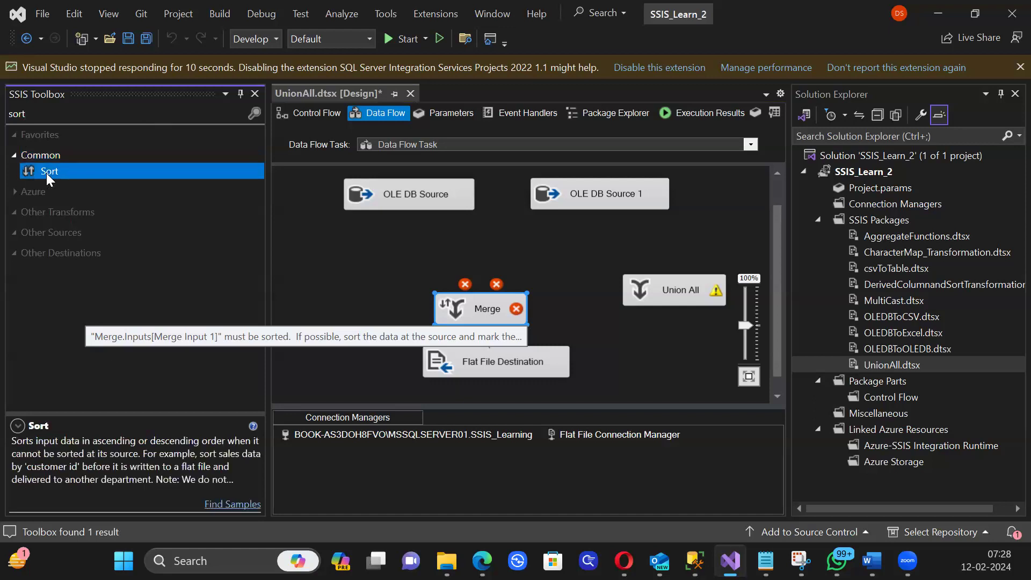
pyautogui.moveTo(389, 238); pyautogui.dragTo(433, 248)
# Step: Connect OLE DB Source to Sort, and sort by BusinessEntityID ascending with duplicate sort values removed
pyautogui.click(394, 196)
pyautogui.doubleClick(446, 255)
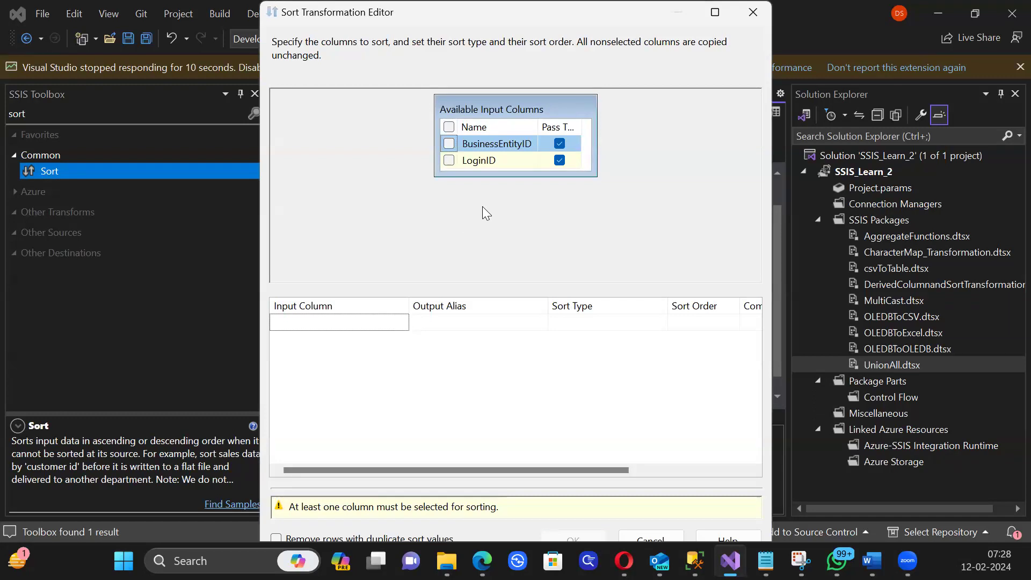
pyautogui.click(449, 144)
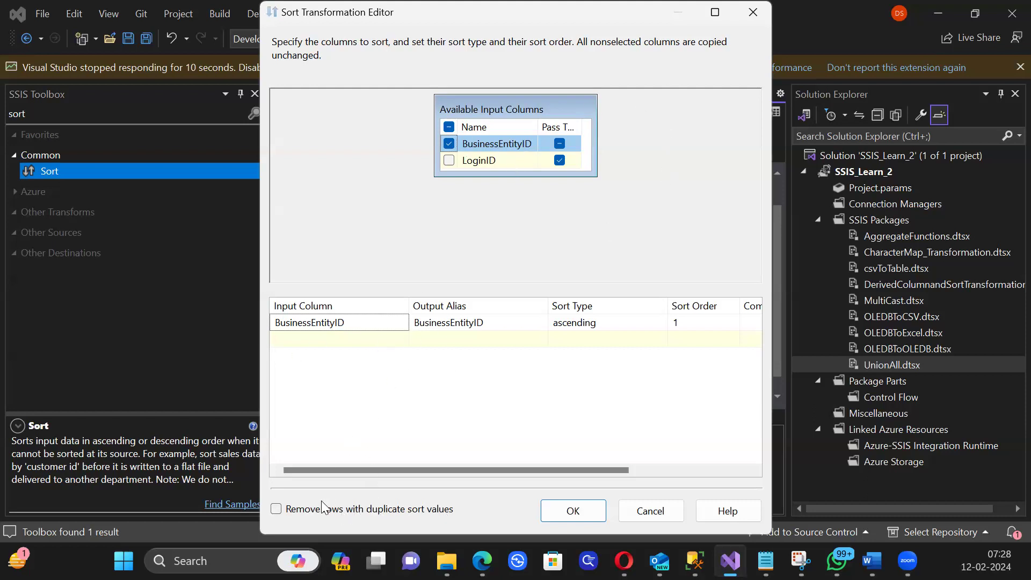
pyautogui.click(277, 512)
pyautogui.click(587, 513)
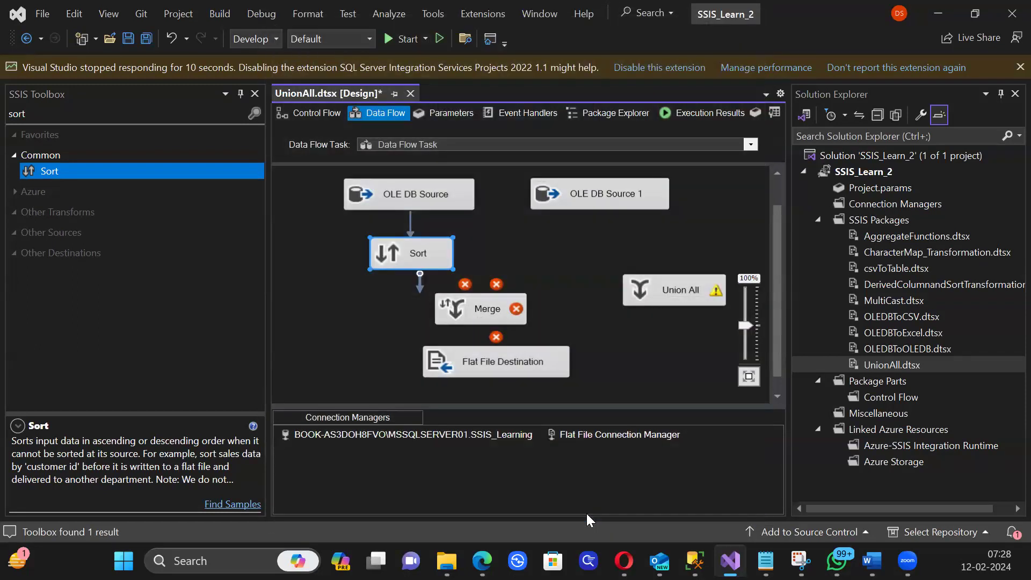
# Step: Try to connect OLE DB Source 1 to the Sort transformation already fed by OLE DB Source
pyautogui.click(548, 281)
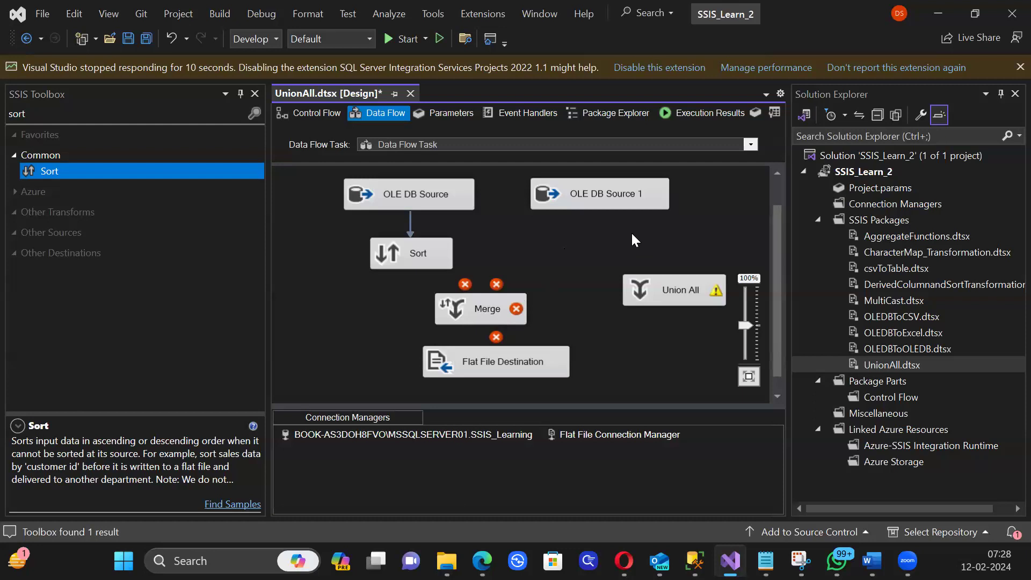
pyautogui.click(595, 198)
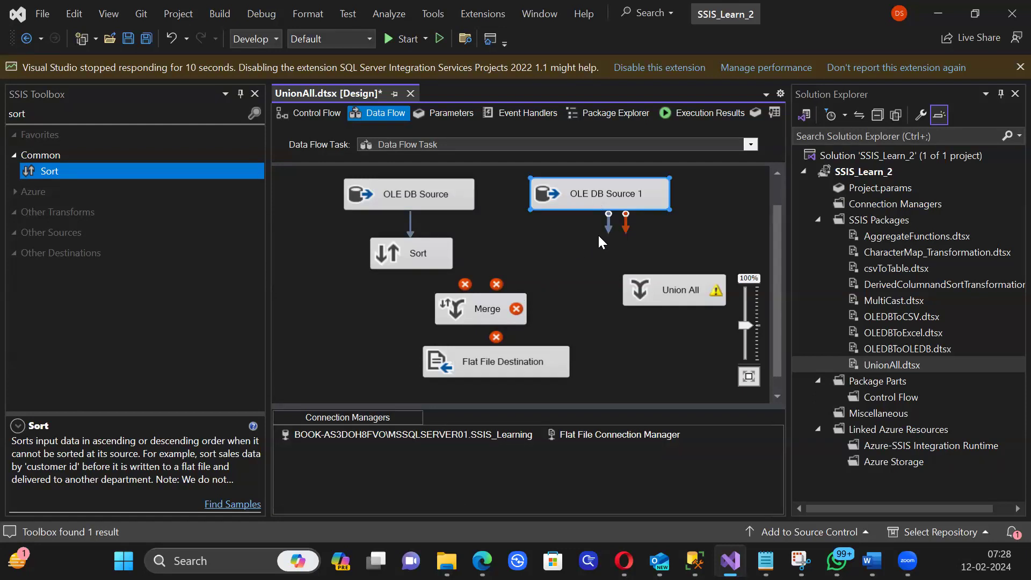
pyautogui.moveTo(458, 262); pyautogui.dragTo(569, 260)
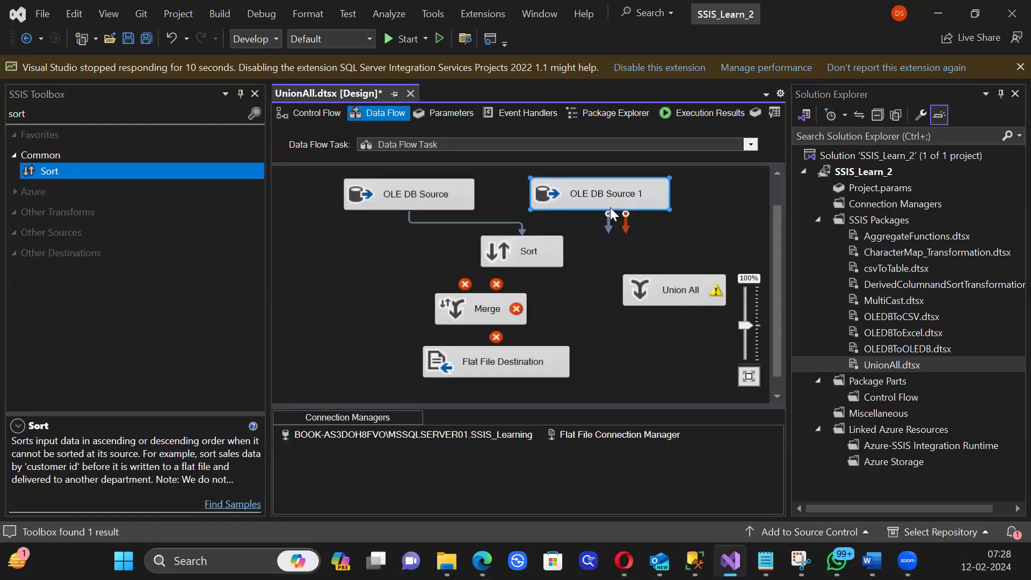
pyautogui.moveTo(605, 223); pyautogui.dragTo(537, 240)
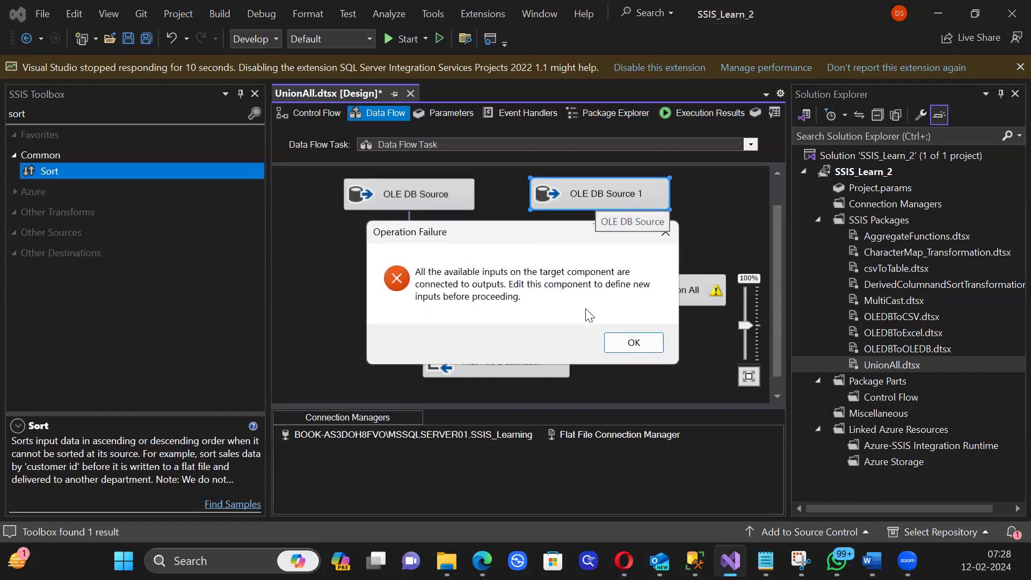
pyautogui.click(611, 347)
pyautogui.moveTo(522, 257); pyautogui.dragTo(404, 254)
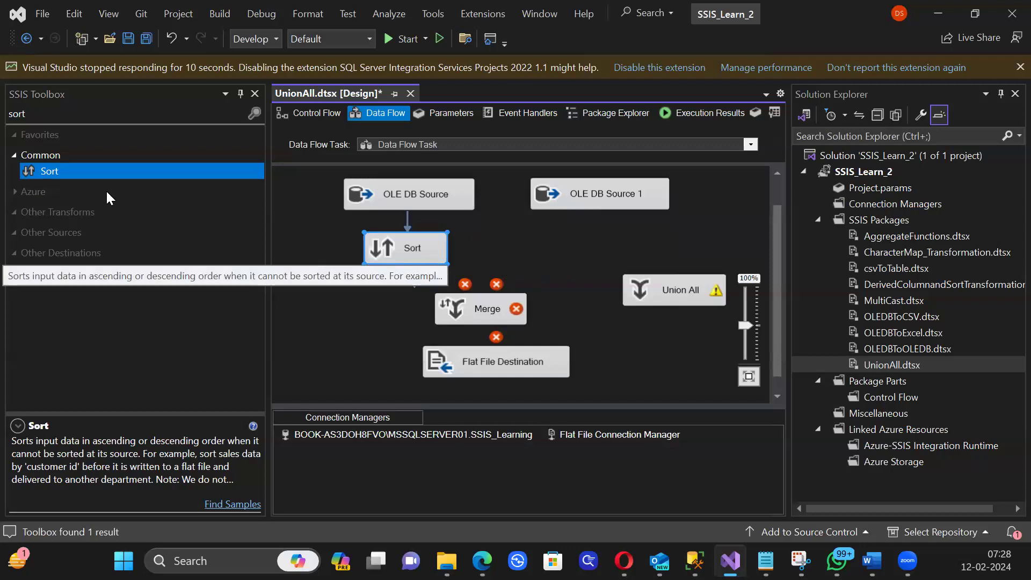
# Step: Add a second Sort transformation beneath OLE DB Source 1 and connect that source to it
pyautogui.moveTo(67, 171); pyautogui.dragTo(536, 241)
pyautogui.click(597, 209)
pyautogui.moveTo(607, 227); pyautogui.dragTo(575, 253)
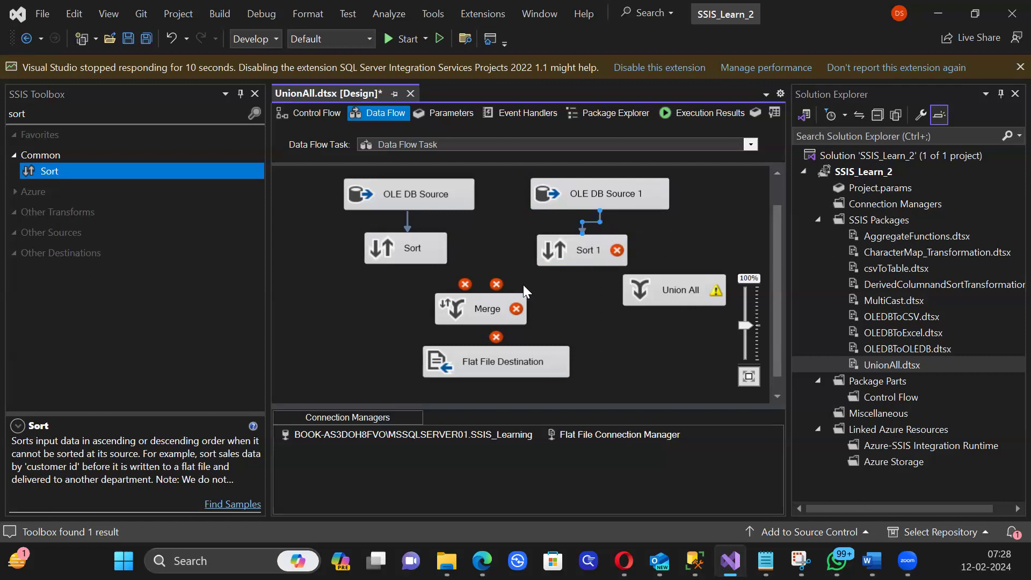
# Step: Configure Sort 1 to sort by BusinessEntityID ascending and remove rows with duplicate sort values
pyautogui.doubleClick(579, 256)
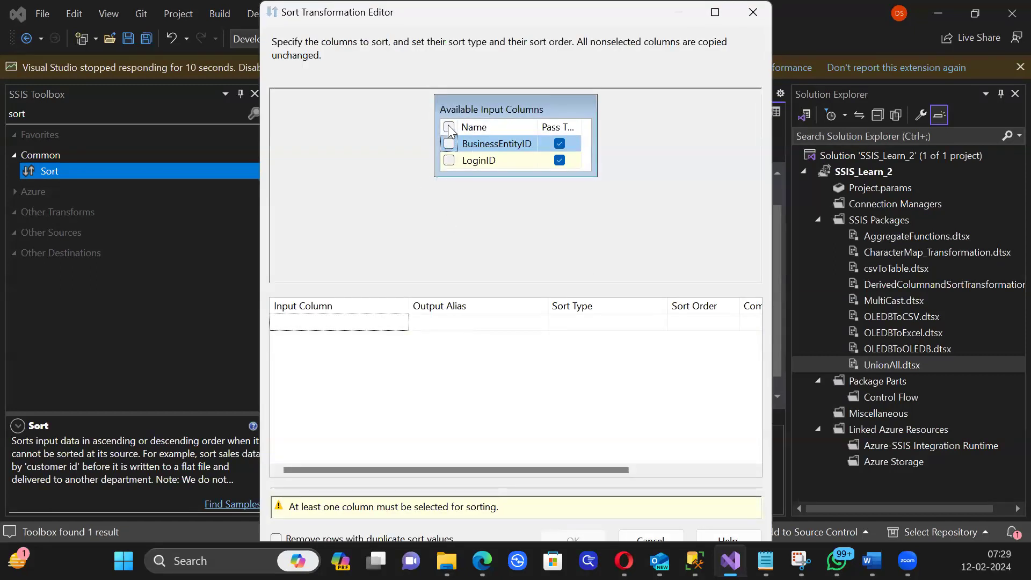
pyautogui.click(449, 144)
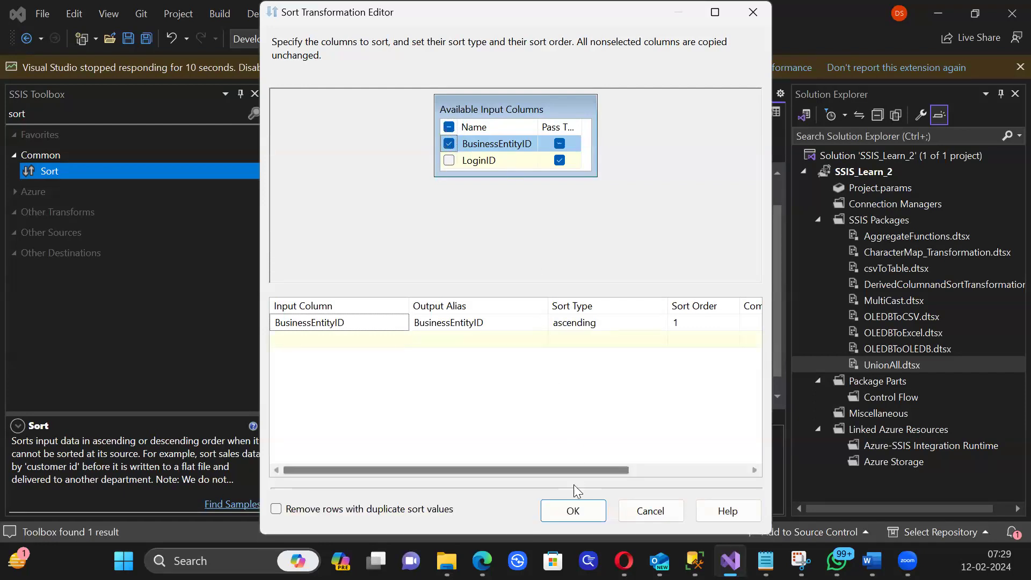
pyautogui.click(406, 511)
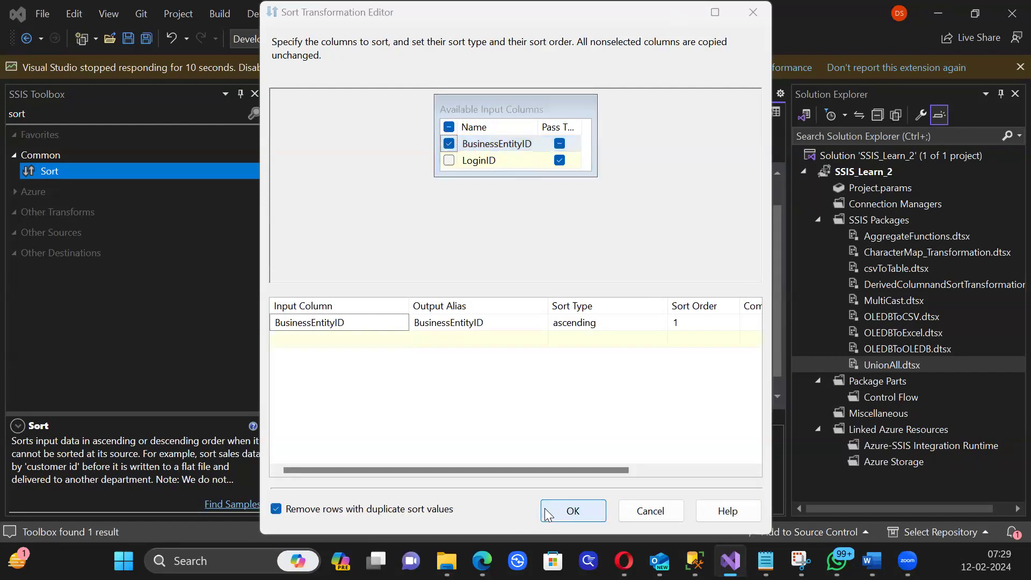
pyautogui.click(573, 511)
# Step: Connect Sort's output to Merge Input 1, and connect Sort 1 to the Merge transformation as its second input
pyautogui.click(407, 260)
pyautogui.moveTo(409, 277); pyautogui.dragTo(467, 305)
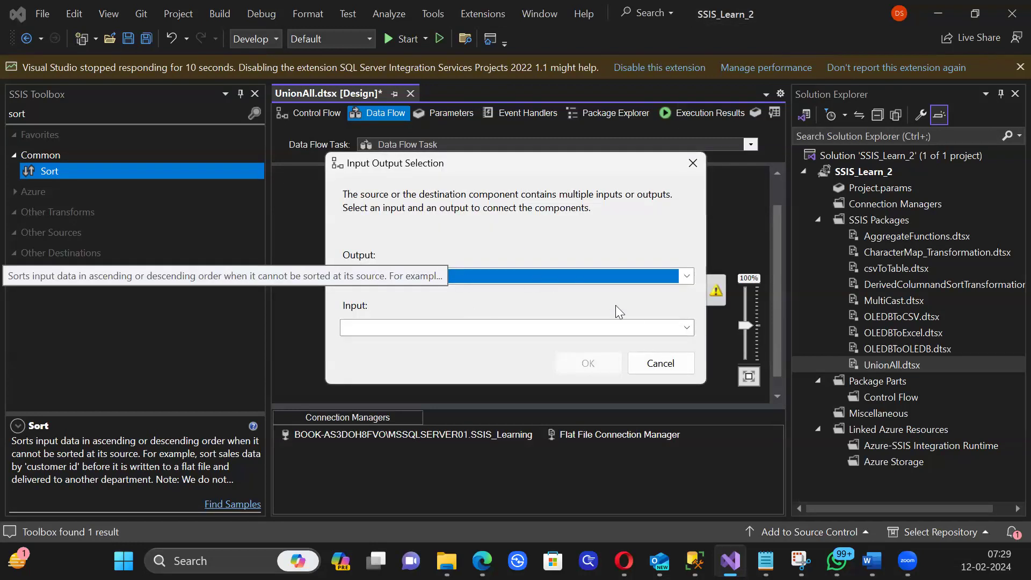
pyautogui.click(687, 276)
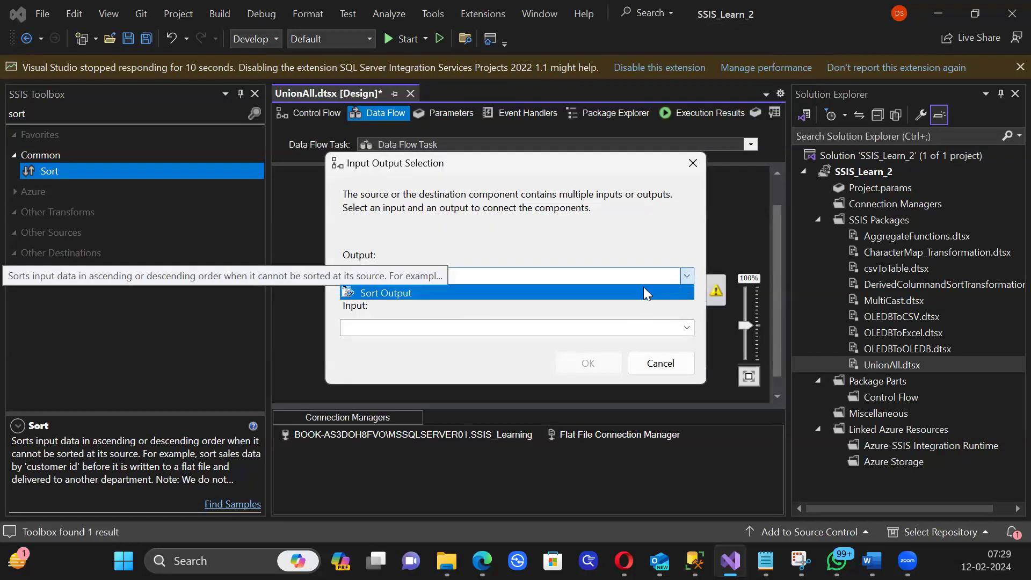
pyautogui.click(627, 289)
pyautogui.click(613, 333)
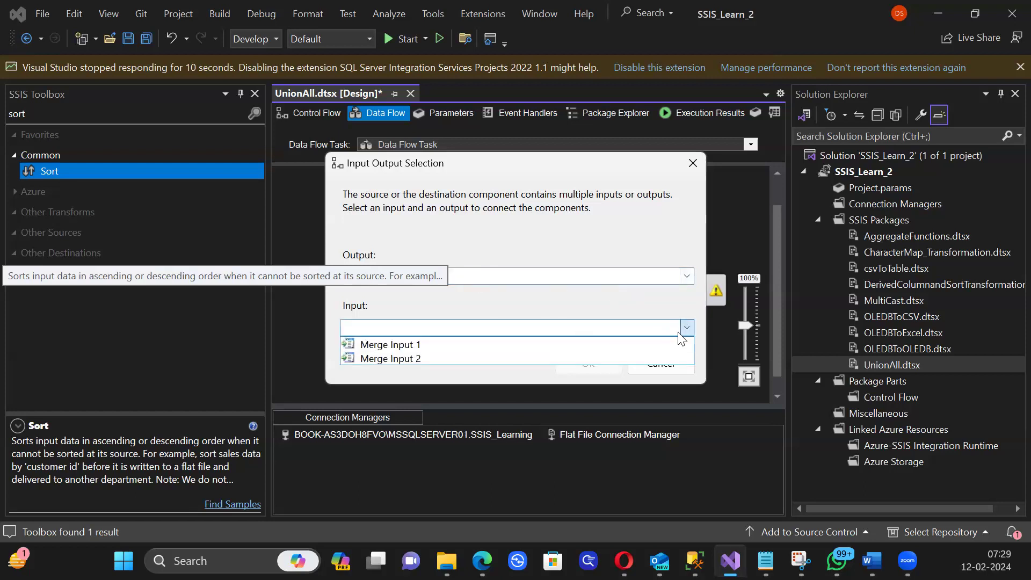
pyautogui.click(485, 344)
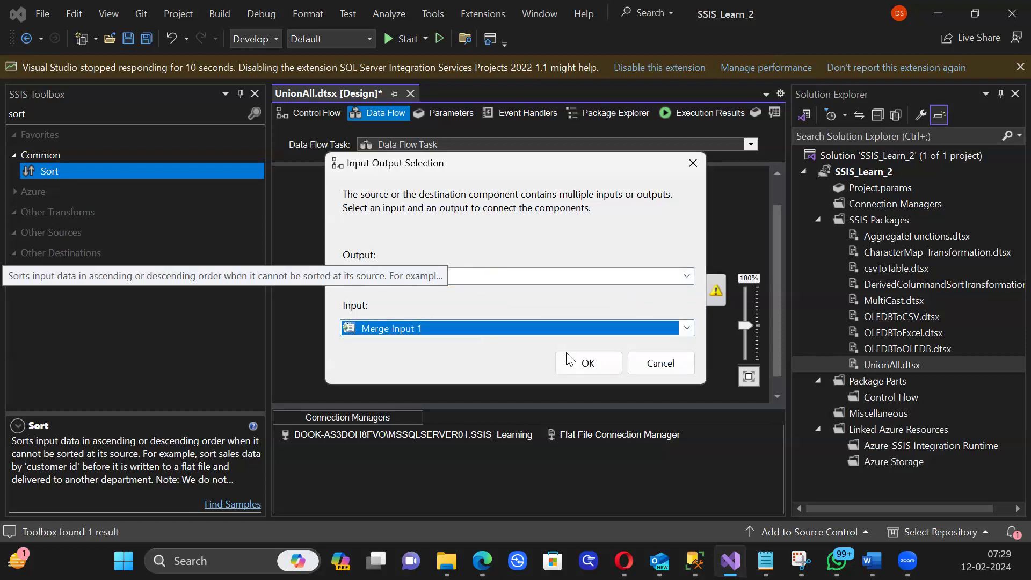
pyautogui.click(578, 363)
pyautogui.click(565, 251)
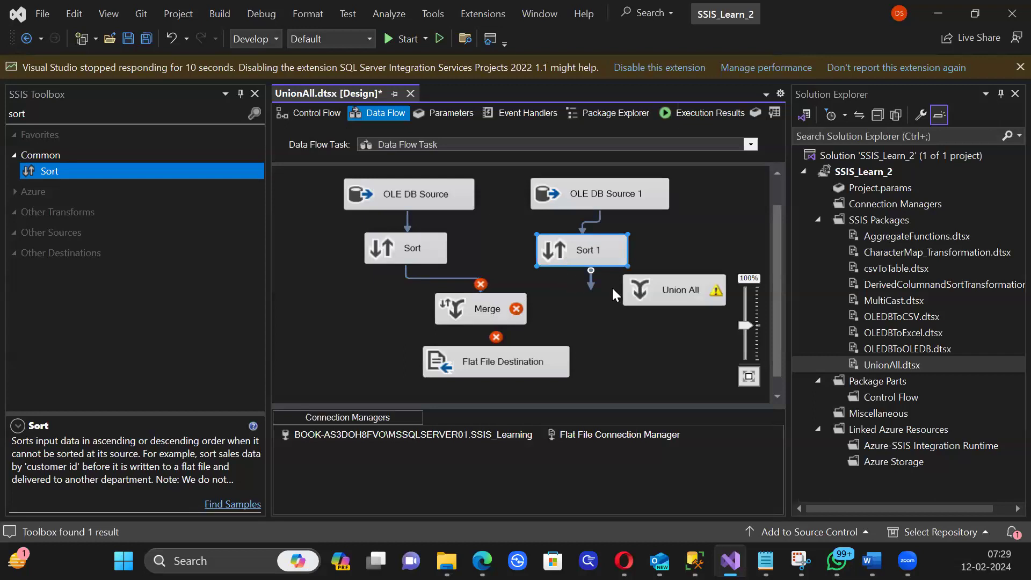
pyautogui.moveTo(506, 298); pyautogui.dragTo(502, 297)
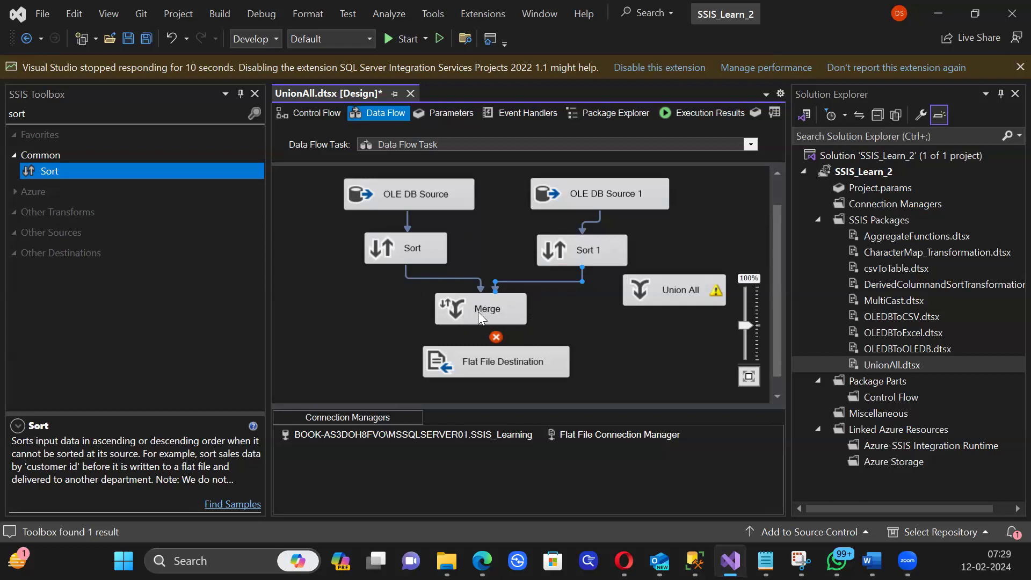
# Step: Move Flat File Destination aside, add a third Sort transformation beneath Merge, and connect Merge to it
pyautogui.moveTo(497, 357); pyautogui.dragTo(635, 369)
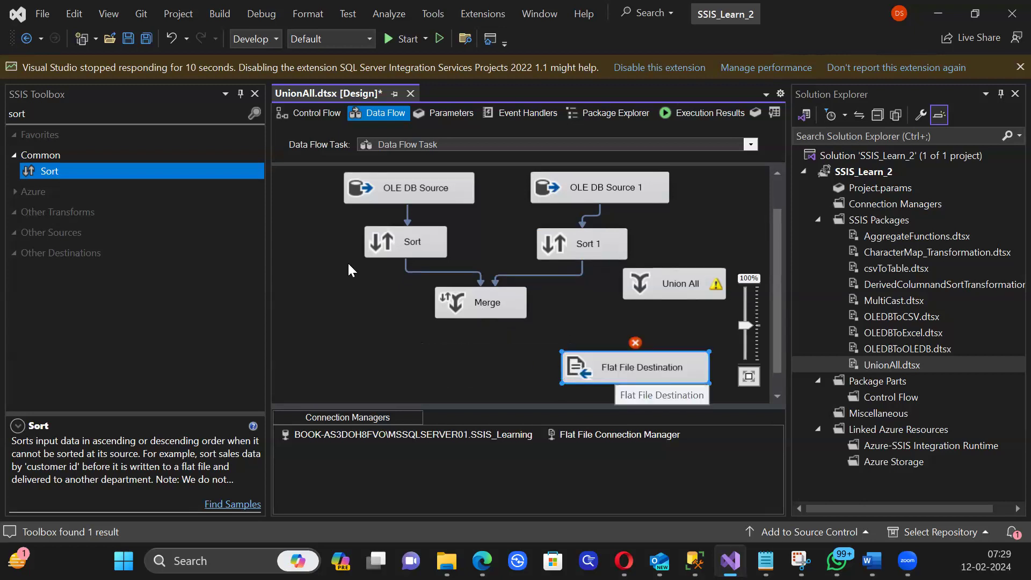
pyautogui.moveTo(72, 171); pyautogui.dragTo(472, 348)
pyautogui.click(477, 317)
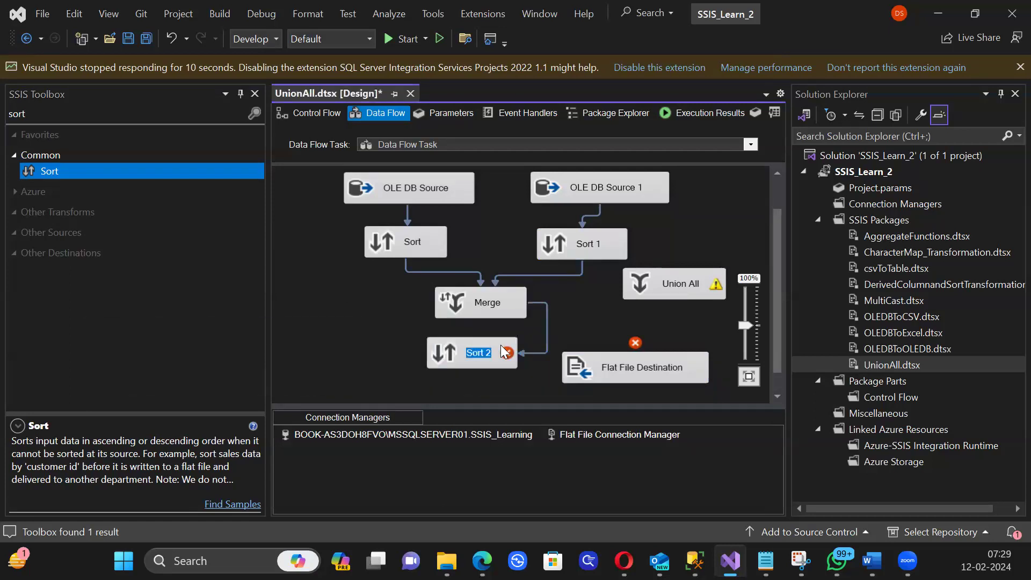
# Step: Configure Sort 2 to sort by BusinessEntityID ascending and remove rows with duplicate sort values
pyautogui.doubleClick(460, 354)
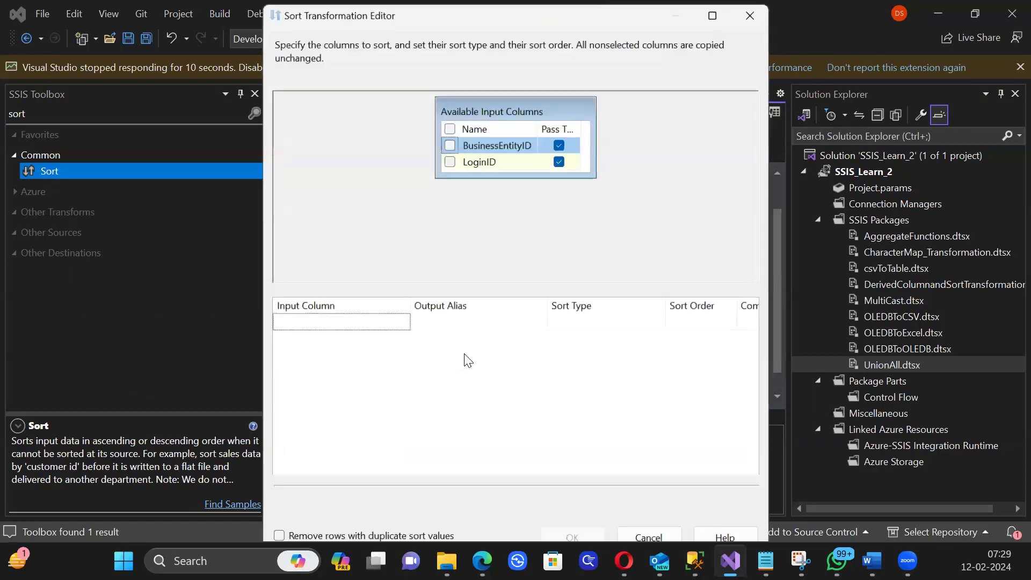
pyautogui.click(450, 144)
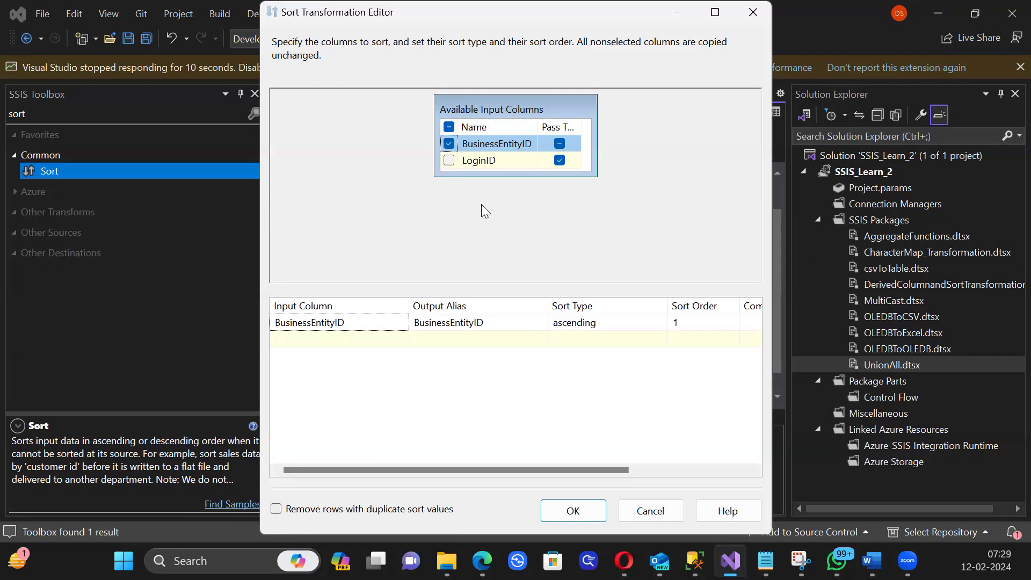
pyautogui.click(276, 509)
pyautogui.click(570, 511)
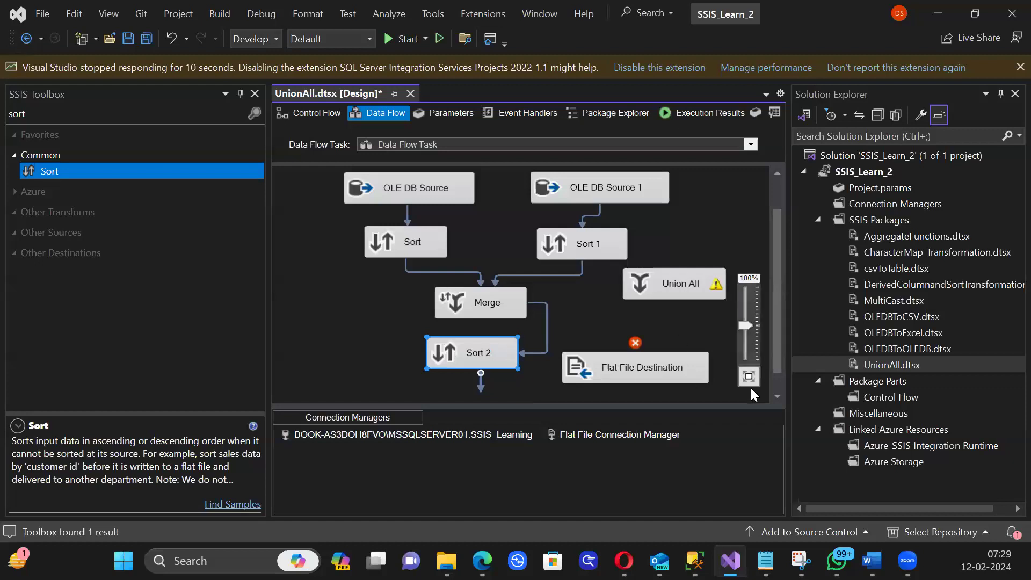
# Step: Connect Sort 2 to Flat File Destination and move the unused Union All transformation away from the flow
pyautogui.click(746, 326)
pyautogui.moveTo(746, 327); pyautogui.dragTo(741, 334)
pyautogui.moveTo(526, 336); pyautogui.dragTo(511, 362)
pyautogui.click(385, 331)
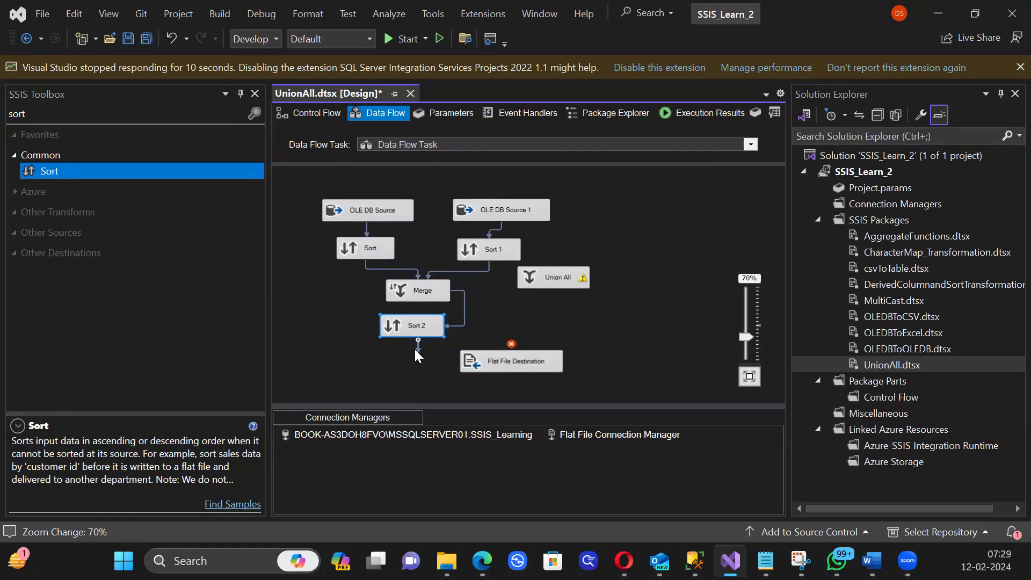
pyautogui.moveTo(448, 360); pyautogui.dragTo(504, 363)
pyautogui.moveTo(558, 277); pyautogui.dragTo(666, 239)
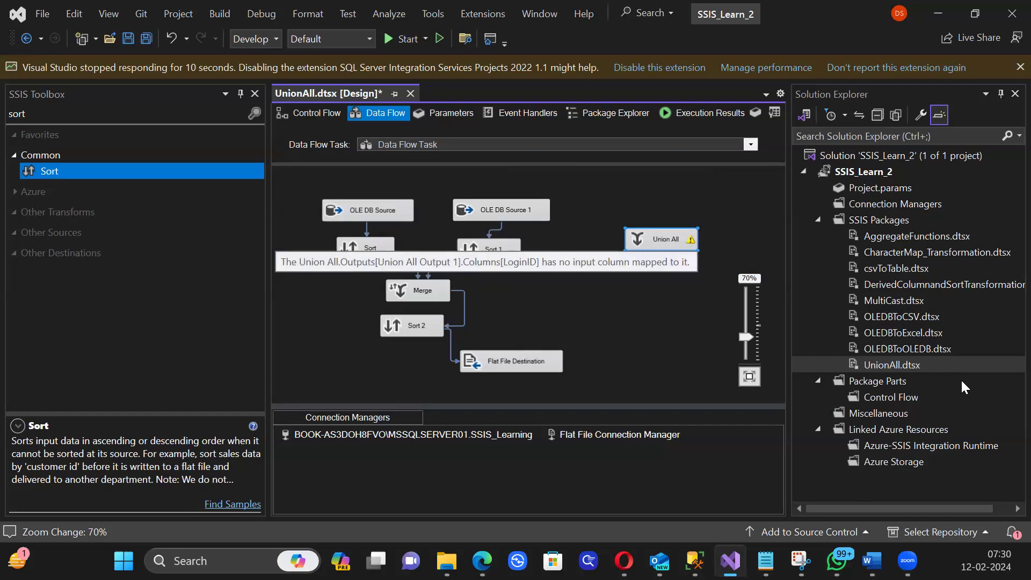
# Step: Save and execute the UnionAll.dtsx package
pyautogui.hotkey('ctrl', 's')
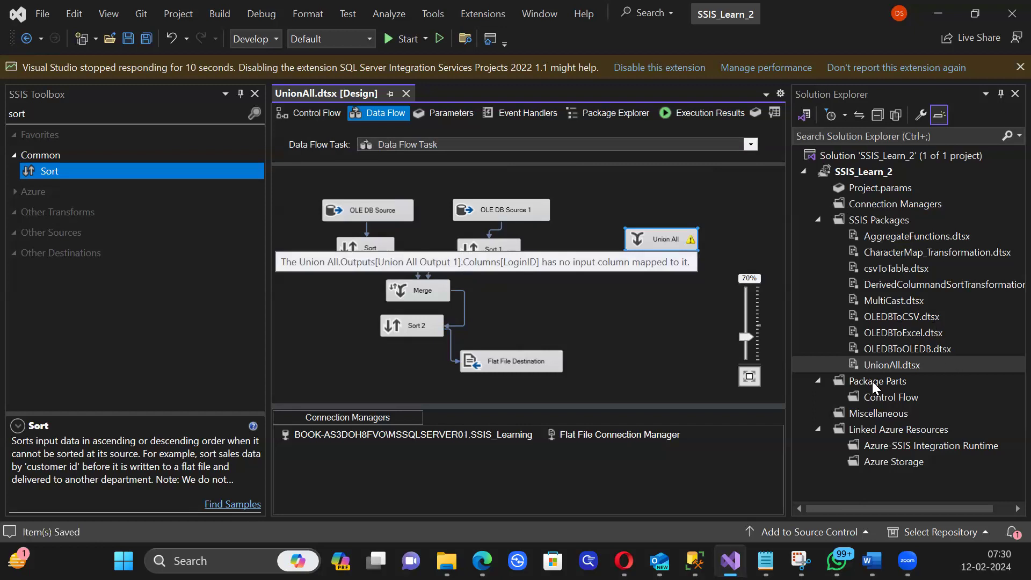
pyautogui.rightClick(880, 361)
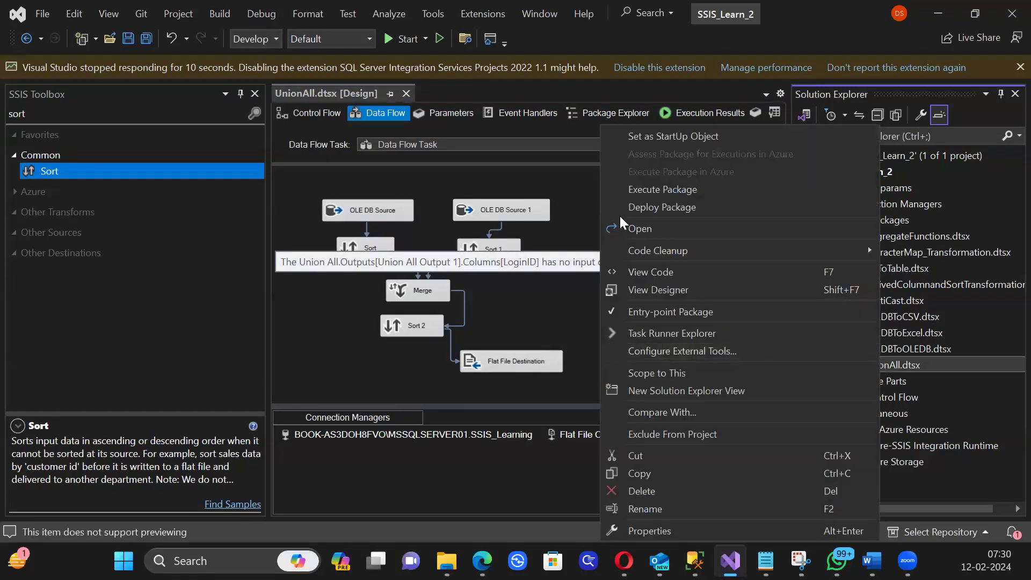
pyautogui.click(652, 190)
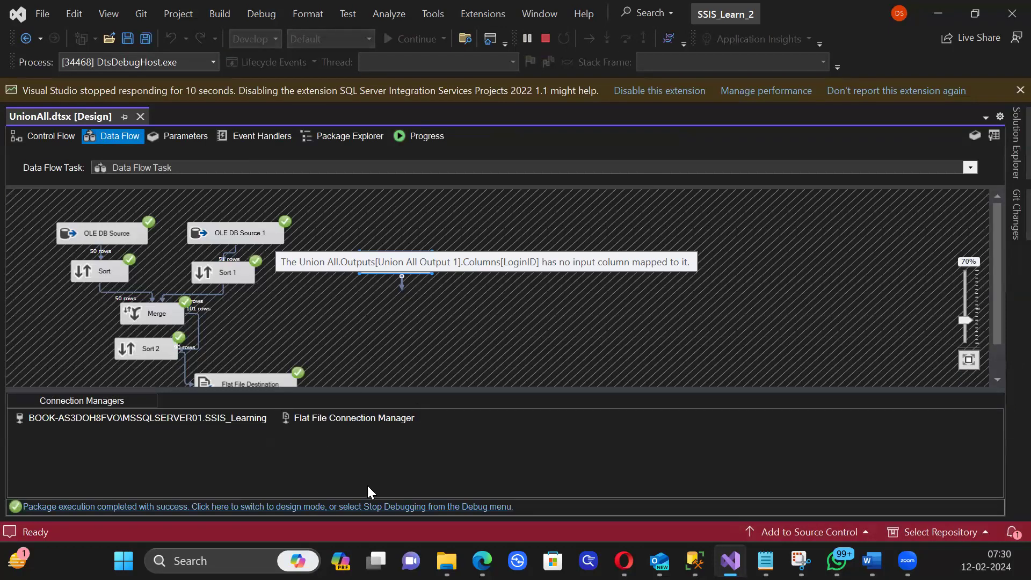
# Step: Open Union_All_transformation.csv from the Export files folder in Excel and check its BusinessEntityID and LoginID rows
pyautogui.moveTo(447, 561)
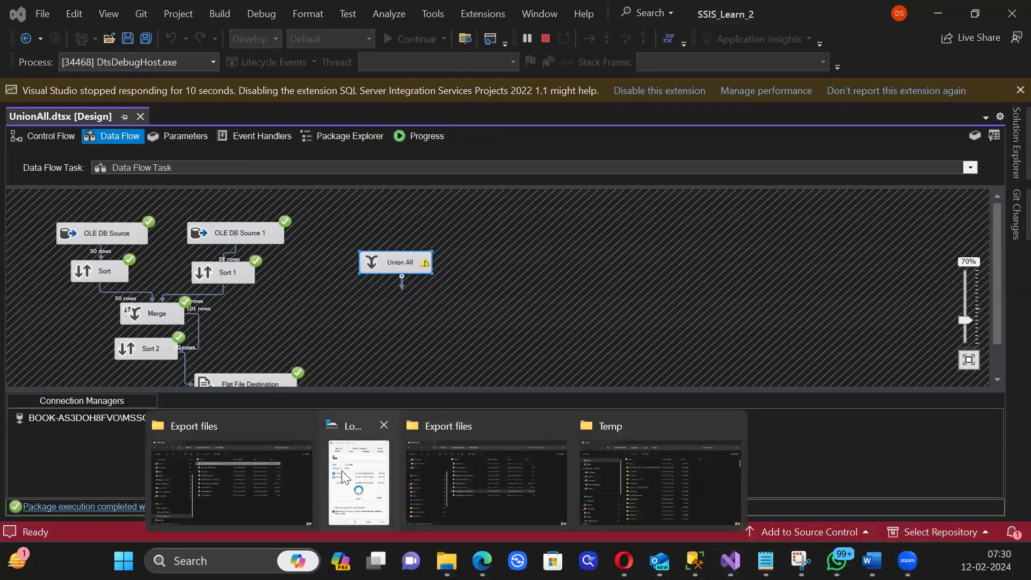
pyautogui.click(299, 480)
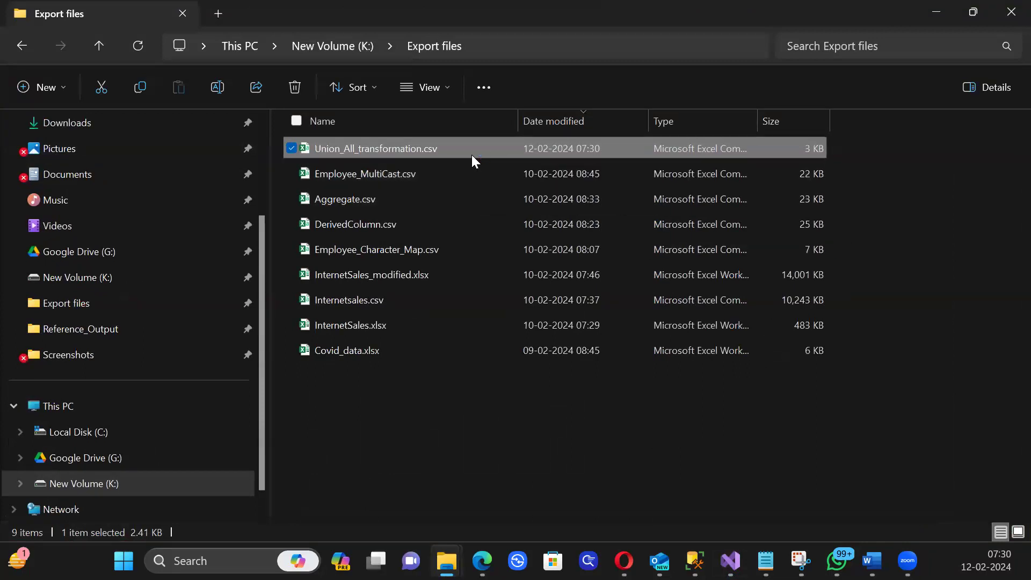
pyautogui.doubleClick(471, 152)
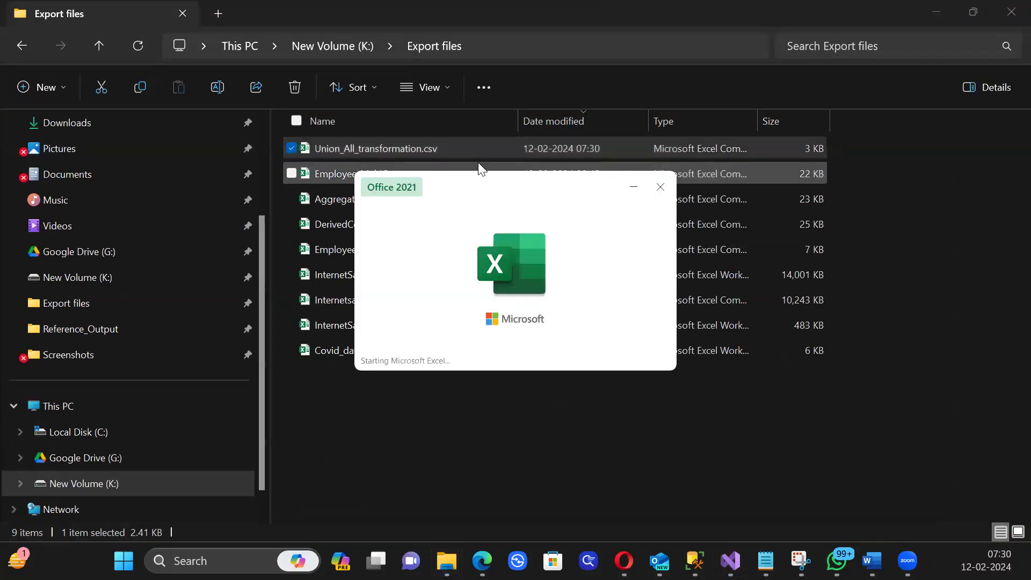
pyautogui.scroll(-13, 350, 289)
pyautogui.scroll(-17, 350, 288)
pyautogui.scroll(5, 350, 289)
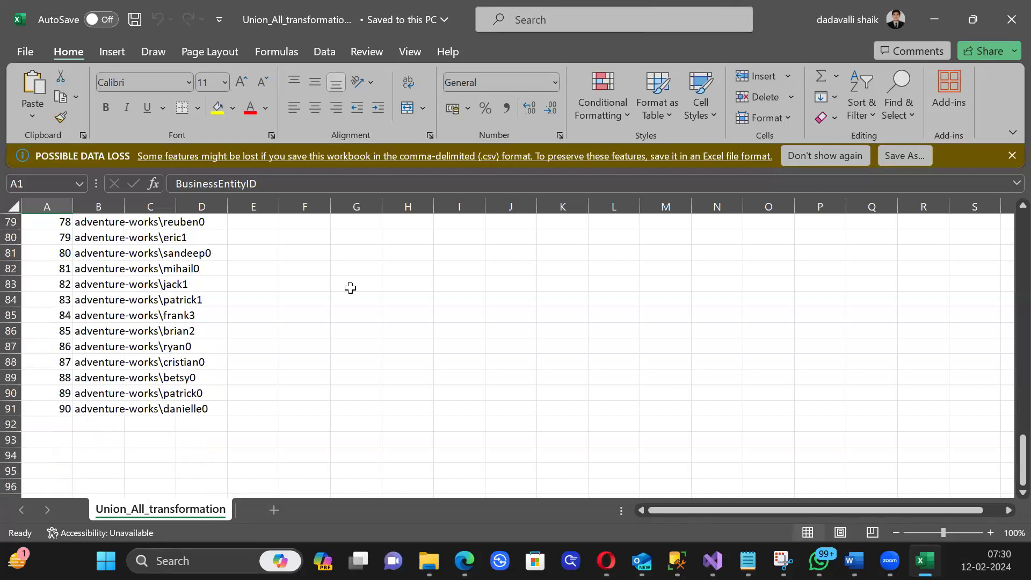
pyautogui.scroll(4, 127, 386)
pyautogui.scroll(15, 128, 385)
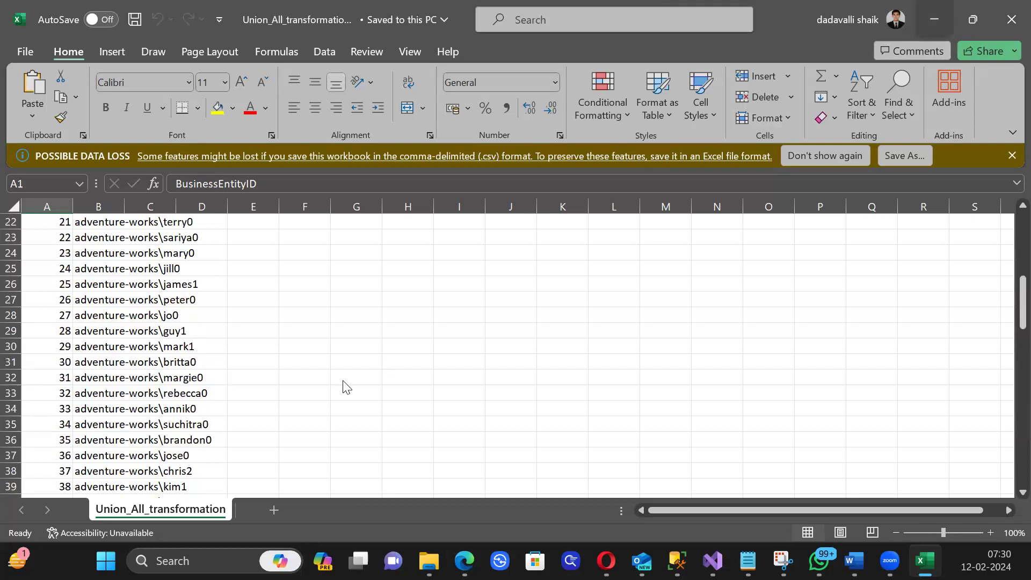
pyautogui.click(935, 20)
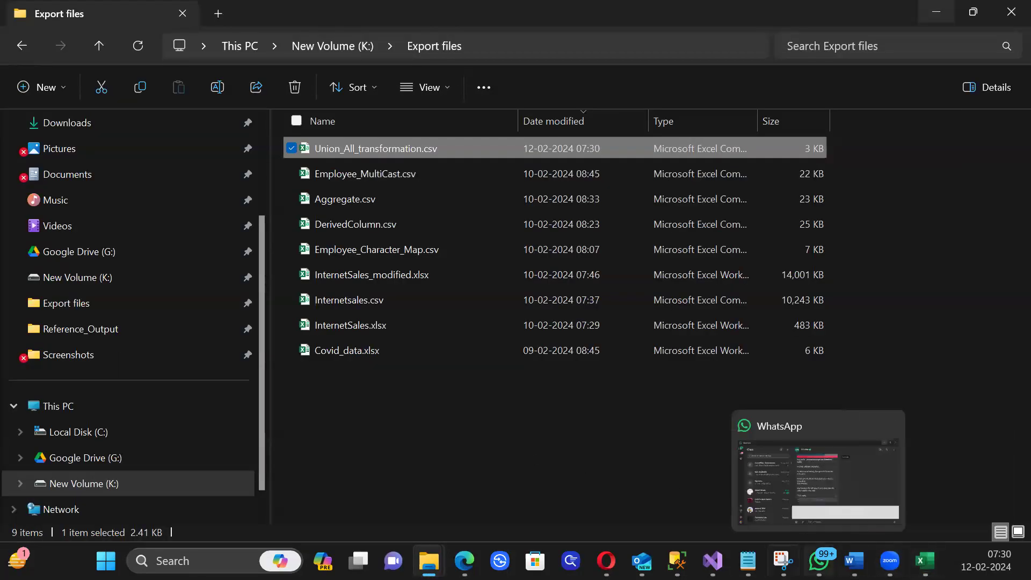
# Step: Compare the executed data flow's row counts in Visual Studio with the sorted employee rows in the exported CSV in Excel
pyautogui.click(713, 561)
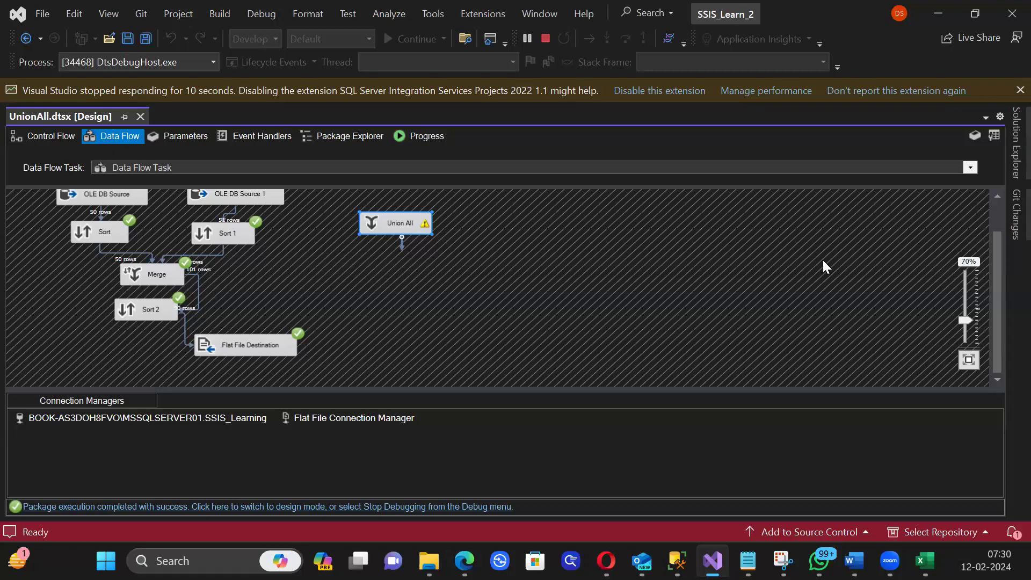
pyautogui.click(936, 15)
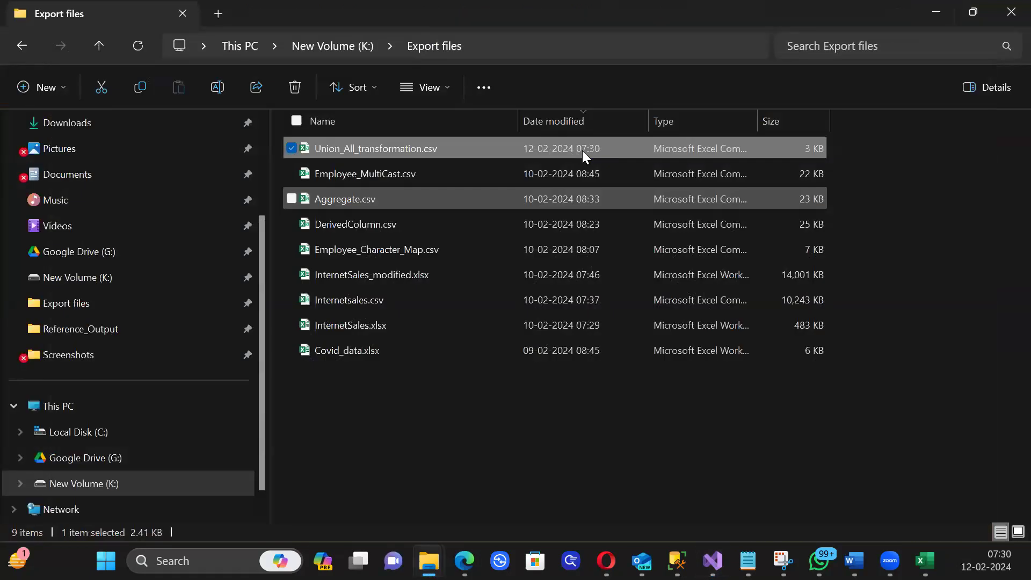
pyautogui.click(925, 561)
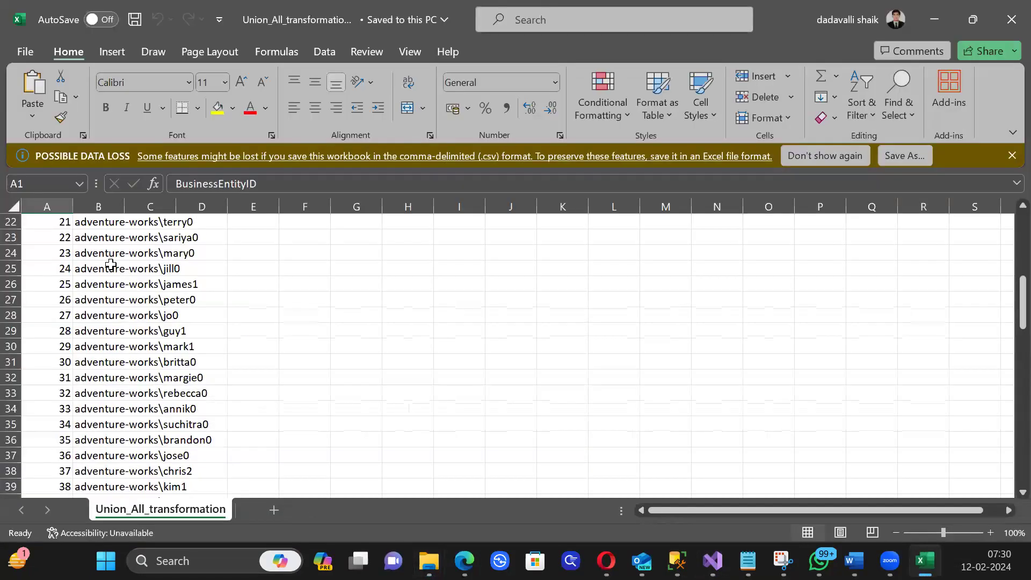
pyautogui.scroll(-7, 111, 264)
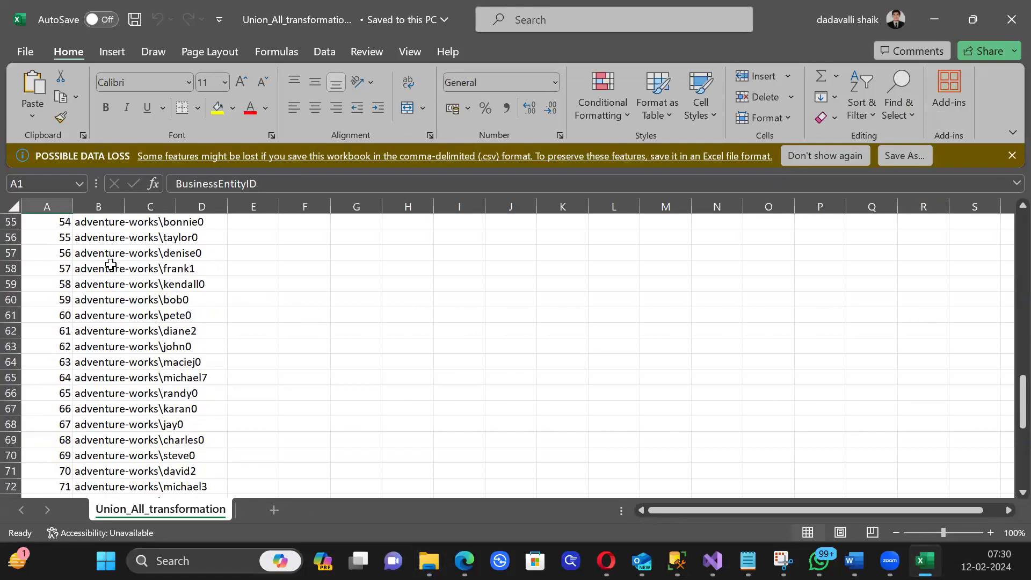
pyautogui.scroll(18, 111, 264)
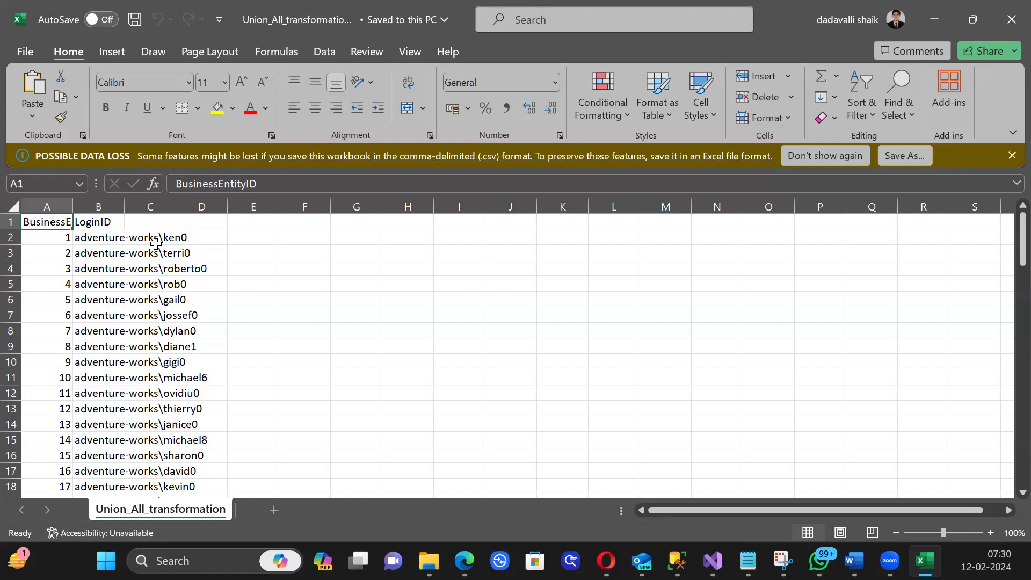
pyautogui.click(934, 9)
# Step: Switch to Visual Studio, stop debugging, and review the sort column and duplicate-removal option of Sort 2
pyautogui.click(713, 561)
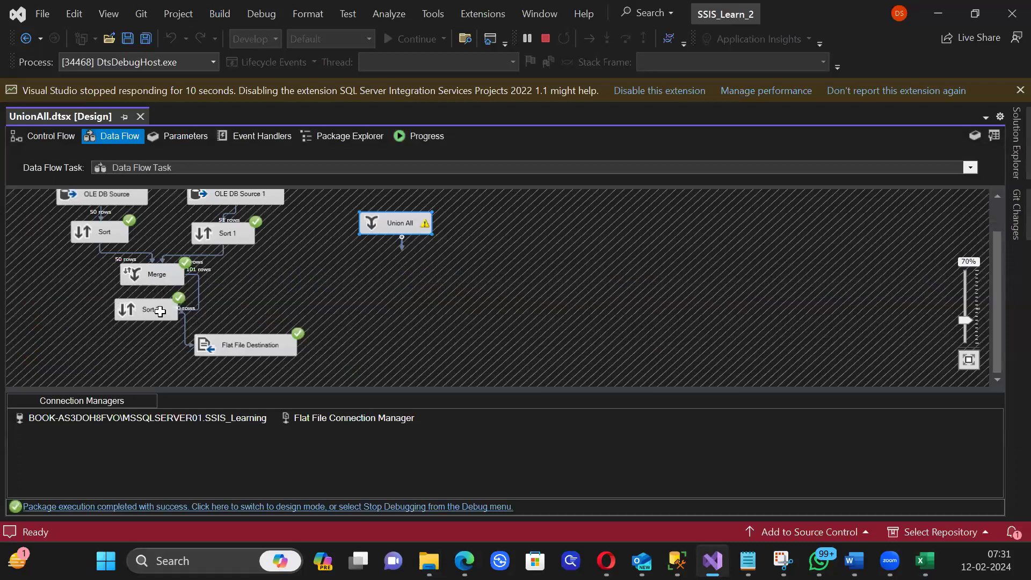
pyautogui.click(546, 38)
pyautogui.click(400, 329)
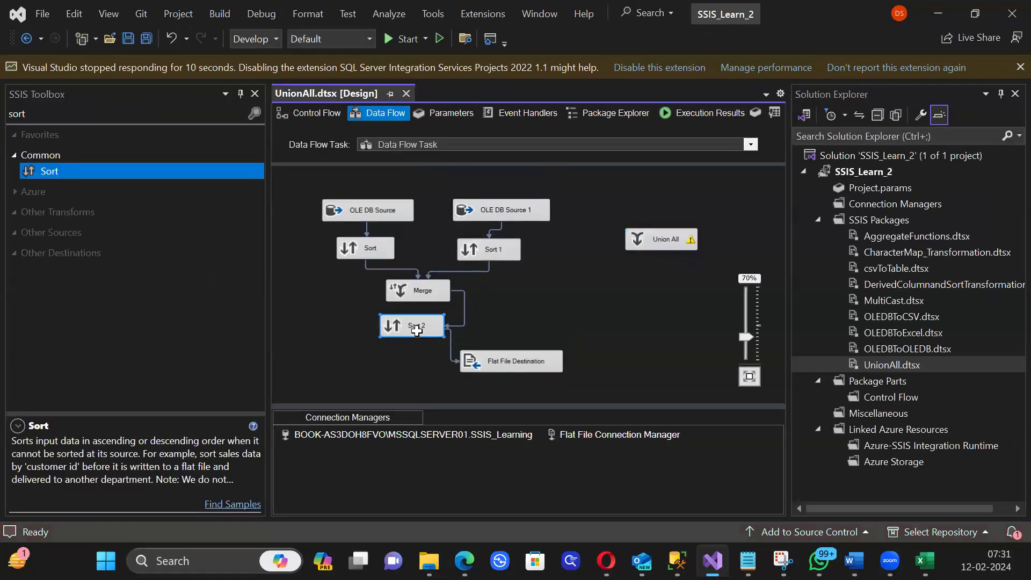
pyautogui.rightClick(408, 327)
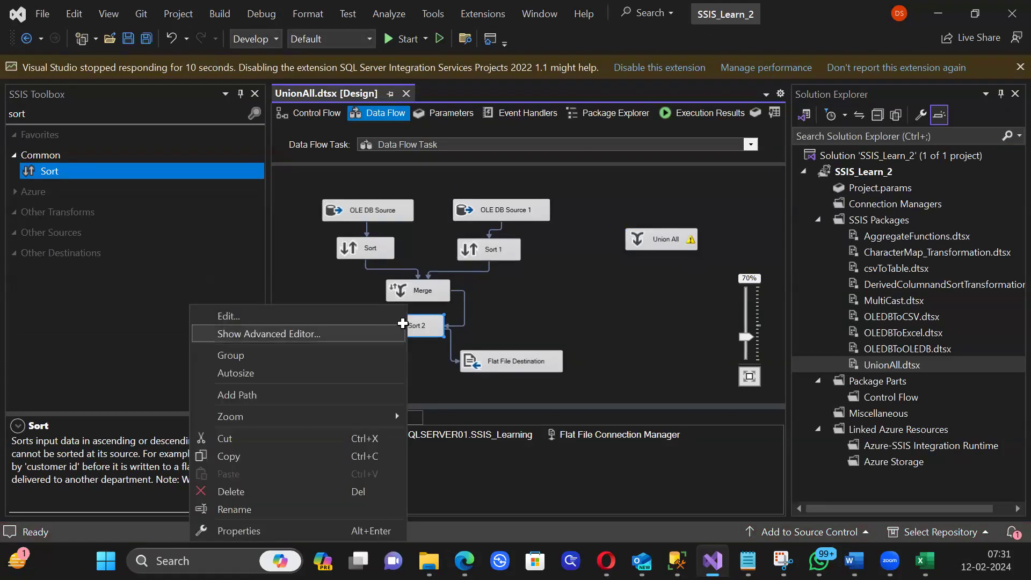
pyautogui.click(412, 323)
pyautogui.click(413, 323)
pyautogui.doubleClick(413, 323)
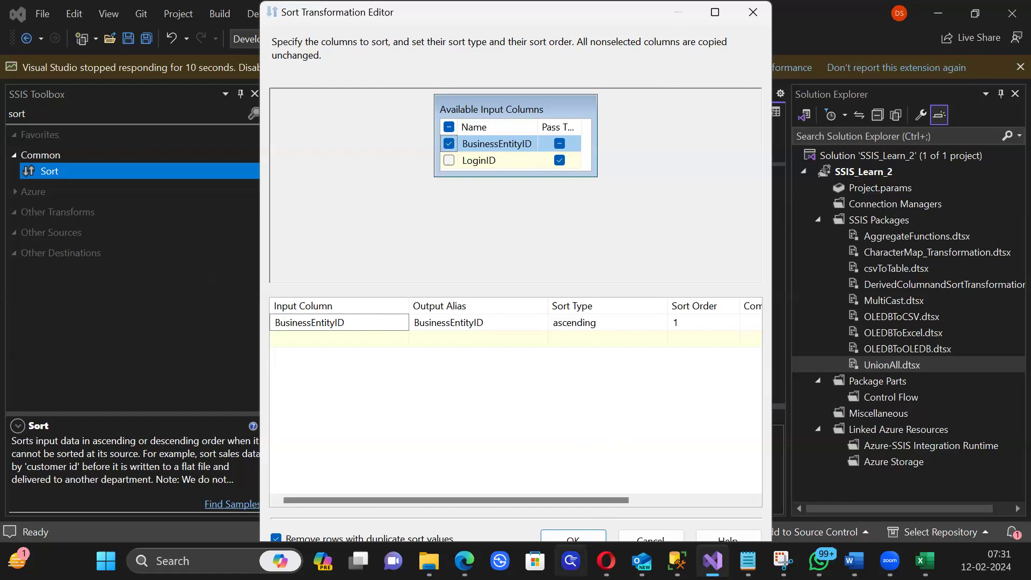
pyautogui.click(574, 540)
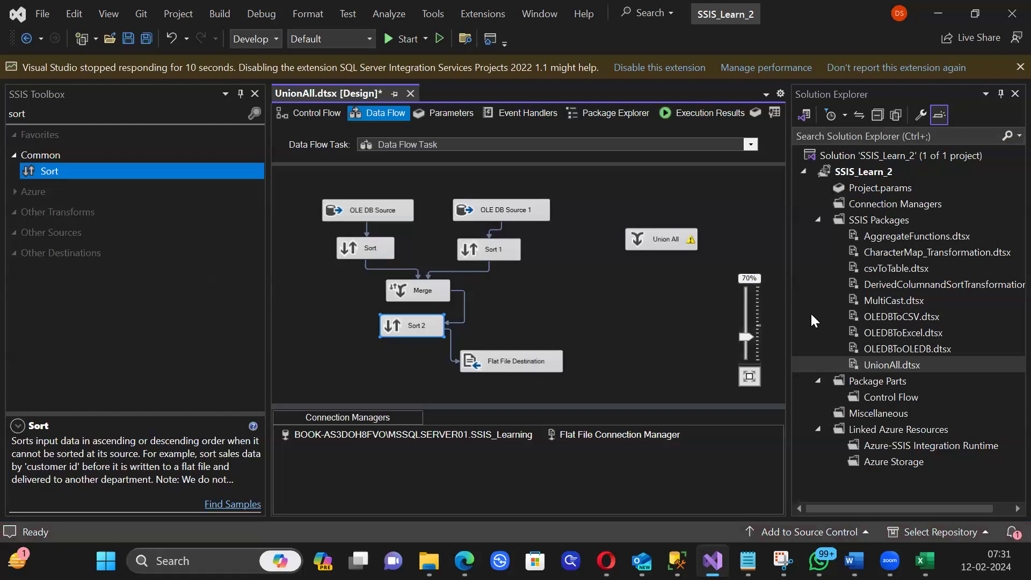
# Step: Rename the UnionAll.dtsx package as UnionAllandMerge.dtsx
pyautogui.click(947, 363)
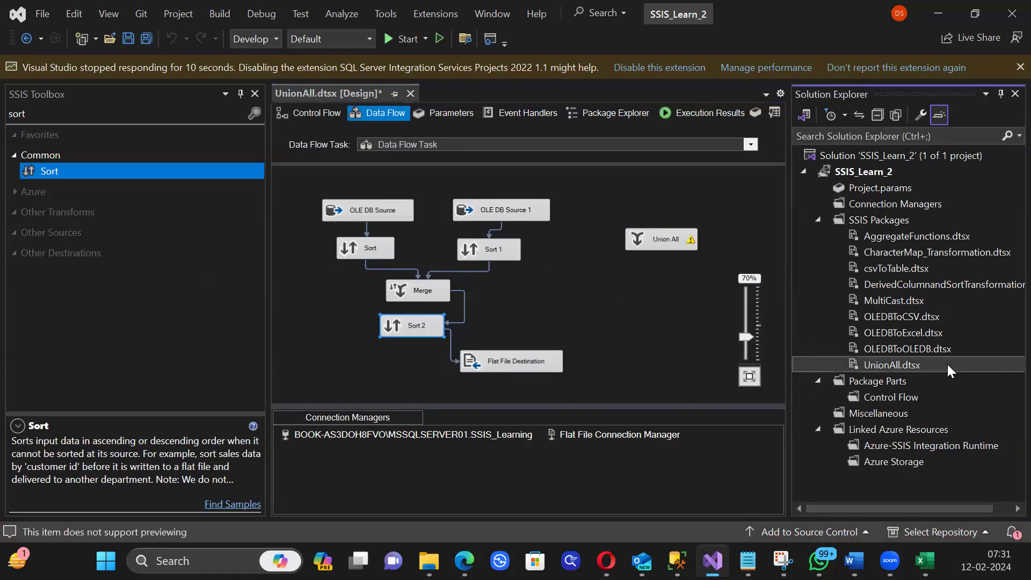
pyautogui.click(948, 365)
pyautogui.press('Right')
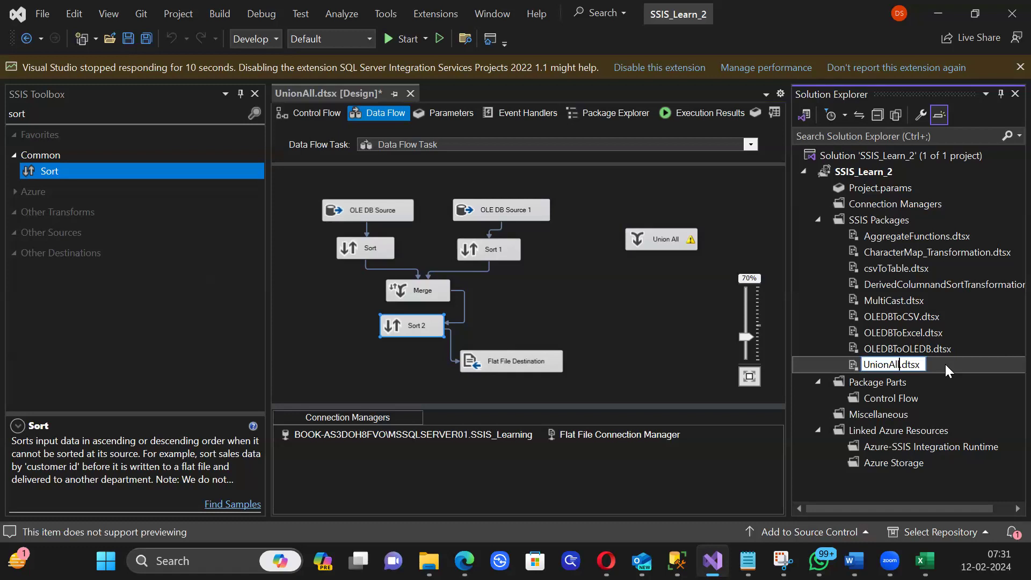
pyautogui.write('andMerge')
pyautogui.press('Return')
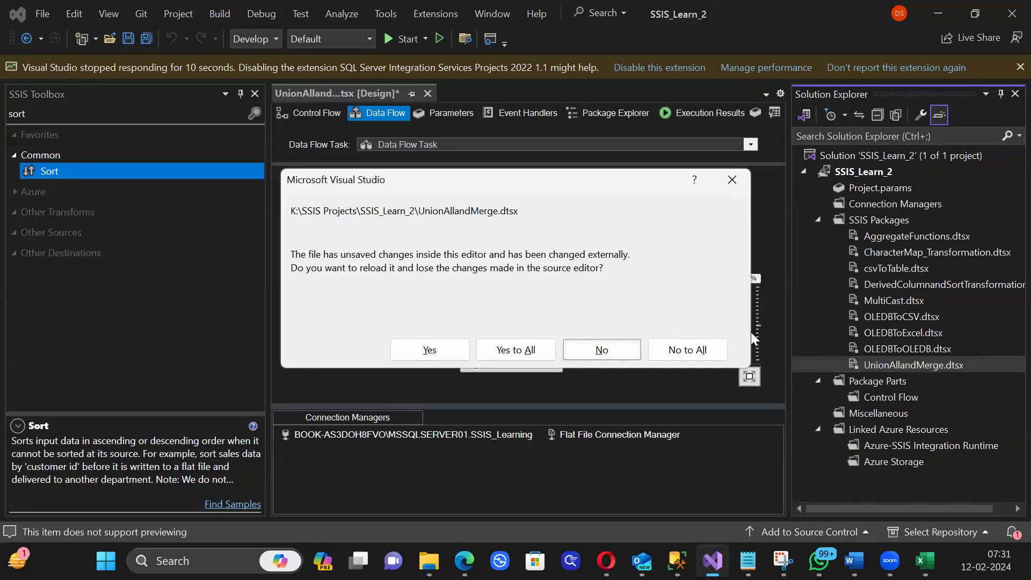
# Step: Reload all externally changed files, open the Data Flow Task of UnionAllandMerge.dtsx, and review its sort and merge flow
pyautogui.click(530, 348)
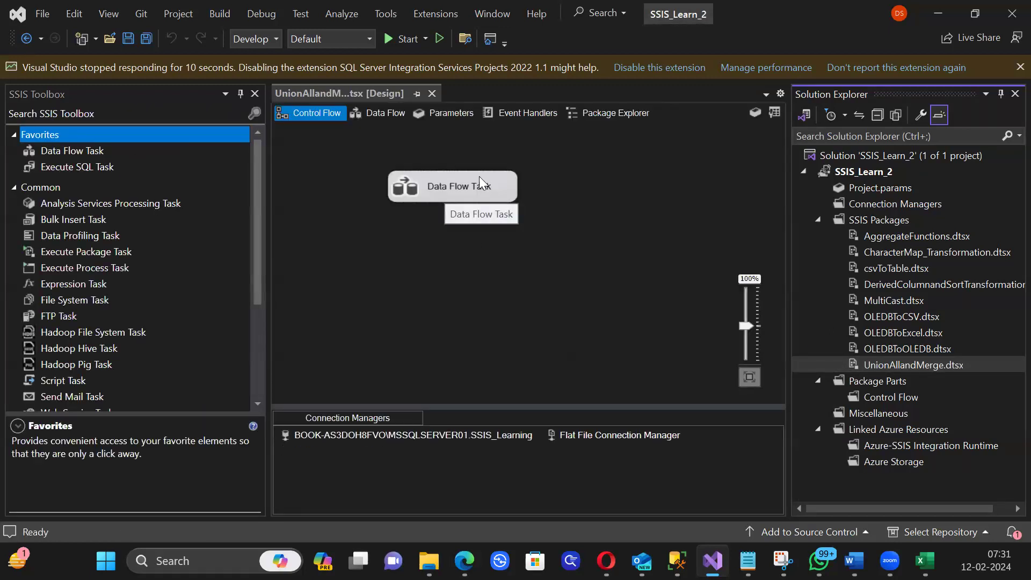
pyautogui.doubleClick(479, 177)
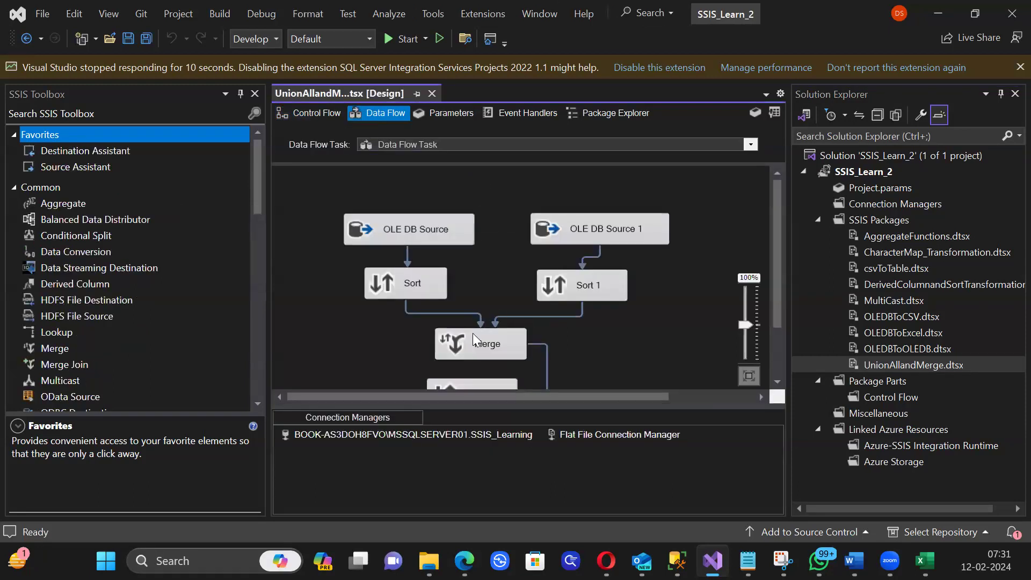
pyautogui.scroll(-1, 514, 343)
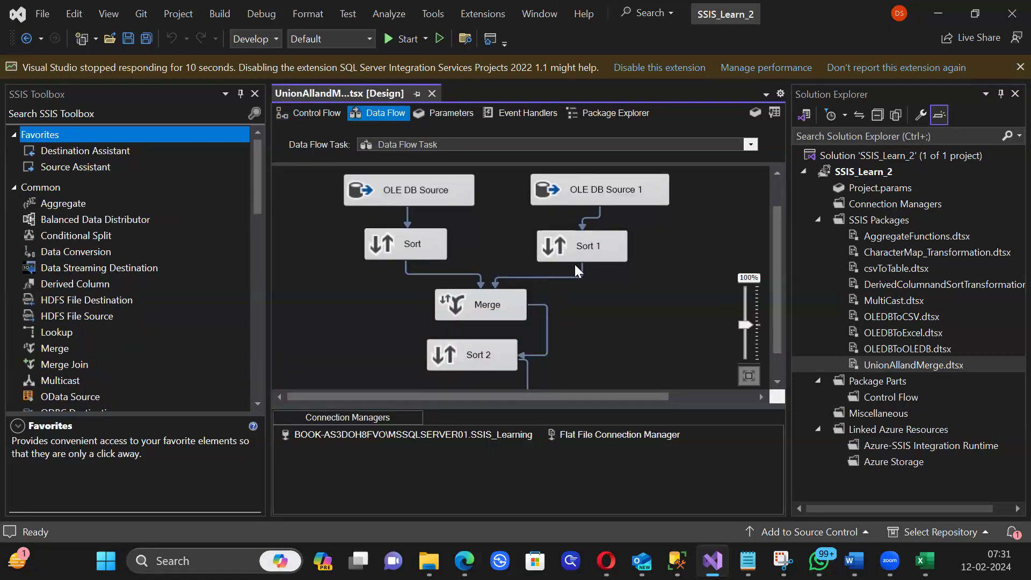
pyautogui.scroll(-1, 575, 265)
pyautogui.scroll(2, 575, 264)
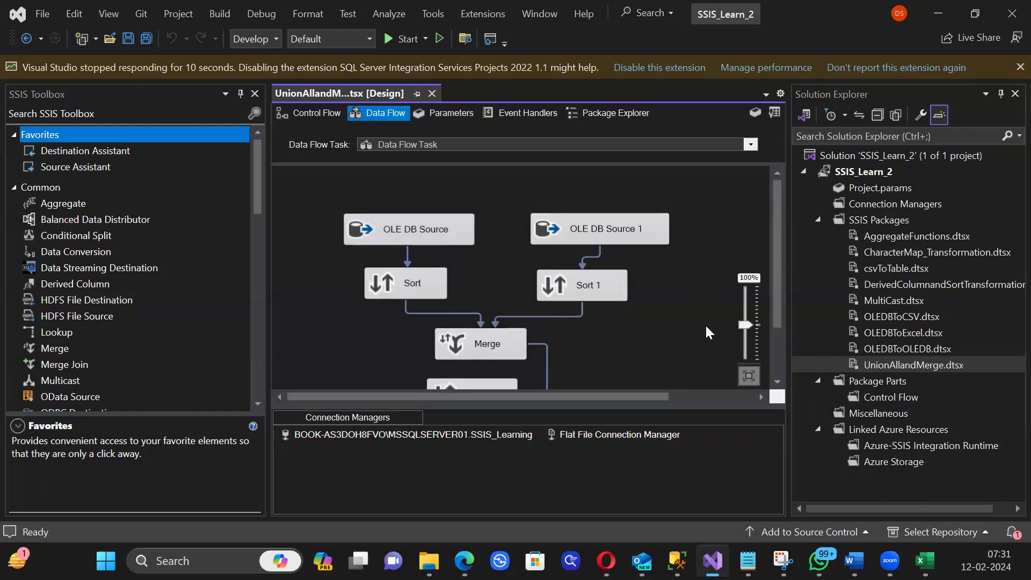
pyautogui.moveTo(634, 400); pyautogui.dragTo(594, 222)
# Step: Search the SSIS Toolbox for "merge" and view the description of the Merge Join transformation
pyautogui.click(108, 114)
pyautogui.write('merge')
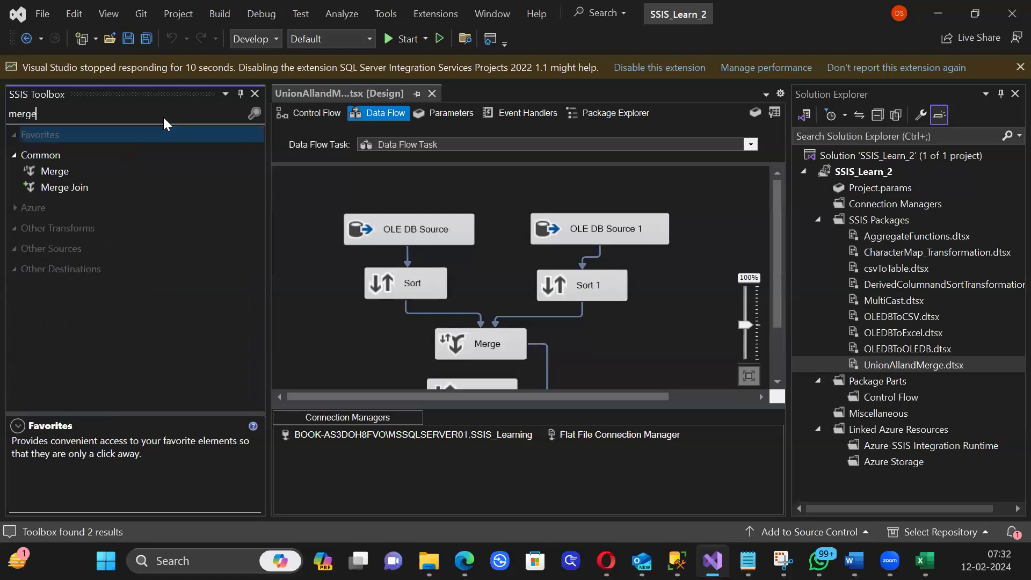
pyautogui.click(64, 187)
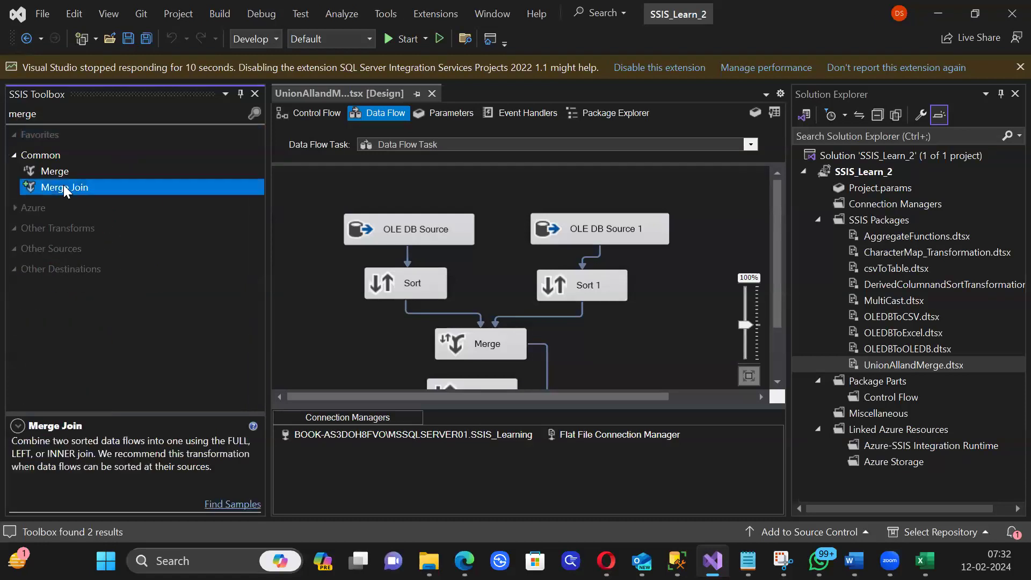
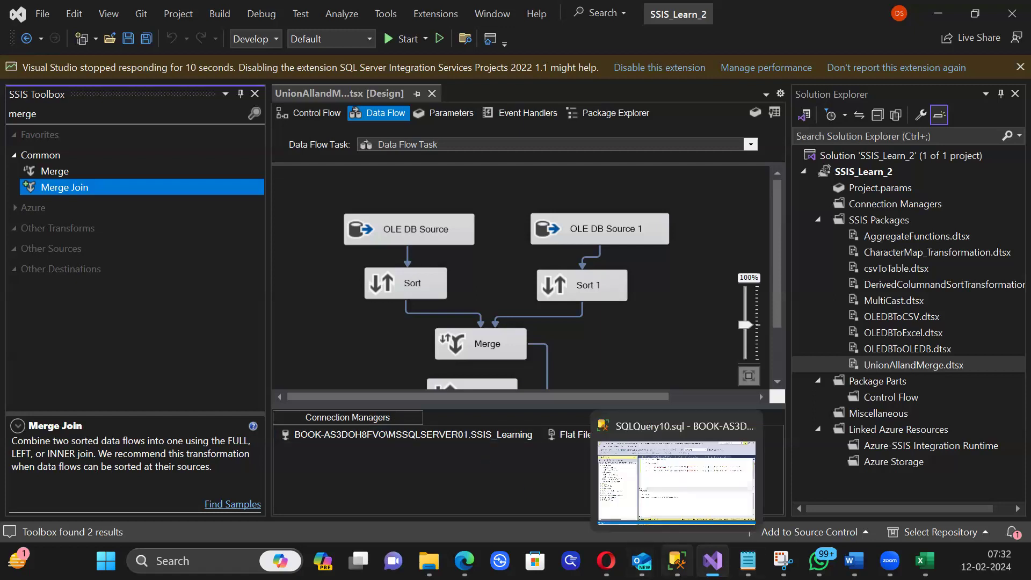
# Step: Switch to SQL Server Management Studio, add the statement "use AdventureWorks2019" below the existing queries, and execute only that statement
pyautogui.click(676, 561)
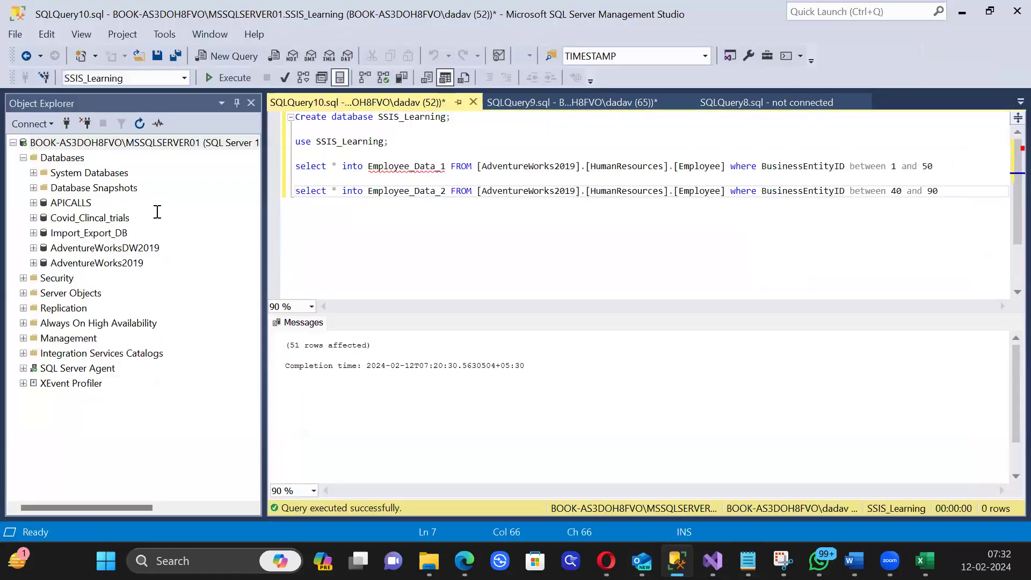
pyautogui.click(981, 203)
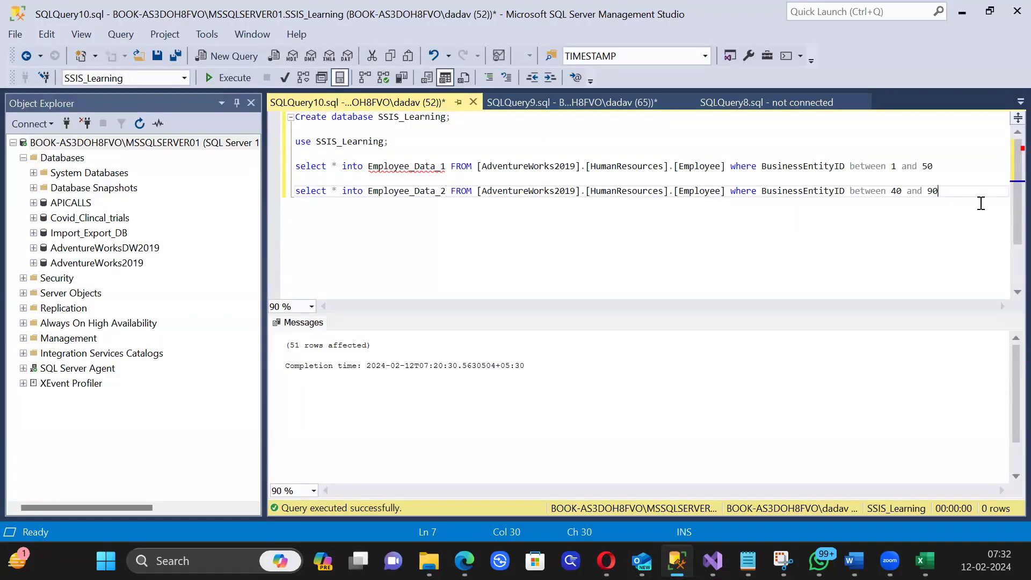
pyautogui.press('Return')
pyautogui.press('Return')
pyautogui.write('use')
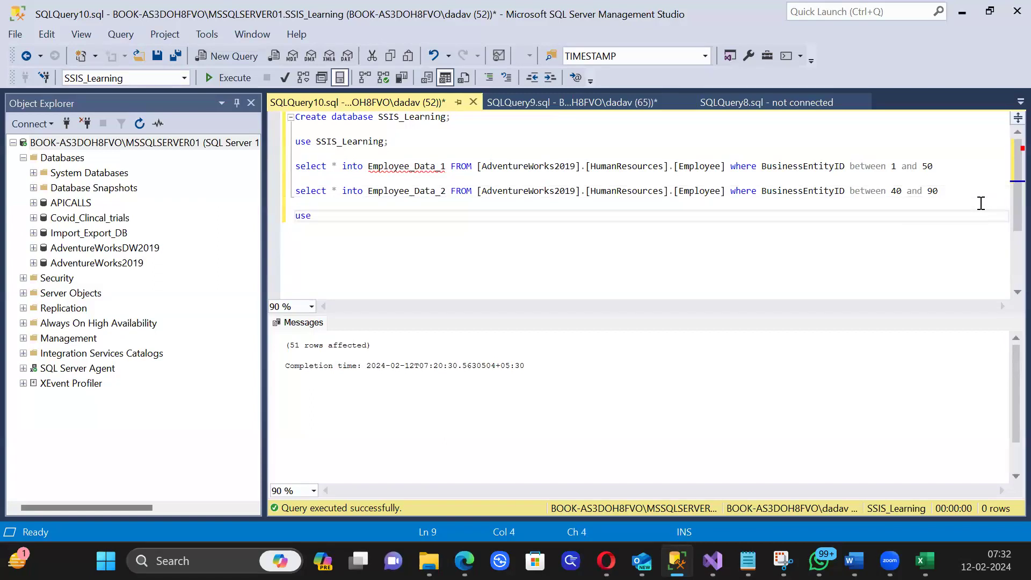
pyautogui.write(' adven')
pyautogui.press('Tab')
pyautogui.press('Home')
pyautogui.hotkey('shift', 'End')
pyautogui.press('F5')
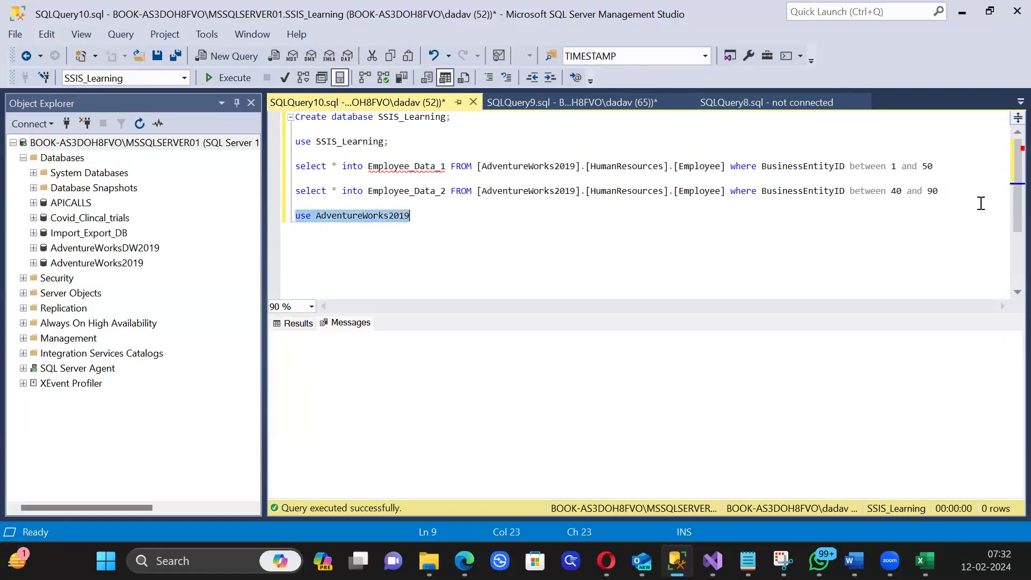
# Step: Start a select statement below the use statement and browse the AdventureWorks2019 tables for the Person schema
pyautogui.press('End')
pyautogui.press('Return')
pyautogui.press('Return')
pyautogui.press('Return')
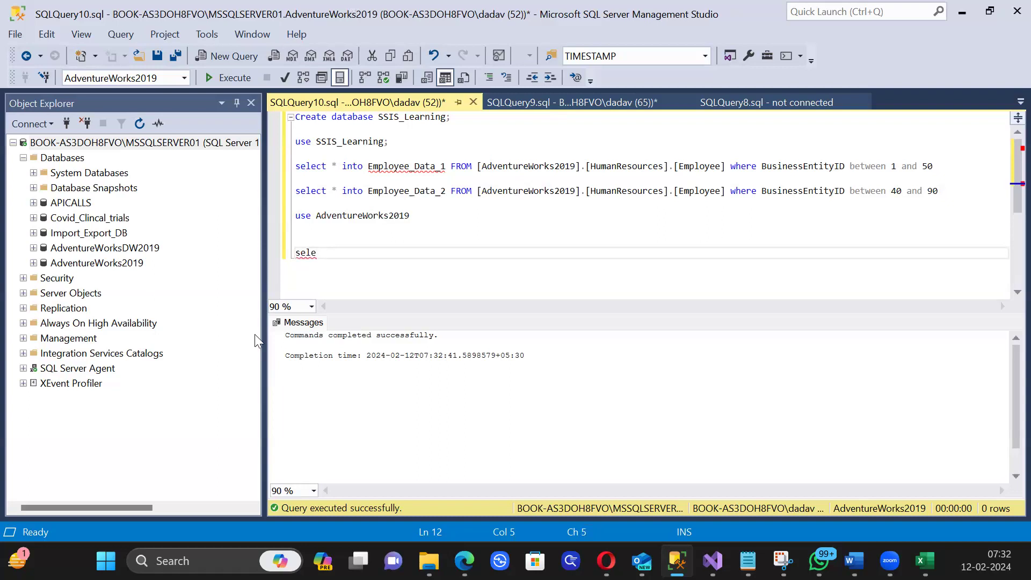
pyautogui.click(33, 263)
pyautogui.scroll(-2, 86, 266)
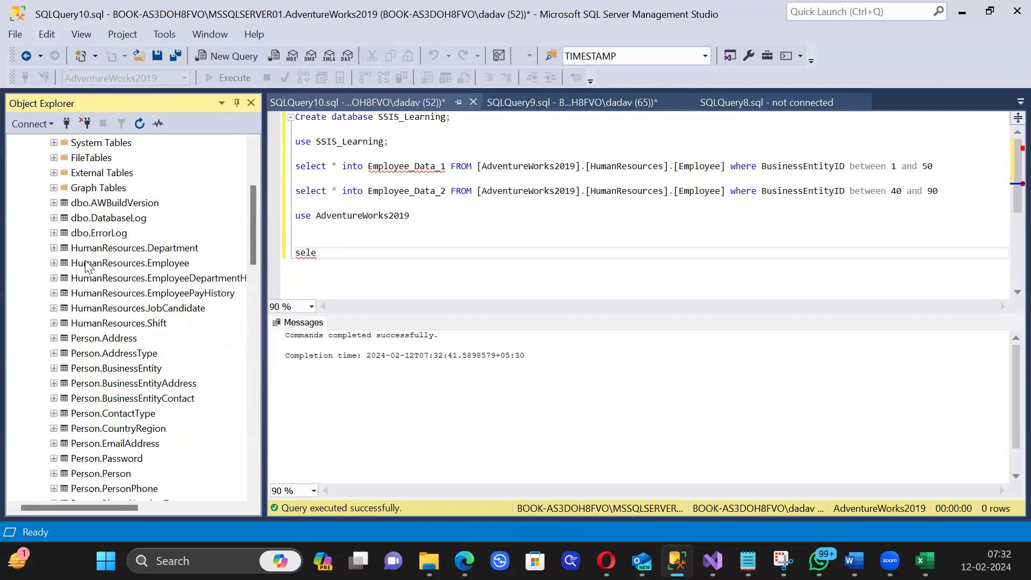
pyautogui.scroll(-3, 168, 269)
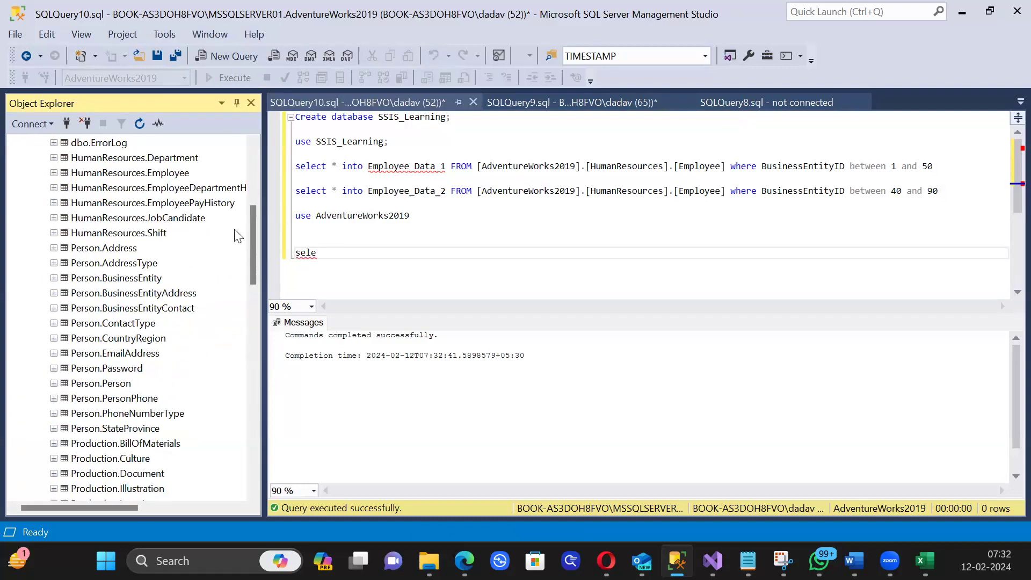
pyautogui.scroll(-16, 238, 236)
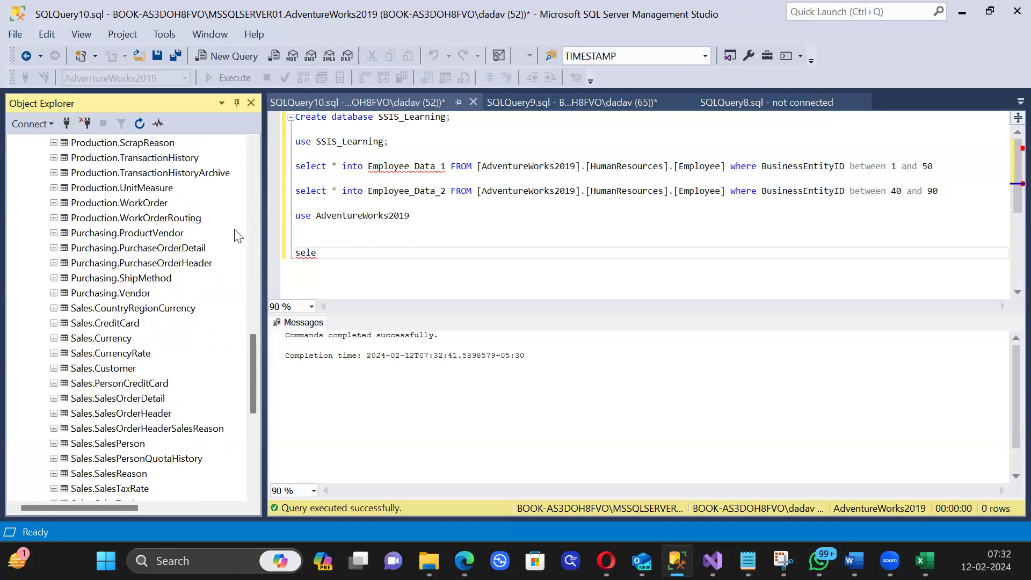
pyautogui.scroll(12, 238, 237)
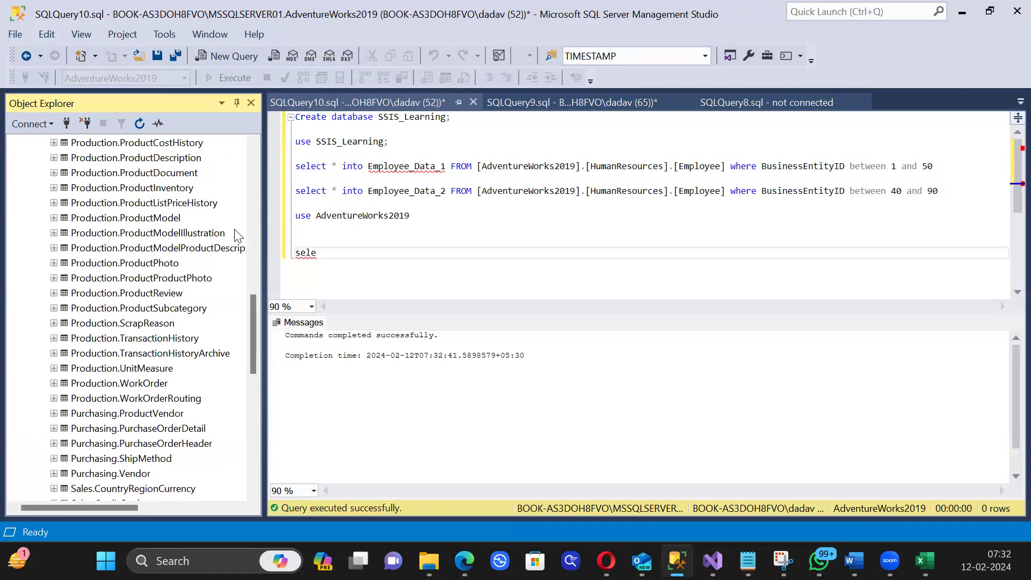
pyautogui.scroll(3, 210, 271)
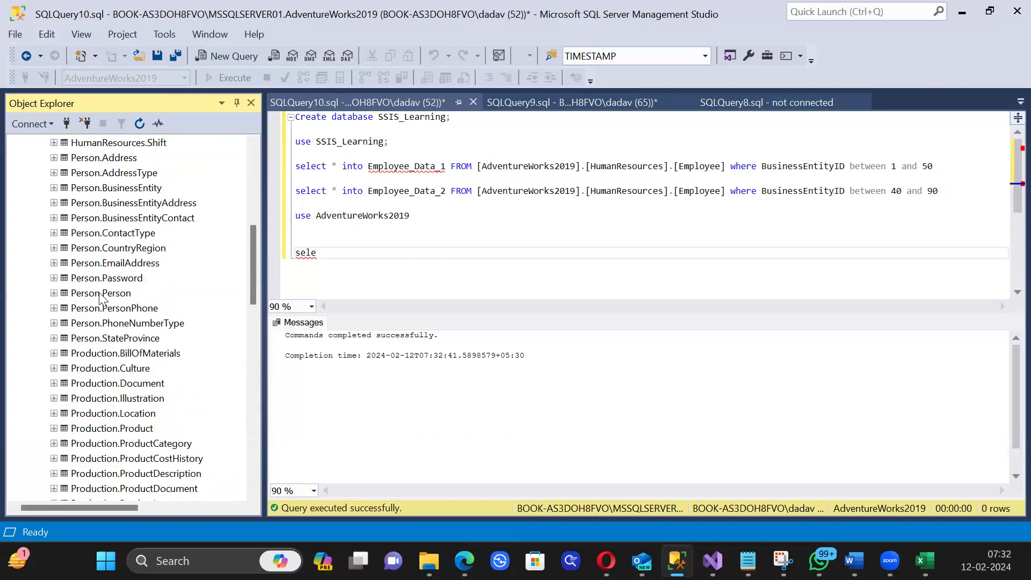
pyautogui.scroll(2, 138, 203)
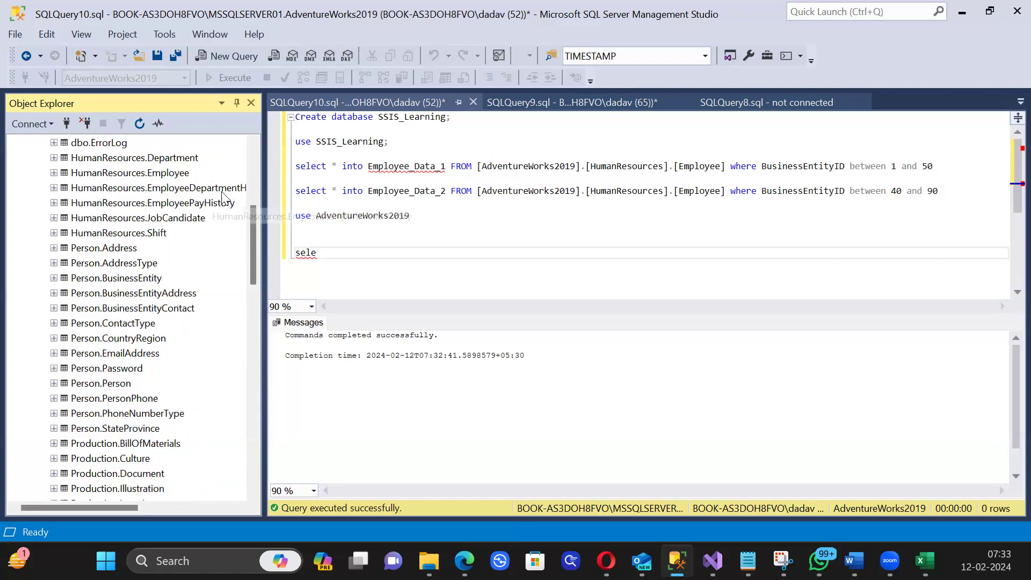
# Step: Complete the query as select * from [Person].[Address], execute it, and look across its result columns
pyautogui.moveTo(115, 247); pyautogui.dragTo(358, 267)
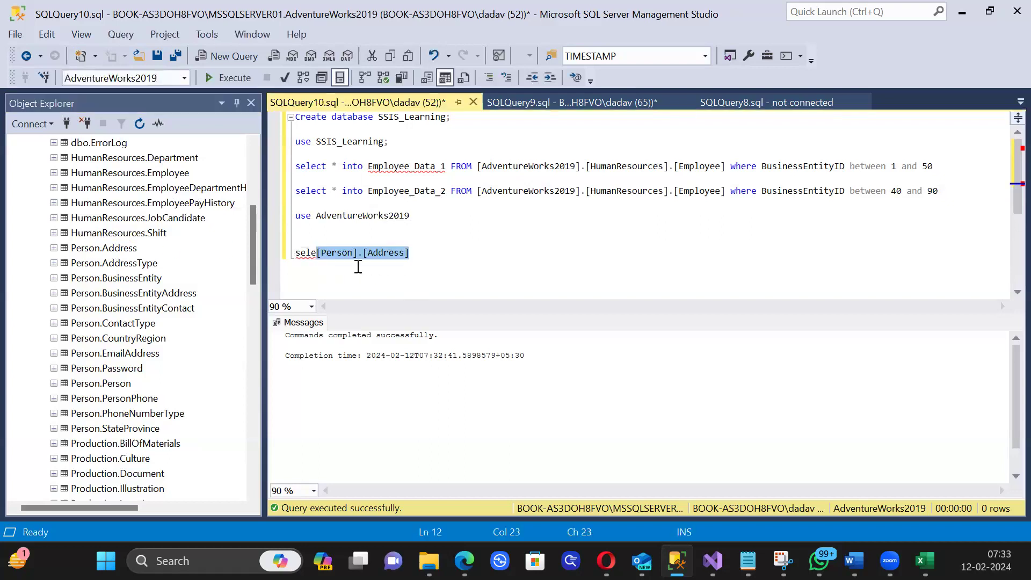
pyautogui.click(313, 257)
pyautogui.doubleClick(306, 253)
pyautogui.press('BackSpace')
pyautogui.write('select * from')
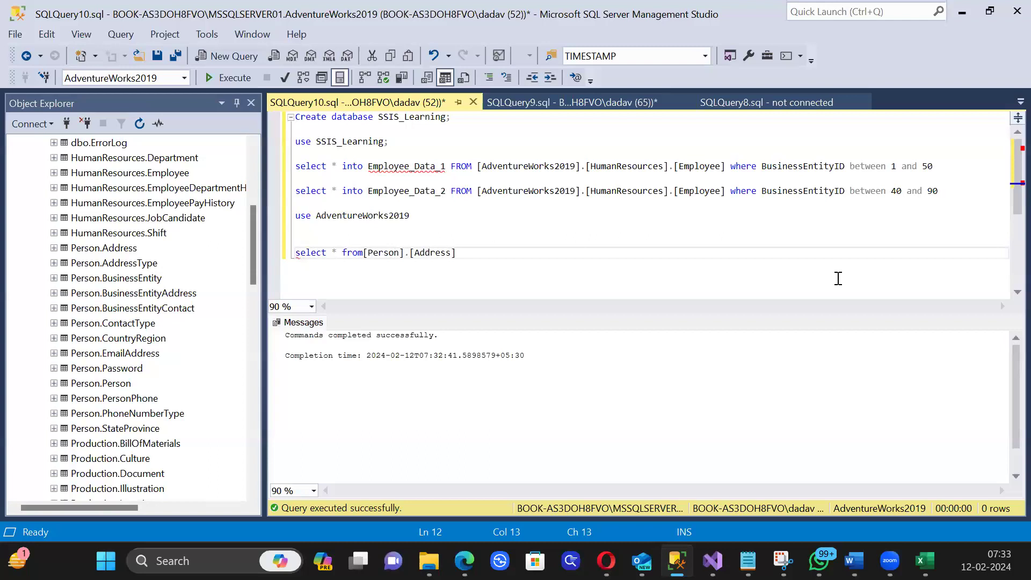
pyautogui.press('End')
pyautogui.hotkey('shift', 'Home')
pyautogui.press('F5')
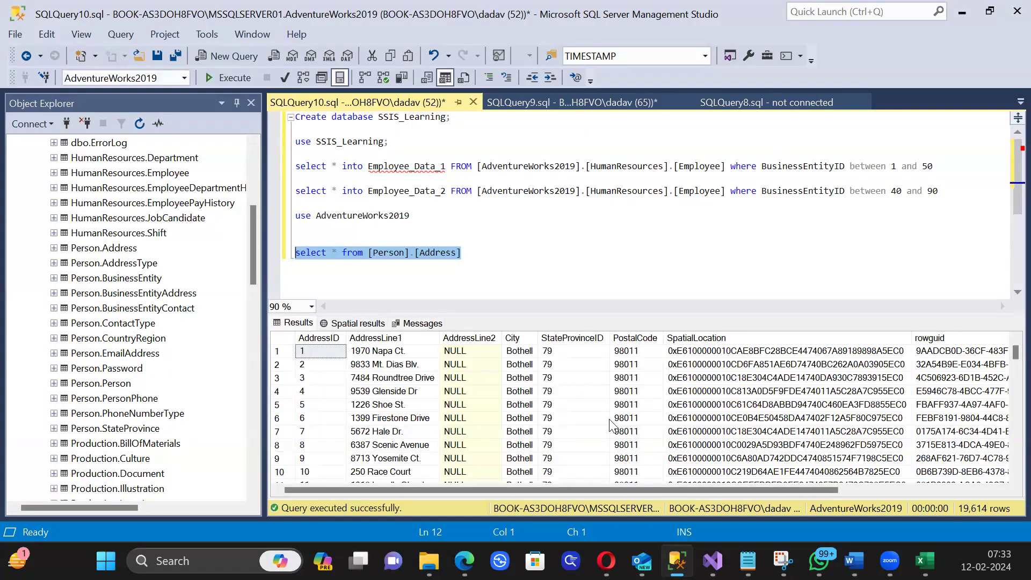
pyautogui.moveTo(719, 488); pyautogui.dragTo(852, 489)
pyautogui.moveTo(610, 506); pyautogui.dragTo(478, 505)
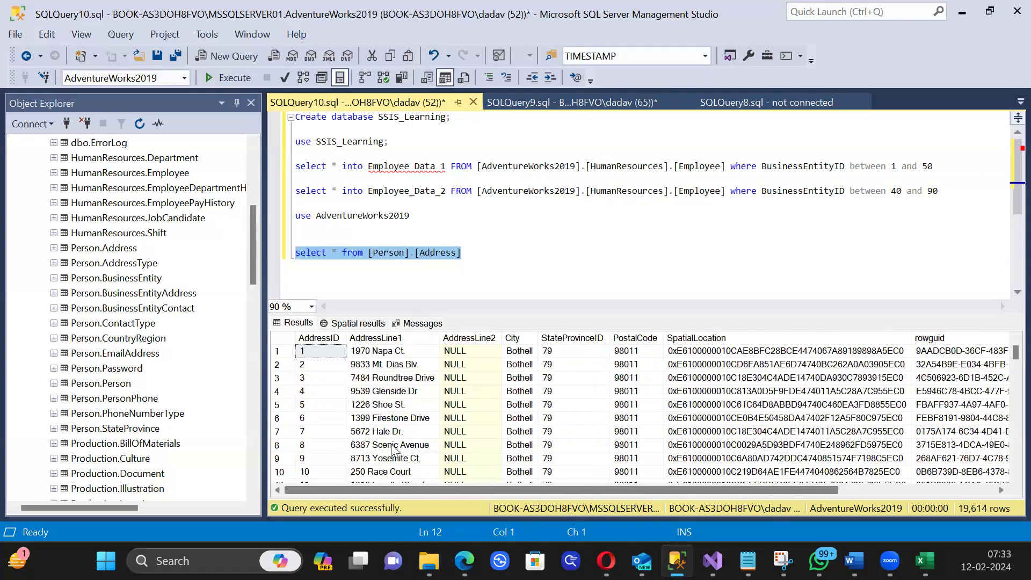
# Step: Add the query select * from person.Person below the Address query, execute it, and look over the result columns
pyautogui.click(516, 270)
pyautogui.press('Return')
pyautogui.press('Return')
pyautogui.write('select * frm')
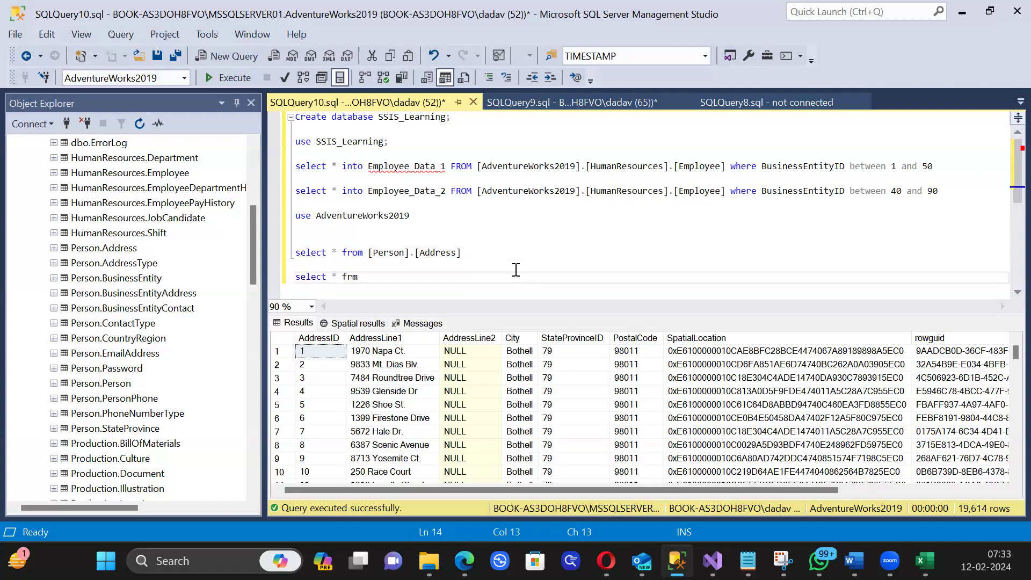
pyautogui.press('BackSpace')
pyautogui.write('om person.person')
pyautogui.press('Tab')
pyautogui.hotkey('shift', 'Home')
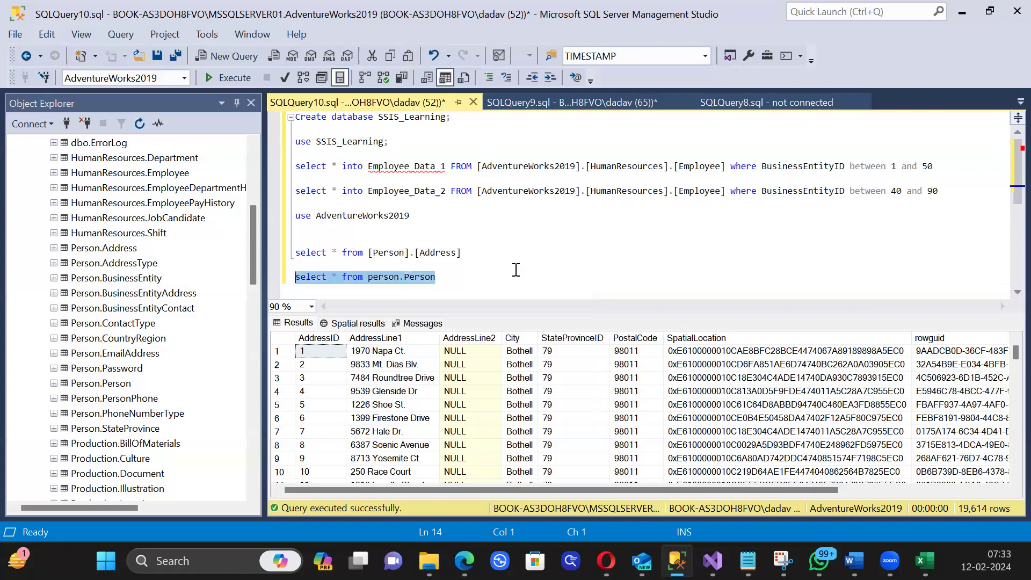
pyautogui.press('F5')
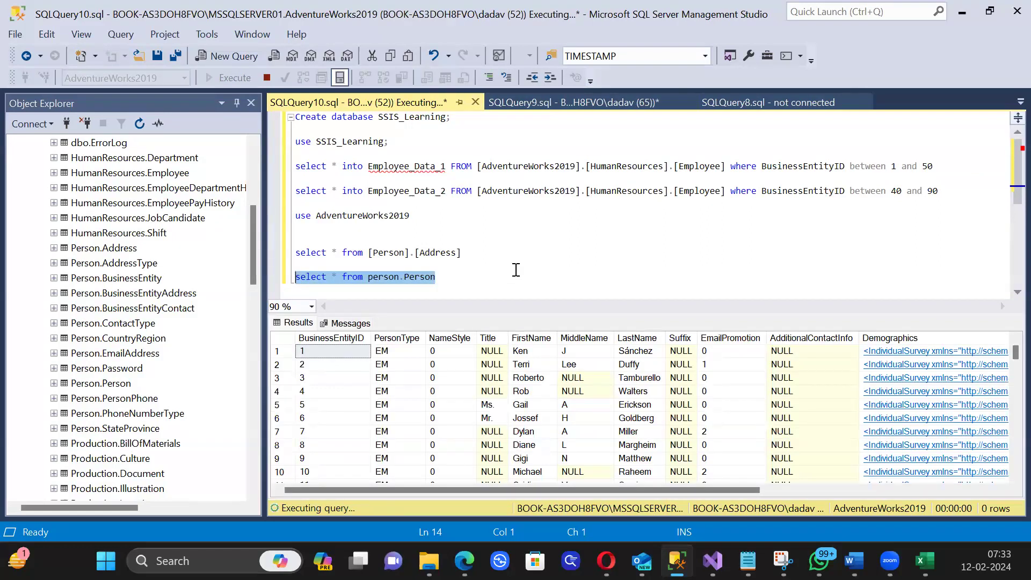
pyautogui.moveTo(409, 491); pyautogui.dragTo(316, 494)
pyautogui.click(426, 277)
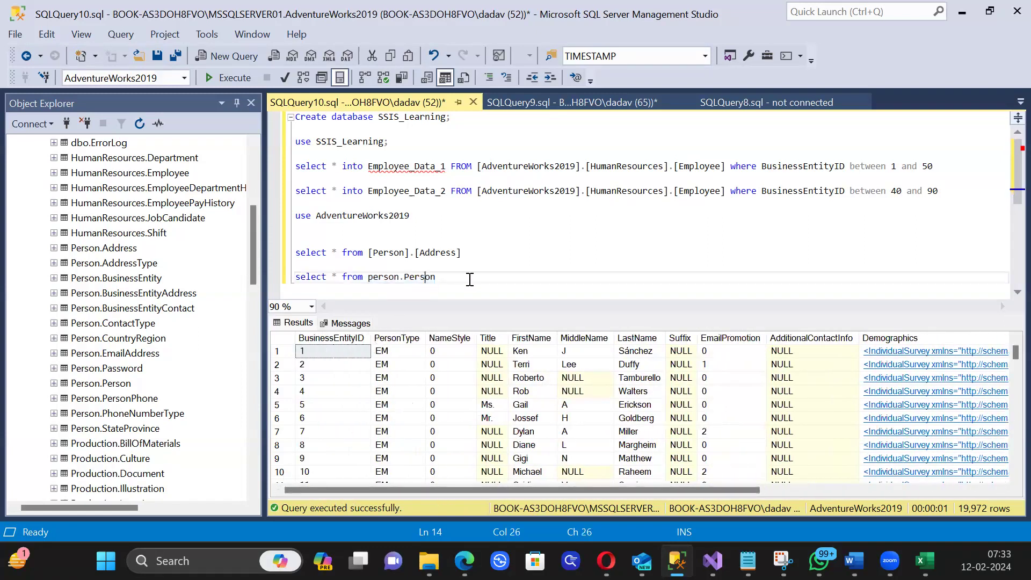
# Step: Add the query select * from [Person].[BusinessEntity] directly below the use statement and execute it
pyautogui.scroll(1, 120, 283)
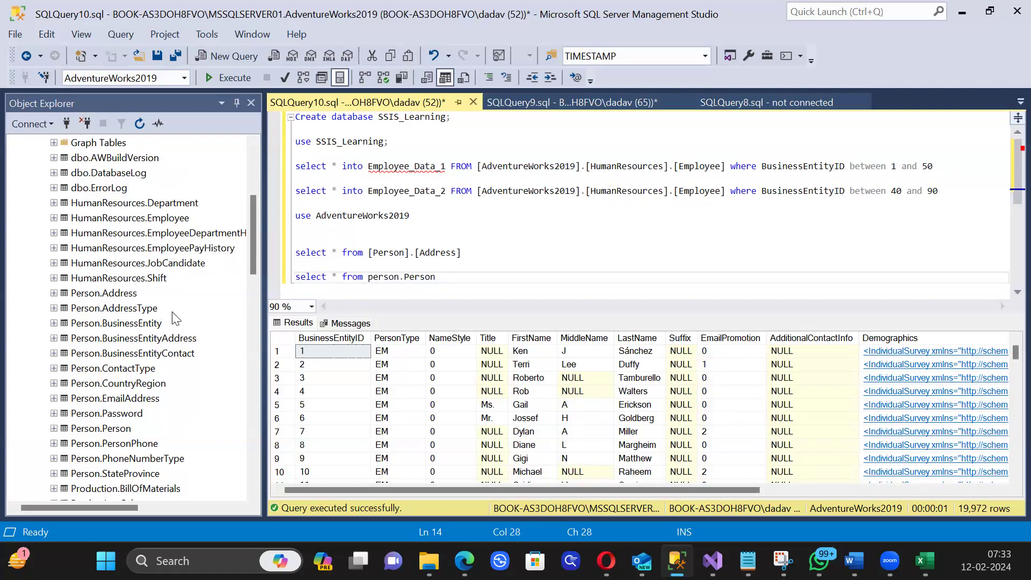
pyautogui.moveTo(133, 328); pyautogui.dragTo(465, 235)
pyautogui.press('Home')
pyautogui.write('select * from')
pyautogui.press('End')
pyautogui.hotkey('shift', 'Home')
pyautogui.press('F5')
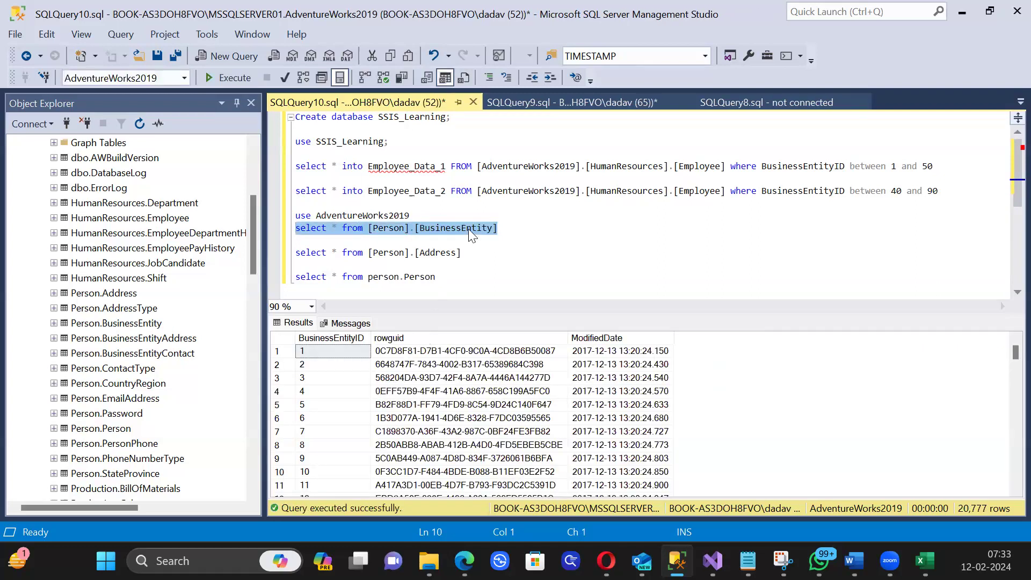
# Step: Execute the [Person].[Address] query again and check its columns for one shared with the other person tables
pyautogui.click(475, 257)
pyautogui.hotkey('shift', 'Home')
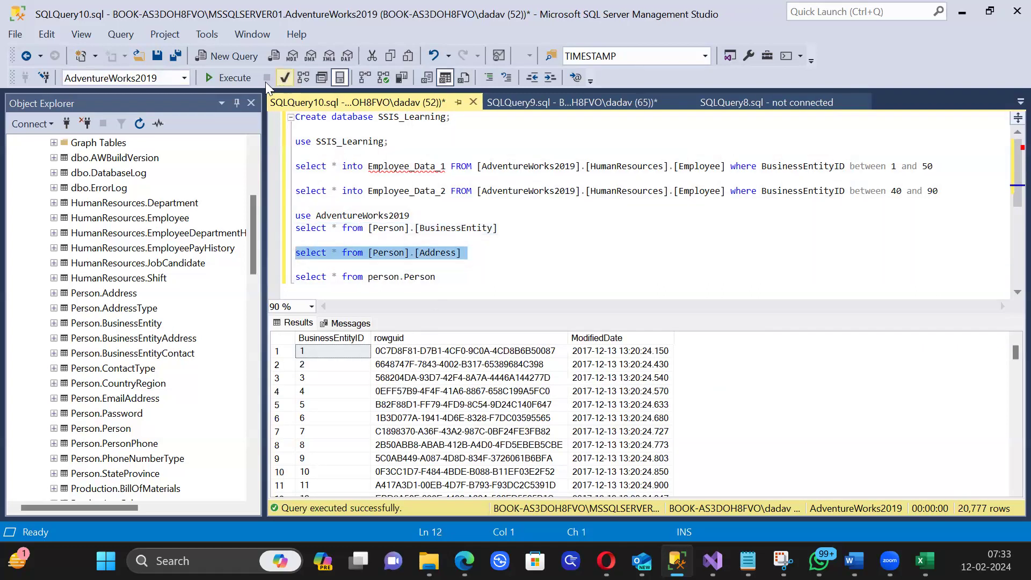
pyautogui.click(244, 82)
pyautogui.moveTo(479, 488); pyautogui.dragTo(433, 498)
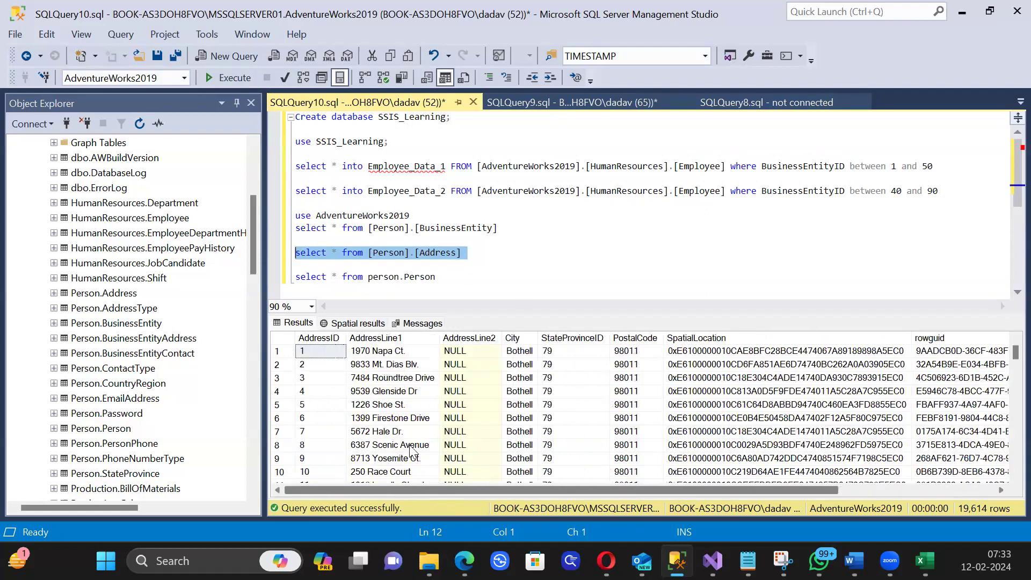
# Step: Add the query select * from [Person].[BusinessEntityAddress] between the Address and Person queries and execute it
pyautogui.click(400, 252)
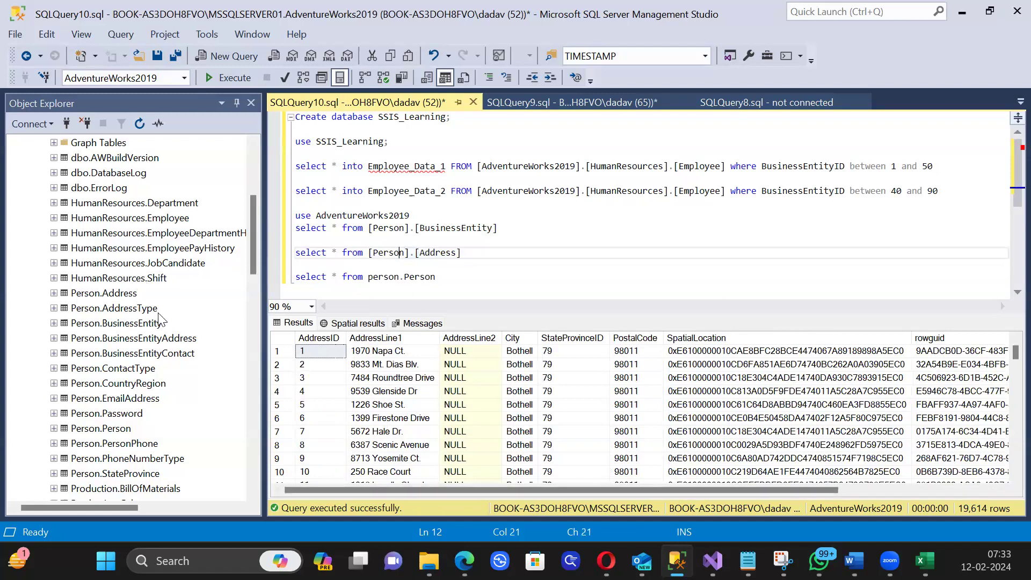
pyautogui.moveTo(173, 344); pyautogui.dragTo(442, 264)
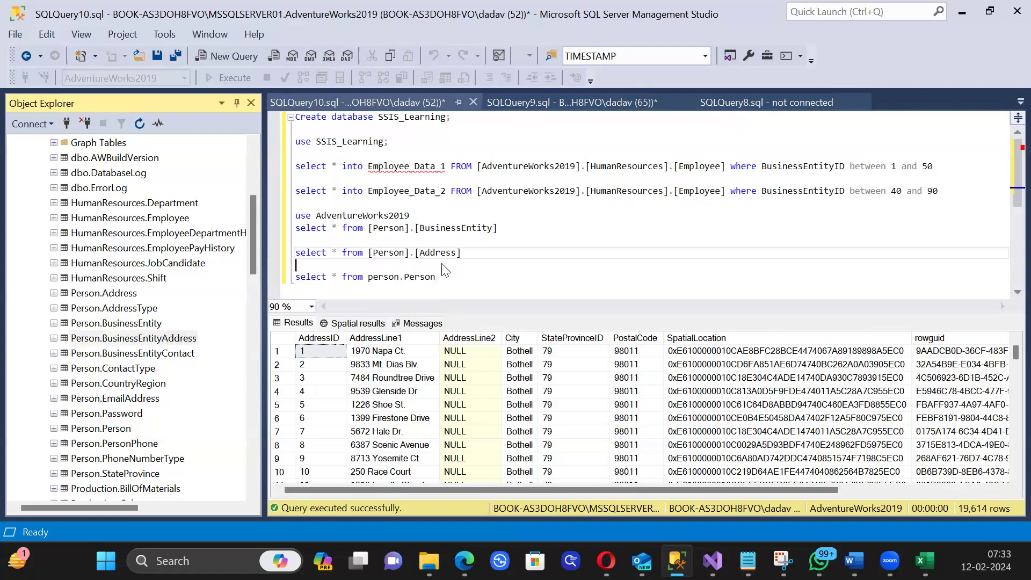
pyautogui.press('Left')
pyautogui.write('select * from')
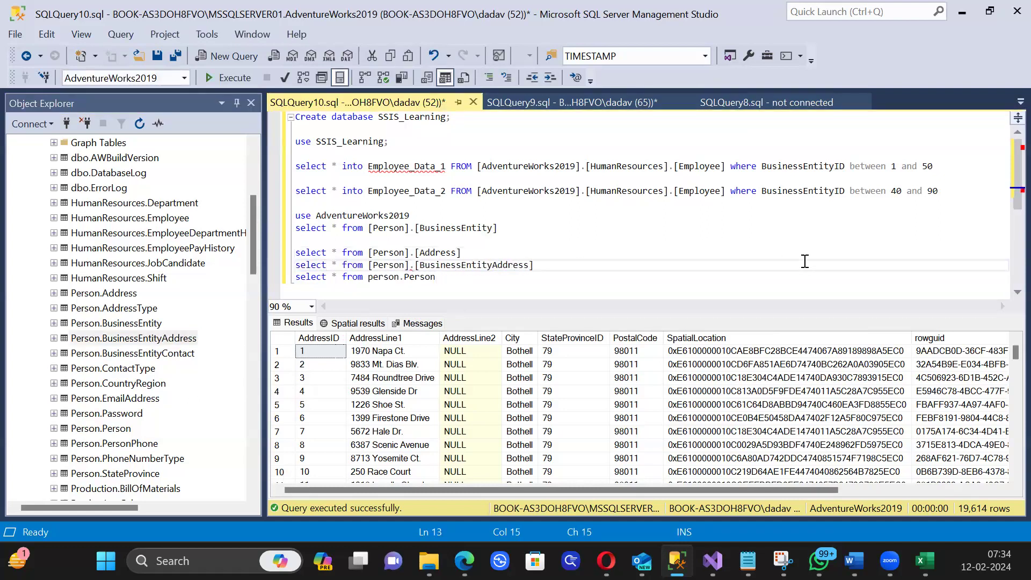
pyautogui.press('End')
pyautogui.hotkey('shift', 'Home')
pyautogui.press('F5')
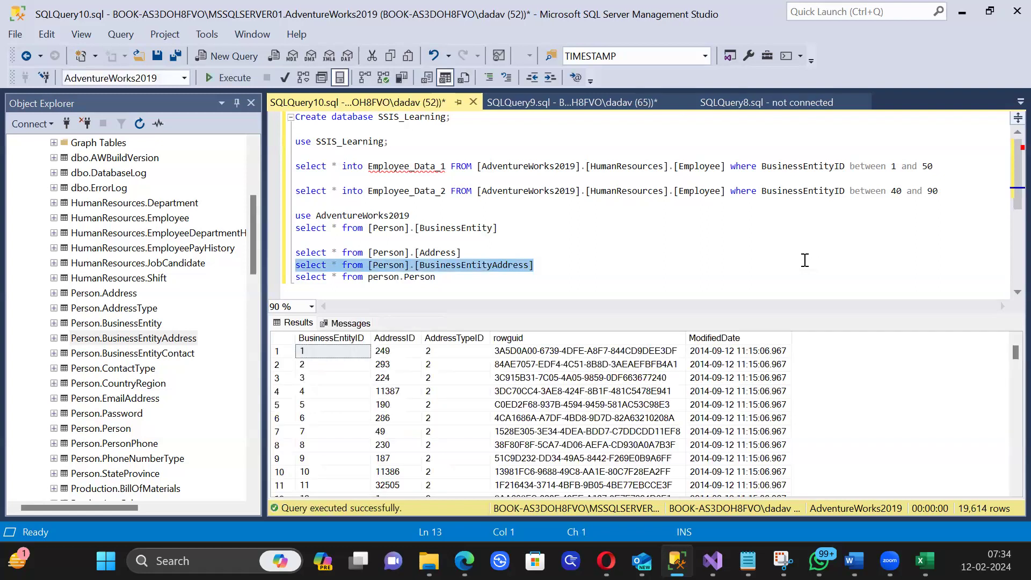
# Step: Examine the BusinessEntityID and AddressID values in the first rows of the BusinessEntityAddress results
pyautogui.click(325, 354)
pyautogui.press('Down')
pyautogui.press('Down')
pyautogui.press('Down')
pyautogui.press('Down')
pyautogui.press('Down')
pyautogui.click(372, 364)
pyautogui.click(393, 369)
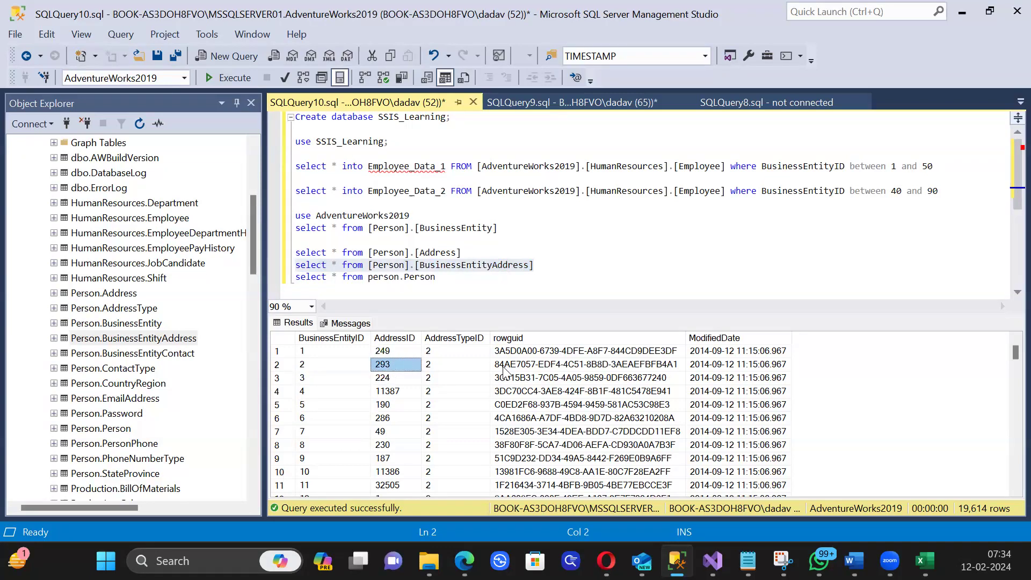
# Step: Display the table definition of [Person].[BusinessEntityAddress] from the table name in its query
pyautogui.click(467, 383)
pyautogui.click(553, 267)
pyautogui.moveTo(583, 256); pyautogui.dragTo(384, 267)
pyautogui.click(504, 267)
pyautogui.moveTo(550, 265); pyautogui.dragTo(373, 267)
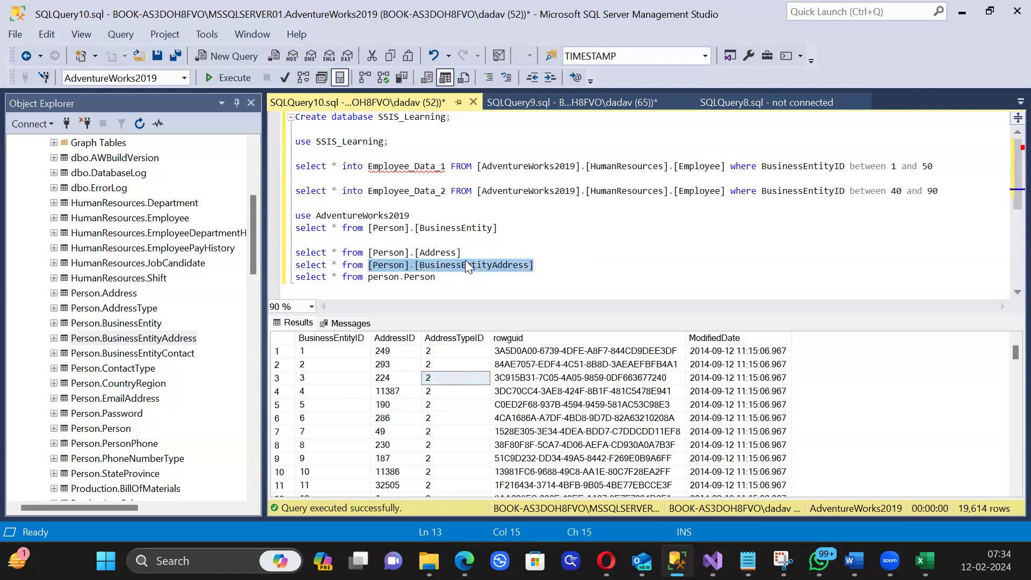
pyautogui.press('F5')
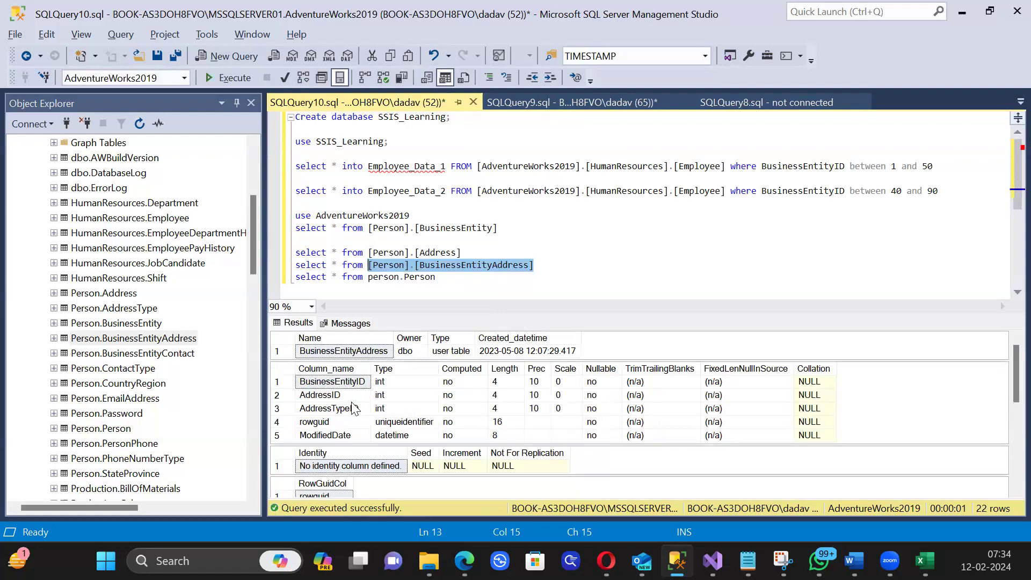
# Step: Examine the BusinessEntityAddress indexes and constraints, widening the constraint_name column to read the full key names
pyautogui.scroll(-2, 354, 424)
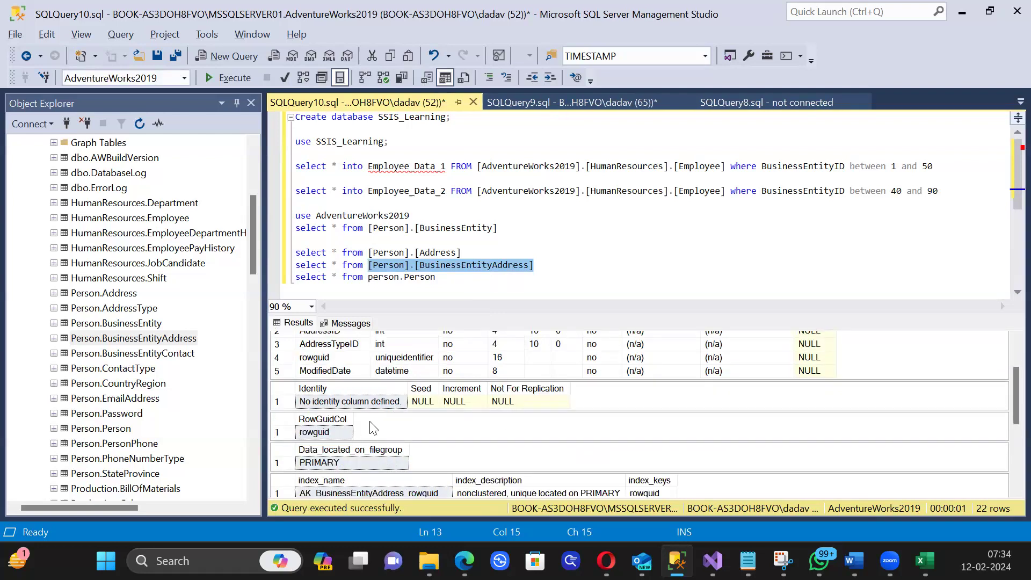
pyautogui.scroll(-2, 370, 424)
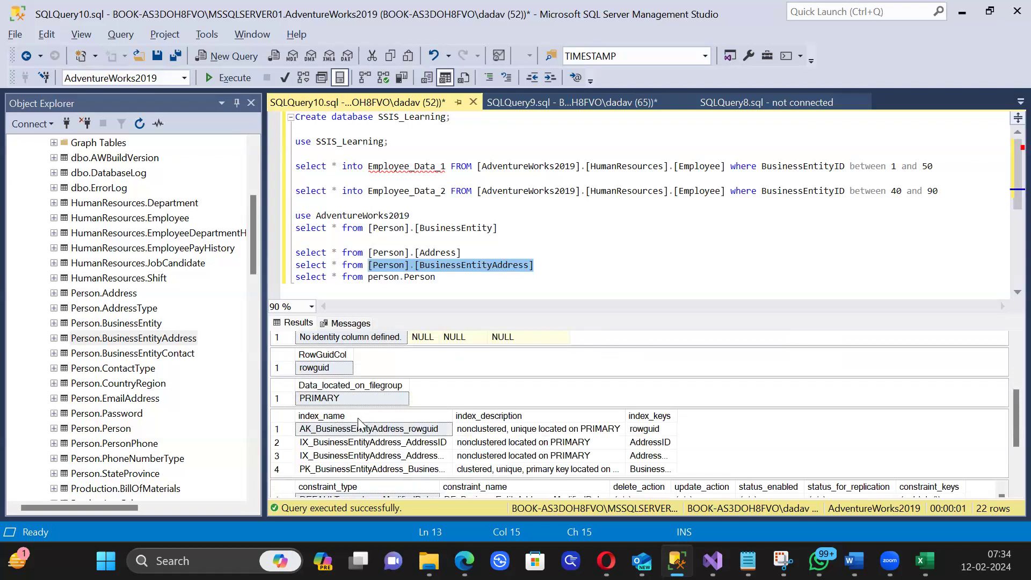
pyautogui.scroll(-2, 441, 446)
pyautogui.scroll(-2, 379, 444)
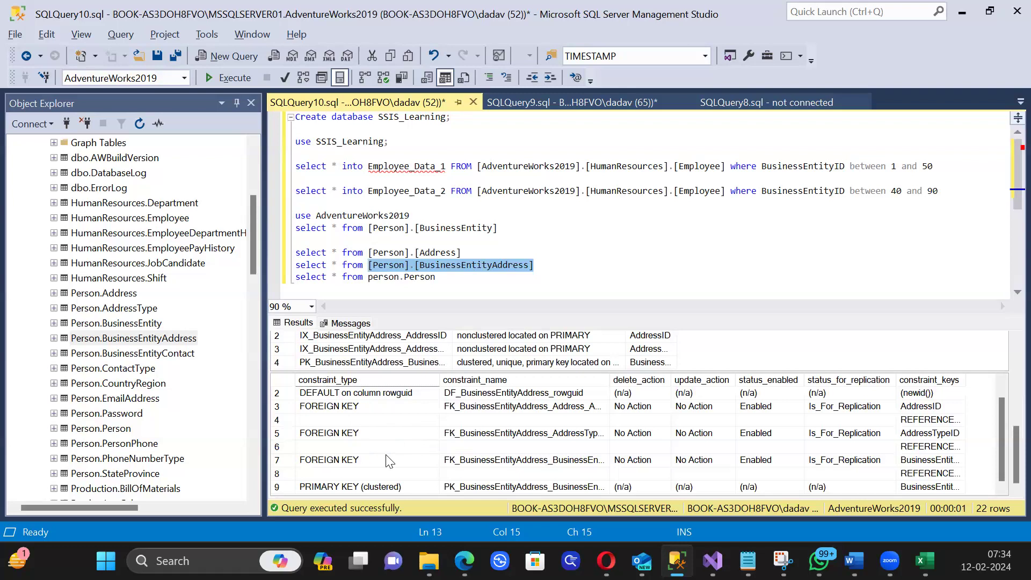
pyautogui.click(426, 488)
pyautogui.click(514, 487)
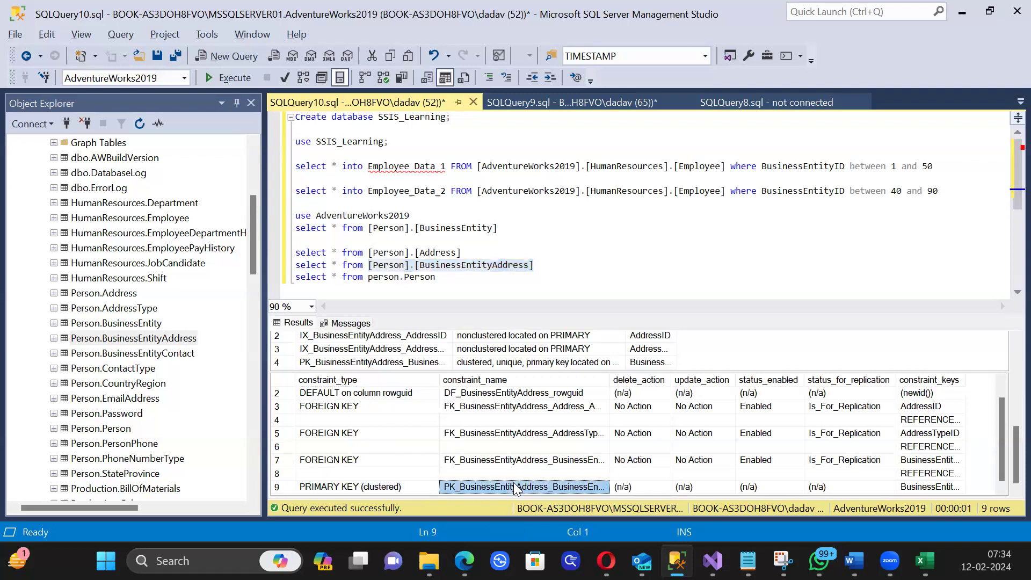
pyautogui.doubleClick(611, 379)
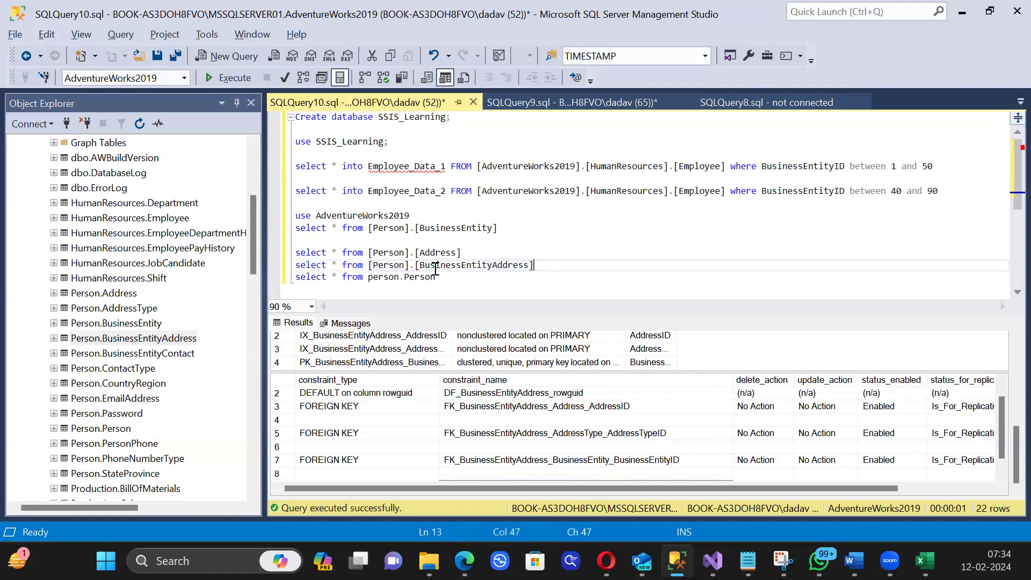
# Step: Execute the select * from [Person].[BusinessEntityAddress] query again and add three blank lines below the Person query
pyautogui.moveTo(567, 266); pyautogui.dragTo(286, 267)
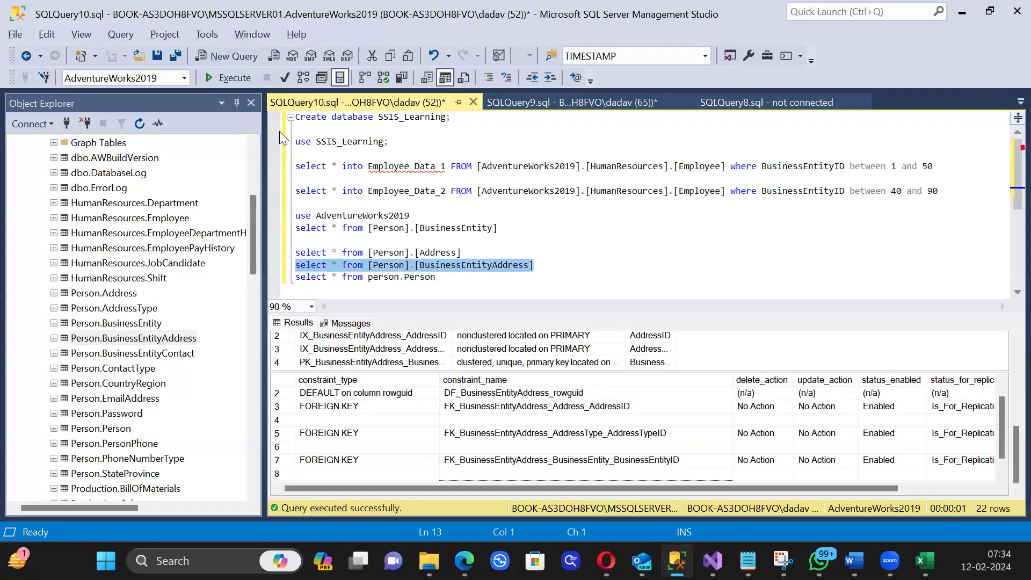
pyautogui.click(228, 78)
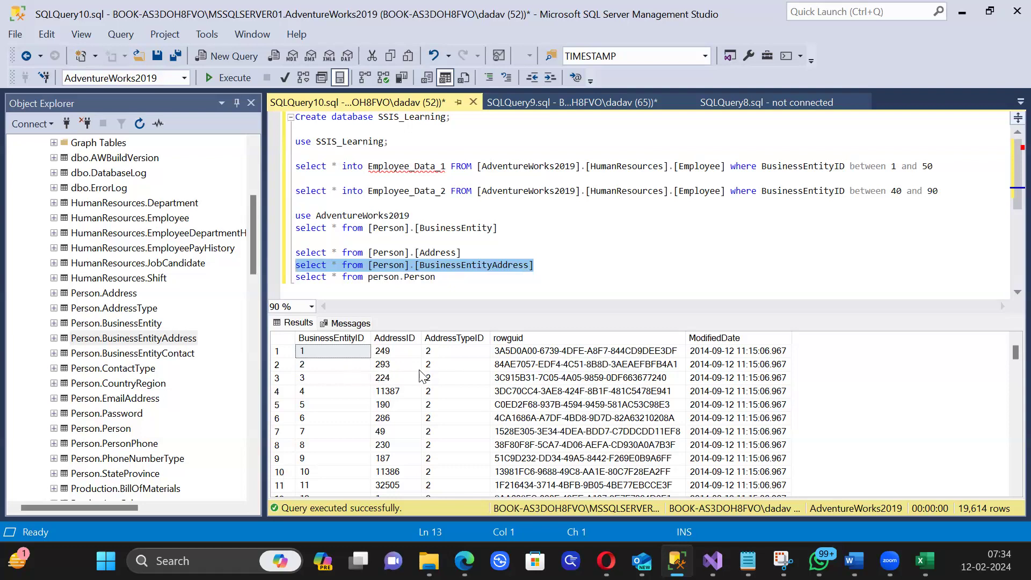
pyautogui.click(580, 242)
pyautogui.click(495, 279)
pyautogui.press('Return')
pyautogui.press('Return')
pyautogui.press('Return')
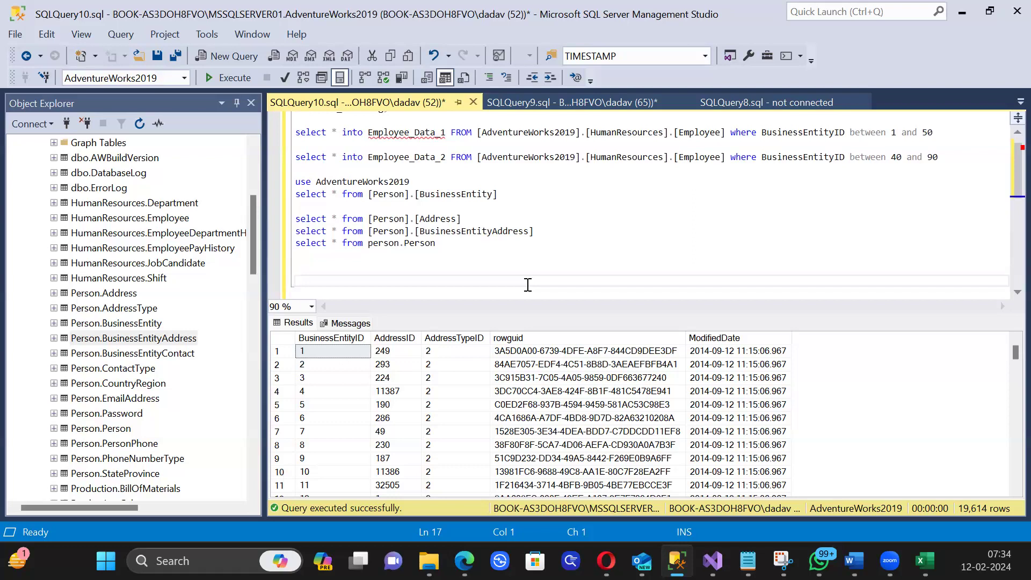
# Step: Execute the select * from person.Person query and return to the end of its line
pyautogui.moveTo(460, 243); pyautogui.dragTo(293, 246)
pyautogui.click(236, 81)
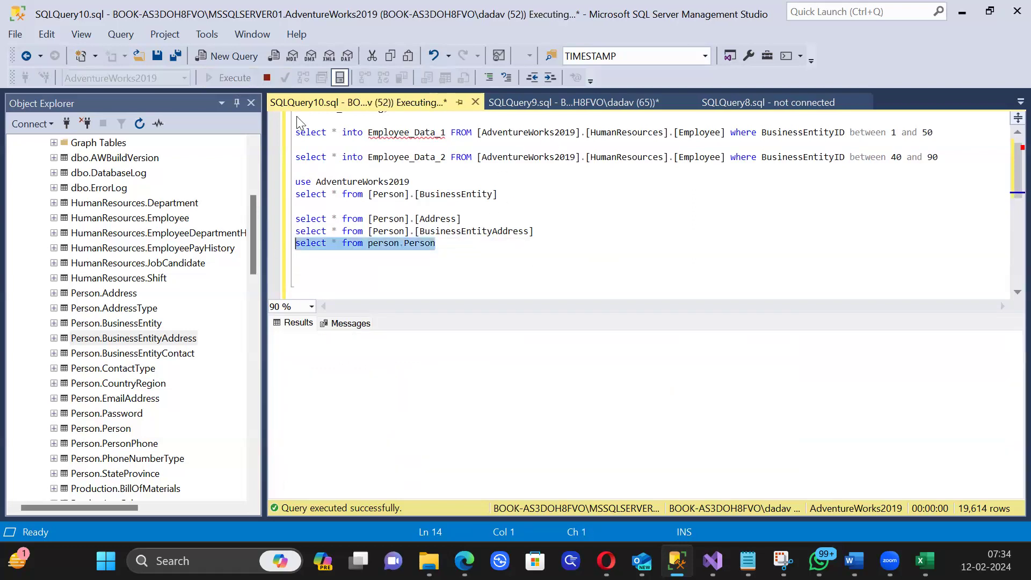
pyautogui.click(451, 246)
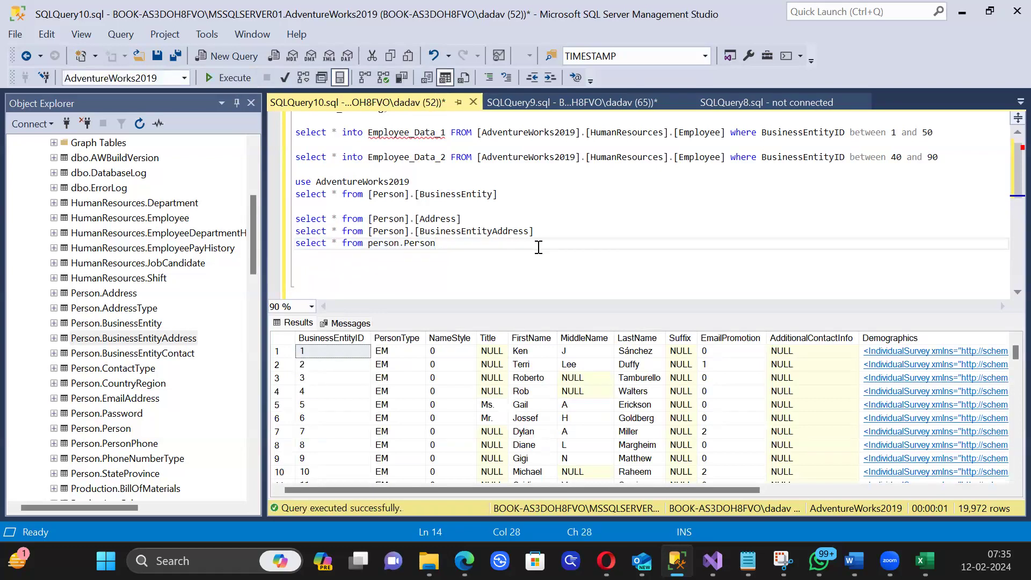
# Step: Extend the person.Person query with P INNER JON [Person].[BusinessEntityAddress] BE, copying the table name from the query above
pyautogui.write('P INNER JON')
pyautogui.moveTo(560, 228); pyautogui.dragTo(366, 231)
pyautogui.hotkey('ctrl', 'c')
pyautogui.click(556, 246)
pyautogui.hotkey('ctrl', 'v')
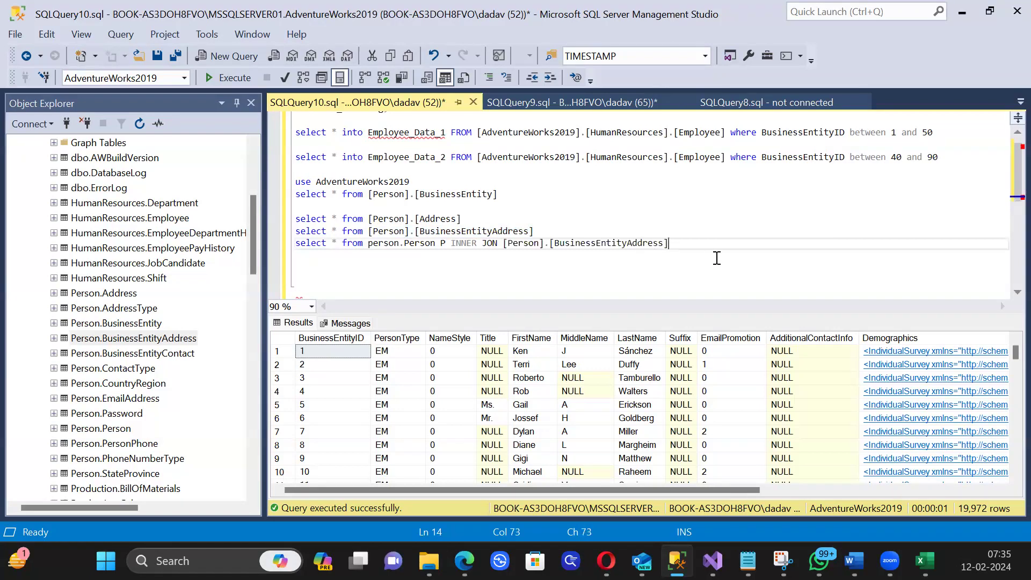
pyautogui.write('B')
# Step: Remove the square brackets from the joined table name so it reads PersoN.BusinessEntityAddress
pyautogui.click(543, 243)
pyautogui.press('BackSpace')
pyautogui.press('BackSpace')
pyautogui.write('N')
pyautogui.click(504, 244)
pyautogui.press('Delete')
pyautogui.press('Right')
pyautogui.press('Right')
pyautogui.press('Right')
pyautogui.press('Right')
pyautogui.press('Right')
pyautogui.press('Right')
pyautogui.press('Right')
pyautogui.press('Right')
pyautogui.press('BackSpace')
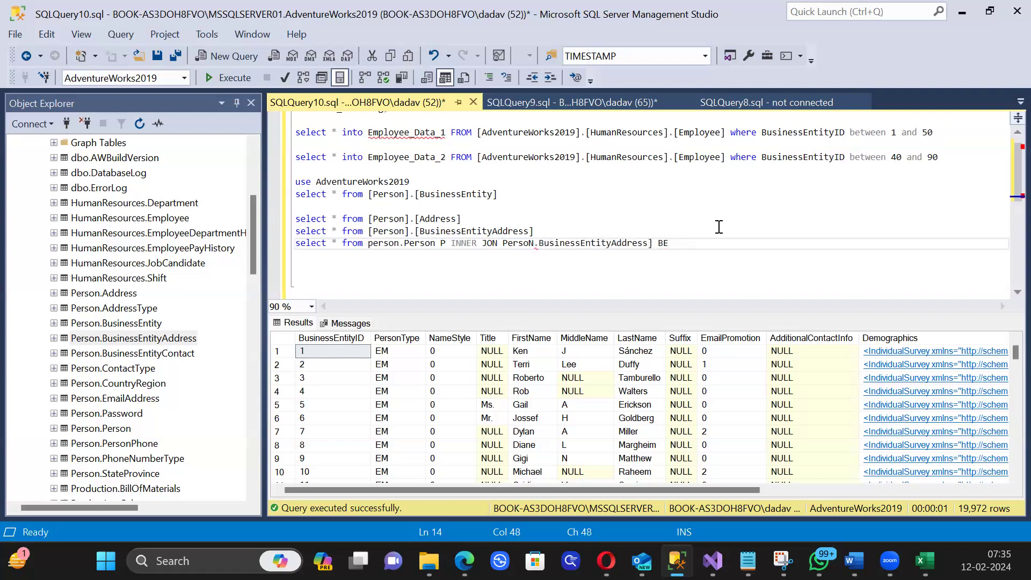
pyautogui.hotkey('ctrl', 'Right')
pyautogui.press('Delete')
# Step: Correct the misspelled JON to JOIN in the person.Person query
pyautogui.moveTo(369, 231); pyautogui.dragTo(534, 227)
pyautogui.click(492, 243)
pyautogui.write('I')
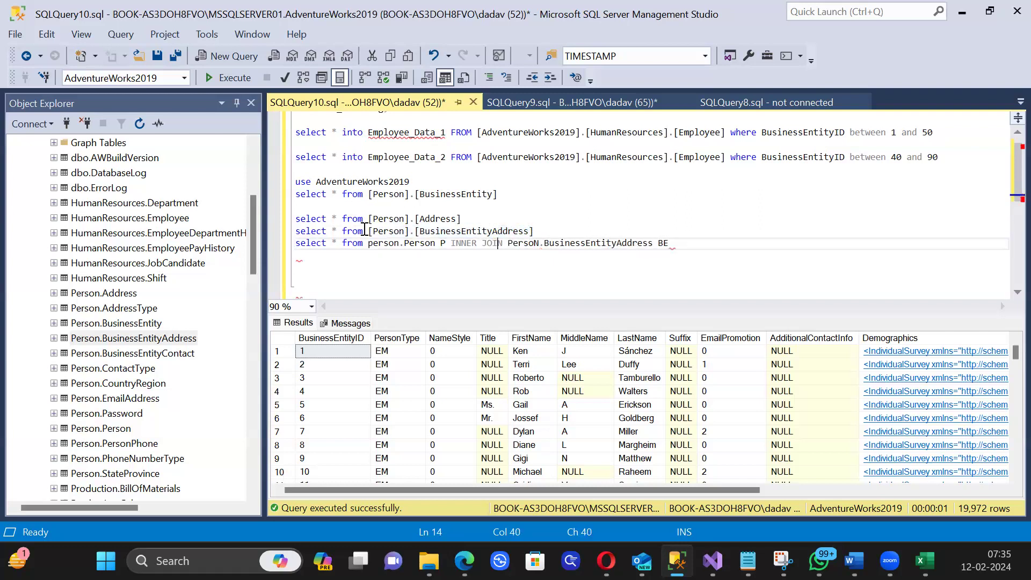
# Step: Replace the joined table name with the bracketed [Person].[BusinessEntityAddress]
pyautogui.moveTo(369, 231); pyautogui.dragTo(535, 231)
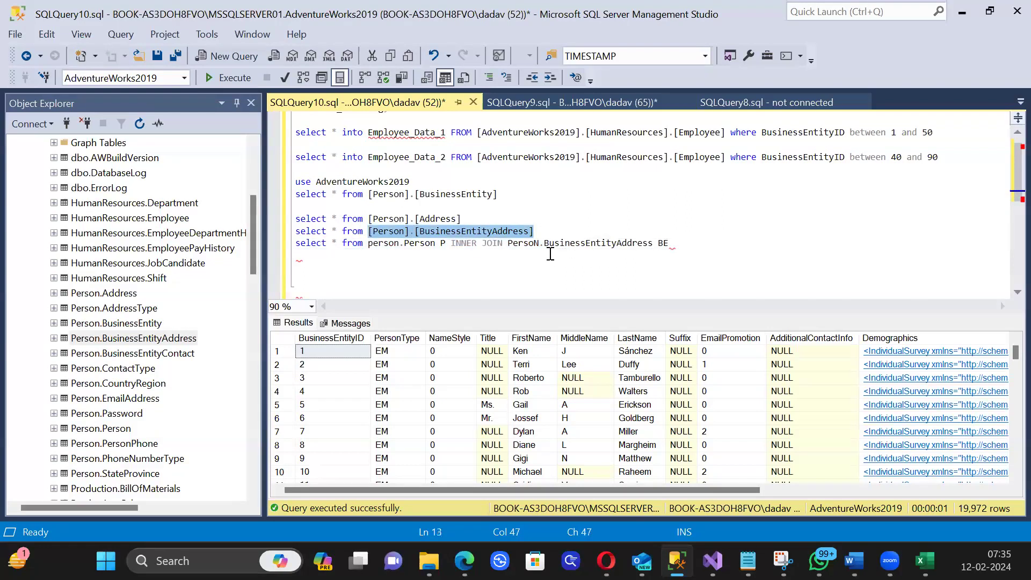
pyautogui.click(508, 243)
pyautogui.moveTo(599, 242); pyautogui.dragTo(662, 243)
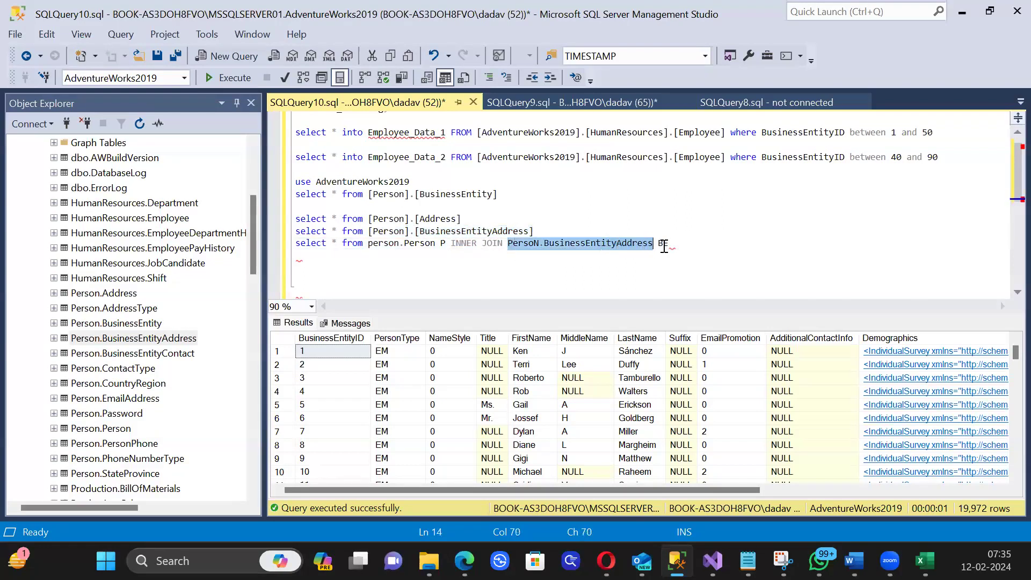
pyautogui.hotkey('ctrl', 'v')
# Step: Complete the join with the condition ON p.BusinessEntityID=BE.BusinessEntityID
pyautogui.click(720, 245)
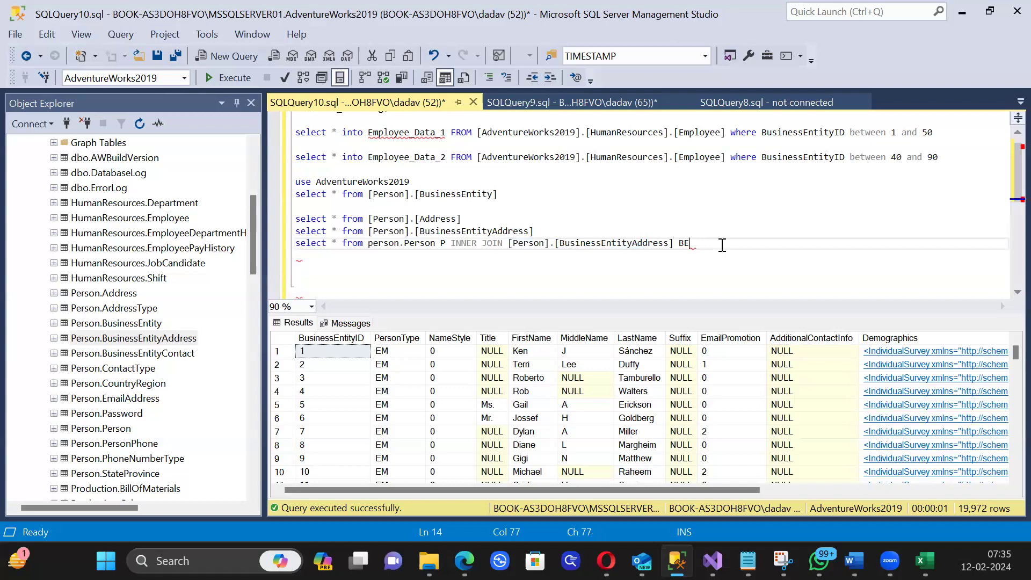
pyautogui.write('ON p.')
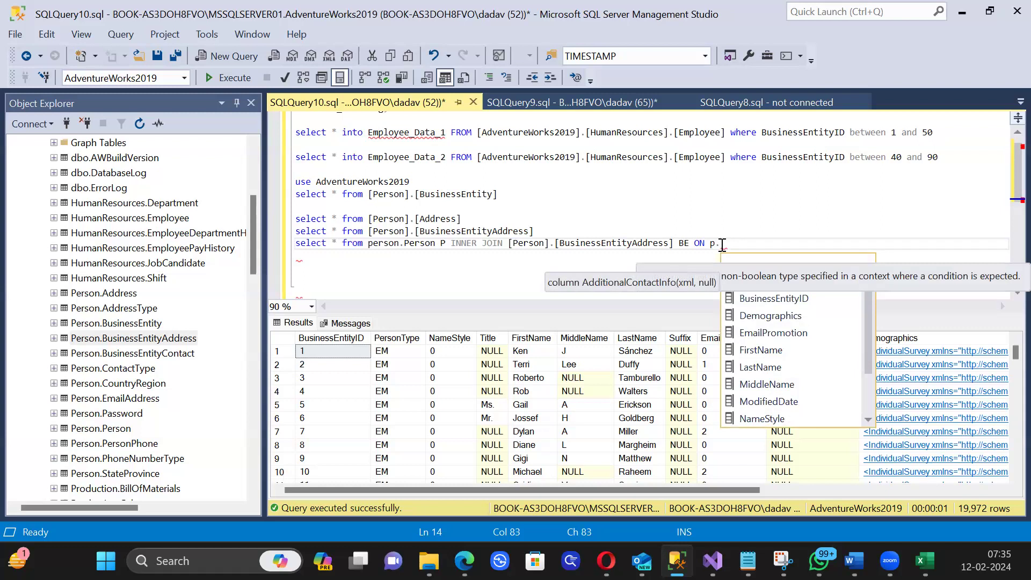
pyautogui.write('BusinessEntityID=')
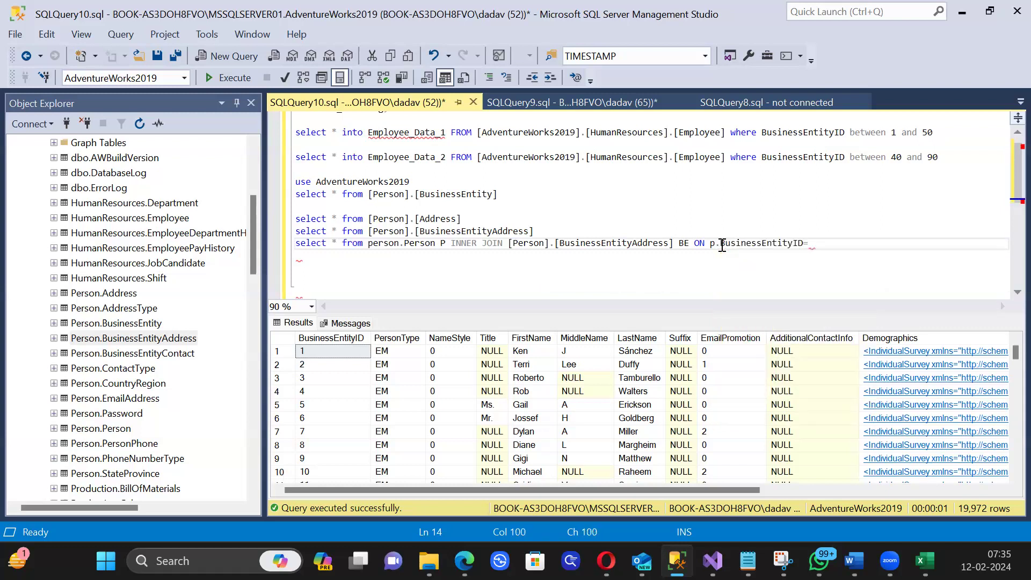
pyautogui.write('BE.BusinessEntityID')
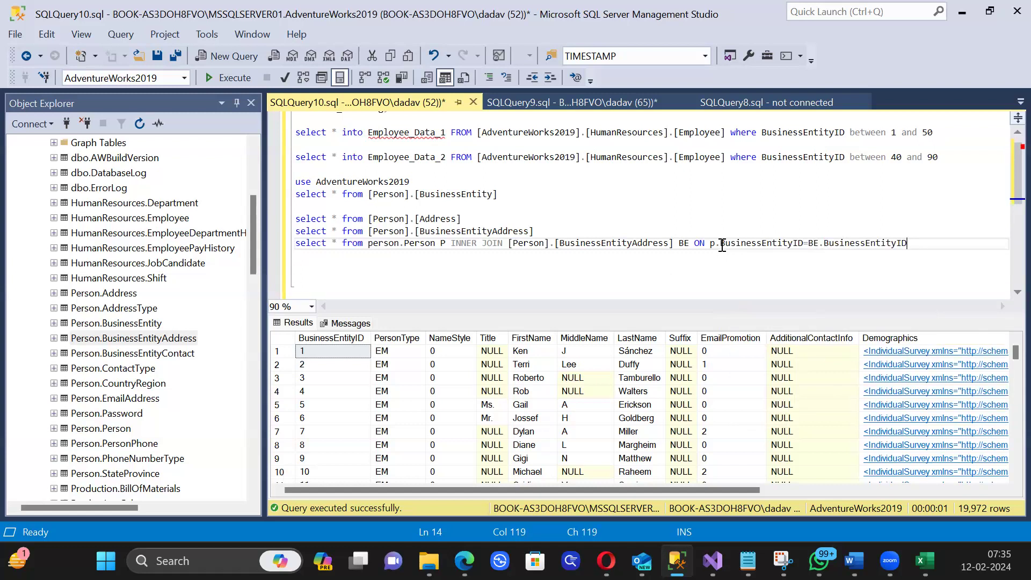
# Step: Preview the rows of person.Person from its name in the join query to see which columns are available
pyautogui.click(364, 245)
pyautogui.moveTo(370, 245); pyautogui.dragTo(435, 245)
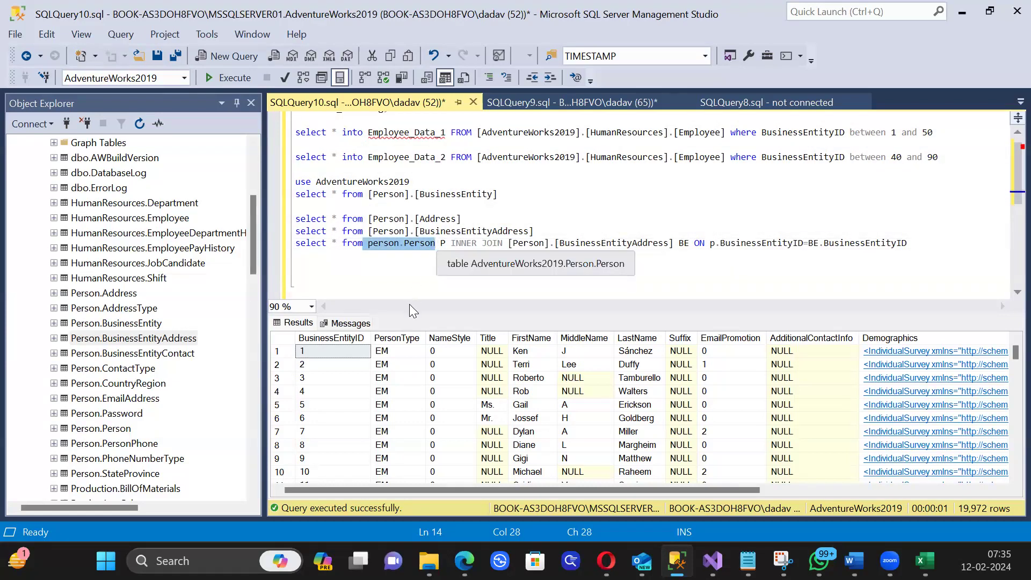
pyautogui.press('F5')
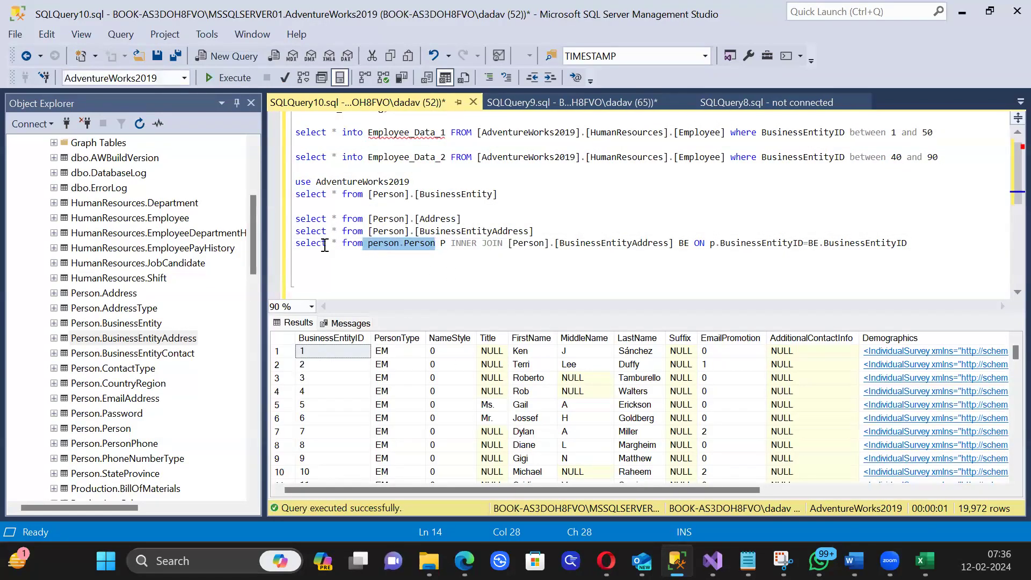
# Step: Replace the asterisk in the join query with the columns P.FirstName,P.MiddleName,P.LastName, leaving a trailing comma for more columns
pyautogui.click(336, 245)
pyautogui.press('BackSpace')
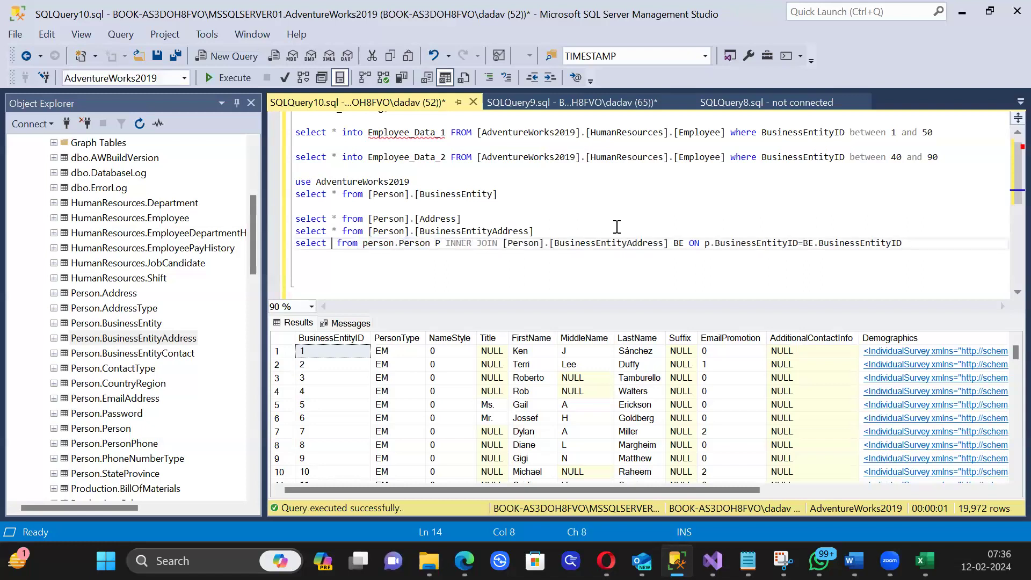
pyautogui.write('P.first')
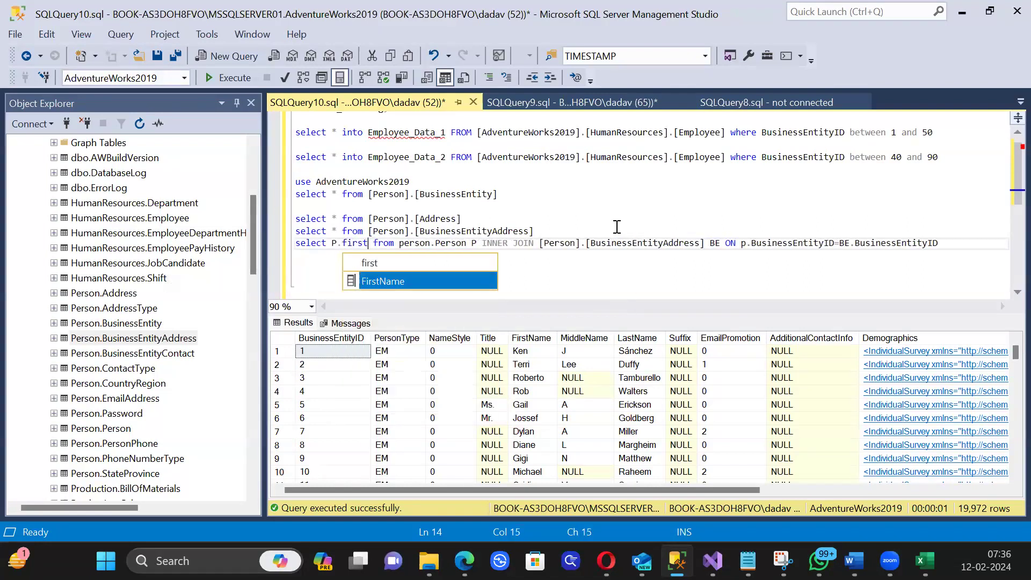
pyautogui.write(',P.')
pyautogui.press('Escape')
pyautogui.write('MiddleName,')
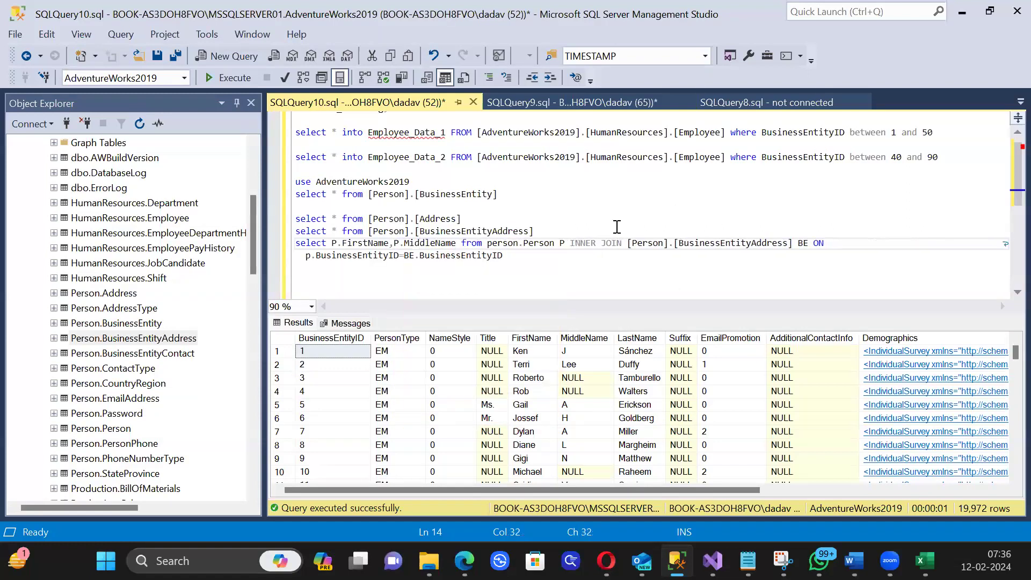
pyautogui.write('P.last')
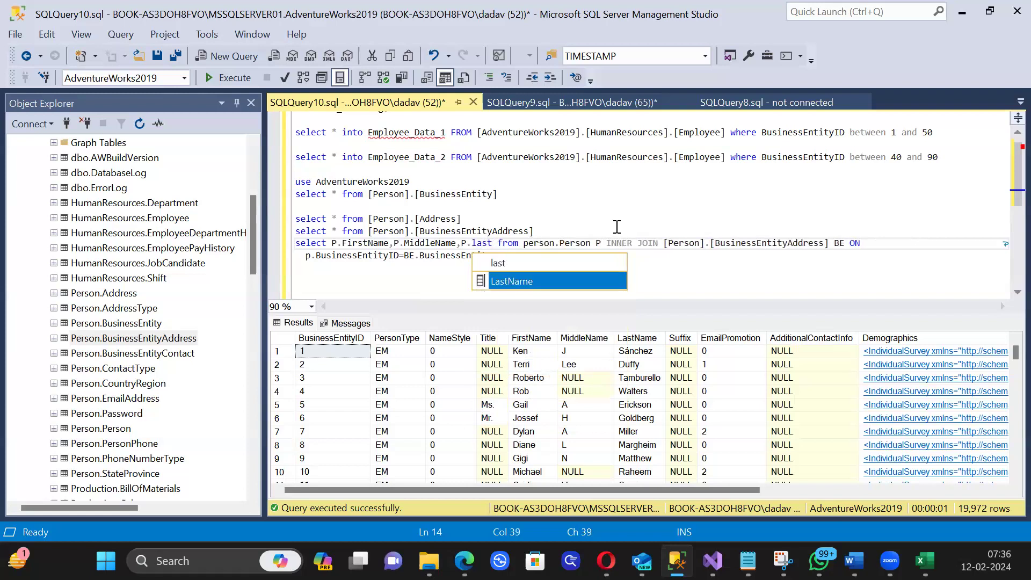
pyautogui.press('Tab')
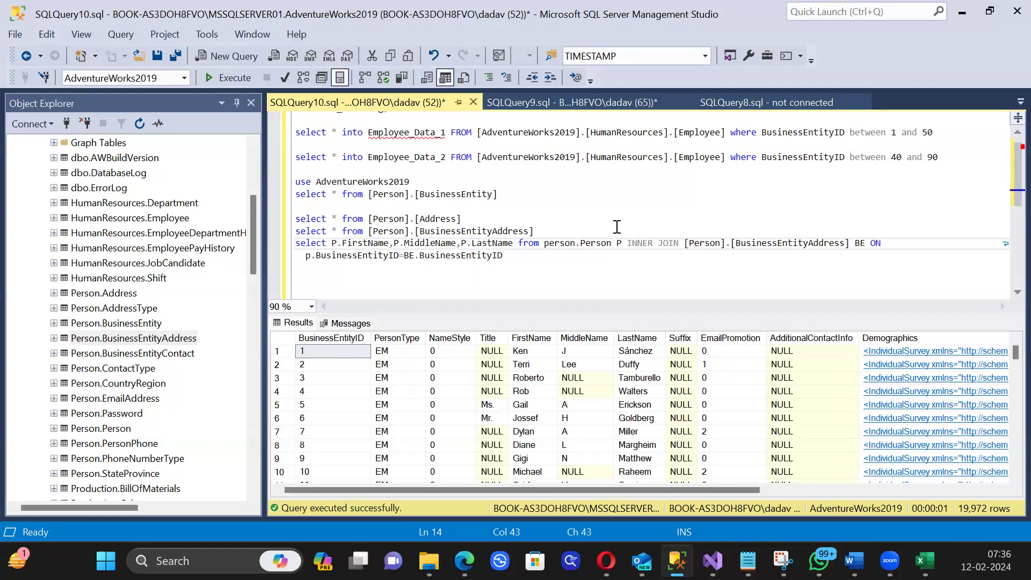
pyautogui.write(',')
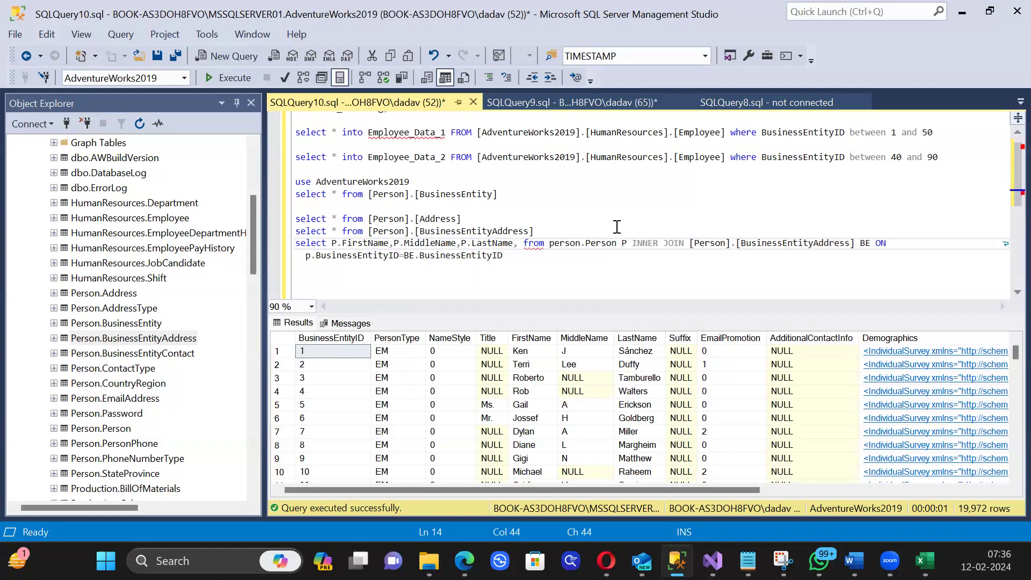
# Step: Preview the rows of [Person].[BusinessEntityAddress] from its name in the join query to check its columns
pyautogui.moveTo(689, 243); pyautogui.dragTo(859, 245)
pyautogui.press('F5')
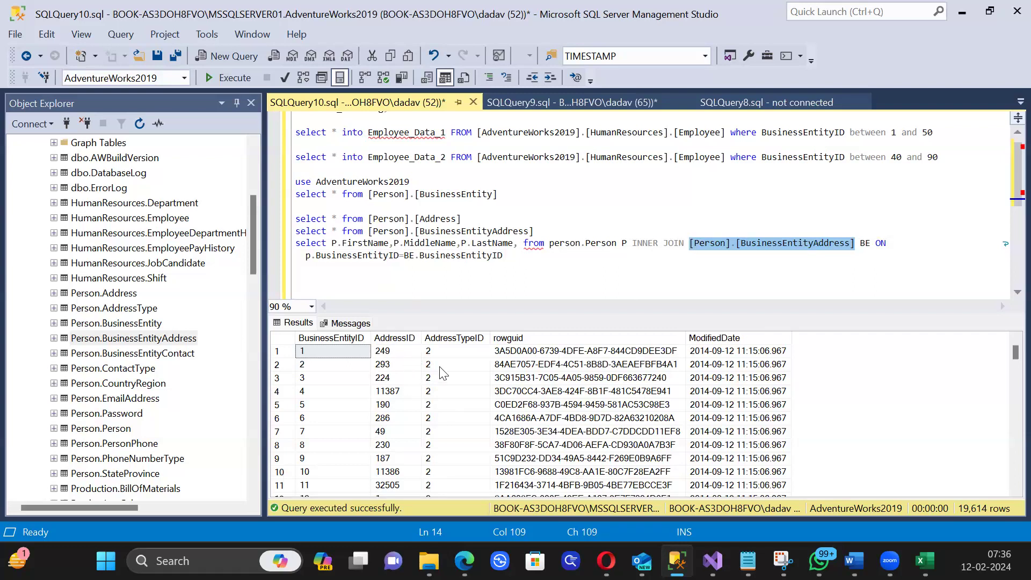
pyautogui.click(584, 268)
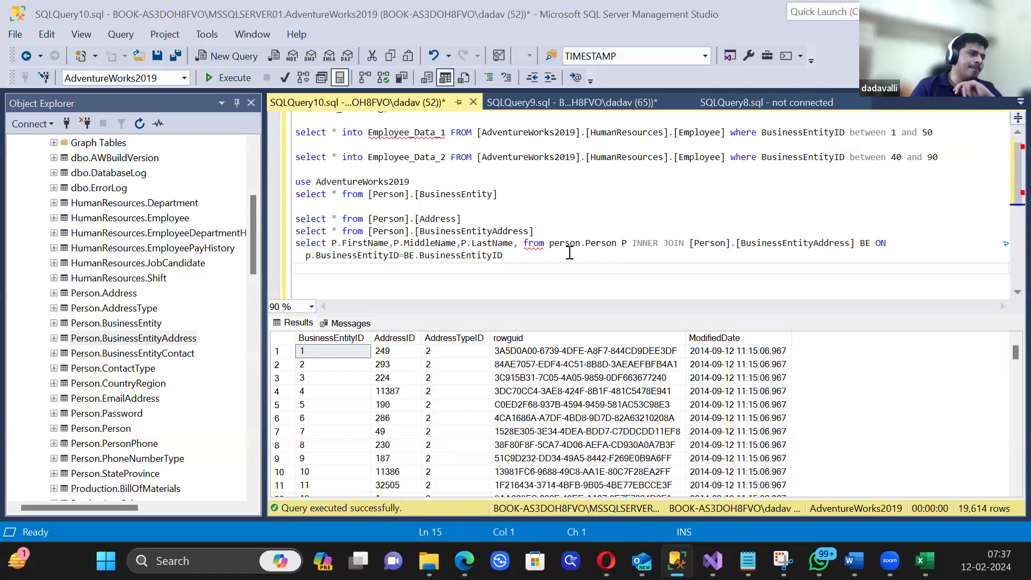
# Step: Add a note headed Cardinalities below the BusinessEntity query, with 1to 1 on the following line
pyautogui.click(550, 195)
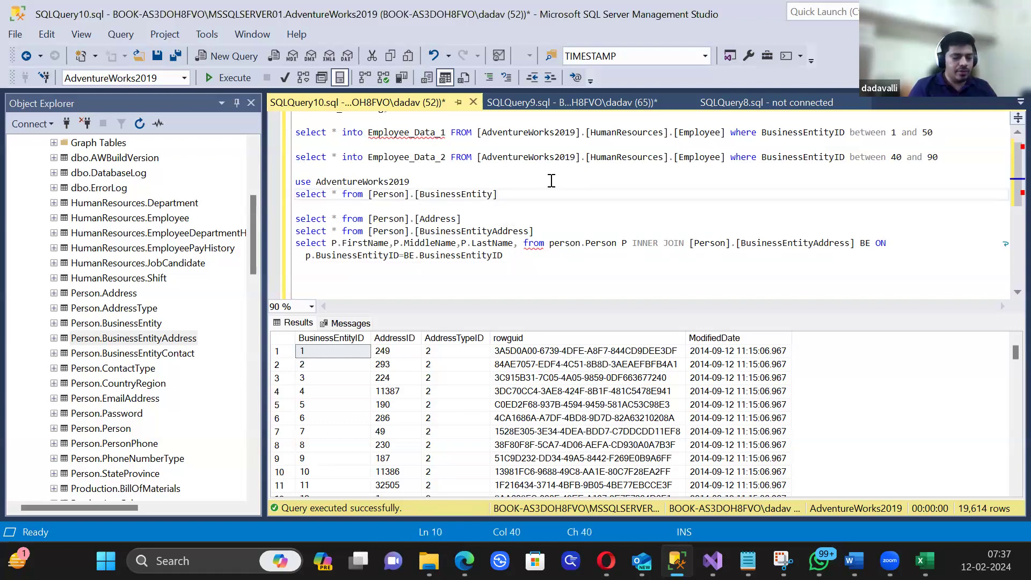
pyautogui.press('Return')
pyautogui.press('Return')
pyautogui.write('Cardinalities')
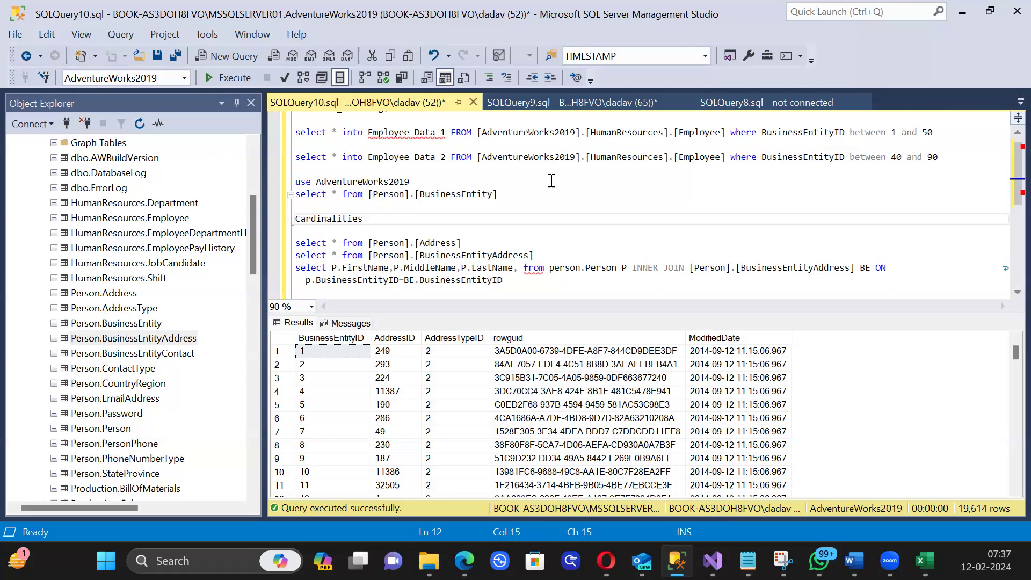
pyautogui.press('Return')
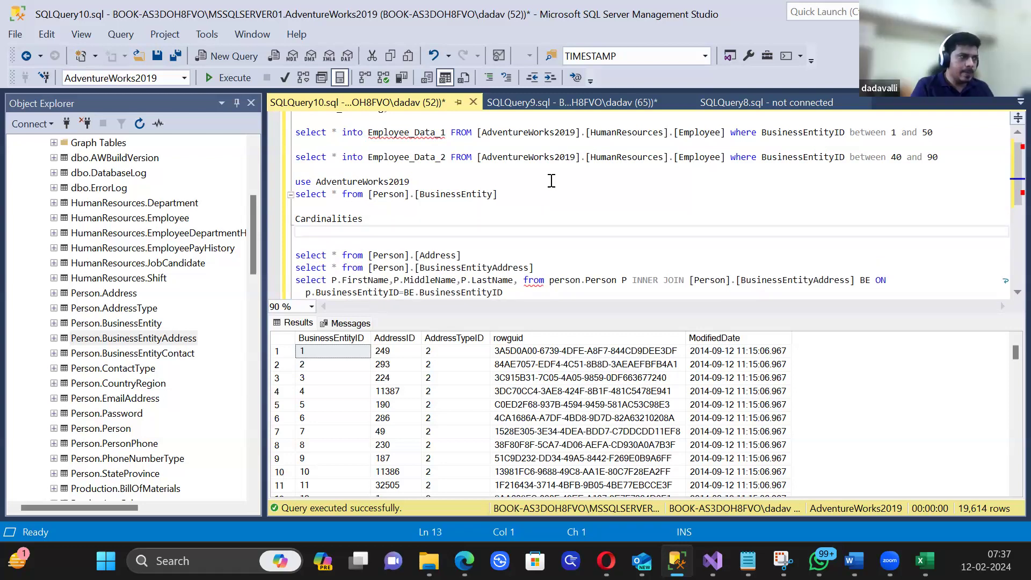
pyautogui.write('1to1')
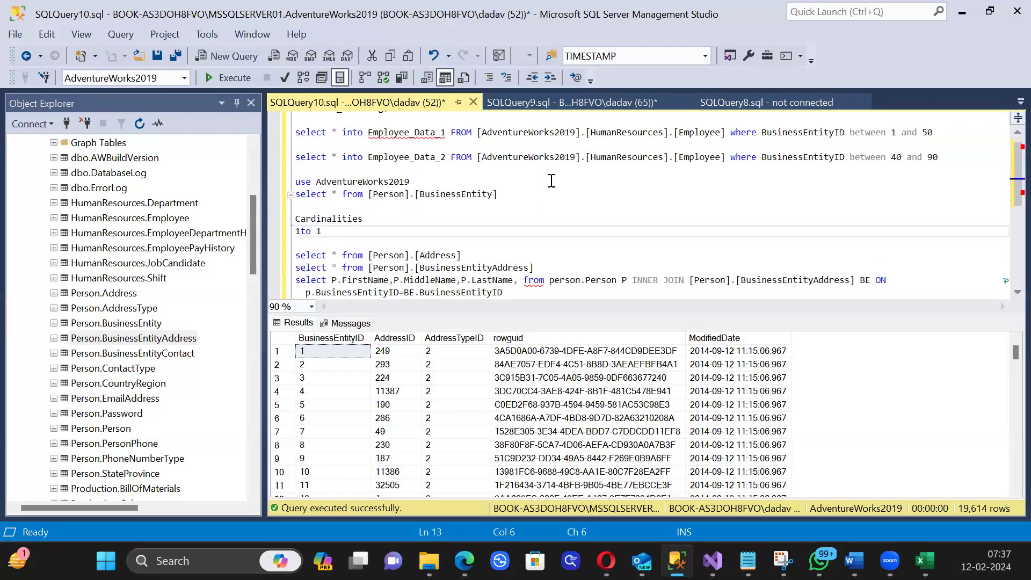
# Step: Add the lines 1 to many and many to many below the one-to-one entry in the Cardinalities note
pyautogui.press('Return')
pyautogui.write('1 to many')
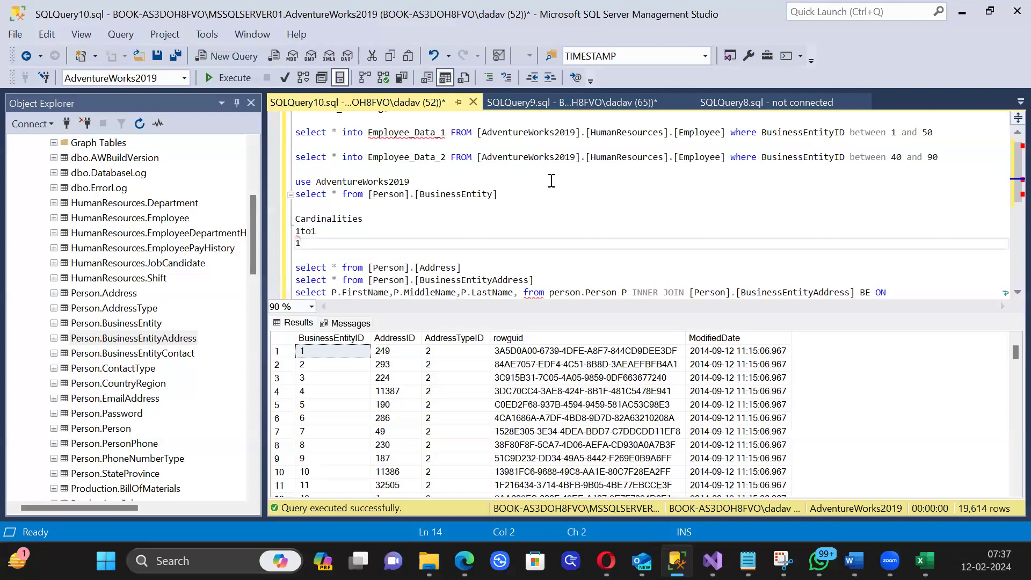
pyautogui.press('Return')
pyautogui.write('many to many')
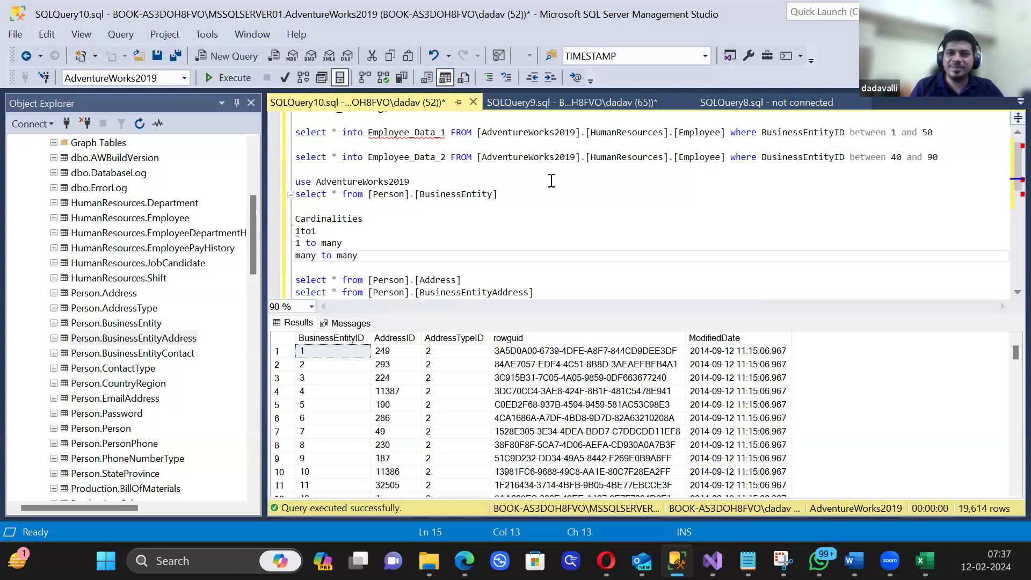
pyautogui.click(387, 242)
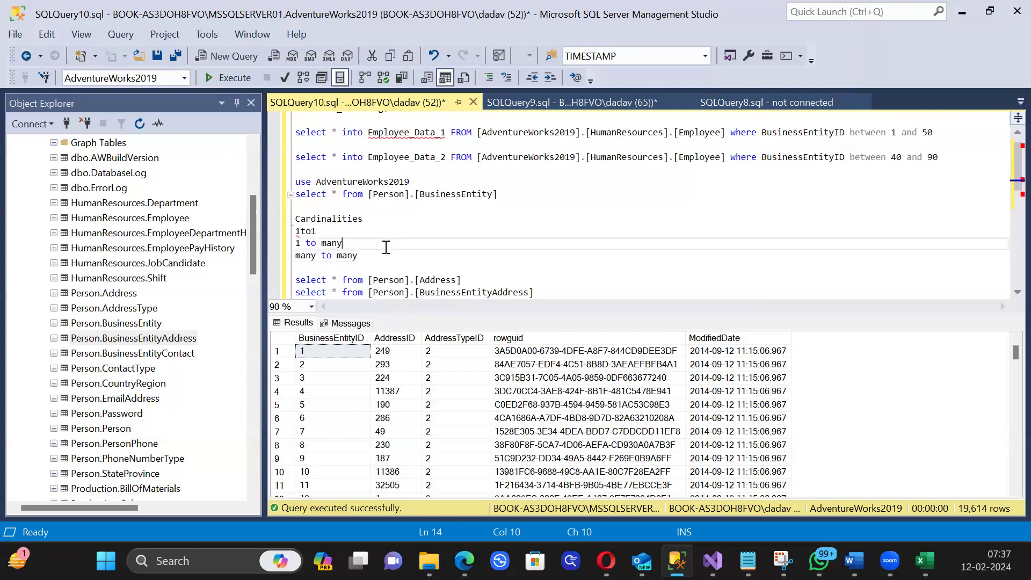
pyautogui.moveTo(359, 257); pyautogui.dragTo(296, 257)
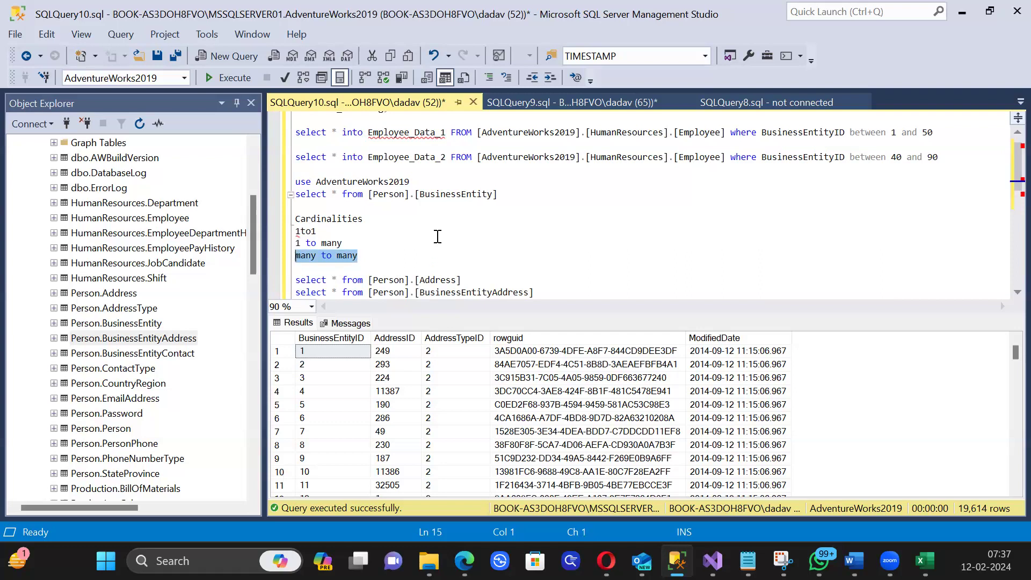
pyautogui.click(395, 233)
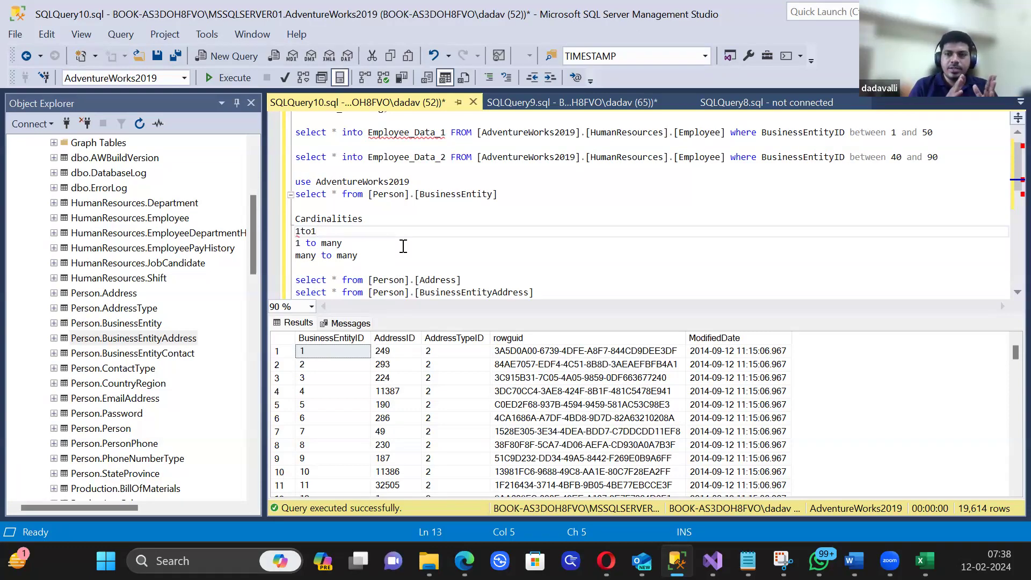
# Step: Insert blank lines below the Cardinalities note and write the example table names Doctors and Hospital side by side
pyautogui.click(403, 254)
pyautogui.press('Return')
pyautogui.press('Return')
pyautogui.press('Return')
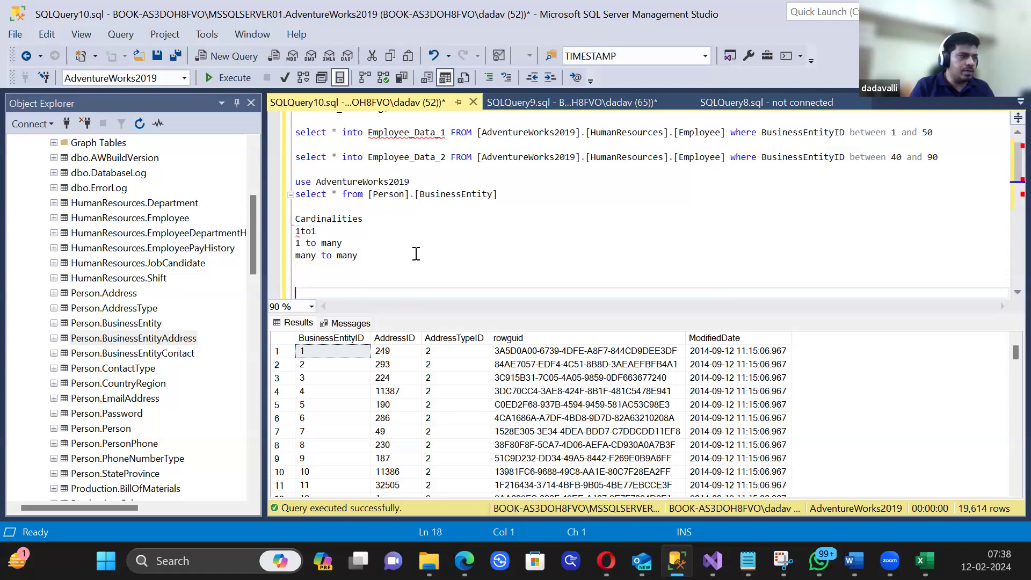
pyautogui.scroll(-3, 416, 254)
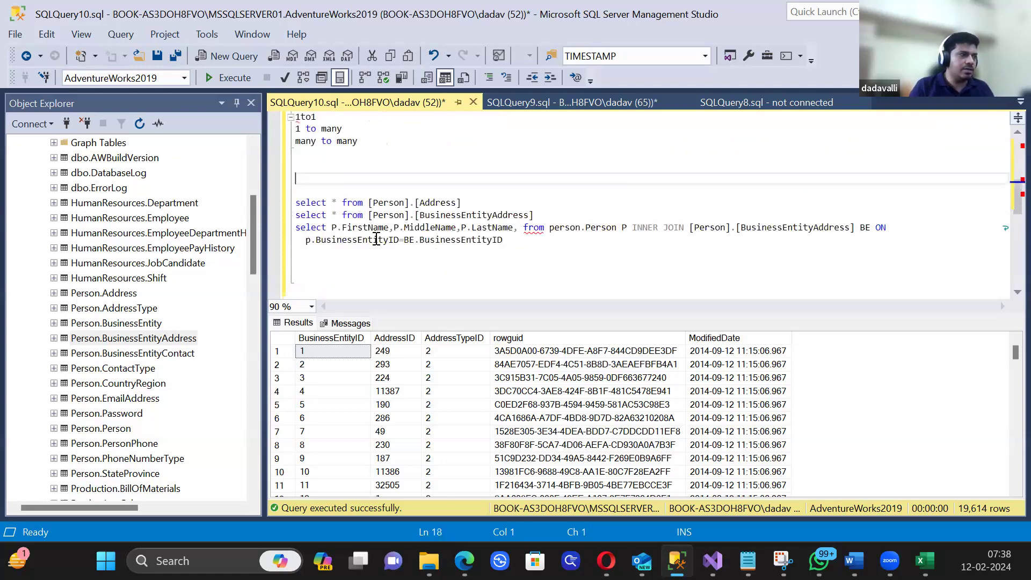
pyautogui.click(311, 155)
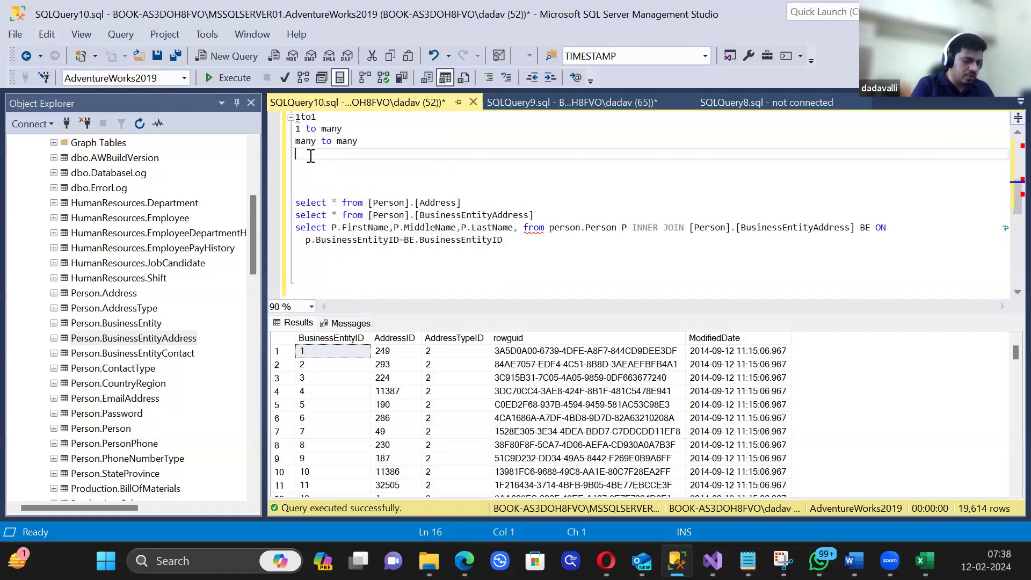
pyautogui.press('Return')
pyautogui.write('Doctors')
pyautogui.write('     Hsop')
pyautogui.press('BackSpace')
pyautogui.press('BackSpace')
pyautogui.press('BackSpace')
pyautogui.write('ospital')
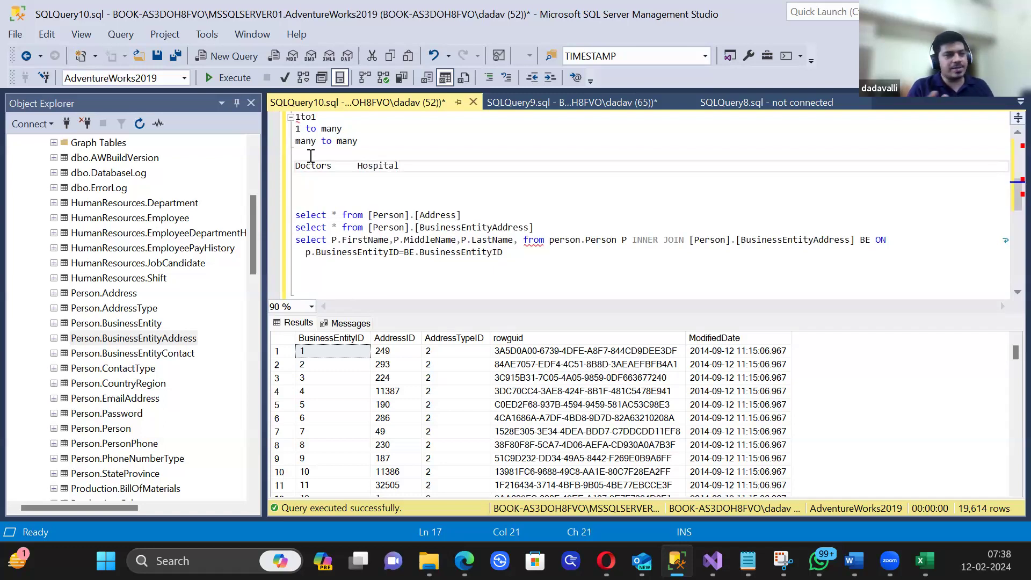
# Step: Write DoctorID under Doctors and Hospital under the Hospital heading in the example
pyautogui.press('Return')
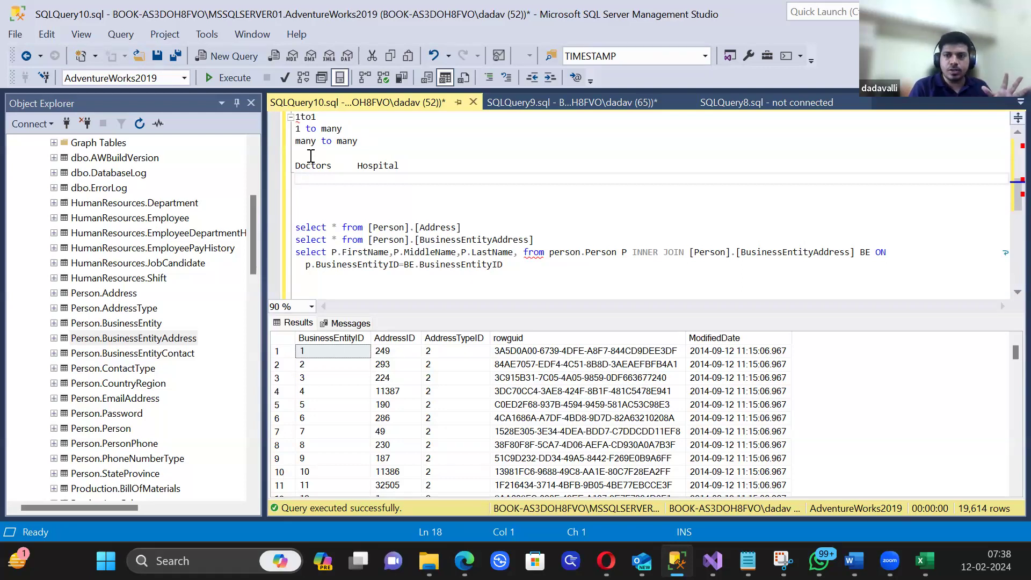
pyautogui.write('DoctorID')
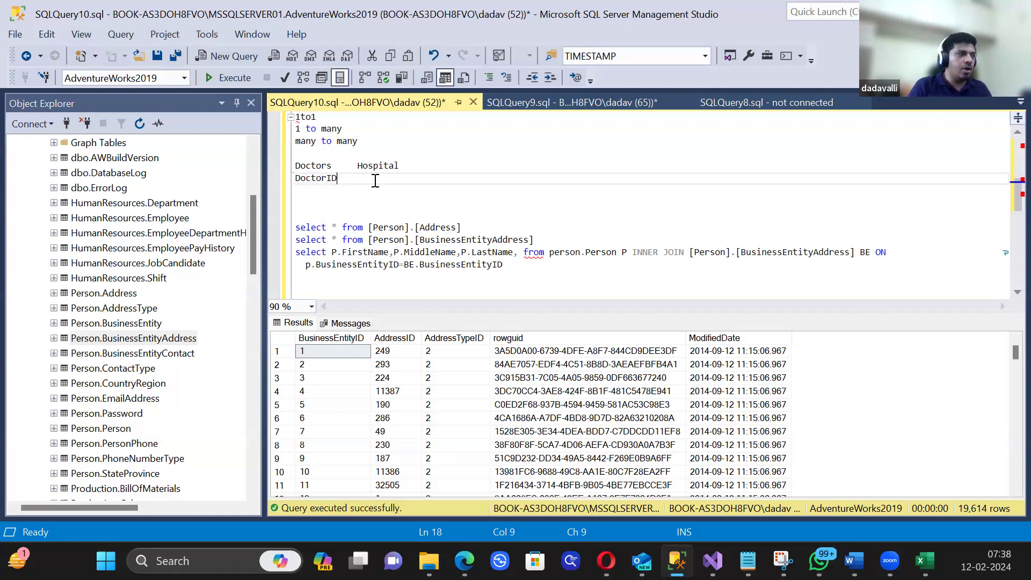
pyautogui.press('BackSpace')
pyautogui.press('Tab')
pyautogui.write('Hospital')
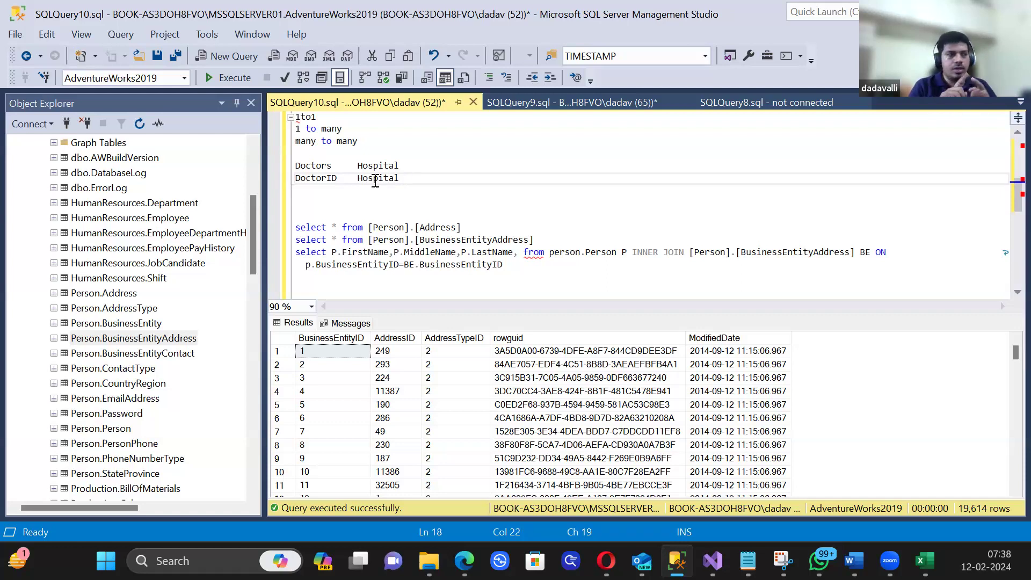
# Step: Add an indented bridge table named HospitalDoctors below the example, with DoctorID and HospitalID on the following line
pyautogui.press('Return')
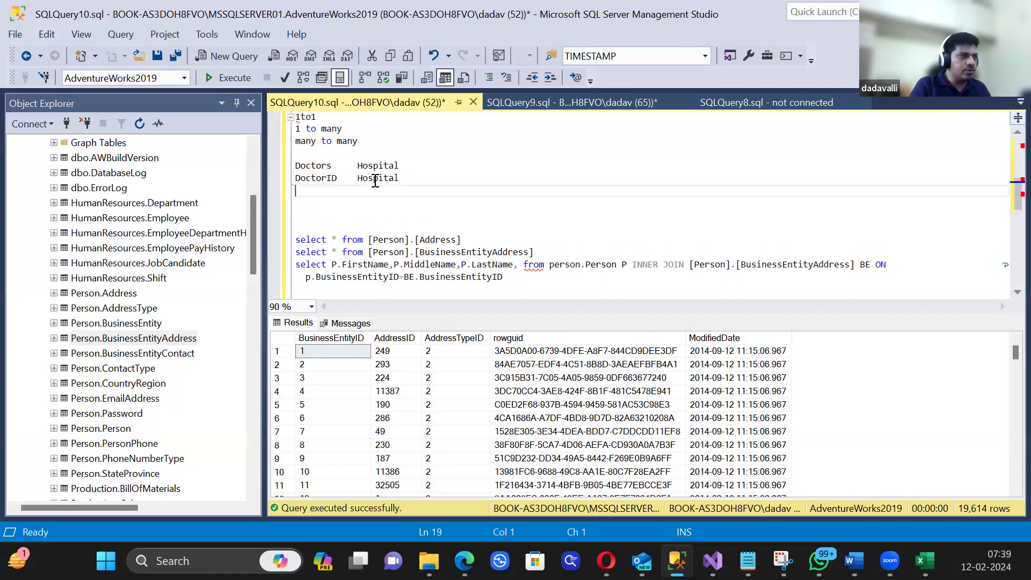
pyautogui.press('Tab')
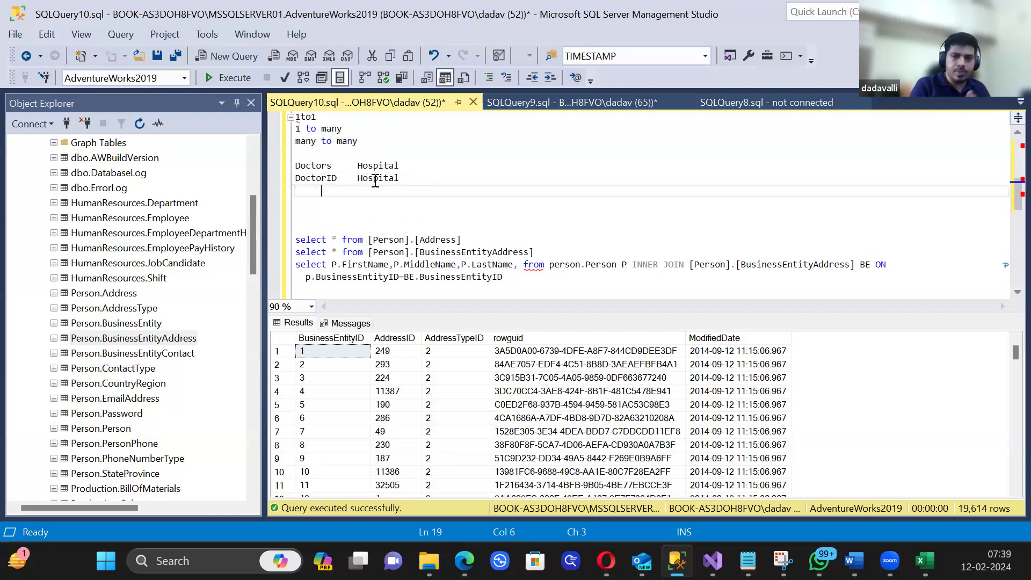
pyautogui.write('HospitalDoctors')
pyautogui.press('Return')
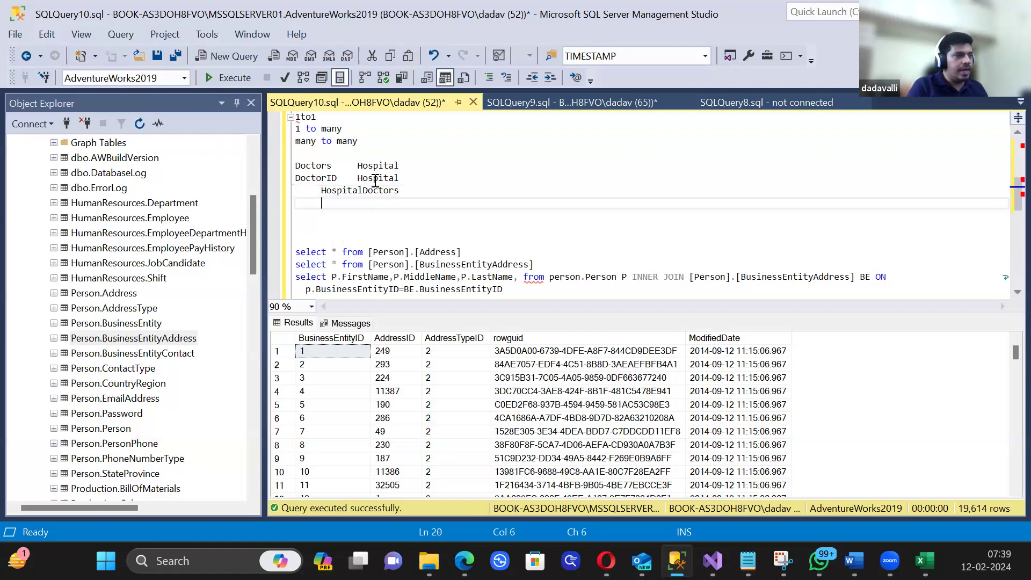
pyautogui.write('Doc')
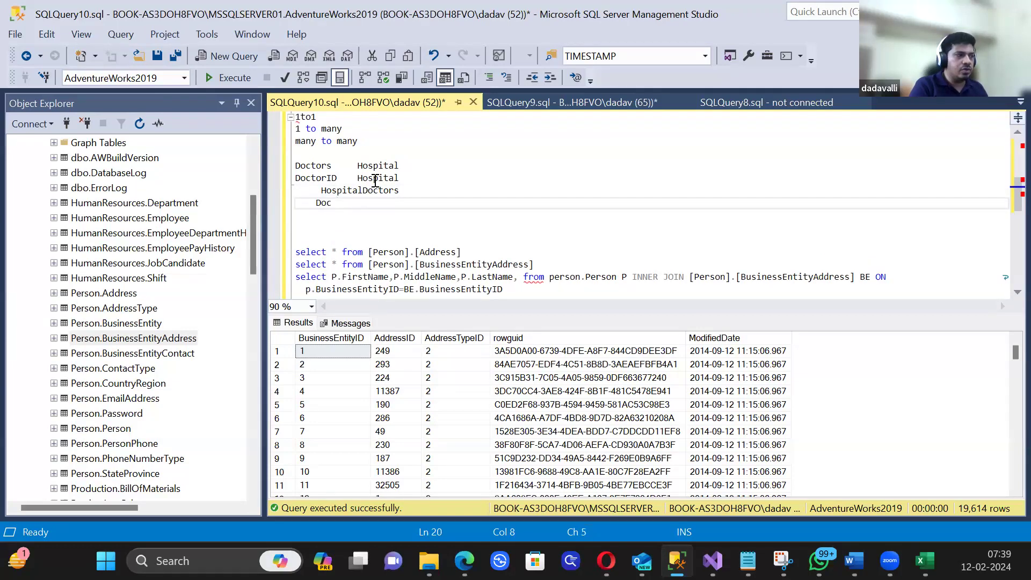
pyautogui.write('torID  Hsop')
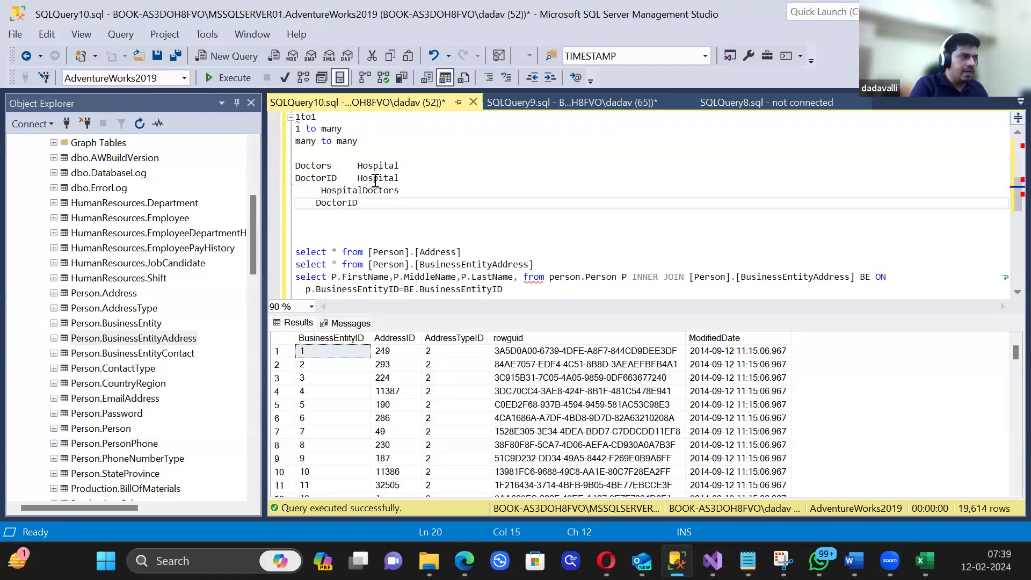
pyautogui.press('BackSpace')
pyautogui.press('BackSpace')
pyautogui.press('BackSpace')
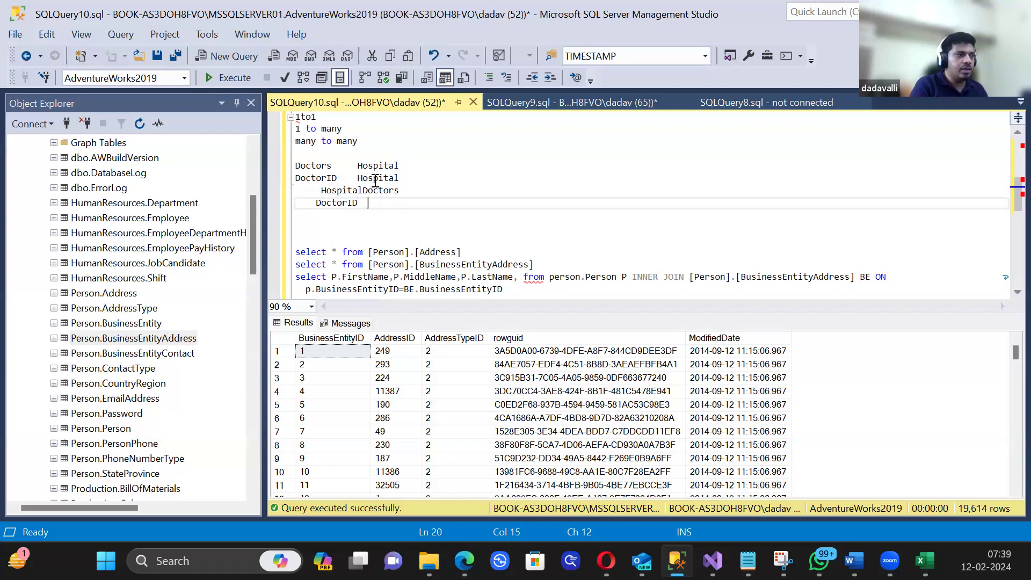
pyautogui.write('ospital')
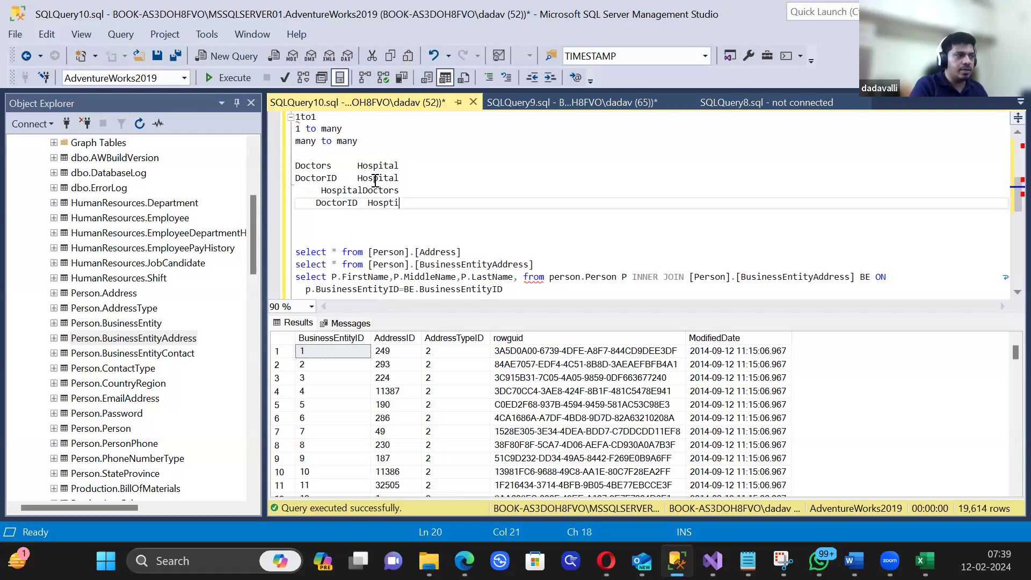
pyautogui.write('ID')
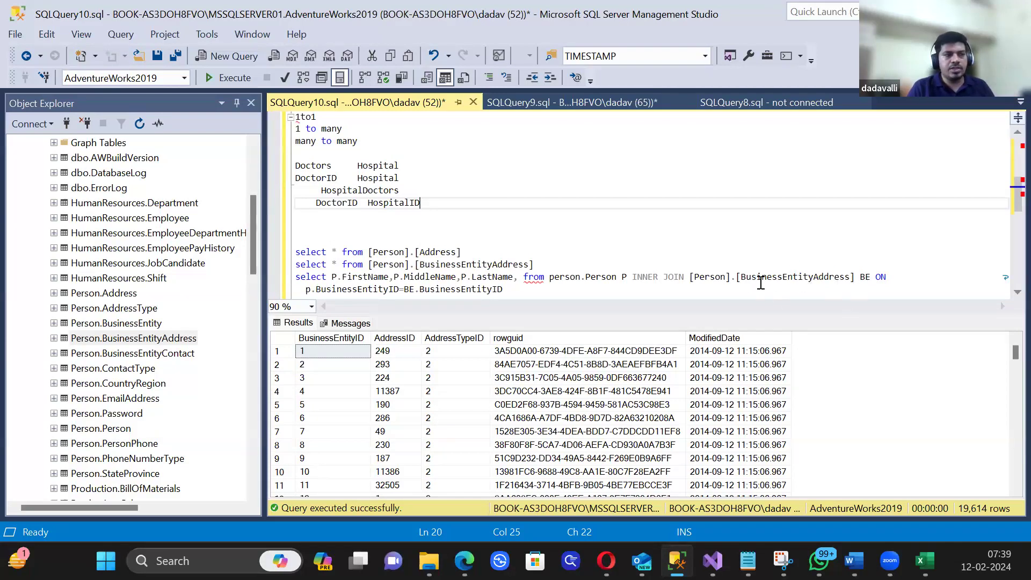
# Step: Delete the whole Doctors and Hospital example below the Cardinalities note
pyautogui.moveTo(442, 213); pyautogui.dragTo(231, 165)
pyautogui.press('Delete')
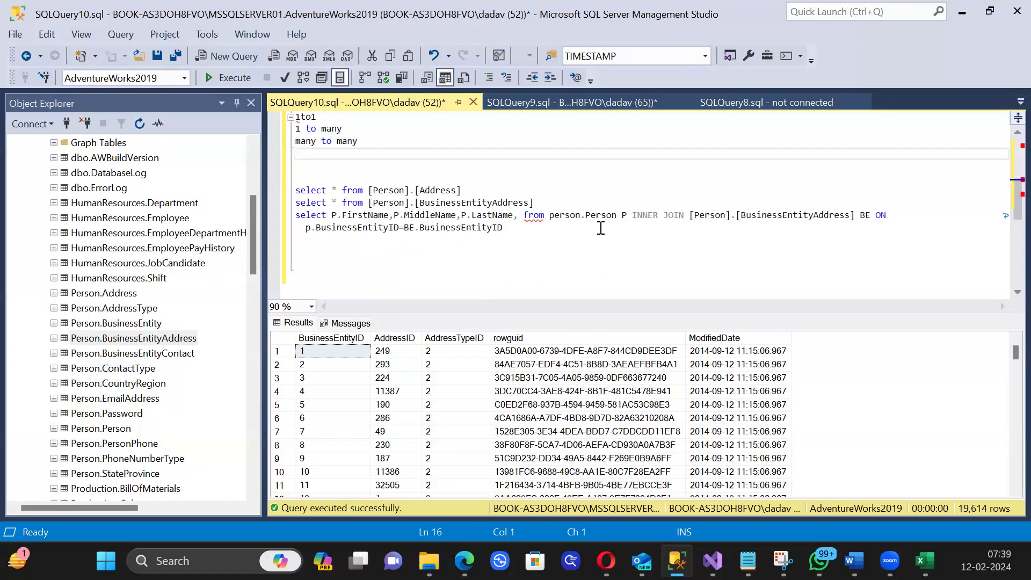
pyautogui.click(763, 253)
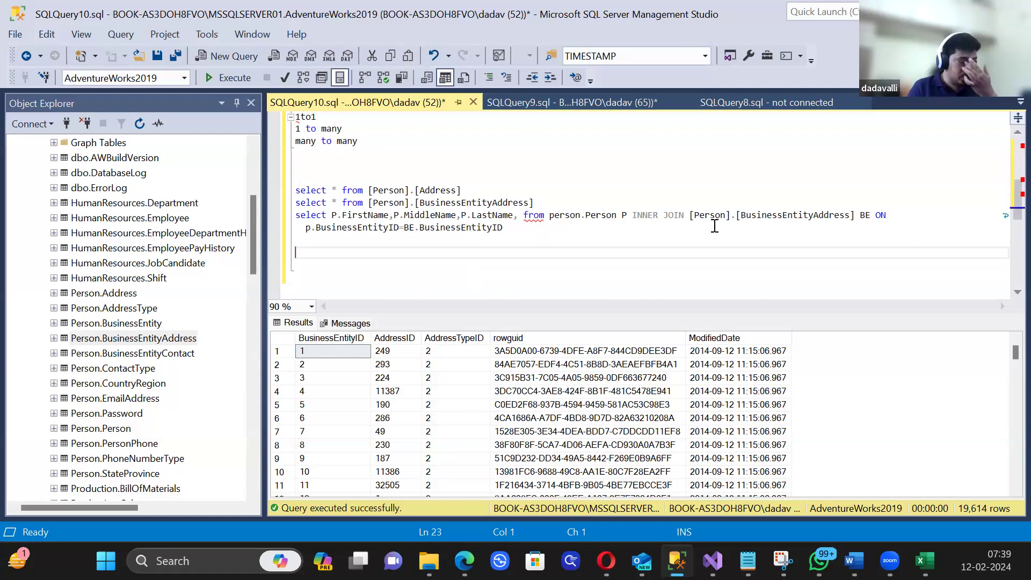
# Step: Extend the join query after BE.BusinessEntityID with INNER JOIN PERSoN.Address
pyautogui.click(540, 229)
pyautogui.write('I')
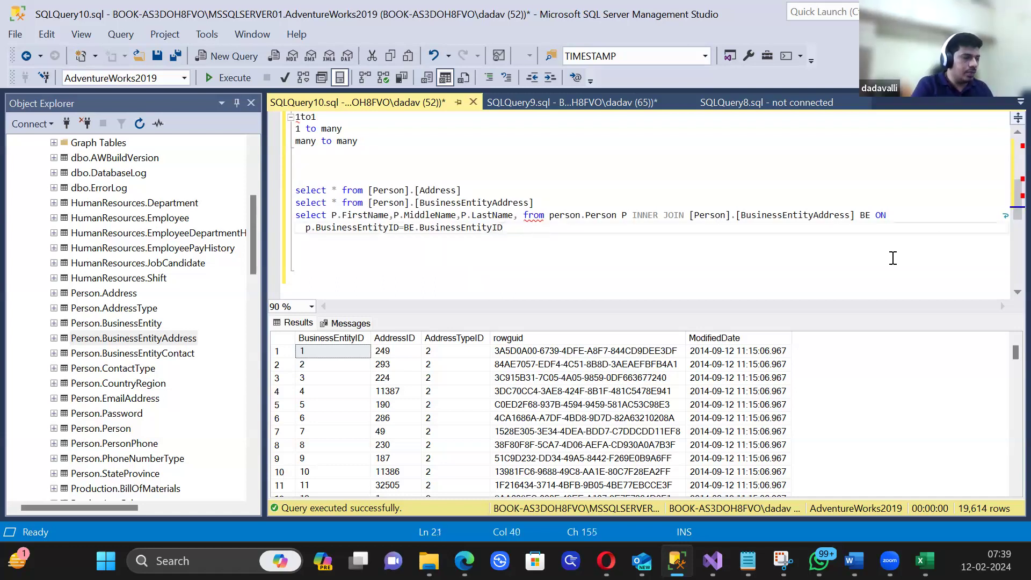
pyautogui.write('NNER JON')
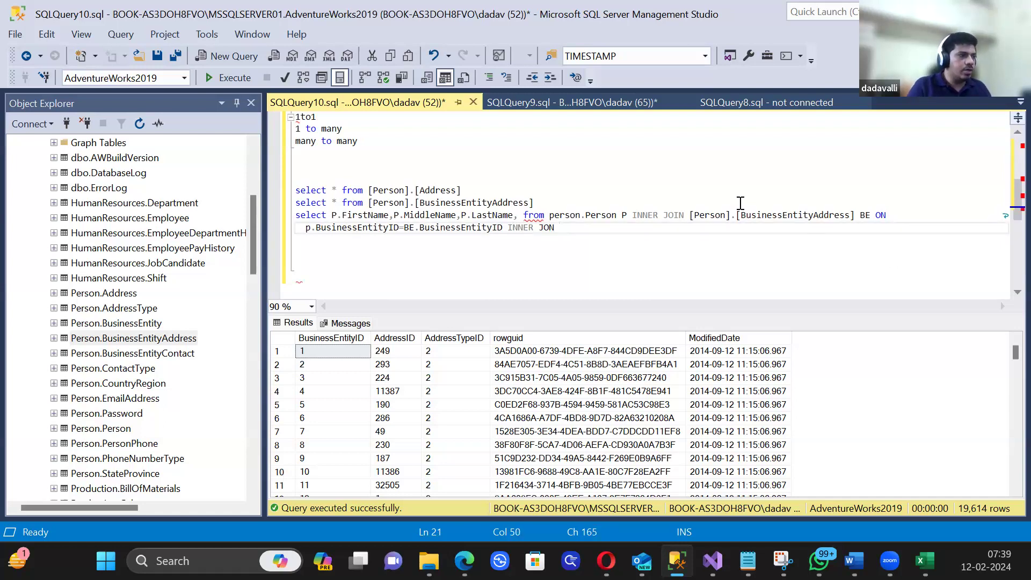
pyautogui.press('Left')
pyautogui.press('Left')
pyautogui.write('I')
pyautogui.press('End')
pyautogui.write('PERSoN.')
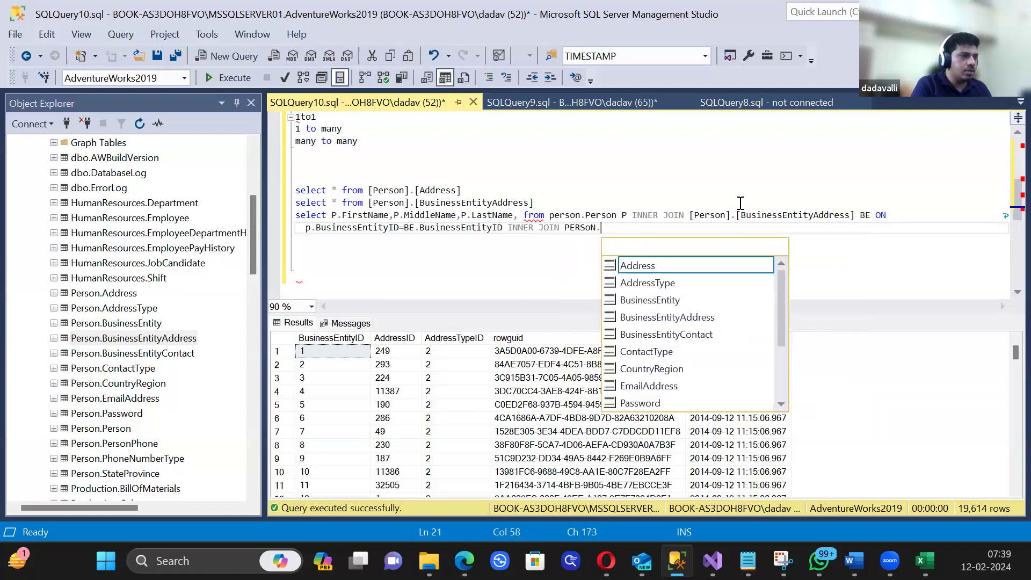
pyautogui.write('Addre')
pyautogui.press('Tab')
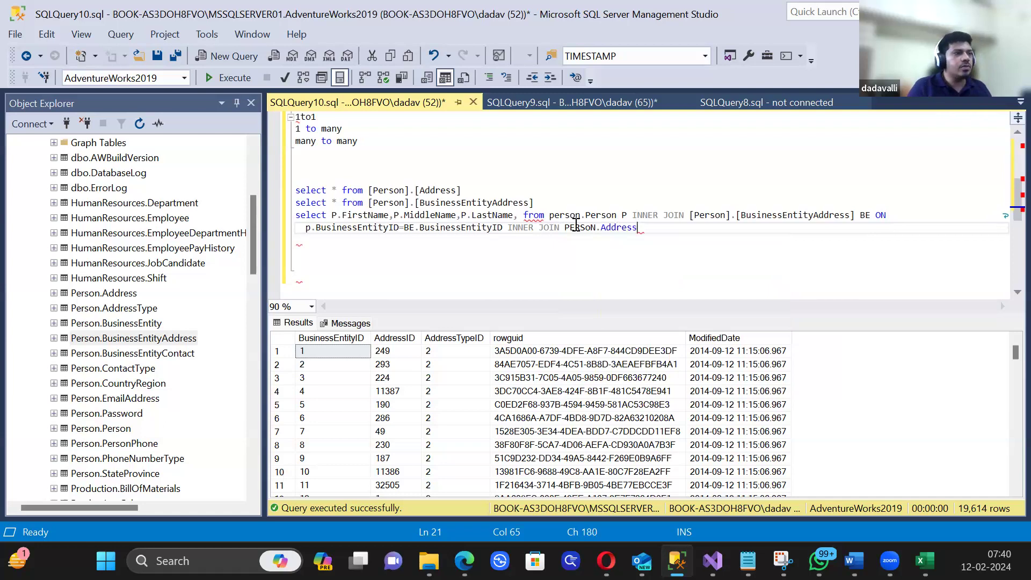
# Step: Enclose the joined Address table name in square brackets and give the table the alias PA
pyautogui.click(600, 228)
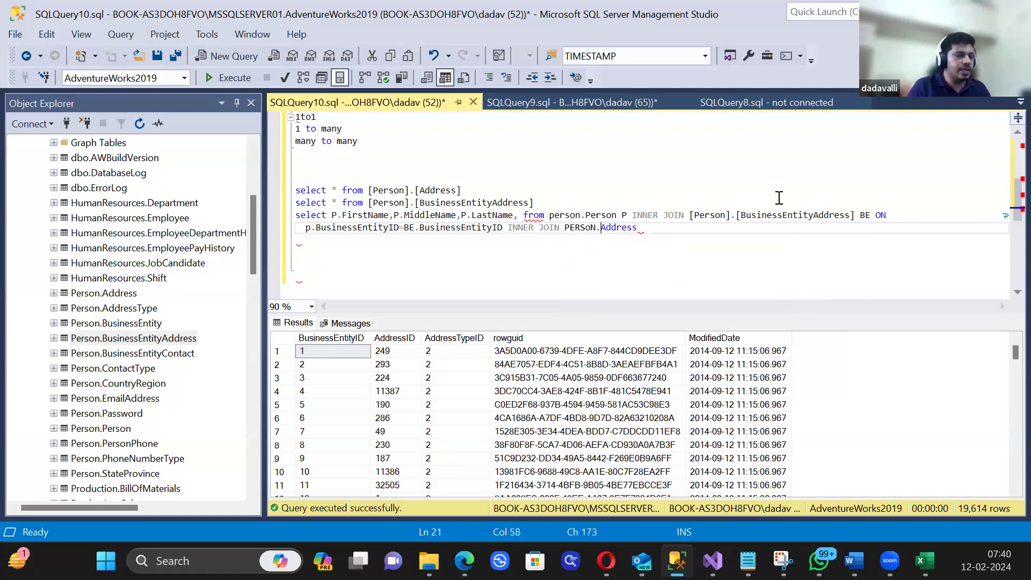
pyautogui.write('[')
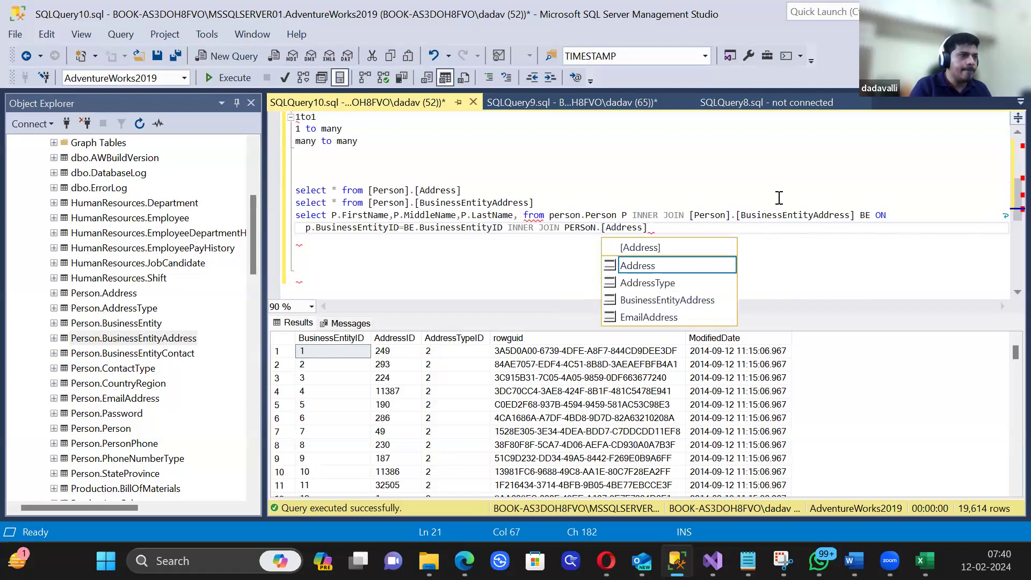
pyautogui.press('Tab')
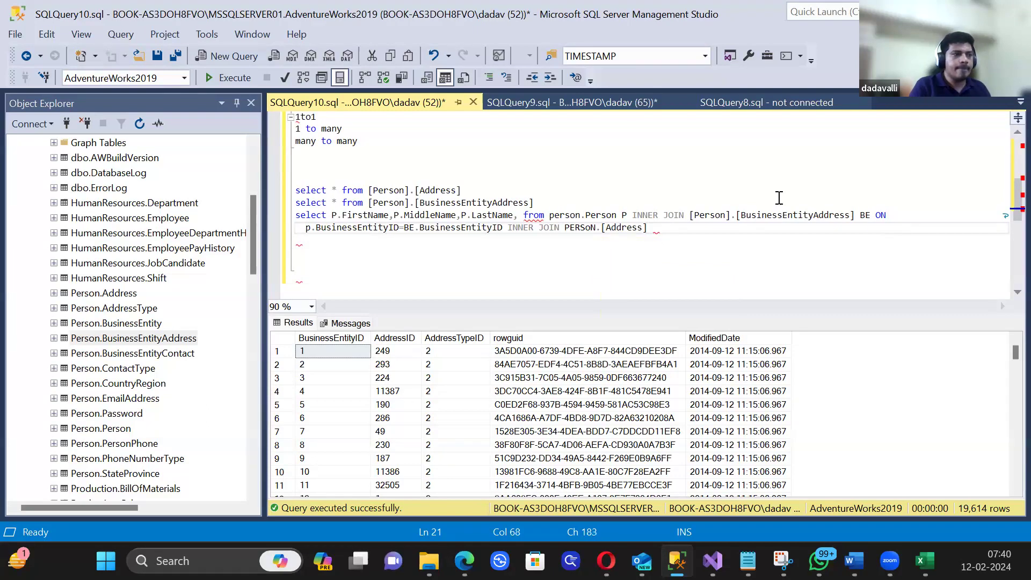
pyautogui.write('PA ')
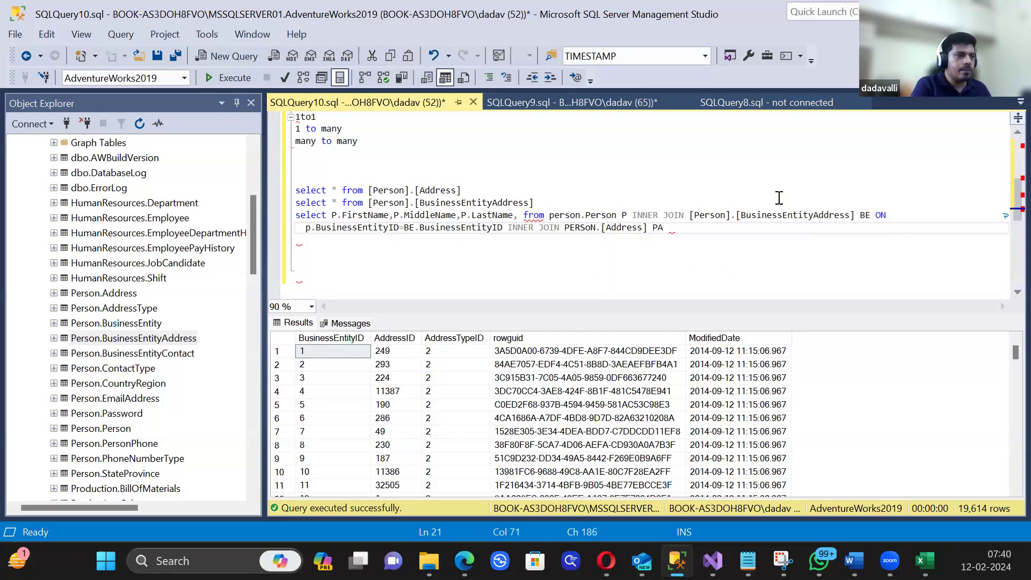
# Step: Start the second join's condition after the PA alias with ON PA.AddressID=
pyautogui.write('ON PA.')
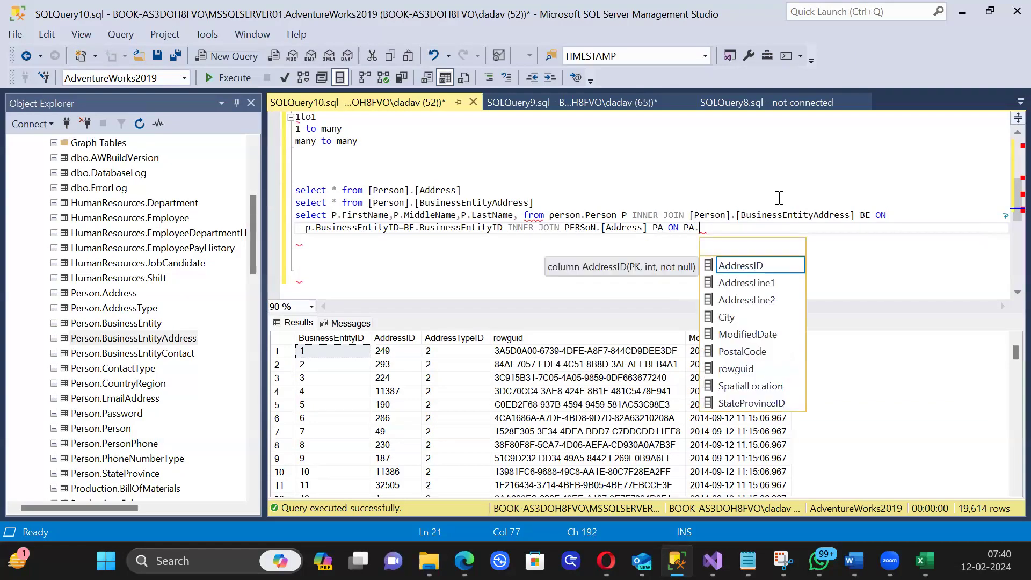
pyautogui.write('bs')
pyautogui.press('BackSpace')
pyautogui.press('BackSpace')
pyautogui.write('Ad')
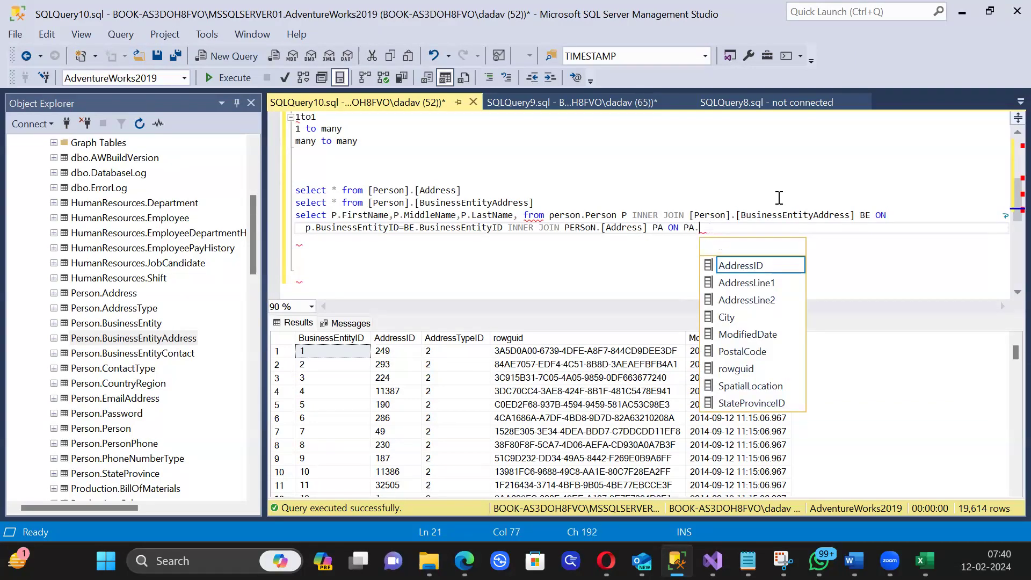
pyautogui.press('Tab')
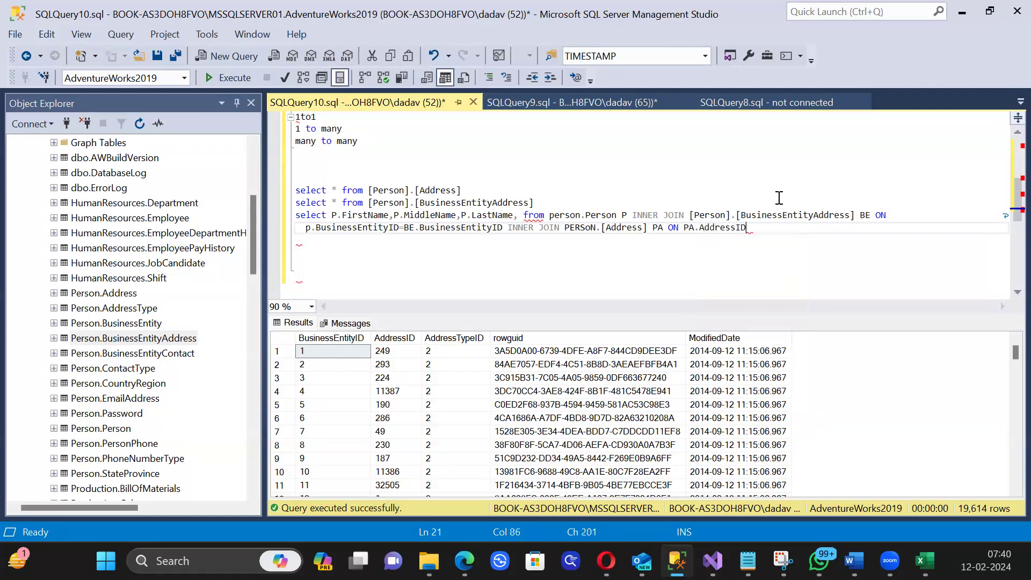
pyautogui.write('=')
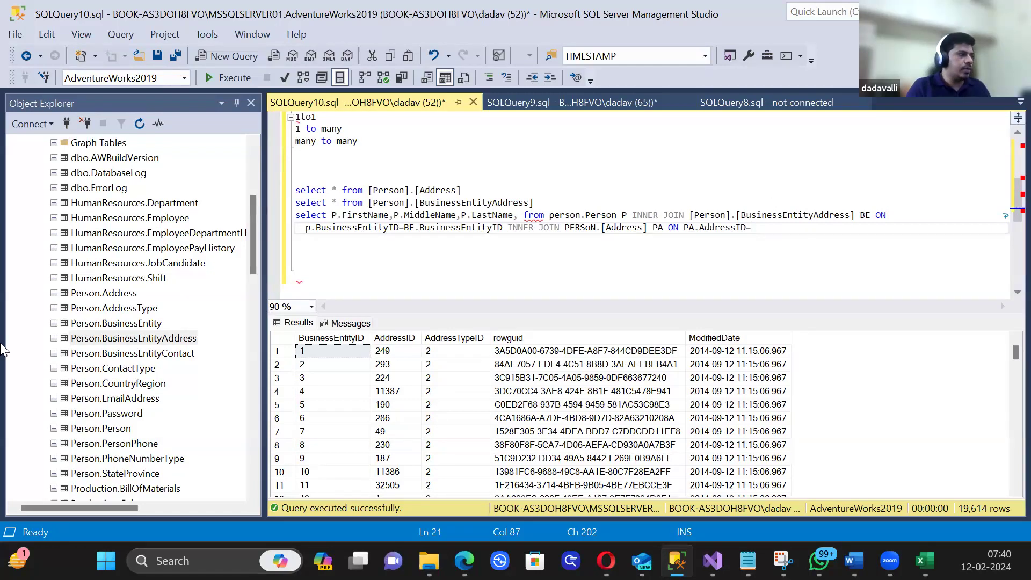
# Step: Look over the HumanResources Department, Employee and EmployeeDepartmentHistory tables in the AdventureWorks2019 table list
pyautogui.scroll(2, 133, 266)
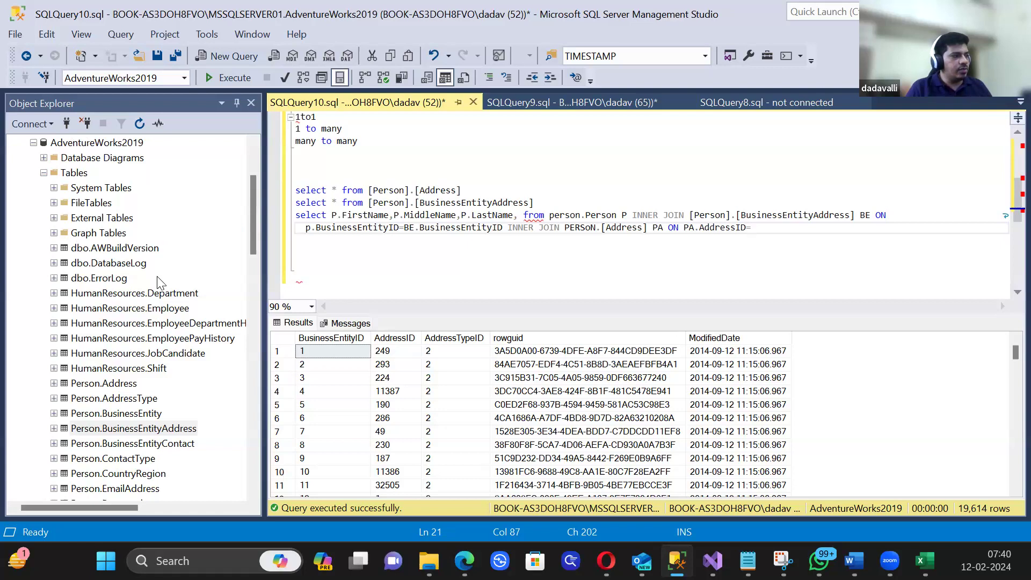
pyautogui.click(129, 294)
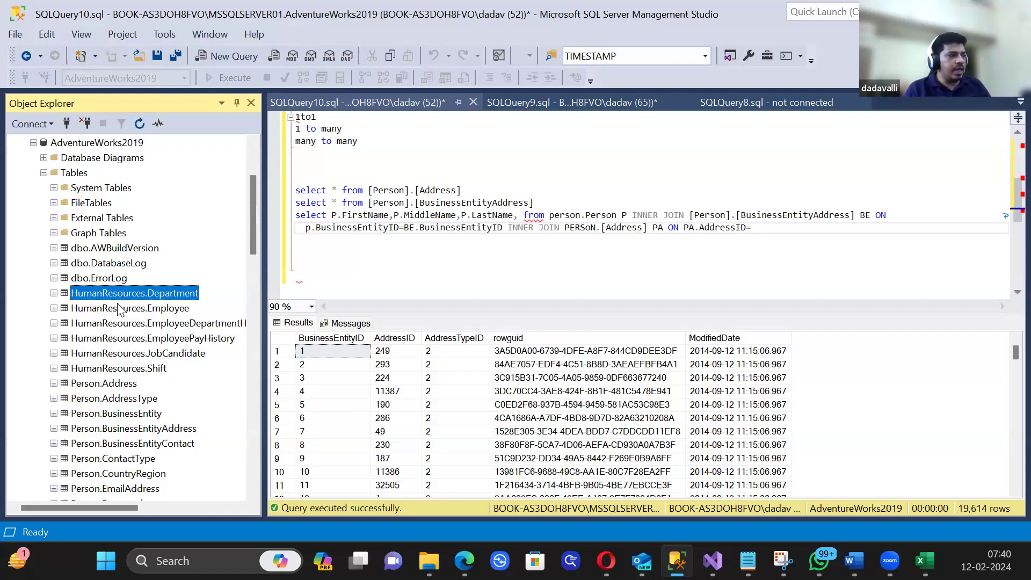
pyautogui.click(134, 309)
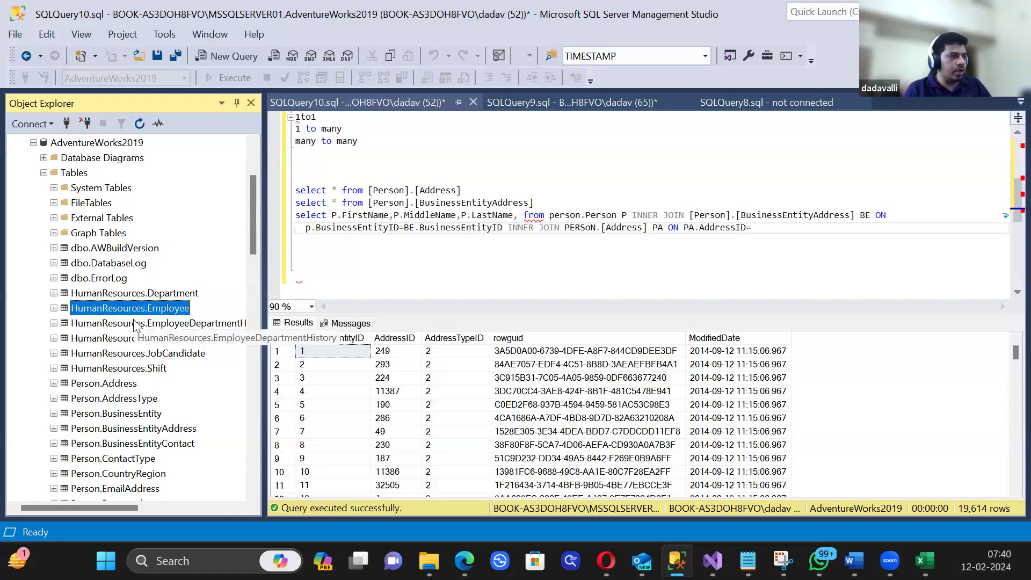
pyautogui.click(180, 323)
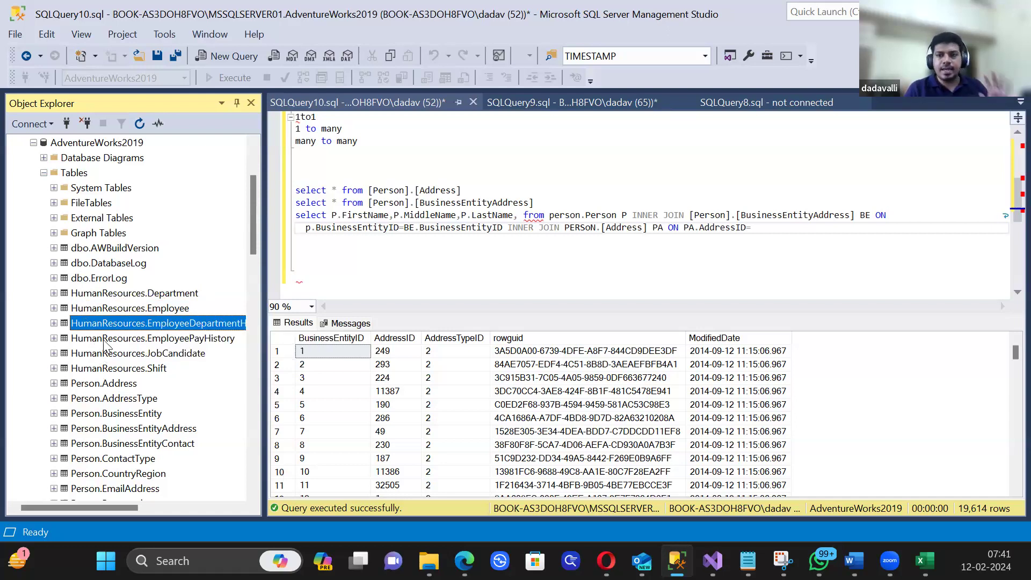
# Step: Begin a new query, select * from sys.schema, on its own line between the cardinality notes and the Address query
pyautogui.click(623, 168)
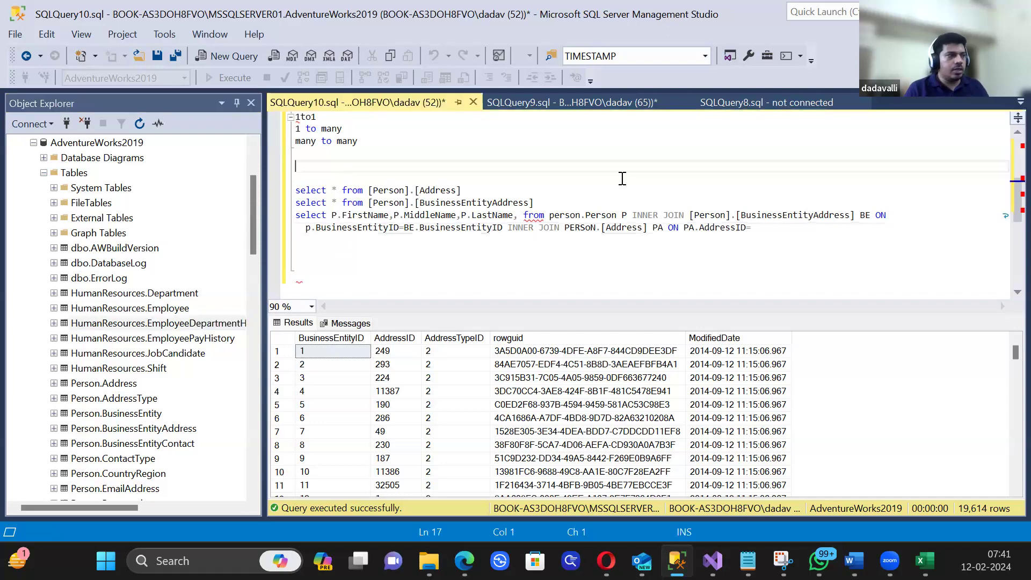
pyautogui.press('Return')
pyautogui.press('Up')
pyautogui.write('select 8 f')
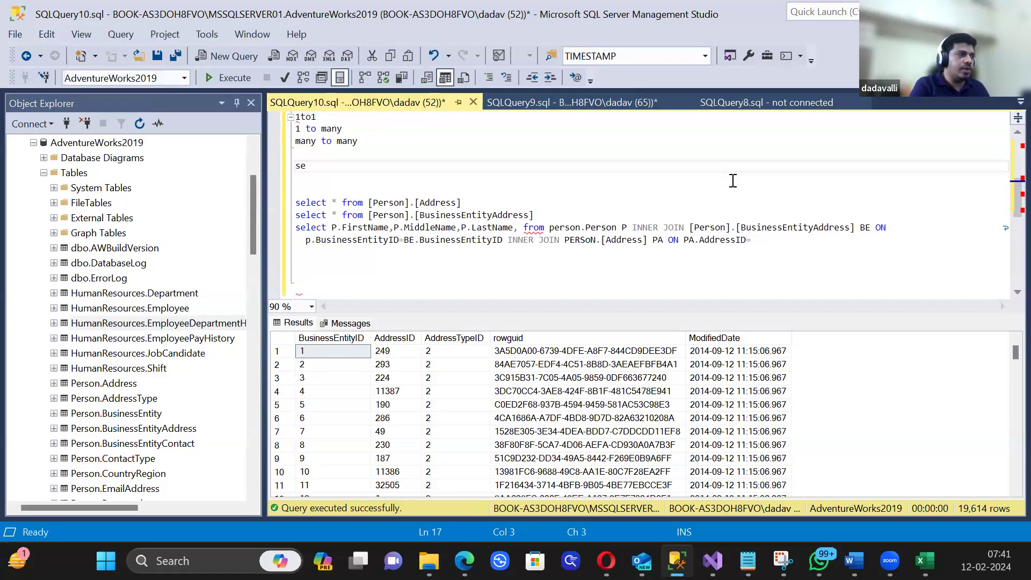
pyautogui.press('BackSpace')
pyautogui.press('BackSpace')
pyautogui.press('BackSpace')
pyautogui.write('* from sys.schema')
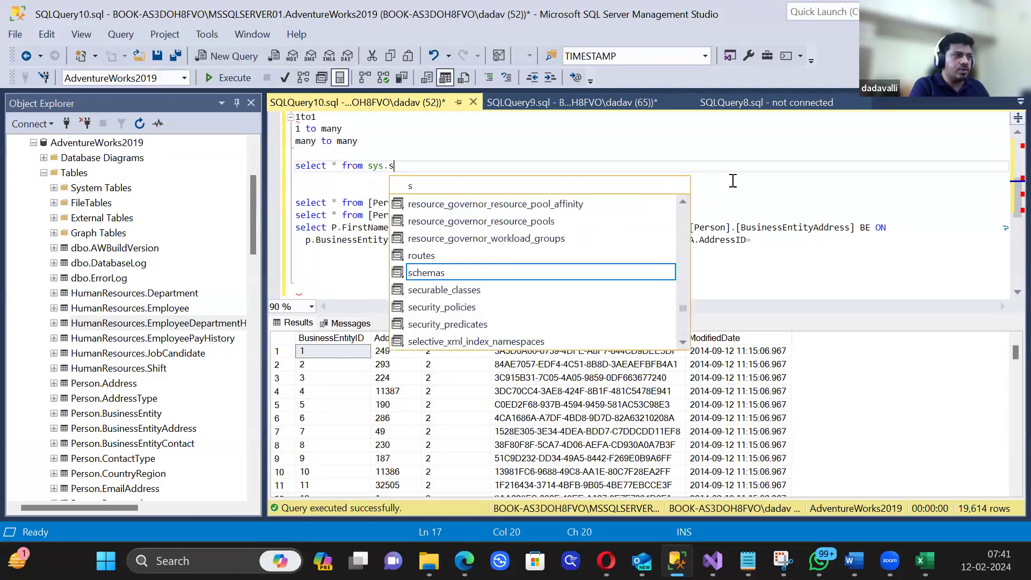
# Step: Complete the query as select * from sys.schemas, run it, and review the schema names from HumanResources to Purchasing
pyautogui.press('Tab')
pyautogui.hotkey('shift', 'Home')
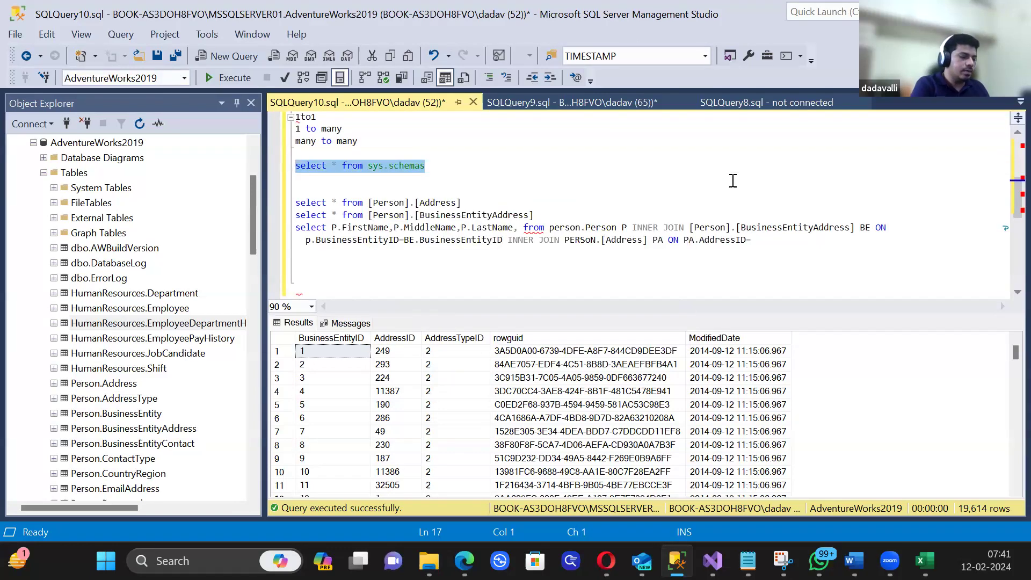
pyautogui.press('F5')
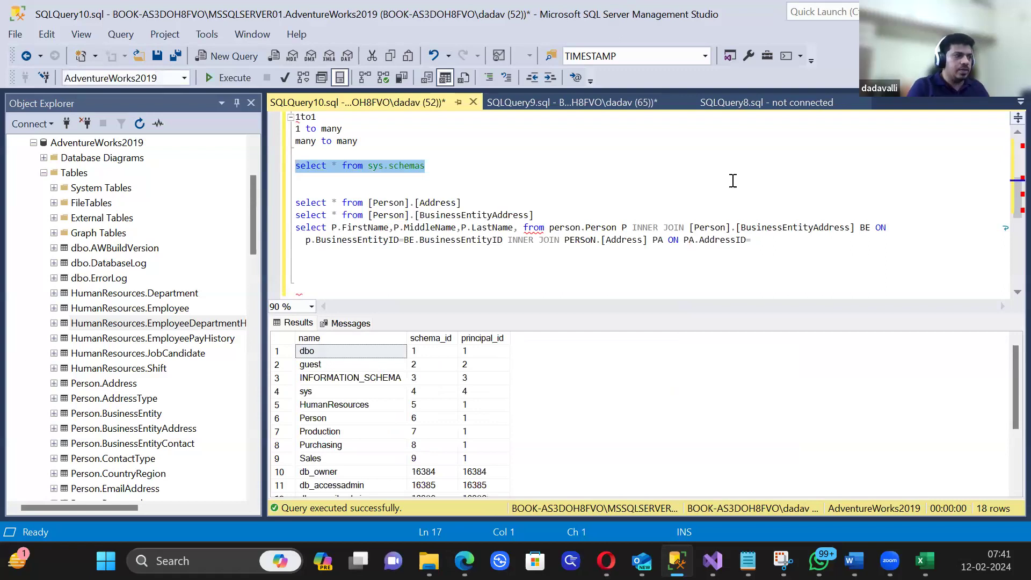
pyautogui.click(301, 407)
pyautogui.click(321, 418)
pyautogui.click(321, 433)
pyautogui.click(322, 445)
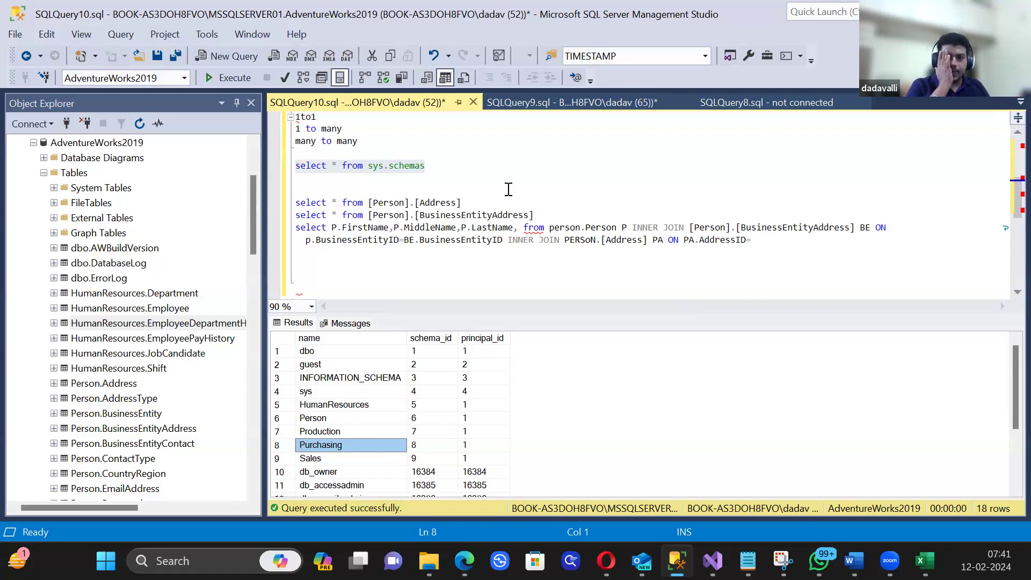
pyautogui.moveTo(430, 168); pyautogui.dragTo(295, 164)
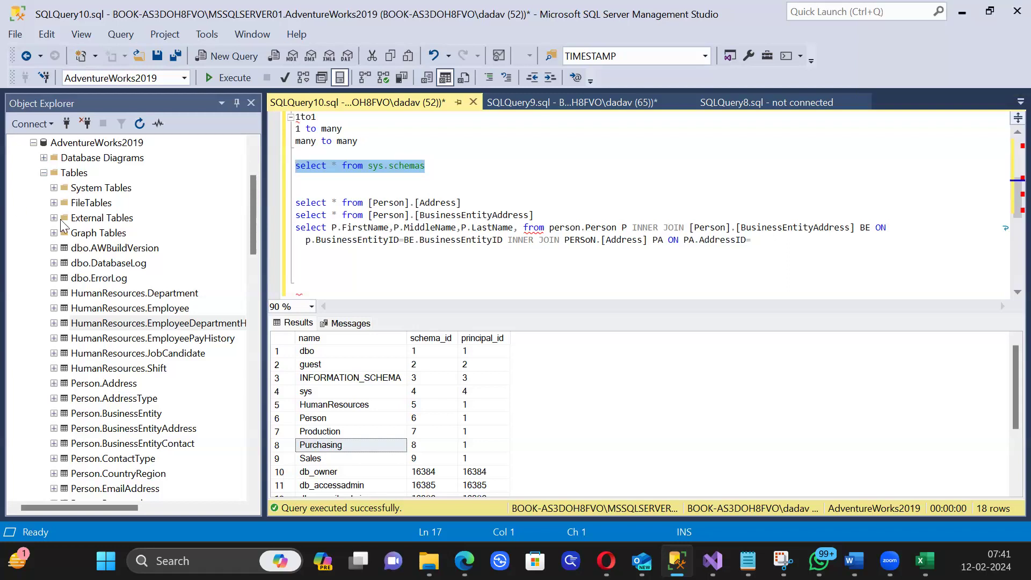
pyautogui.click(417, 185)
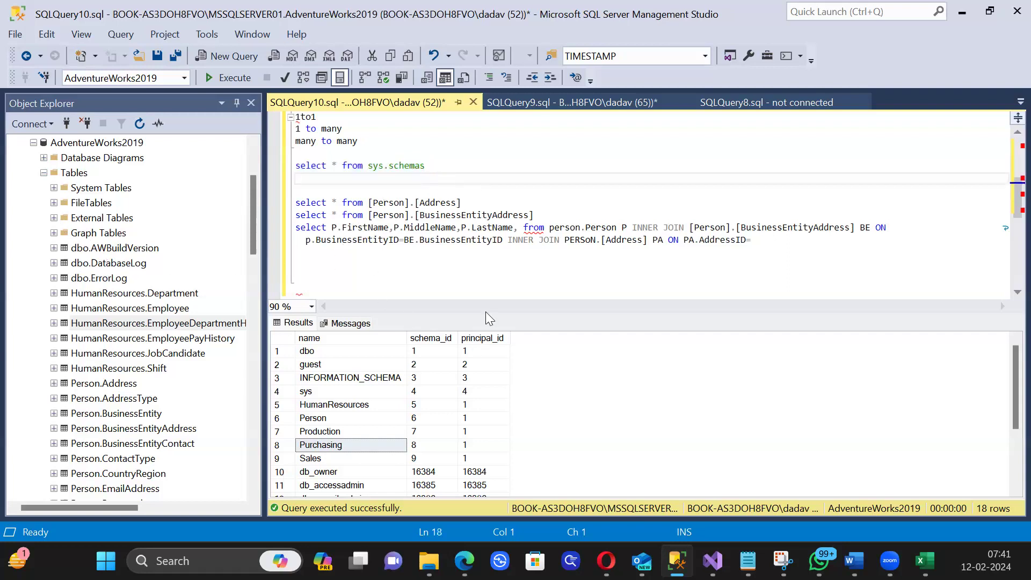
# Step: Display the structure of the [Person].[Address] table and review its columns and data types
pyautogui.moveTo(469, 205); pyautogui.dragTo(368, 204)
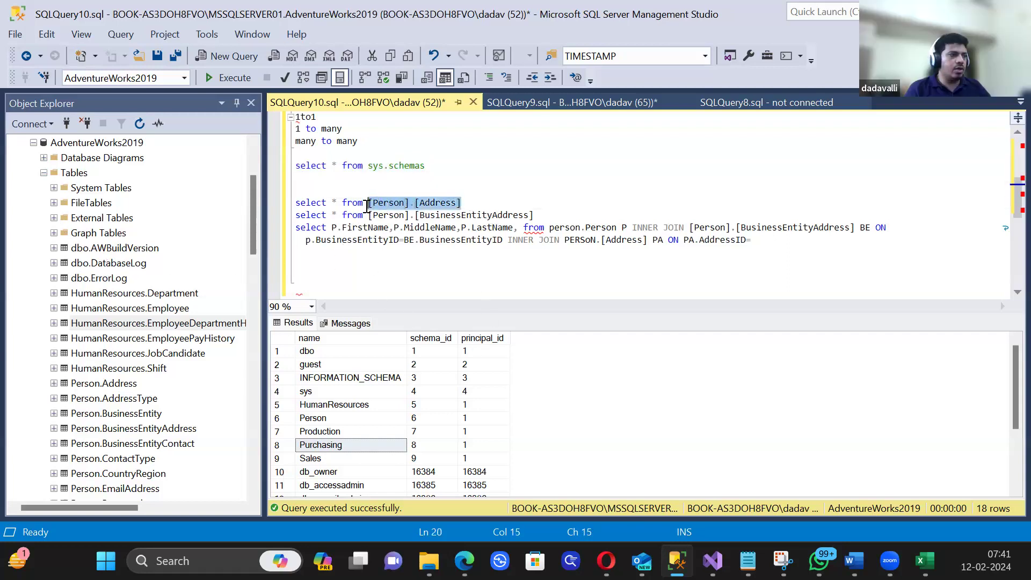
pyautogui.hotkey('alt', 'F1')
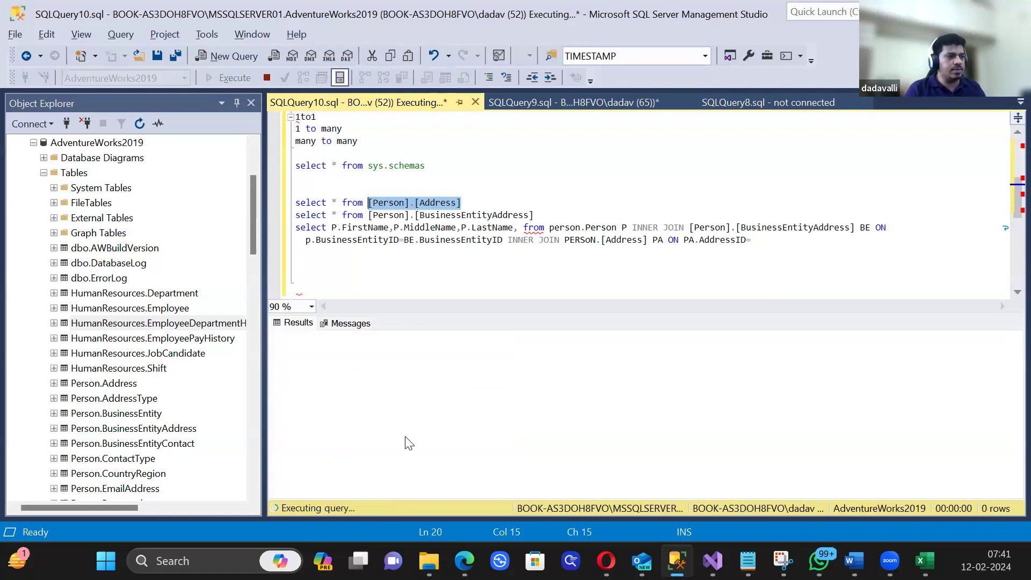
pyautogui.click(317, 409)
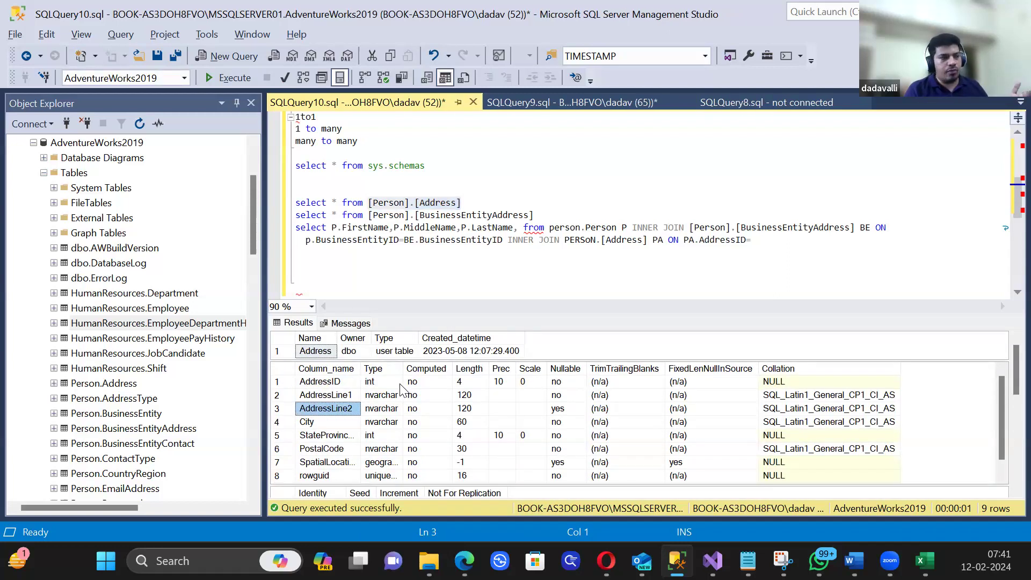
pyautogui.scroll(-1, 525, 420)
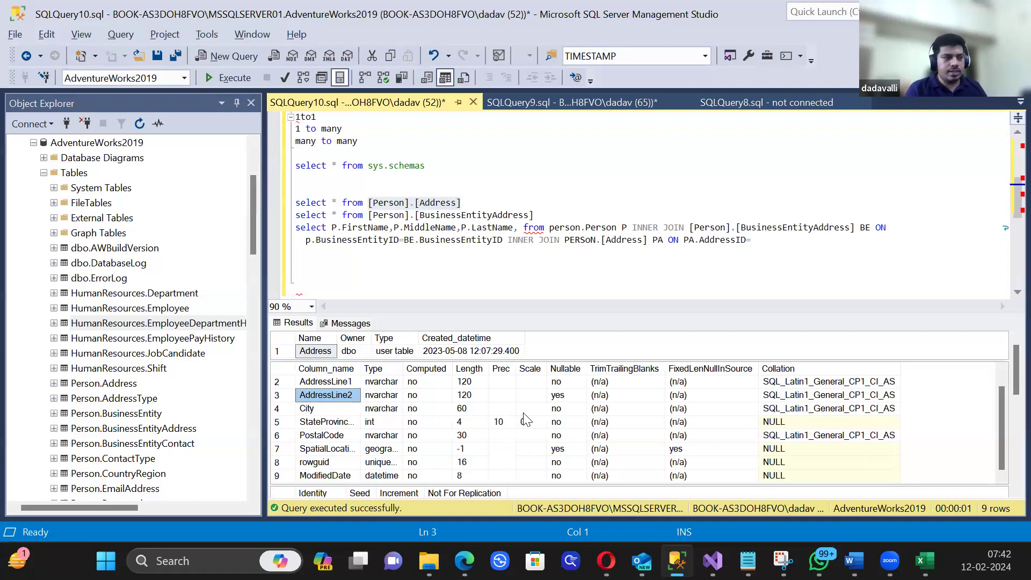
pyautogui.scroll(1, 767, 433)
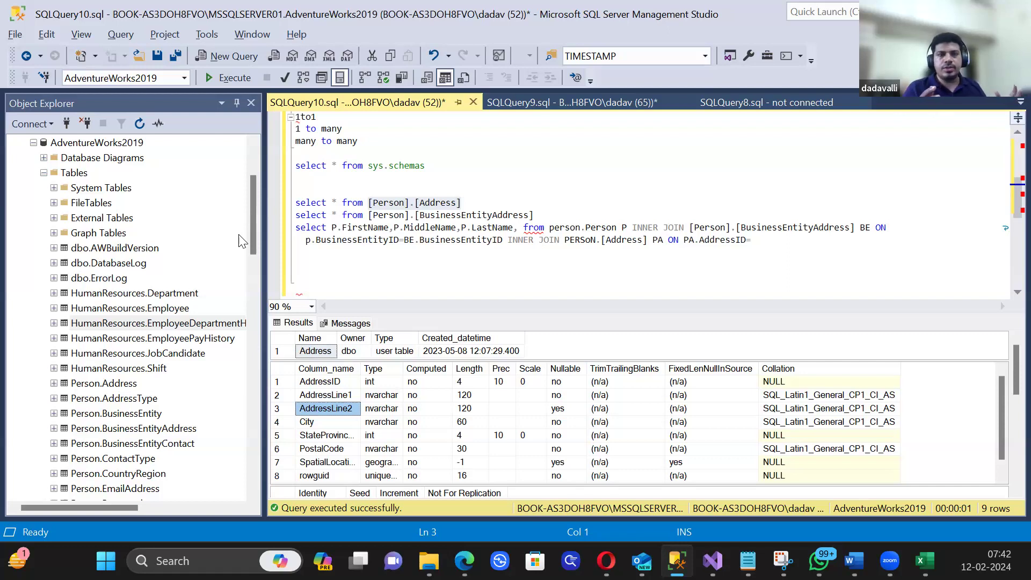
# Step: Switch to File Explorer, compare the Local Disk (C:) and New Volume (K:) drives under This PC, and return to SQL Server Management Studio
pyautogui.click(429, 561)
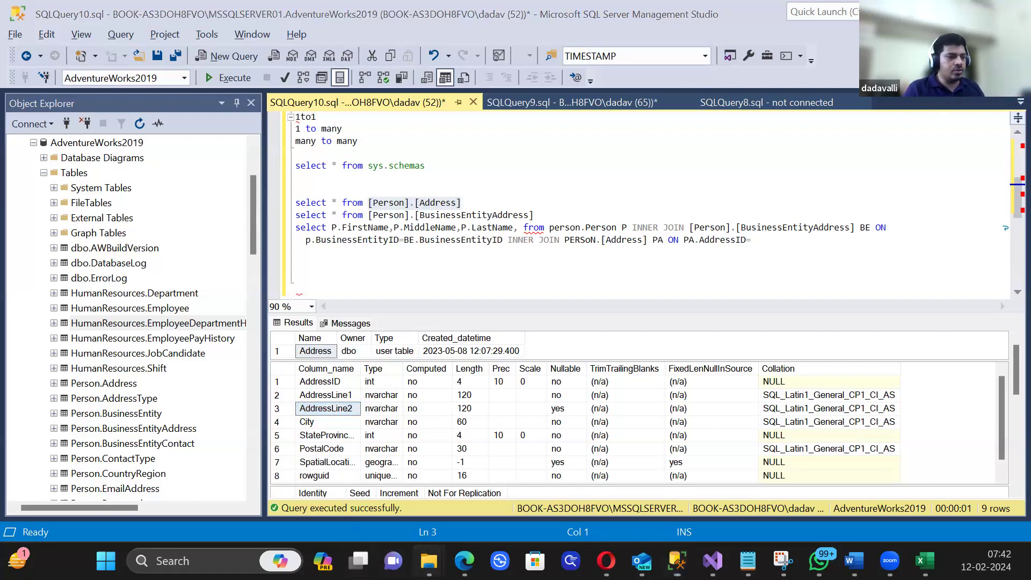
pyautogui.click(195, 450)
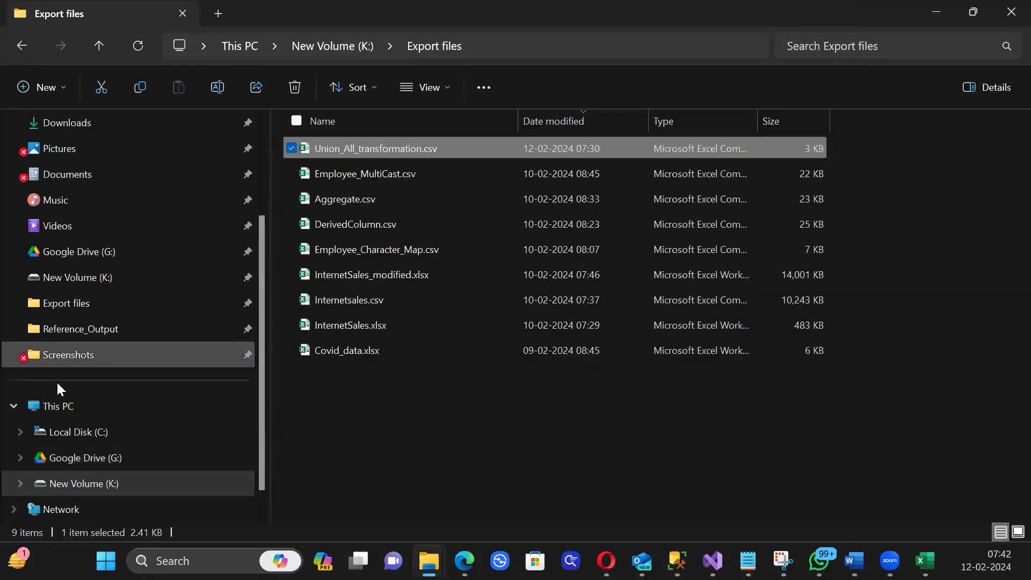
pyautogui.click(63, 408)
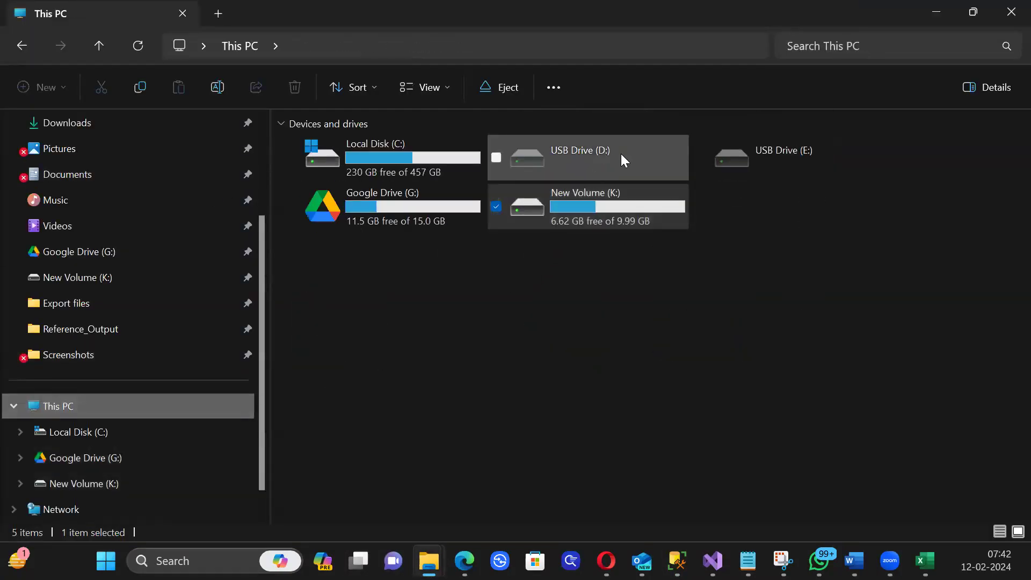
pyautogui.click(432, 177)
pyautogui.click(516, 201)
pyautogui.click(414, 174)
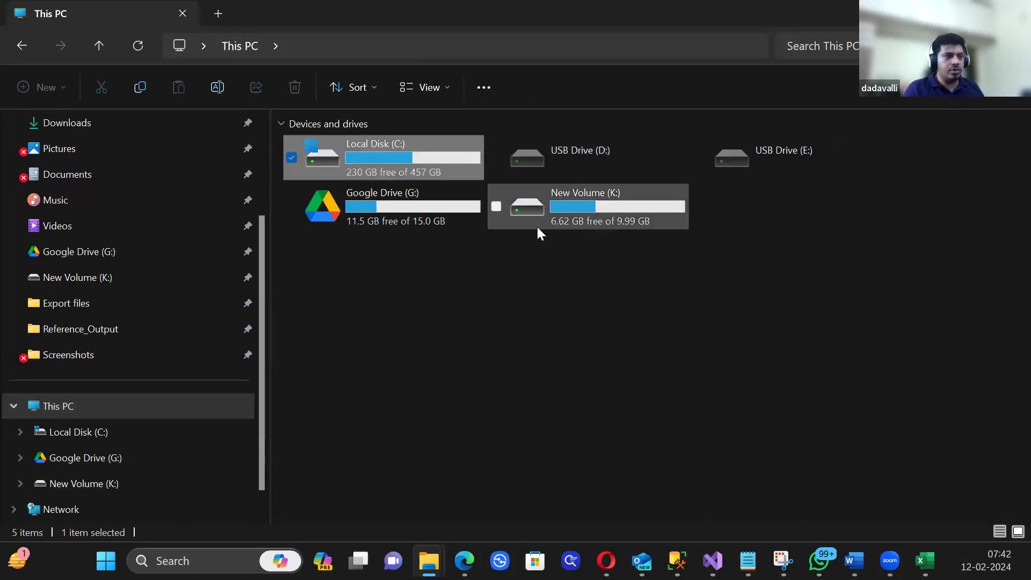
pyautogui.click(537, 227)
pyautogui.click(419, 170)
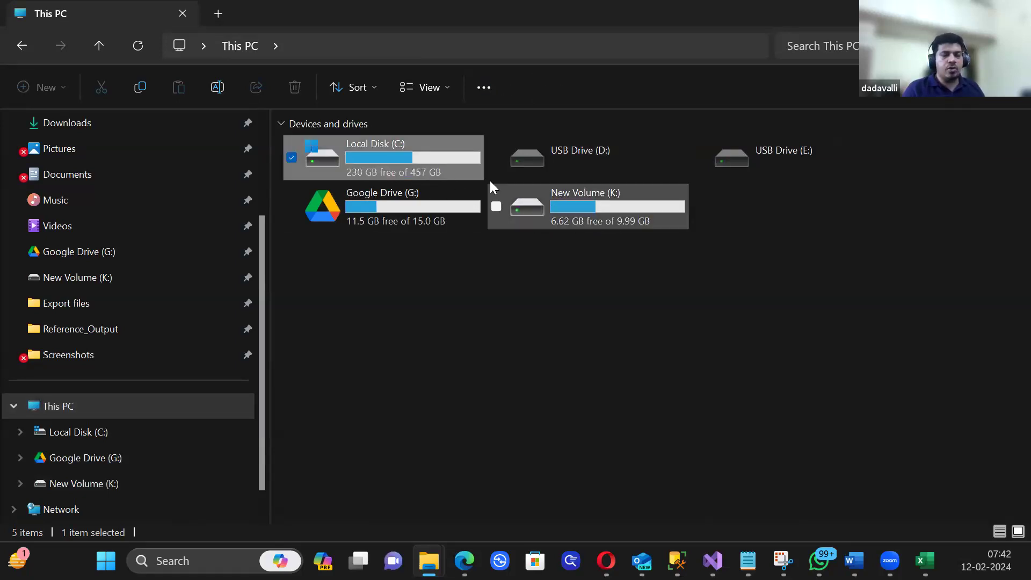
pyautogui.click(505, 208)
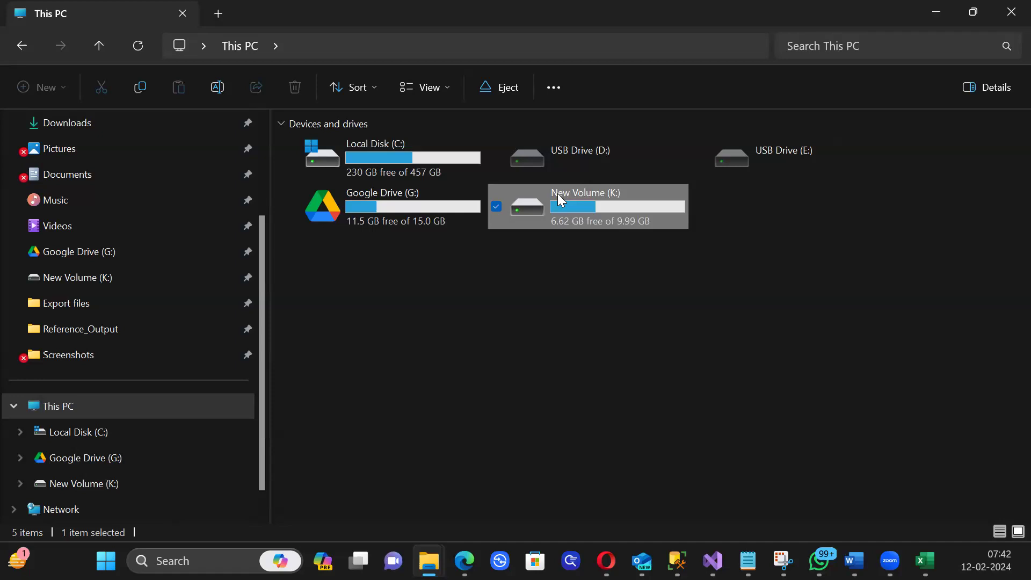
pyautogui.moveTo(560, 200)
pyautogui.moveTo(622, 218)
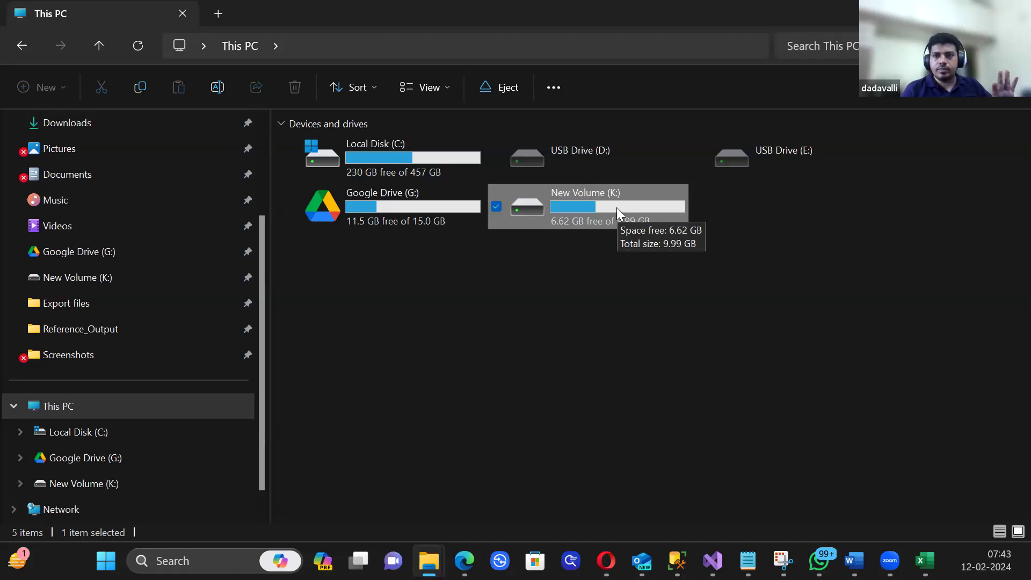
pyautogui.click(411, 161)
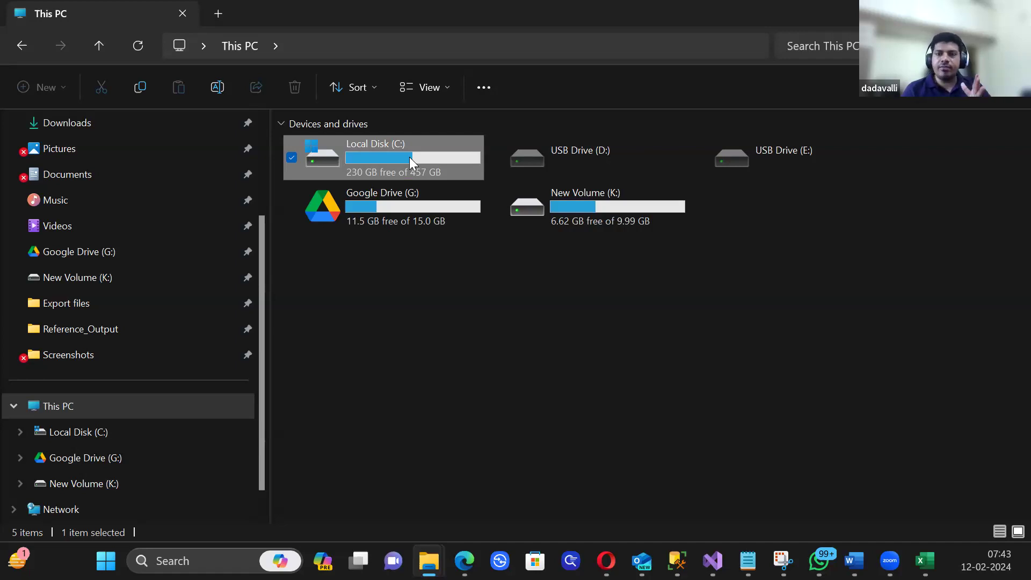
pyautogui.click(617, 204)
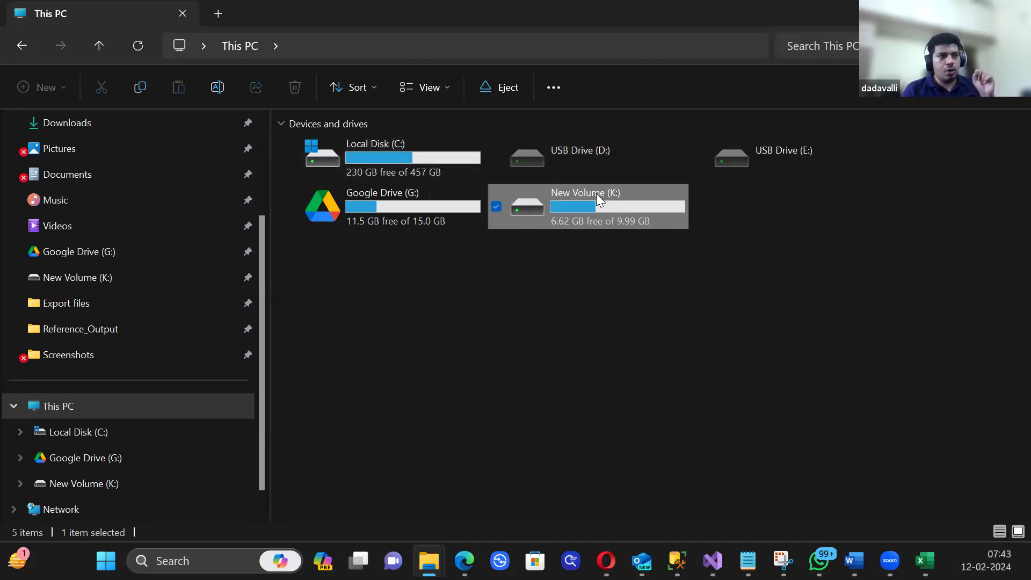
pyautogui.moveTo(600, 199)
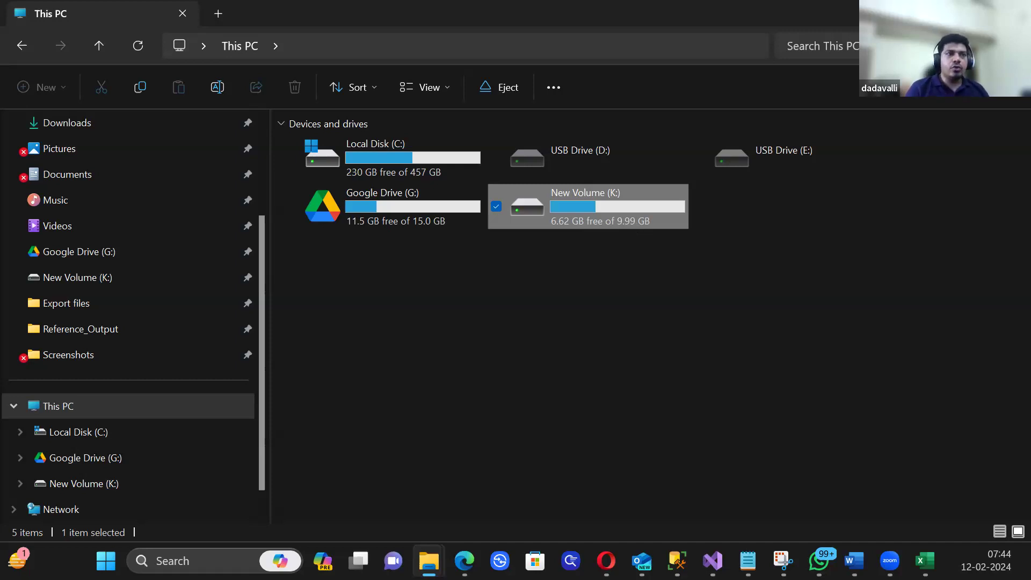
pyautogui.click(938, 13)
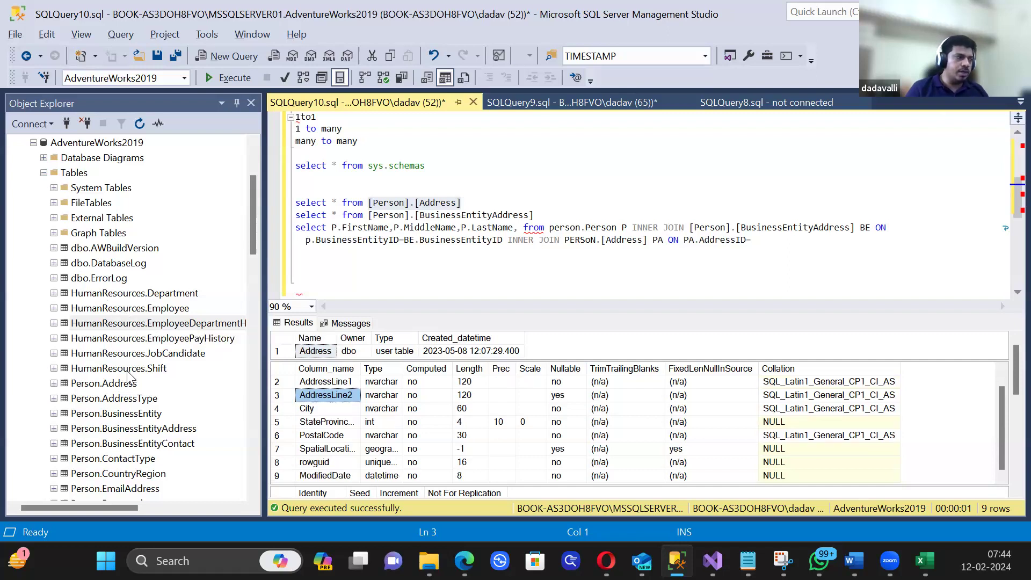
# Step: Look through the AdventureWorks2019 table list to examine how the Person, Production, Purchasing and Sales tables are grouped by schema
pyautogui.moveTo(250, 233); pyautogui.dragTo(253, 358)
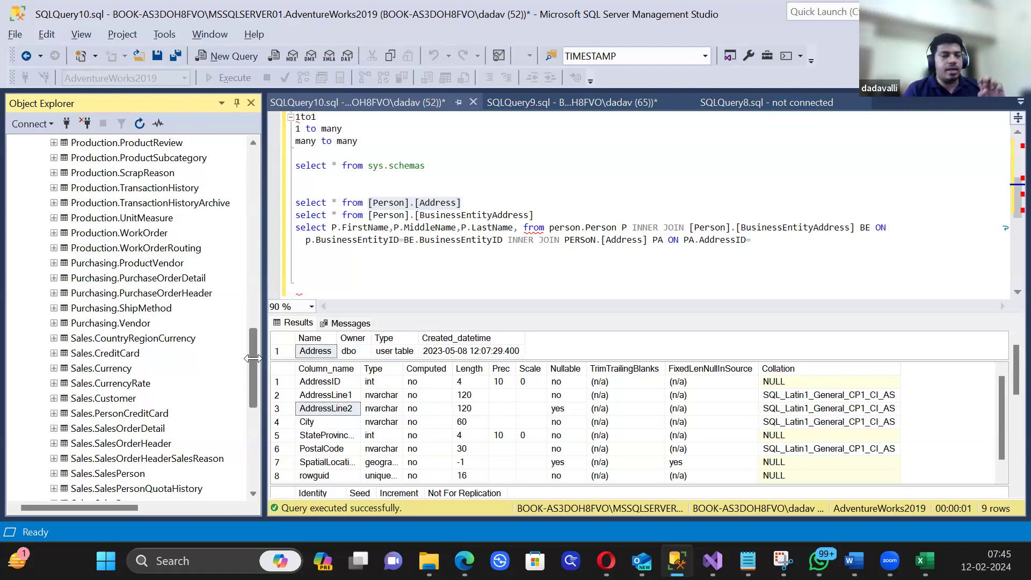
pyautogui.scroll(3, 110, 295)
pyautogui.scroll(-5, 110, 295)
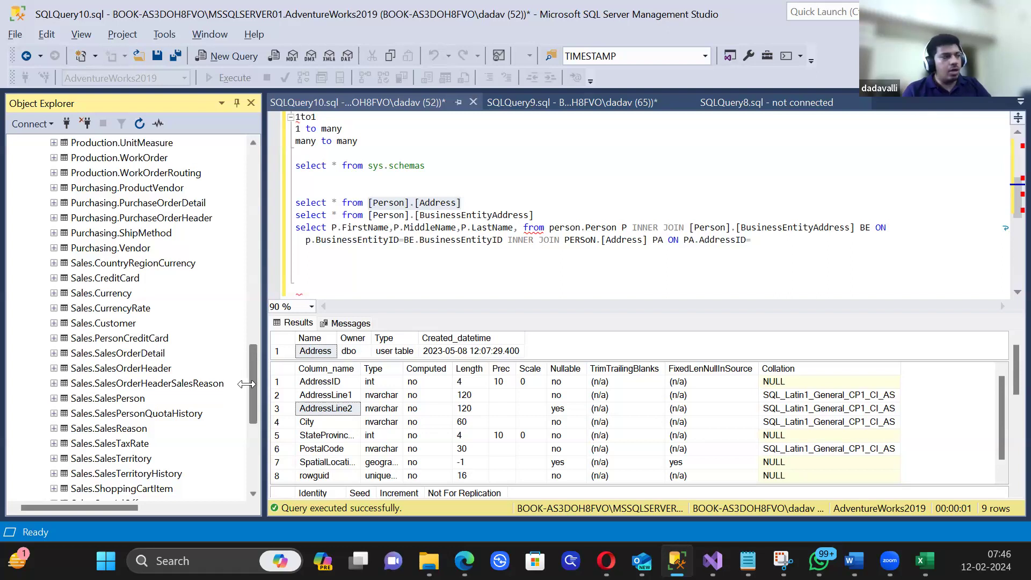
pyautogui.moveTo(249, 371); pyautogui.dragTo(265, 255)
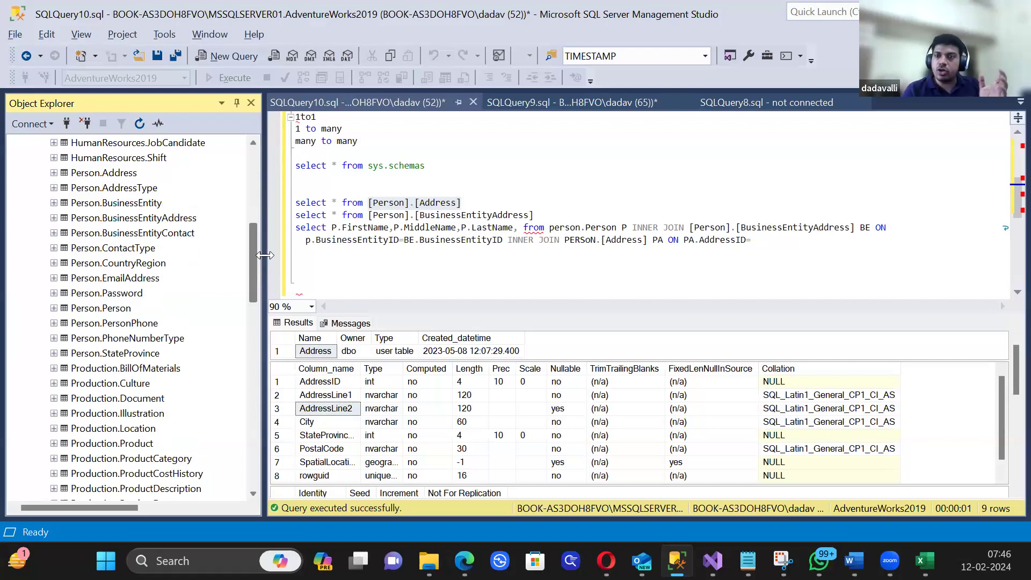
pyautogui.moveTo(265, 255); pyautogui.dragTo(270, 286)
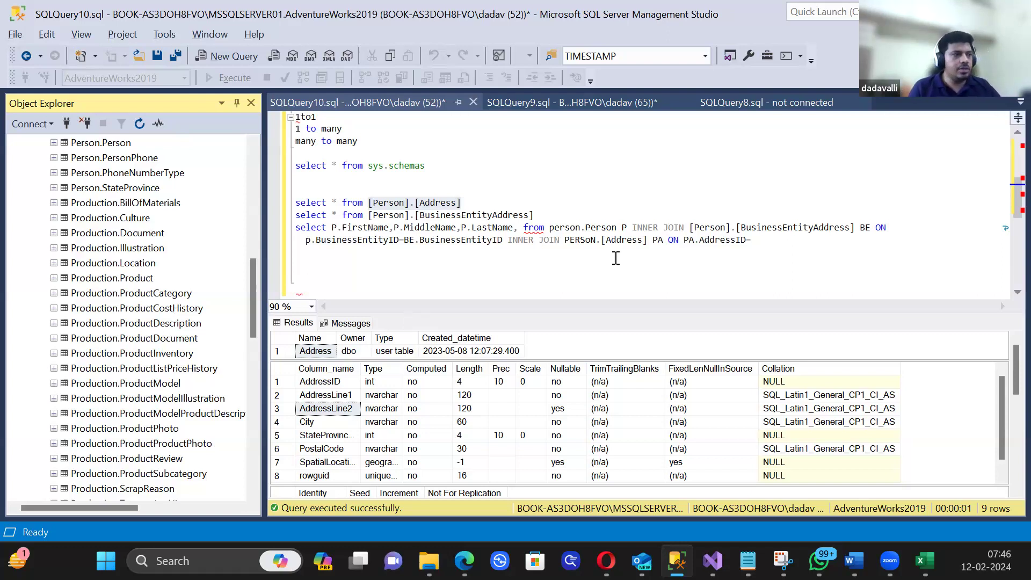
# Step: Complete the join condition of the Address table as PA.AddressID=BE.AddressID
pyautogui.click(611, 240)
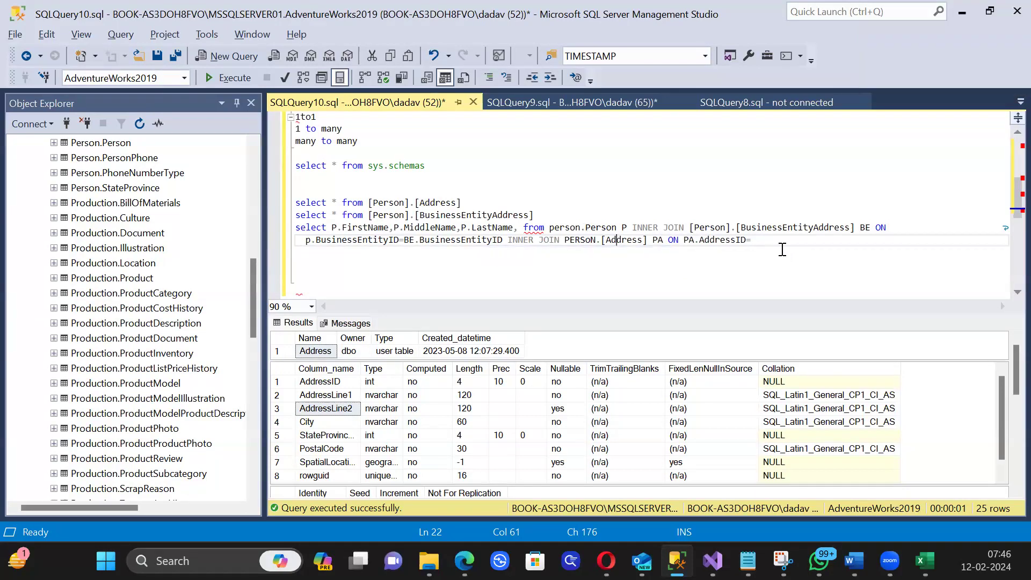
pyautogui.click(781, 241)
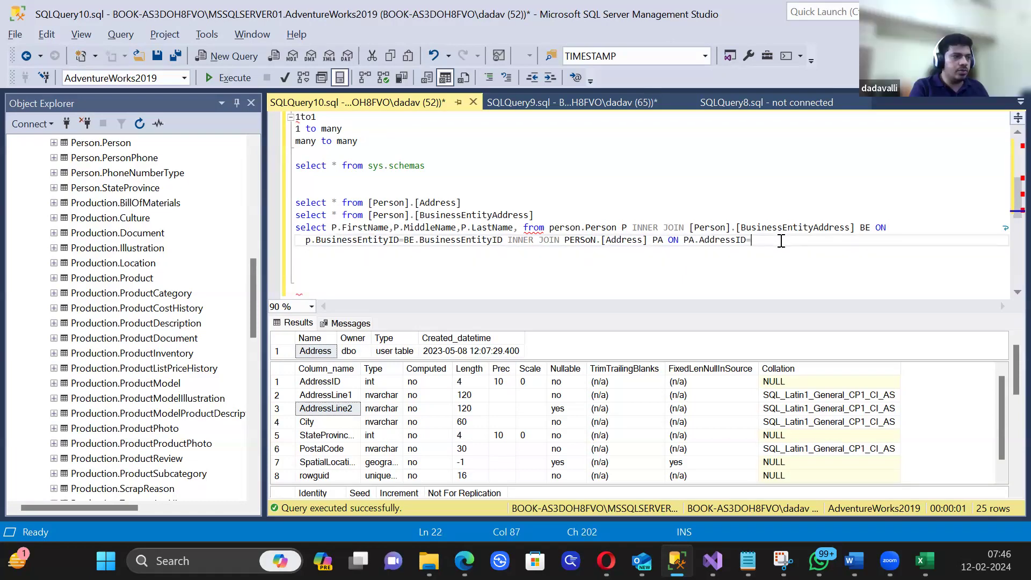
pyautogui.write('BE.Add')
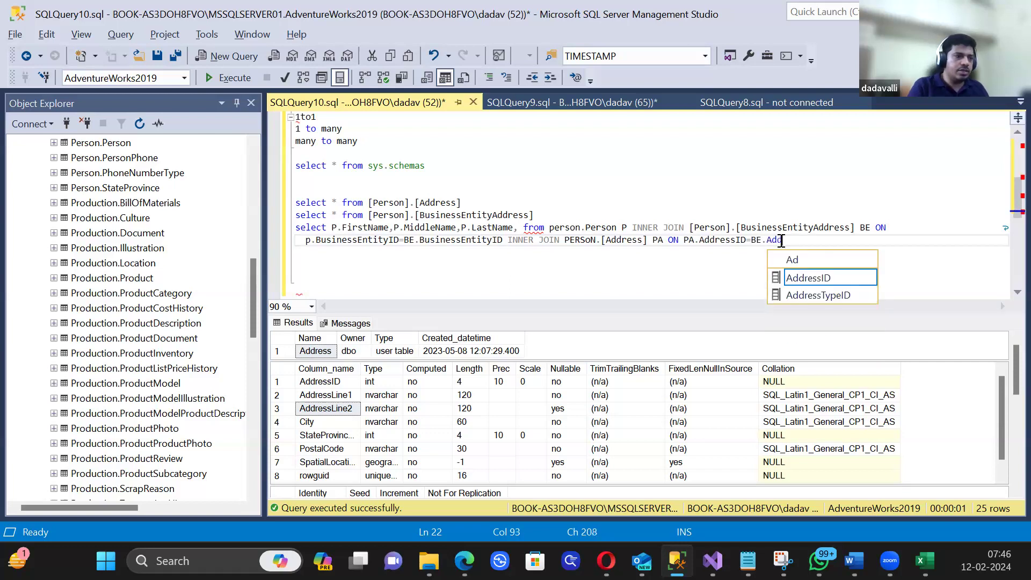
pyautogui.press('Tab')
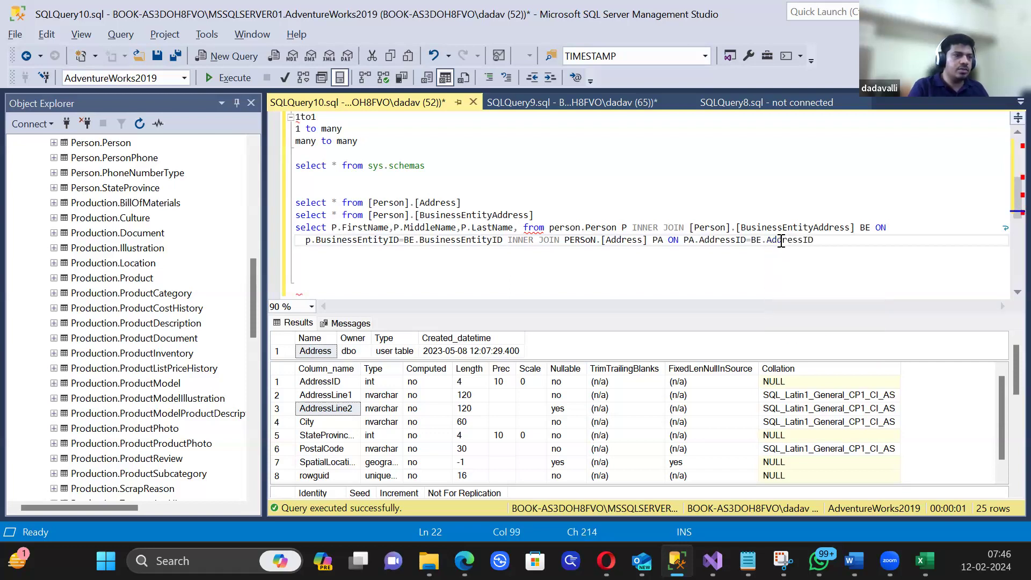
# Step: Add PA.AddressLine1, PA.AddressLine2, PA.City and PA.PostalCode to the select list after P.LastName in the join query
pyautogui.click(519, 231)
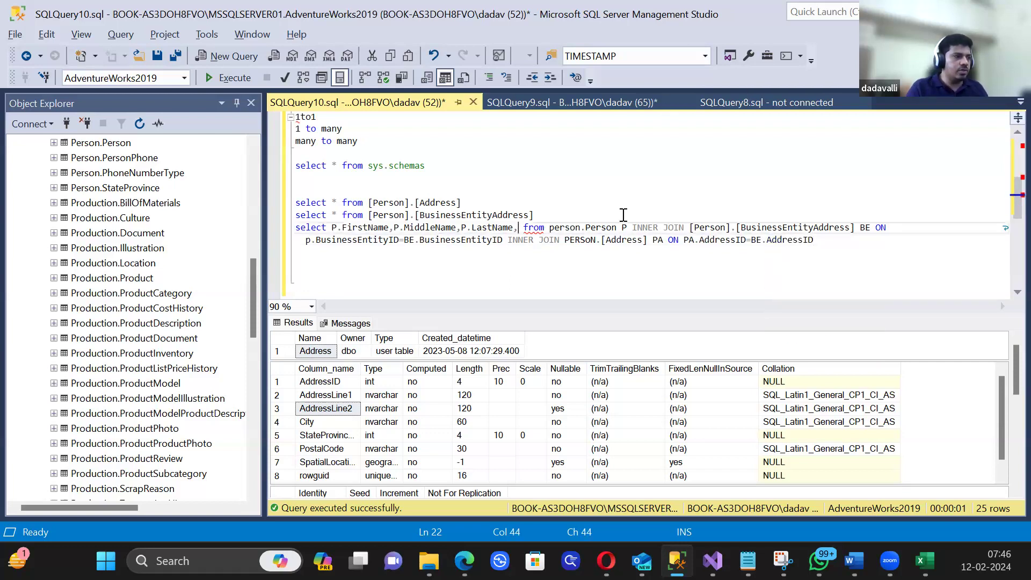
pyautogui.write('PA')
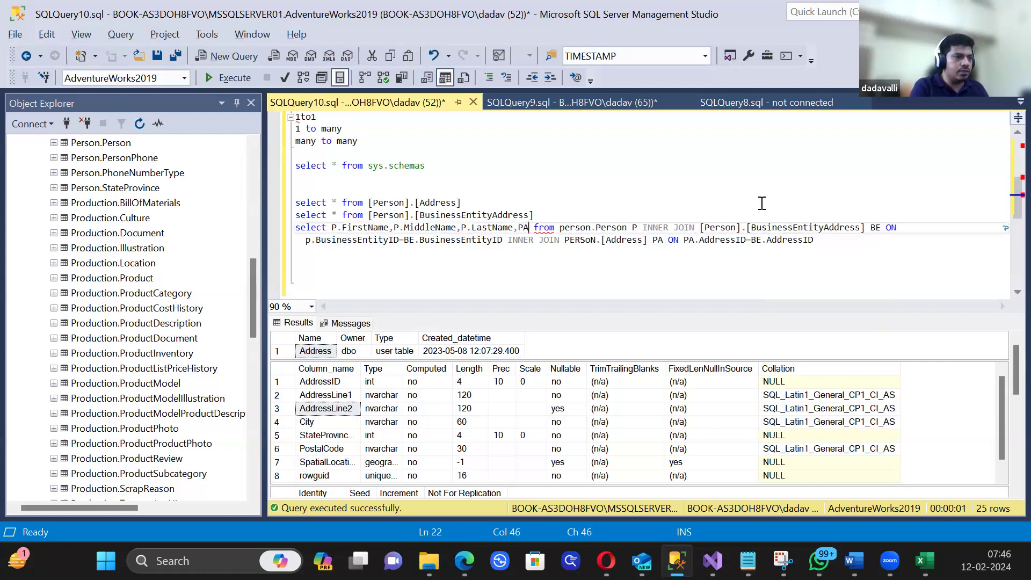
pyautogui.write('.')
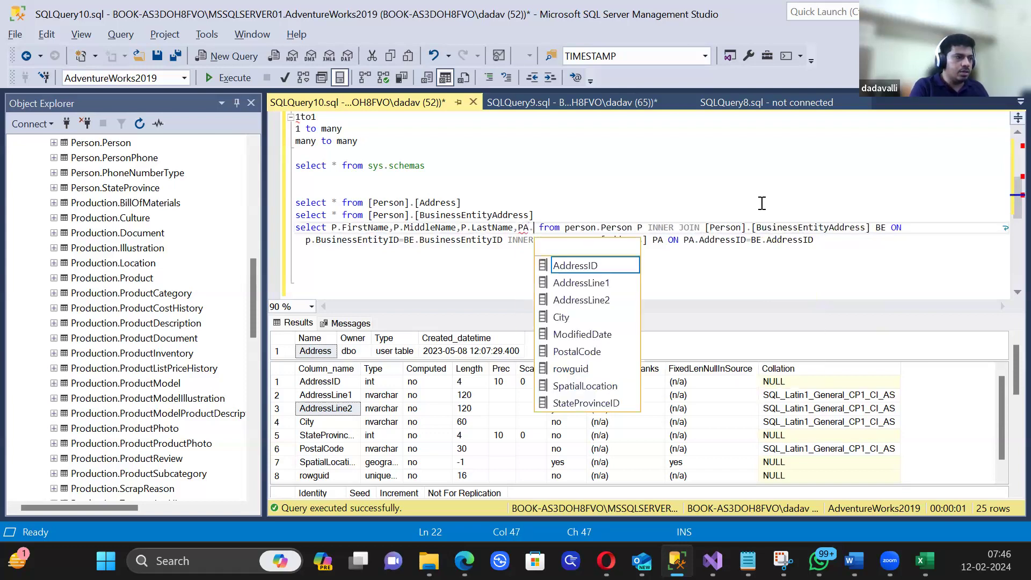
pyautogui.press('Down')
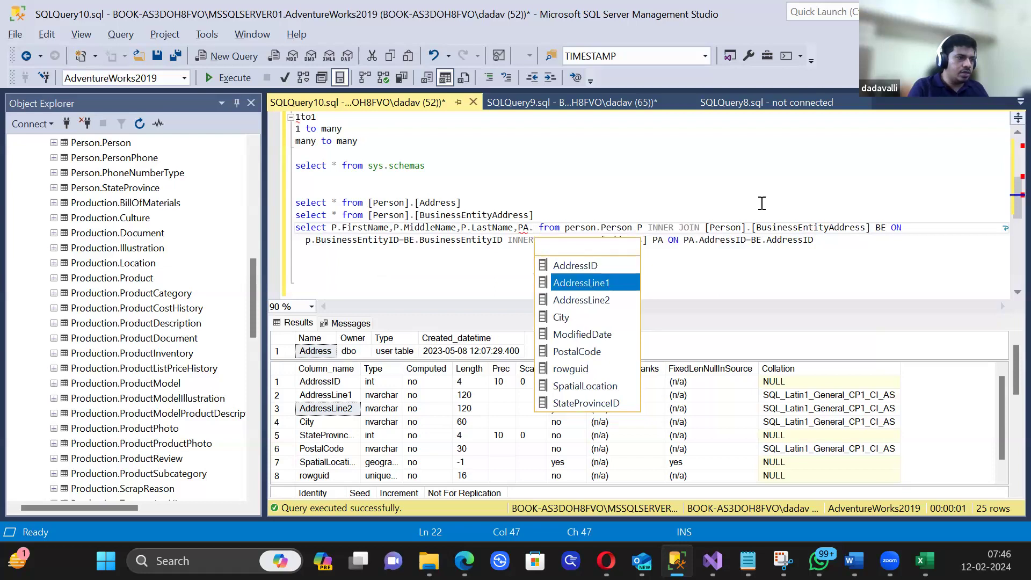
pyautogui.write(',P')
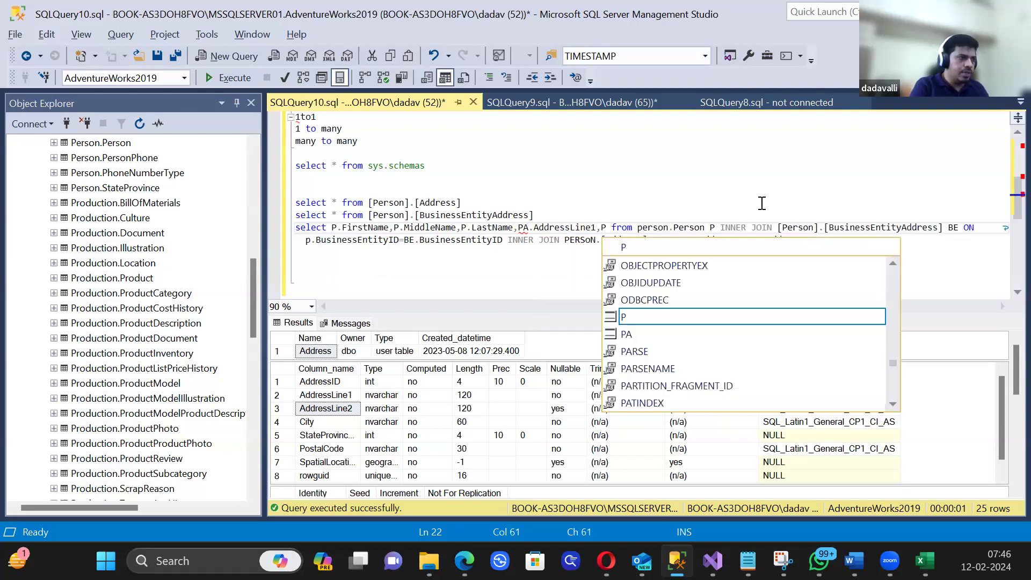
pyautogui.write('A.ad')
pyautogui.press('Down')
pyautogui.press('Down')
pyautogui.write(',PA.c')
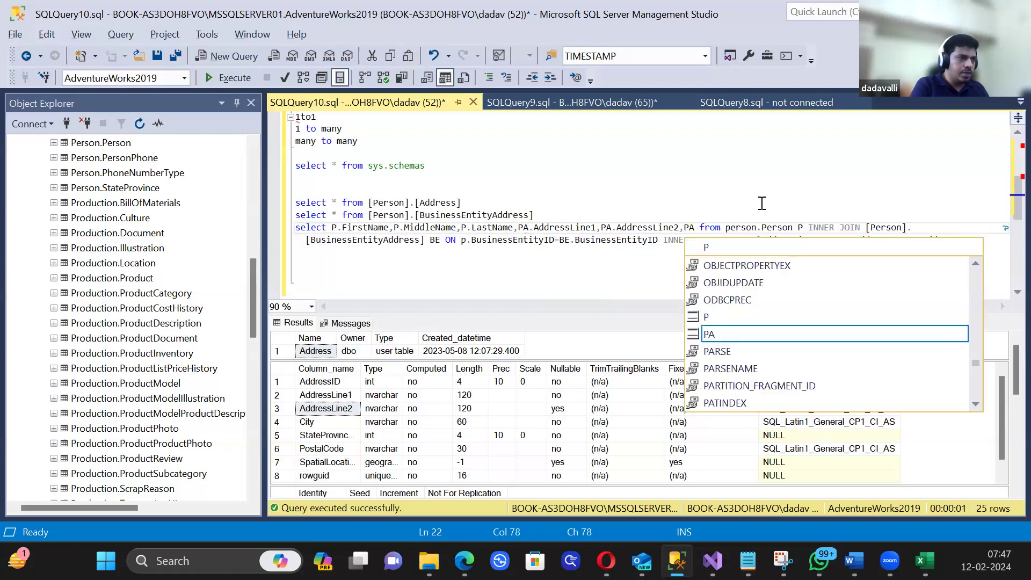
pyautogui.write('ity,')
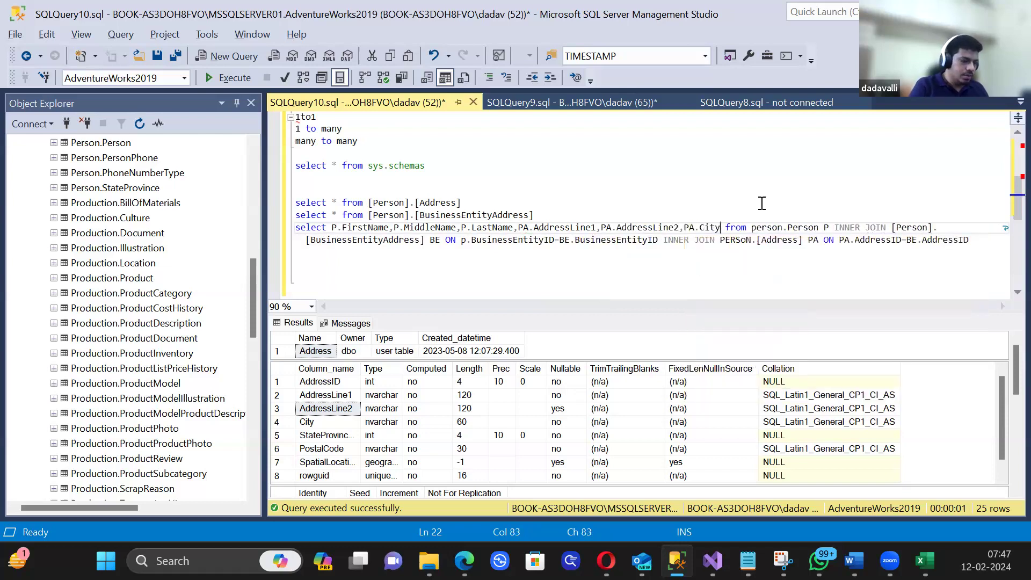
pyautogui.write('PA.PostalCode')
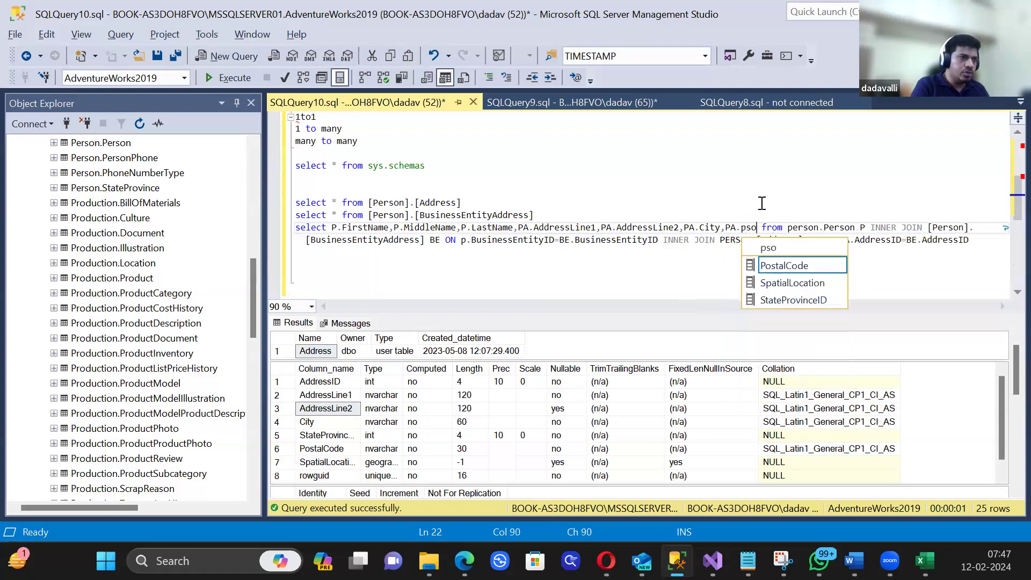
# Step: Run only the three-table join query on Person, BusinessEntityAddress and Address
pyautogui.moveTo(494, 271); pyautogui.dragTo(273, 221)
pyautogui.moveTo(440, 271); pyautogui.dragTo(275, 232)
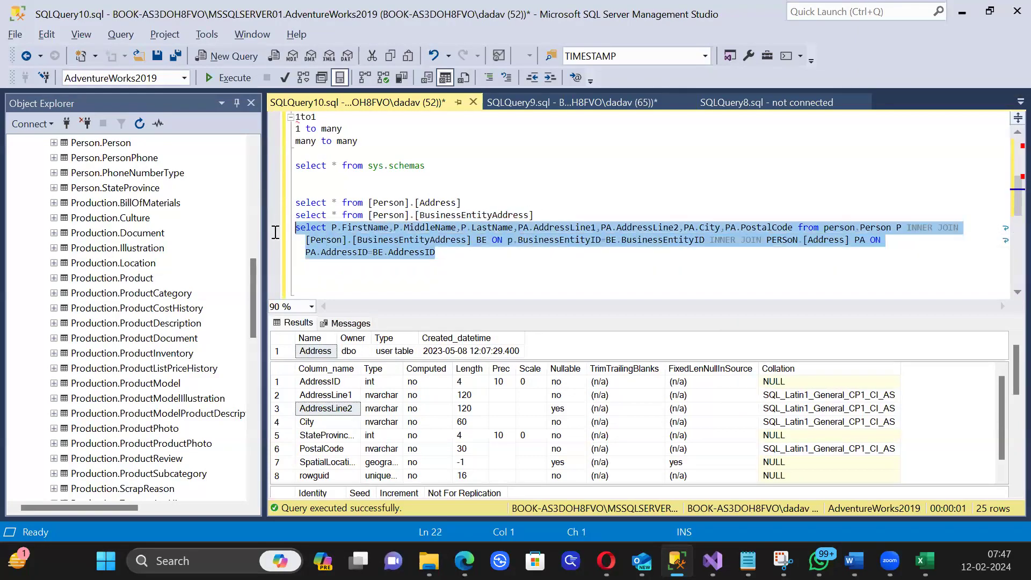
pyautogui.click(230, 79)
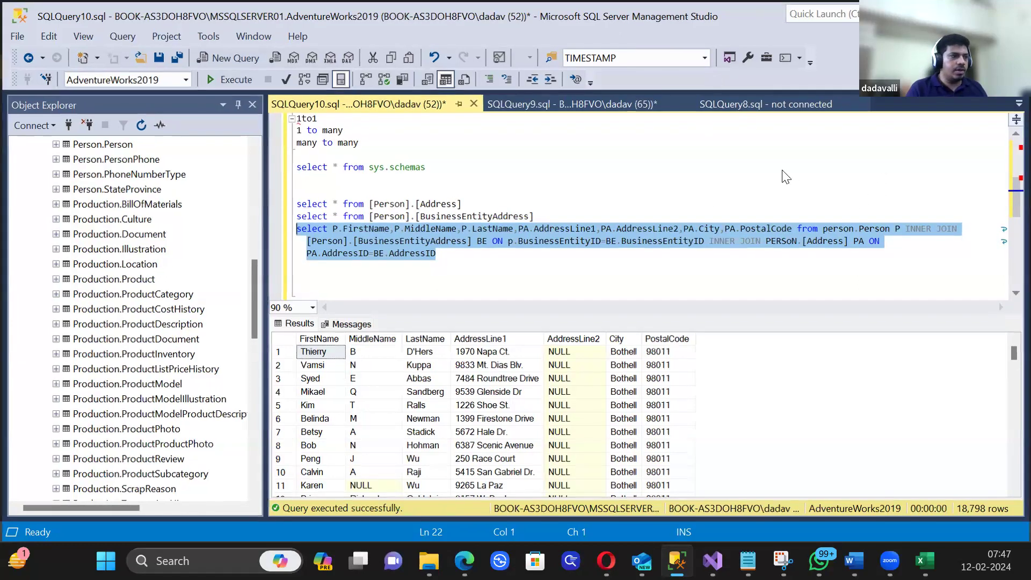
# Step: Switch to Visual Studio and add a new SSIS package to the SSIS_Learn_2 project
pyautogui.hotkey('alt', 'Tab')
pyautogui.click(866, 217)
pyautogui.rightClick(866, 218)
pyautogui.click(776, 224)
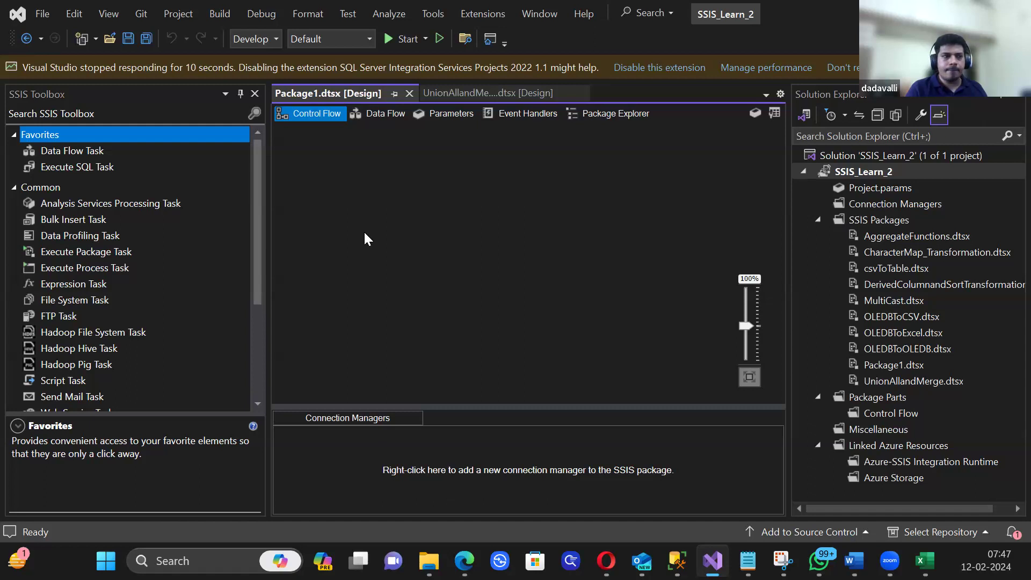
# Step: Rename Package1.dtsx as MergeJoin.dtsx and agree to reload all externally changed files
pyautogui.click(878, 365)
pyautogui.click(877, 364)
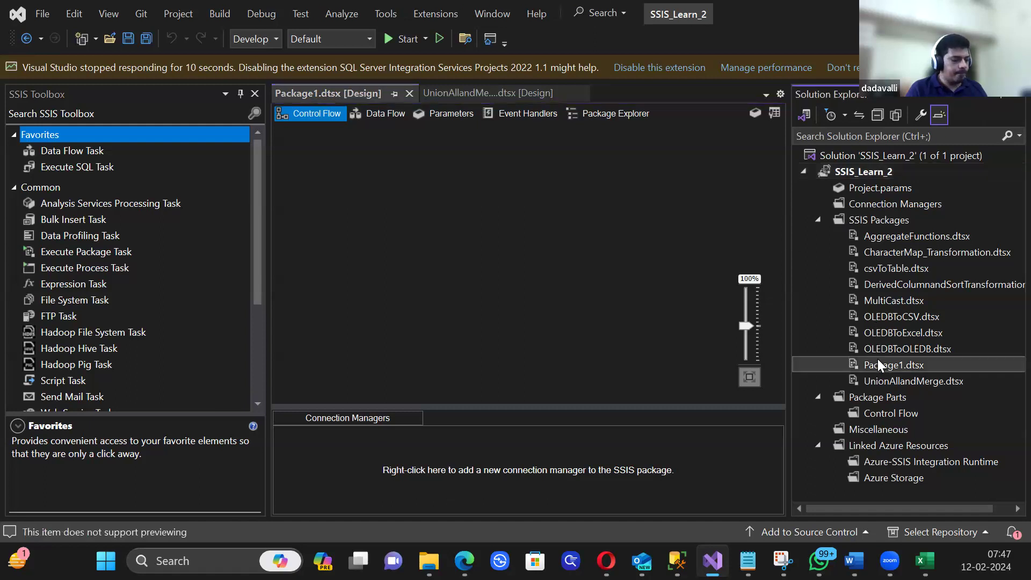
pyautogui.write('Merge')
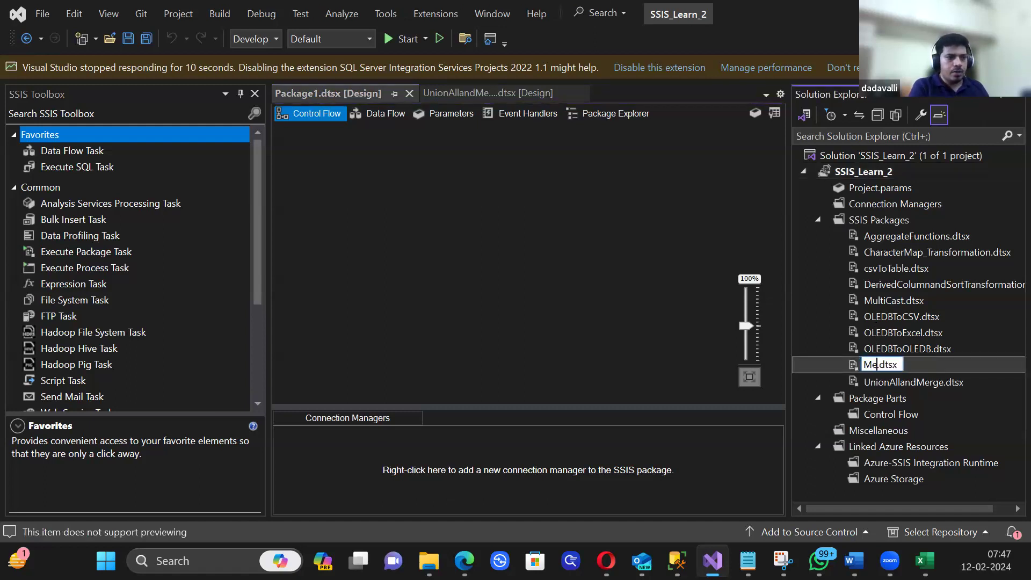
pyautogui.write('Joing')
pyautogui.press('BackSpace')
pyautogui.press('Return')
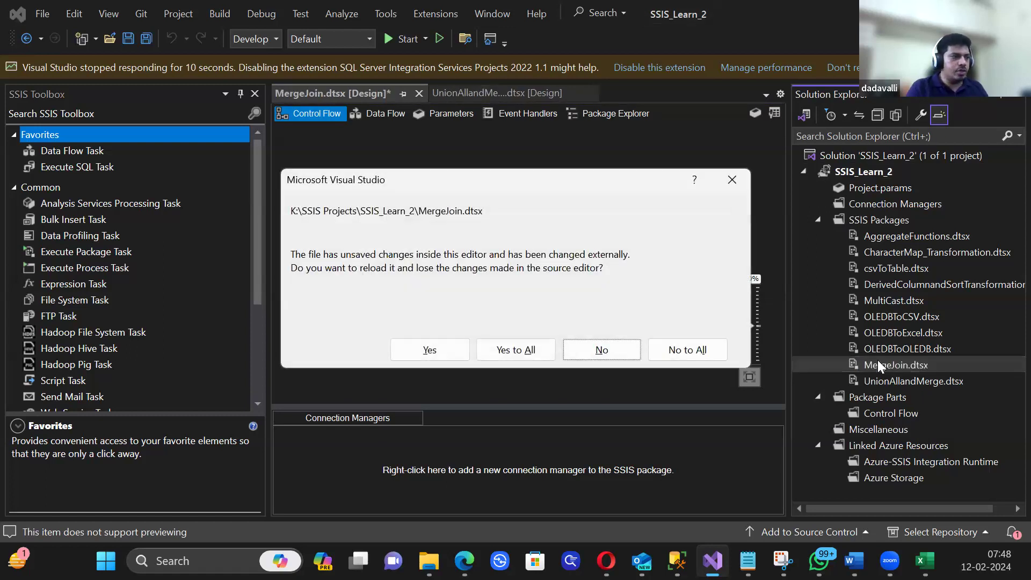
pyautogui.click(516, 350)
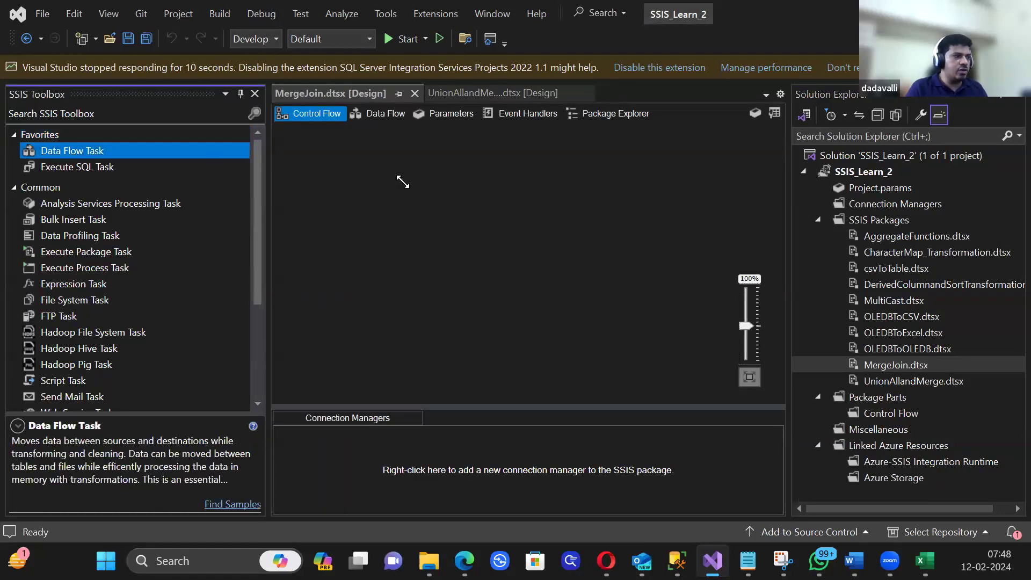
# Step: Add a Data Flow Task to the MergeJoin package's control flow and place a Merge Join transformation inside it
pyautogui.moveTo(403, 182); pyautogui.dragTo(461, 188)
pyautogui.doubleClick(462, 188)
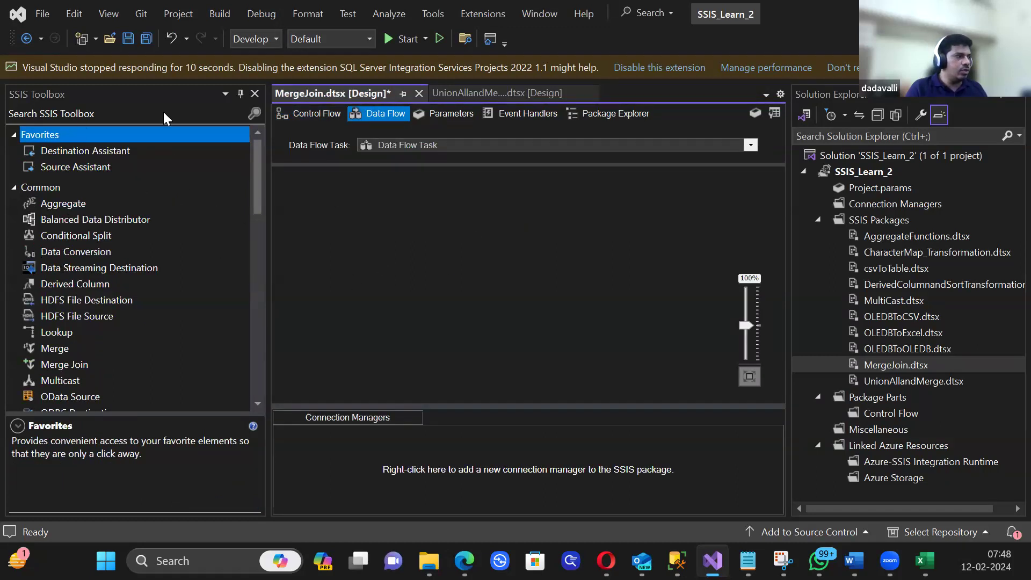
pyautogui.moveTo(62, 368); pyautogui.dragTo(391, 345)
pyautogui.moveTo(458, 320); pyautogui.dragTo(479, 295)
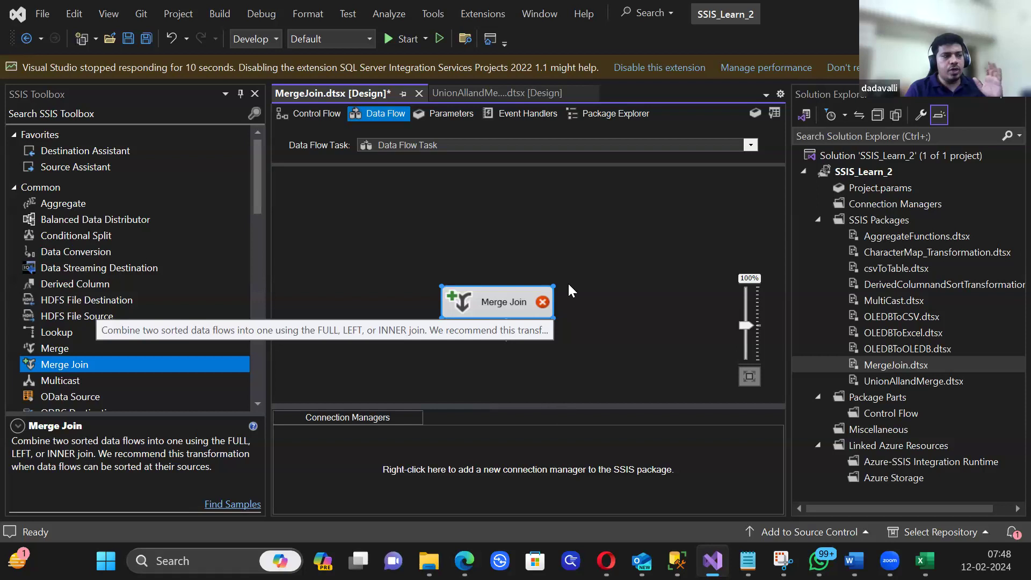
# Step: Find the OLE DB components with the search term Ole and place an OLE DB Source above and left of the Merge Join
pyautogui.click(469, 254)
pyautogui.click(88, 115)
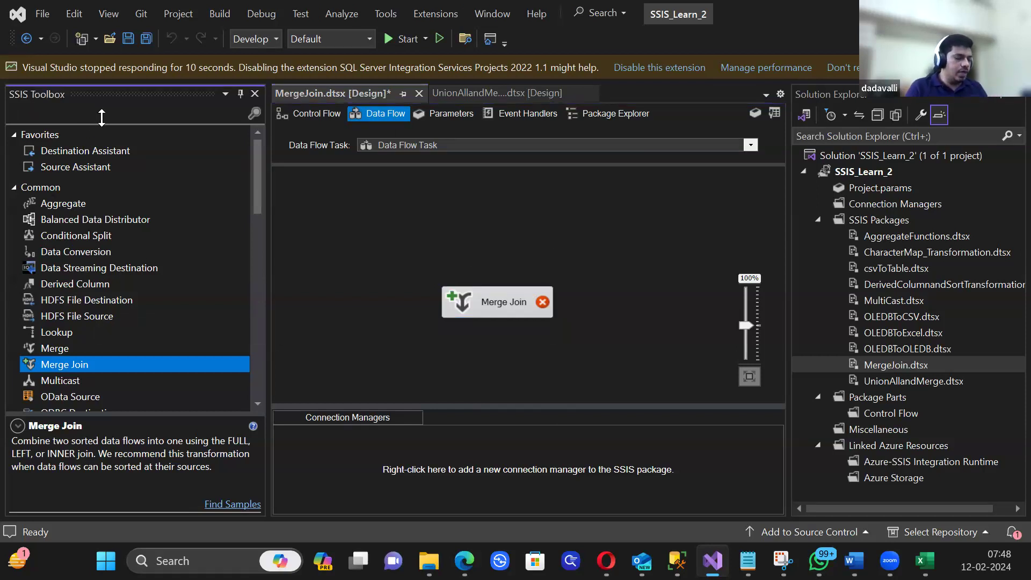
pyautogui.write('Ole')
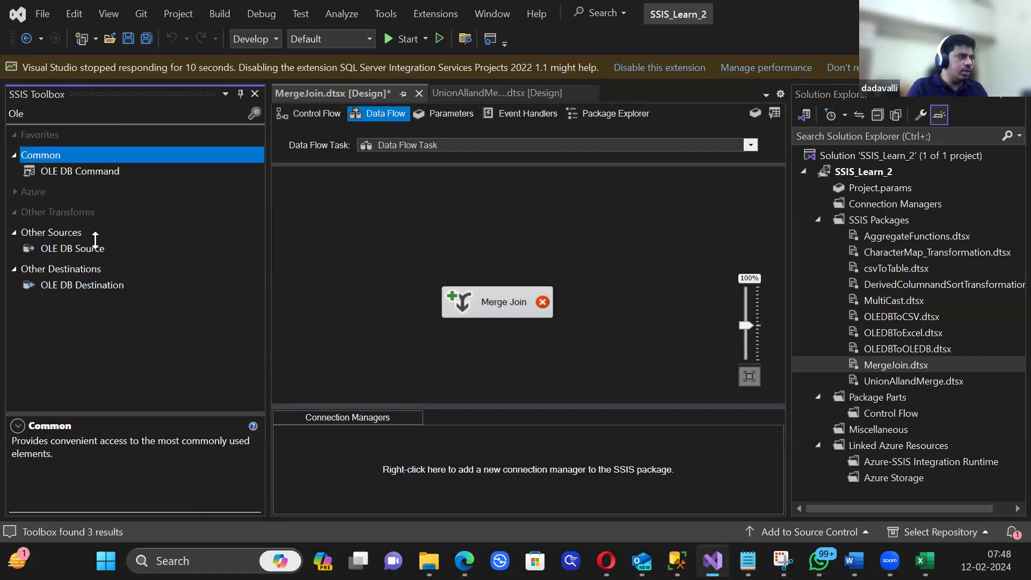
pyautogui.click(94, 245)
pyautogui.moveTo(359, 232); pyautogui.dragTo(384, 217)
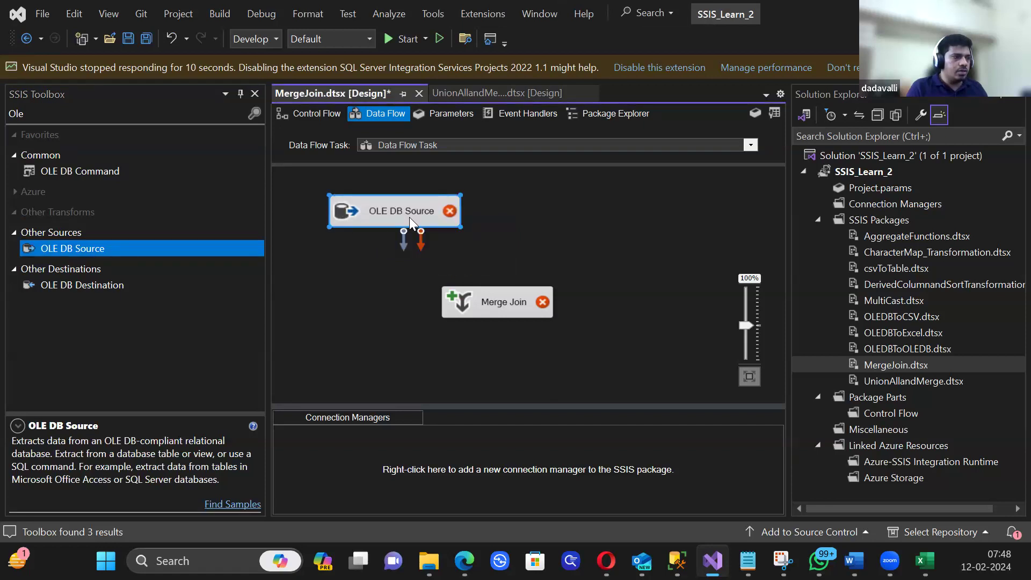
# Step: Open the OLE DB Source for editing and start defining a new data connection for it
pyautogui.doubleClick(409, 217)
pyautogui.click(683, 191)
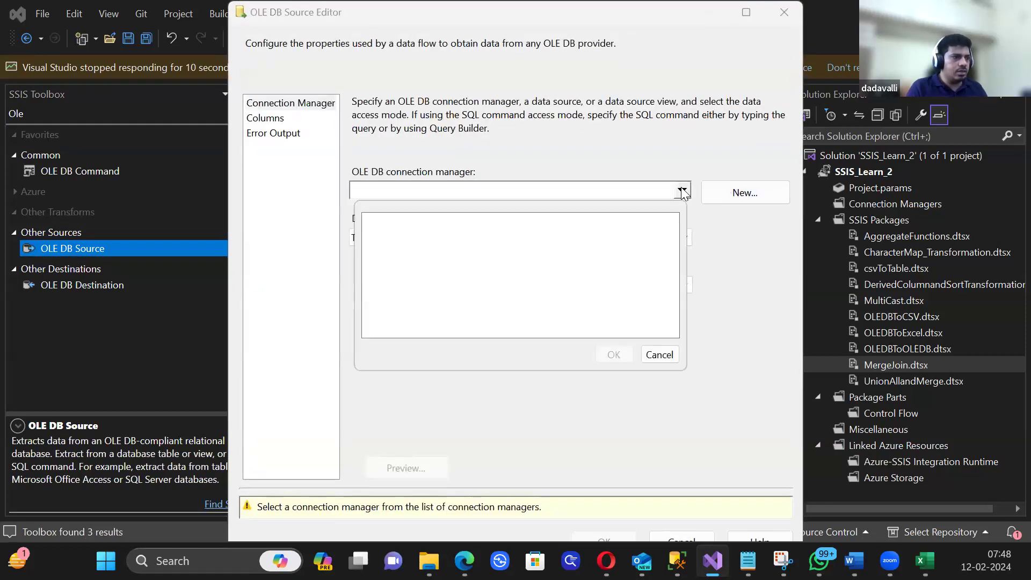
pyautogui.click(661, 353)
pyautogui.click(744, 192)
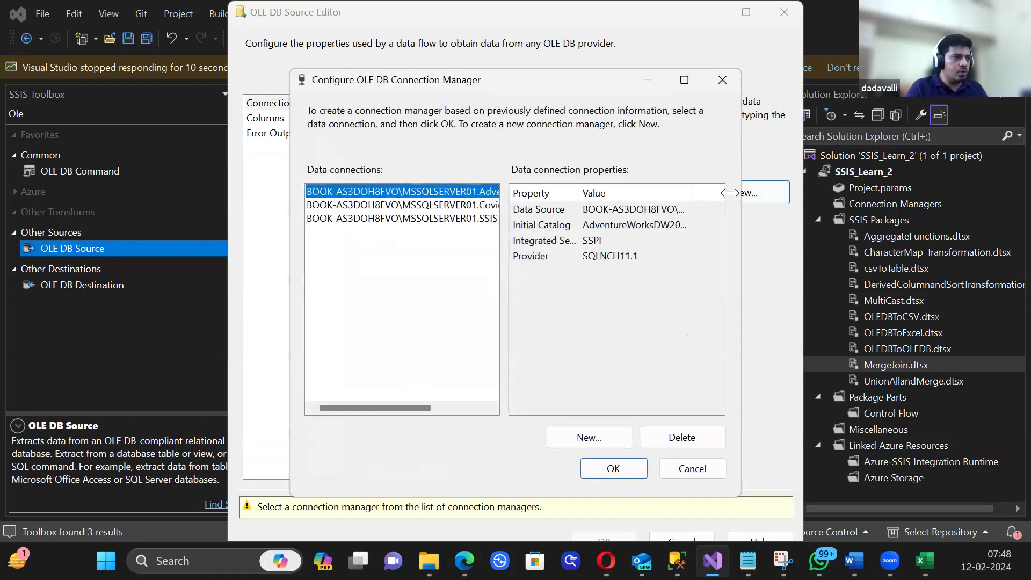
pyautogui.moveTo(429, 408); pyautogui.dragTo(401, 409)
pyautogui.click(619, 428)
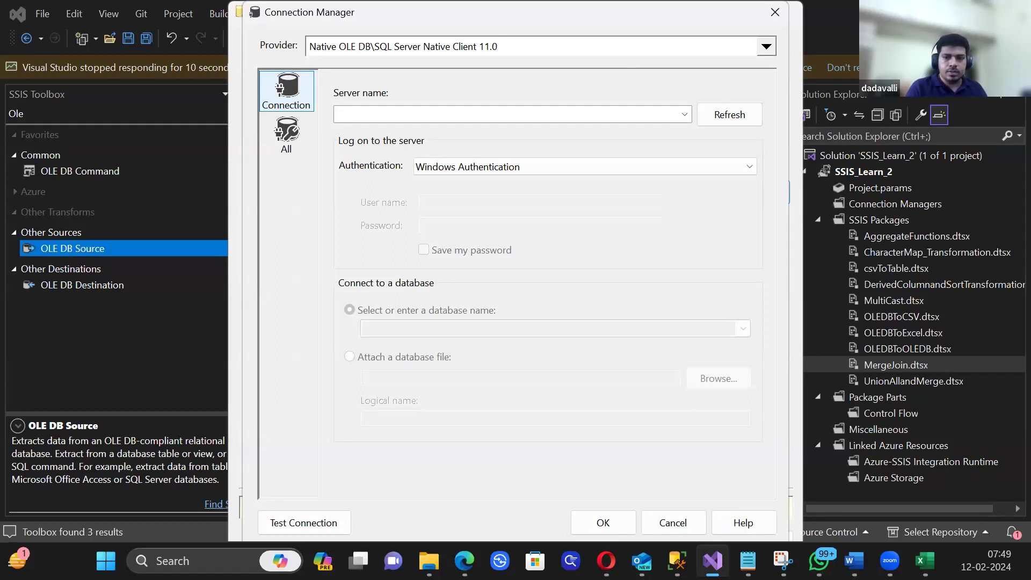
pyautogui.click(677, 560)
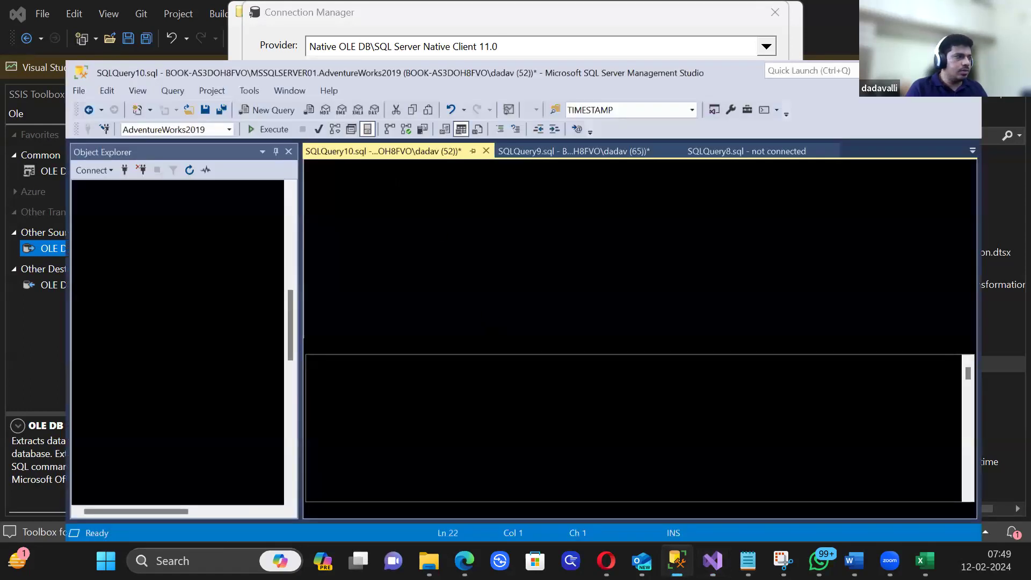
pyautogui.click(397, 181)
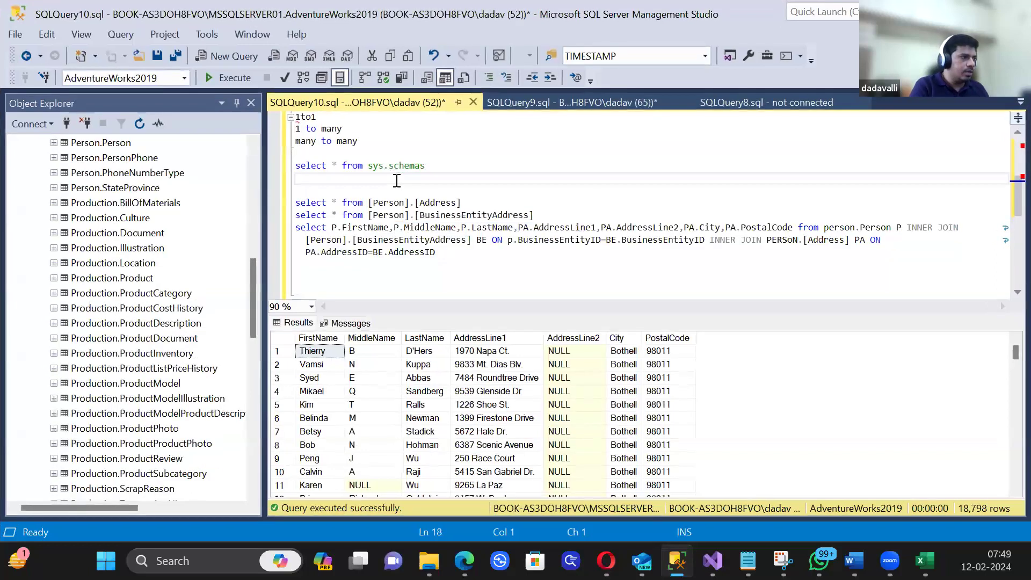
pyautogui.press('Return')
pyautogui.write('select @@SERVERNAME')
pyautogui.hotkey('shift', 'Home')
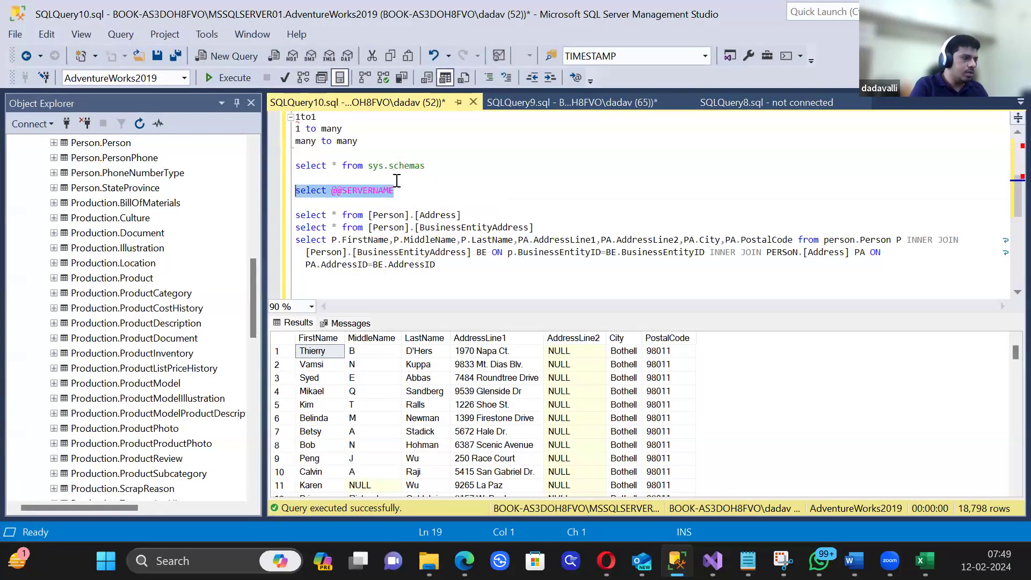
pyautogui.press('F5')
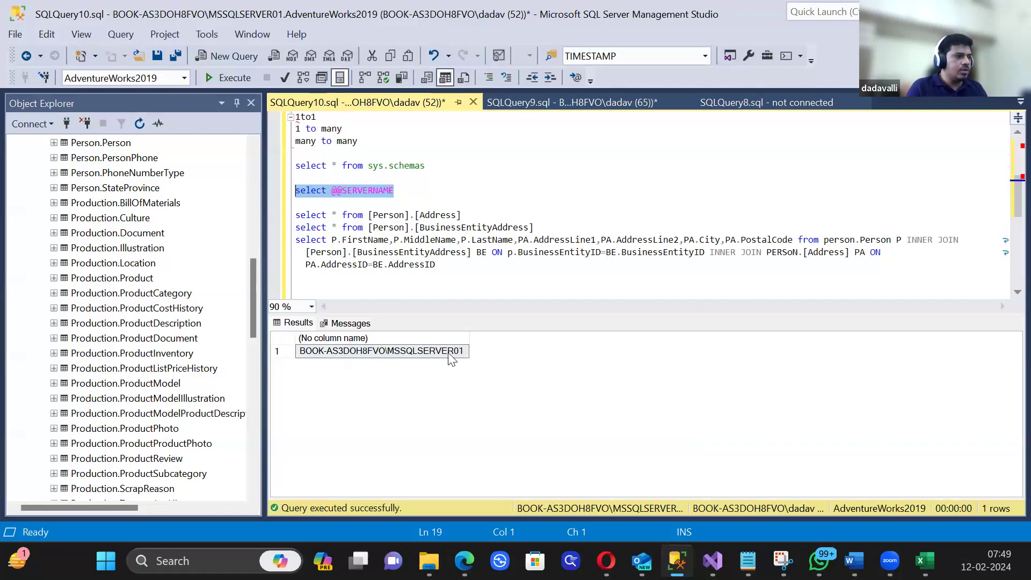
pyautogui.click(451, 358)
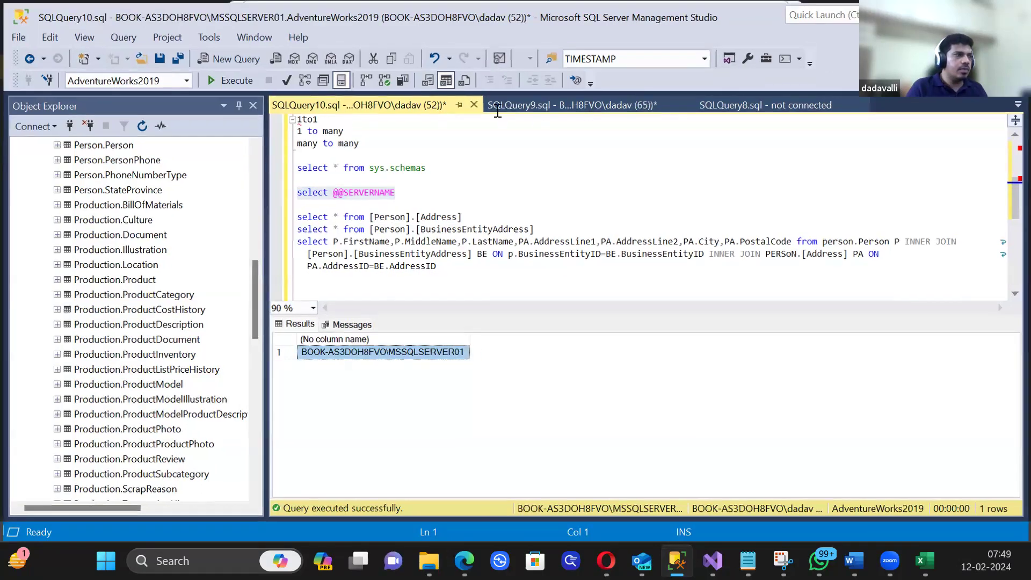
# Step: Back in Visual Studio, set the connection's server name to BOOK-AS3DOH8FVO\MSSQLSERVER01 and its database to AdventureWorks2019
pyautogui.hotkey('alt', 'Tab')
pyautogui.write('BOOK-AS3DOH8FVO\\MSSQLSERVER01')
pyautogui.click(714, 120)
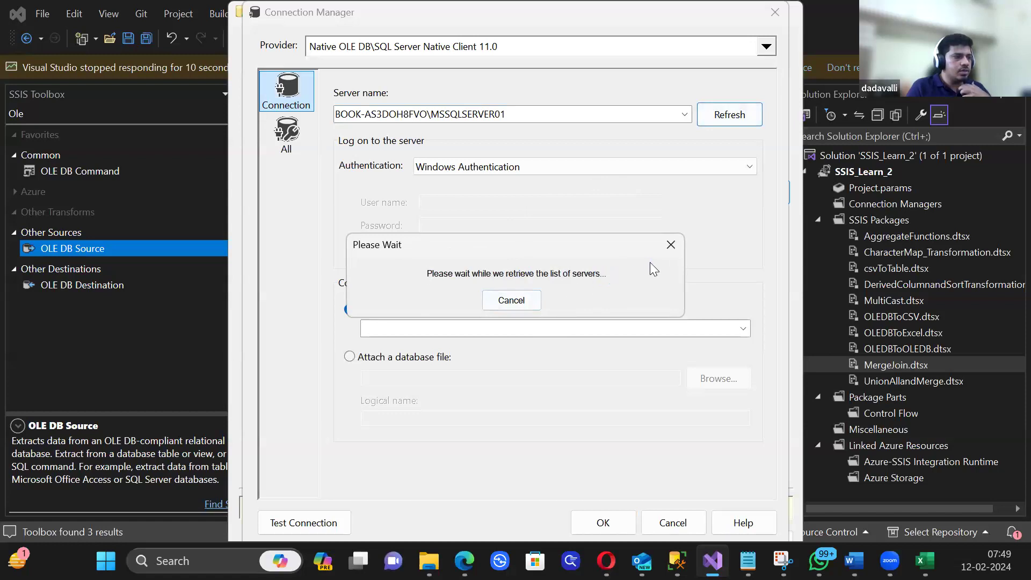
pyautogui.click(672, 251)
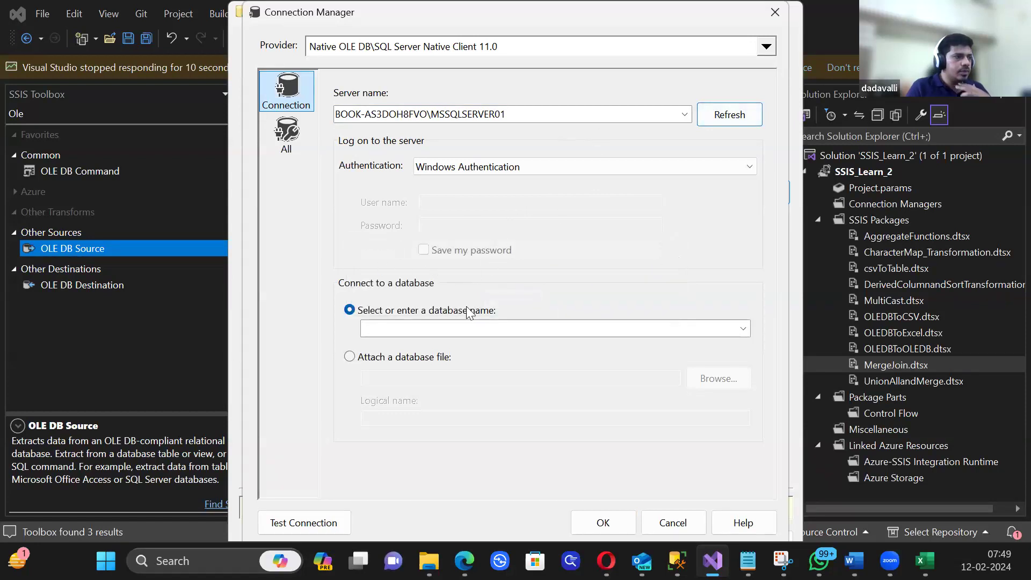
pyautogui.click(743, 329)
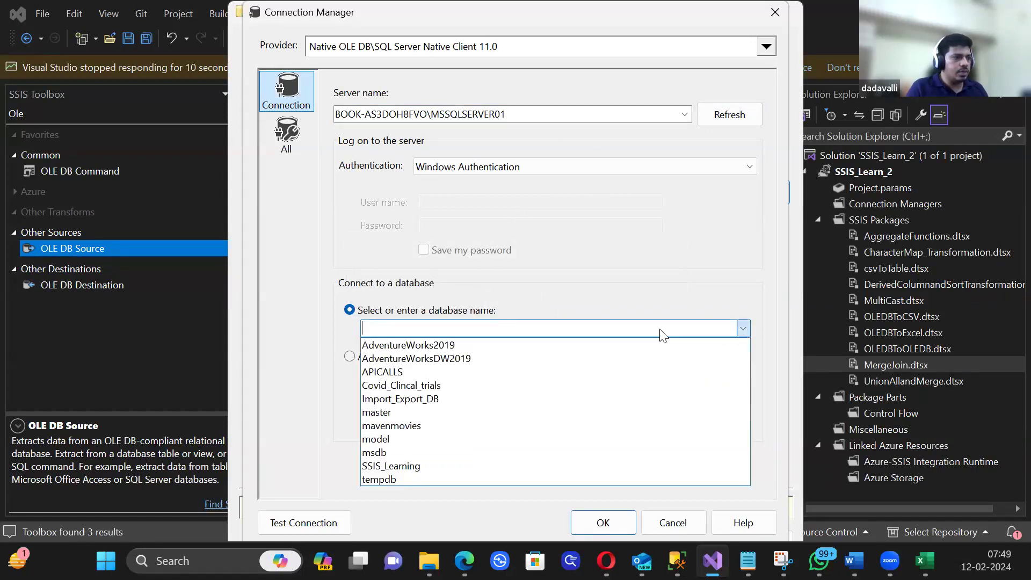
pyautogui.click(415, 348)
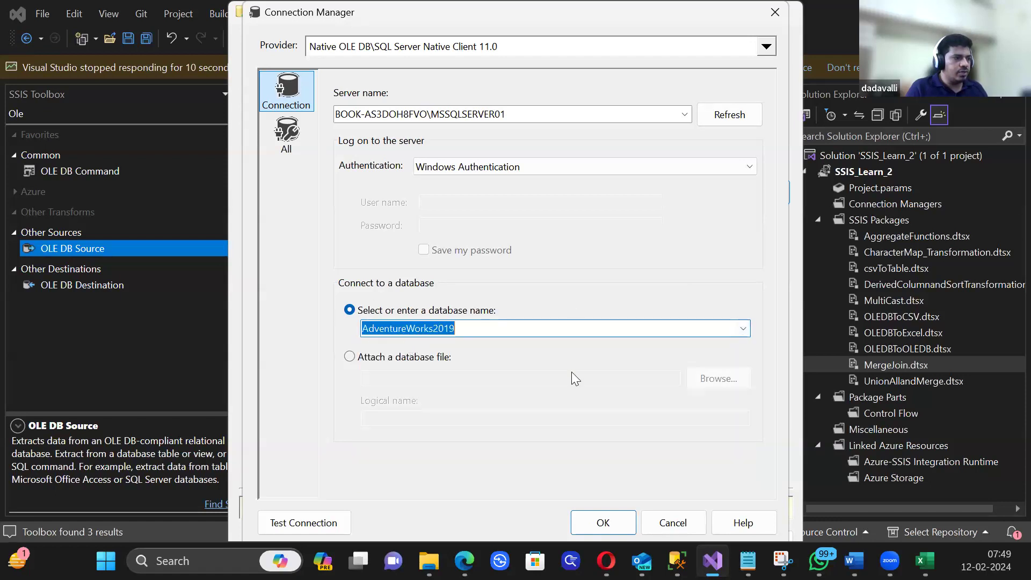
# Step: Test the AdventureWorks2019 connection, save it and assign it to the OLE DB Source
pyautogui.click(304, 522)
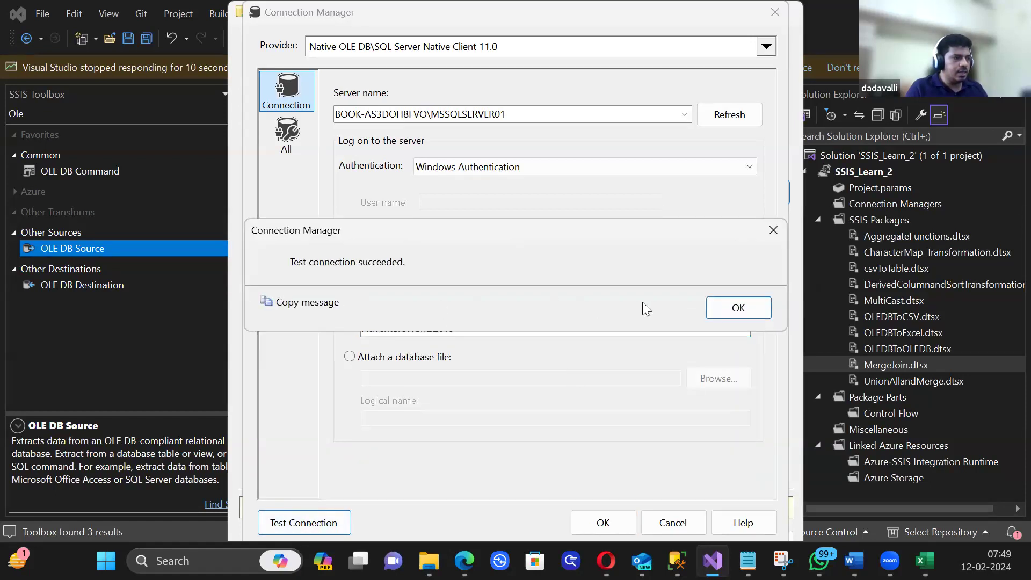
pyautogui.click(729, 307)
pyautogui.click(623, 519)
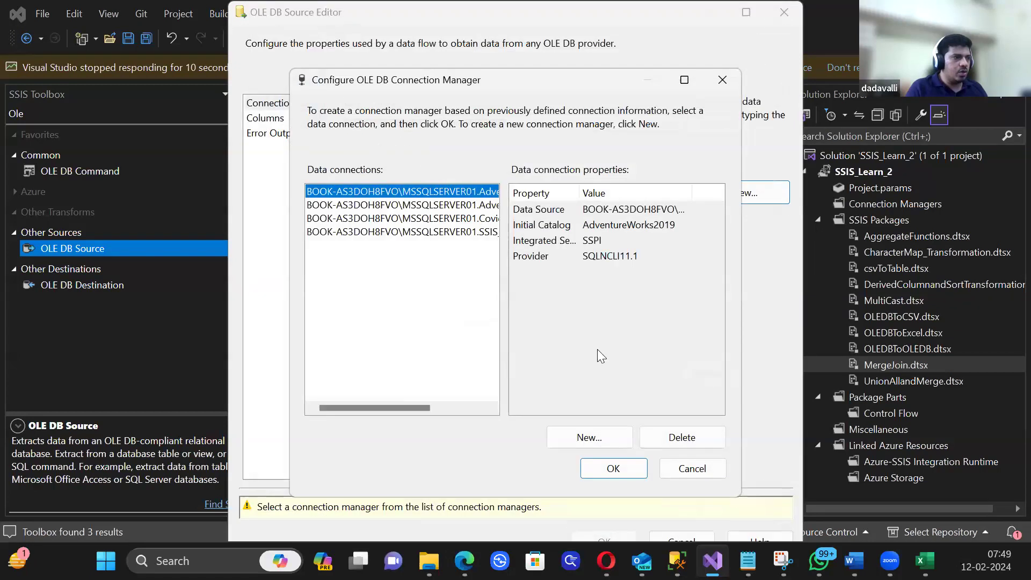
pyautogui.moveTo(364, 406); pyautogui.dragTo(294, 411)
pyautogui.click(615, 468)
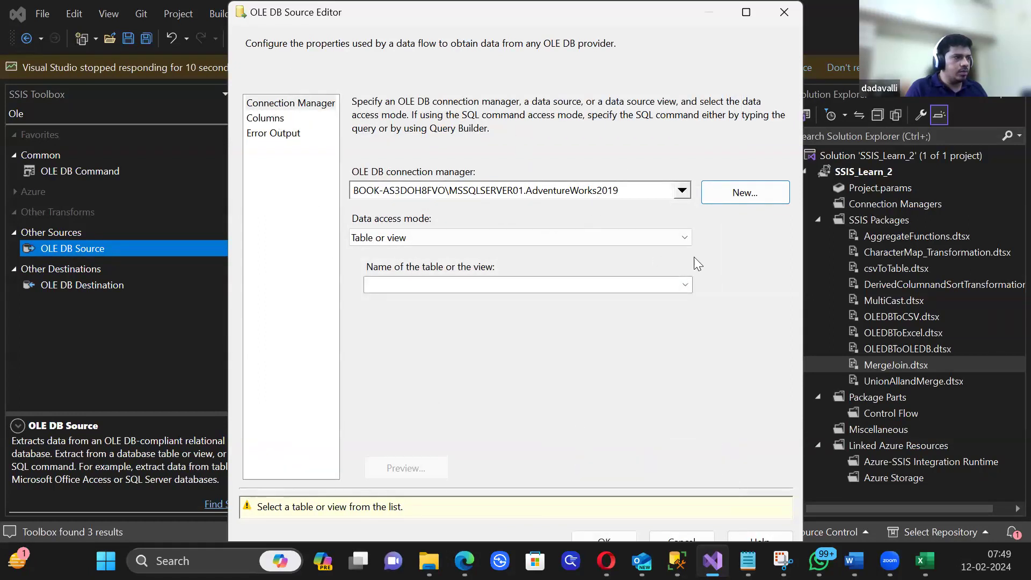
# Step: Choose [Person].[Person] as the OLE DB Source's table, checking it against the join query in SQL Server Management Studio
pyautogui.click(685, 285)
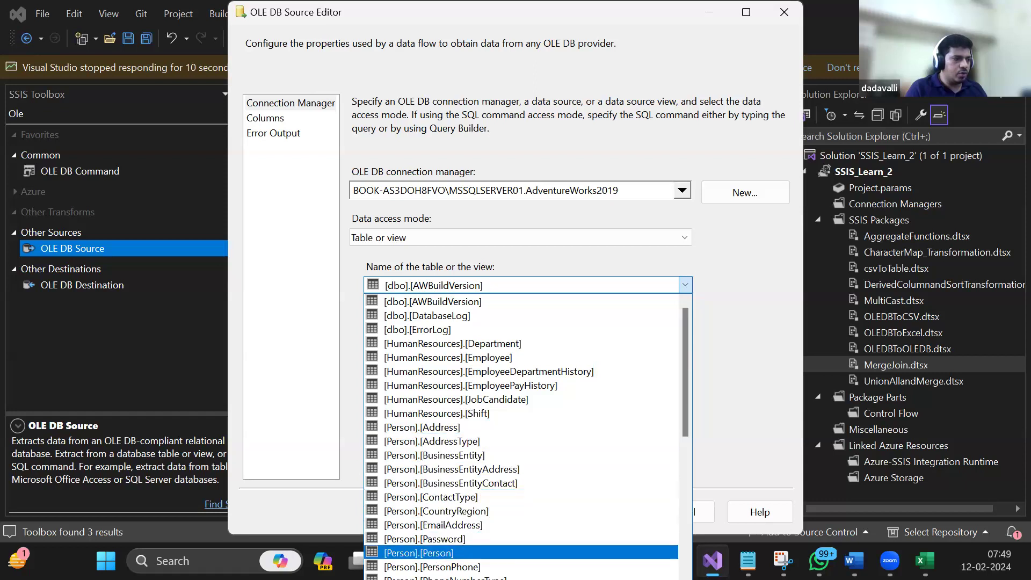
pyautogui.click(424, 553)
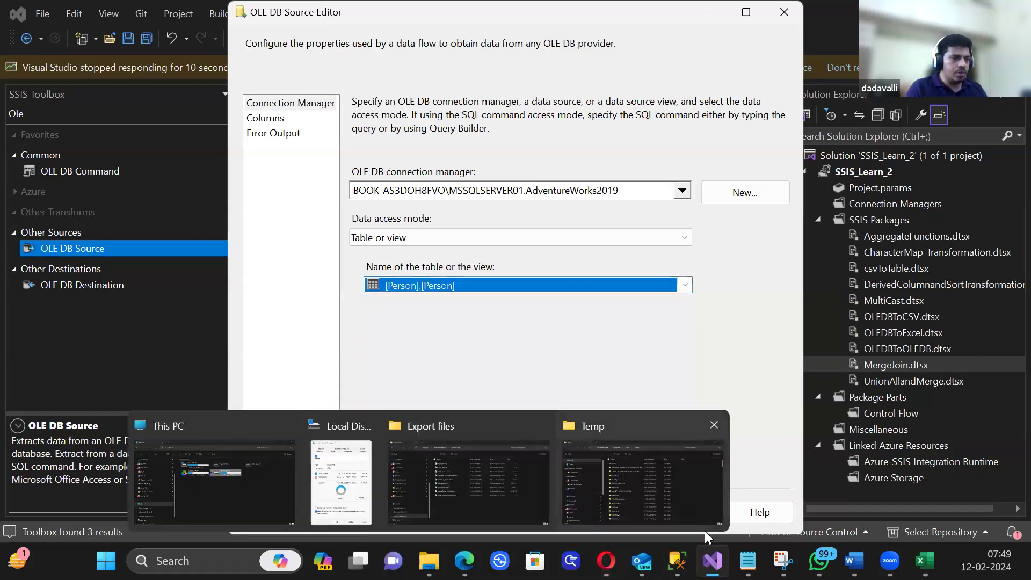
pyautogui.moveTo(713, 561)
pyautogui.click(677, 561)
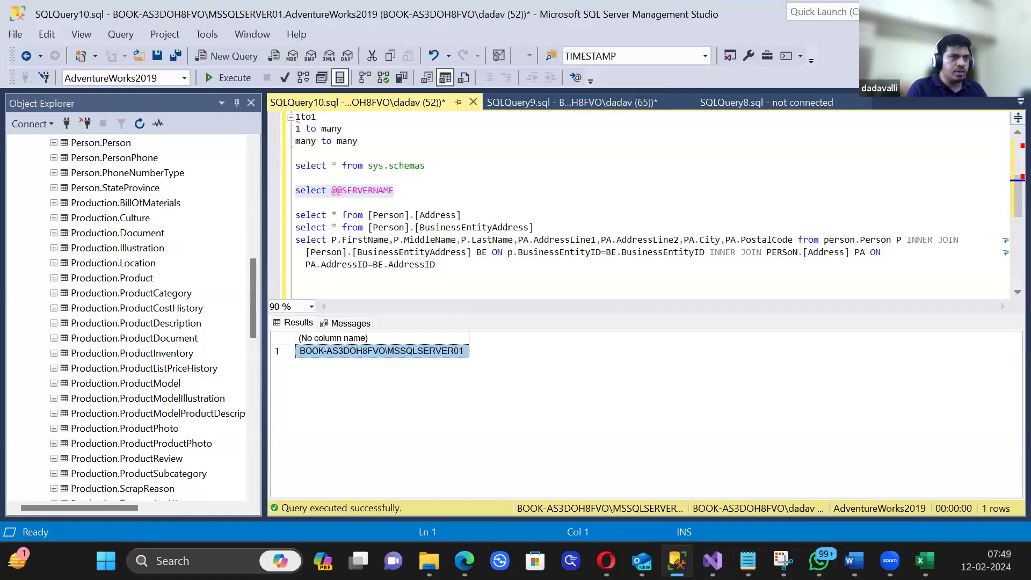
pyautogui.hotkey('alt', 'Tab')
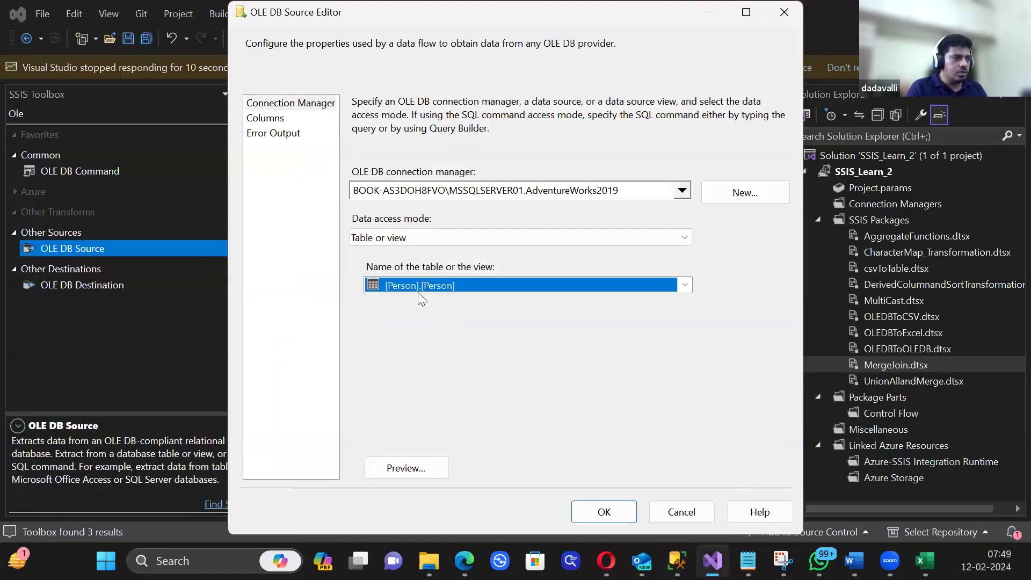
# Step: Limit the Person source's output columns to BusinessEntityID, FirstName, MiddleName and LastName, and save the source
pyautogui.click(267, 119)
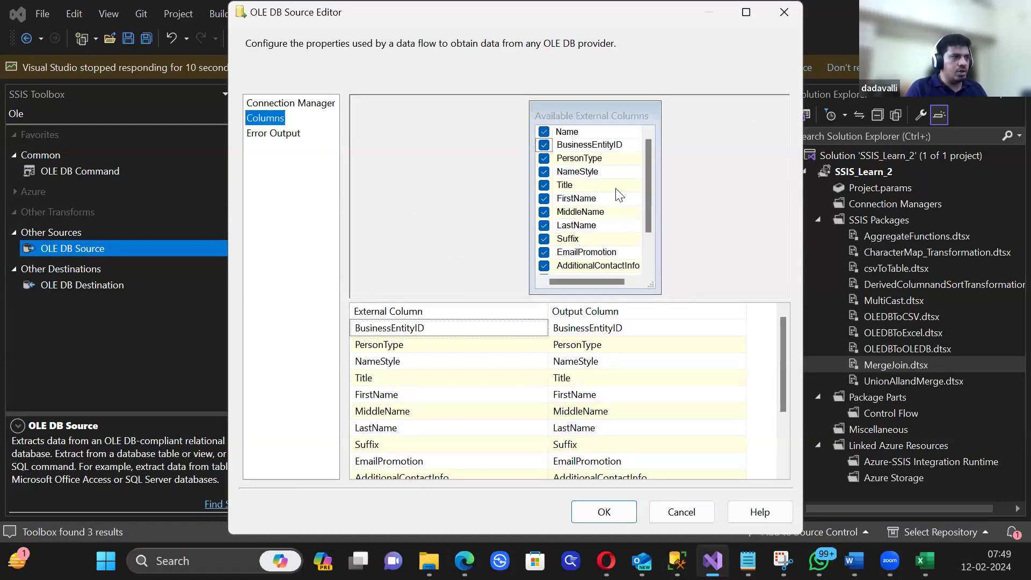
pyautogui.click(544, 132)
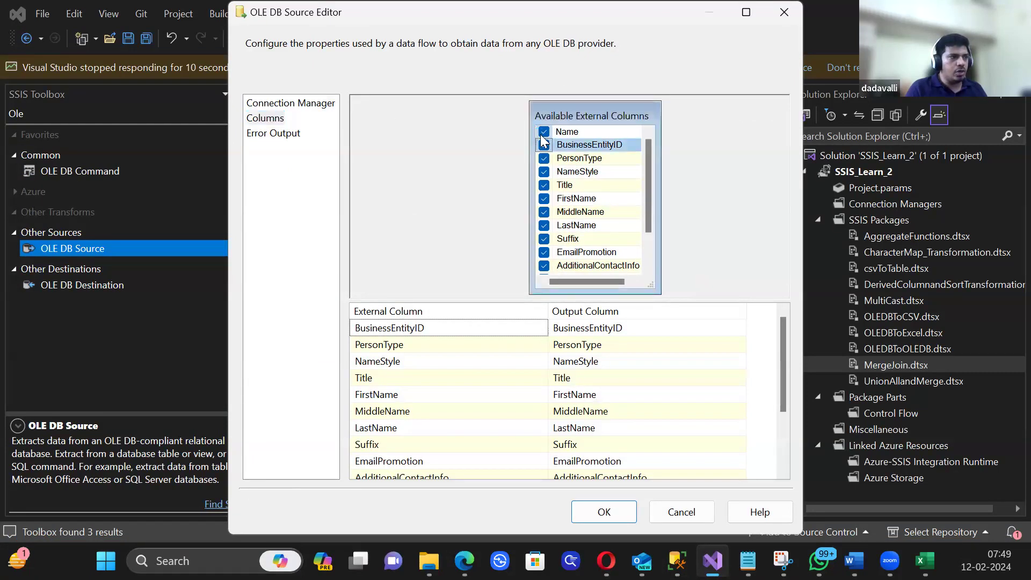
pyautogui.click(544, 145)
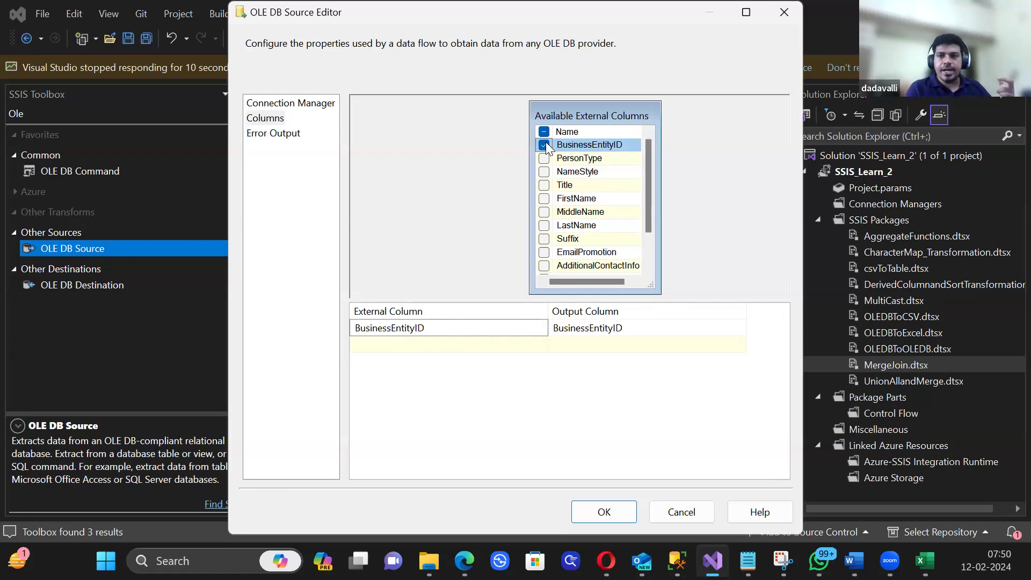
pyautogui.click(544, 199)
pyautogui.click(544, 212)
pyautogui.click(545, 225)
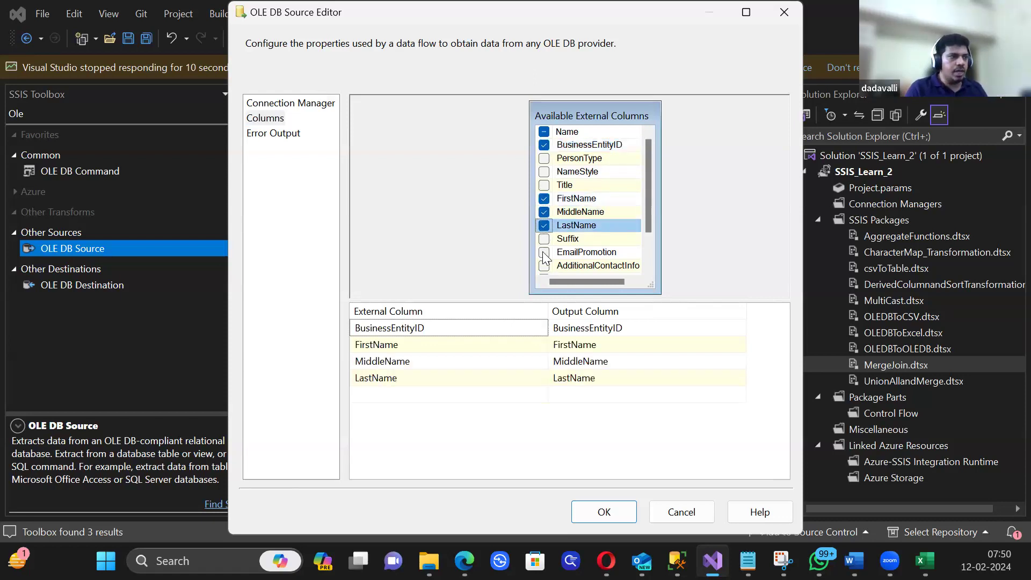
pyautogui.click(603, 512)
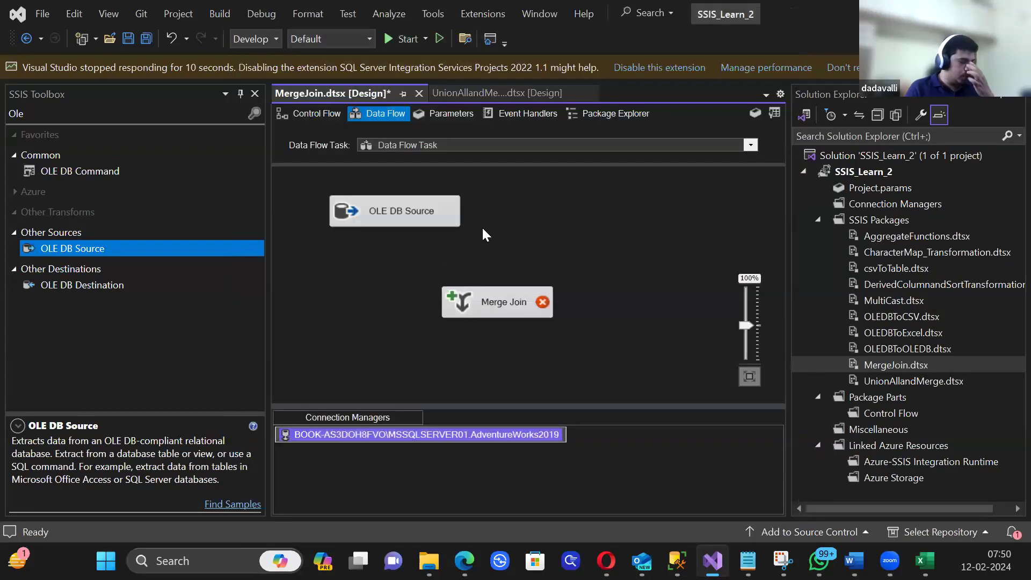
# Step: Add a second OLE DB Source beside the first and have it read the [Person].[BusinessEntityAddress] table
pyautogui.click(172, 249)
pyautogui.moveTo(568, 217); pyautogui.dragTo(545, 209)
pyautogui.doubleClick(577, 205)
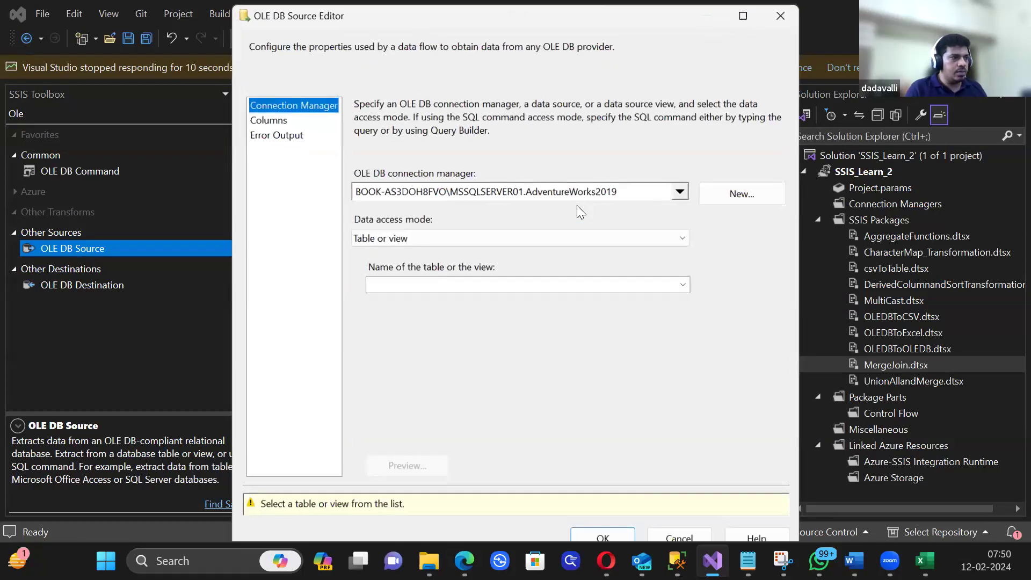
pyautogui.click(685, 285)
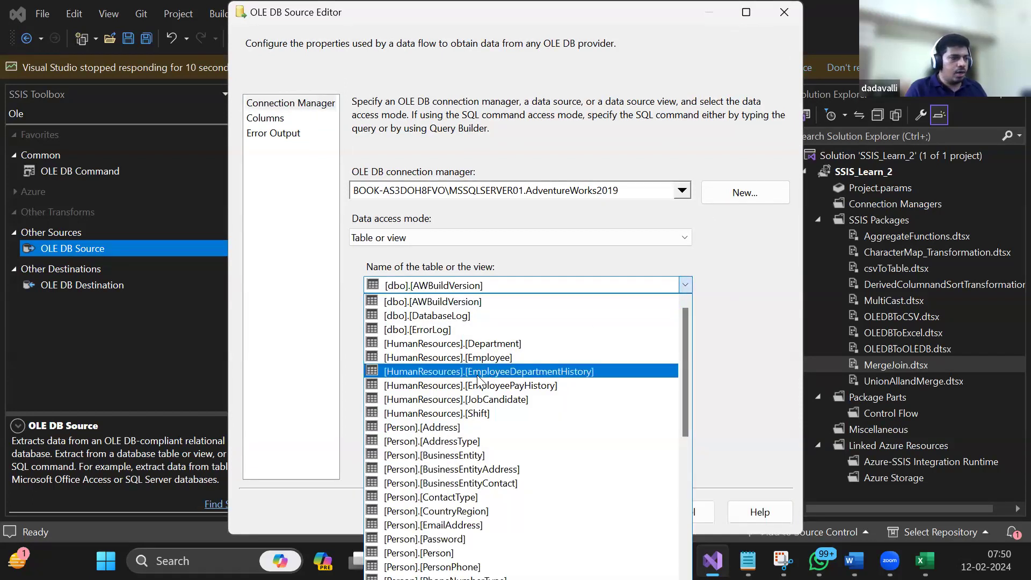
pyautogui.click(424, 469)
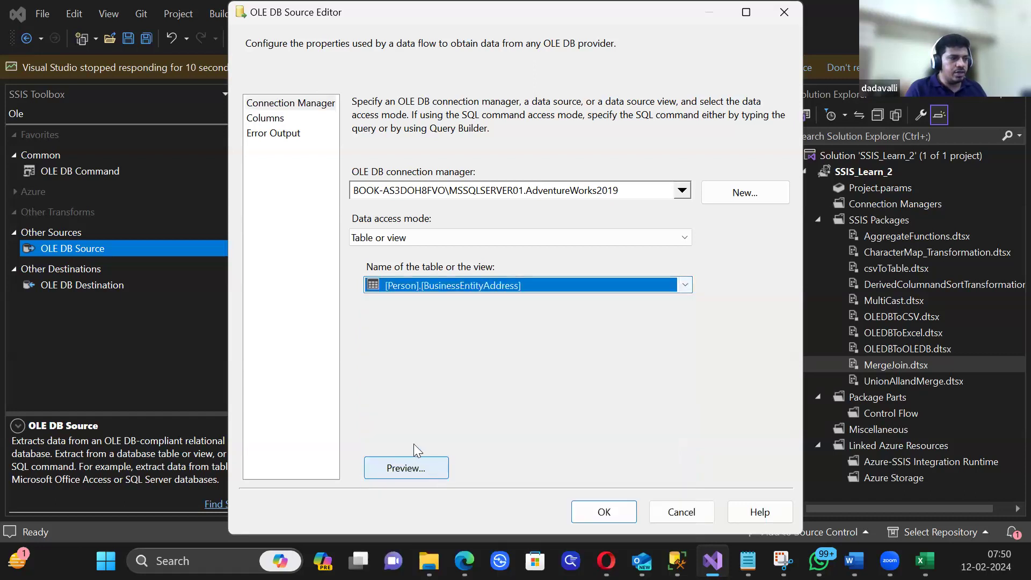
# Step: Limit the second source's output columns to BusinessEntityID and AddressID, and save the source
pyautogui.click(269, 119)
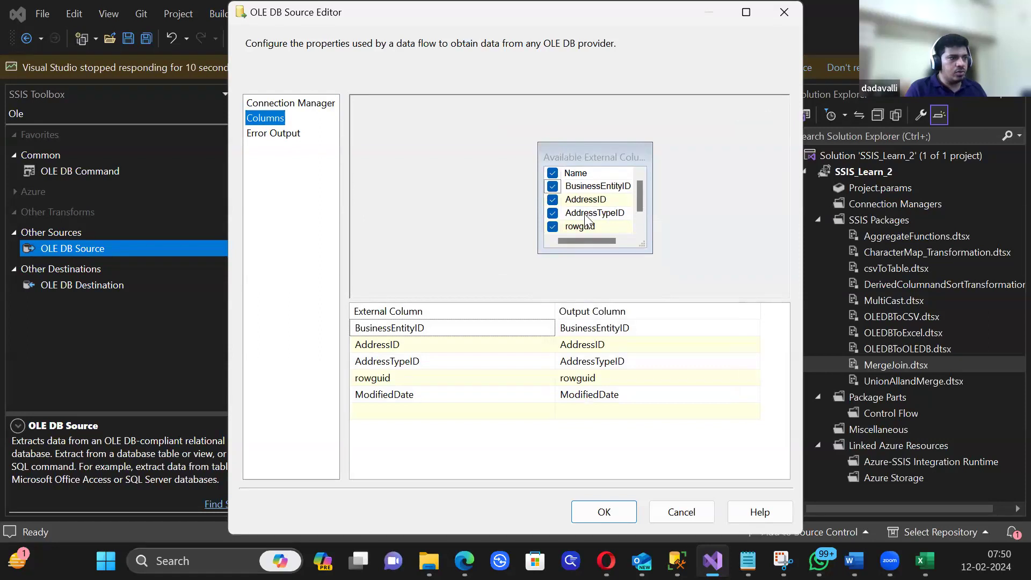
pyautogui.click(552, 172)
pyautogui.click(553, 186)
pyautogui.click(553, 200)
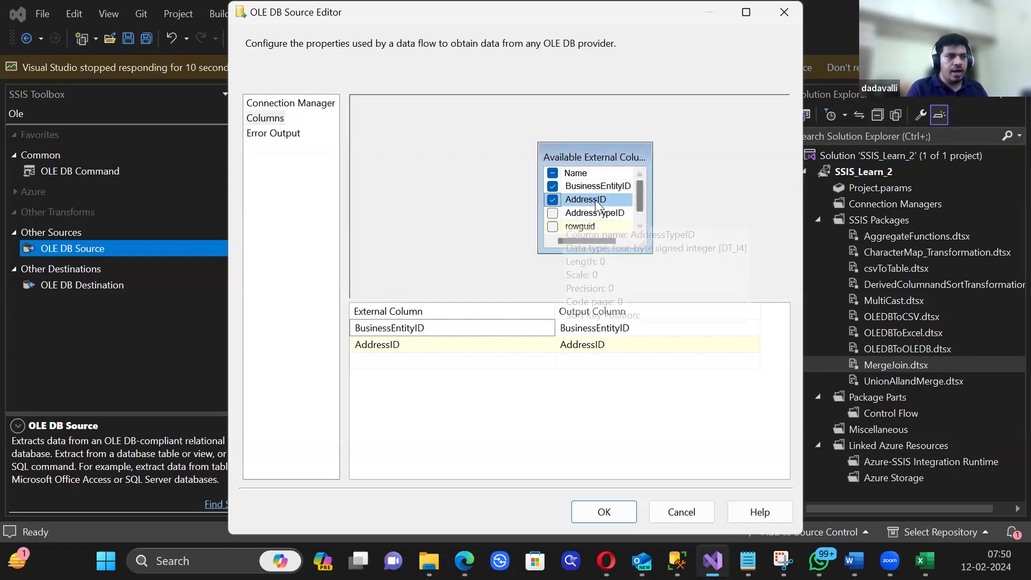
pyautogui.moveTo(601, 224)
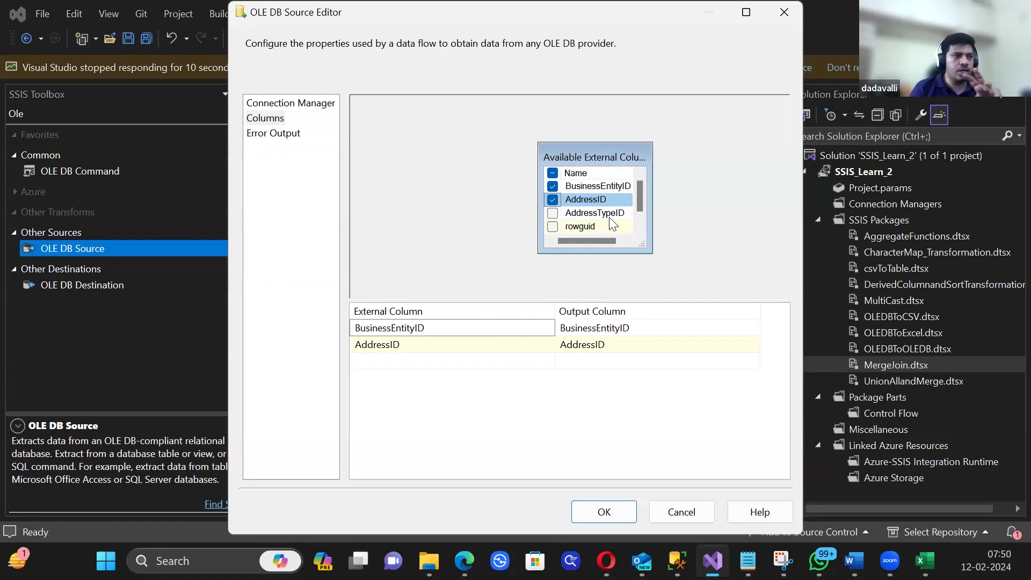
pyautogui.click(605, 510)
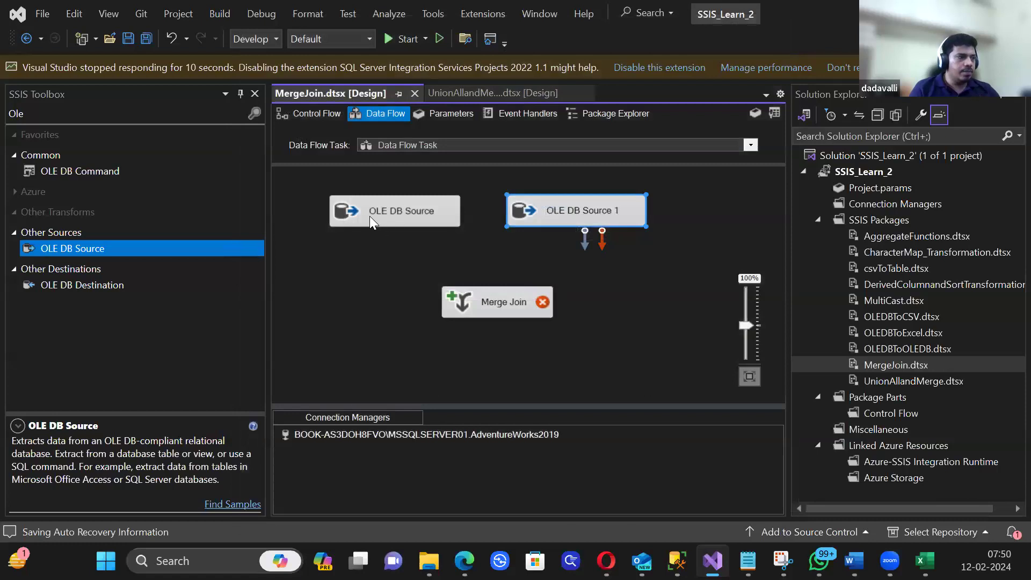
# Step: Move the two OLE DB sources closer together in one row above the Merge Join
pyautogui.moveTo(388, 221); pyautogui.dragTo(371, 217)
pyautogui.moveTo(568, 216); pyautogui.dragTo(535, 217)
pyautogui.click(644, 244)
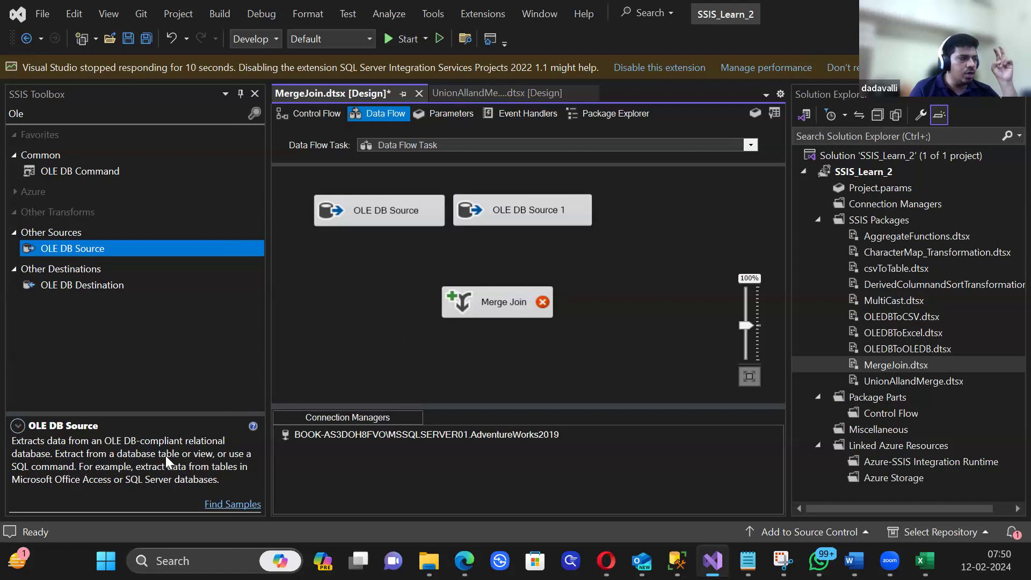
pyautogui.click(505, 299)
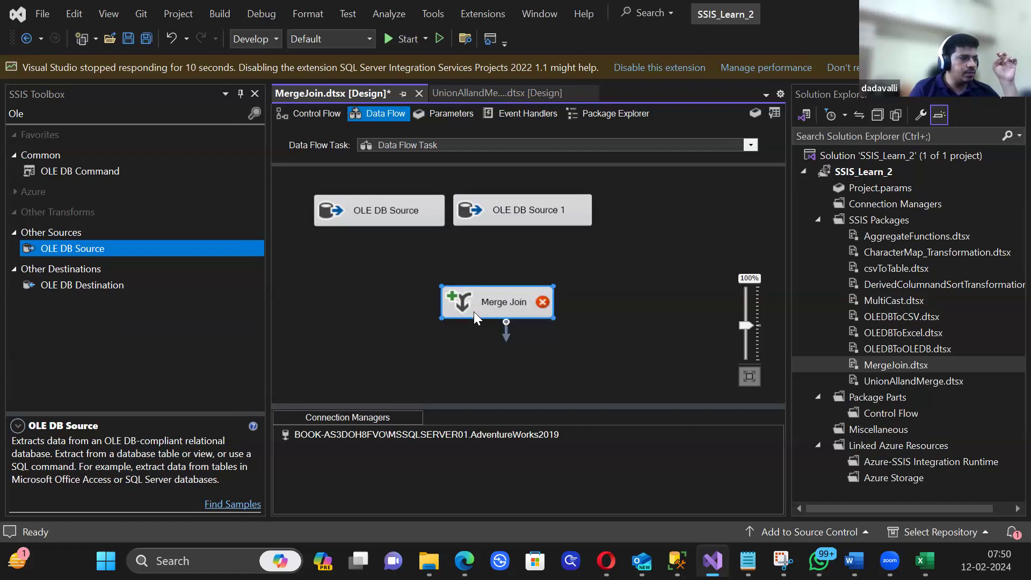
pyautogui.click(417, 263)
pyautogui.click(388, 211)
pyautogui.click(492, 292)
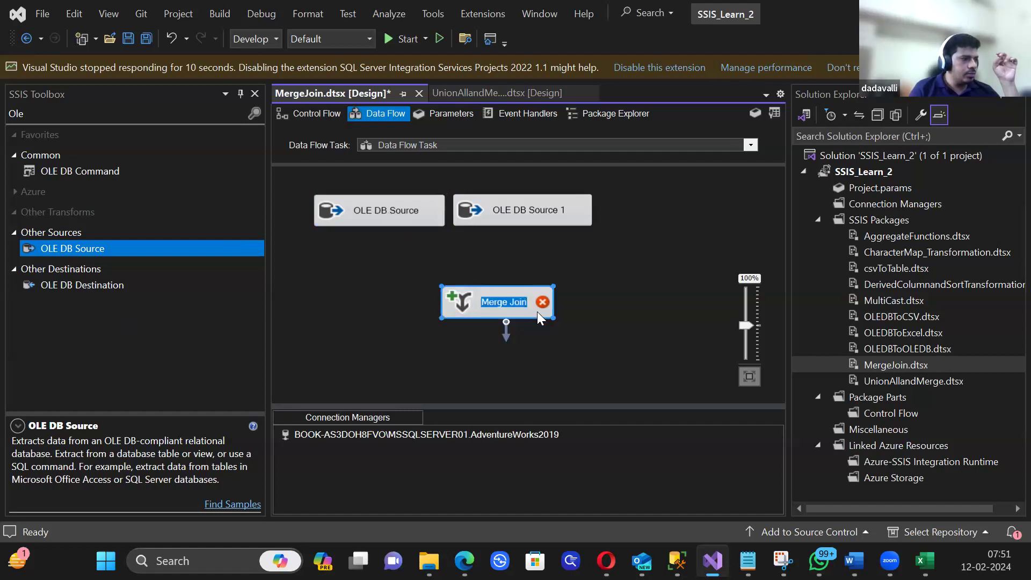
pyautogui.click(488, 346)
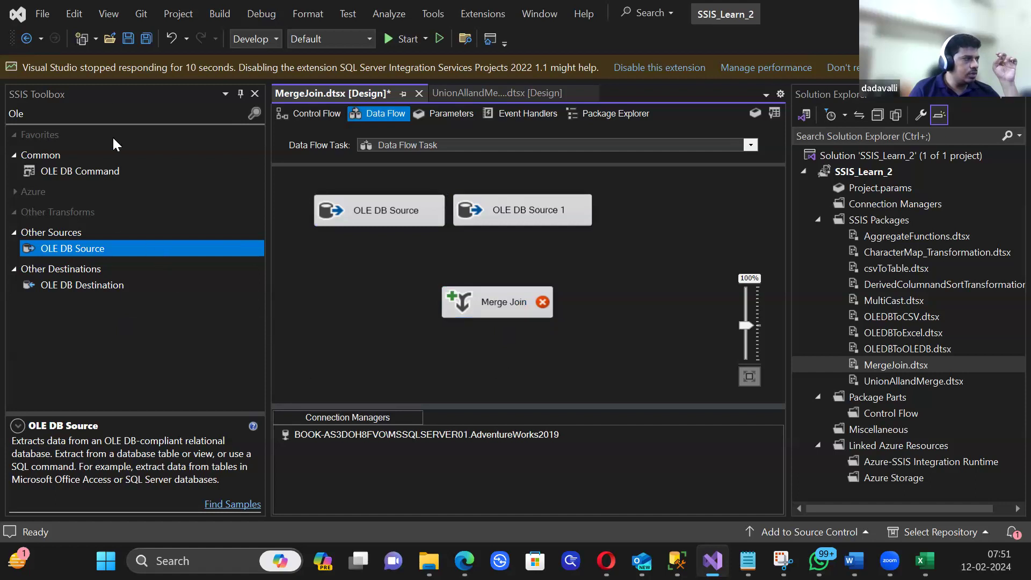
# Step: Close the SSIS Toolbox to give the data flow canvas more room
pyautogui.click(256, 95)
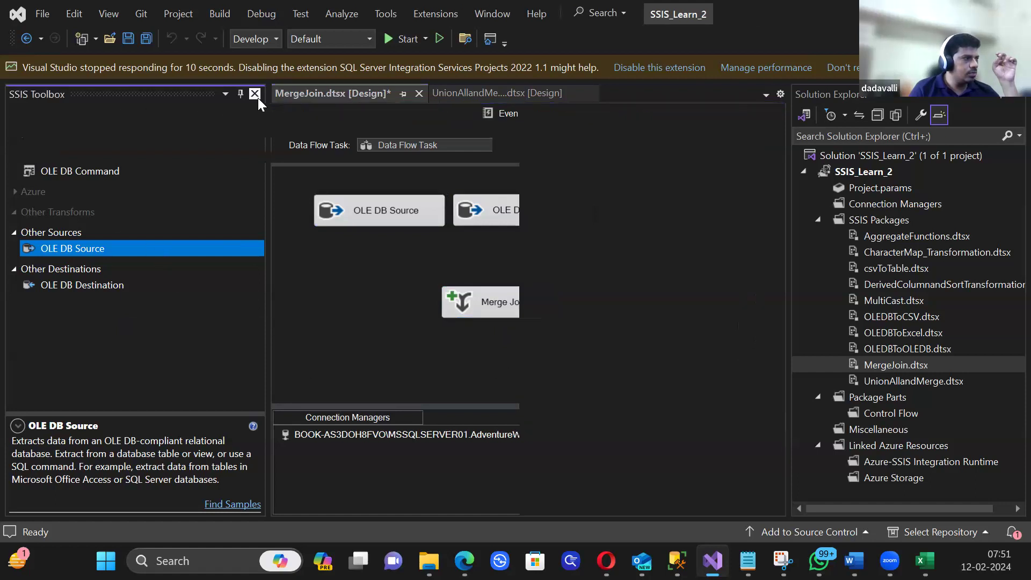
pyautogui.click(245, 309)
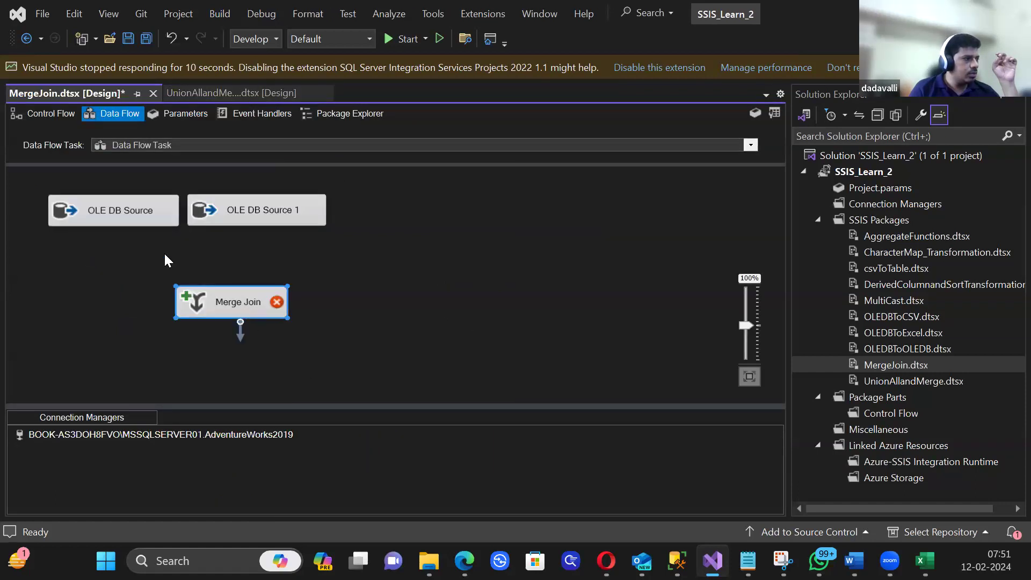
pyautogui.click(112, 12)
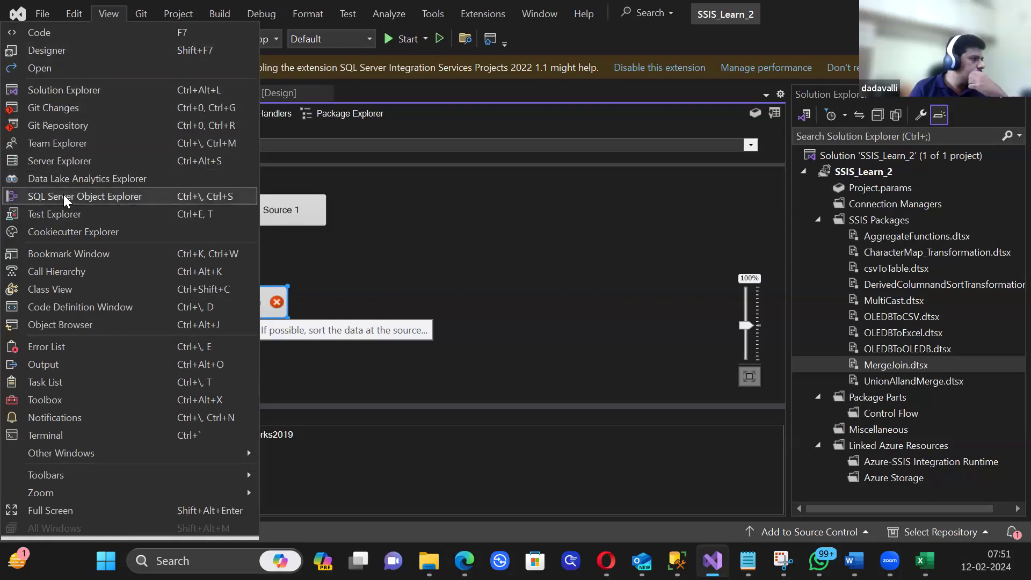
pyautogui.click(74, 384)
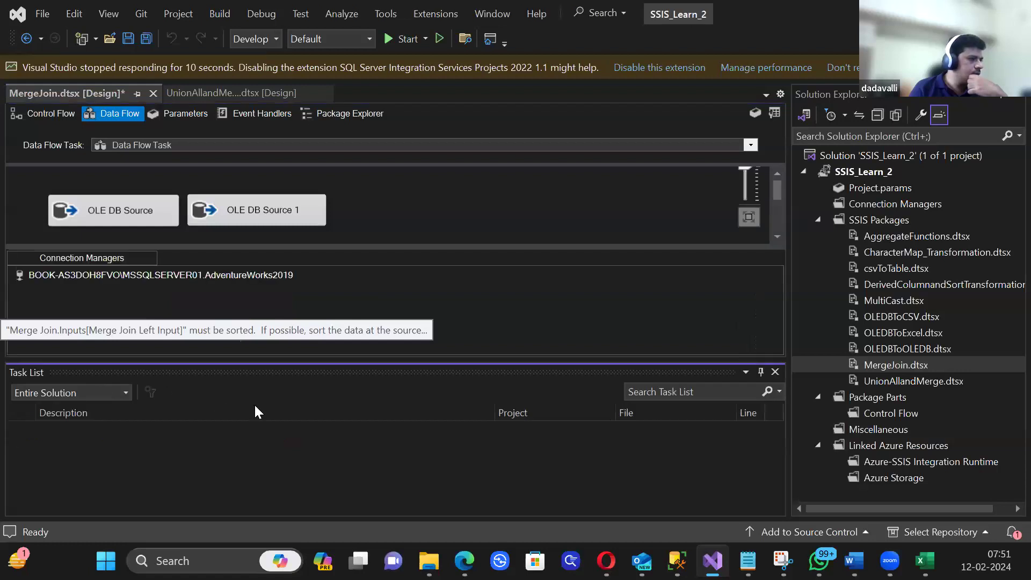
pyautogui.click(775, 371)
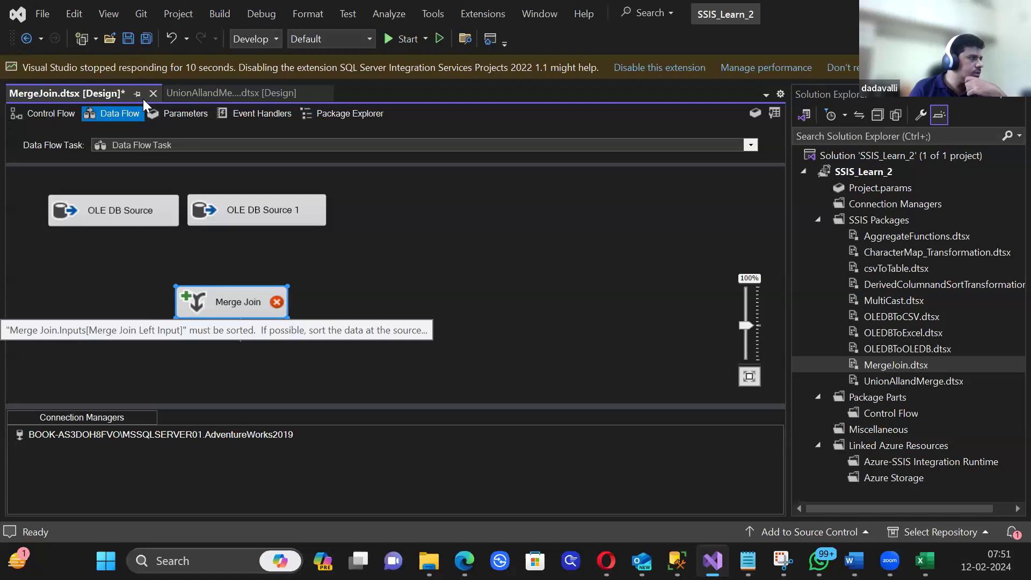
pyautogui.click(27, 221)
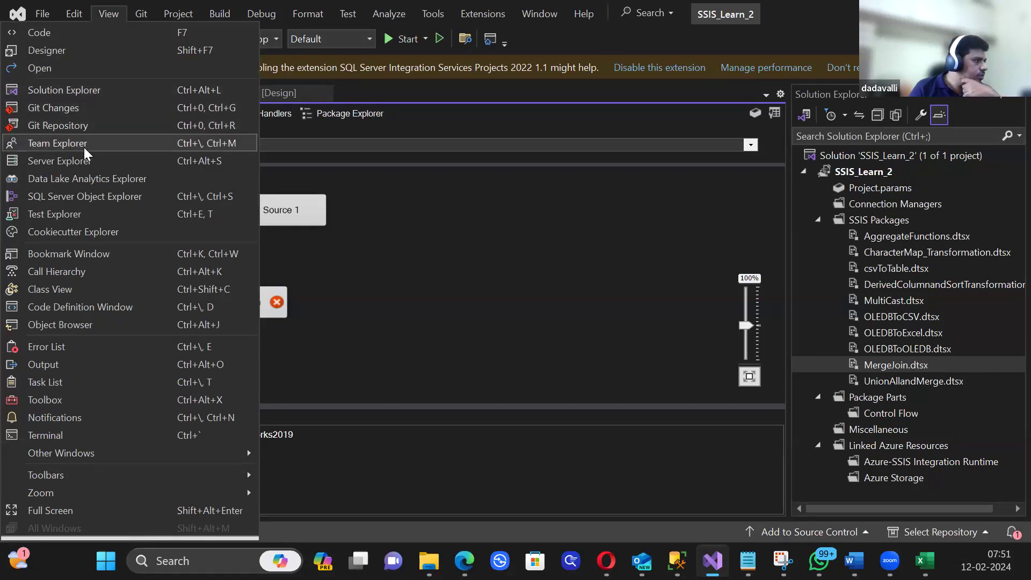
pyautogui.click(87, 196)
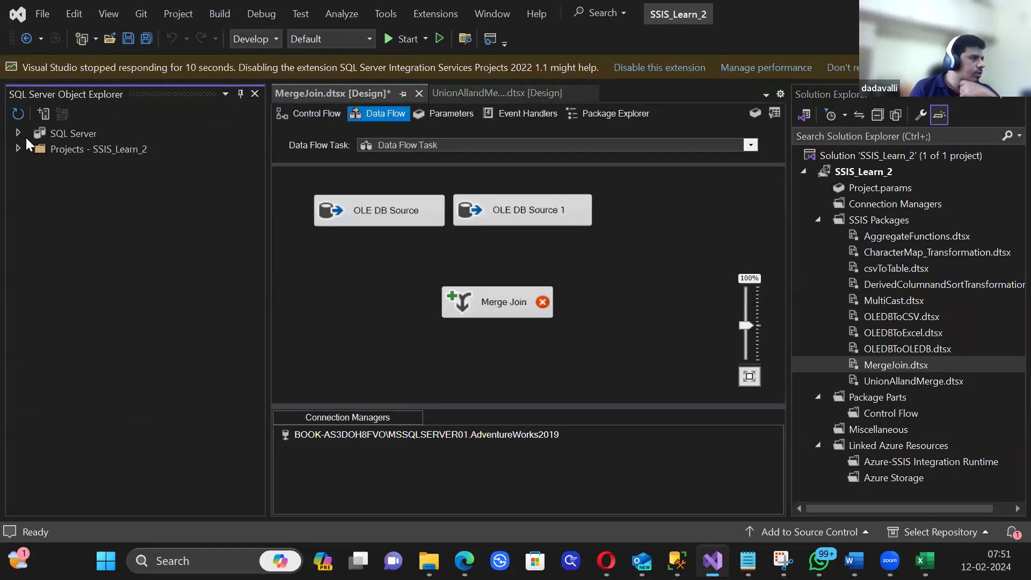
pyautogui.click(19, 134)
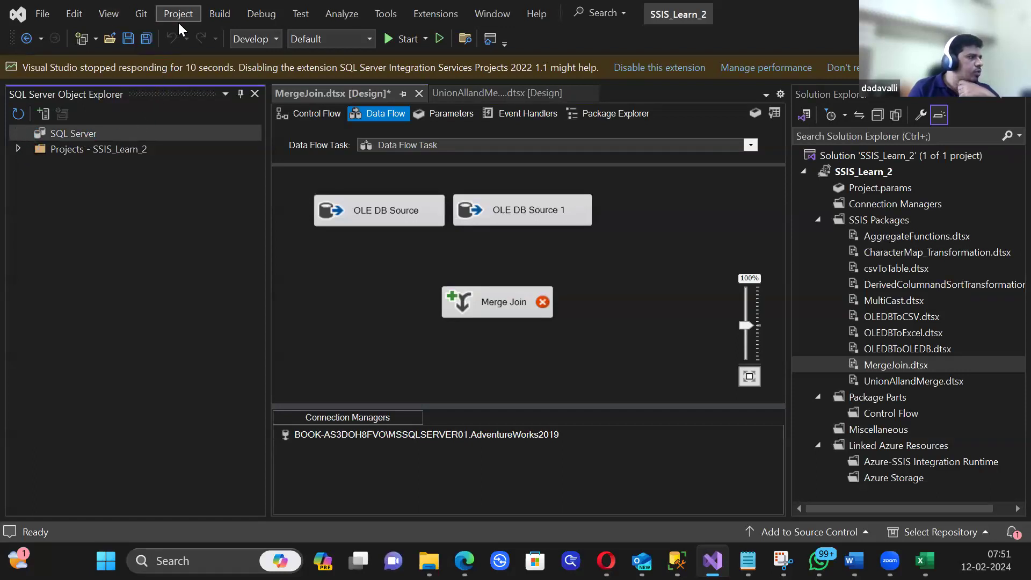
pyautogui.click(108, 14)
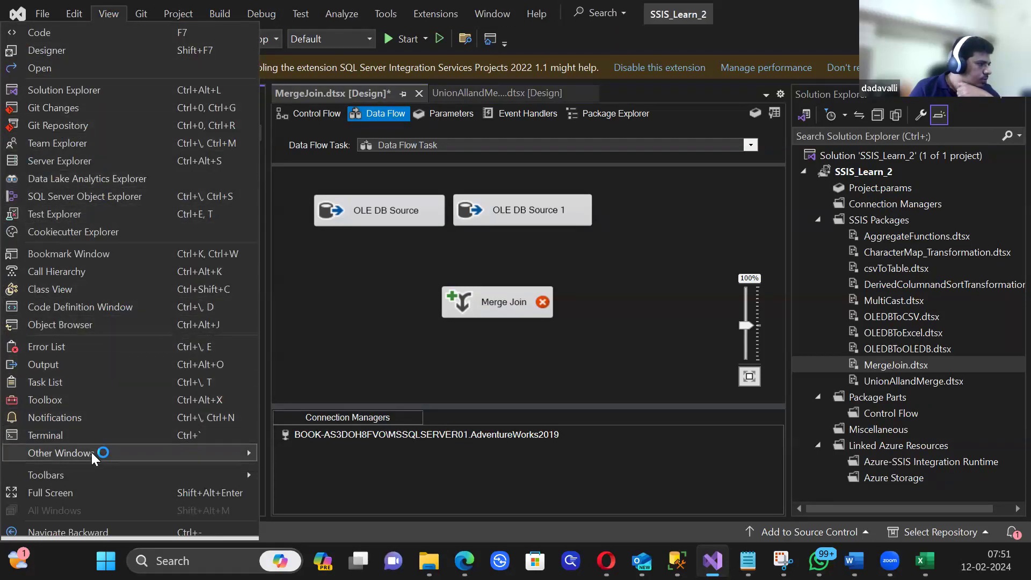
pyautogui.moveTo(93, 455)
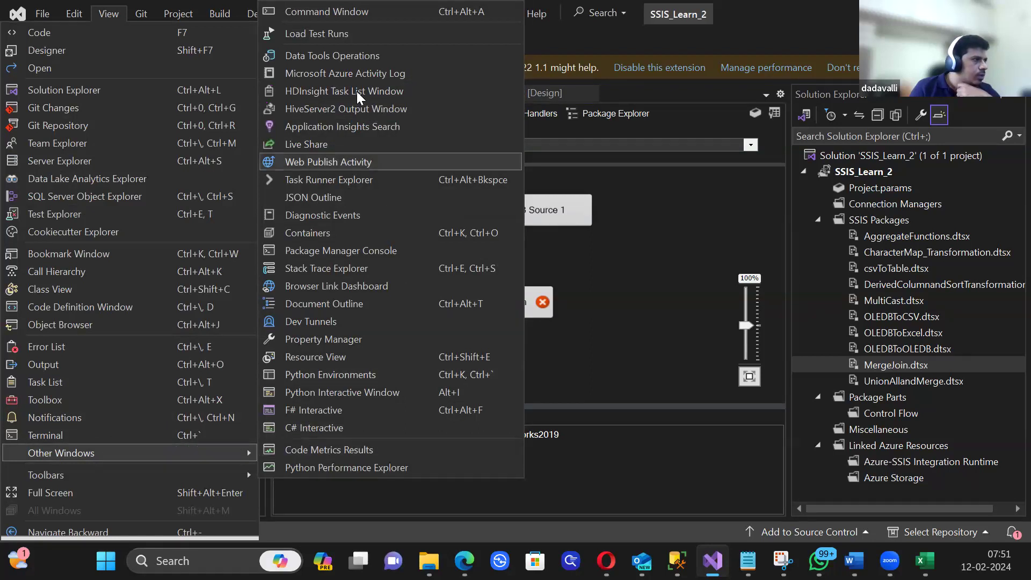
pyautogui.click(350, 56)
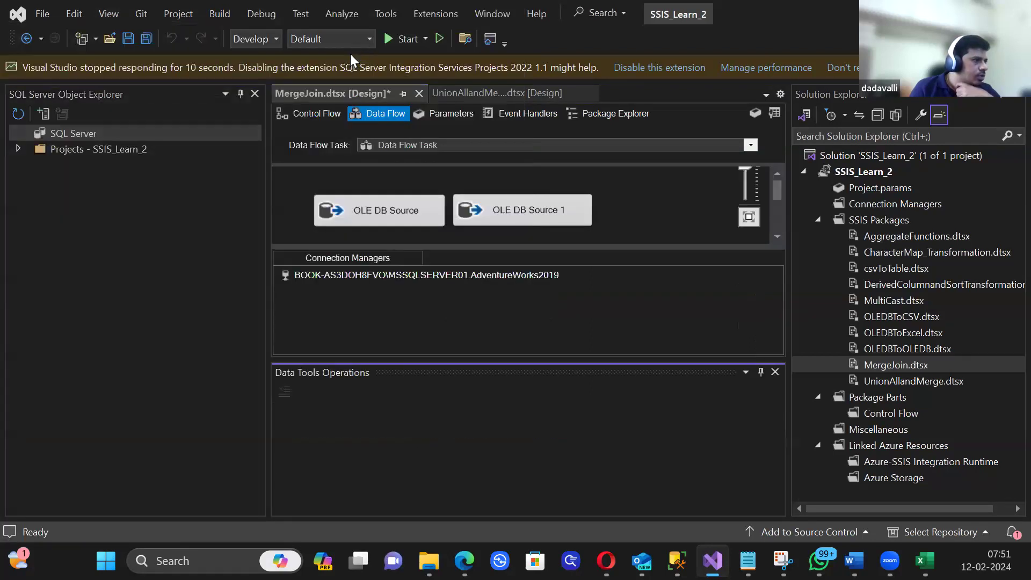
pyautogui.click(775, 372)
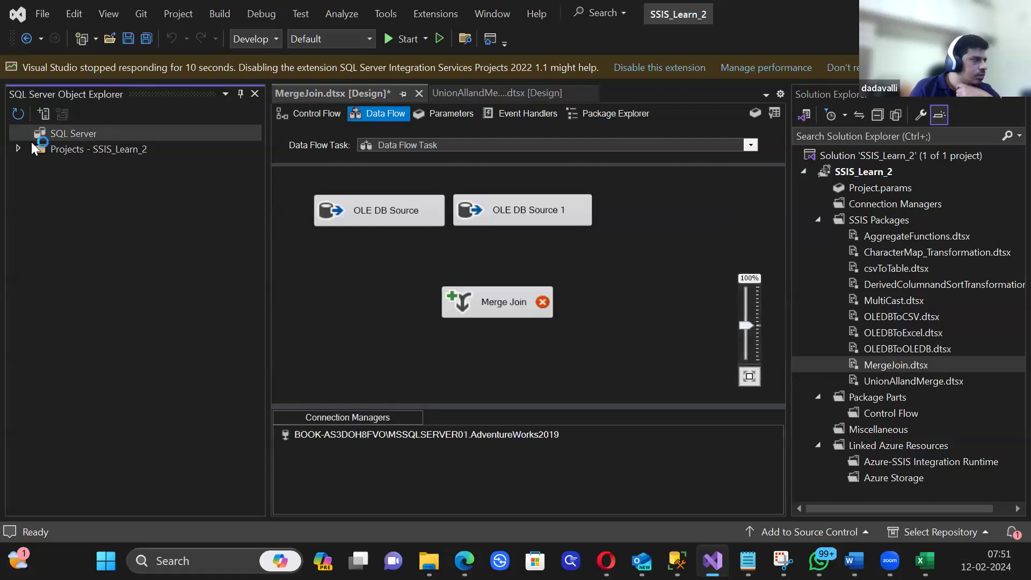
pyautogui.click(111, 13)
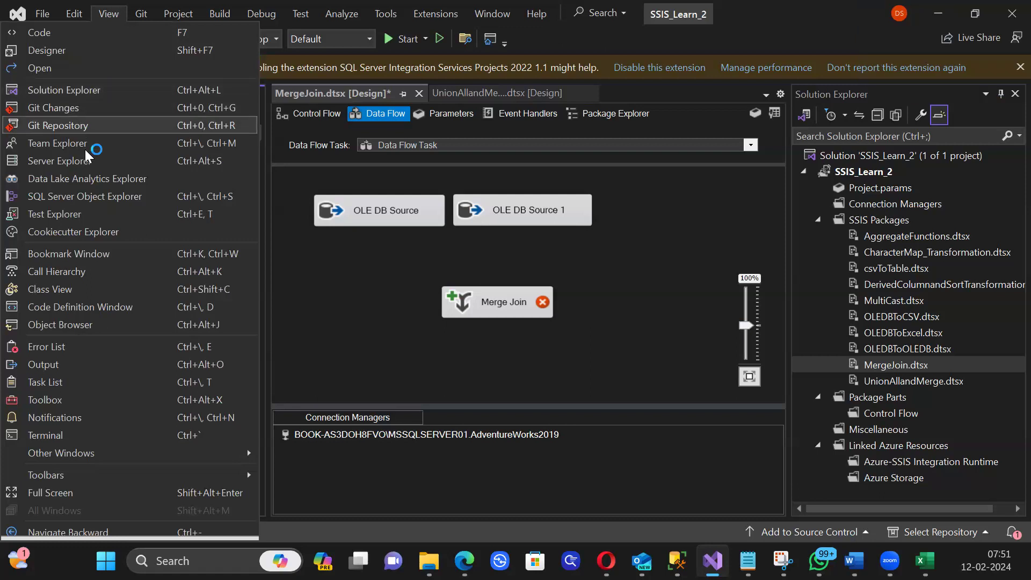
pyautogui.click(89, 195)
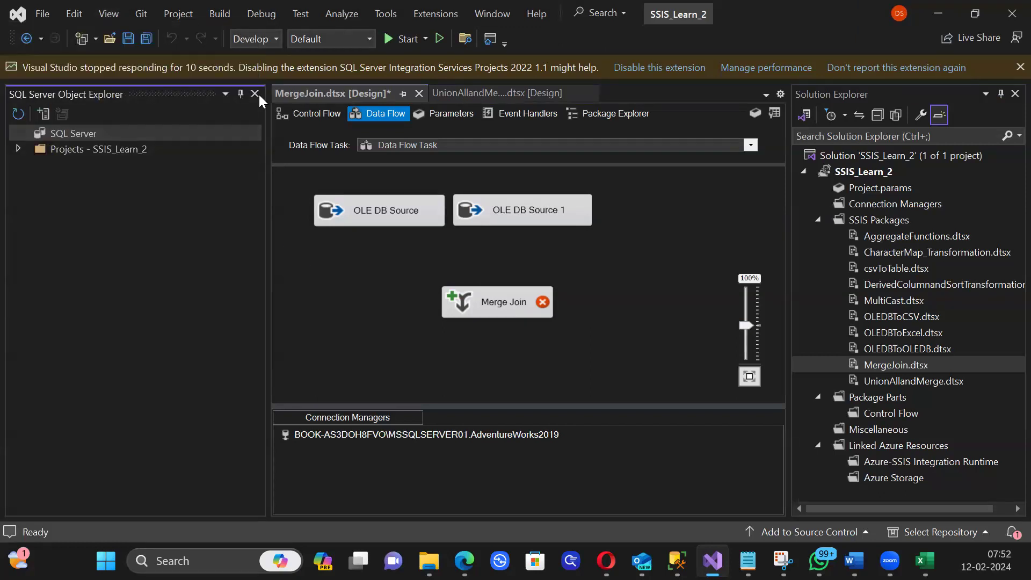
pyautogui.click(257, 94)
# Step: Open the general Toolbox and check its General group for usable data flow components
pyautogui.click(100, 15)
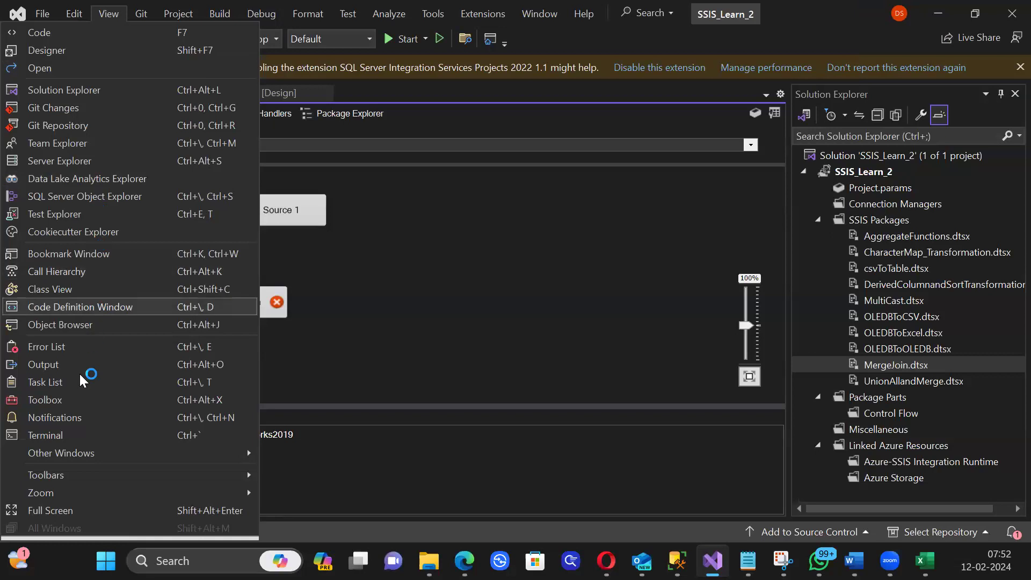
pyautogui.click(76, 395)
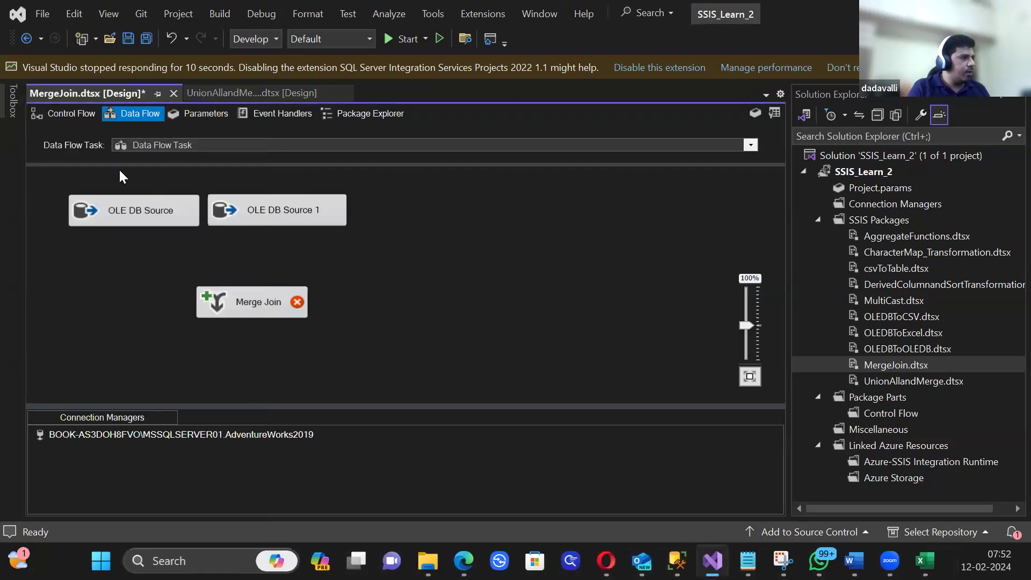
pyautogui.click(16, 107)
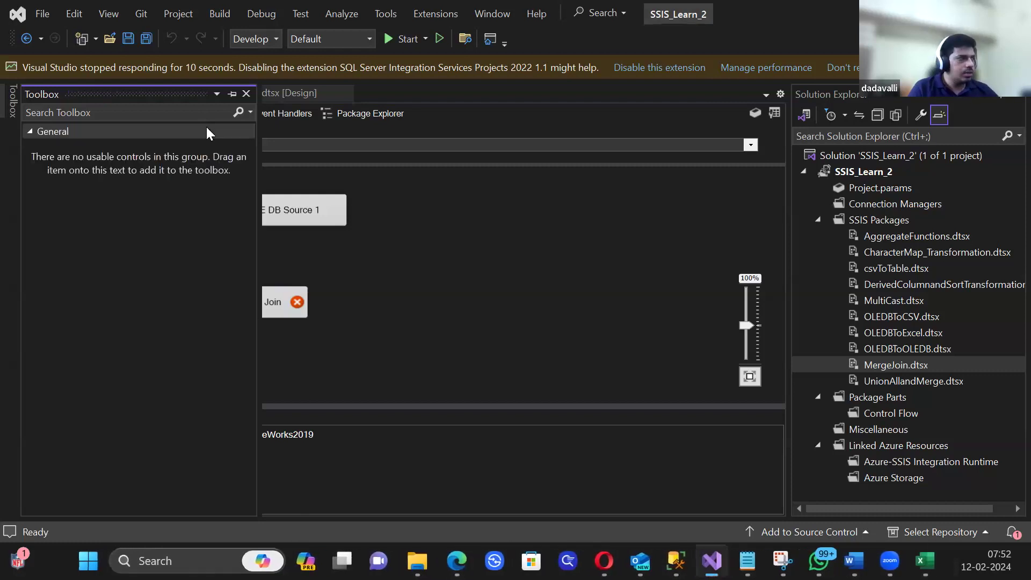
pyautogui.click(38, 131)
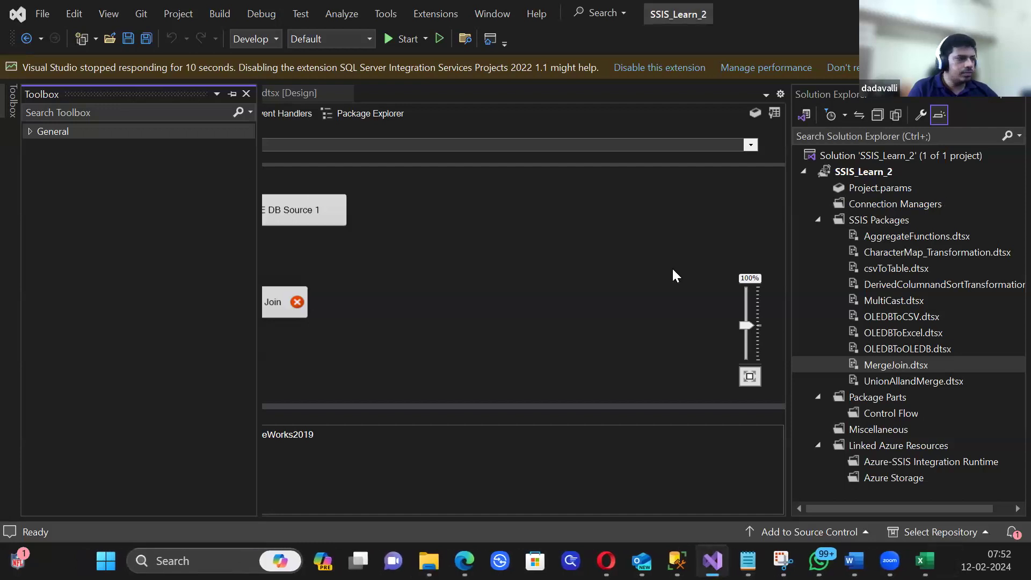
pyautogui.click(30, 132)
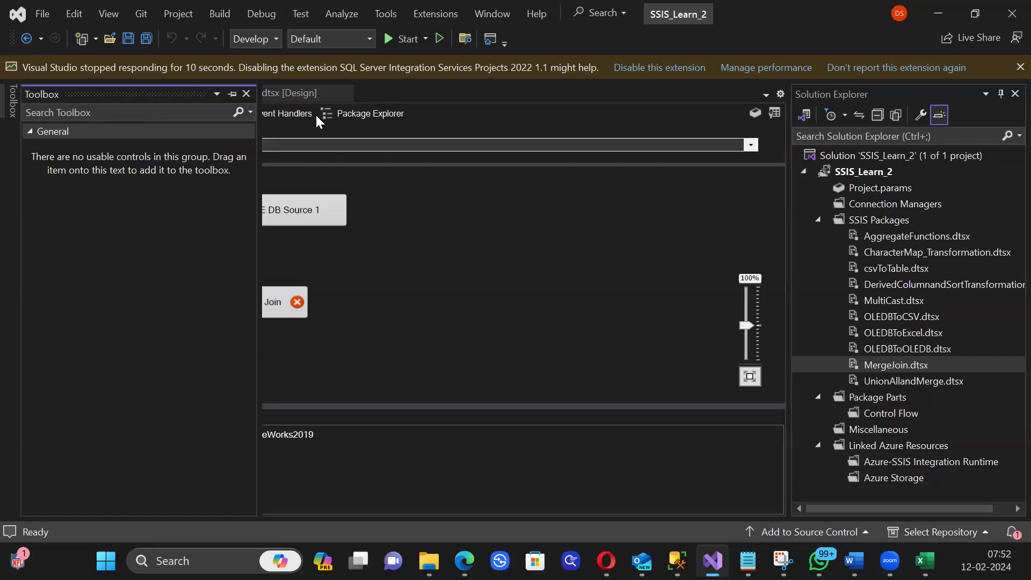
# Step: Dismiss the extension performance notification, then reopen the SSIS Toolbox and make it slightly narrower
pyautogui.click(1020, 67)
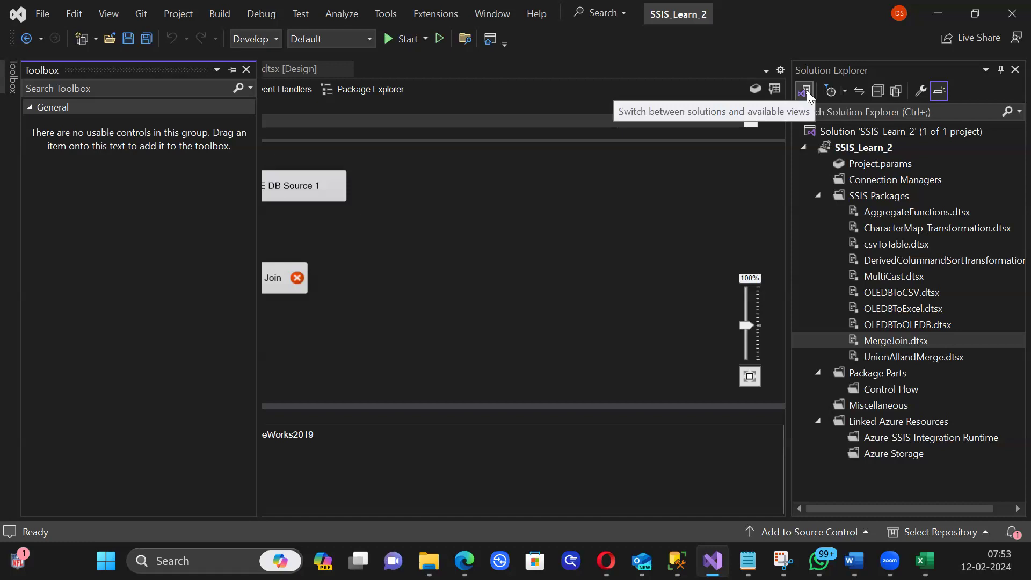
pyautogui.click(776, 90)
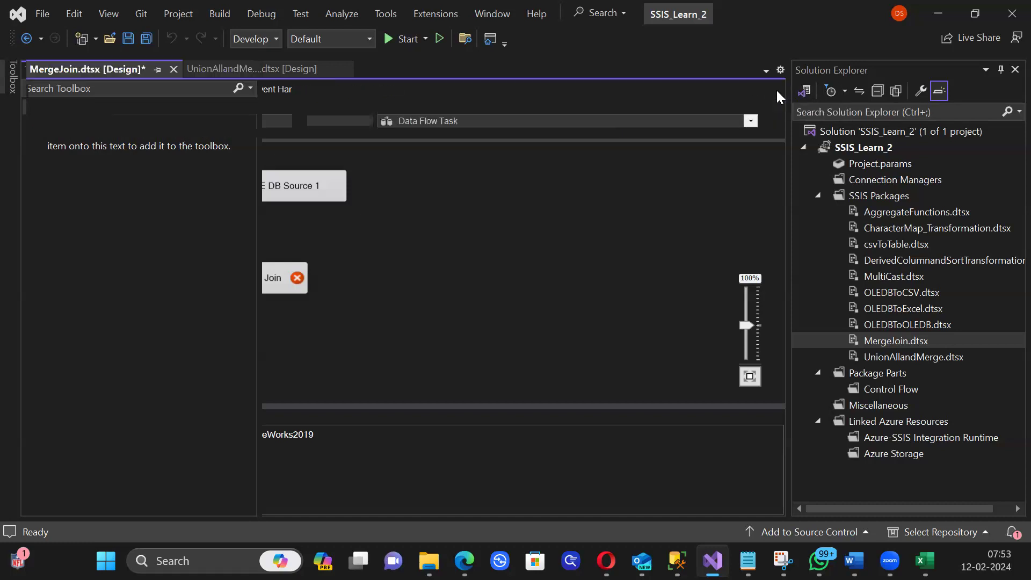
pyautogui.click(133, 94)
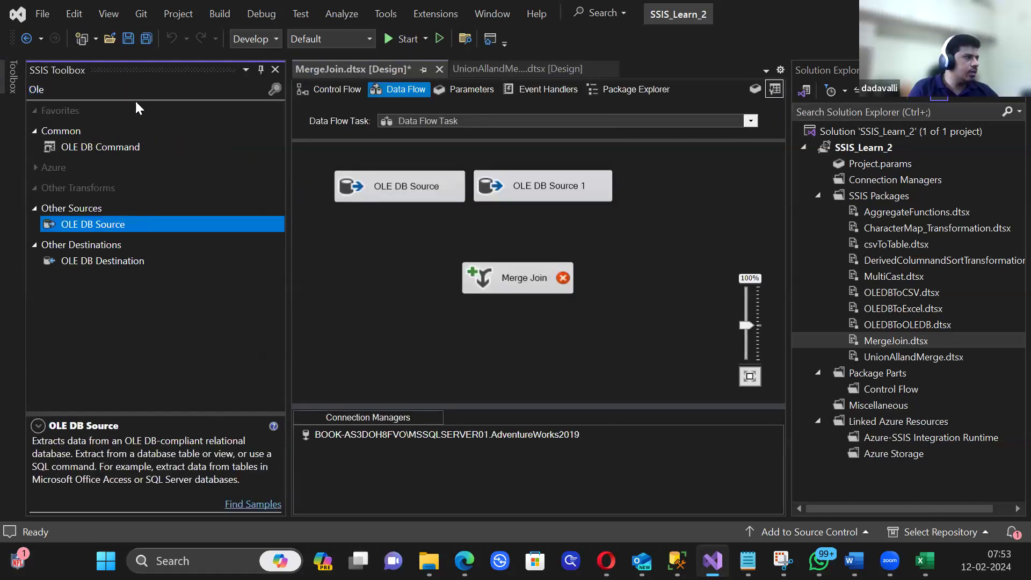
pyautogui.moveTo(290, 162); pyautogui.dragTo(274, 174)
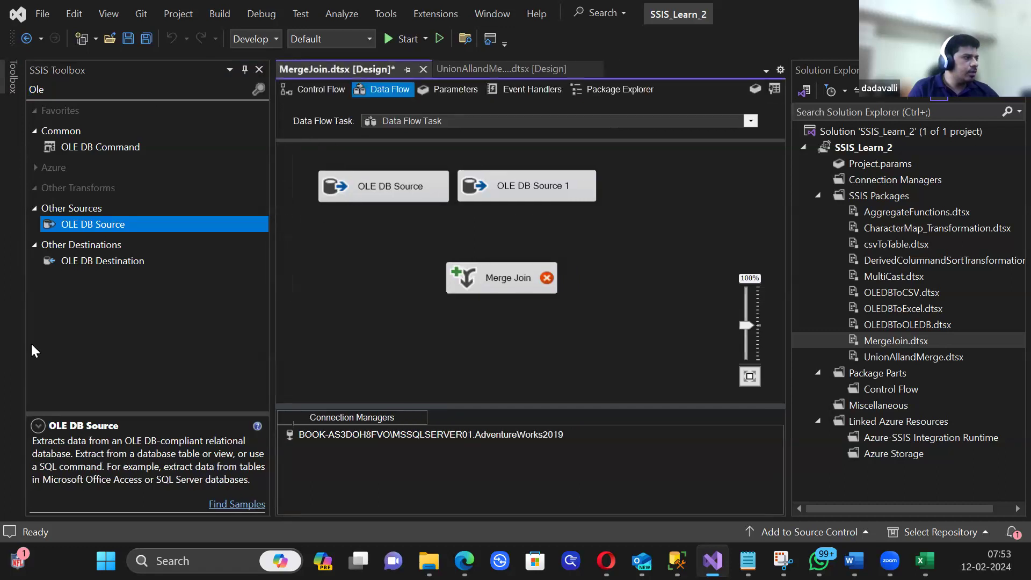
# Step: Search the SSIS Toolbox for "merge" and select Merge Join to read its description
pyautogui.click(89, 86)
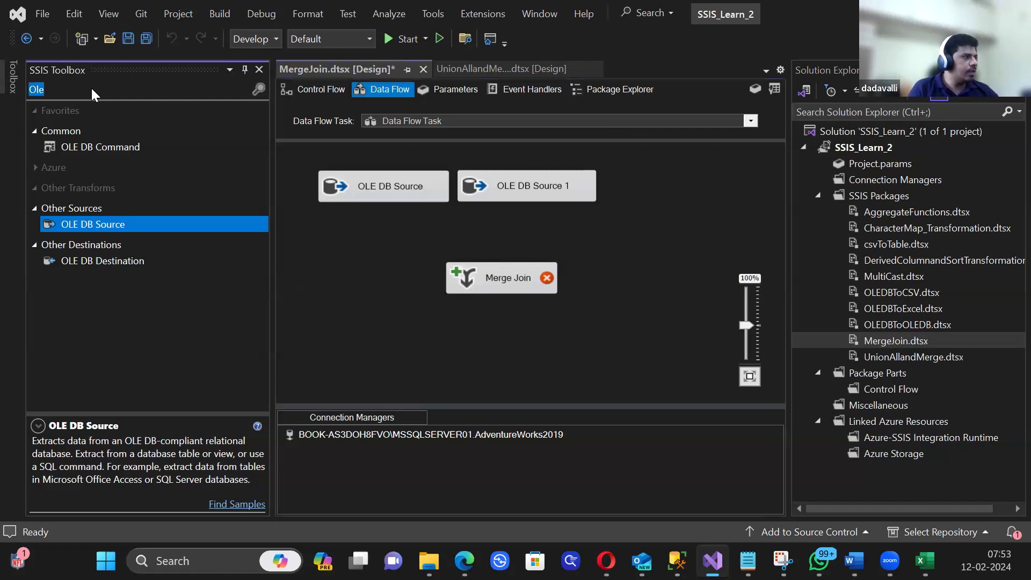
pyautogui.write('merge')
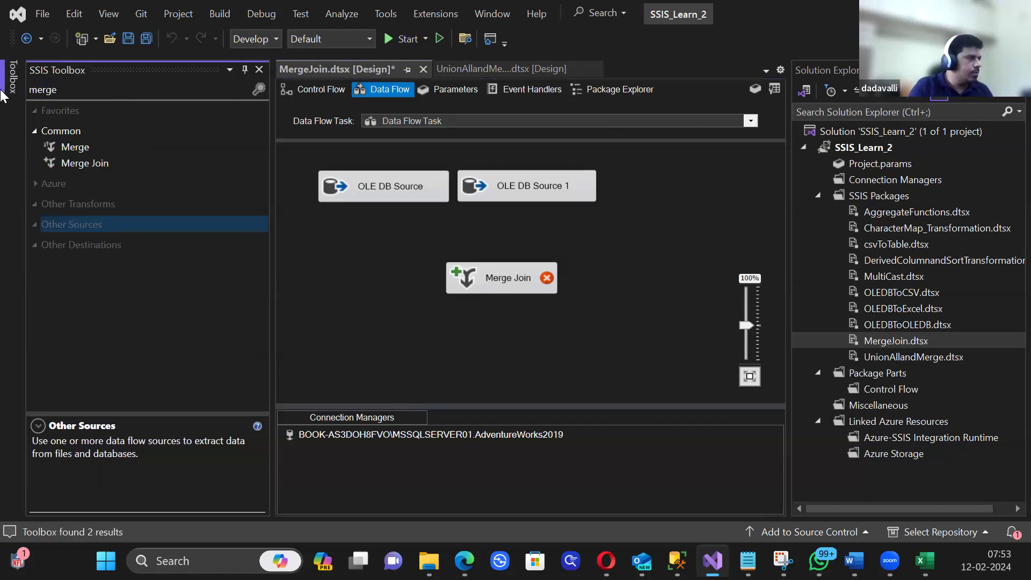
pyautogui.click(69, 163)
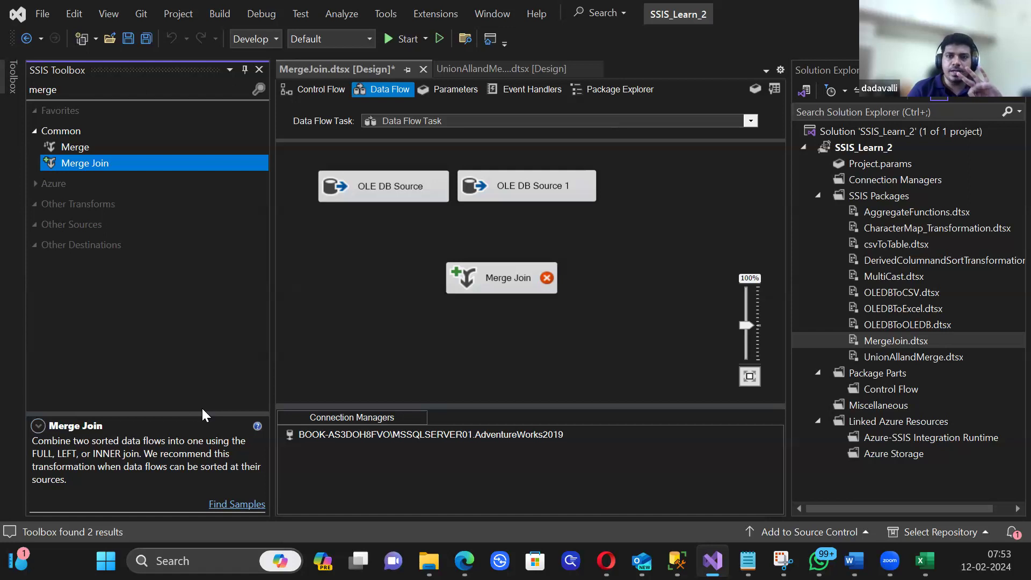
# Step: Centre the Merge Join below the two sources and connect both to it, with the first OLE DB Source feeding the Merge Join Left Input
pyautogui.moveTo(518, 290); pyautogui.dragTo(471, 280)
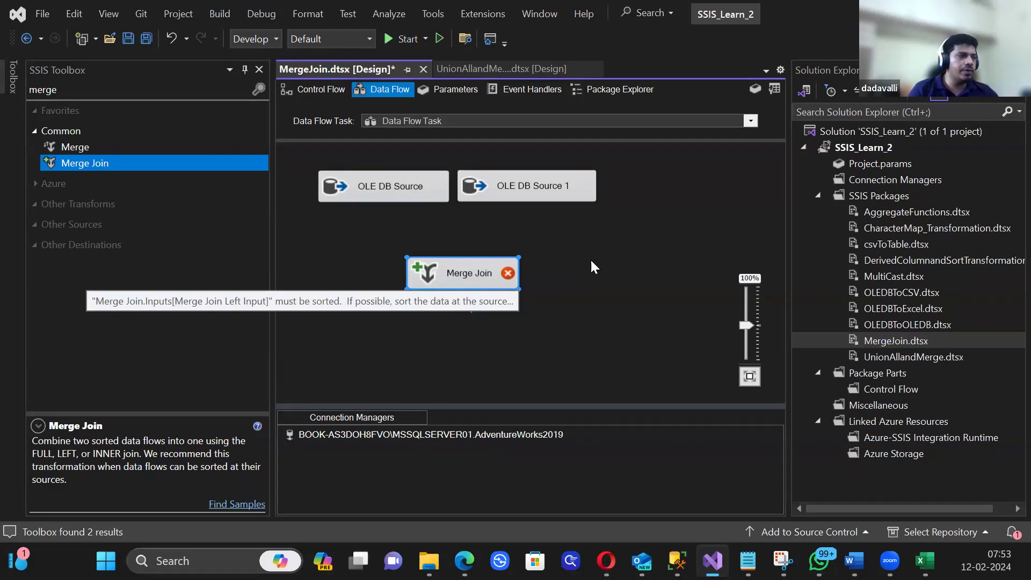
pyautogui.click(504, 226)
pyautogui.click(386, 198)
pyautogui.moveTo(393, 209); pyautogui.dragTo(432, 274)
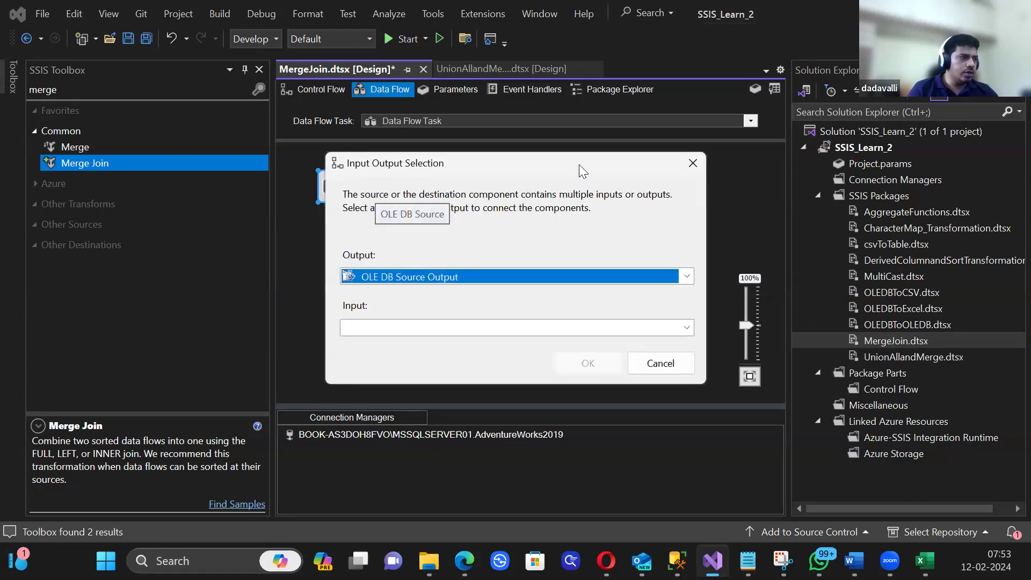
pyautogui.click(680, 278)
pyautogui.click(669, 293)
pyautogui.click(680, 330)
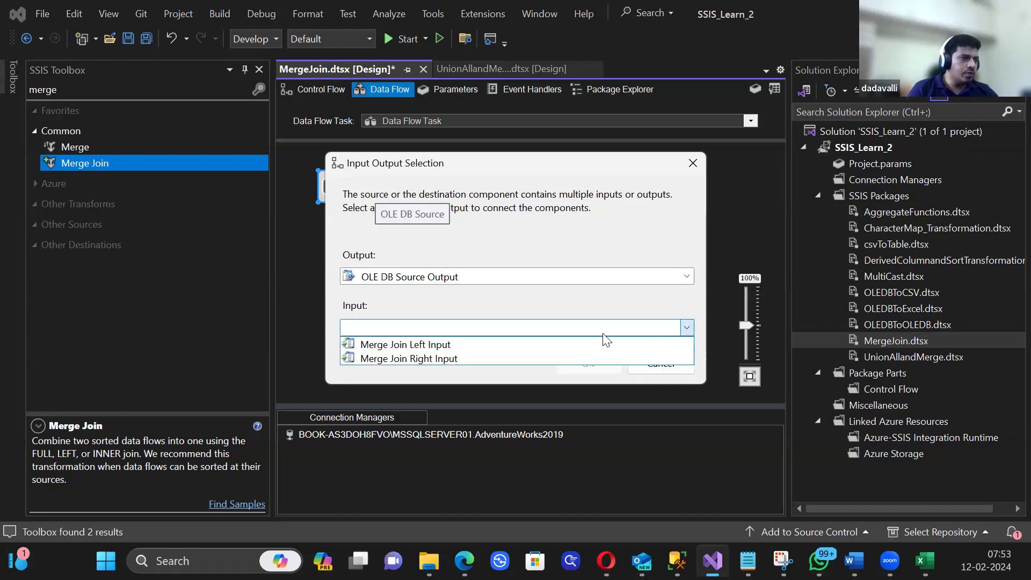
pyautogui.click(446, 346)
pyautogui.click(567, 357)
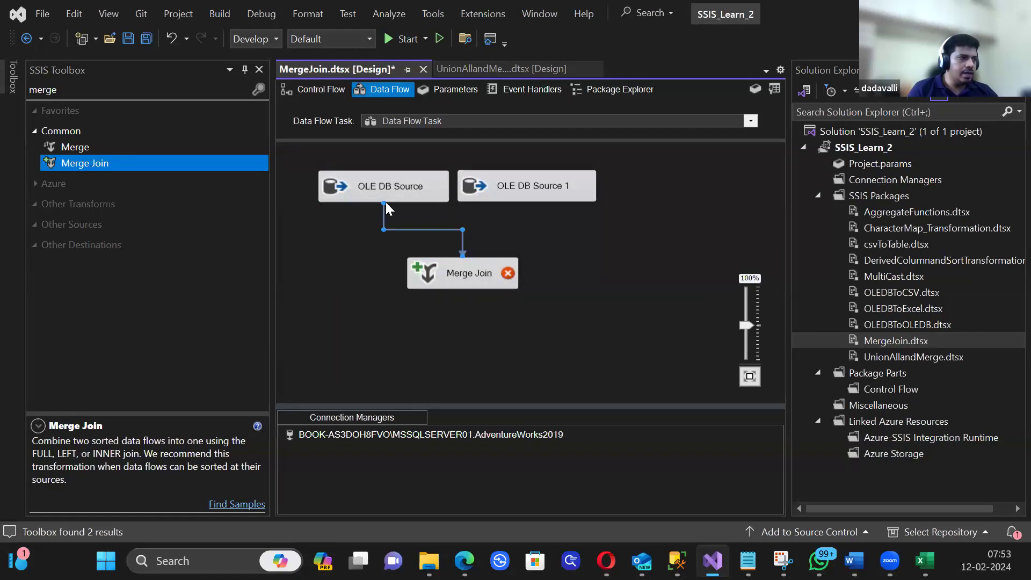
pyautogui.click(530, 187)
pyautogui.moveTo(532, 214); pyautogui.dragTo(476, 263)
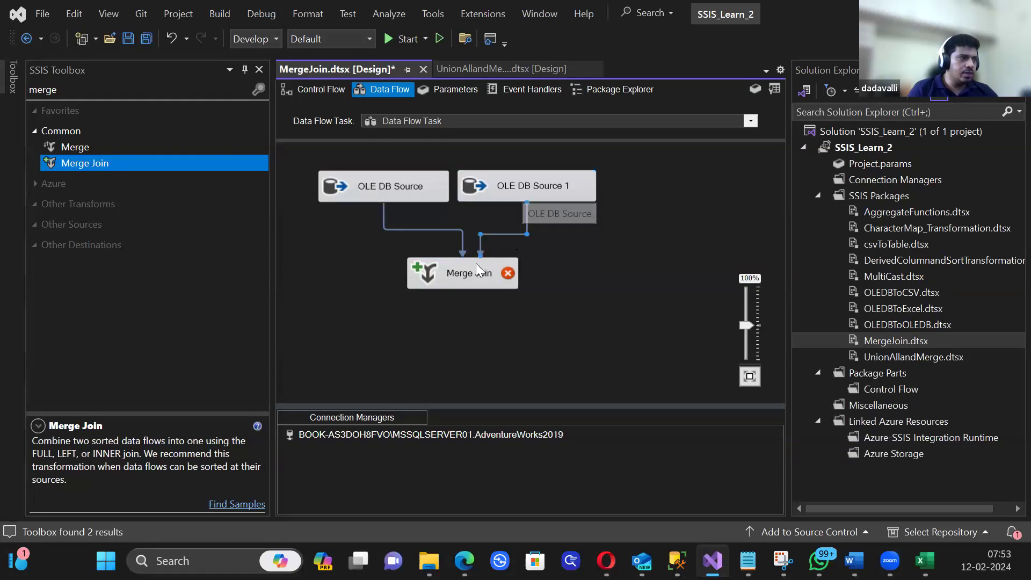
# Step: Try to open the Merge Join's editor with both sources connected
pyautogui.click(480, 271)
pyautogui.doubleClick(480, 271)
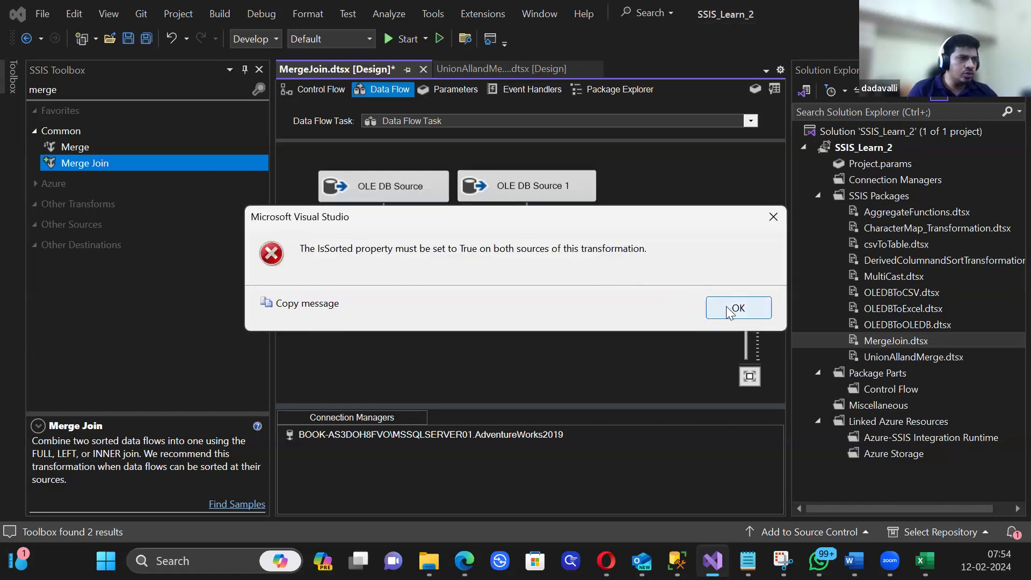
pyautogui.click(731, 307)
pyautogui.click(483, 276)
pyautogui.doubleClick(471, 274)
# Step: Look through the first OLE DB Source's properties for a sort setting, and retry opening the Merge Join's editor
pyautogui.click(364, 198)
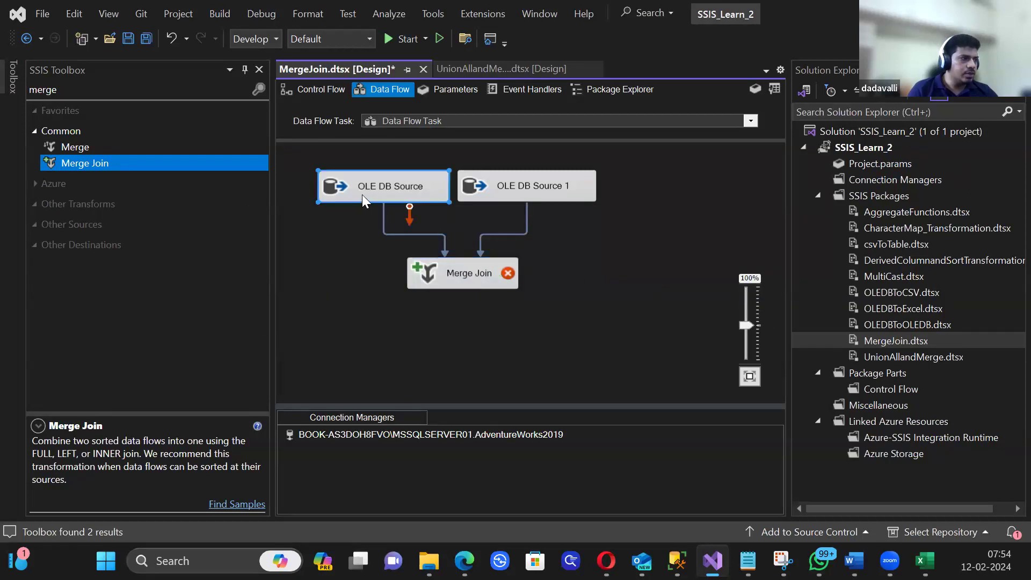
pyautogui.rightClick(366, 194)
pyautogui.click(246, 417)
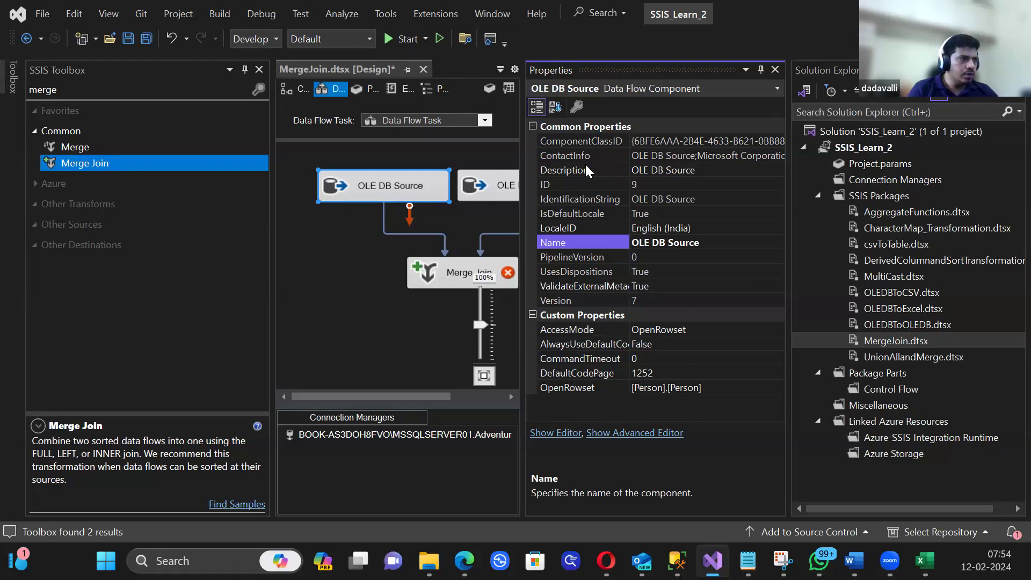
pyautogui.click(775, 70)
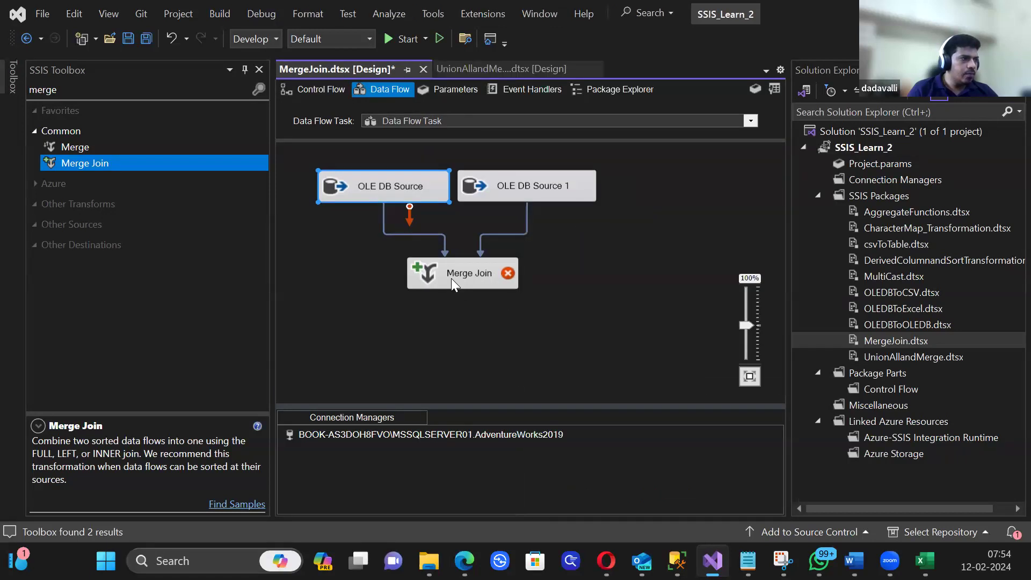
pyautogui.doubleClick(451, 279)
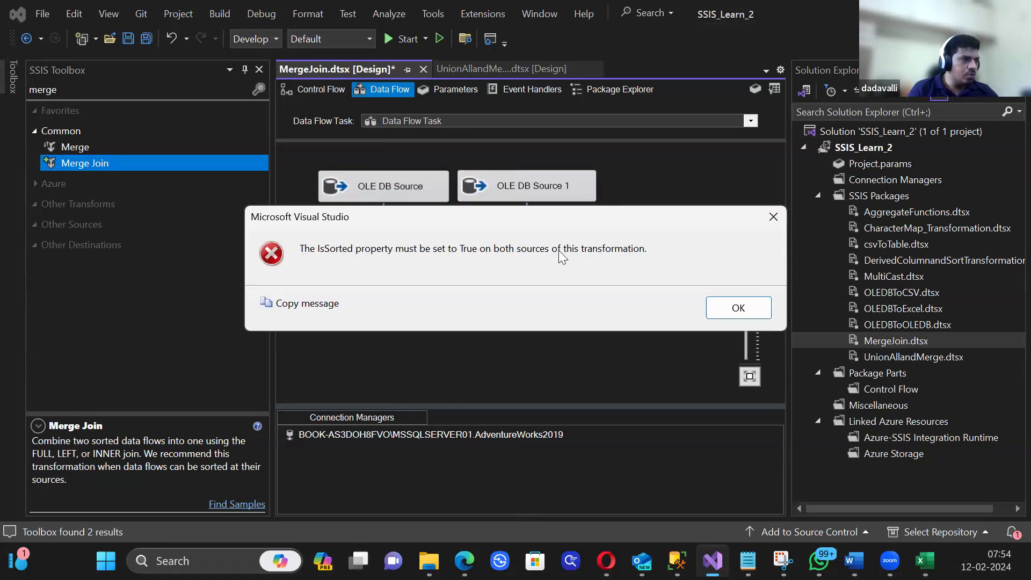
pyautogui.click(737, 306)
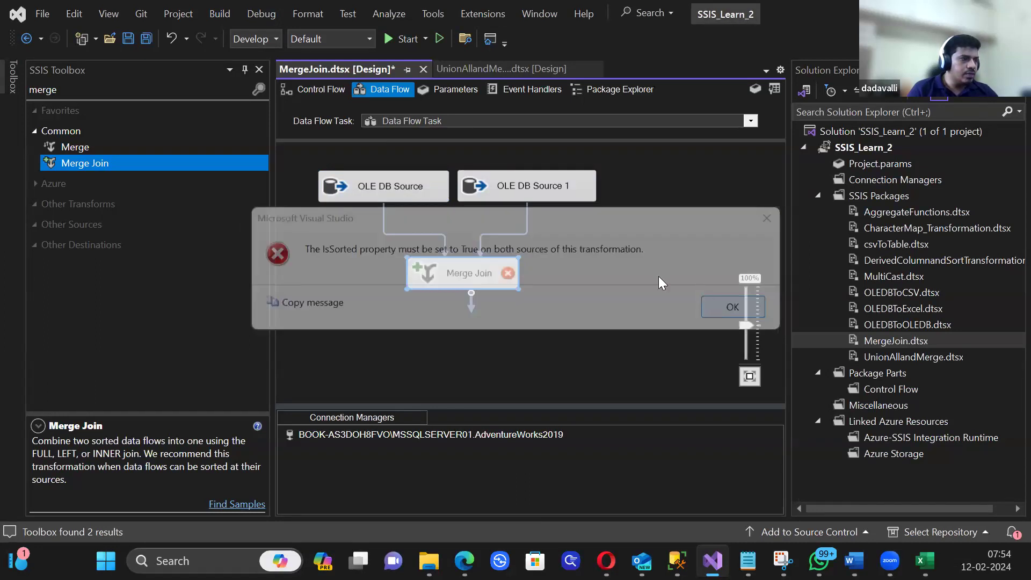
# Step: Check the properties of the data flow path from the first OLE DB Source to the Merge Join for a sort setting
pyautogui.click(392, 234)
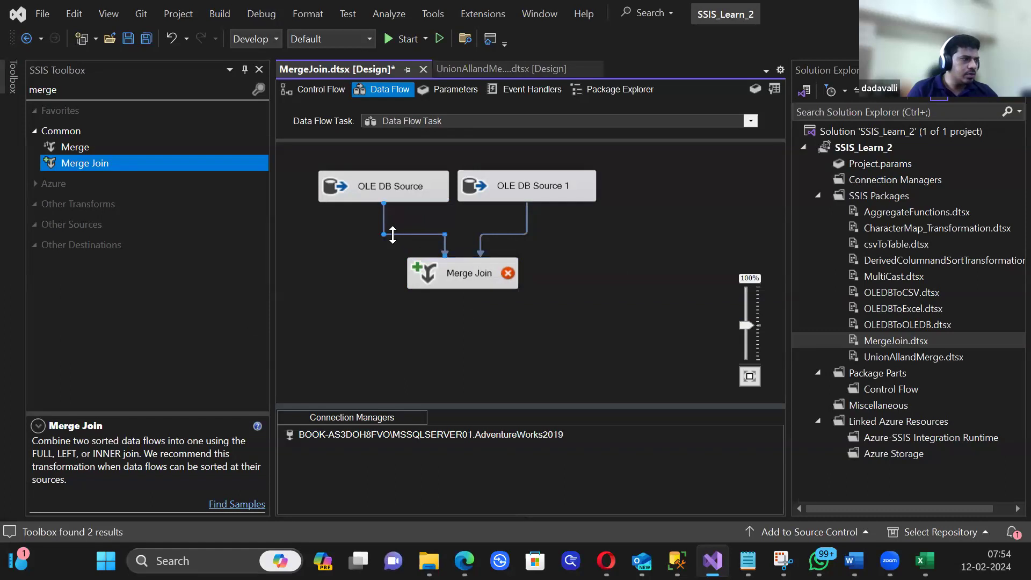
pyautogui.rightClick(393, 236)
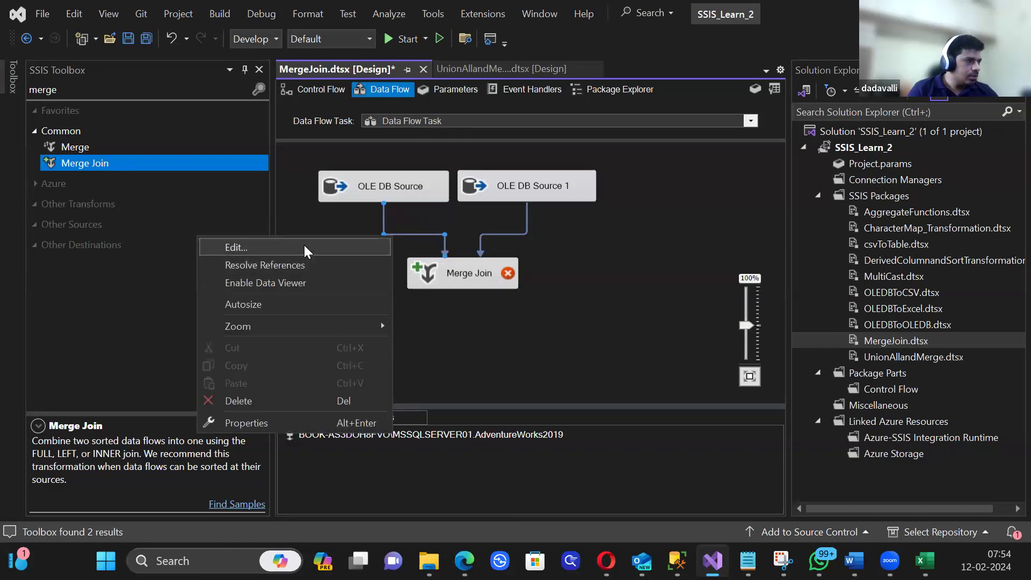
pyautogui.click(302, 422)
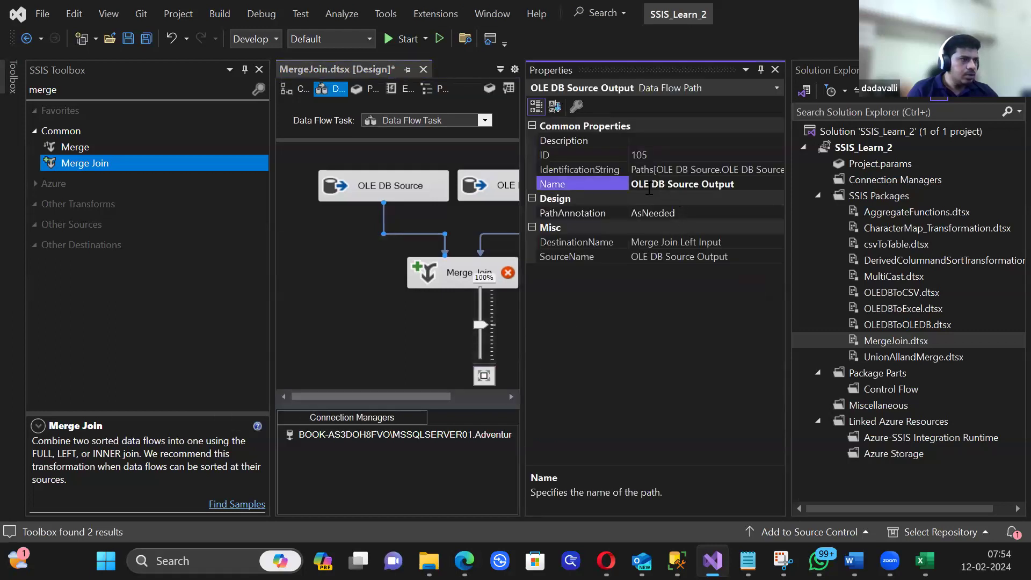
pyautogui.click(774, 71)
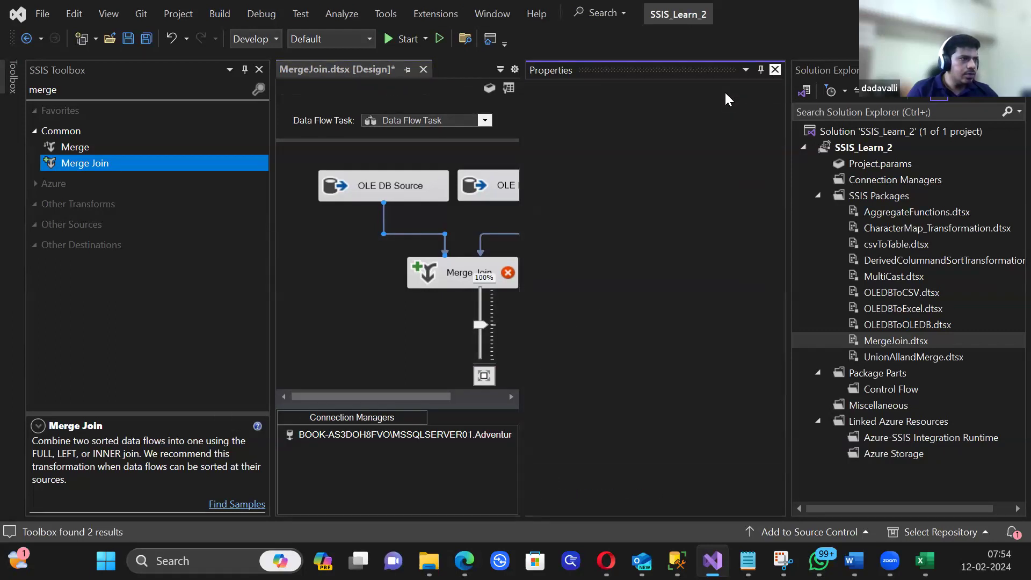
# Step: Review the first OLE DB Source's properties and its connection managers in the advanced editor
pyautogui.click(428, 183)
pyautogui.rightClick(427, 179)
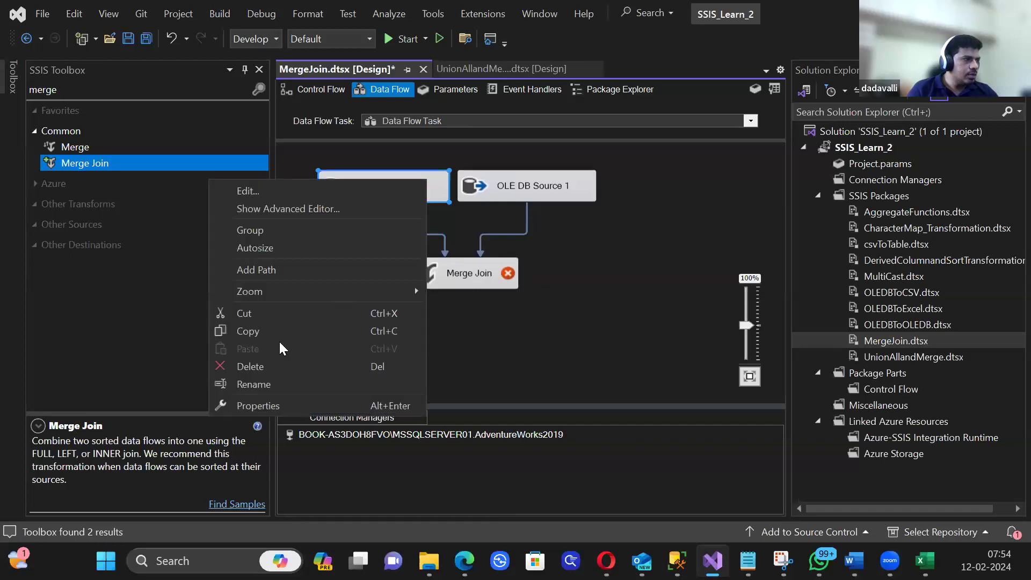
pyautogui.click(250, 402)
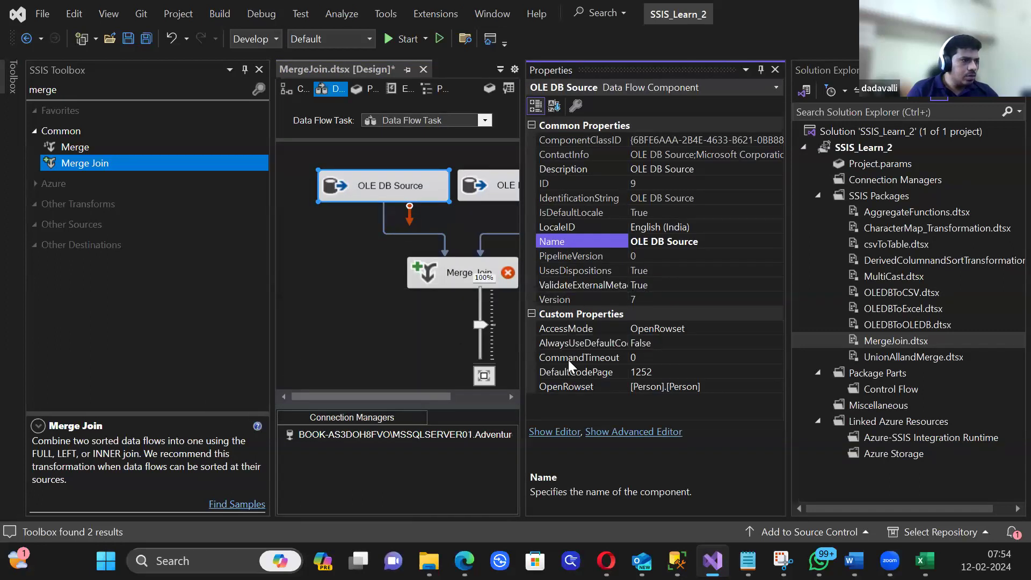
pyautogui.click(626, 432)
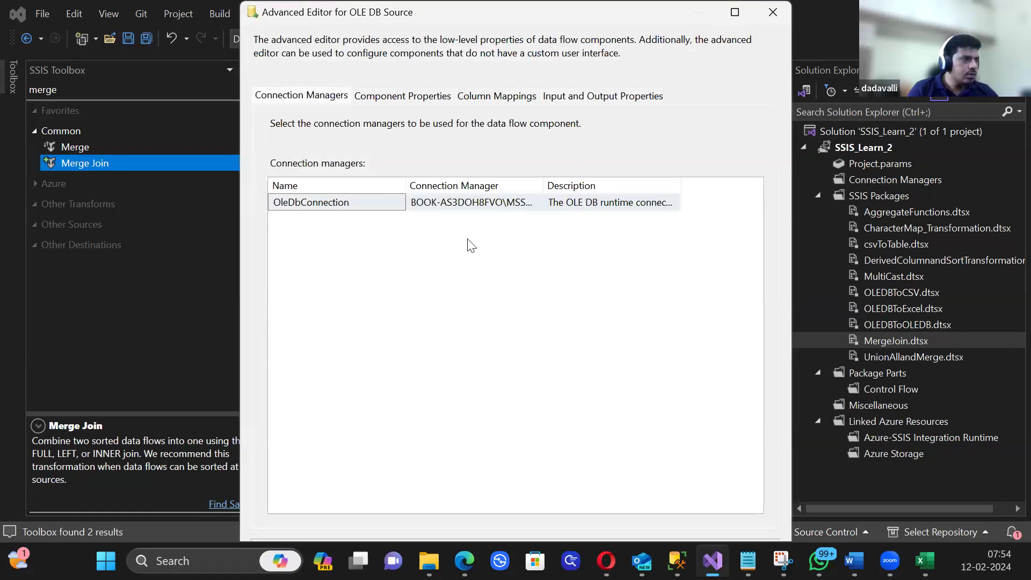
pyautogui.click(771, 13)
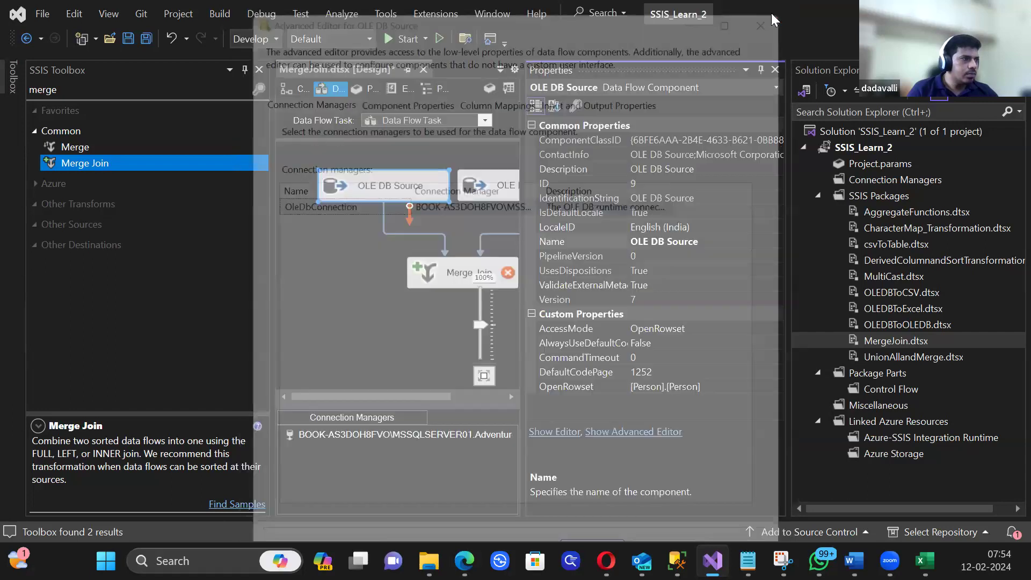
# Step: Examine the component properties, column mappings and output's external columns in the first OLE DB Source's advanced editor for an IsSorted setting
pyautogui.click(626, 432)
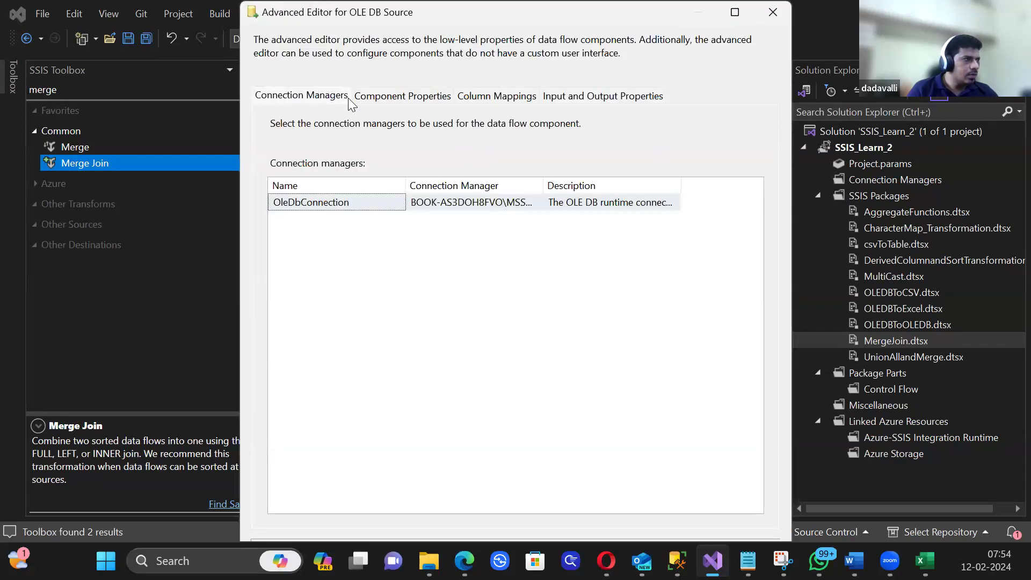
pyautogui.click(386, 98)
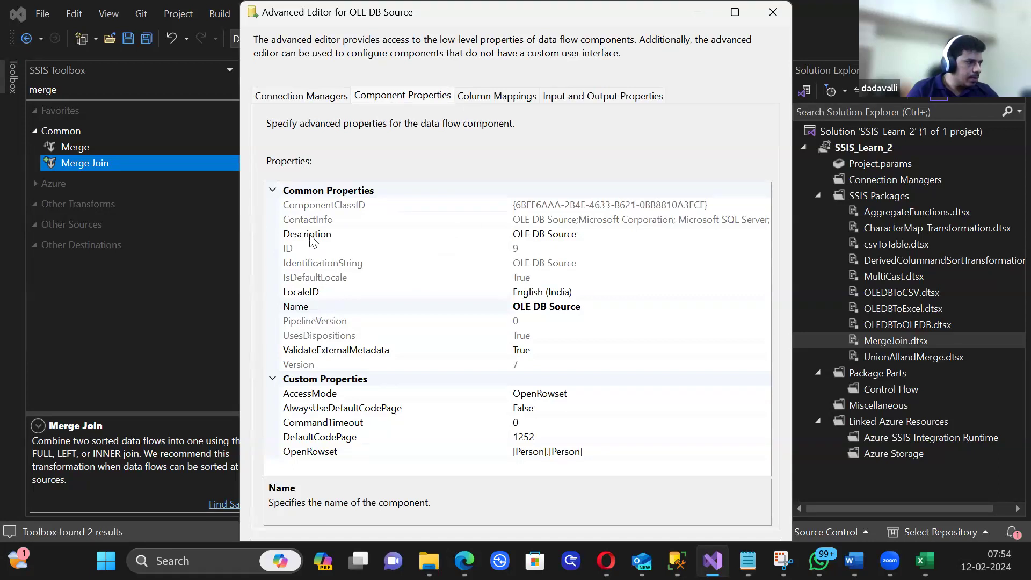
pyautogui.click(489, 100)
pyautogui.click(593, 101)
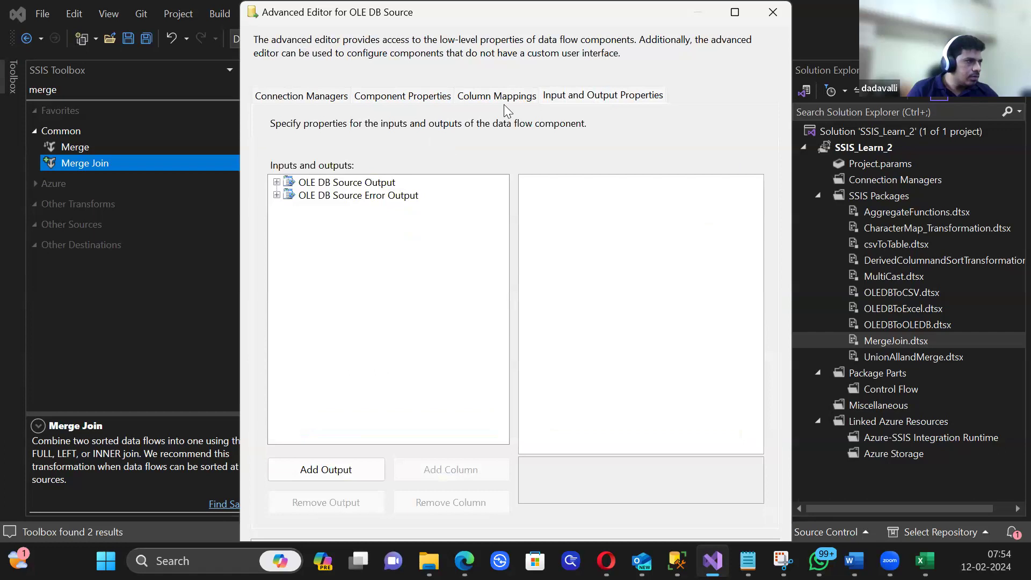
pyautogui.click(277, 182)
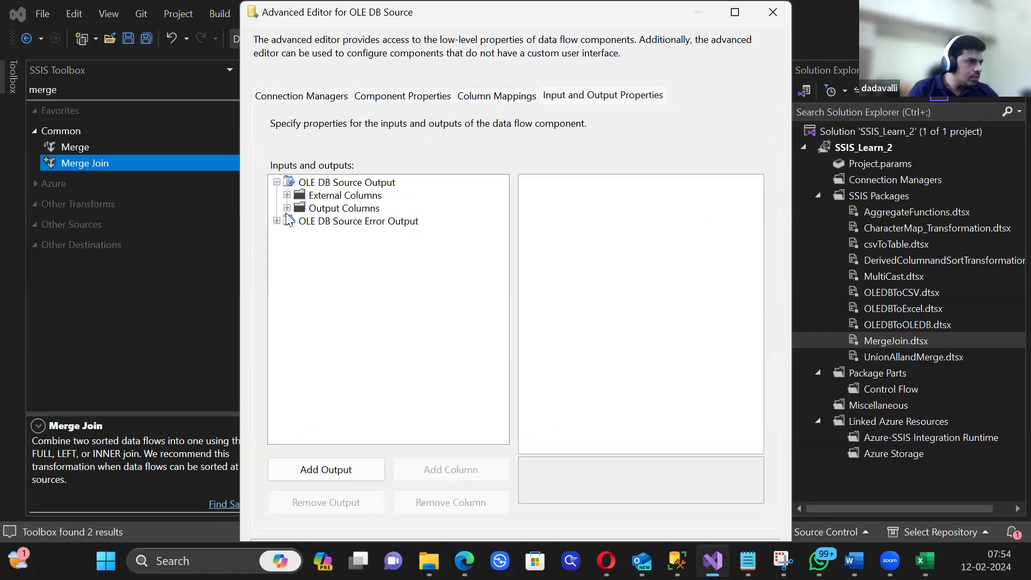
pyautogui.click(287, 195)
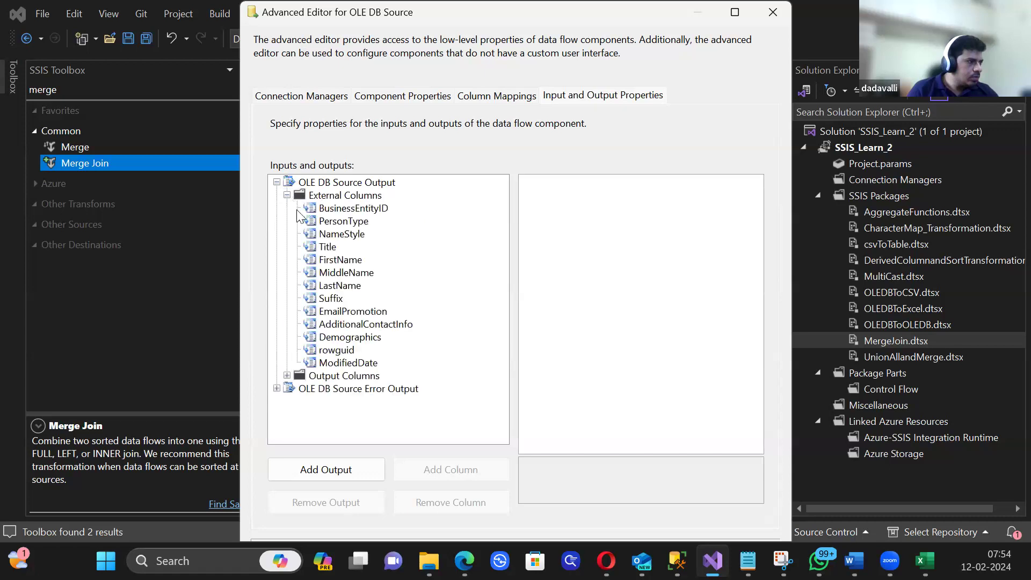
pyautogui.click(513, 98)
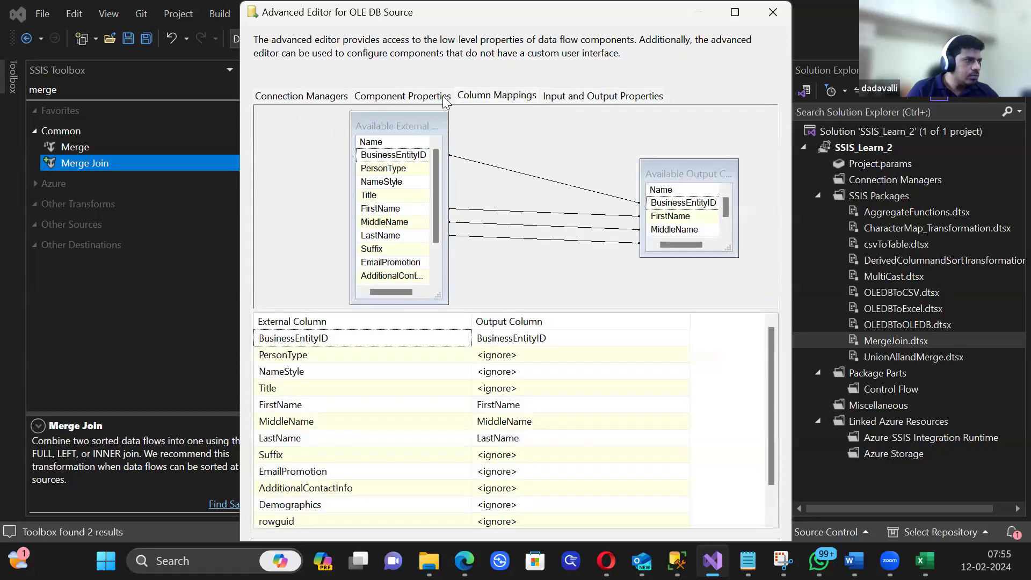
pyautogui.click(403, 96)
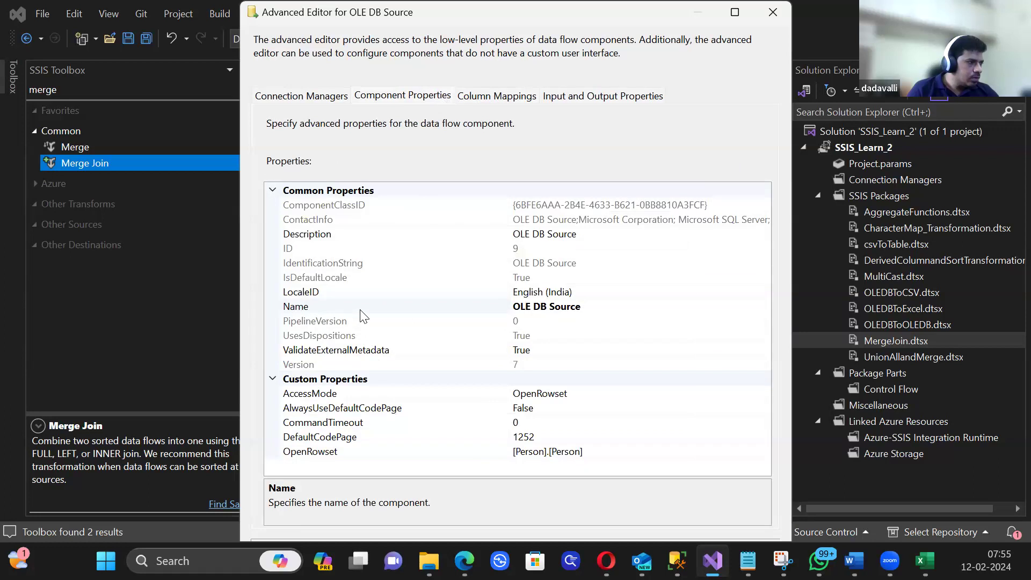
pyautogui.click(327, 96)
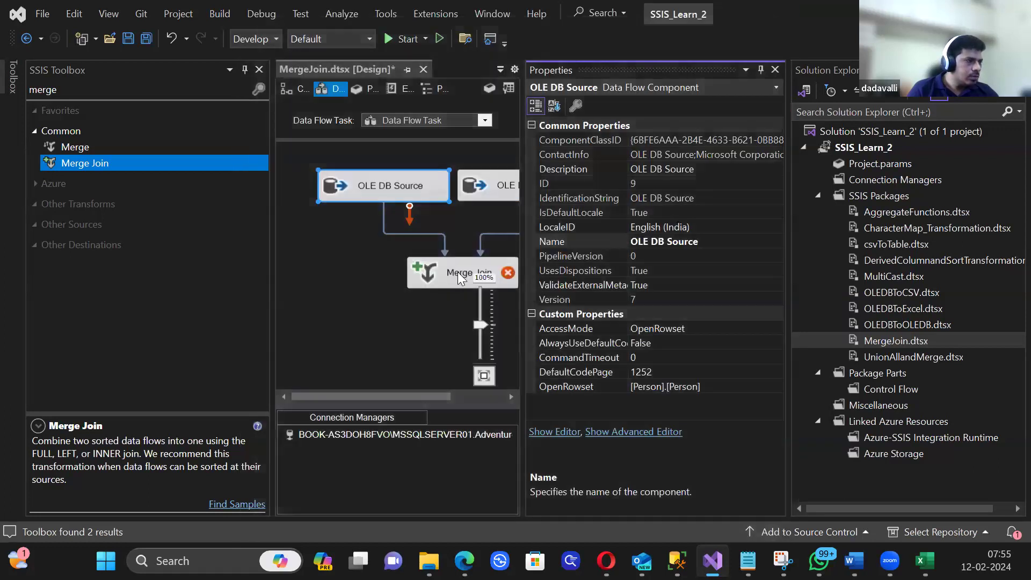
# Step: Check the Merge Join's properties for a sort setting and try to open its editor from there
pyautogui.rightClick(458, 273)
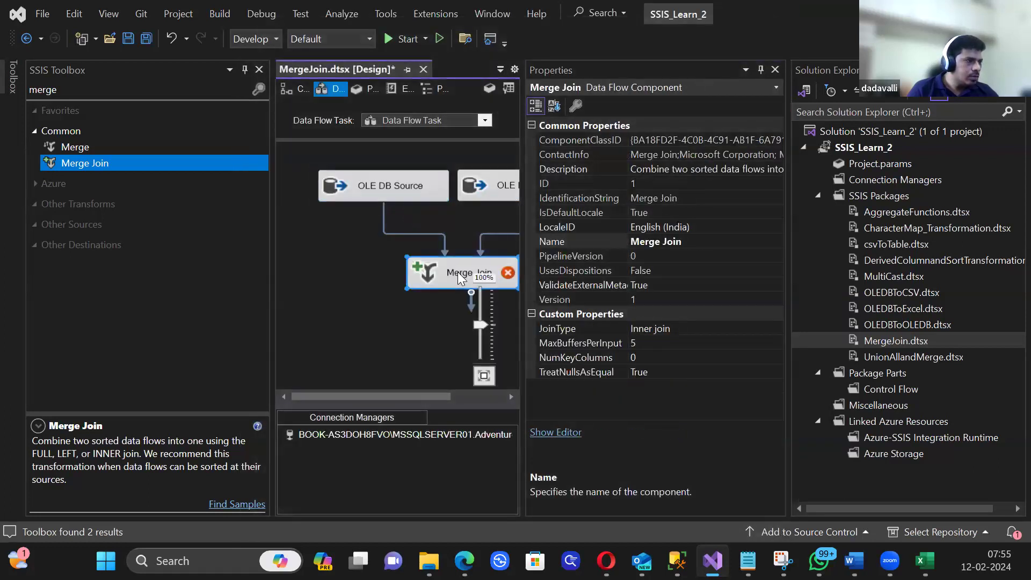
pyautogui.click(594, 241)
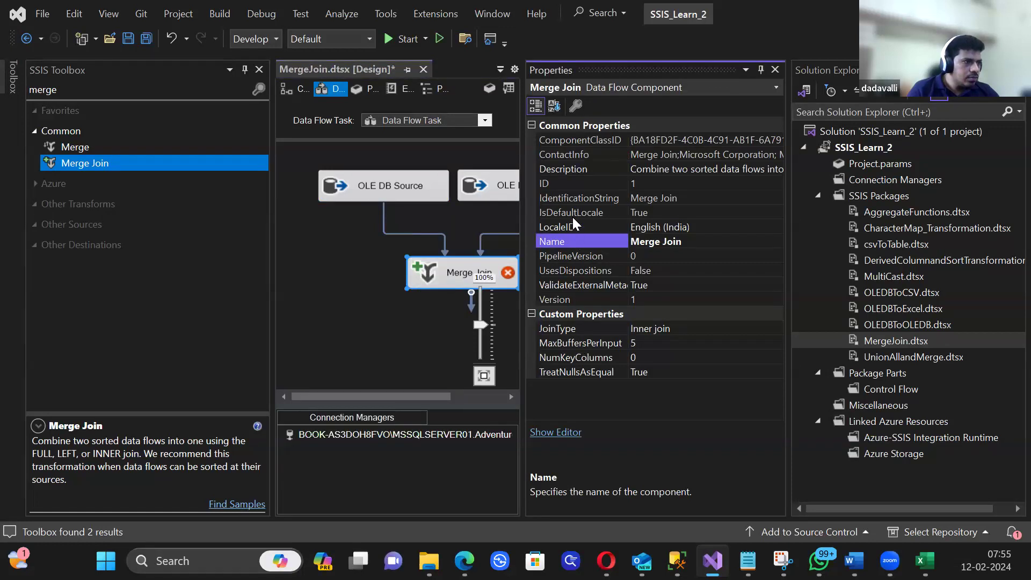
pyautogui.click(454, 274)
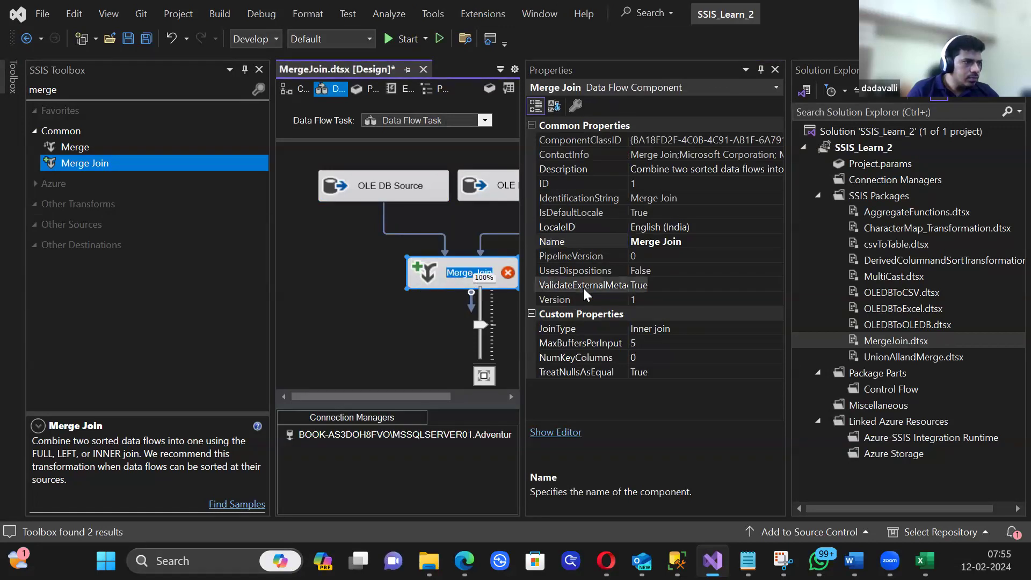
pyautogui.click(555, 434)
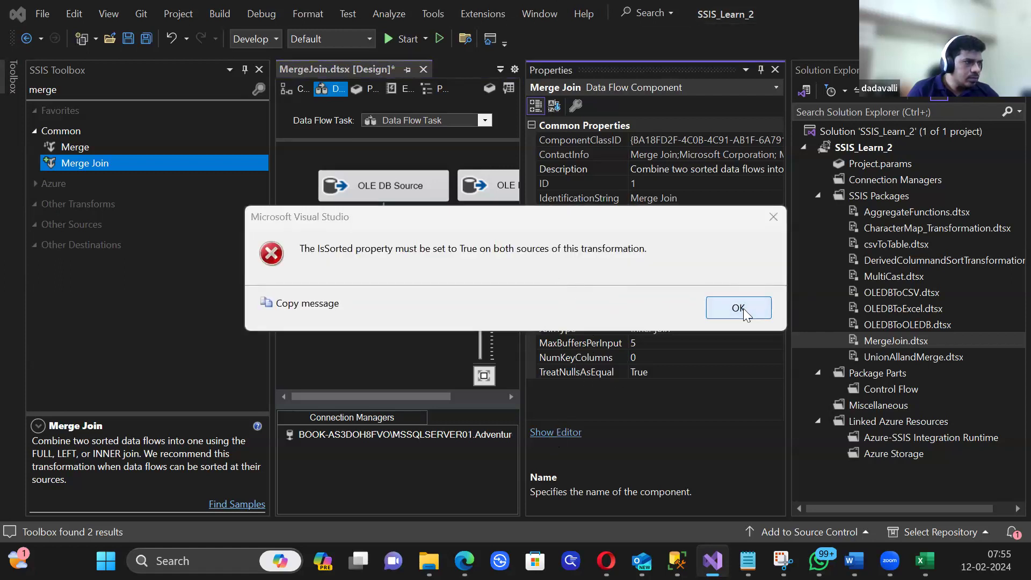
pyautogui.click(738, 308)
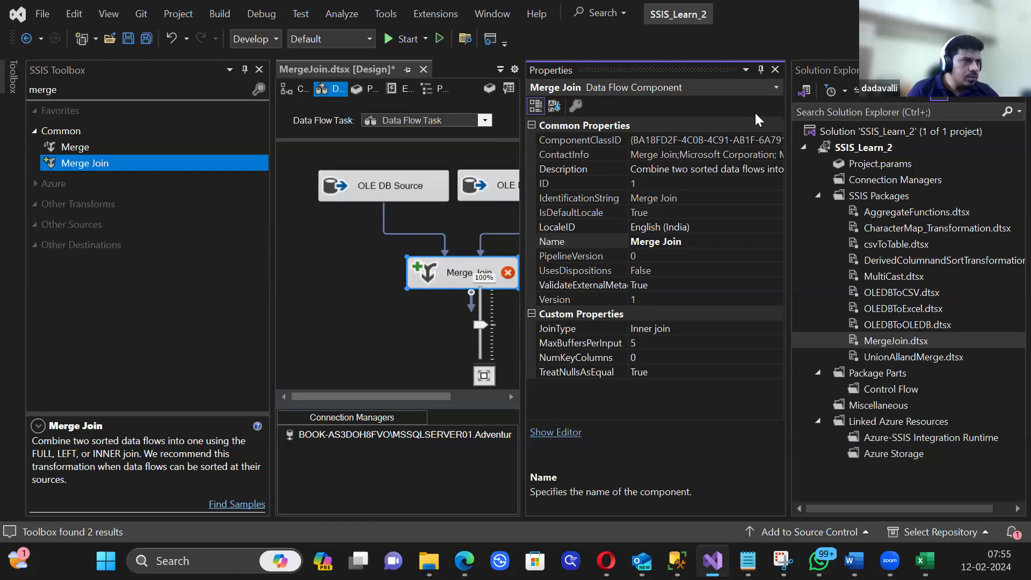
pyautogui.click(777, 70)
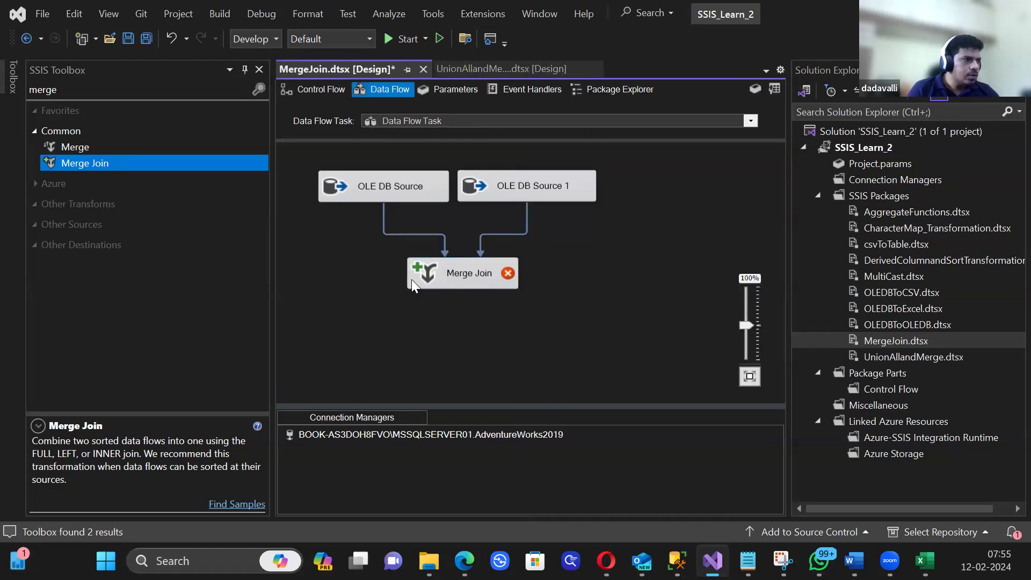
# Step: Delete both data flow paths that connect the two OLE DB Sources to the Merge Join
pyautogui.click(406, 235)
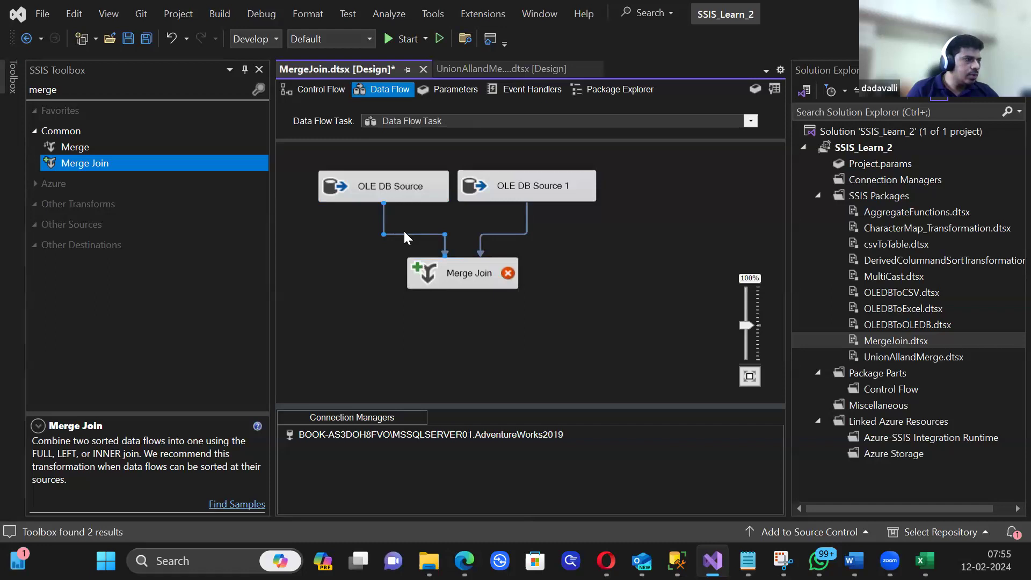
pyautogui.rightClick(405, 232)
pyautogui.press('Escape')
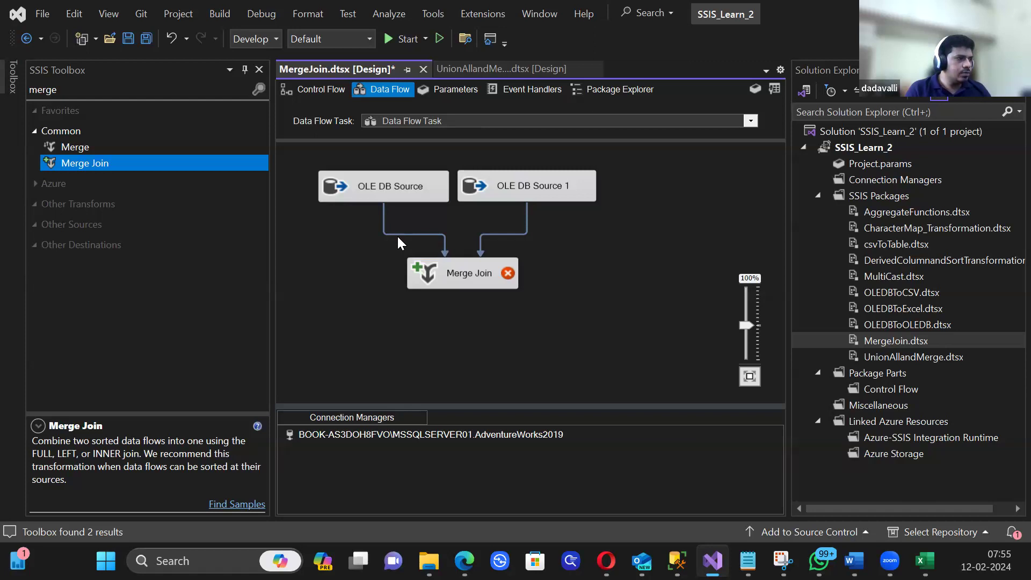
pyautogui.press('Delete')
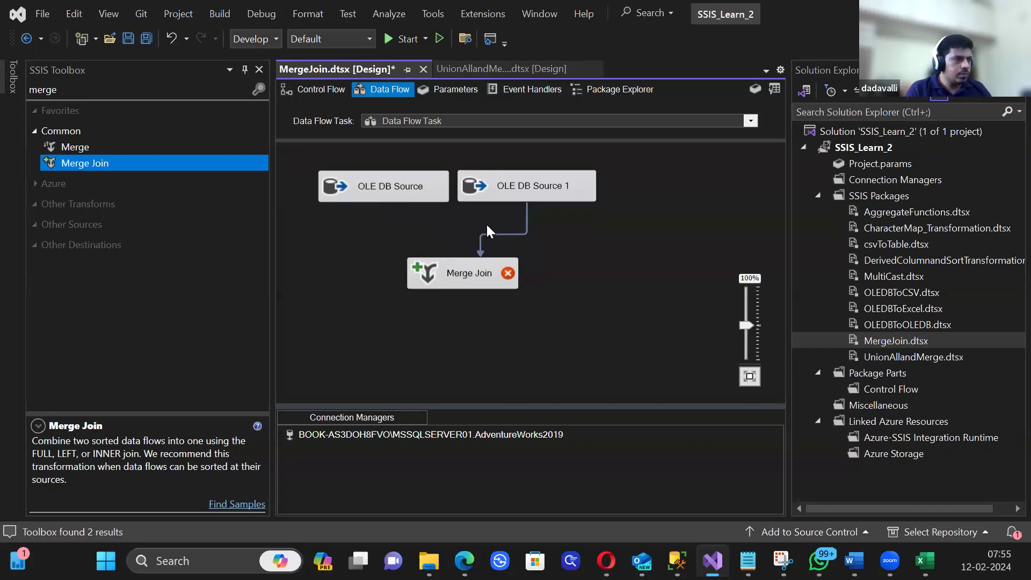
pyautogui.press('Delete')
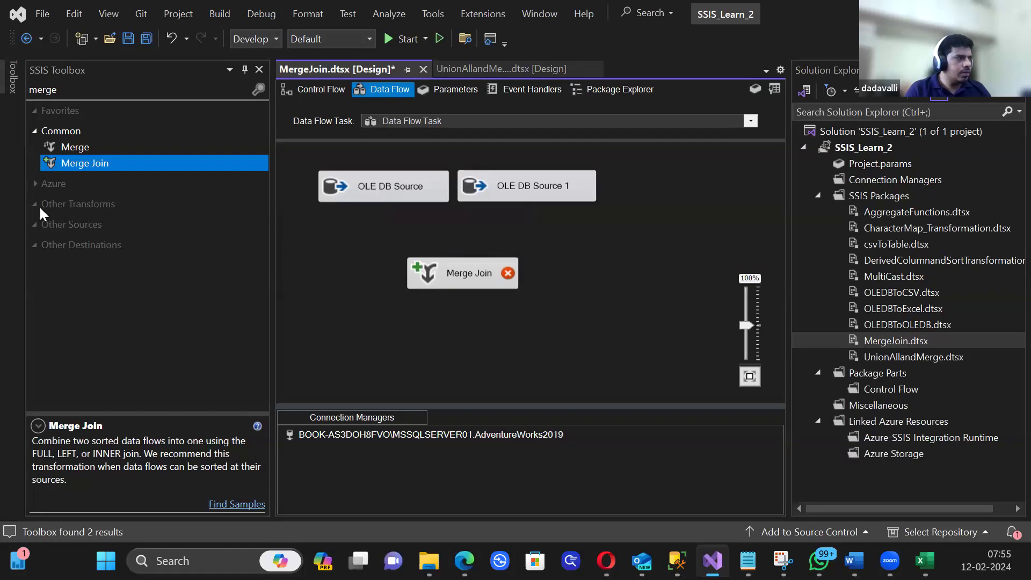
# Step: Search the SSIS Toolbox for "sort" and add a Sort transformation below each source, moving the Merge Join down to make room
pyautogui.click(80, 91)
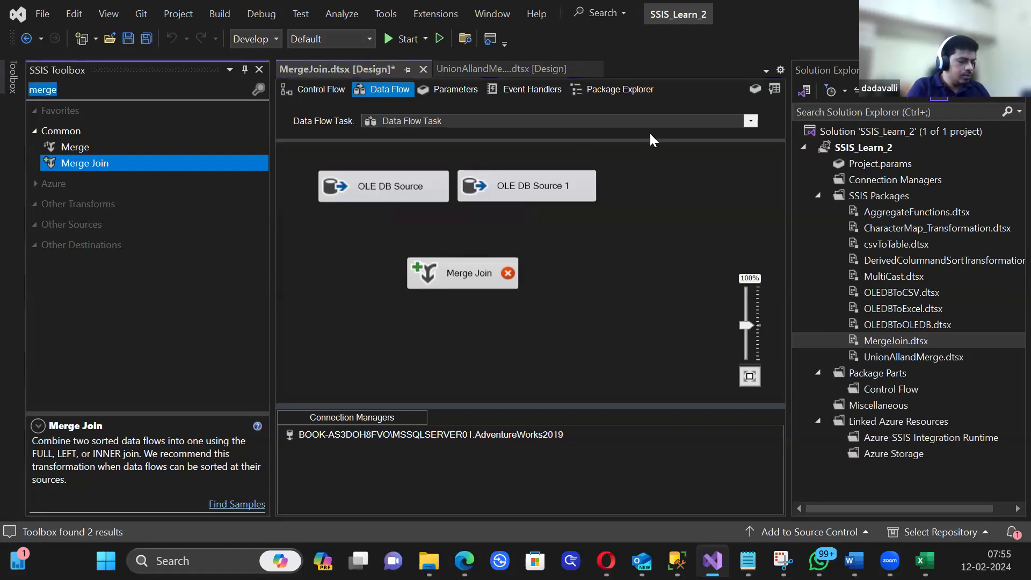
pyautogui.write('sort')
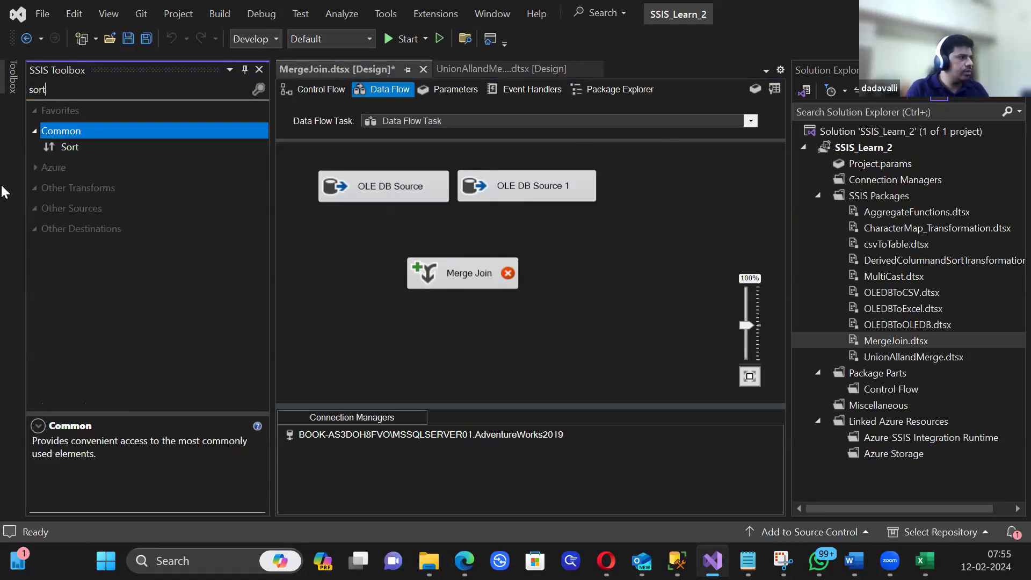
pyautogui.moveTo(84, 150); pyautogui.dragTo(378, 234)
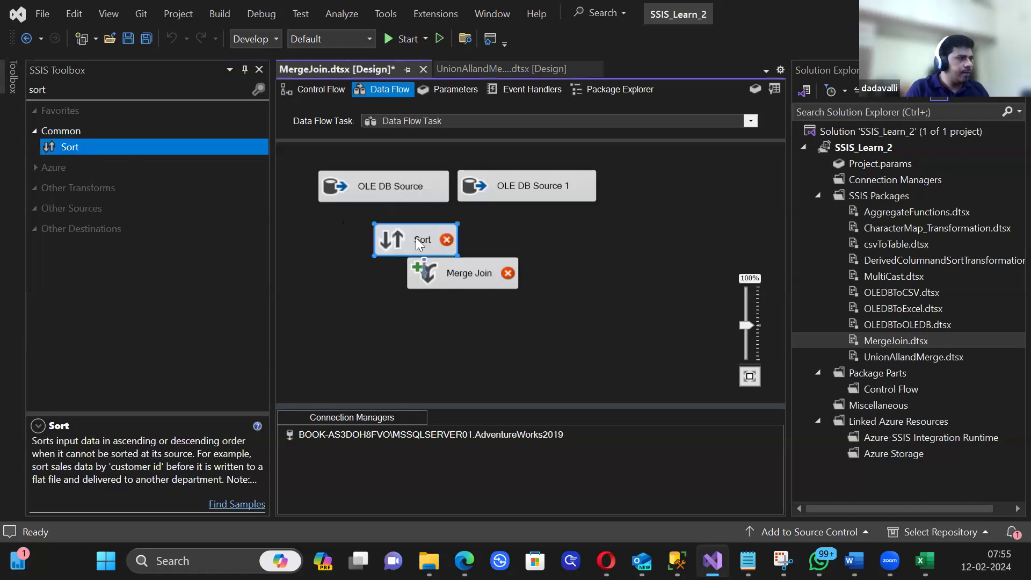
pyautogui.moveTo(475, 265); pyautogui.dragTo(480, 302)
pyautogui.moveTo(126, 153); pyautogui.dragTo(529, 239)
# Step: Connect OLE DB Source to the first Sort and OLE DB Source 1 to the second Sort
pyautogui.click(370, 188)
pyautogui.moveTo(394, 216); pyautogui.dragTo(402, 241)
pyautogui.click(537, 194)
pyautogui.moveTo(536, 214); pyautogui.dragTo(528, 246)
# Step: Configure both Sort transformations to sort by BusinessEntityID in ascending order
pyautogui.click(408, 240)
pyautogui.doubleClick(407, 241)
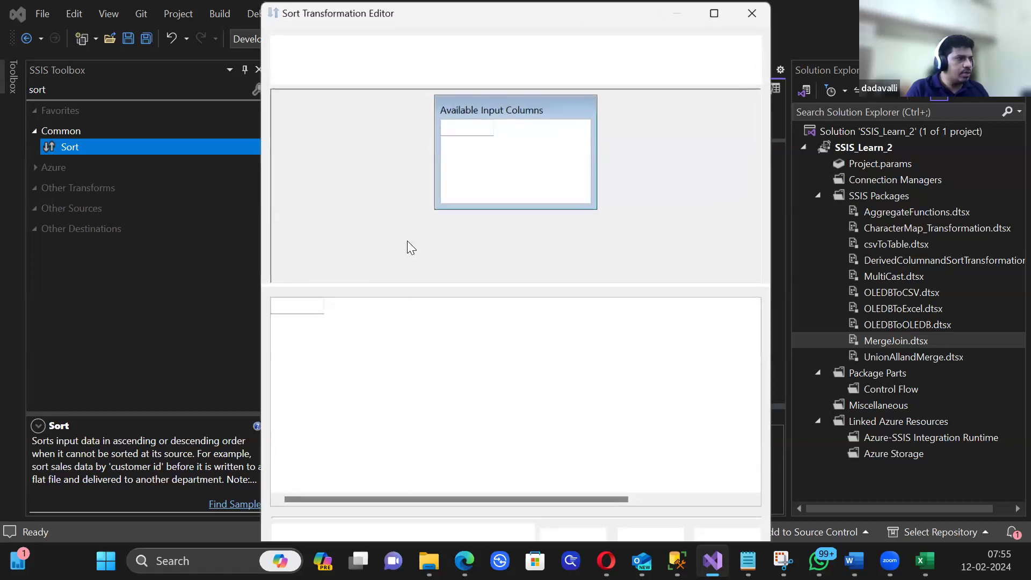
pyautogui.click(449, 144)
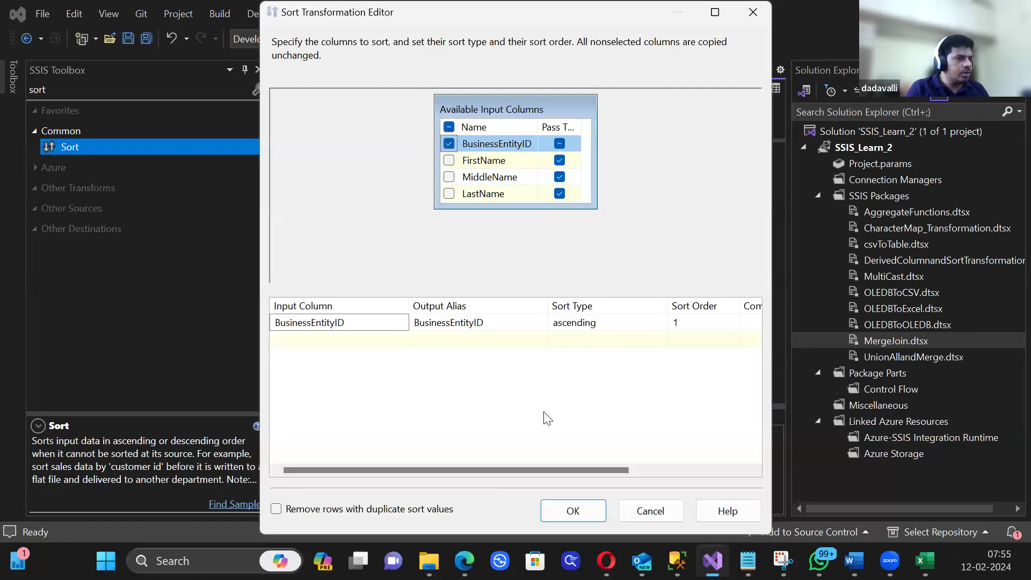
pyautogui.click(574, 511)
pyautogui.doubleClick(572, 243)
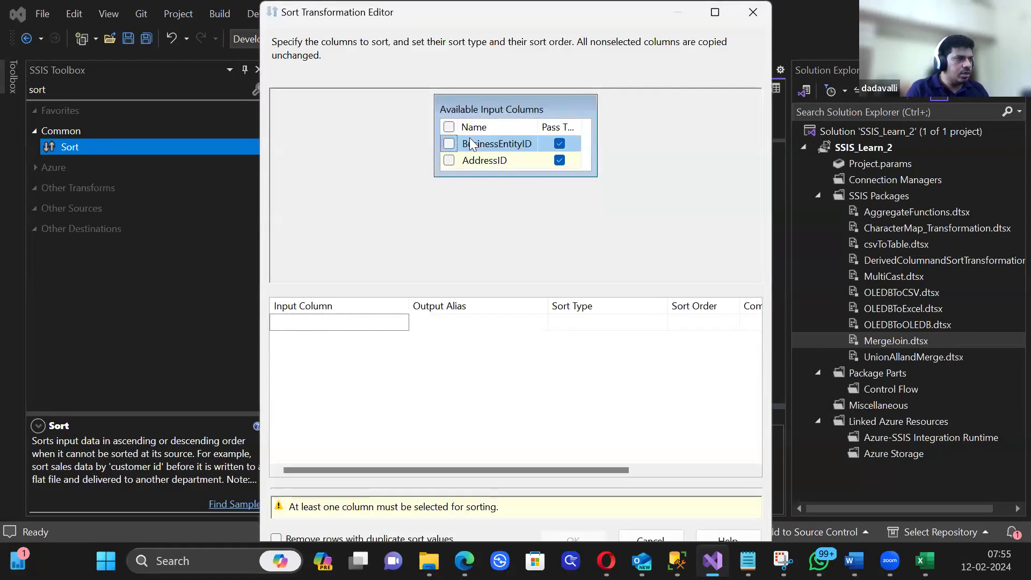
pyautogui.click(449, 144)
pyautogui.click(574, 511)
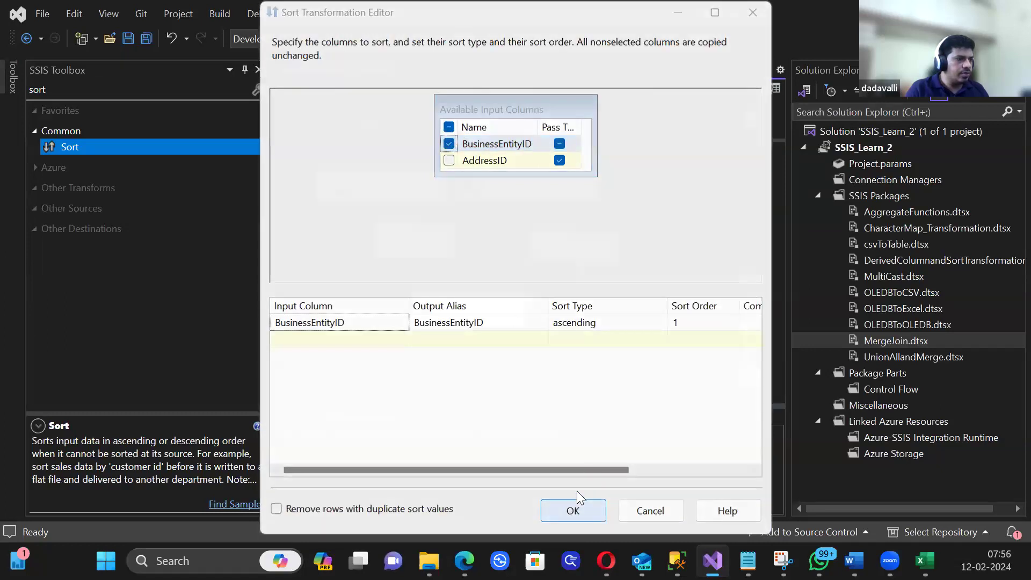
# Step: Connect the first Sort's output to the Merge Join Left Input
pyautogui.click(415, 238)
pyautogui.moveTo(423, 277); pyautogui.dragTo(436, 302)
pyautogui.click(568, 325)
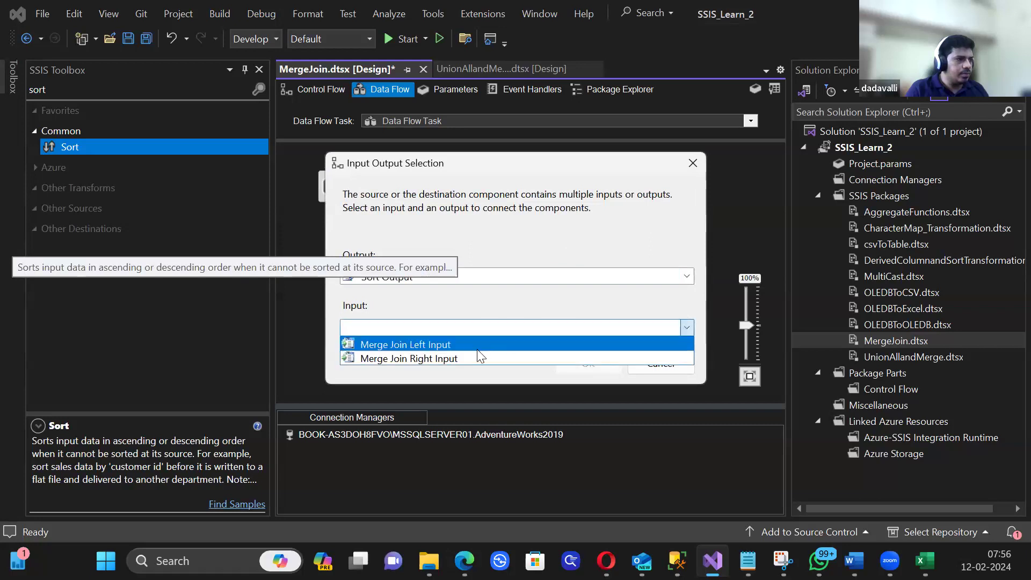
pyautogui.click(460, 344)
pyautogui.click(588, 363)
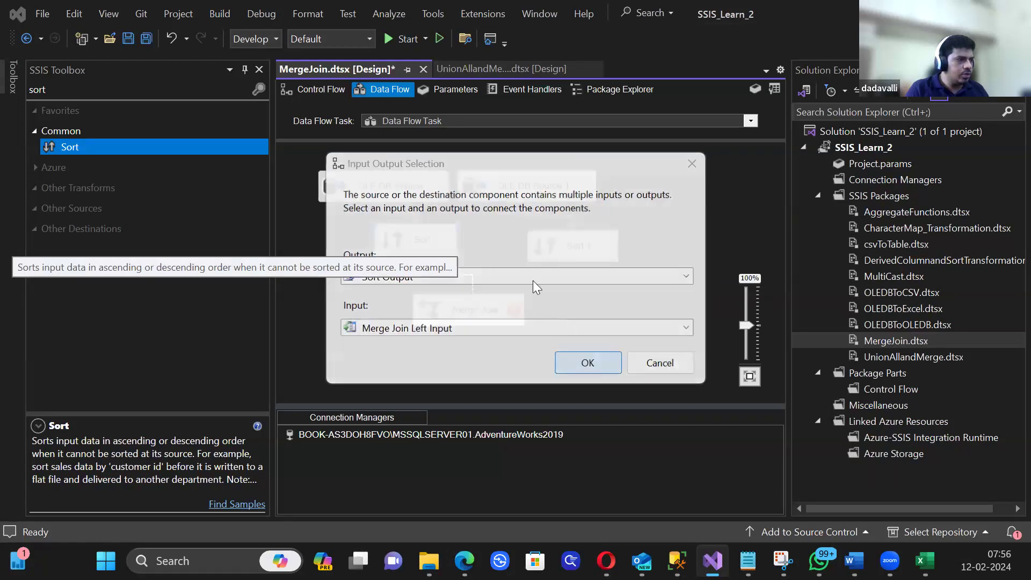
# Step: Connect the second Sort's output to the Merge Join and choose Inner join as its join type
pyautogui.click(562, 252)
pyautogui.moveTo(581, 275); pyautogui.dragTo(502, 294)
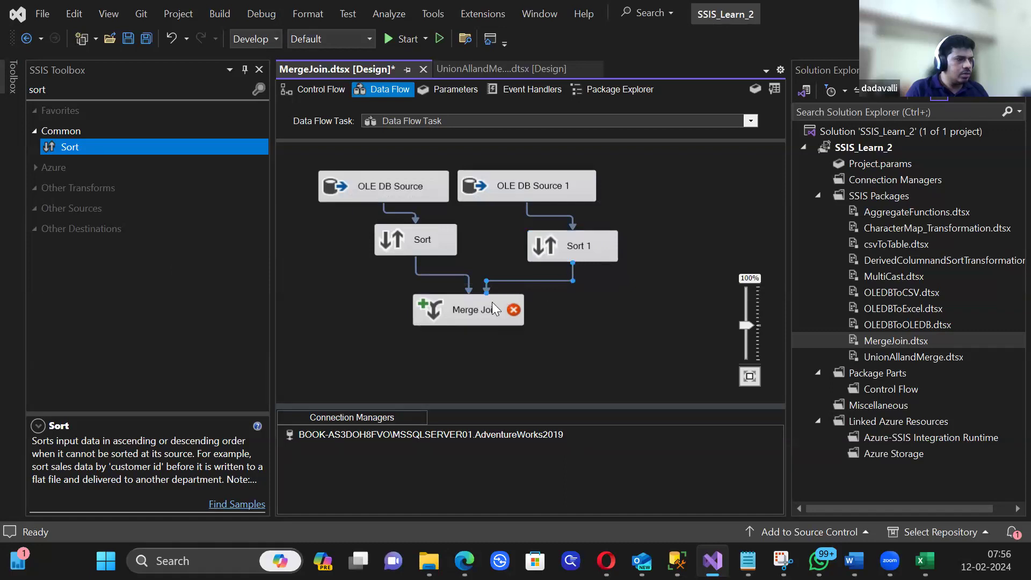
pyautogui.doubleClick(491, 303)
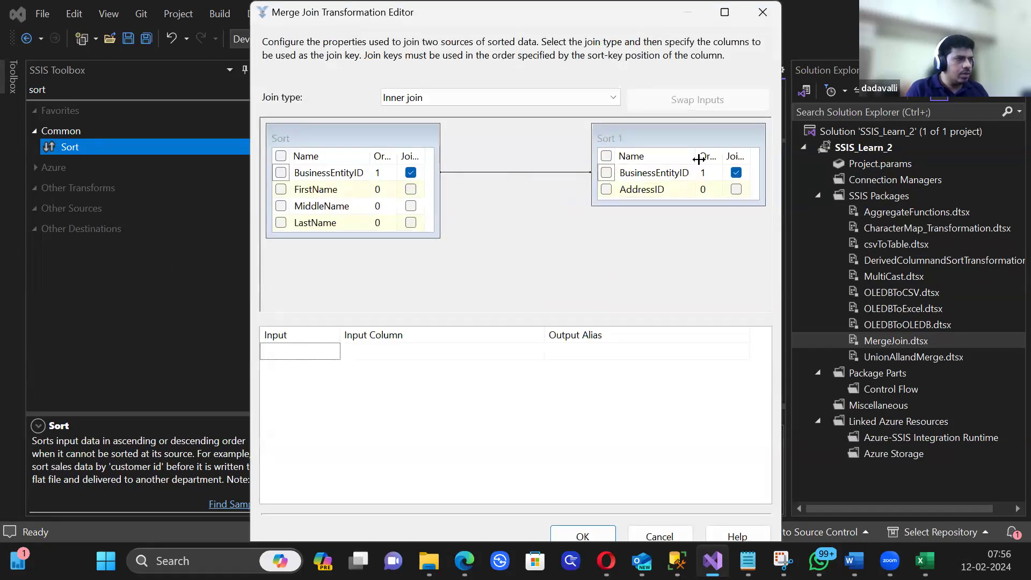
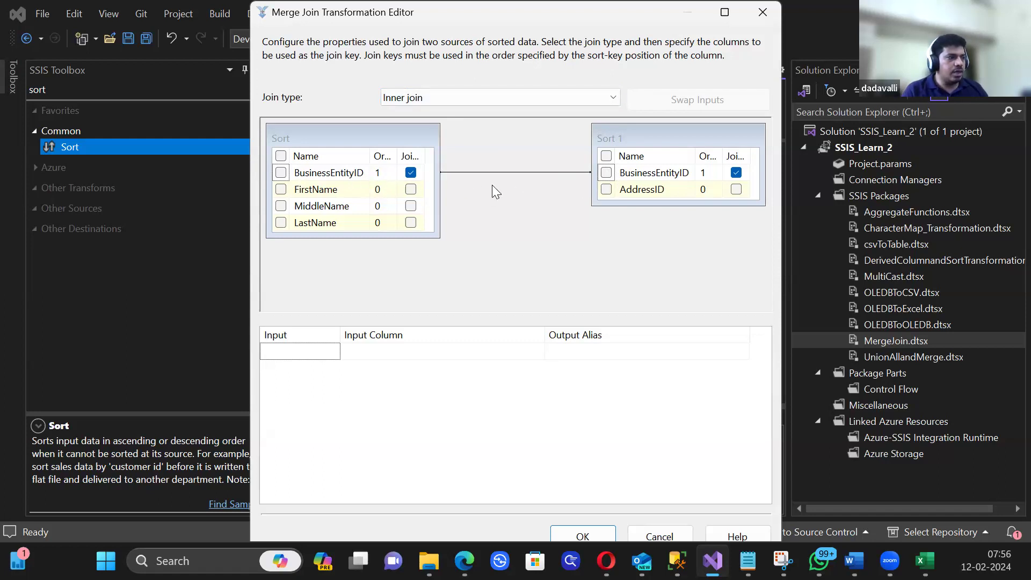
pyautogui.click(422, 97)
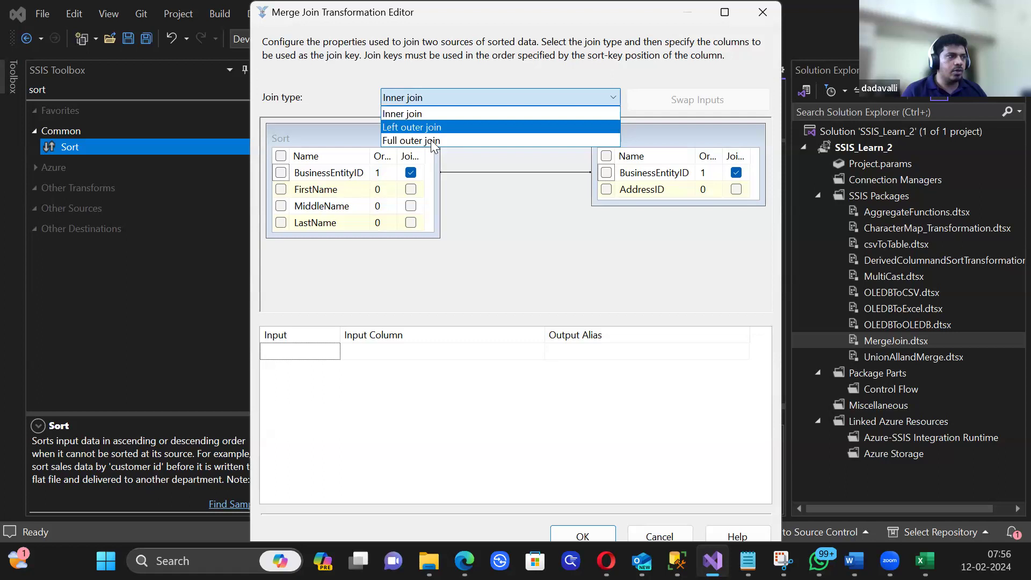
pyautogui.click(430, 115)
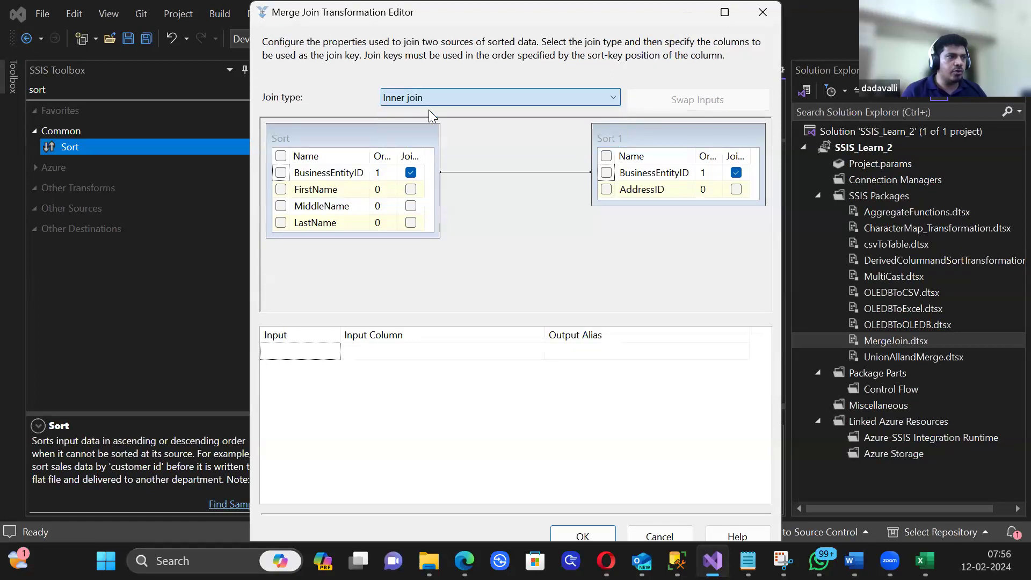
pyautogui.click(281, 173)
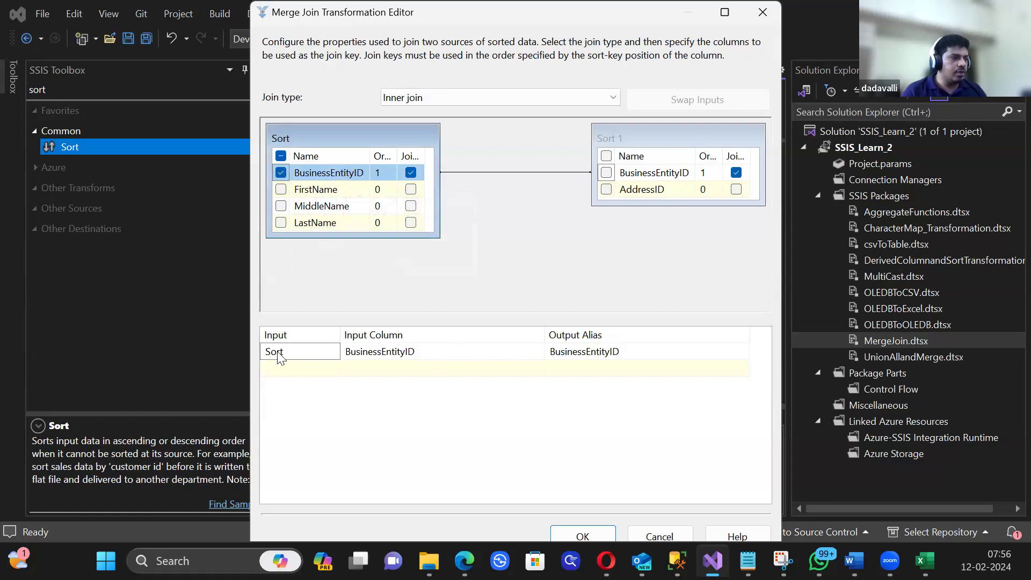
pyautogui.click(607, 173)
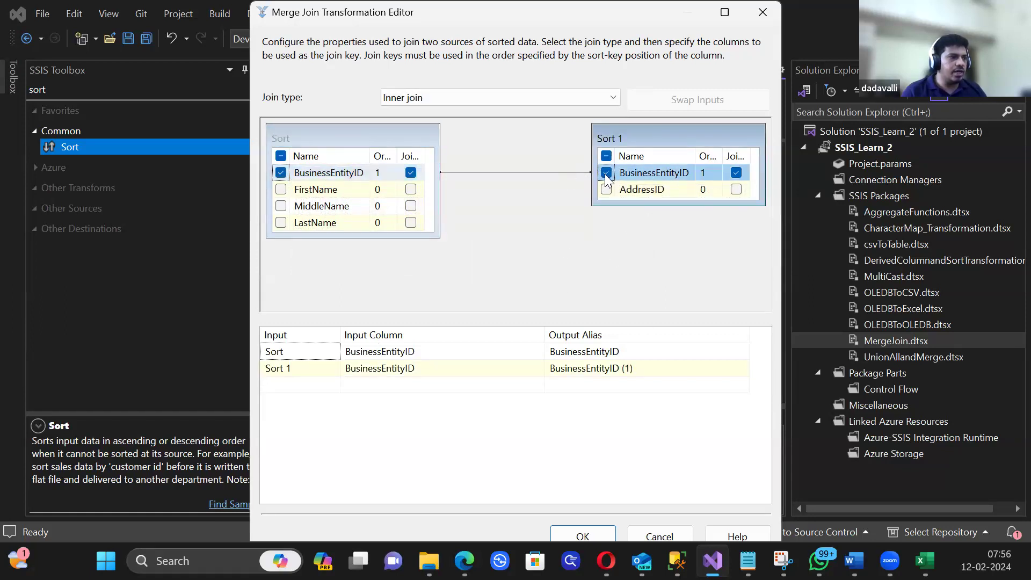
pyautogui.click(606, 173)
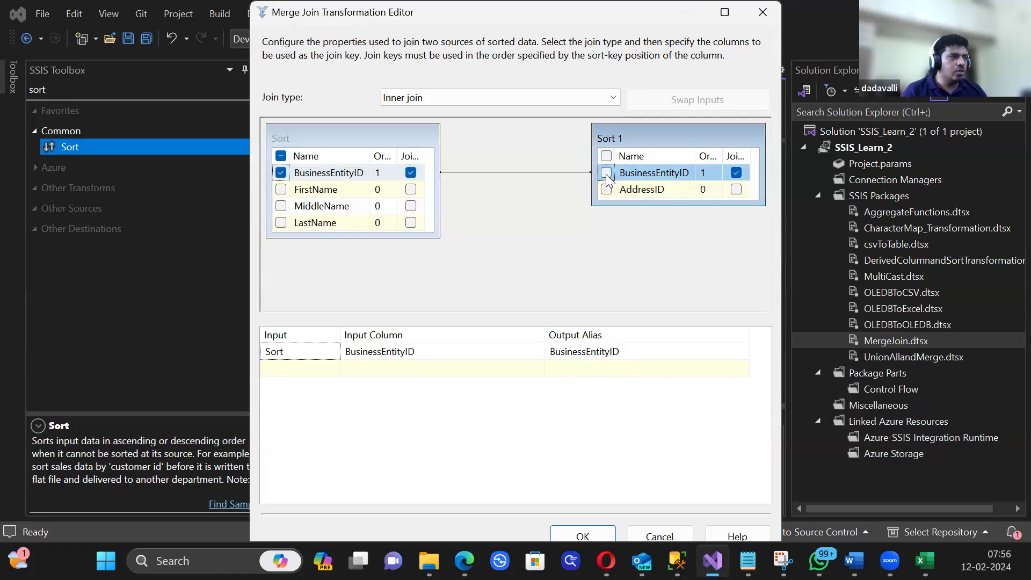
pyautogui.click(281, 172)
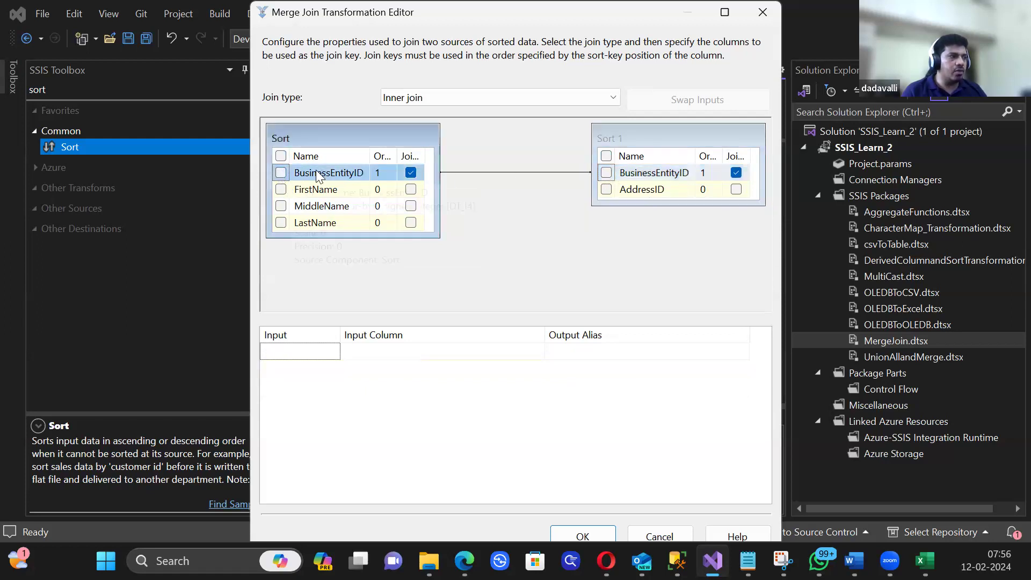
# Step: Output BusinessEntityID, FirstName, MiddleName and LastName from the first Sort and AddressID from the second Sort in the Merge Join
pyautogui.click(281, 190)
pyautogui.click(281, 206)
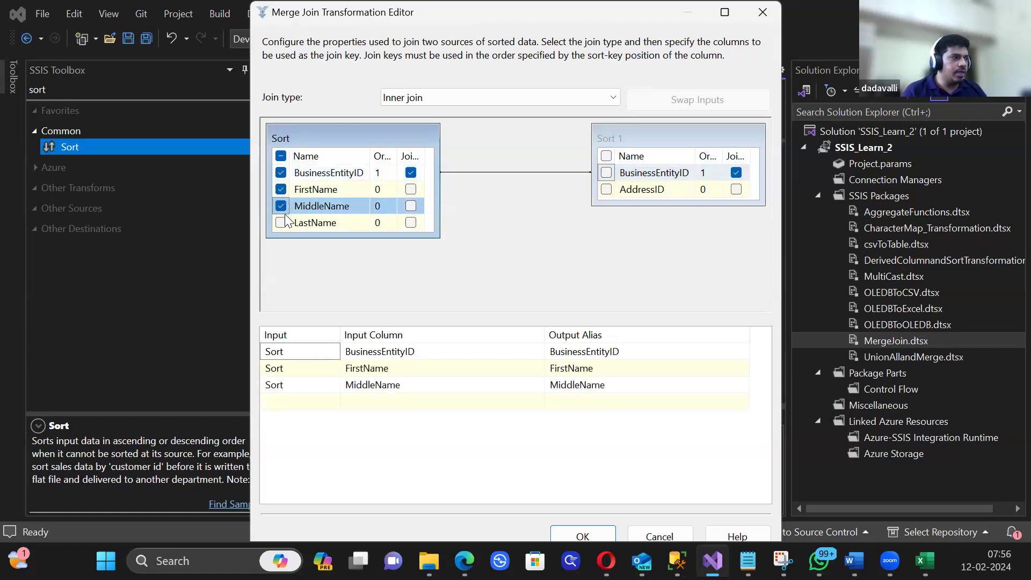
pyautogui.click(281, 222)
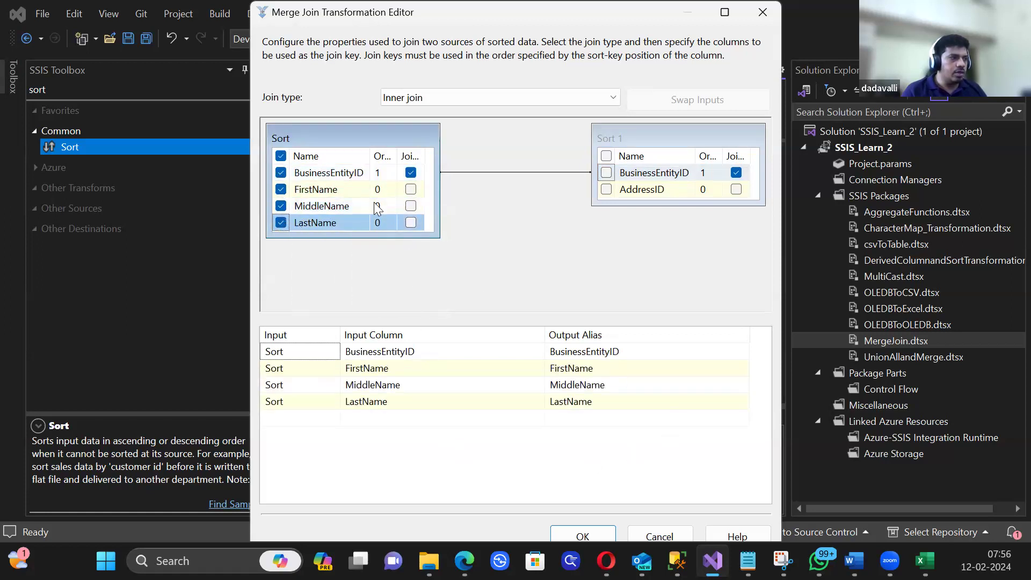
pyautogui.click(607, 190)
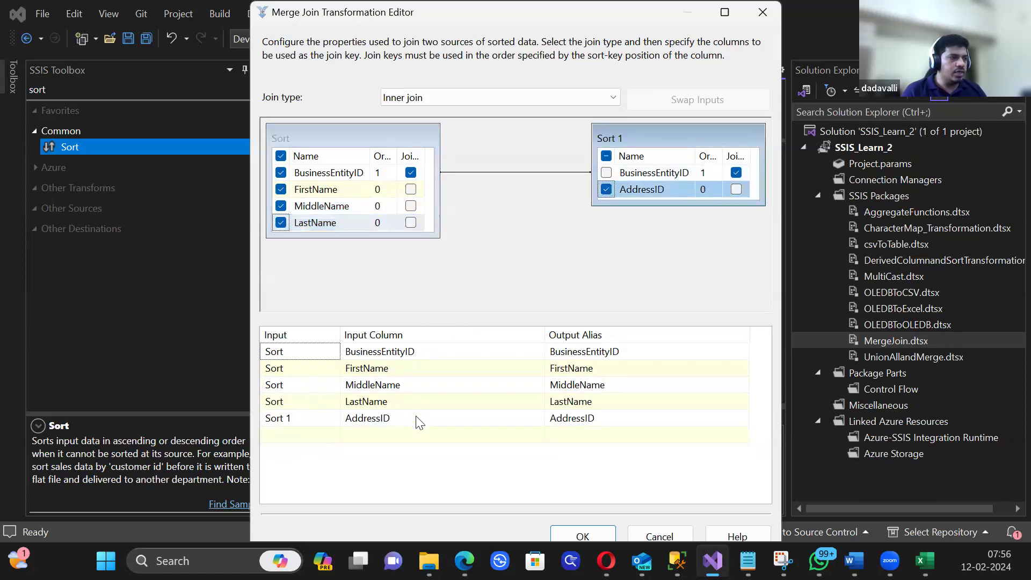
pyautogui.click(320, 354)
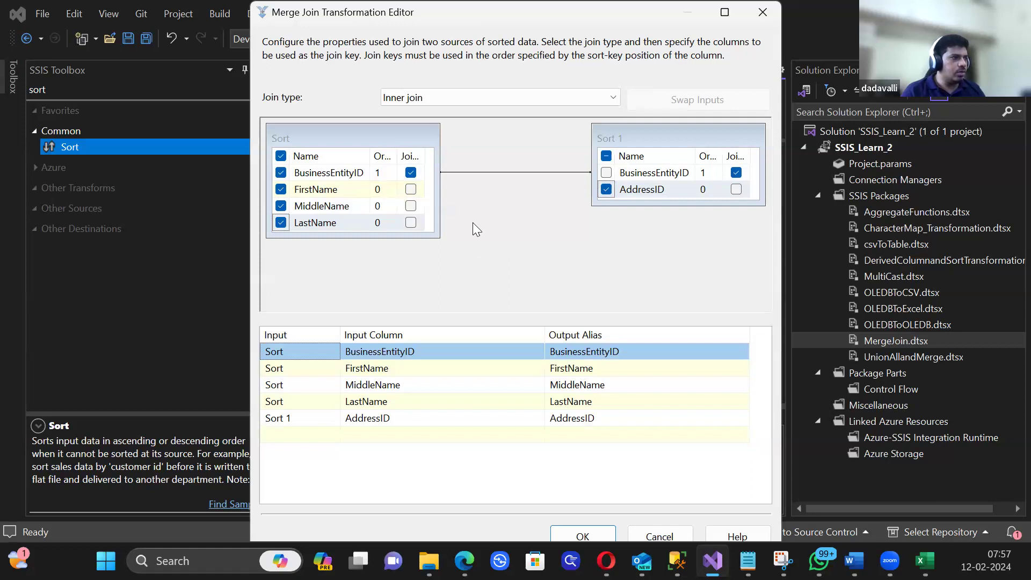
# Step: Clear LastName, MiddleName, FirstName and AddressID from the Merge Join's output columns and accept the transformation settings
pyautogui.click(281, 223)
pyautogui.click(281, 206)
pyautogui.click(281, 189)
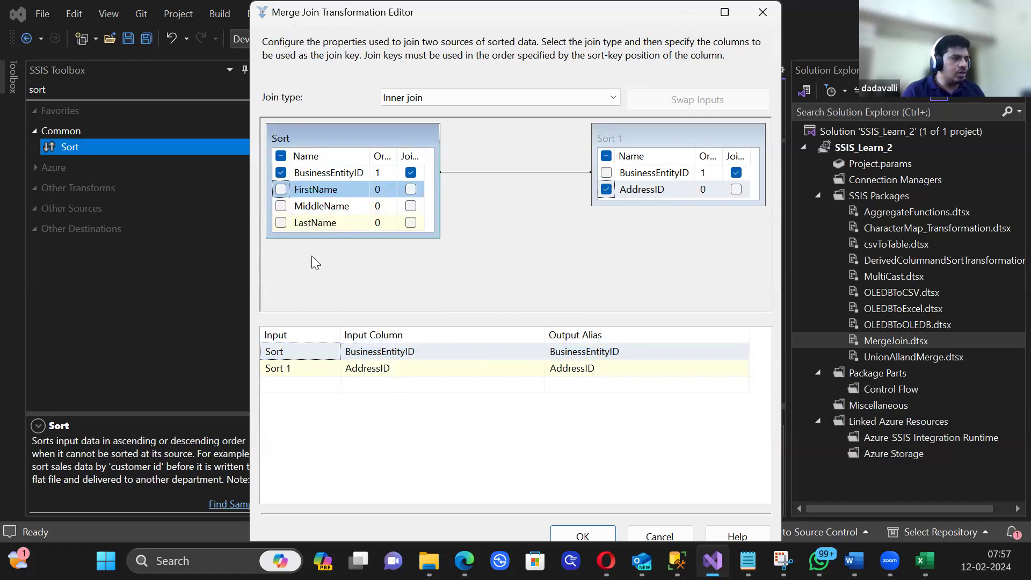
pyautogui.click(607, 189)
pyautogui.click(580, 536)
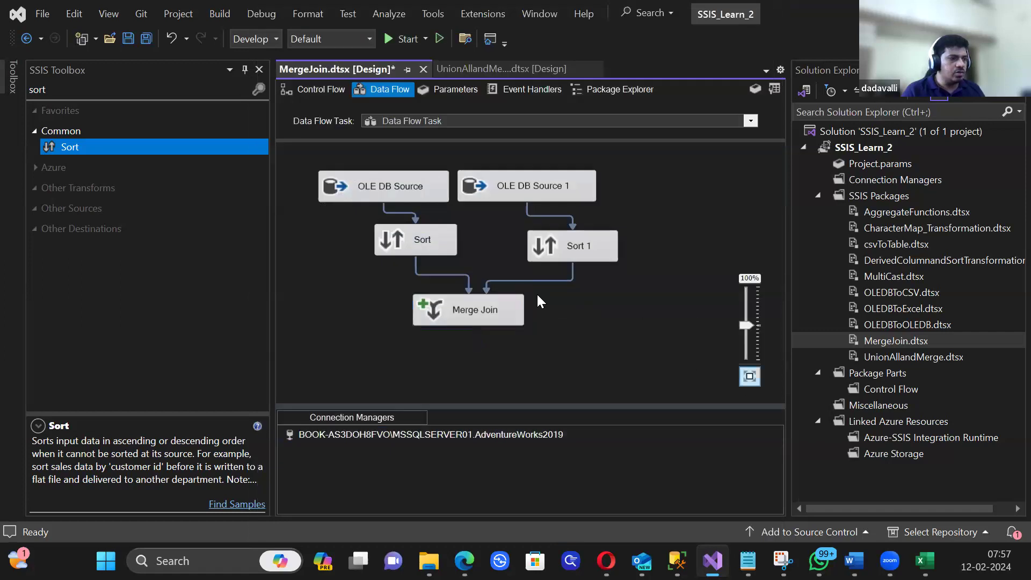
# Step: Enlarge the data flow design area and move the Merge Join directly below the first Sort
pyautogui.moveTo(621, 407); pyautogui.dragTo(621, 456)
pyautogui.click(467, 309)
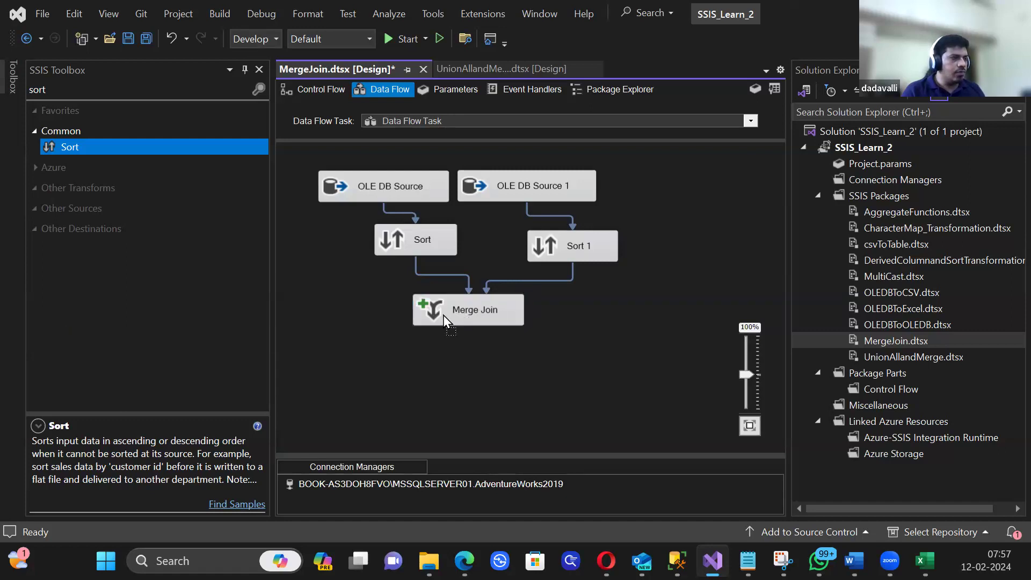
pyautogui.moveTo(457, 315); pyautogui.dragTo(417, 320)
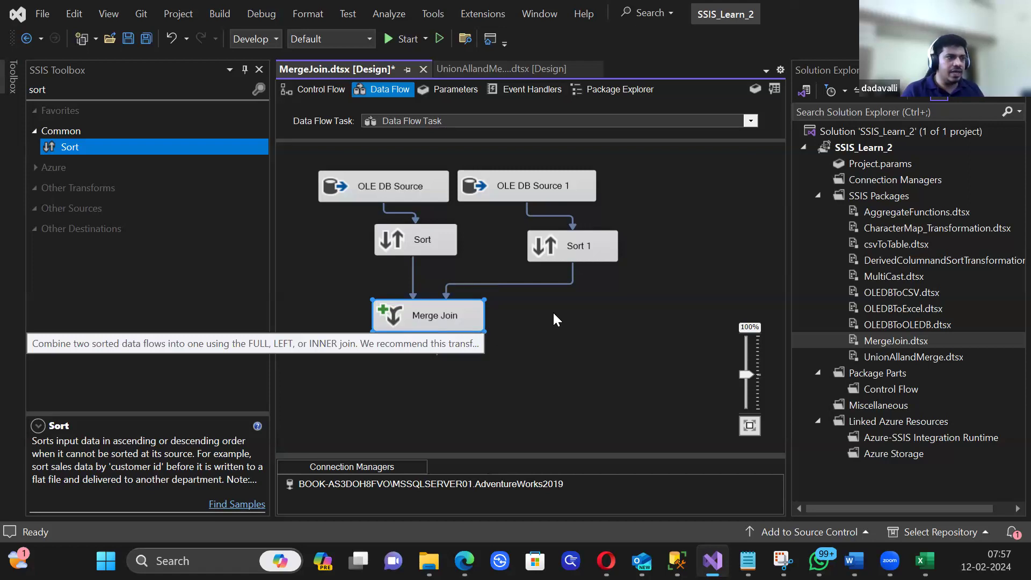
# Step: Search the SSIS Toolbox for "merge" and add a second Merge Join below the existing one
pyautogui.click(83, 90)
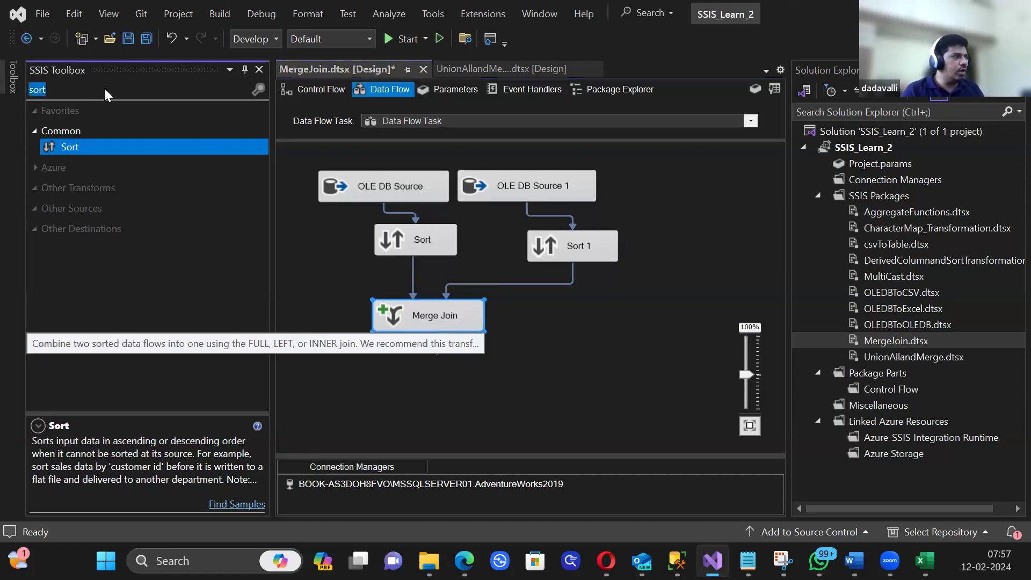
pyautogui.write('merge')
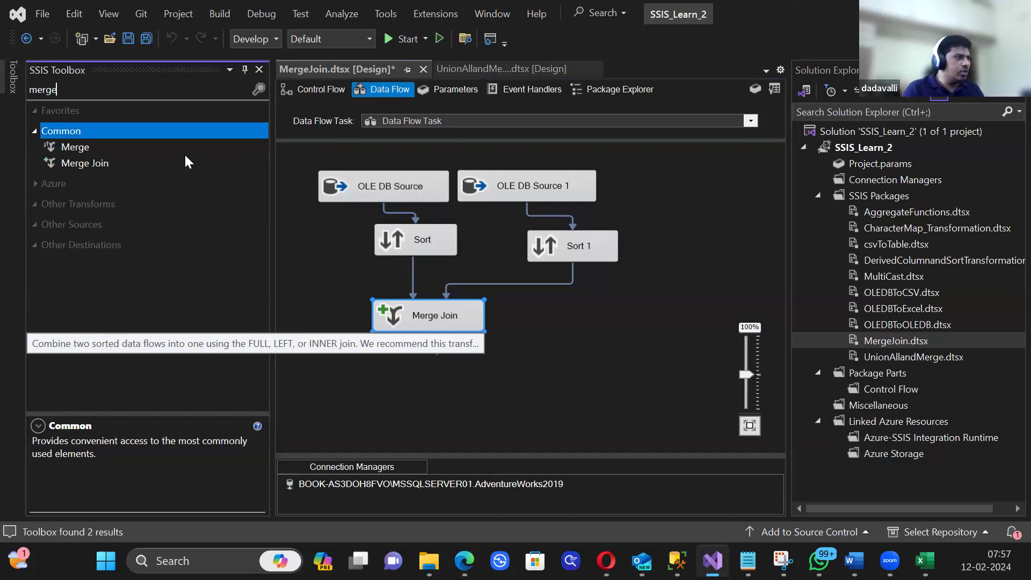
pyautogui.moveTo(143, 164); pyautogui.dragTo(494, 368)
# Step: Connect the first Merge Join's output to the Merge Join Left Input of the second Merge Join
pyautogui.click(425, 325)
pyautogui.moveTo(435, 345); pyautogui.dragTo(506, 366)
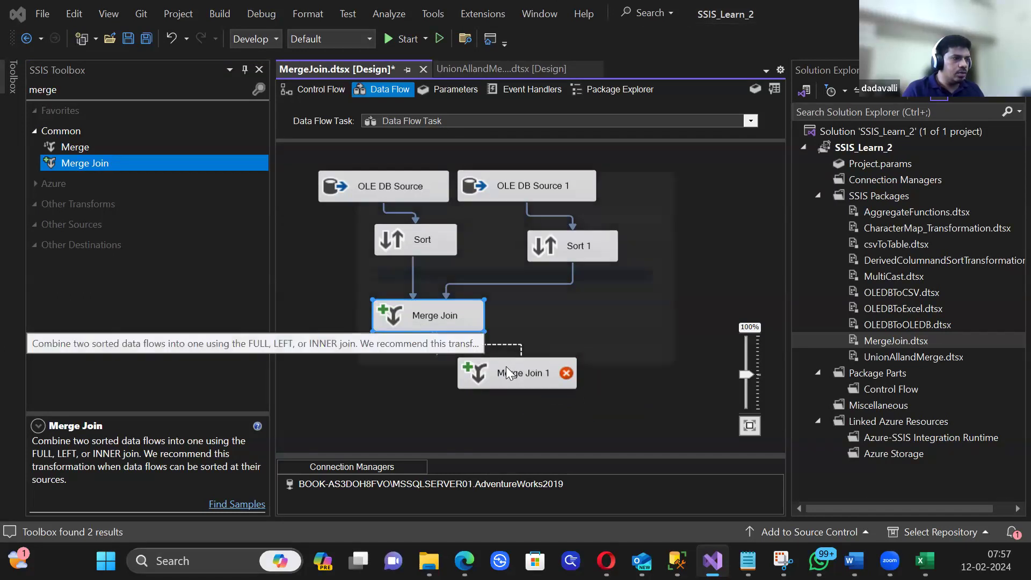
pyautogui.click(688, 326)
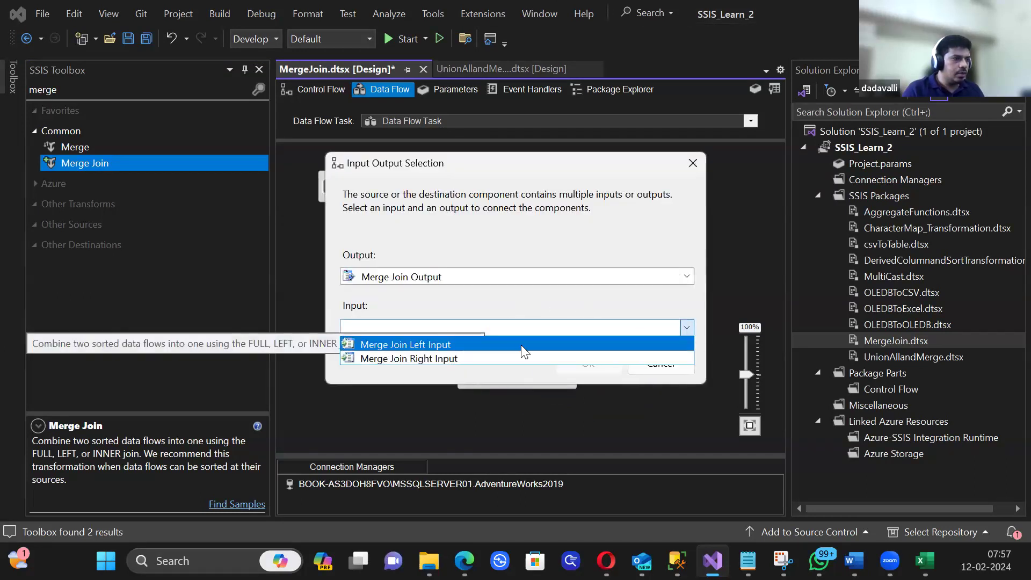
pyautogui.click(520, 346)
pyautogui.click(590, 362)
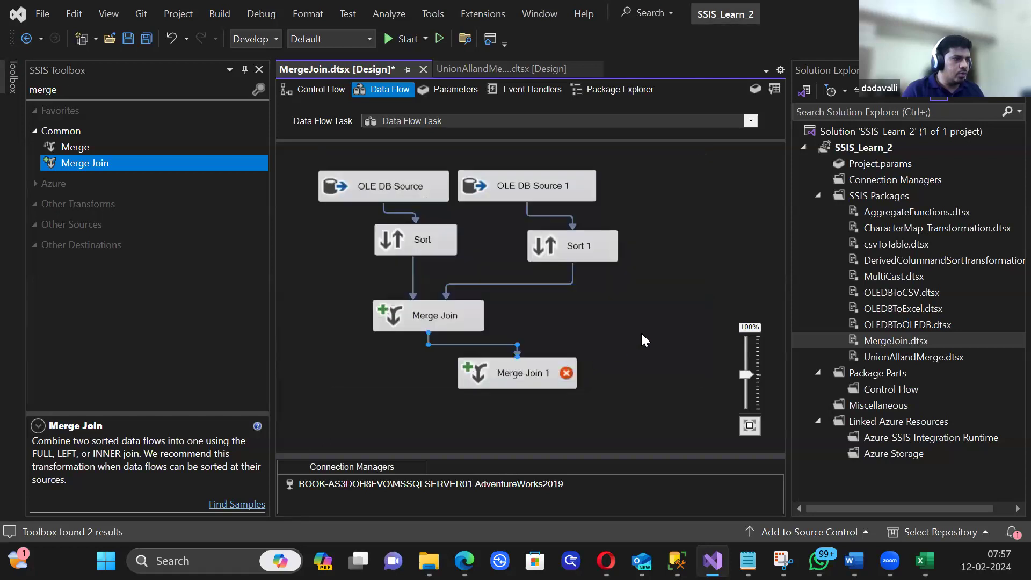
# Step: Search the SSIS Toolbox for "Ole" and place a third OLE DB Source beside the first Merge Join
pyautogui.click(94, 96)
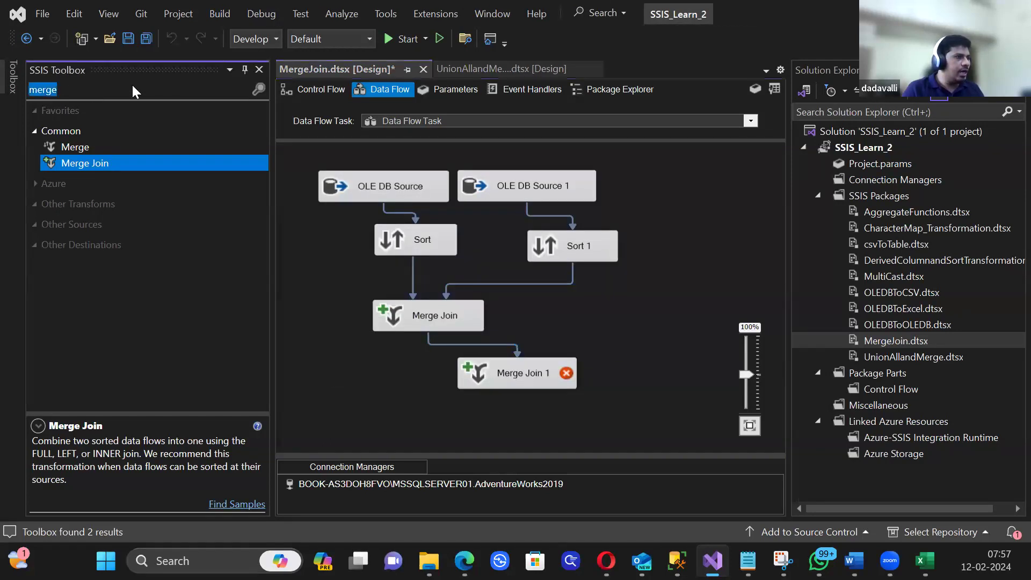
pyautogui.write('Ole')
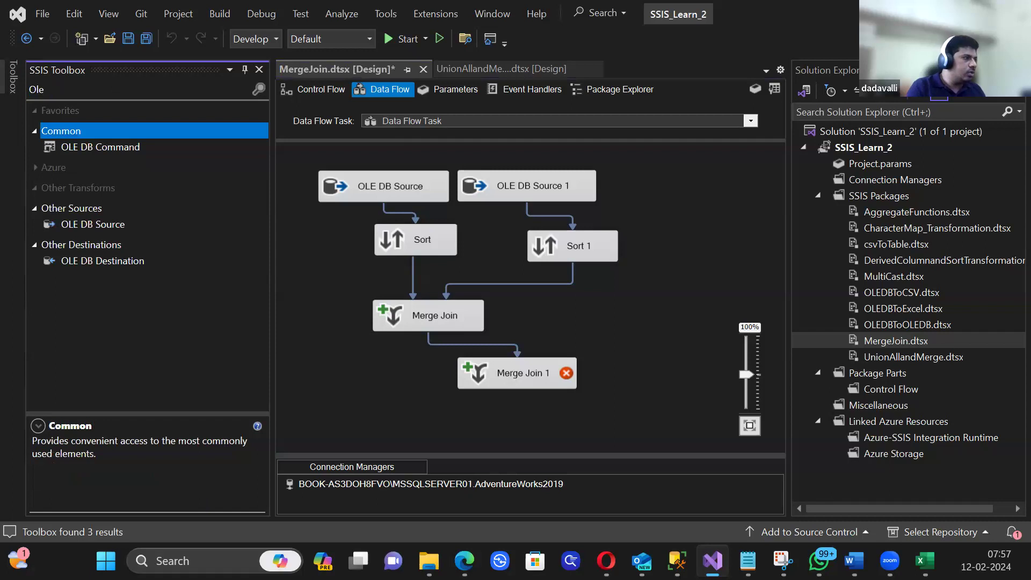
pyautogui.click(71, 226)
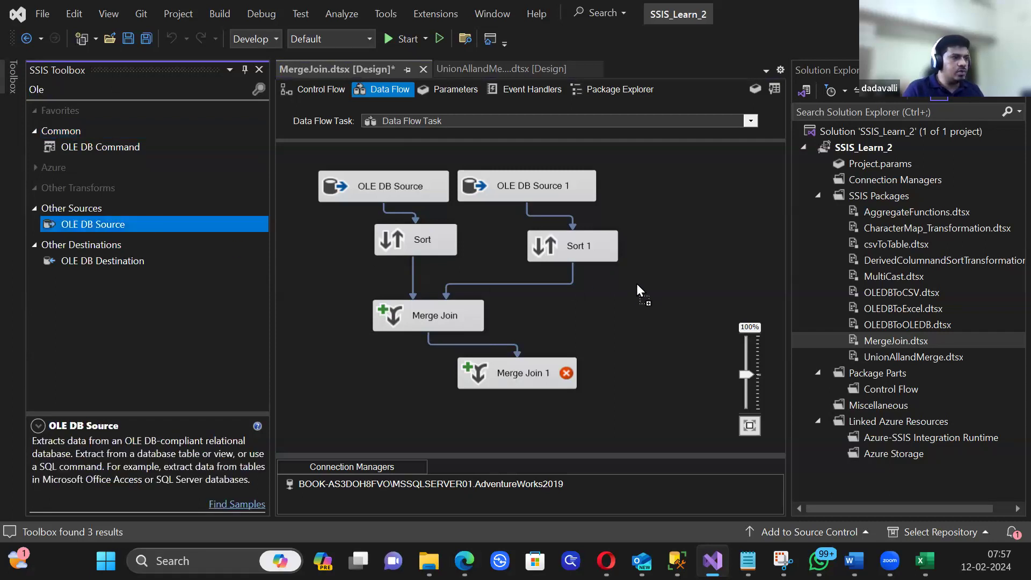
pyautogui.click(649, 310)
pyautogui.moveTo(692, 318); pyautogui.dragTo(616, 315)
# Step: Set the third OLE DB Source to read from the [Person].[Address] table
pyautogui.doubleClick(616, 315)
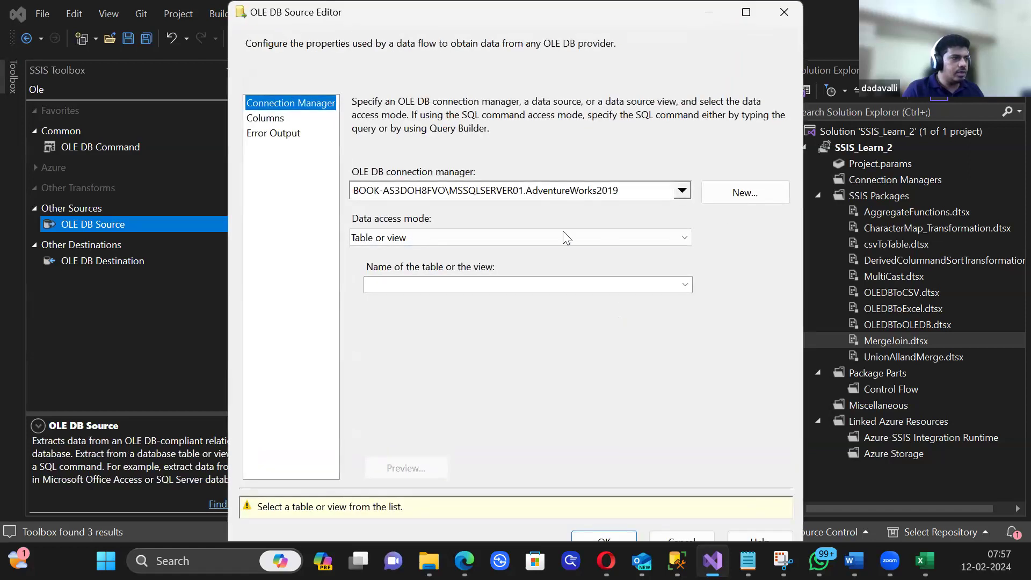
pyautogui.click(687, 285)
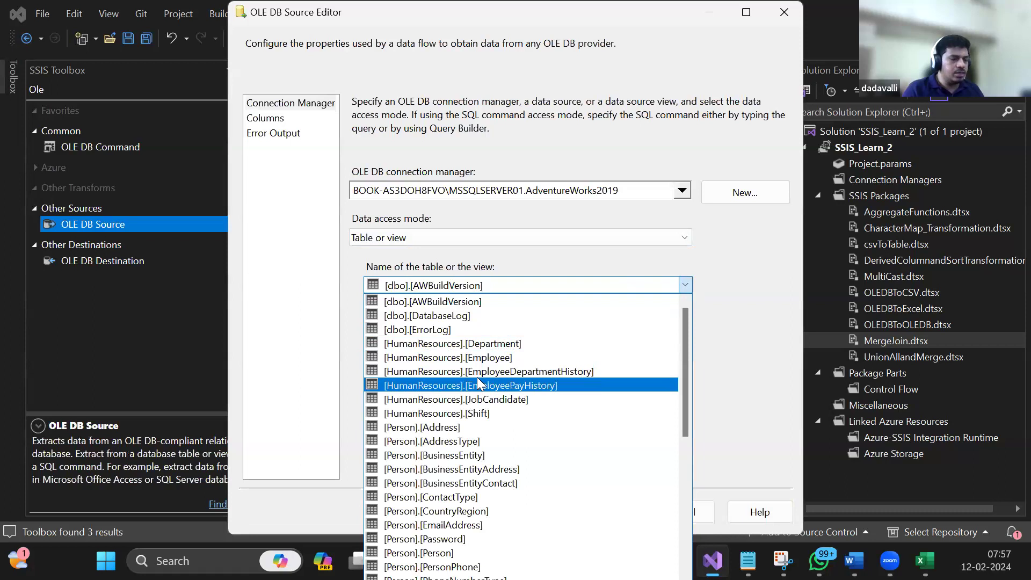
pyautogui.scroll(-3, 555, 378)
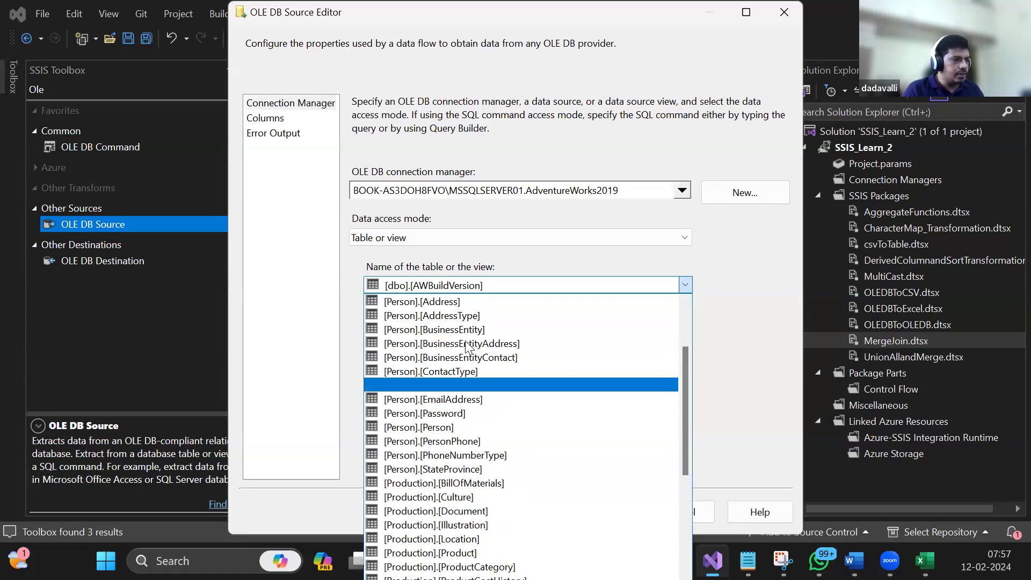
pyautogui.click(420, 302)
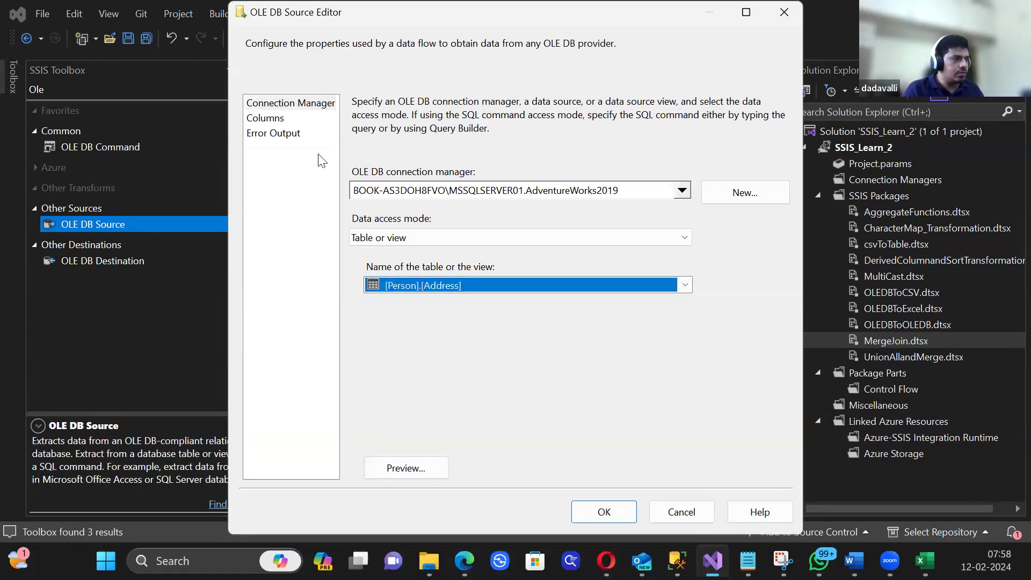
# Step: Limit the Address source's columns to AddressID, AddressLine1, AddressLine2, City, StateProvinceID and PostalCode, and accept the source settings
pyautogui.click(272, 119)
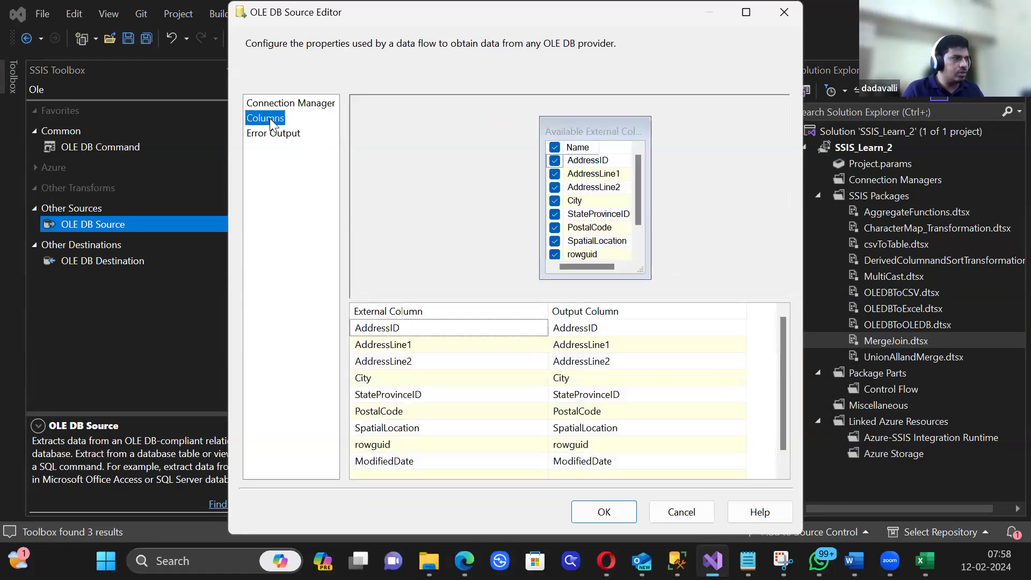
pyautogui.click(555, 148)
pyautogui.click(555, 161)
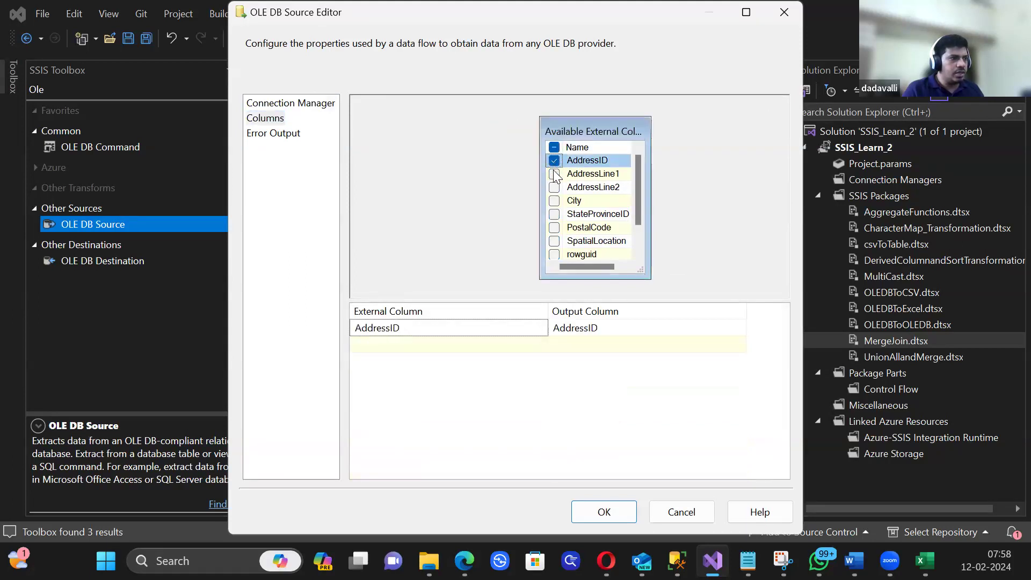
pyautogui.click(555, 174)
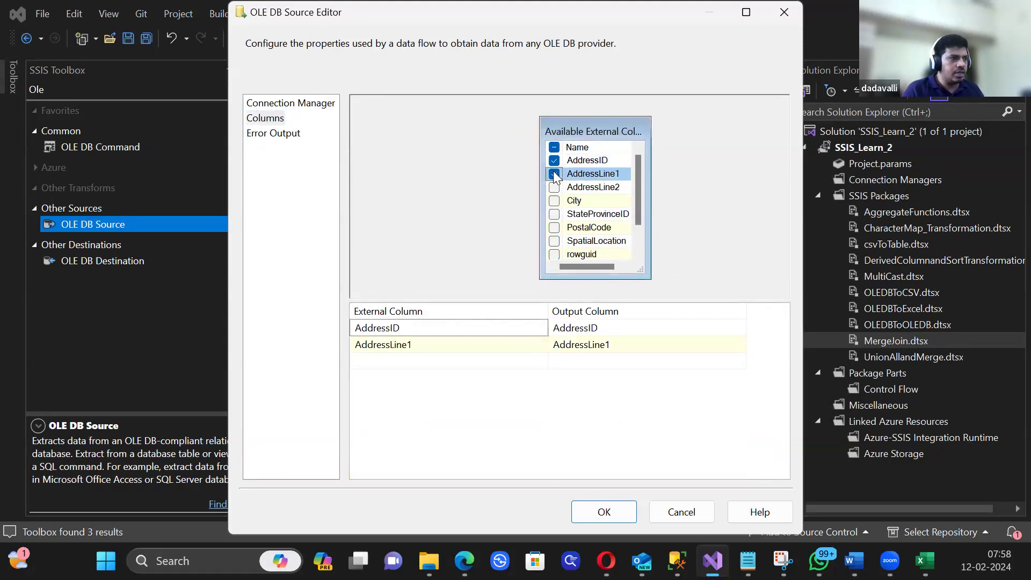
pyautogui.click(554, 201)
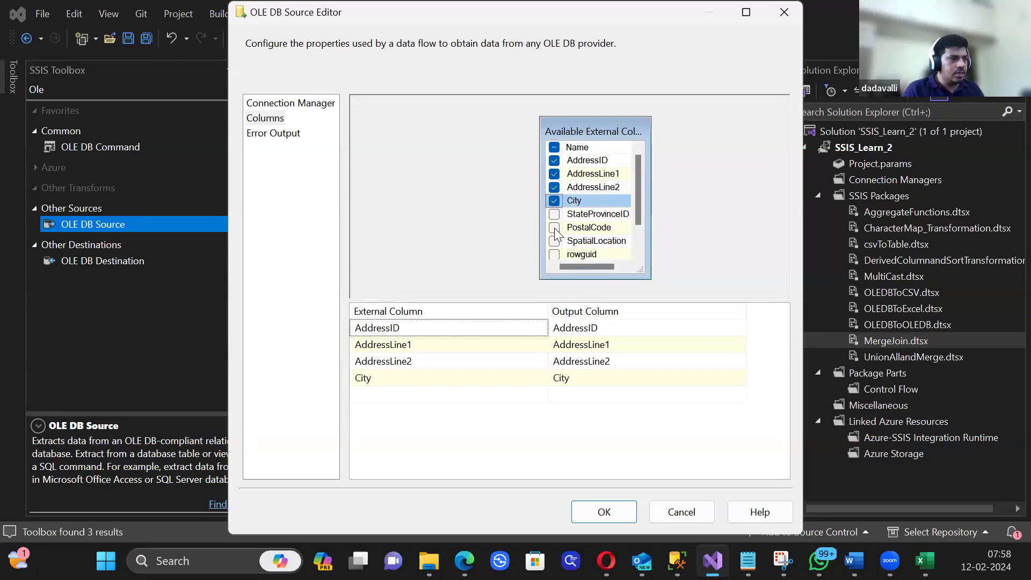
pyautogui.click(555, 228)
pyautogui.scroll(-1, 554, 235)
pyautogui.scroll(1, 559, 228)
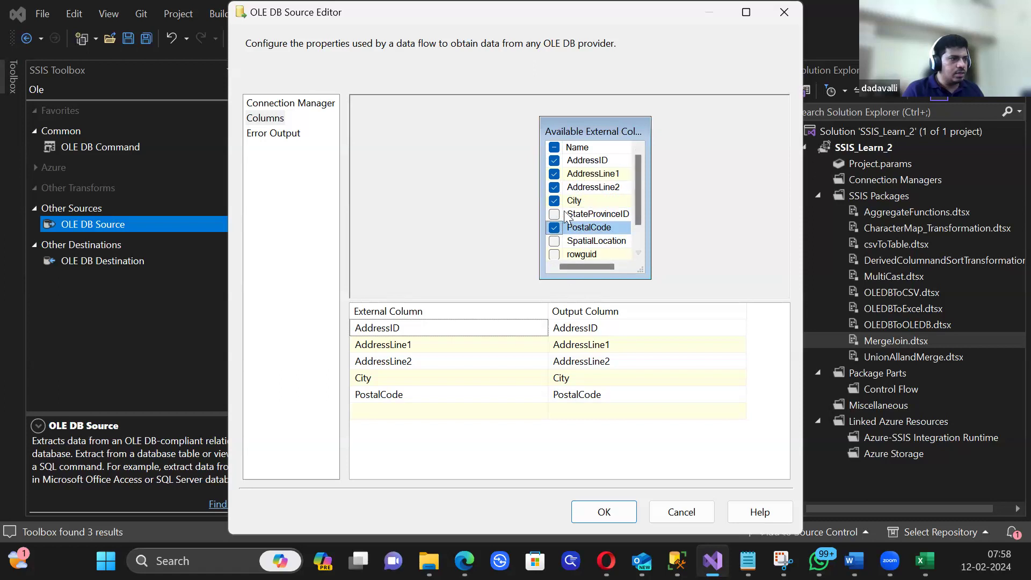
pyautogui.click(554, 214)
pyautogui.click(608, 513)
# Step: Make room around the second Merge Join, search the SSIS Toolbox for "sort" and place a Sort transformation below the third OLE DB Source
pyautogui.click(500, 393)
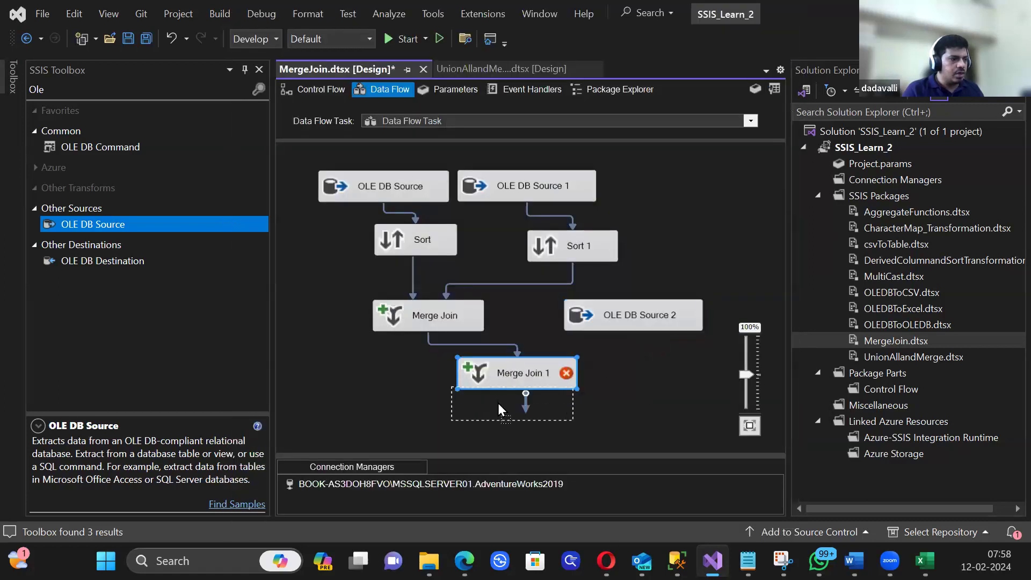
pyautogui.click(89, 90)
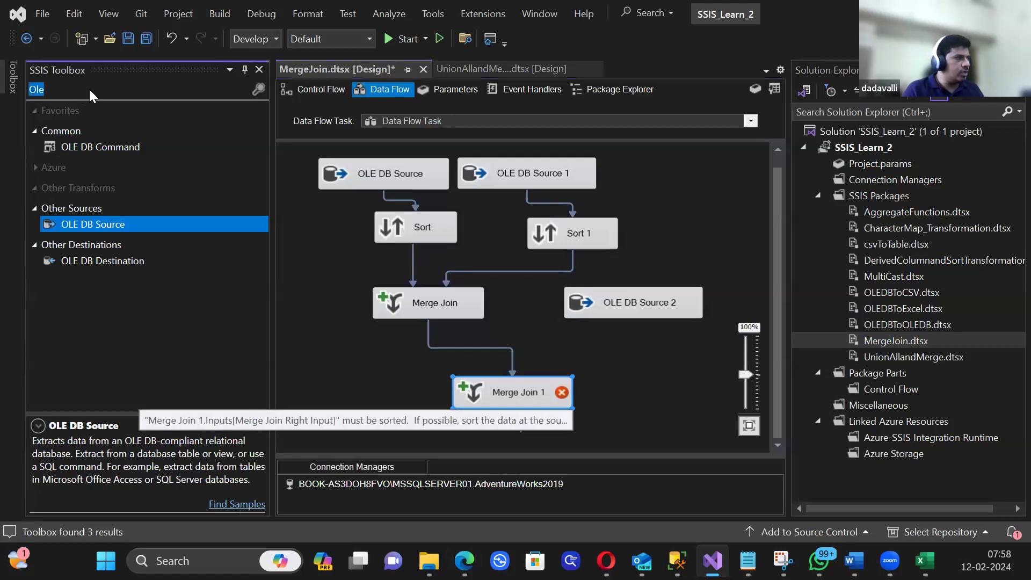
pyautogui.write('sort')
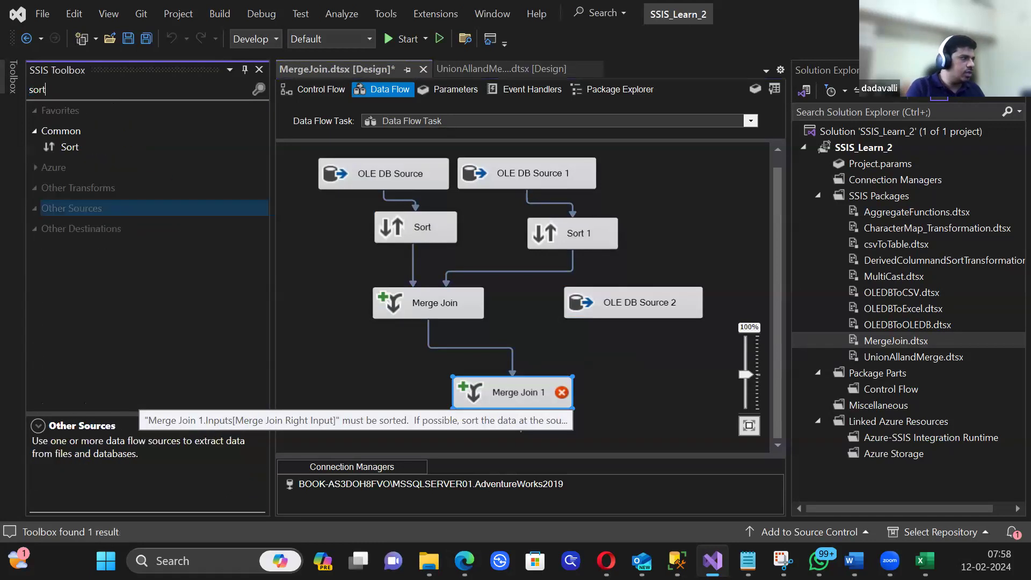
pyautogui.moveTo(72, 146); pyautogui.dragTo(596, 343)
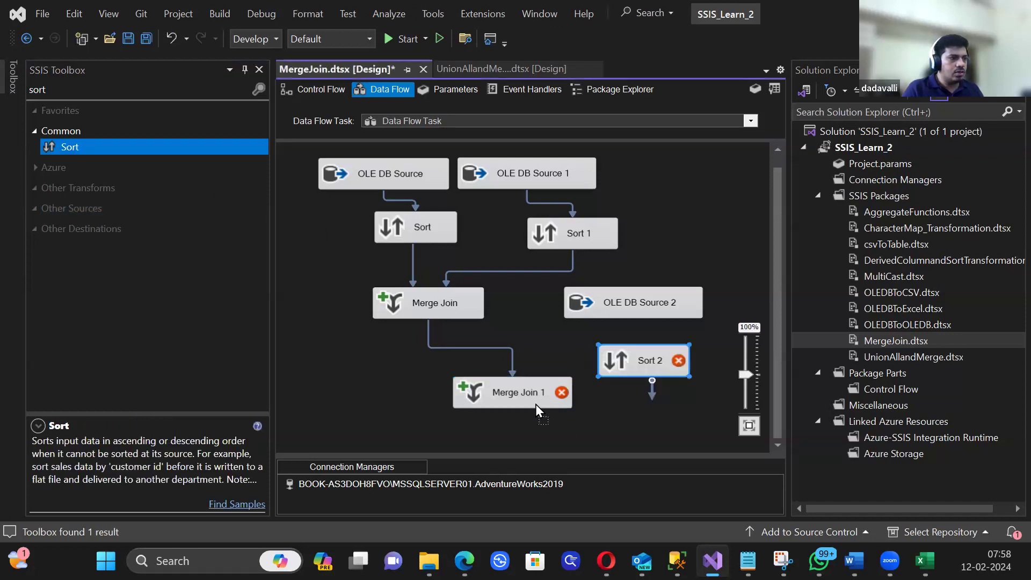
# Step: Connect OLE DB Source 2 to the new Sort and arrange Sort 2 between that source and the second Merge Join
pyautogui.moveTo(536, 404); pyautogui.dragTo(525, 412)
pyautogui.click(652, 308)
pyautogui.moveTo(631, 349); pyautogui.dragTo(580, 361)
pyautogui.click(595, 352)
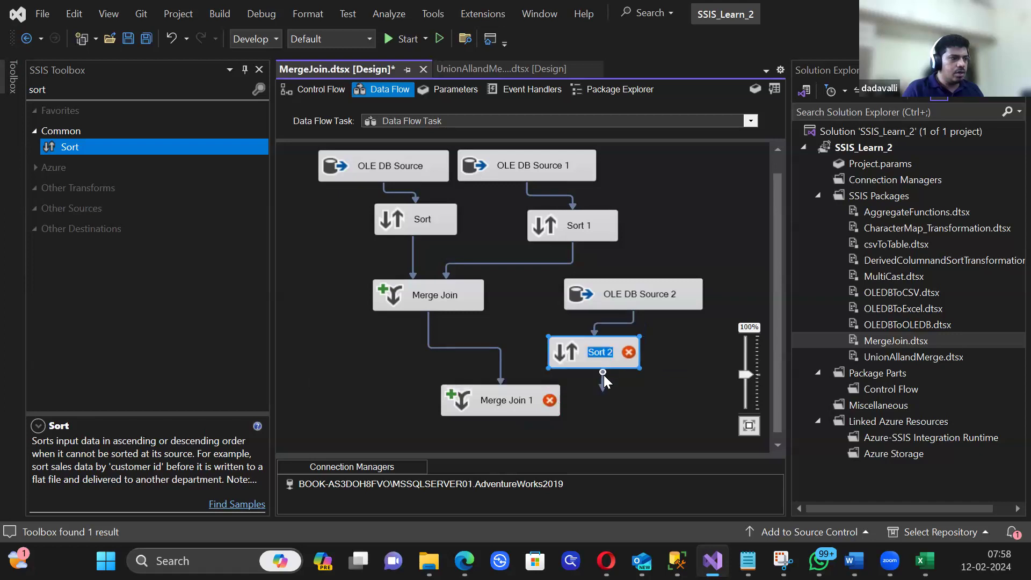
# Step: Configure Sort 2 to sort the address data by AddressID in ascending order
pyautogui.doubleClick(570, 354)
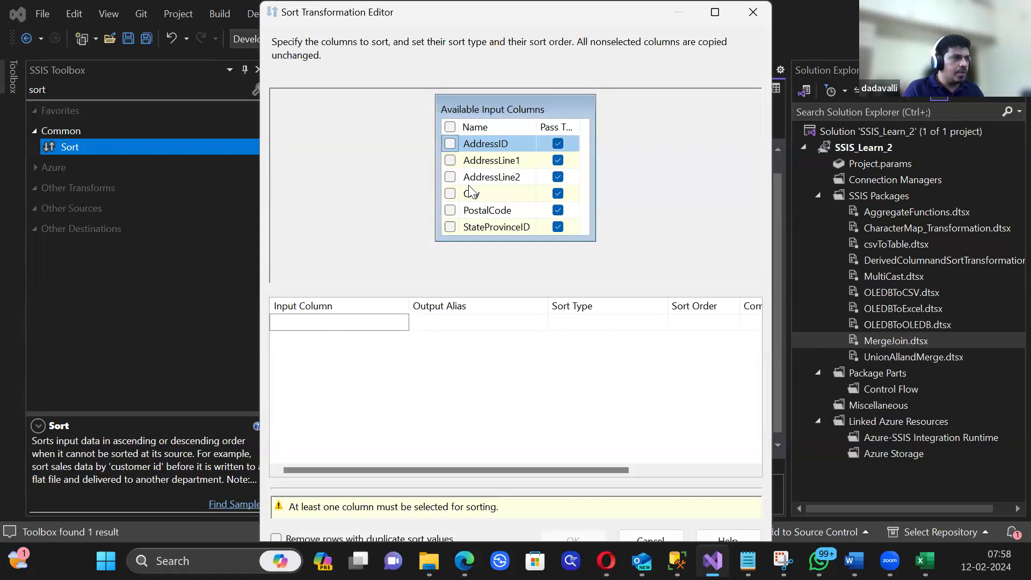
pyautogui.click(451, 143)
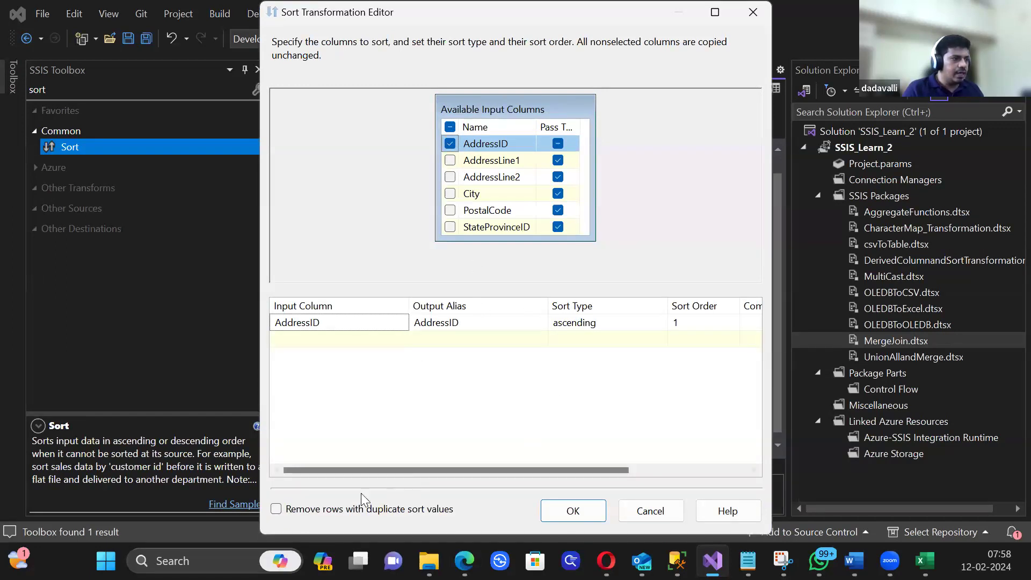
pyautogui.click(595, 515)
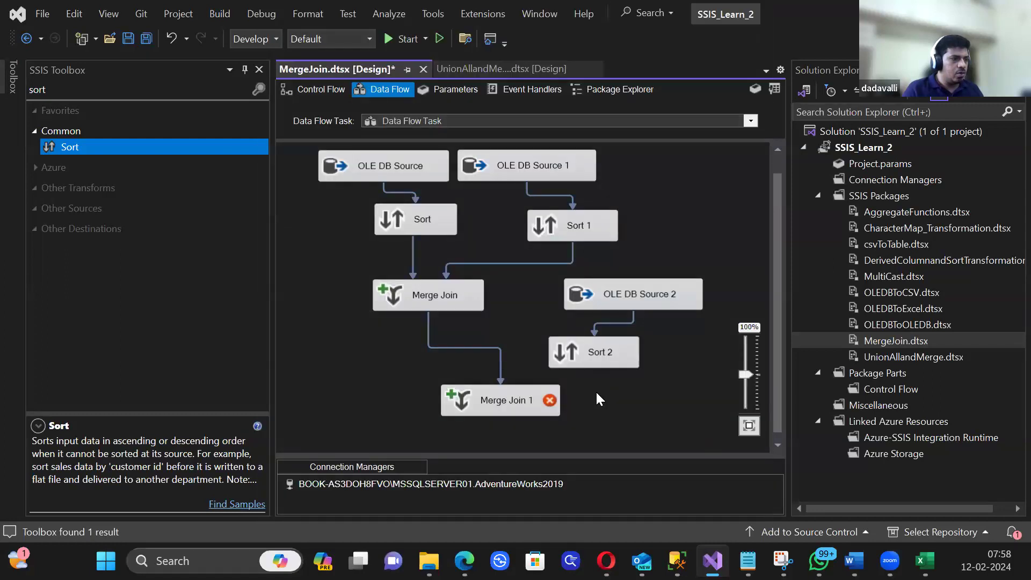
# Step: Connect Sort 2's output to the second Merge Join and check the input columns available for joining
pyautogui.moveTo(603, 382); pyautogui.dragTo(532, 392)
pyautogui.click(507, 399)
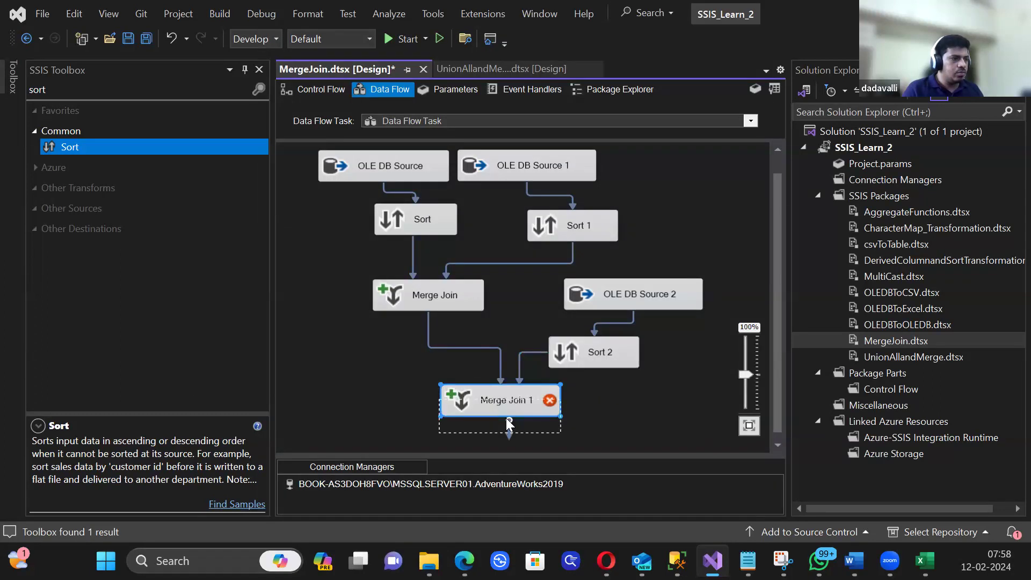
pyautogui.doubleClick(546, 403)
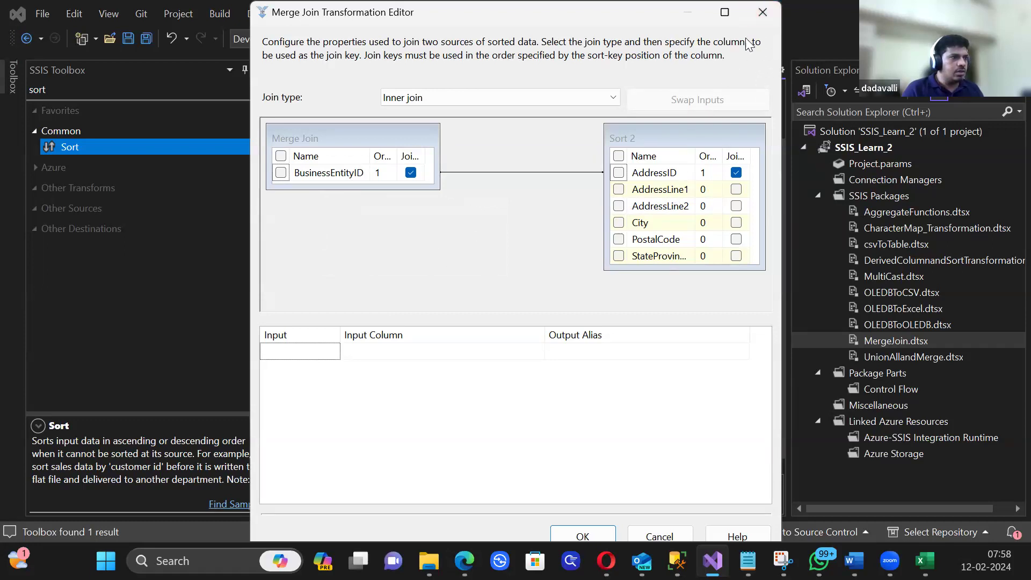
pyautogui.click(764, 9)
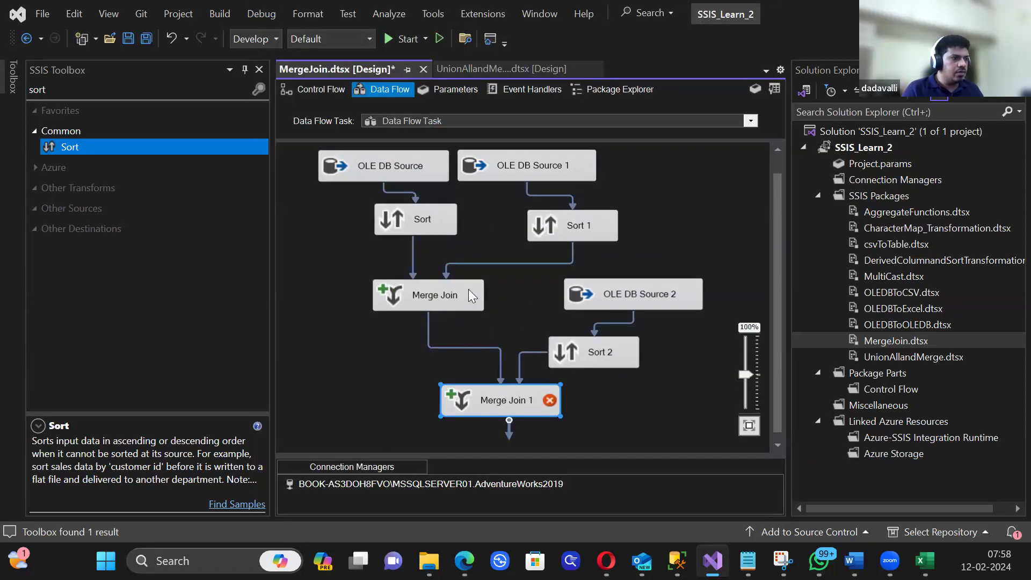
# Step: Add AddressID from Sort 1 to the first Merge Join's output columns and accept the settings
pyautogui.doubleClick(442, 294)
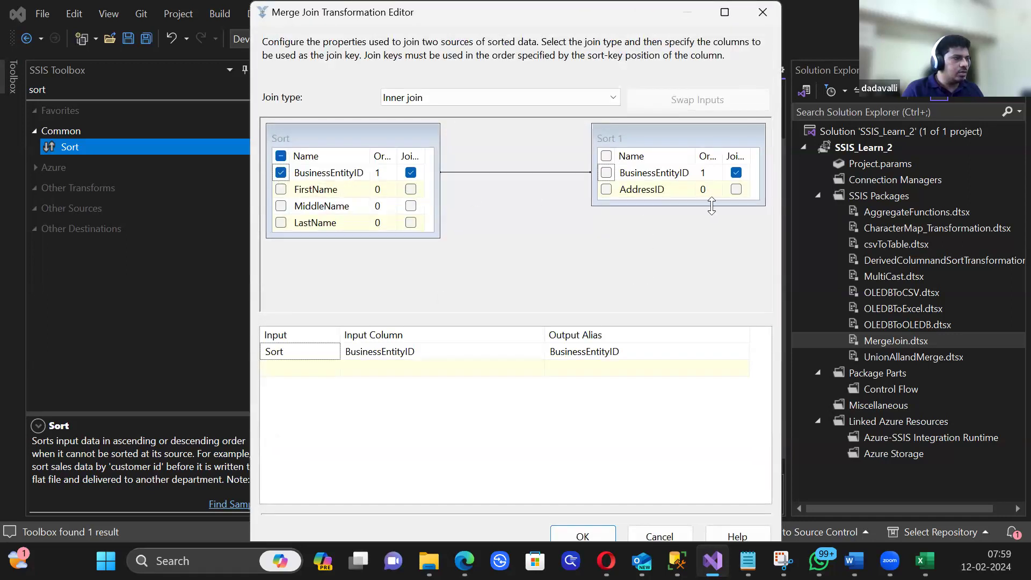
pyautogui.click(606, 189)
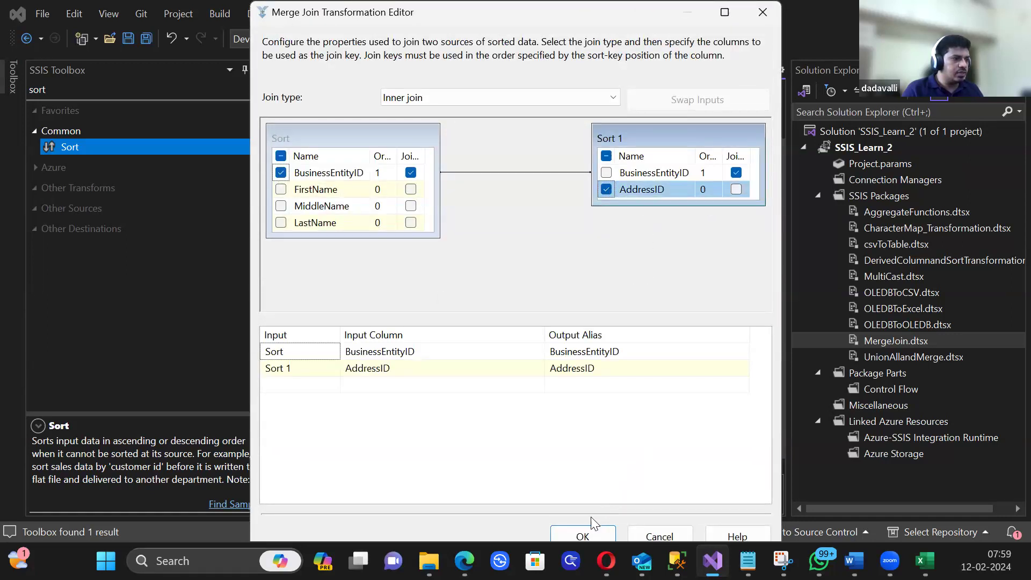
pyautogui.click(581, 534)
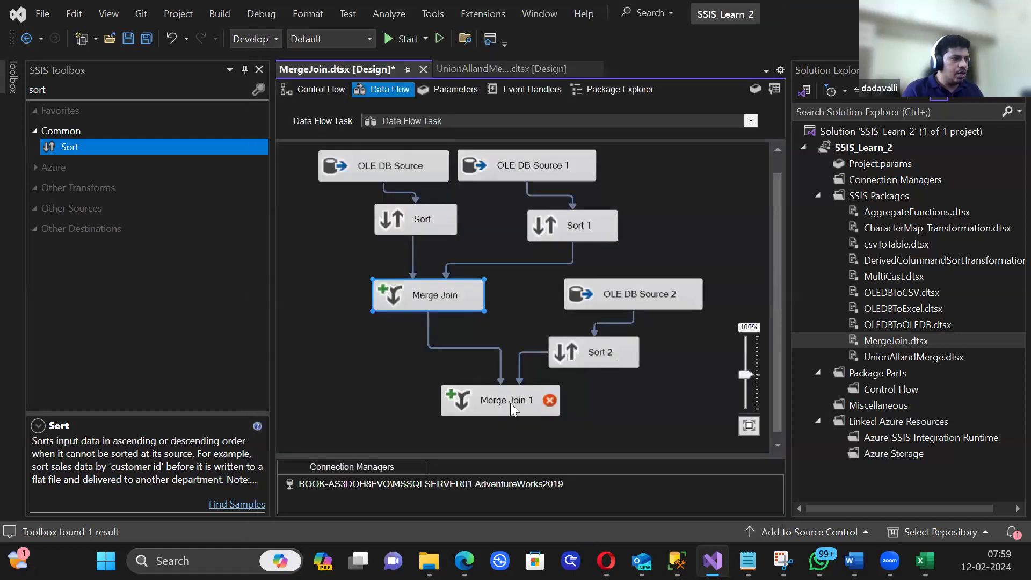
# Step: In the second Merge Join, remove the BusinessEntityID join key and try to link the left AddressID to Sort 2's AddressID
pyautogui.doubleClick(510, 400)
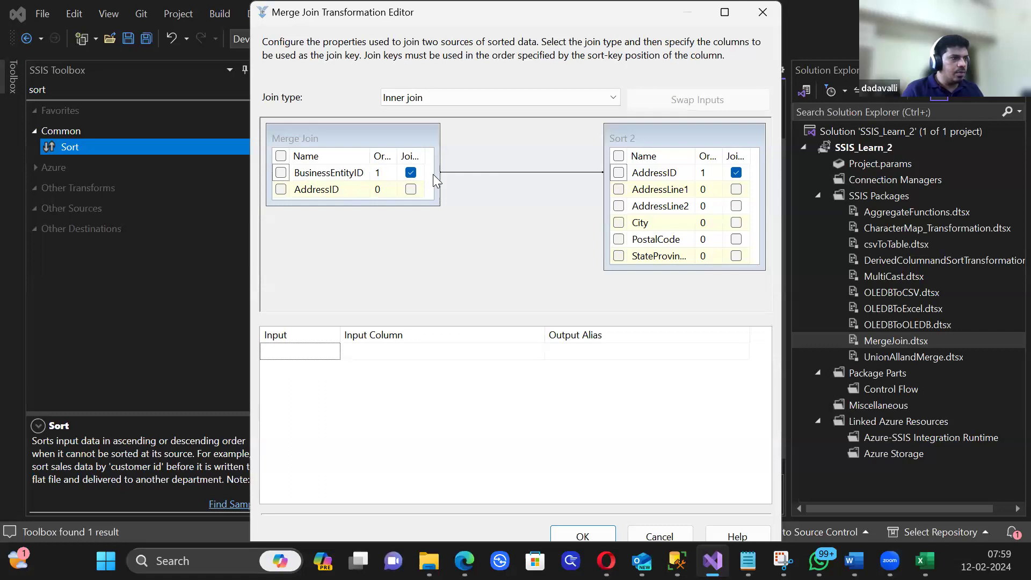
pyautogui.click(410, 173)
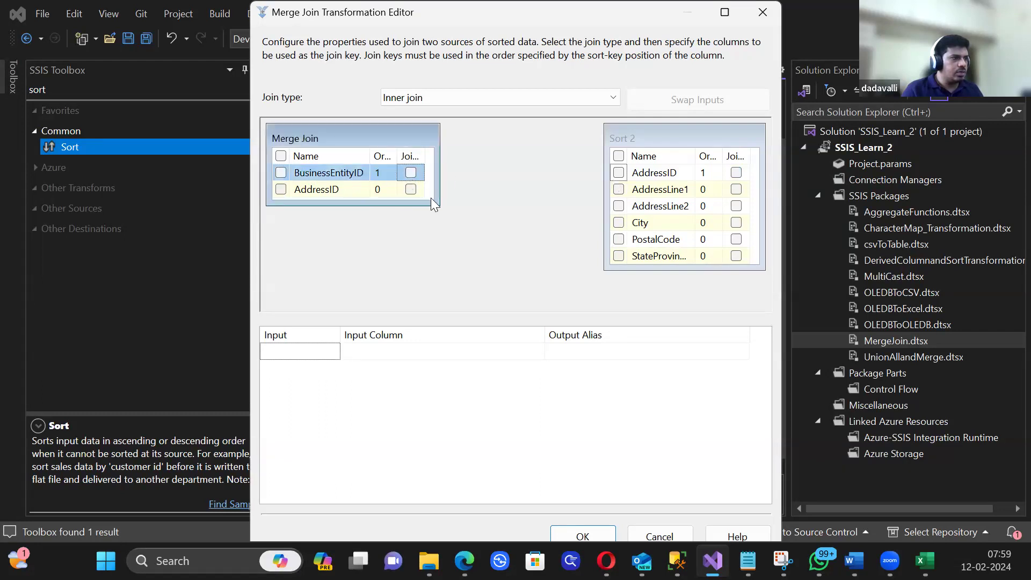
pyautogui.click(281, 188)
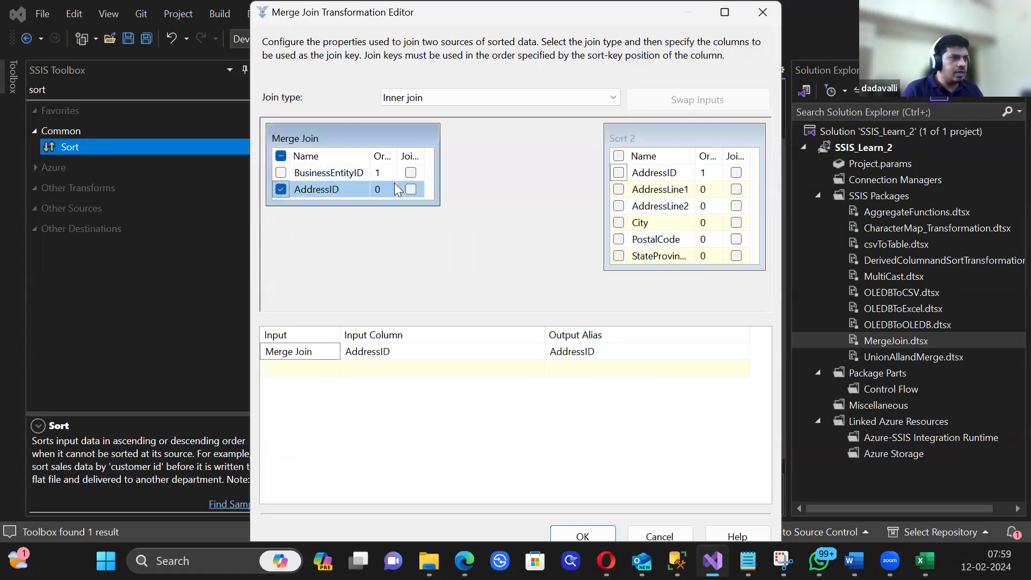
pyautogui.moveTo(329, 188); pyautogui.dragTo(618, 174)
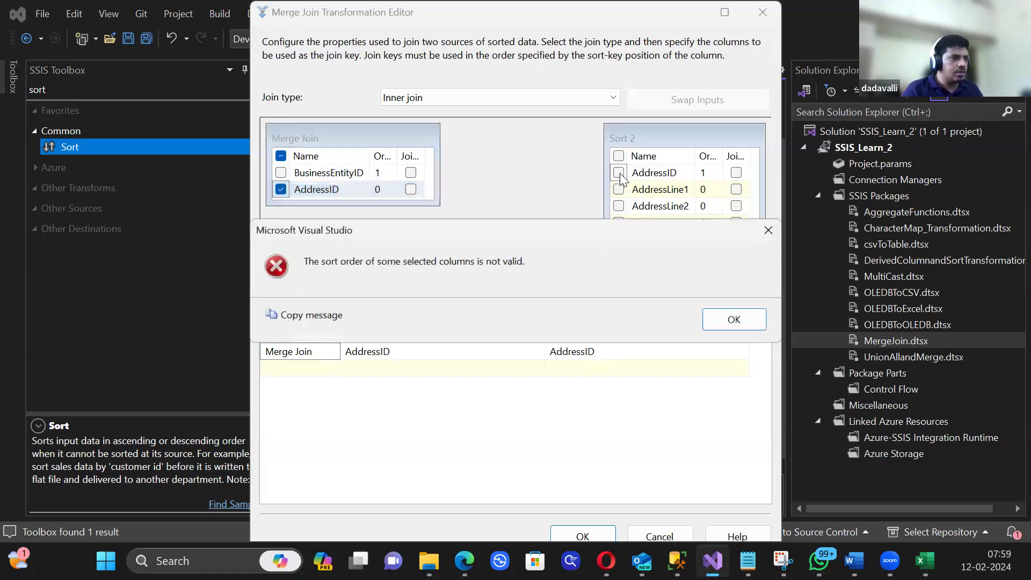
pyautogui.click(740, 321)
pyautogui.click(281, 189)
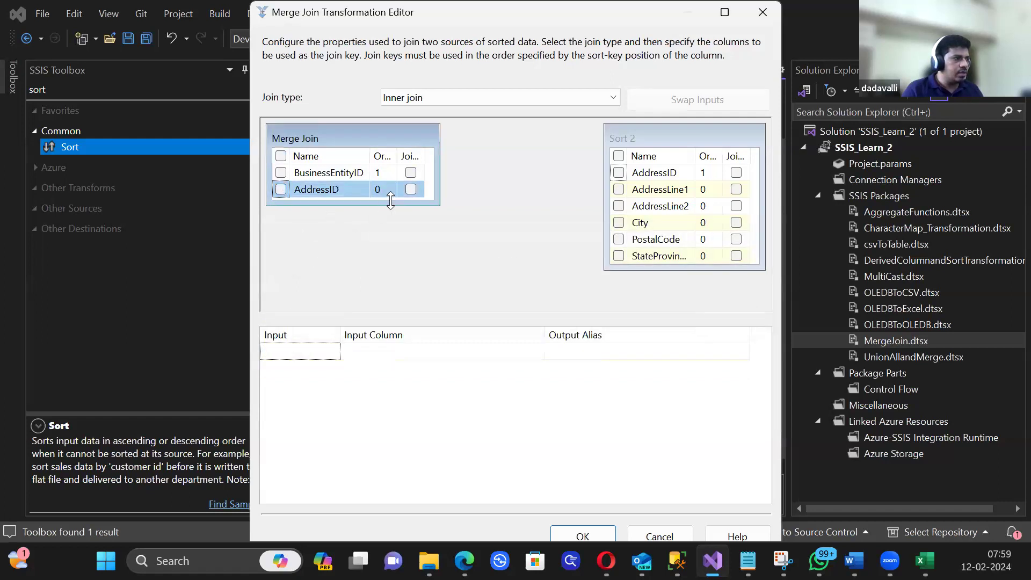
pyautogui.moveTo(347, 190); pyautogui.dragTo(623, 178)
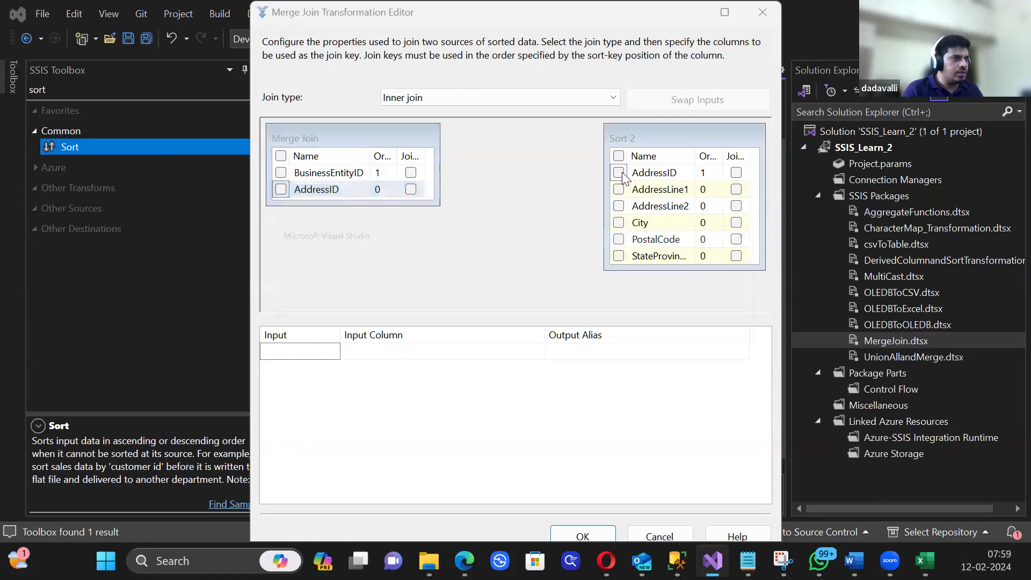
pyautogui.click(714, 321)
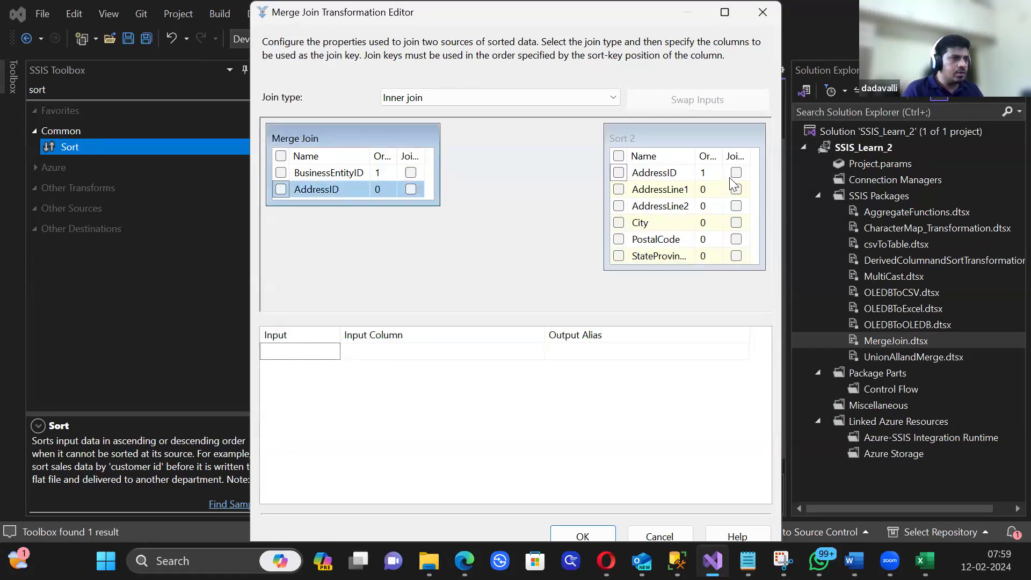
# Step: Try to mark the left input's AddressID as a join key in the second Merge Join
pyautogui.click(411, 190)
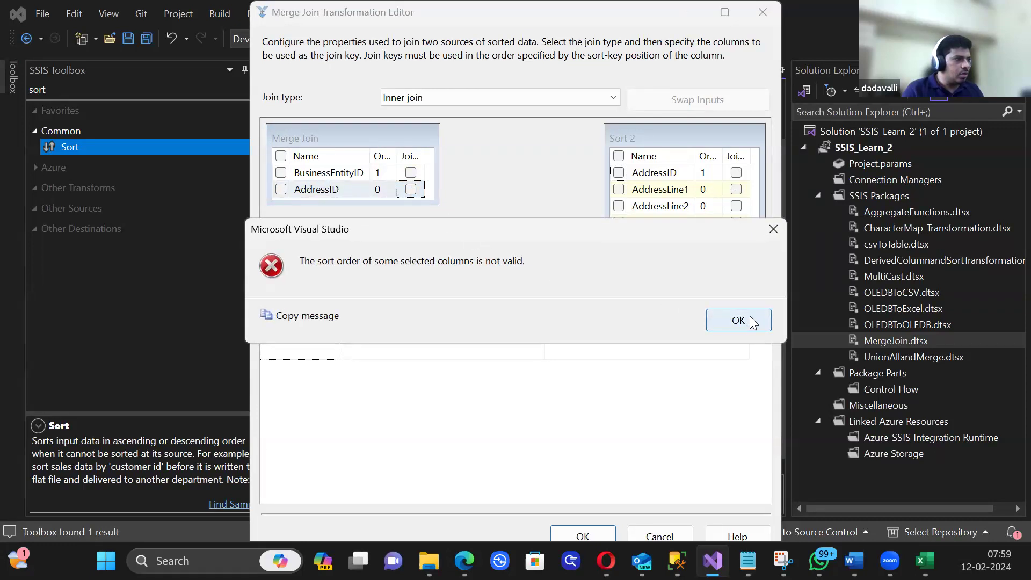
pyautogui.click(746, 319)
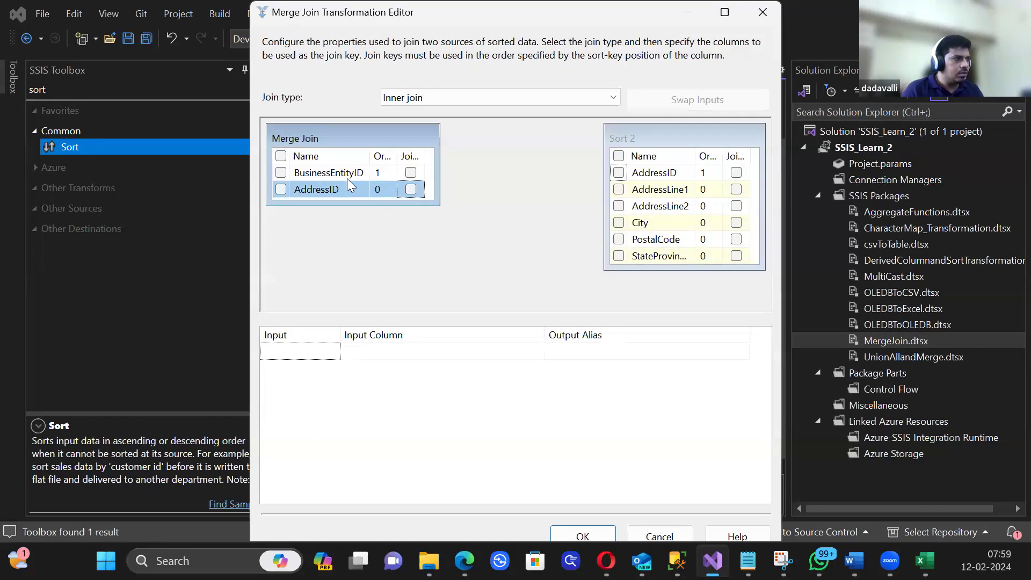
pyautogui.click(376, 172)
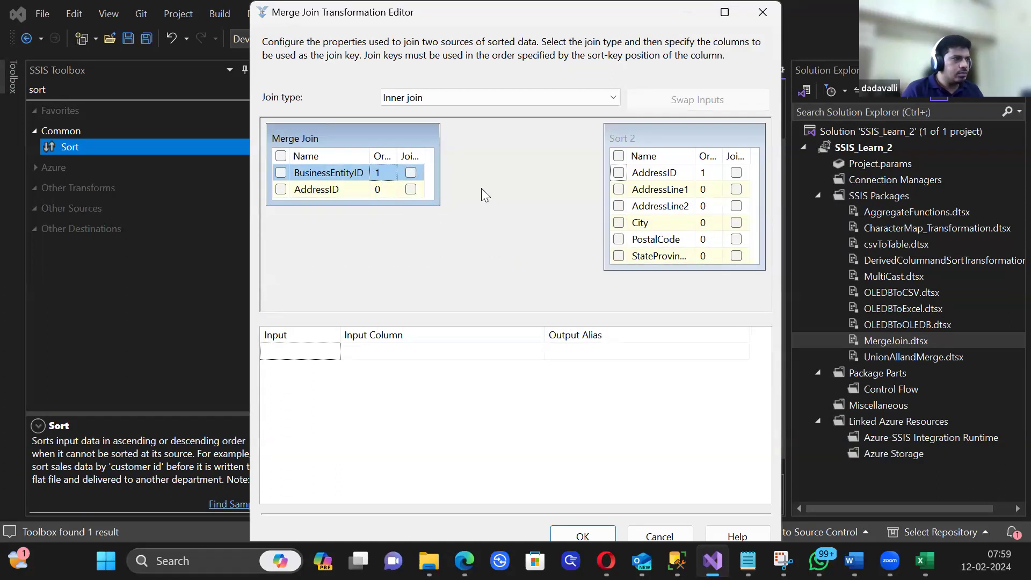
pyautogui.click(411, 190)
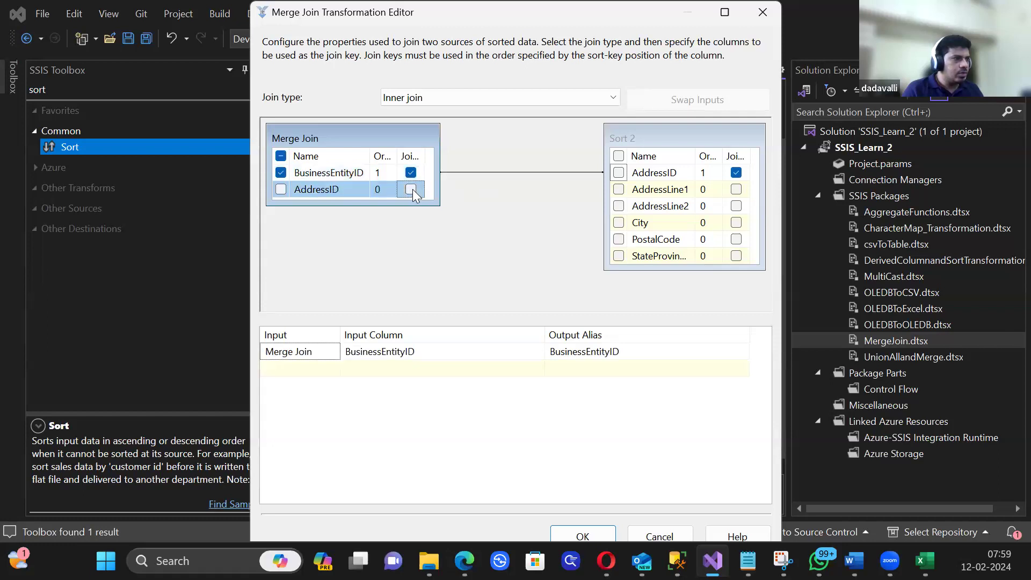
pyautogui.click(411, 189)
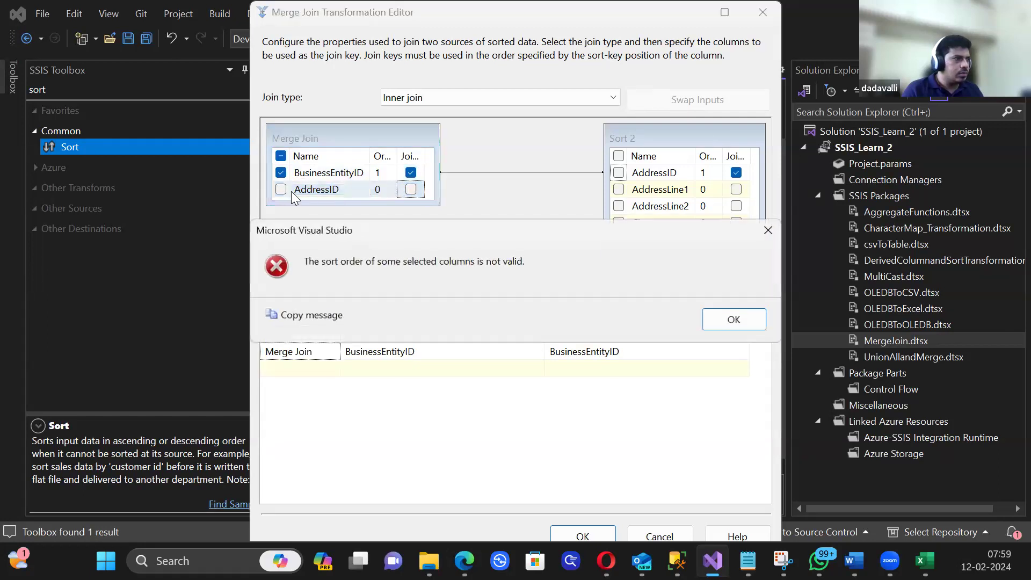
pyautogui.click(737, 319)
# Step: Clear the BusinessEntityID join and output column, output AddressID from both inputs, and mark Sort 2's AddressID as join key
pyautogui.click(735, 172)
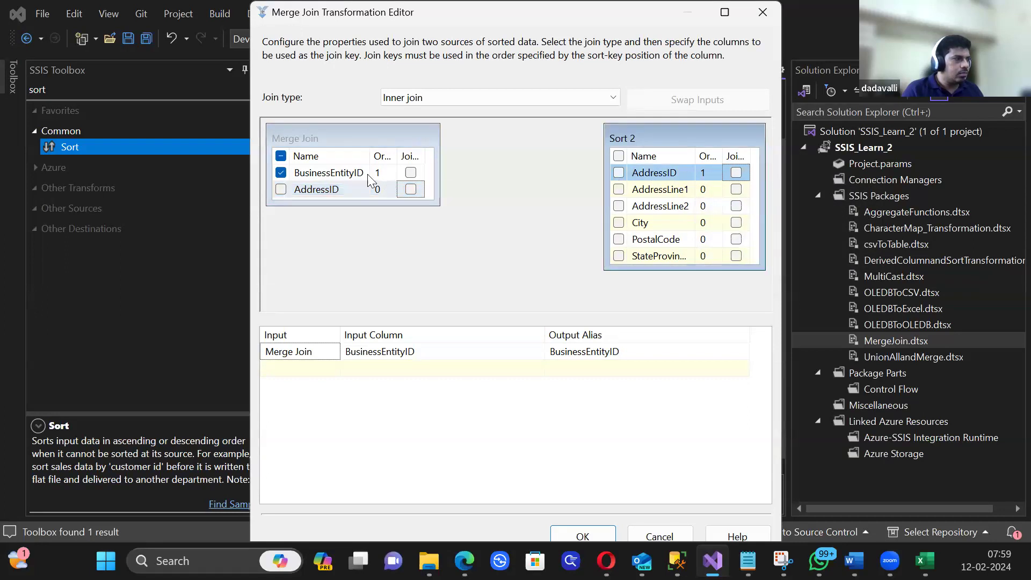
pyautogui.click(281, 173)
pyautogui.click(281, 190)
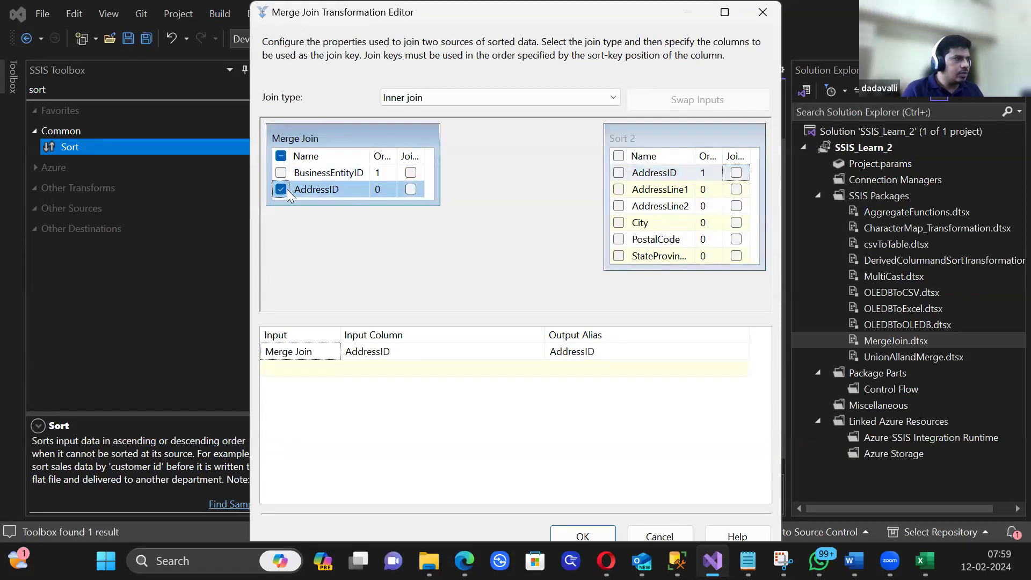
pyautogui.click(339, 351)
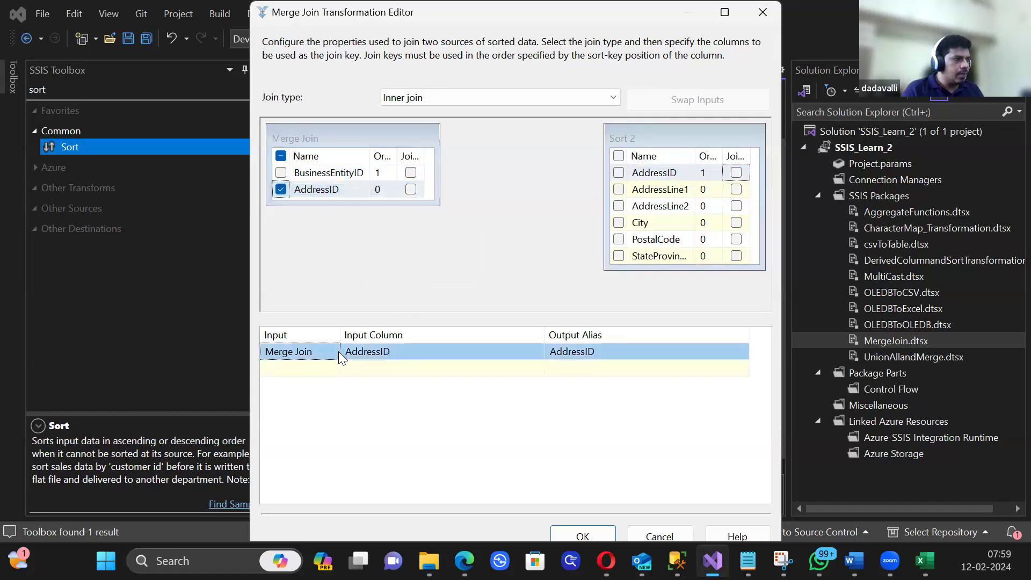
pyautogui.click(619, 173)
pyautogui.click(736, 173)
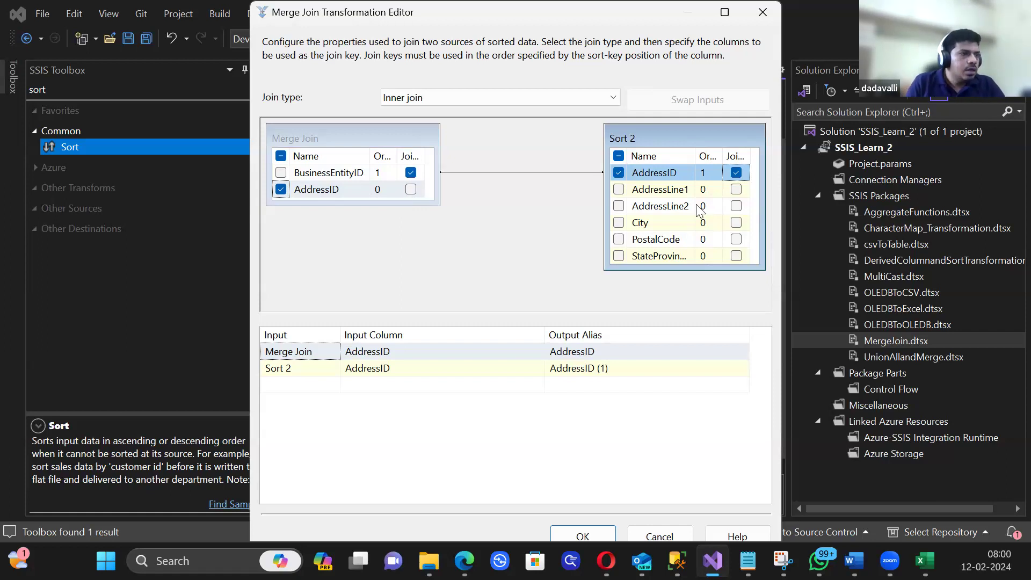
# Step: Try to delete the BusinessEntityID join, clear its join key, and close the second Merge Join's editor without saving
pyautogui.click(409, 171)
pyautogui.press('Delete')
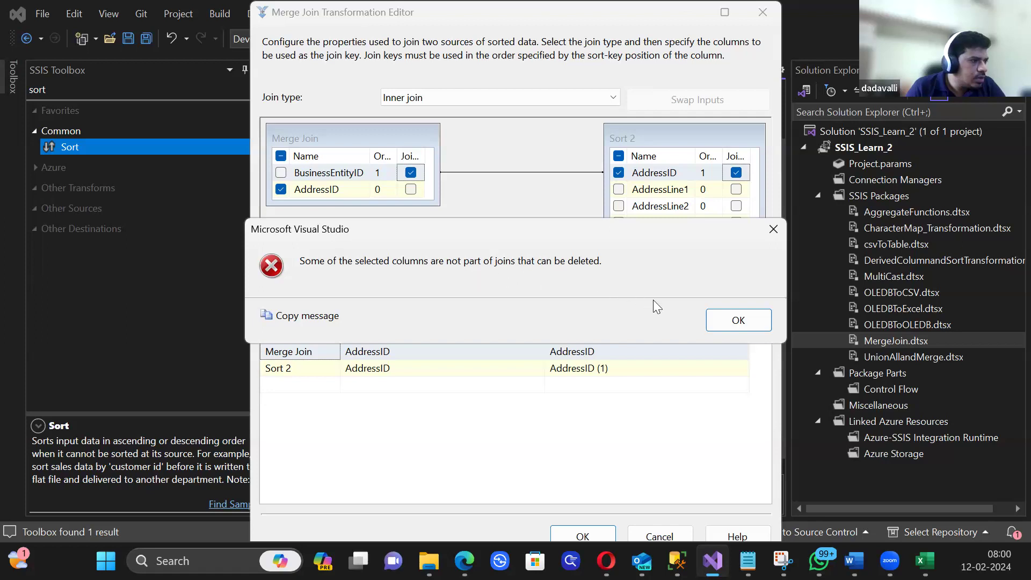
pyautogui.click(733, 321)
pyautogui.click(411, 173)
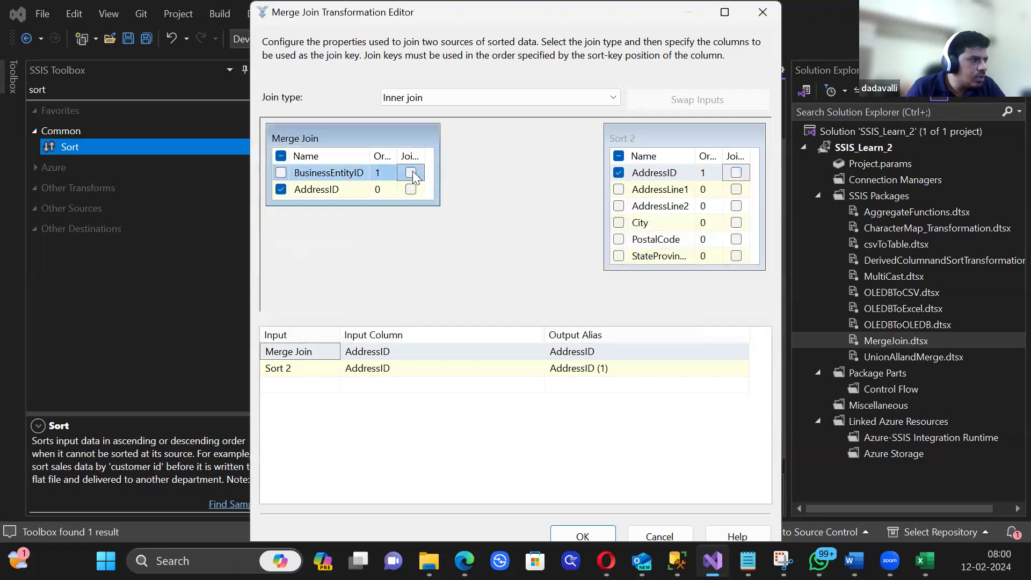
pyautogui.click(762, 12)
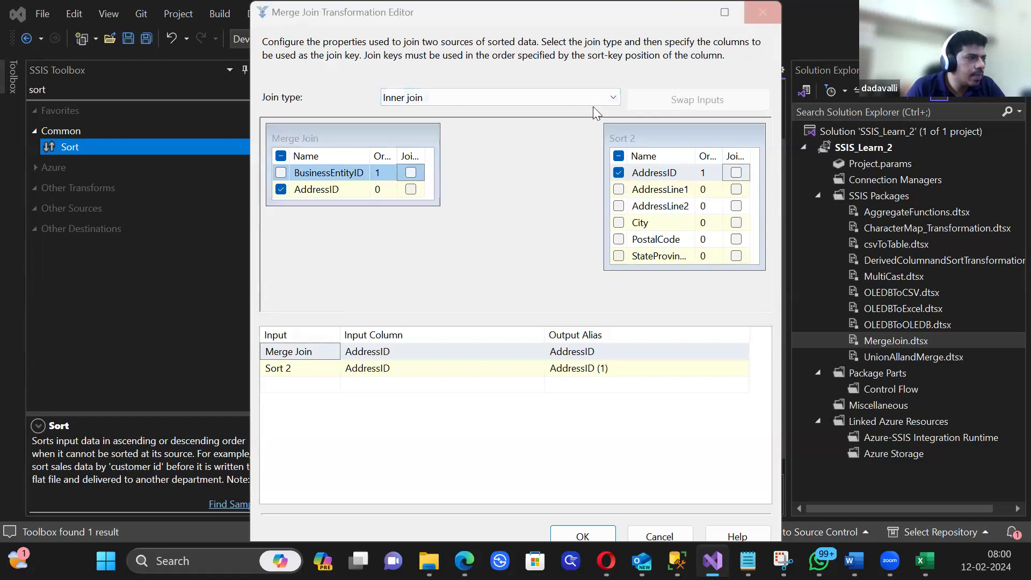
# Step: Remove BusinessEntityID from the first Merge Join's output columns
pyautogui.doubleClick(406, 299)
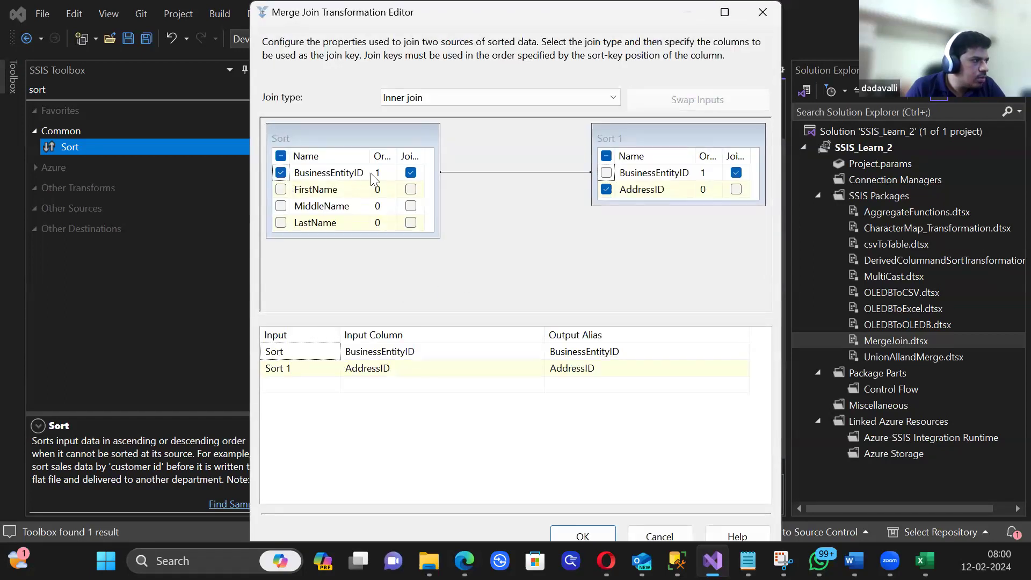
pyautogui.click(282, 173)
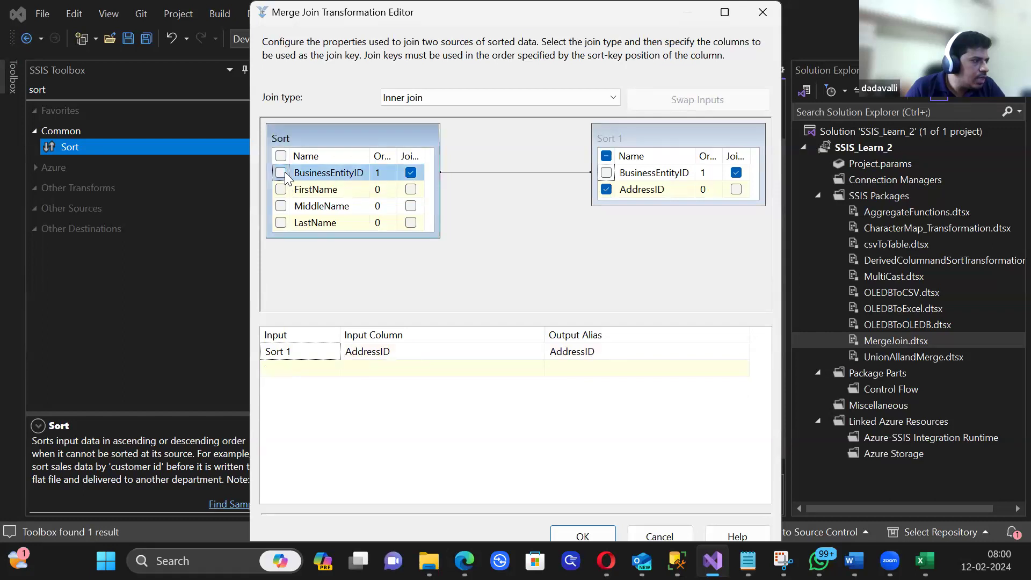
pyautogui.click(583, 536)
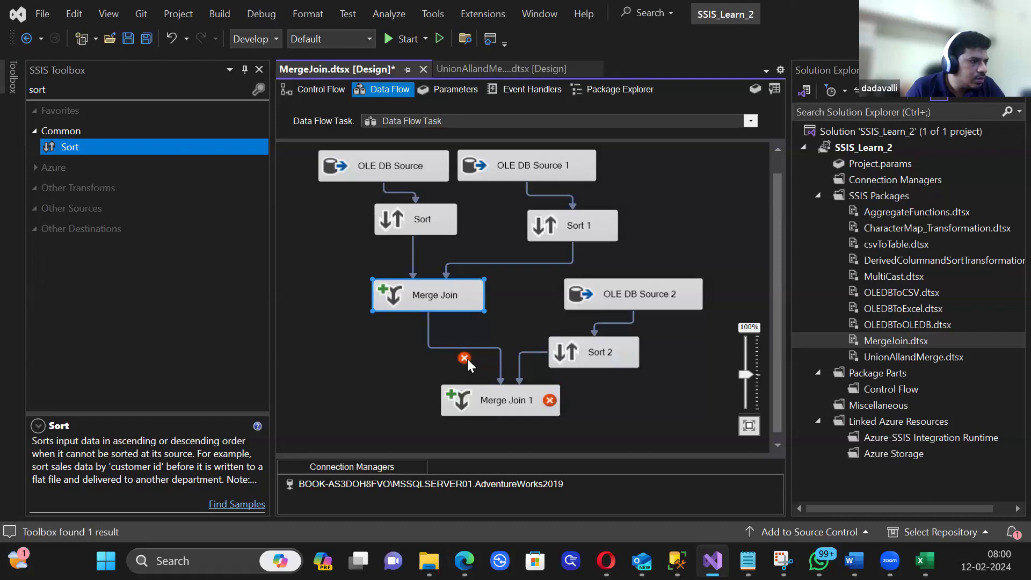
# Step: Try to open the second Merge Join, then delete the path feeding it from the first Merge Join
pyautogui.doubleClick(490, 403)
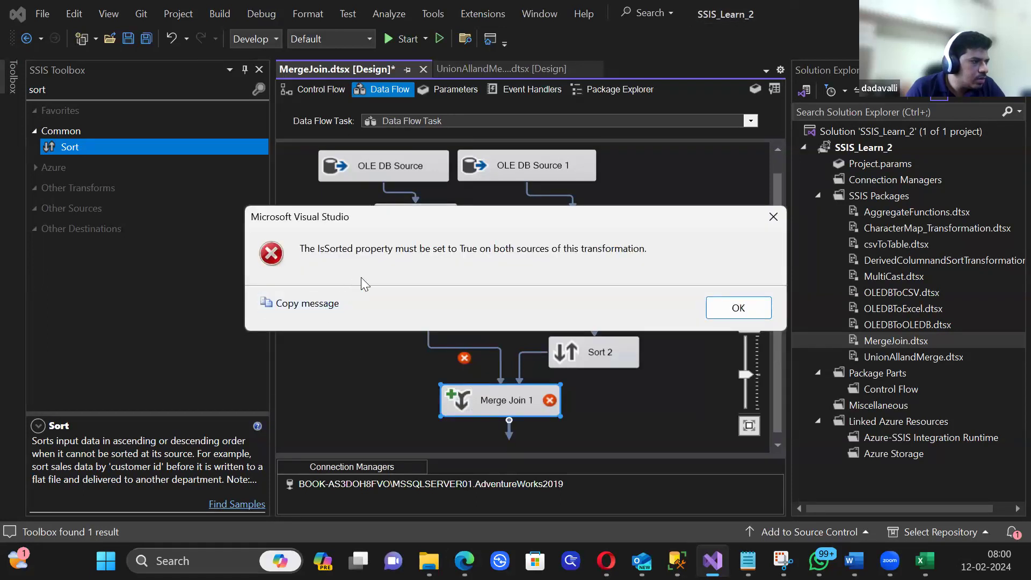
pyautogui.click(744, 308)
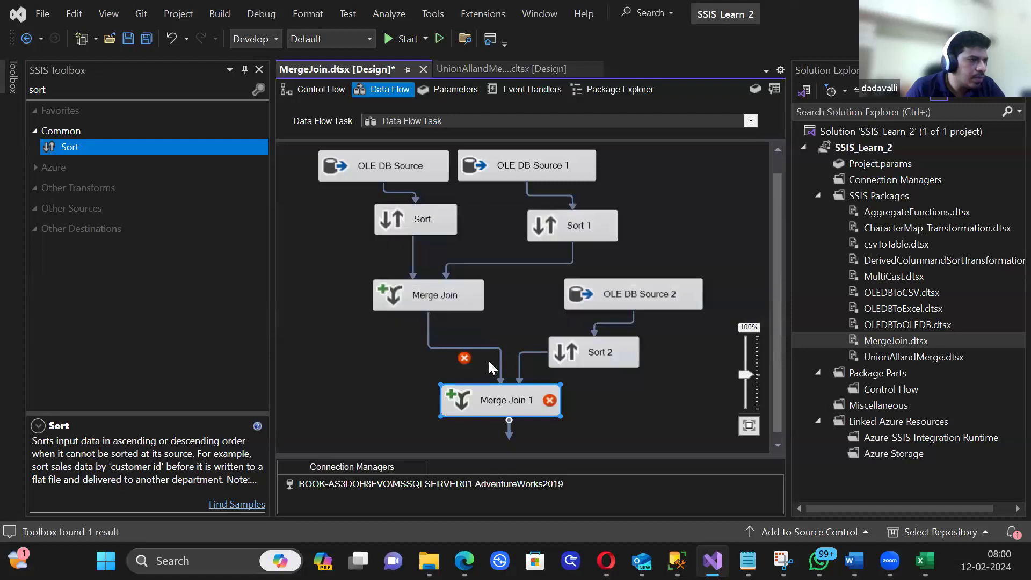
pyautogui.rightClick(449, 347)
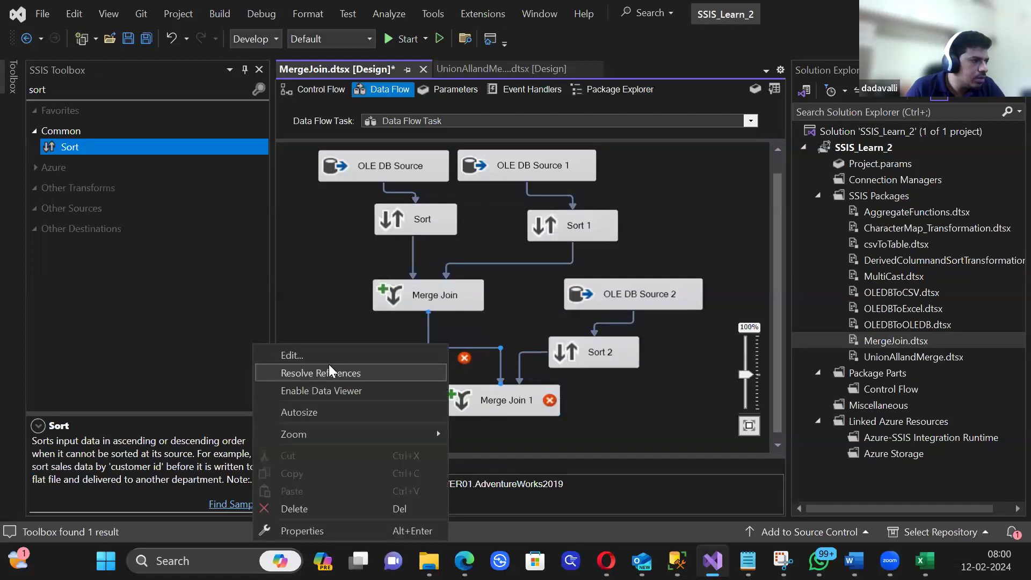
pyautogui.click(301, 509)
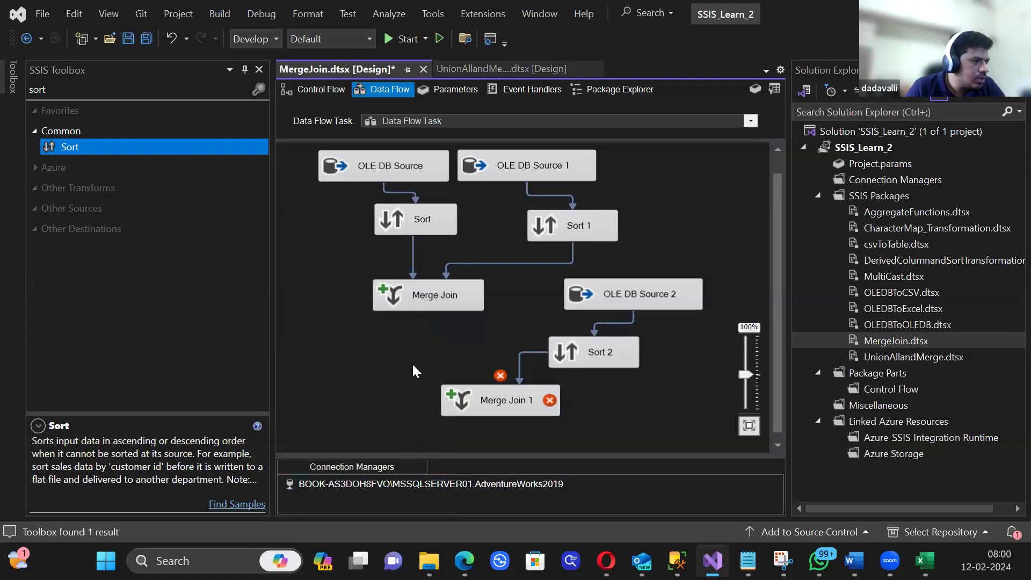
# Step: Add a Sort transformation fed by the first Merge Join and sort it by AddressID in ascending order
pyautogui.moveTo(61, 149); pyautogui.dragTo(438, 343)
pyautogui.click(411, 300)
pyautogui.doubleClick(448, 353)
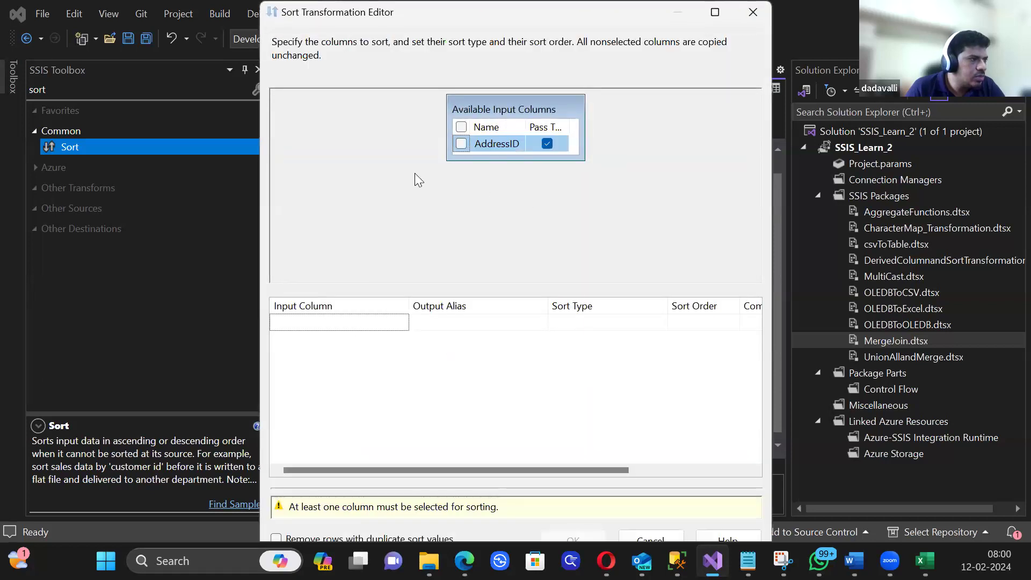
pyautogui.click(461, 144)
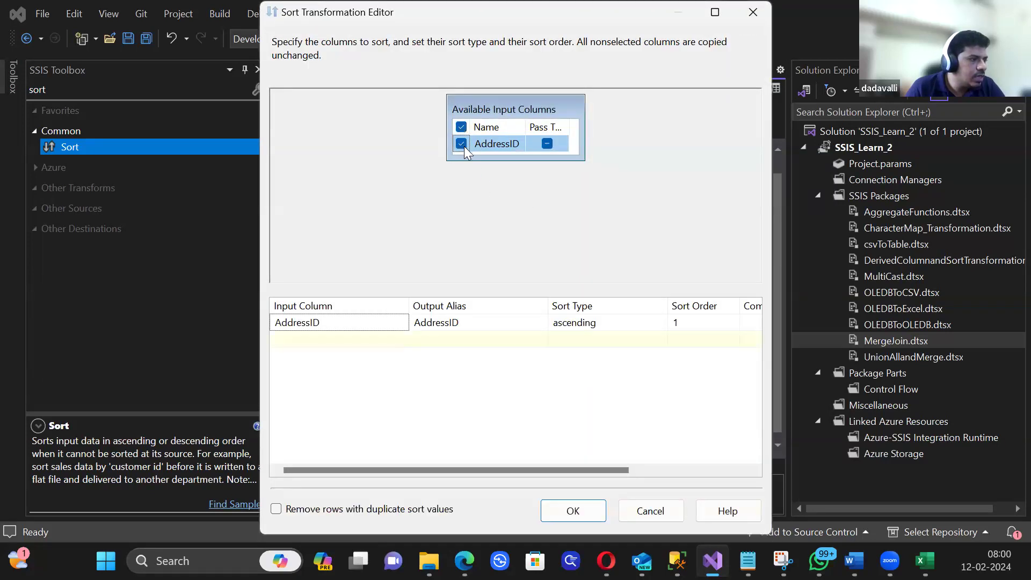
pyautogui.click(573, 511)
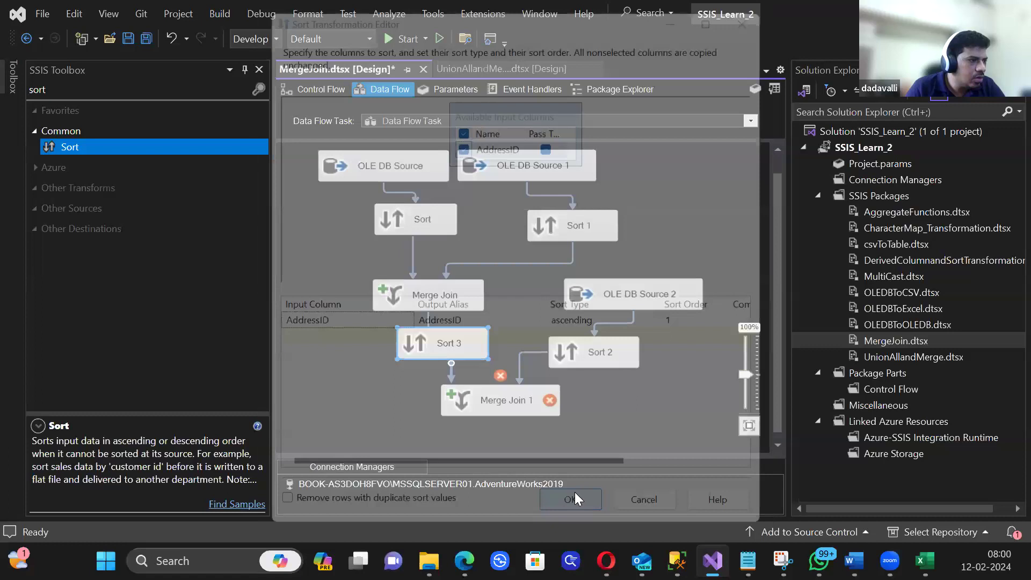
# Step: Connect Sort 3 to the second Merge Join and output AddressID from that input
pyautogui.click(447, 355)
pyautogui.moveTo(452, 371); pyautogui.dragTo(510, 409)
pyautogui.doubleClick(494, 398)
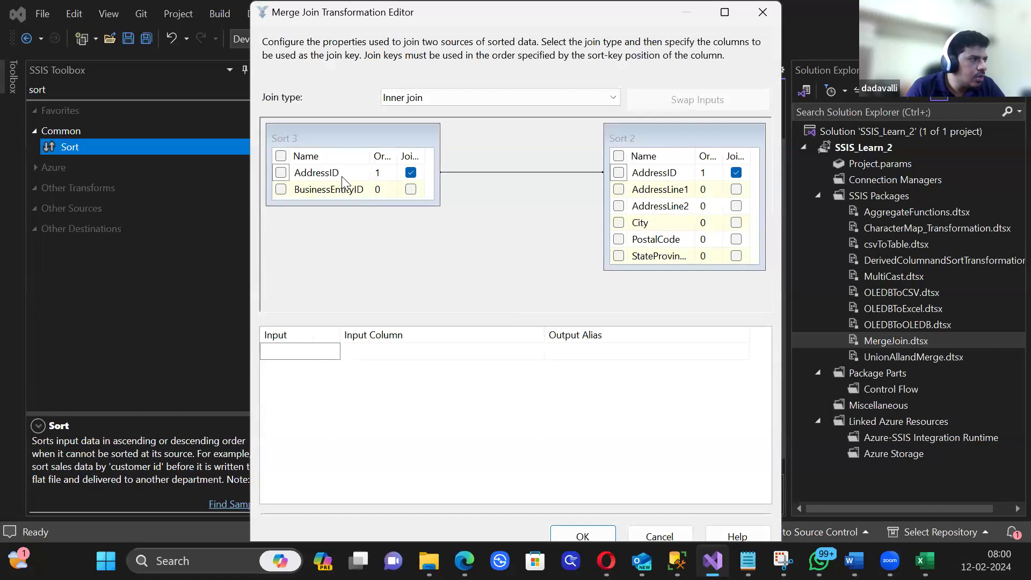
pyautogui.click(281, 173)
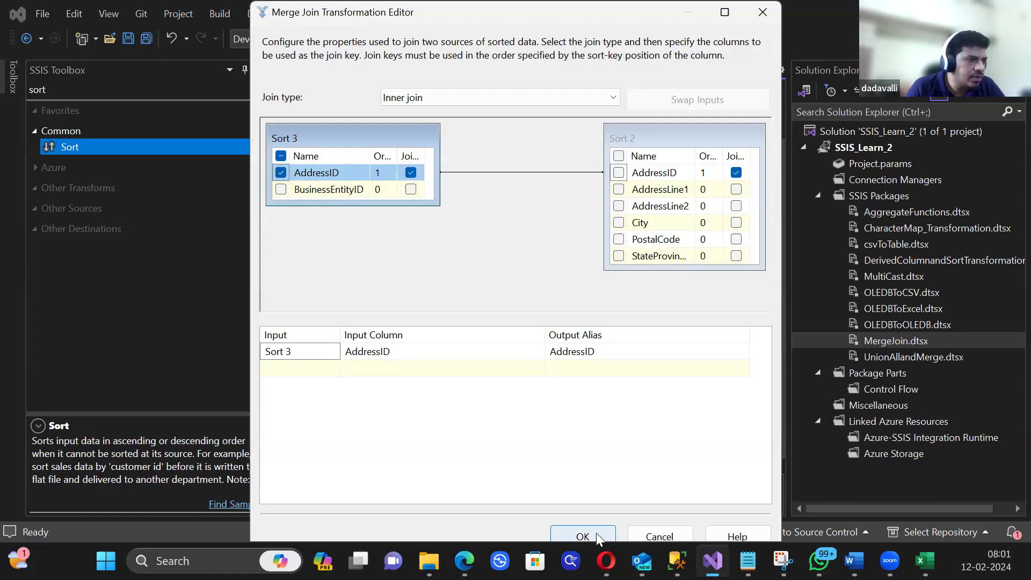
pyautogui.click(583, 536)
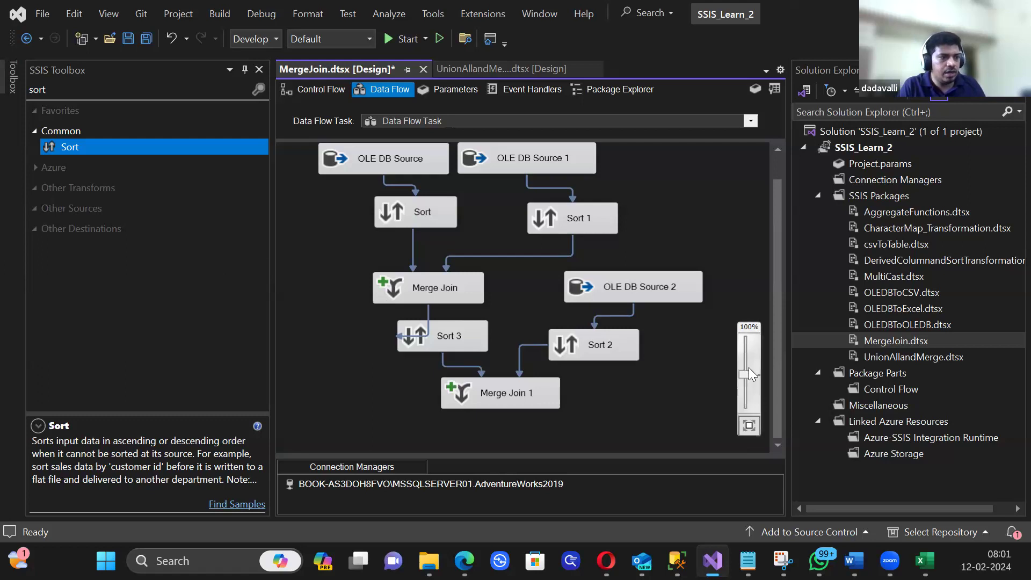
# Step: Add a Flat File Destination to the data flow and connect the second Merge Join's output to it
pyautogui.moveTo(749, 373); pyautogui.dragTo(745, 385)
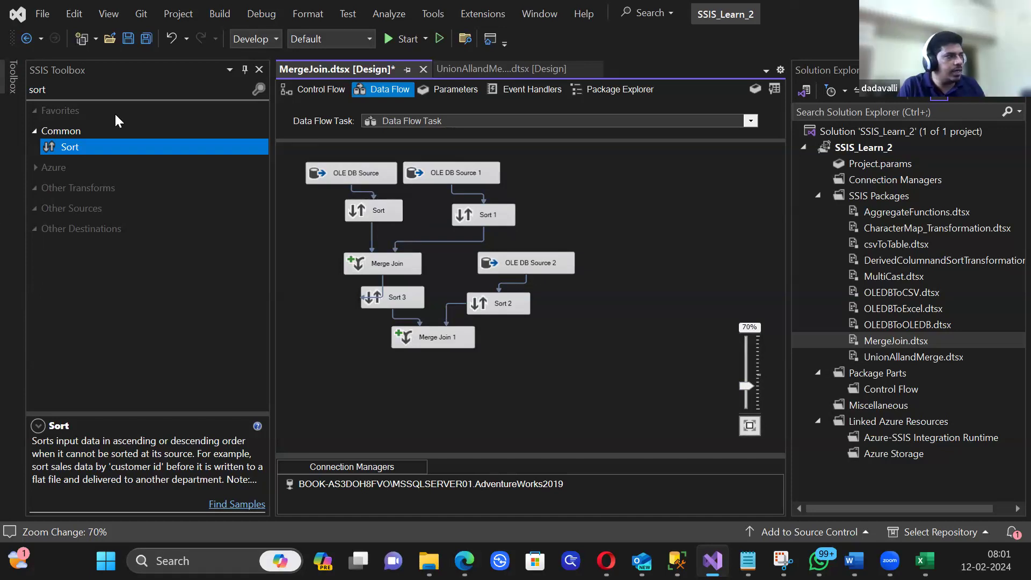
pyautogui.click(115, 89)
pyautogui.write('flat')
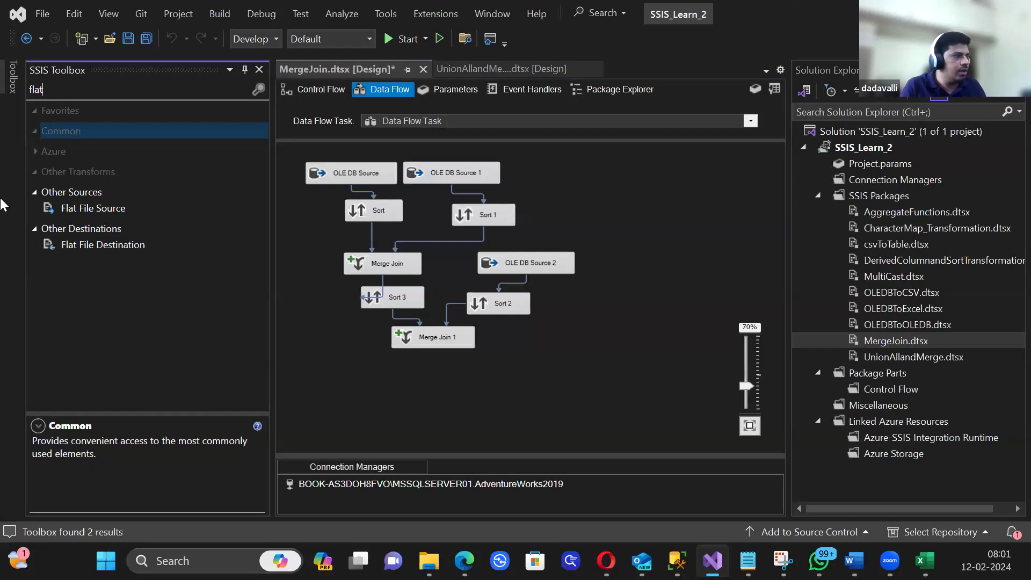
pyautogui.moveTo(75, 248); pyautogui.dragTo(221, 288)
pyautogui.moveTo(507, 377); pyautogui.dragTo(506, 376)
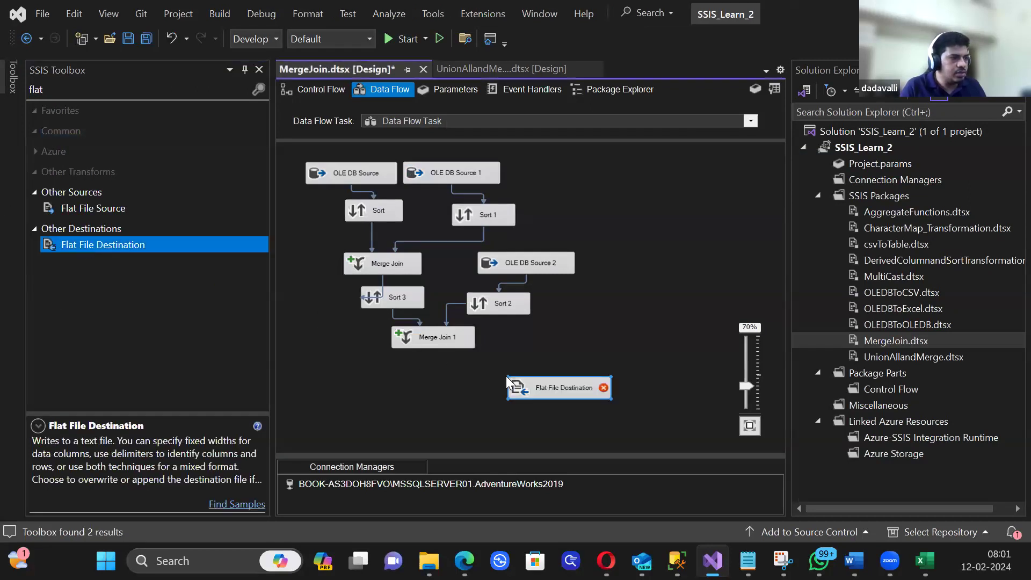
pyautogui.click(442, 342)
pyautogui.moveTo(438, 359); pyautogui.dragTo(560, 383)
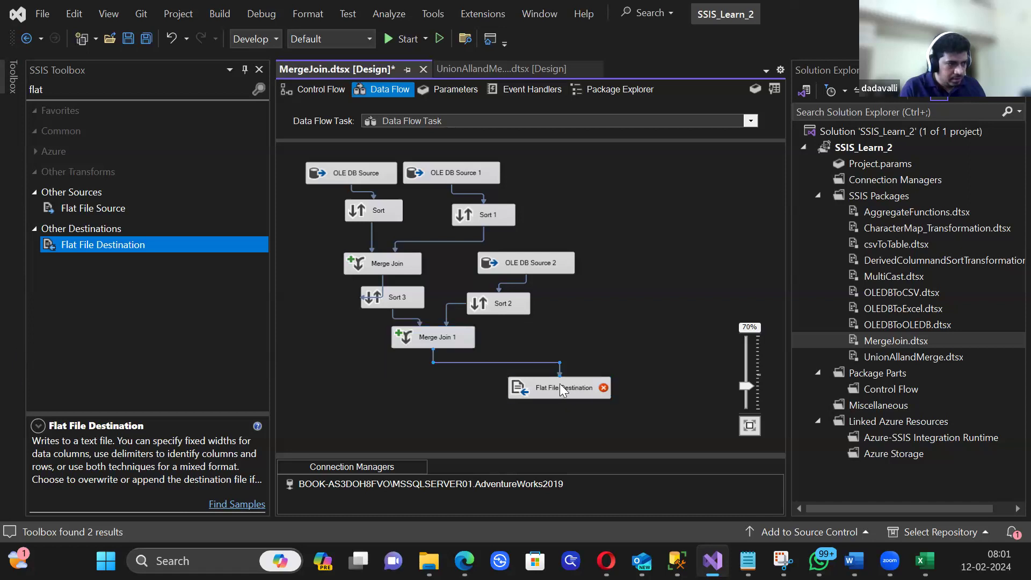
# Step: Create a delimited flat file connection for the destination, using a CSV file named MergeJoin in the Export files folder
pyautogui.doubleClick(571, 390)
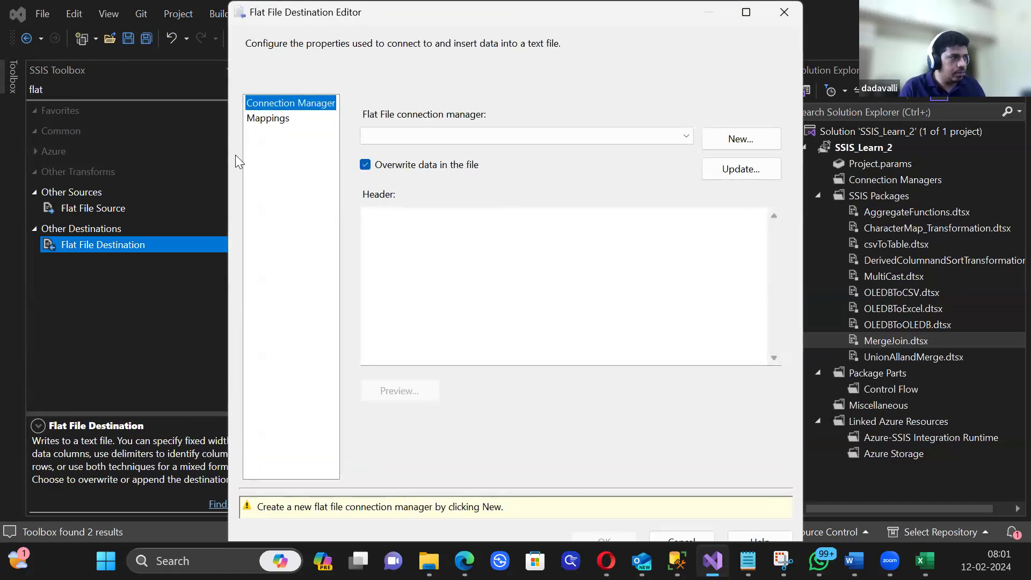
pyautogui.click(741, 139)
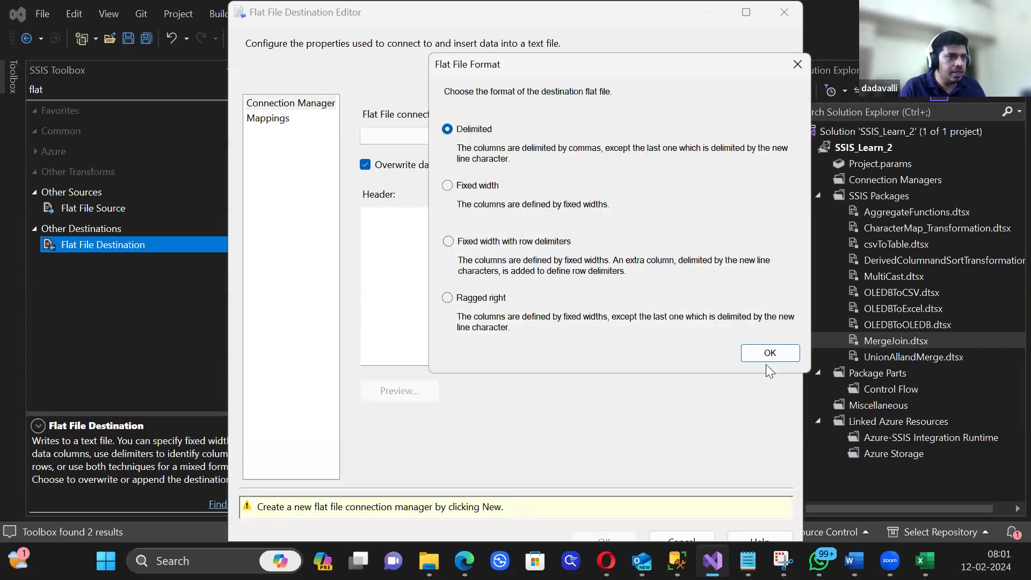
pyautogui.click(772, 354)
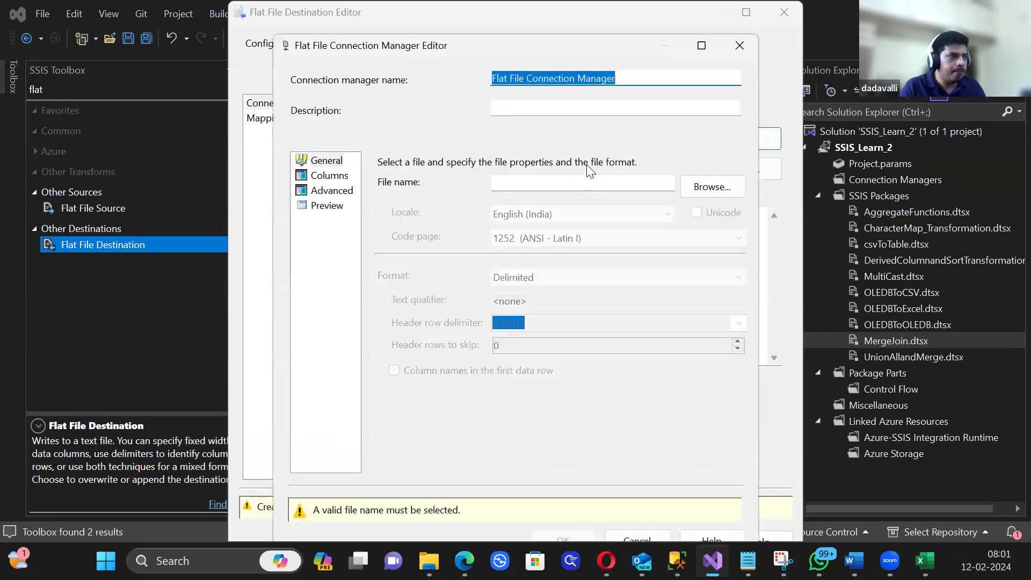
pyautogui.click(742, 189)
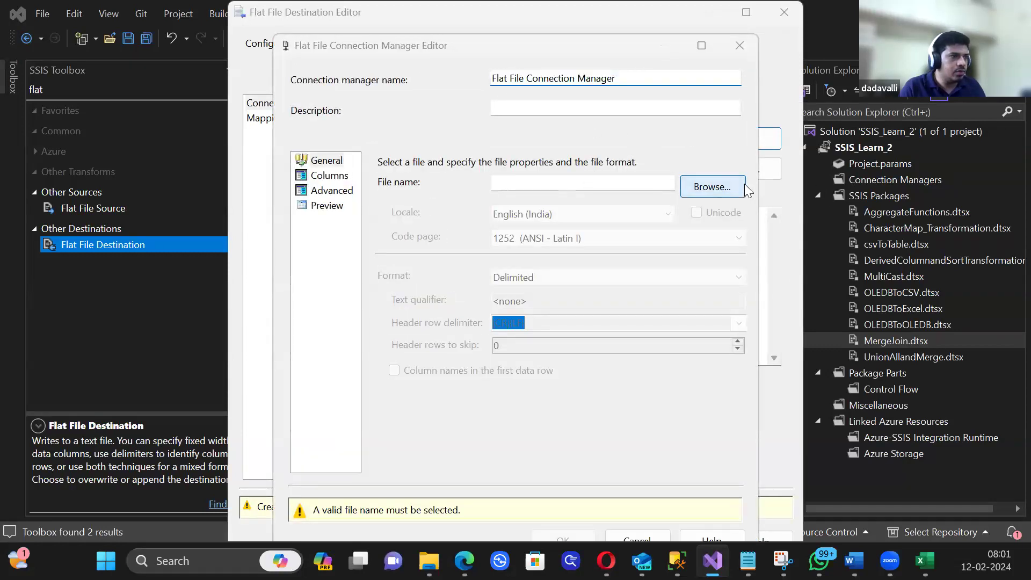
pyautogui.click(646, 397)
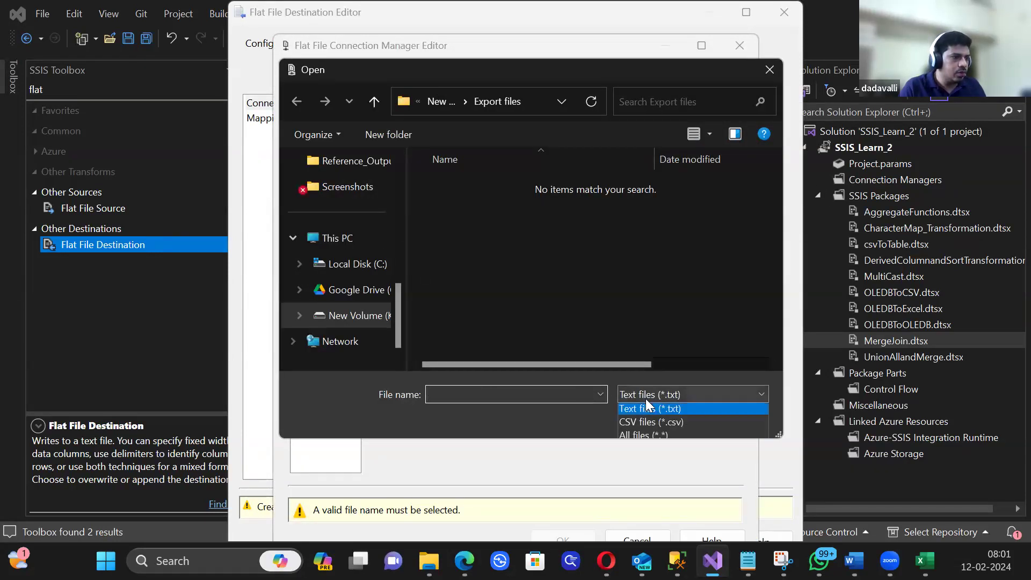
pyautogui.click(635, 396)
pyautogui.click(635, 397)
pyautogui.click(636, 424)
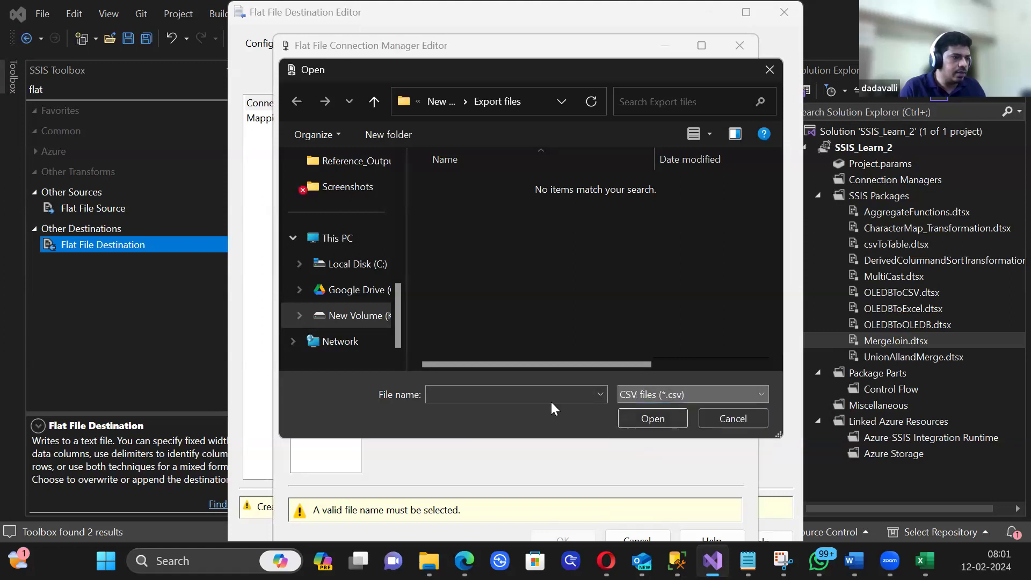
pyautogui.click(538, 397)
pyautogui.write('MergeJoin')
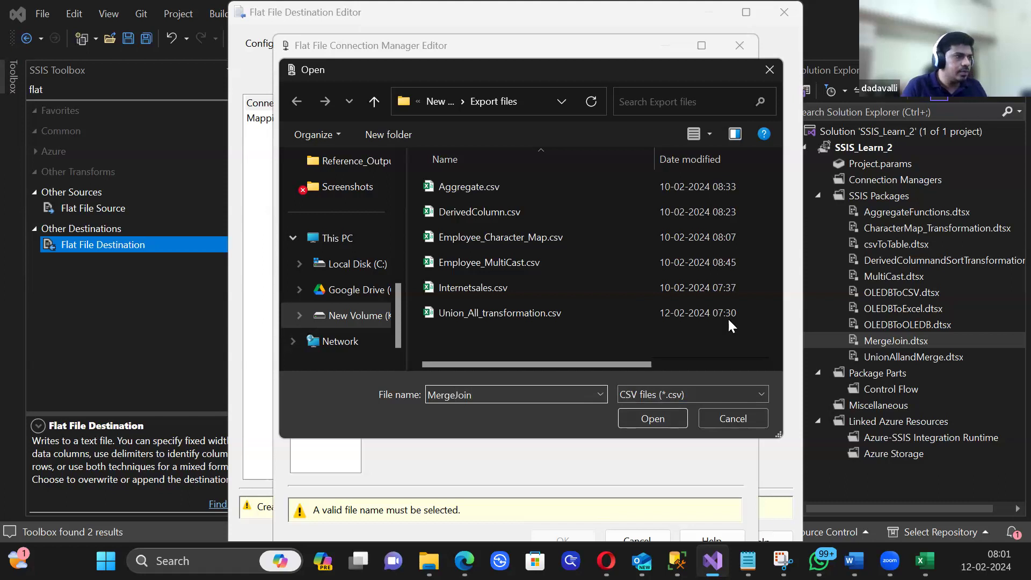
pyautogui.click(662, 414)
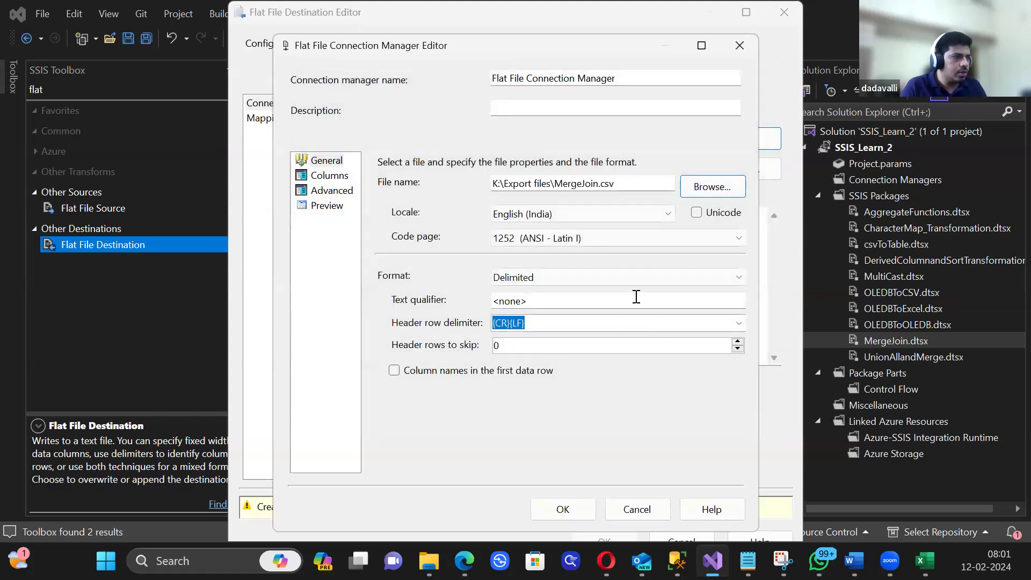
# Step: Enable column names in the first data row, check the connection's columns, save the connection and leave the destination editor
pyautogui.click(420, 372)
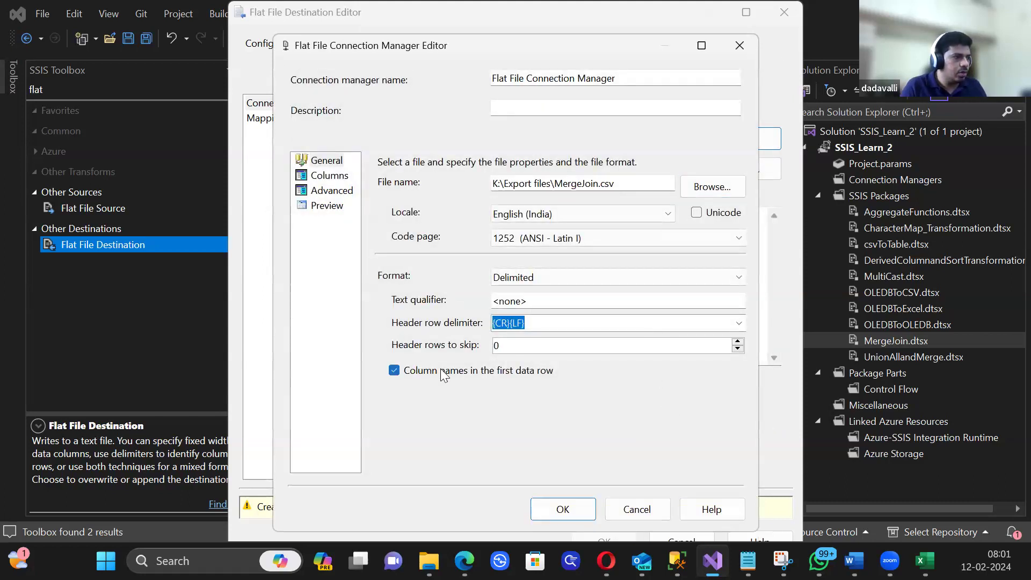
pyautogui.click(321, 179)
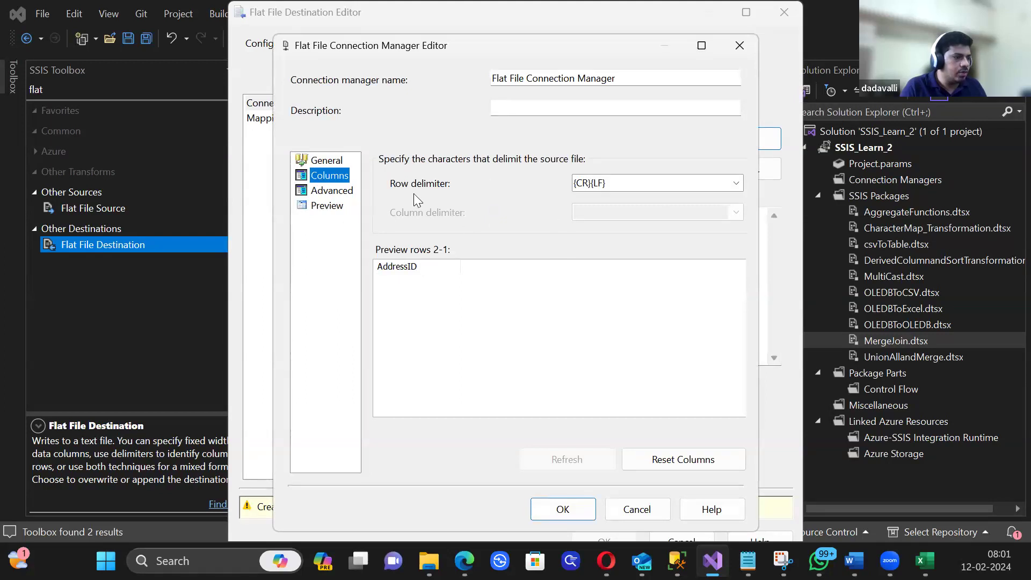
pyautogui.click(563, 508)
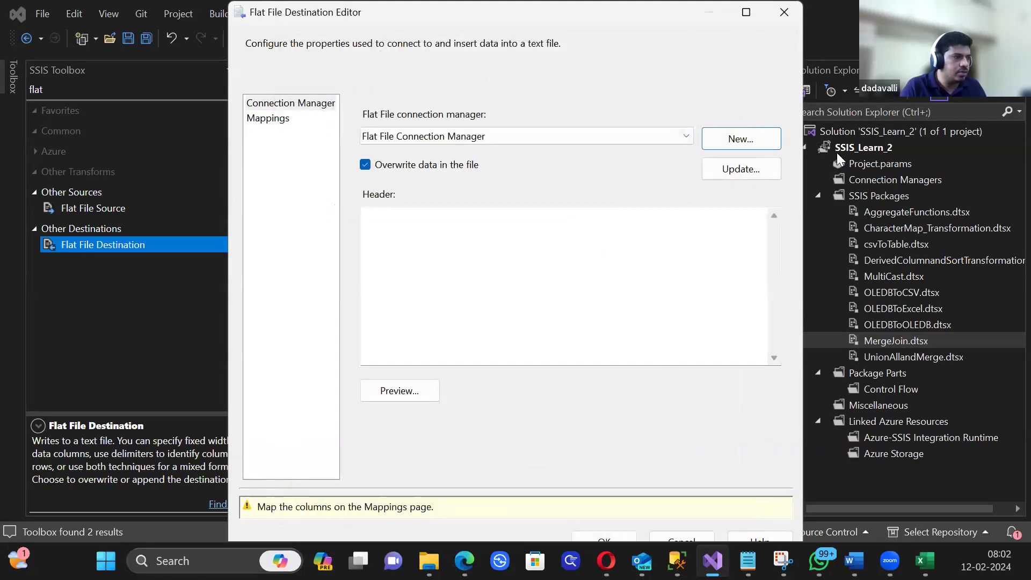
pyautogui.click(784, 13)
pyautogui.rightClick(578, 381)
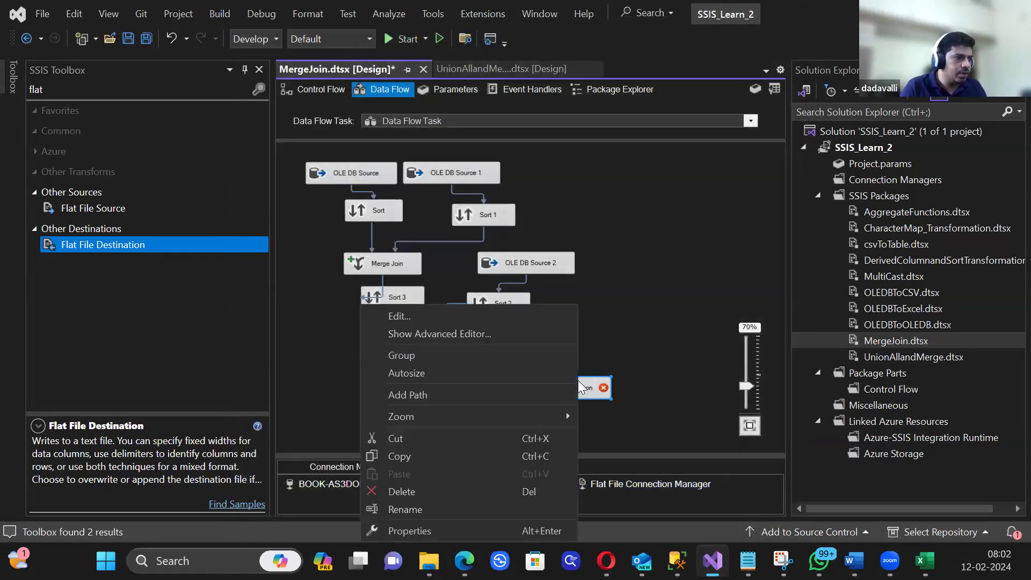
pyautogui.click(407, 315)
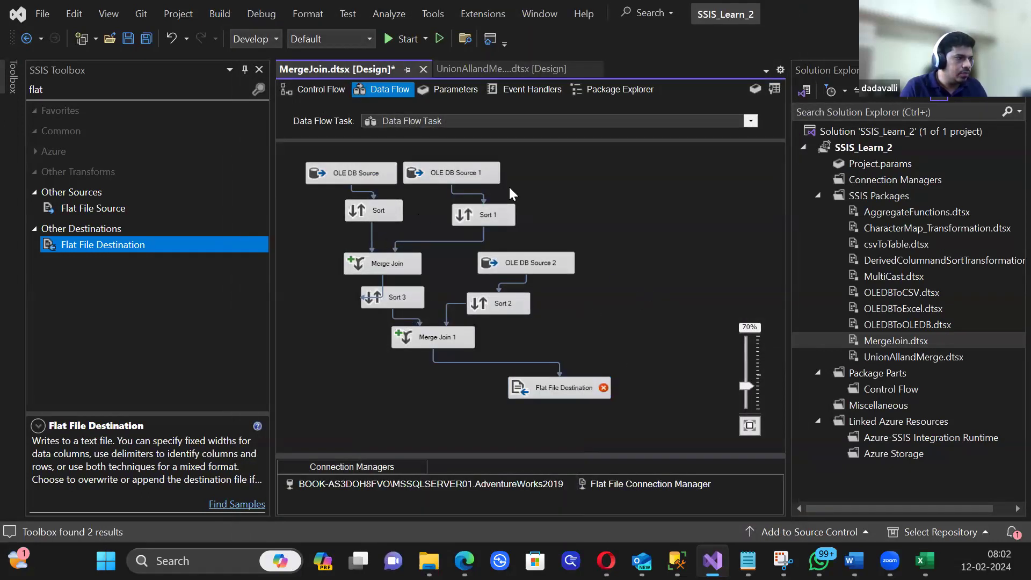
# Step: In the first Merge Join, output BusinessEntityID, FirstName, MiddleName and LastName from the Sort input
pyautogui.doubleClick(383, 267)
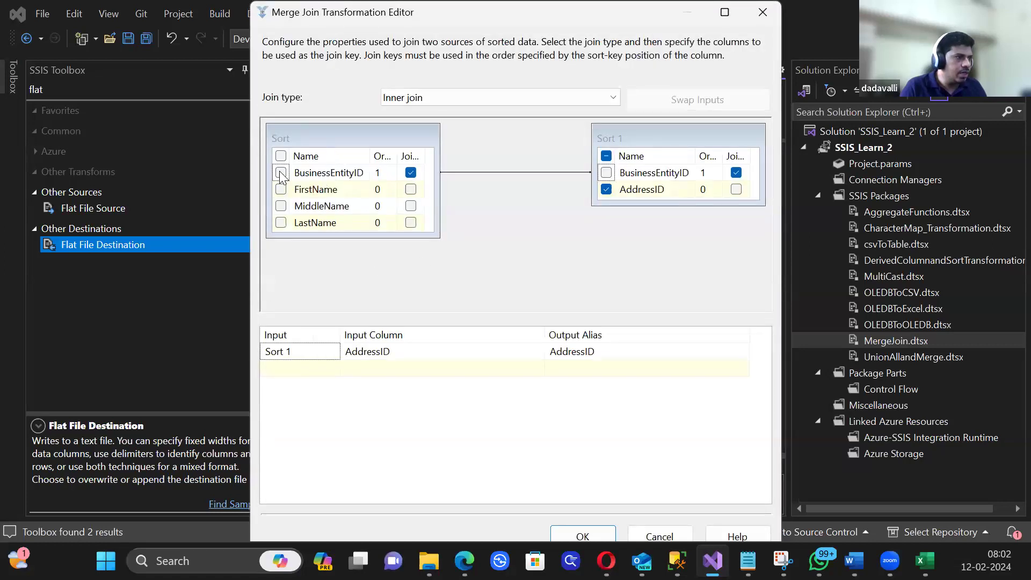
pyautogui.click(281, 173)
pyautogui.click(281, 189)
pyautogui.click(281, 205)
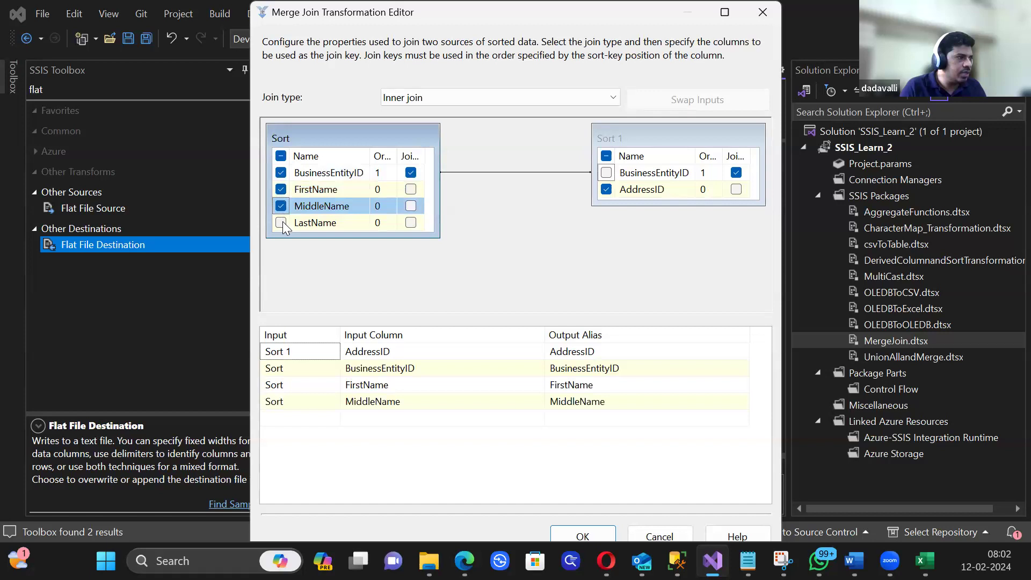
pyautogui.click(281, 223)
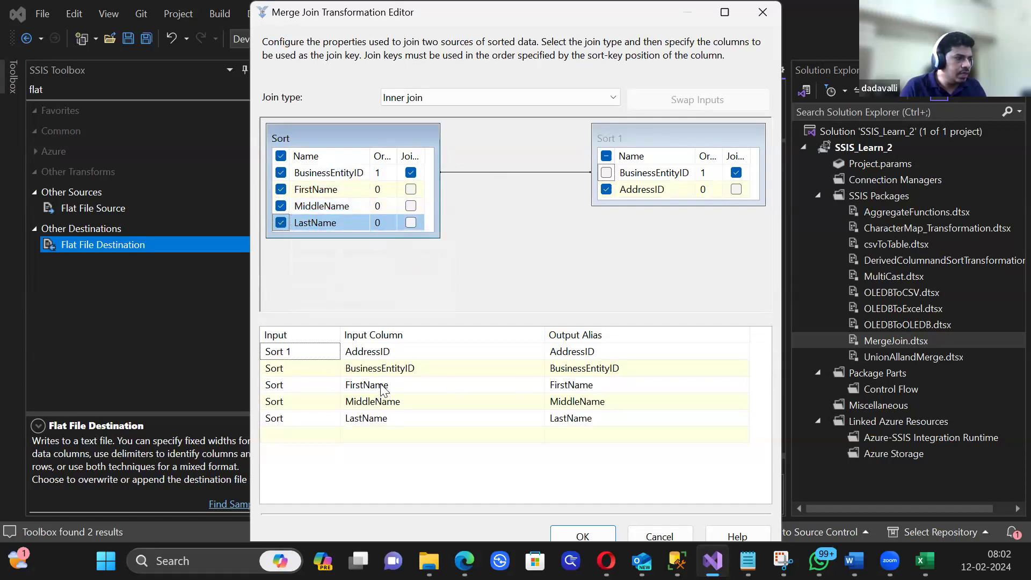
pyautogui.click(593, 532)
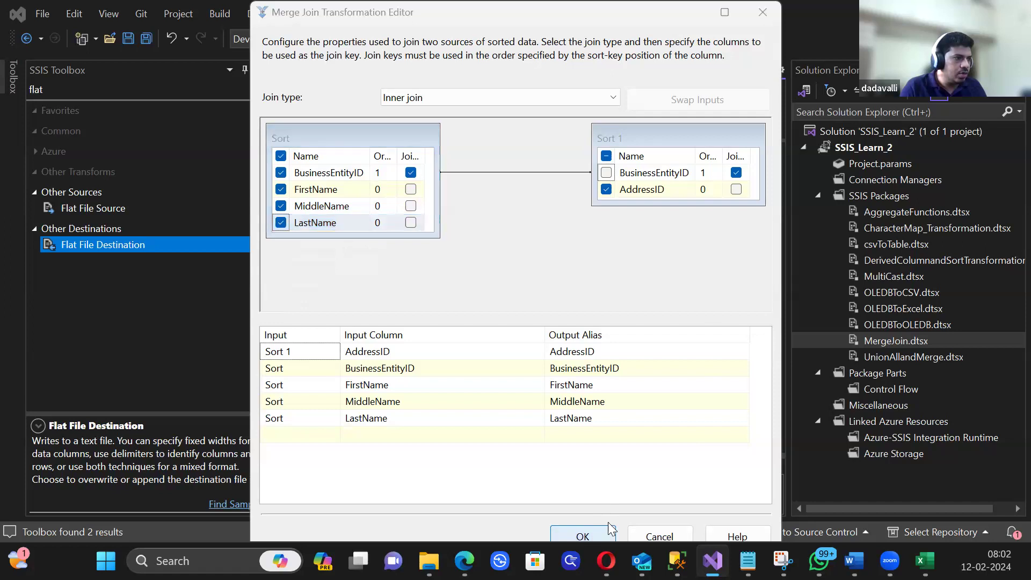
# Step: Review the input columns available in the second Merge Join and leave its editor unchanged
pyautogui.click(501, 311)
pyautogui.doubleClick(427, 340)
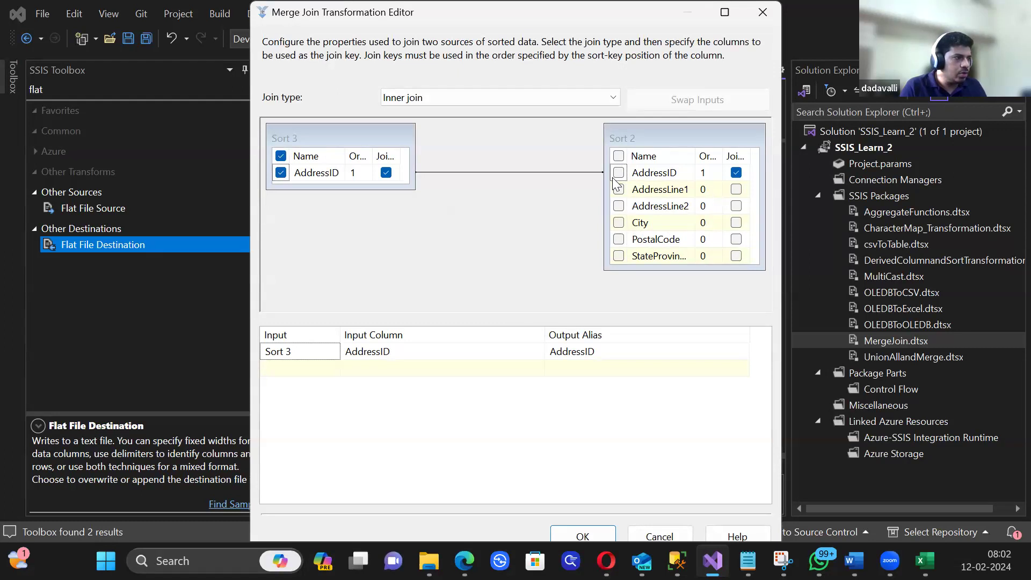
pyautogui.click(763, 12)
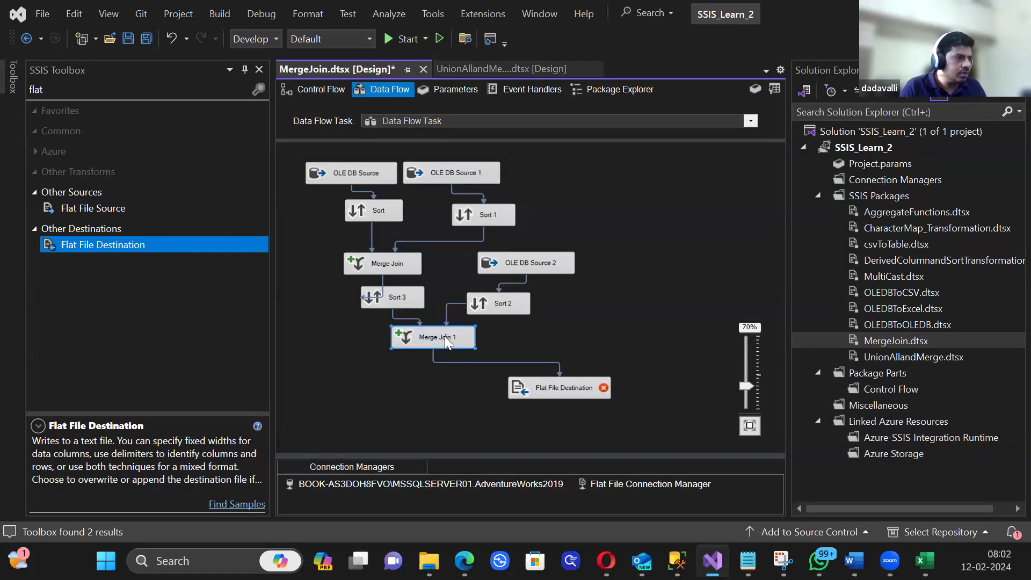
# Step: Move the Flat File Destination and the second Merge Join further down in the data flow layout
pyautogui.click(406, 345)
pyautogui.moveTo(563, 392); pyautogui.dragTo(583, 415)
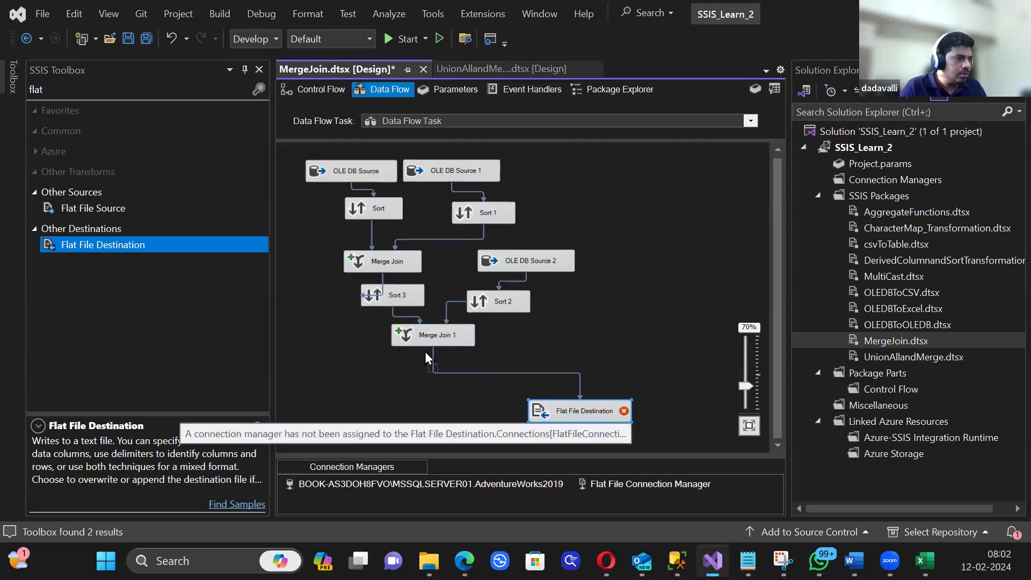
pyautogui.moveTo(426, 339); pyautogui.dragTo(431, 366)
# Step: In Sort 3, add BusinessEntityID, FirstName, MiddleName and LastName as ascending sort columns after AddressID
pyautogui.doubleClick(400, 296)
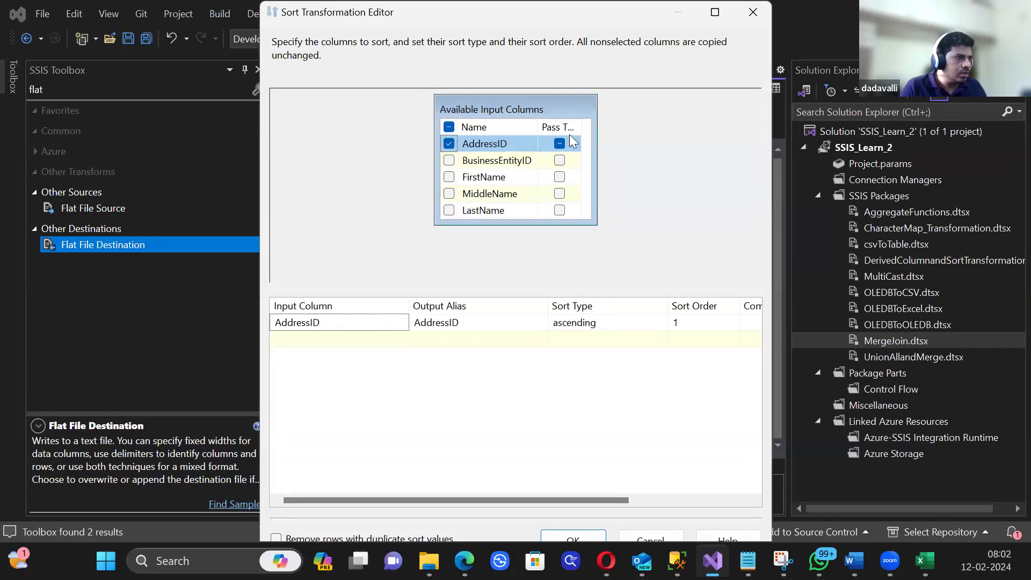
pyautogui.moveTo(593, 130); pyautogui.dragTo(679, 134)
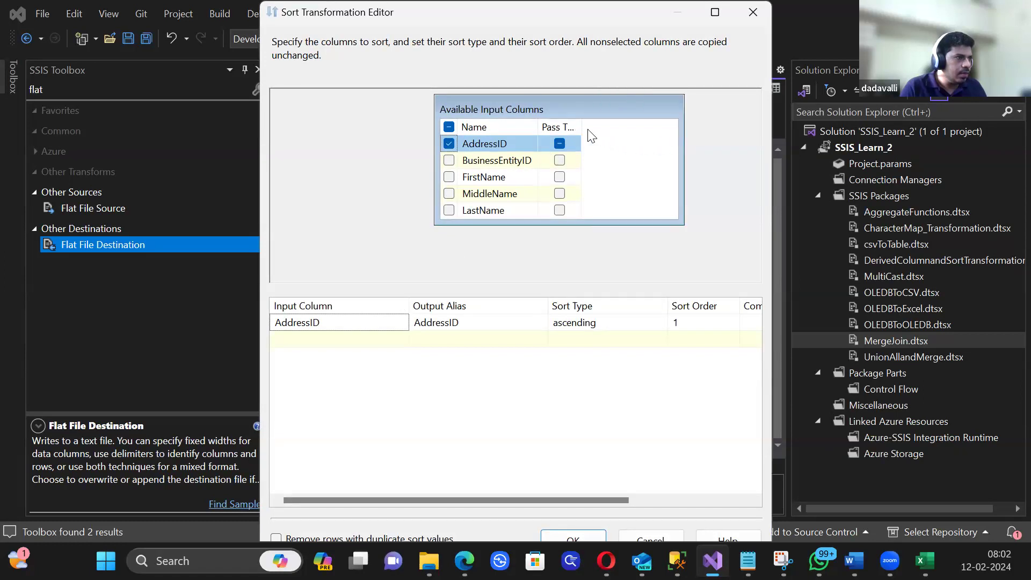
pyautogui.moveTo(581, 127); pyautogui.dragTo(649, 128)
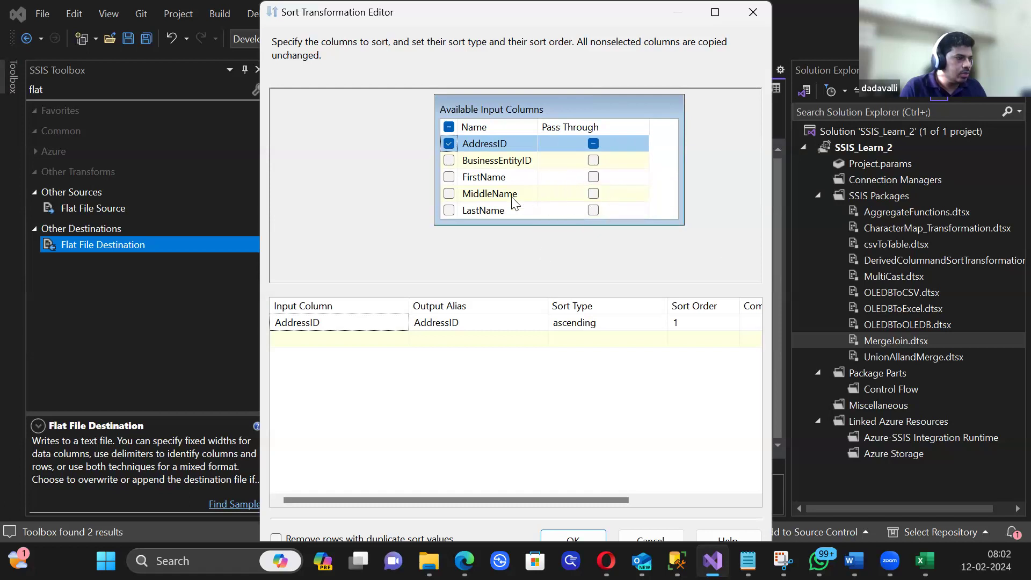
pyautogui.click(450, 160)
pyautogui.click(450, 176)
pyautogui.click(449, 193)
pyautogui.click(449, 210)
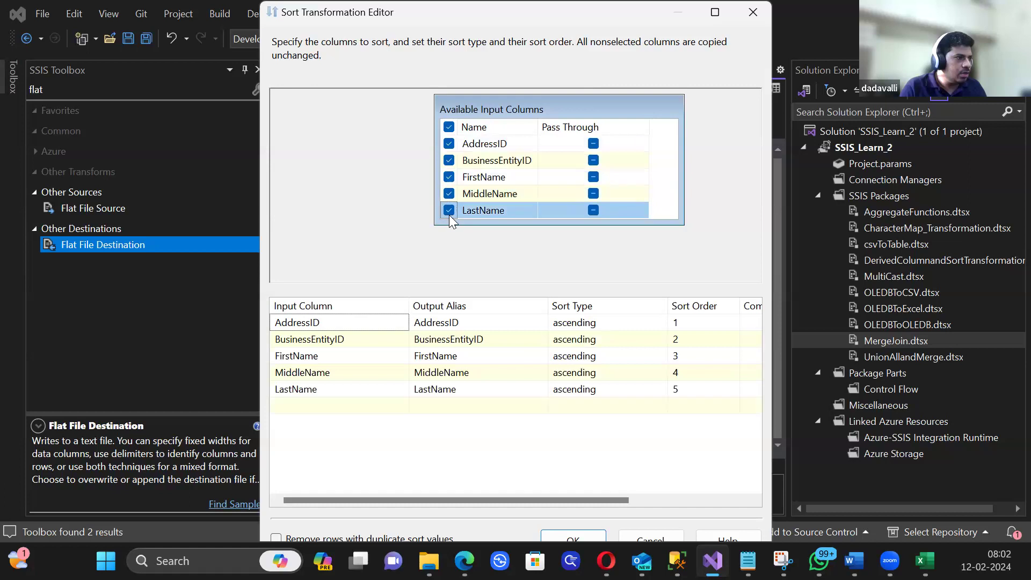
pyautogui.click(583, 538)
# Step: In Sort 2, add AddressLine1, AddressLine2, City, PostalCode and StateProvinceID as ascending sort columns after AddressID
pyautogui.doubleClick(502, 304)
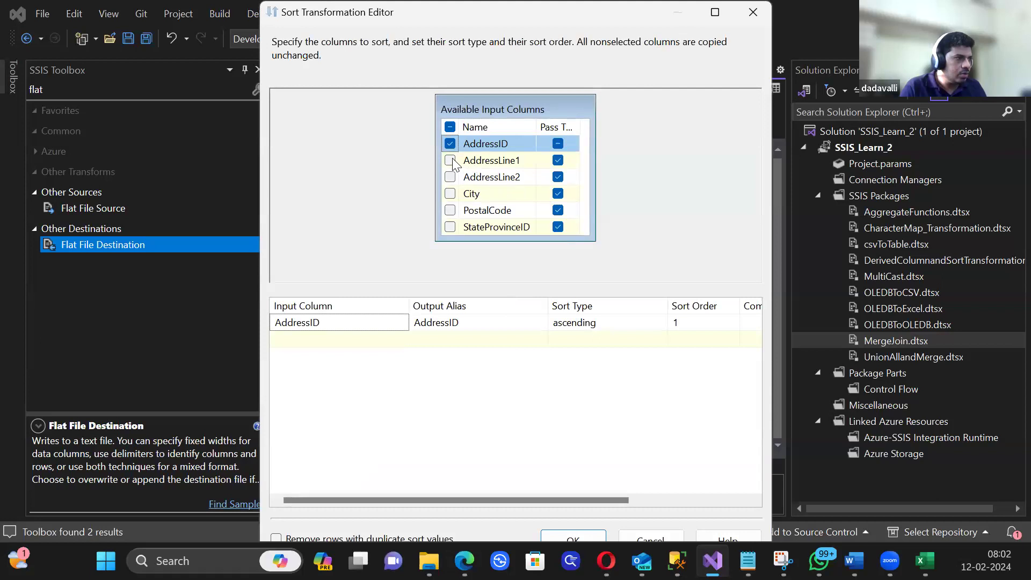
pyautogui.click(450, 160)
pyautogui.click(451, 177)
pyautogui.click(451, 193)
pyautogui.click(451, 210)
pyautogui.click(451, 227)
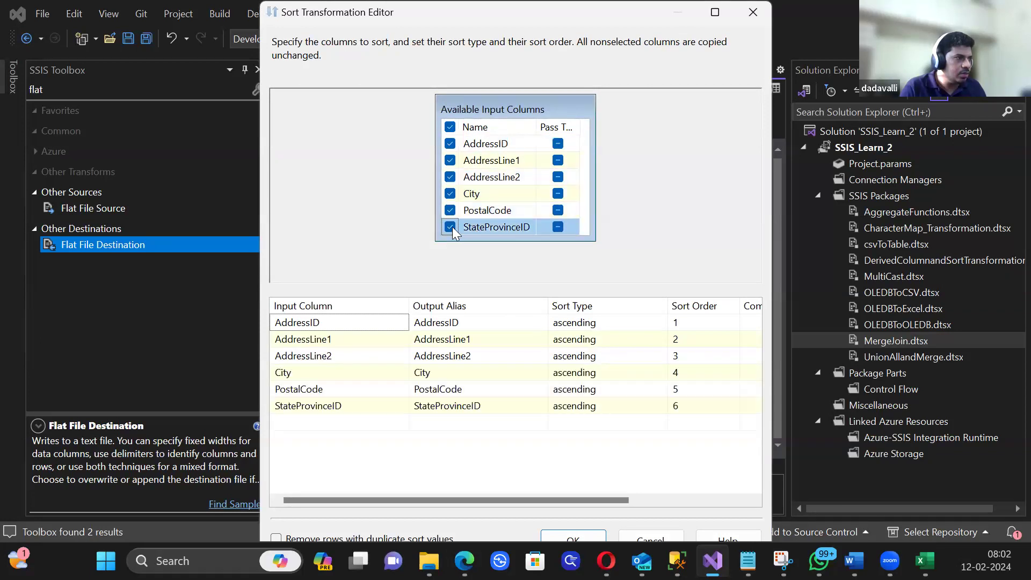
pyautogui.click(594, 537)
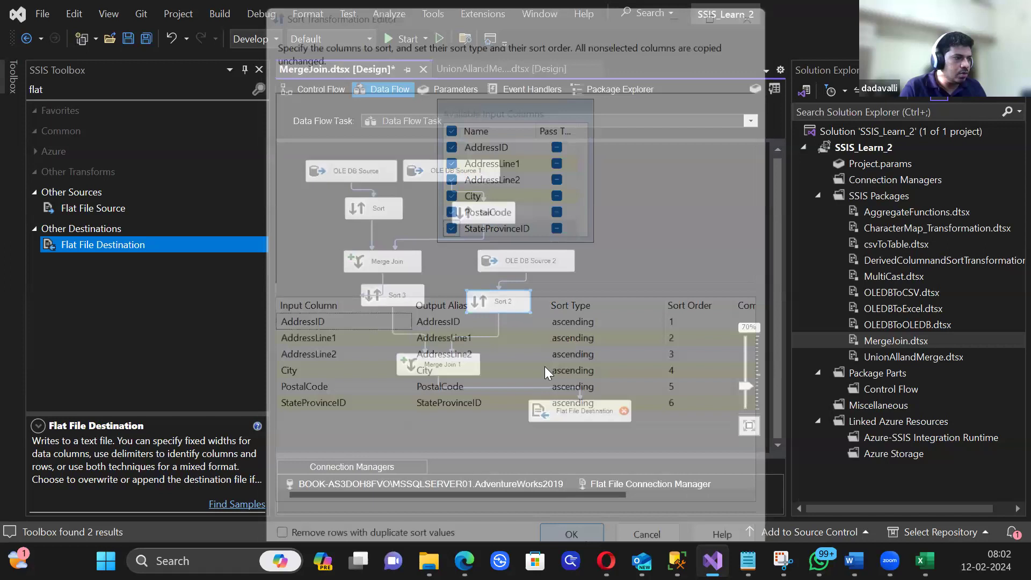
# Step: In the second Merge Join, add FirstName, MiddleName and LastName from the Sort 3 input to the output
pyautogui.doubleClick(444, 363)
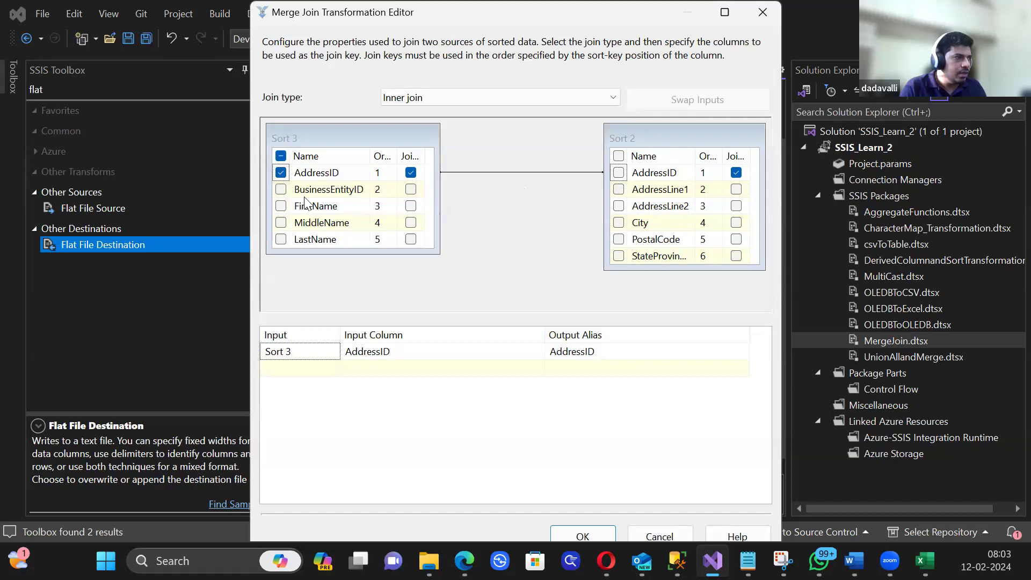
pyautogui.click(281, 206)
pyautogui.click(280, 223)
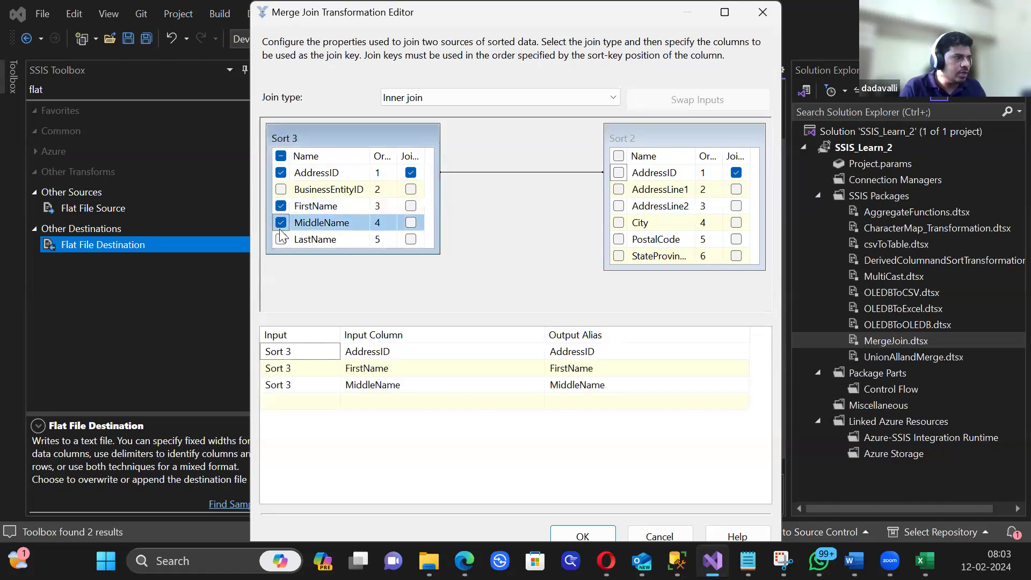
pyautogui.click(281, 240)
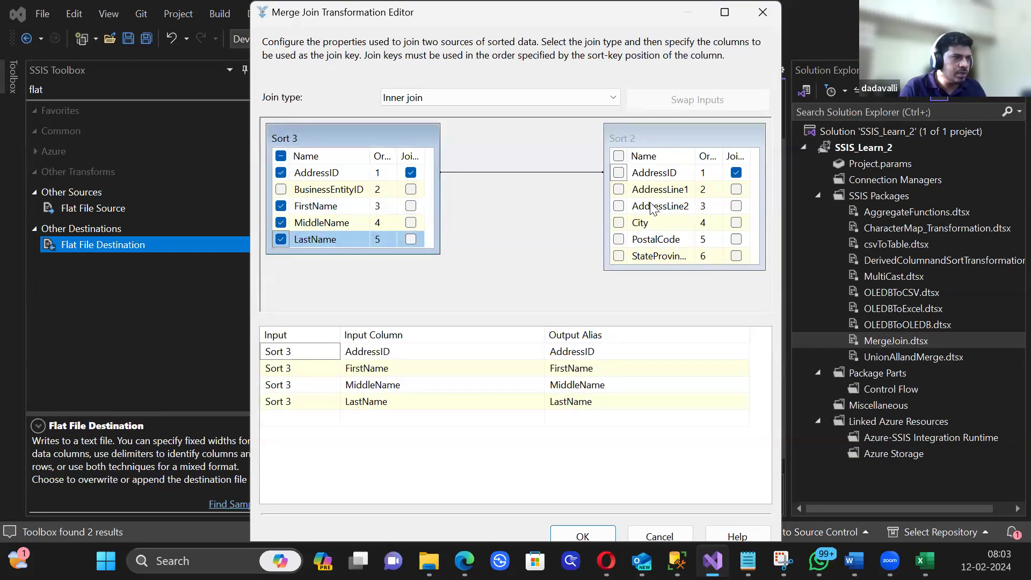
# Step: Add AddressLine1, AddressLine2, City, PostalCode and StateProvinceID from the Sort 2 input to the output and save the join
pyautogui.click(618, 189)
pyautogui.click(619, 205)
pyautogui.click(619, 223)
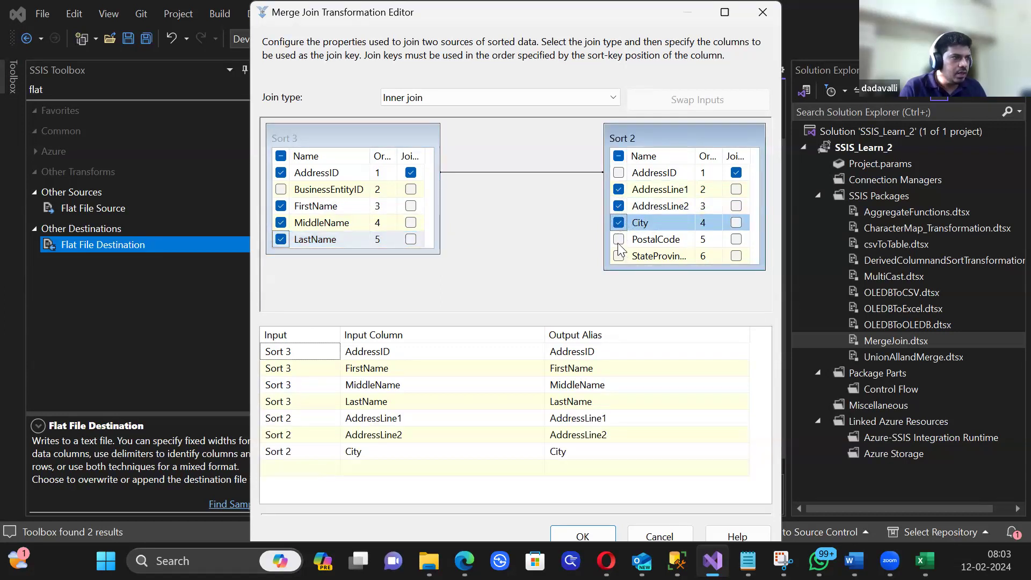
pyautogui.click(619, 239)
pyautogui.click(619, 256)
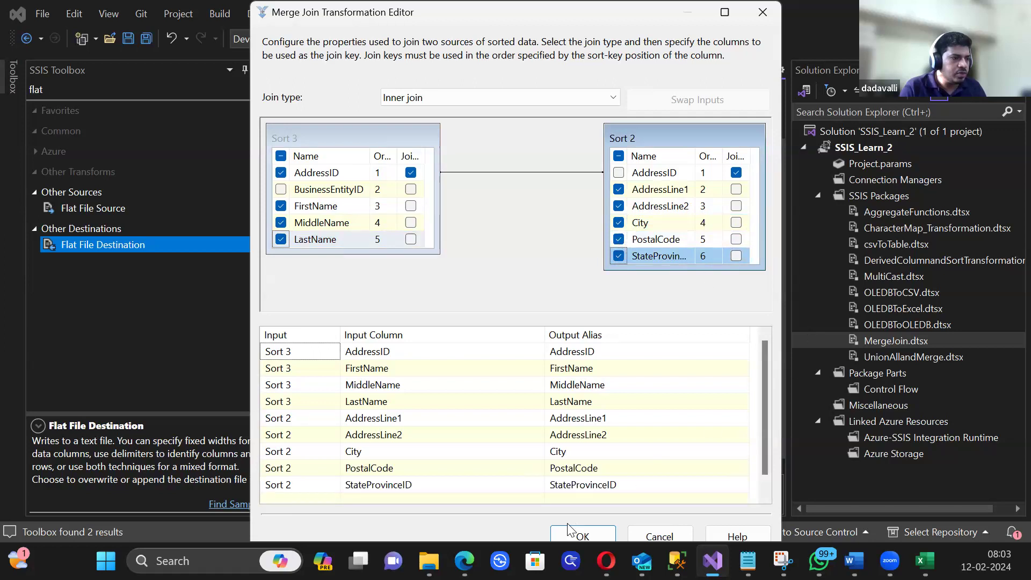
pyautogui.click(582, 535)
# Step: Update the Flat File Destination's connection to include the second Merge Join's new output columns, and save the destination
pyautogui.click(555, 376)
pyautogui.doubleClick(568, 403)
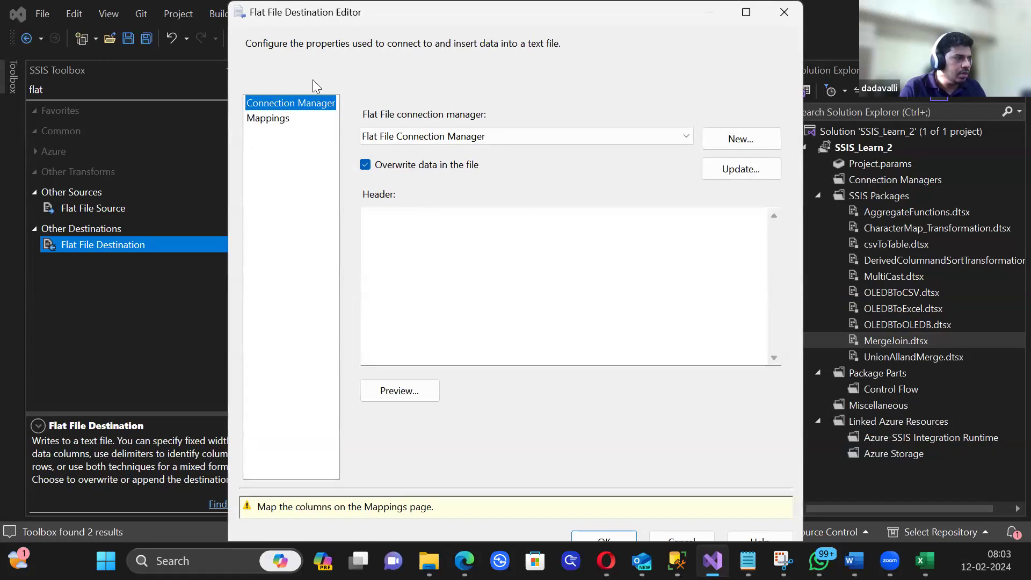
pyautogui.click(283, 117)
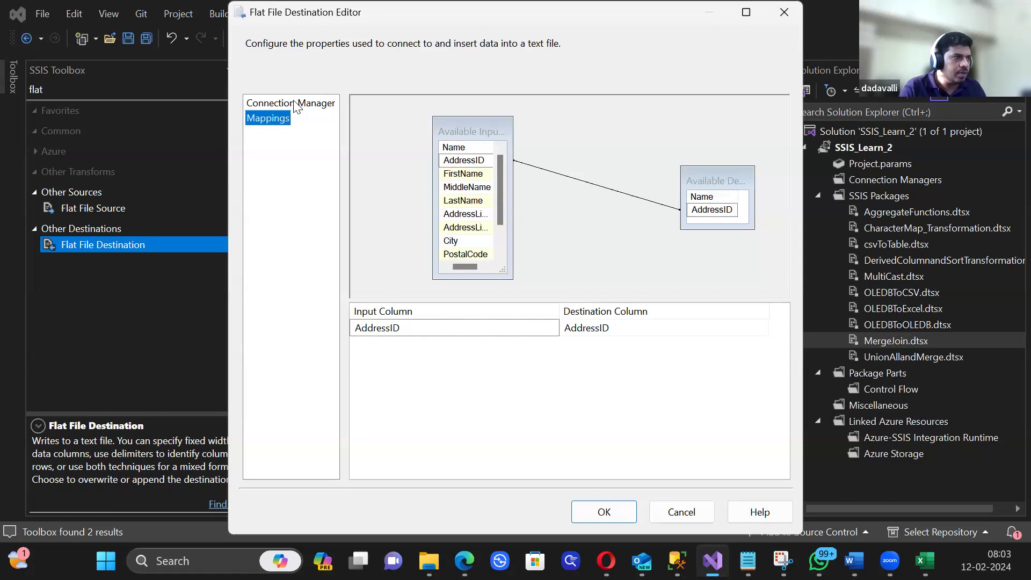
pyautogui.click(294, 104)
pyautogui.click(757, 169)
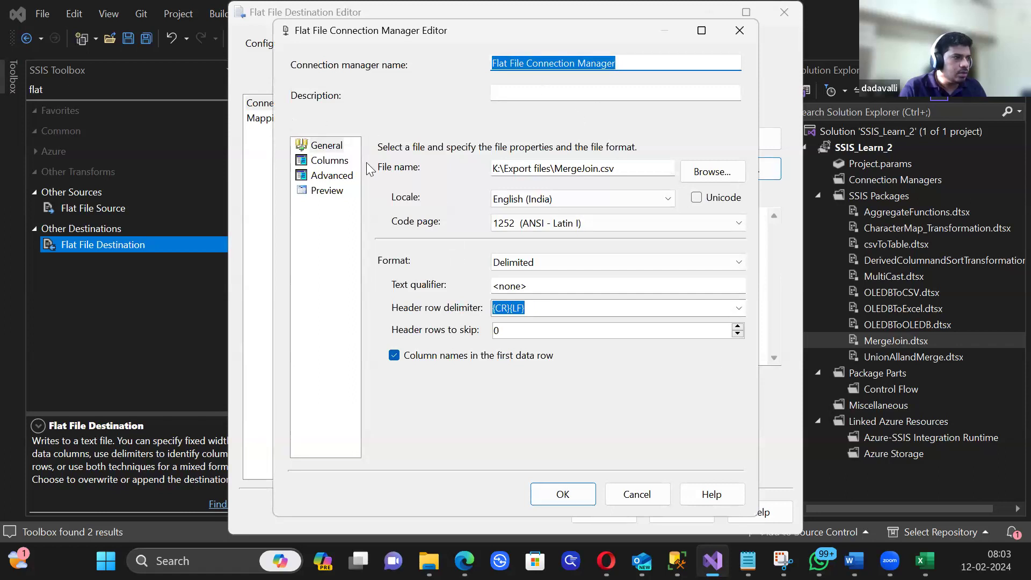
pyautogui.click(315, 161)
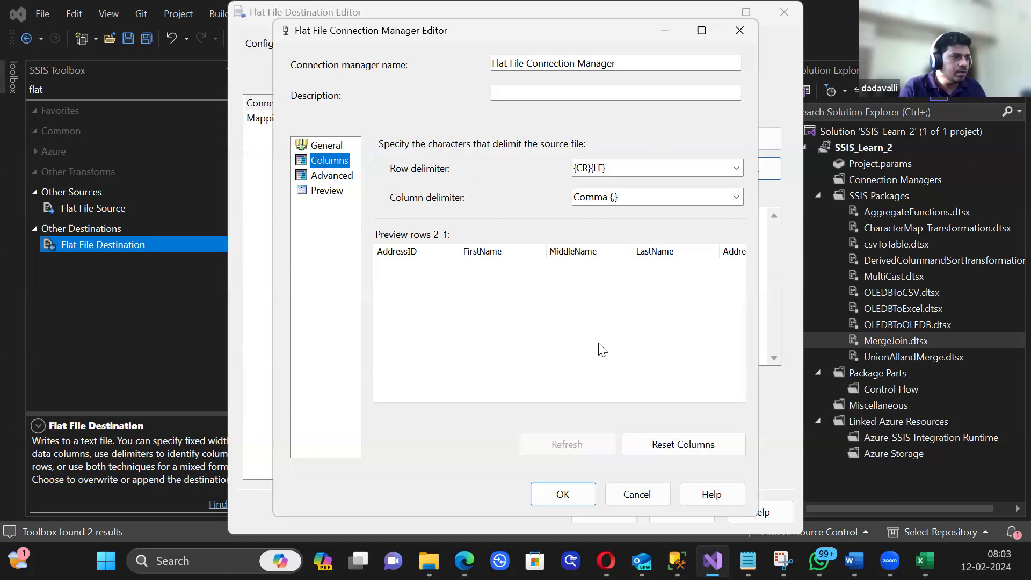
pyautogui.click(584, 497)
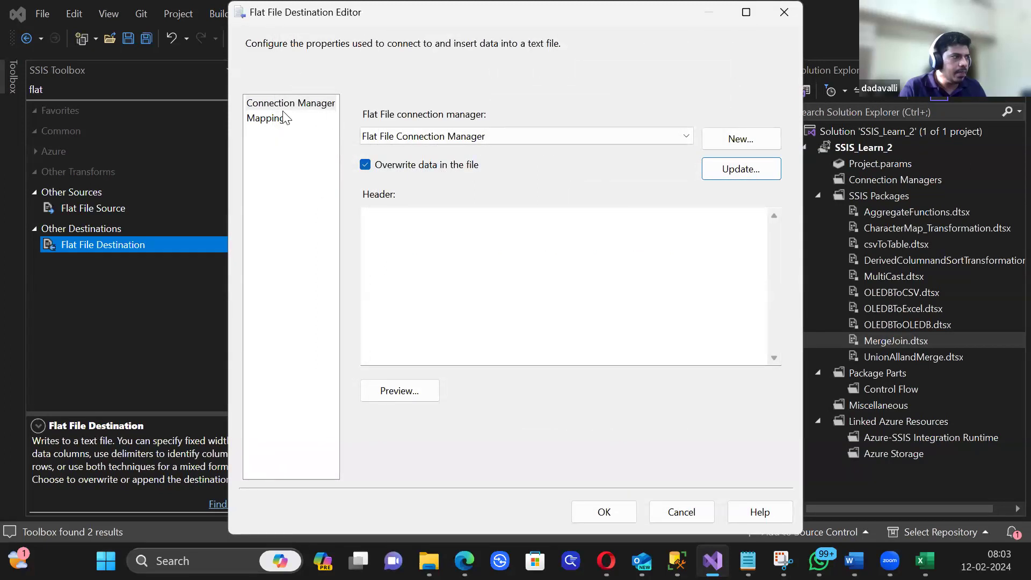
pyautogui.click(283, 115)
pyautogui.click(312, 104)
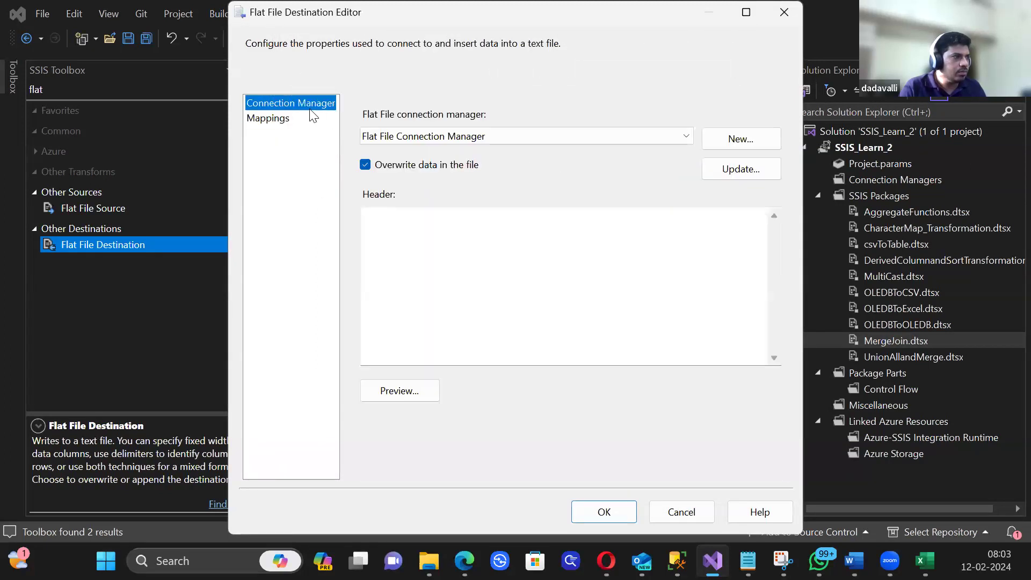
pyautogui.click(605, 511)
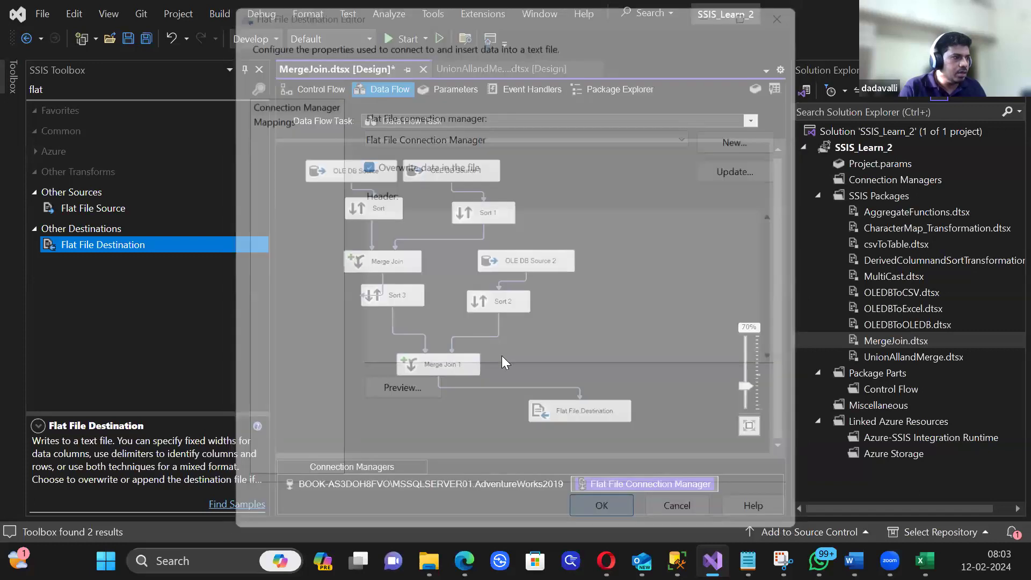
# Step: In the Flat File Destination, map FirstName, MiddleName and LastName to the destination columns of the same names
pyautogui.doubleClick(588, 411)
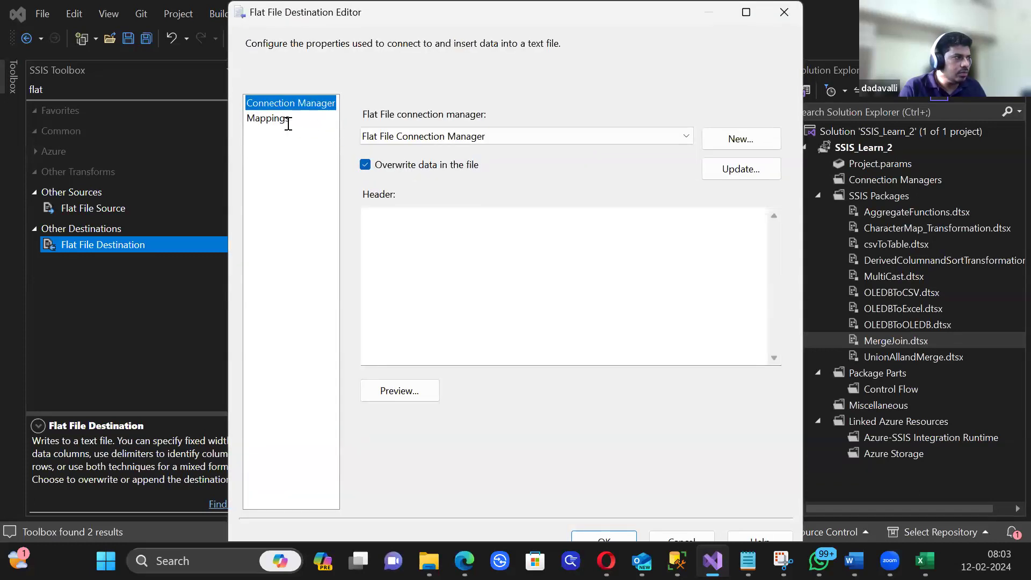
pyautogui.click(269, 119)
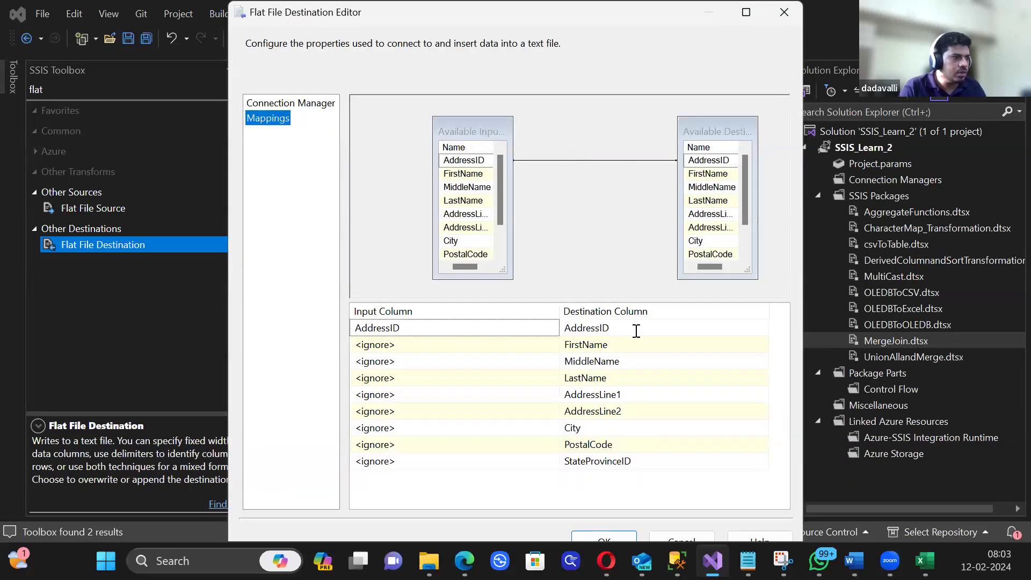
pyautogui.click(415, 348)
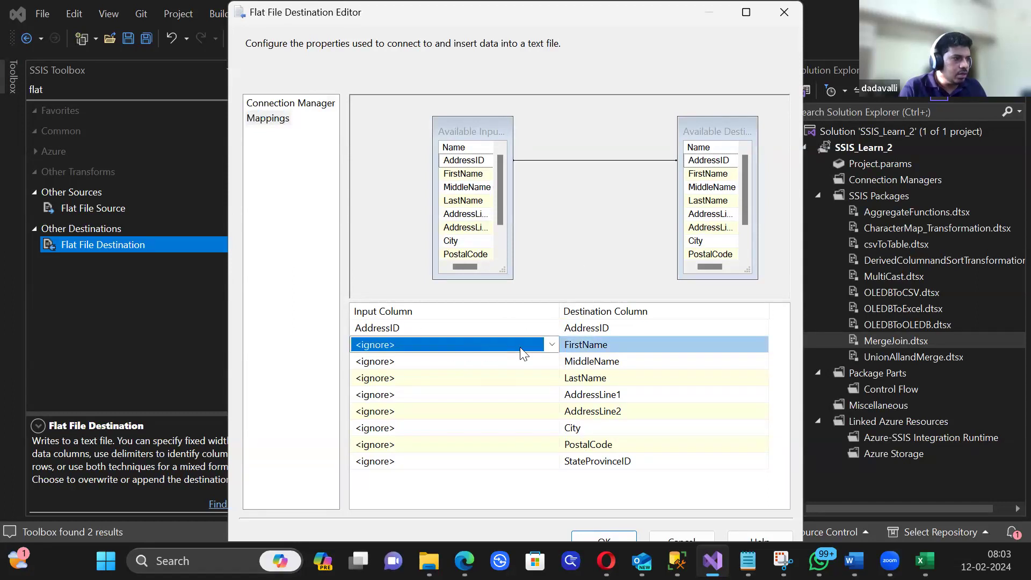
pyautogui.click(551, 345)
pyautogui.click(439, 375)
pyautogui.click(555, 361)
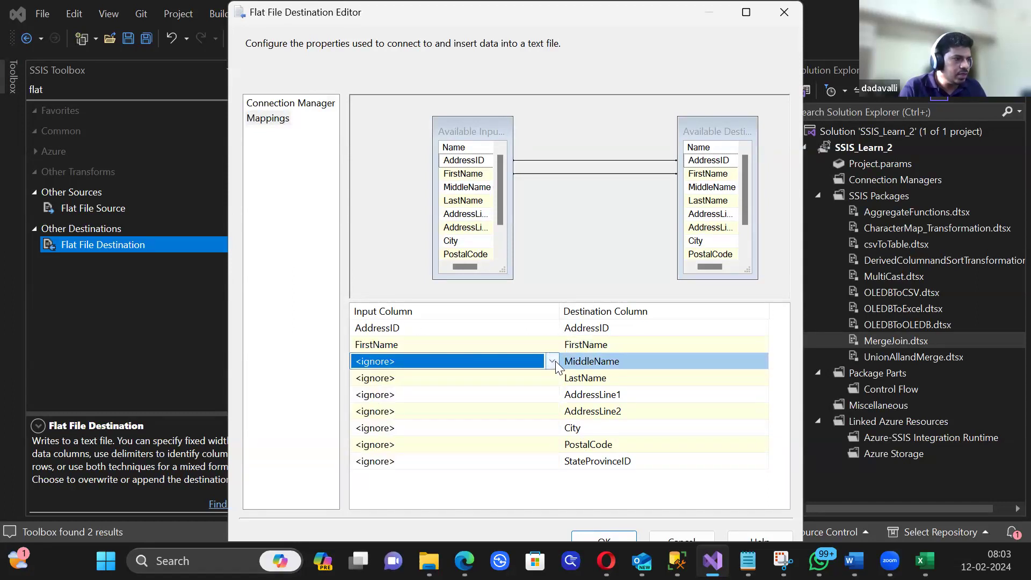
pyautogui.click(551, 361)
pyautogui.click(435, 391)
pyautogui.click(554, 382)
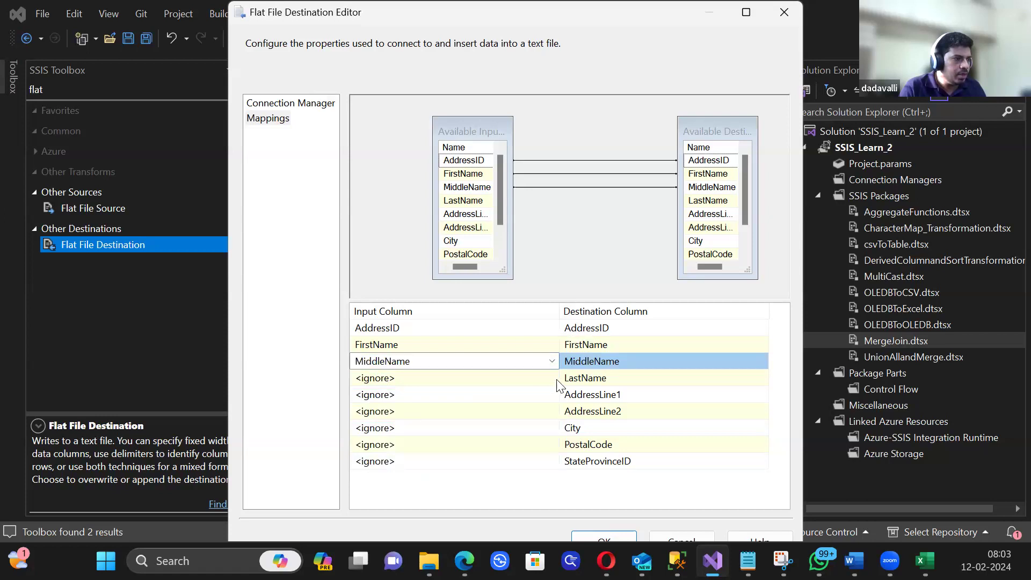
pyautogui.click(552, 378)
pyautogui.click(402, 408)
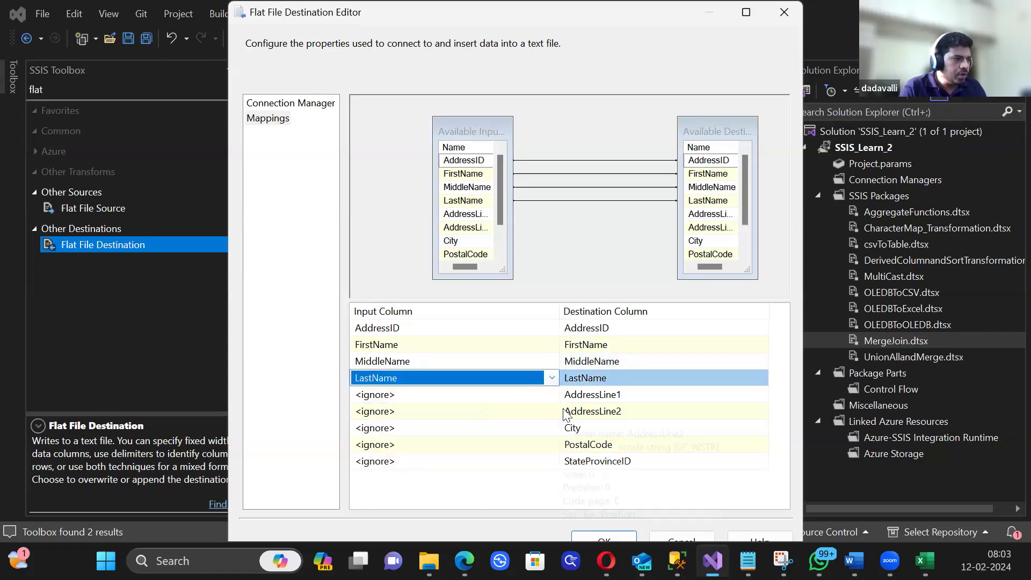
# Step: Map the AddressLine1, AddressLine2 and City input columns to their matching destination columns
pyautogui.click(556, 394)
pyautogui.click(554, 394)
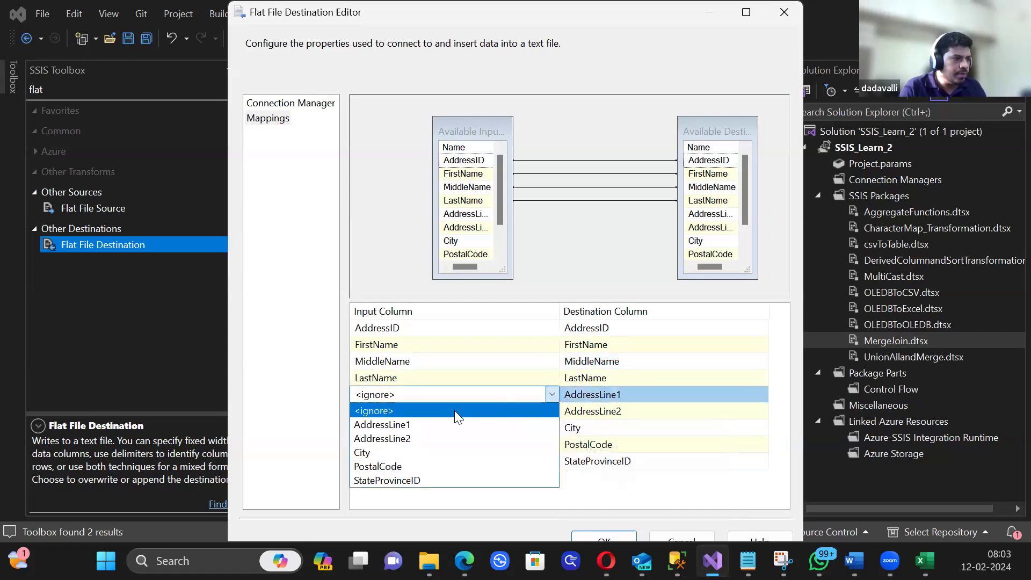
pyautogui.click(438, 424)
pyautogui.click(537, 415)
pyautogui.click(422, 414)
pyautogui.click(421, 439)
pyautogui.click(485, 430)
pyautogui.click(552, 427)
pyautogui.click(484, 457)
# Step: Map PostalCode and StateProvinceID to their matching destination columns and save the destination
pyautogui.click(496, 446)
pyautogui.click(532, 445)
pyautogui.click(533, 444)
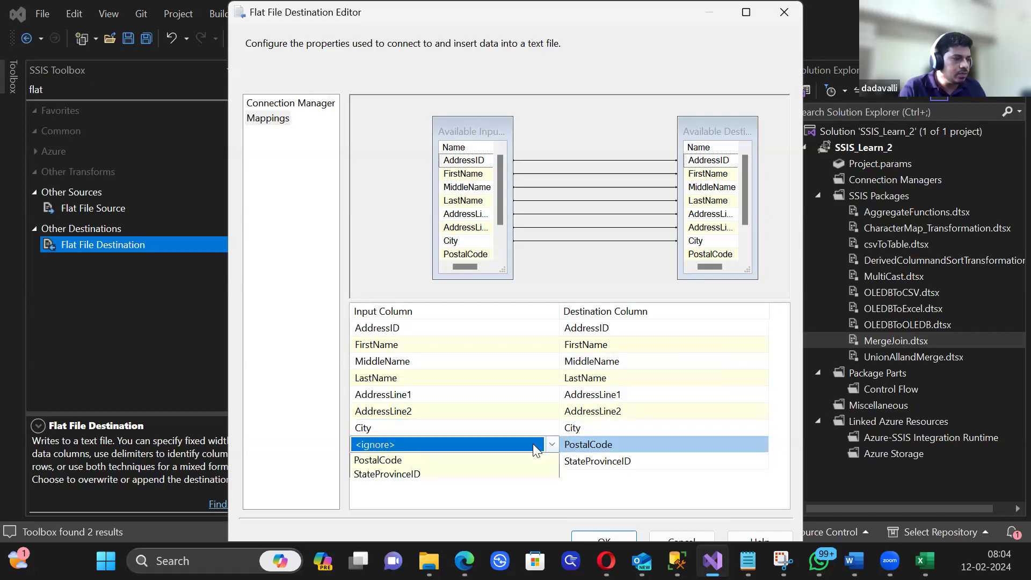
pyautogui.click(471, 471)
pyautogui.click(532, 463)
pyautogui.click(551, 462)
pyautogui.click(447, 490)
pyautogui.click(591, 540)
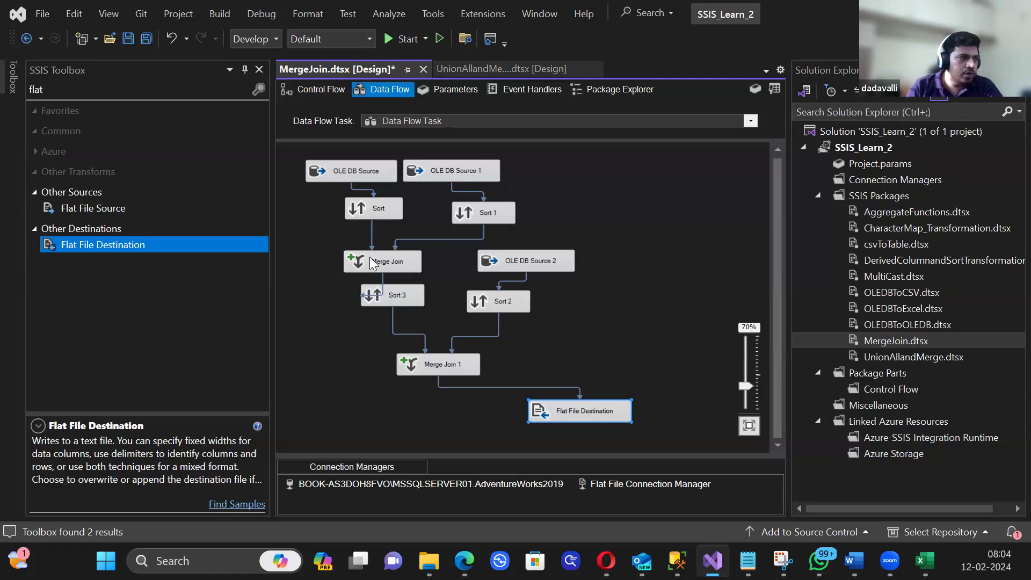
# Step: Delete the connector between the first Merge Join and Sort 3
pyautogui.click(377, 296)
pyautogui.press('Delete')
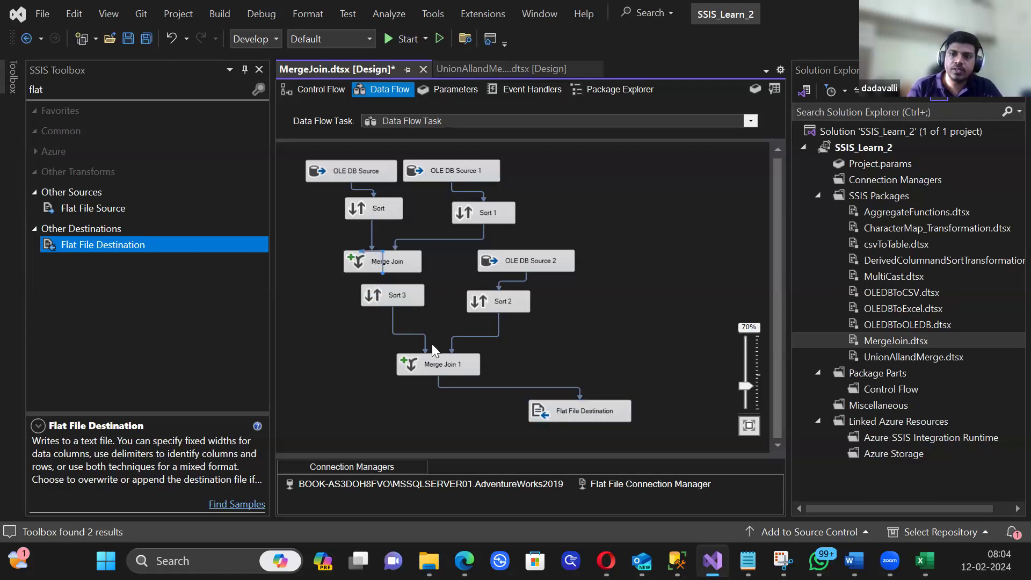
pyautogui.click(389, 290)
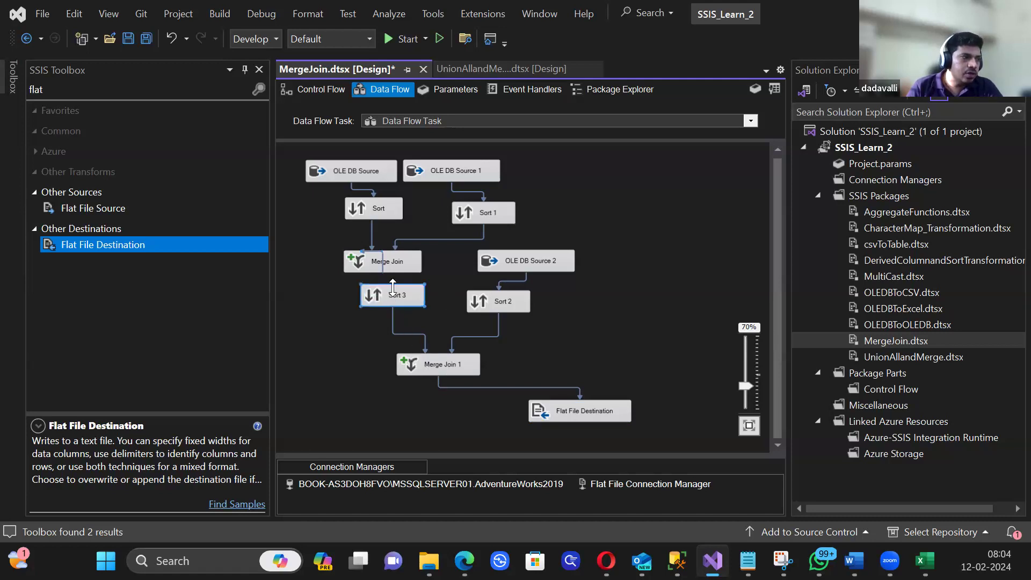
pyautogui.click(536, 264)
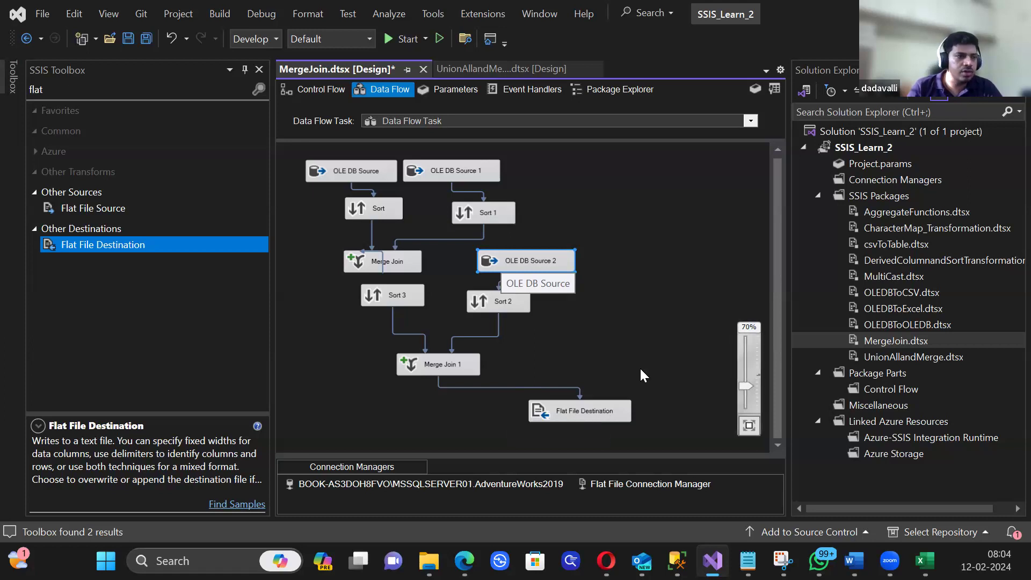
# Step: Execute the MergeJoin.dtsx package from the SSIS_Learn_2 project
pyautogui.rightClick(913, 340)
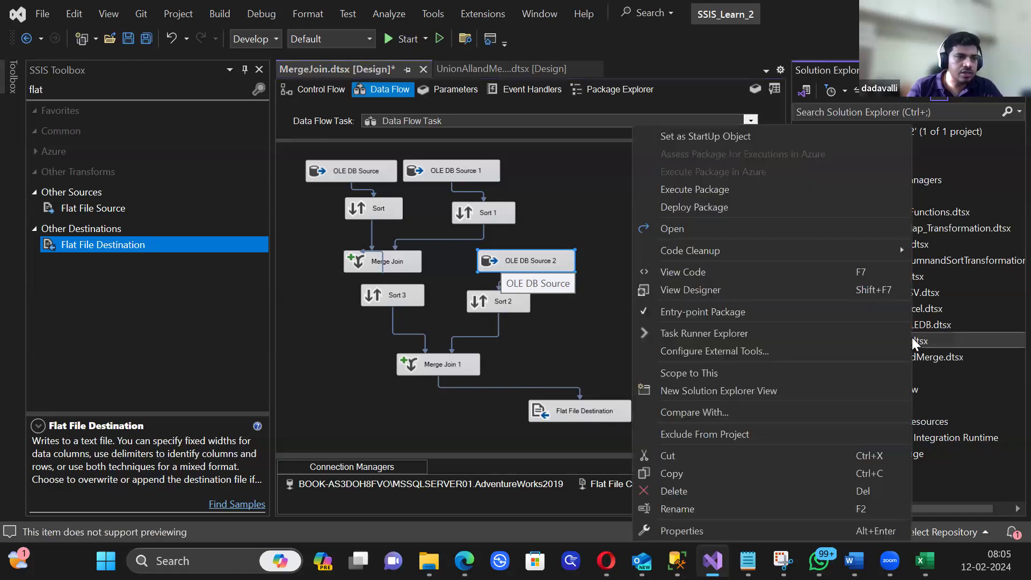
pyautogui.click(946, 344)
pyautogui.click(941, 353)
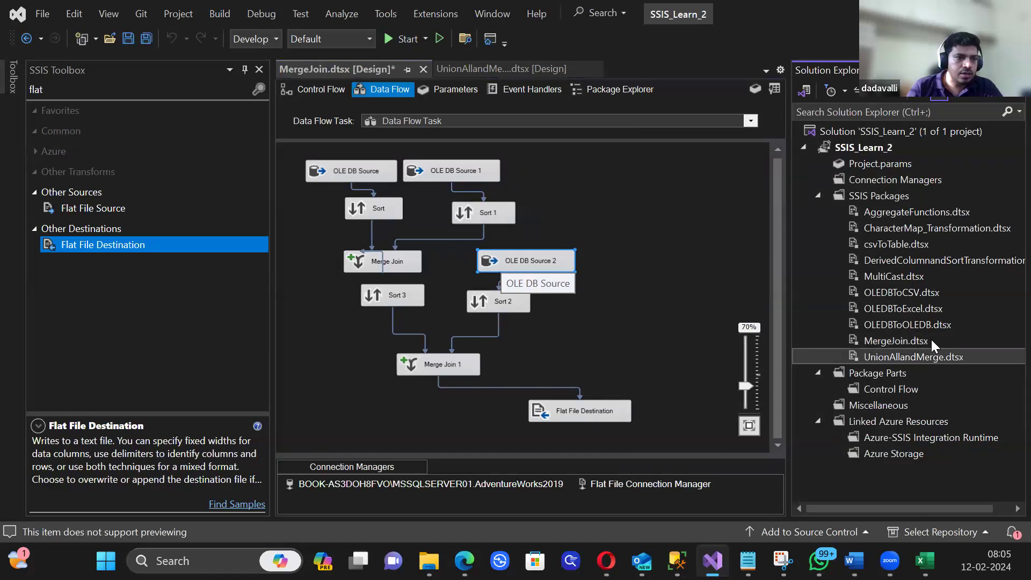
pyautogui.click(931, 342)
pyautogui.rightClick(932, 341)
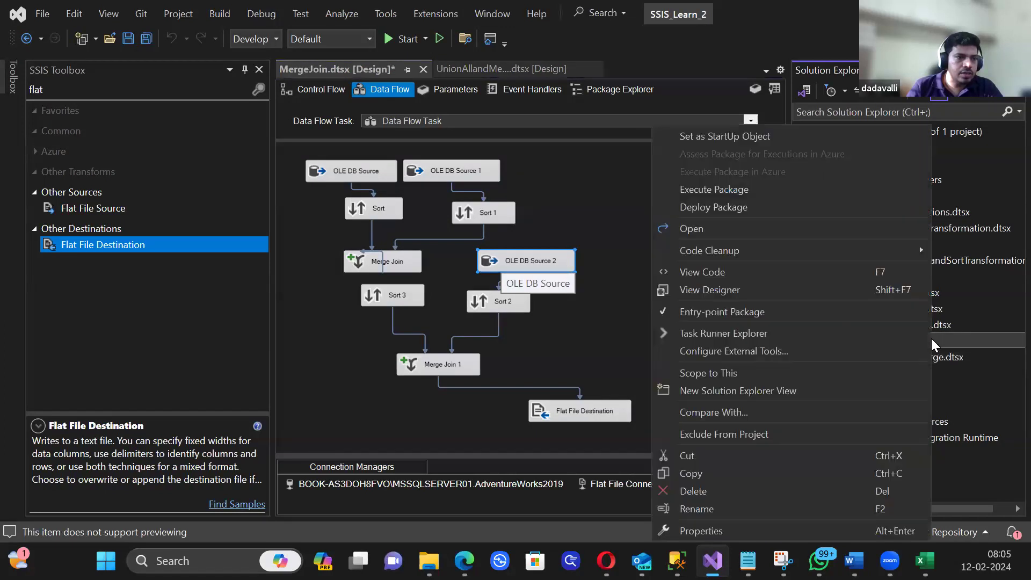
pyautogui.click(704, 191)
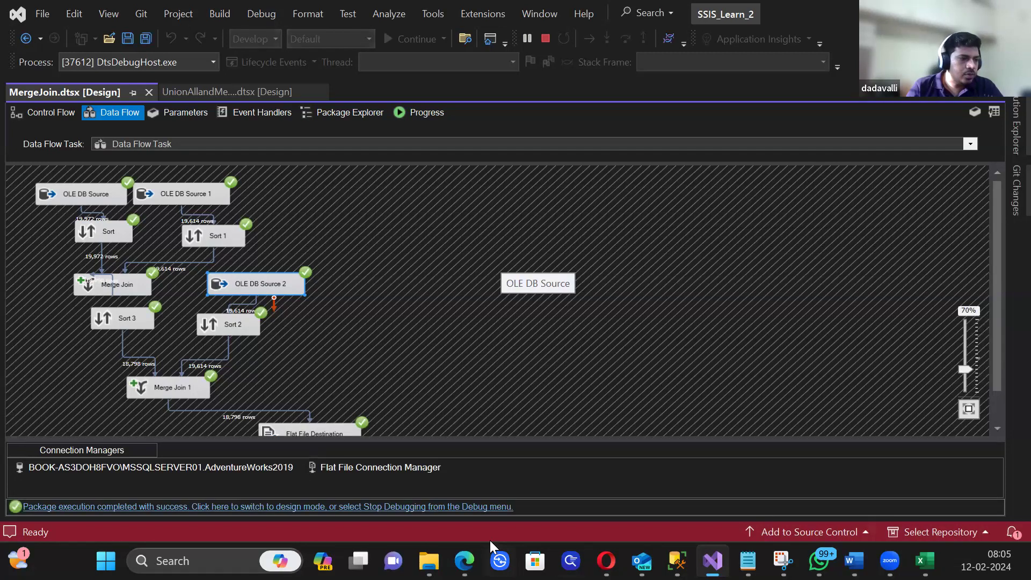
# Step: In File Explorer, sort the Export files folder by date modified with newest first and open MergeJoin.csv
pyautogui.click(429, 561)
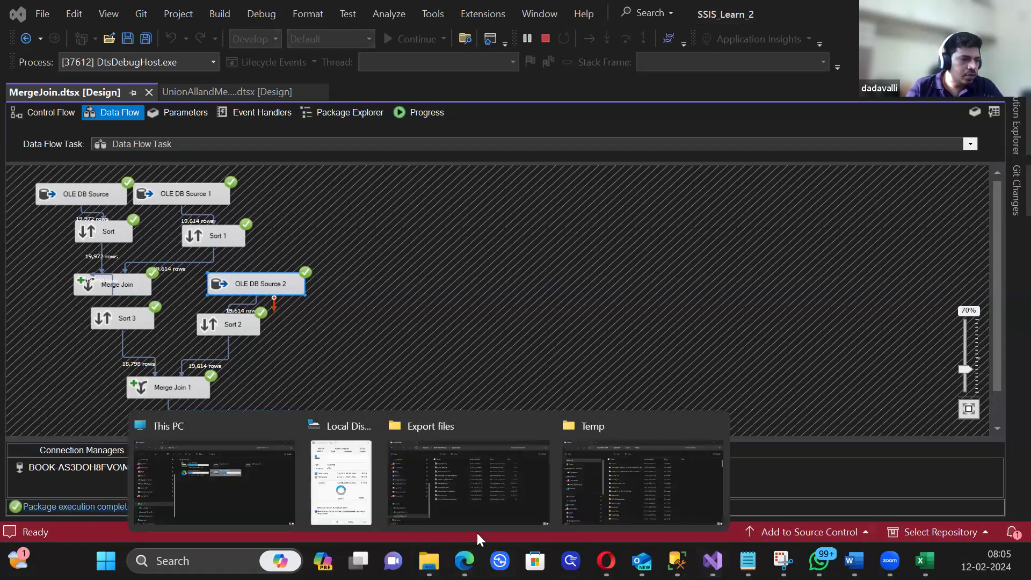
pyautogui.click(430, 475)
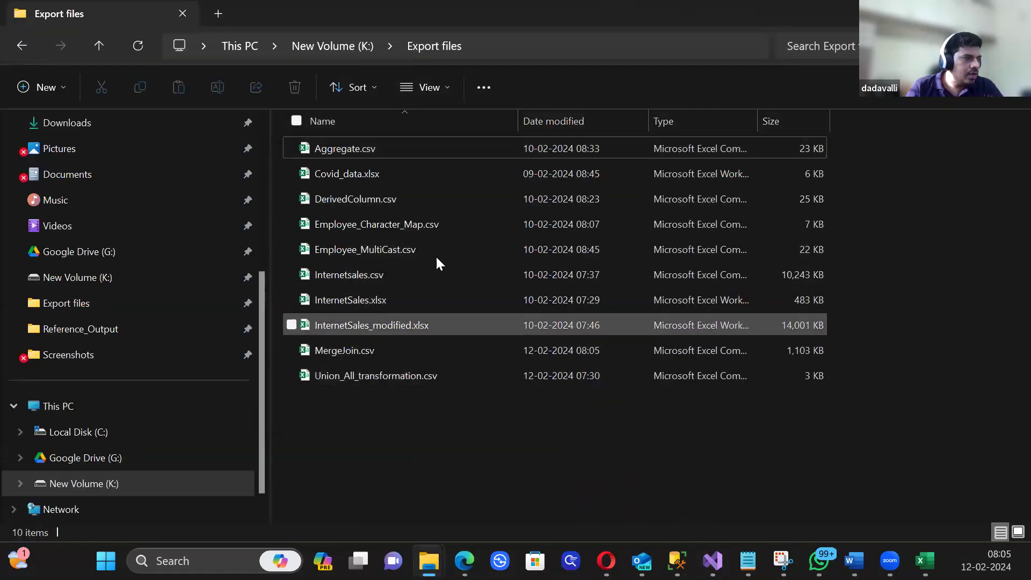
pyautogui.click(551, 122)
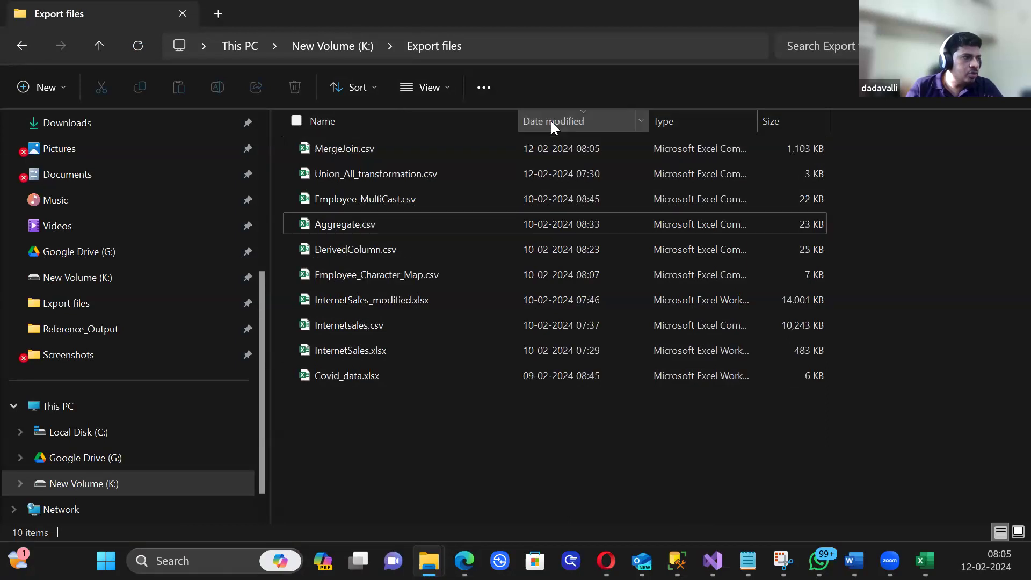
pyautogui.doubleClick(504, 143)
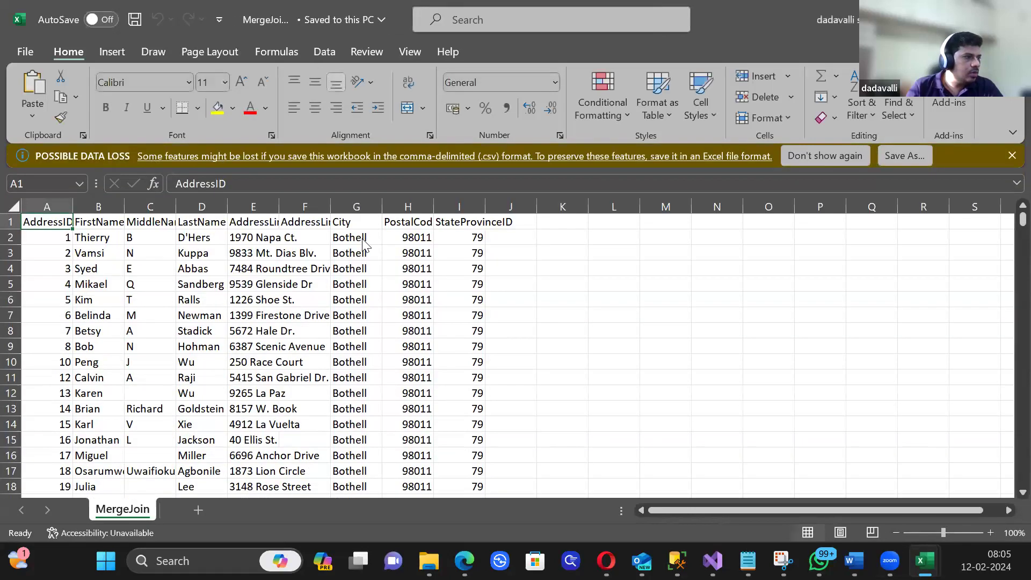
# Step: Widen the AddressID, name and address columns of MergeJoin.csv to review the exported data, and close the workbook without saving
pyautogui.doubleClick(72, 207)
pyautogui.doubleClick(180, 206)
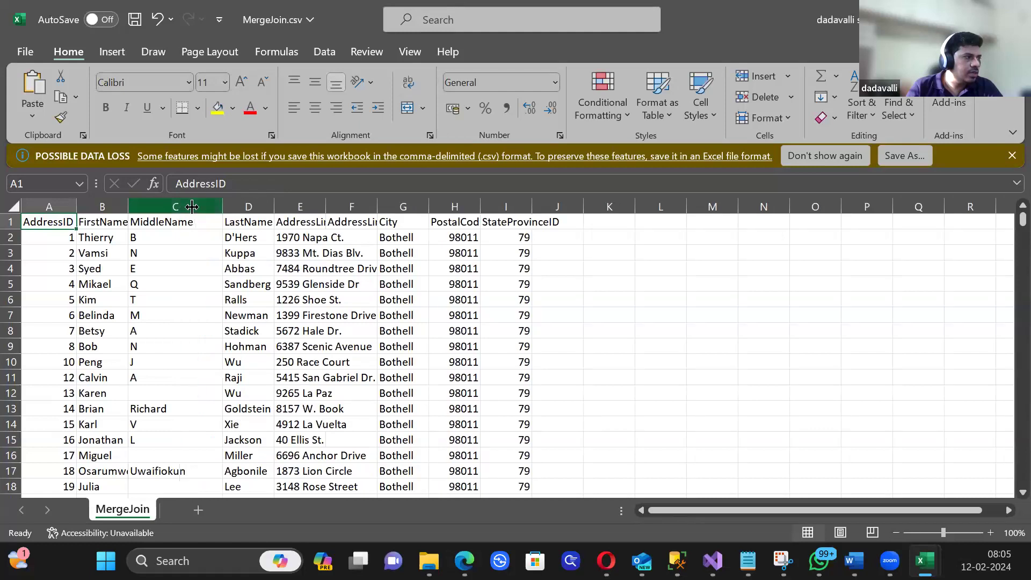
pyautogui.moveTo(274, 207); pyautogui.dragTo(660, 206)
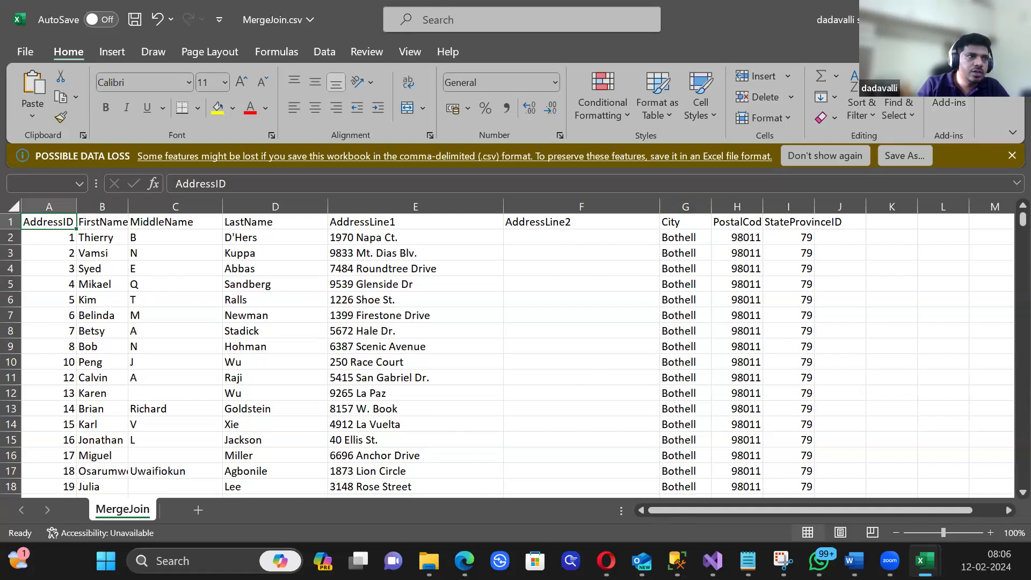
pyautogui.hotkey('alt', 'F4')
pyautogui.click(530, 300)
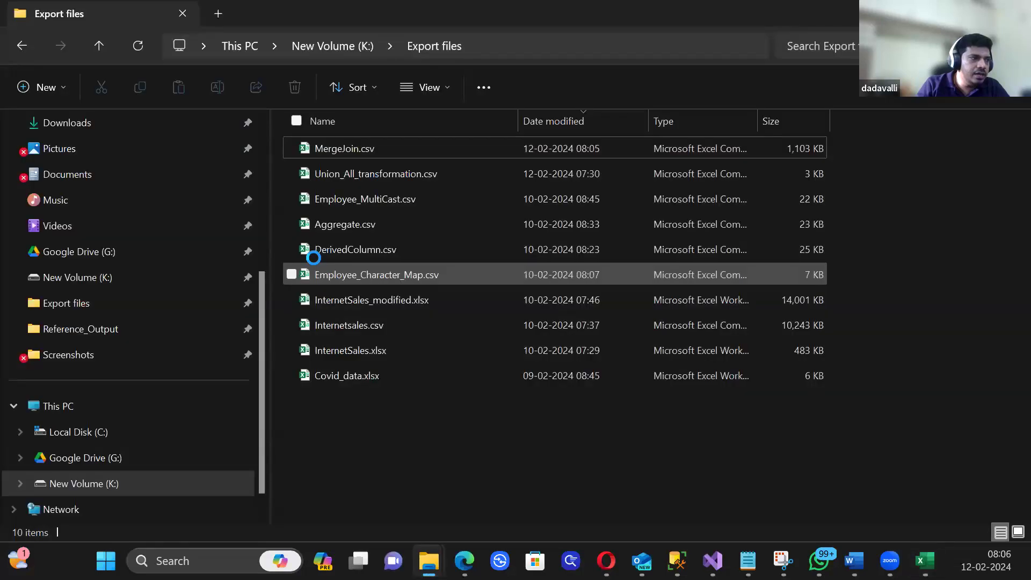
# Step: Return to the MergeJoin data flow in Visual Studio, review the executed components and stop debugging
pyautogui.doubleClick(369, 20)
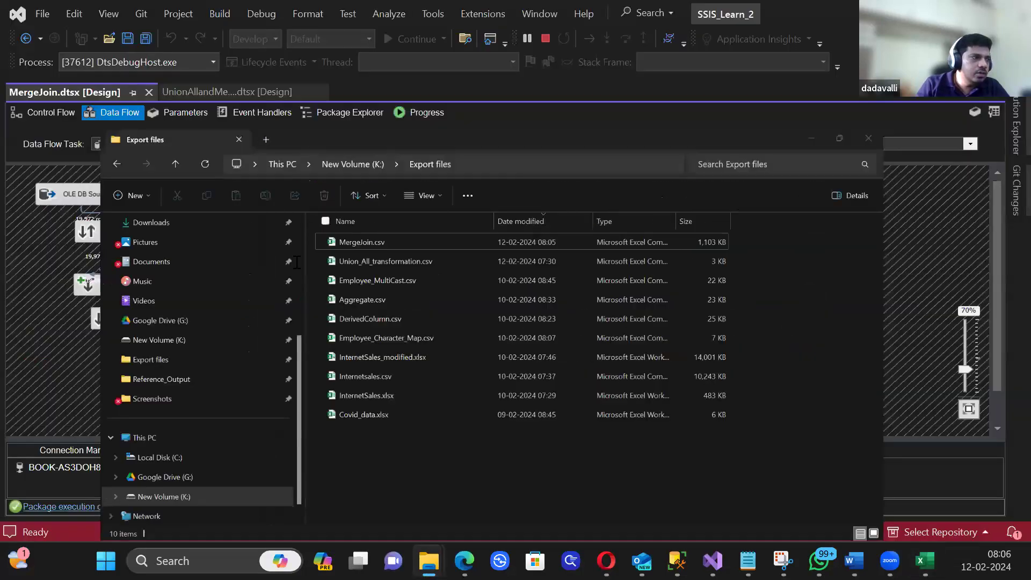
pyautogui.click(371, 81)
pyautogui.scroll(-1, 61, 264)
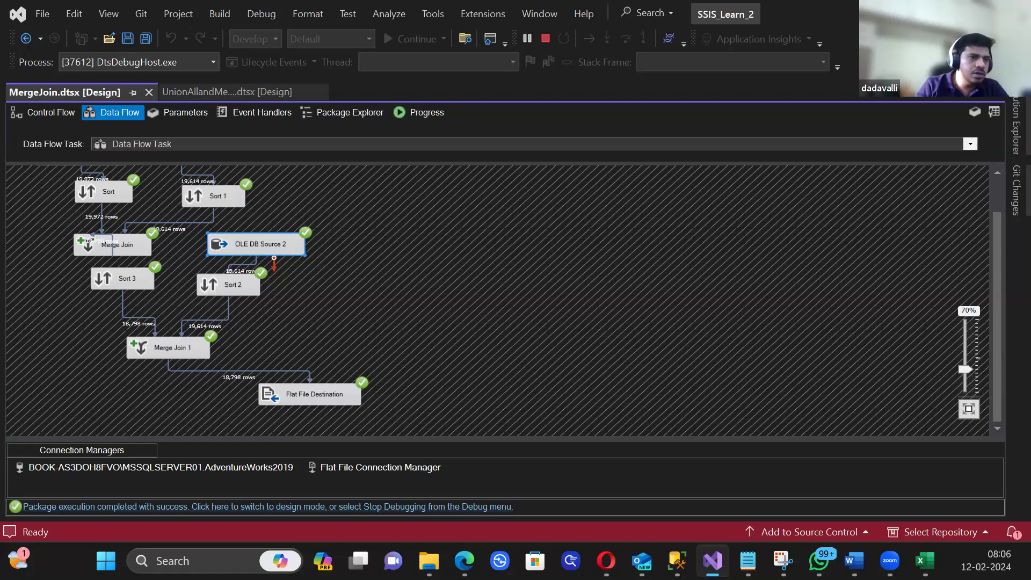
pyautogui.moveTo(996, 282); pyautogui.dragTo(996, 254)
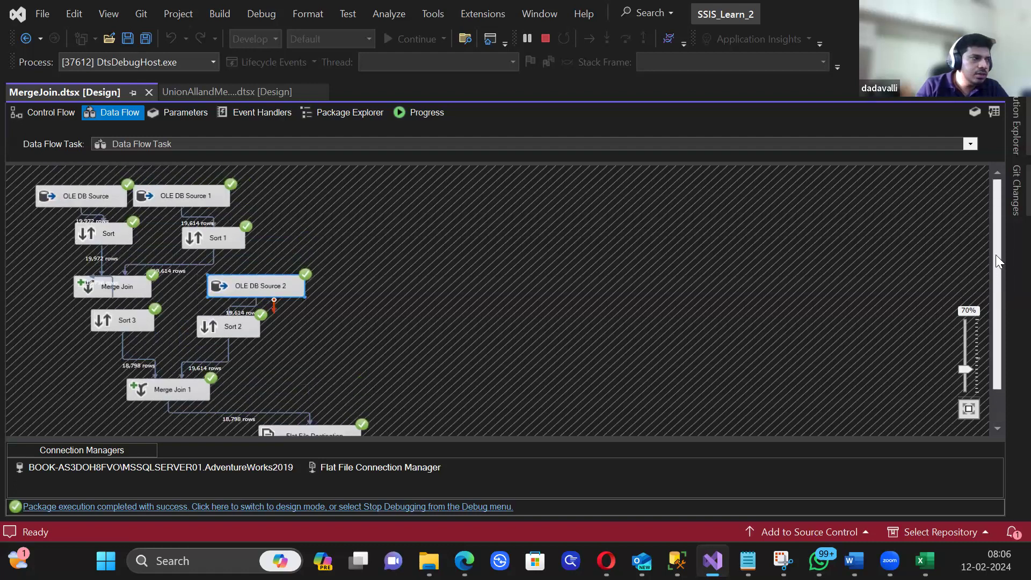
pyautogui.click(546, 39)
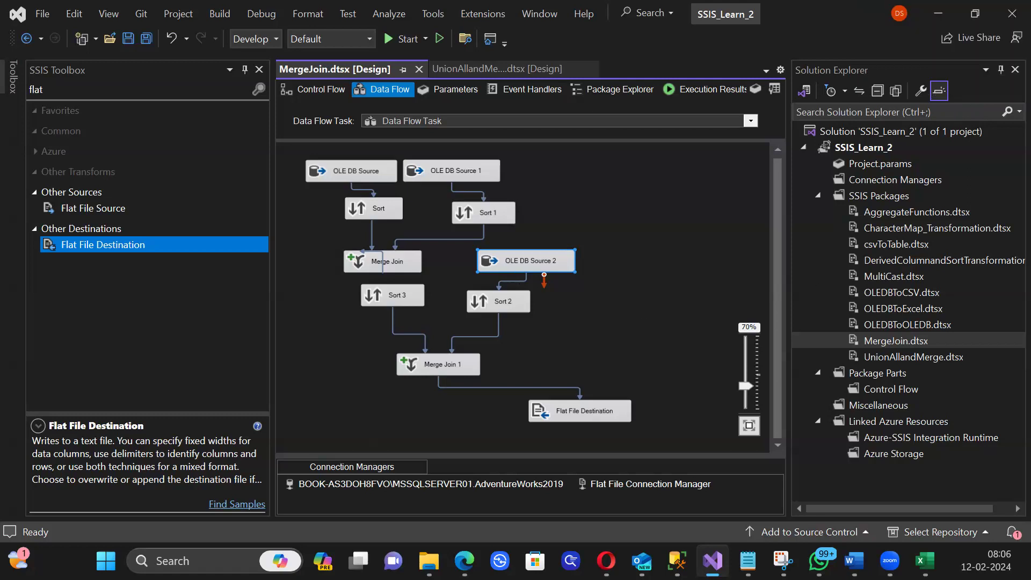
pyautogui.click(661, 274)
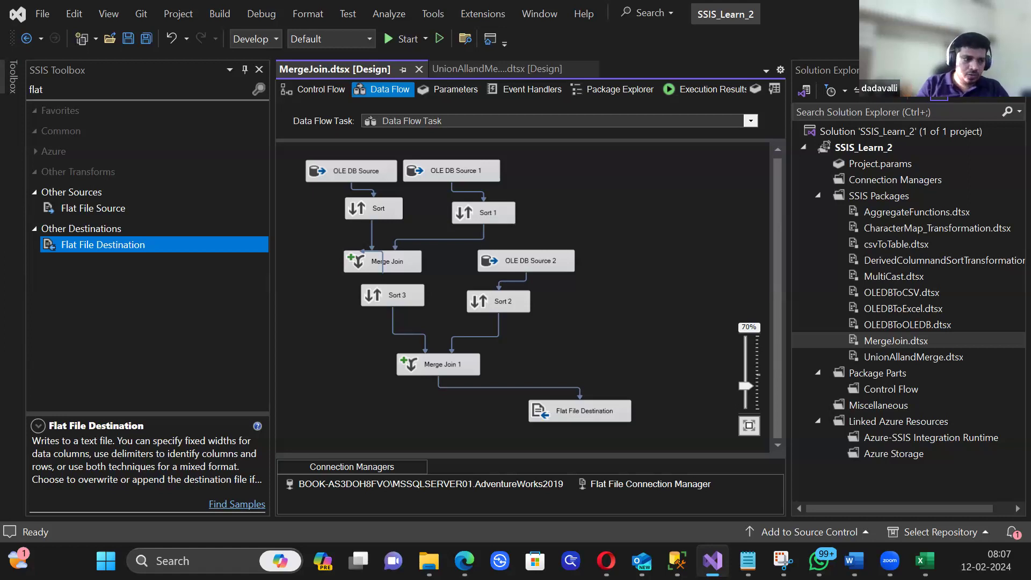
# Step: Switch to SQL Server Management Studio and run the Address, BusinessEntityAddress and three-table INNER JOIN queries together
pyautogui.click(678, 561)
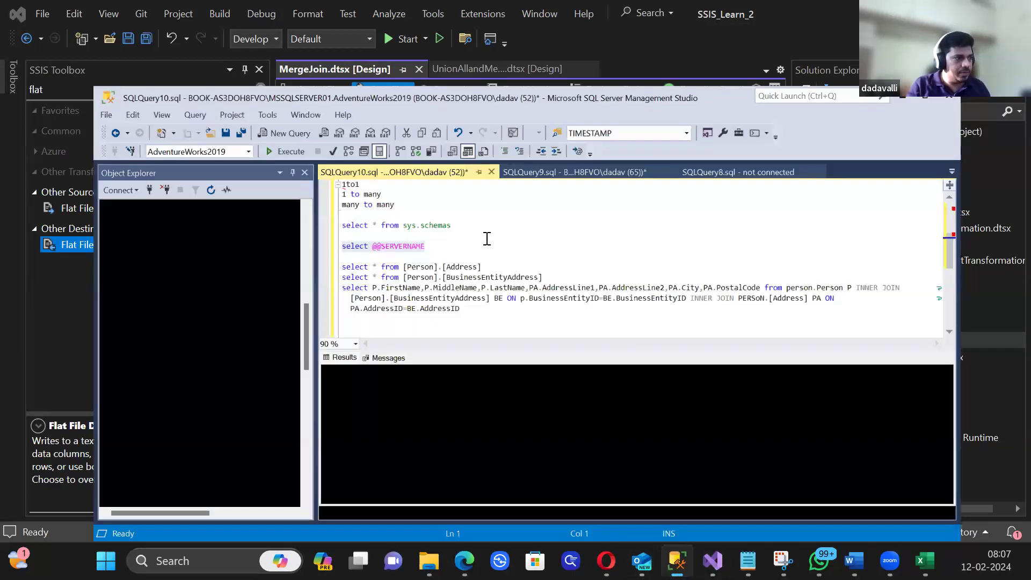
pyautogui.click(482, 240)
pyautogui.scroll(2, 478, 242)
pyautogui.scroll(-3, 488, 231)
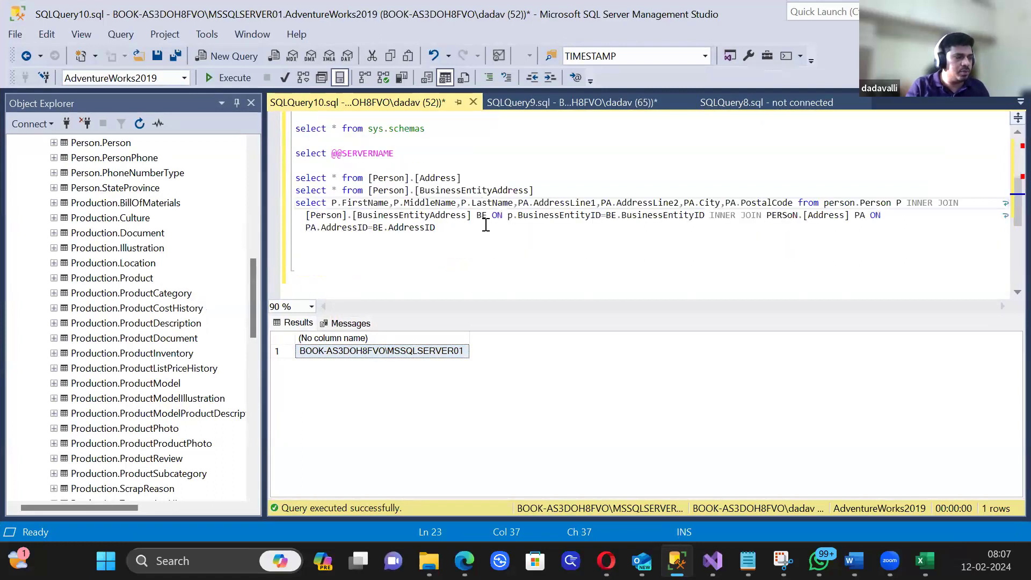
pyautogui.moveTo(442, 228); pyautogui.dragTo(297, 178)
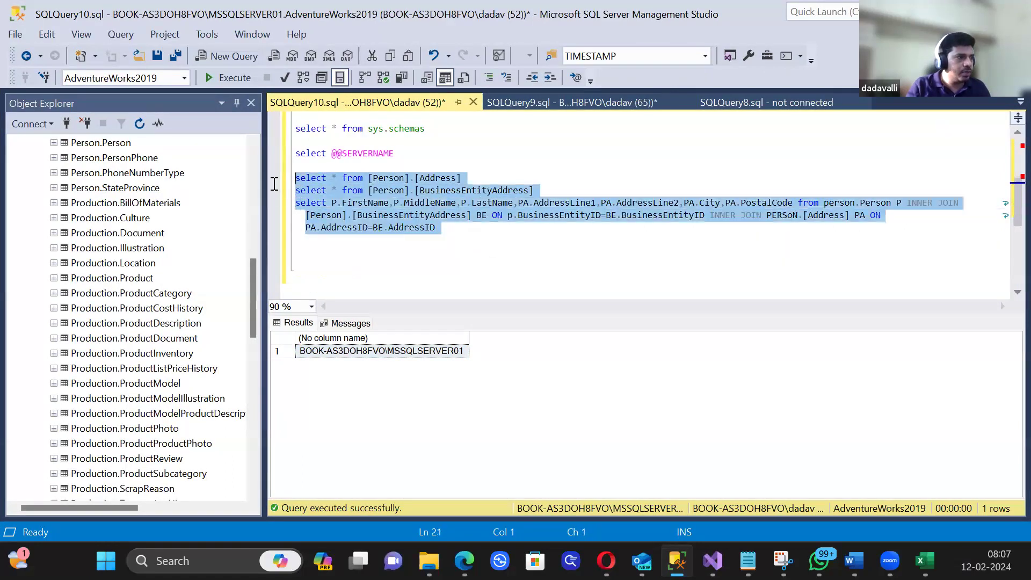
pyautogui.click(239, 76)
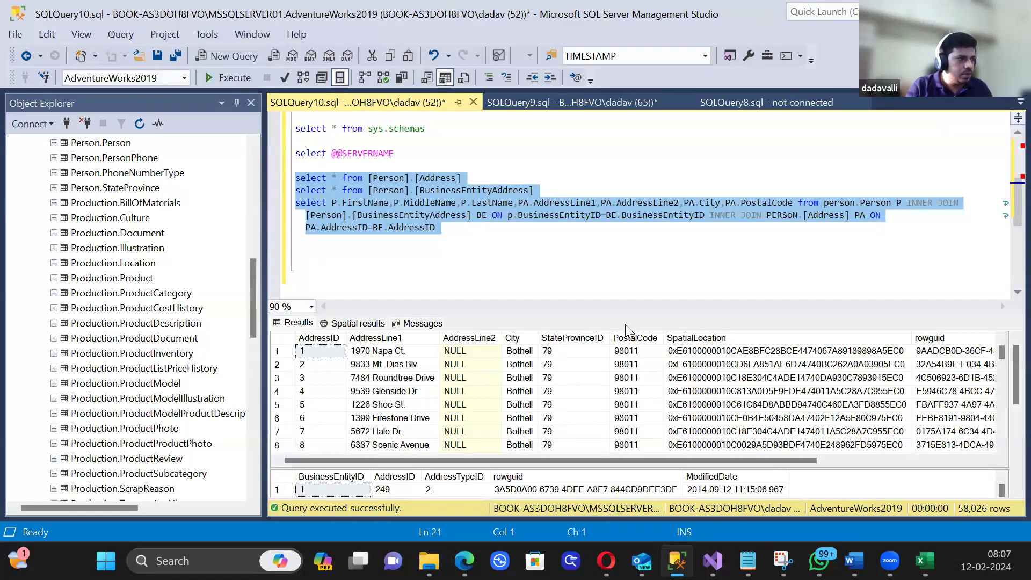
# Step: Narrow the selection to the INNER JOIN query on Person, BusinessEntityAddress and Address and run it alone
pyautogui.moveTo(490, 229); pyautogui.dragTo(297, 190)
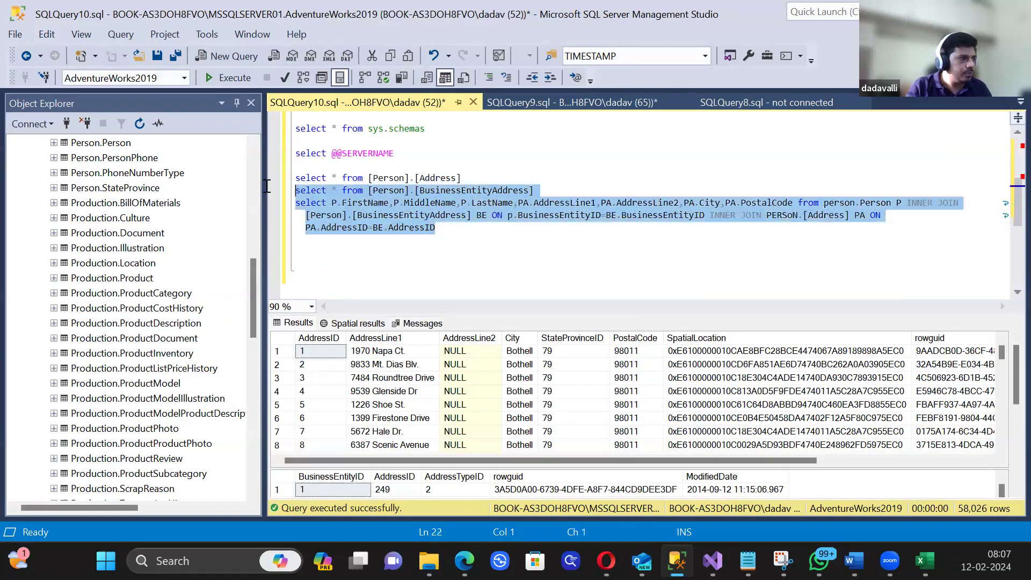
pyautogui.click(231, 78)
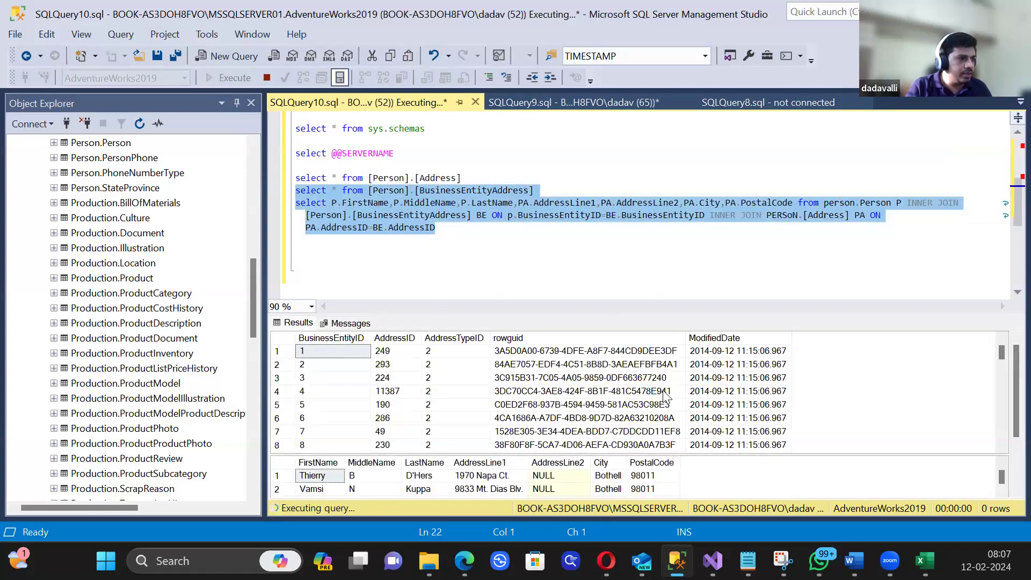
pyautogui.click(425, 205)
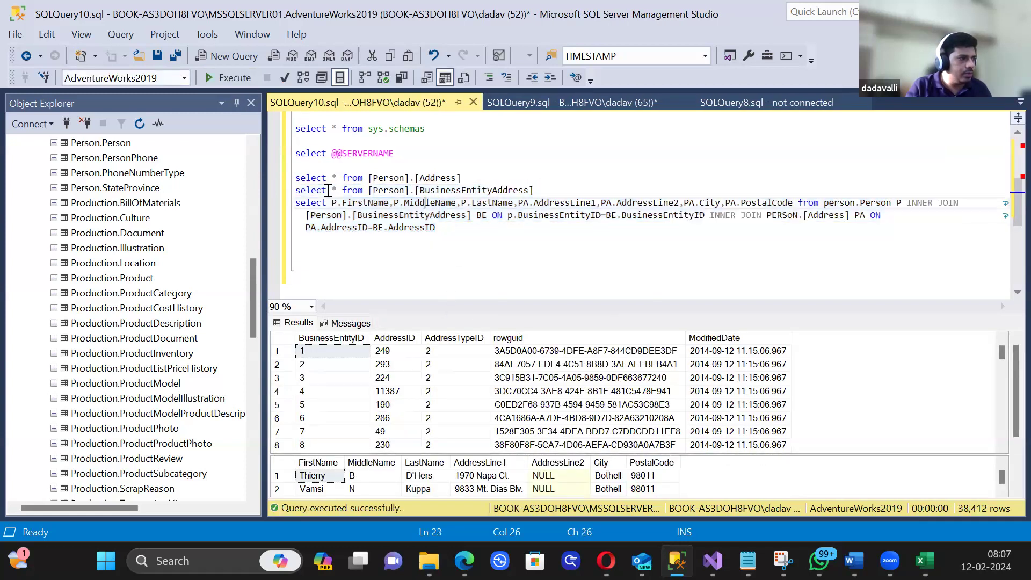
pyautogui.click(288, 209)
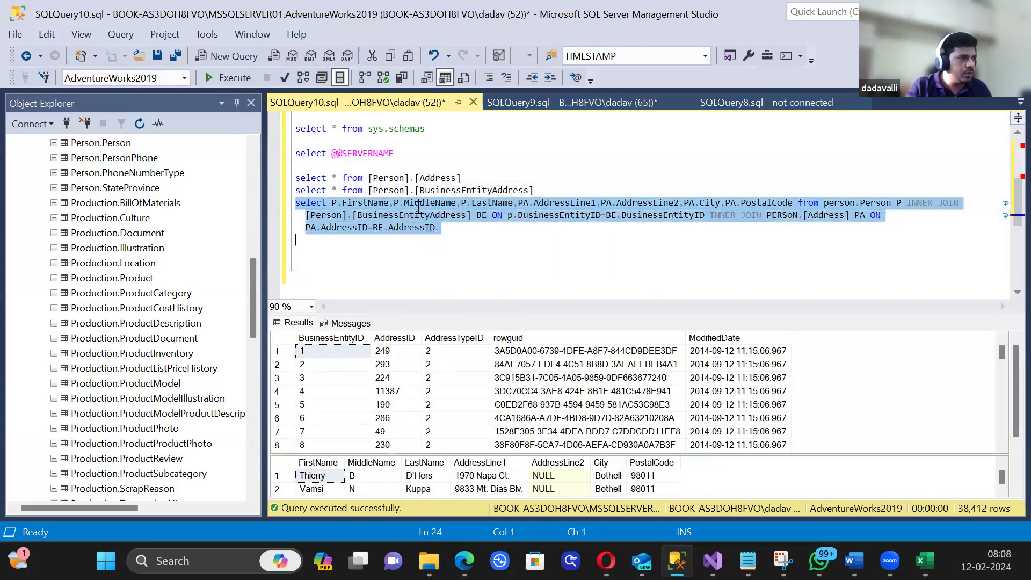
pyautogui.click(240, 78)
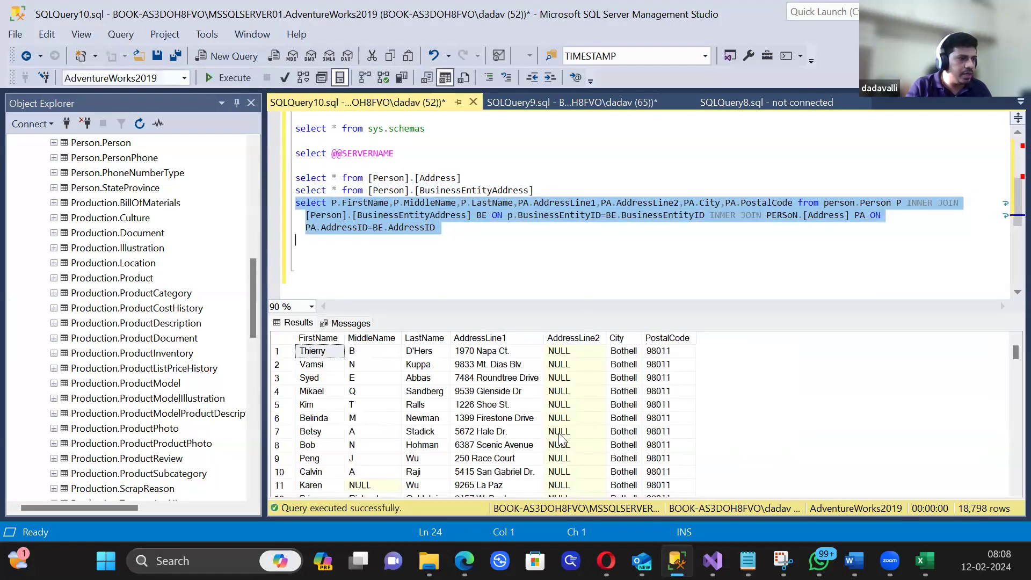
# Step: Examine the join query's result rows, fitting the City column to its contents, and return to the first row
pyautogui.click(413, 419)
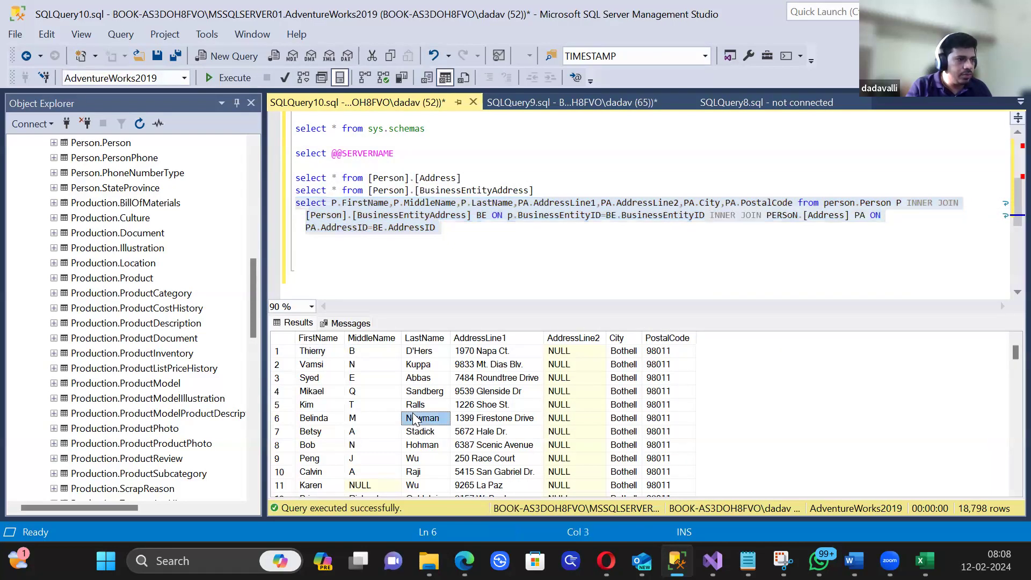
pyautogui.scroll(-7, 414, 419)
pyautogui.scroll(-3, 412, 419)
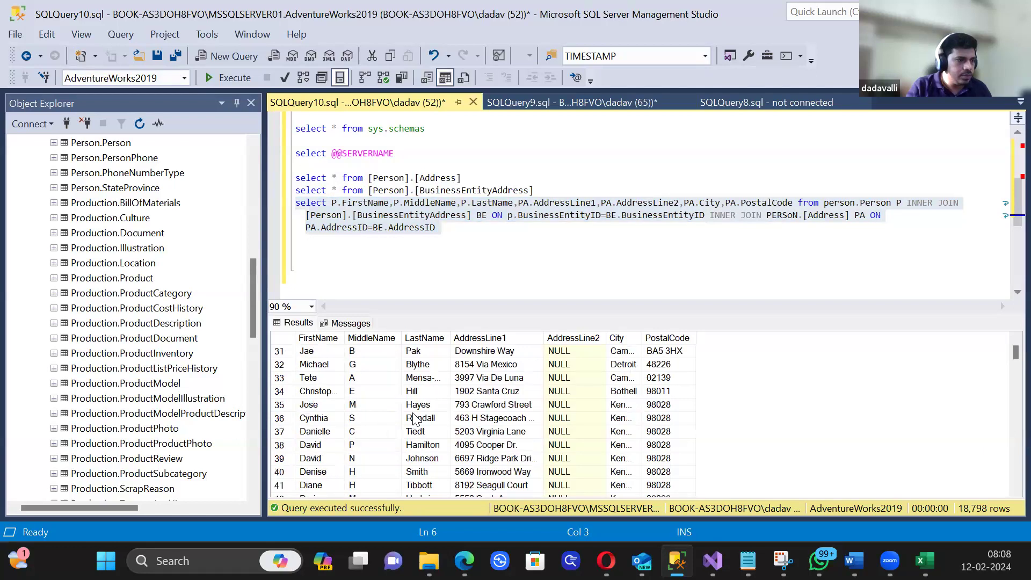
pyautogui.doubleClick(643, 343)
pyautogui.click(641, 418)
pyautogui.scroll(-4, 641, 418)
pyautogui.scroll(-20, 641, 418)
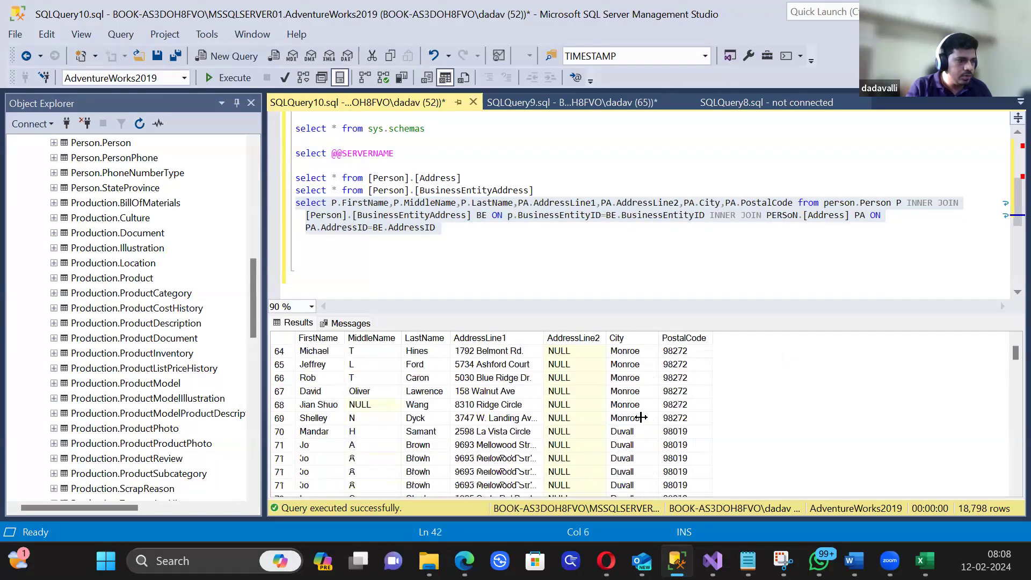
pyautogui.scroll(-17, 641, 418)
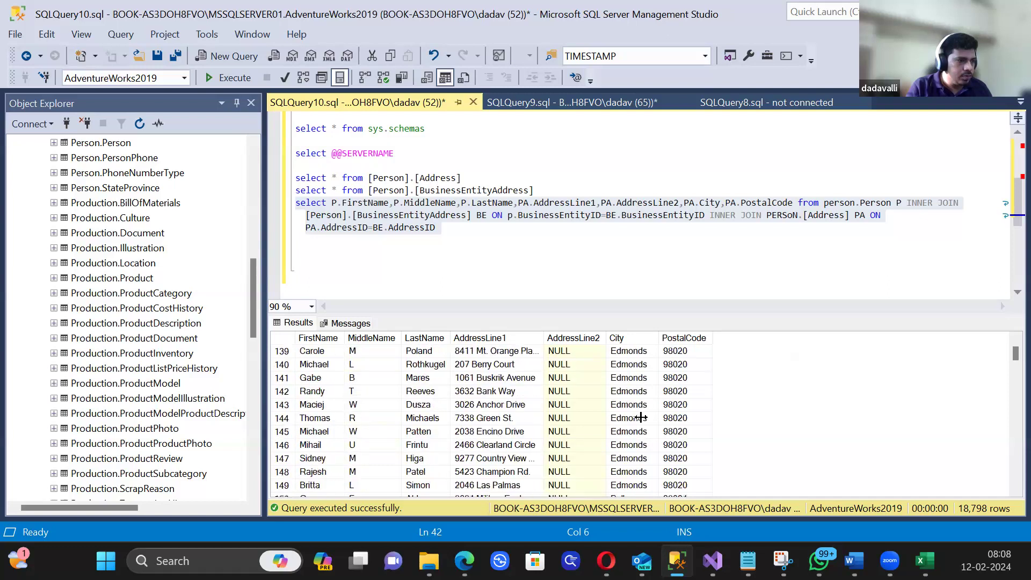
pyautogui.moveTo(1015, 355)
pyautogui.mouseDown()
pyautogui.moveTo(1003, 407)
pyautogui.moveTo(1012, 347)
pyautogui.mouseUp()
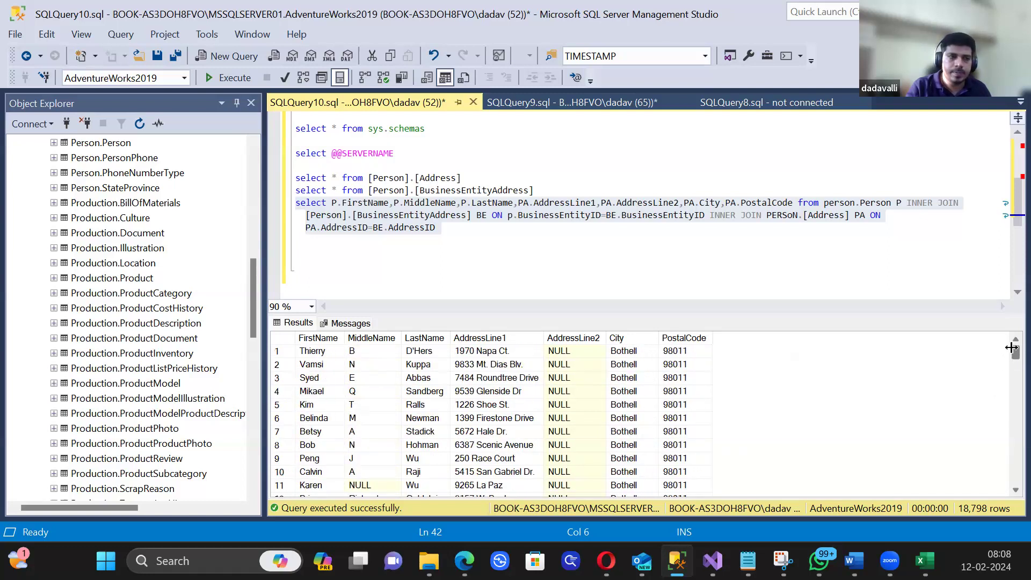
# Step: Widen the City, AddressLine2 and AddressLine1 columns in the query results
pyautogui.moveTo(660, 338); pyautogui.dragTo(682, 337)
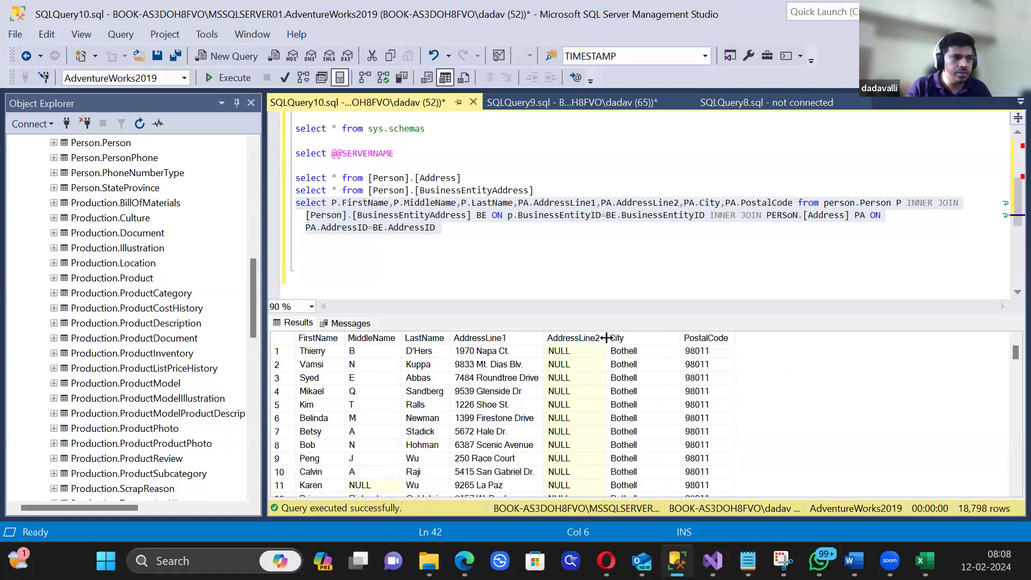
pyautogui.moveTo(607, 337); pyautogui.dragTo(615, 337)
pyautogui.moveTo(544, 337); pyautogui.dragTo(557, 338)
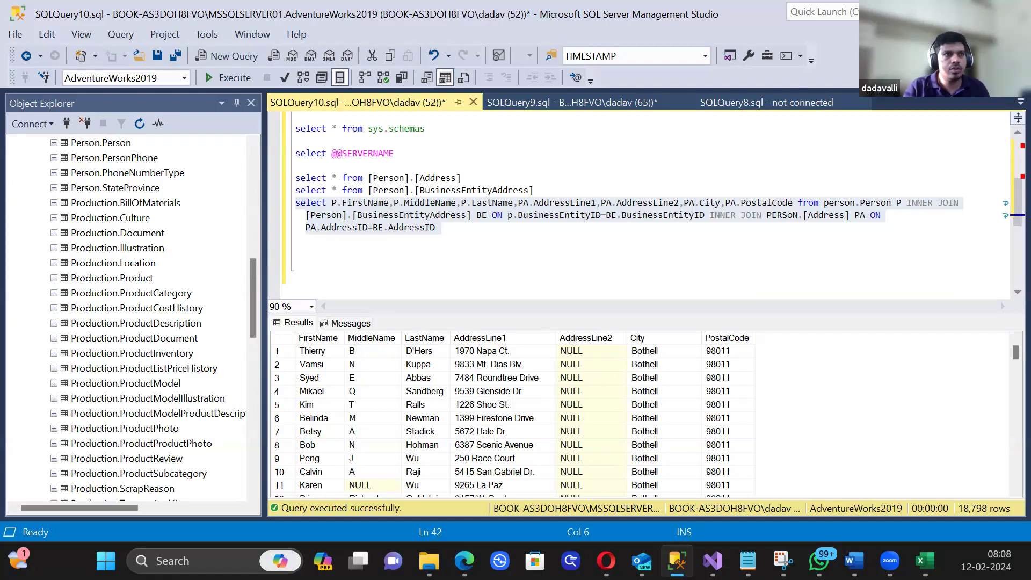
# Step: Switch back to Visual Studio and move the Flat File Destination up beside Merge Join 1 in the data flow
pyautogui.hotkey('alt', 'Tab')
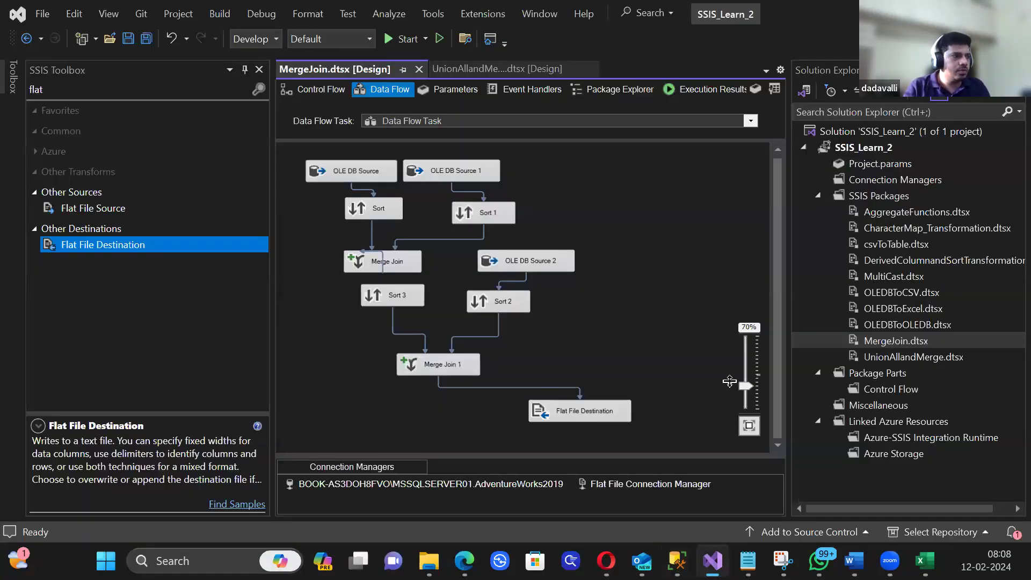
pyautogui.moveTo(573, 424); pyautogui.dragTo(572, 380)
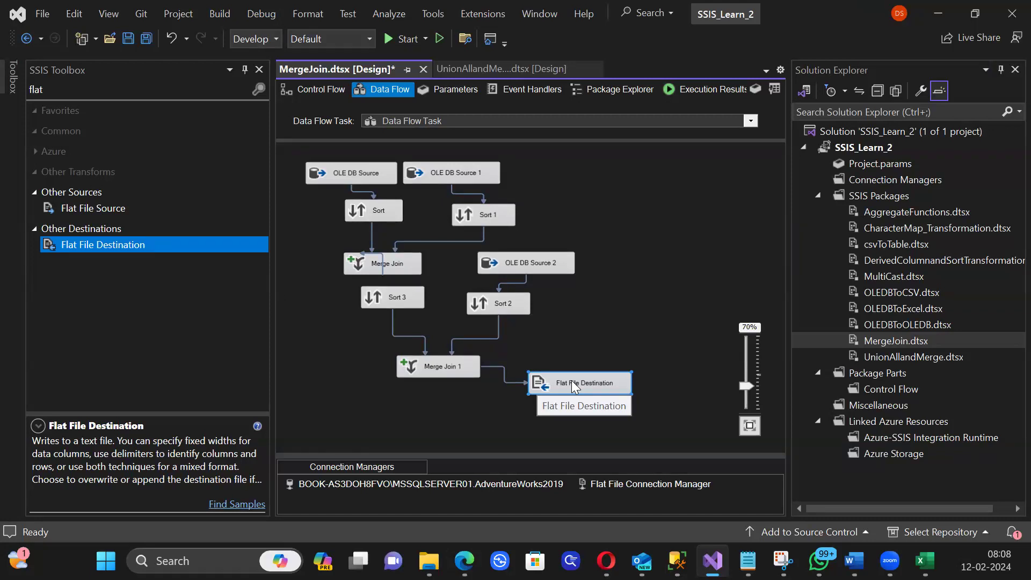
pyautogui.click(537, 354)
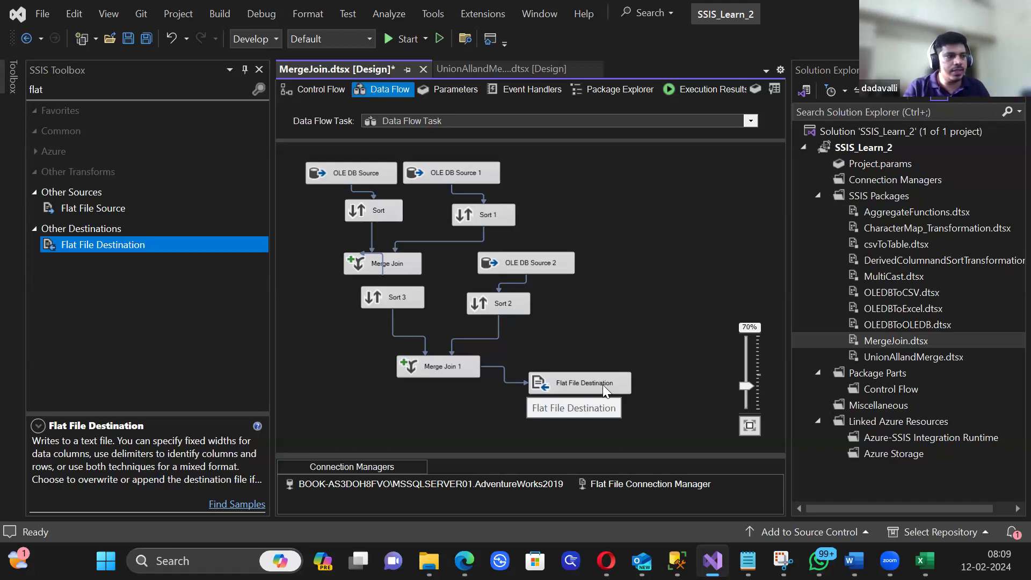
# Step: Delete the Flat File Destination from the MergeJoin data flow
pyautogui.click(542, 378)
pyautogui.rightClick(561, 379)
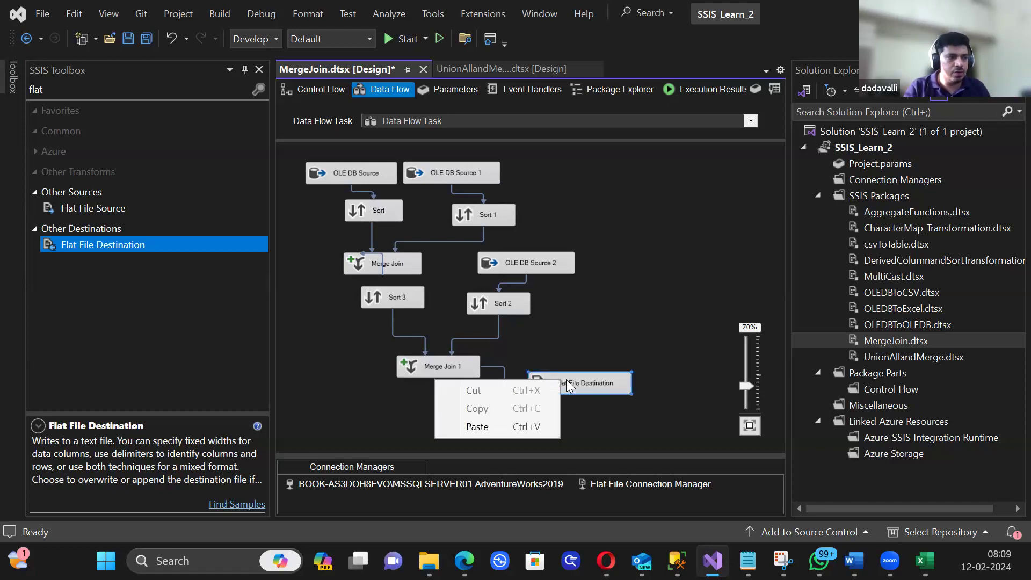
pyautogui.click(575, 392)
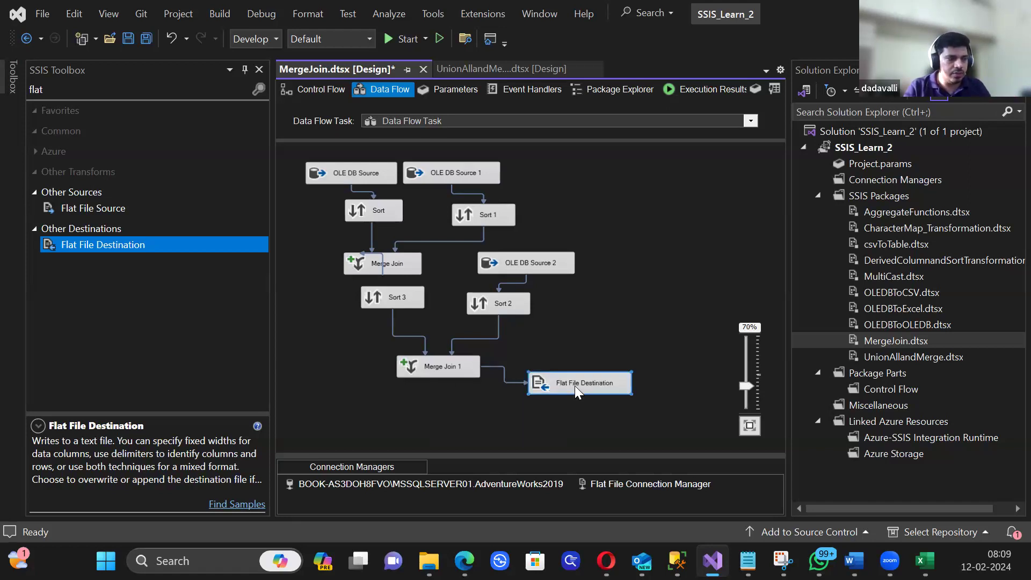
pyautogui.press('Delete')
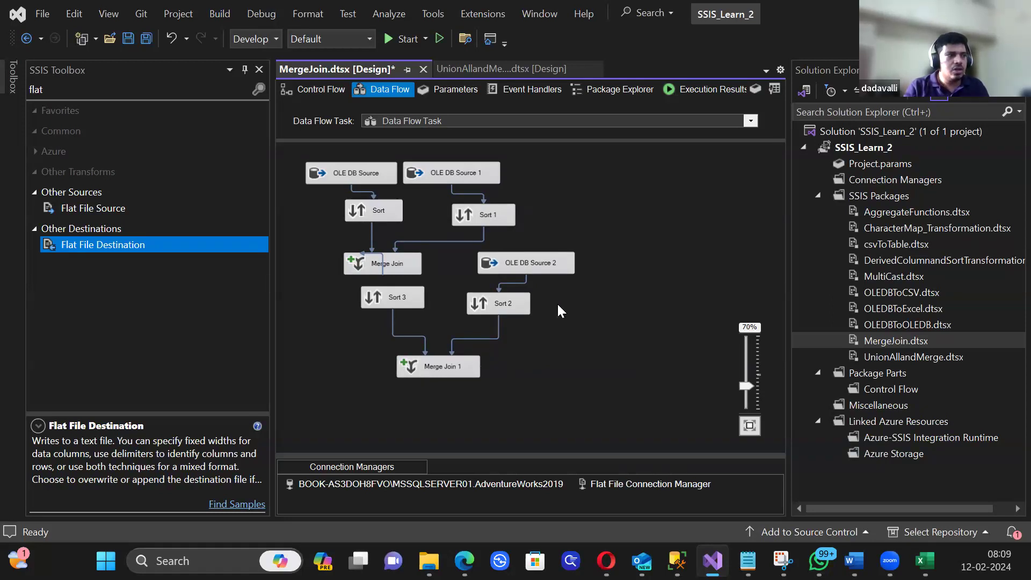
# Step: Rearrange the OLE DB sources, Sort and Merge Join components into a compact cascade, leaving free space below Merge Join 1
pyautogui.moveTo(450, 175); pyautogui.dragTo(508, 156)
pyautogui.moveTo(373, 169); pyautogui.dragTo(390, 155)
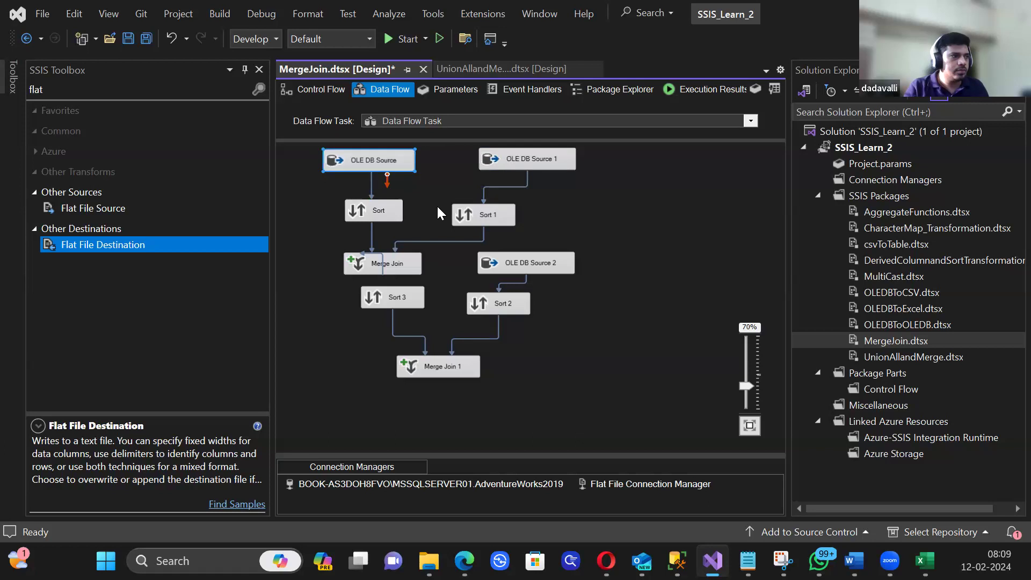
pyautogui.moveTo(482, 213); pyautogui.dragTo(573, 188)
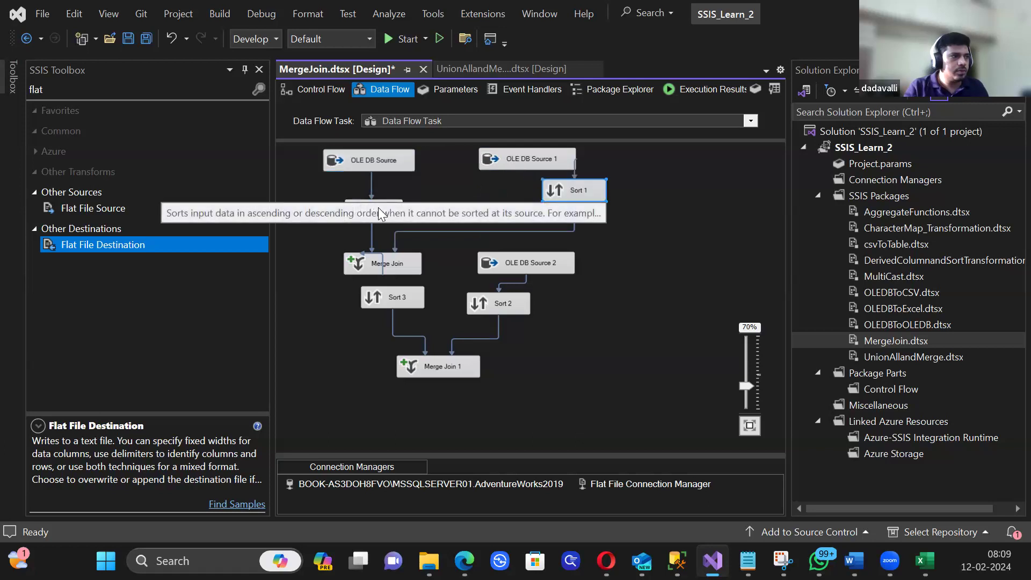
pyautogui.moveTo(397, 200); pyautogui.dragTo(427, 189)
pyautogui.moveTo(387, 253); pyautogui.dragTo(499, 209)
pyautogui.moveTo(526, 253); pyautogui.dragTo(560, 232)
pyautogui.moveTo(502, 306); pyautogui.dragTo(636, 265)
pyautogui.moveTo(413, 294); pyautogui.dragTo(524, 263)
pyautogui.moveTo(462, 365); pyautogui.dragTo(589, 297)
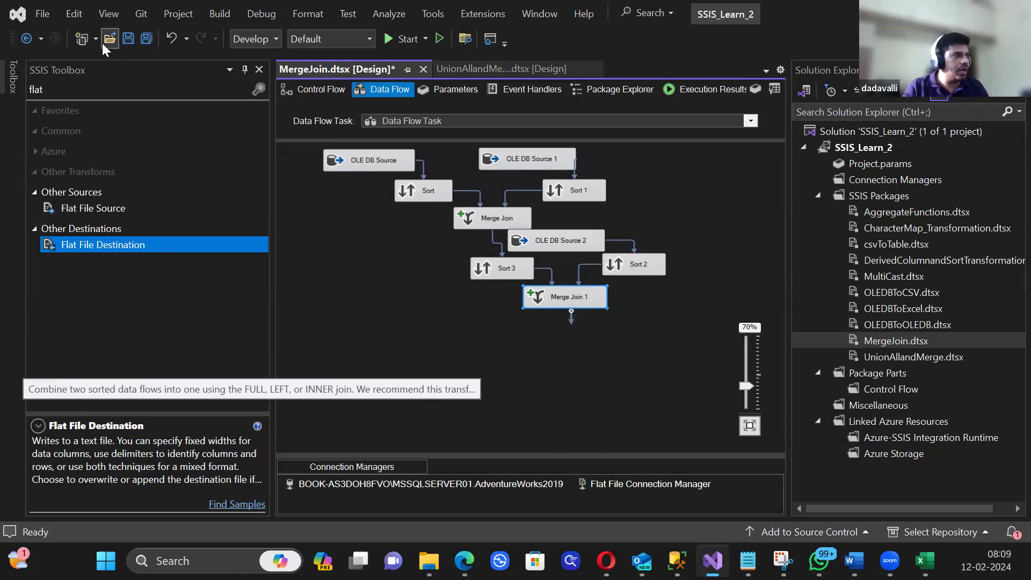
# Step: Find the Conditional Split transformation, add it directly below Merge Join 1 and connect the join's output to it
pyautogui.click(96, 89)
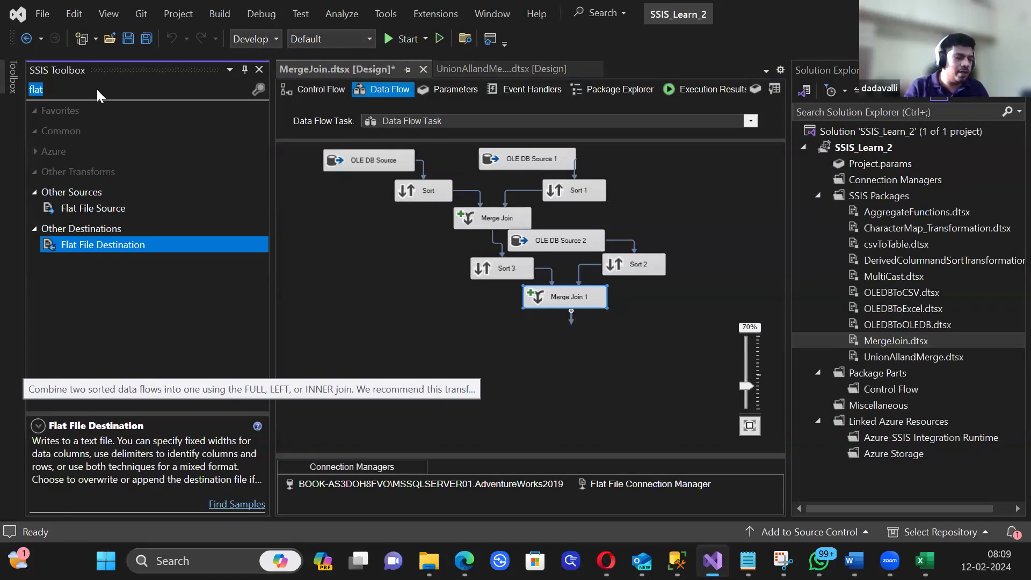
pyautogui.write('condition')
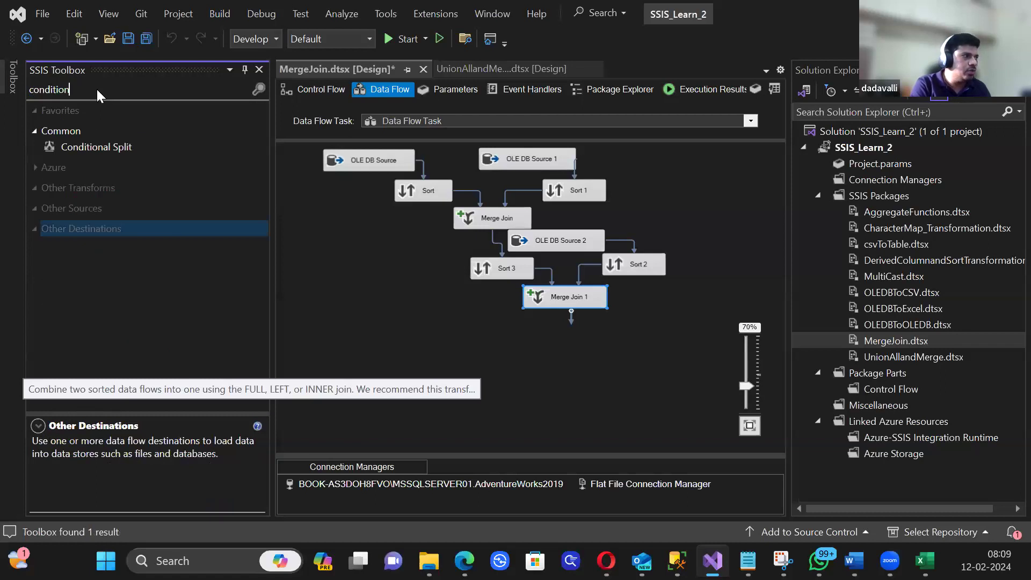
pyautogui.click(108, 148)
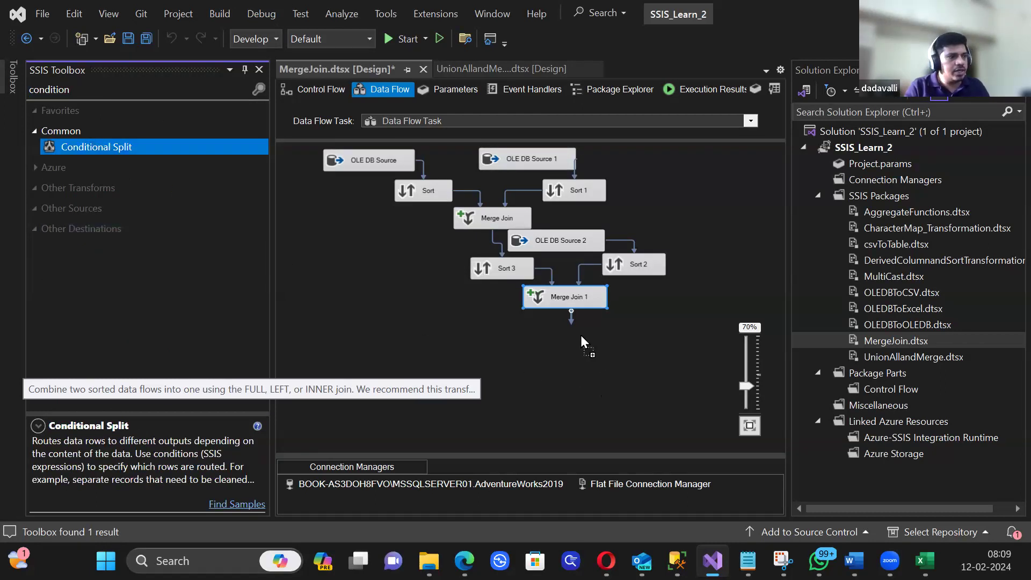
pyautogui.moveTo(569, 333); pyautogui.dragTo(569, 332)
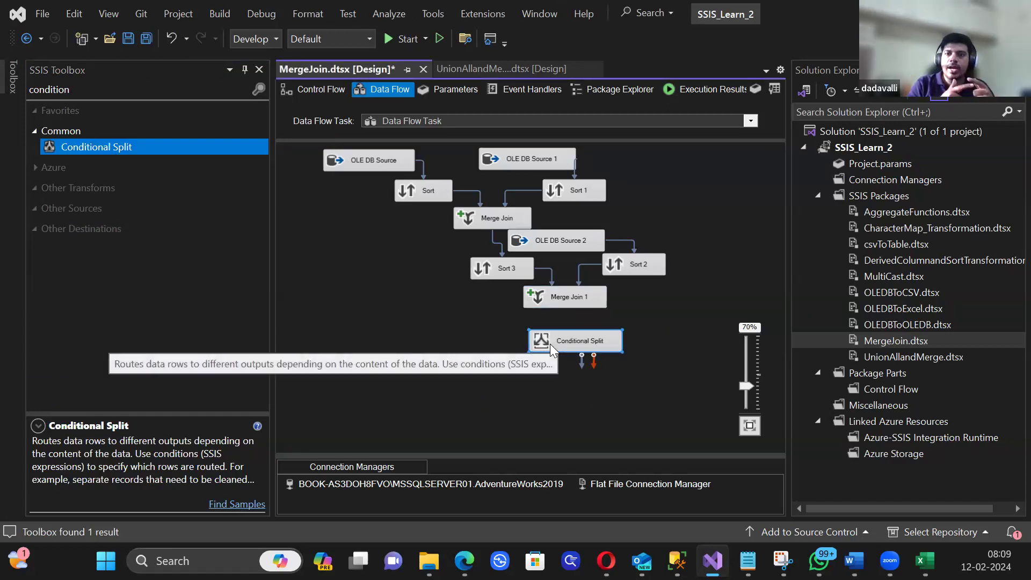
pyautogui.moveTo(589, 351); pyautogui.dragTo(545, 337)
pyautogui.click(573, 306)
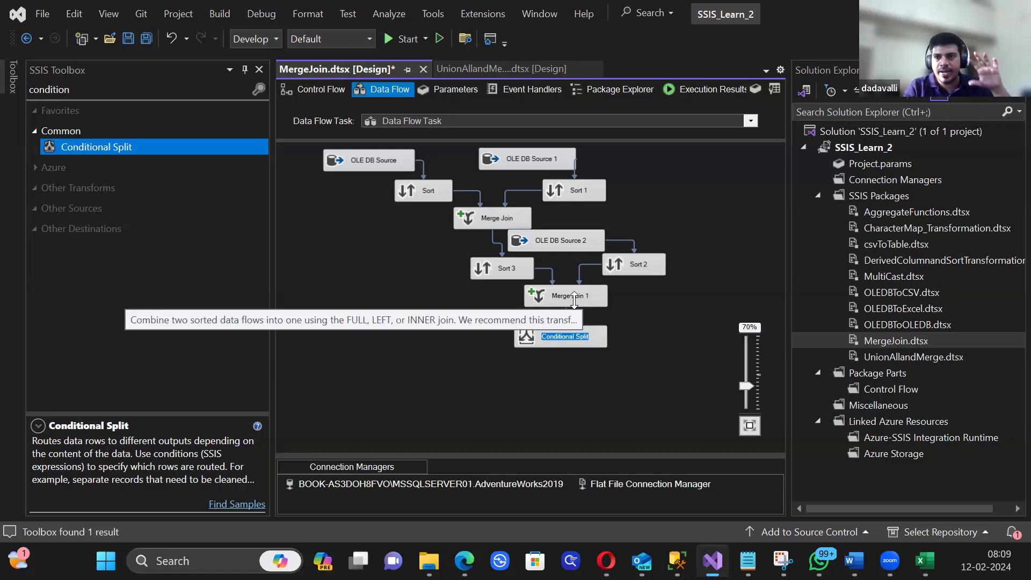
# Step: Open the Conditional Split's editor and expand its input columns to locate City
pyautogui.doubleClick(568, 337)
pyautogui.doubleClick(526, 337)
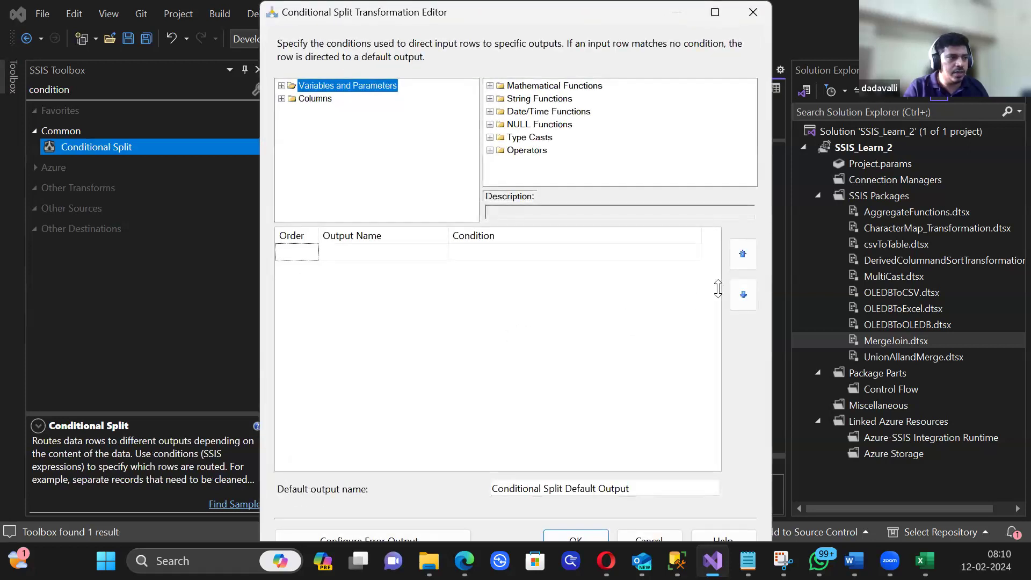
pyautogui.click(282, 99)
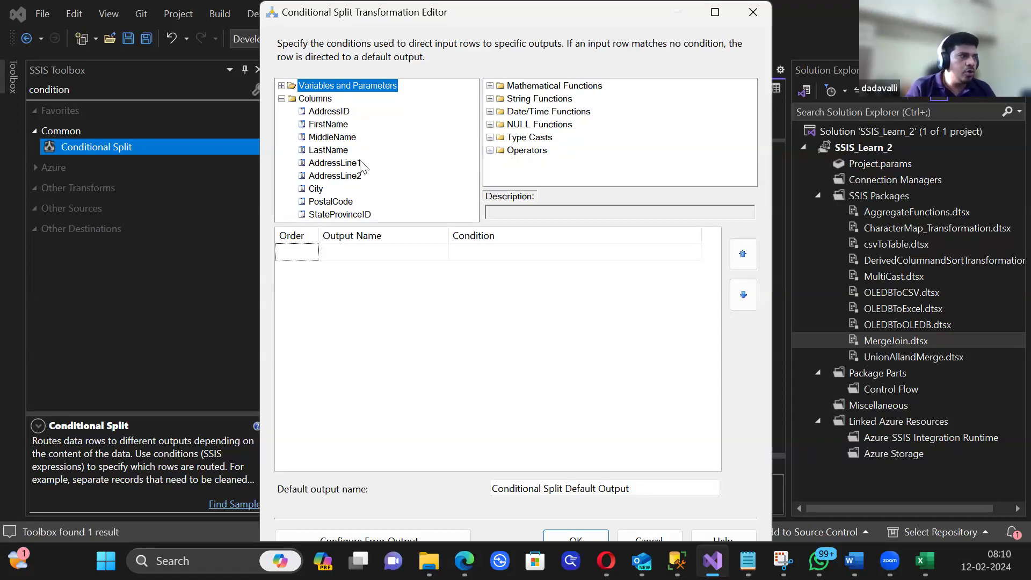
pyautogui.click(320, 191)
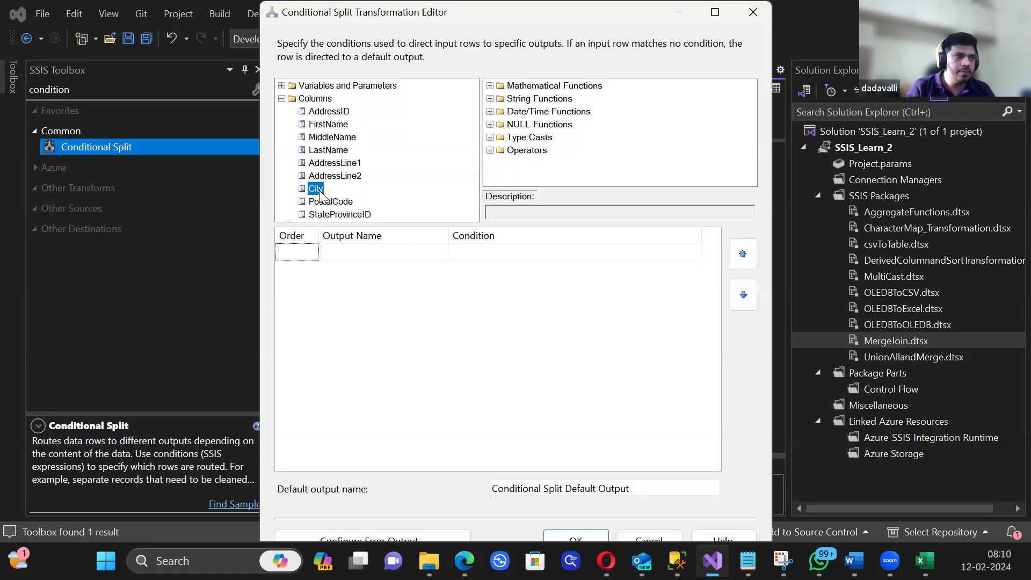
# Step: Add a first output to the Conditional Split and name it CitiesThroughAtoF
pyautogui.click(325, 252)
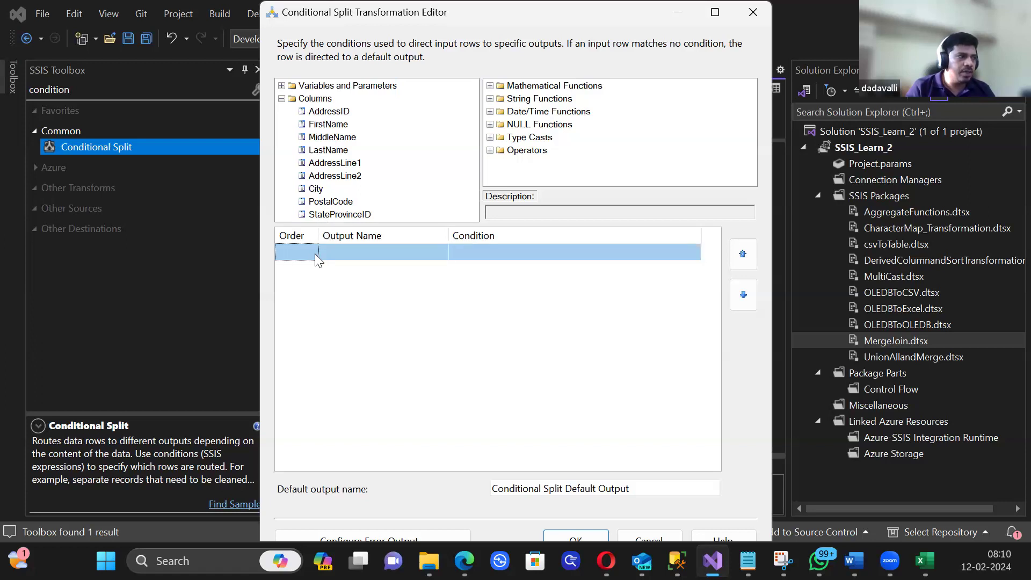
pyautogui.click(338, 252)
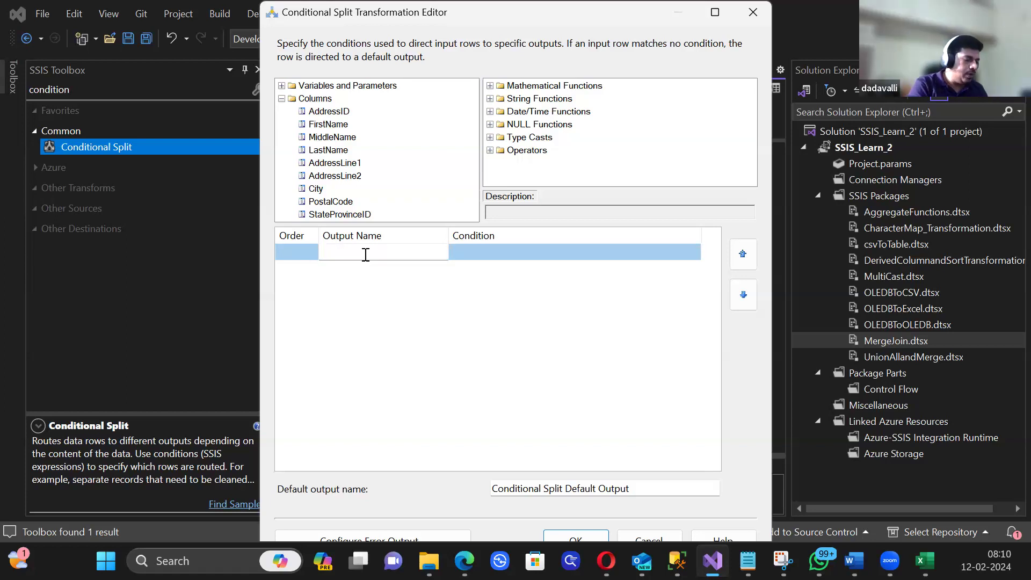
pyautogui.write('Cities')
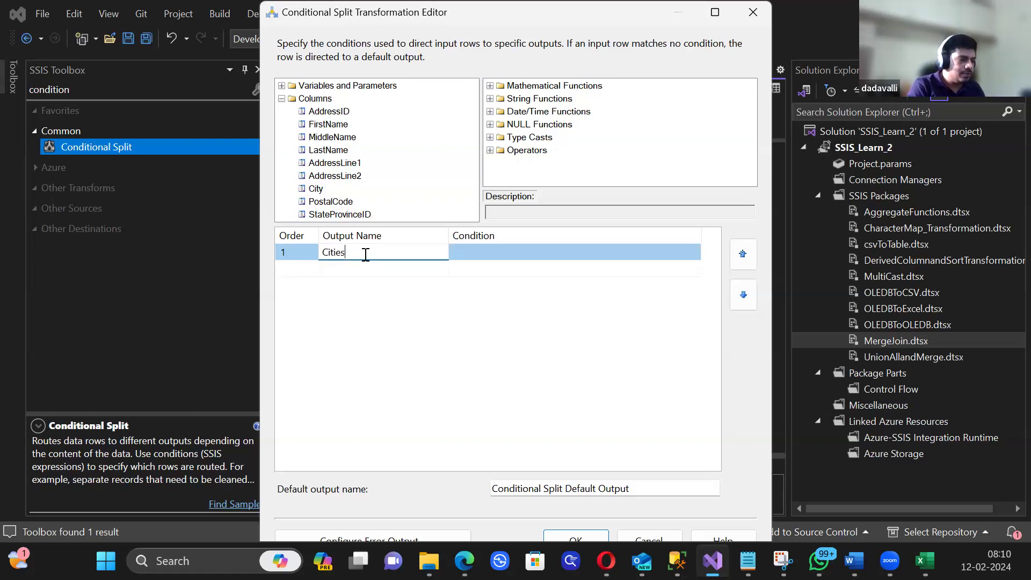
pyautogui.write('With')
pyautogui.press('BackSpace')
pyautogui.press('BackSpace')
pyautogui.press('BackSpace')
pyautogui.press('BackSpace')
pyautogui.press('BackSpace')
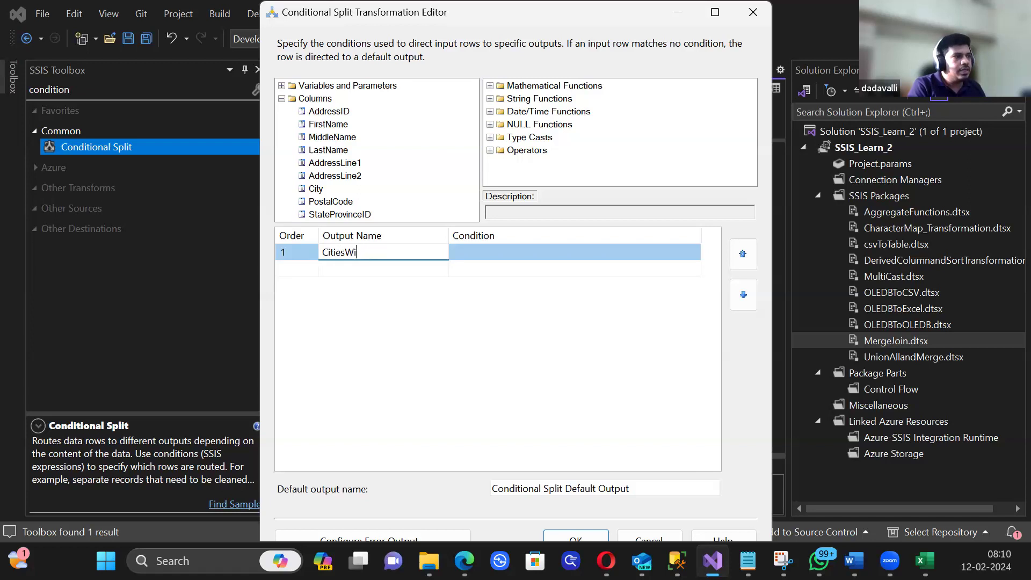
pyautogui.write('sTha')
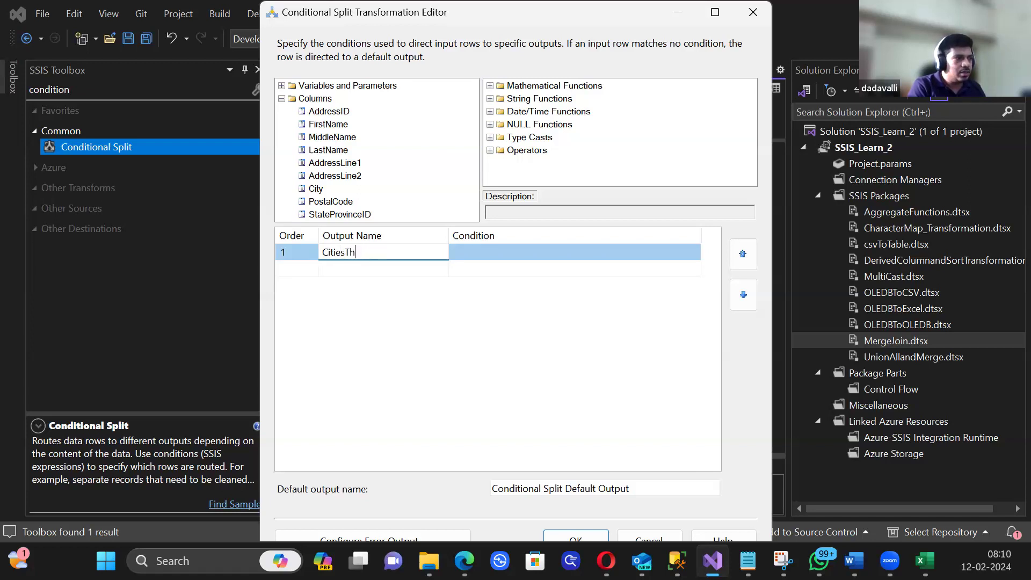
pyautogui.press('BackSpace')
pyautogui.press('BackSpace')
pyautogui.press('BackSpace')
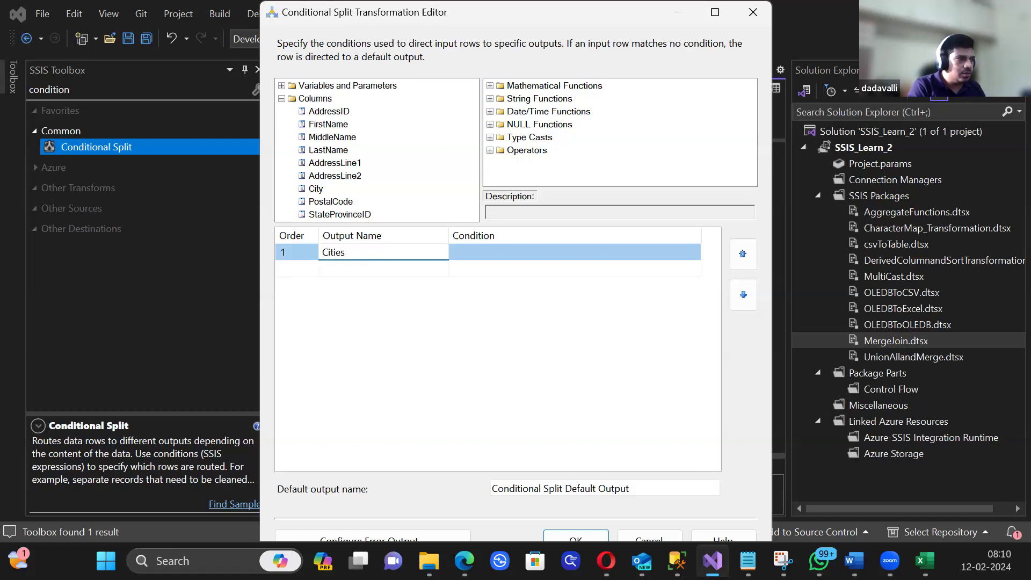
pyautogui.write('Through')
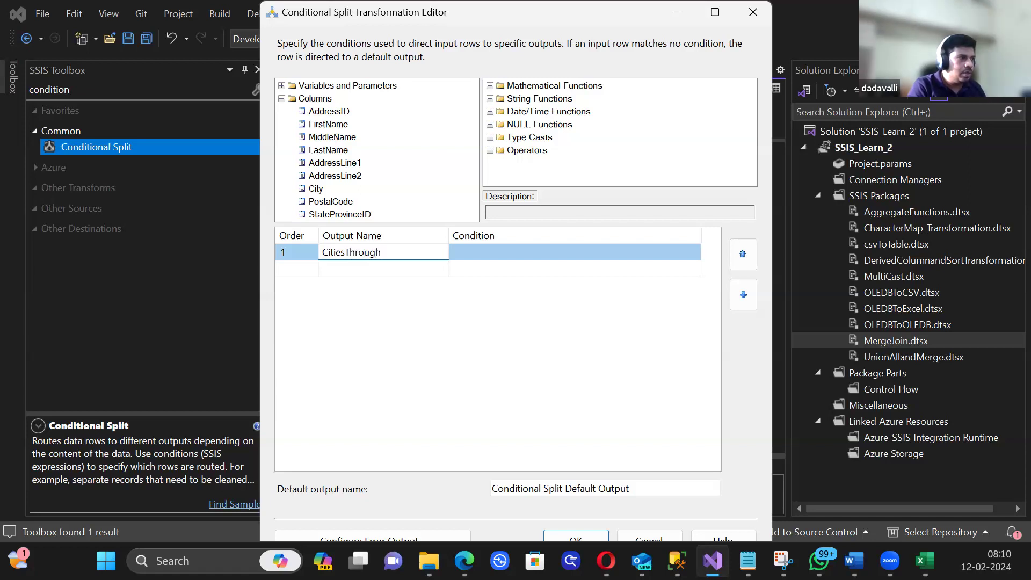
pyautogui.write('Ato')
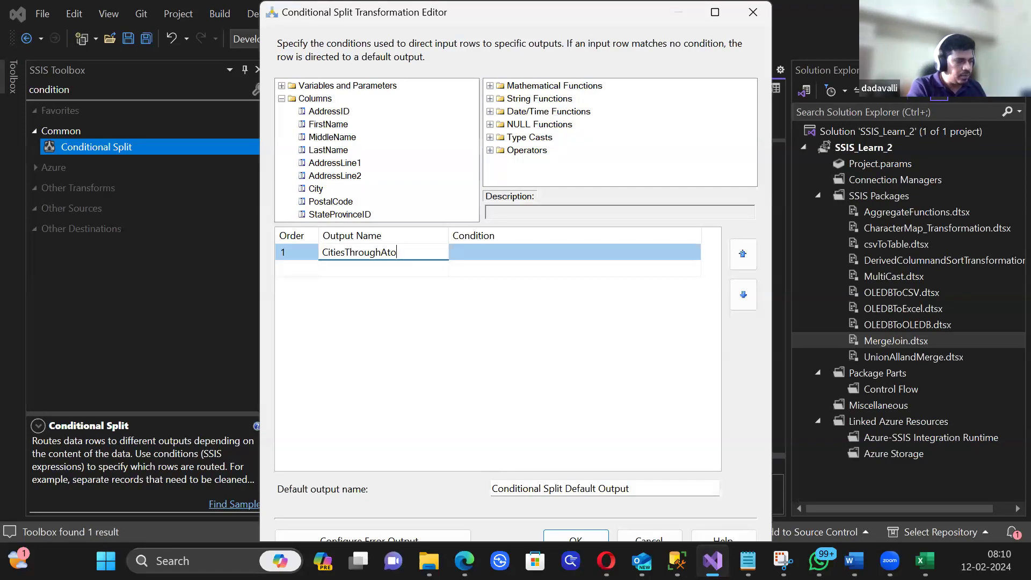
pyautogui.write('F')
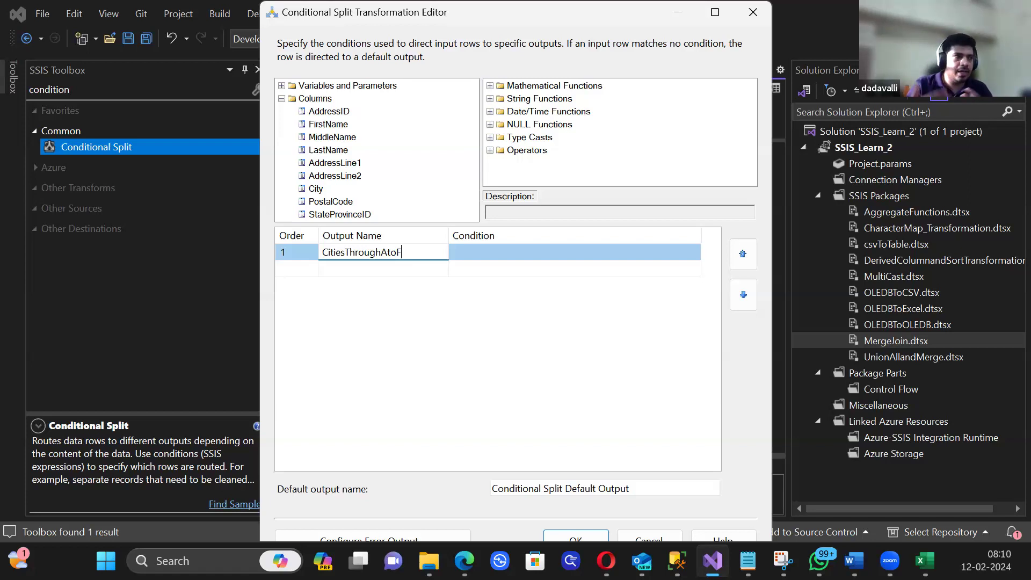
# Step: Enter the condition [City] Between "A" and "F" for the CitiesThroughAtoF output
pyautogui.click(488, 257)
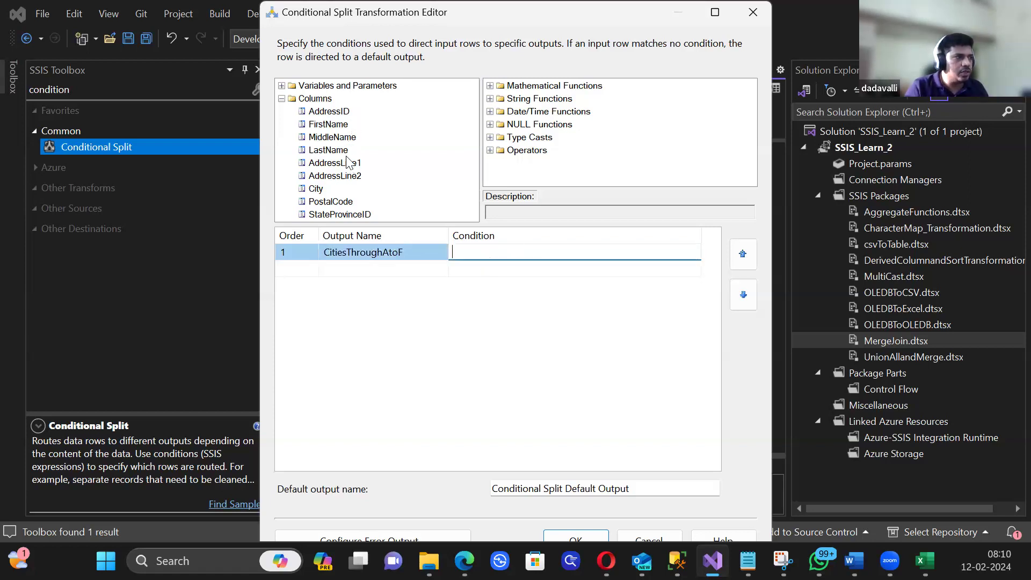
pyautogui.click(317, 190)
pyautogui.moveTo(319, 194); pyautogui.dragTo(446, 251)
pyautogui.click(620, 261)
pyautogui.write('Bet')
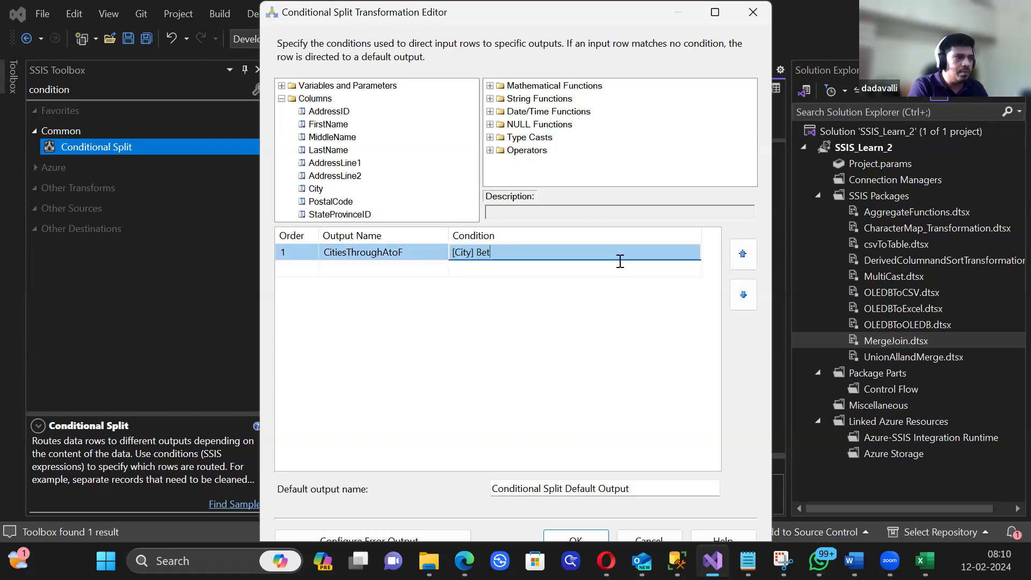
pyautogui.write('ween ""')
pyautogui.press('Left')
pyautogui.write('A')
pyautogui.write(' and')
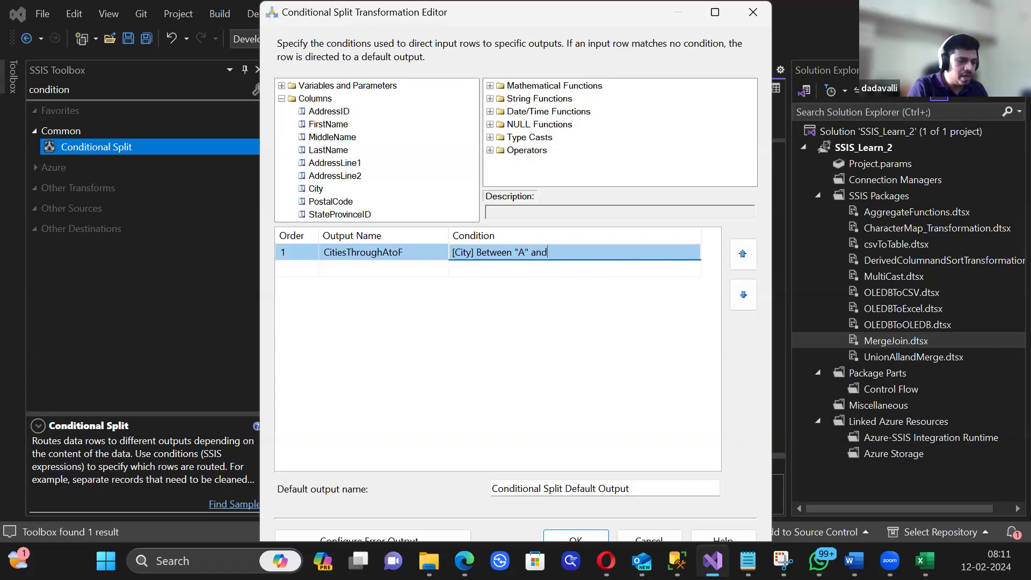
pyautogui.write(' ""F')
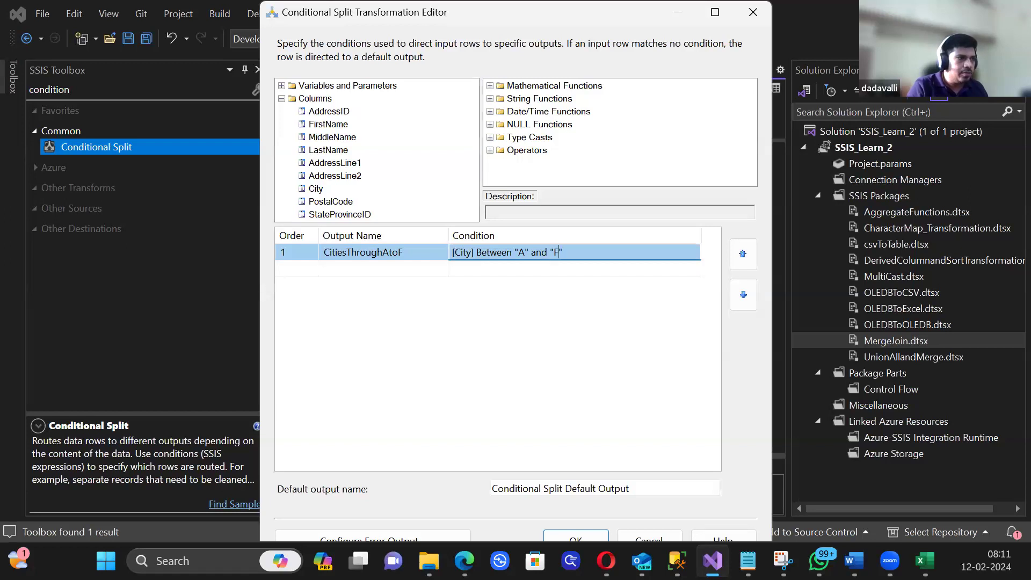
pyautogui.click(518, 332)
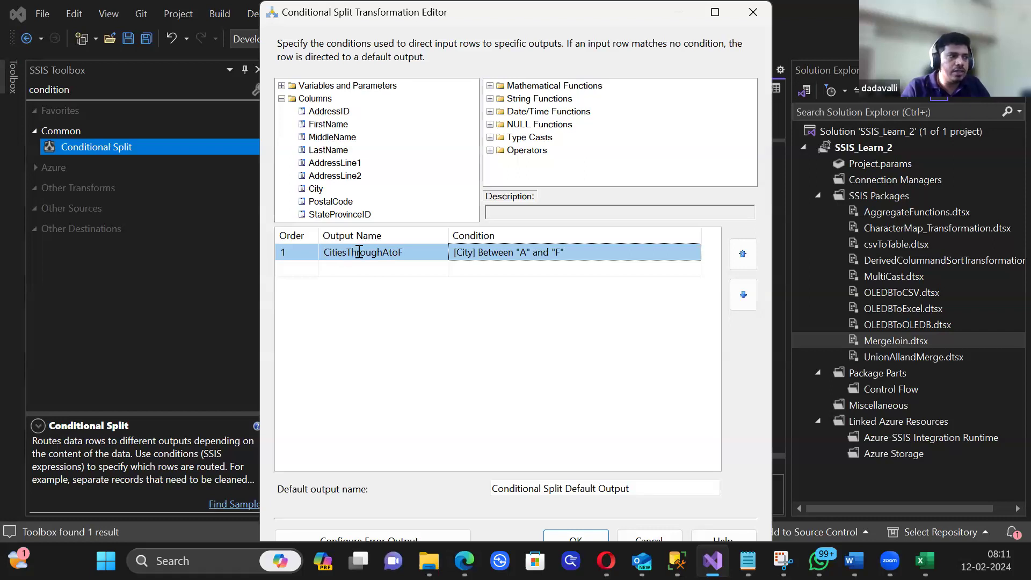
# Step: Replace the Between keyword in the CitiesThroughAtoF condition with the >= operator
pyautogui.moveTo(359, 252)
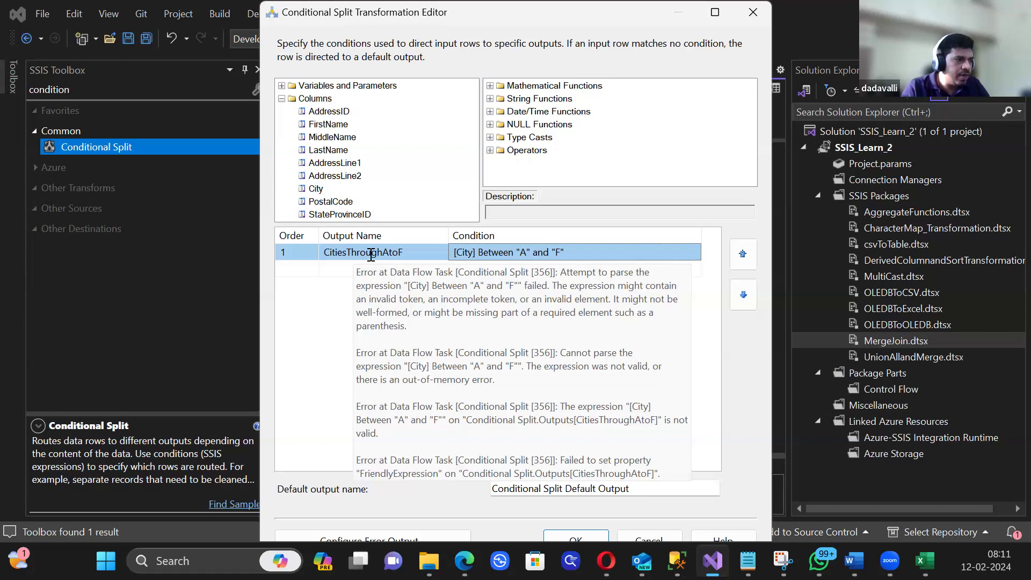
pyautogui.click(541, 253)
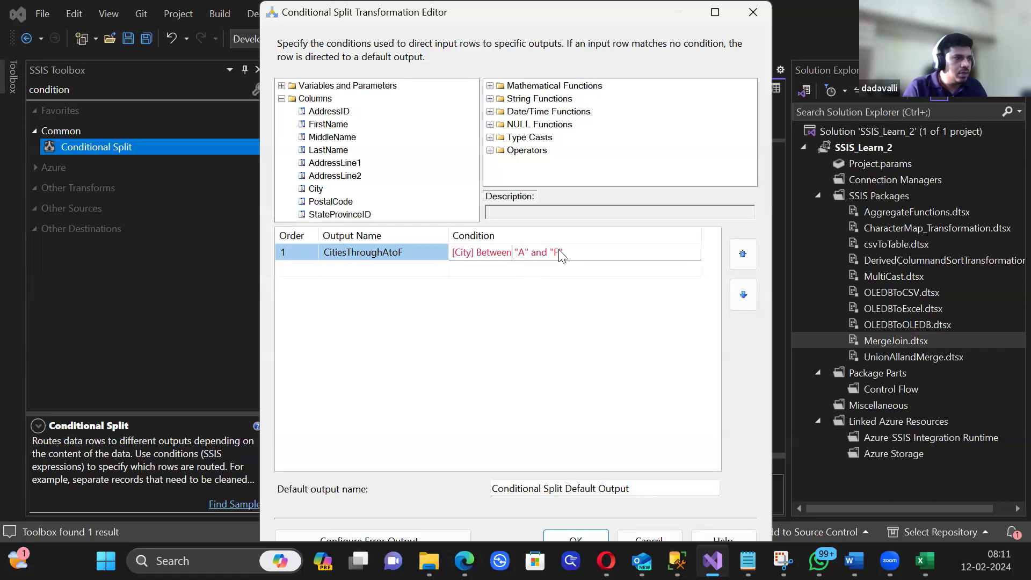
pyautogui.press('BackSpace')
pyautogui.press('BackSpace')
pyautogui.press('BackSpace')
pyautogui.press('BackSpace')
pyautogui.press('BackSpace')
pyautogui.press('BackSpace')
pyautogui.press('BackSpace')
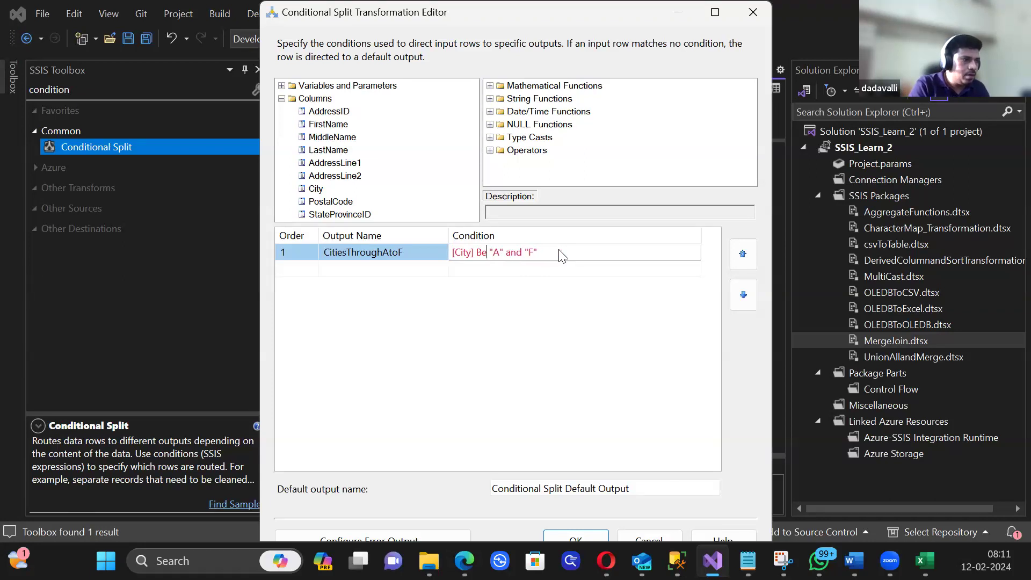
pyautogui.write('>=')
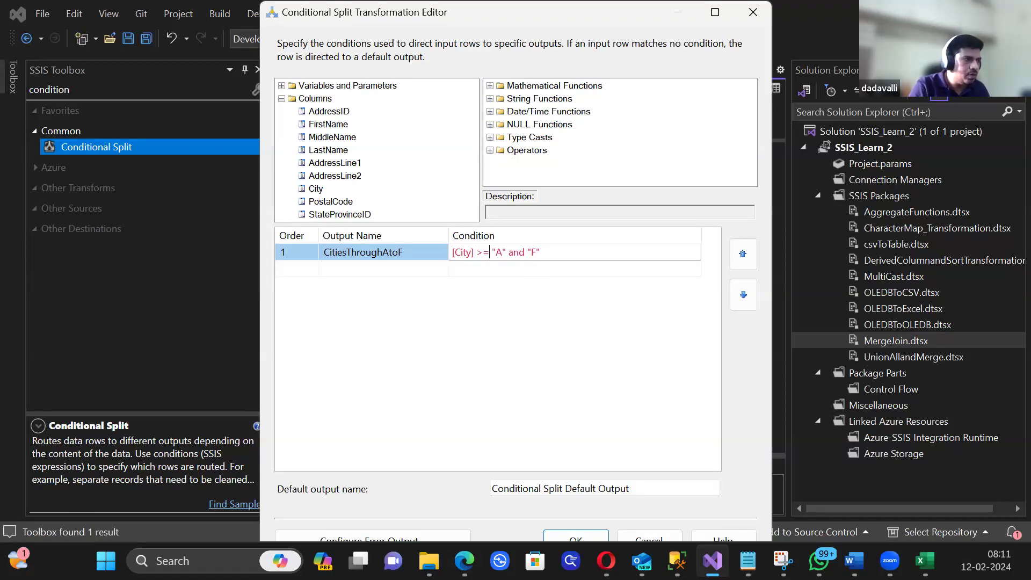
# Step: Add a second [City] <= comparison before "F" so the condition reads [City] >= "A" and [City] <= "F"
pyautogui.moveTo(477, 253); pyautogui.dragTo(448, 254)
pyautogui.hotkey('ctrl', 'c')
pyautogui.click(528, 254)
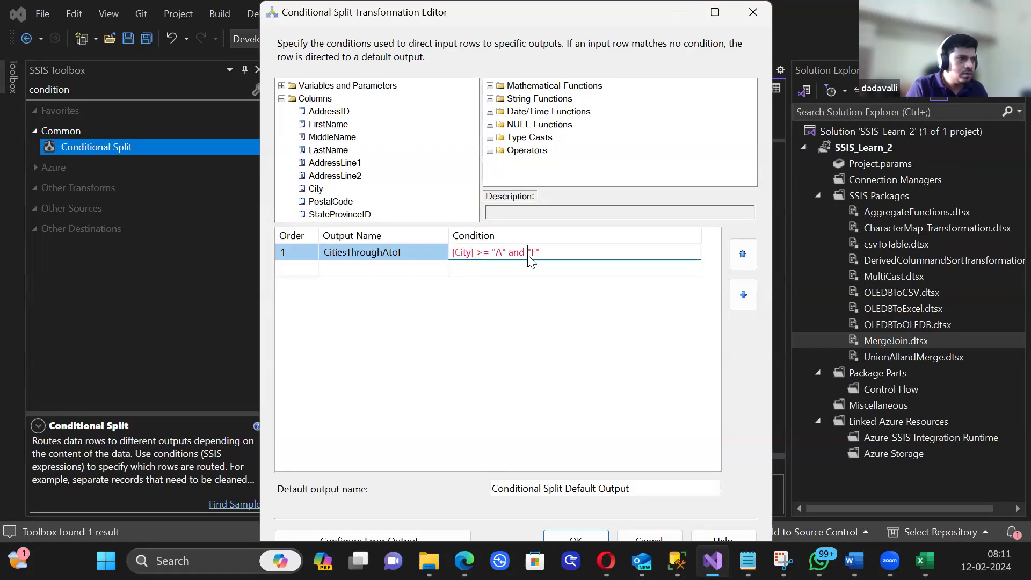
pyautogui.hotkey('ctrl', 'v')
pyautogui.write('<')
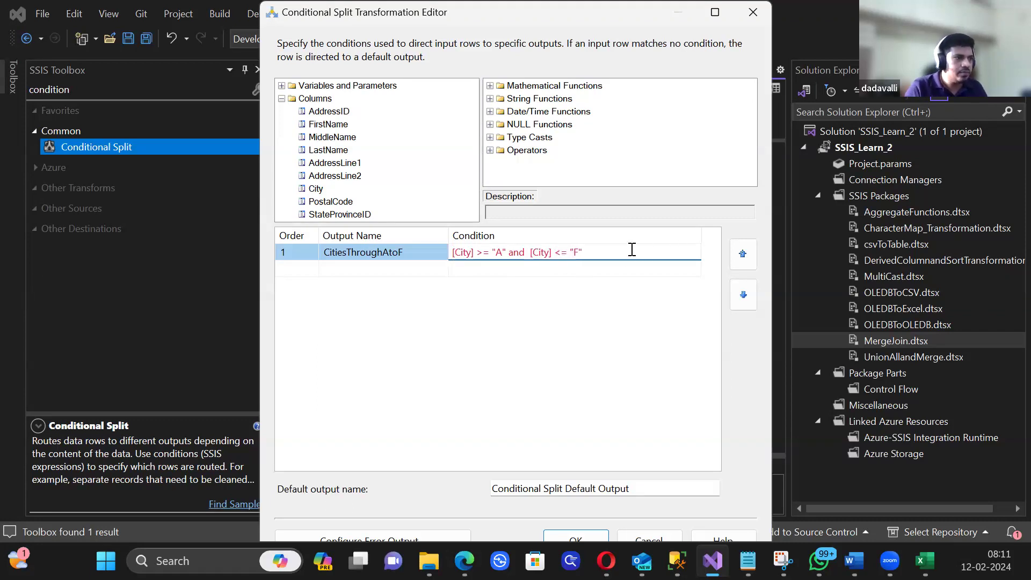
pyautogui.click(499, 271)
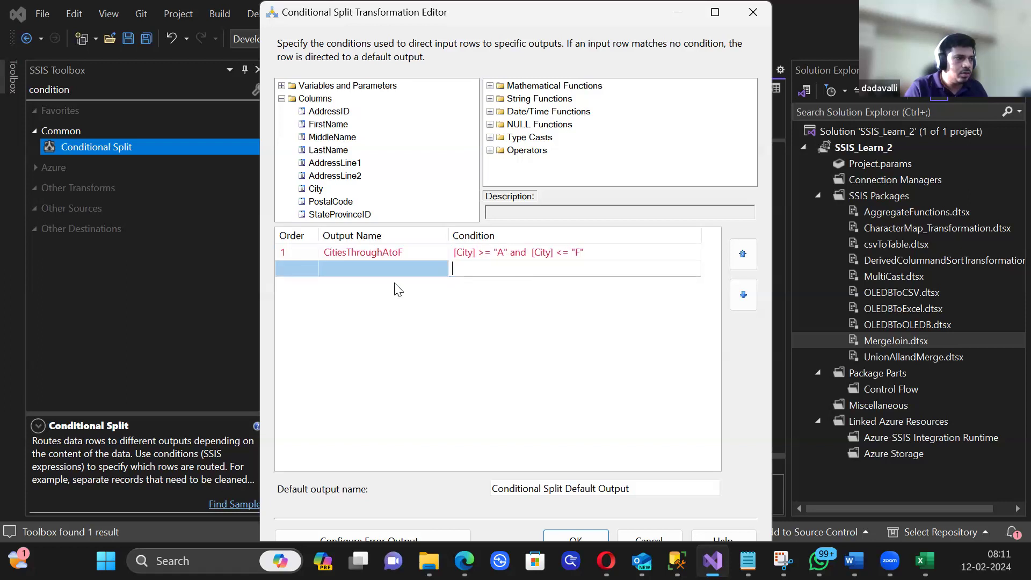
pyautogui.click(379, 255)
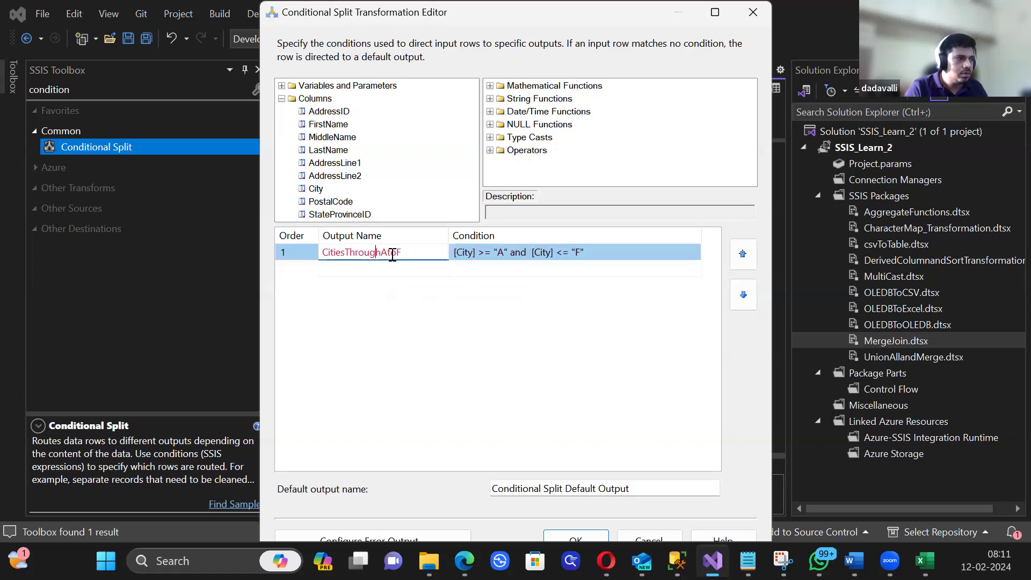
pyautogui.click(572, 287)
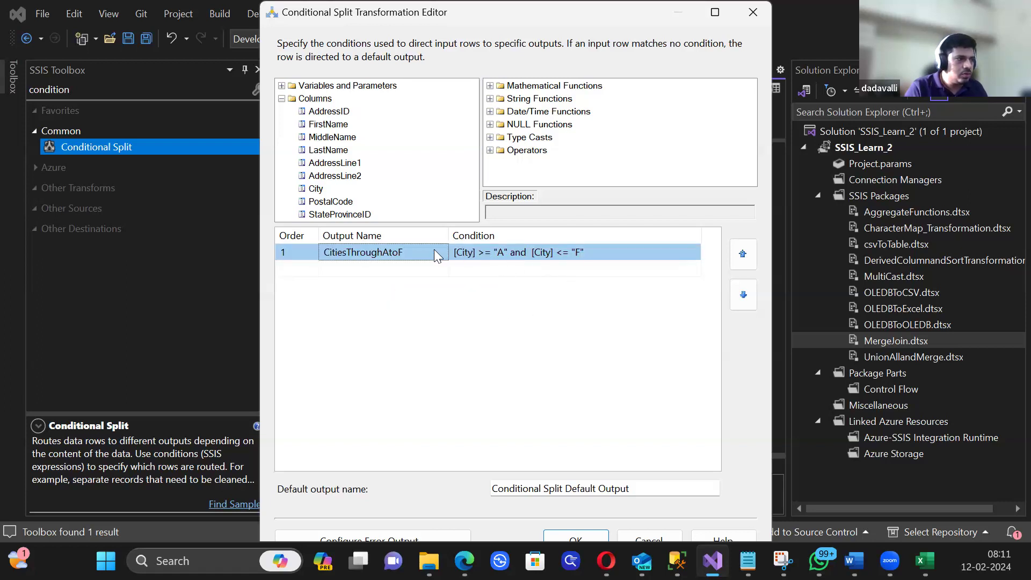
# Step: Examine the condition's validation error and the comparison and logical operators available for expressions
pyautogui.moveTo(430, 250)
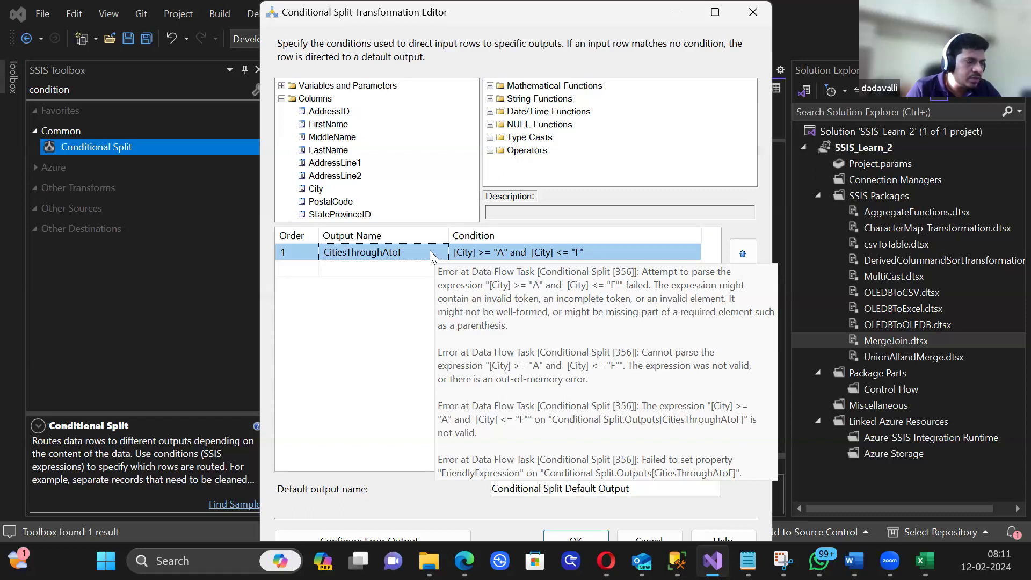
pyautogui.click(490, 98)
pyautogui.click(489, 86)
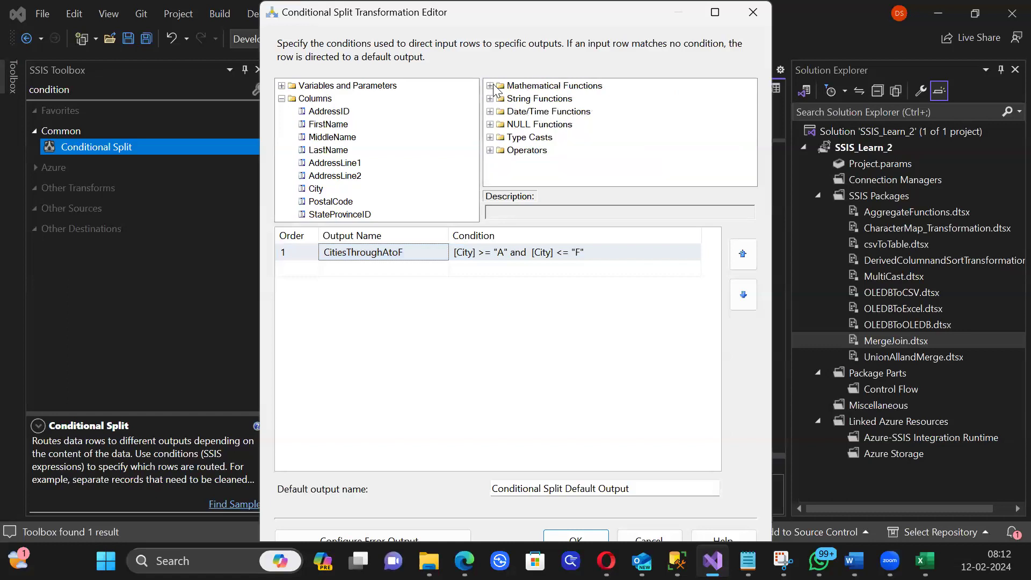
pyautogui.click(490, 150)
pyautogui.scroll(-1, 574, 117)
pyautogui.scroll(-1, 573, 117)
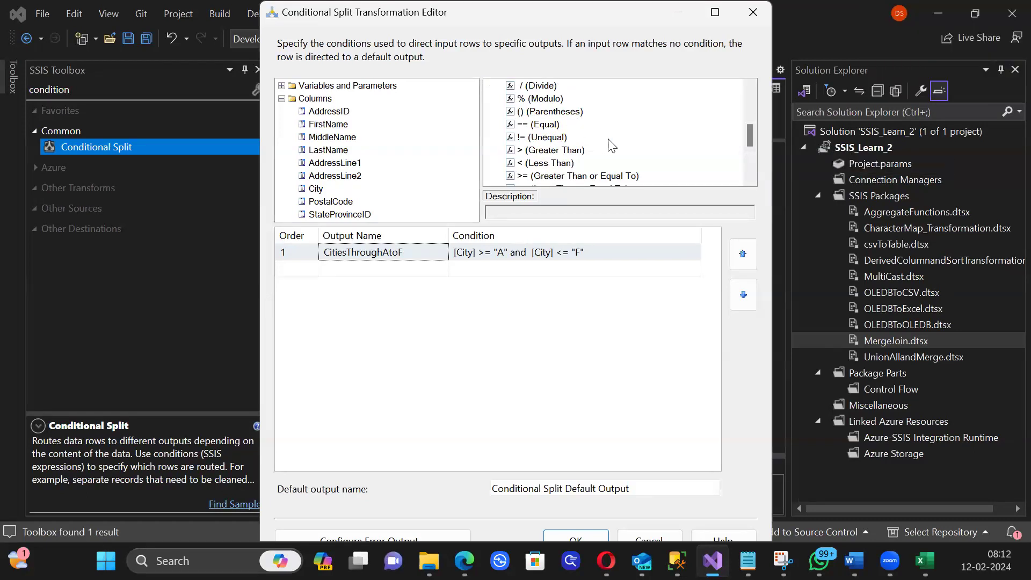
pyautogui.scroll(-1, 615, 151)
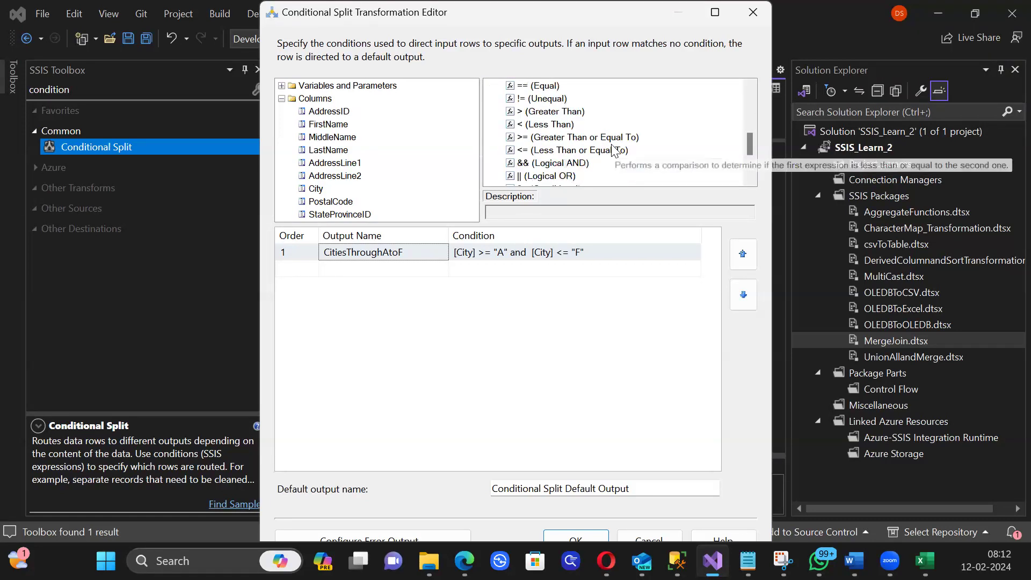
pyautogui.scroll(4, 616, 151)
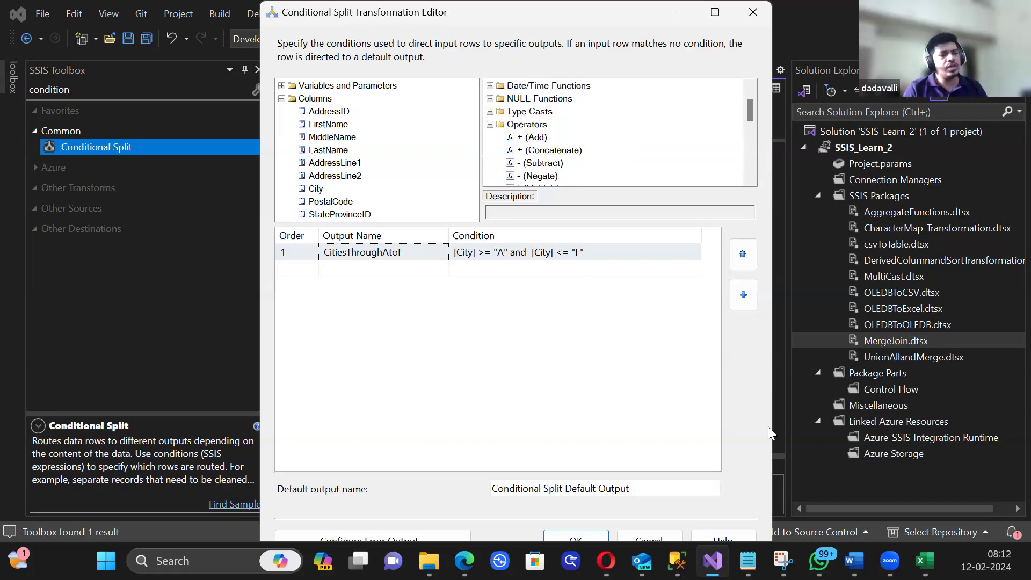
# Step: Switch to SQL Server Management Studio and paste a copy of the person-address join query below the original
pyautogui.click(677, 561)
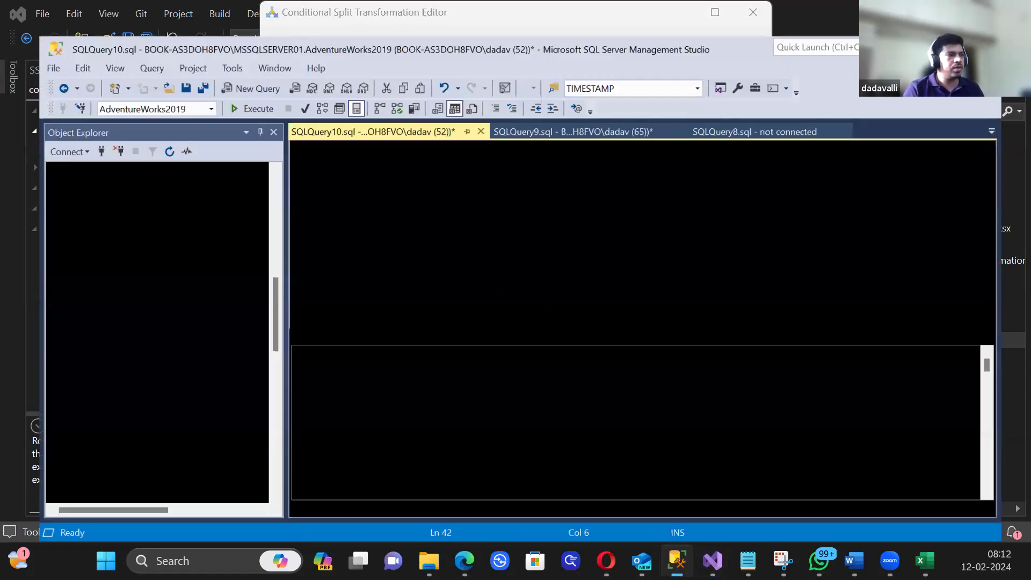
pyautogui.moveTo(417, 236); pyautogui.dragTo(260, 207)
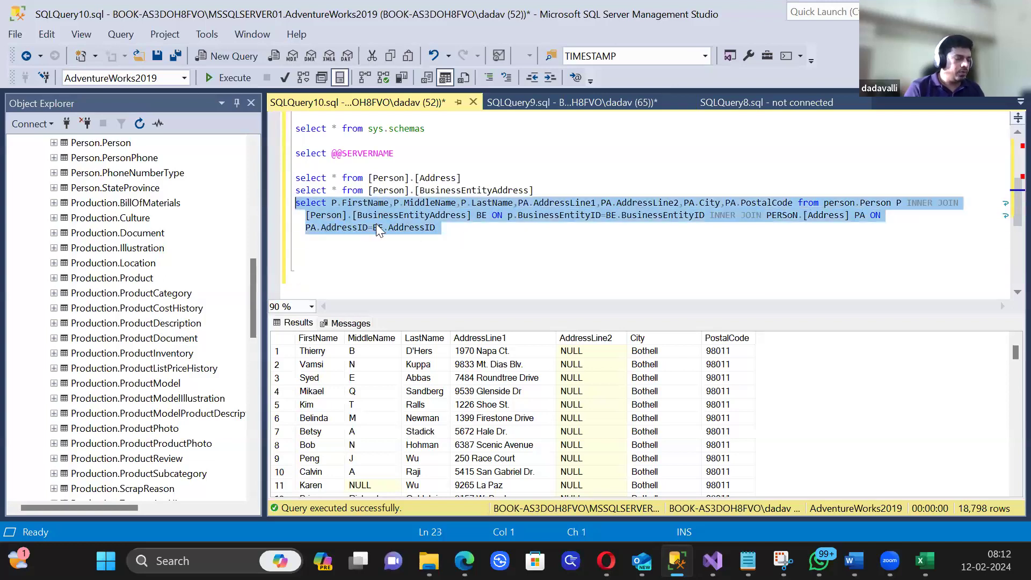
pyautogui.click(535, 245)
pyautogui.press('Return')
pyautogui.press('Return')
pyautogui.hotkey('ctrl', 'v')
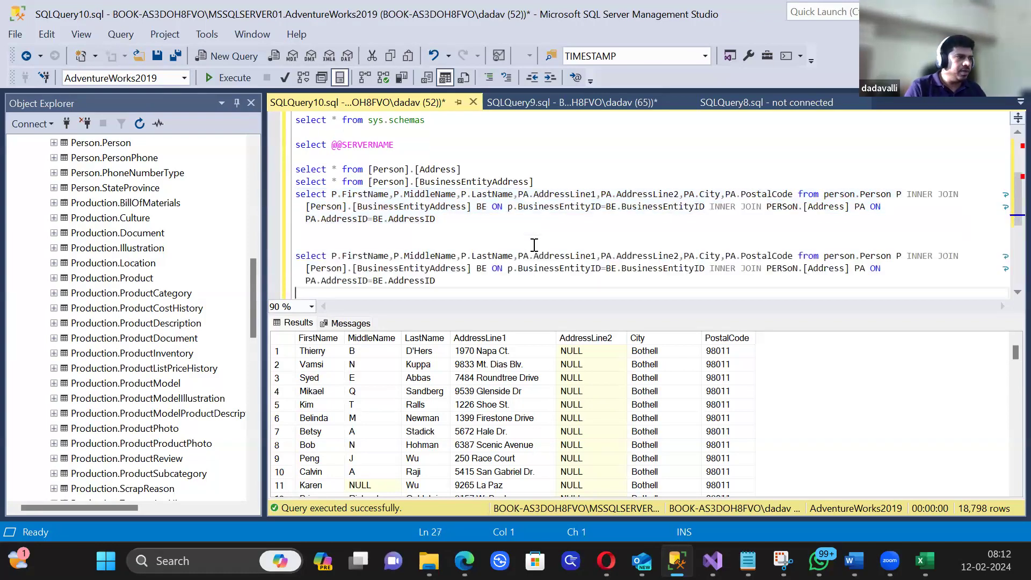
# Step: Add the filter where city<'G' to the end of the copied join query
pyautogui.scroll(-1, 511, 248)
pyautogui.click(502, 249)
pyautogui.press('Return')
pyautogui.write('where city')
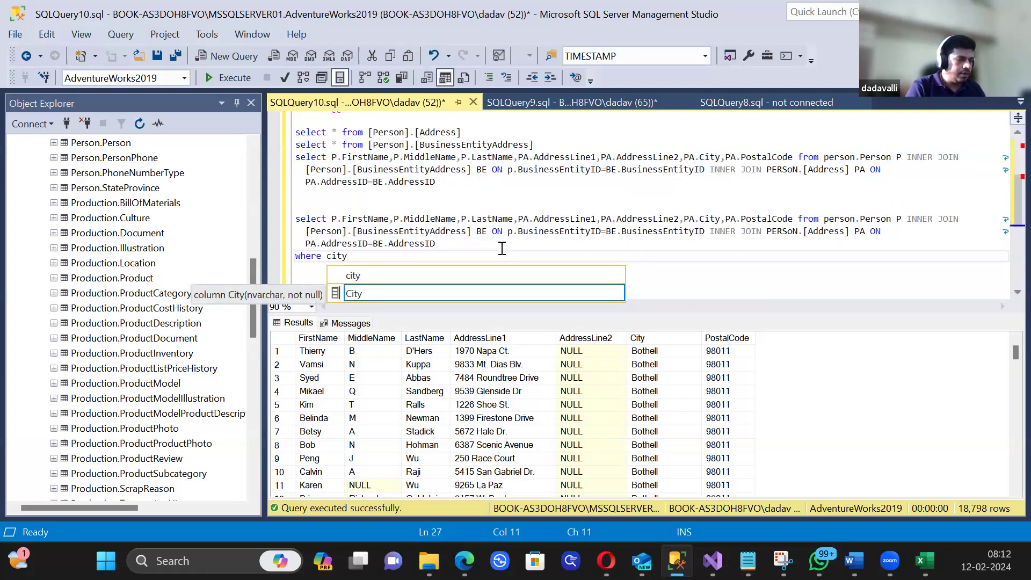
pyautogui.write("<'G")
# Step: Execute the filtered join query and examine the City values throughout its results
pyautogui.moveTo(439, 280); pyautogui.dragTo(280, 220)
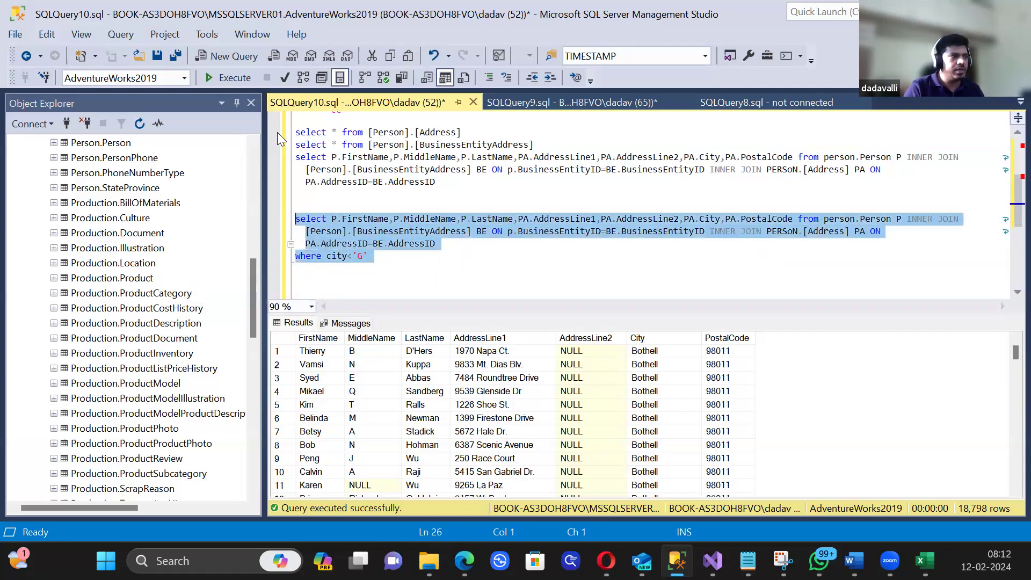
pyautogui.click(230, 78)
pyautogui.click(464, 382)
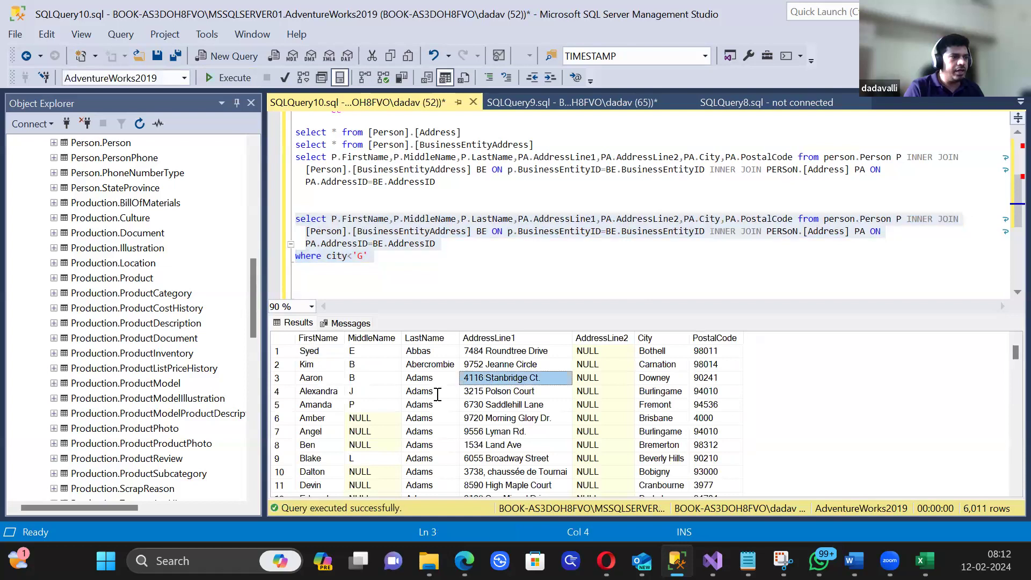
pyautogui.click(658, 365)
pyautogui.scroll(-12, 659, 366)
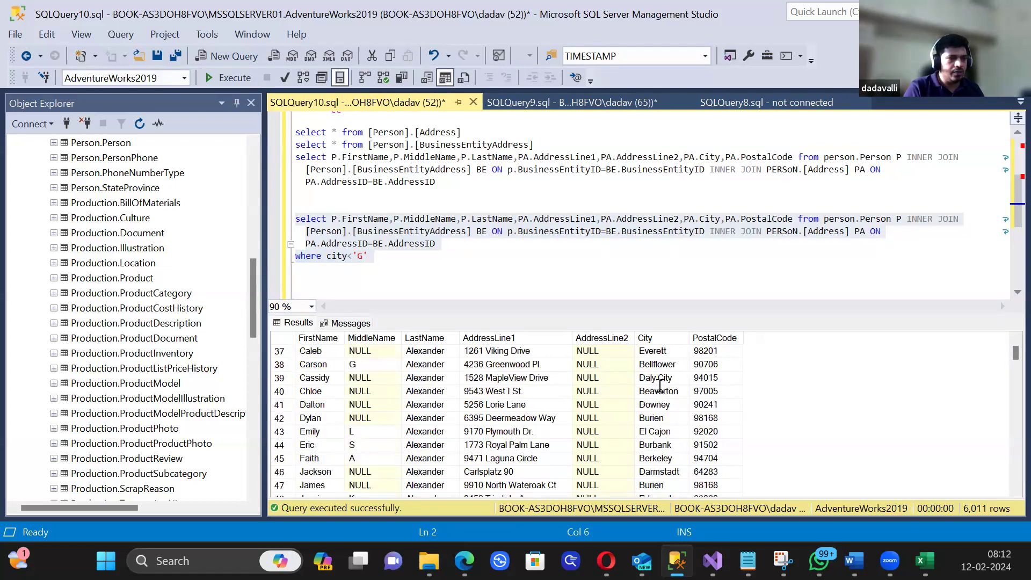
pyautogui.scroll(-13, 814, 385)
pyautogui.moveTo(1014, 365); pyautogui.dragTo(1014, 395)
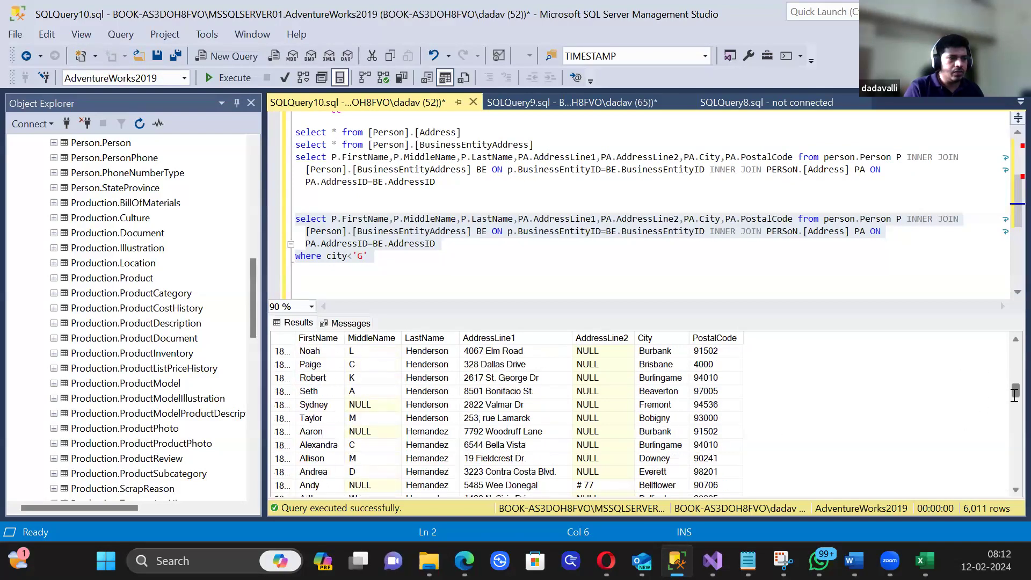
# Step: Execute the copied join query without its where clause and again with it to compare the results
pyautogui.click(461, 270)
pyautogui.click(396, 254)
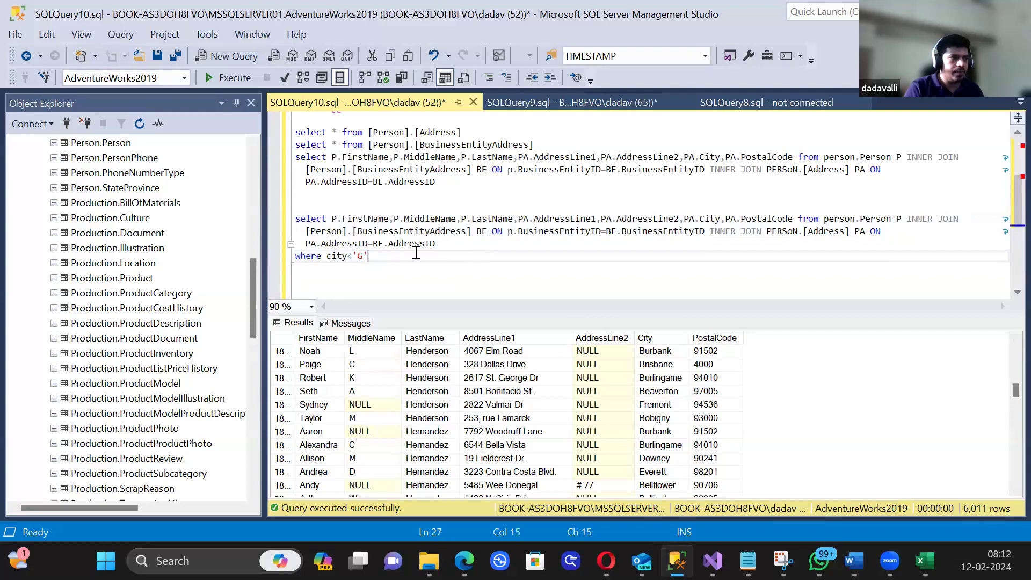
pyautogui.moveTo(437, 244); pyautogui.dragTo(290, 218)
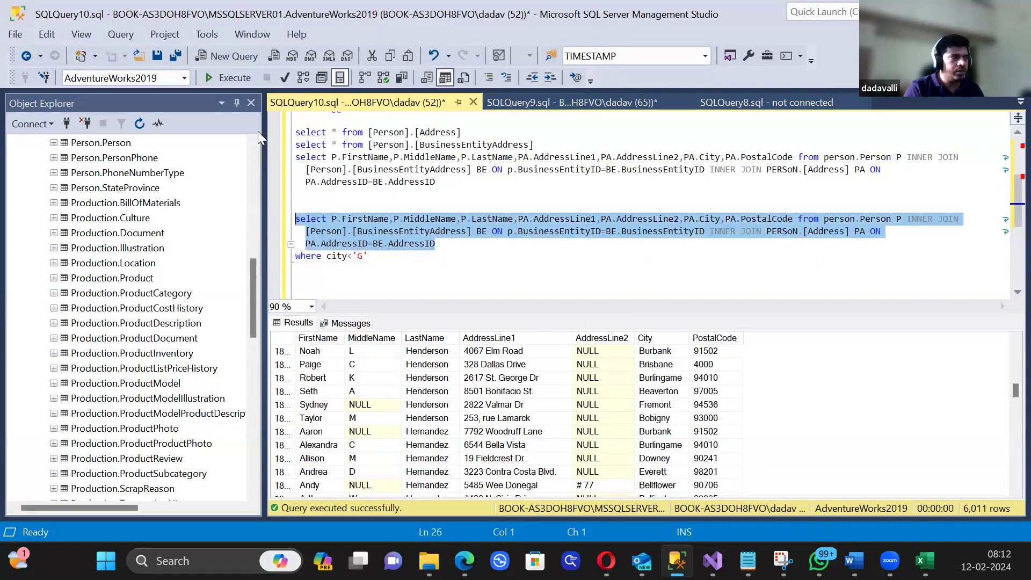
pyautogui.click(236, 75)
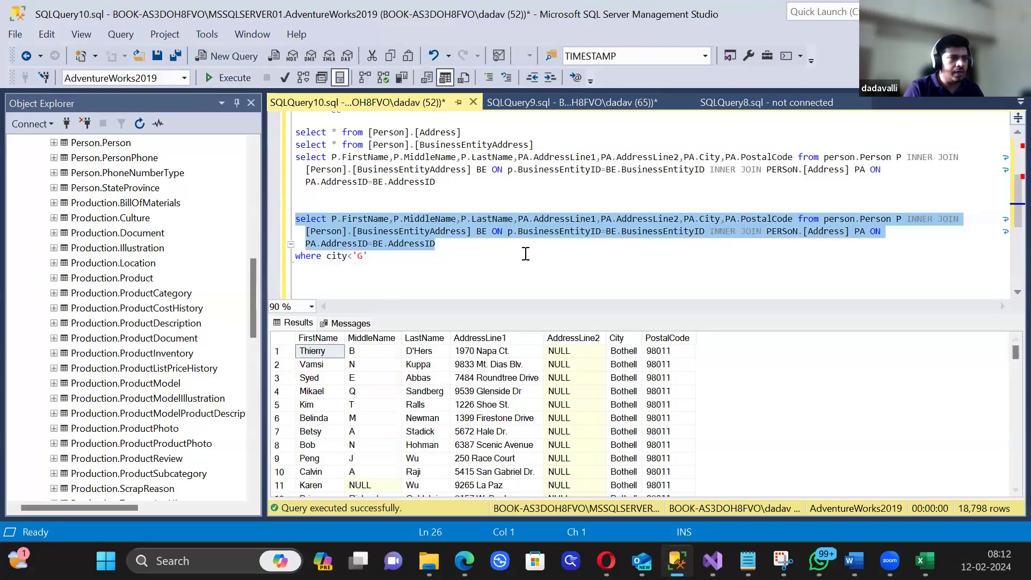
pyautogui.moveTo(425, 257); pyautogui.dragTo(296, 206)
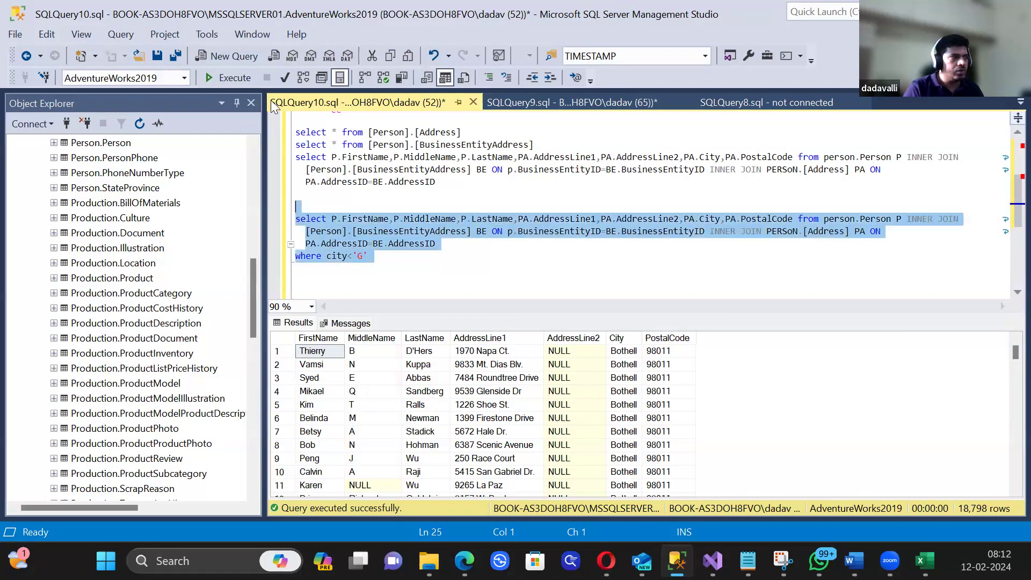
pyautogui.click(229, 77)
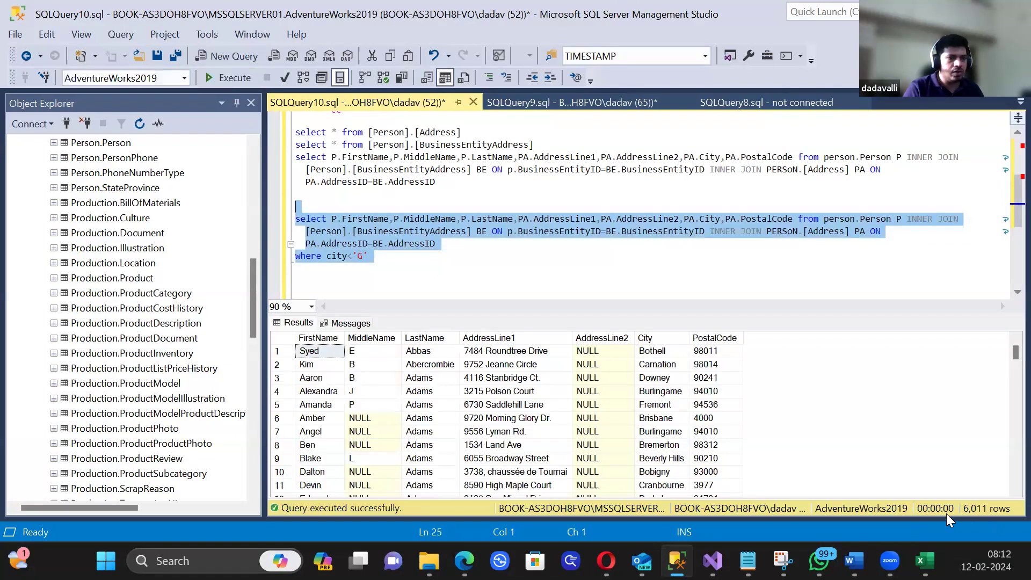
# Step: Append order by city; to the filtered query and execute the whole statement
pyautogui.click(461, 258)
pyautogui.press('Return')
pyautogui.write('order by ')
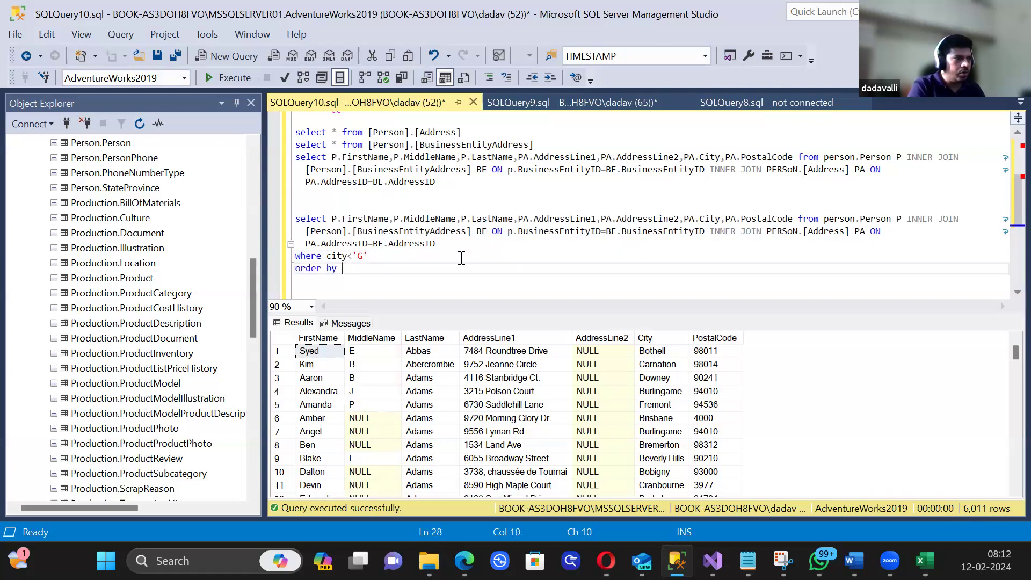
pyautogui.write('city;')
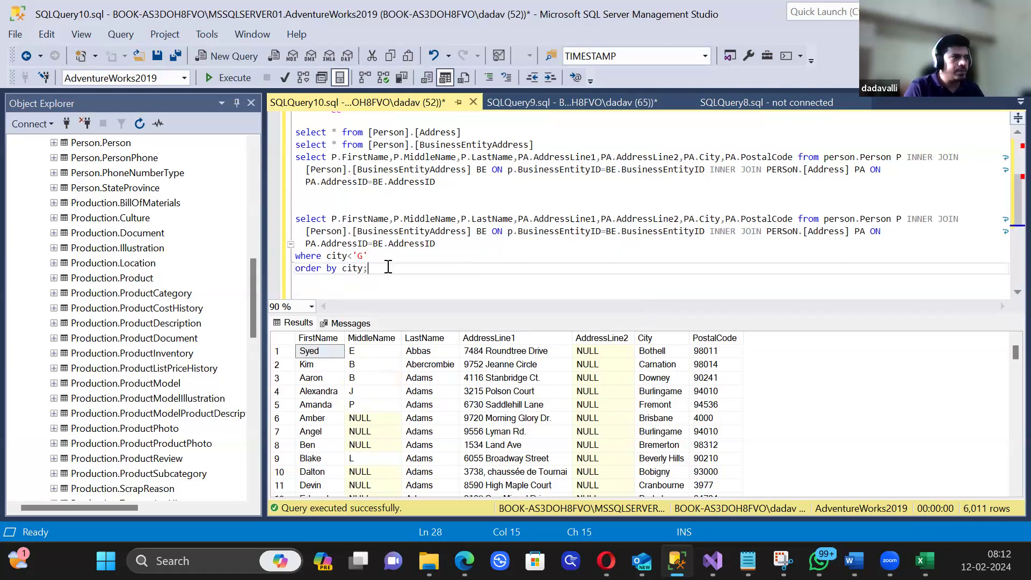
pyautogui.hotkey('shift', 'Up')
pyautogui.hotkey('shift', 'Up')
pyautogui.hotkey('shift', 'Up')
pyautogui.click(220, 77)
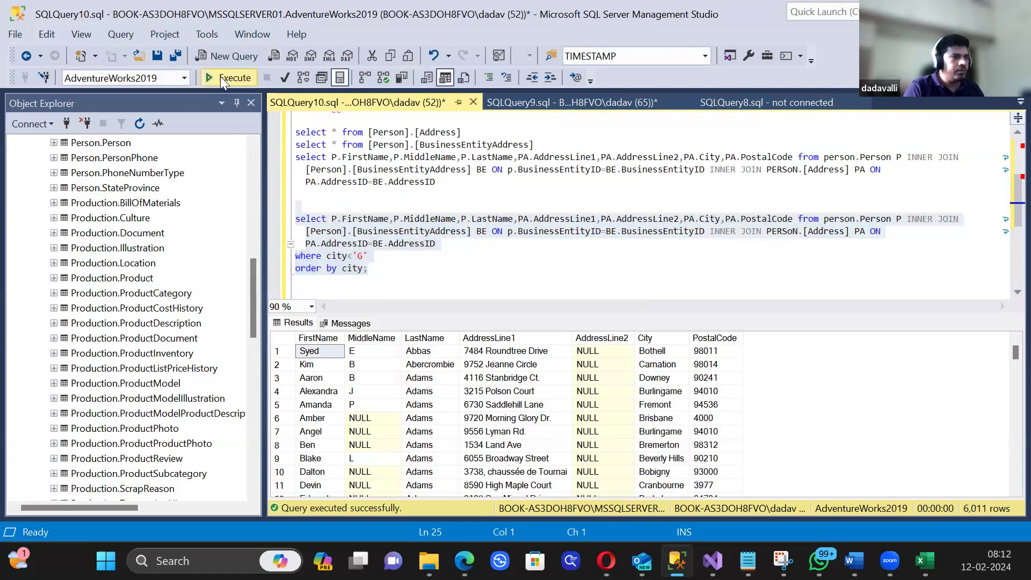
# Step: Examine the City values in the ordered query results from the first row through the last row
pyautogui.click(656, 393)
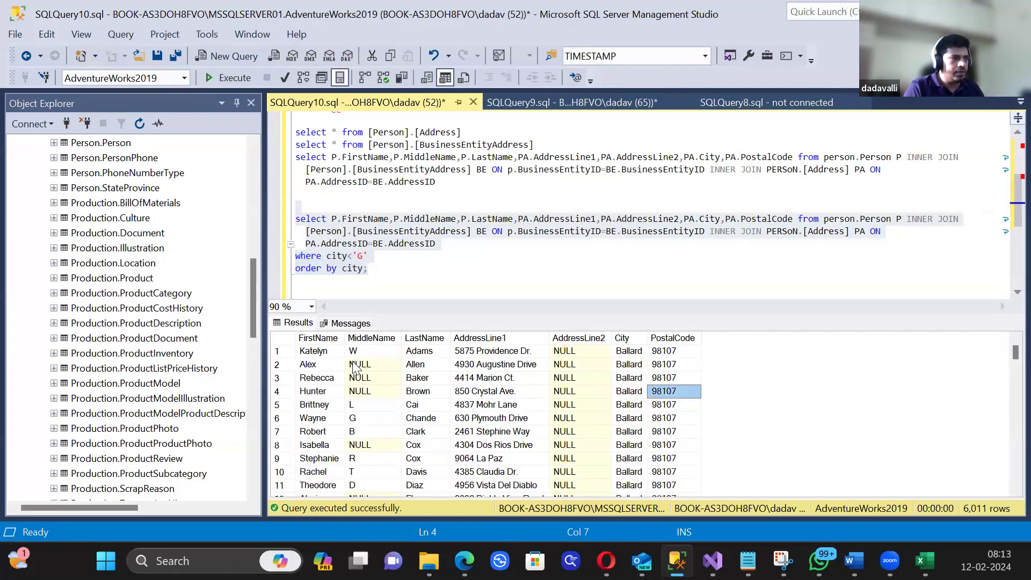
pyautogui.scroll(-14, 625, 363)
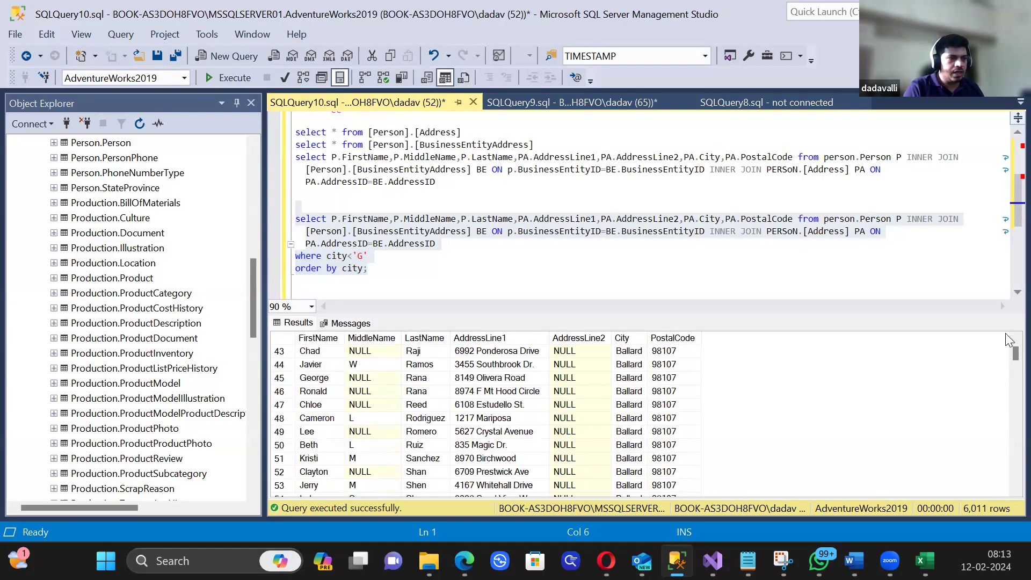
pyautogui.moveTo(1016, 355); pyautogui.dragTo(1015, 482)
pyautogui.click(631, 485)
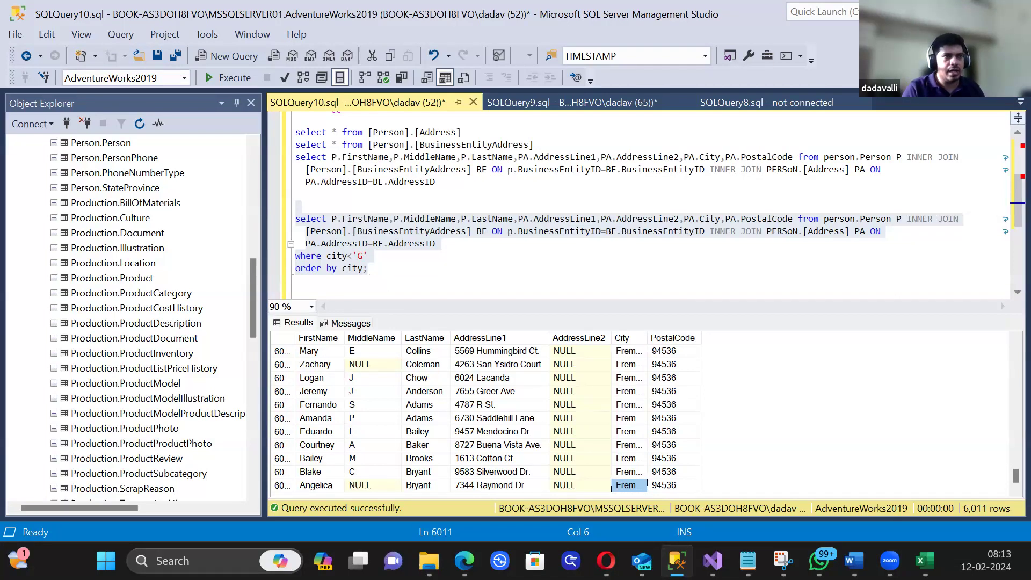
# Step: Switch to Visual Studio and examine the string functions and operators available in the Conditional Split Transformation Editor
pyautogui.click(963, 11)
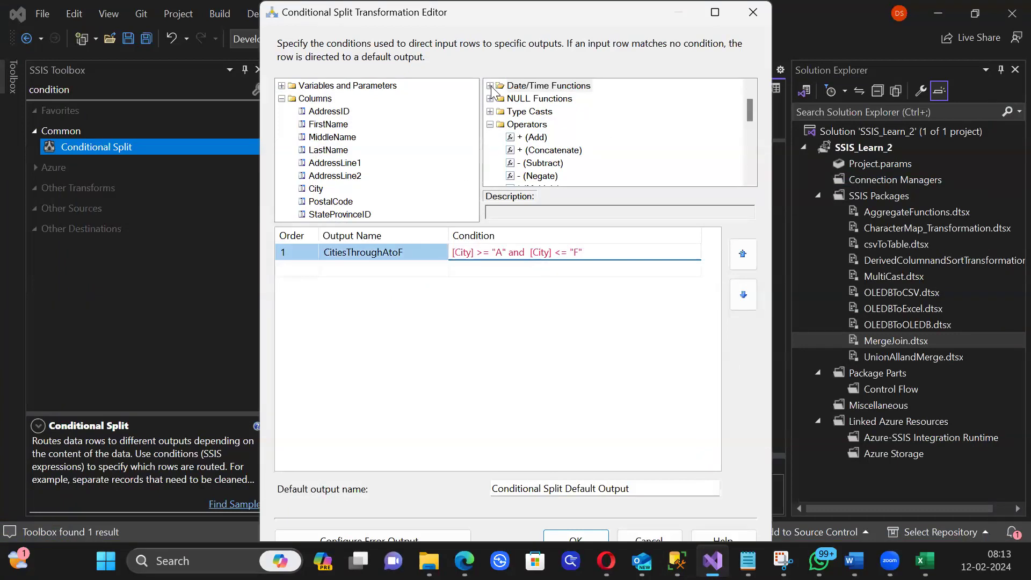
pyautogui.scroll(1, 495, 89)
pyautogui.click(490, 98)
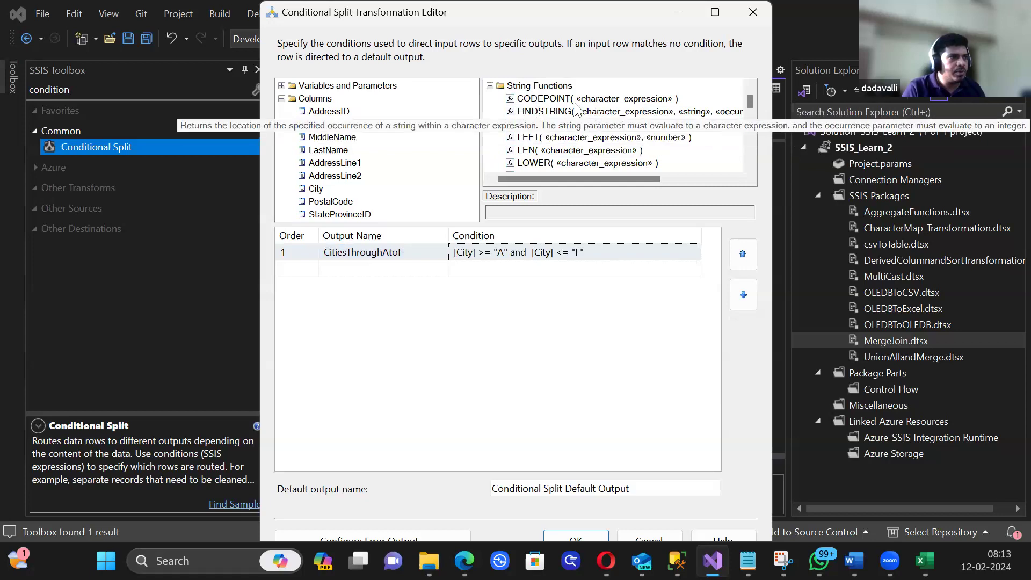
pyautogui.scroll(-1, 588, 132)
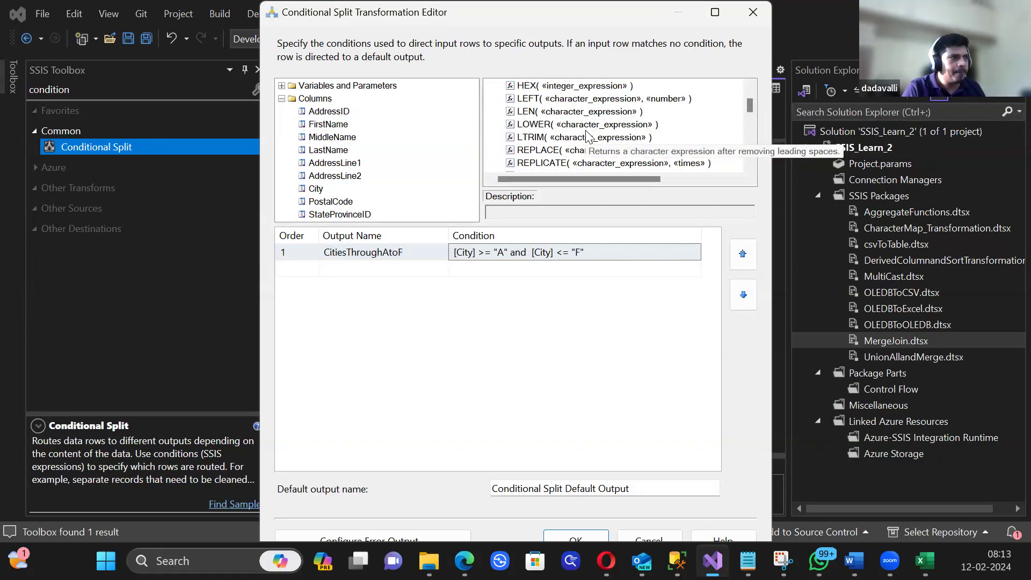
pyautogui.scroll(-4, 590, 137)
pyautogui.scroll(-6, 589, 137)
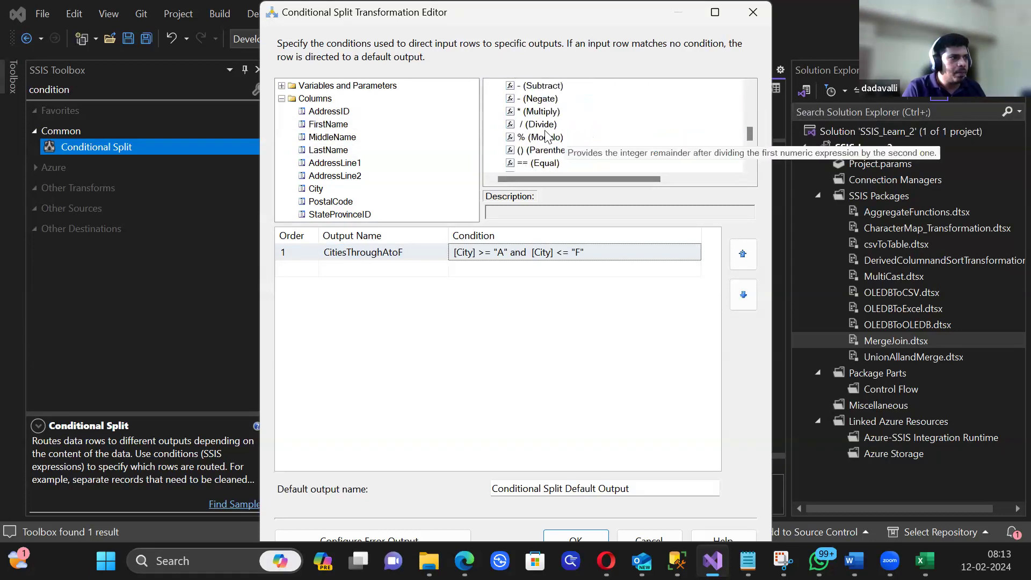
pyautogui.scroll(-1, 556, 138)
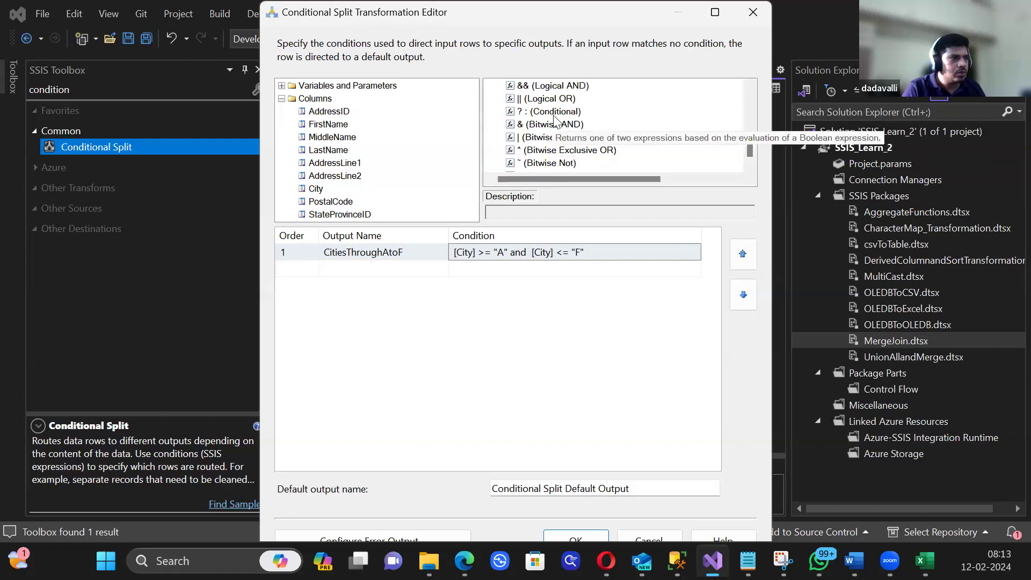
pyautogui.scroll(-1, 609, 131)
pyautogui.scroll(4, 609, 134)
pyautogui.scroll(1, 607, 141)
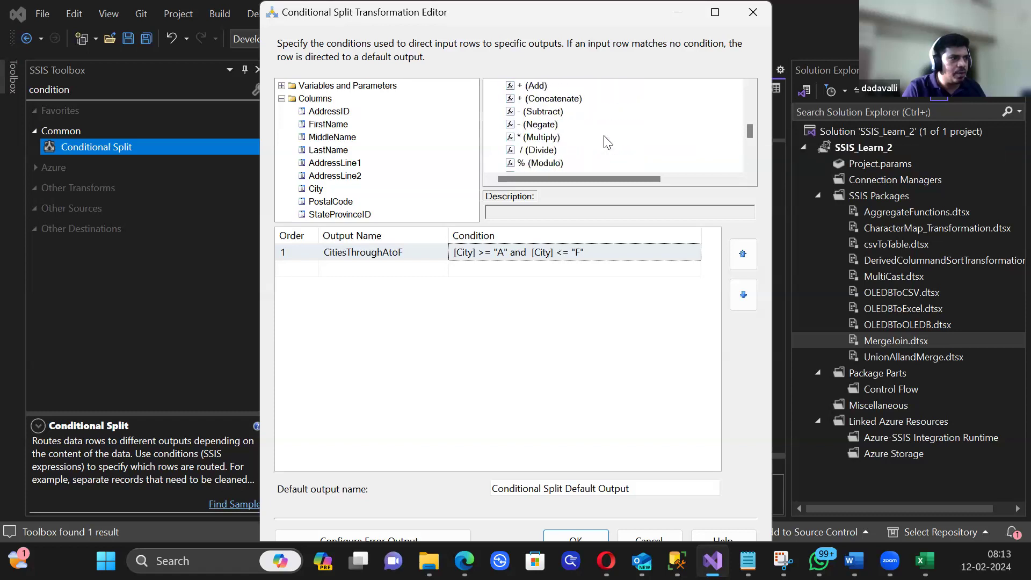
pyautogui.scroll(2, 584, 127)
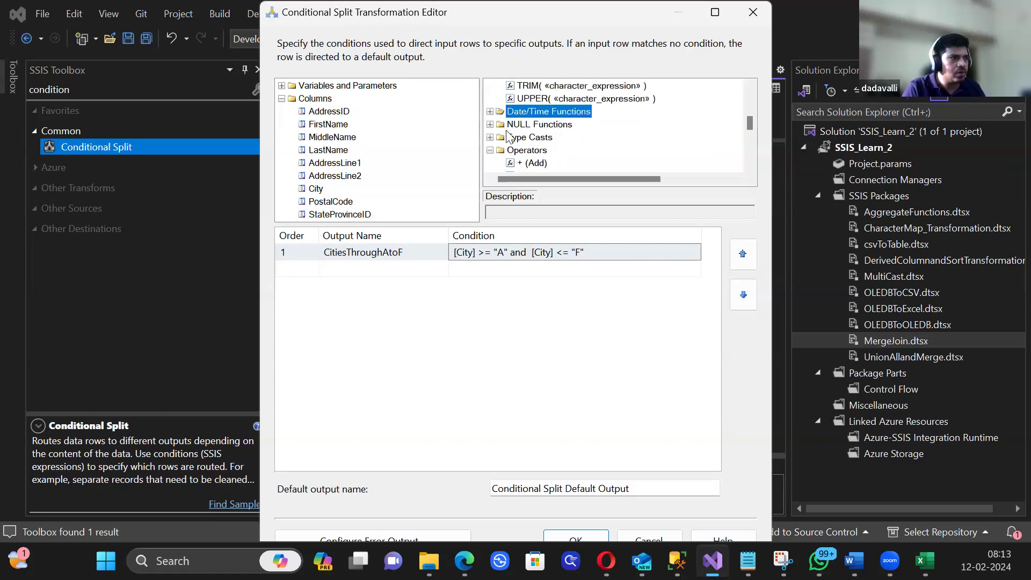
# Step: Expand the Type Casts and Date/Time Functions groups and look through the string functions for a suitable expression
pyautogui.click(491, 137)
pyautogui.scroll(2, 583, 140)
pyautogui.click(580, 136)
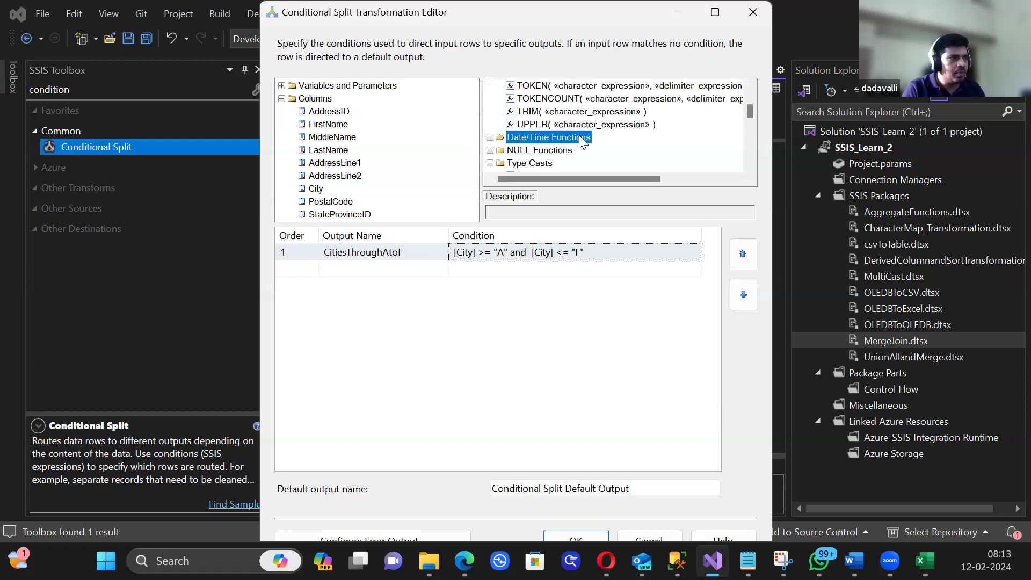
pyautogui.click(491, 137)
pyautogui.scroll(3, 555, 144)
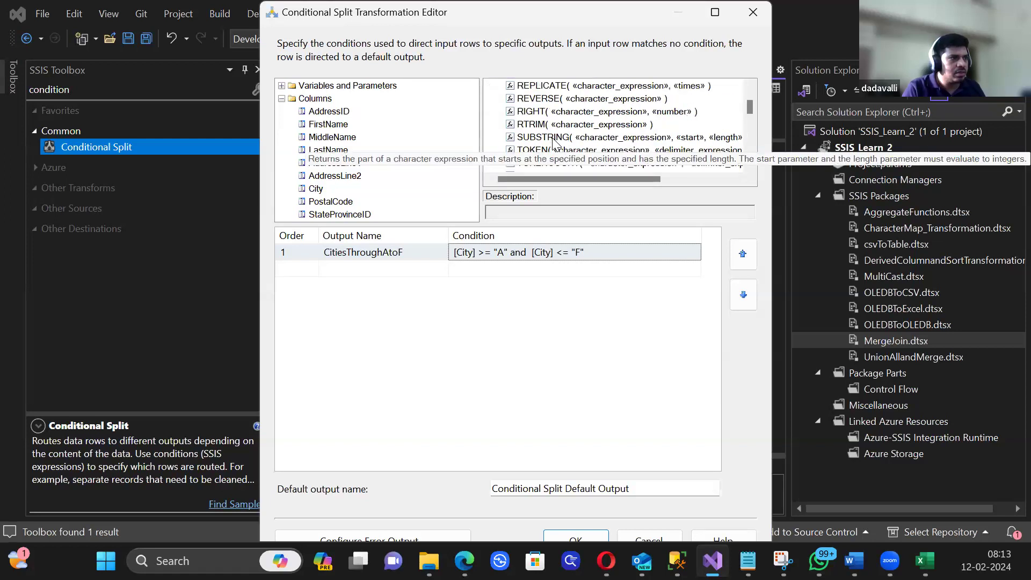
pyautogui.scroll(3, 551, 144)
pyautogui.scroll(1, 549, 144)
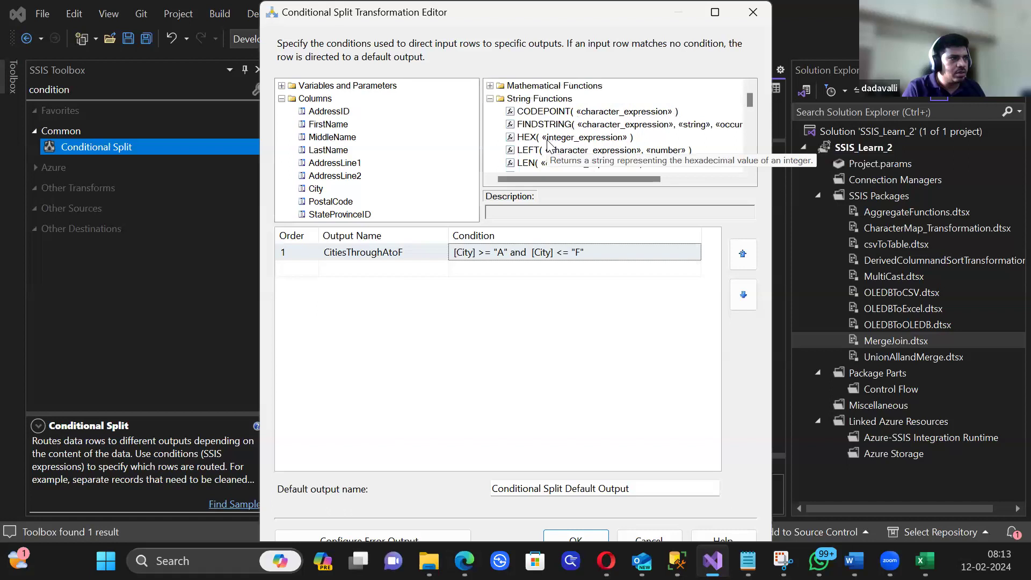
pyautogui.scroll(-5, 549, 144)
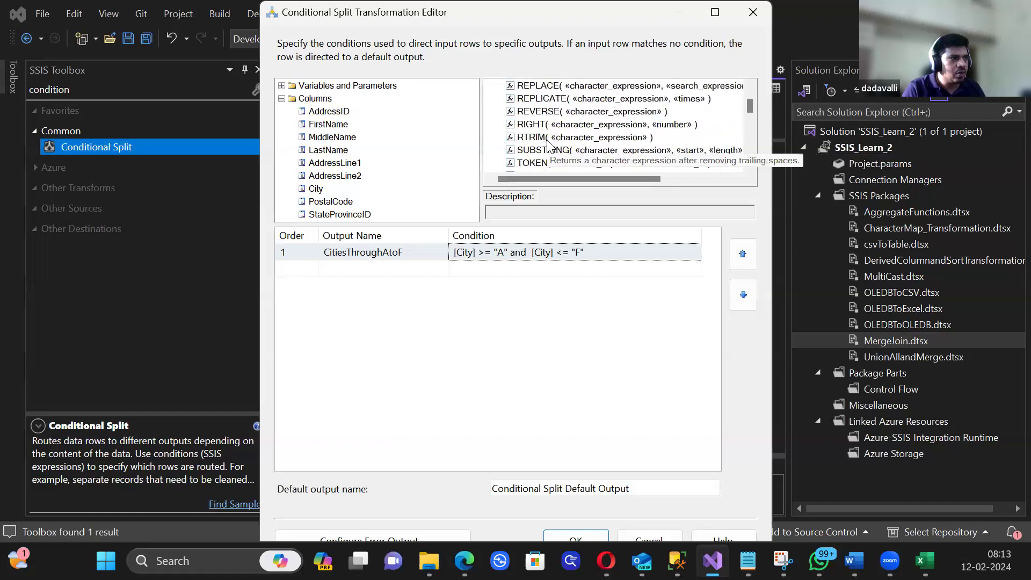
pyautogui.scroll(-1, 549, 144)
pyautogui.scroll(2, 549, 144)
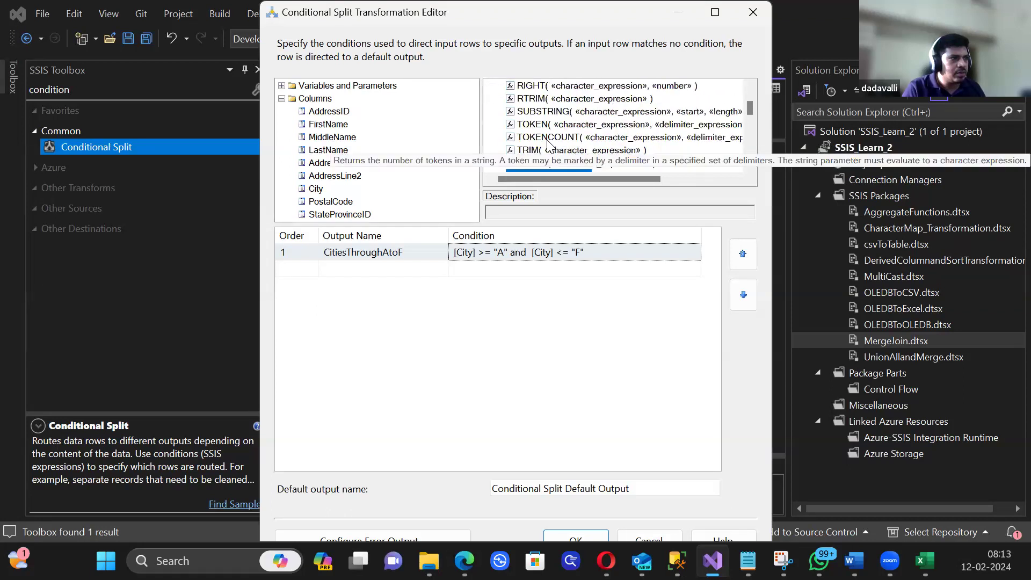
pyautogui.scroll(-1, 549, 144)
pyautogui.scroll(1, 549, 144)
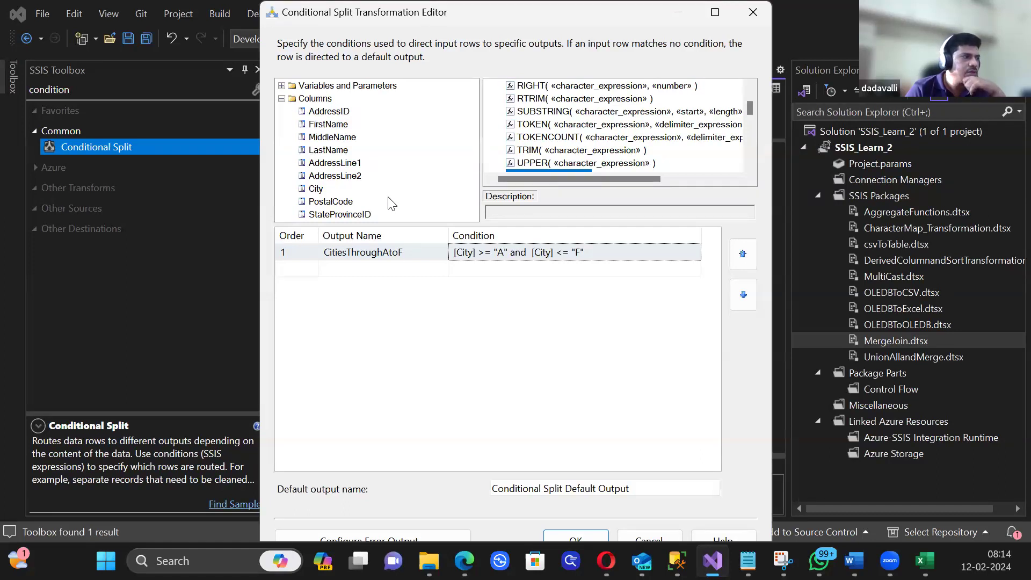
# Step: Replace the first output's city condition with [AddressID]<5000, using the AddressID column
pyautogui.click(335, 204)
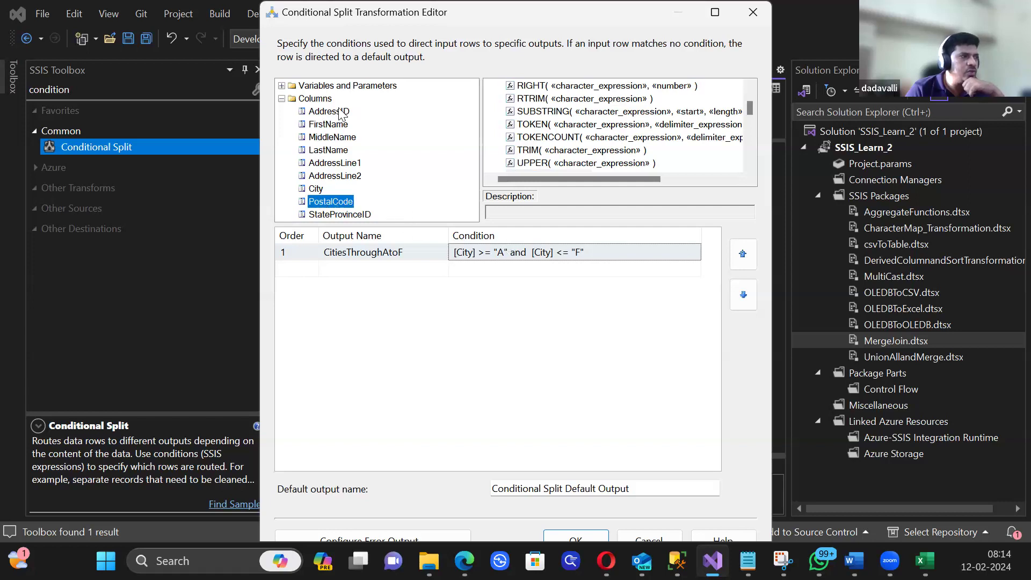
pyautogui.click(611, 254)
pyautogui.moveTo(622, 249); pyautogui.dragTo(399, 243)
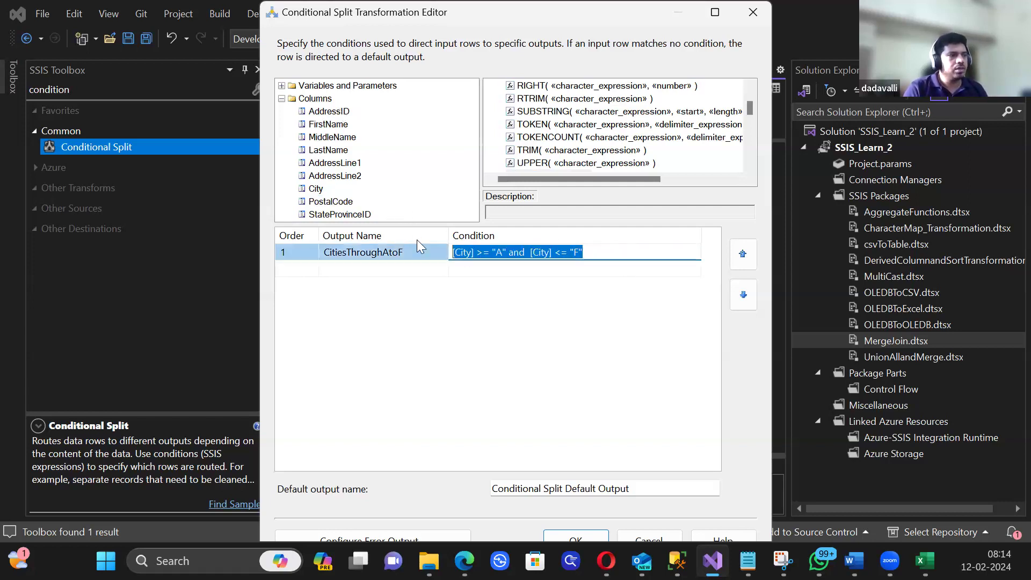
pyautogui.write('Ad')
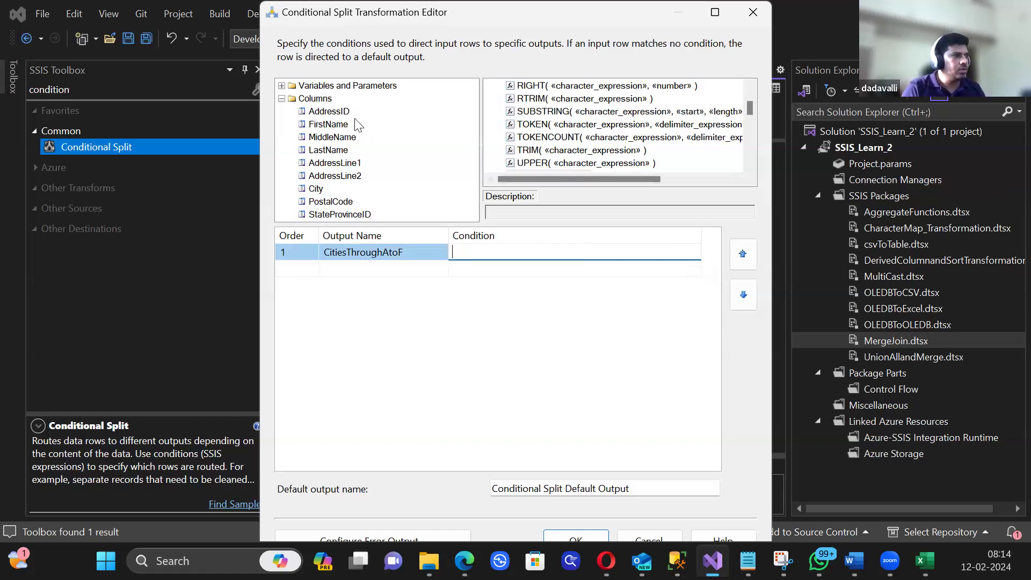
pyautogui.moveTo(330, 201); pyautogui.dragTo(573, 258)
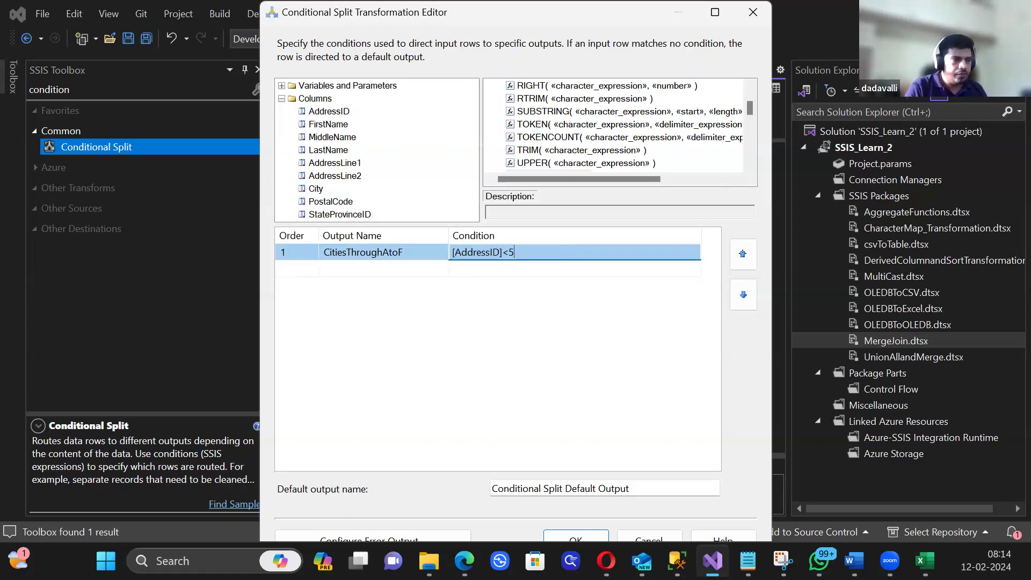
# Step: Rename the CitiesThroughAtoF output as EarlyAdopters
pyautogui.click(390, 252)
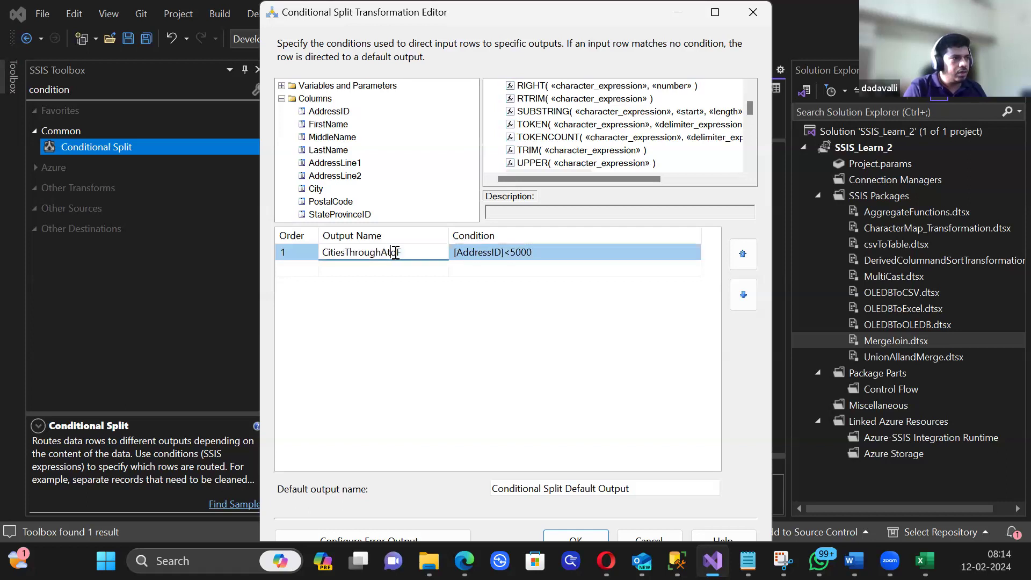
pyautogui.moveTo(414, 253); pyautogui.dragTo(225, 248)
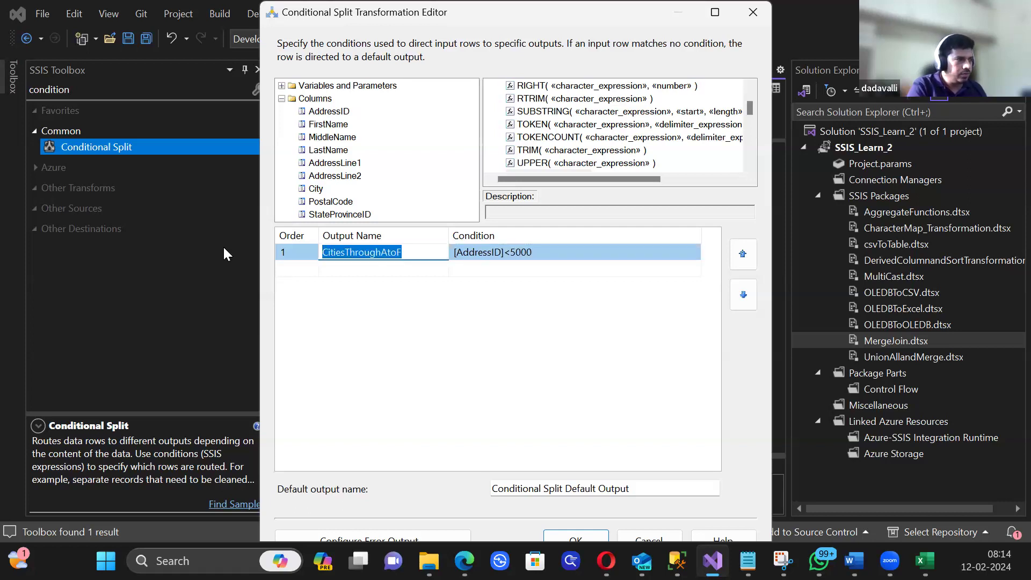
pyautogui.write('Recr')
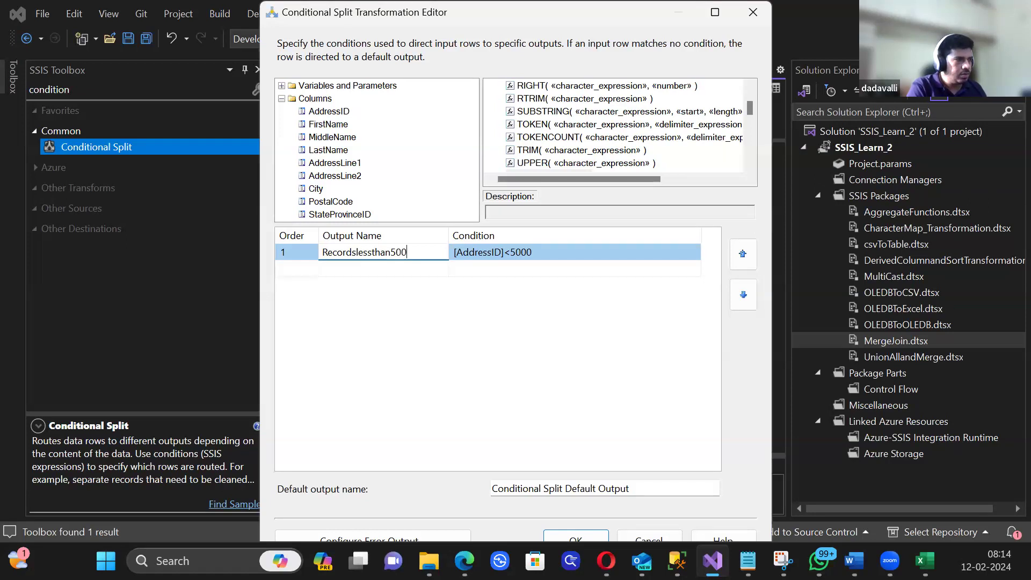
pyautogui.press('BackSpace')
pyautogui.press('BackSpace')
pyautogui.press('BackSpace')
pyautogui.press('BackSpace')
pyautogui.press('BackSpace')
pyautogui.press('BackSpace')
pyautogui.press('BackSpace')
pyautogui.press('BackSpace')
pyautogui.press('BackSpace')
pyautogui.press('BackSpace')
pyautogui.press('BackSpace')
pyautogui.press('BackSpace')
pyautogui.press('BackSpace')
pyautogui.press('BackSpace')
pyautogui.press('BackSpace')
pyautogui.press('BackSpace')
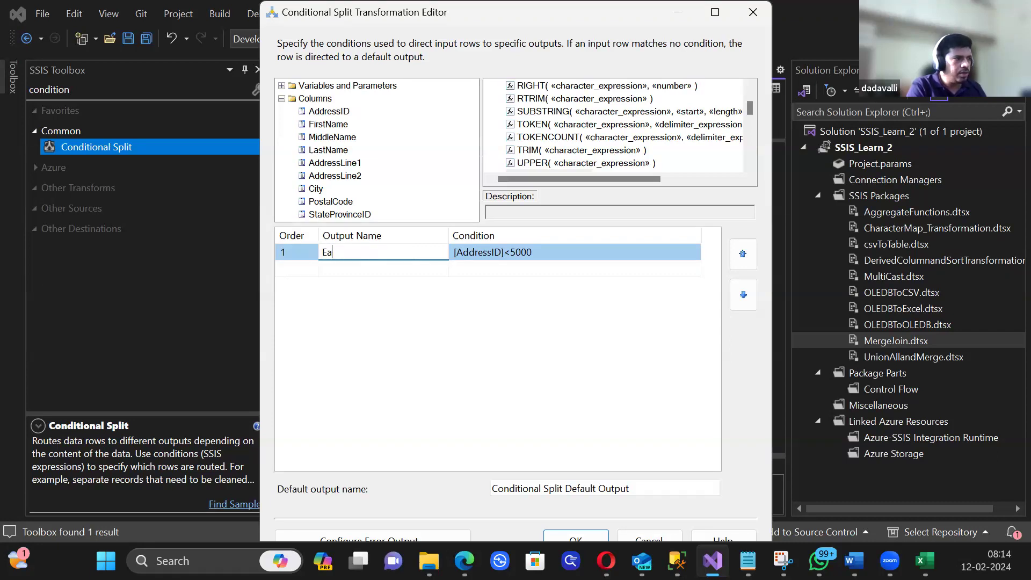
pyautogui.write('Adopters')
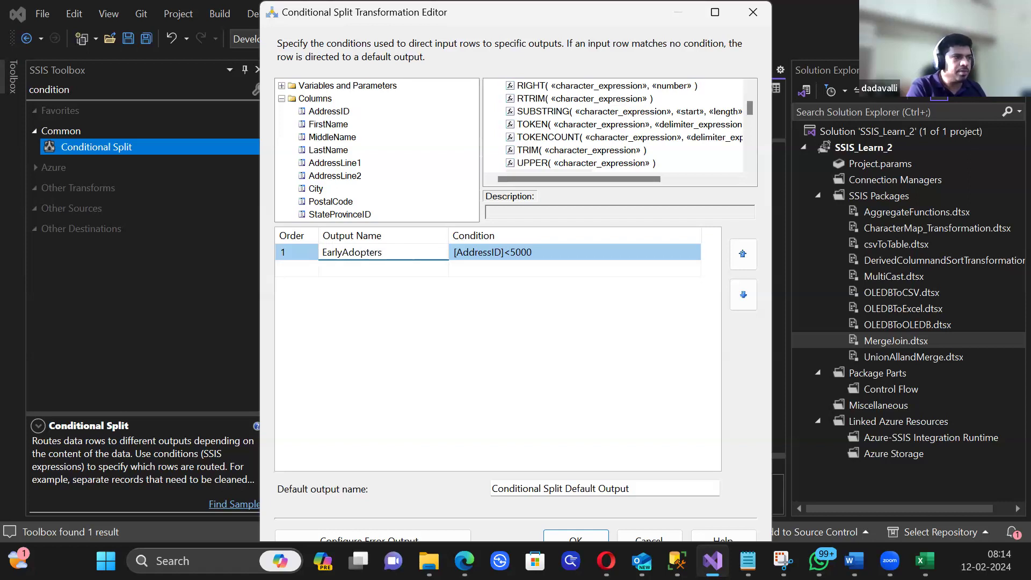
pyautogui.press('Return')
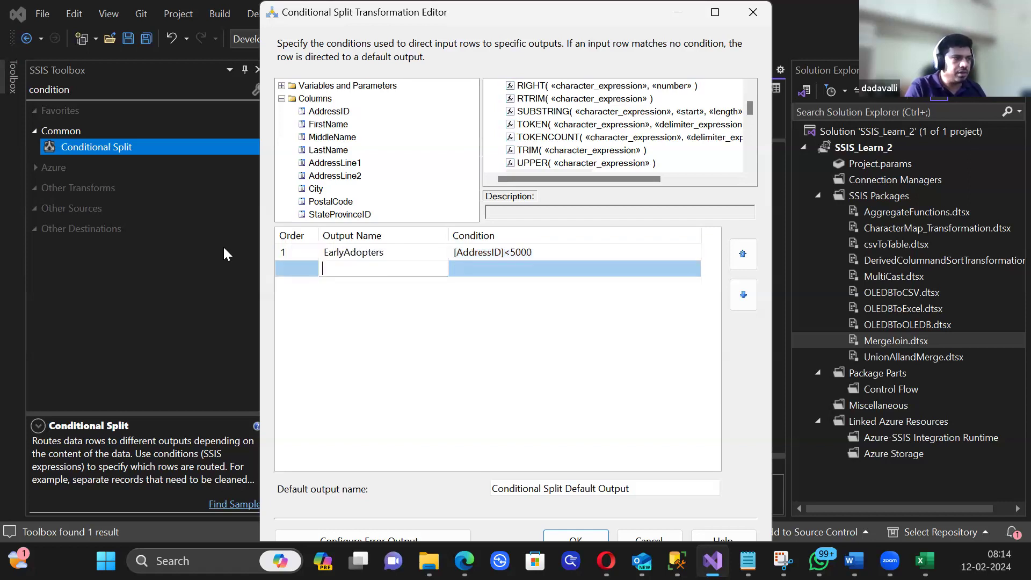
# Step: Add a second output named LateJoiners to the conditional split
pyautogui.click(342, 274)
pyautogui.click(509, 273)
pyautogui.click(401, 258)
pyautogui.click(393, 268)
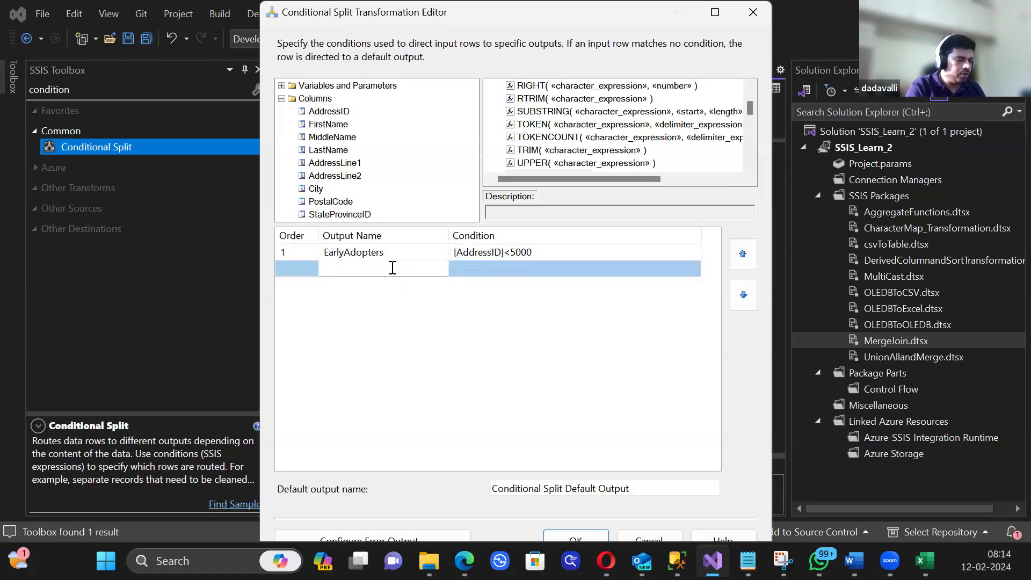
pyautogui.write('S')
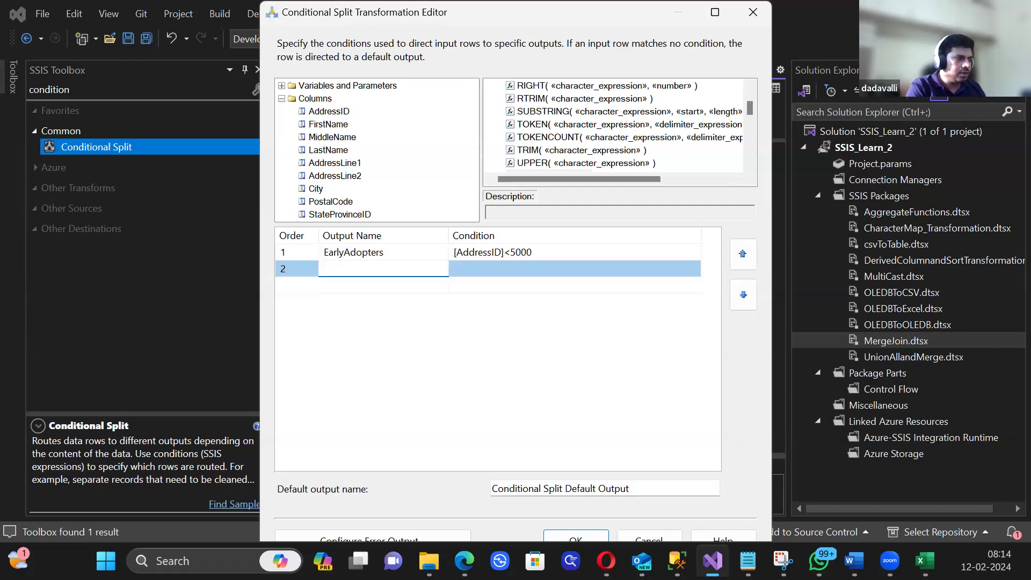
pyautogui.write('ate AAdopt')
pyautogui.press('BackSpace')
pyautogui.press('BackSpace')
pyautogui.press('BackSpace')
pyautogui.press('BackSpace')
pyautogui.press('BackSpace')
pyautogui.press('BackSpace')
pyautogui.press('BackSpace')
pyautogui.press('BackSpace')
pyautogui.press('BackSpace')
pyautogui.write('ateJ')
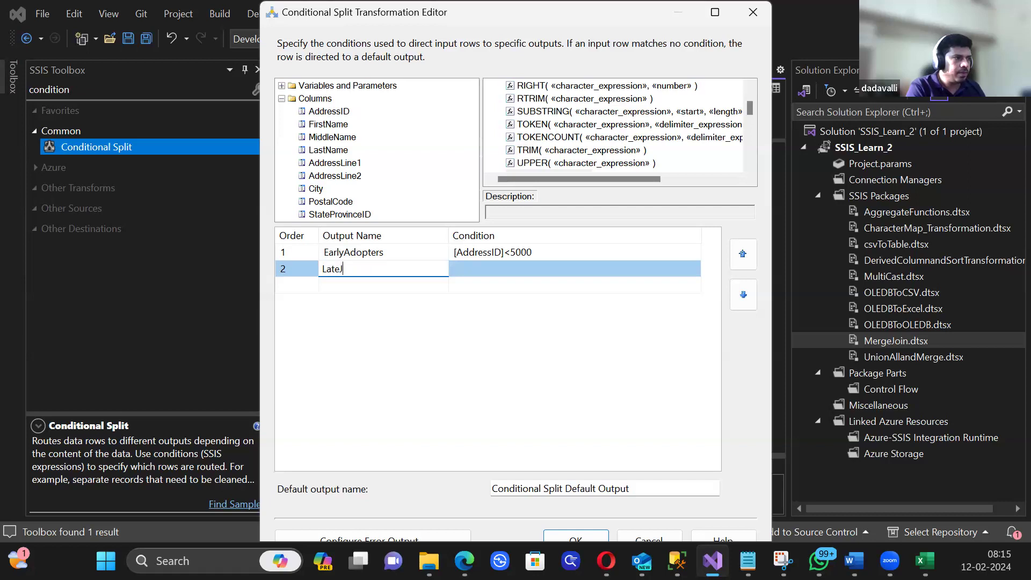
pyautogui.write('oiners')
# Step: Set the LateJoiners output's condition to [AddressID] >5000, using the AddressID column
pyautogui.click(474, 269)
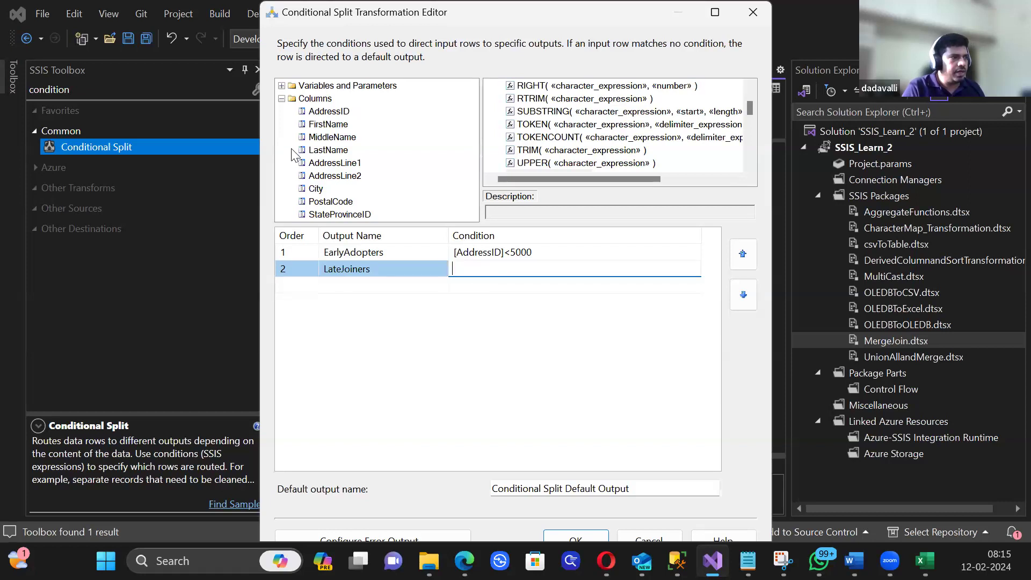
pyautogui.moveTo(327, 111); pyautogui.dragTo(478, 269)
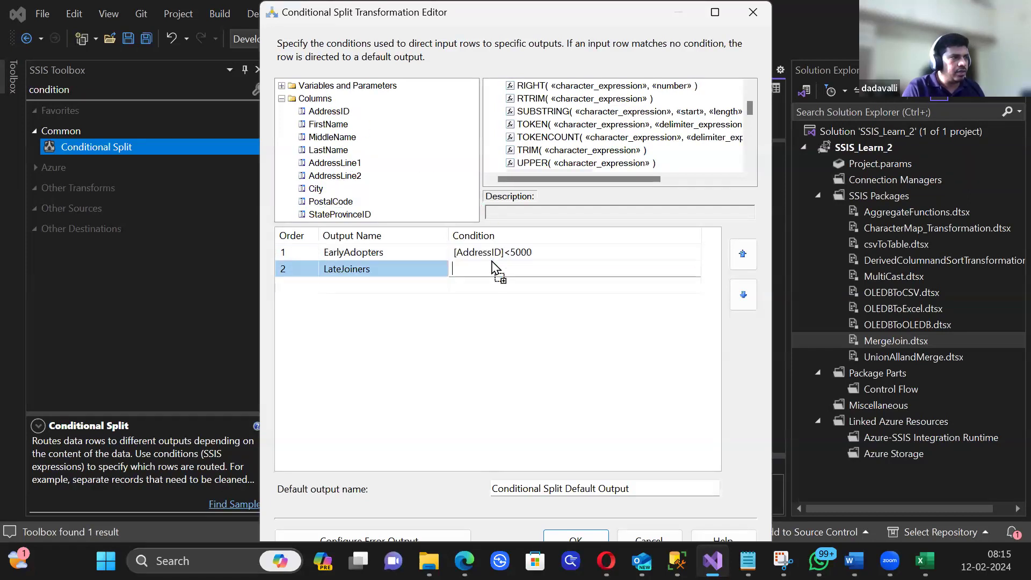
pyautogui.click(632, 271)
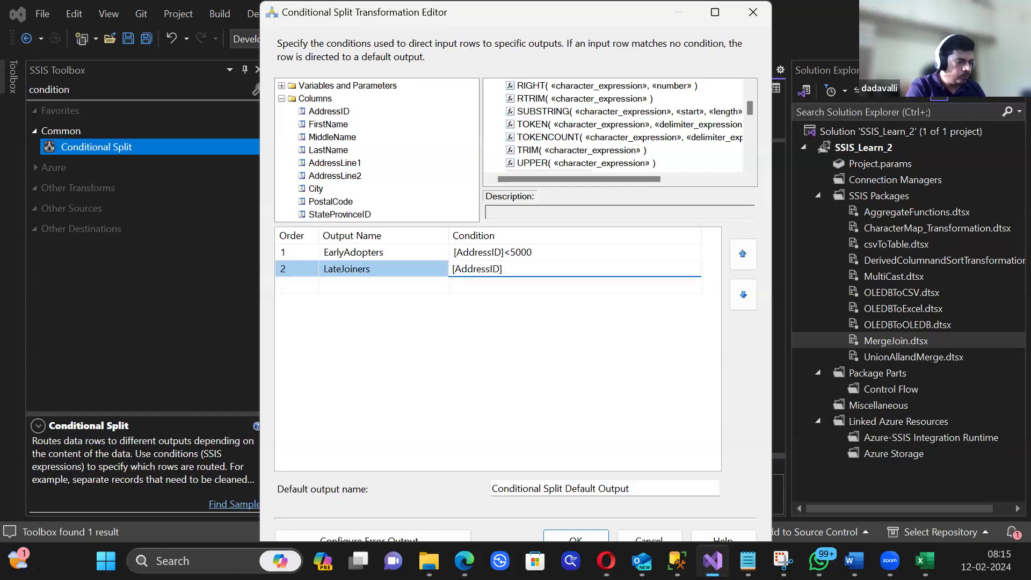
pyautogui.write('>')
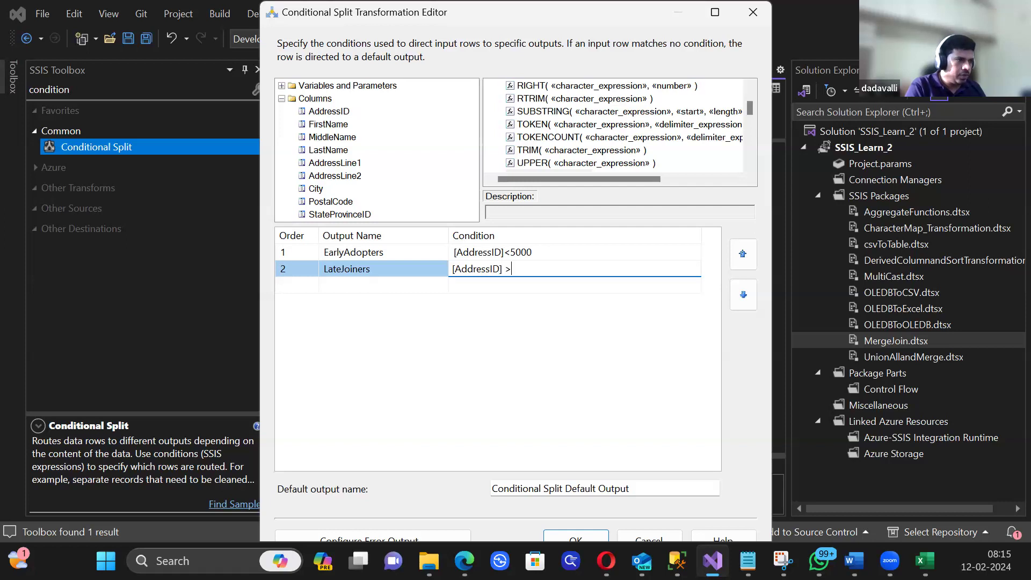
pyautogui.write('5000')
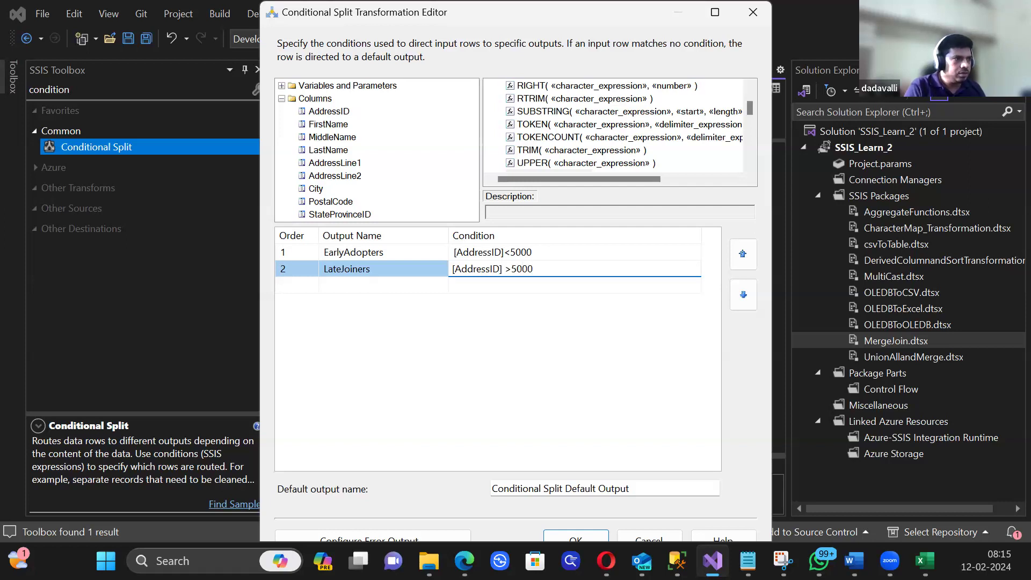
pyautogui.scroll(-1, 590, 138)
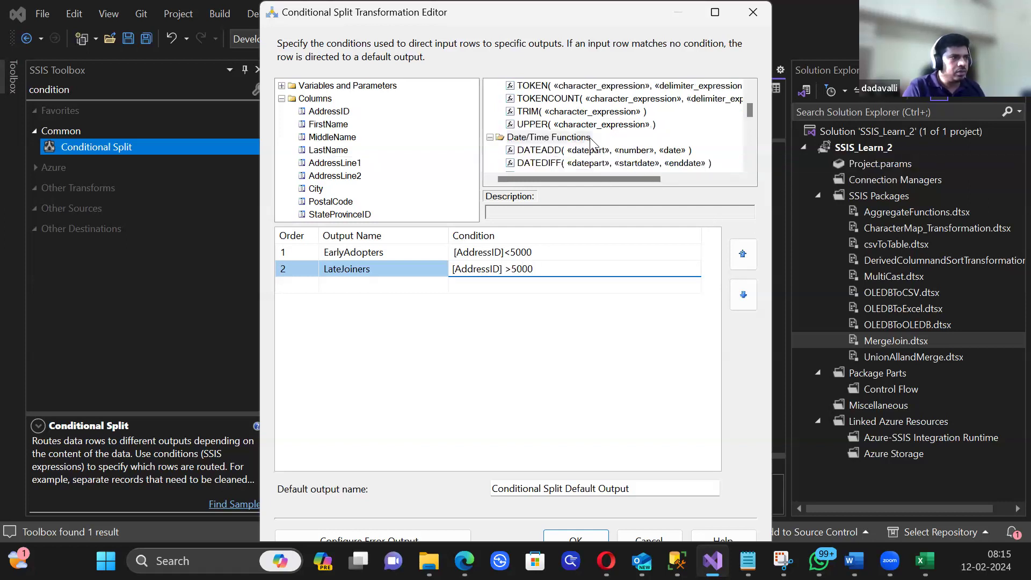
# Step: Append the Logical AND operator (&&) to the LateJoiners output's condition
pyautogui.scroll(-10, 590, 137)
pyautogui.scroll(-1, 594, 144)
pyautogui.scroll(-4, 594, 145)
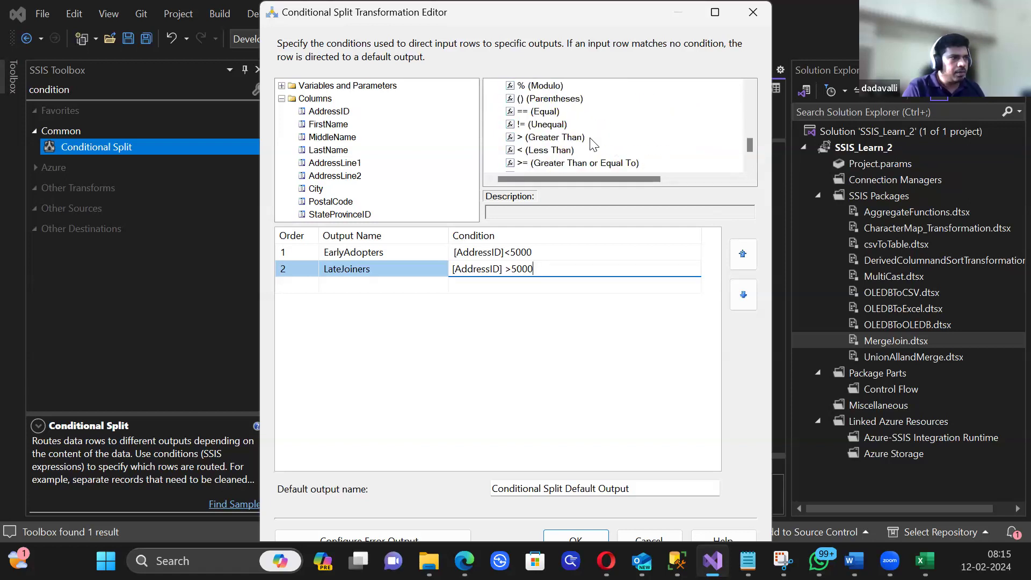
pyautogui.moveTo(536, 111); pyautogui.dragTo(572, 272)
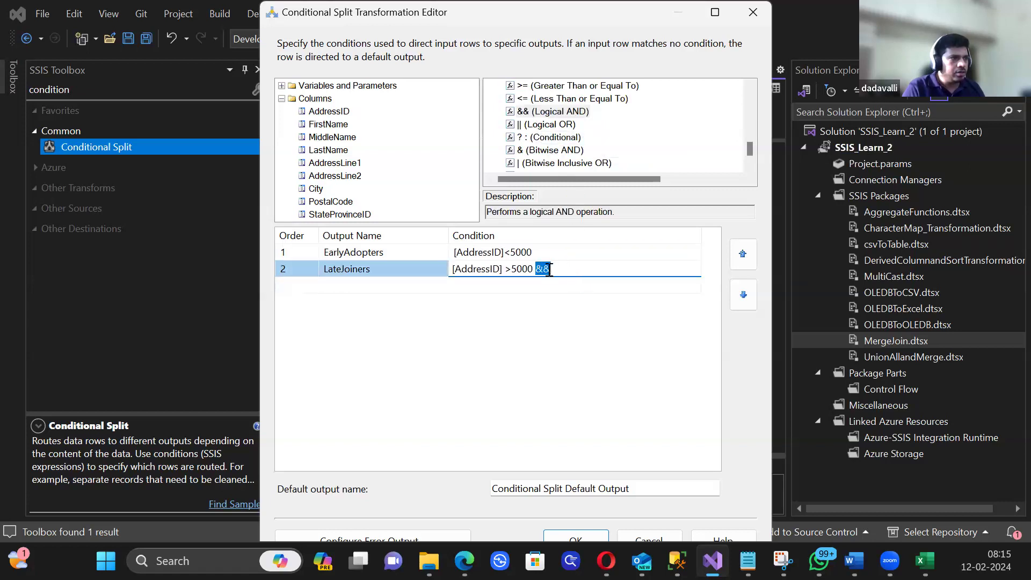
# Step: Complete the LateJoiners condition after && with [AddressID] < 10000, reusing a copy of its first comparison
pyautogui.moveTo(536, 270); pyautogui.dragTo(451, 271)
pyautogui.hotkey('ctrl', 'c')
pyautogui.click(597, 270)
pyautogui.hotkey('ctrl', 'v')
pyautogui.click(615, 270)
pyautogui.press('BackSpace')
pyautogui.write('<')
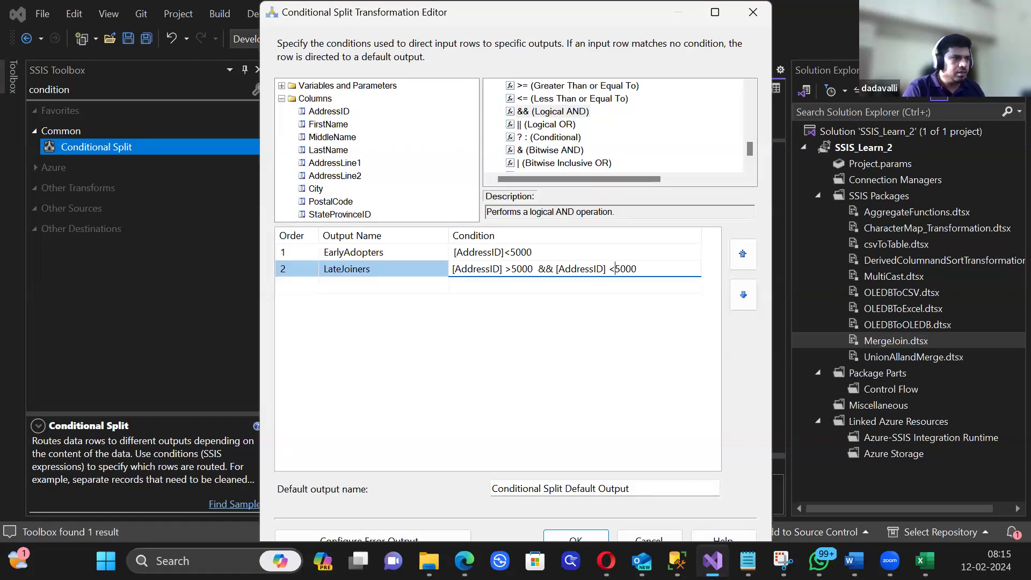
pyautogui.press('Delete')
pyautogui.press('Delete')
pyautogui.press('Delete')
pyautogui.press('Delete')
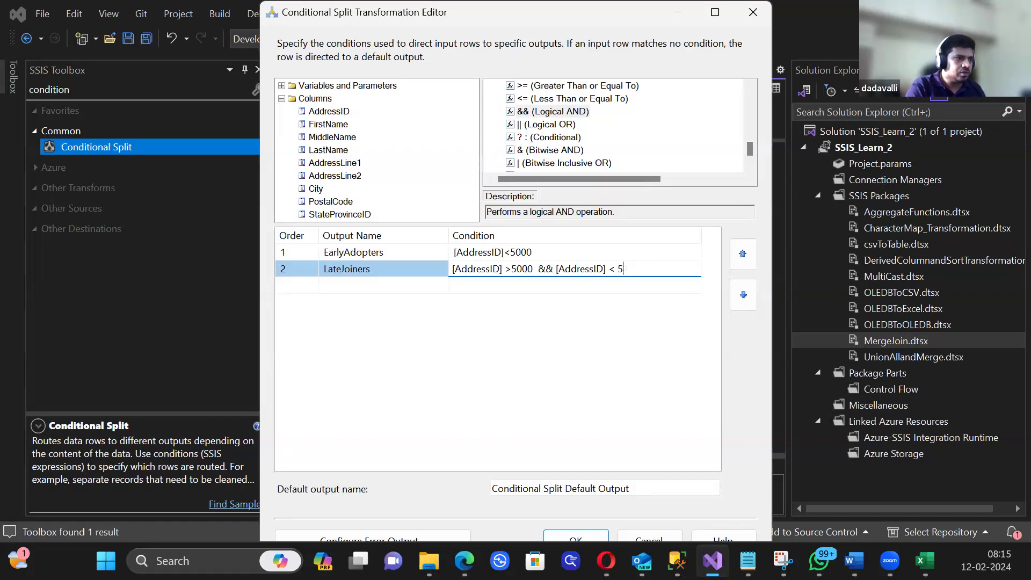
pyautogui.write('10000')
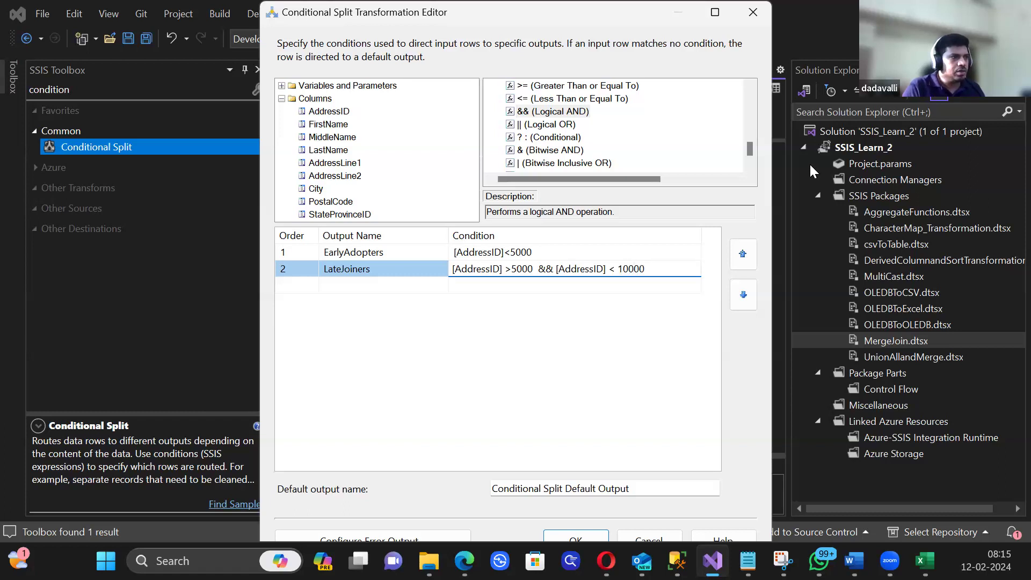
# Step: Examine the operators and function categories available for building split conditions
pyautogui.scroll(-1, 659, 128)
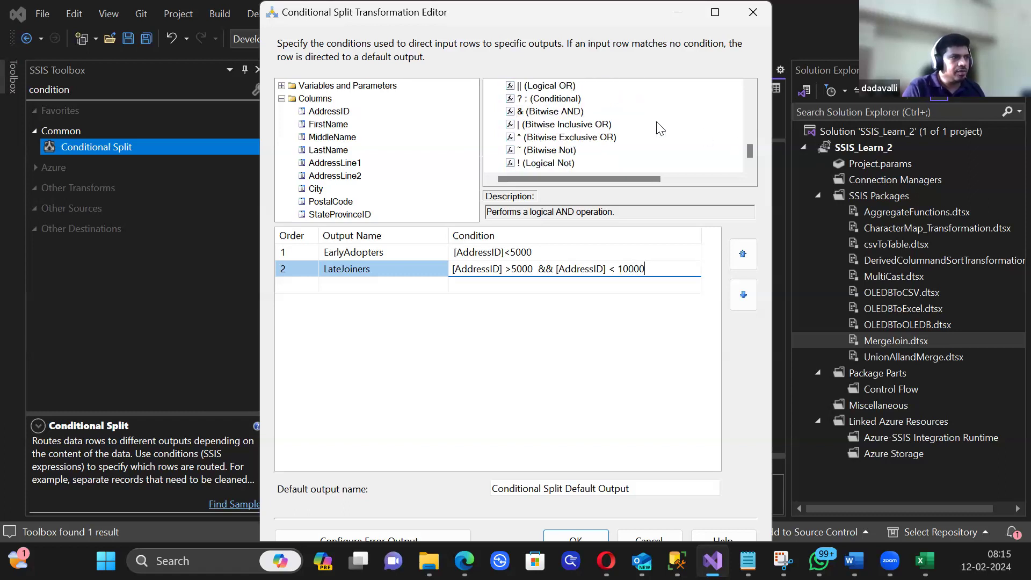
pyautogui.scroll(1, 659, 128)
pyautogui.scroll(-1, 660, 128)
pyautogui.scroll(12, 660, 128)
pyautogui.scroll(12, 660, 128)
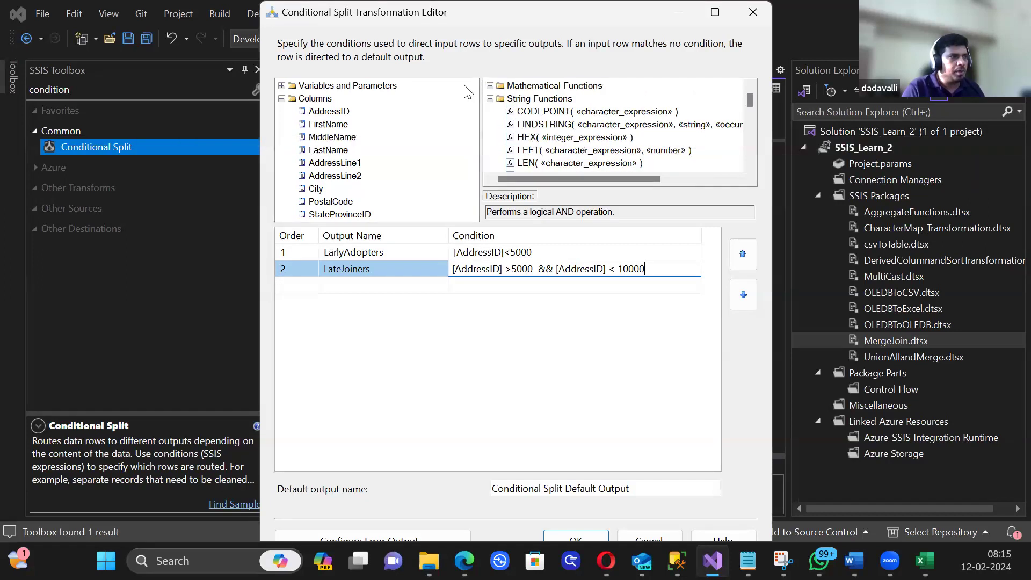
pyautogui.click(490, 86)
pyautogui.scroll(-4, 544, 107)
pyautogui.scroll(-15, 544, 107)
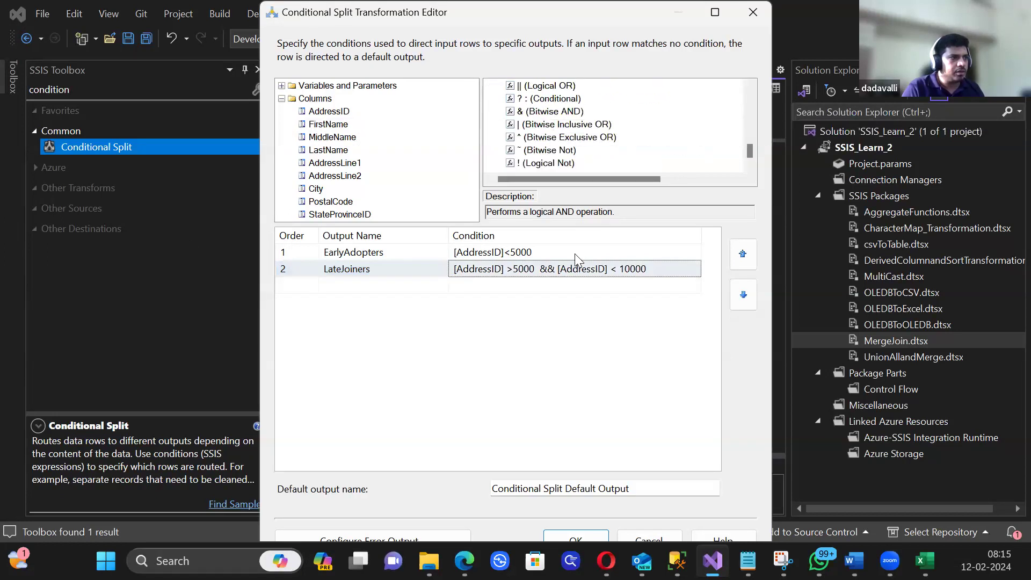
pyautogui.click(579, 394)
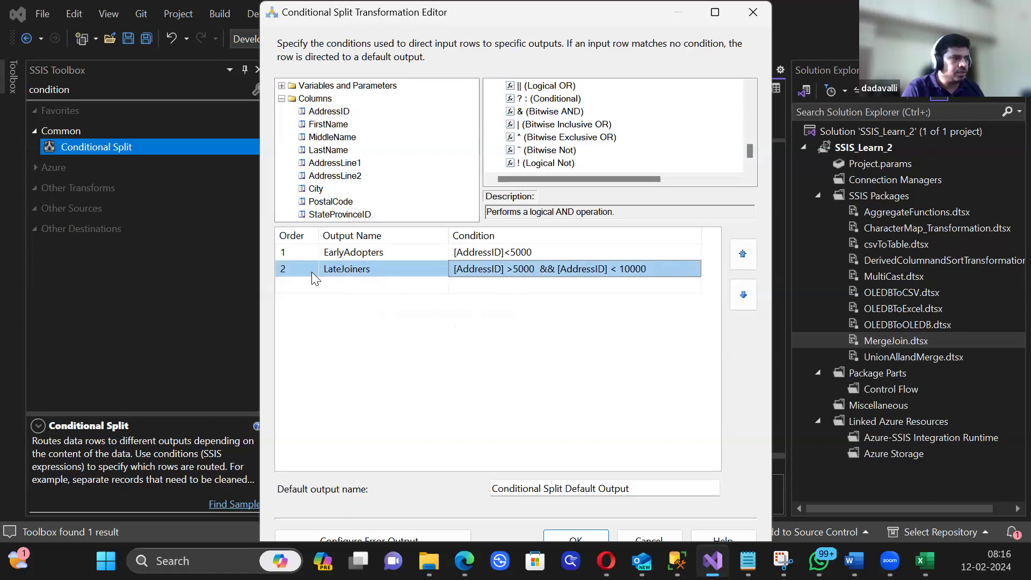
# Step: Add a third output named SeasonalCustomers to the conditional split
pyautogui.click(303, 283)
pyautogui.click(342, 283)
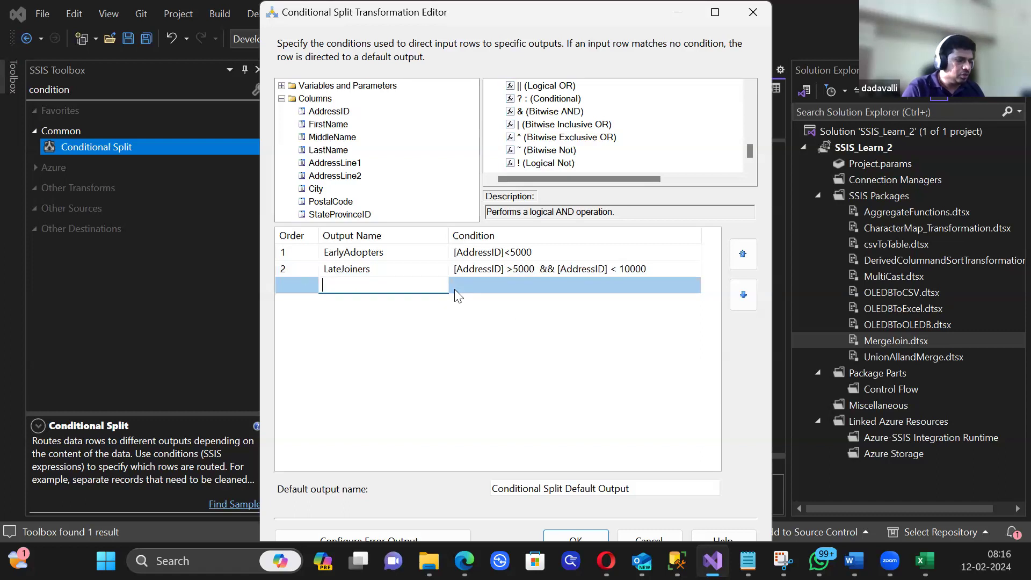
pyautogui.write('Sea')
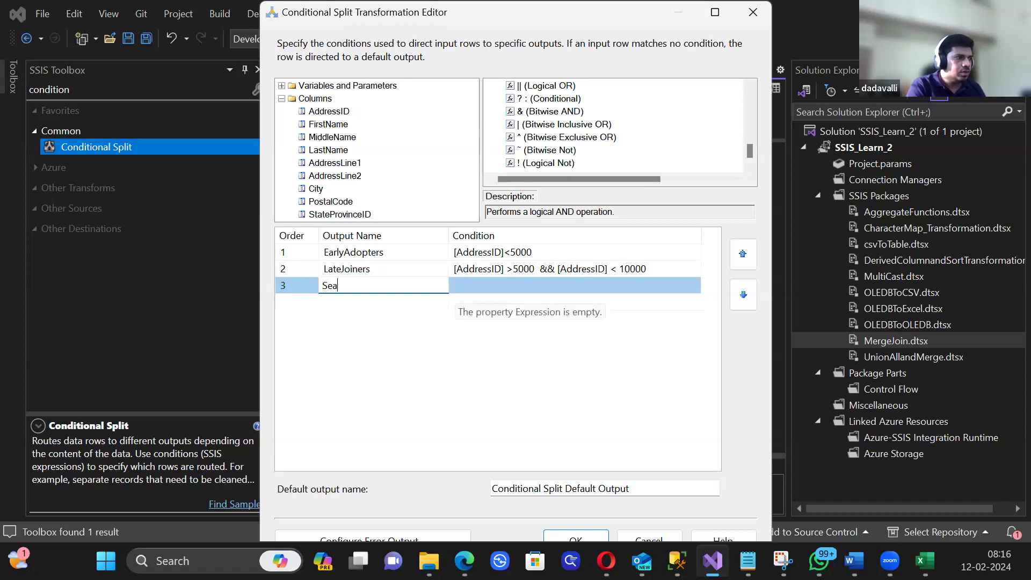
pyautogui.write('sonalAcuto')
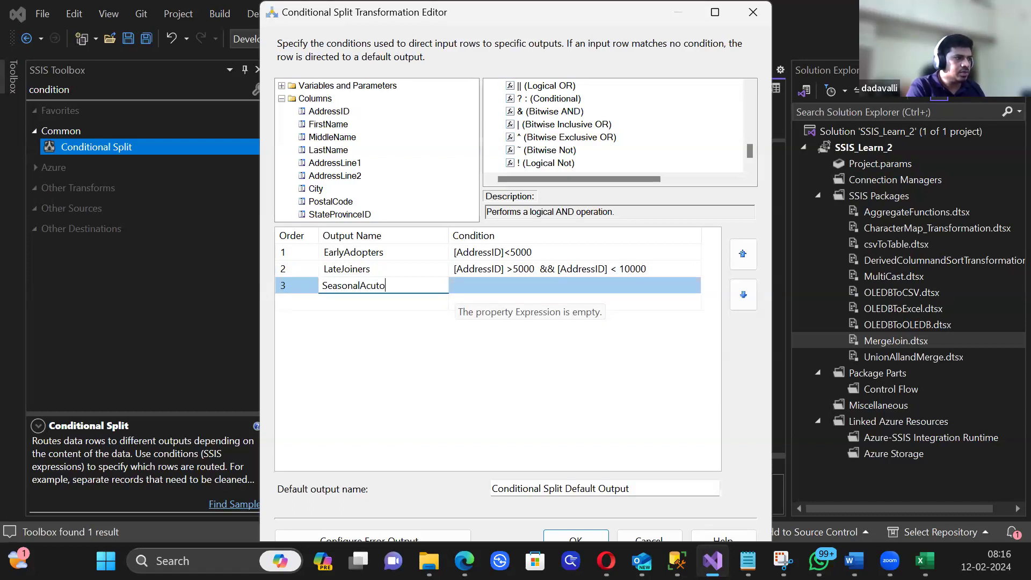
pyautogui.press('BackSpace')
pyautogui.press('BackSpace')
pyautogui.press('BackSpace')
pyautogui.press('BackSpace')
pyautogui.press('BackSpace')
pyautogui.write('Custoe')
pyautogui.press('BackSpace')
pyautogui.write('mers')
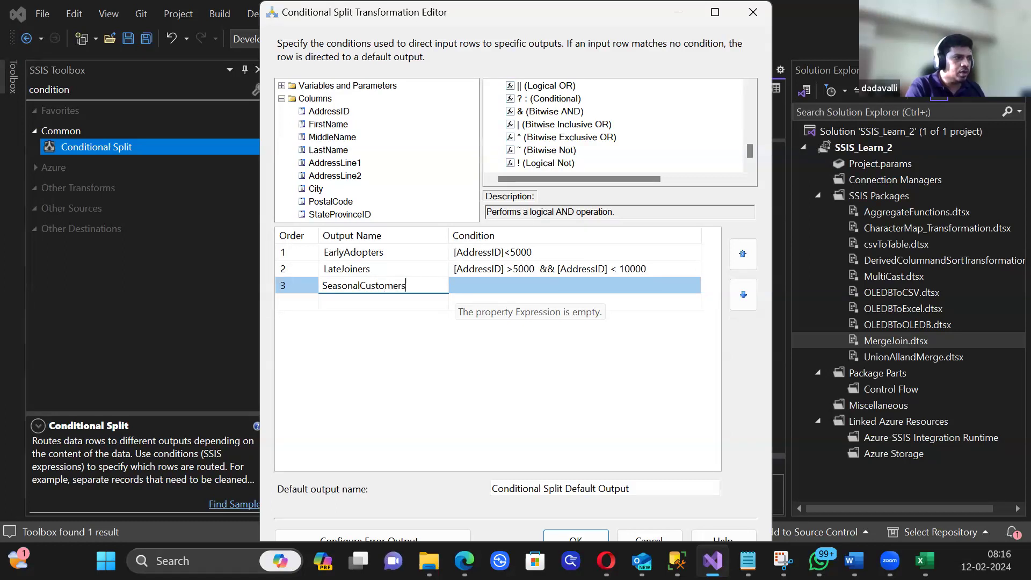
# Step: Set the SeasonalCustomers output's condition to [AddressID]>=10000, using the AddressID column
pyautogui.click(549, 284)
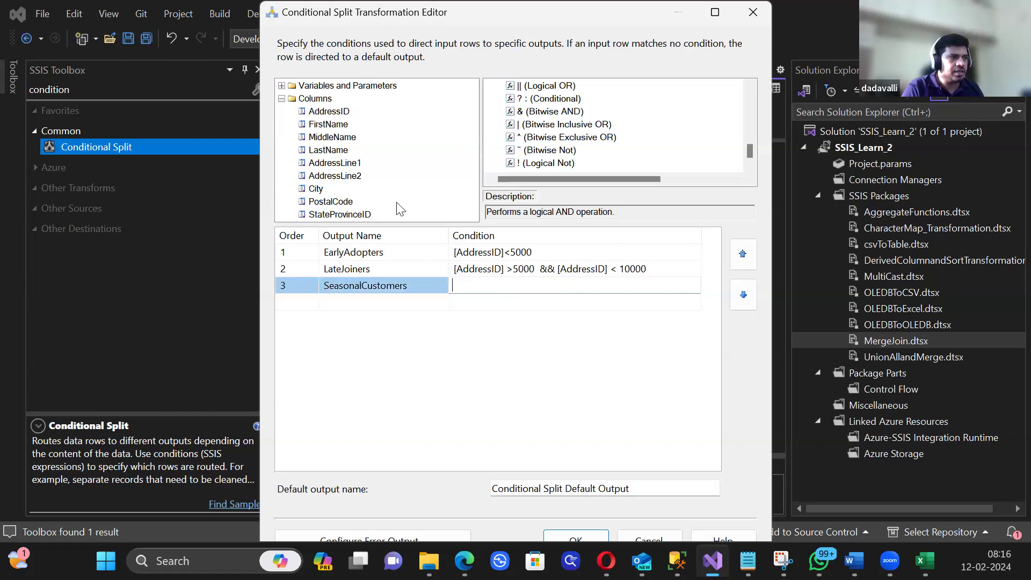
pyautogui.moveTo(331, 114); pyautogui.dragTo(533, 289)
pyautogui.click(667, 283)
pyautogui.write('>100')
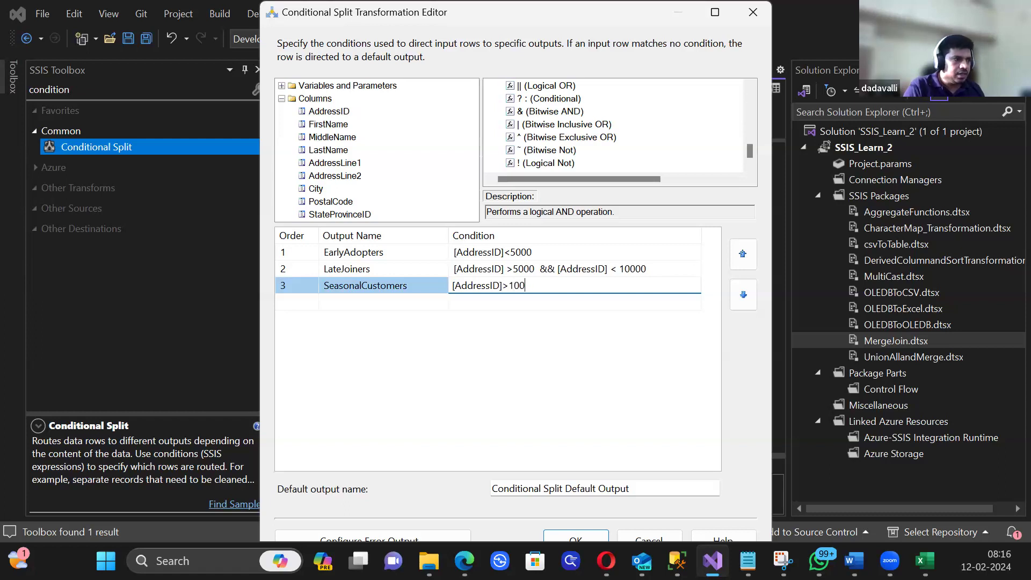
pyautogui.write('00')
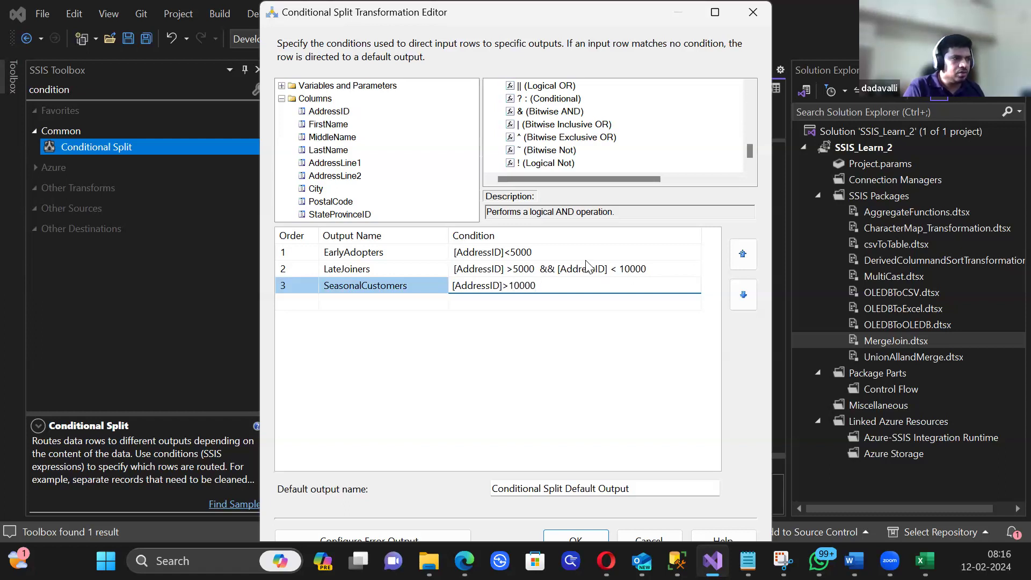
pyautogui.click(509, 285)
pyautogui.write('=')
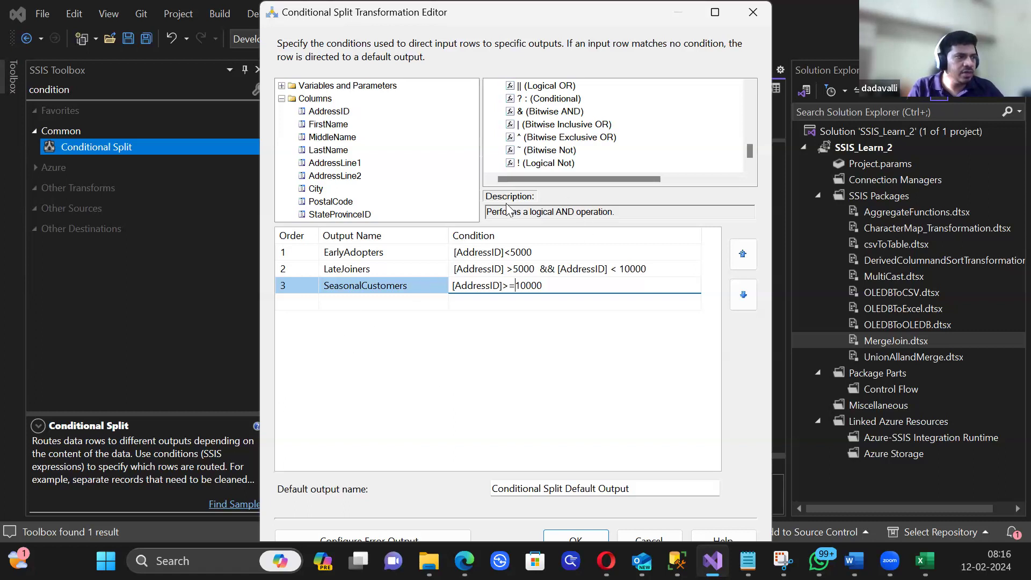
pyautogui.click(555, 344)
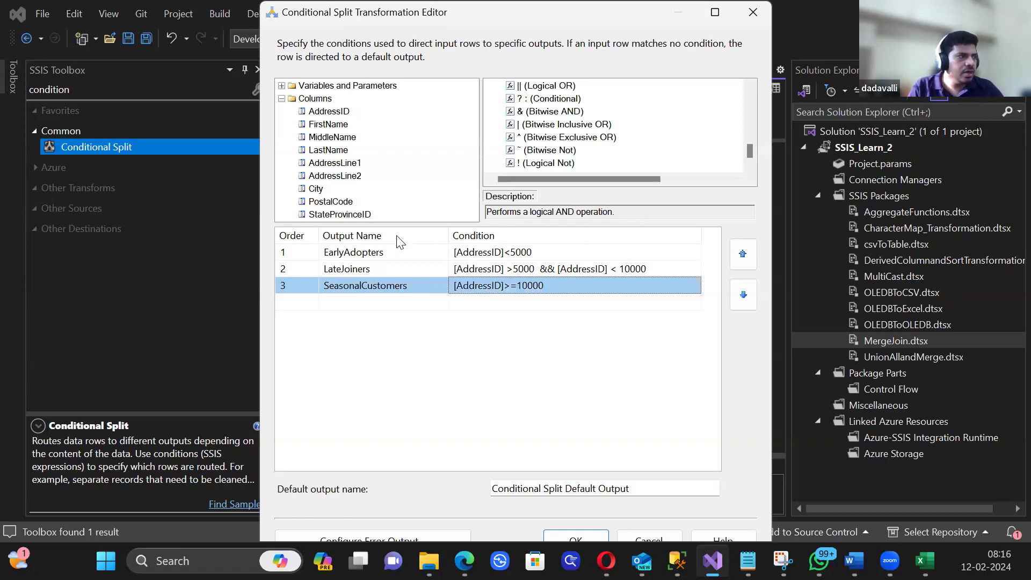
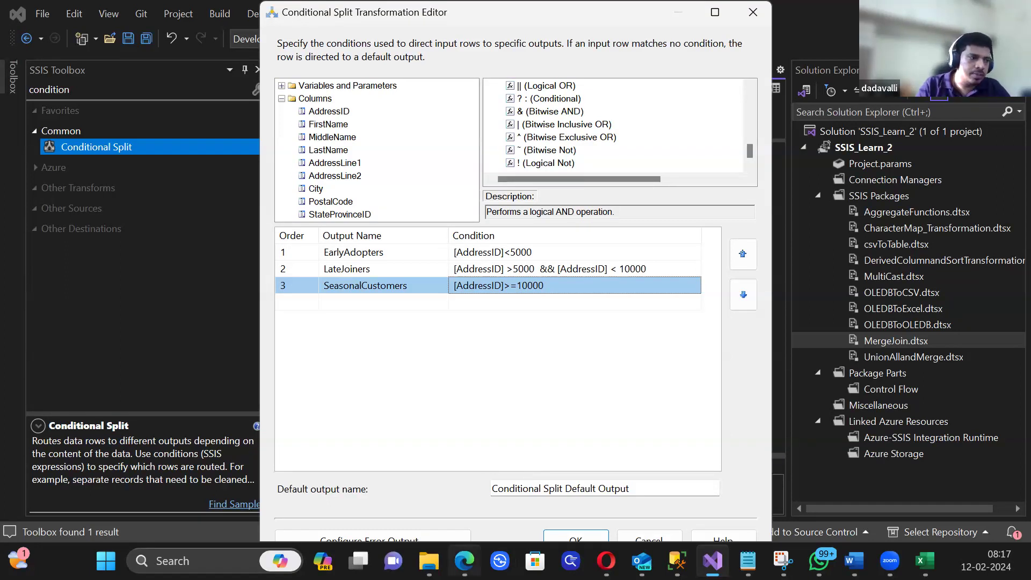
# Step: Apply the conditional split settings and reposition the Conditional Split component below Merge Join 1
pyautogui.click(589, 533)
pyautogui.moveTo(559, 341); pyautogui.dragTo(535, 355)
pyautogui.click(430, 376)
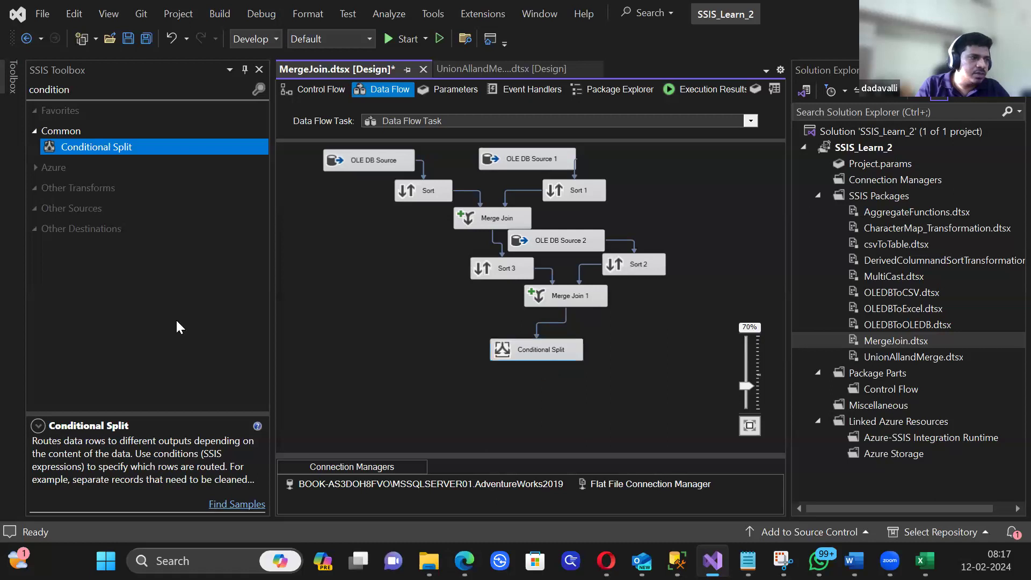
# Step: Find the Flat File Destination component by searching for Flat and add one below the Conditional Split
pyautogui.click(185, 89)
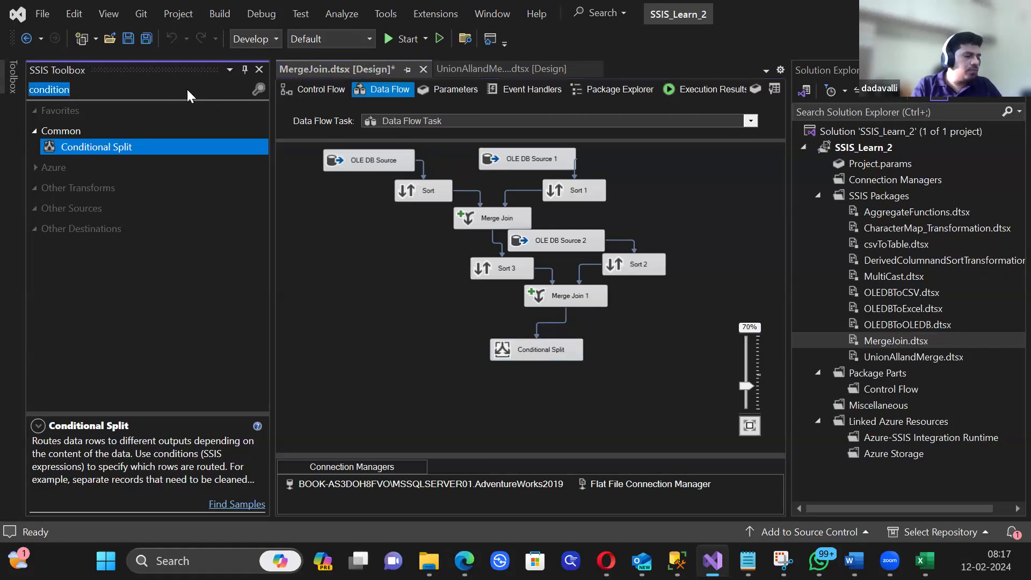
pyautogui.write('Flat')
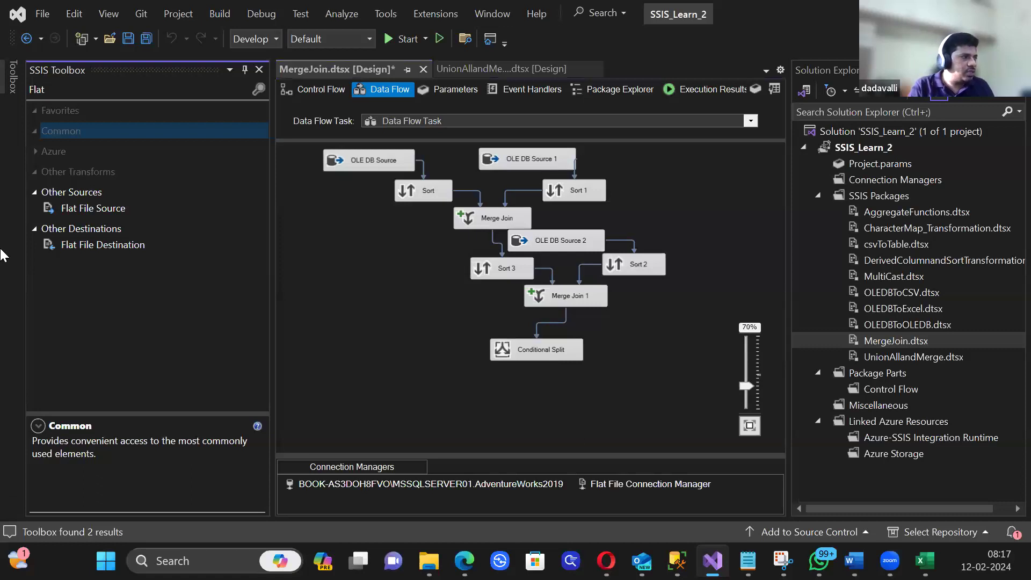
pyautogui.moveTo(77, 249); pyautogui.dragTo(382, 402)
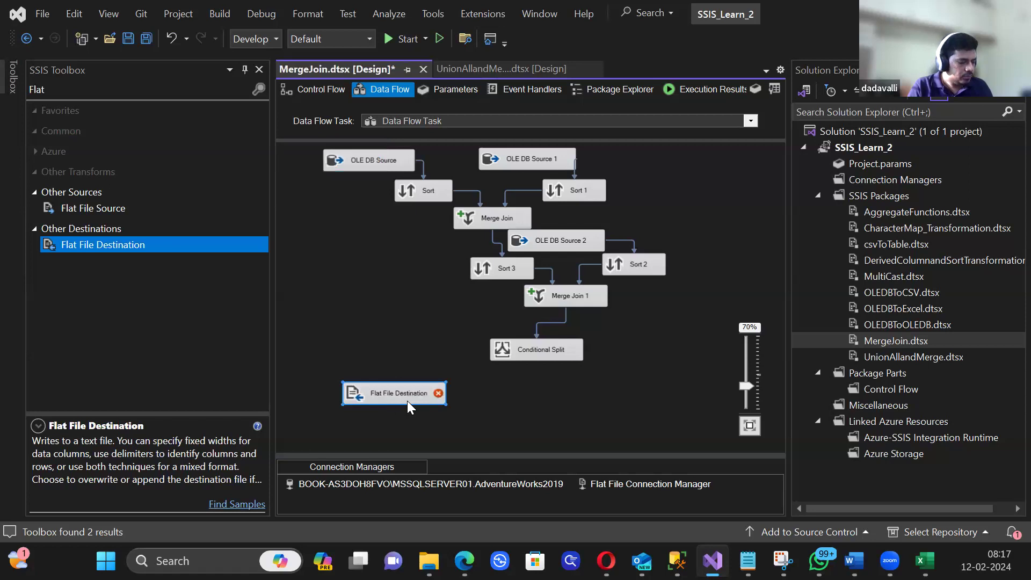
# Step: Duplicate the Flat File Destination twice and arrange the three destinations in a row beneath the Conditional Split
pyautogui.hotkey('ctrl', 'c')
pyautogui.hotkey('ctrl', 'v')
pyautogui.moveTo(663, 399); pyautogui.dragTo(558, 399)
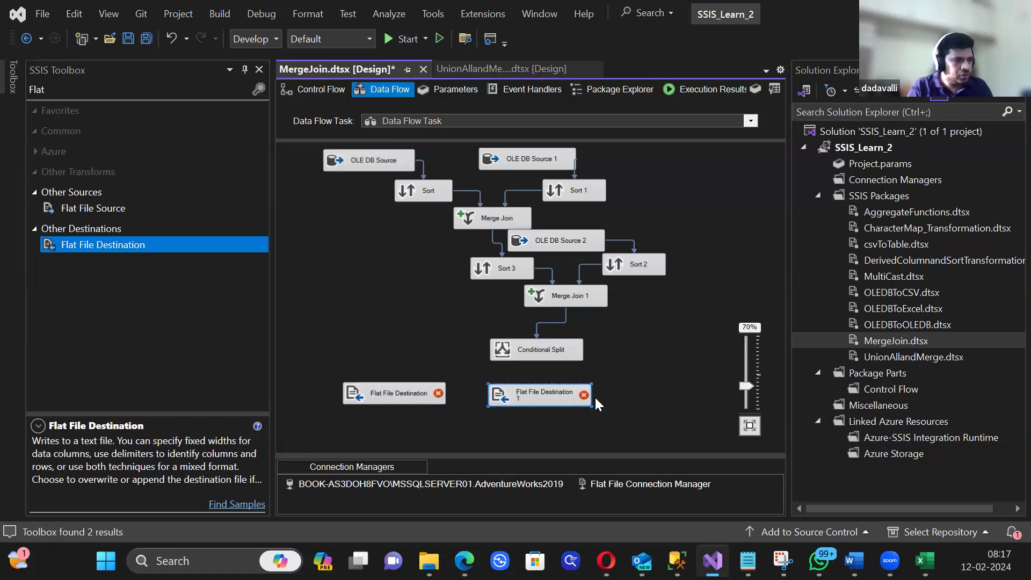
pyautogui.hotkey('ctrl', 'v')
pyautogui.moveTo(409, 409); pyautogui.dragTo(694, 356)
pyautogui.moveTo(407, 391); pyautogui.dragTo(407, 402)
pyautogui.moveTo(566, 396); pyautogui.dragTo(544, 411)
pyautogui.moveTo(642, 399); pyautogui.dragTo(636, 408)
# Step: Connect the Conditional Split's EarlyAdopters output to the first Flat File Destination
pyautogui.click(536, 354)
pyautogui.moveTo(537, 367); pyautogui.dragTo(422, 392)
pyautogui.click(532, 350)
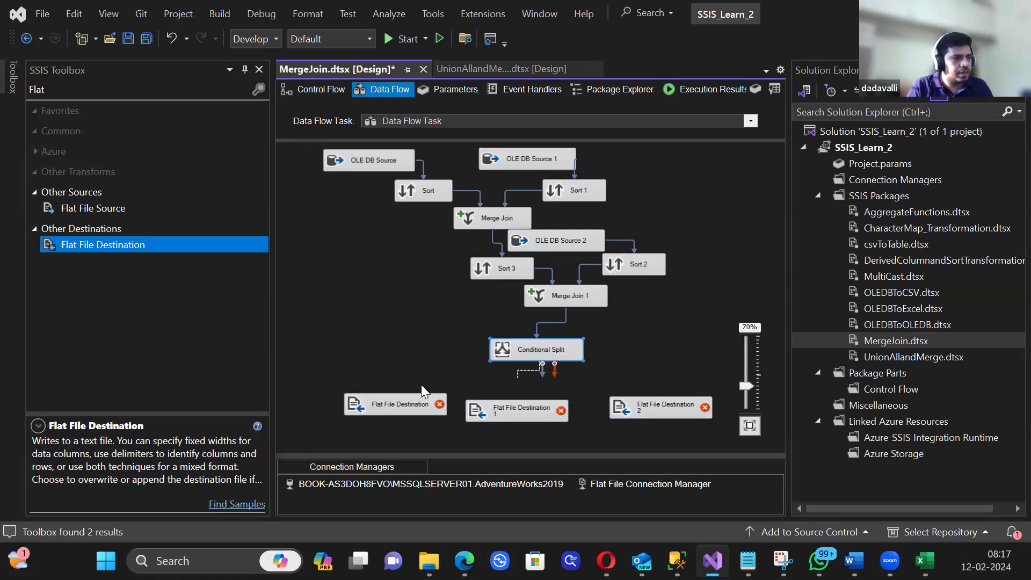
pyautogui.moveTo(399, 394); pyautogui.dragTo(399, 396)
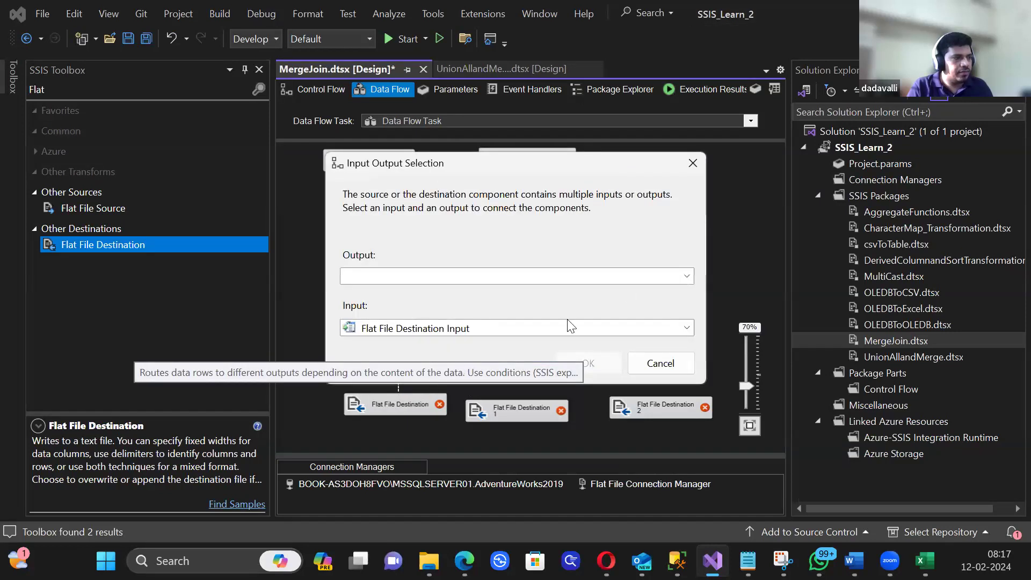
pyautogui.click(692, 277)
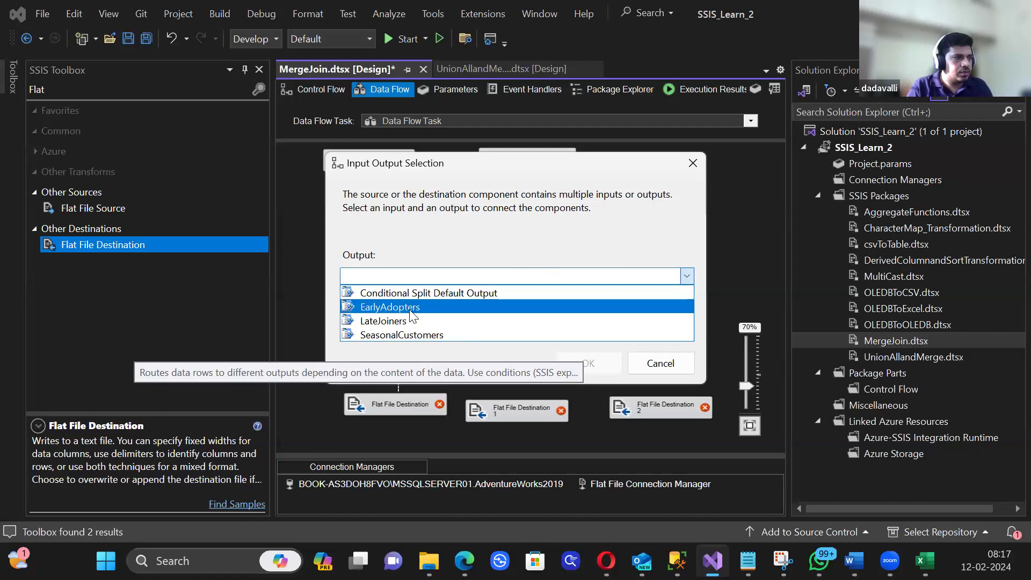
pyautogui.click(375, 308)
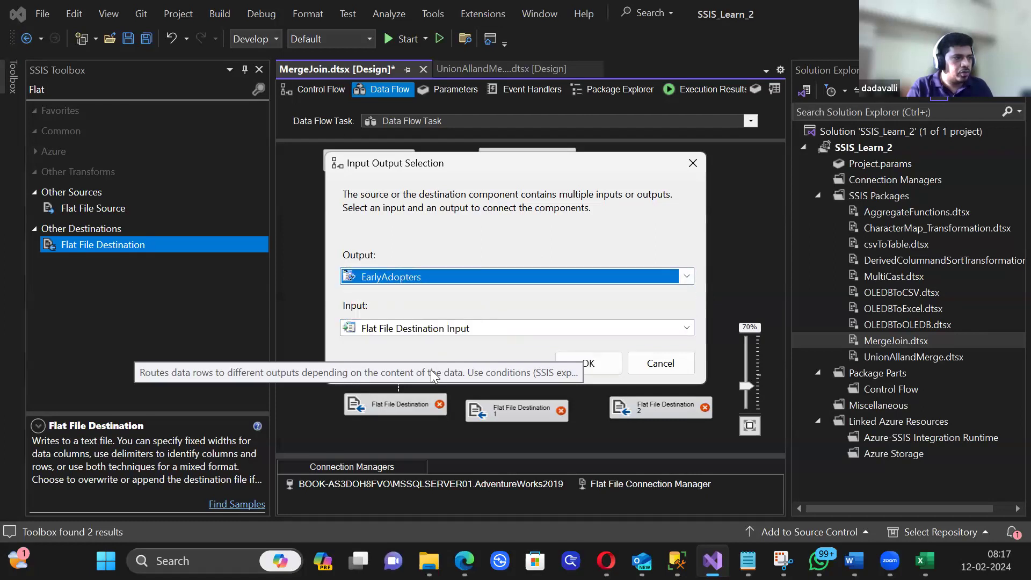
pyautogui.click(598, 364)
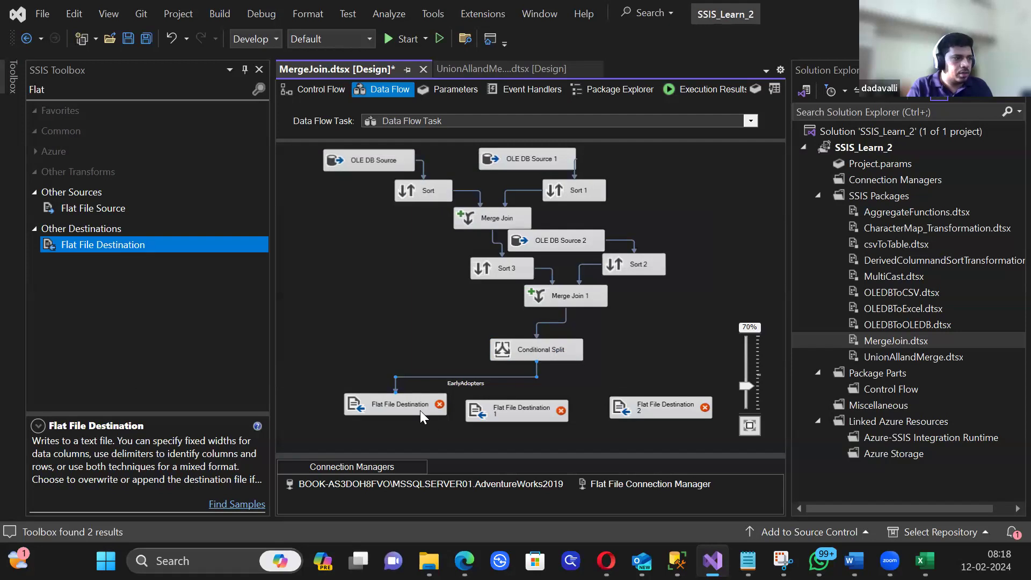
# Step: Create a delimited connection for the first Flat File Destination with file name EarlyAdopters, column names in the first data row, and accept the column mappings
pyautogui.doubleClick(404, 406)
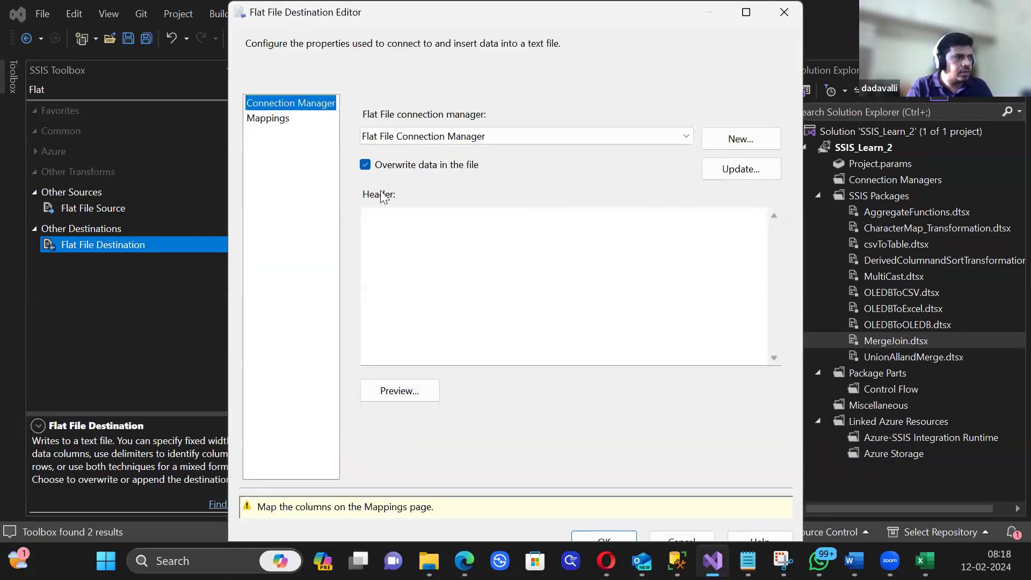
pyautogui.click(731, 141)
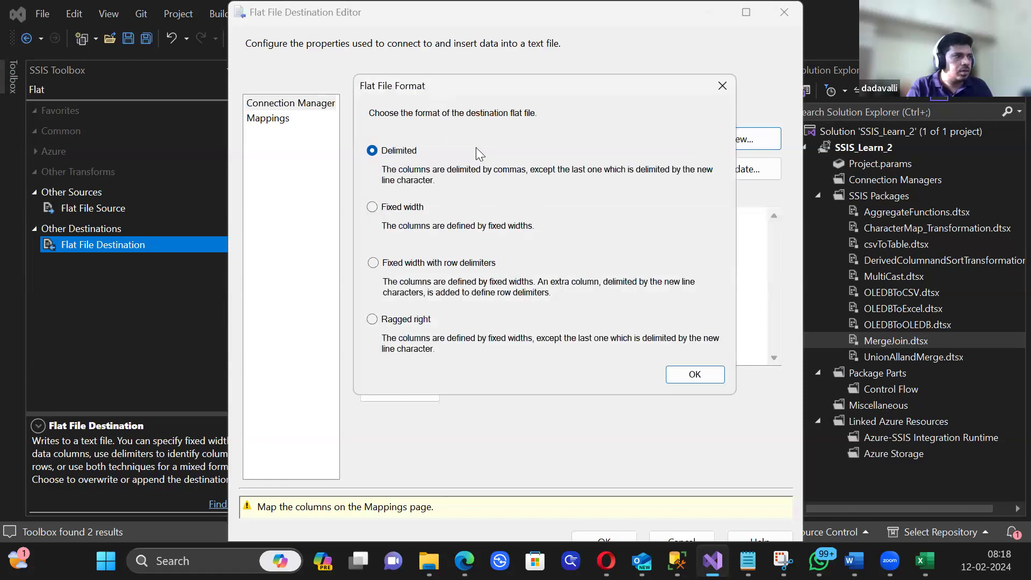
pyautogui.click(694, 374)
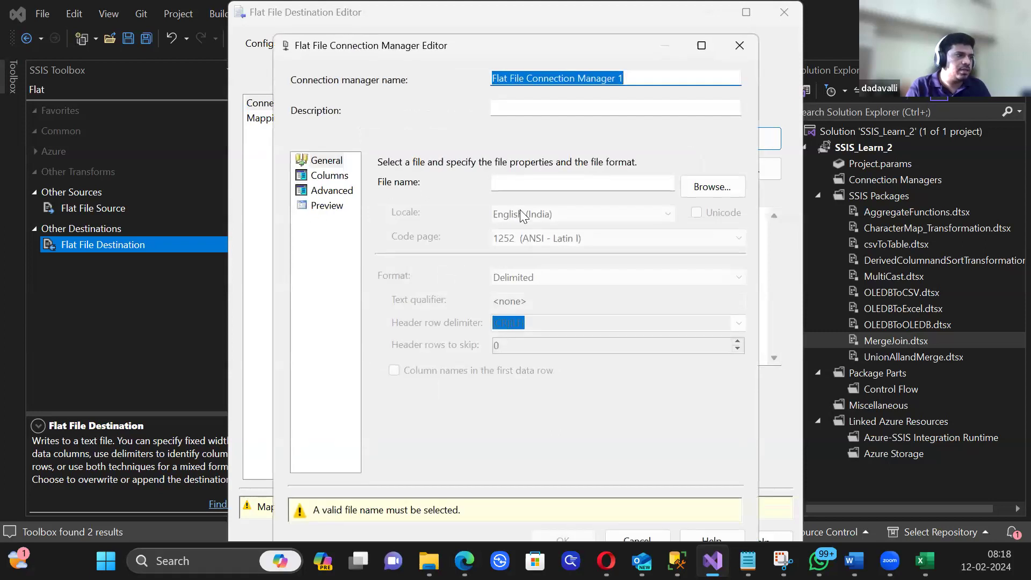
pyautogui.click(538, 182)
pyautogui.write('EarlyAdopters')
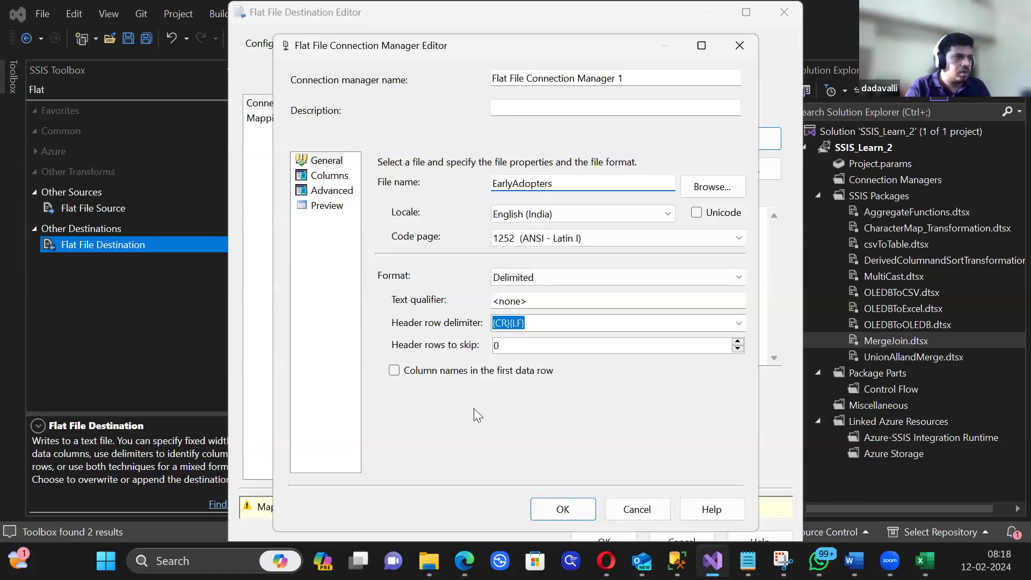
pyautogui.click(414, 373)
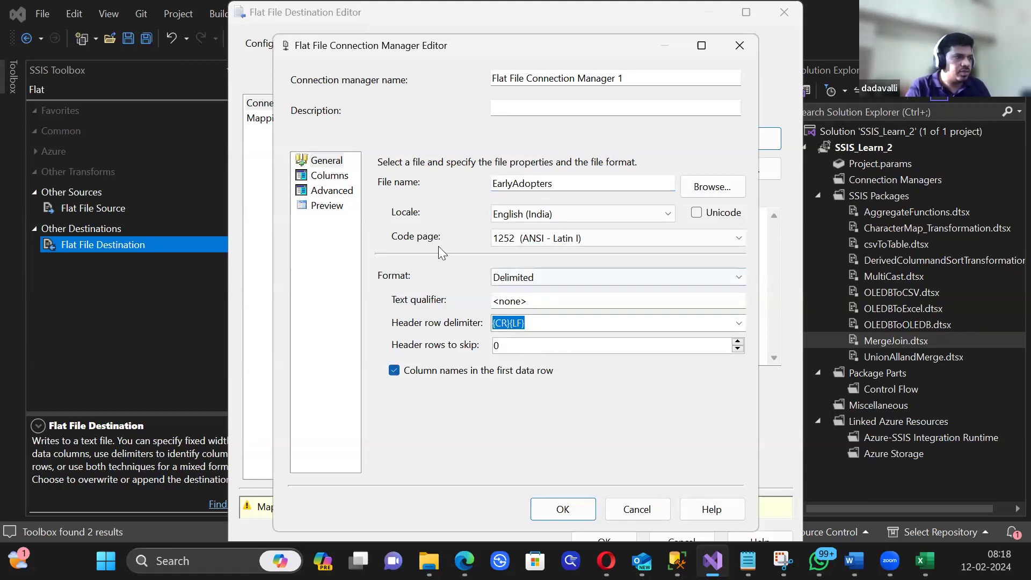
pyautogui.click(329, 176)
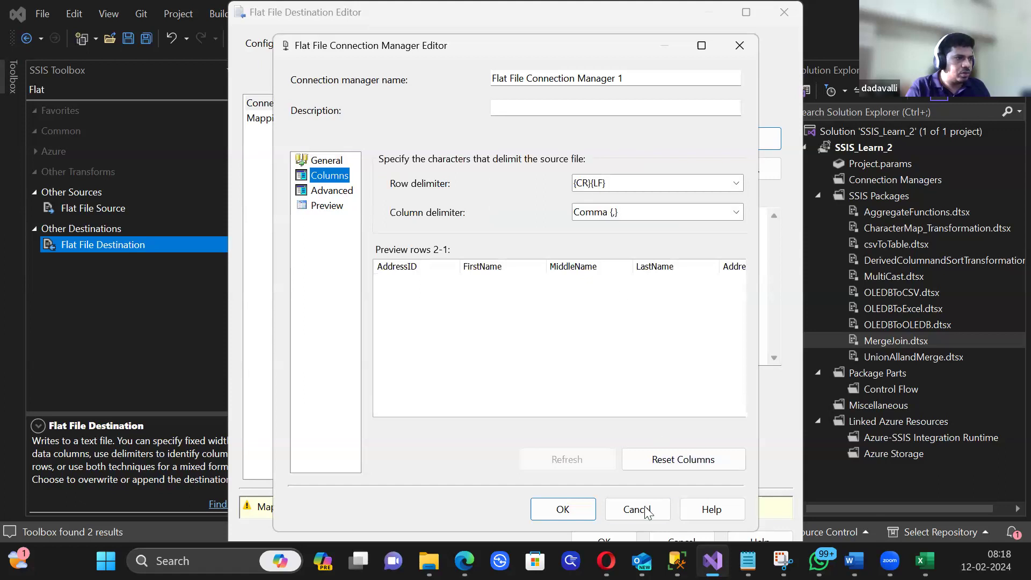
pyautogui.click(585, 511)
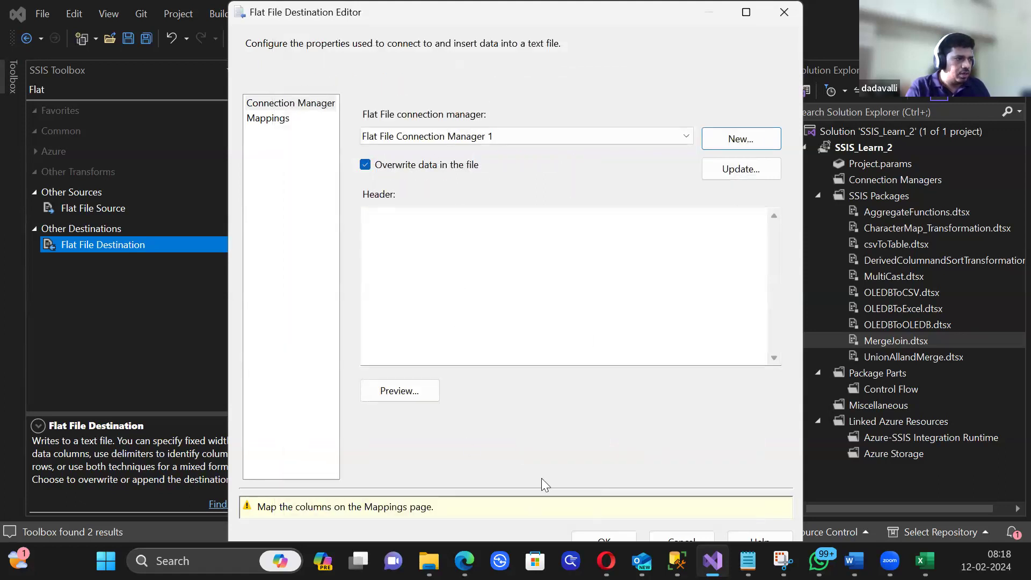
pyautogui.click(270, 119)
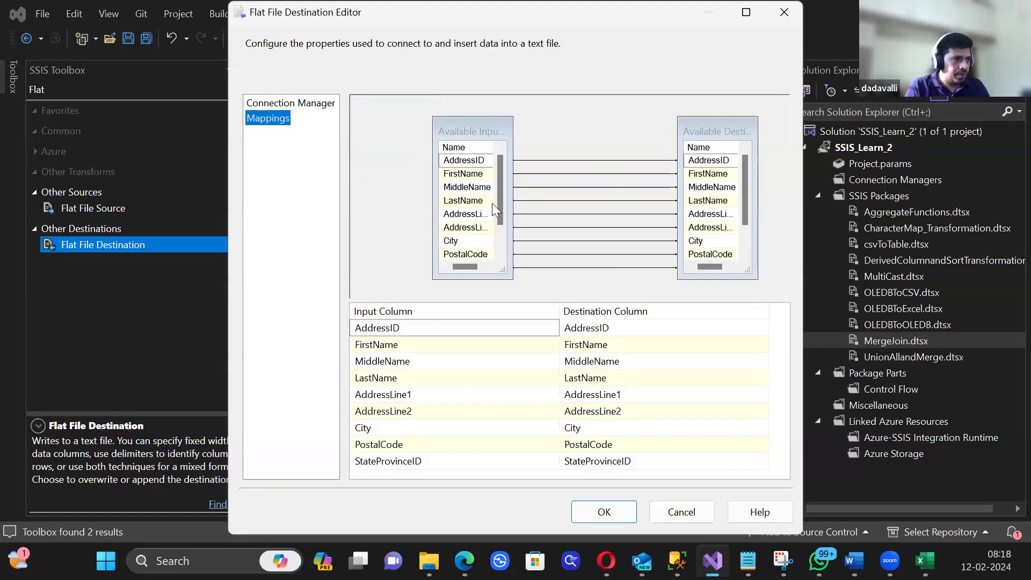
pyautogui.click(604, 512)
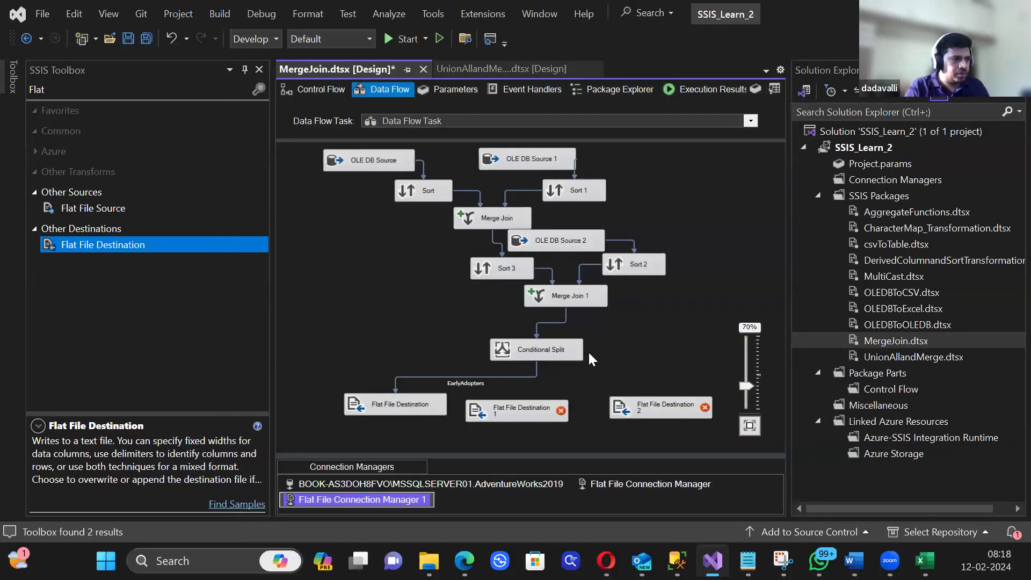
# Step: Connect the Conditional Split's LateJoiners output to Flat File Destination 1
pyautogui.click(555, 352)
pyautogui.moveTo(543, 375); pyautogui.dragTo(544, 410)
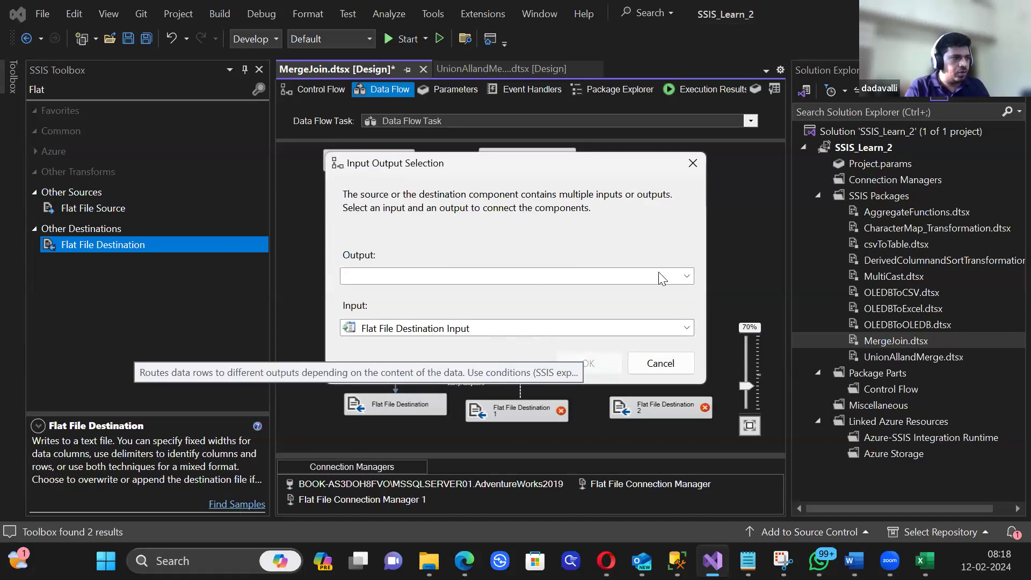
pyautogui.click(689, 276)
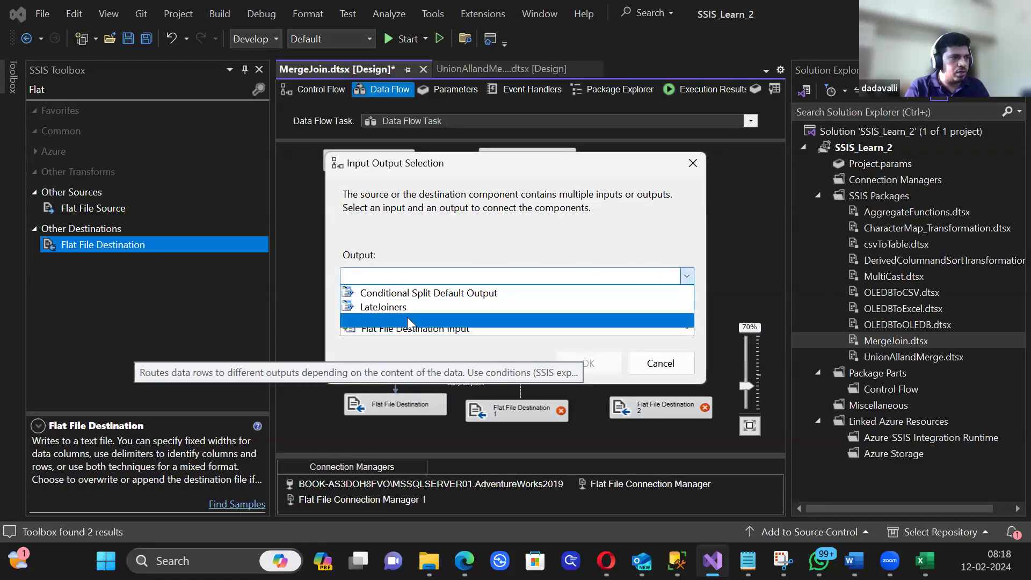
pyautogui.click(383, 307)
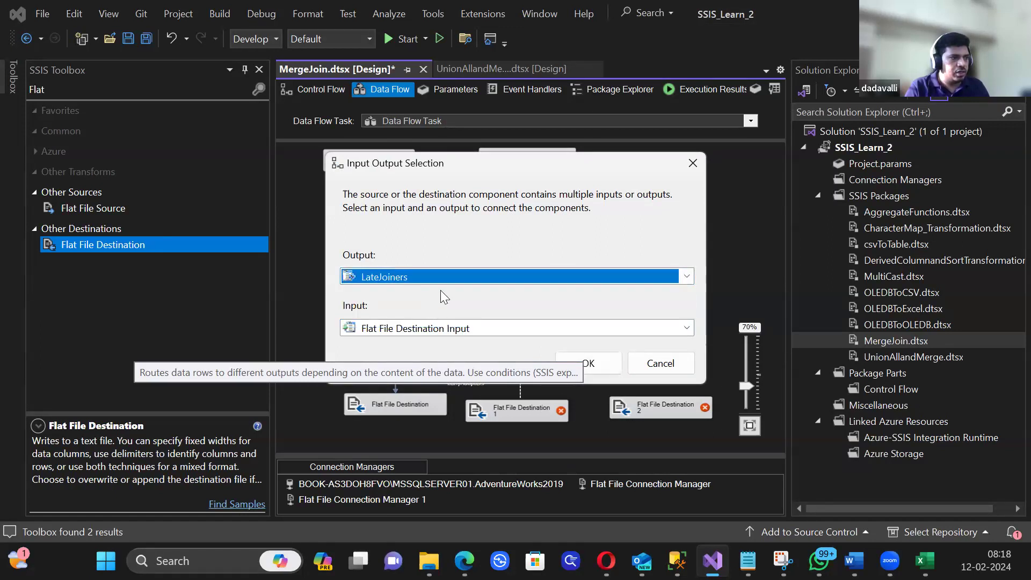
pyautogui.click(589, 363)
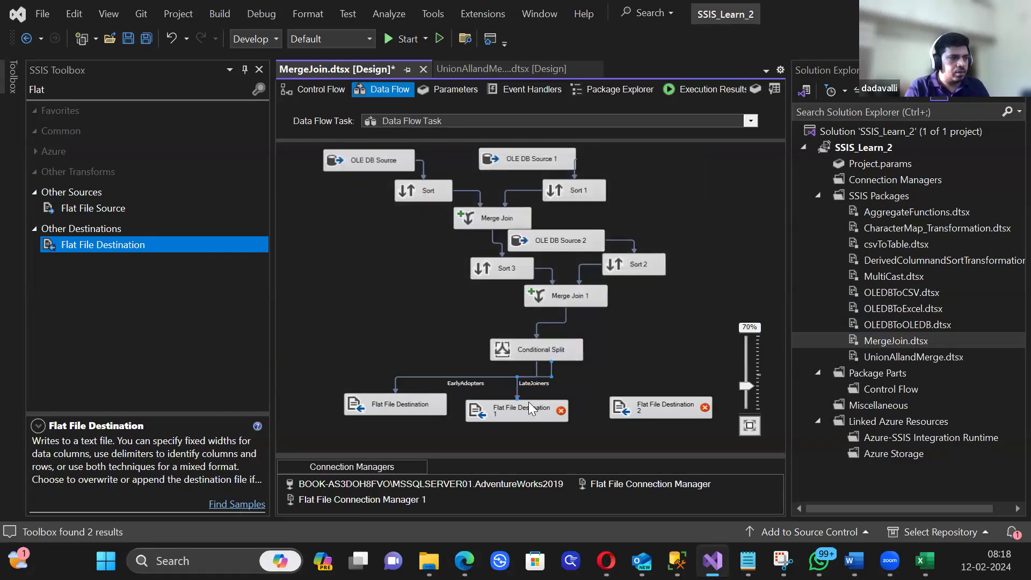
# Step: Create a new delimited flat file connection for Flat File Destination 1 with the file name LateJoiners
pyautogui.doubleClick(530, 409)
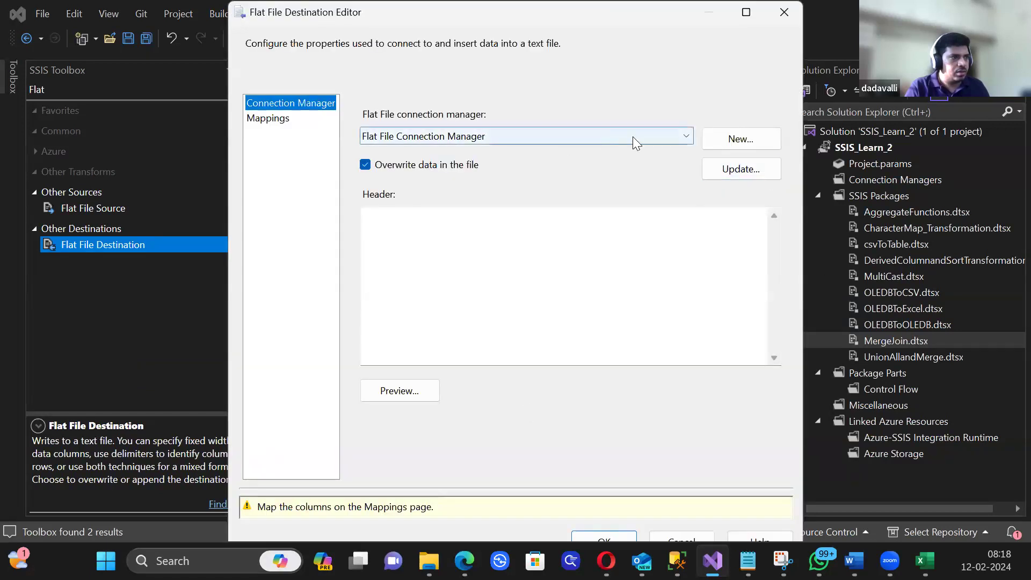
pyautogui.click(722, 142)
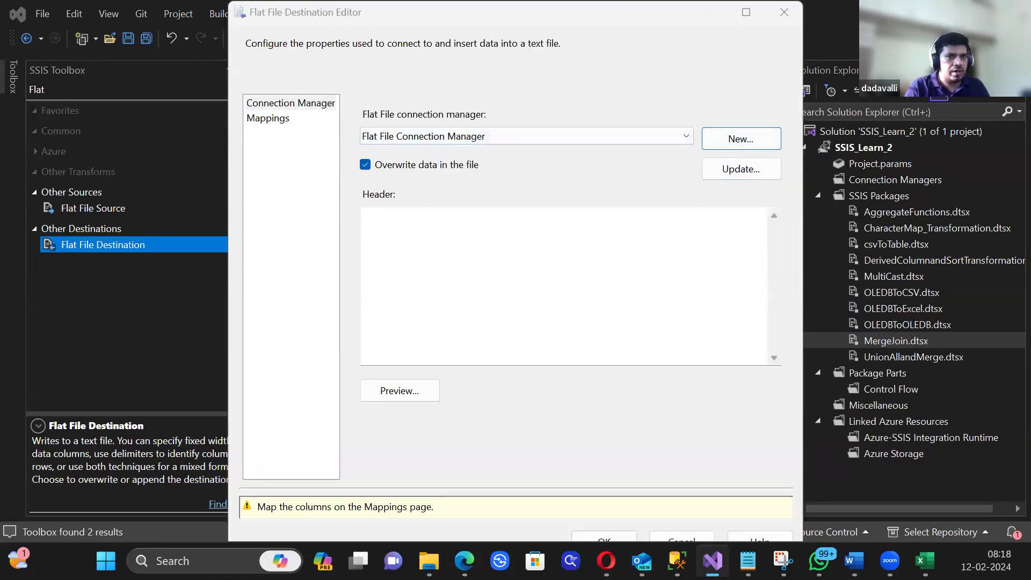
pyautogui.click(778, 343)
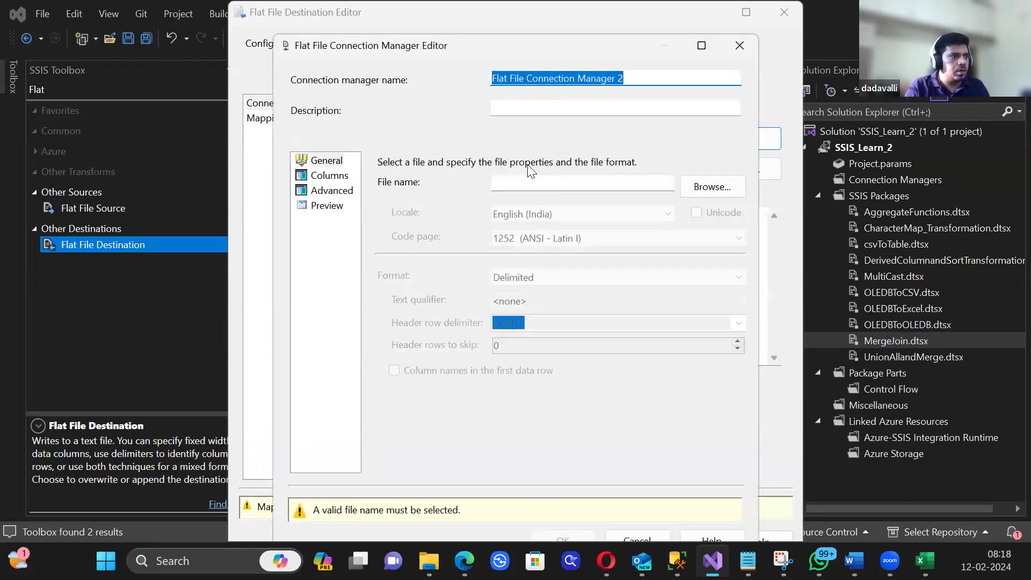
pyautogui.click(520, 186)
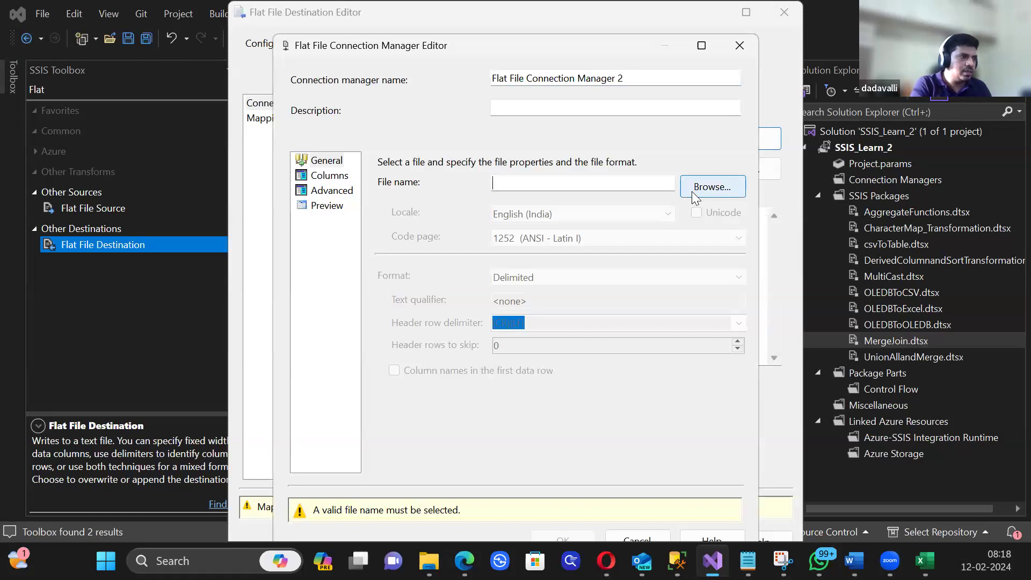
pyautogui.write('LateJoiniers')
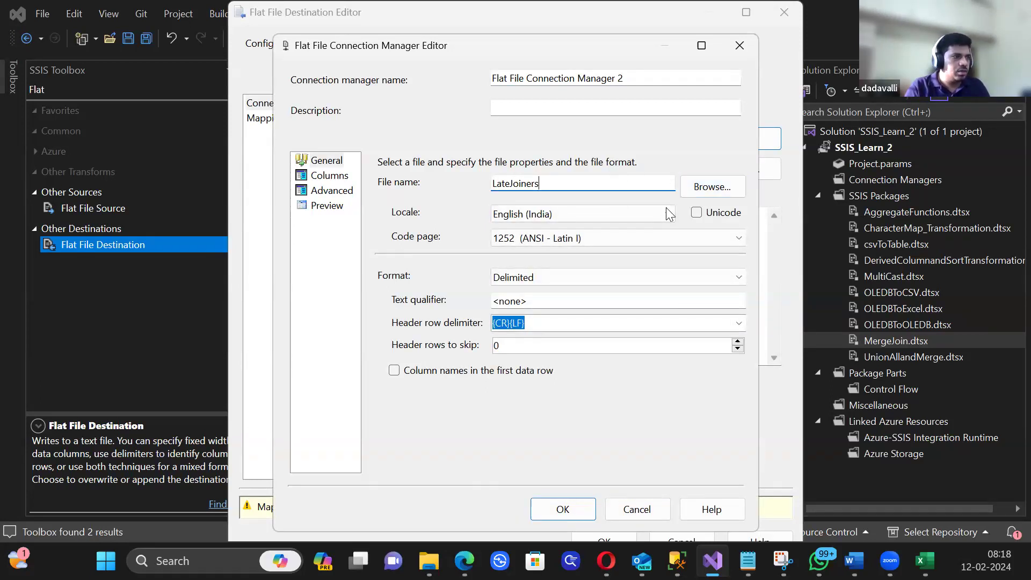
# Step: Point the new connection to a CSV file named LateJoiners in K:\Export files, keeping the existing column metadata
pyautogui.click(685, 186)
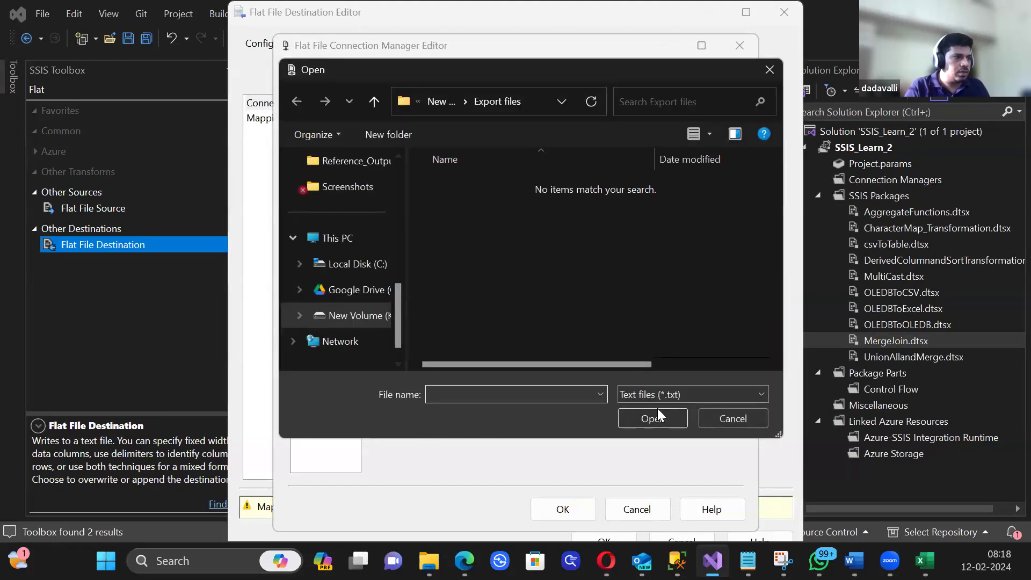
pyautogui.click(666, 394)
pyautogui.click(642, 423)
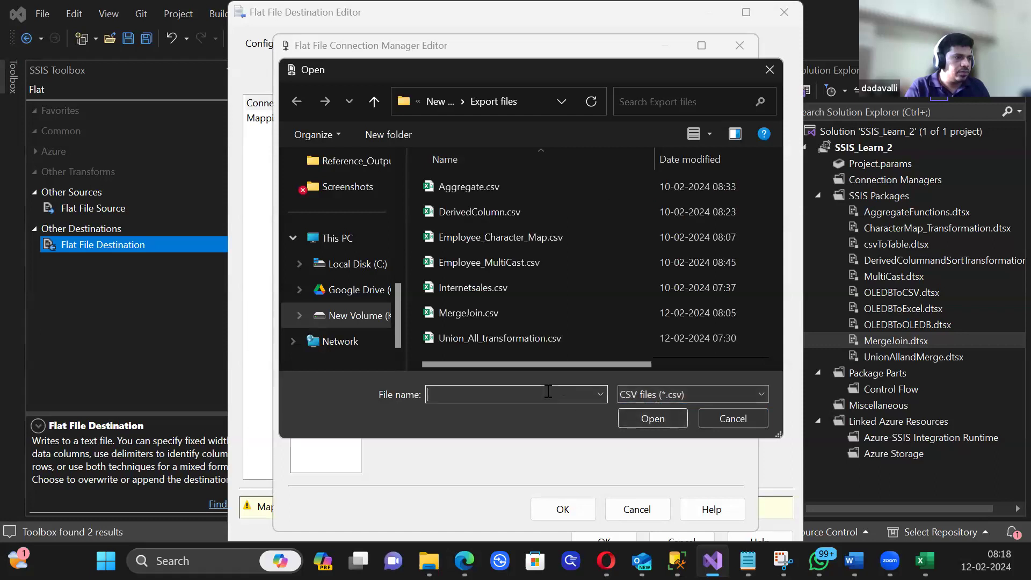
pyautogui.write('LateJoiners')
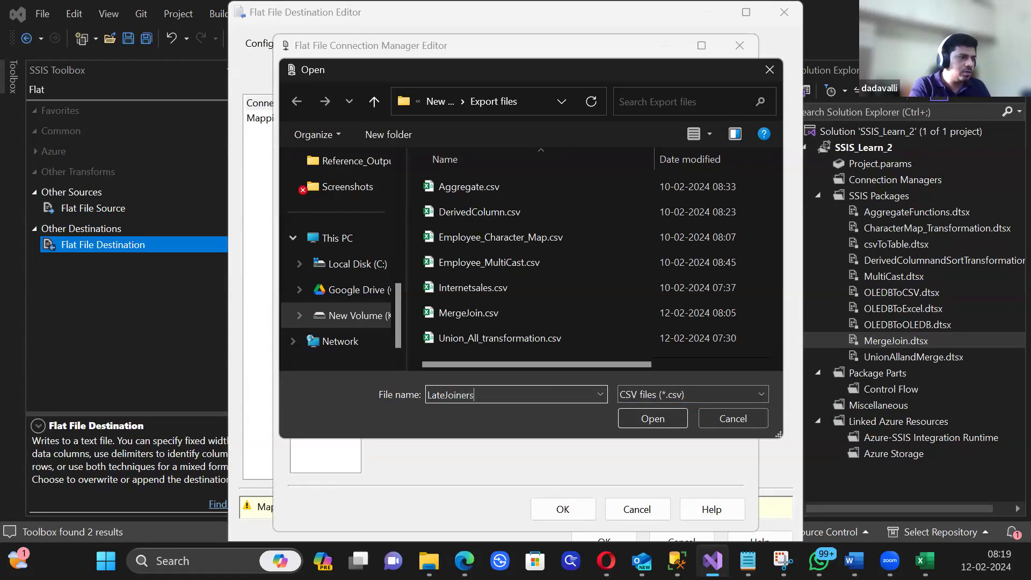
pyautogui.click(670, 410)
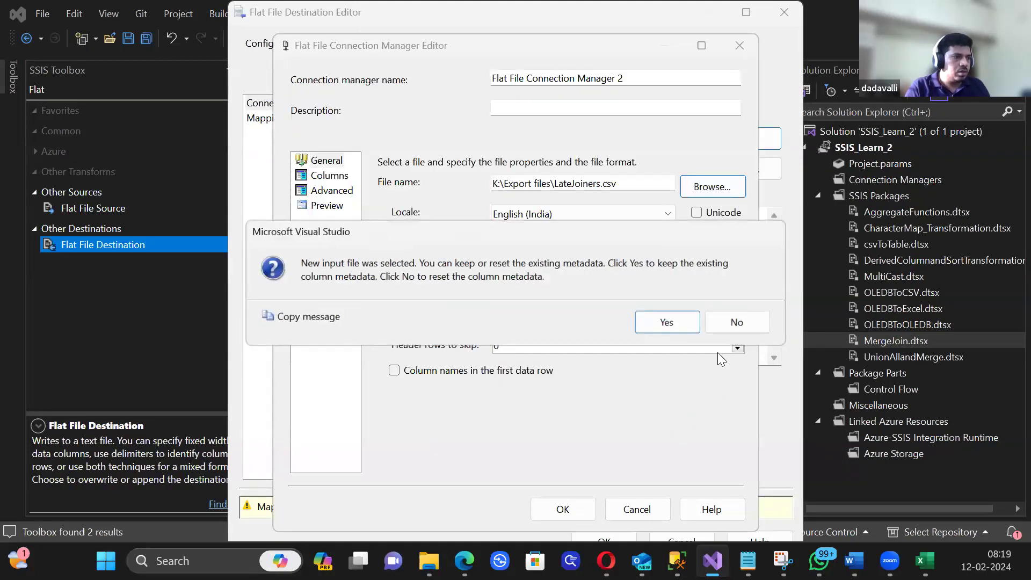
pyautogui.click(646, 318)
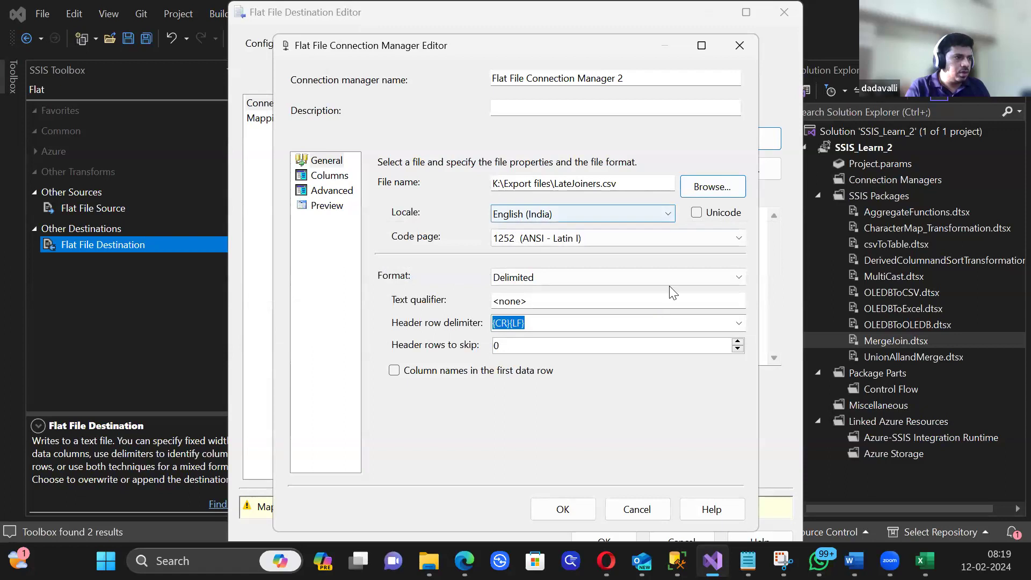
# Step: Enable column names in the first data row for the LateJoiners connection and accept Flat File Destination 1's column mappings
pyautogui.click(511, 371)
pyautogui.click(329, 177)
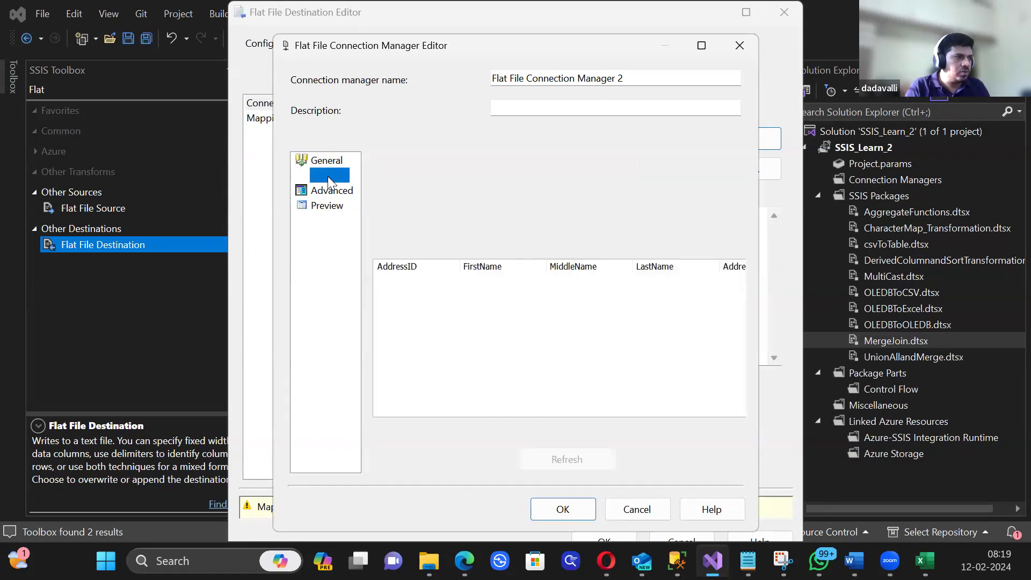
pyautogui.click(583, 510)
pyautogui.click(282, 118)
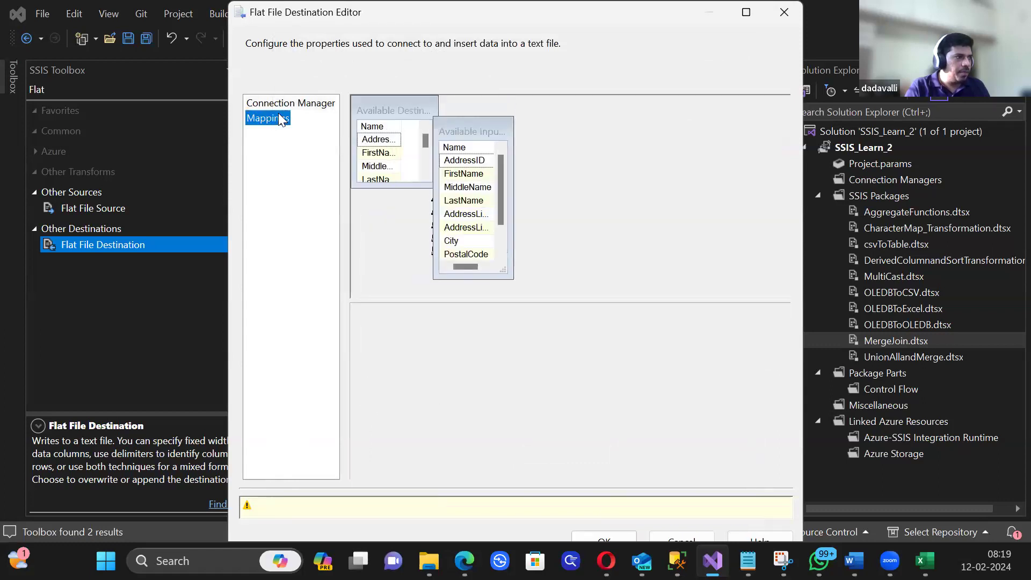
pyautogui.click(589, 508)
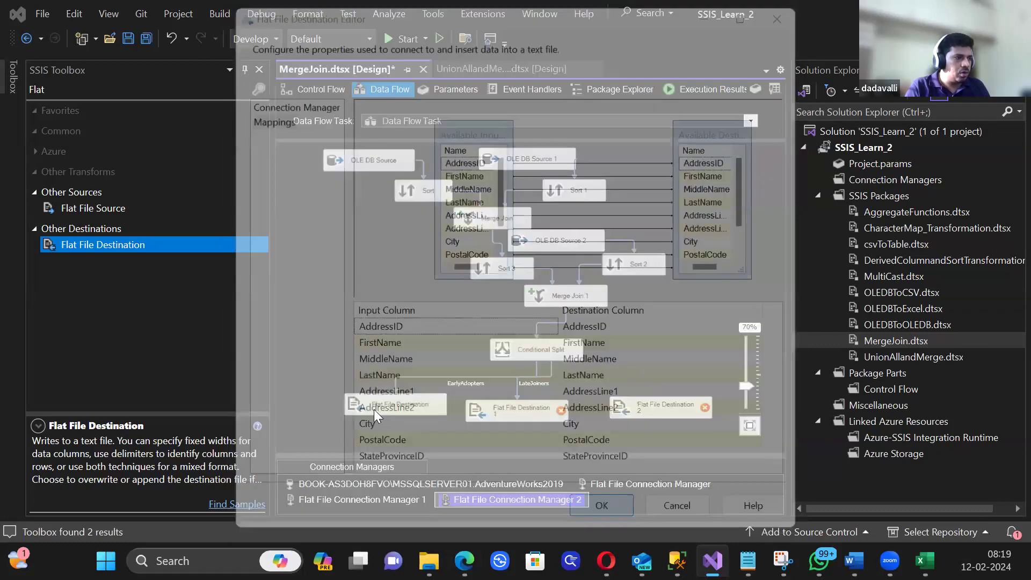
# Step: Update the first Flat File Destination's connection to use a CSV file named earlyadopters in K:\Export files
pyautogui.doubleClick(382, 406)
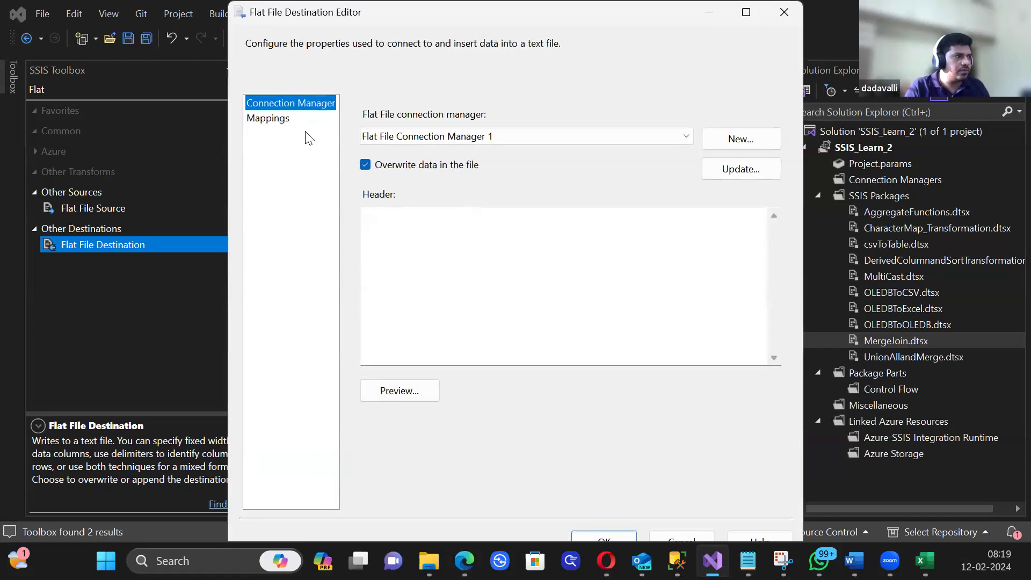
pyautogui.click(741, 171)
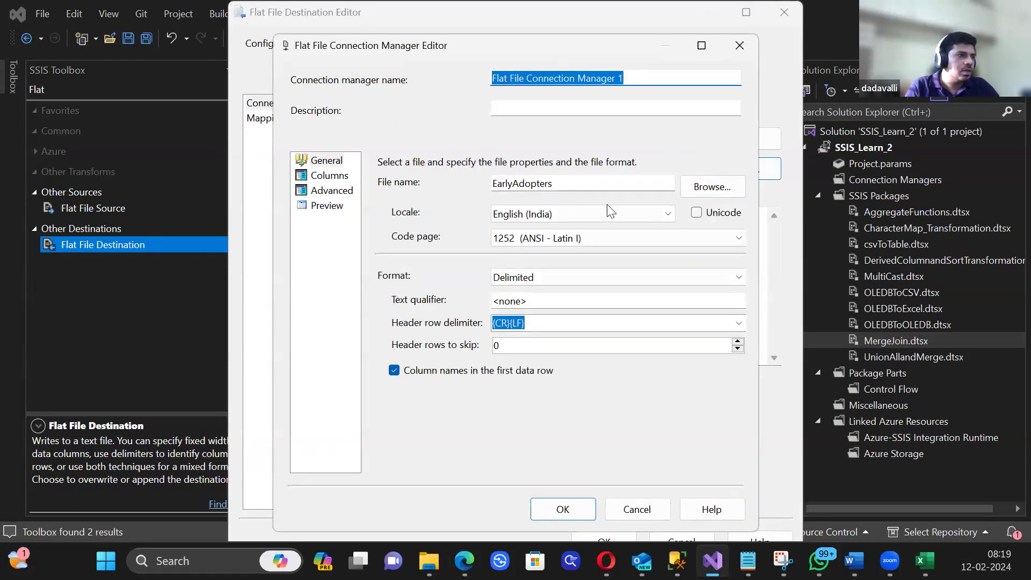
pyautogui.click(712, 186)
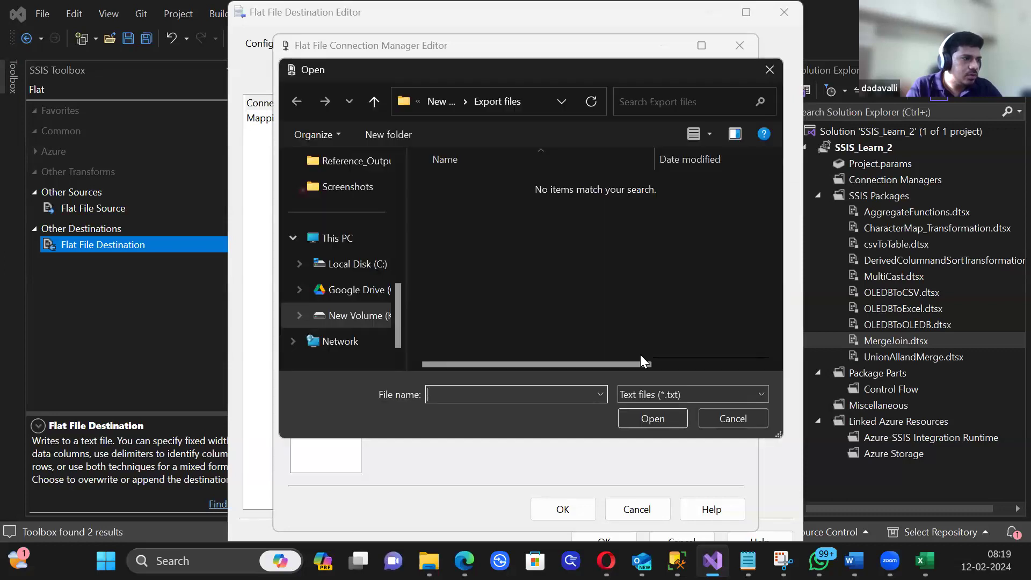
pyautogui.click(656, 395)
pyautogui.click(651, 424)
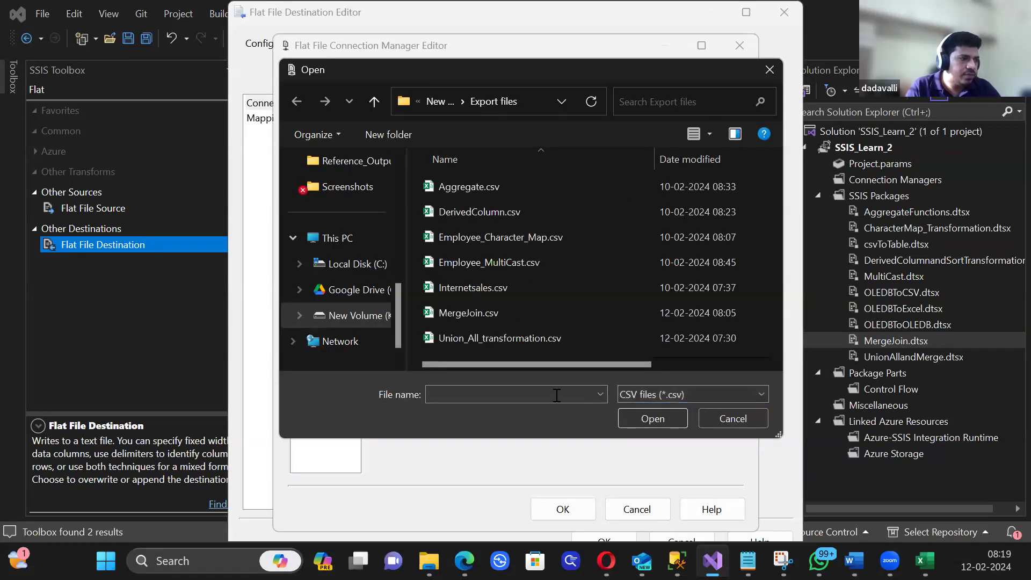
pyautogui.click(490, 212)
pyautogui.click(499, 241)
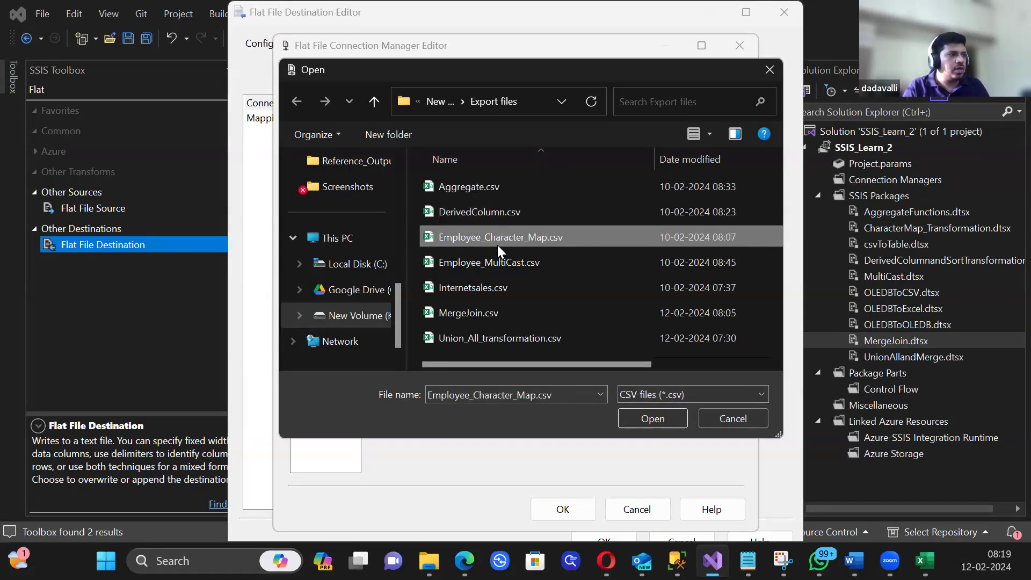
pyautogui.hscroll(1, 475, 252)
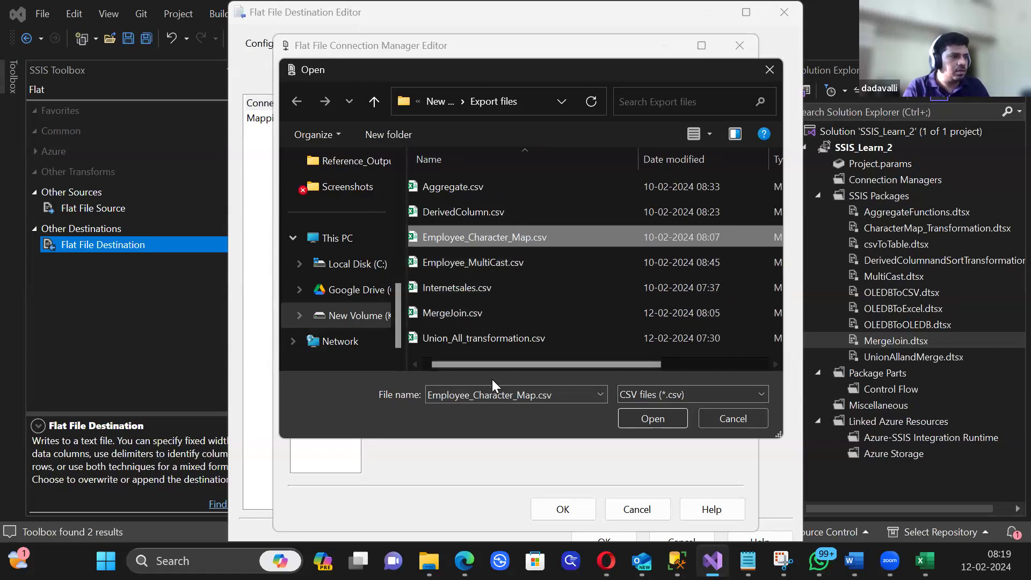
pyautogui.tripleClick(555, 397)
pyautogui.write('earlyadopters')
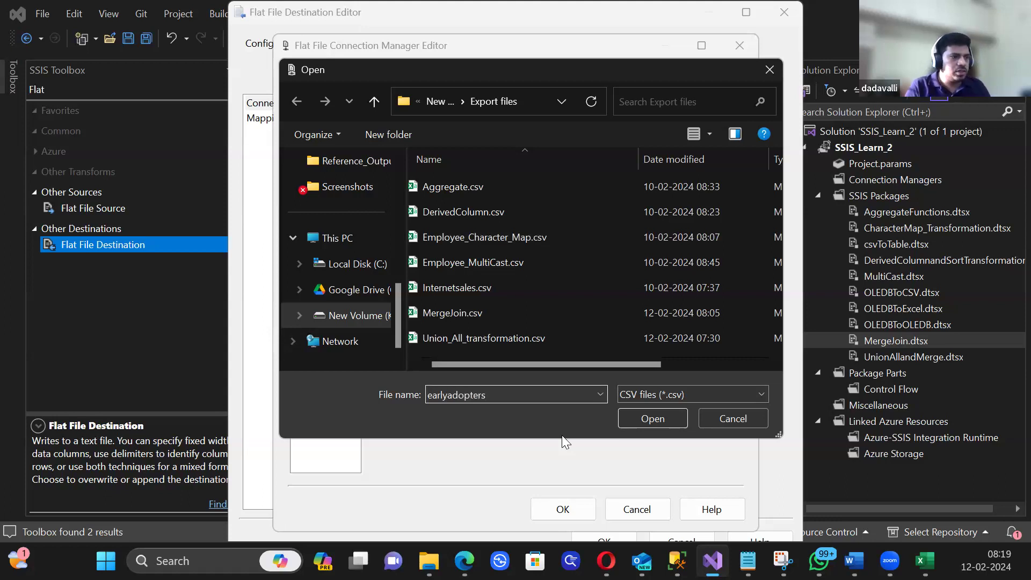
pyautogui.click(623, 418)
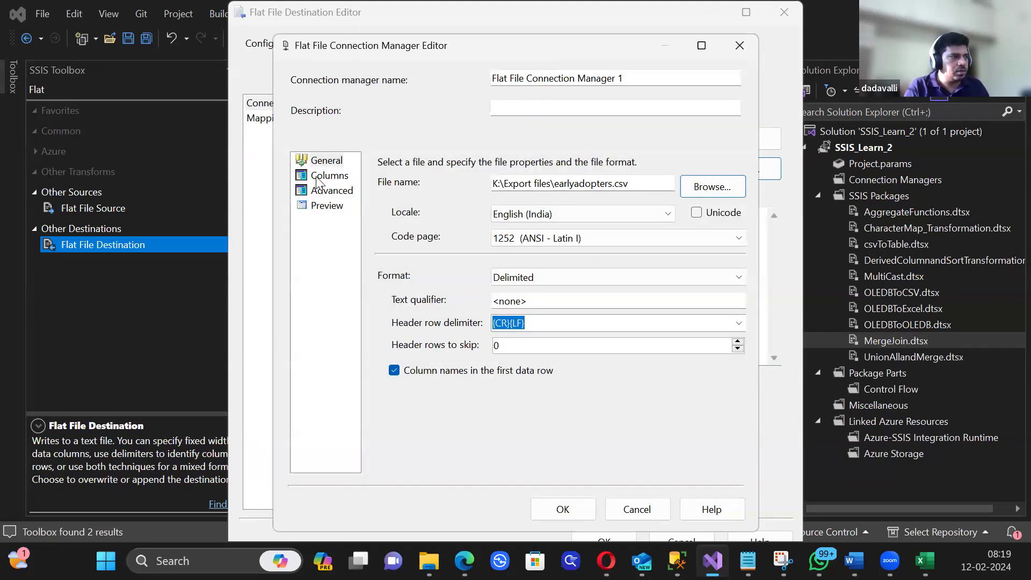
pyautogui.click(320, 175)
pyautogui.click(573, 512)
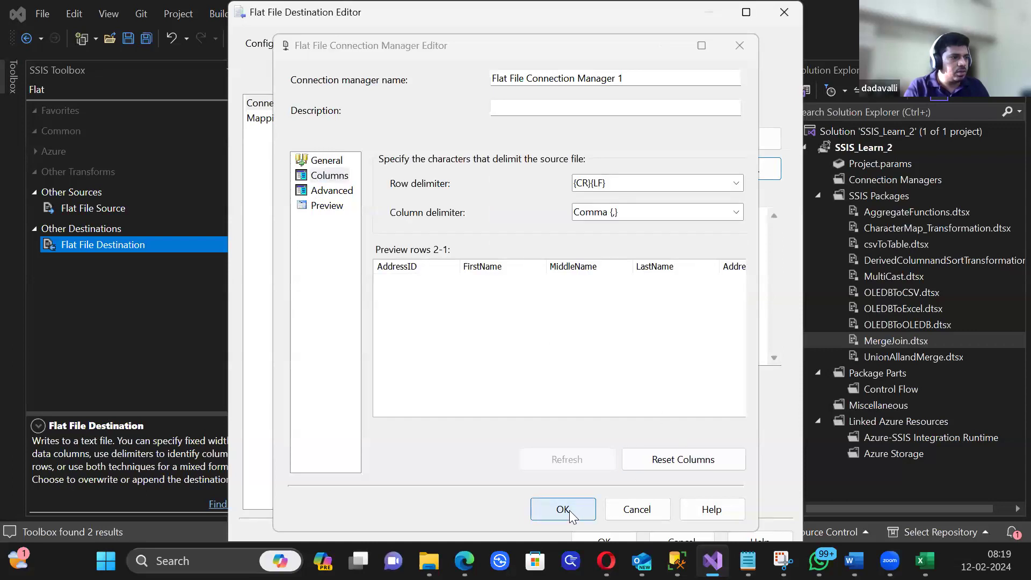
# Step: Review and accept the first Flat File Destination's column mappings
pyautogui.click(290, 119)
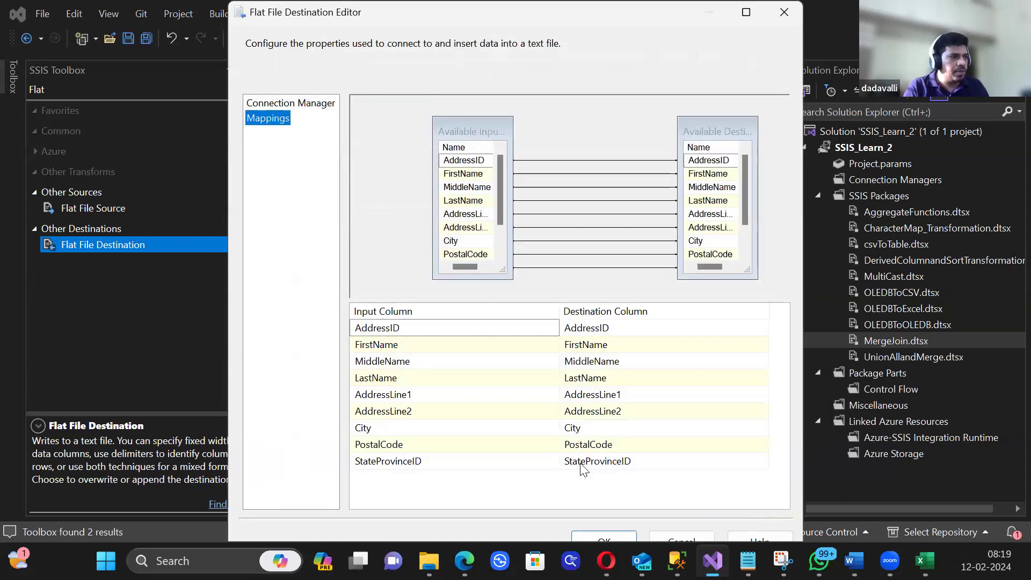
pyautogui.click(606, 539)
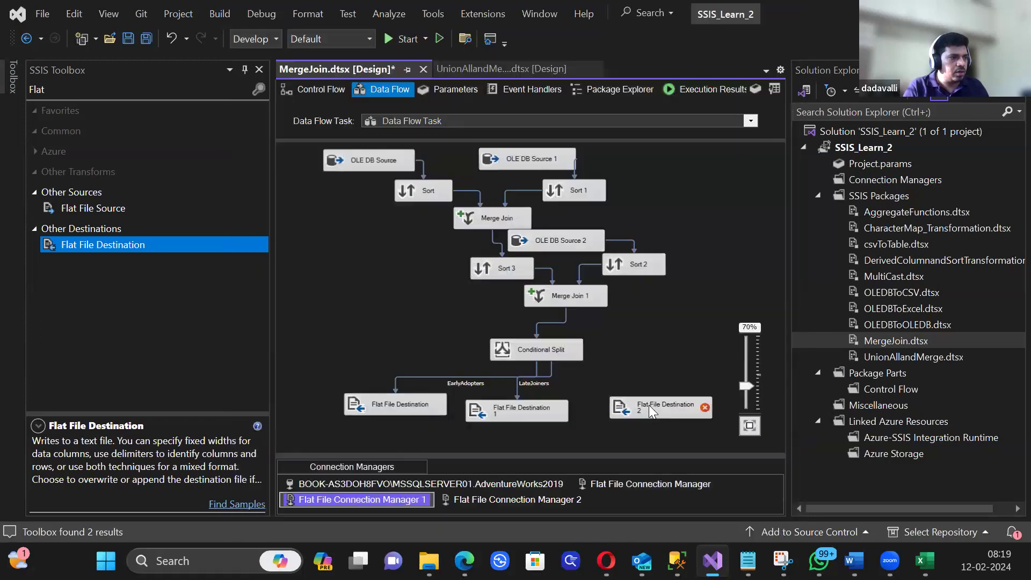
# Step: Connect the Conditional Split's SeasonalCustomers output to the input of Flat File Destination 2
pyautogui.doubleClick(649, 405)
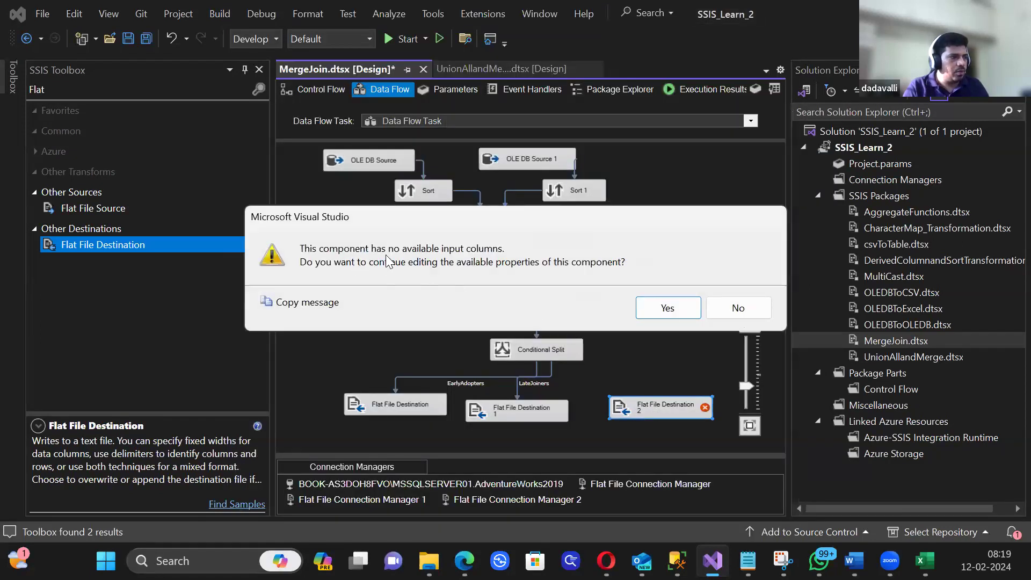
pyautogui.click(737, 307)
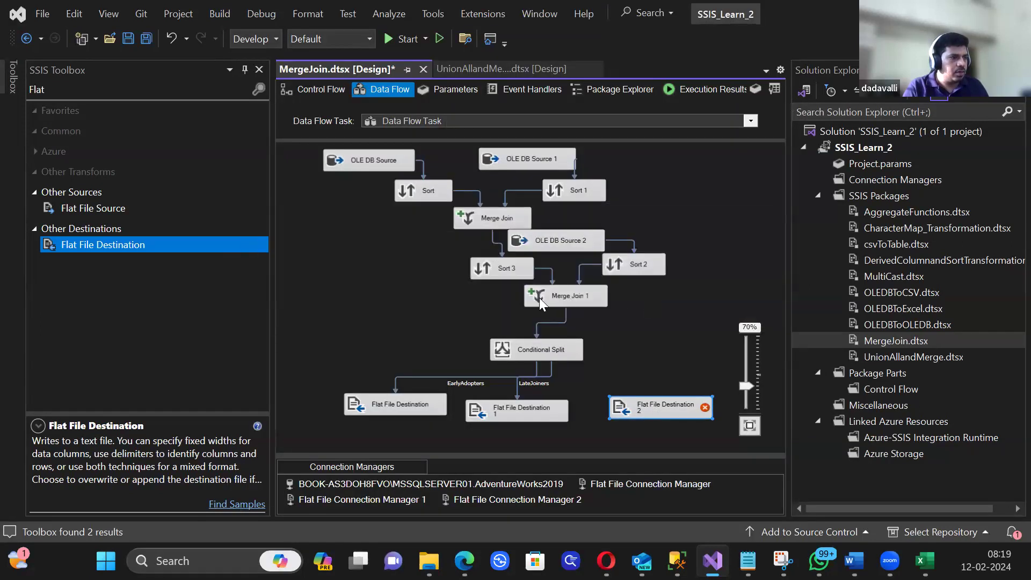
pyautogui.click(542, 344)
pyautogui.moveTo(545, 376); pyautogui.dragTo(668, 408)
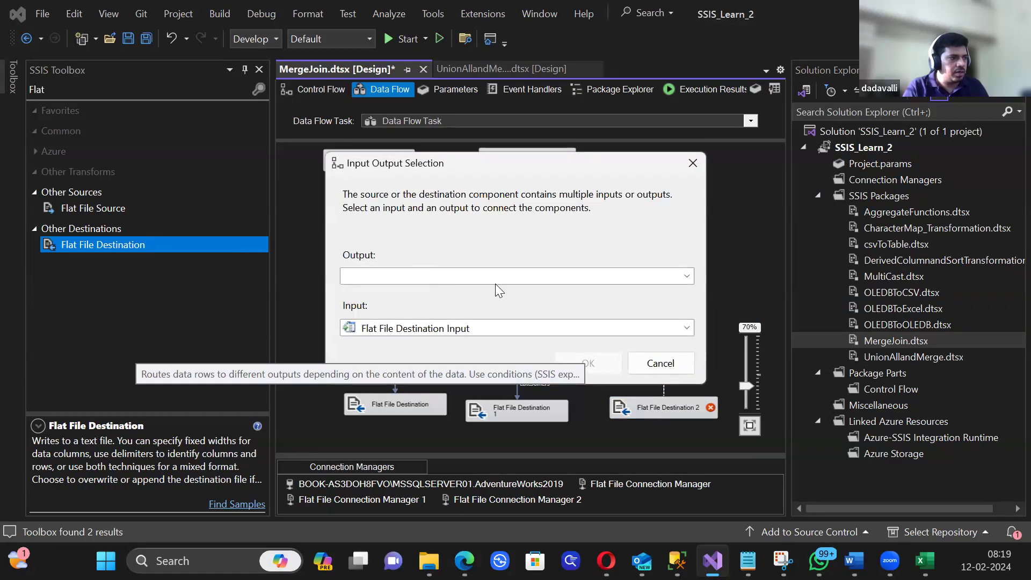
pyautogui.click(686, 276)
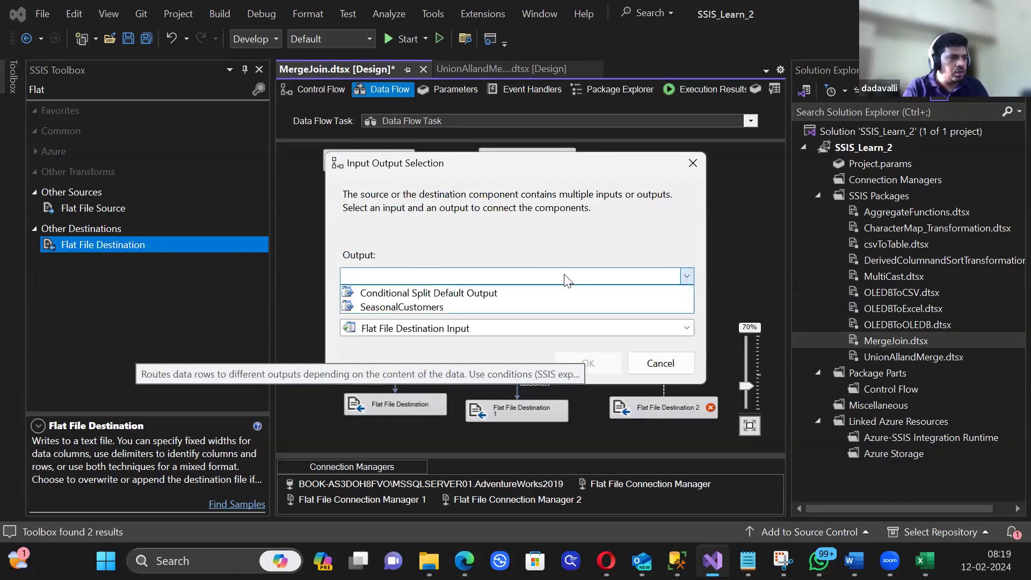
pyautogui.click(412, 306)
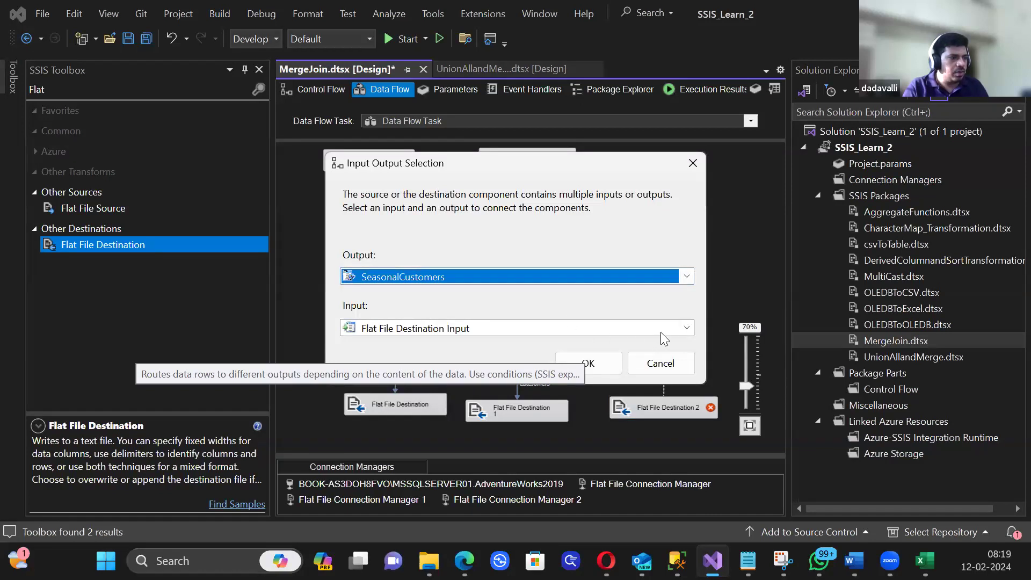
pyautogui.click(681, 330)
pyautogui.click(681, 330)
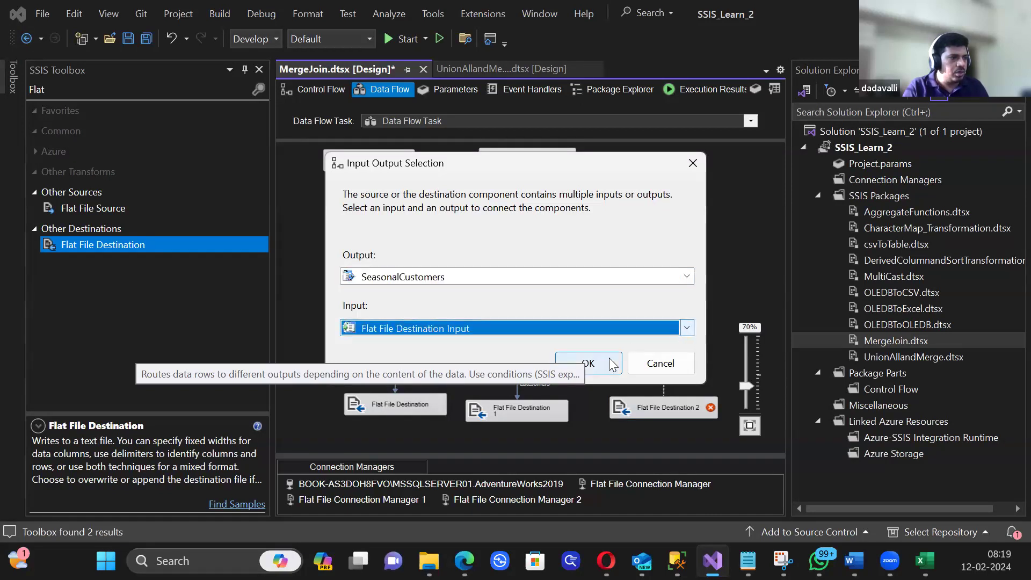
pyautogui.click(588, 363)
# Step: Create a new delimited flat file connection for Flat File Destination 2, with file name SeasonalCustomers and column names in the first data row
pyautogui.click(682, 408)
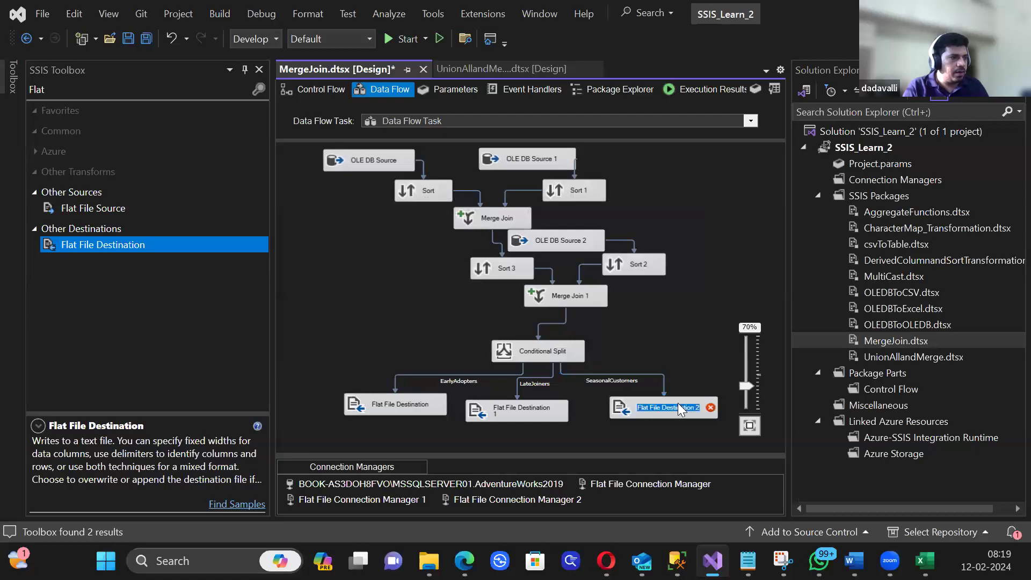
pyautogui.doubleClick(661, 408)
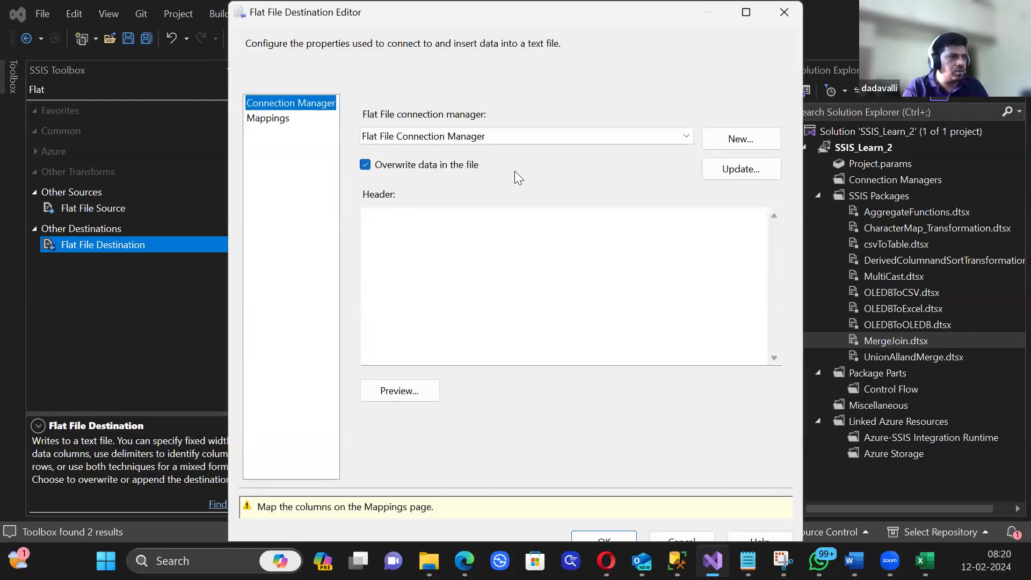
pyautogui.click(721, 147)
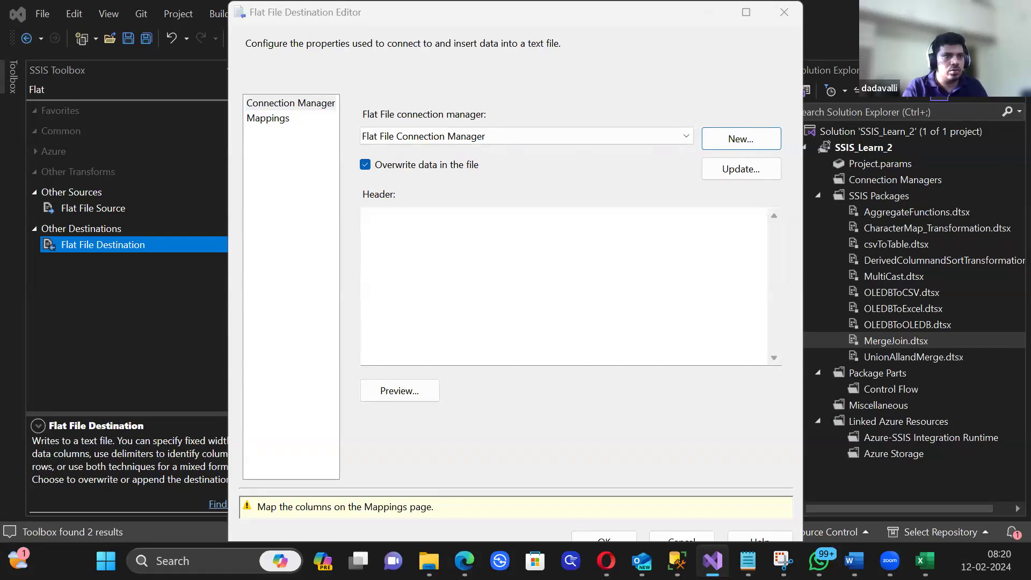
pyautogui.click(808, 414)
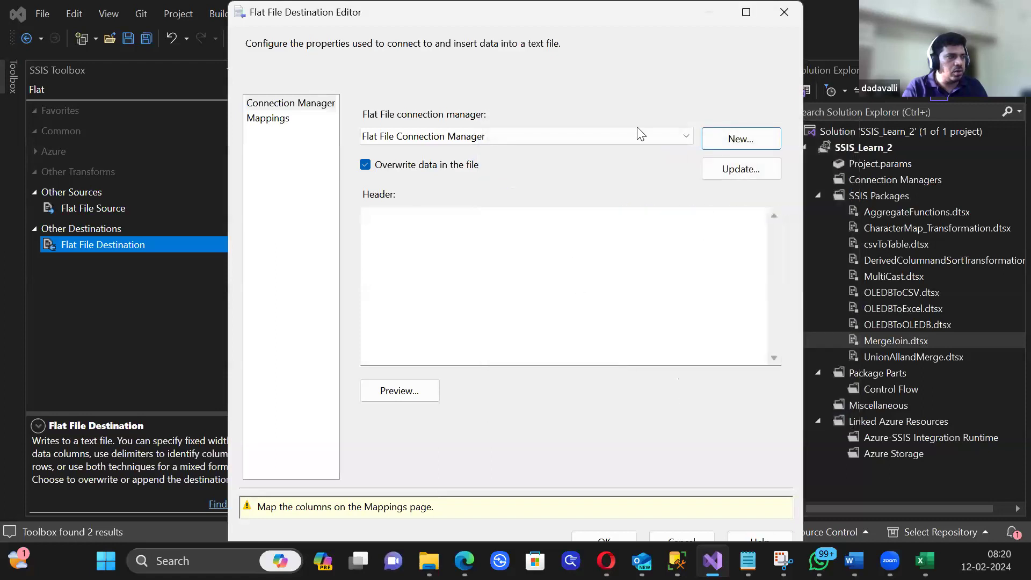
pyautogui.click(592, 183)
pyautogui.write('Sea')
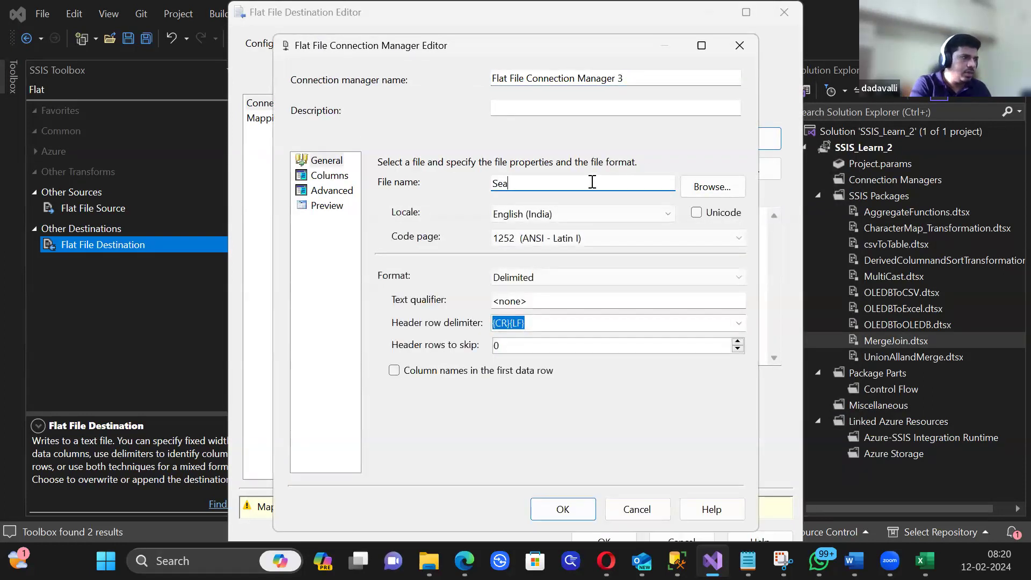
pyautogui.write('sonAlCustomers')
pyautogui.click(461, 374)
# Step: Point the new connection to a CSV file named SeasonalCustomers in K:\Export files, keeping the existing column metadata
pyautogui.click(688, 185)
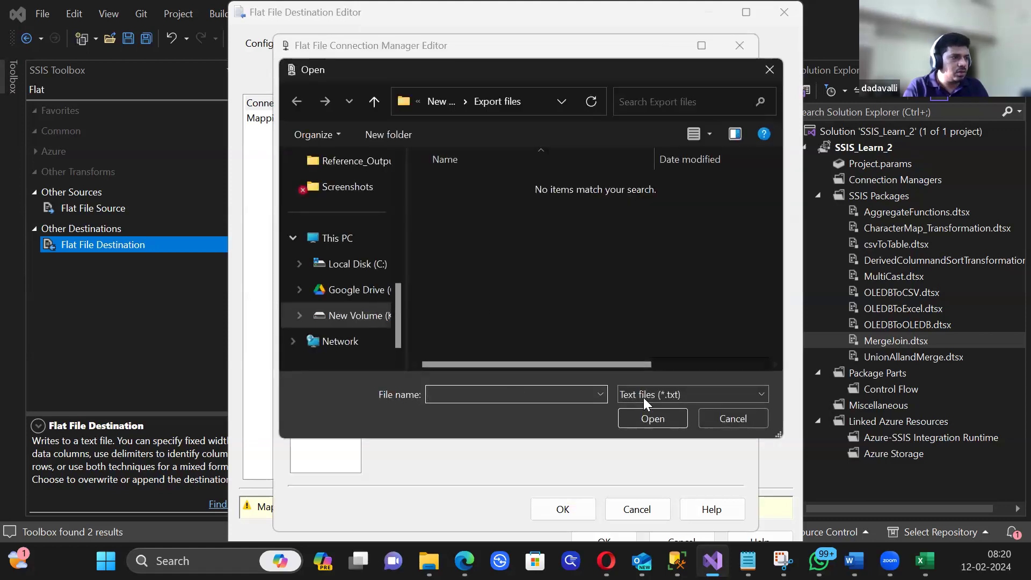
pyautogui.click(640, 403)
pyautogui.click(628, 424)
pyautogui.write('Sear')
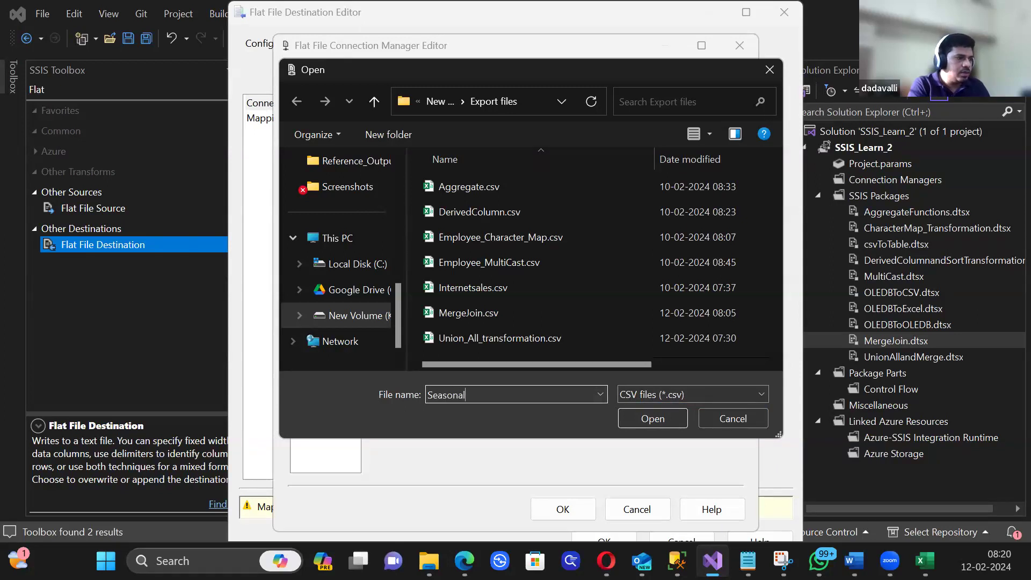
pyautogui.write('onalCustomers')
pyautogui.click(676, 420)
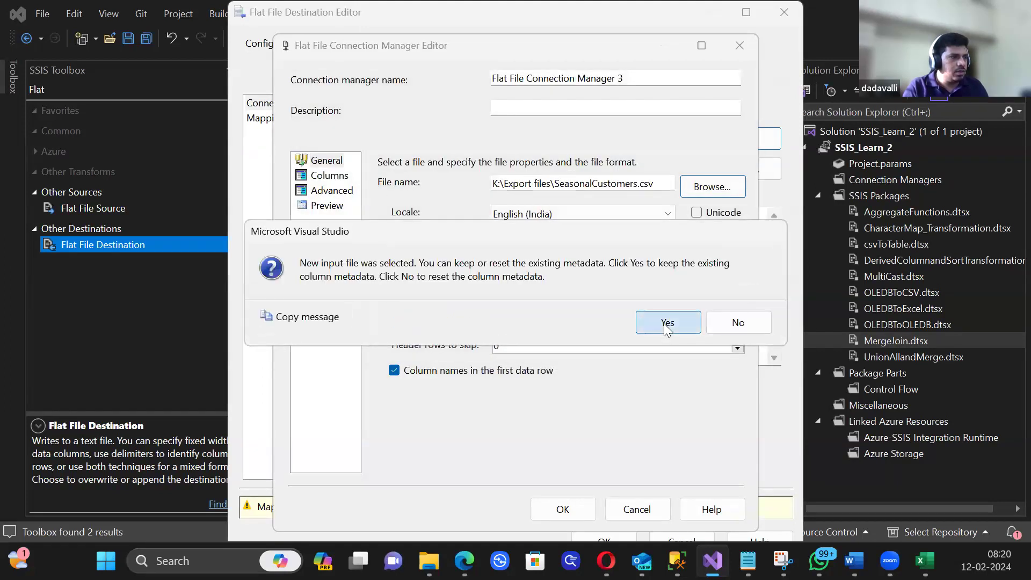
pyautogui.click(667, 324)
# Step: Accept the SeasonalCustomers connection's columns and Flat File Destination 2's column mappings
pyautogui.click(329, 175)
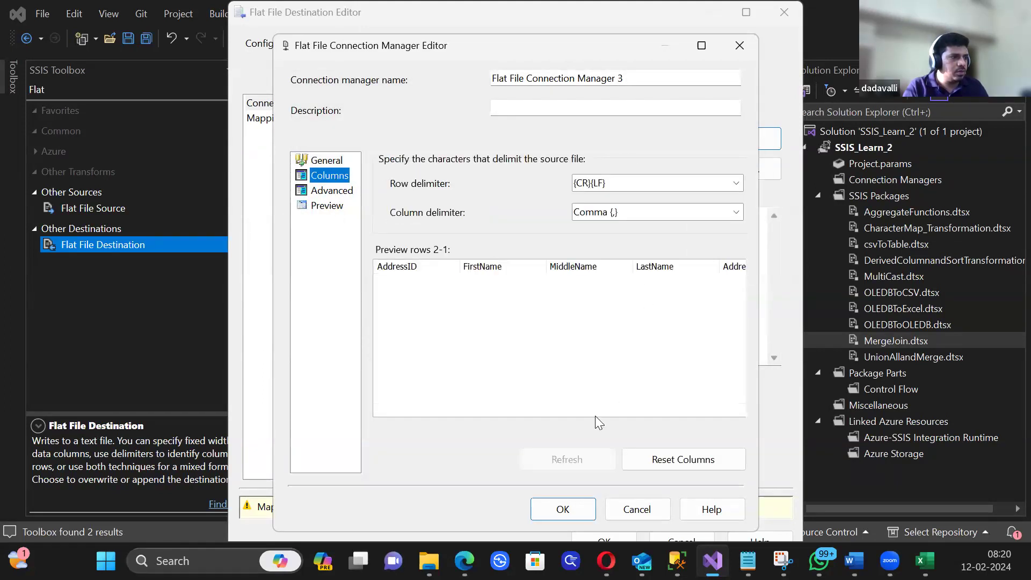
pyautogui.click(576, 508)
pyautogui.click(284, 118)
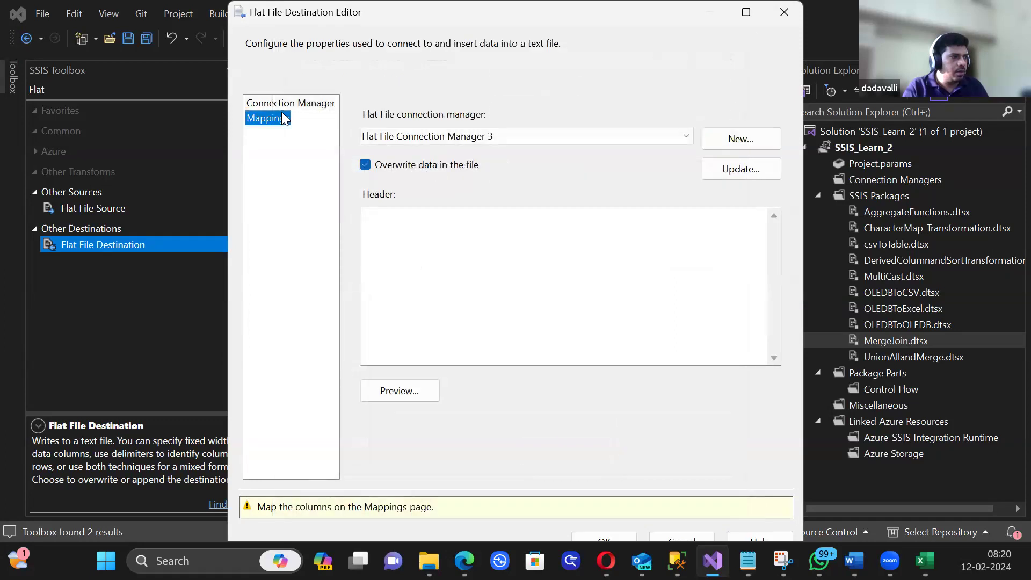
pyautogui.click(629, 517)
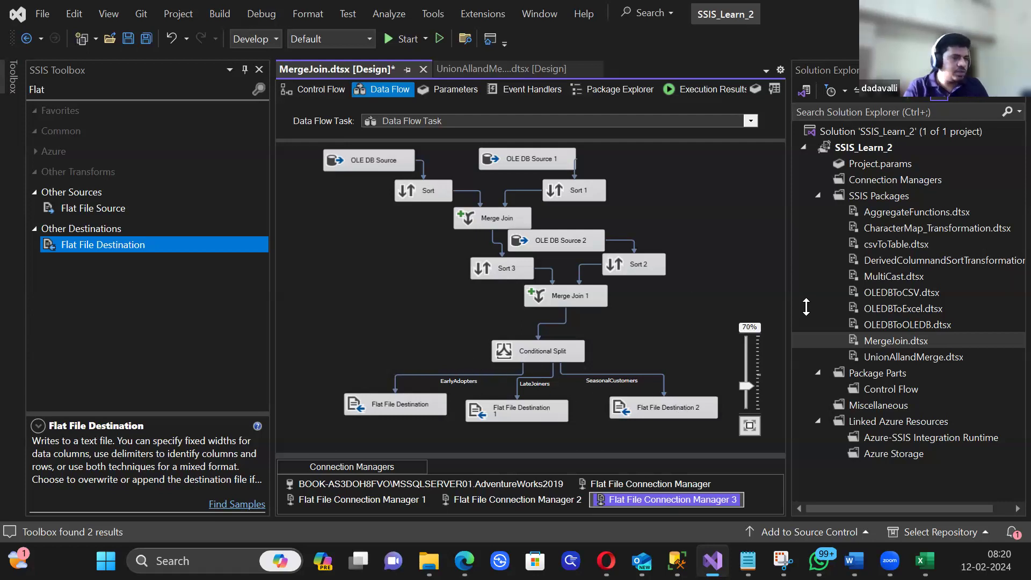
# Step: Save the package and execute MergeJoin.dtsx
pyautogui.hotkey('ctrl', 's')
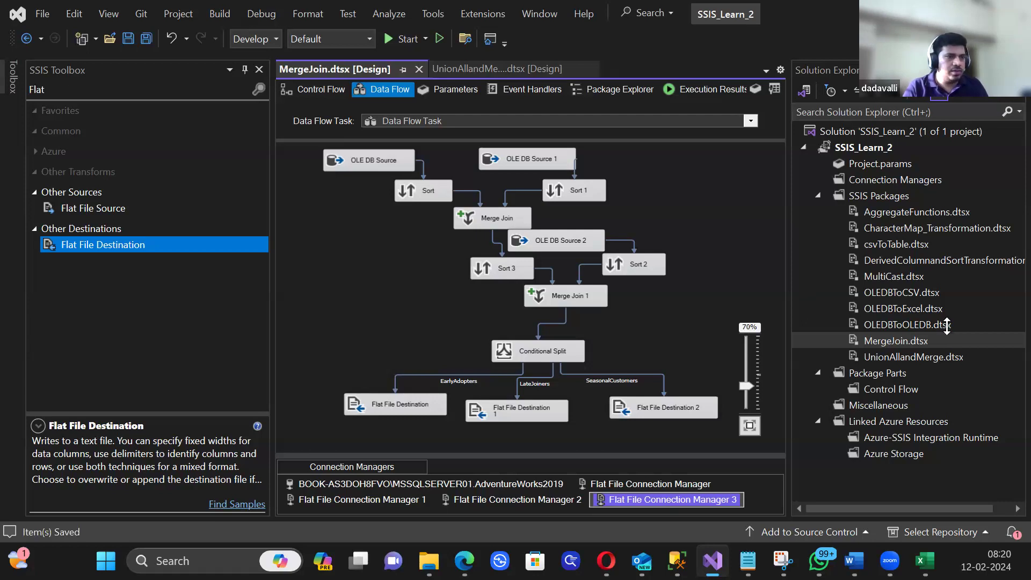
pyautogui.click(870, 342)
pyautogui.rightClick(869, 342)
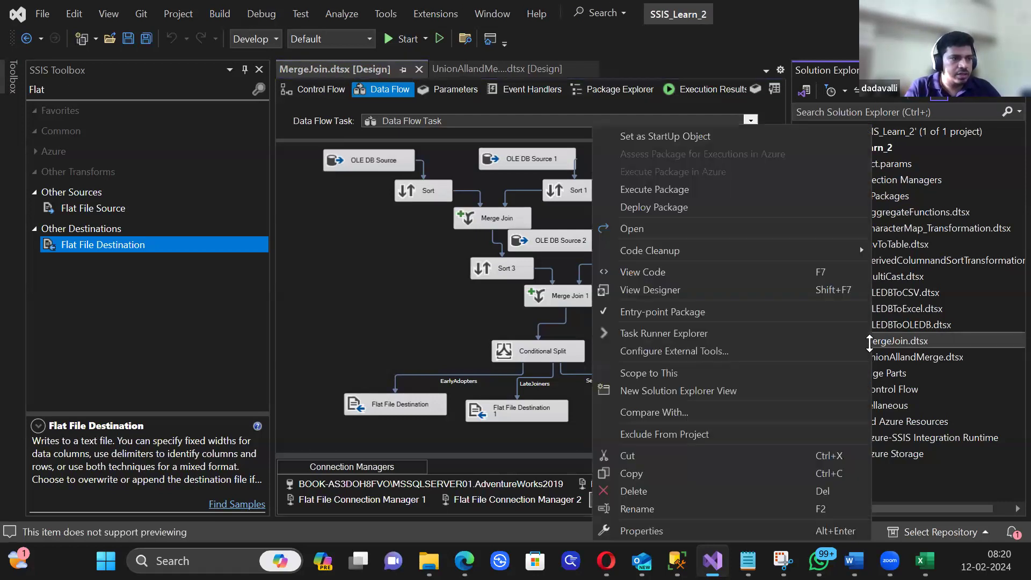
pyautogui.click(658, 189)
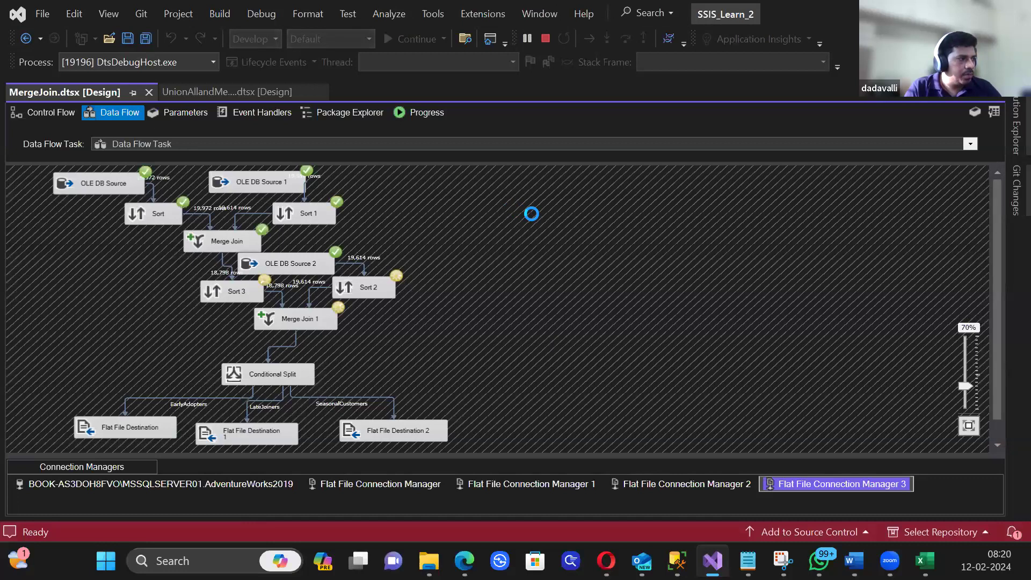
# Step: Check the row counts sent to the three flat file destinations and stop debugging
pyautogui.scroll(-1, 537, 215)
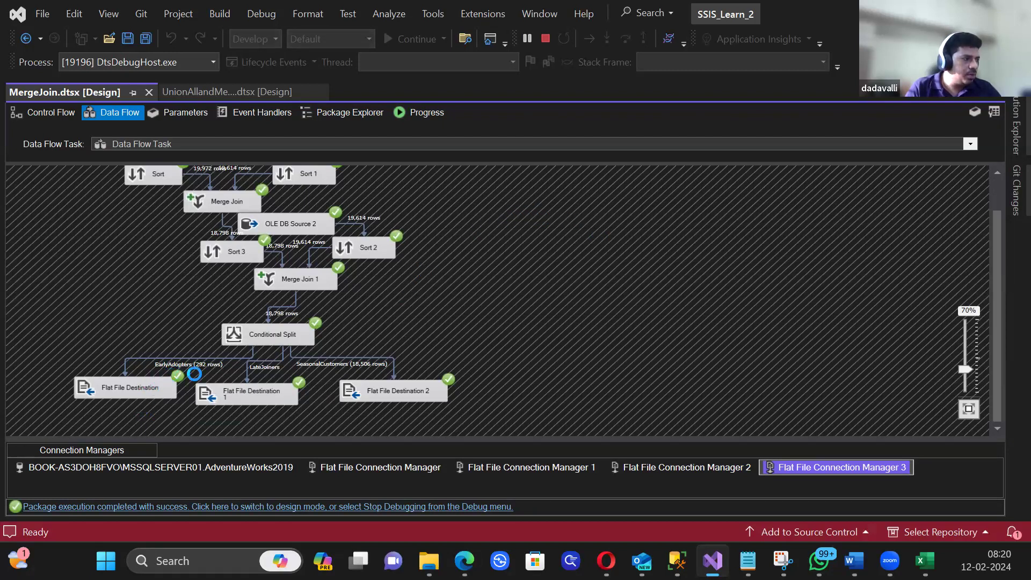
pyautogui.click(281, 388)
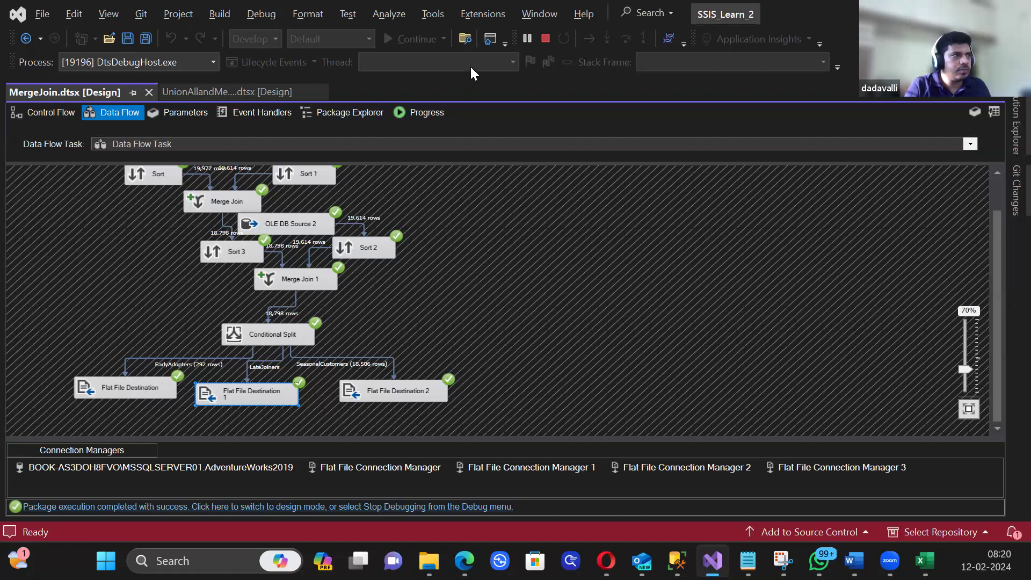
pyautogui.click(547, 36)
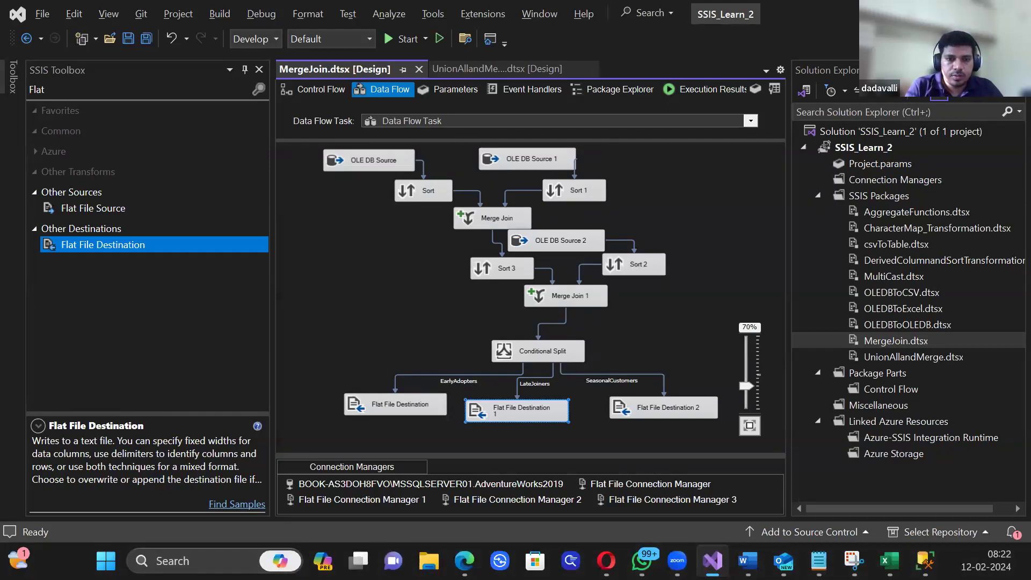
# Step: Switch to File Explorer and locate the earlyadopters, LateJoiners and SeasonalCustomers CSV files in K:\Export files
pyautogui.press('super+e')
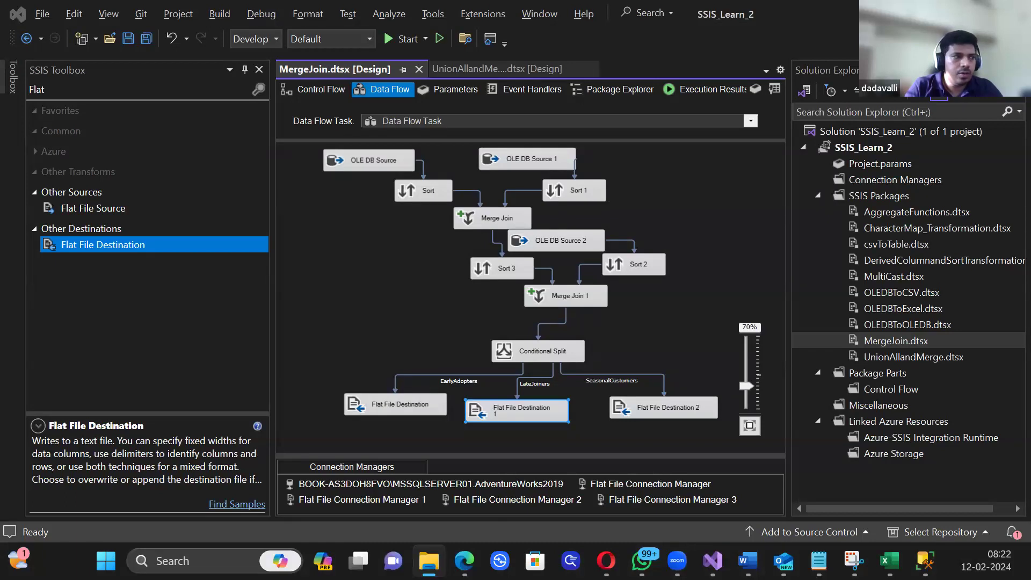
pyautogui.doubleClick(446, 62)
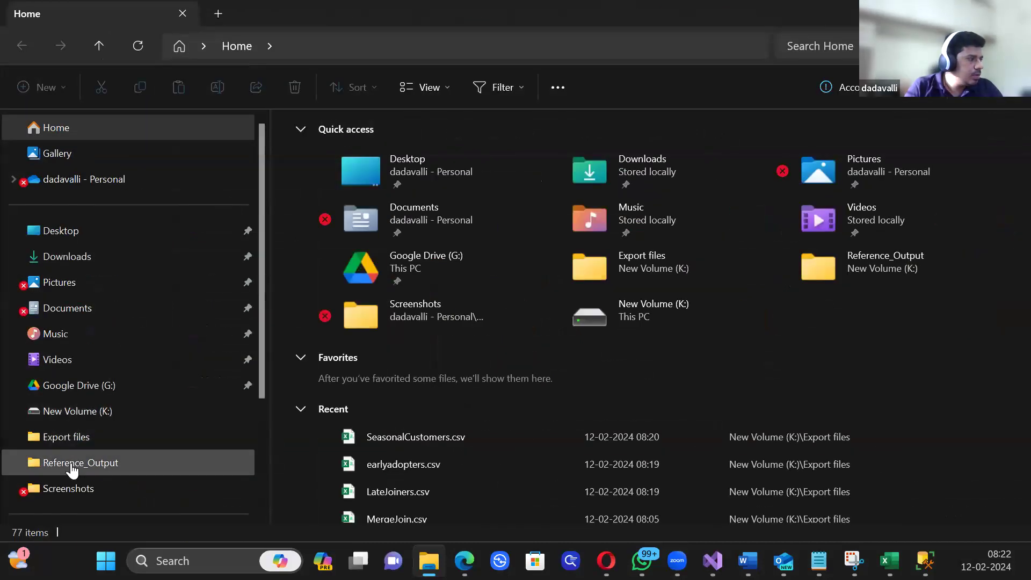
pyautogui.click(71, 441)
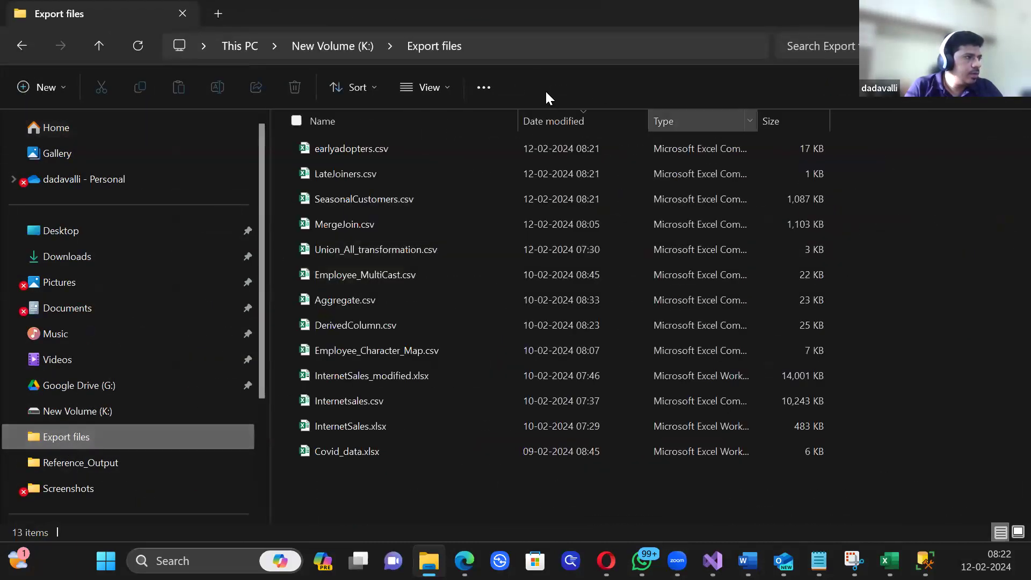
pyautogui.click(392, 171)
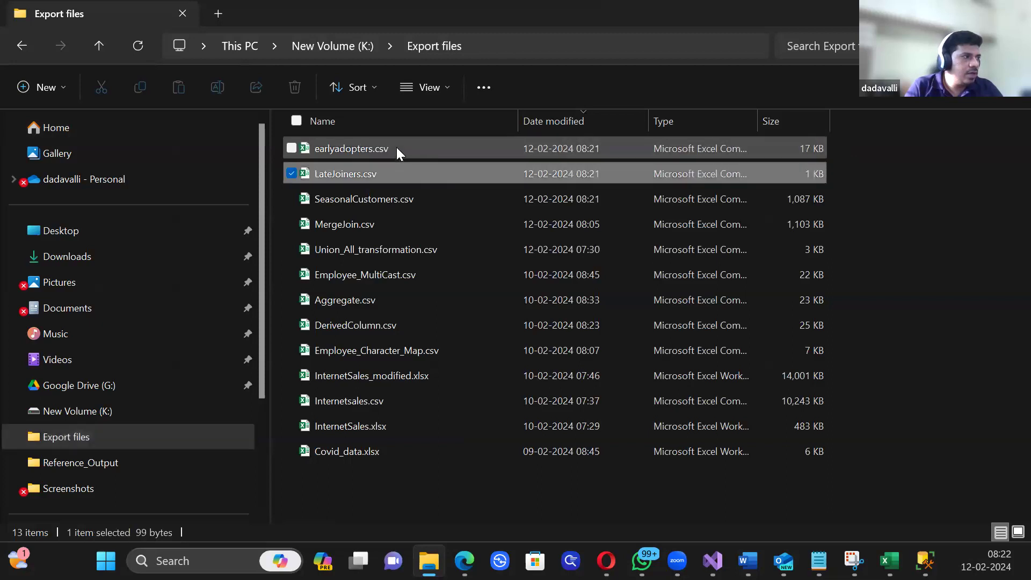
pyautogui.click(410, 201)
# Step: Open earlyadopters.csv in Excel, examine its AddressID values through the last row, and return to the Export files folder
pyautogui.doubleClick(448, 141)
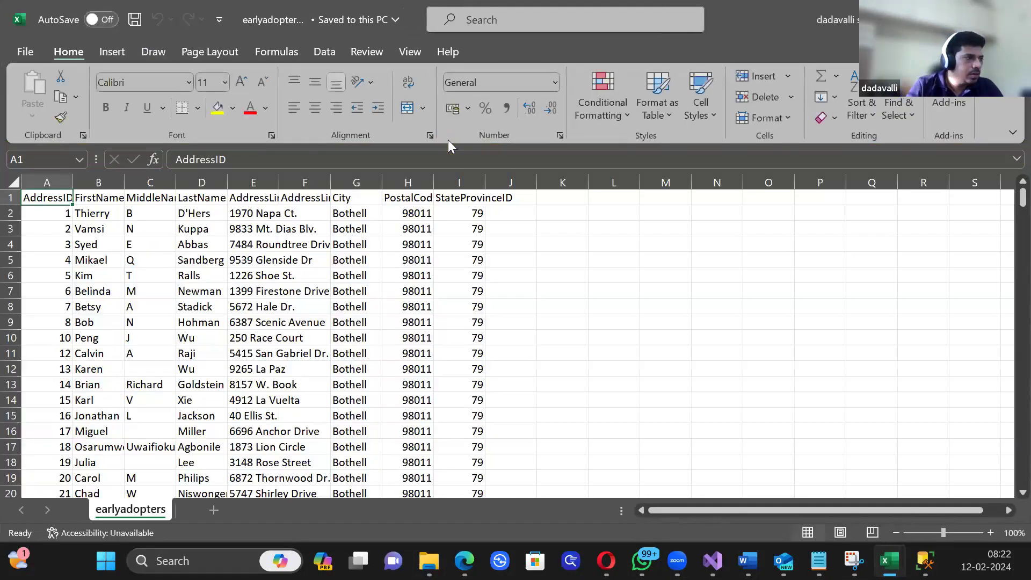
pyautogui.scroll(-5, 90, 357)
pyautogui.scroll(-20, 90, 357)
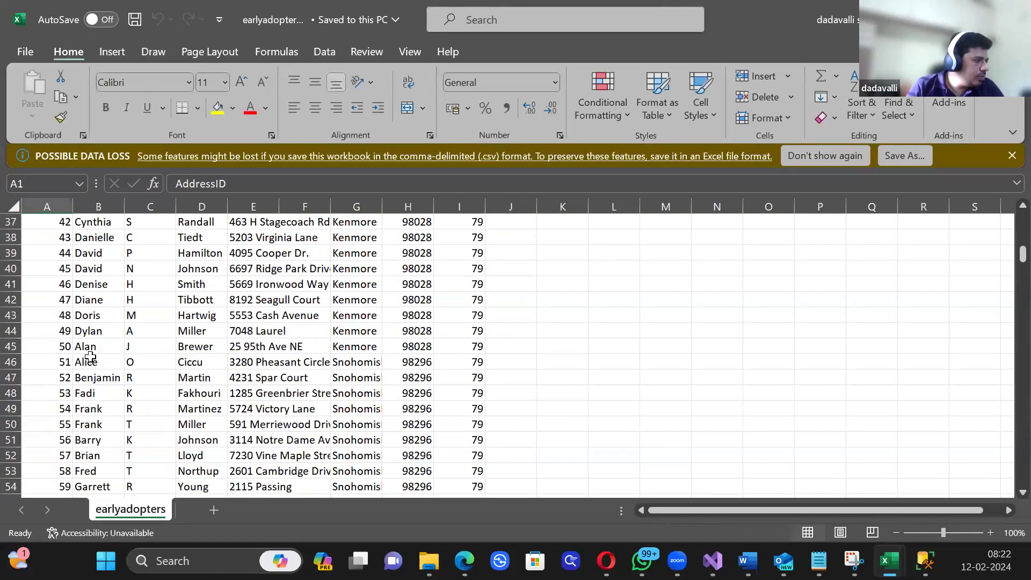
pyautogui.scroll(-20, 91, 356)
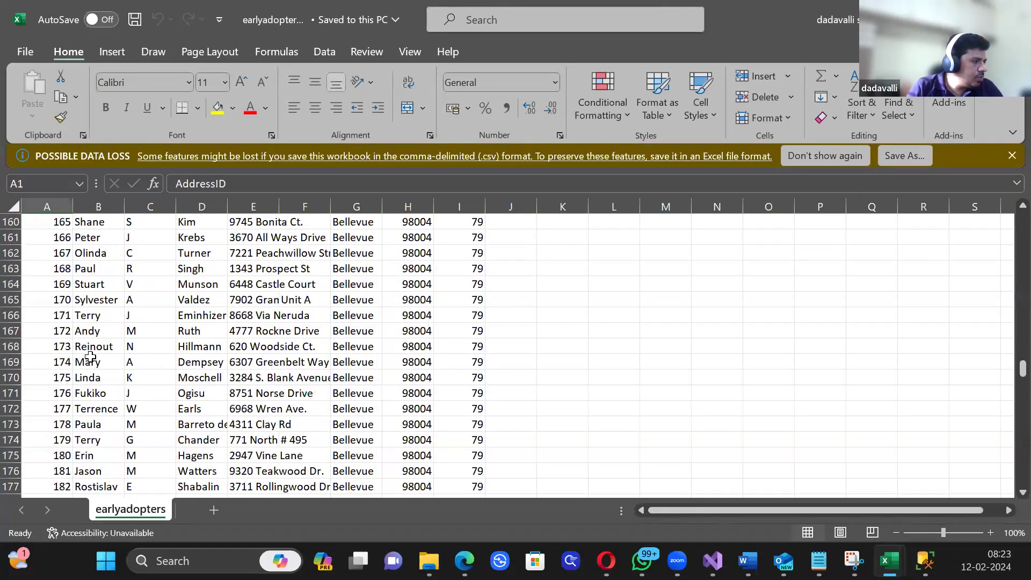
pyautogui.scroll(-17, 90, 357)
pyautogui.scroll(10, 90, 357)
pyautogui.scroll(-1, 113, 346)
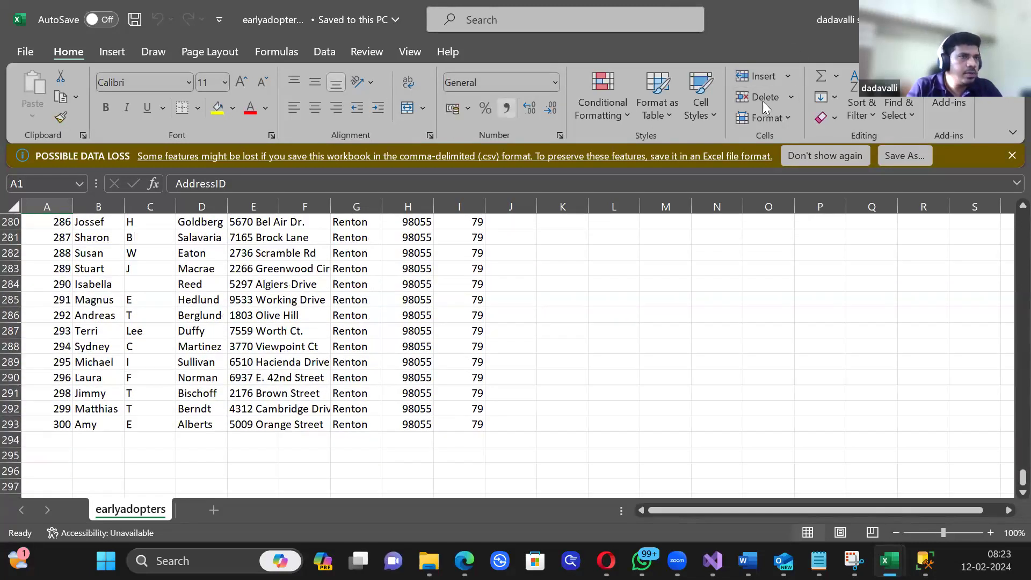
pyautogui.click(1012, 20)
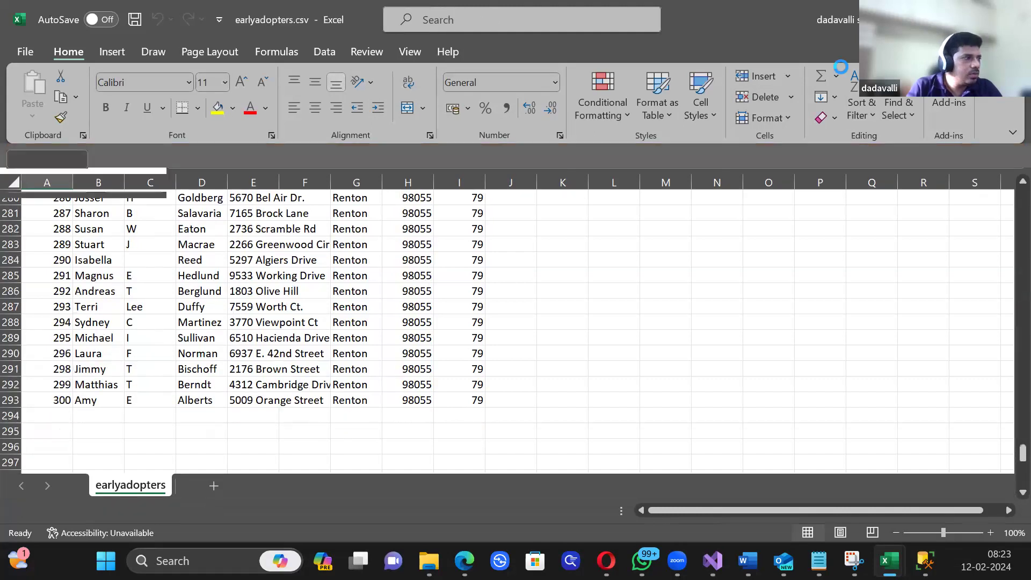
pyautogui.hotkey('alt', 'Tab')
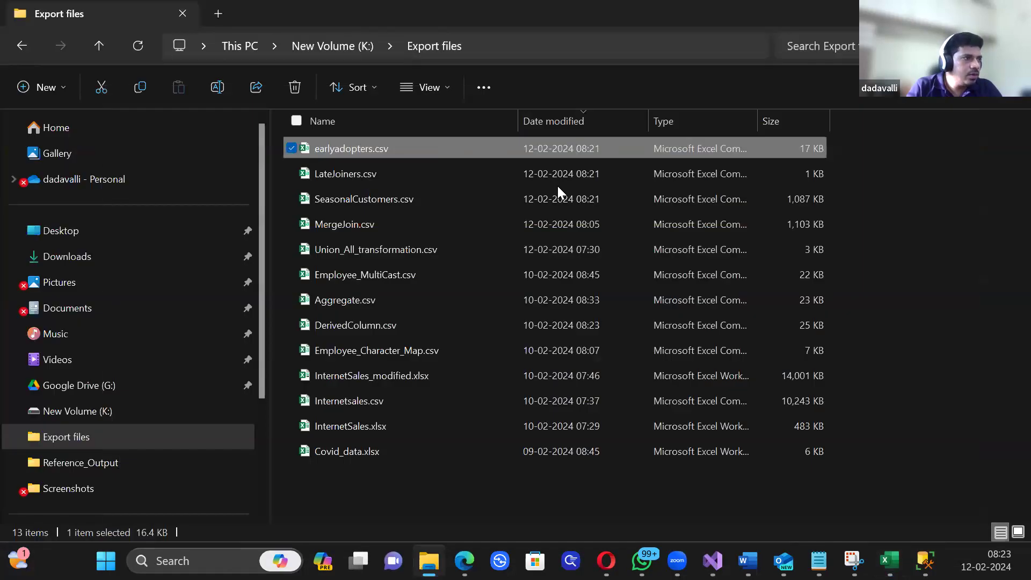
# Step: Open LateJoiners.csv in Excel, examine its contents and close the workbook
pyautogui.click(552, 181)
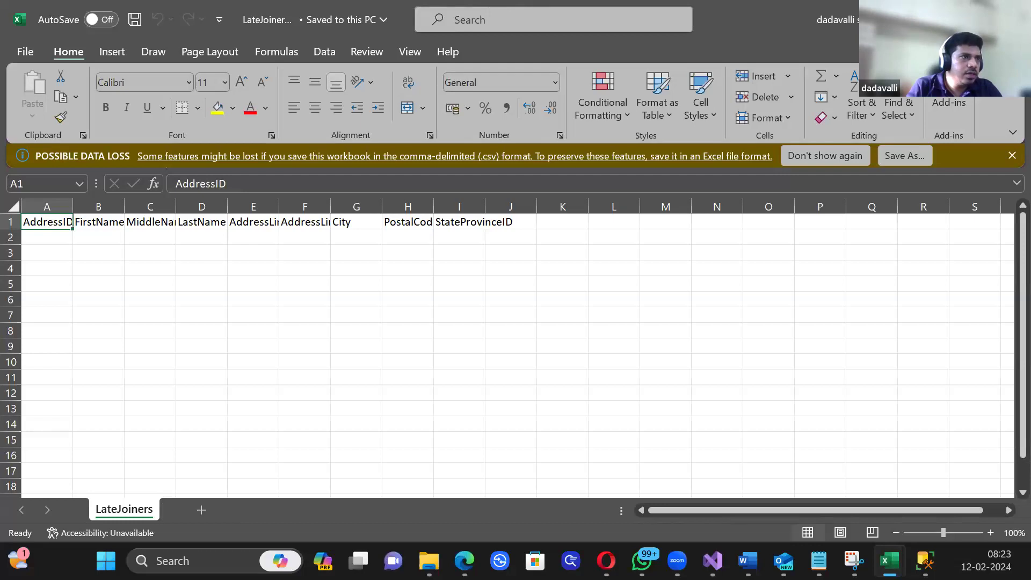
pyautogui.hotkey('alt', 'F4')
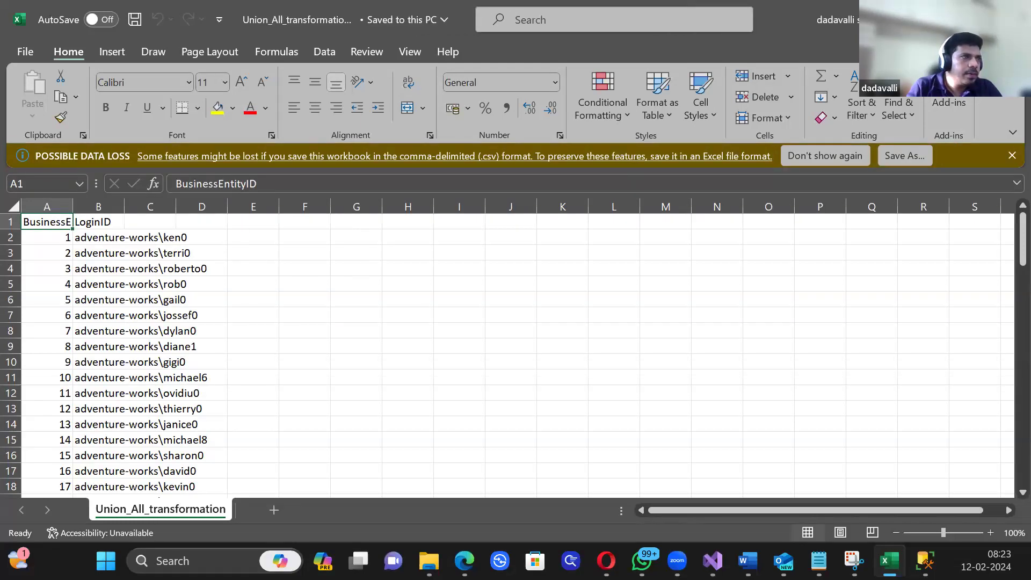
pyautogui.hotkey('alt', 'F4')
# Step: Open SeasonalCustomers.csv in Excel, examine its AddressID values down the sheet and close the workbook
pyautogui.click(372, 201)
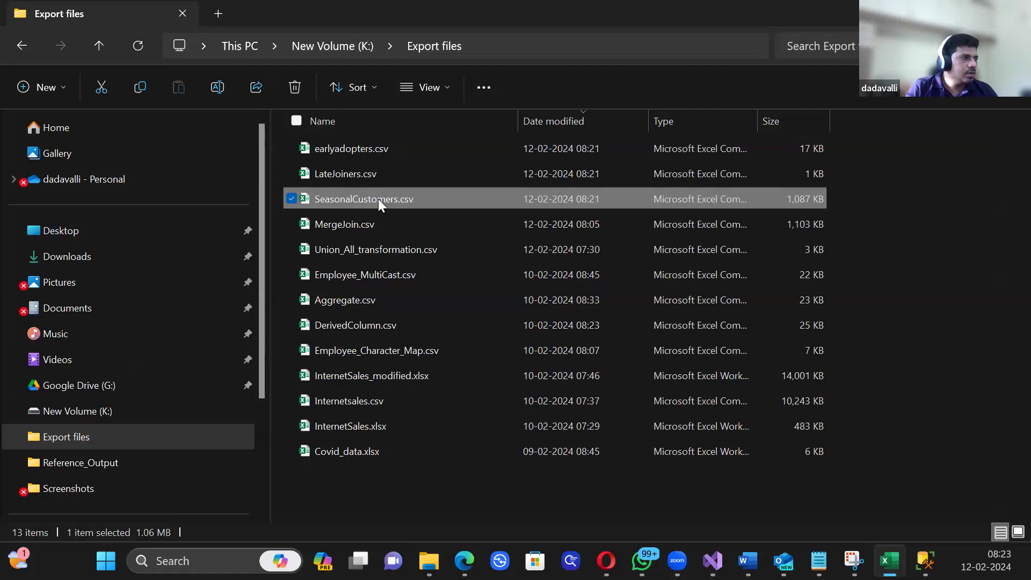
pyautogui.doubleClick(458, 203)
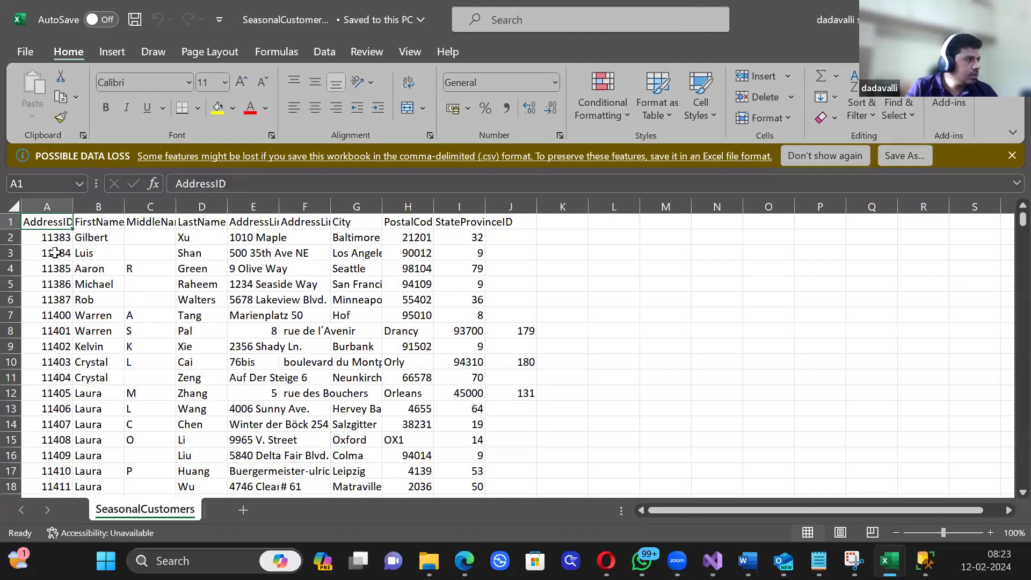
pyautogui.scroll(-4, 56, 253)
pyautogui.scroll(-20, 55, 254)
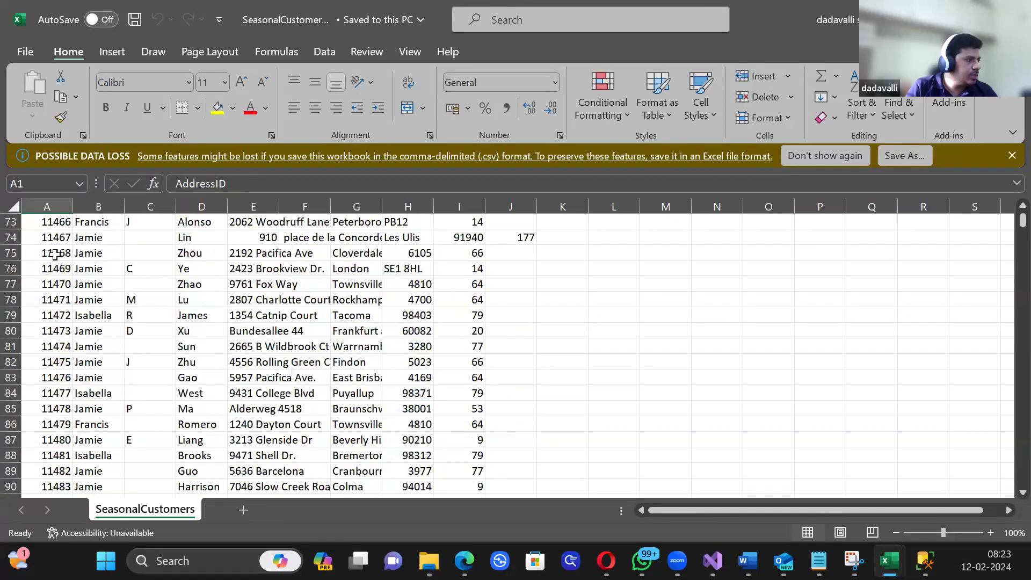
pyautogui.click(1013, 18)
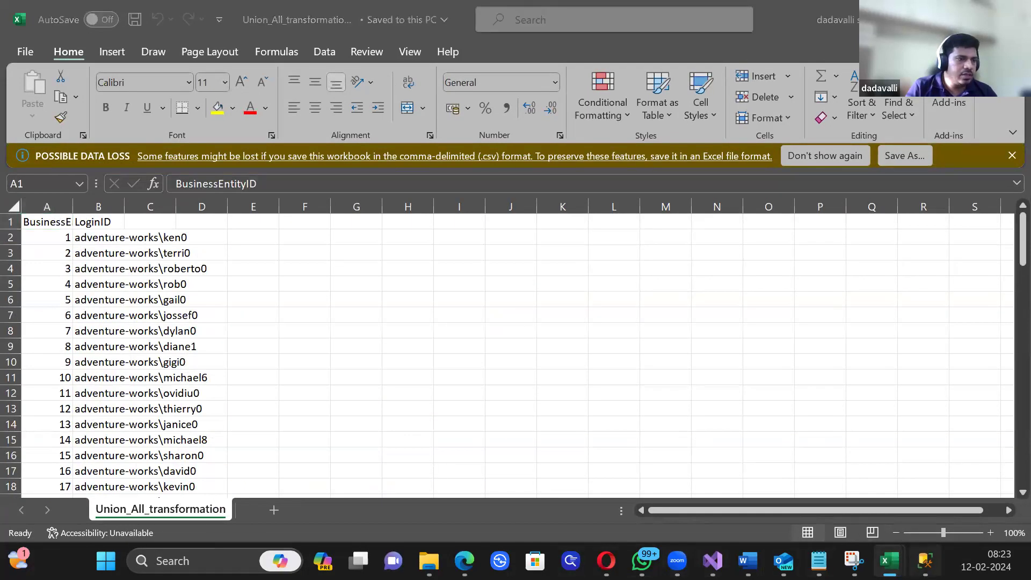
# Step: Switch to SQL Server Management Studio and change the last join query's WHERE condition to P.BusinessEntityID between 5000 and 10000
pyautogui.click(667, 350)
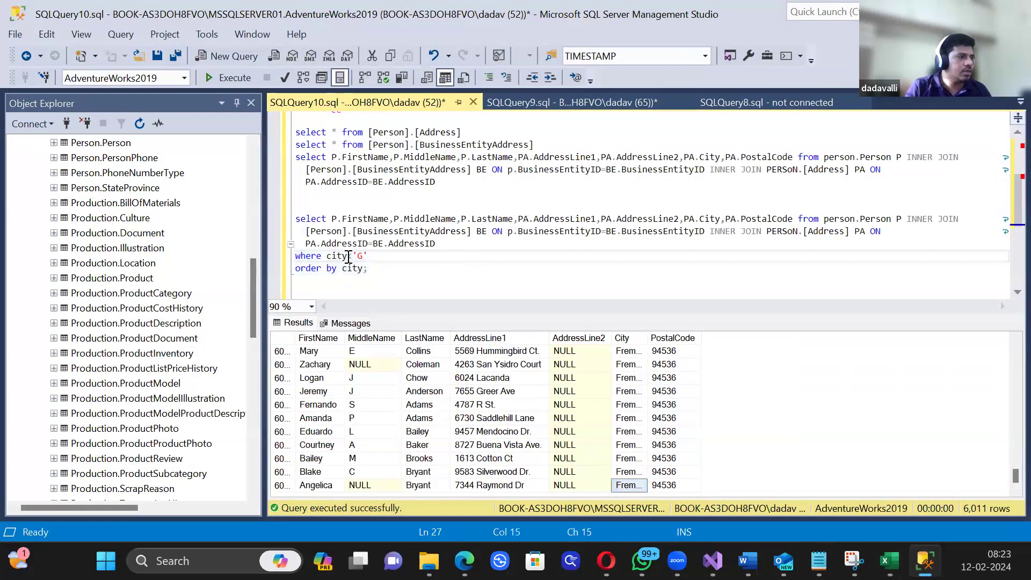
pyautogui.moveTo(327, 256); pyautogui.dragTo(387, 258)
pyautogui.write('BusinessEntityID')
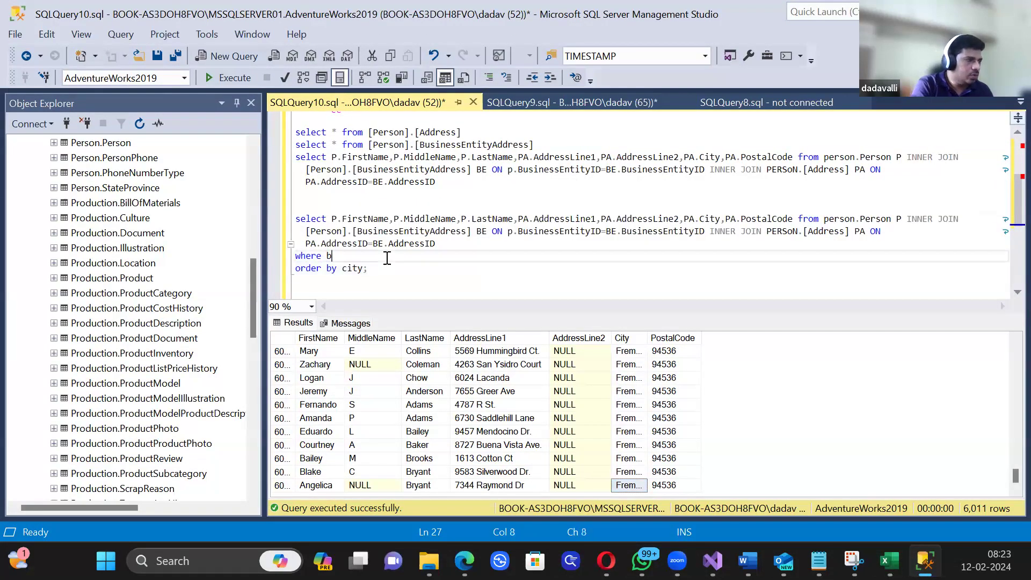
pyautogui.write(' be')
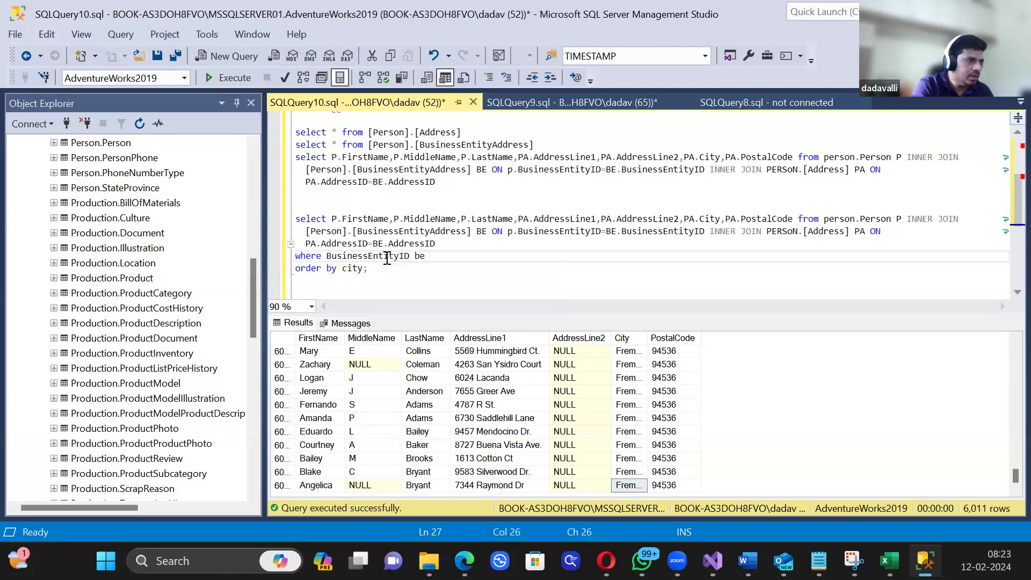
pyautogui.write('tween 5000 and 10000')
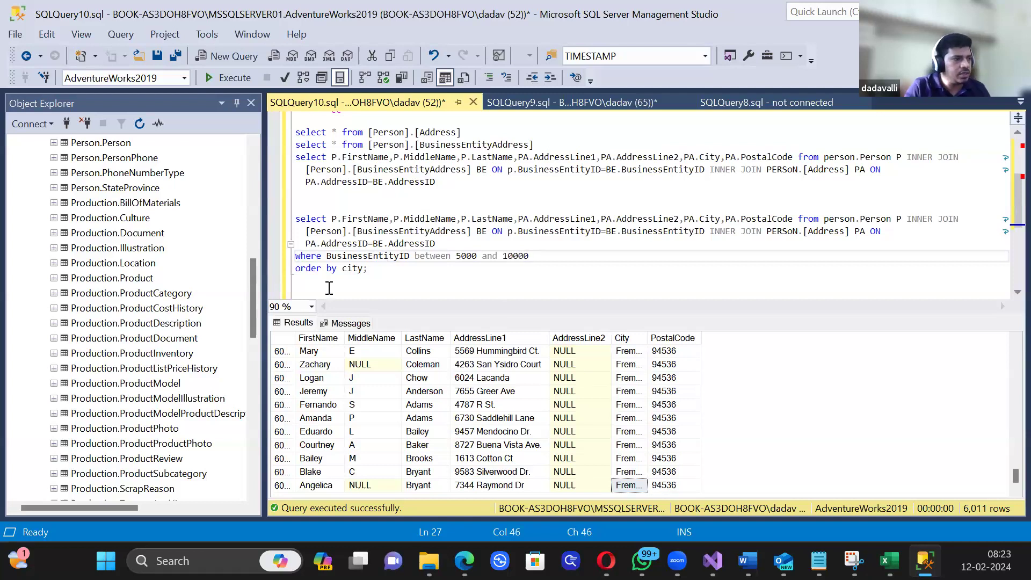
pyautogui.click(508, 291)
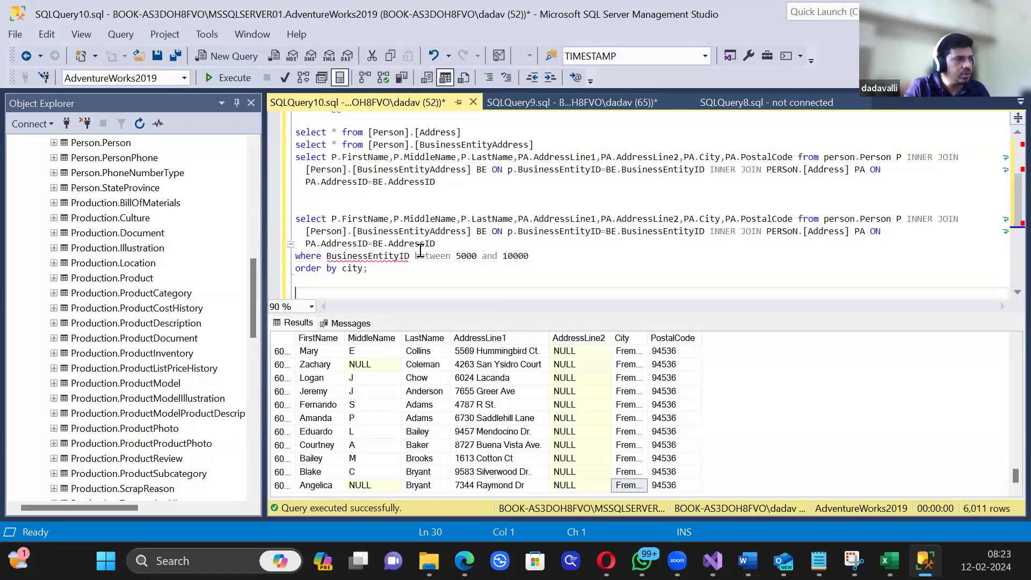
pyautogui.click(327, 256)
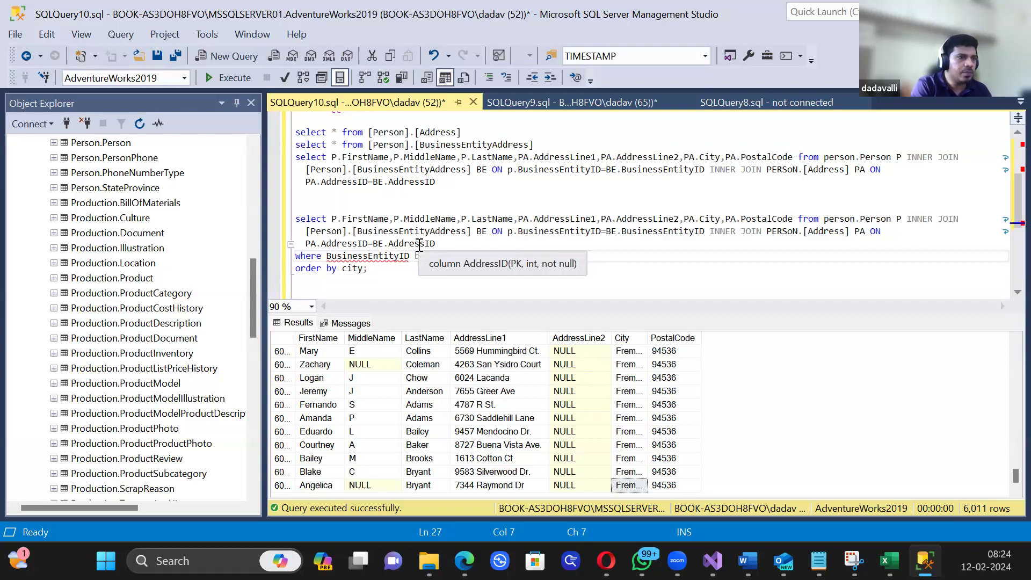
pyautogui.write('PA.')
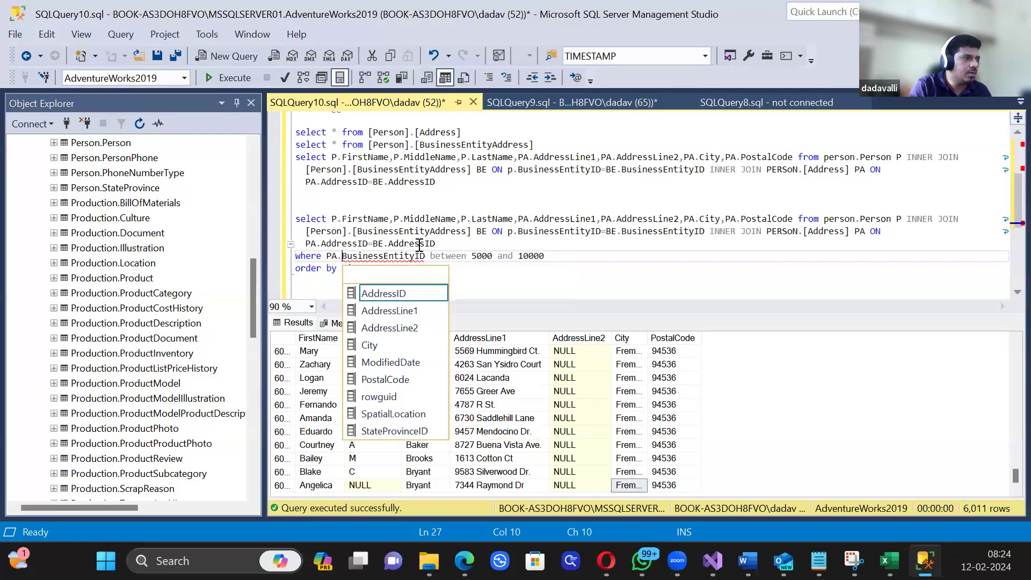
pyautogui.doubleClick(331, 254)
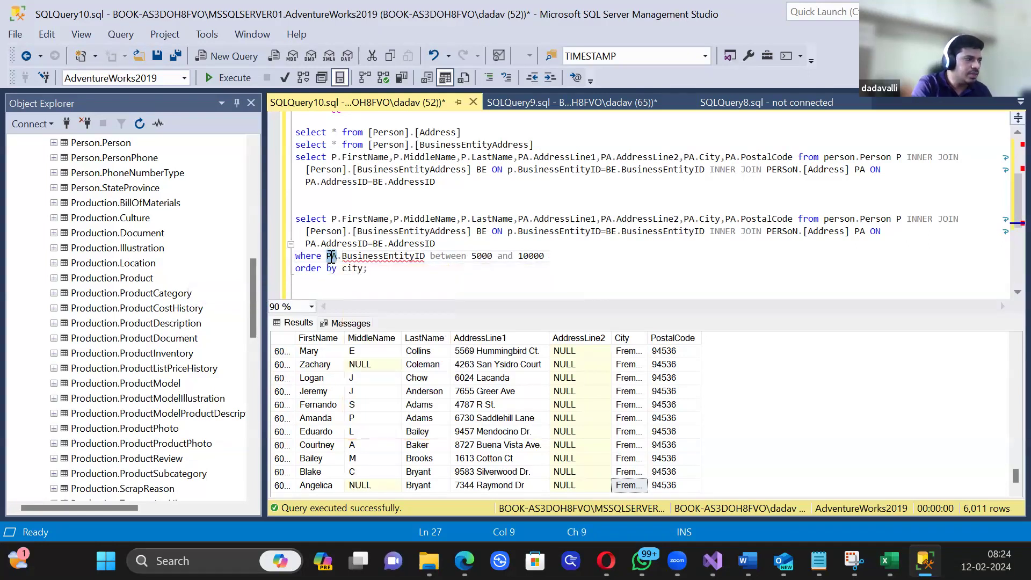
pyautogui.write('P')
# Step: Run only the last join query, filtered by P.BusinessEntityID, and review the returned rows
pyautogui.click(379, 244)
pyautogui.moveTo(335, 202); pyautogui.dragTo(434, 270)
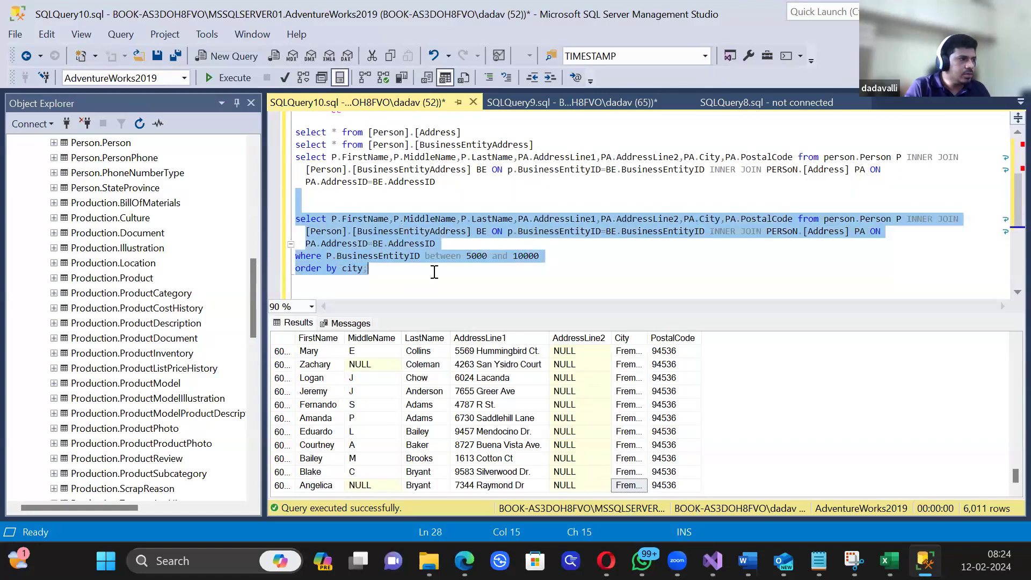
pyautogui.click(235, 77)
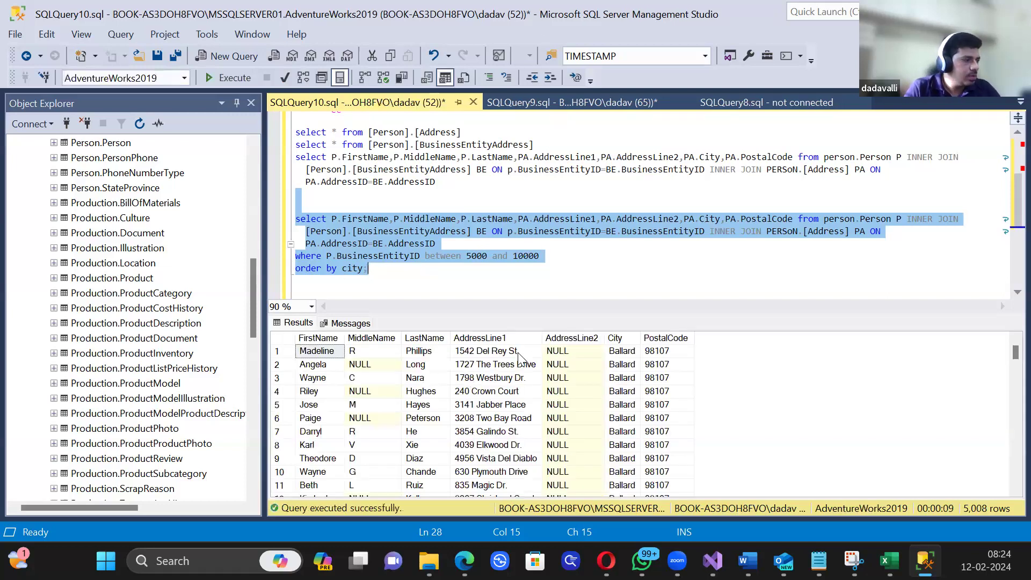
pyautogui.click(538, 273)
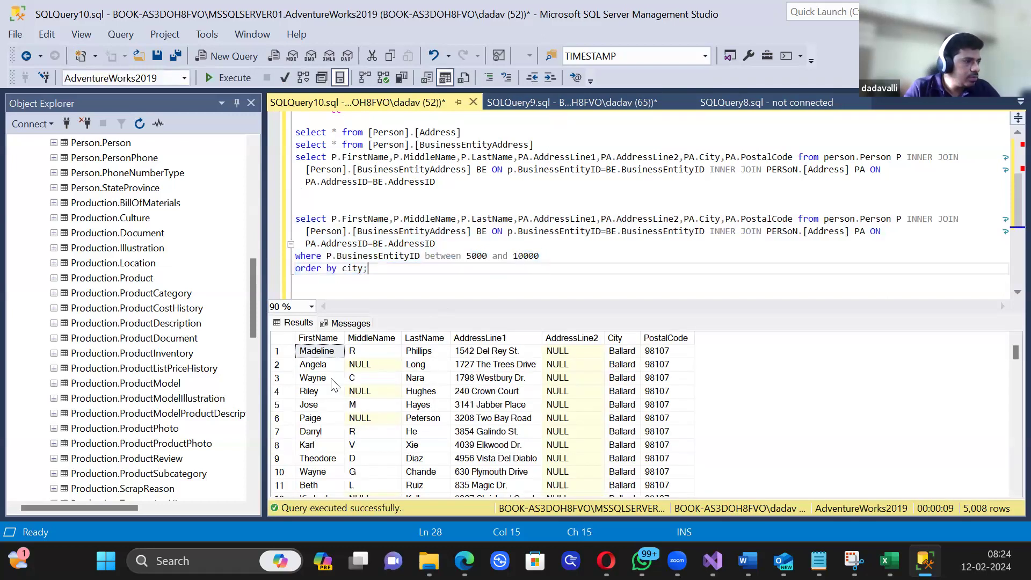
pyautogui.scroll(-12, 333, 384)
pyautogui.scroll(12, 333, 384)
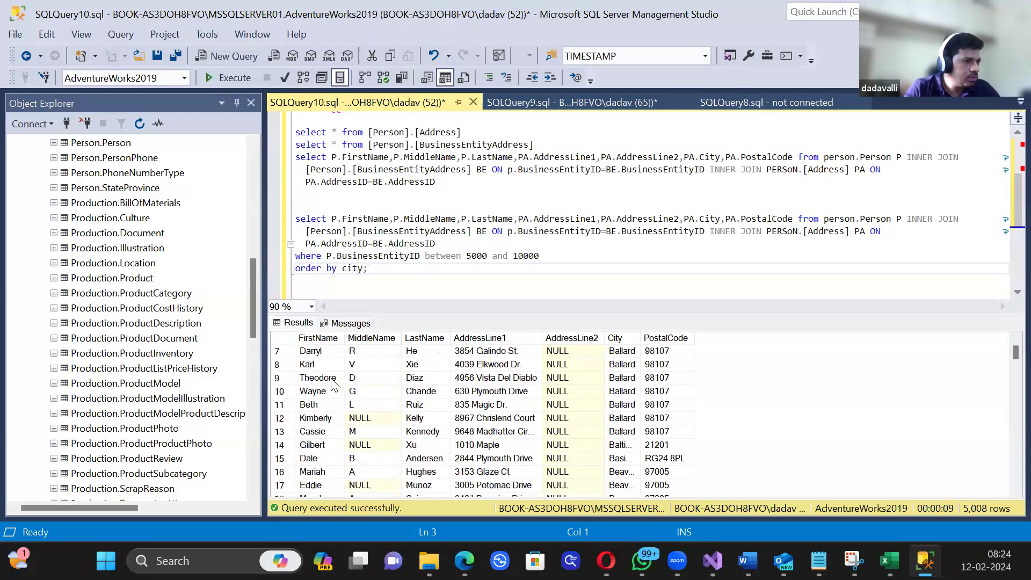
pyautogui.click(332, 379)
# Step: Add P.BusinessEntityID as the first column of the last query's SELECT list and run that query again
pyautogui.click(332, 219)
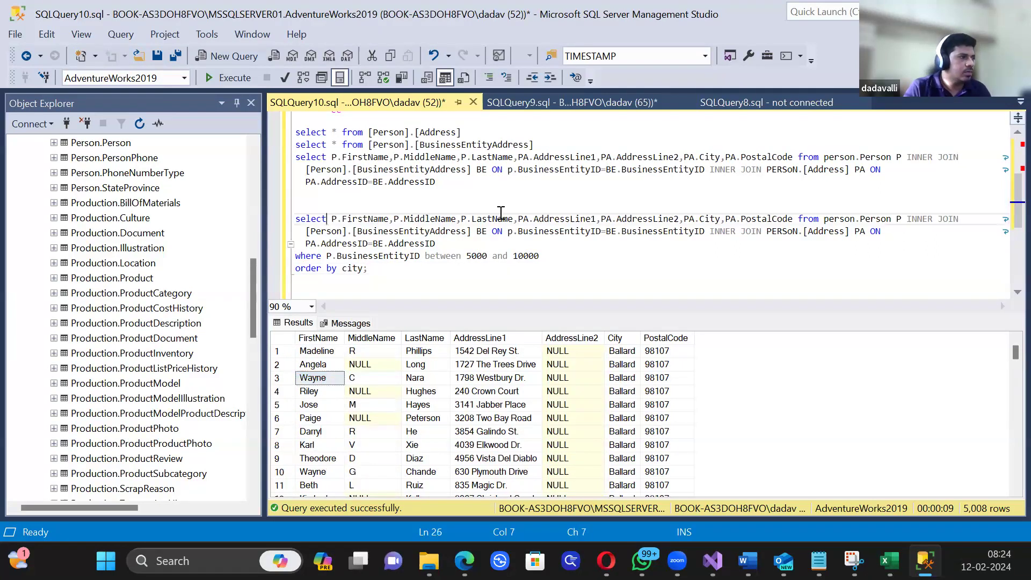
pyautogui.write('P')
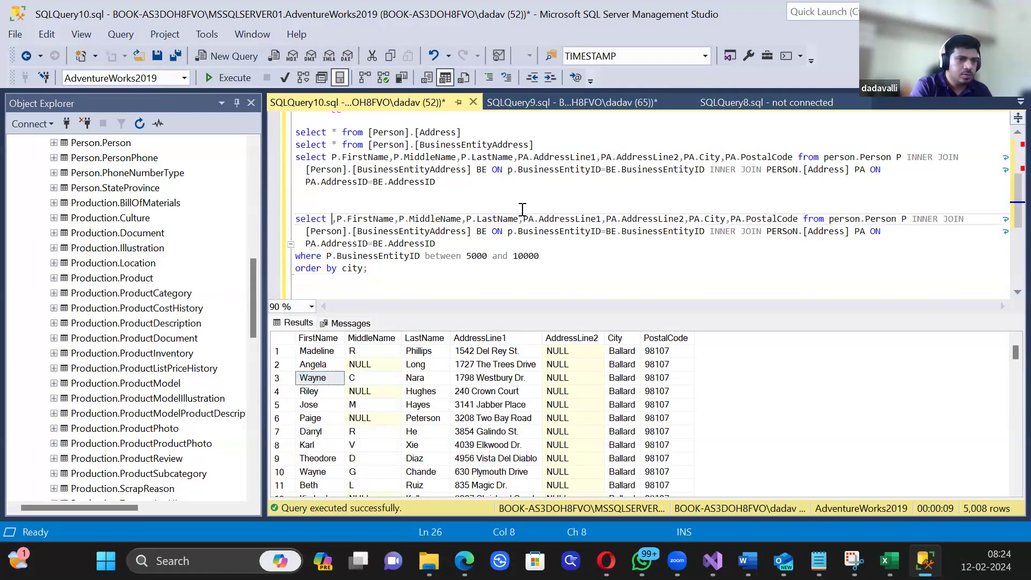
pyautogui.write('.BusinessEntityID,')
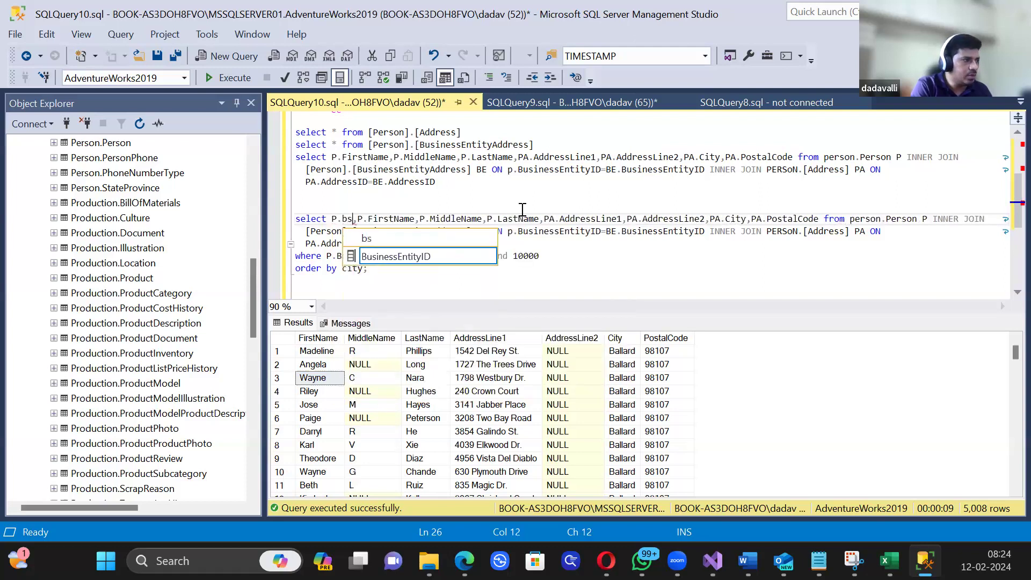
pyautogui.moveTo(410, 206); pyautogui.dragTo(450, 298)
pyautogui.click(229, 75)
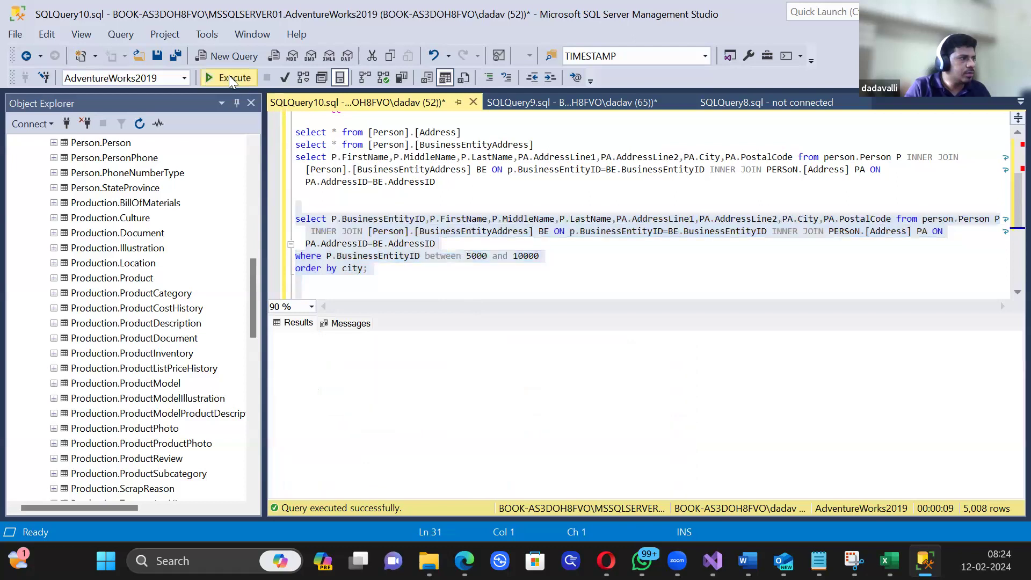
# Step: Examine the BusinessEntityID values in the query results against the 5000 to 10000 range
pyautogui.click(311, 406)
pyautogui.scroll(-5, 315, 406)
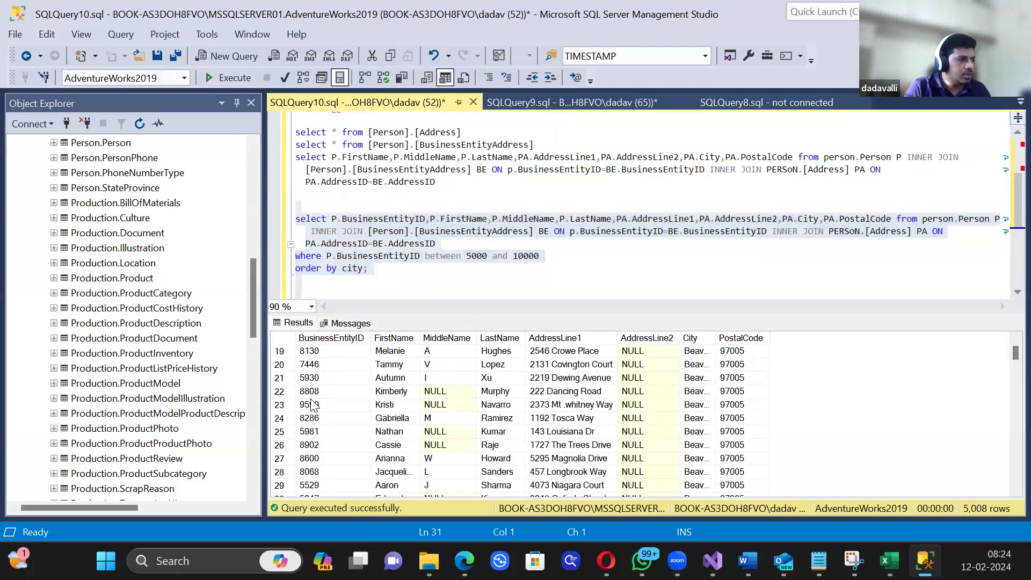
pyautogui.scroll(5, 313, 404)
pyautogui.click(318, 364)
pyautogui.click(318, 378)
pyautogui.click(319, 394)
pyautogui.scroll(-14, 320, 395)
pyautogui.scroll(-14, 321, 400)
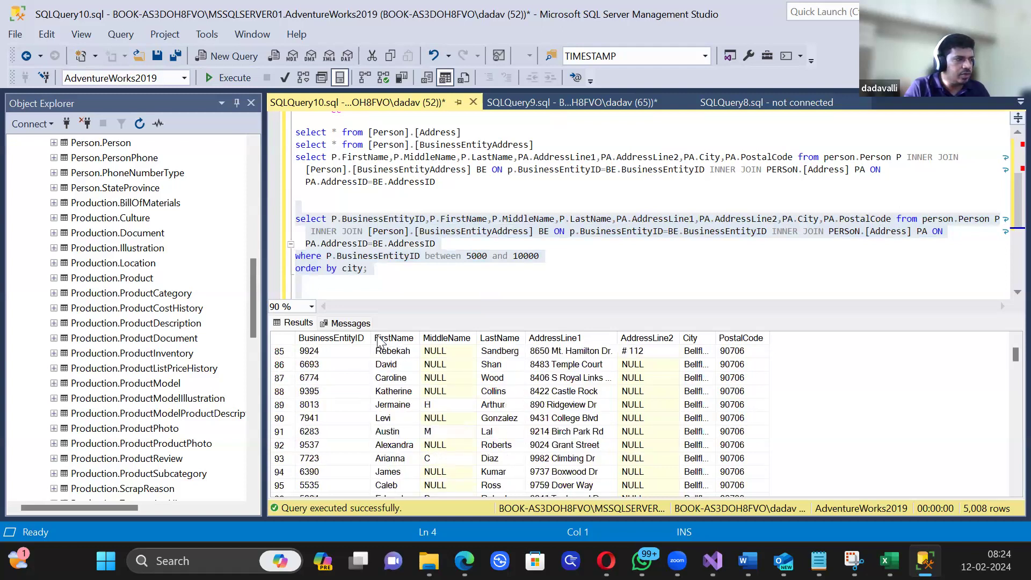
# Step: Replace the between range in the last query's WHERE clause with <5000
pyautogui.doubleClick(477, 256)
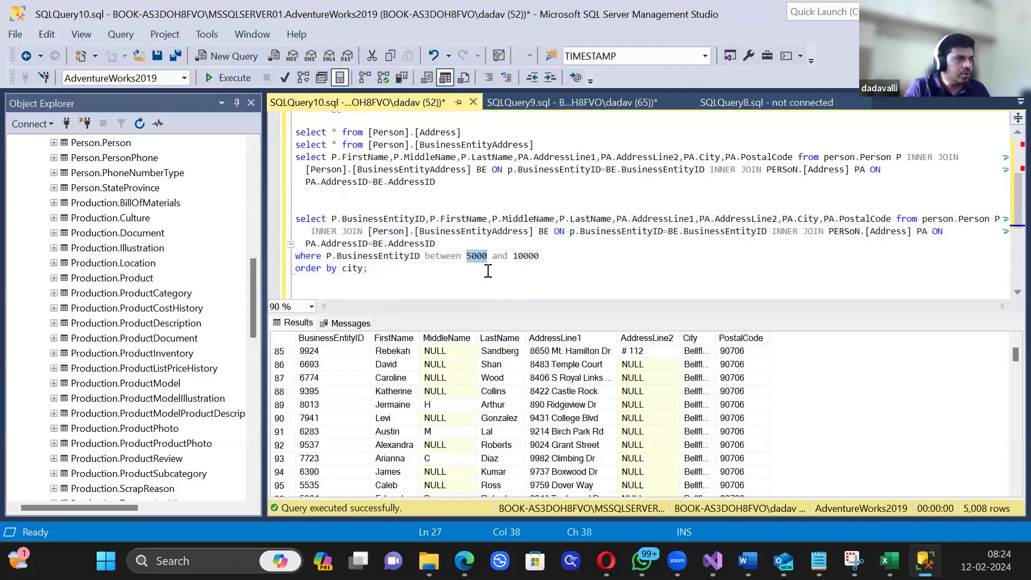
pyautogui.click(437, 257)
pyautogui.moveTo(425, 256); pyautogui.dragTo(546, 256)
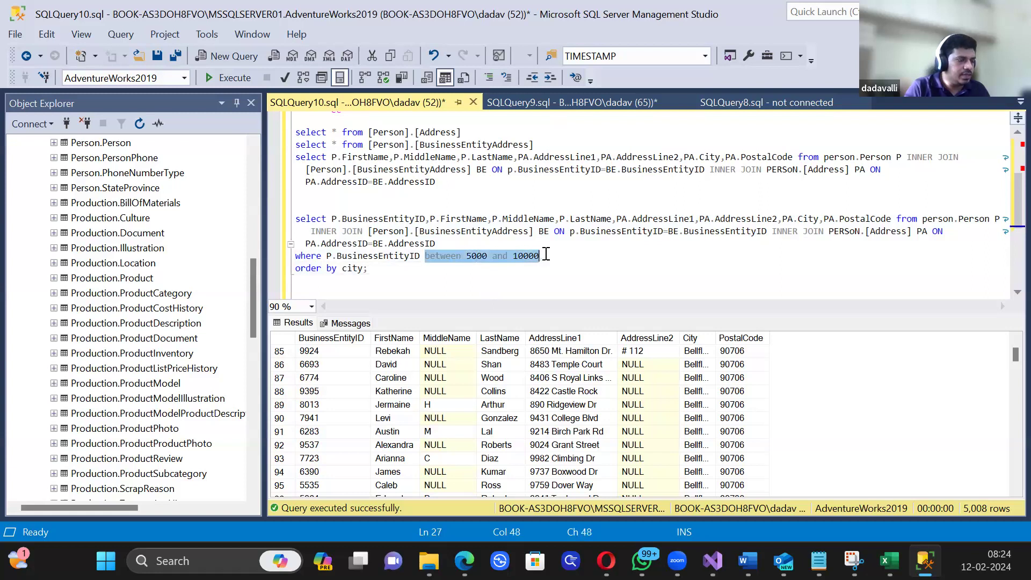
pyautogui.write('<')
pyautogui.write('000')
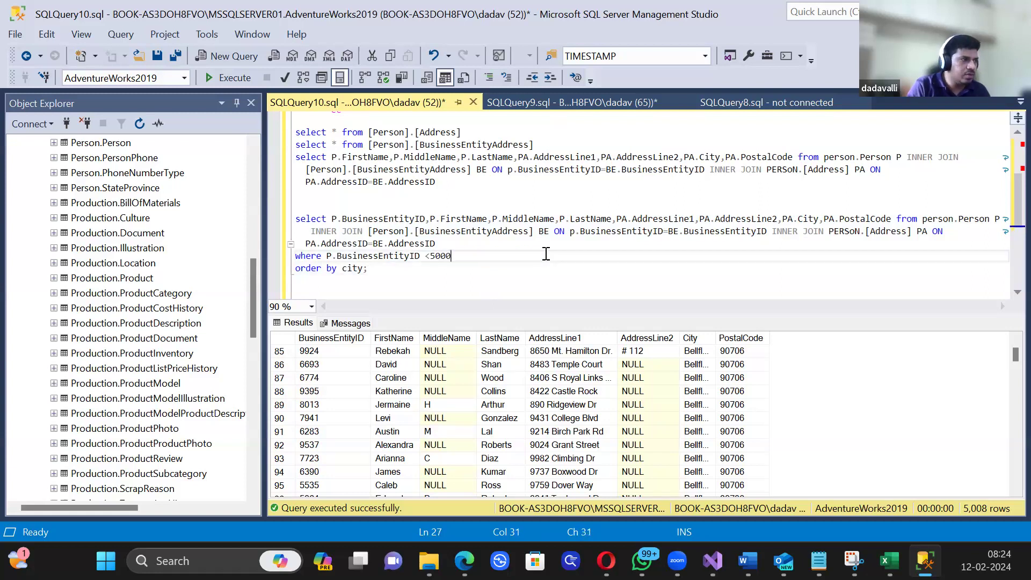
# Step: Run the last query with the P.BusinessEntityID <5000 filter and check its row count and values
pyautogui.click(330, 205)
pyautogui.hotkey('shift', 'Down')
pyautogui.hotkey('shift', 'Down')
pyautogui.hotkey('shift', 'Down')
pyautogui.hotkey('shift', 'Down')
pyautogui.press('F5')
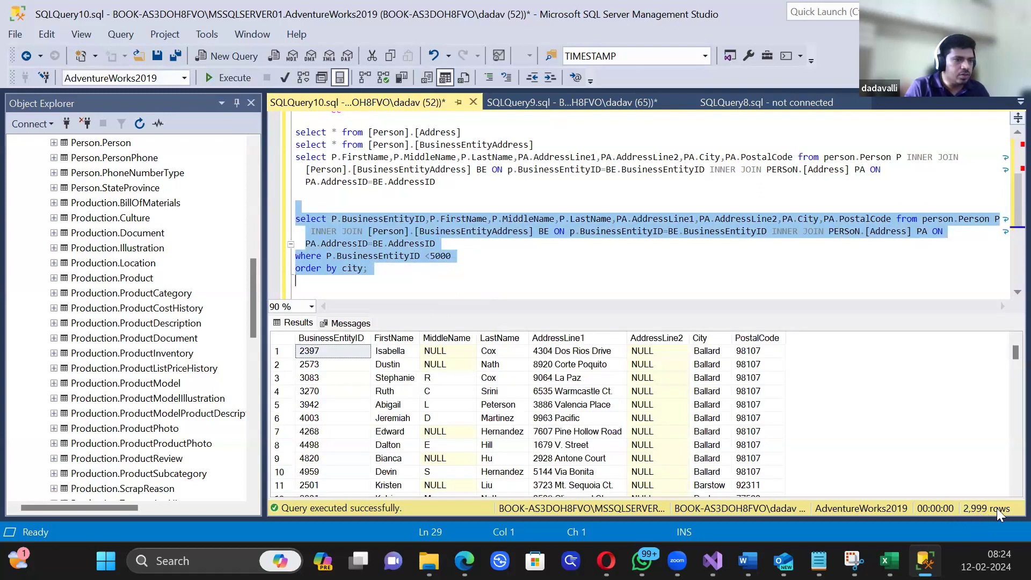
pyautogui.click(310, 421)
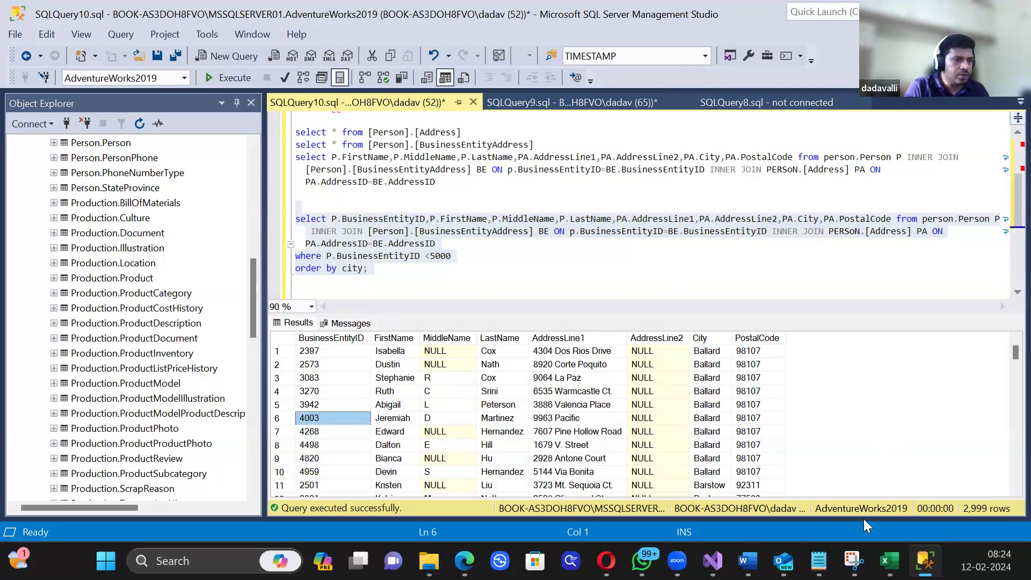
# Step: Switch to Visual Studio, check the Conditional Split's output conditions and close its editor unchanged
pyautogui.click(713, 560)
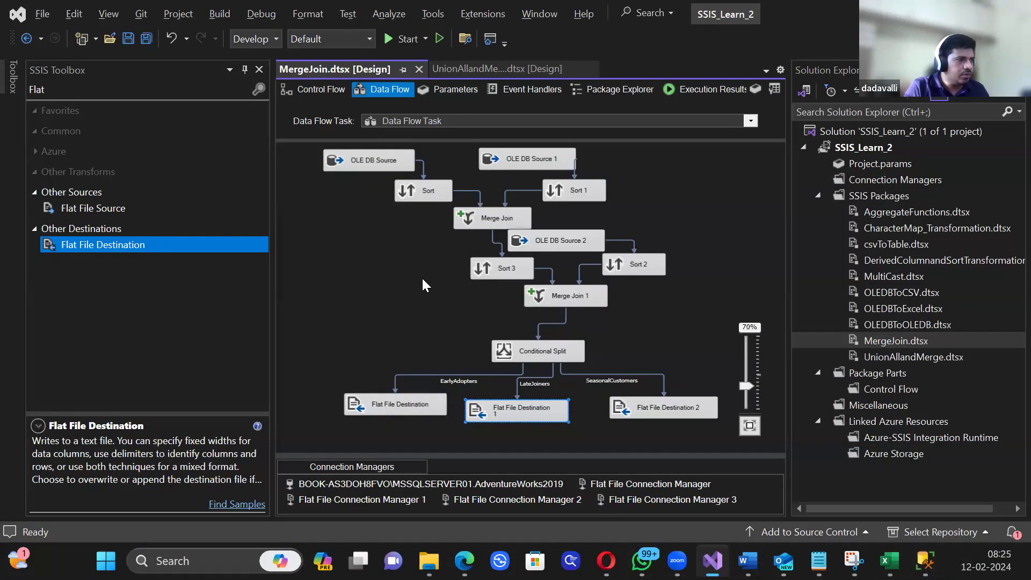
pyautogui.doubleClick(536, 350)
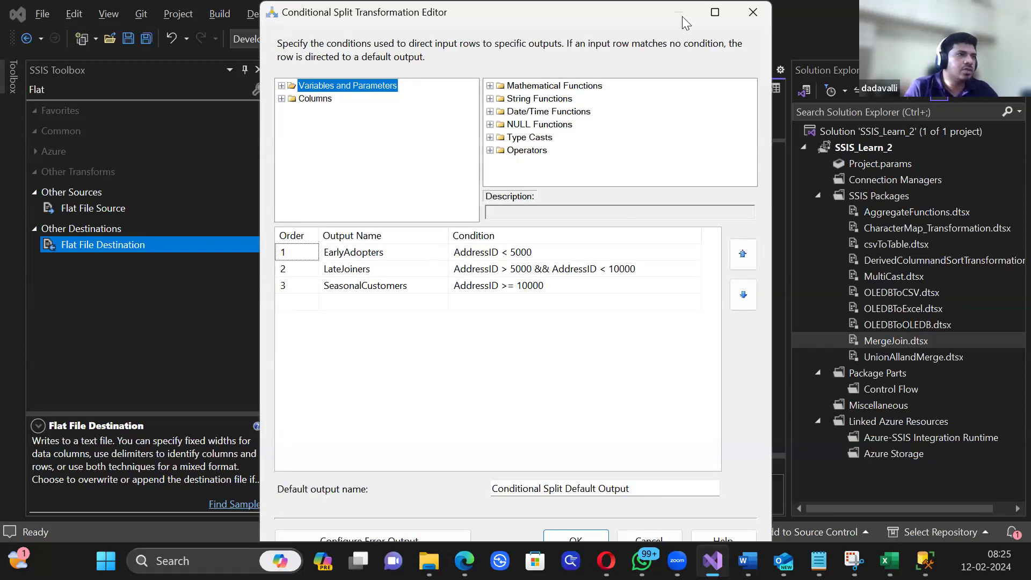
pyautogui.click(753, 12)
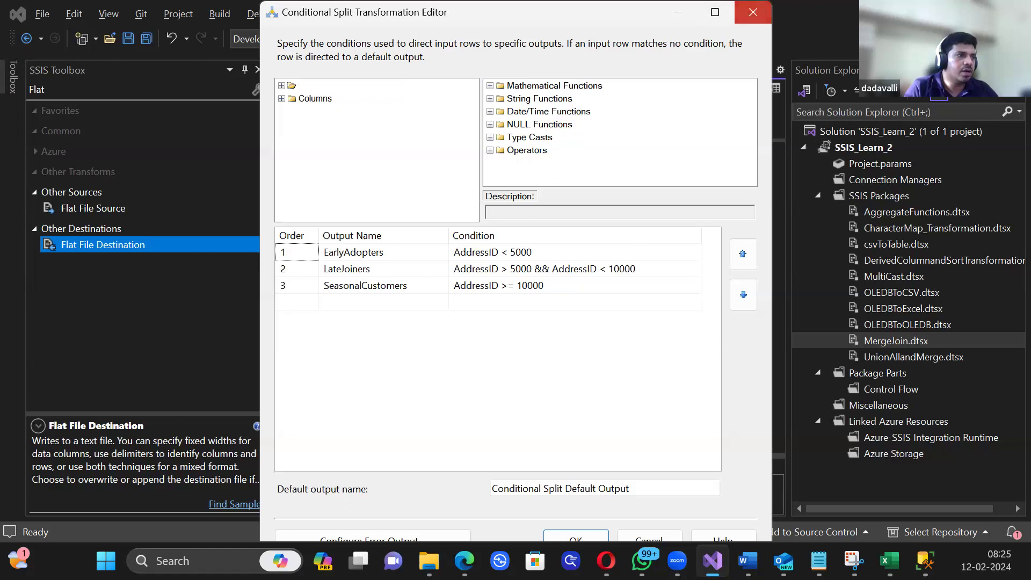
# Step: Switch to SQL Server Management Studio, change the last query's filter to PA.AddressID <5000 and run it
pyautogui.hotkey('alt', 'Tab')
pyautogui.click(390, 255)
pyautogui.doubleClick(390, 255)
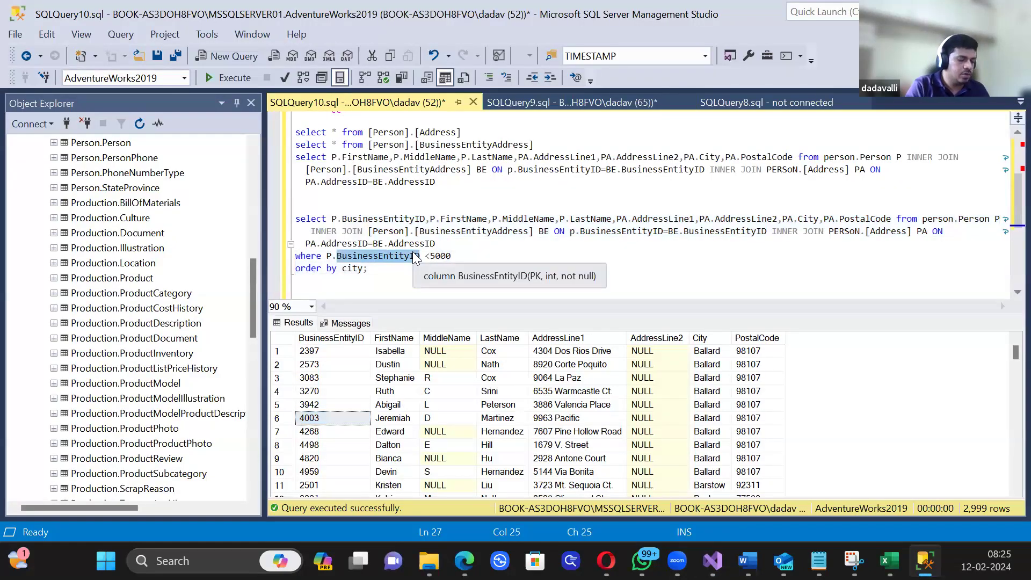
pyautogui.press('BackSpace')
pyautogui.write('PA.ad')
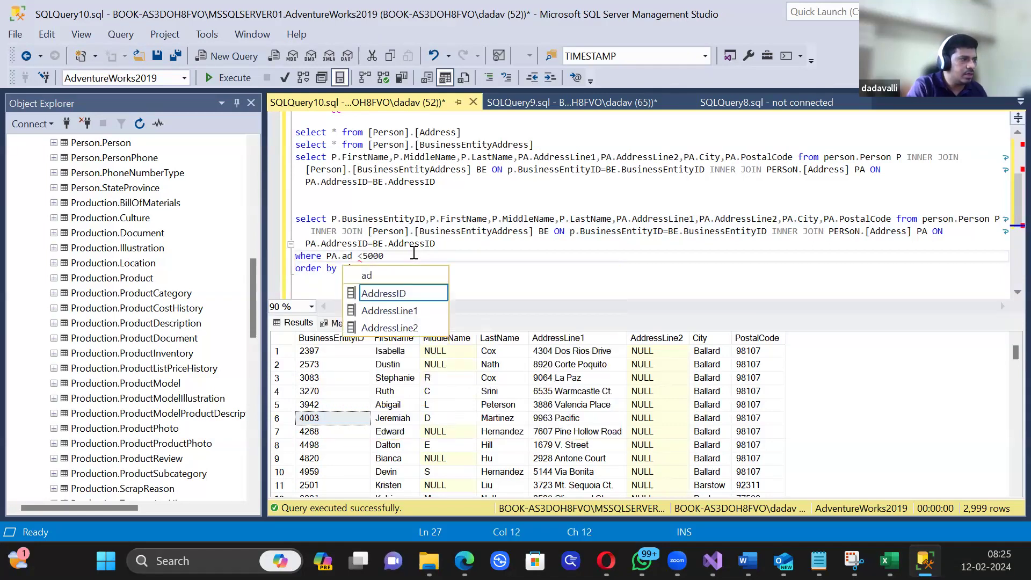
pyautogui.press('Tab')
pyautogui.moveTo(376, 271); pyautogui.dragTo(295, 206)
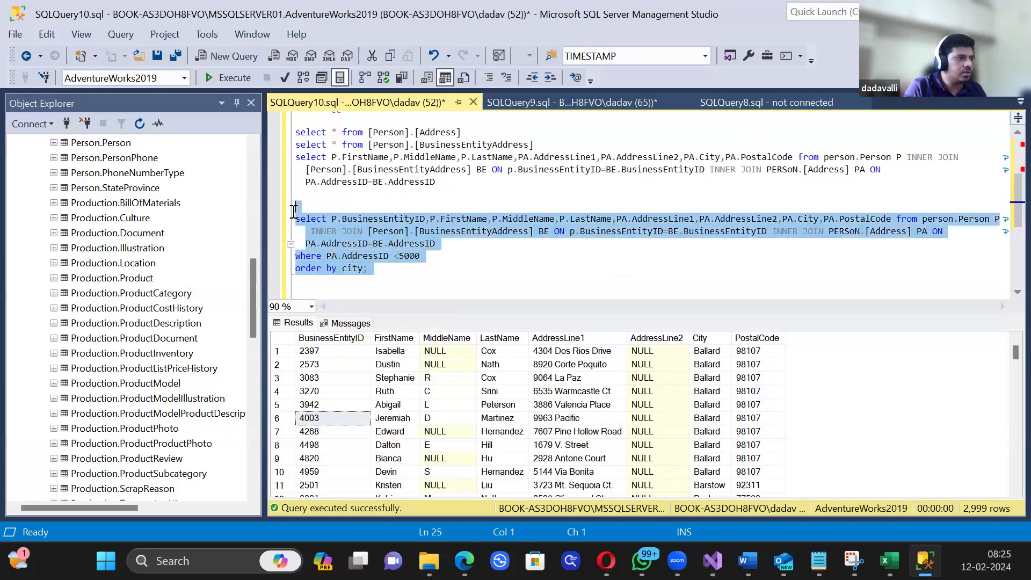
pyautogui.click(245, 78)
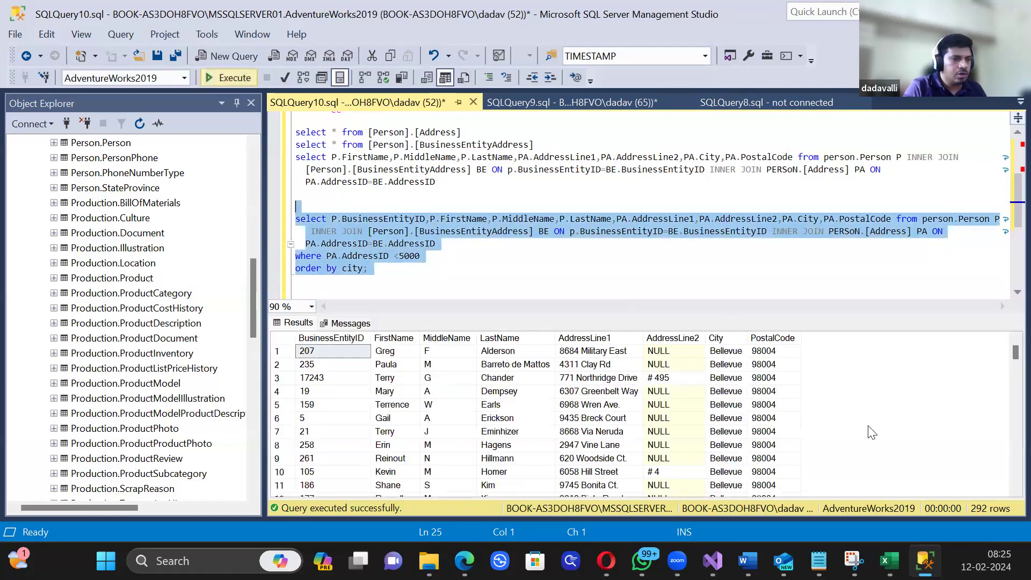
# Step: Change the last query's AddressID condition to between 5000 and 10000 and run the query
pyautogui.click(439, 246)
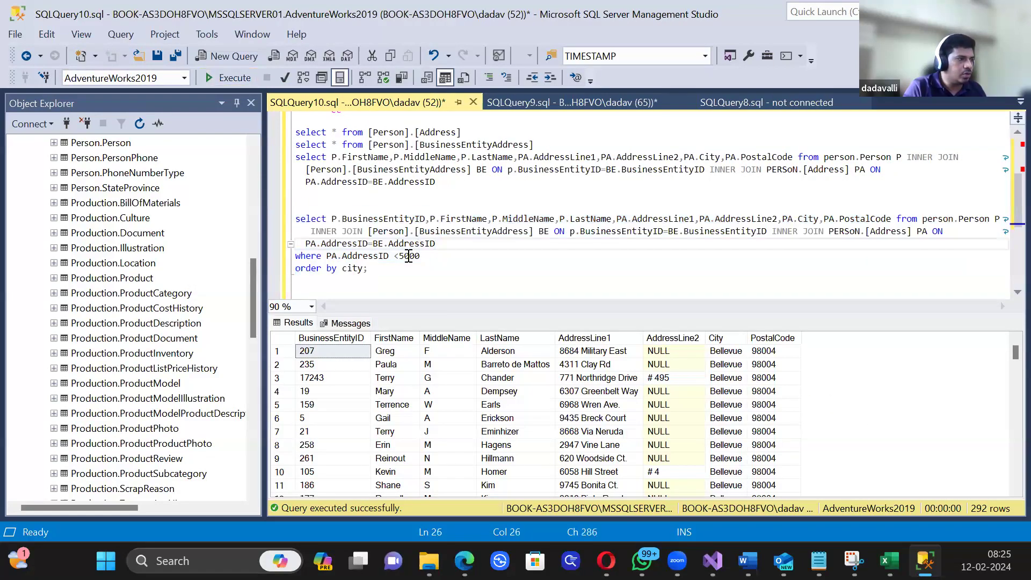
pyautogui.moveTo(396, 257); pyautogui.dragTo(454, 257)
pyautogui.write('between ')
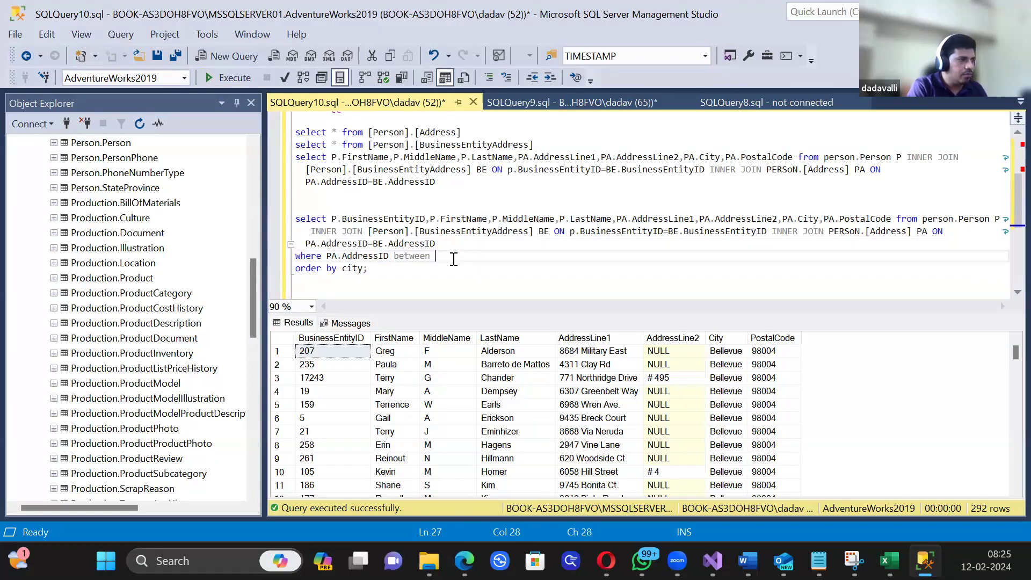
pyautogui.write('5000 and ')
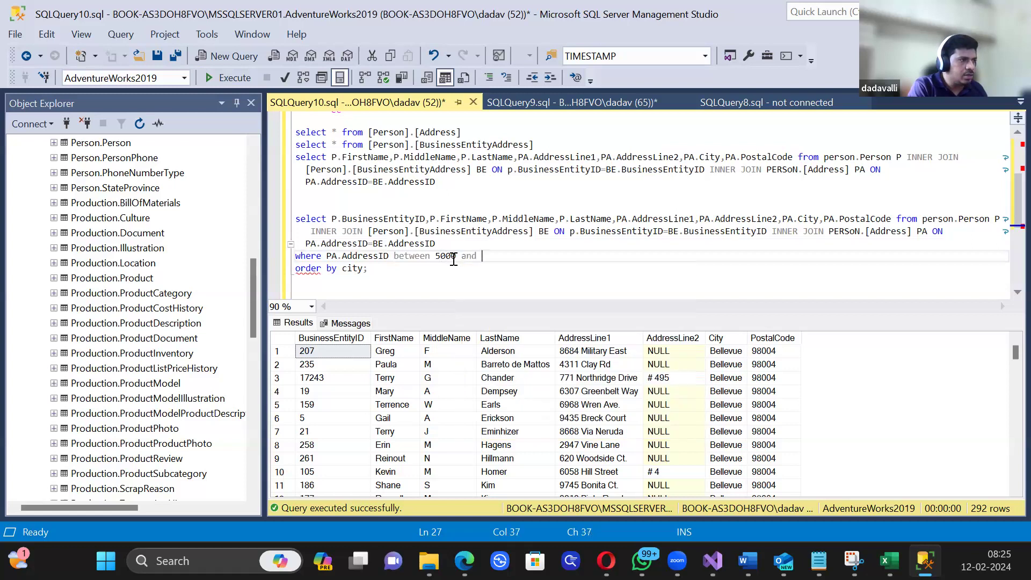
pyautogui.write('10000')
pyautogui.moveTo(449, 273); pyautogui.dragTo(262, 218)
pyautogui.click(238, 76)
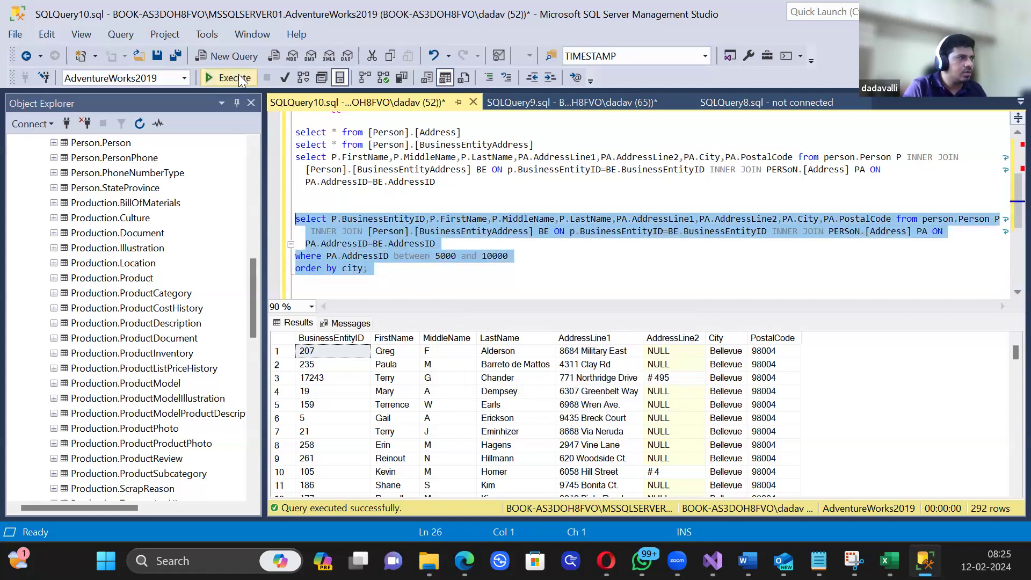
pyautogui.click(524, 291)
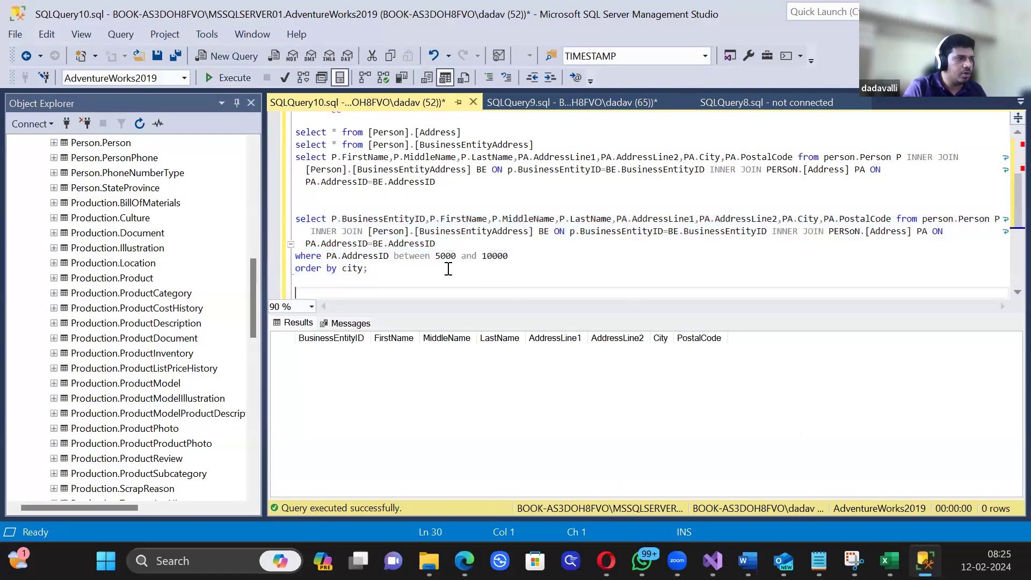
# Step: Change the last query's filter to PA.AddressID>10000, run it and switch to the open Excel workbook
pyautogui.moveTo(389, 256); pyautogui.dragTo(524, 259)
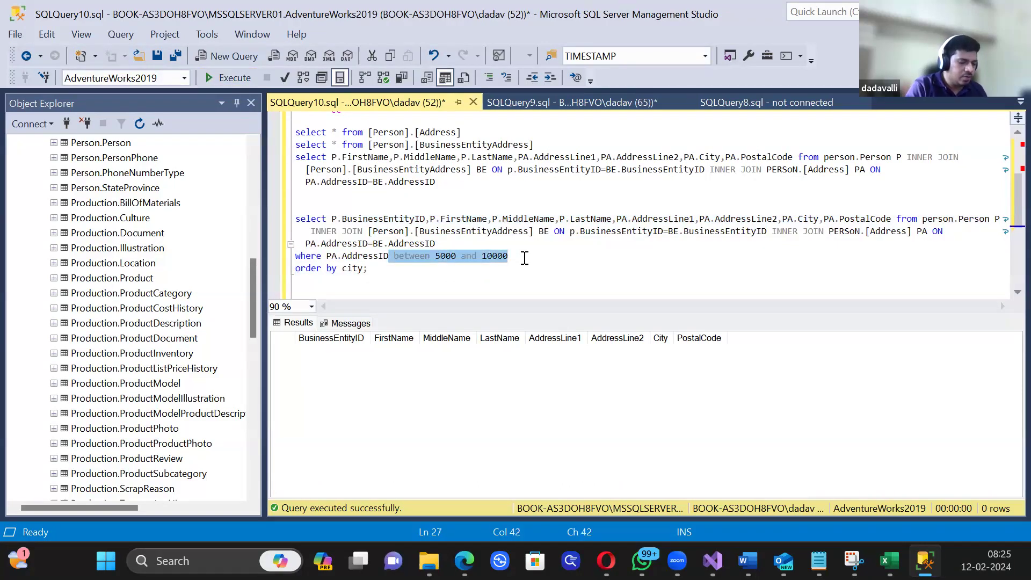
pyautogui.write('>10000')
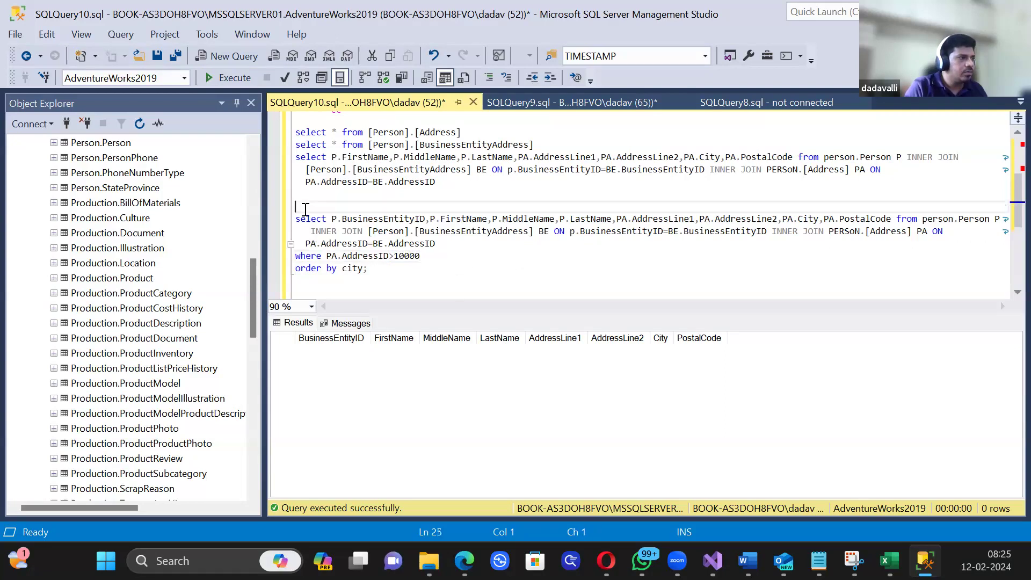
pyautogui.moveTo(299, 206); pyautogui.dragTo(419, 290)
pyautogui.click(222, 72)
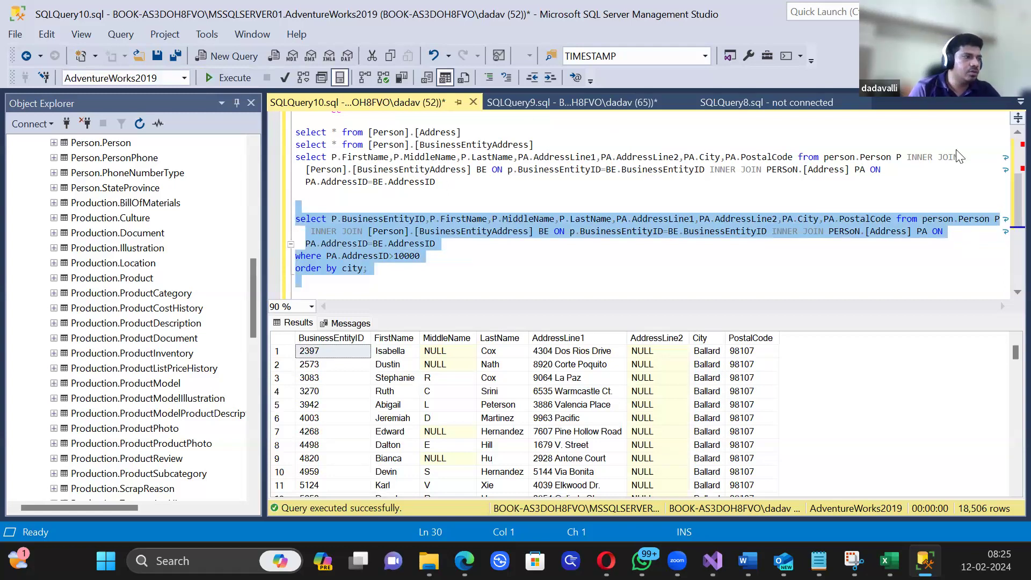
pyautogui.click(889, 561)
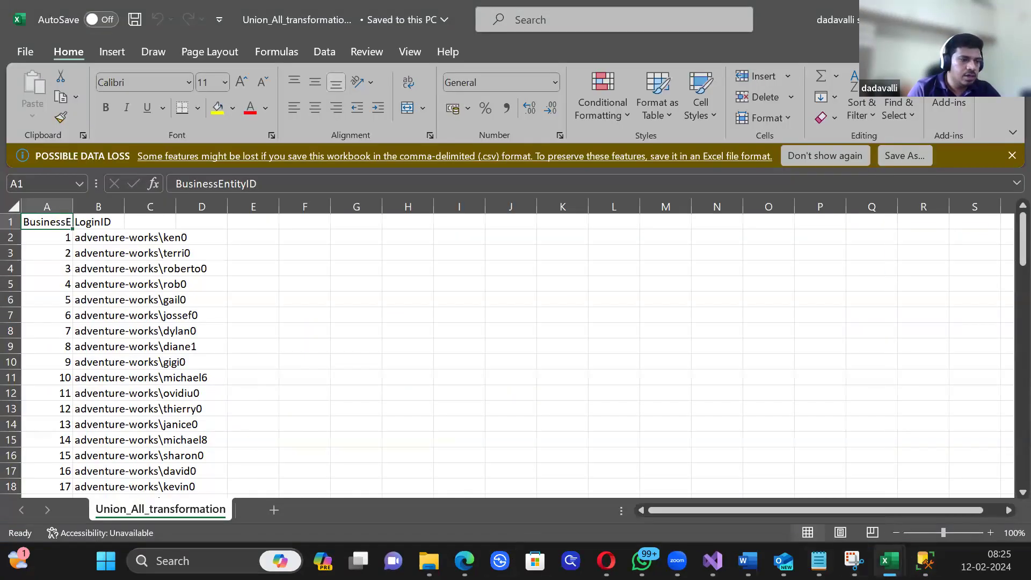
# Step: Switch to Visual Studio, search the SSIS Toolbox for ole db and select OLE DB Command to read its description
pyautogui.click(713, 561)
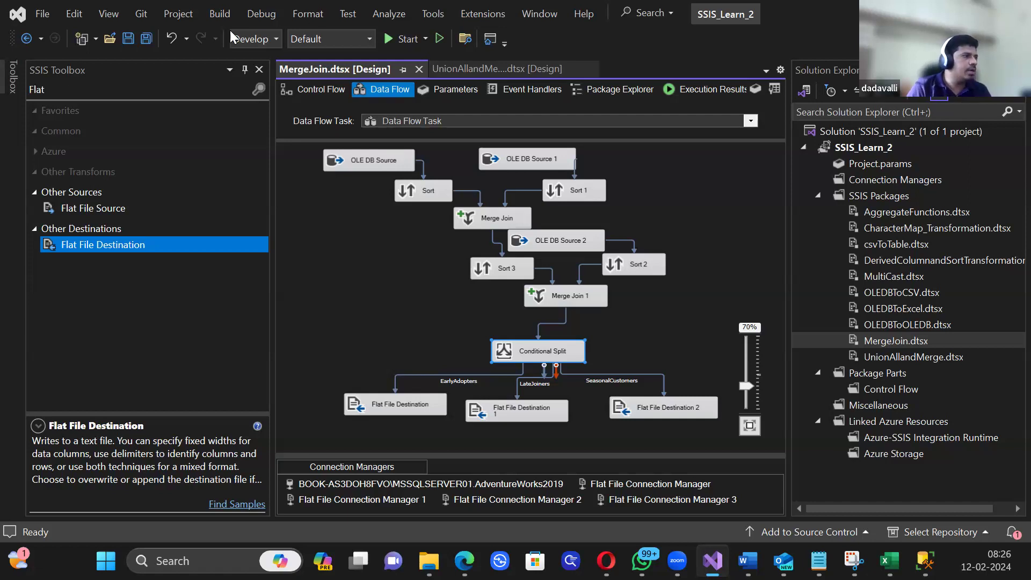
pyautogui.click(103, 89)
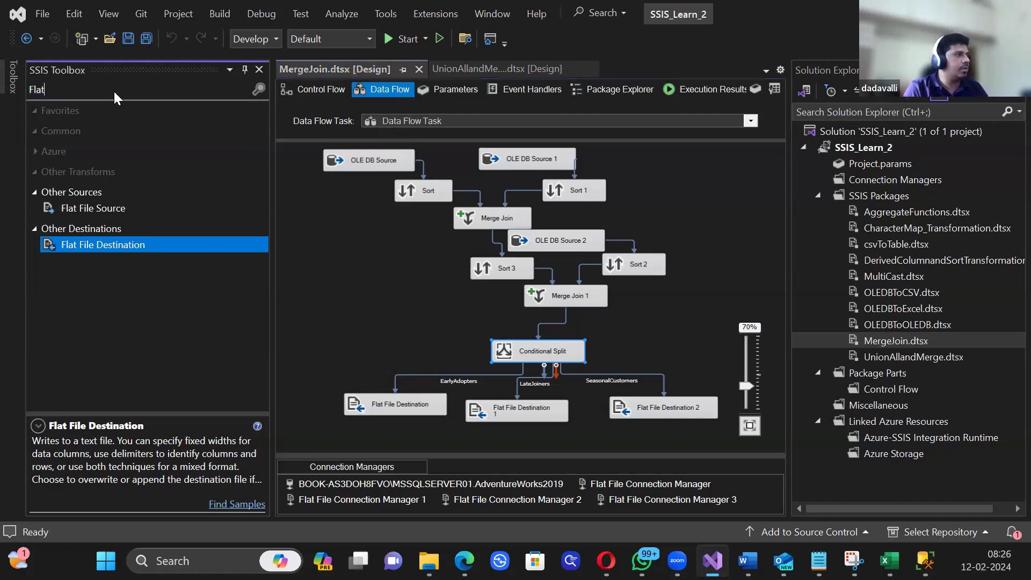
pyautogui.write('olde')
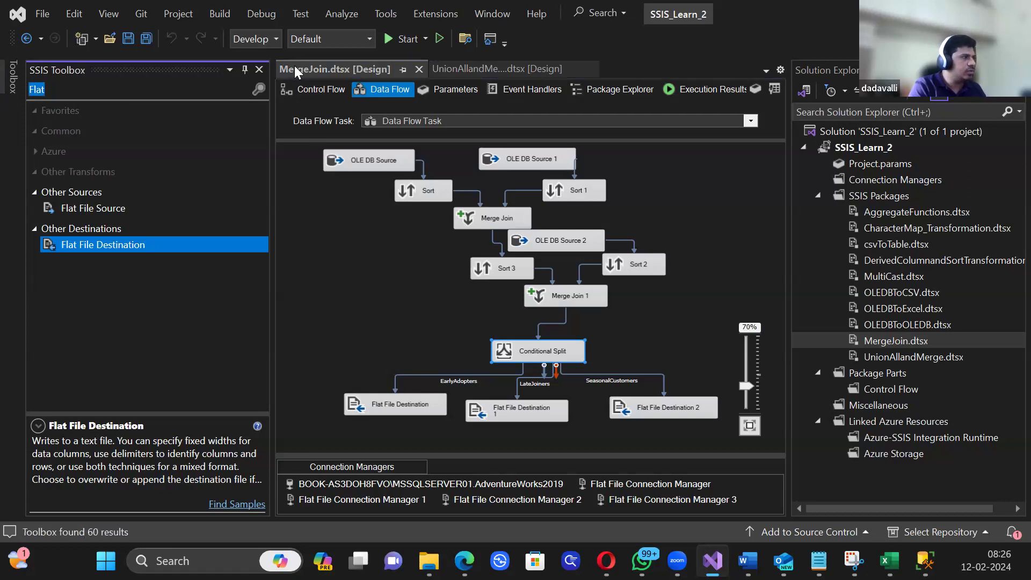
pyautogui.write('b')
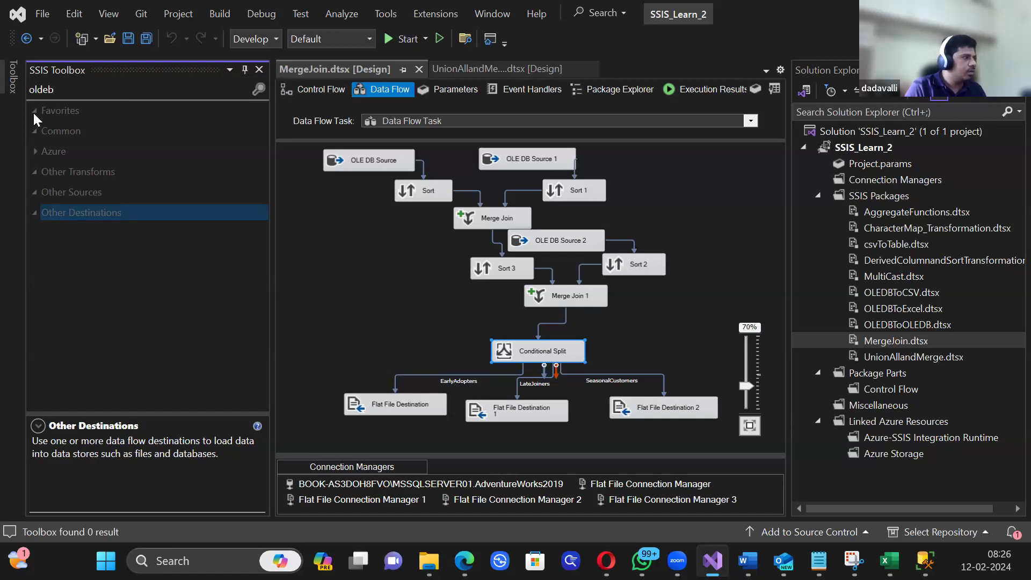
pyautogui.doubleClick(80, 89)
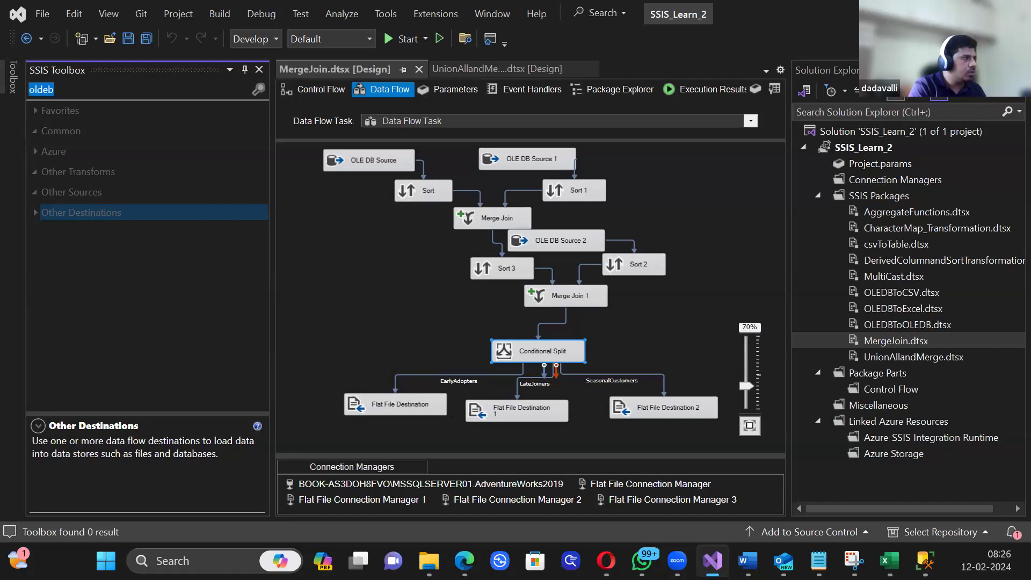
pyautogui.write('ole db')
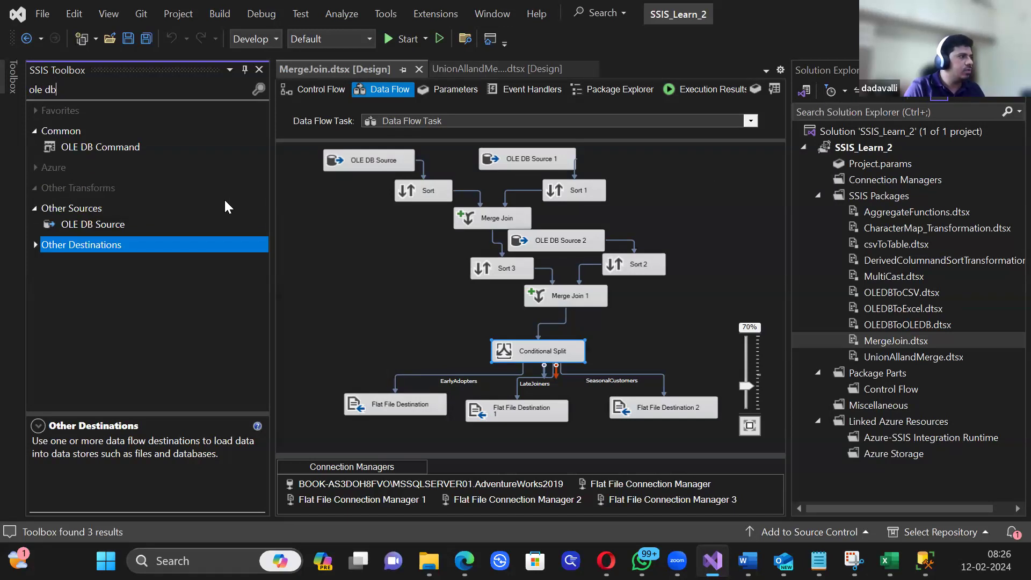
pyautogui.click(149, 148)
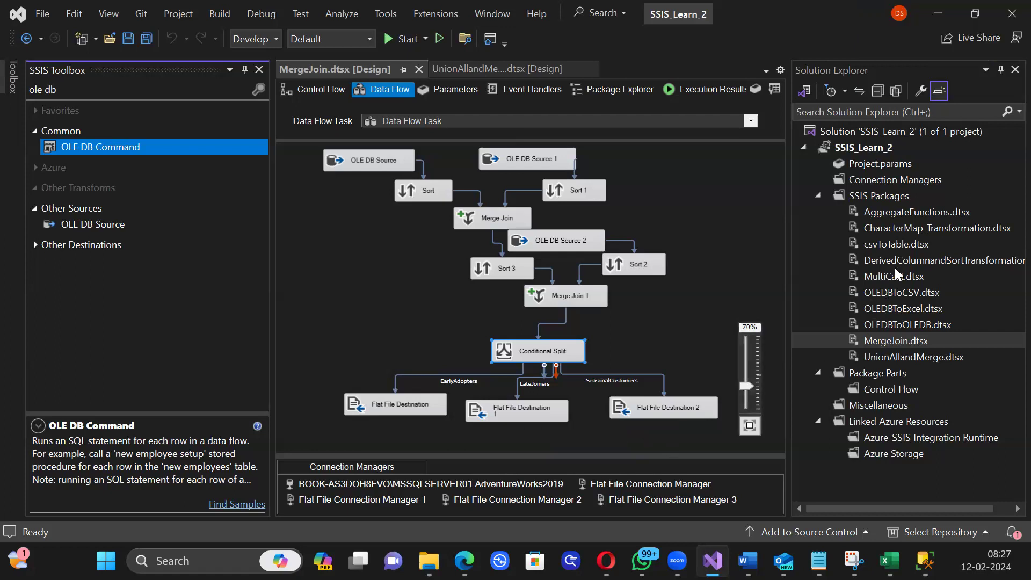
# Step: Add a new SSIS package to the SSIS_Learn_2 project
pyautogui.click(852, 191)
pyautogui.rightClick(852, 191)
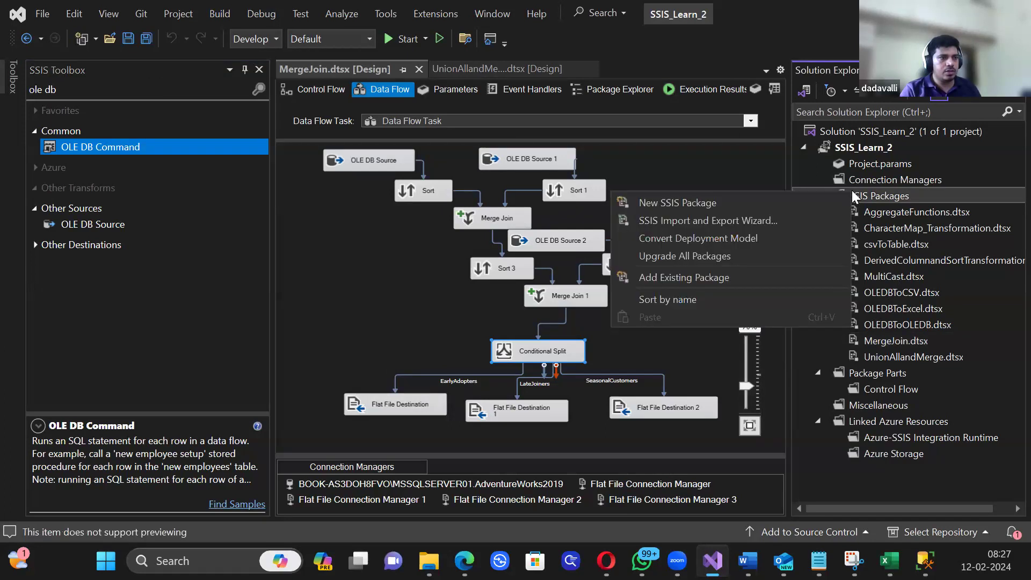
pyautogui.click(753, 202)
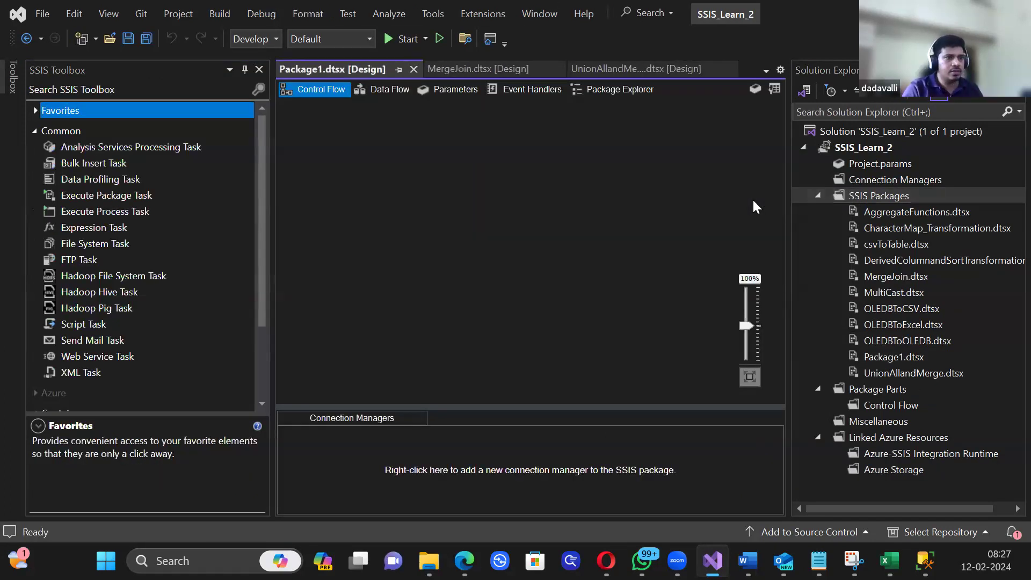
# Step: Try to rename Package1.dtsx as OLEDB command without the .dtsx extension
pyautogui.click(884, 359)
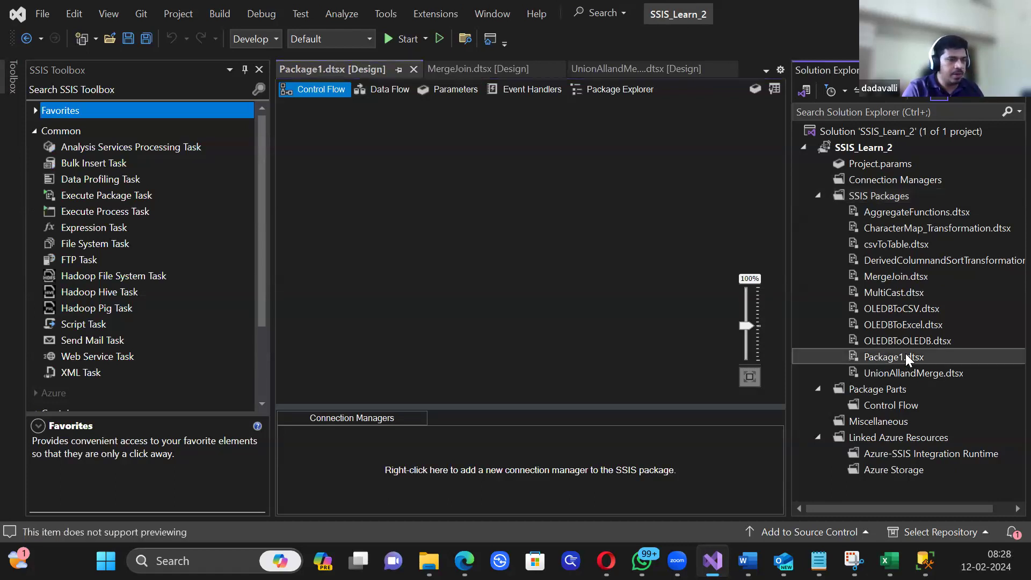
pyautogui.press('F2')
pyautogui.write('OLEDB COMMA')
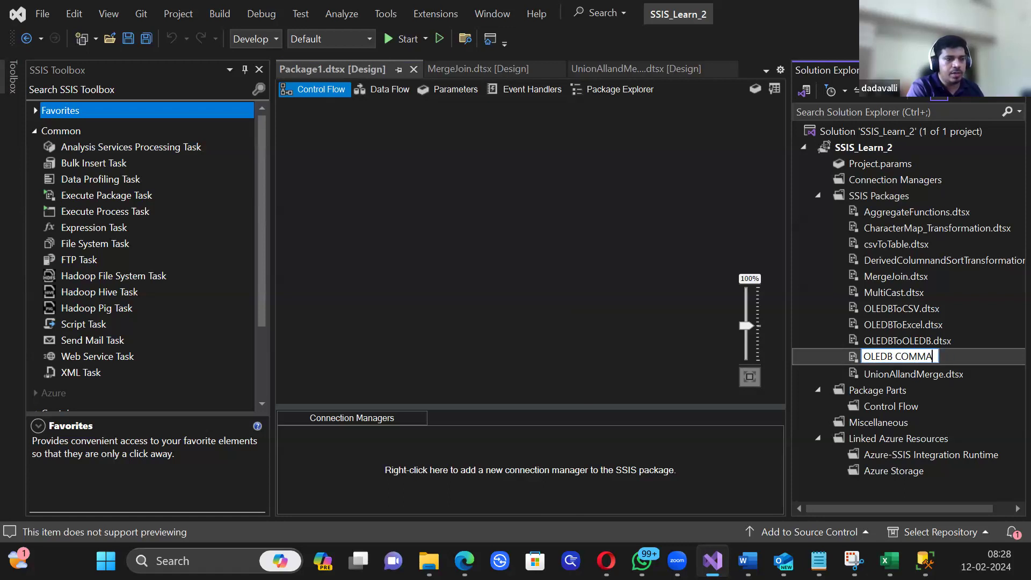
pyautogui.press('BackSpace')
pyautogui.press('BackSpace')
pyautogui.press('BackSpace')
pyautogui.press('BackSpace')
pyautogui.press('BackSpace')
pyautogui.write('command')
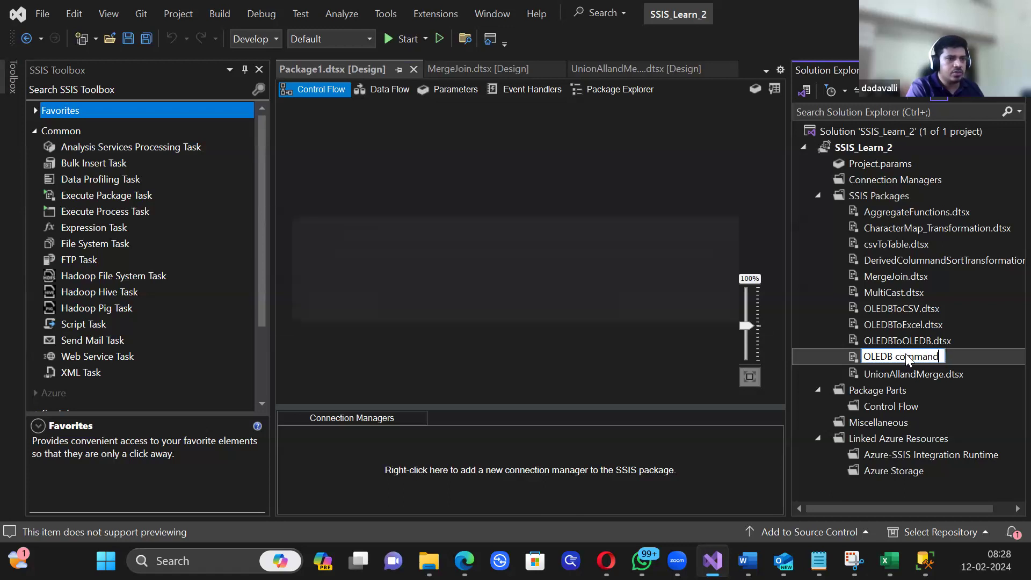
pyautogui.press('Return')
pyautogui.click(671, 309)
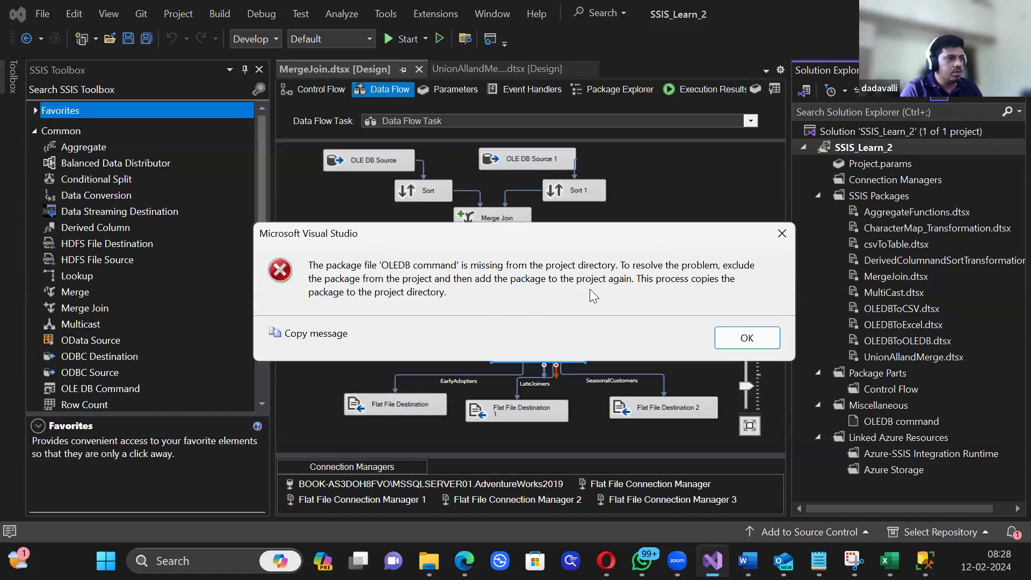
pyautogui.click(756, 335)
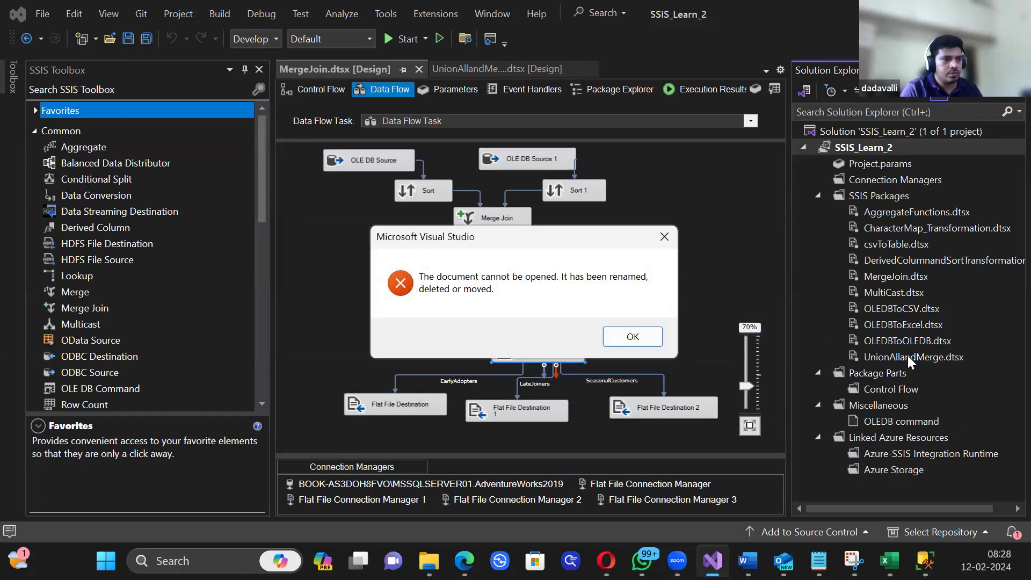
pyautogui.click(627, 337)
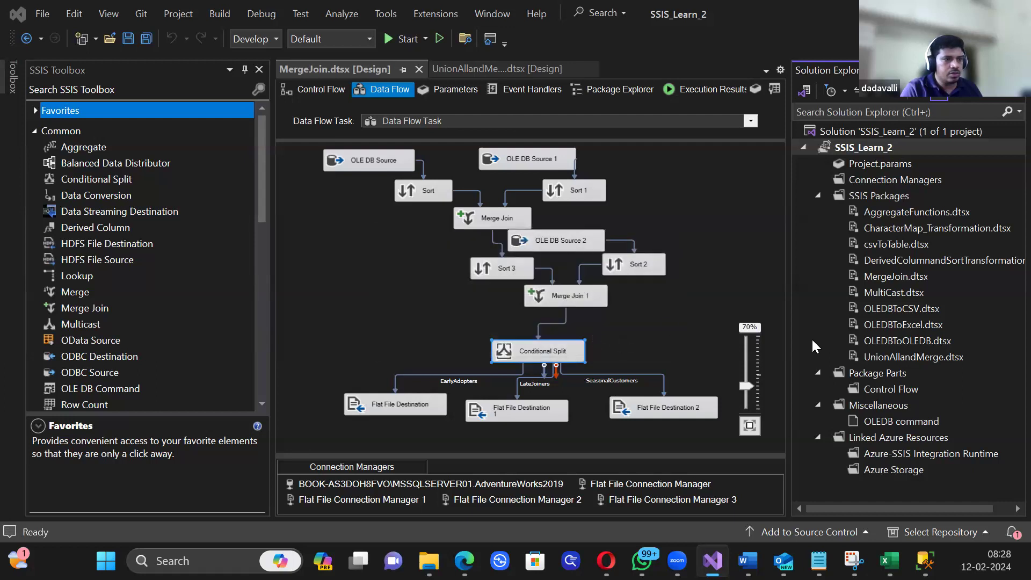
# Step: Delete the OLEDB command file from the project's Miscellaneous folder
pyautogui.click(880, 344)
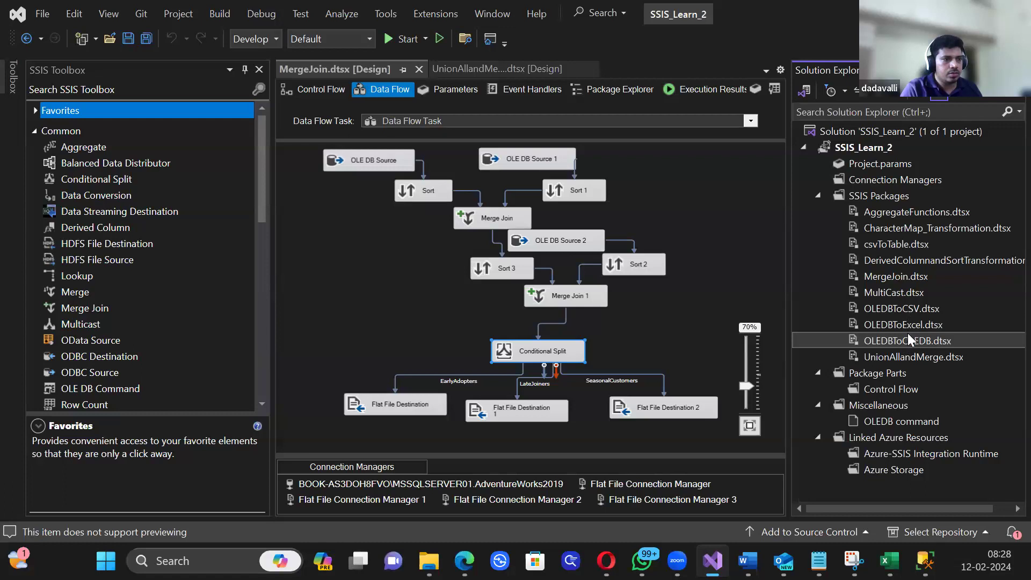
pyautogui.click(910, 422)
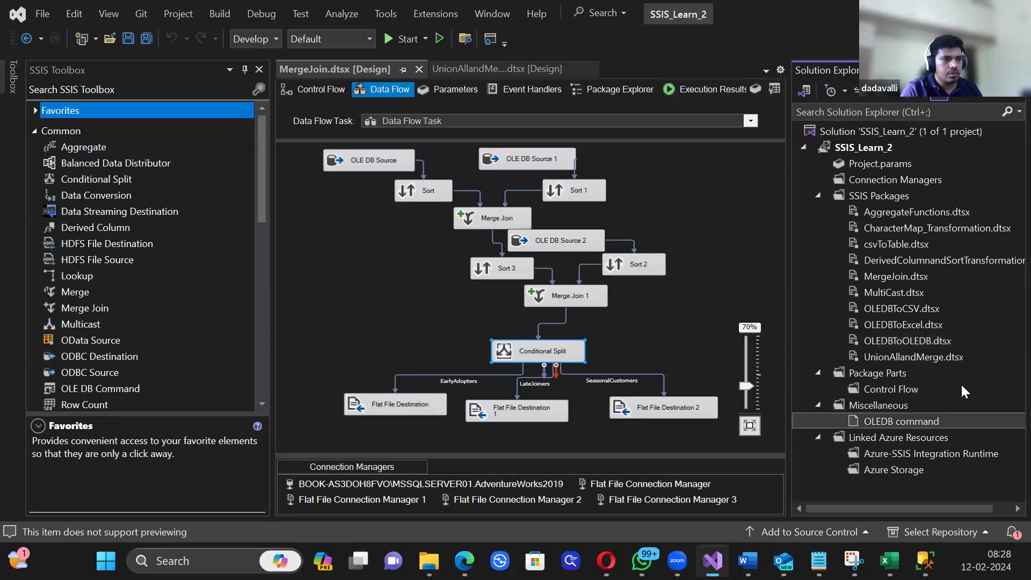
pyautogui.rightClick(908, 422)
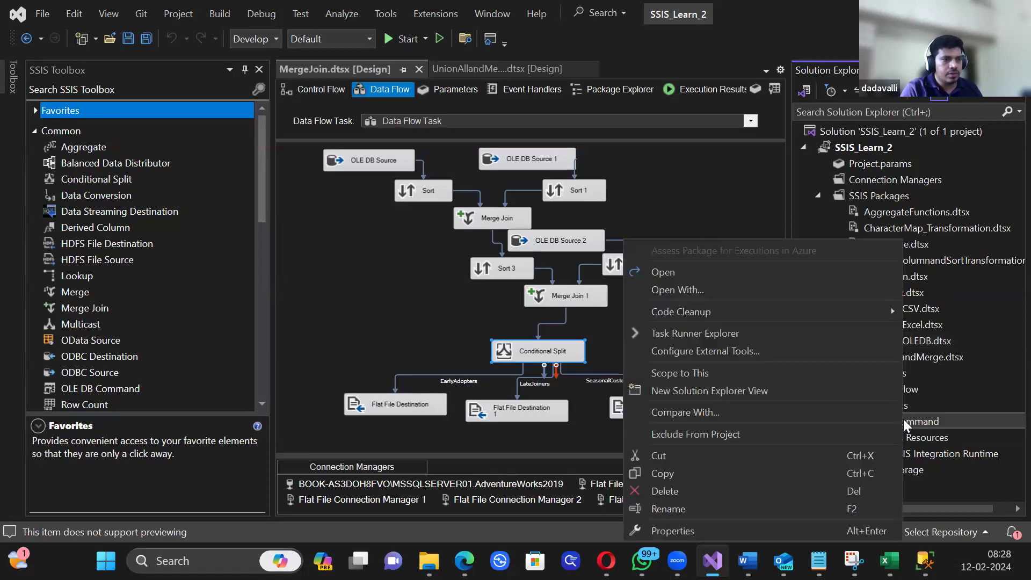
pyautogui.click(698, 492)
pyautogui.click(670, 309)
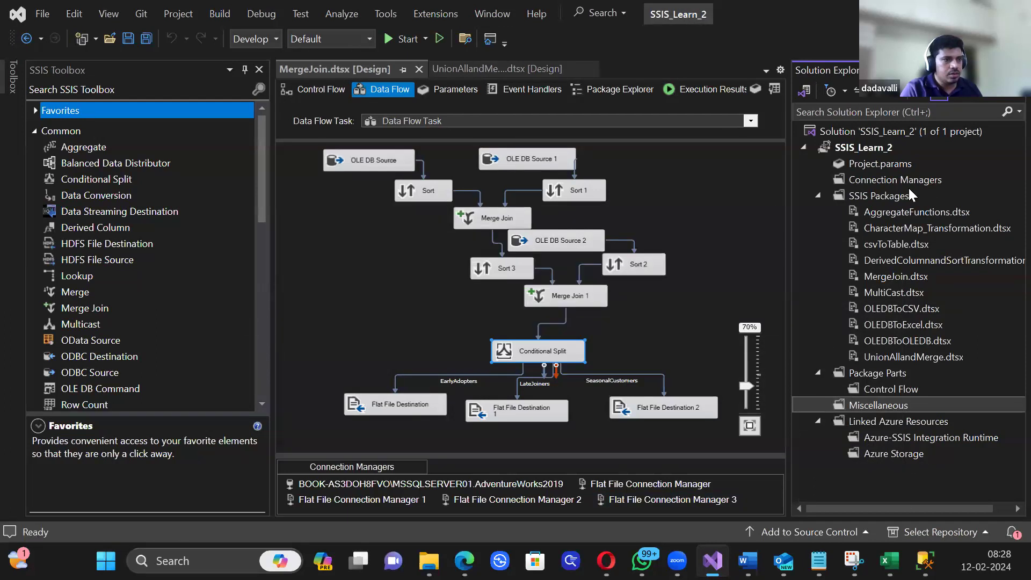
# Step: Add a new SSIS package and try to rename it oledbcommand without the .dtsx extension
pyautogui.rightClick(874, 196)
pyautogui.click(759, 205)
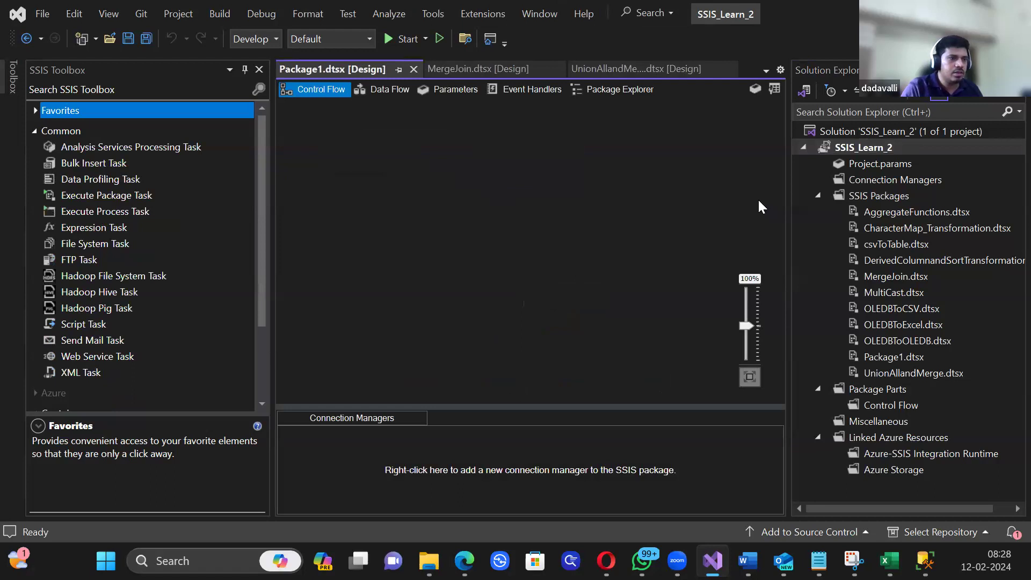
pyautogui.rightClick(875, 354)
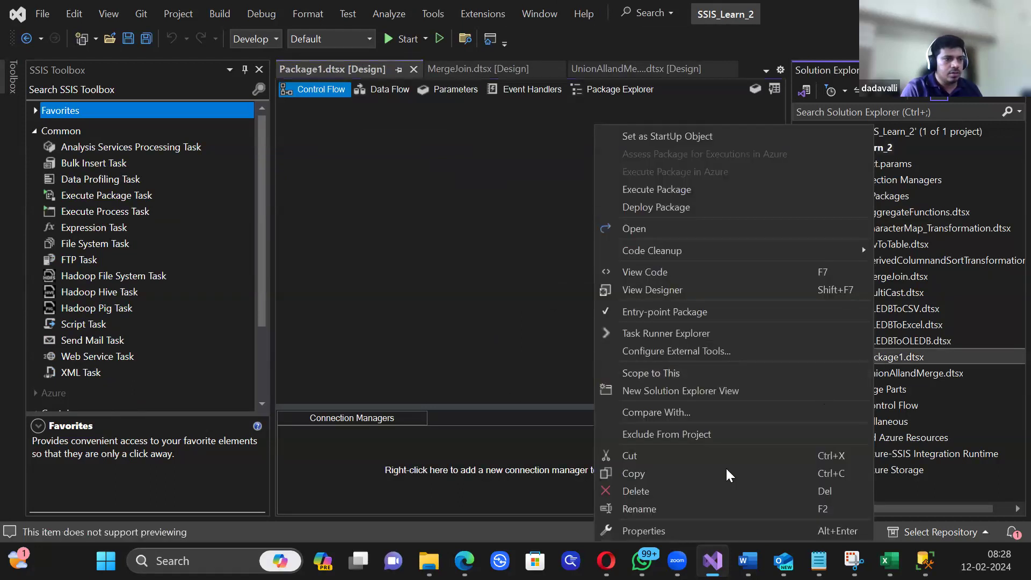
pyautogui.click(692, 503)
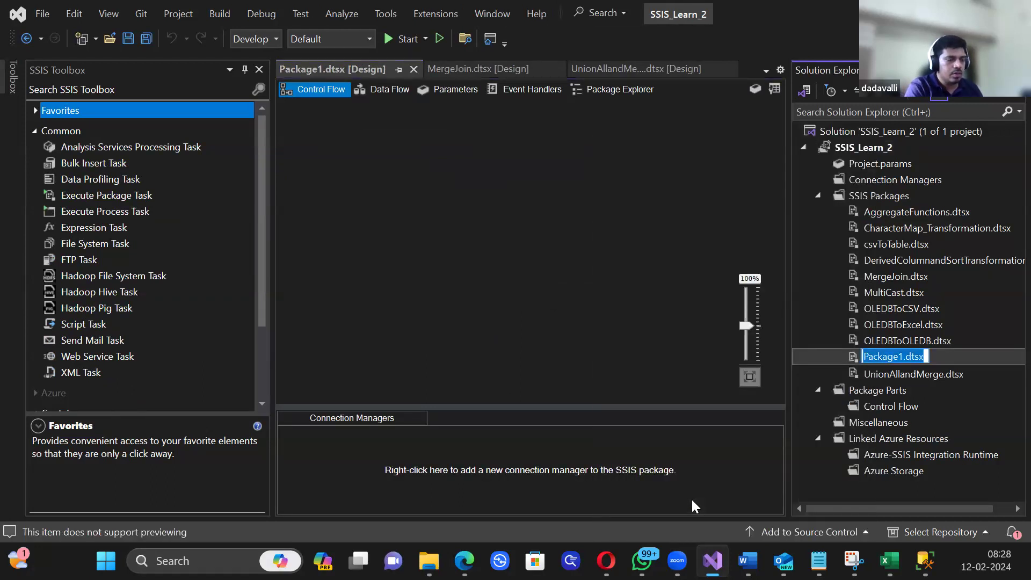
pyautogui.write('od')
pyautogui.press('BackSpace')
pyautogui.write('ledb')
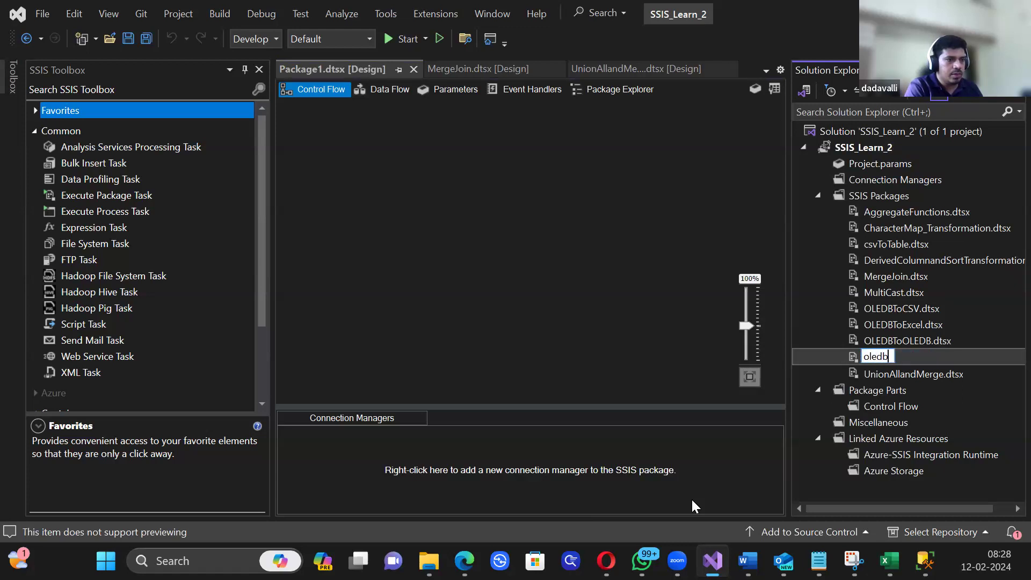
pyautogui.write('command')
pyautogui.press('Return')
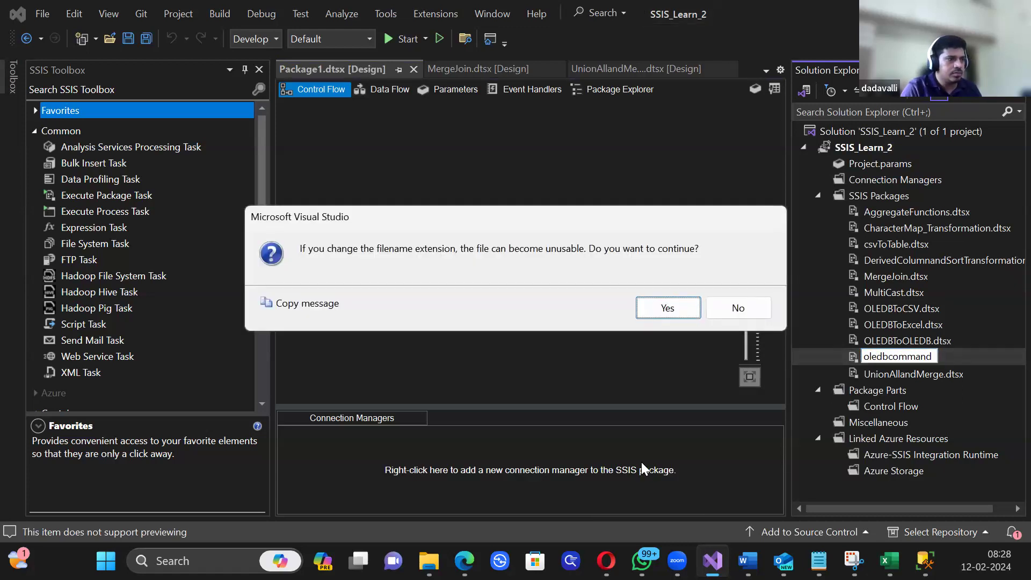
pyautogui.click(675, 307)
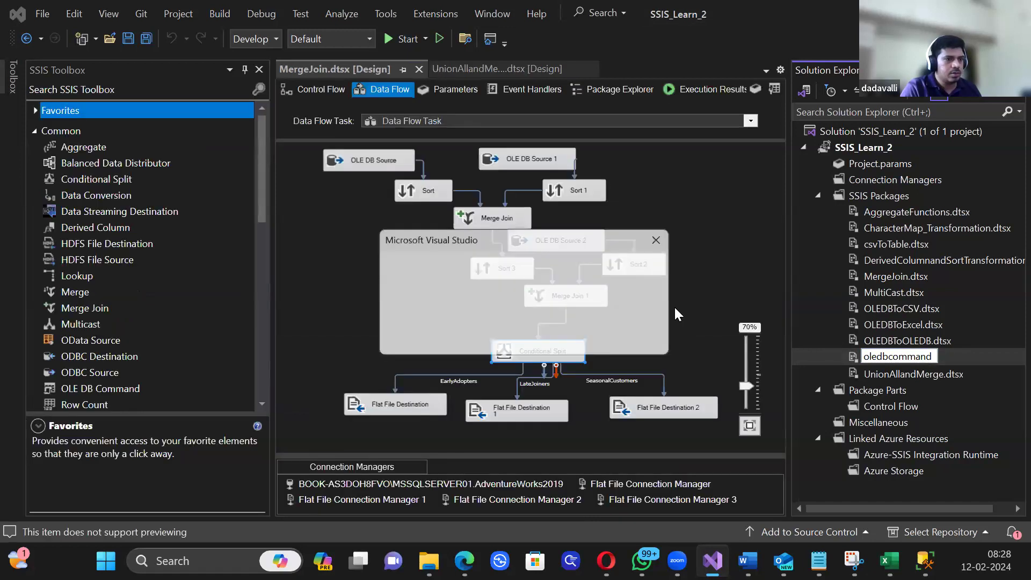
pyautogui.click(746, 338)
pyautogui.click(900, 421)
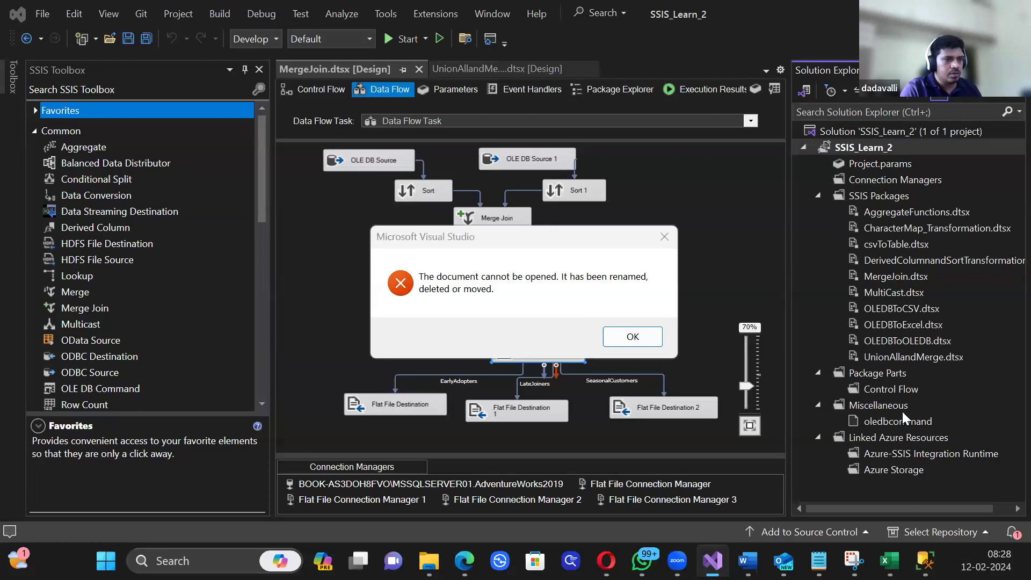
pyautogui.click(633, 337)
# Step: Delete the oledbcommand file from the project's Miscellaneous folder
pyautogui.click(873, 425)
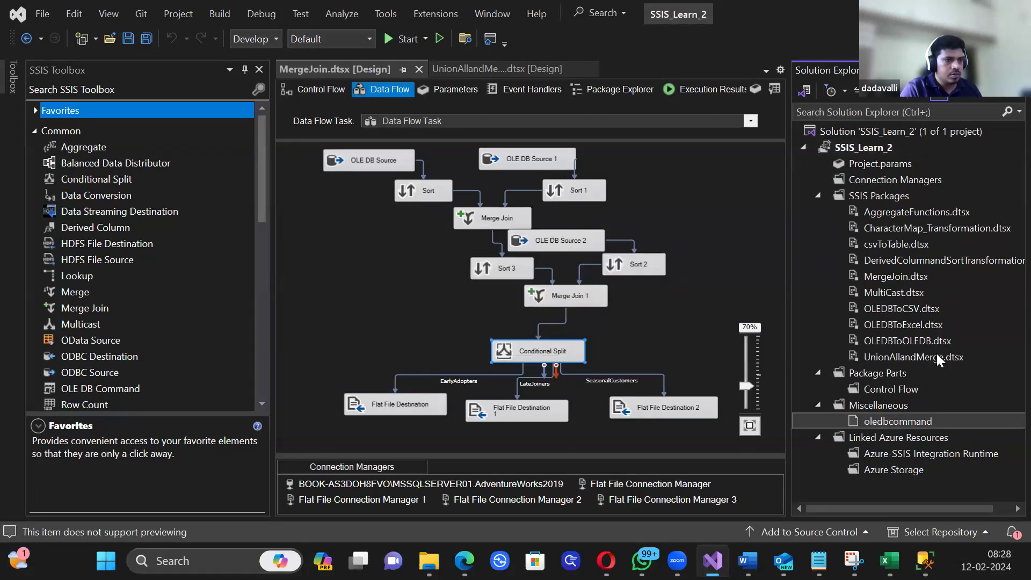
pyautogui.rightClick(866, 425)
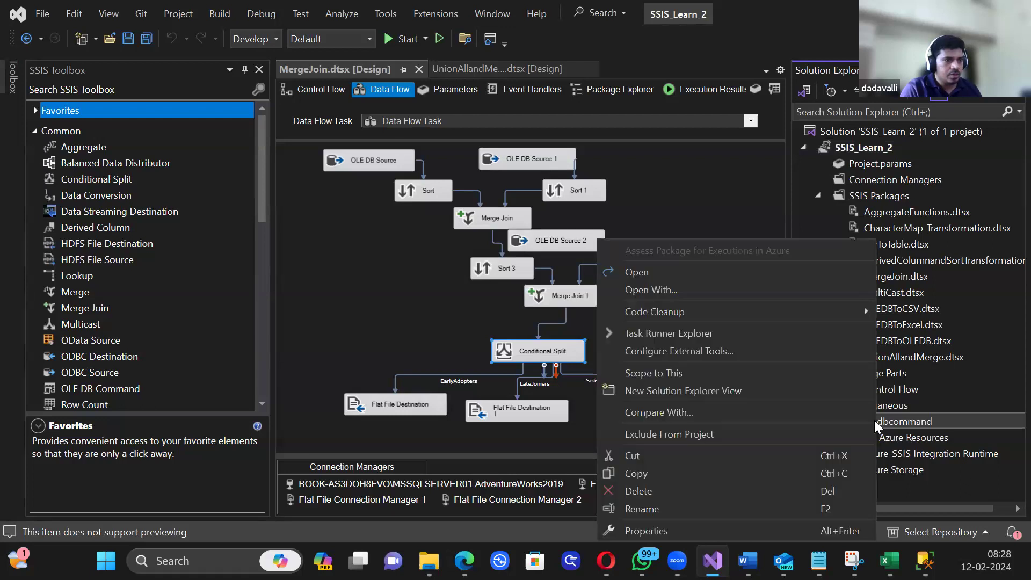
pyautogui.click(665, 490)
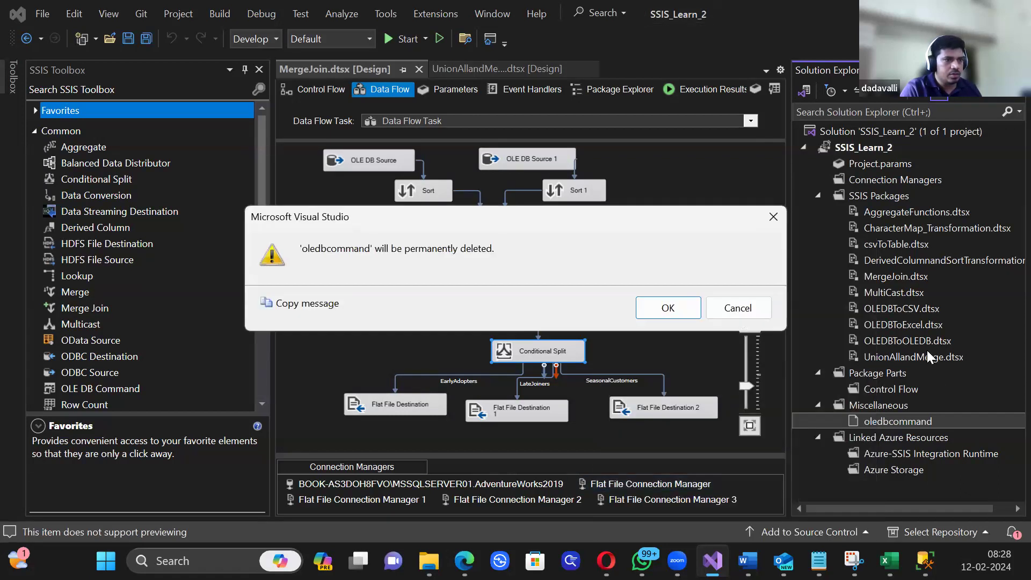
pyautogui.press('Return')
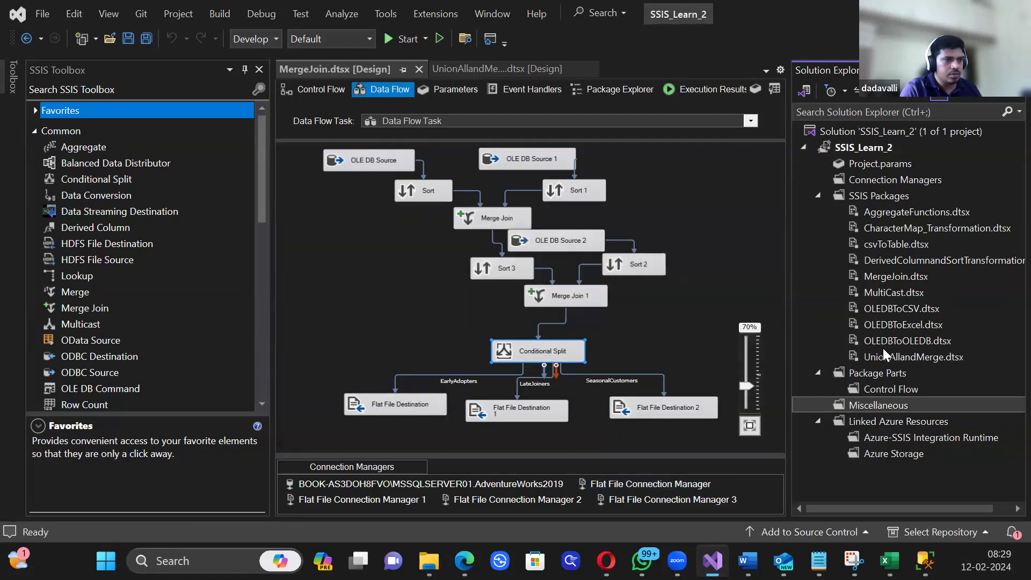
# Step: Add a new SSIS package to the SSIS_Learn_2 project and rename it oledb.dtsx, keeping the file extension
pyautogui.rightClick(861, 198)
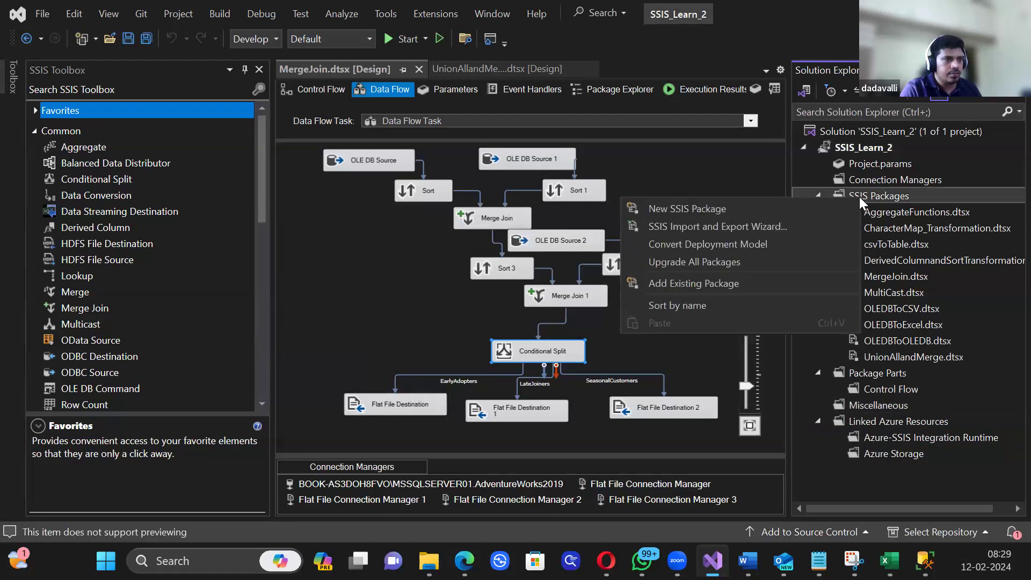
pyautogui.click(747, 209)
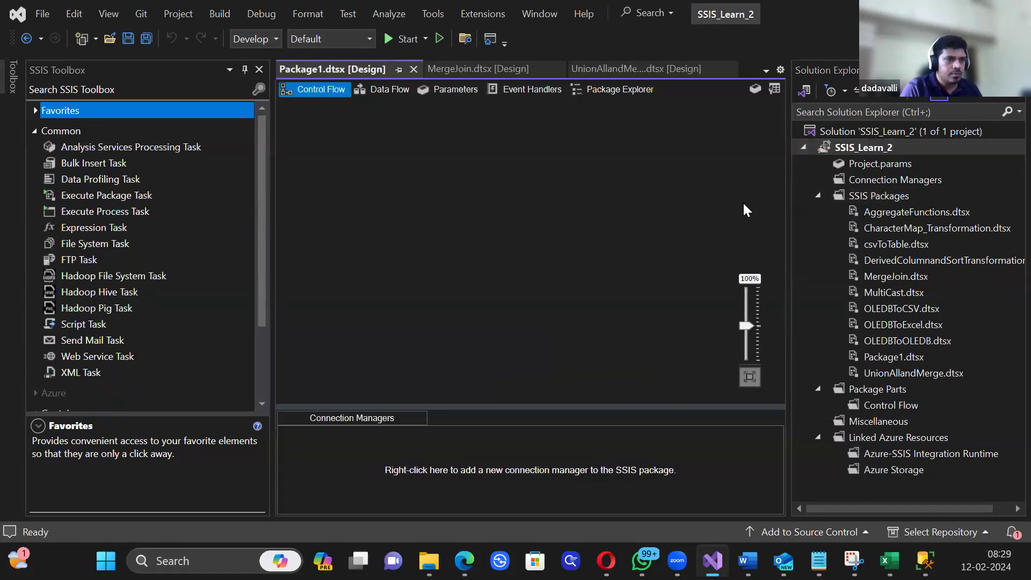
pyautogui.click(907, 370)
pyautogui.click(911, 358)
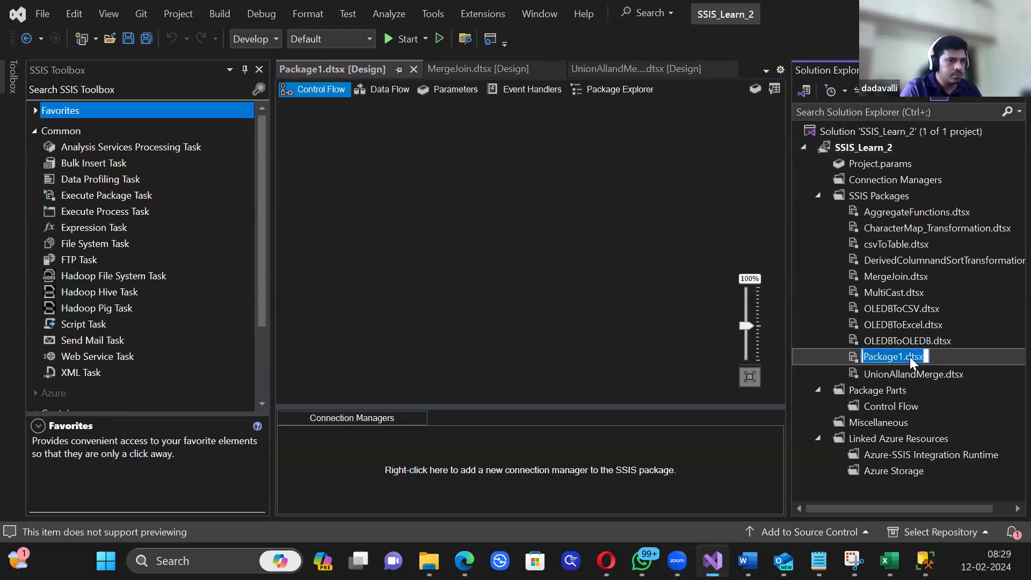
pyautogui.click(911, 359)
pyautogui.hotkey('shift', 'Right')
pyautogui.hotkey('shift', 'Right')
pyautogui.hotkey('shift', 'Right')
pyautogui.hotkey('shift', 'Right')
pyautogui.hotkey('shift', 'Right')
pyautogui.hotkey('shift', 'Right')
pyautogui.hotkey('shift', 'Right')
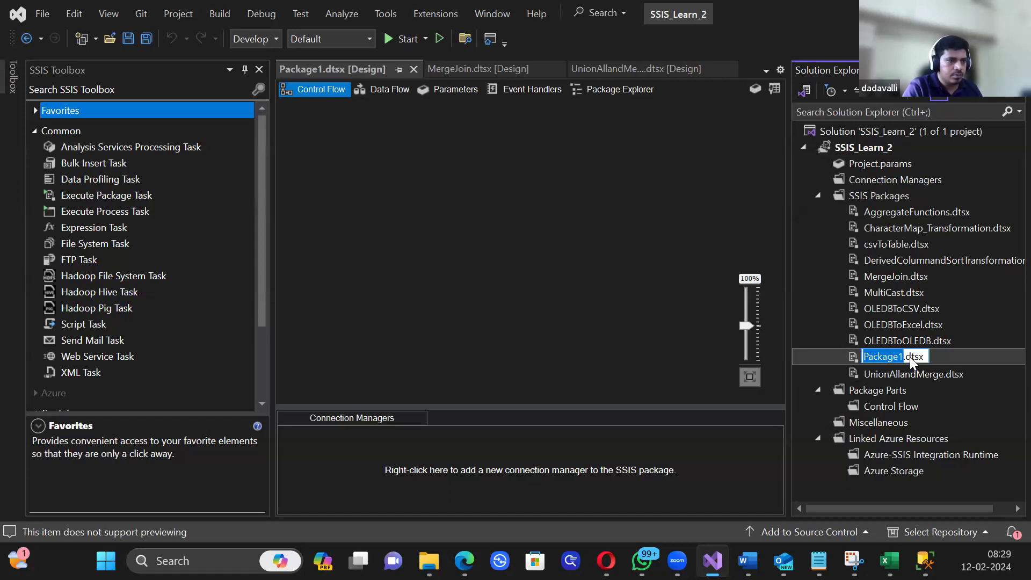
pyautogui.write('oledb')
pyautogui.press('Return')
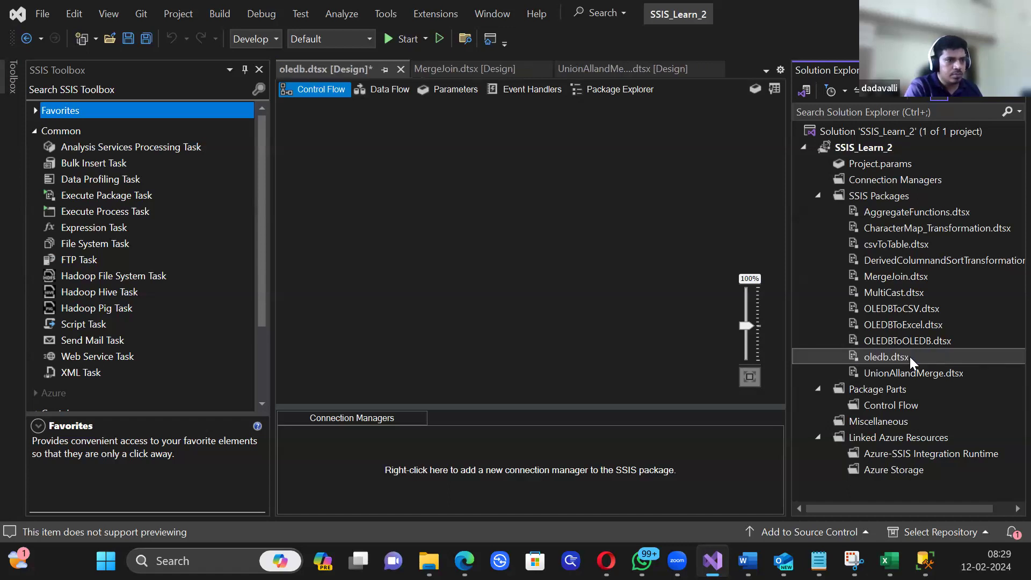
pyautogui.click(517, 351)
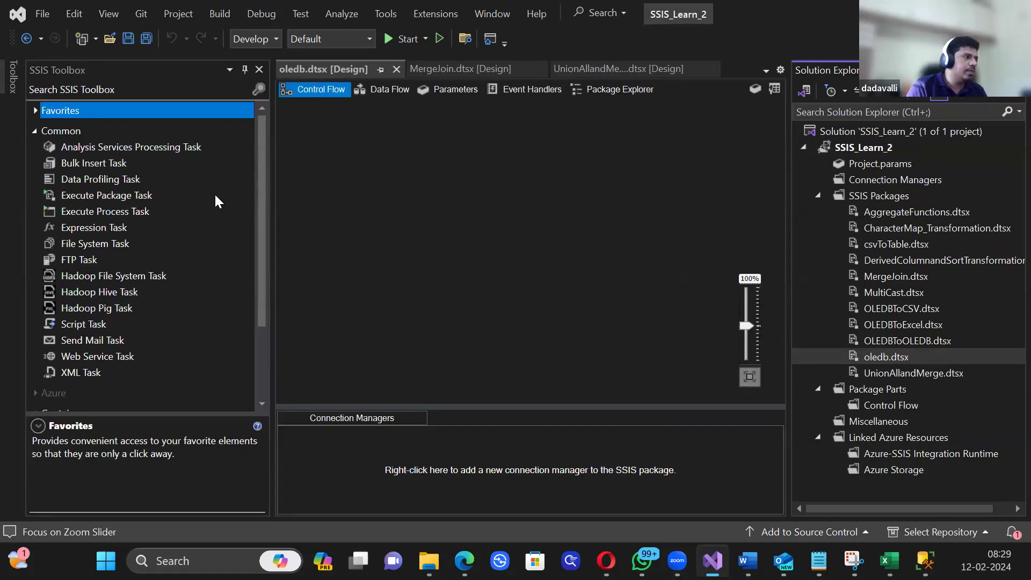
# Step: Look through the SSIS Toolbox for the Data Flow Task, including a search for da
pyautogui.scroll(-2, 110, 158)
pyautogui.scroll(2, 98, 146)
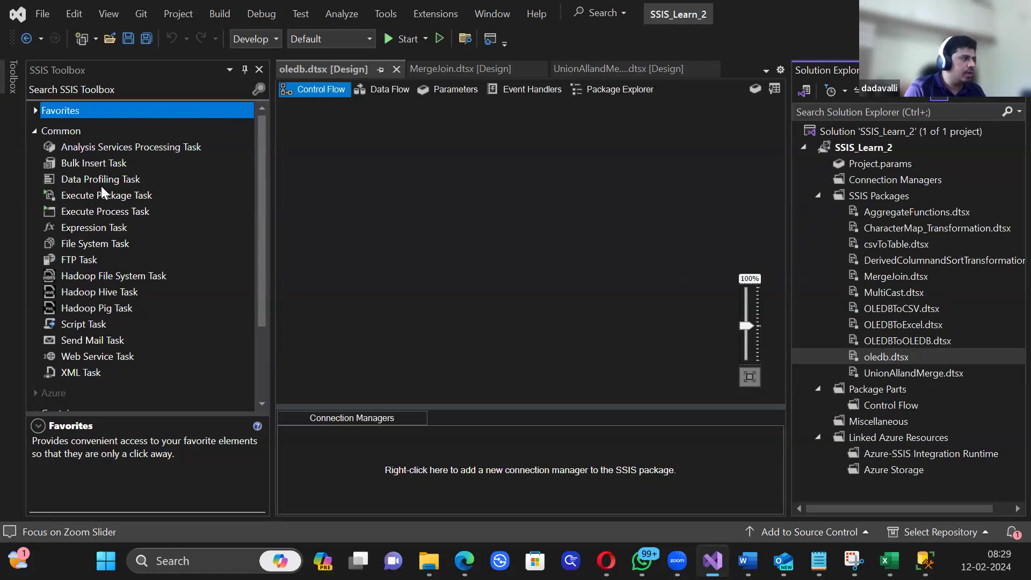
pyautogui.click(259, 90)
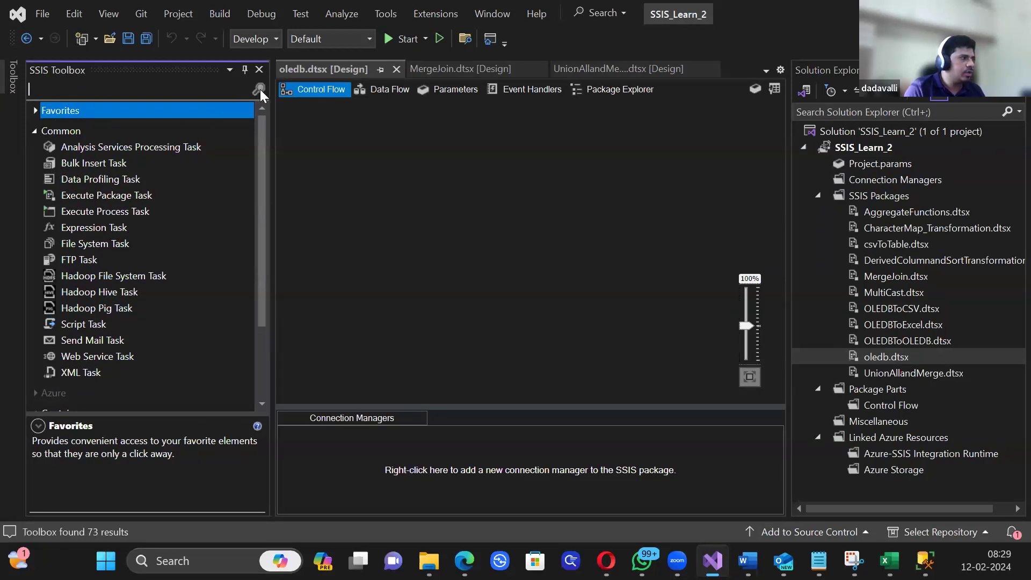
pyautogui.write('da')
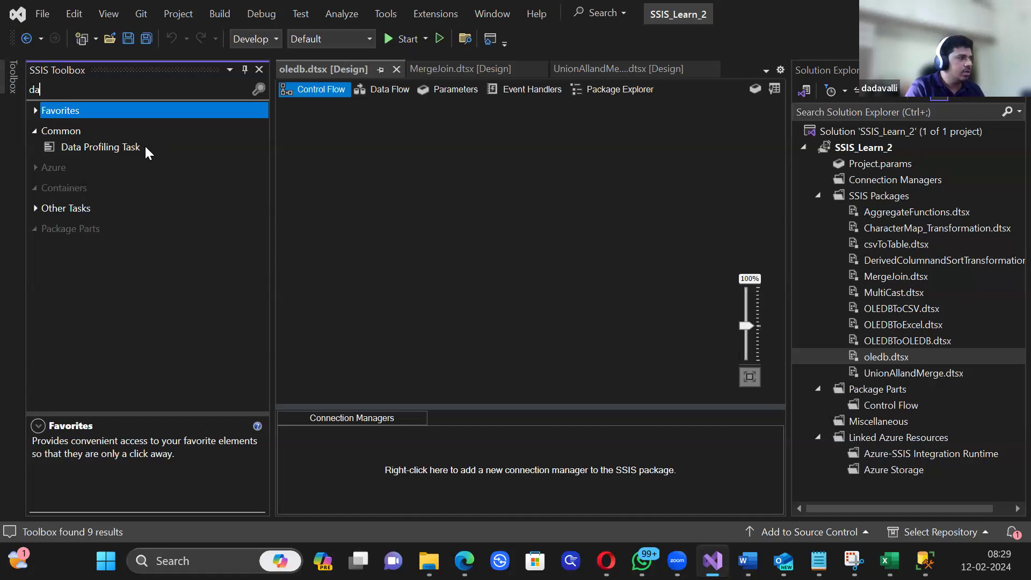
pyautogui.press('BackSpace')
pyautogui.press('BackSpace')
pyautogui.write('dat')
pyautogui.press('BackSpace')
pyautogui.press('BackSpace')
pyautogui.press('BackSpace')
pyautogui.press('BackSpace')
pyautogui.press('Escape')
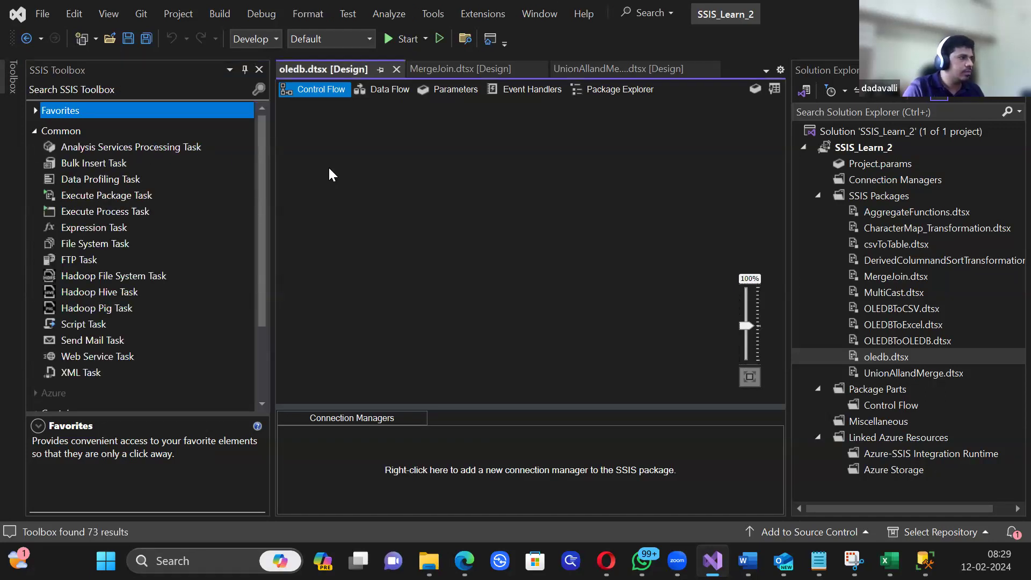
pyautogui.scroll(-2, 148, 244)
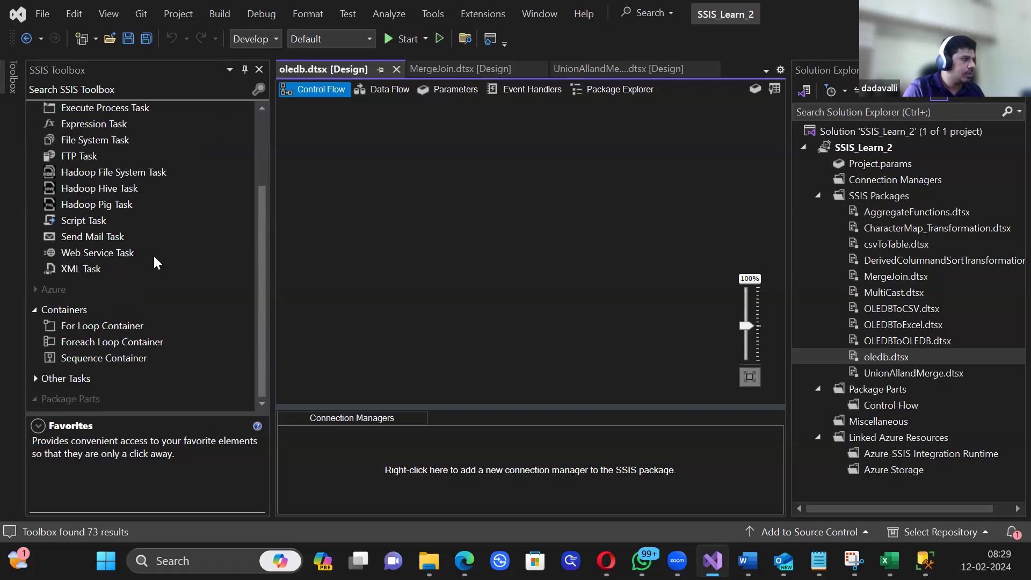
pyautogui.scroll(2, 161, 285)
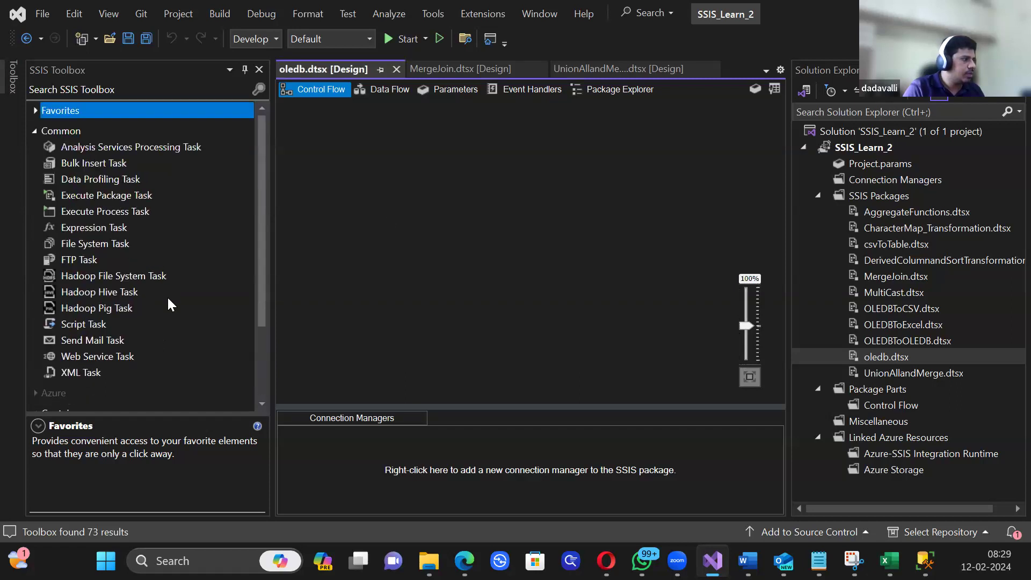
pyautogui.scroll(-2, 99, 228)
pyautogui.scroll(2, 96, 223)
# Step: Add a Data Flow Task from the toolbox favorites to the control flow and open its data flow
pyautogui.click(35, 112)
pyautogui.moveTo(61, 121); pyautogui.dragTo(421, 188)
pyautogui.moveTo(497, 203); pyautogui.dragTo(489, 165)
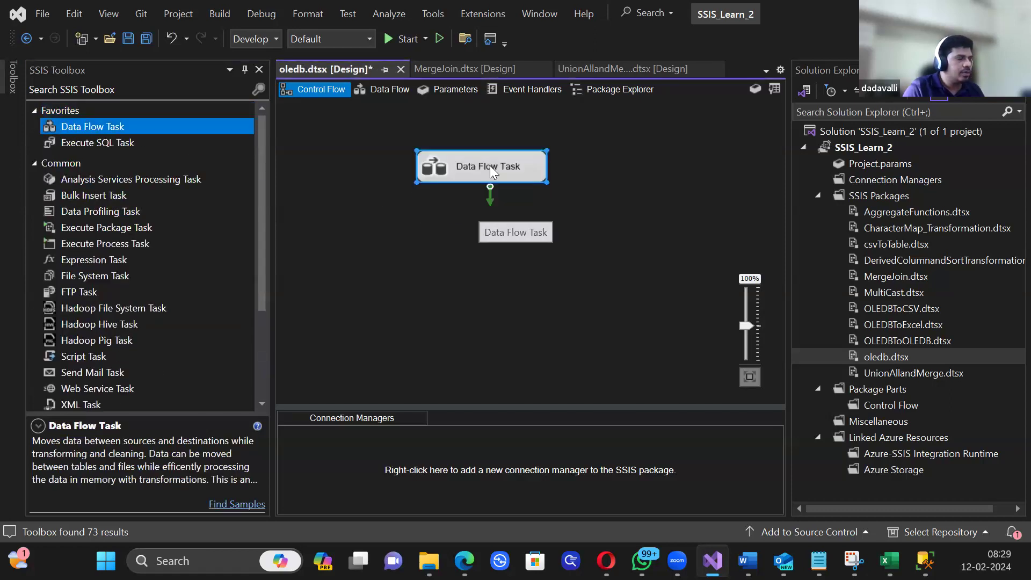
pyautogui.doubleClick(489, 164)
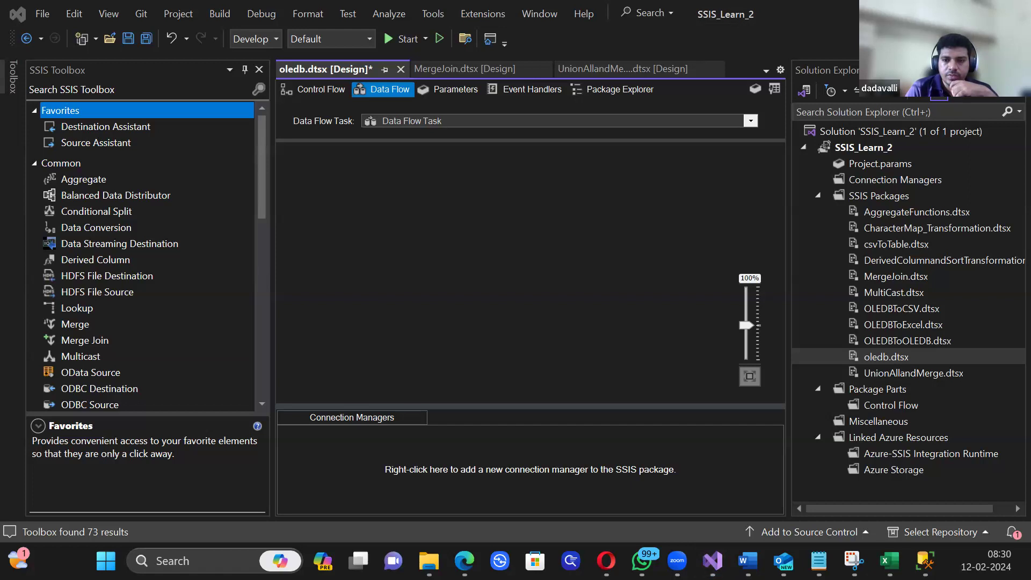
# Step: Switch to SQL Server Management Studio and run the BusinessEntityID person-address join query without its where and order by clauses
pyautogui.hotkey('alt', 'Tab')
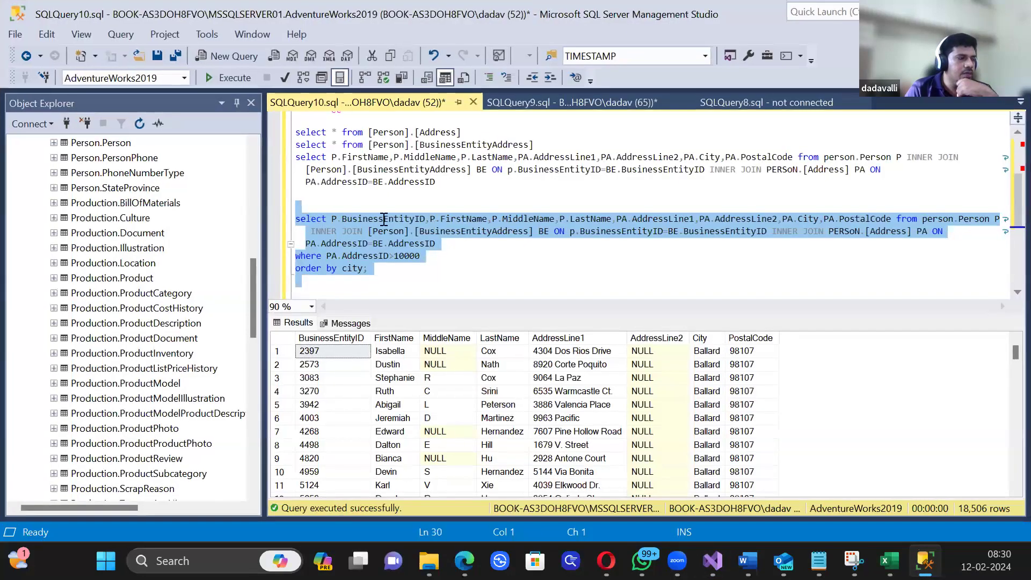
pyautogui.click(467, 231)
pyautogui.click(606, 249)
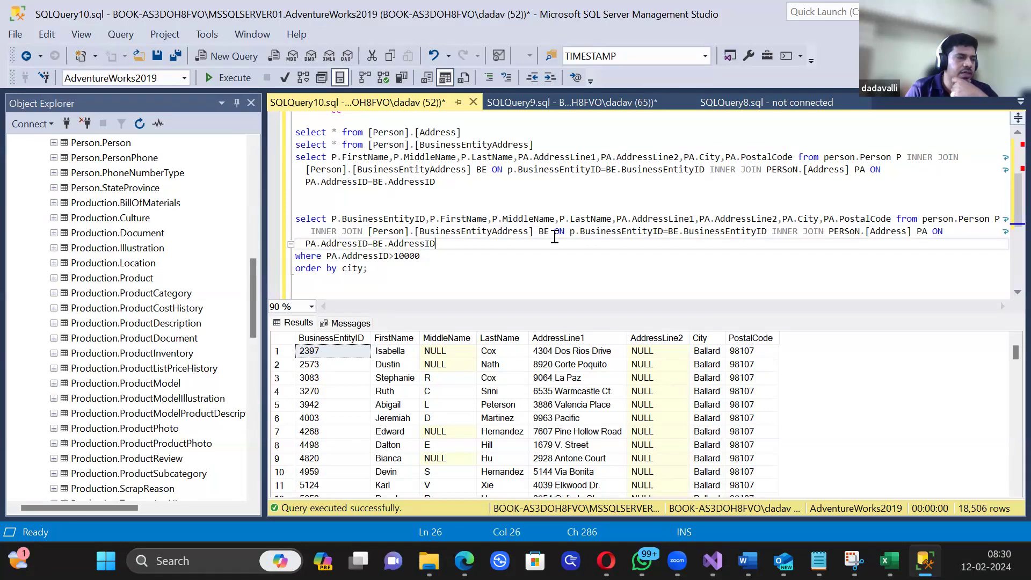
pyautogui.moveTo(296, 206); pyautogui.dragTo(492, 245)
pyautogui.click(225, 79)
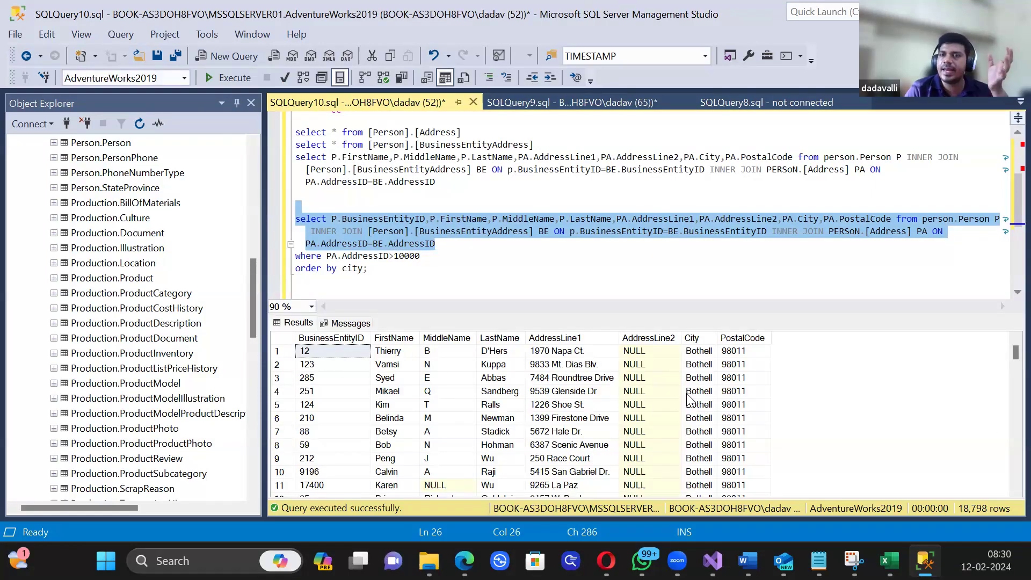
pyautogui.click(464, 241)
pyautogui.keyDown('shift'); pyautogui.click(296, 218); pyautogui.keyUp('shift')
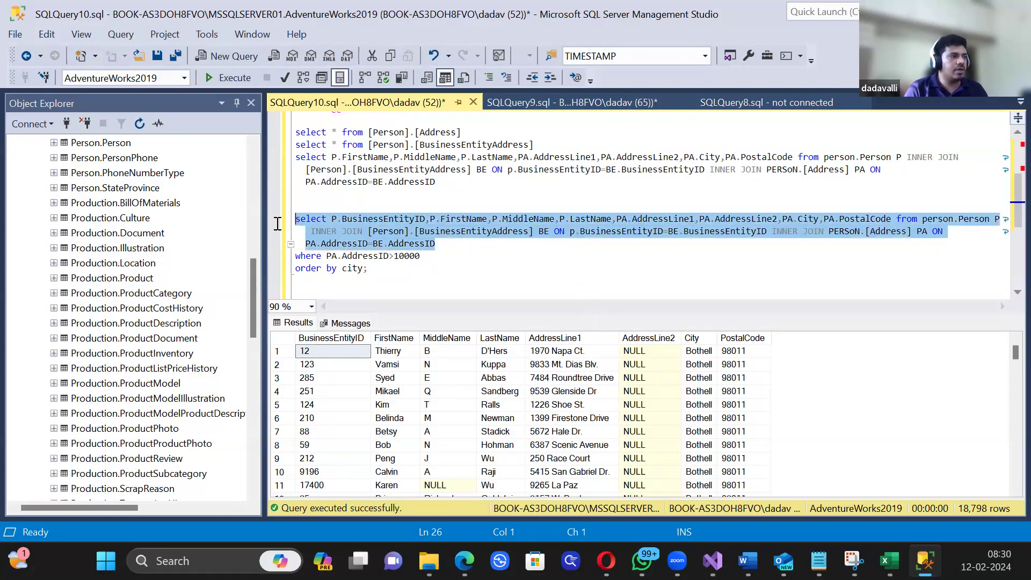
# Step: Collapse the AdventureWorks2019 database in Object Explorer and refresh the Databases list
pyautogui.scroll(10, 184, 236)
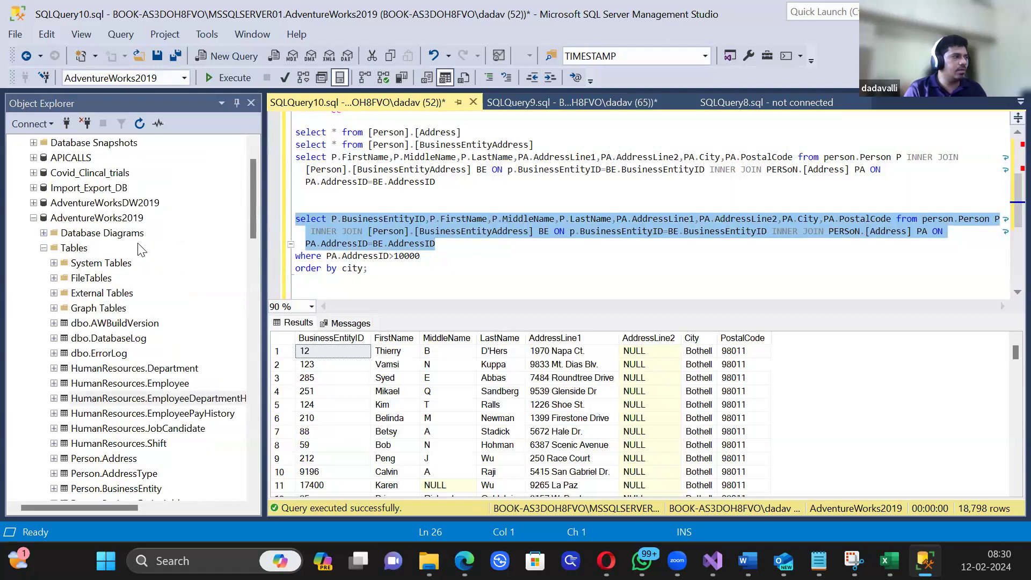
pyautogui.scroll(1, 175, 237)
pyautogui.click(34, 263)
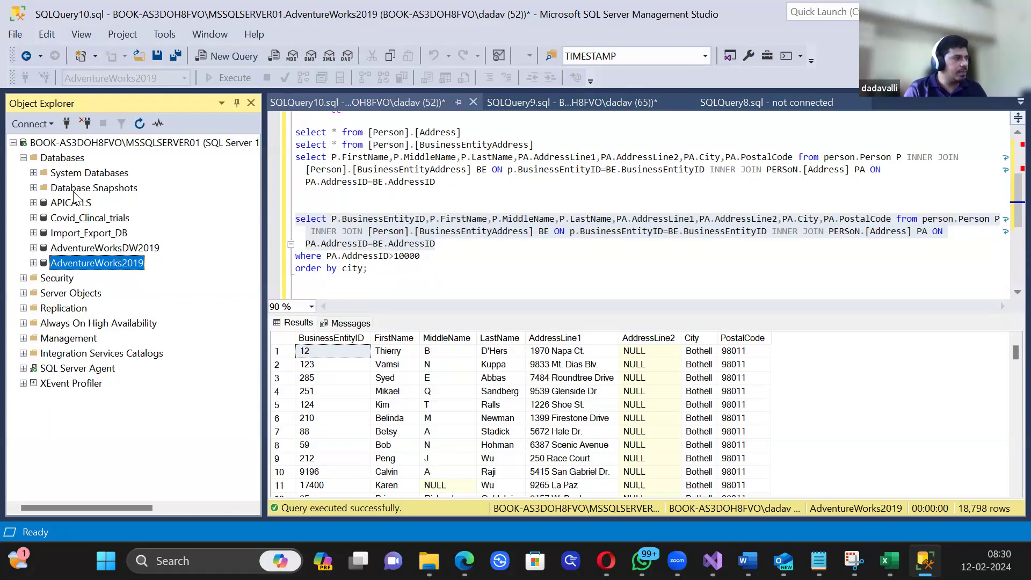
pyautogui.click(62, 157)
pyautogui.click(139, 121)
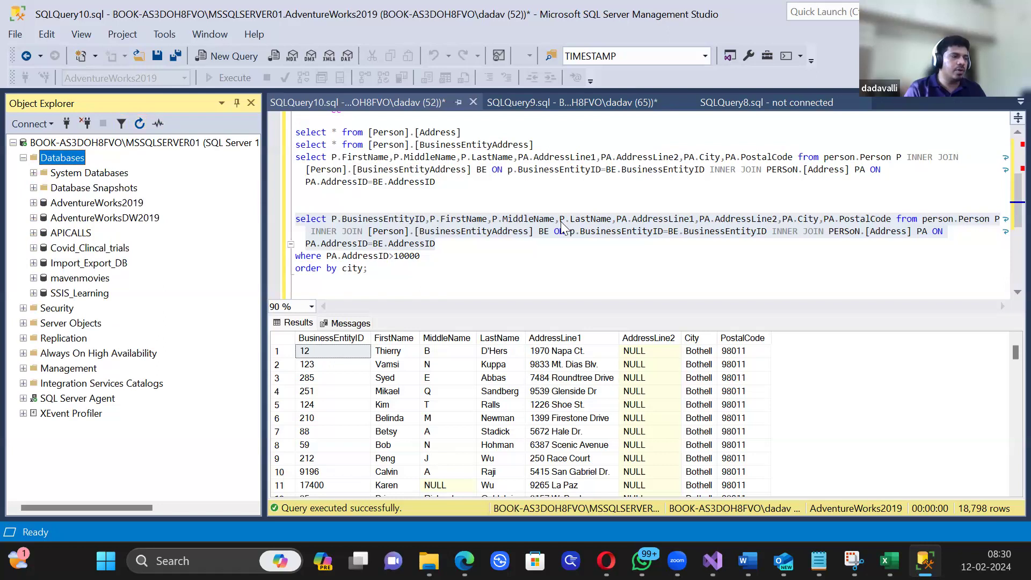
pyautogui.click(393, 205)
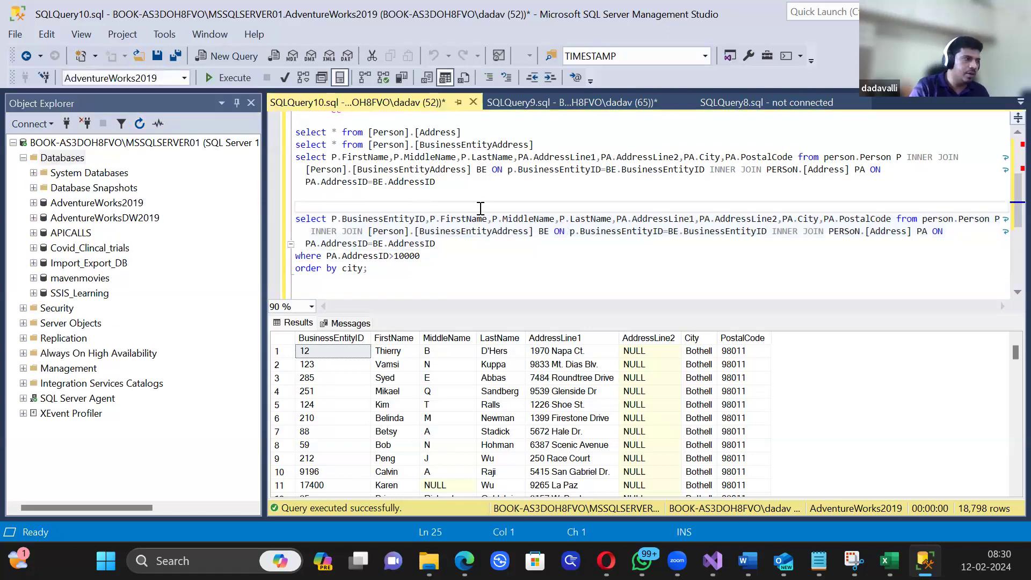
pyautogui.press('Return')
pyautogui.write('Select 8')
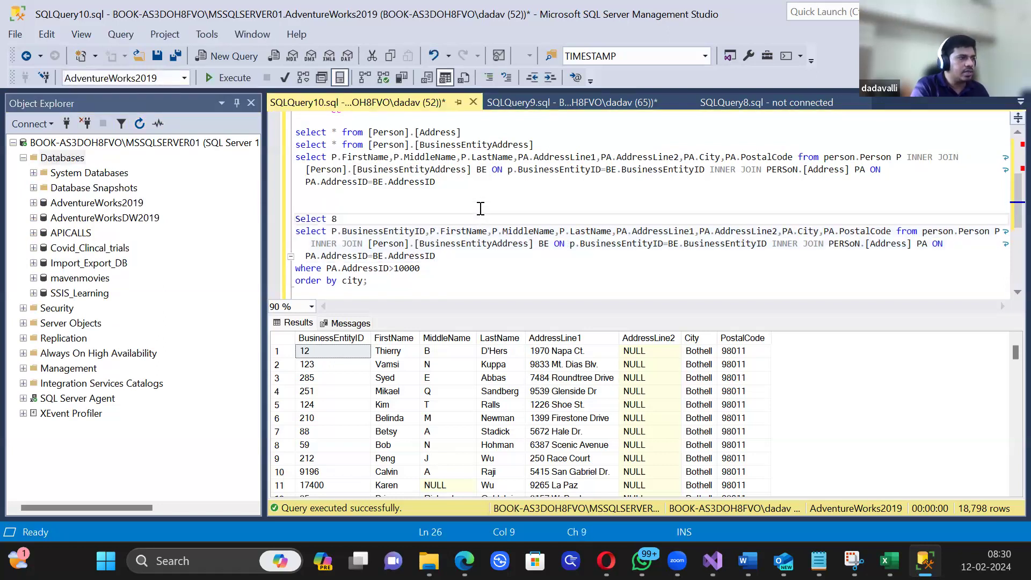
pyautogui.press('BackSpace')
pyautogui.press('BackSpace')
pyautogui.press('BackSpace')
pyautogui.press('BackSpace')
pyautogui.press('BackSpace')
# Step: Copy the BusinessEntityID join query with its AddressID>10000 filter and city ordering, and paste it below the original
pyautogui.moveTo(436, 280); pyautogui.dragTo(278, 235)
pyautogui.hotkey('ctrl', 'c')
pyautogui.scroll(-3, 380, 260)
pyautogui.click(419, 253)
pyautogui.hotkey('ctrl', 'v')
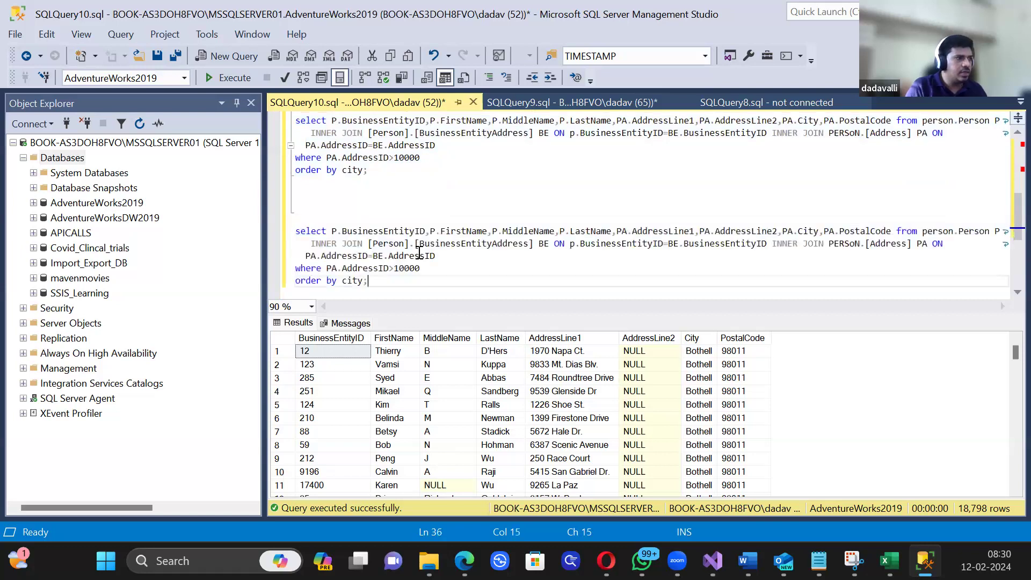
# Step: Insert an INTO clause targeting the SSIS_Learning database on its own line before the from clause of the copied query
pyautogui.click(326, 230)
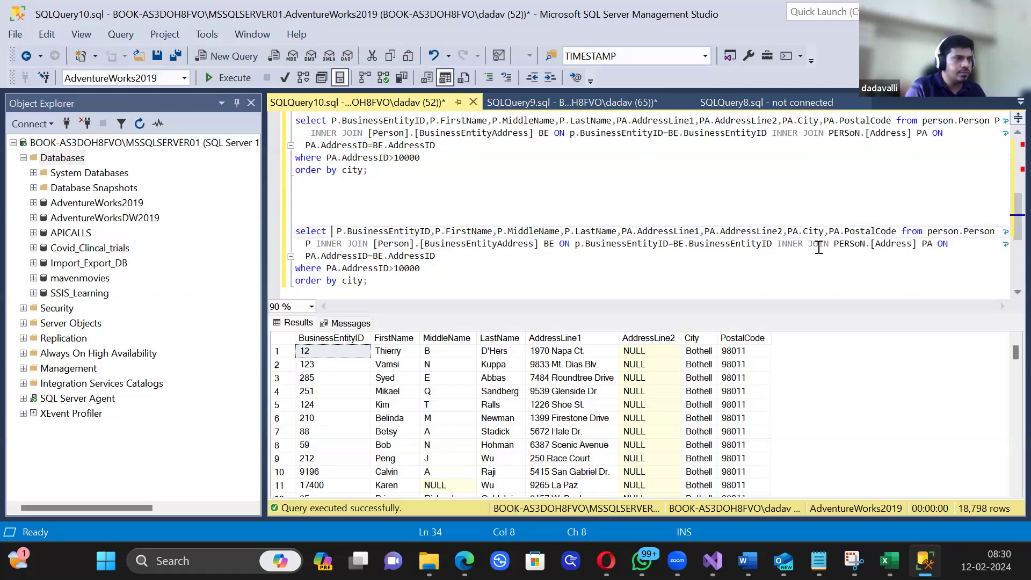
pyautogui.click(900, 232)
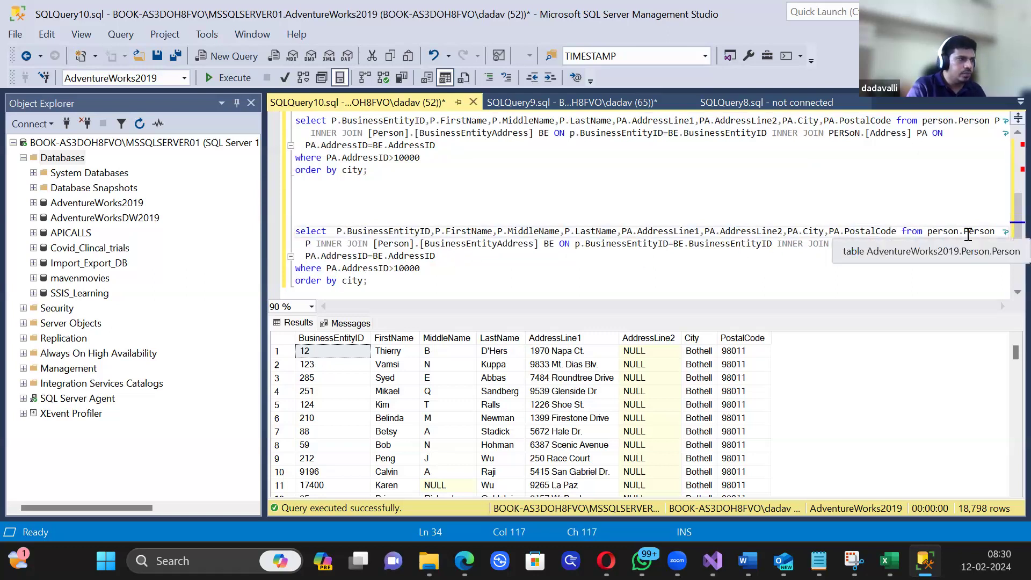
pyautogui.press('Return')
pyautogui.write('INTO')
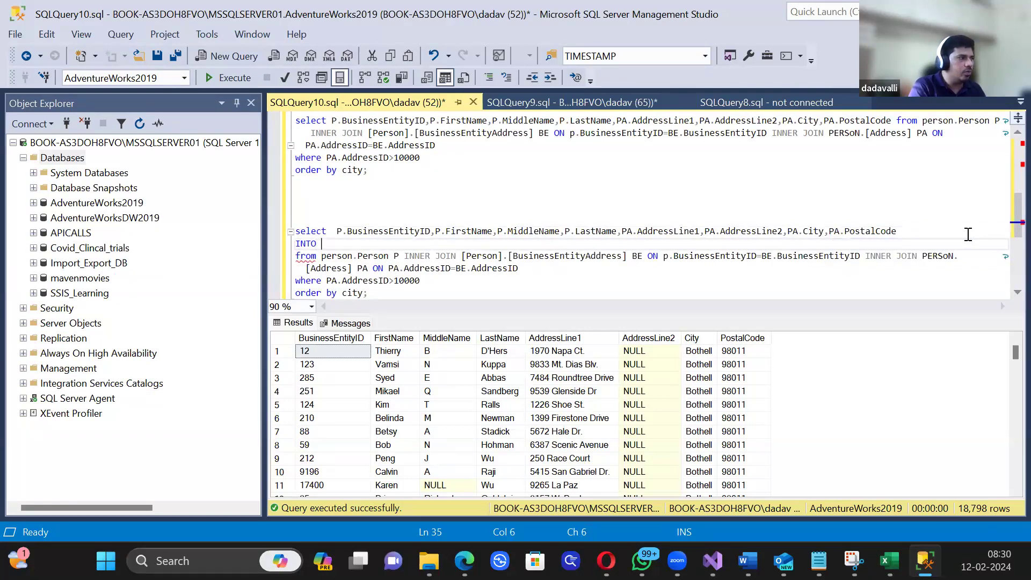
pyautogui.write(' SSIS')
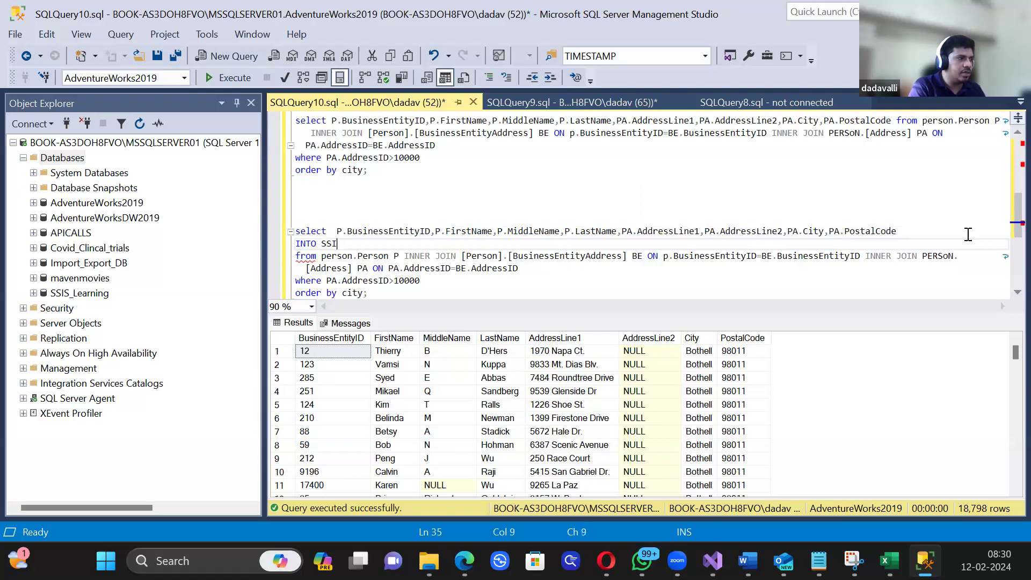
pyautogui.press('BackSpace')
pyautogui.press('BackSpace')
pyautogui.press('BackSpace')
pyautogui.press('BackSpace')
pyautogui.press('BackSpace')
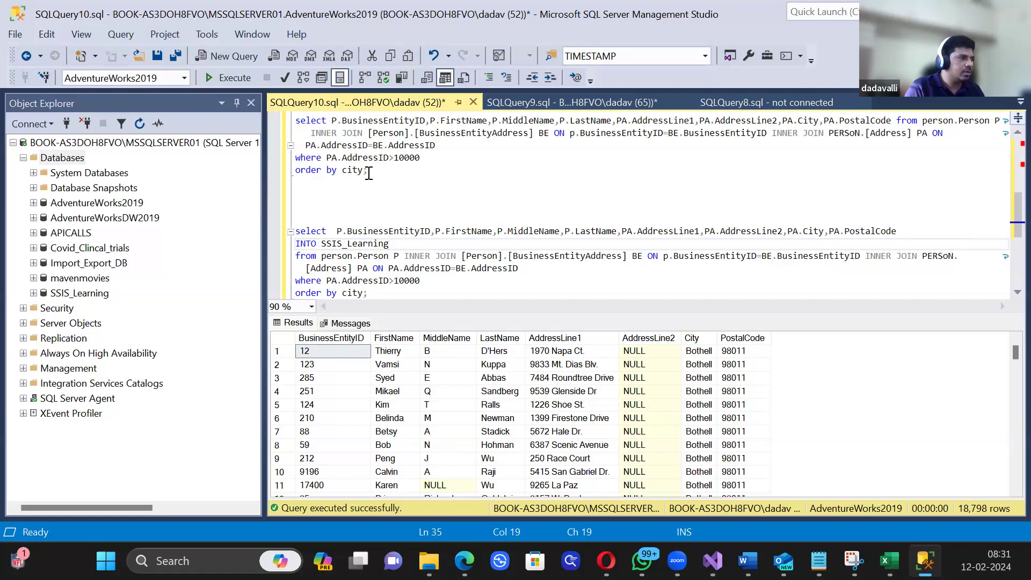
pyautogui.doubleClick(325, 244)
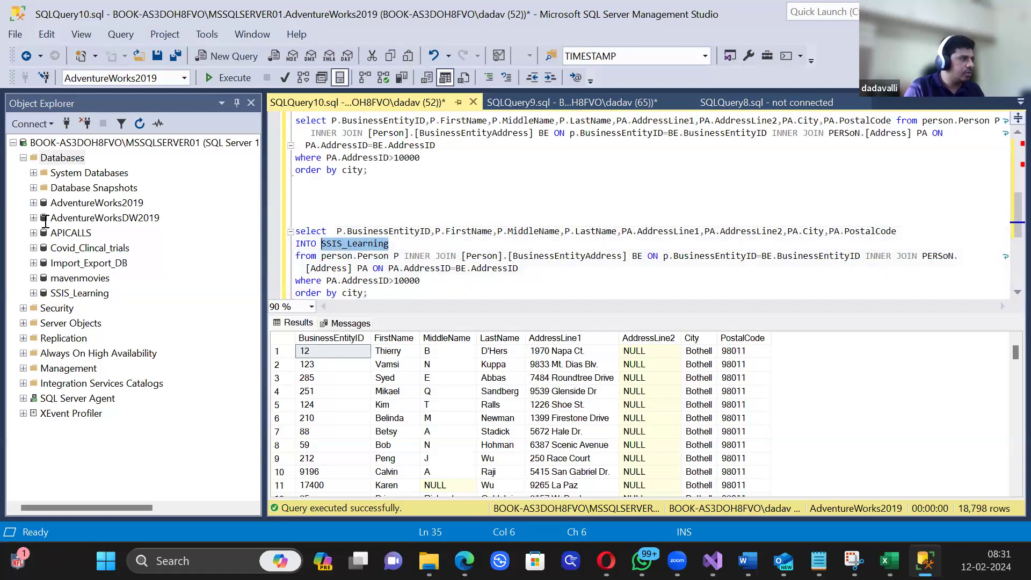
pyautogui.click(395, 246)
pyautogui.write('.')
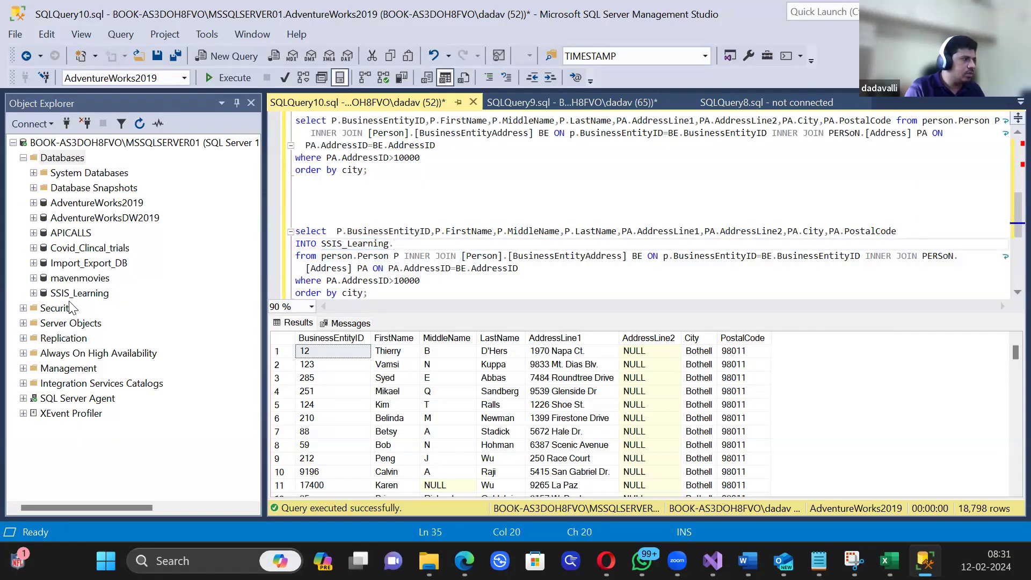
# Step: Expand the SSIS_Learning tables in Object Explorer and add PersonAddress as the table name in the INTO clause
pyautogui.click(33, 293)
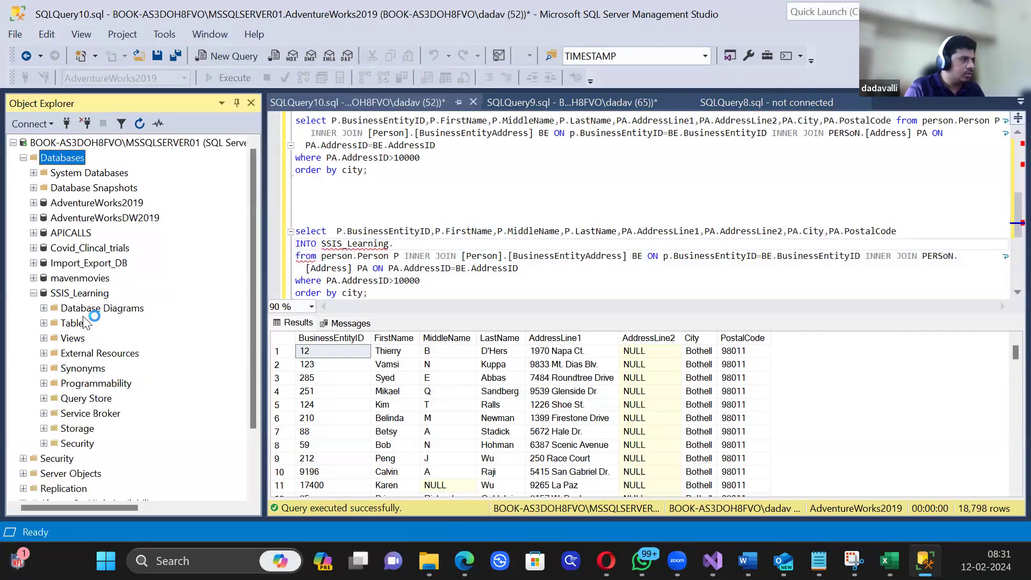
pyautogui.click(43, 322)
pyautogui.click(408, 245)
pyautogui.write('Addresse')
pyautogui.press('BackSpace')
pyautogui.press('BackSpace')
pyautogui.press('BackSpace')
pyautogui.press('BackSpace')
pyautogui.press('BackSpace')
pyautogui.press('BackSpace')
pyautogui.press('BackSpace')
pyautogui.press('BackSpace')
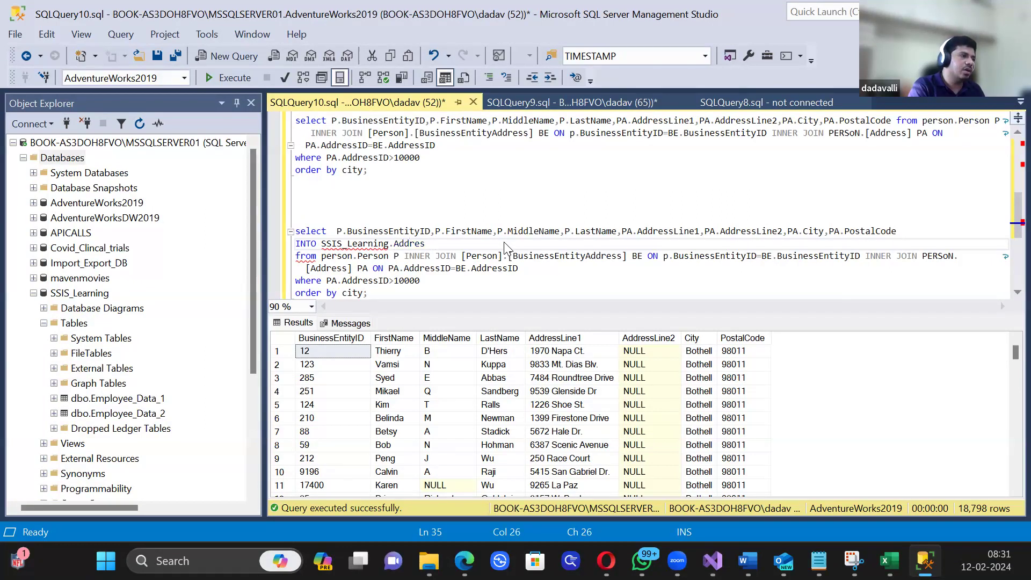
pyautogui.write('PersonAddress')
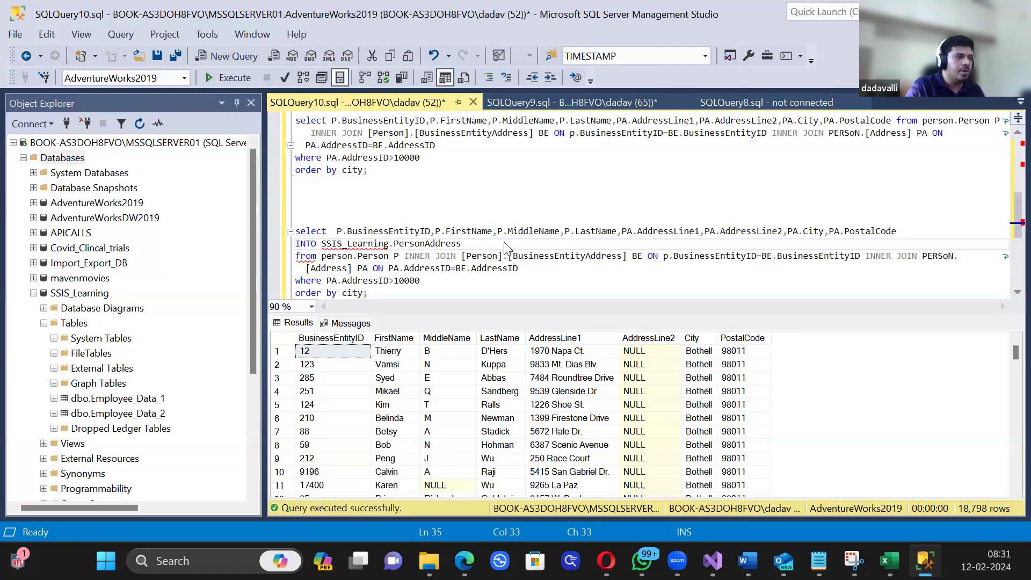
# Step: Add the dbo schema between the database and table names in the INTO target: SSIS_Learning.dbo.PersonAddress
pyautogui.doubleClick(356, 244)
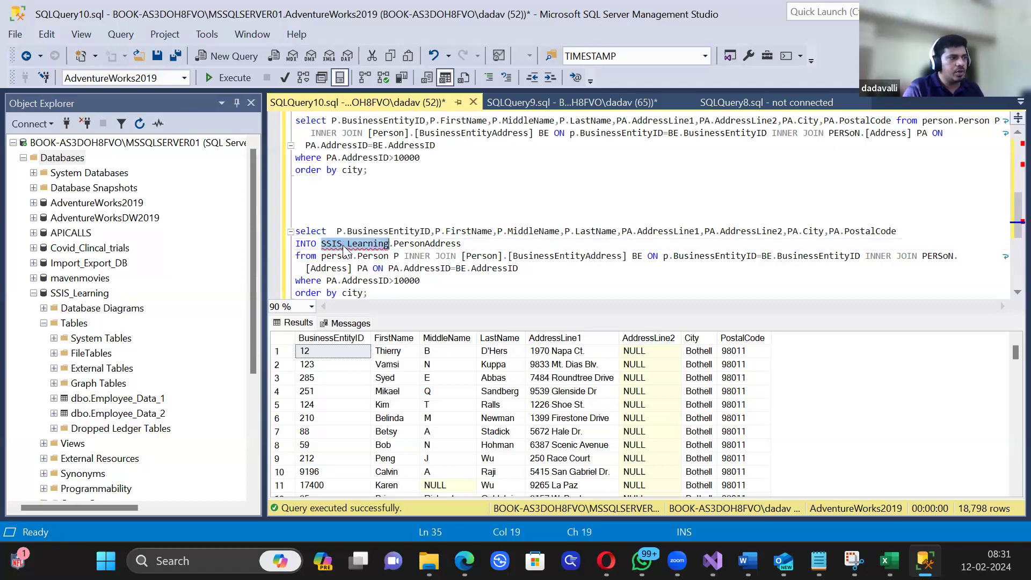
pyautogui.doubleClick(433, 244)
pyautogui.click(566, 255)
pyautogui.scroll(2, 500, 251)
pyautogui.scroll(-2, 422, 249)
pyautogui.click(394, 244)
pyautogui.write('dbo.')
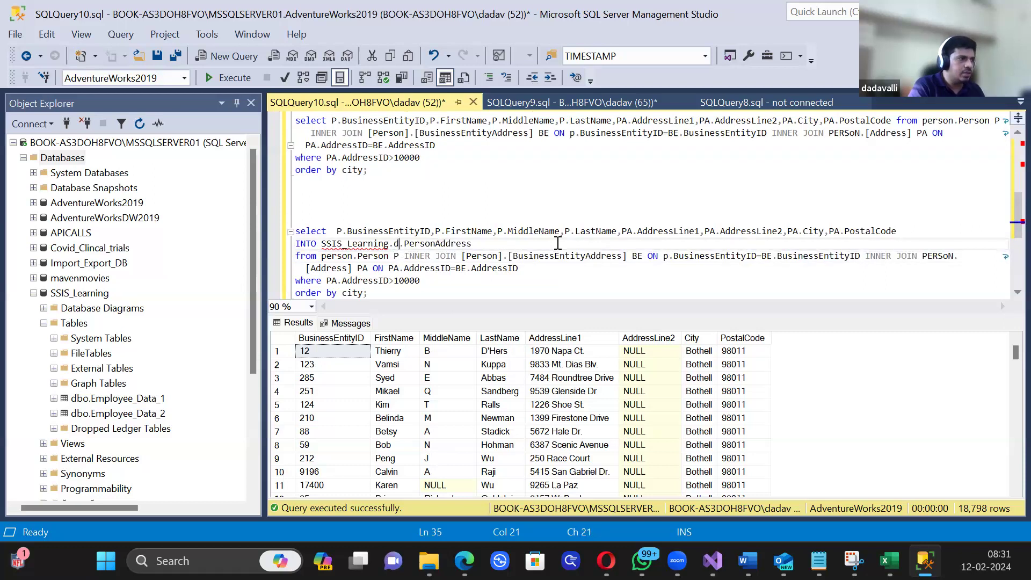
pyautogui.click(517, 232)
pyautogui.click(404, 248)
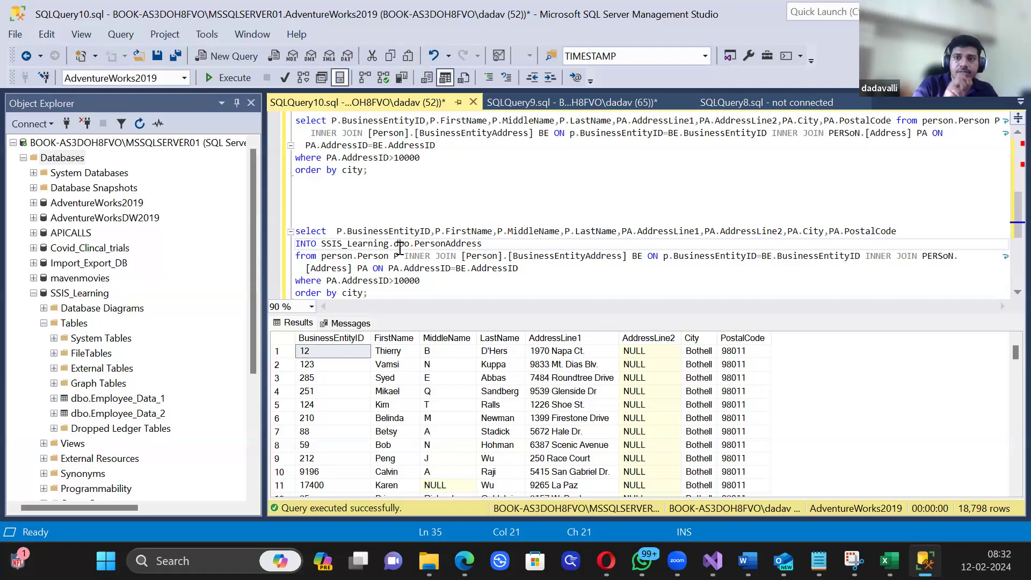
pyautogui.doubleClick(400, 244)
pyautogui.click(453, 256)
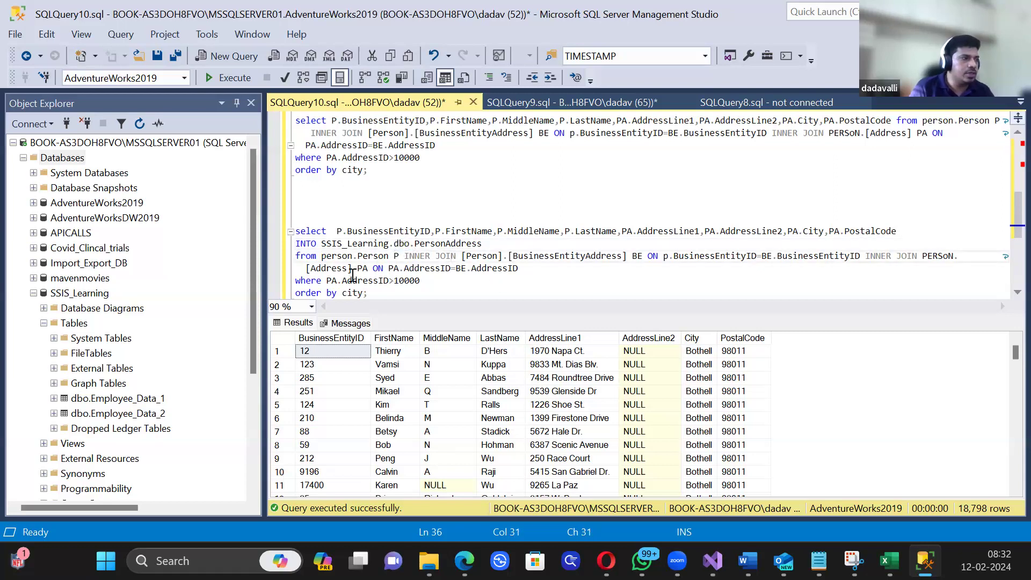
# Step: Replace the AddressID filter of the INTO query with where 1=2; and remove its order by clause
pyautogui.moveTo(323, 275); pyautogui.dragTo(420, 281)
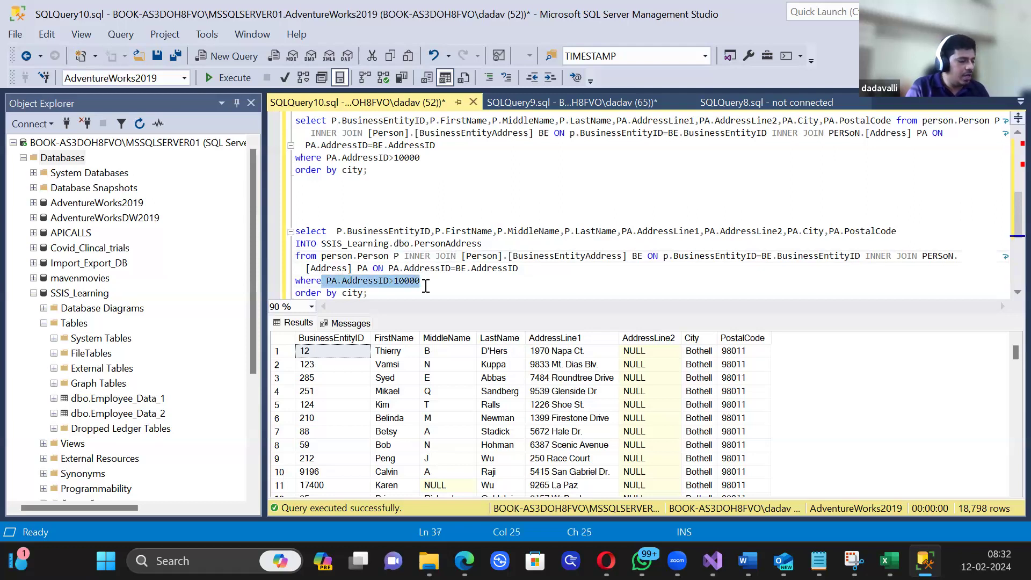
pyautogui.press('BackSpace')
pyautogui.write('1=2')
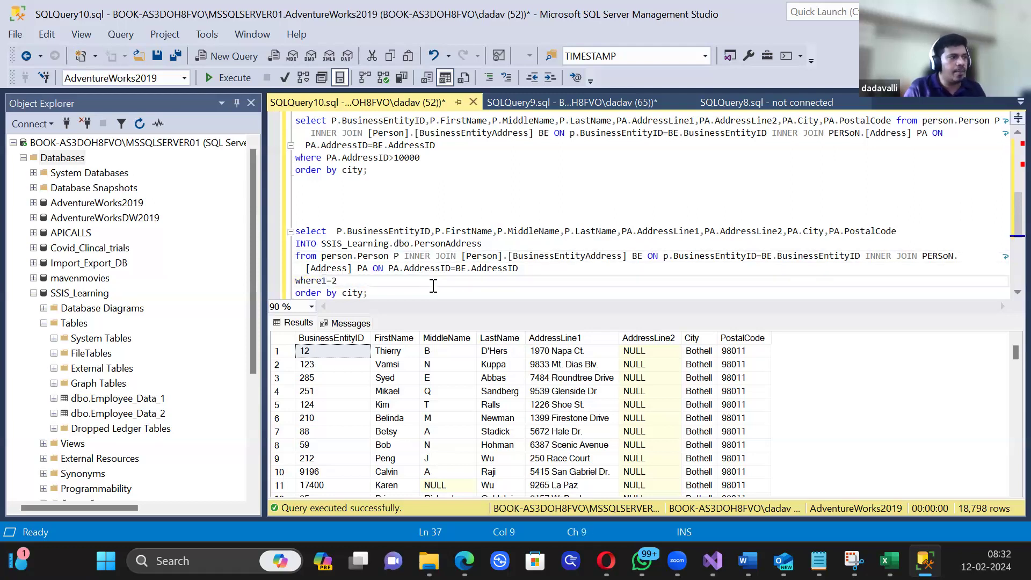
pyautogui.moveTo(397, 293); pyautogui.dragTo(275, 292)
pyautogui.press('BackSpace')
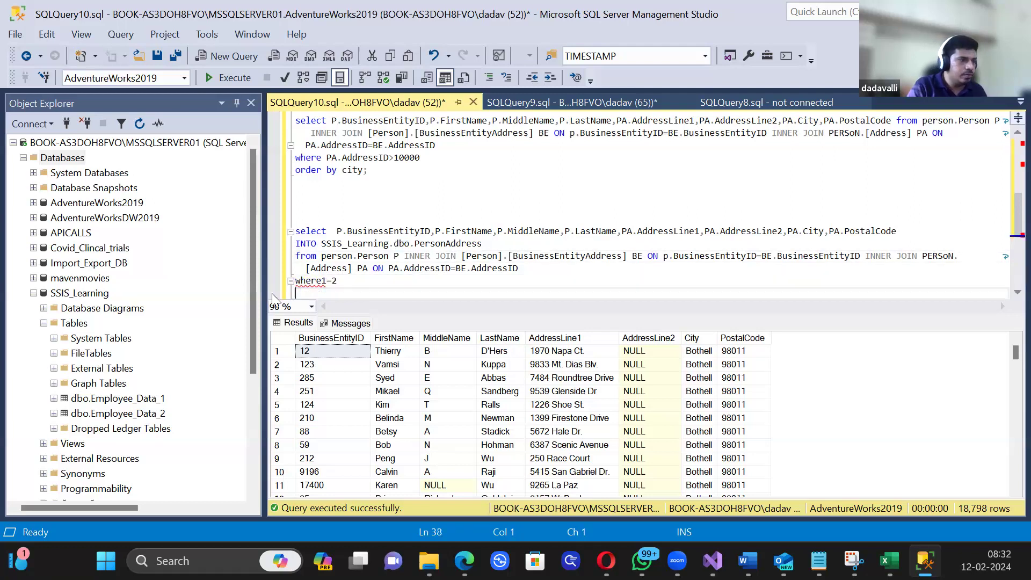
pyautogui.click(315, 282)
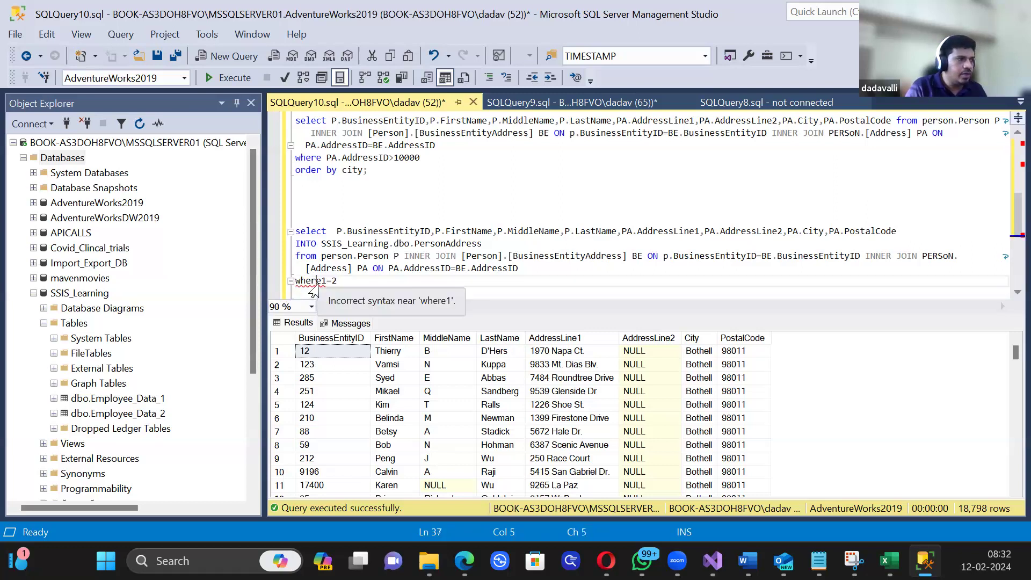
pyautogui.press('Right')
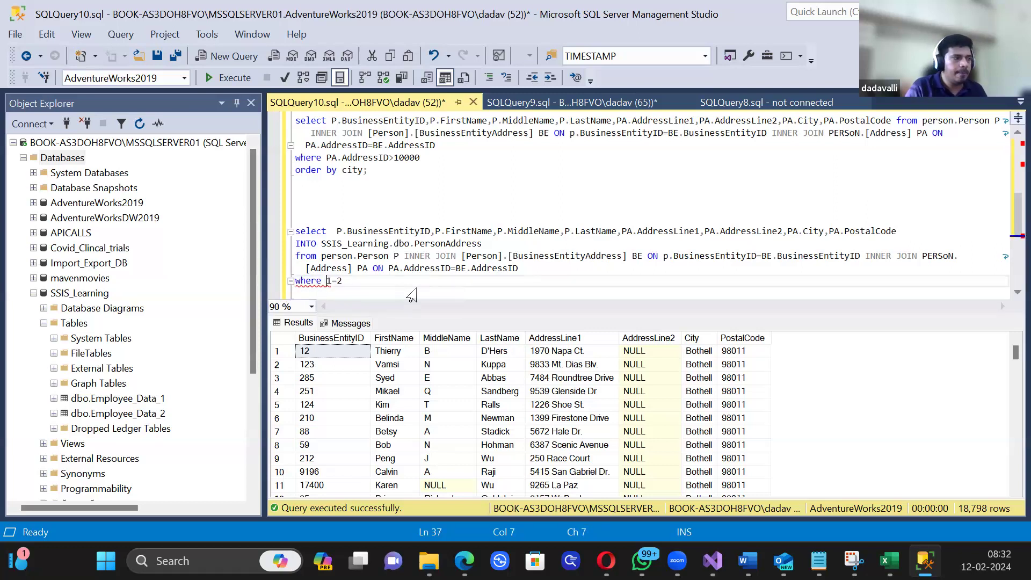
pyautogui.press('End')
pyautogui.write(';')
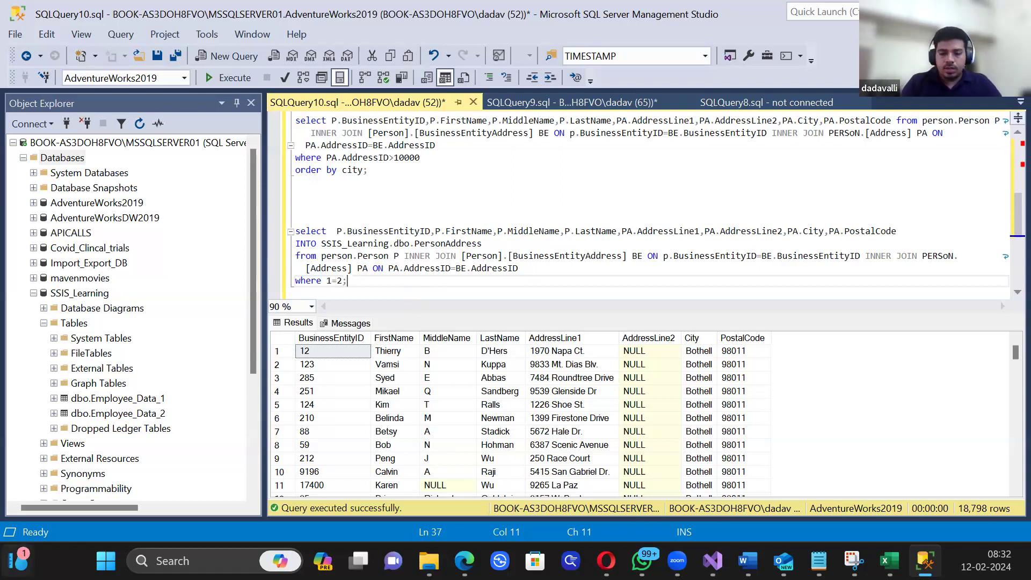
# Step: Examine the INTO query's 1=2 condition, its selected column list and its target table
pyautogui.moveTo(20, 561)
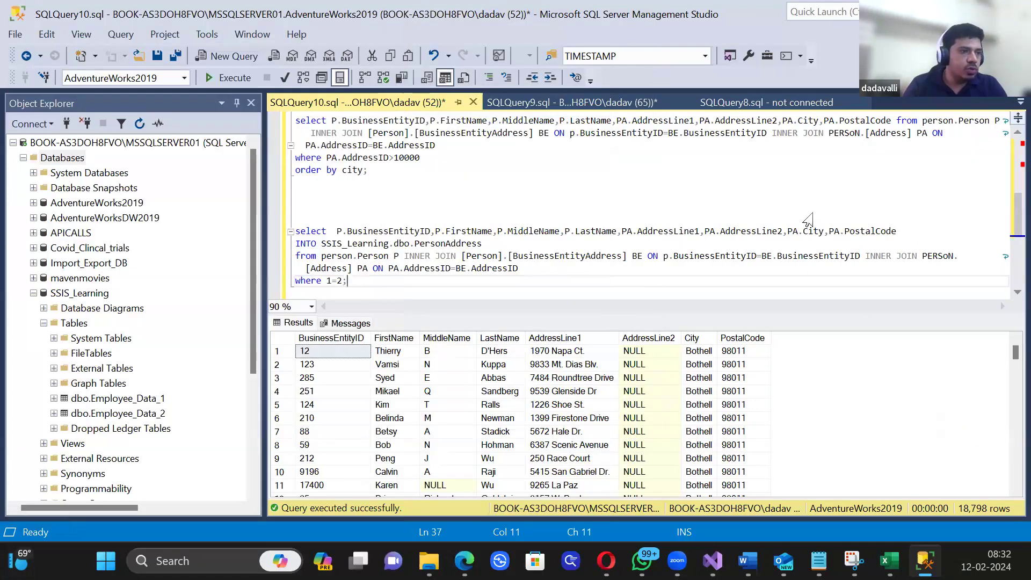
pyautogui.click(807, 211)
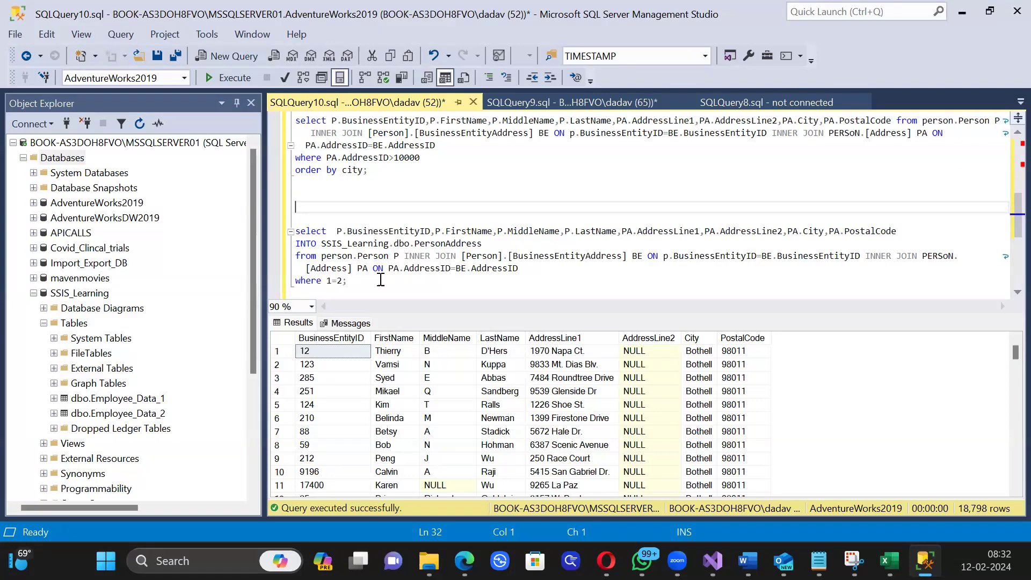
pyautogui.moveTo(322, 281); pyautogui.dragTo(347, 282)
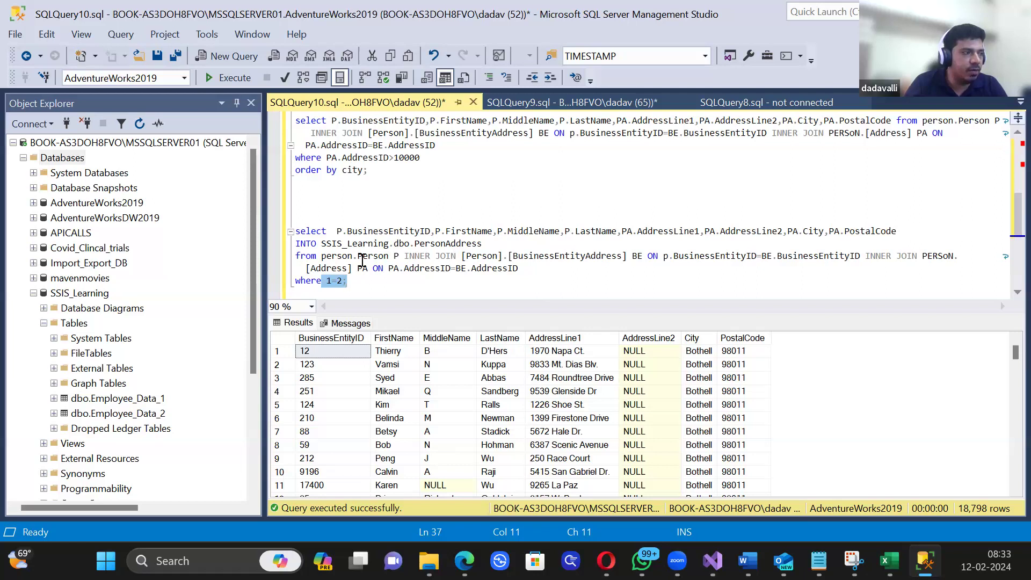
pyautogui.moveTo(338, 231); pyautogui.dragTo(900, 242)
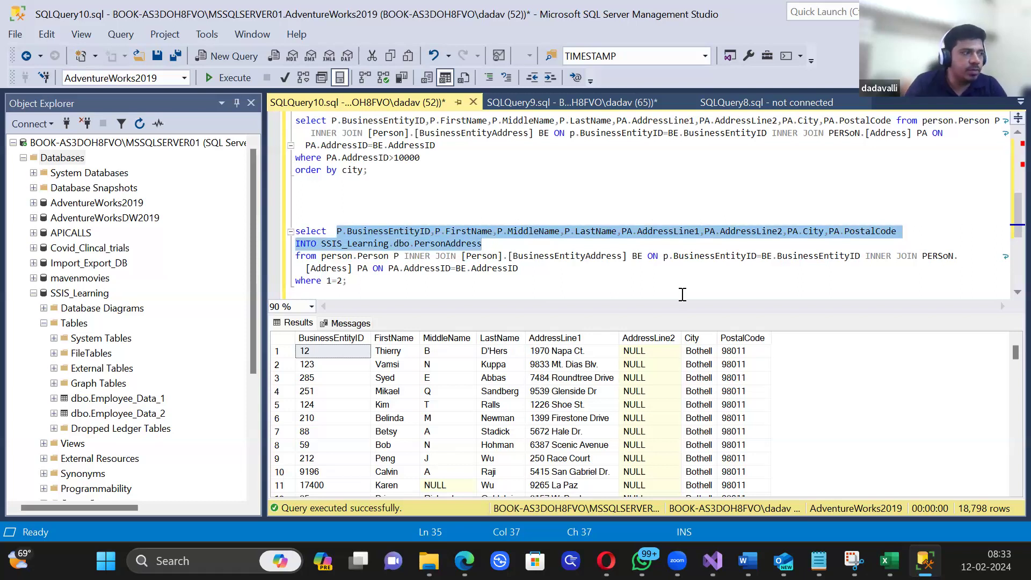
pyautogui.click(350, 287)
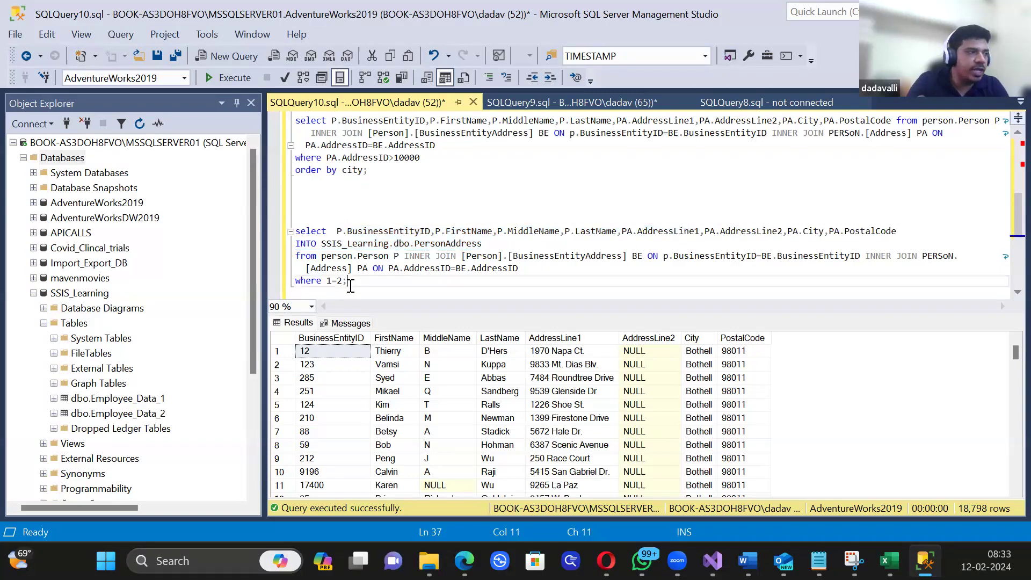
pyautogui.press('Return')
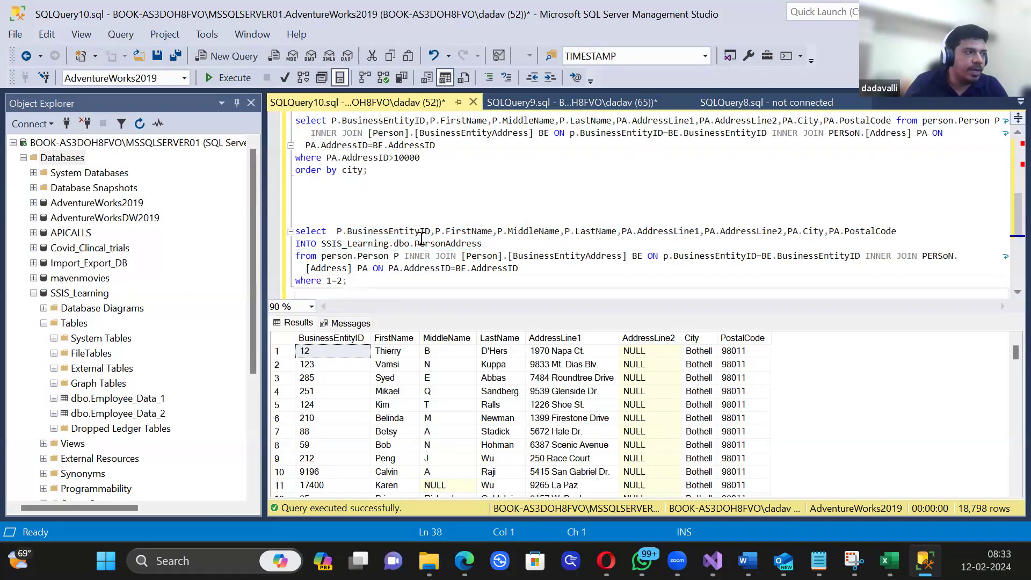
pyautogui.moveTo(337, 208); pyautogui.dragTo(440, 291)
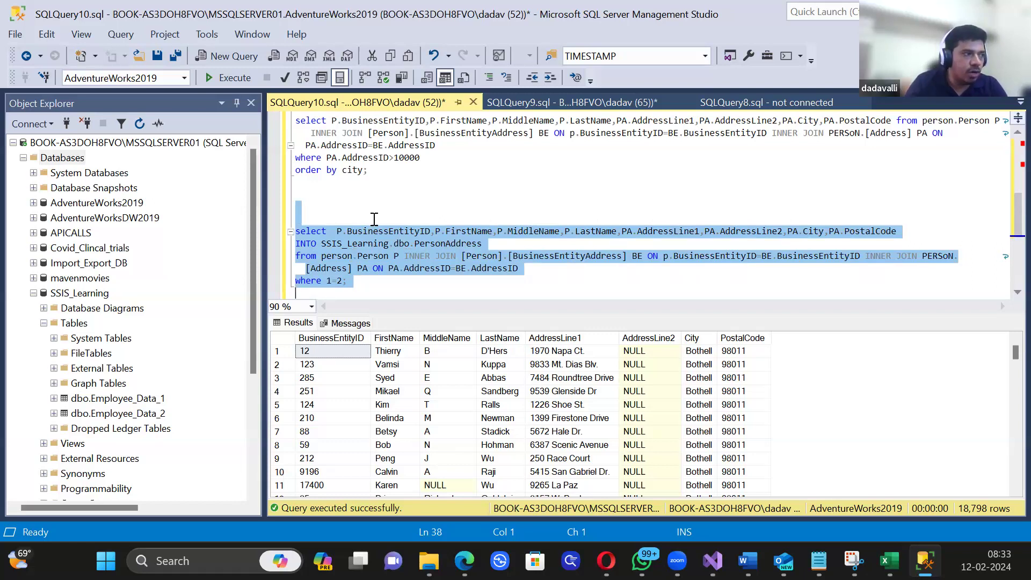
pyautogui.click(337, 231)
pyautogui.moveTo(338, 231); pyautogui.dragTo(893, 232)
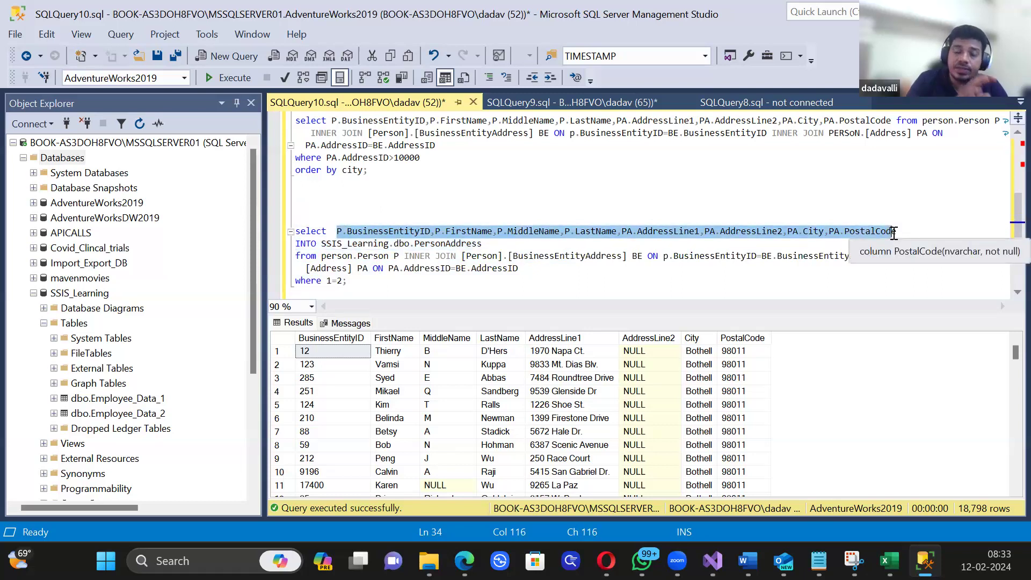
pyautogui.click(414, 272)
pyautogui.scroll(-1, 415, 272)
pyautogui.click(382, 220)
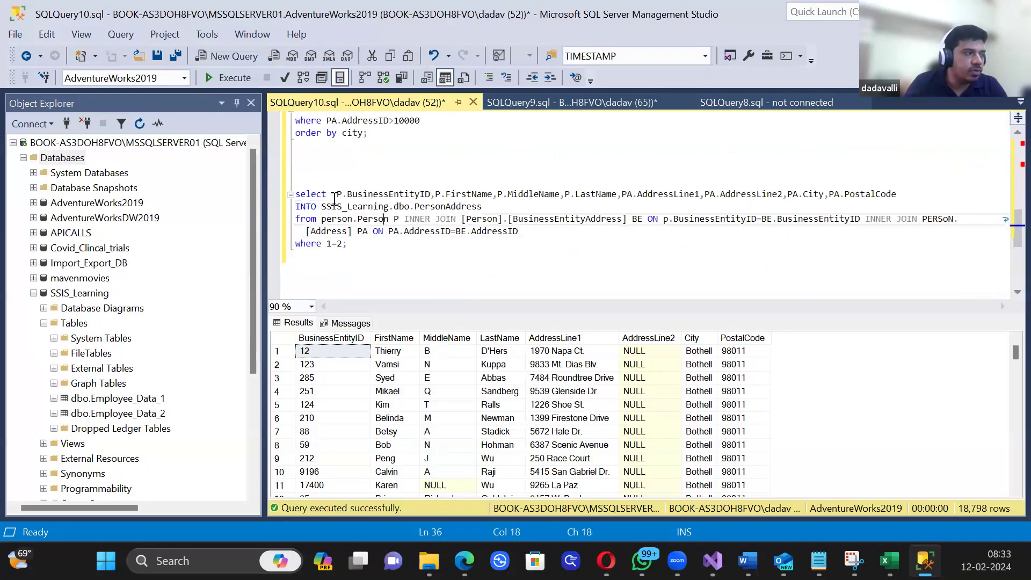
# Step: Execute only the SELECT INTO statement that creates the PersonAddress table in SSIS_Learning
pyautogui.moveTo(322, 171); pyautogui.dragTo(416, 247)
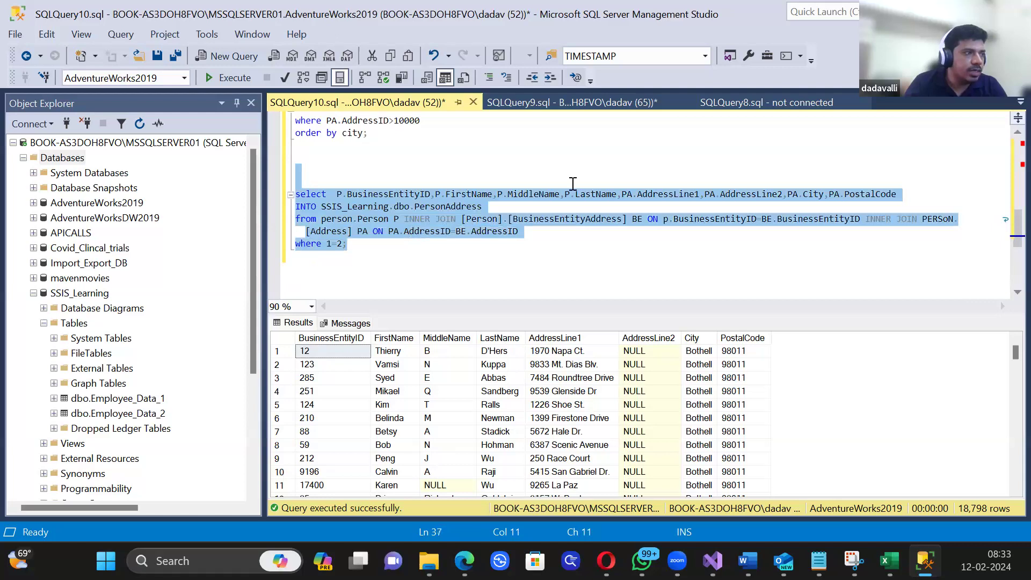
pyautogui.click(226, 82)
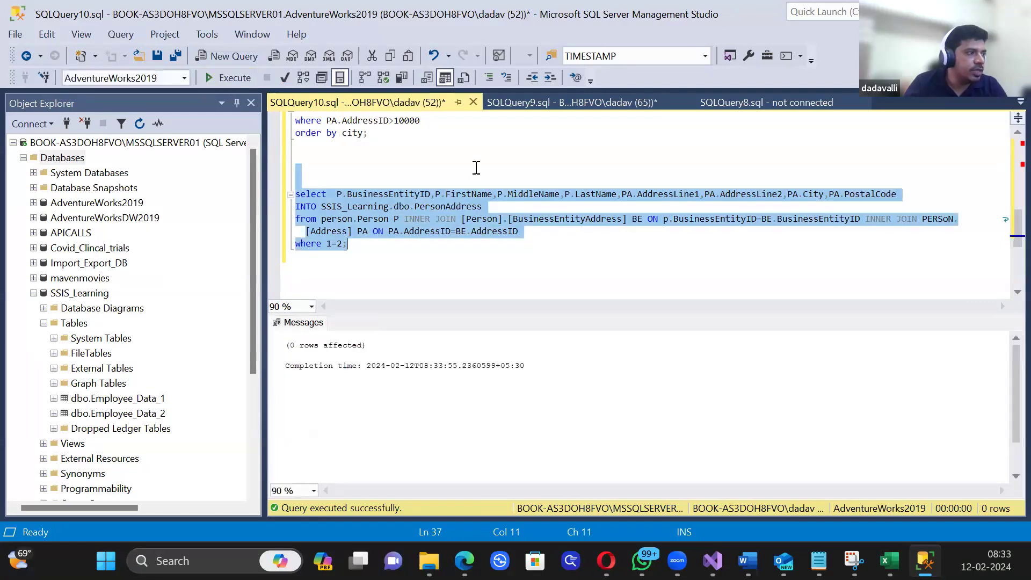
pyautogui.click(473, 243)
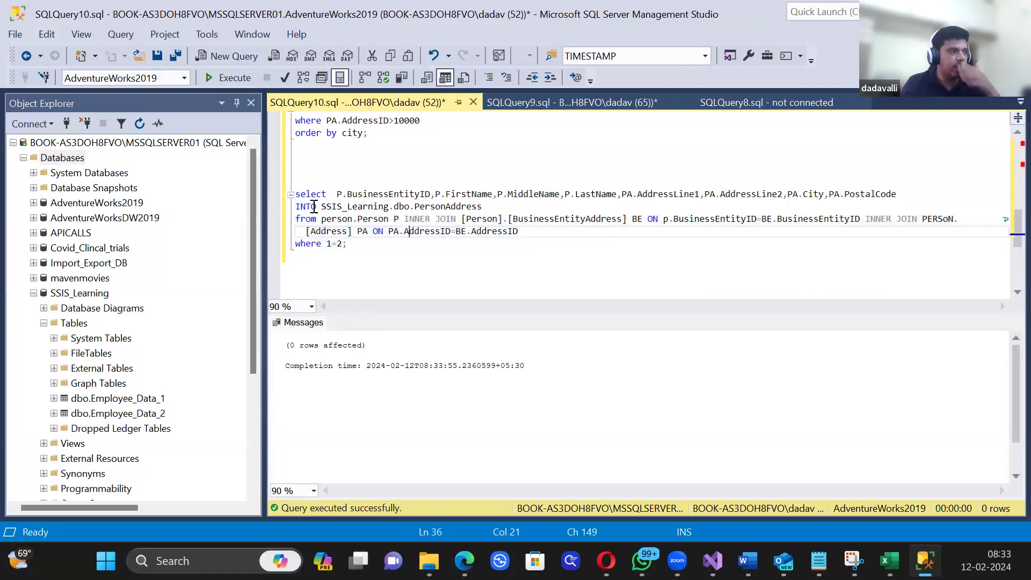
# Step: Write select * from SSIS_Learning.dbo.PersonAddress below the INTO query and execute only that statement
pyautogui.moveTo(321, 206); pyautogui.dragTo(483, 207)
pyautogui.hotkey('ctrl', 'c')
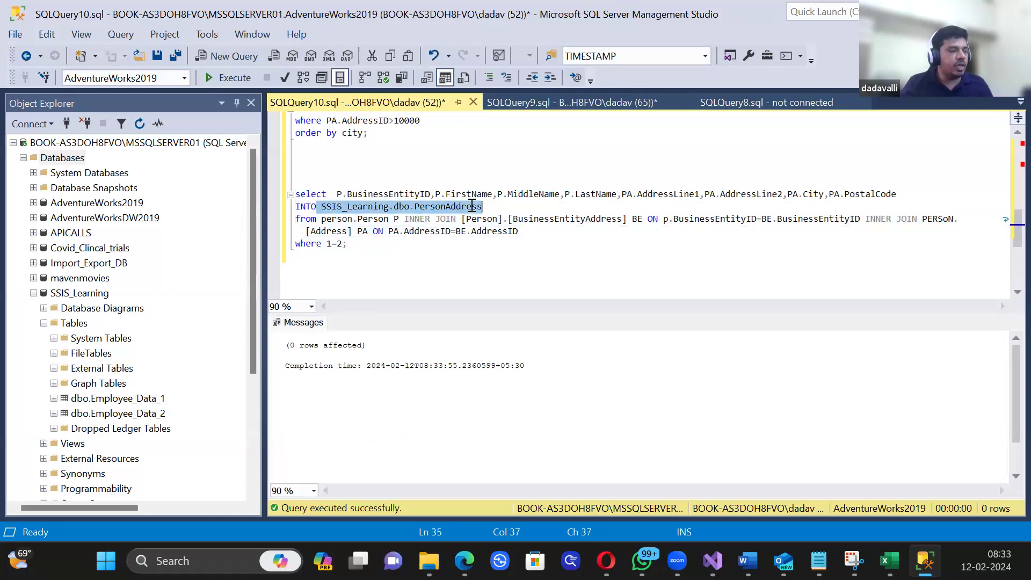
pyautogui.click(438, 262)
pyautogui.press('Return')
pyautogui.press('Return')
pyautogui.write('se')
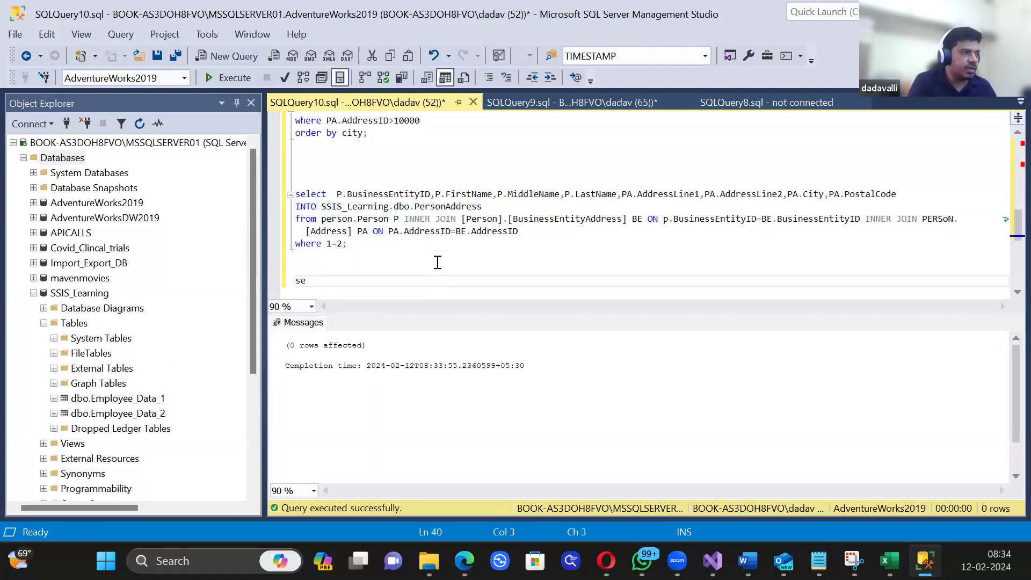
pyautogui.write('lect * from')
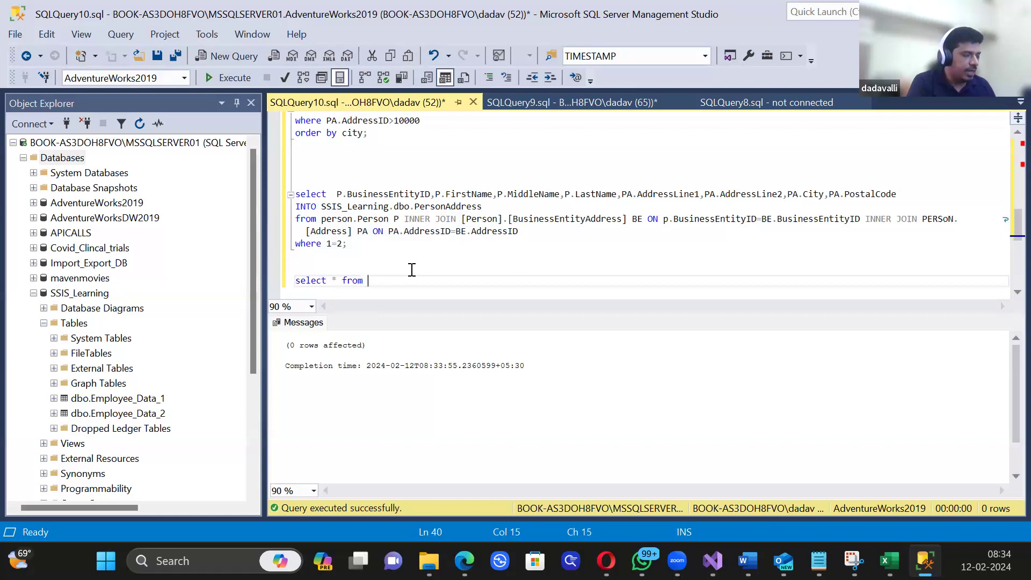
pyautogui.hotkey('ctrl', 'v')
pyautogui.hotkey('shift', 'Home')
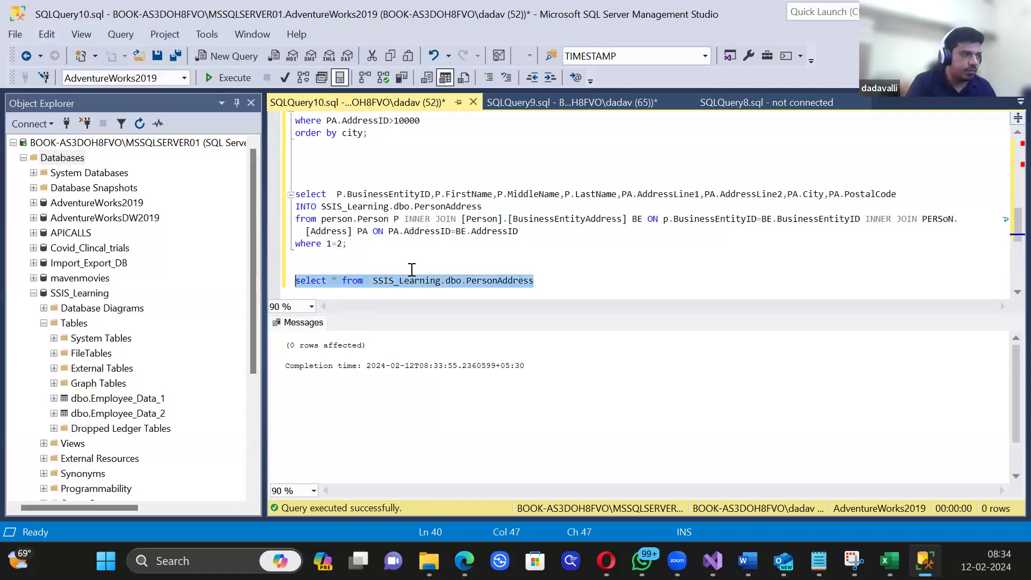
pyautogui.press('F5')
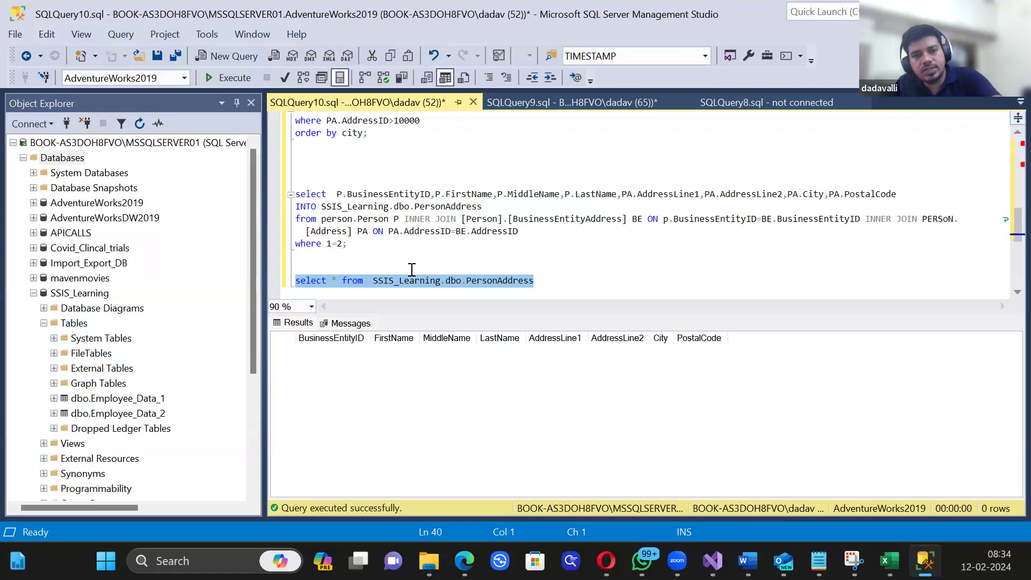
# Step: Switch to Visual Studio, find the Flat File Source component and add it to the data flow of oledb.dtsx
pyautogui.hotkey('alt', 'Tab')
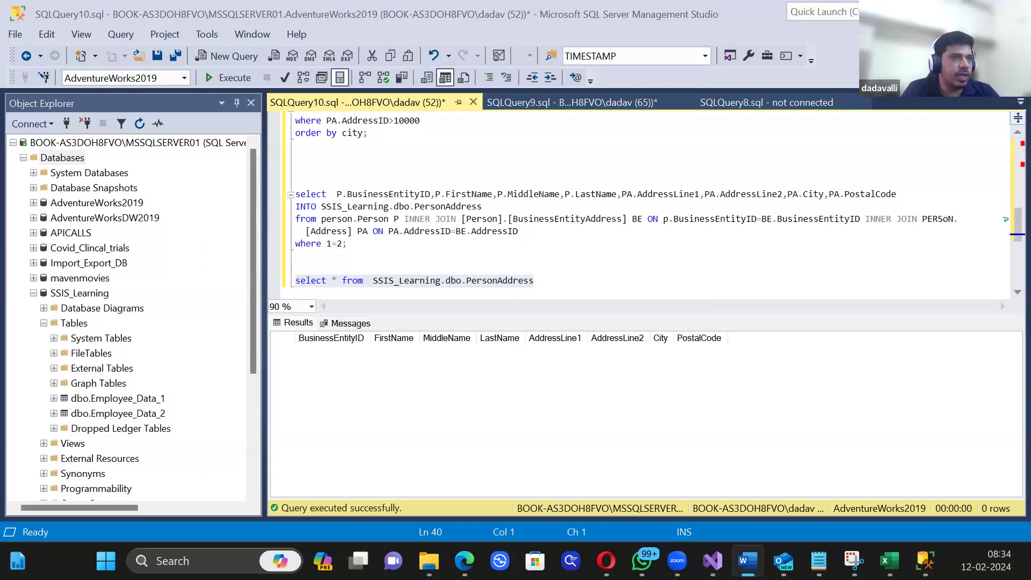
pyautogui.hotkey('alt', 'Tab')
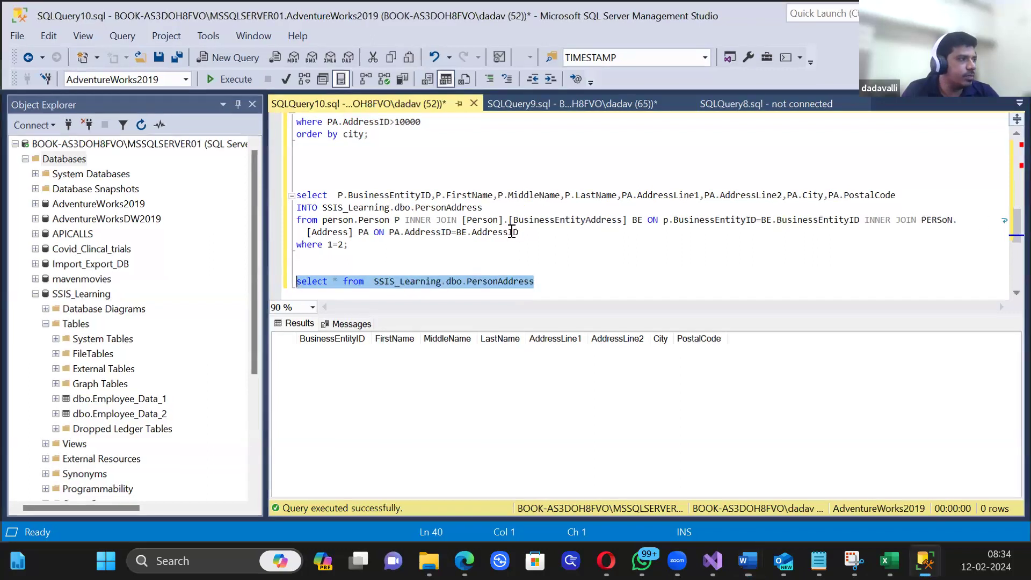
pyautogui.hotkey('alt', 'Tab')
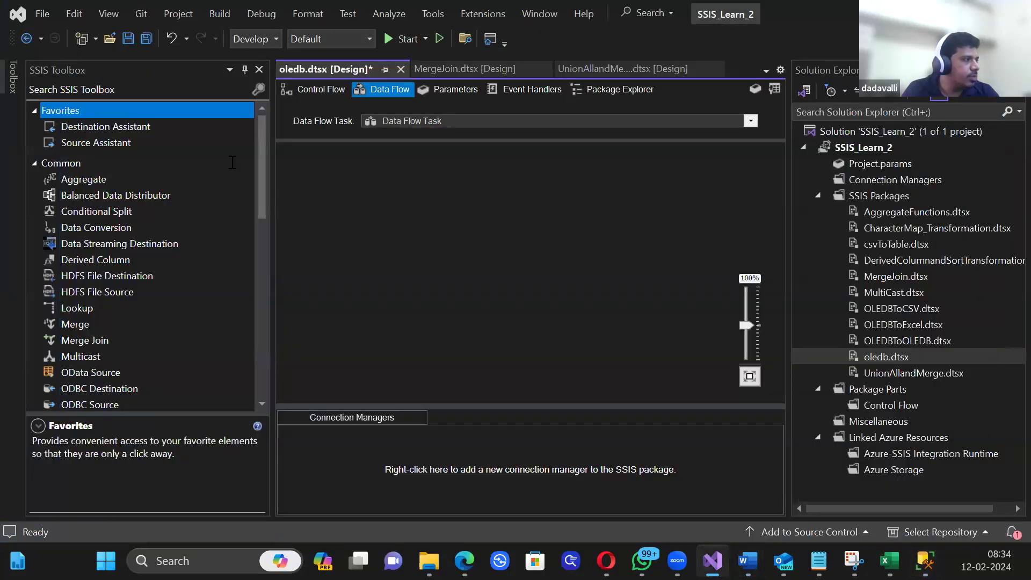
pyautogui.click(108, 91)
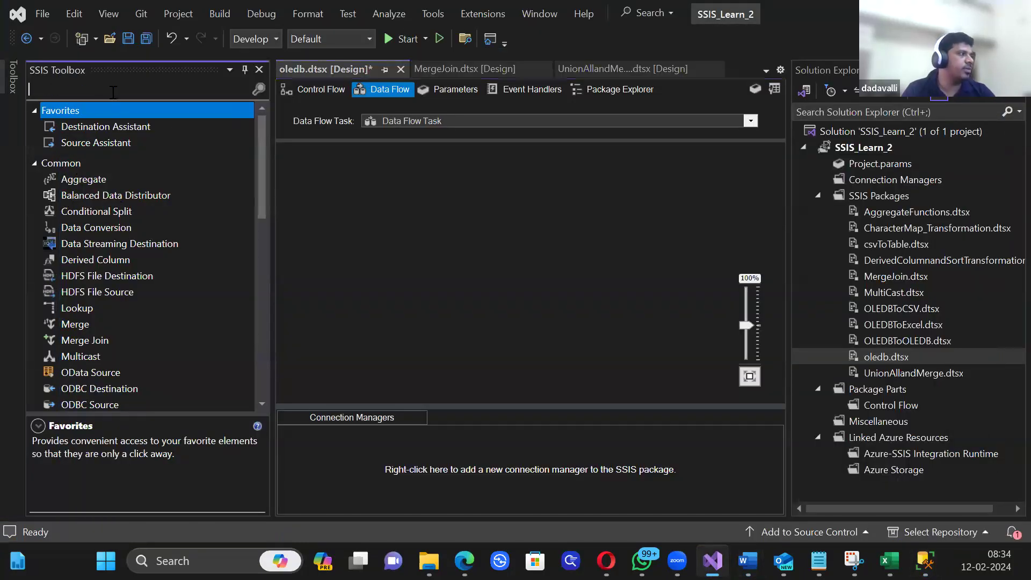
pyautogui.write('sou')
pyautogui.press('BackSpace')
pyautogui.press('BackSpace')
pyautogui.press('BackSpace')
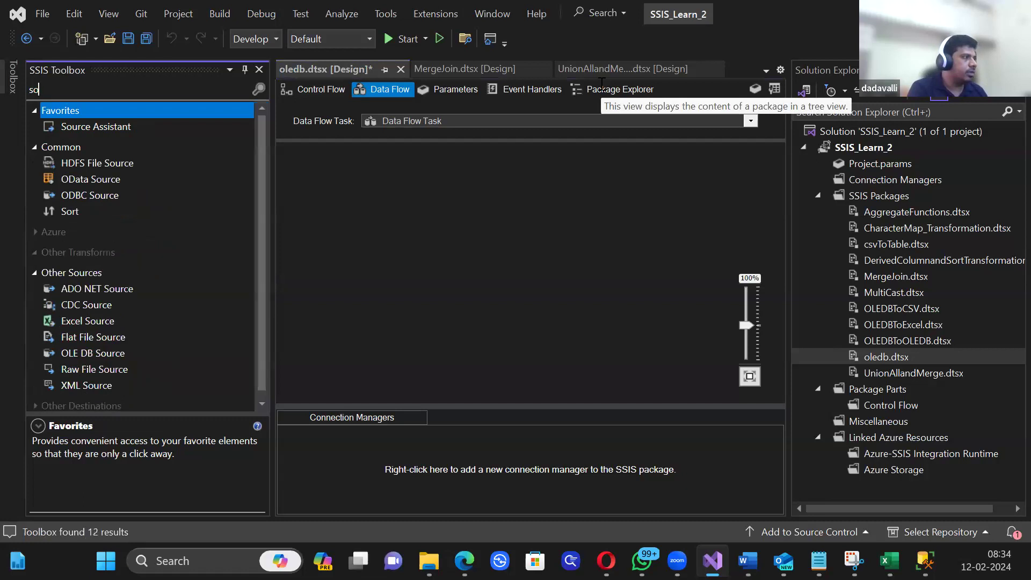
pyautogui.write('flat')
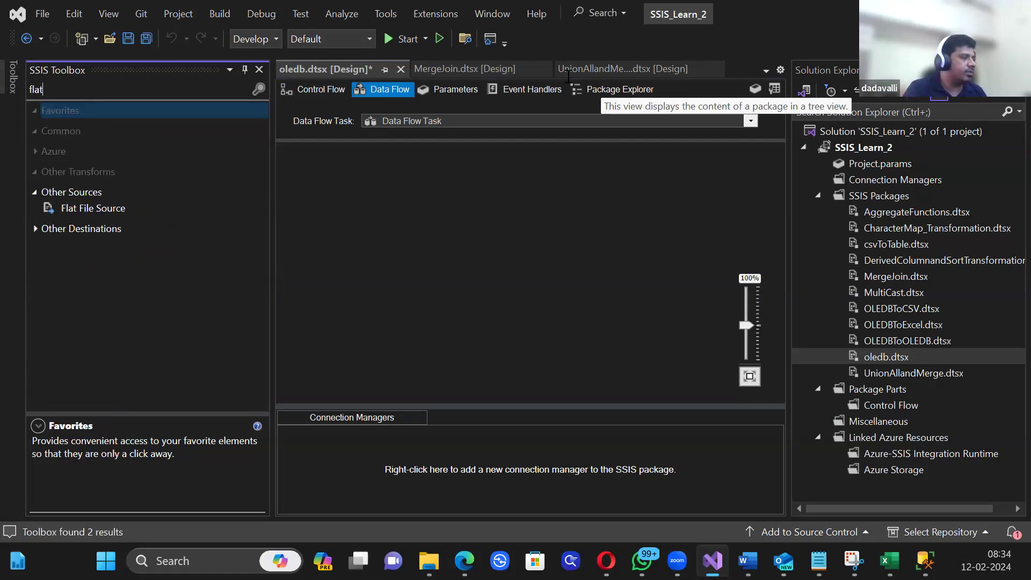
pyautogui.moveTo(95, 208); pyautogui.dragTo(476, 190)
# Step: Create a new flat file connection manager for the Flat File Source that reads K:\Export files\earlyadopters.csv
pyautogui.doubleClick(475, 189)
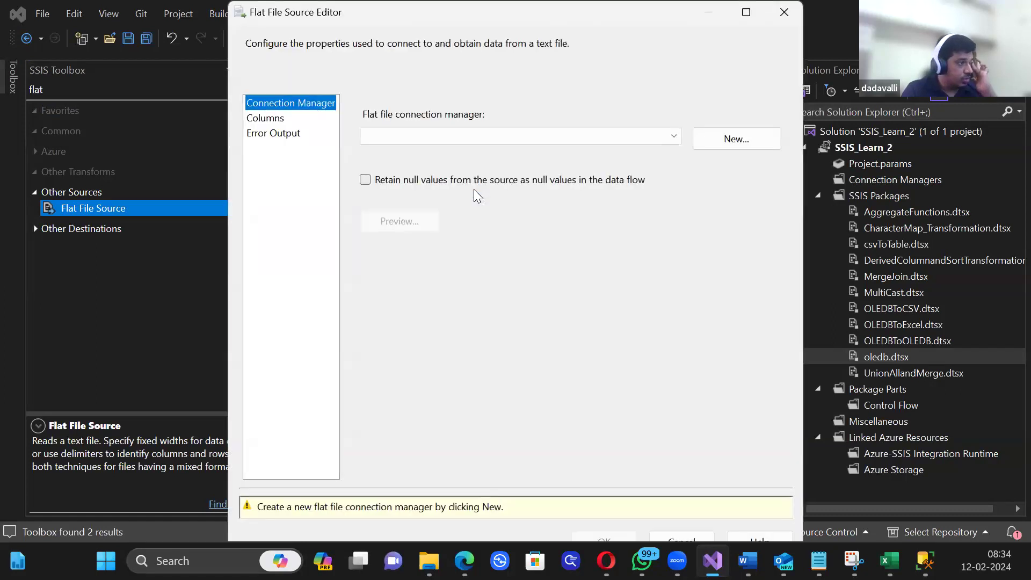
pyautogui.click(761, 150)
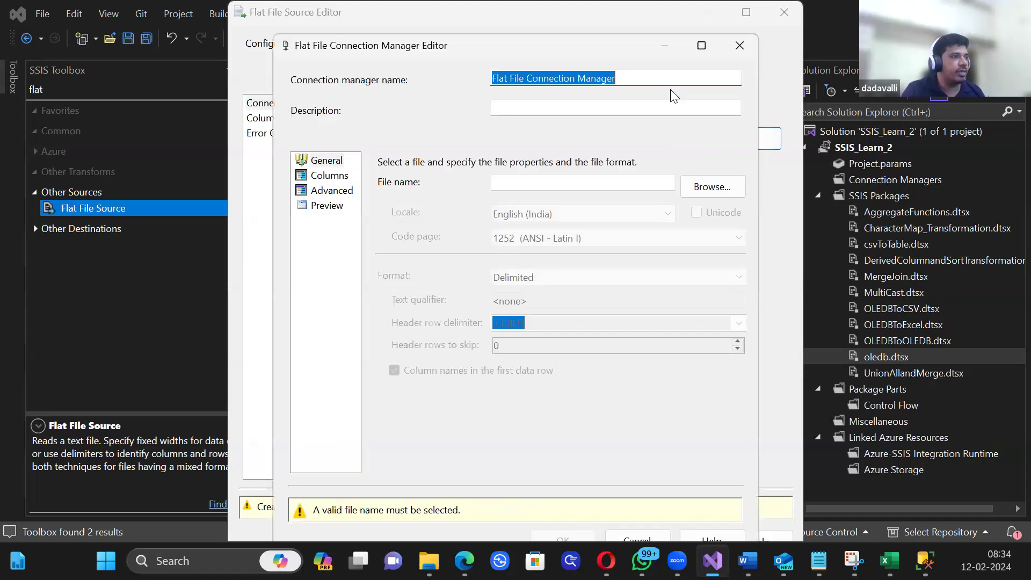
pyautogui.click(699, 188)
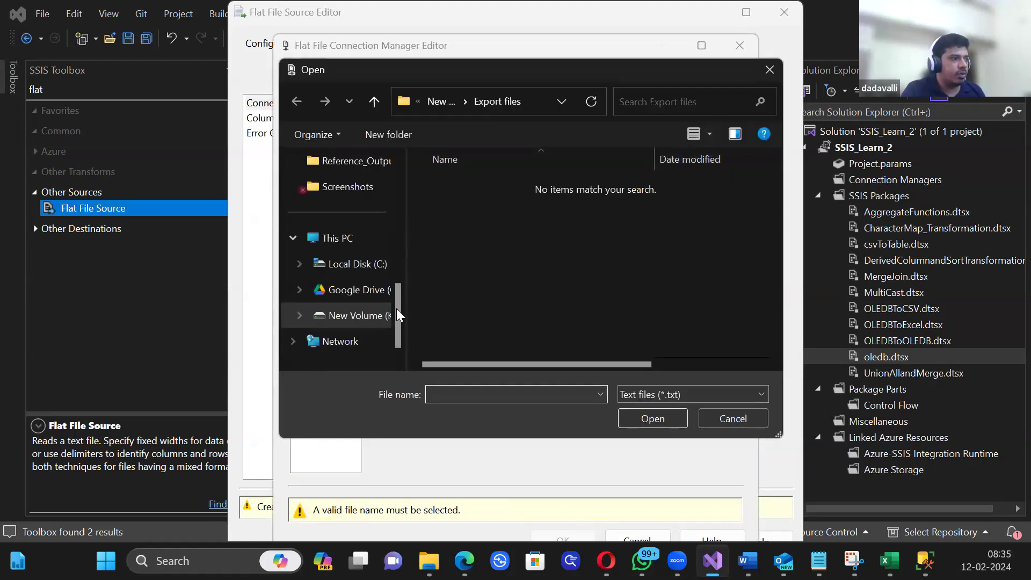
pyautogui.click(693, 395)
pyautogui.click(645, 424)
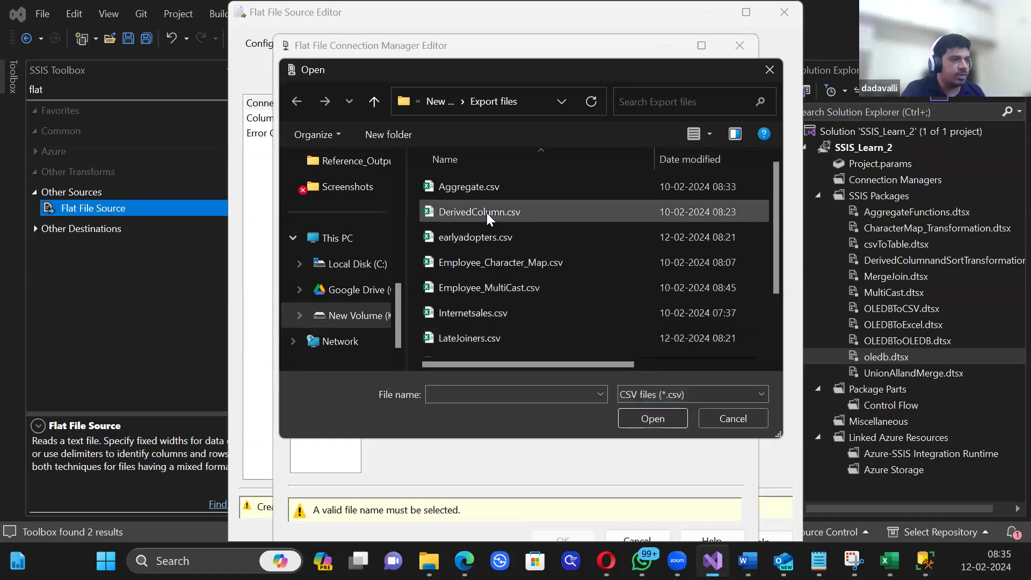
pyautogui.click(674, 160)
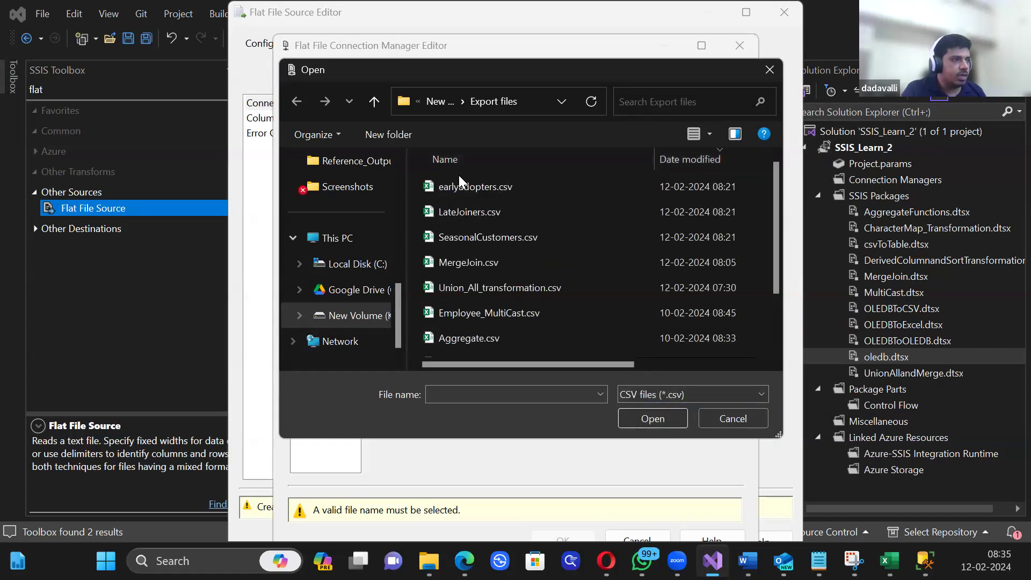
pyautogui.doubleClick(489, 187)
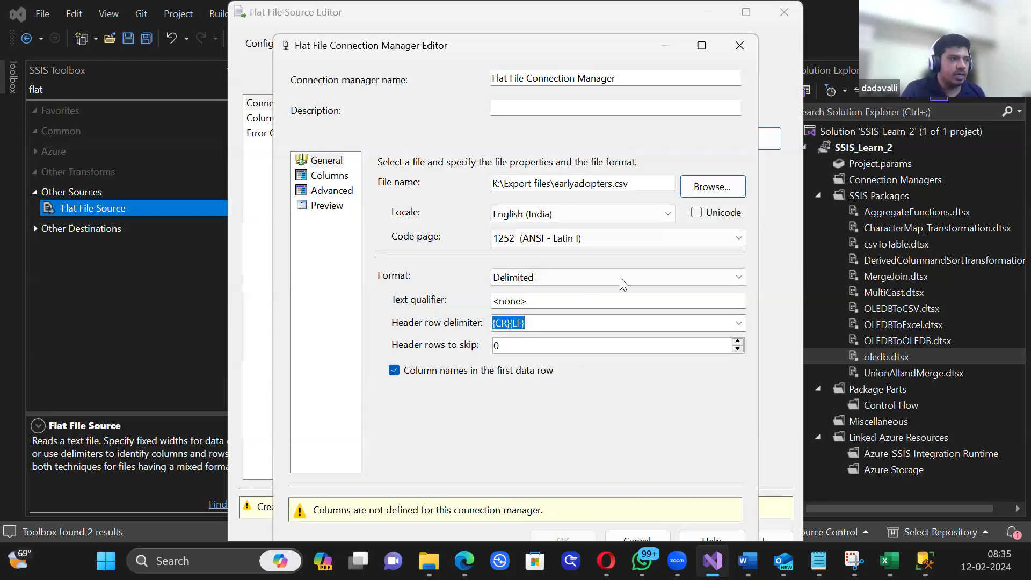
# Step: Define the connection's columns with the {CR}{LF} row and comma column delimiters, and accept the connection manager and source settings
pyautogui.click(329, 176)
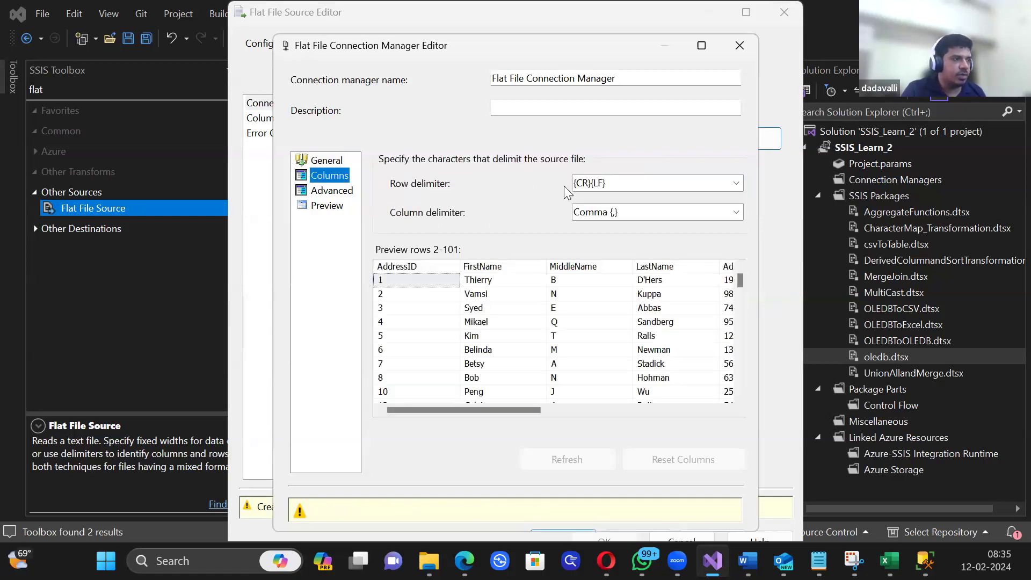
pyautogui.moveTo(462, 410); pyautogui.dragTo(436, 396)
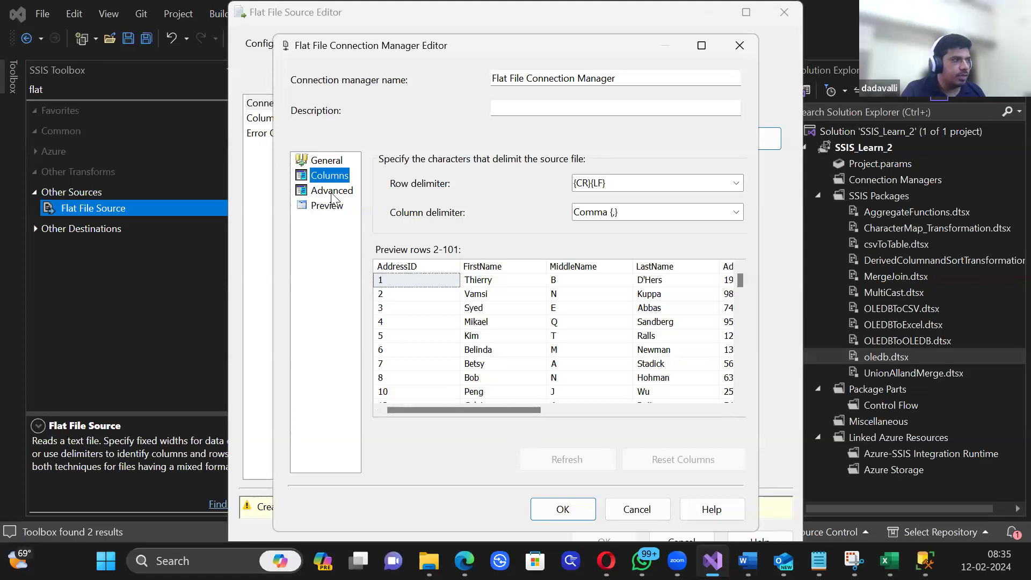
pyautogui.click(545, 507)
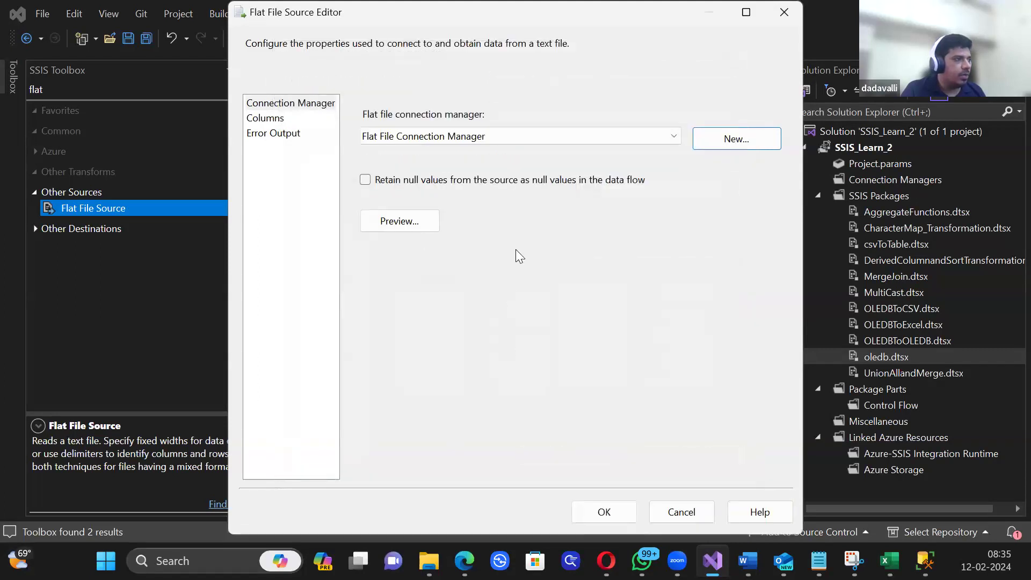
pyautogui.click(605, 511)
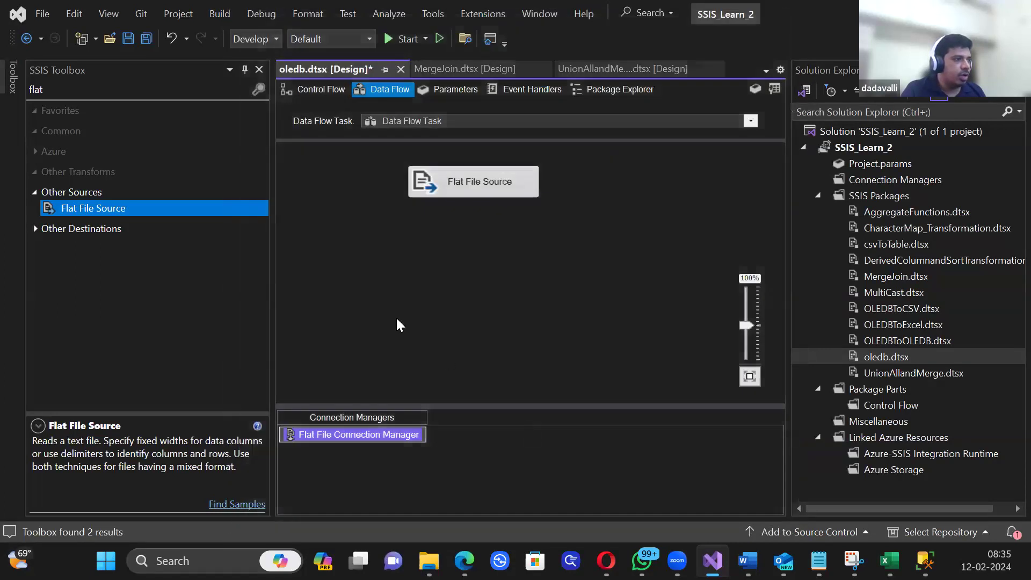
# Step: Add an OLE DB Command transformation below the Flat File Source and connect the source's output to it
pyautogui.click(118, 232)
pyautogui.click(111, 91)
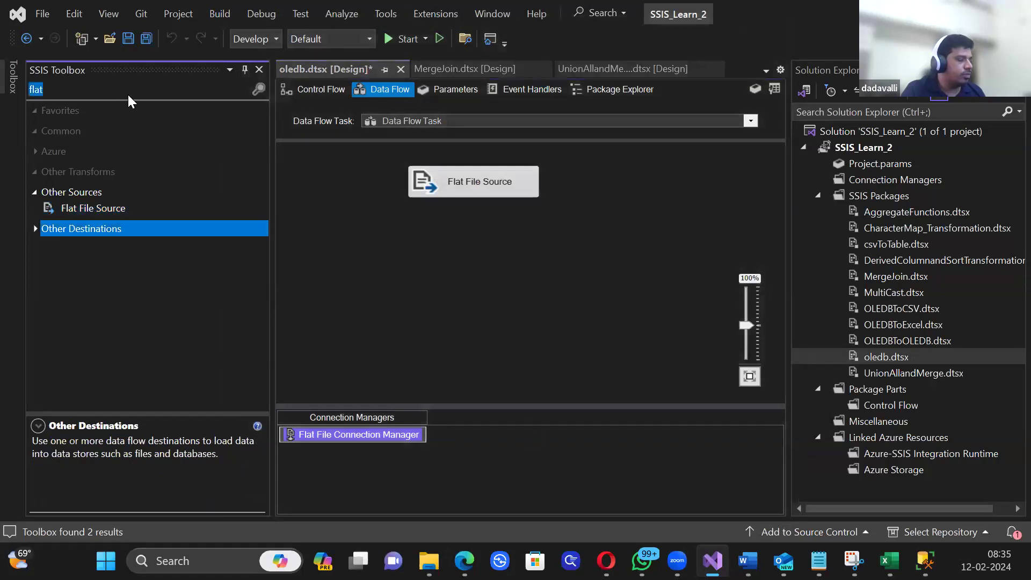
pyautogui.press('BackSpace')
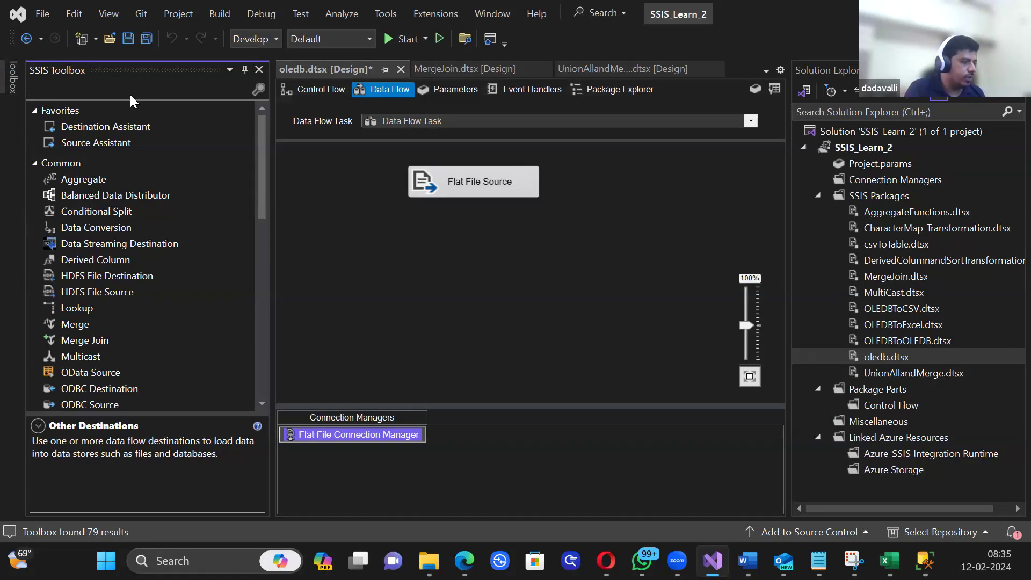
pyautogui.write('ole')
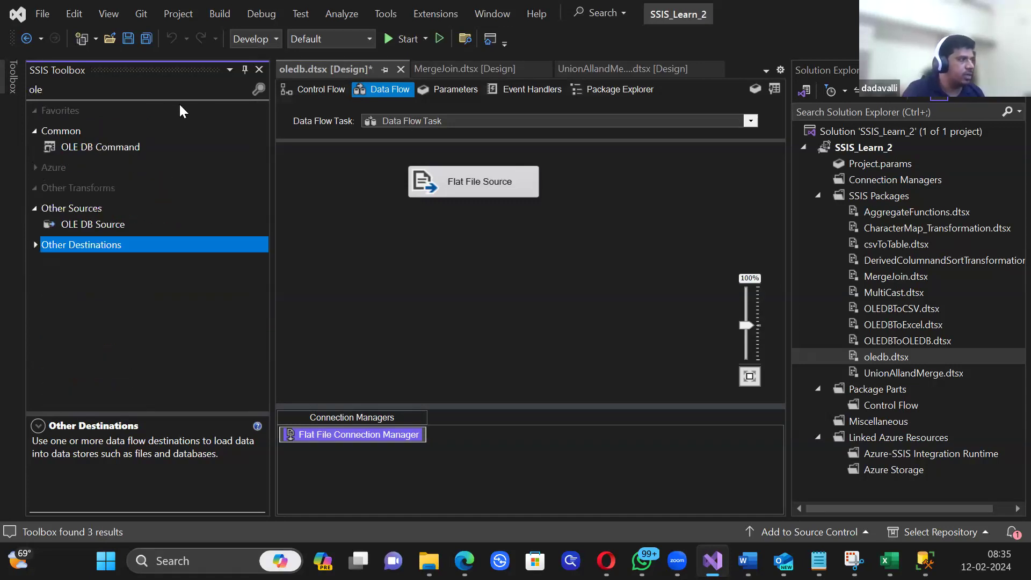
pyautogui.moveTo(123, 146); pyautogui.dragTo(618, 271)
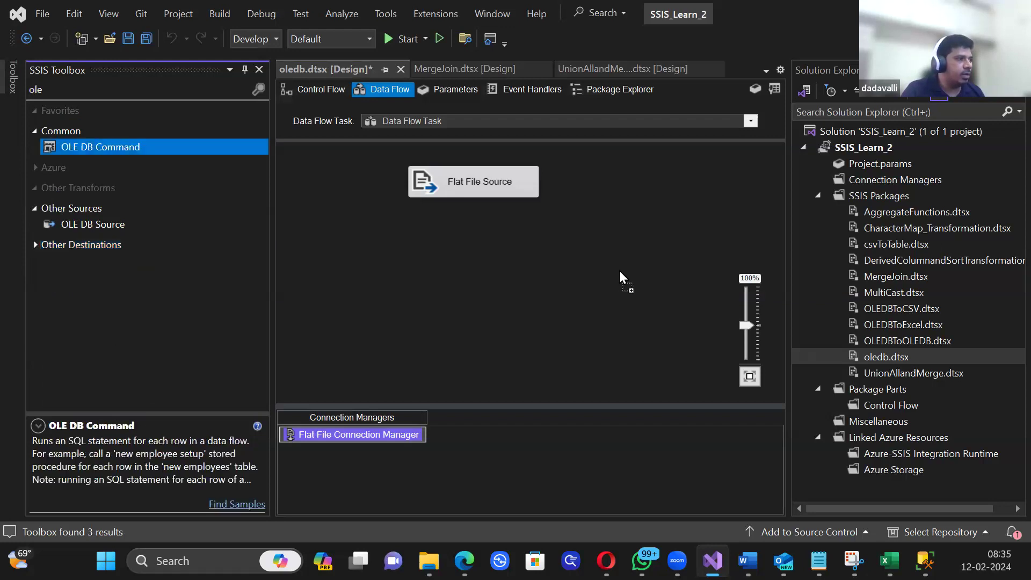
pyautogui.moveTo(462, 256); pyautogui.dragTo(462, 254)
pyautogui.moveTo(523, 270); pyautogui.dragTo(466, 267)
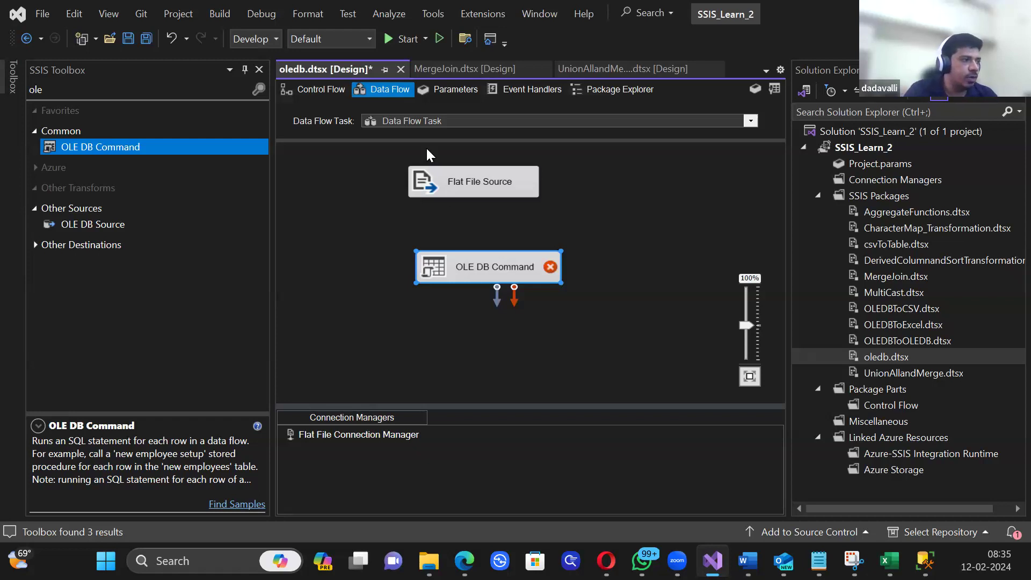
pyautogui.click(436, 179)
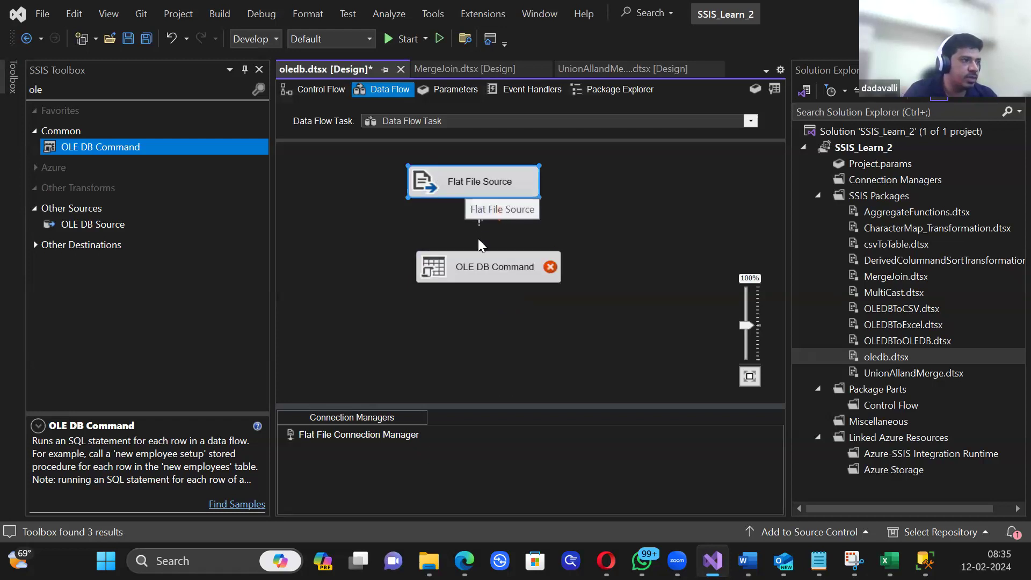
pyautogui.doubleClick(493, 258)
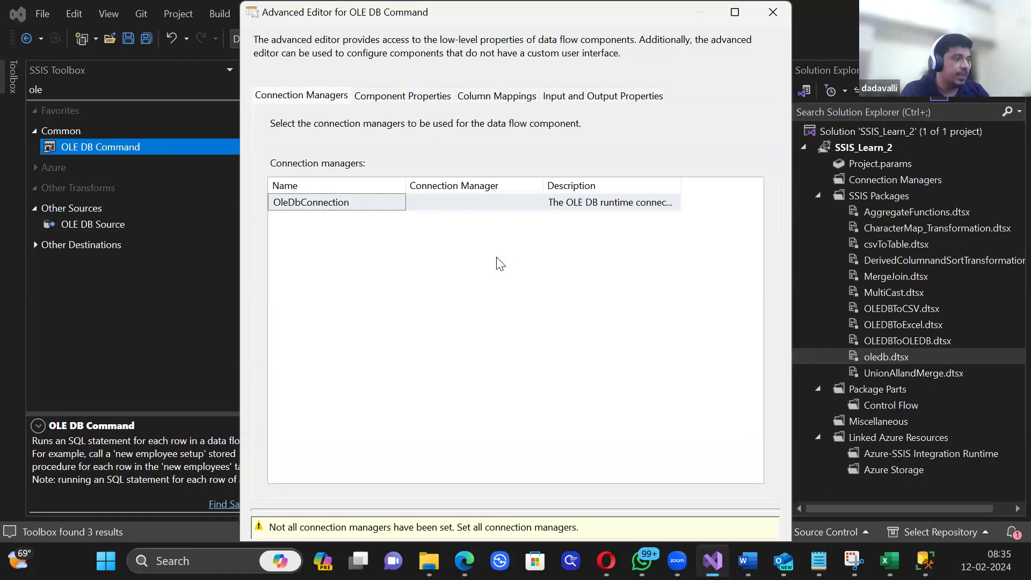
pyautogui.click(458, 209)
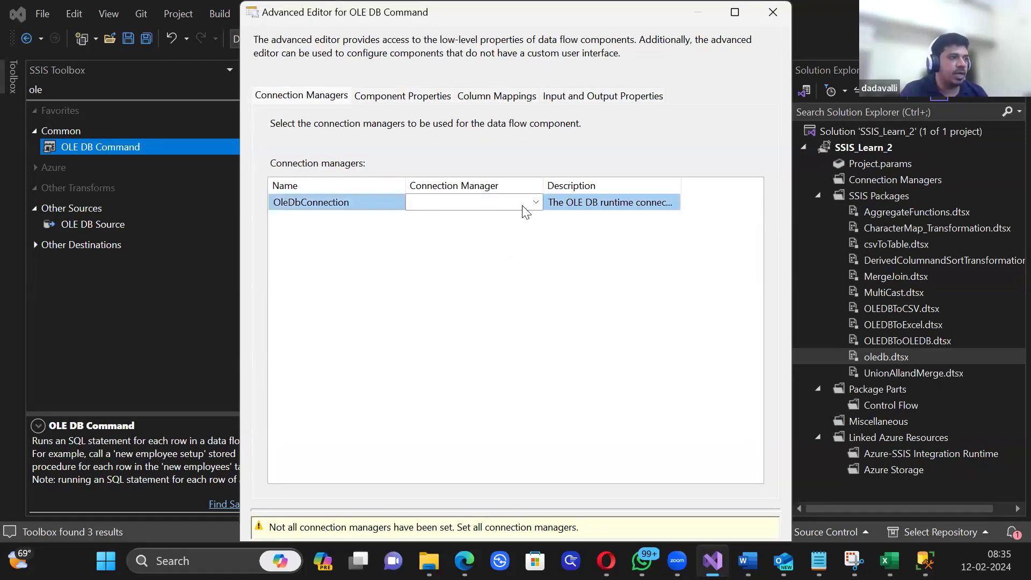
pyautogui.click(536, 203)
pyautogui.click(502, 216)
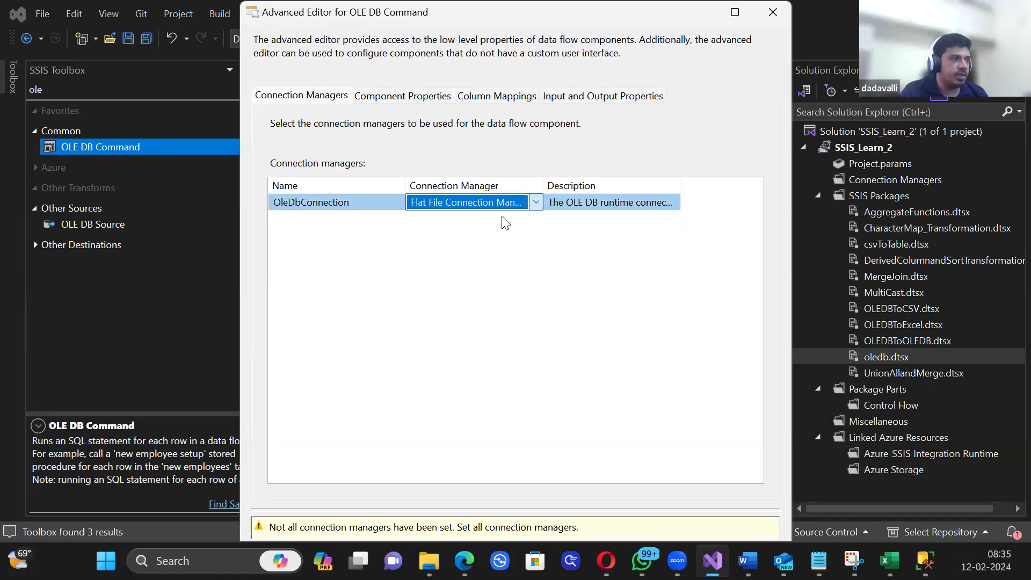
pyautogui.click(536, 203)
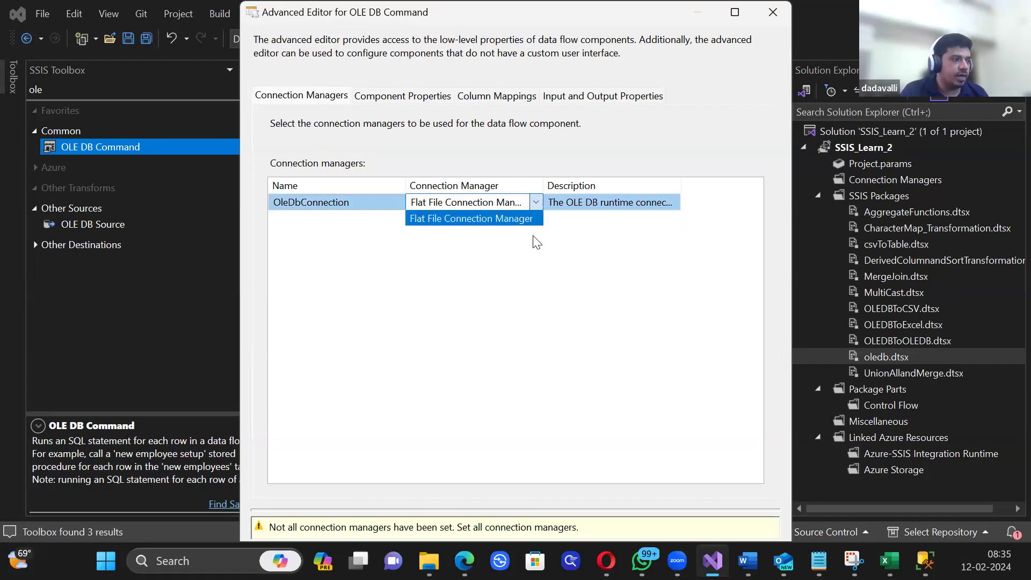
pyautogui.click(453, 204)
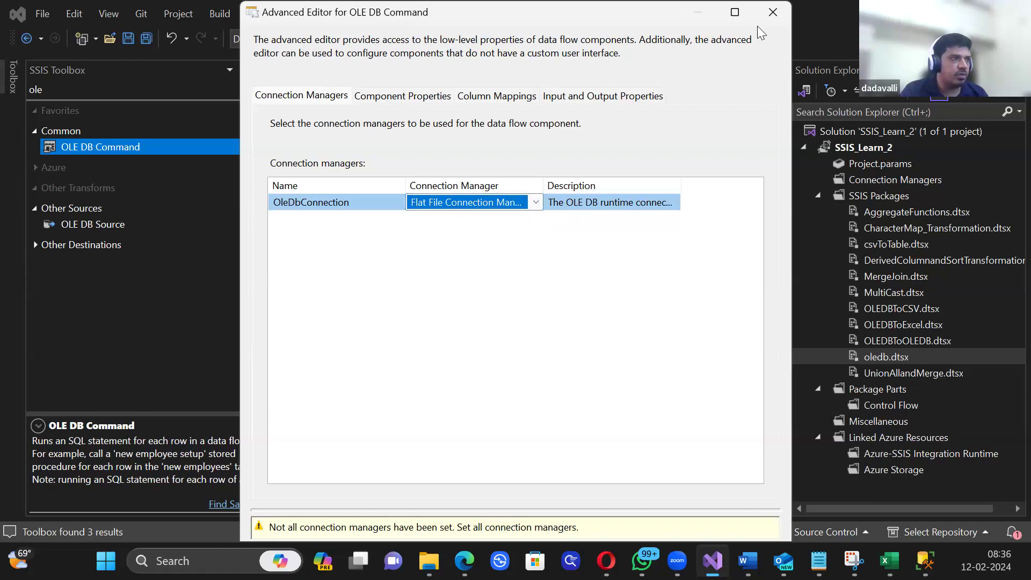
pyautogui.click(767, 14)
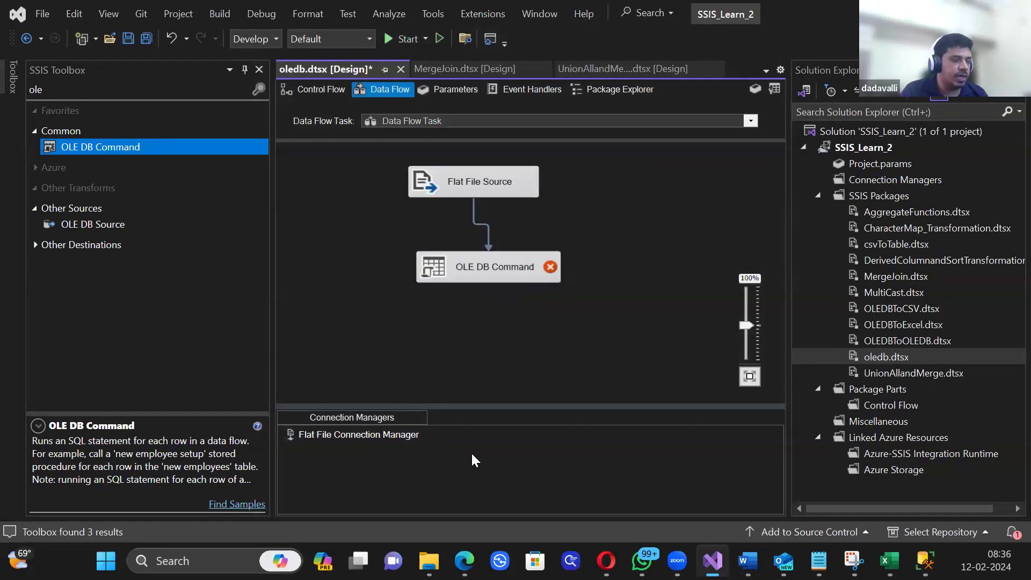
# Step: Create a new OLE DB connection manager in the package using the existing MSSQLSERVER01.SSIS_Learning data connection
pyautogui.rightClick(472, 452)
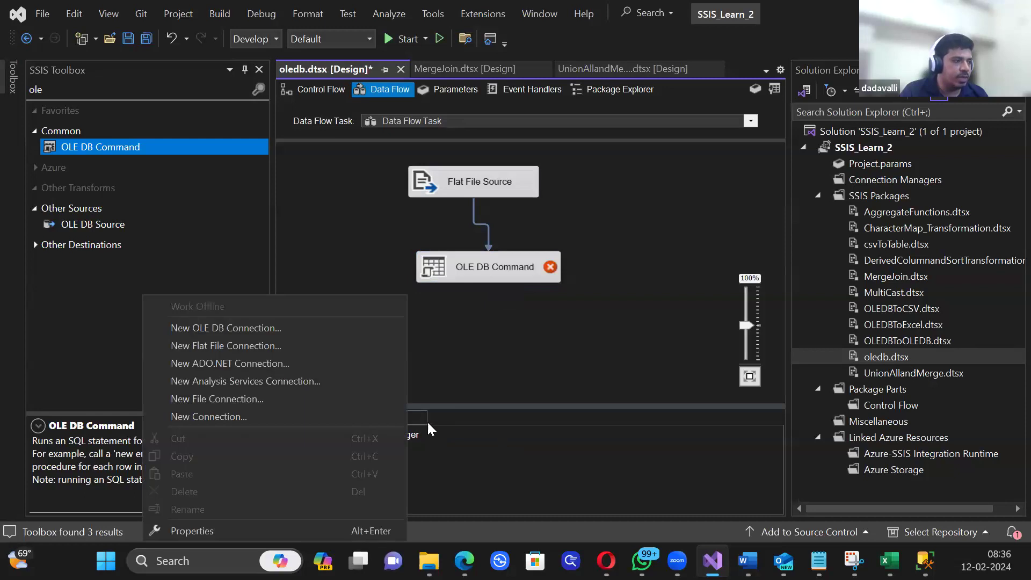
pyautogui.click(272, 327)
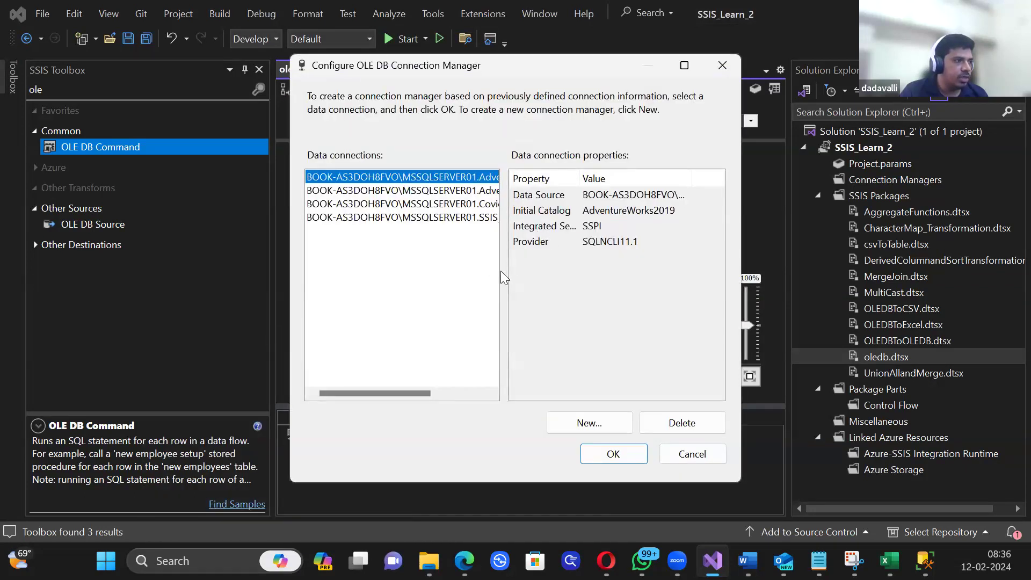
pyautogui.moveTo(394, 392); pyautogui.dragTo(459, 392)
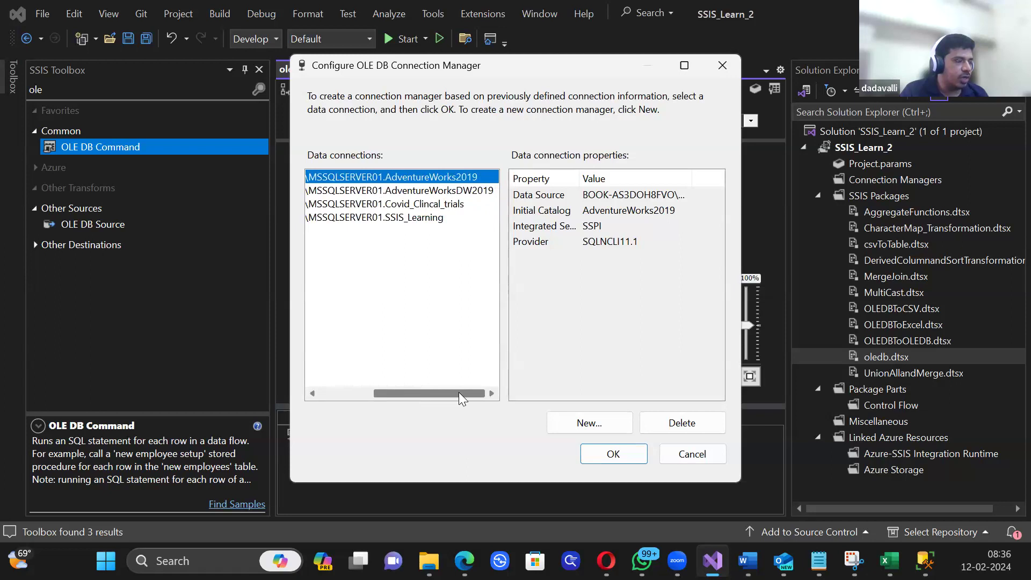
pyautogui.doubleClick(406, 218)
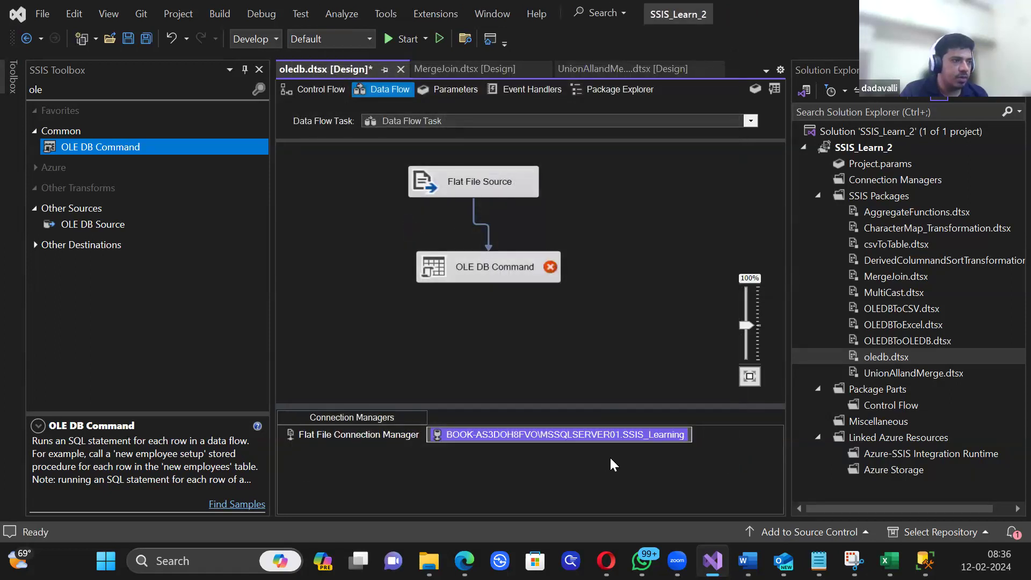
# Step: Open the OLE DB Command's advanced editor and assign the SSIS_Learning connection manager to OleDbConnection
pyautogui.click(466, 265)
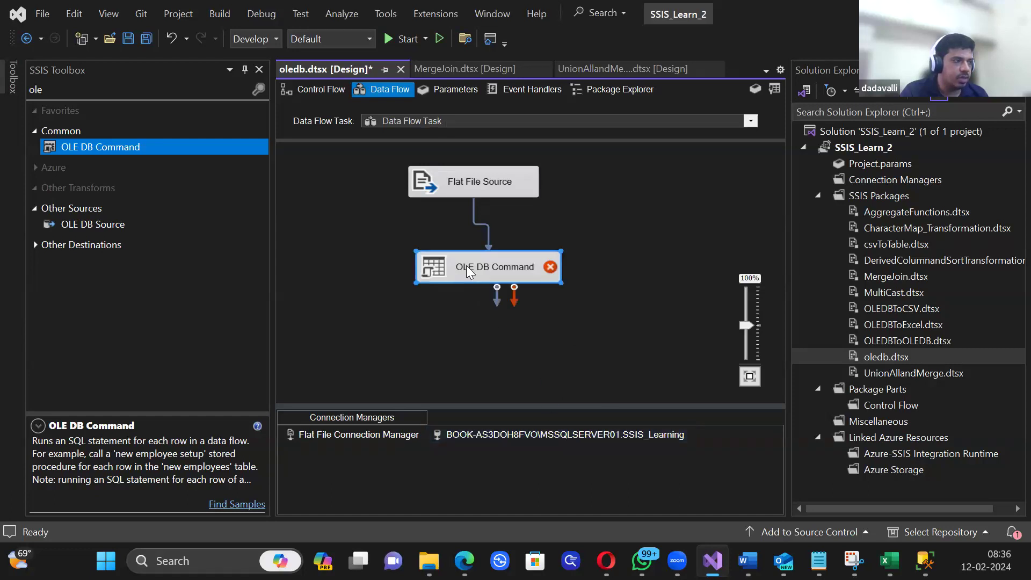
pyautogui.doubleClick(467, 266)
pyautogui.click(481, 203)
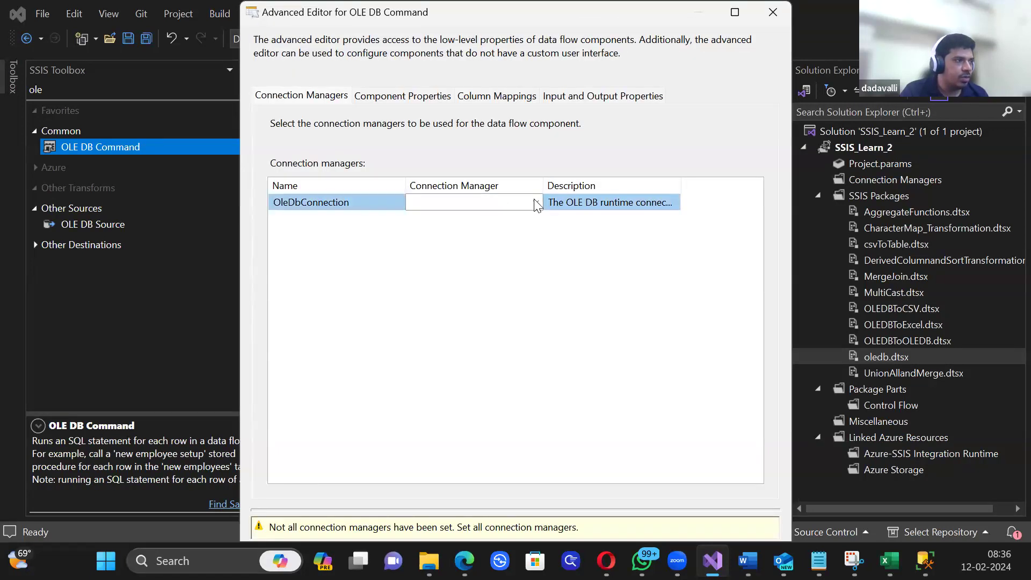
pyautogui.click(536, 204)
pyautogui.click(460, 215)
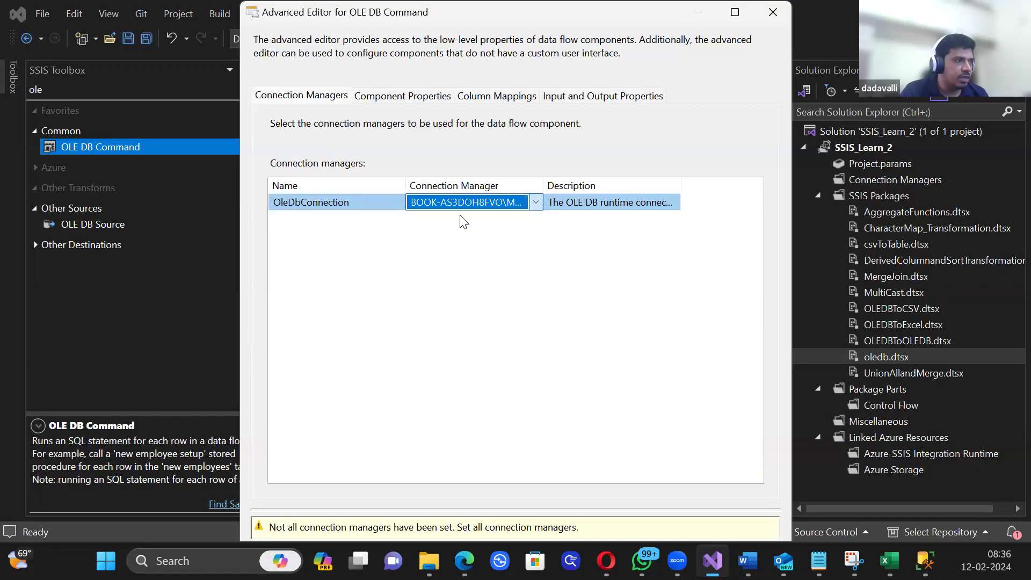
pyautogui.click(621, 216)
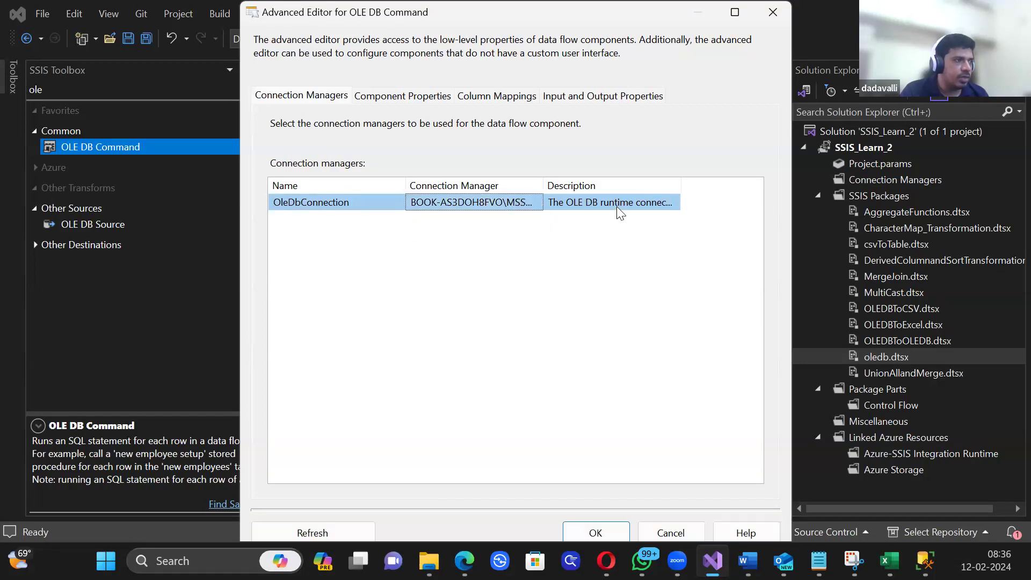
pyautogui.click(618, 207)
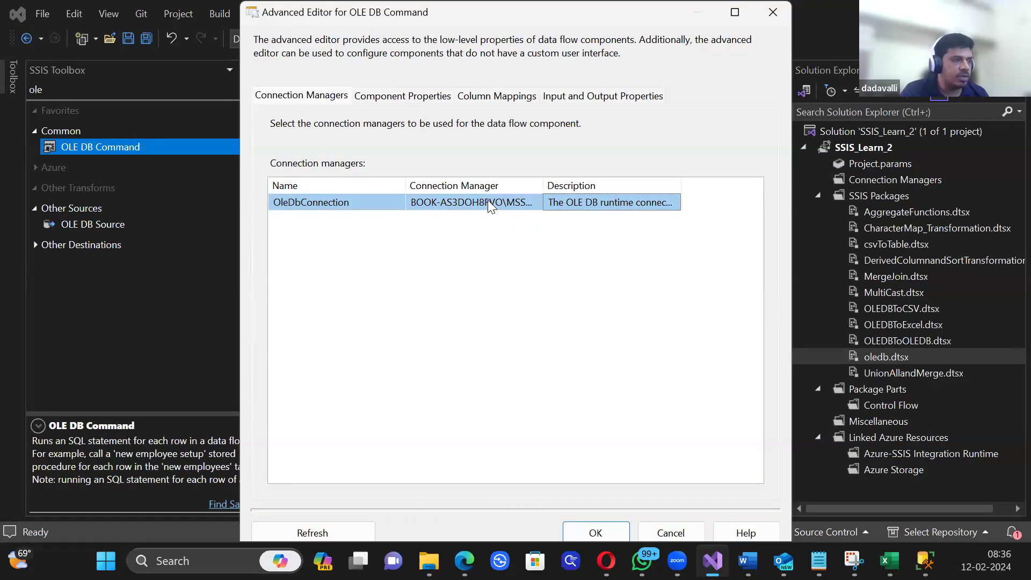
# Step: Open the string value editor for the SqlCommand property of the OLE DB Command
pyautogui.click(408, 96)
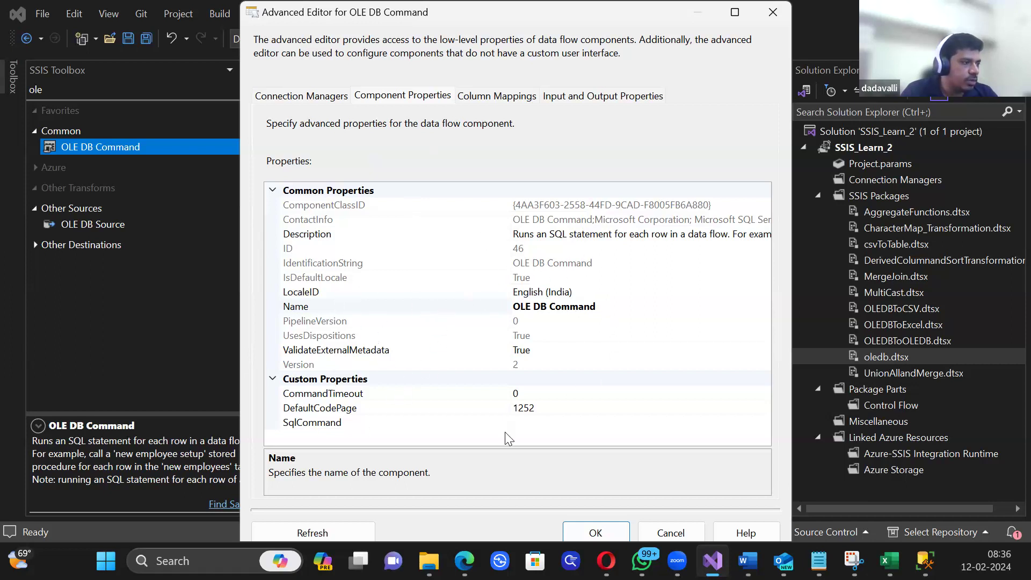
pyautogui.click(335, 424)
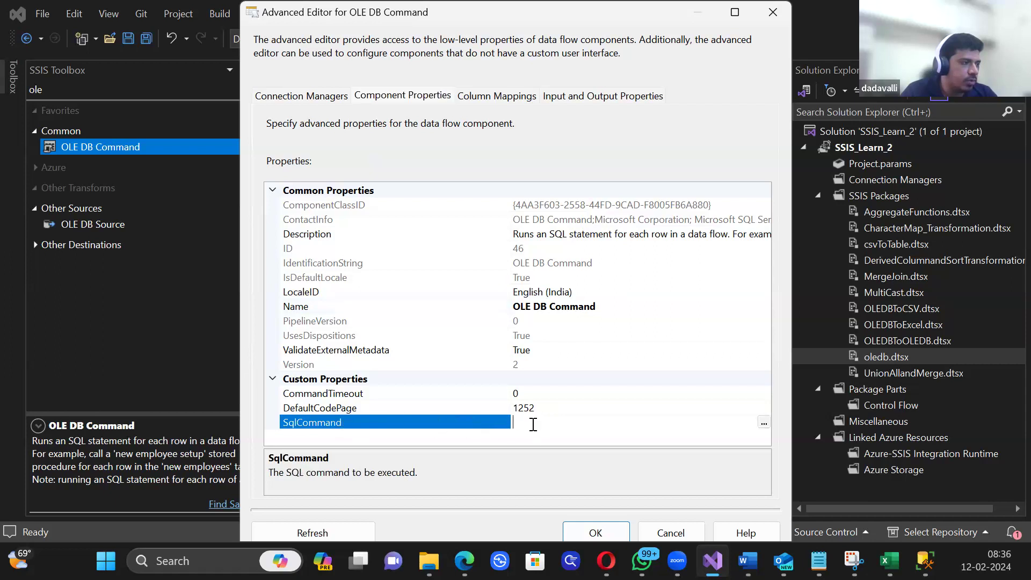
pyautogui.click(537, 424)
pyautogui.click(764, 425)
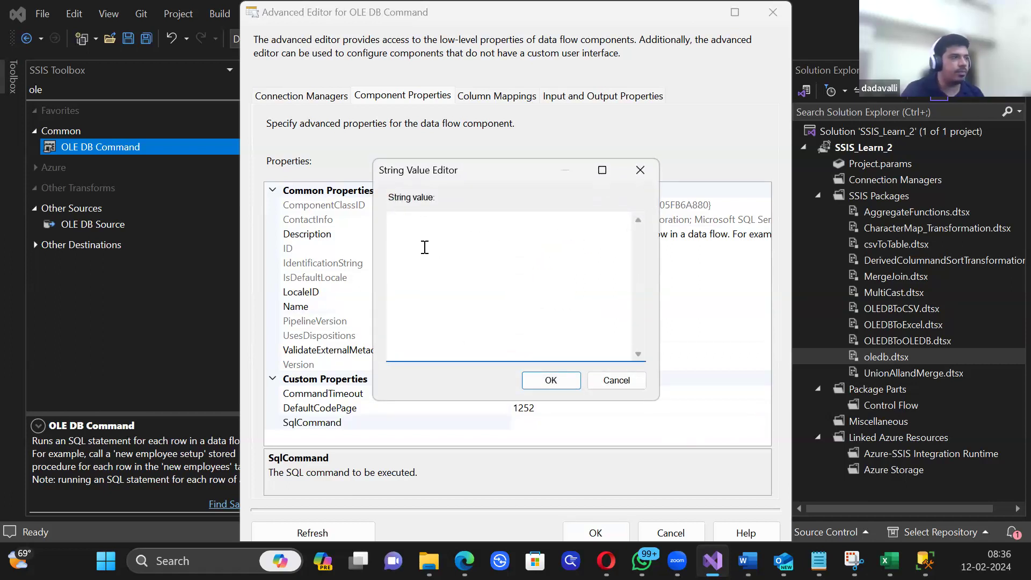
# Step: Switch to SQL Server Management Studio and begin an INSERT INTO statement below the PersonAddress select query
pyautogui.click(925, 561)
pyautogui.scroll(2, 494, 279)
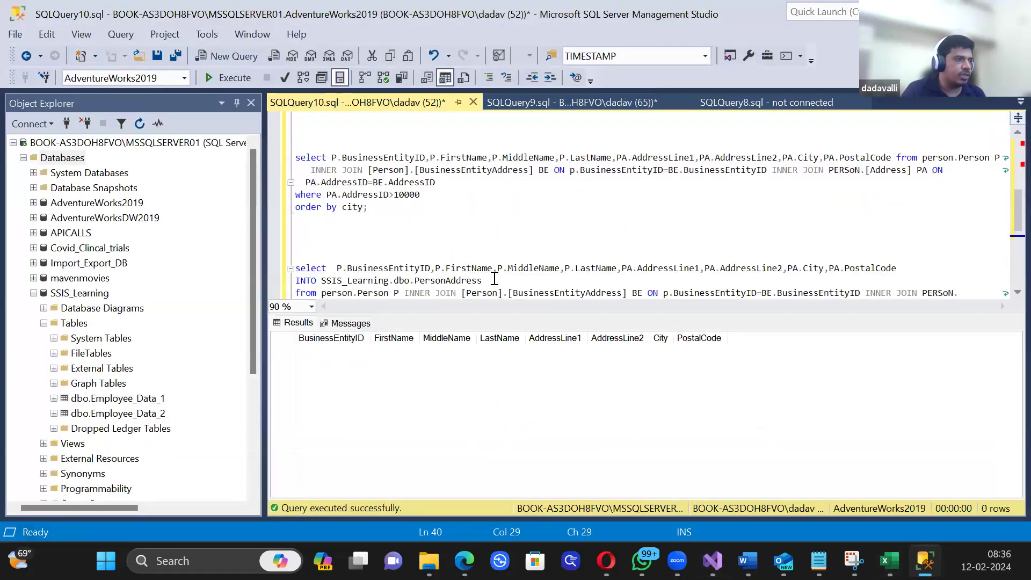
pyautogui.scroll(-5, 537, 249)
pyautogui.click(559, 229)
pyautogui.press('Return')
pyautogui.press('Return')
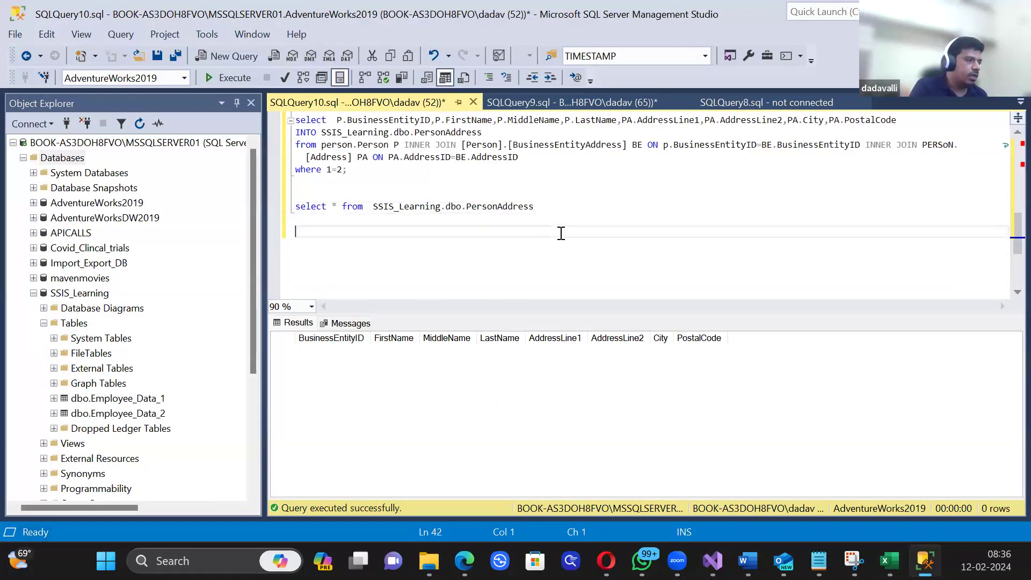
pyautogui.write('INSERT INTO')
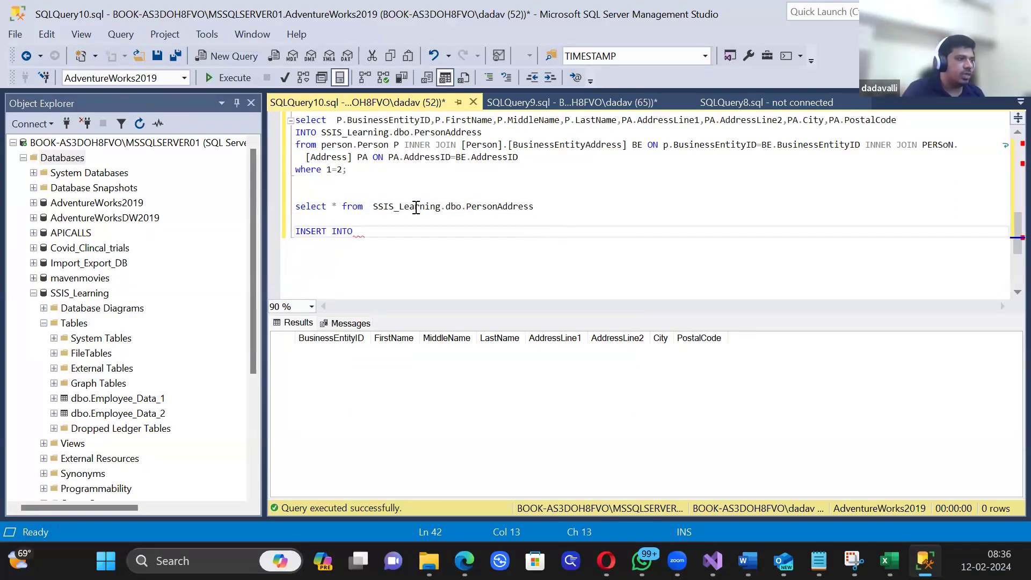
# Step: Copy SSIS_Learning.dbo.PersonAddress from the SELECT query and add it as the target table of the INSERT INTO statement
pyautogui.moveTo(372, 209); pyautogui.dragTo(541, 208)
pyautogui.hotkey('ctrl', 'c')
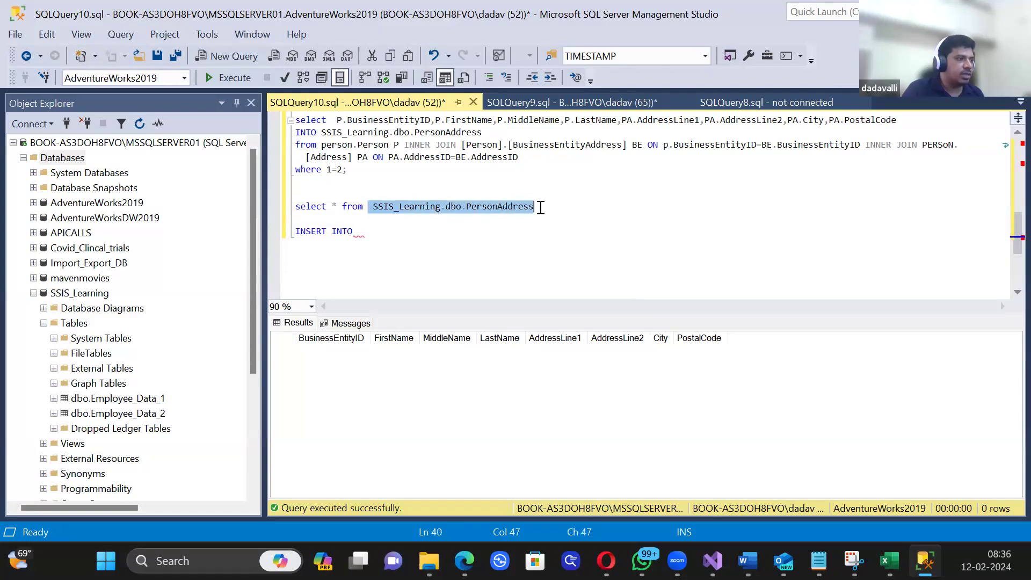
pyautogui.click(393, 235)
pyautogui.hotkey('ctrl', 'v')
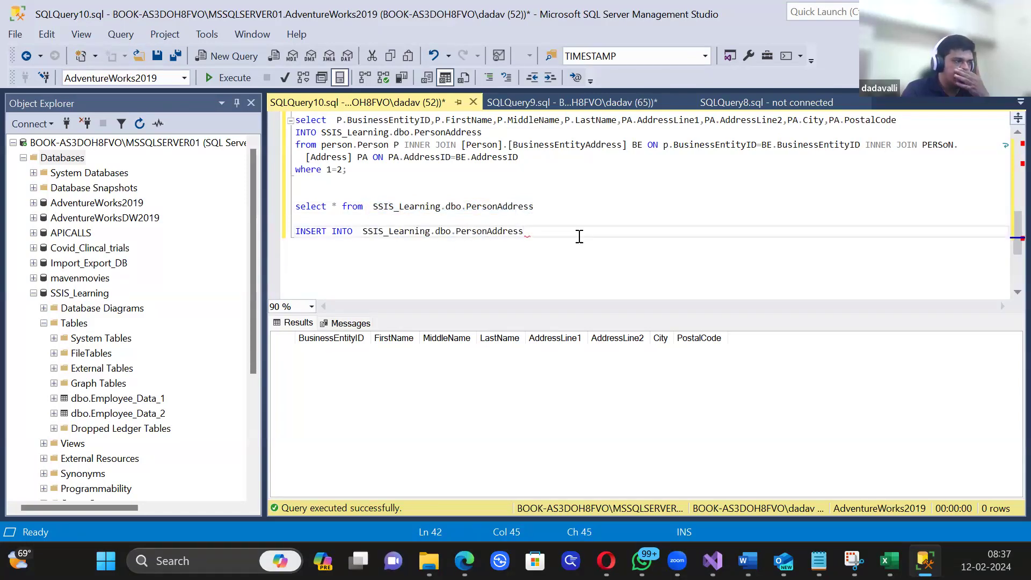
# Step: Start a parenthesised column list after the target table with FirstName, MiddleName and LastName
pyautogui.write('()')
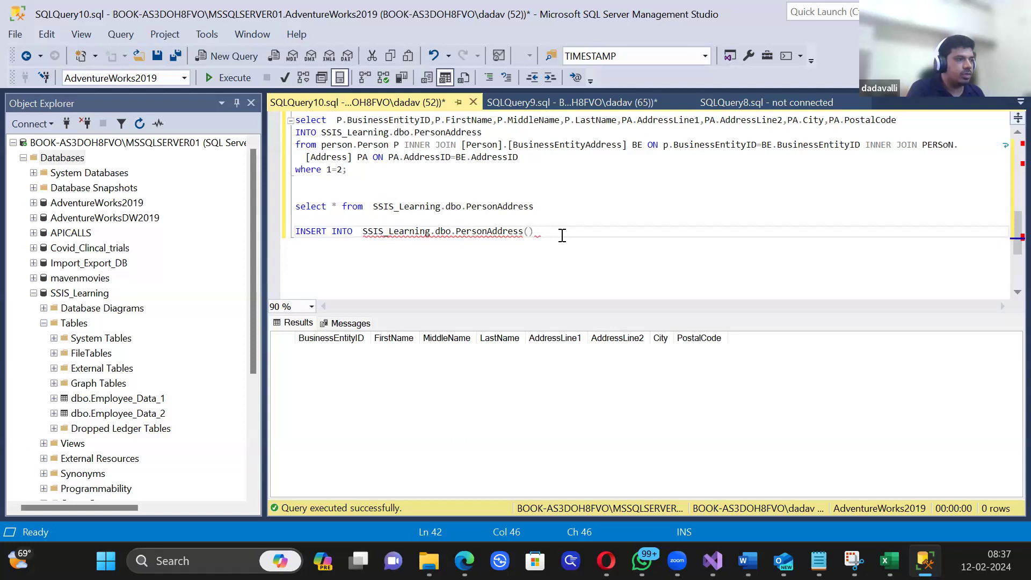
pyautogui.write('FirstName')
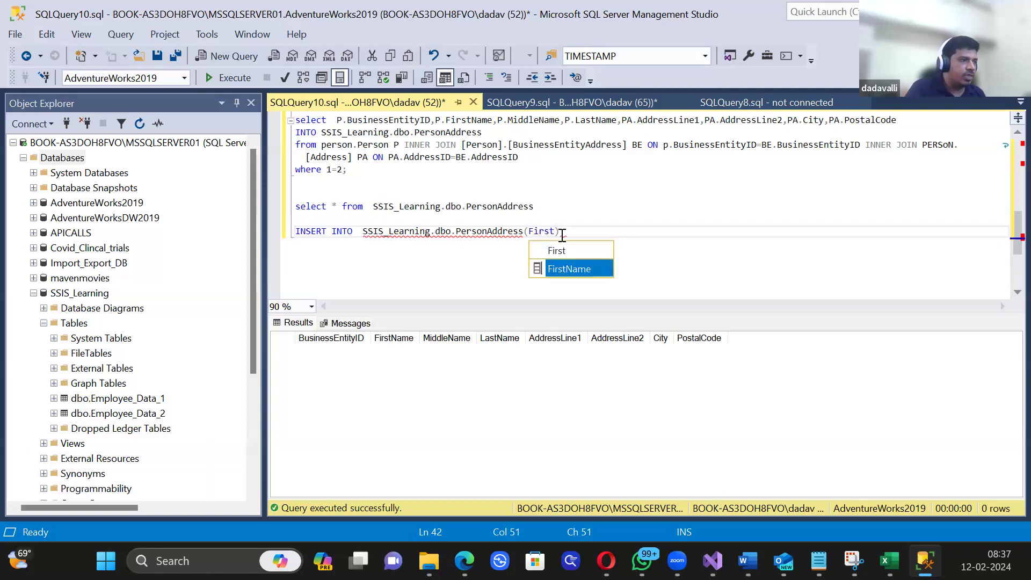
pyautogui.write(',')
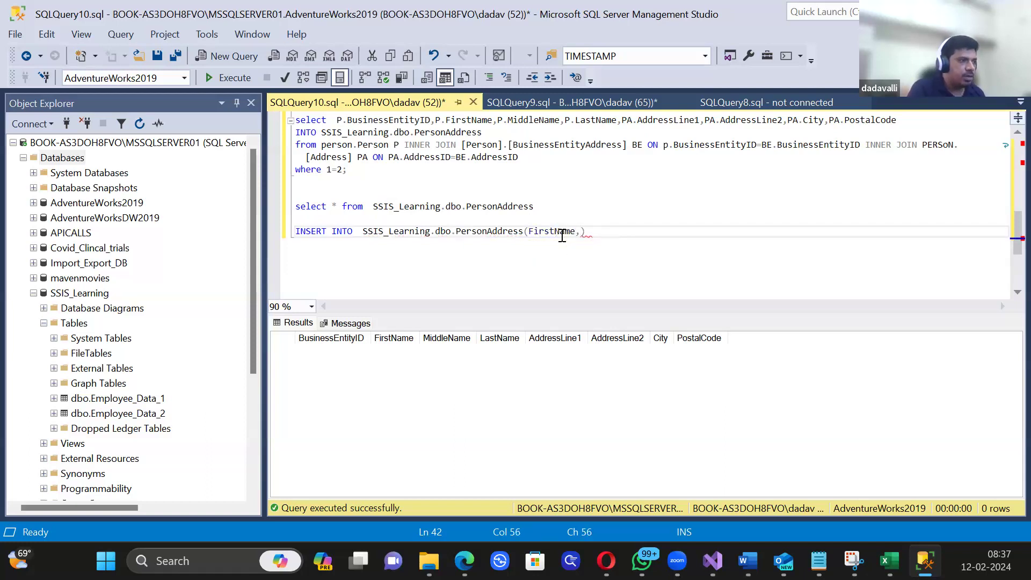
pyautogui.write('Midl')
pyautogui.press('Tab')
pyautogui.write(',last')
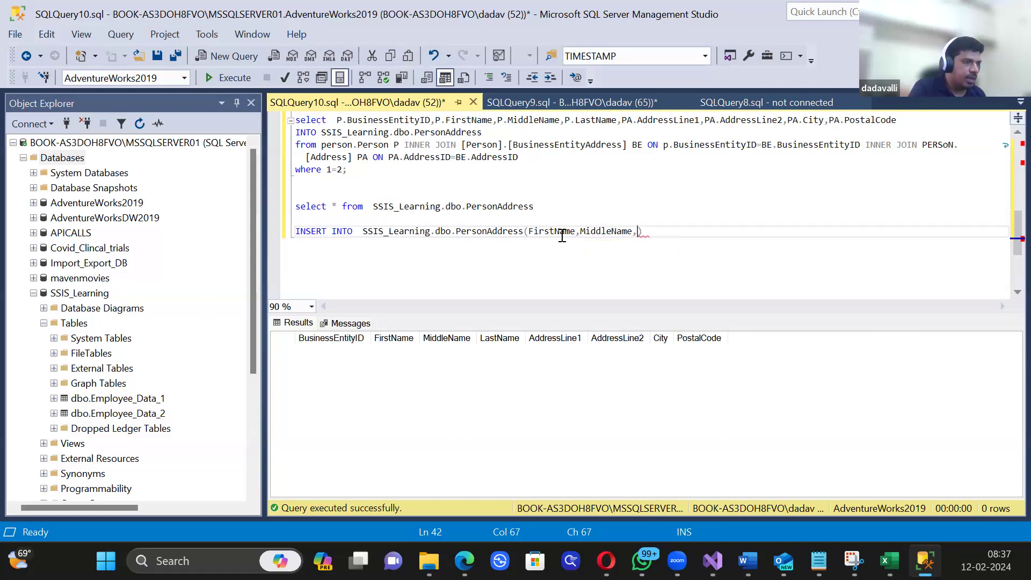
pyautogui.press('Tab')
pyautogui.write(',')
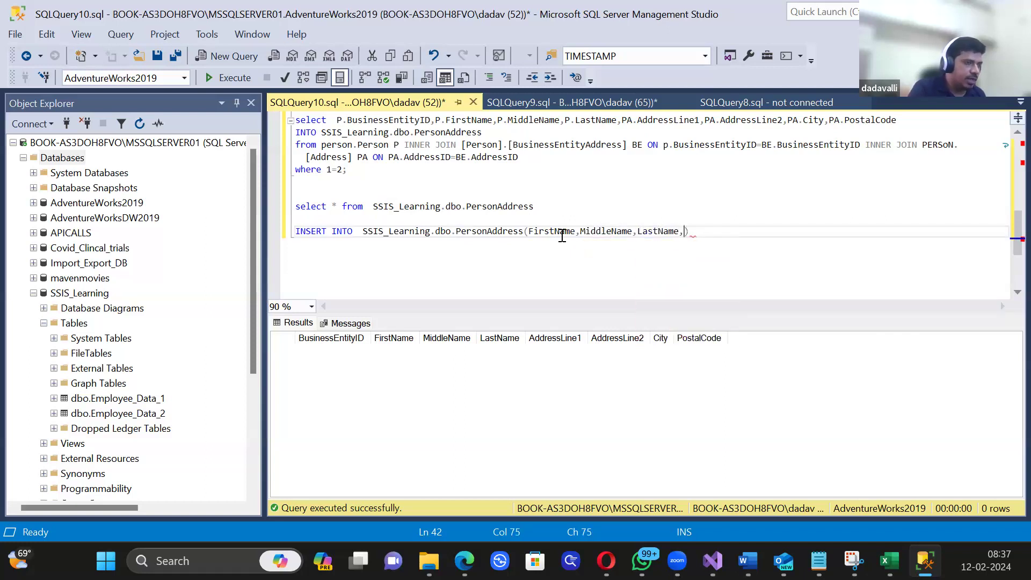
# Step: Add AddressLine1, AddressLine2, City and PostalCode to the INSERT column list
pyautogui.write('addr')
pyautogui.press('Tab')
pyautogui.write(',address')
pyautogui.press('Down')
pyautogui.press('Tab')
pyautogui.write(',')
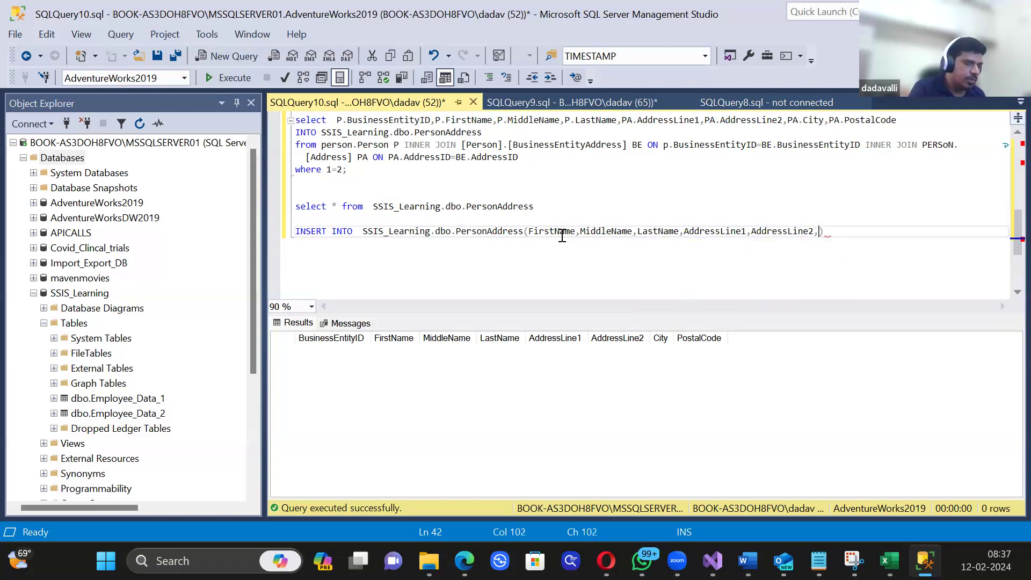
pyautogui.write('city')
pyautogui.press('Tab')
pyautogui.write(',postal')
pyautogui.press('Tab')
# Step: Add a VALUES clause on a new line below the INSERT with two ? placeholders in parentheses
pyautogui.press('Return')
pyautogui.write('VALUES')
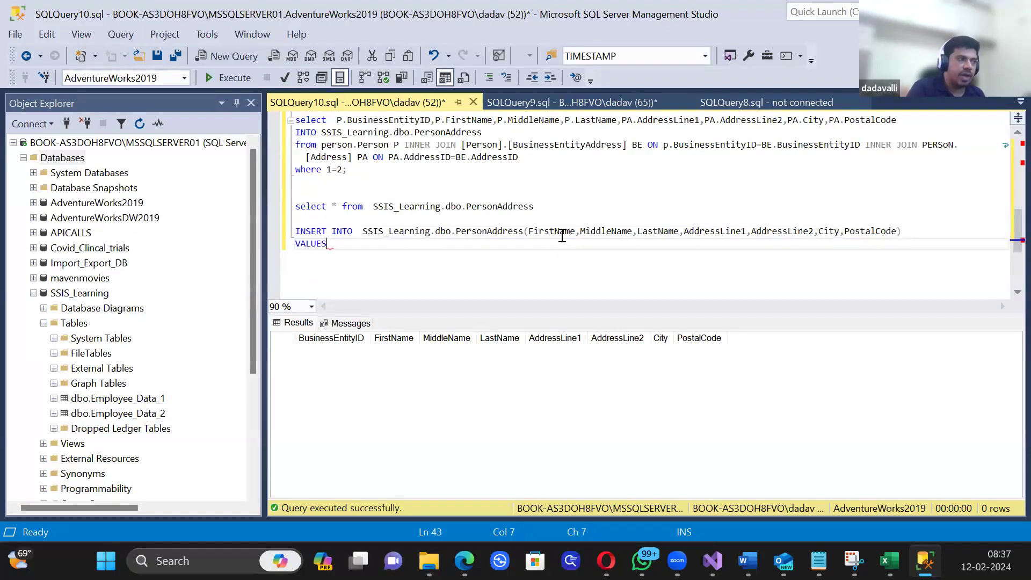
pyautogui.write('()')
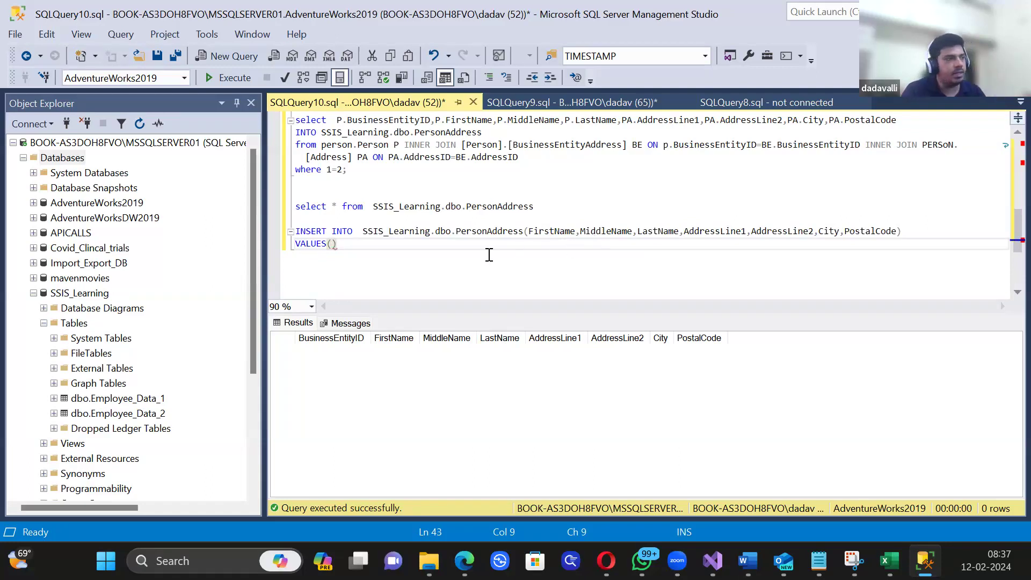
pyautogui.click(328, 245)
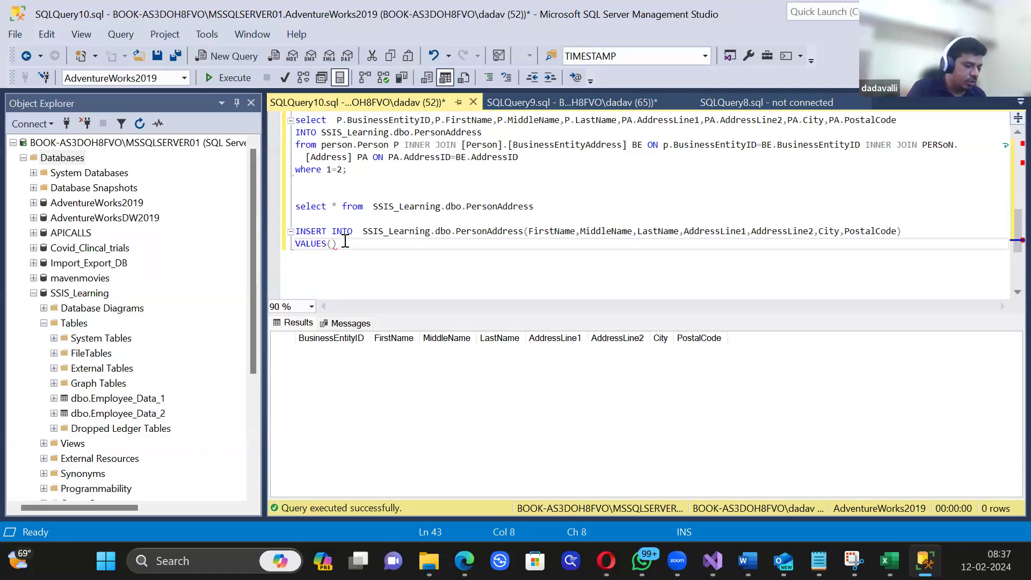
pyautogui.write(',?')
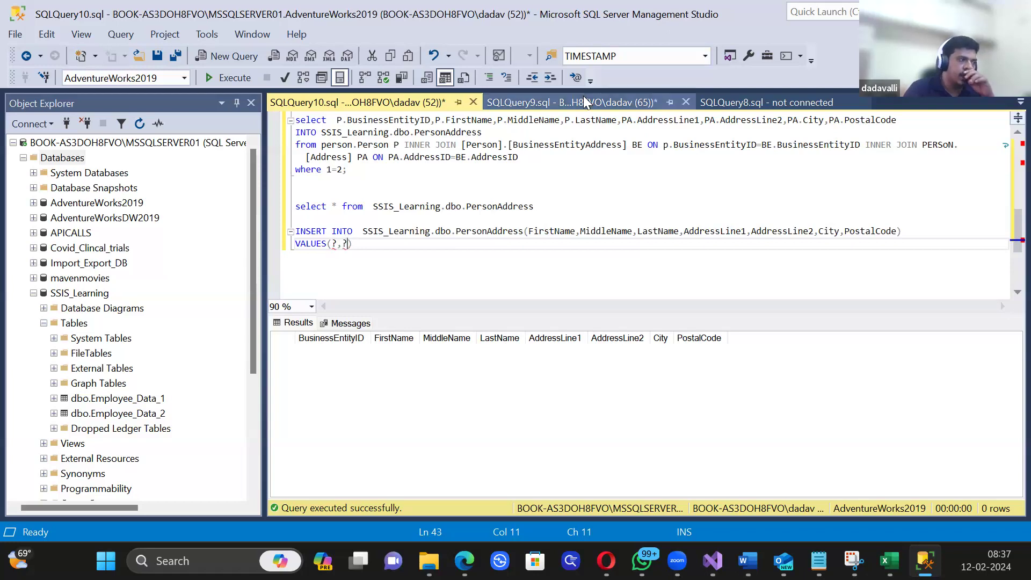
# Step: Match the placeholders against the listed columns and extend the VALUES clause to seven ? placeholders
pyautogui.doubleClick(544, 232)
pyautogui.doubleClick(600, 232)
pyautogui.doubleClick(666, 233)
pyautogui.doubleClick(720, 233)
pyautogui.doubleClick(783, 232)
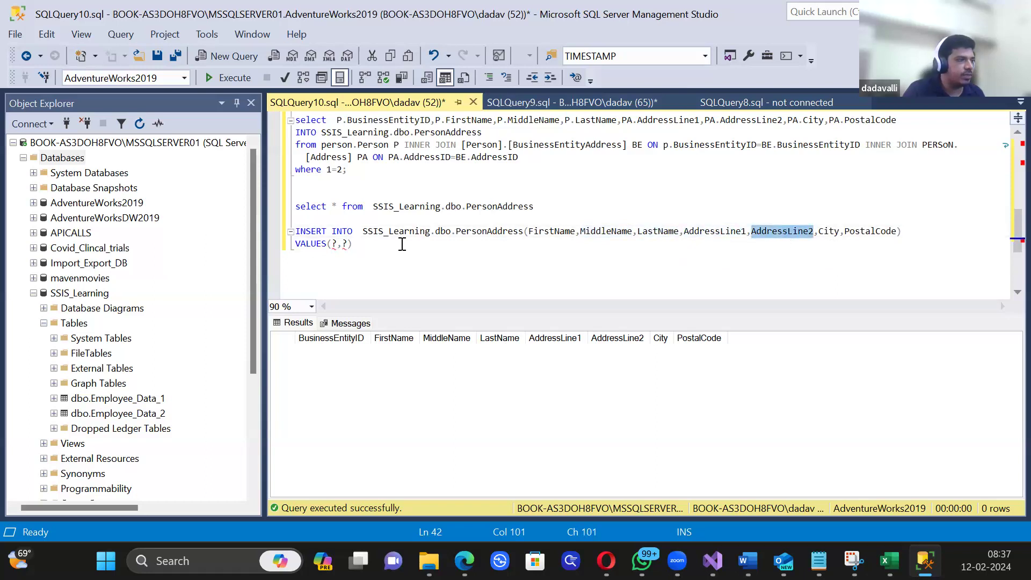
pyautogui.click(347, 245)
pyautogui.write(',?,?,?')
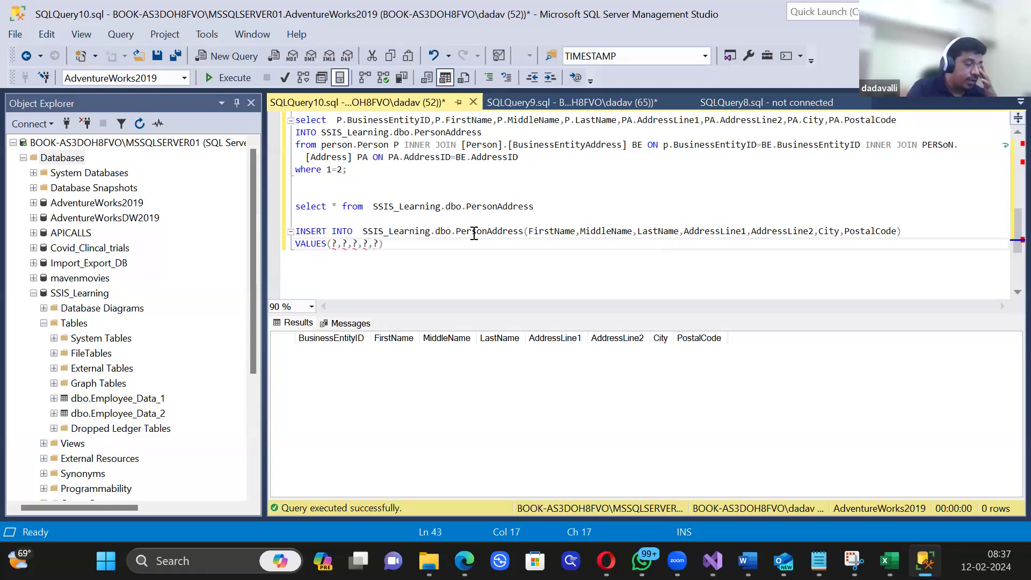
pyautogui.write(',?')
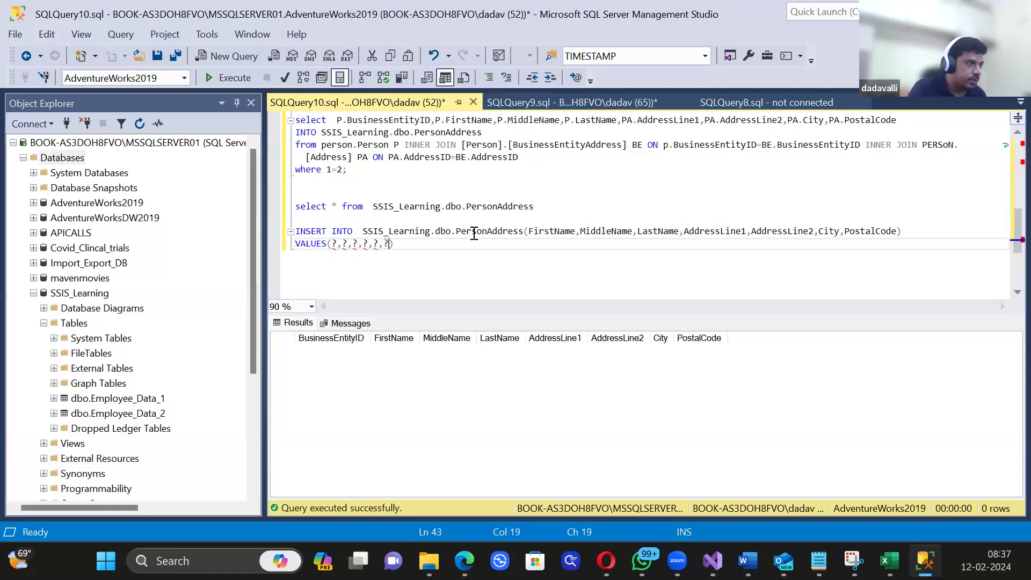
pyautogui.write(',?')
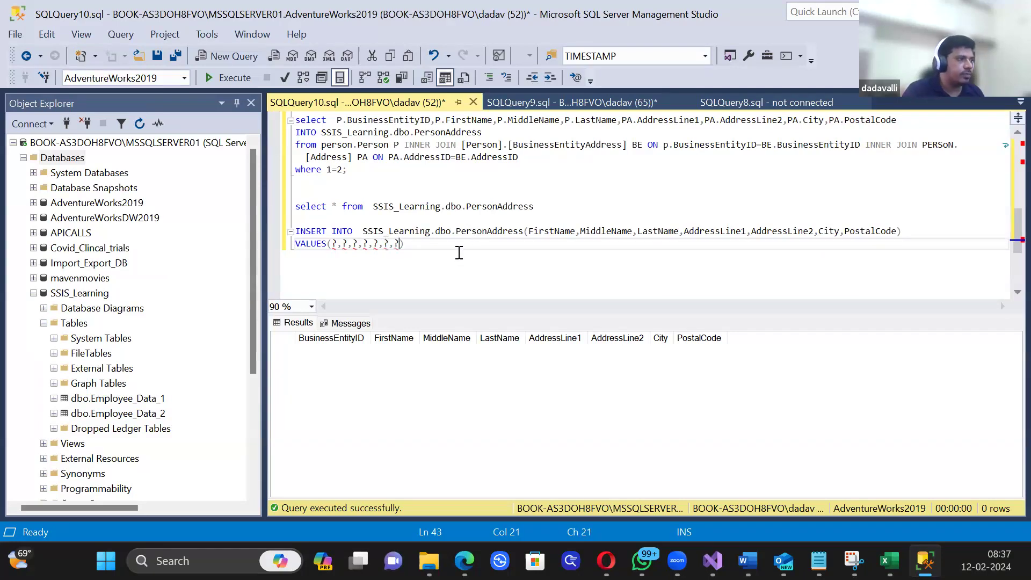
# Step: Copy the whole INSERT statement and set it as the OLE DB Command's SqlCommand property in Visual Studio
pyautogui.moveTo(406, 244); pyautogui.dragTo(230, 234)
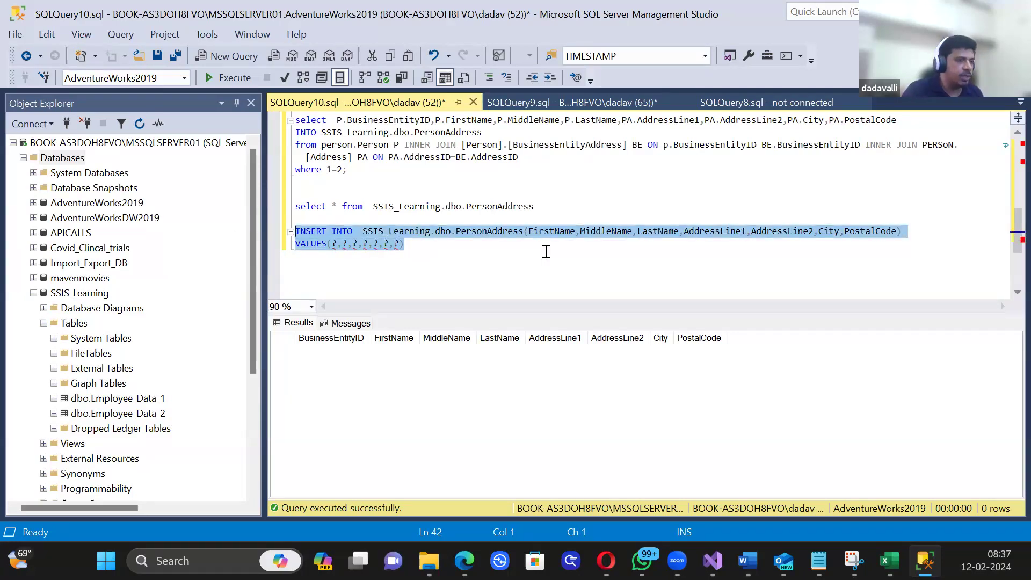
pyautogui.hotkey('ctrl', 'c')
pyautogui.hotkey('alt', 'Tab')
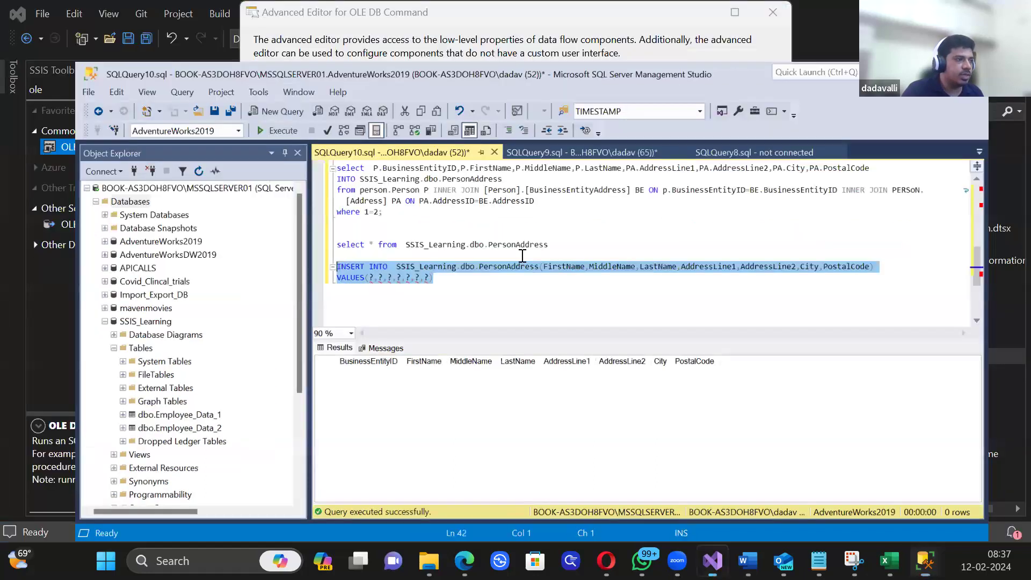
pyautogui.hotkey('ctrl', 'v')
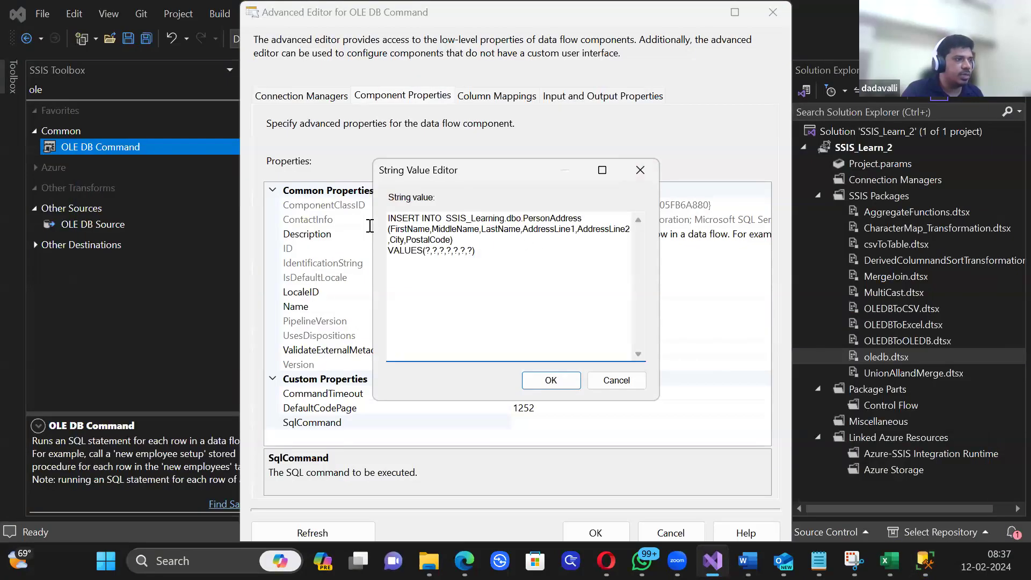
pyautogui.click(549, 381)
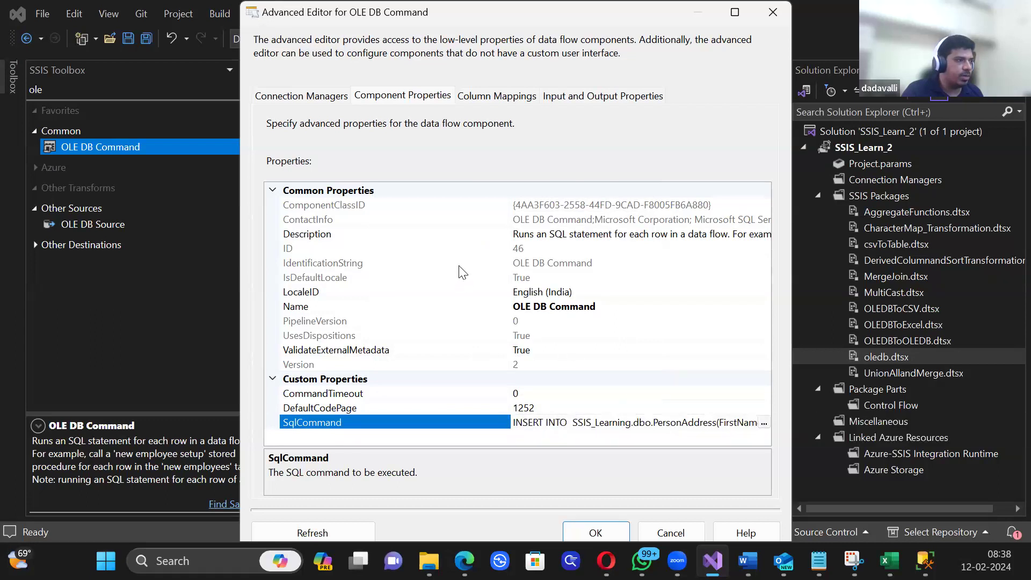
# Step: Compare the OLE DB Command's column mappings with the INSERT query in SQL Server Management Studio and map FirstName to Param_0 in Visual Studio
pyautogui.click(495, 101)
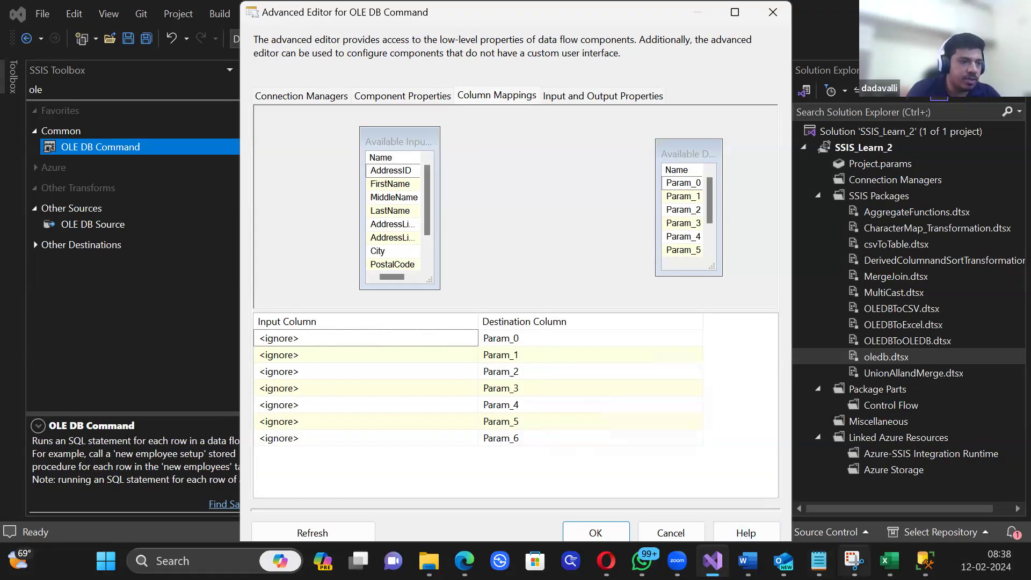
pyautogui.click(925, 561)
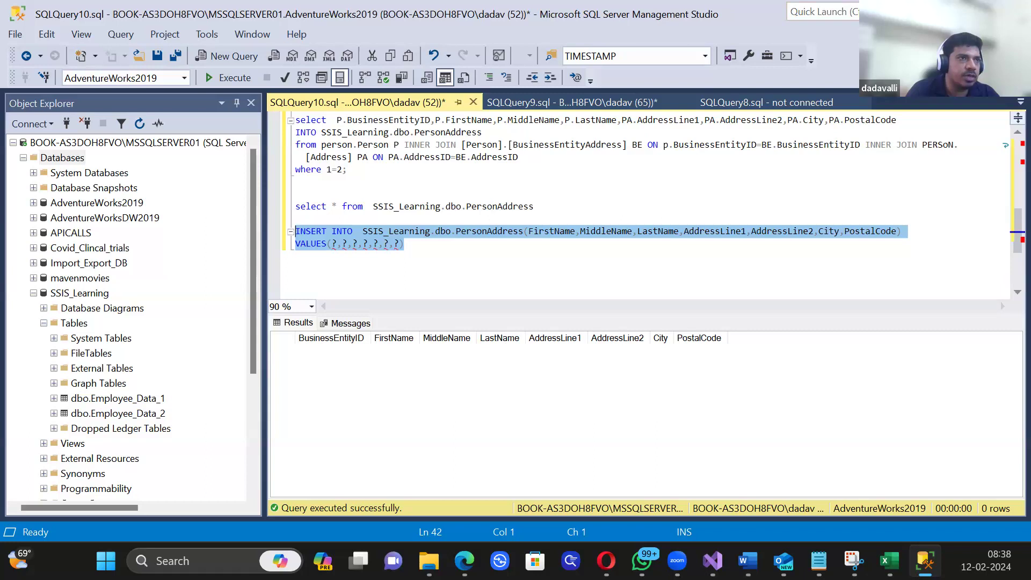
pyautogui.hotkey('alt', 'Tab')
pyautogui.click(439, 344)
pyautogui.click(466, 339)
pyautogui.scroll(1, 409, 370)
pyautogui.click(341, 381)
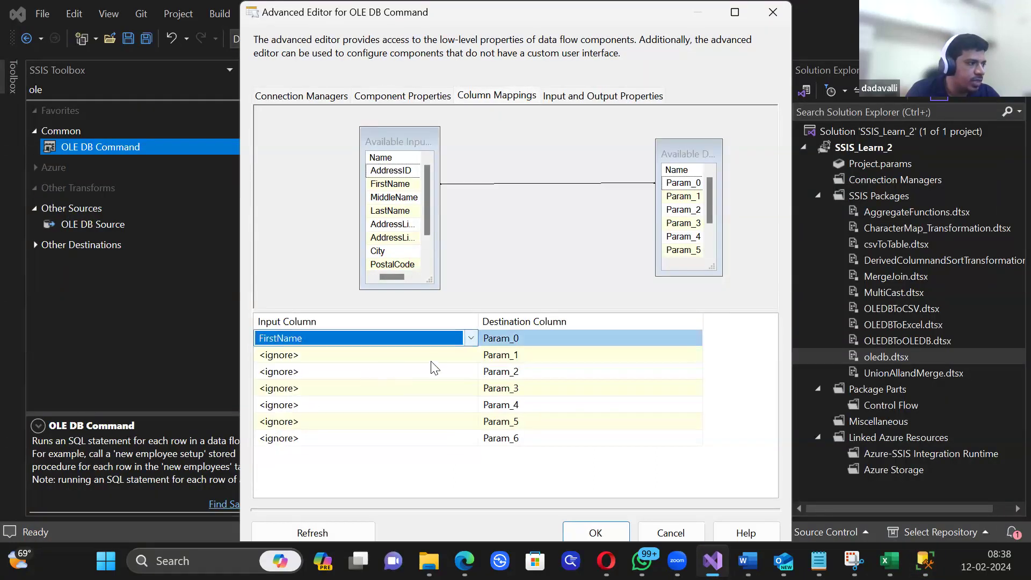
# Step: Map the input column MiddleName to Param_1 and LastName to Param_2
pyautogui.click(467, 359)
pyautogui.click(470, 355)
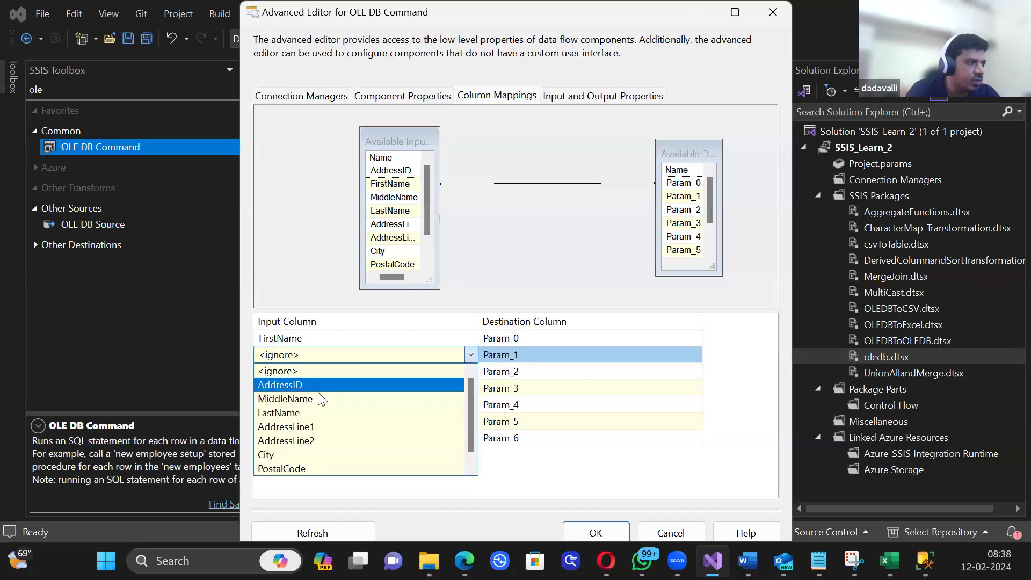
pyautogui.click(334, 400)
pyautogui.click(449, 375)
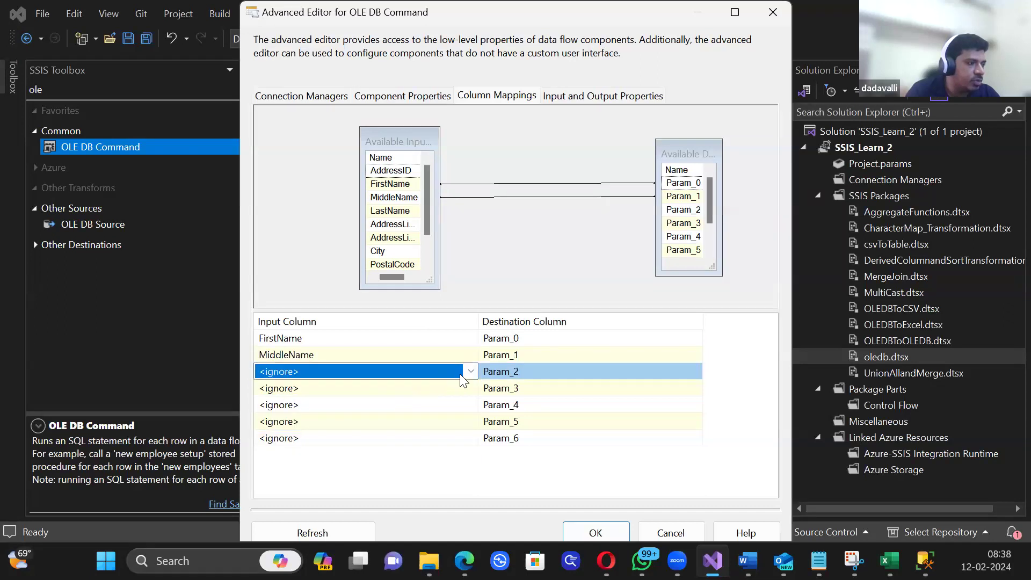
pyautogui.click(471, 371)
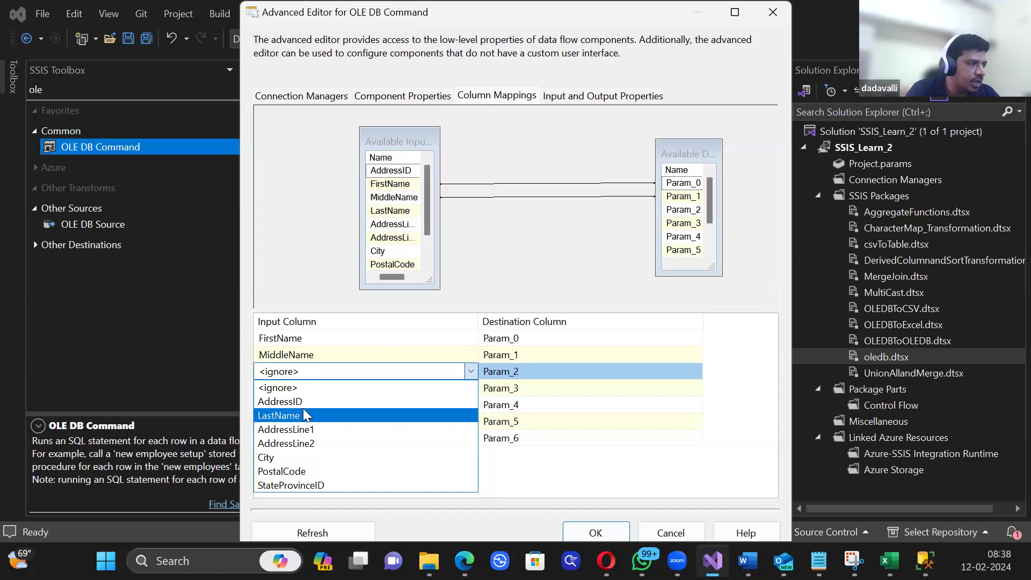
pyautogui.click(303, 409)
# Step: Check the column order in the INSERT query in SQL Server Management Studio, and map AddressLine1 to Param_3 and AddressLine2 to Param_4 in Visual Studio
pyautogui.click(925, 561)
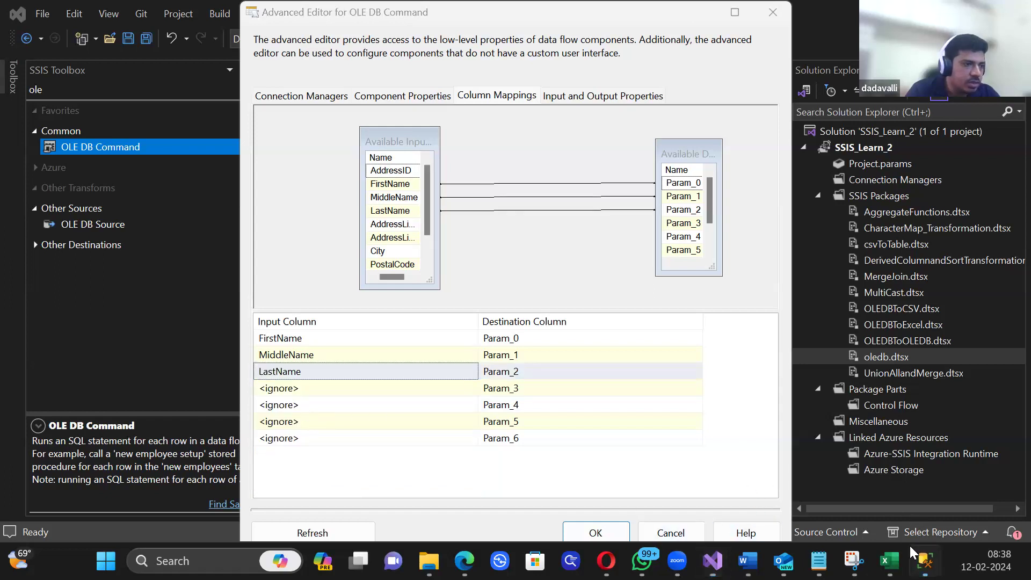
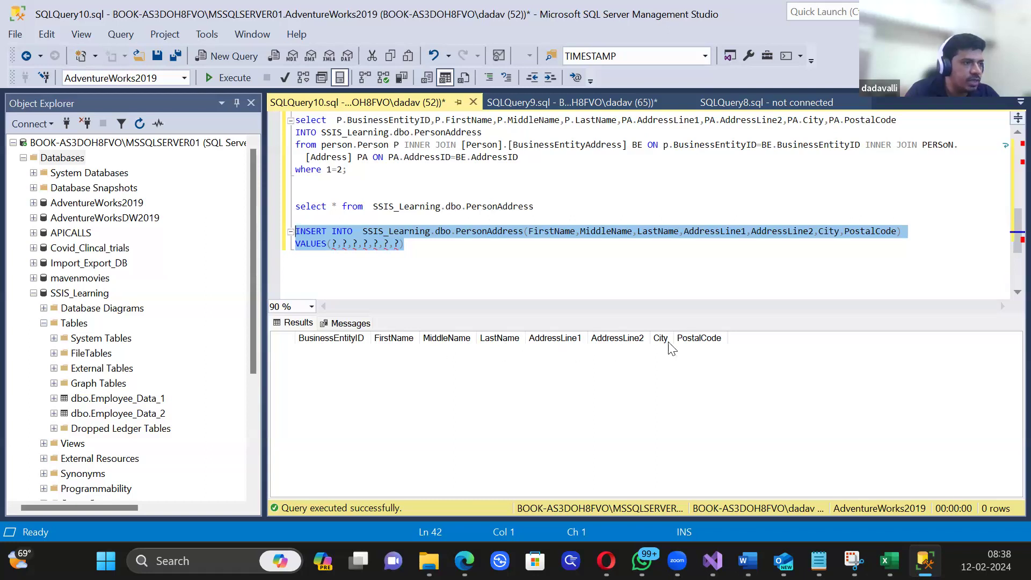
pyautogui.hotkey('alt', 'Tab')
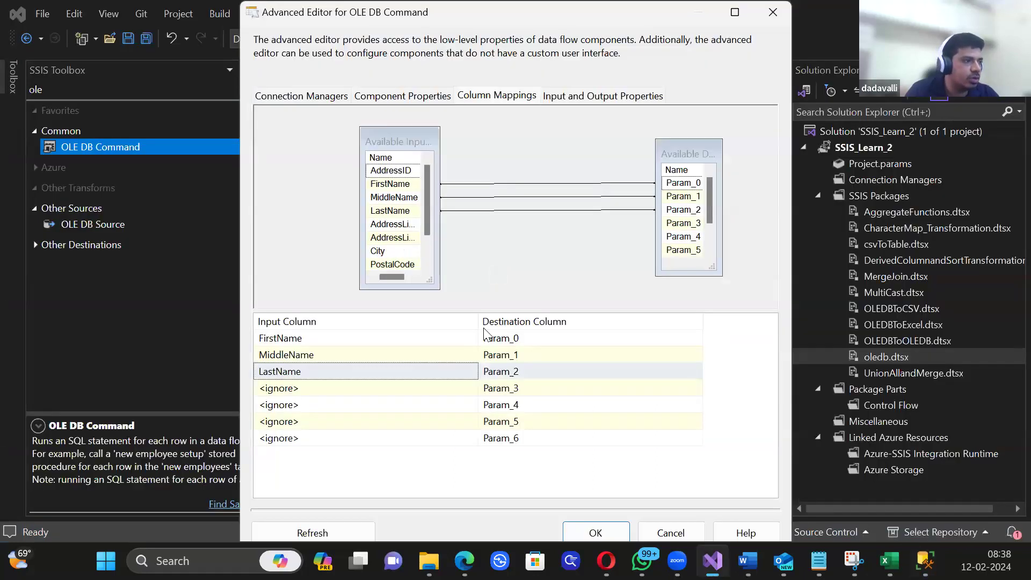
pyautogui.click(453, 389)
pyautogui.click(470, 388)
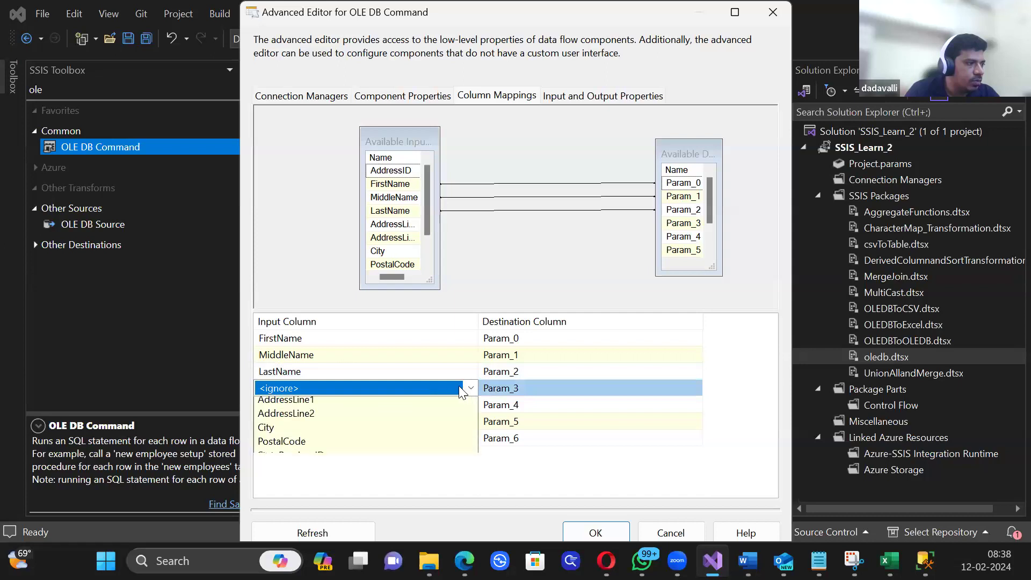
pyautogui.click(344, 430)
pyautogui.click(454, 405)
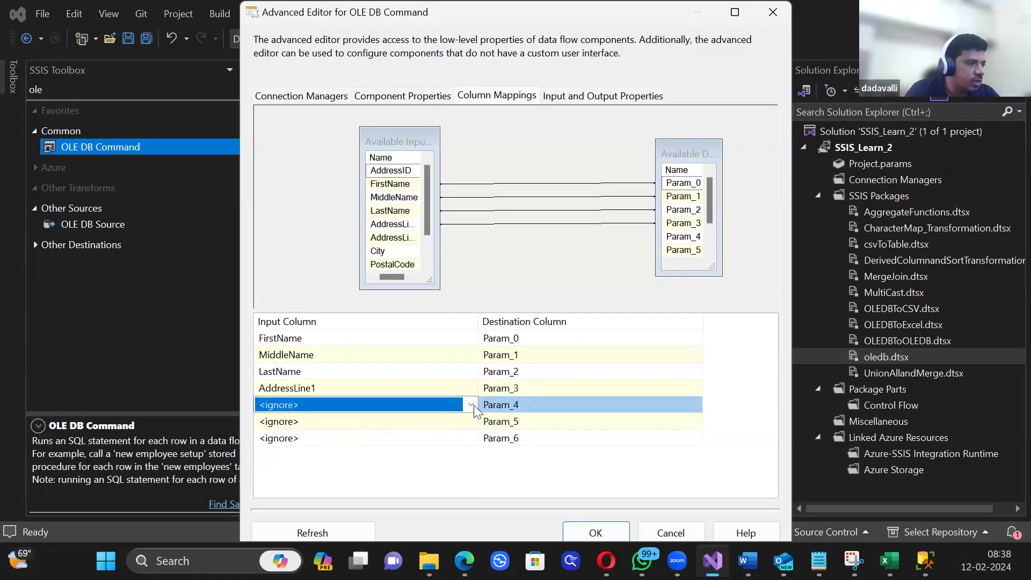
pyautogui.click(455, 405)
pyautogui.click(358, 448)
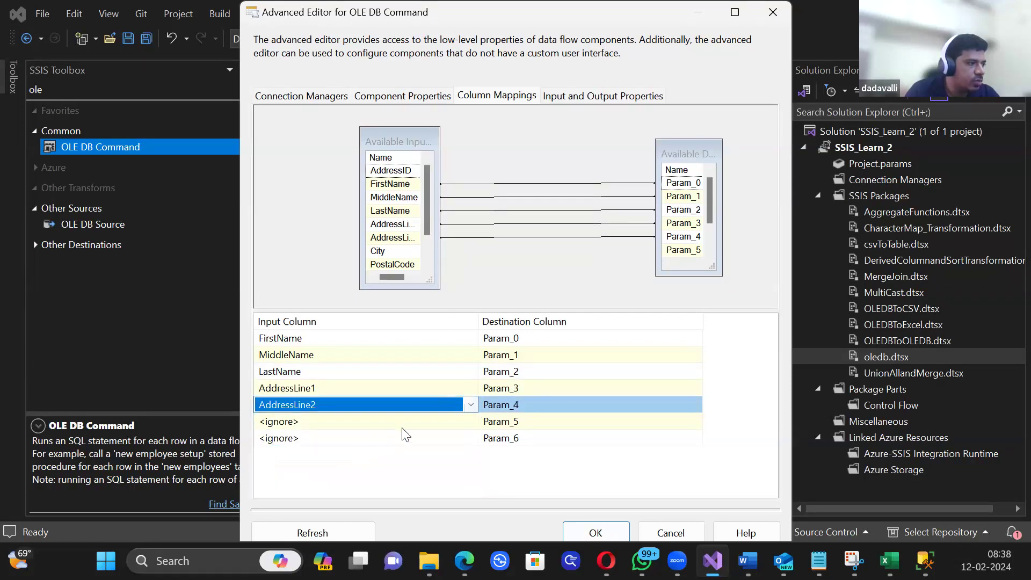
# Step: Map the input column City to Param_5 and PostalCode to Param_6, and apply the OLE DB Command's settings
pyautogui.click(455, 421)
pyautogui.click(471, 421)
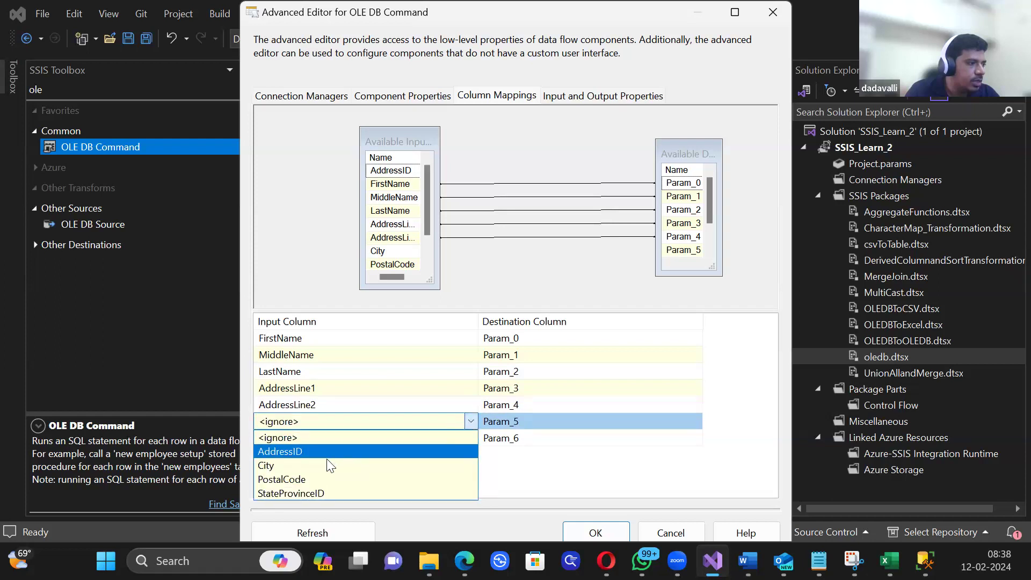
pyautogui.click(349, 465)
pyautogui.click(472, 438)
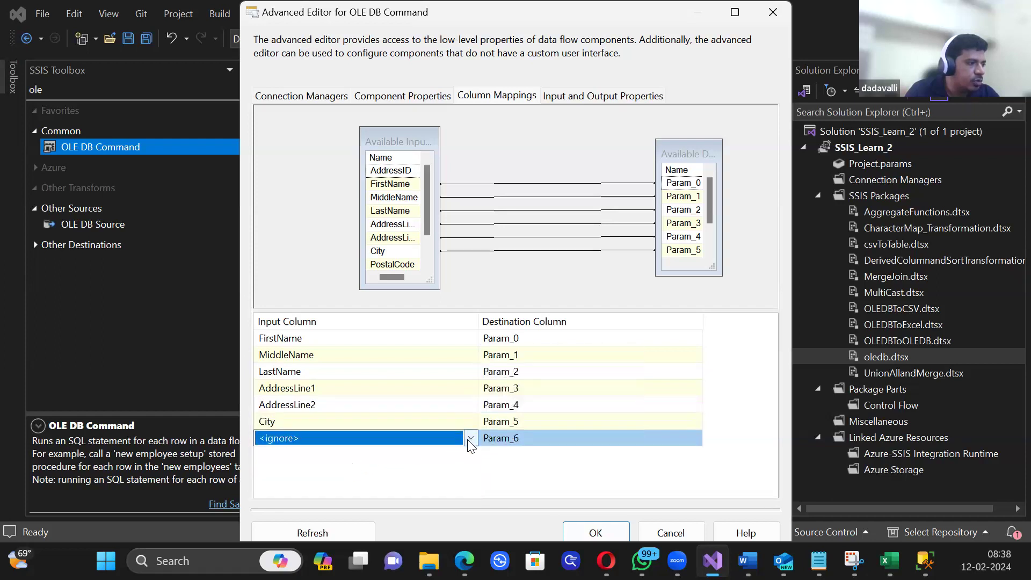
pyautogui.click(471, 439)
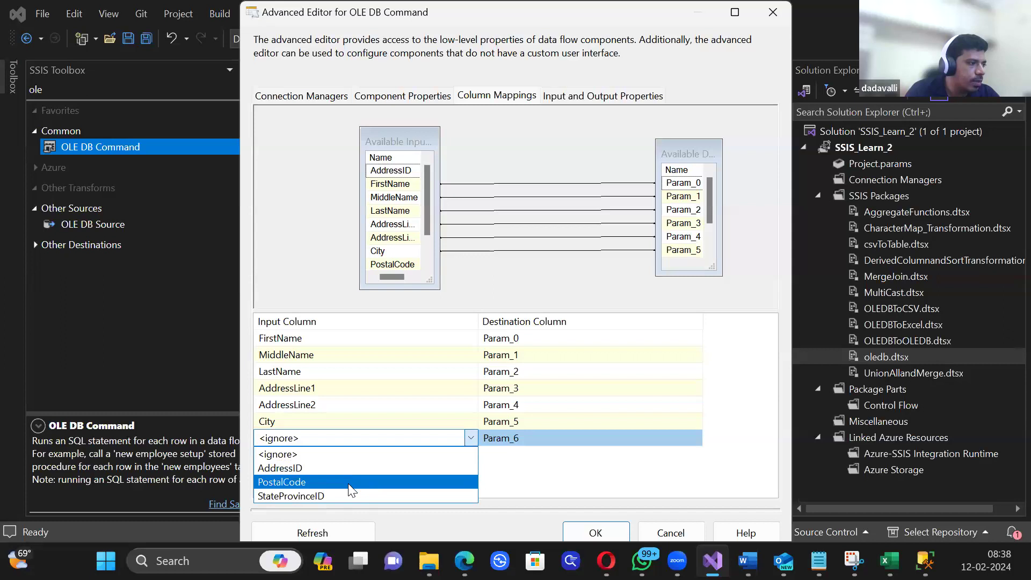
pyautogui.click(349, 483)
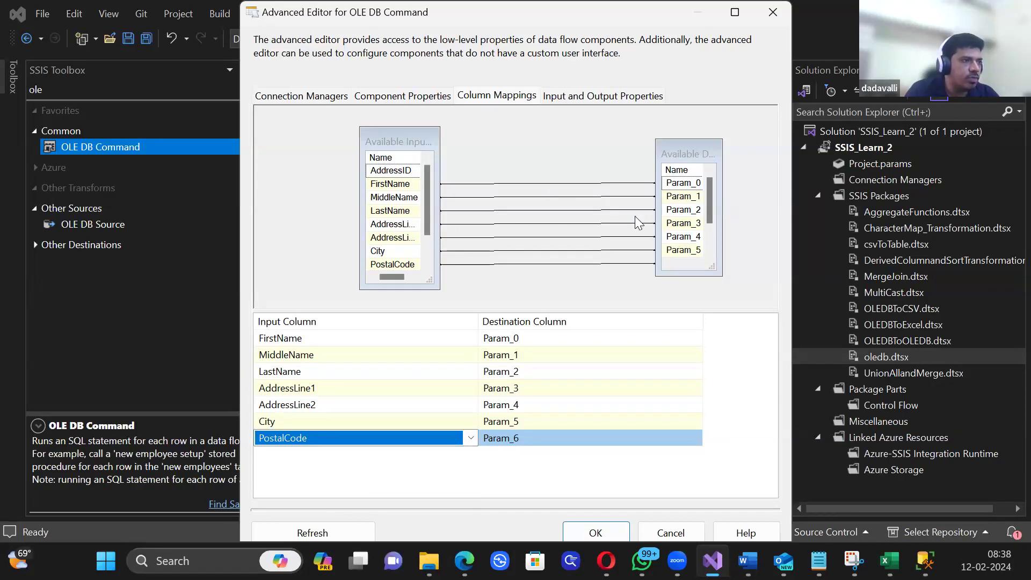
pyautogui.click(591, 537)
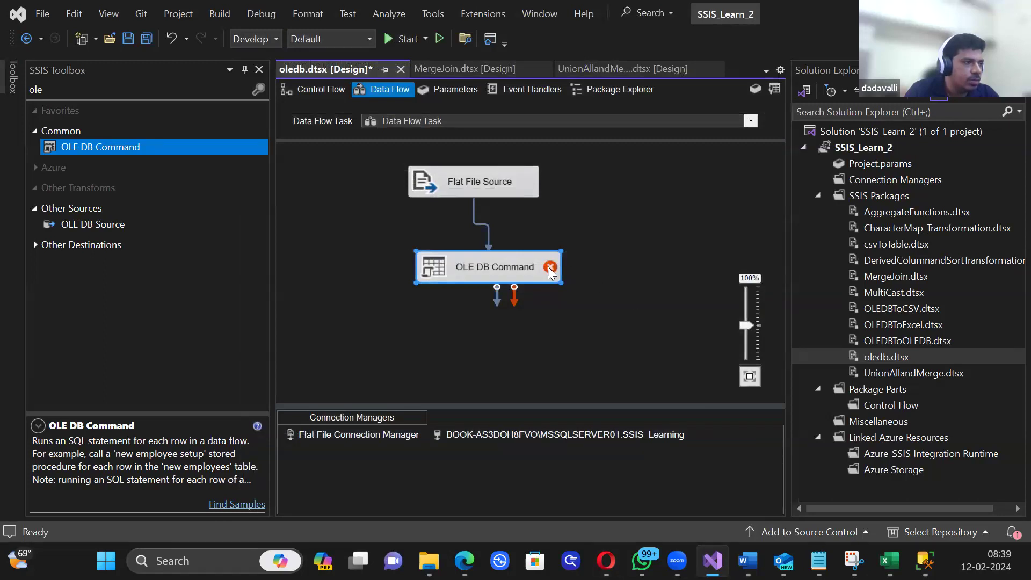
# Step: Read the OLE DB Command's error and check the Flat File Source's connection settings without changing them
pyautogui.moveTo(548, 267)
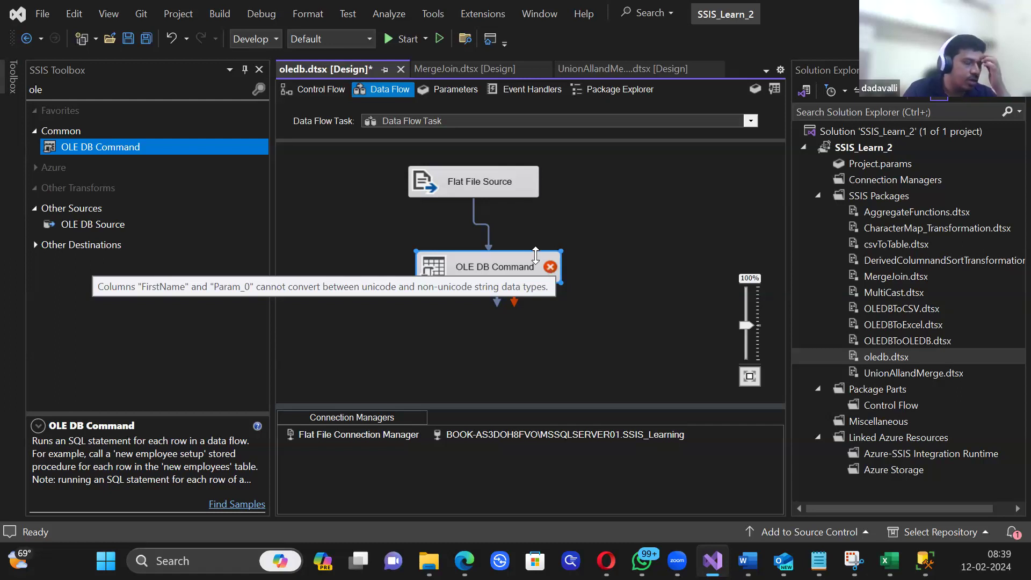
pyautogui.doubleClick(470, 188)
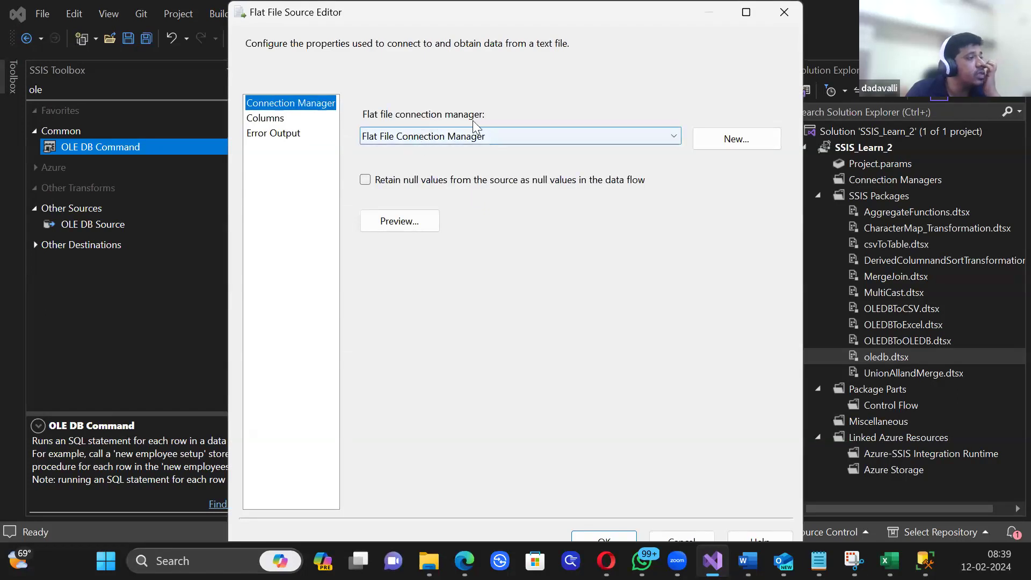
pyautogui.click(527, 136)
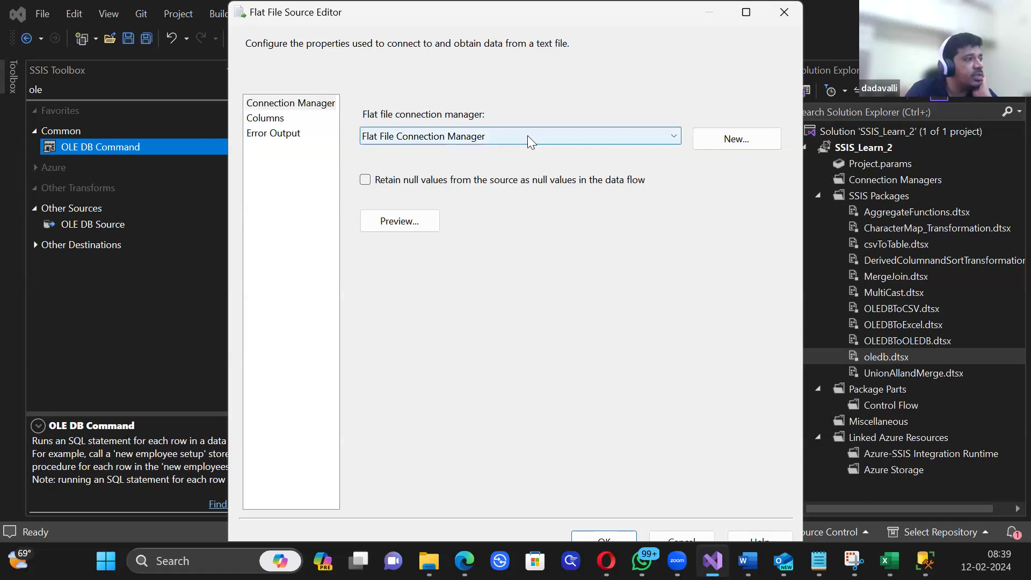
pyautogui.click(592, 217)
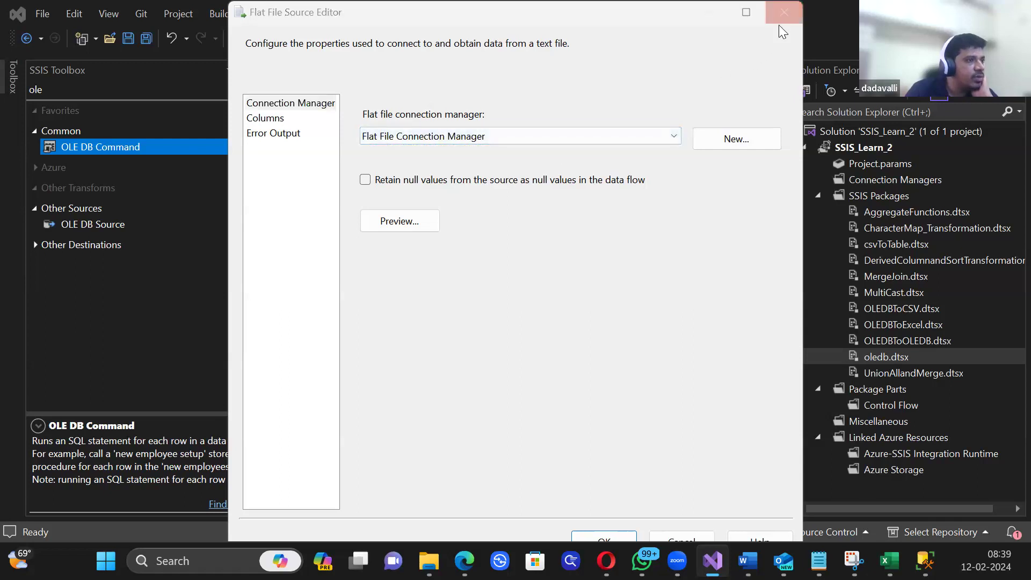
pyautogui.click(784, 12)
# Step: Inspect the Flat File Connection Manager's column preview and advanced column properties, leaving them unchanged
pyautogui.click(340, 437)
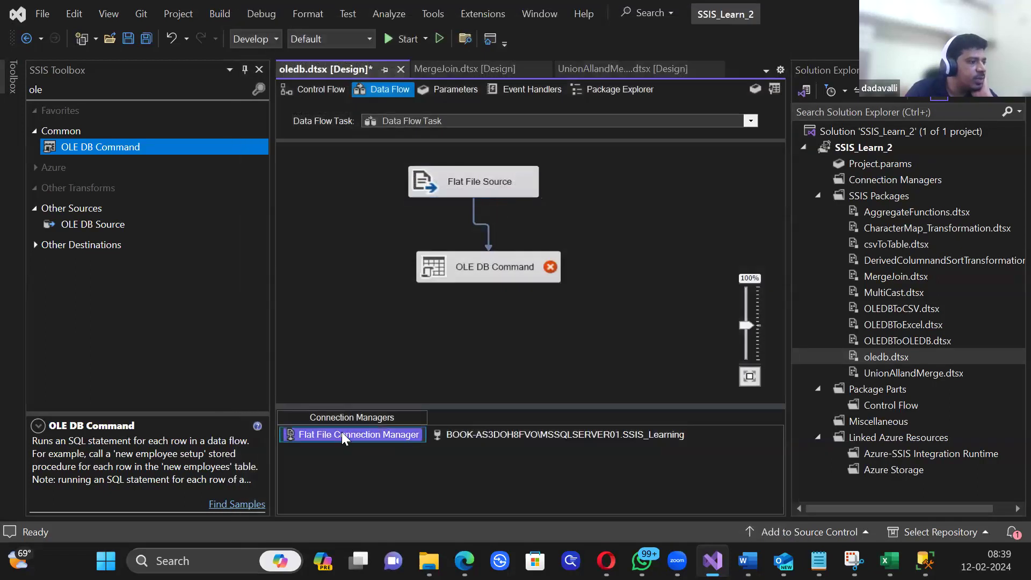
pyautogui.doubleClick(342, 432)
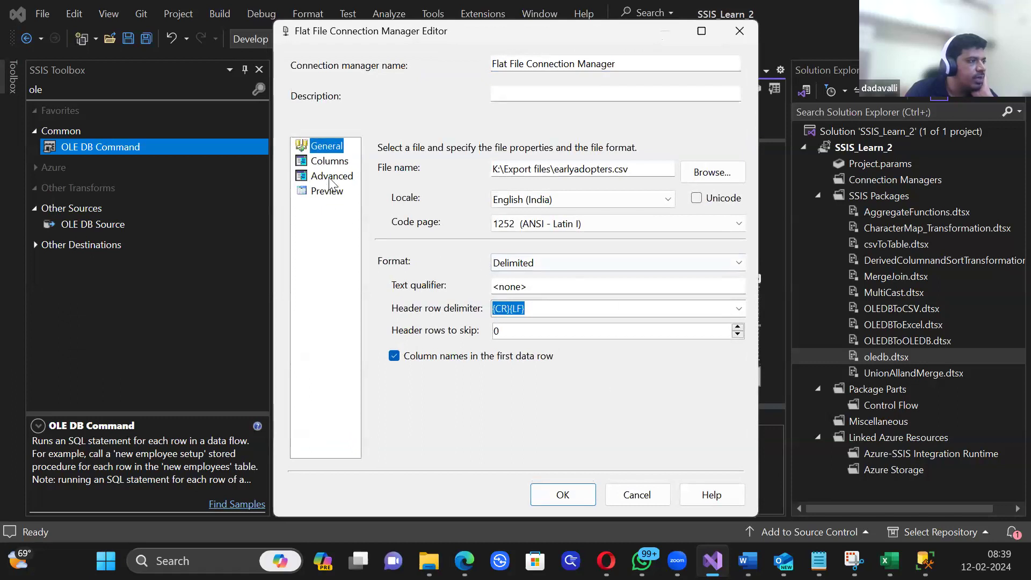
pyautogui.click(327, 162)
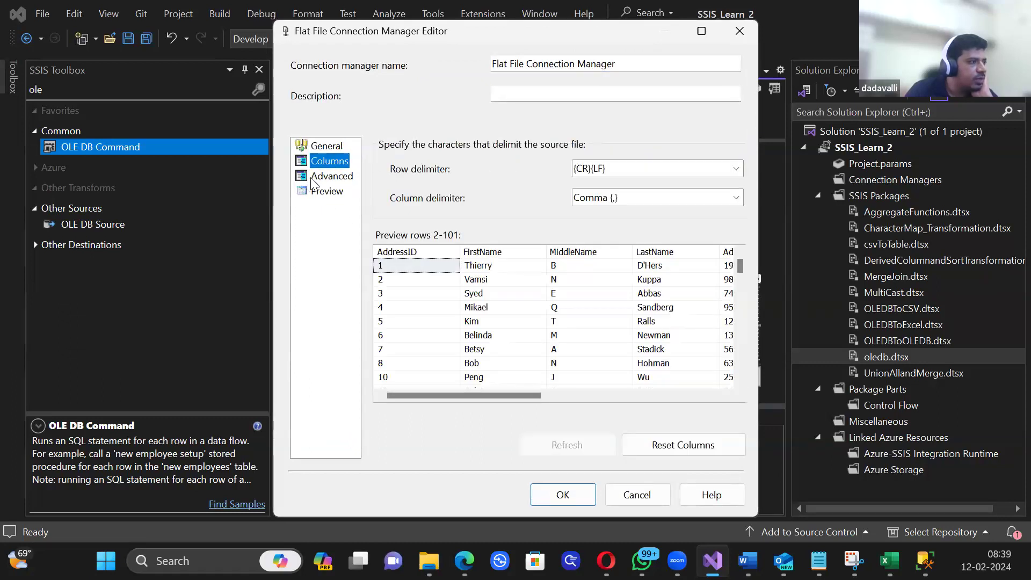
pyautogui.click(327, 177)
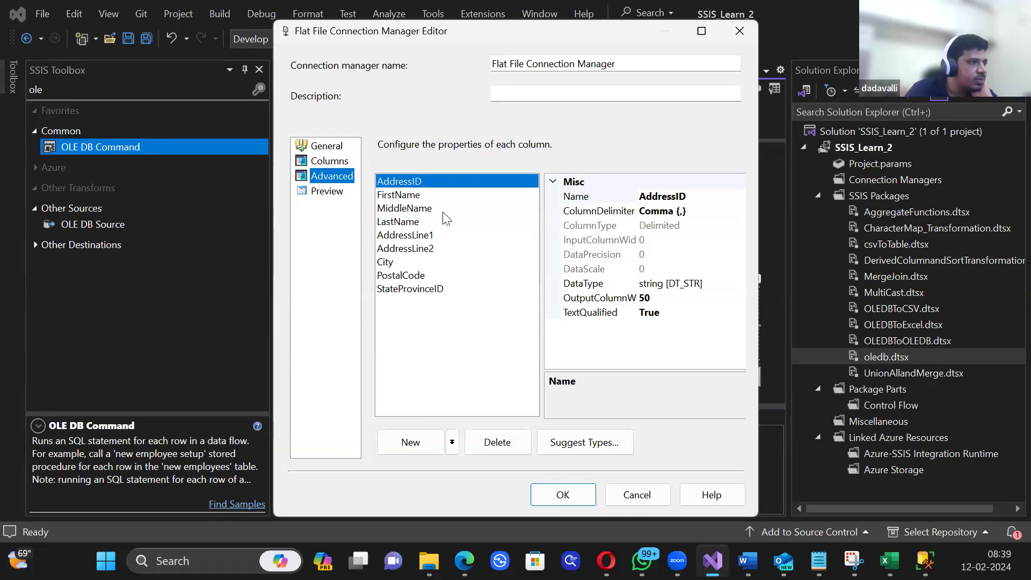
pyautogui.click(739, 31)
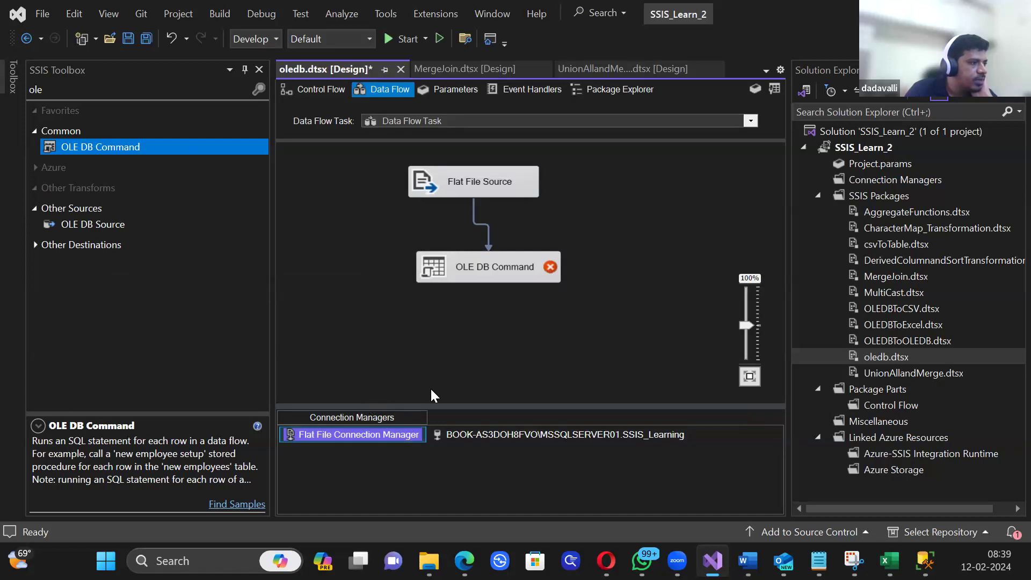
# Step: Open the data type choices for the FirstName column in the Flat File Connection Manager's advanced column properties
pyautogui.doubleClick(365, 436)
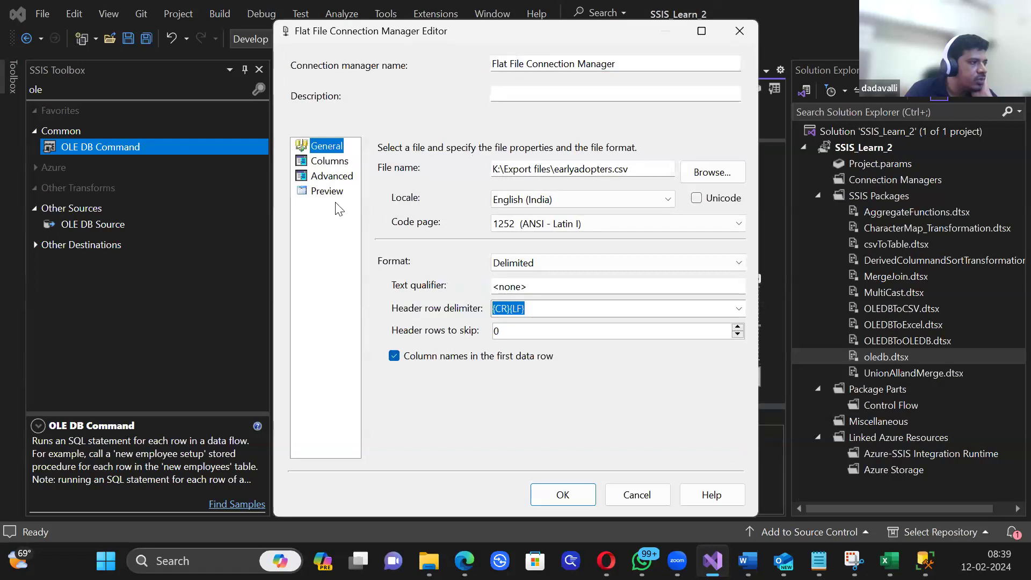
pyautogui.click(328, 162)
pyautogui.click(331, 176)
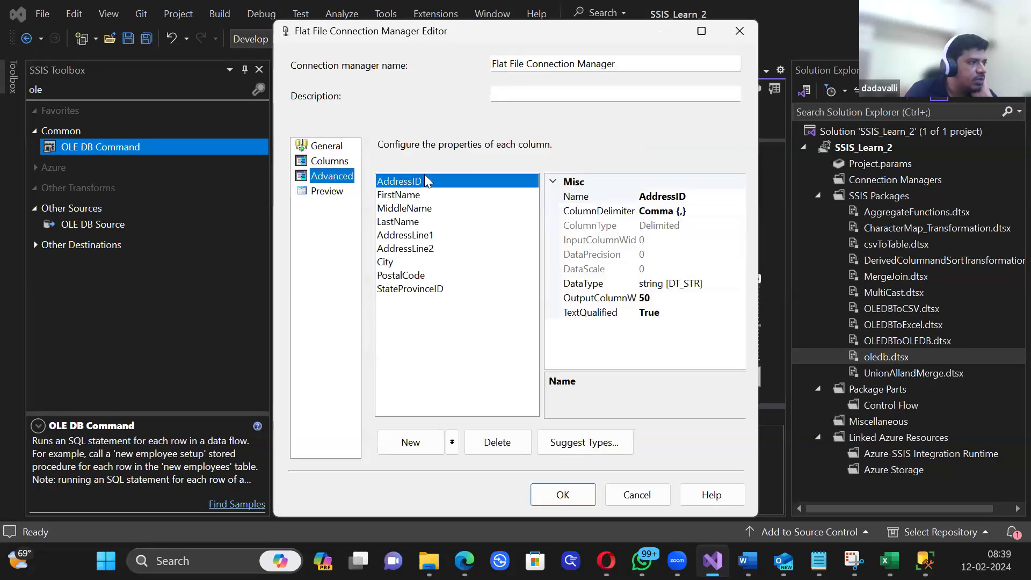
pyautogui.click(407, 195)
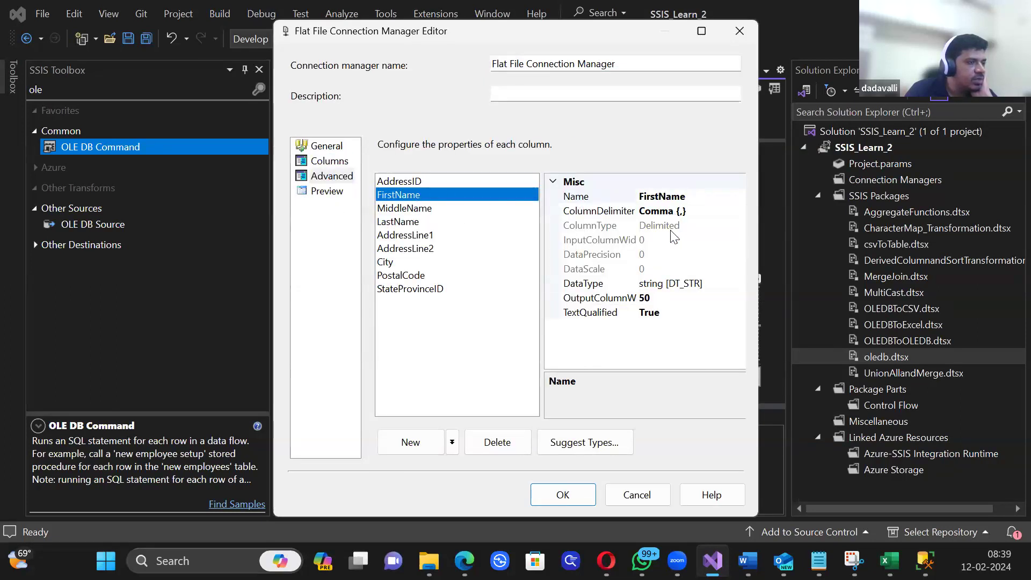
pyautogui.click(710, 285)
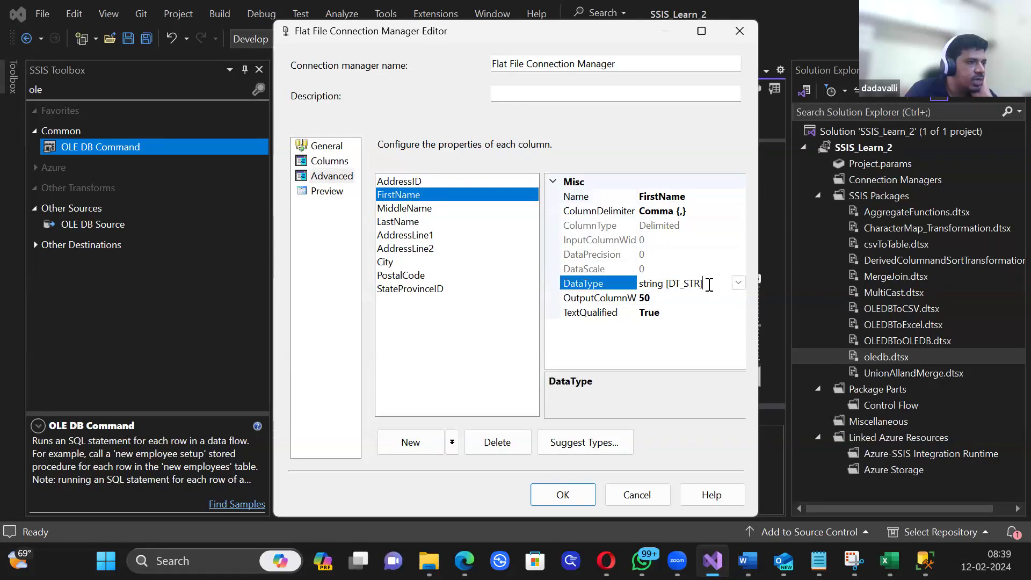
pyautogui.click(739, 284)
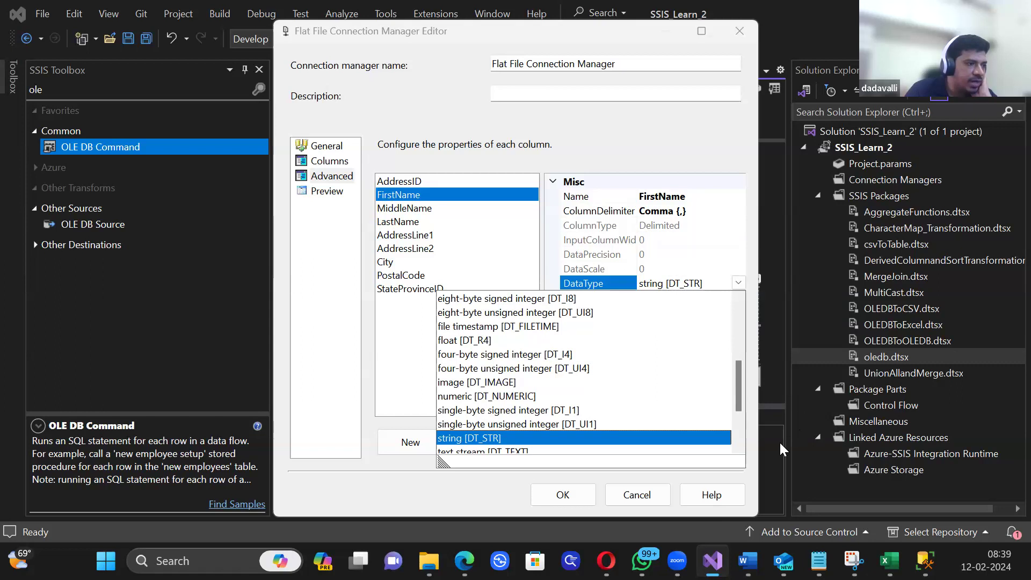
# Step: Switch to SQL Server Management Studio and try to show the definition of SSIS_Learning.dbo.PersonAddress from its fully qualified name
pyautogui.click(919, 551)
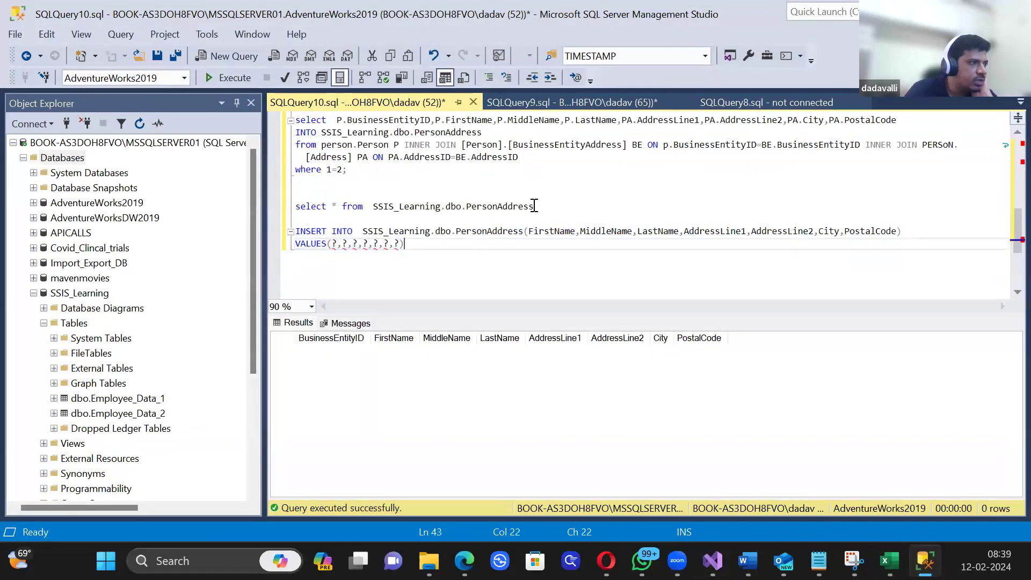
pyautogui.moveTo(534, 206); pyautogui.dragTo(368, 209)
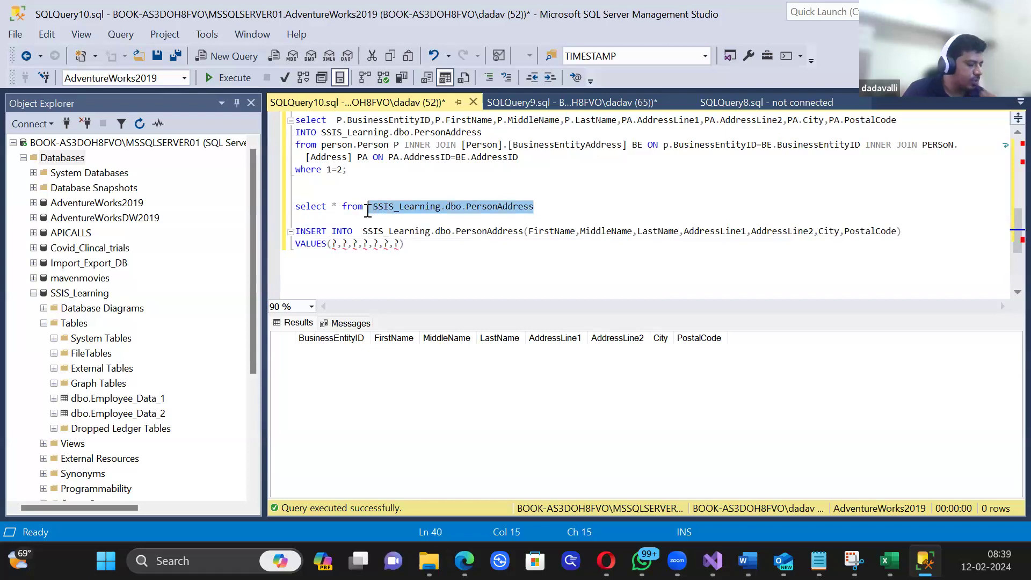
pyautogui.hotkey('alt', 'F1')
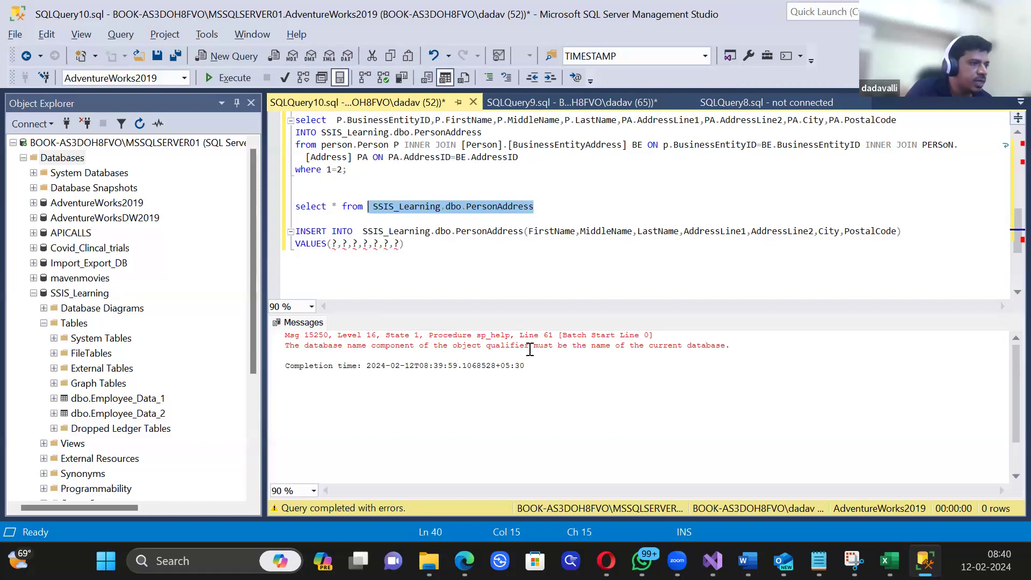
# Step: Add the statement "use SSIS_Learning" above the SELECT query and execute only that statement
pyautogui.click(369, 184)
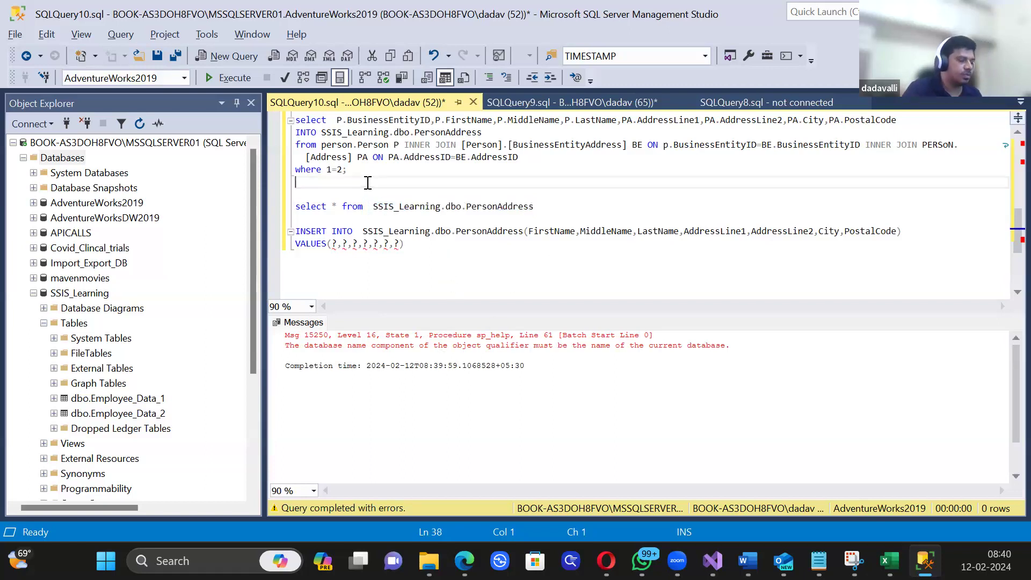
pyautogui.press('Return')
pyautogui.write('use ssi')
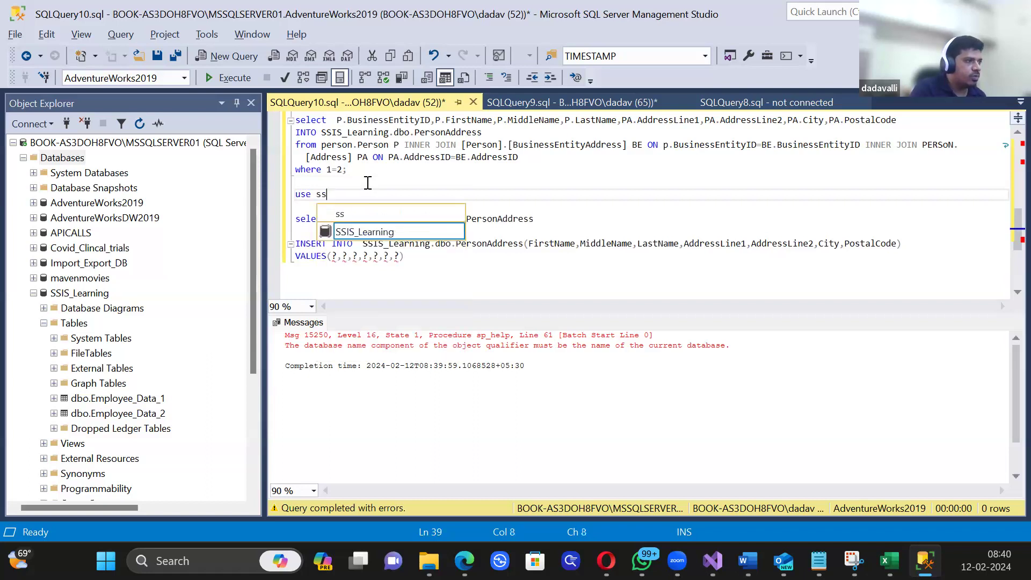
pyautogui.press('Tab')
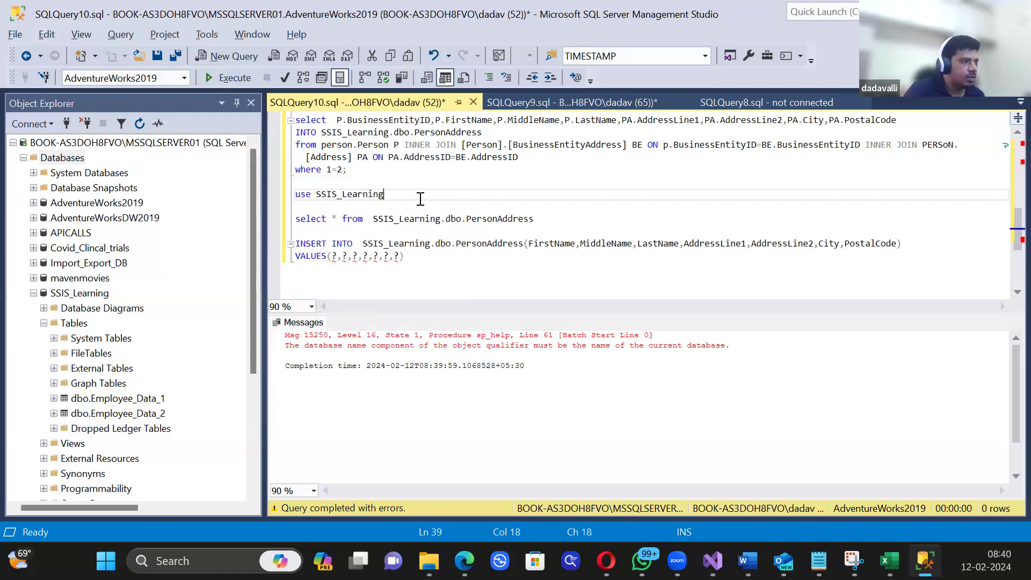
pyautogui.moveTo(384, 194); pyautogui.dragTo(297, 195)
pyautogui.click(230, 78)
# Step: Show the definition of the PersonAddress table and examine the data types of its name, address, city and postal code columns
pyautogui.click(482, 208)
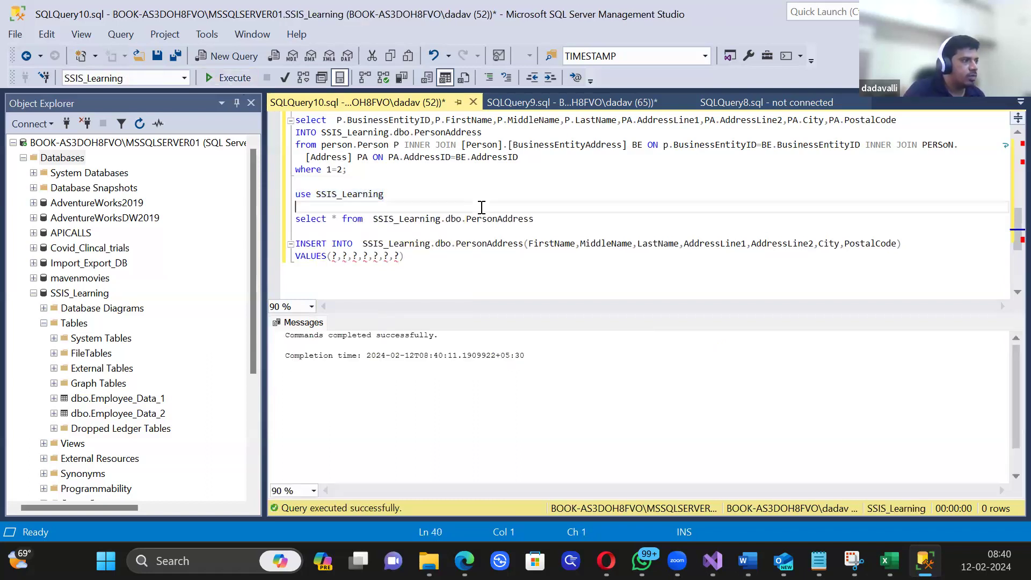
pyautogui.moveTo(466, 219); pyautogui.dragTo(534, 220)
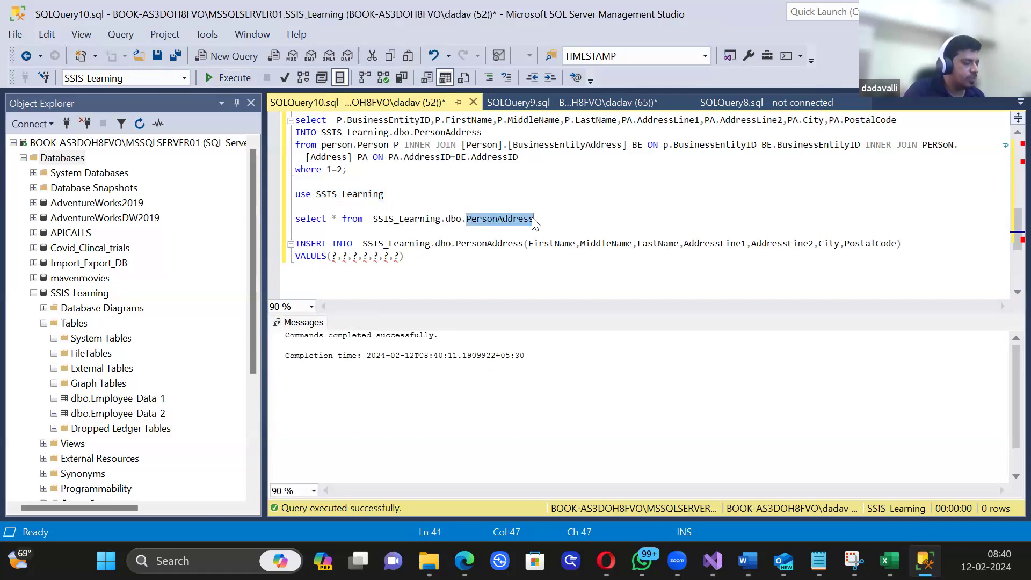
pyautogui.hotkey('alt', 'F1')
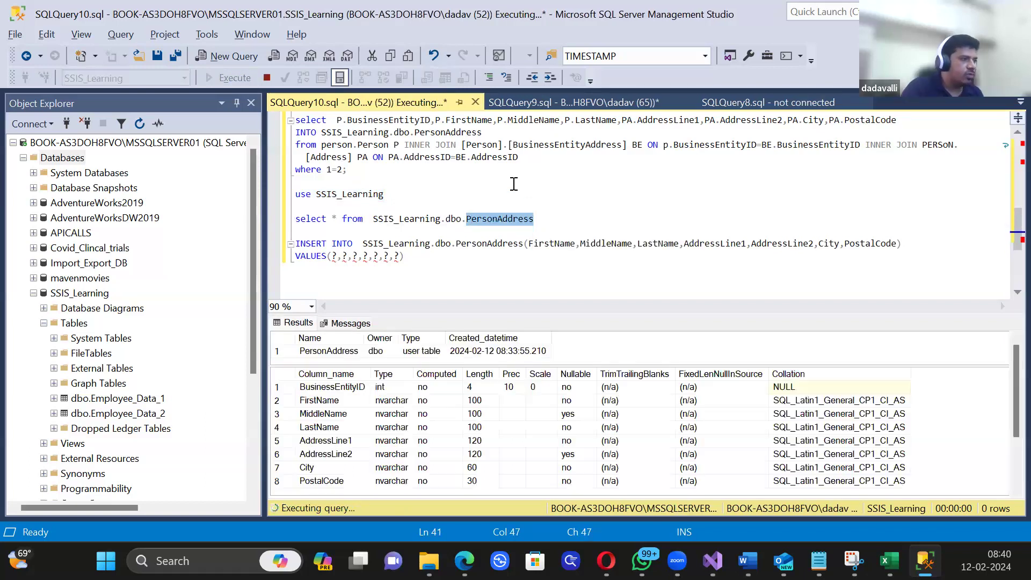
pyautogui.click(348, 398)
pyautogui.click(378, 398)
pyautogui.click(382, 423)
pyautogui.click(381, 449)
pyautogui.click(381, 475)
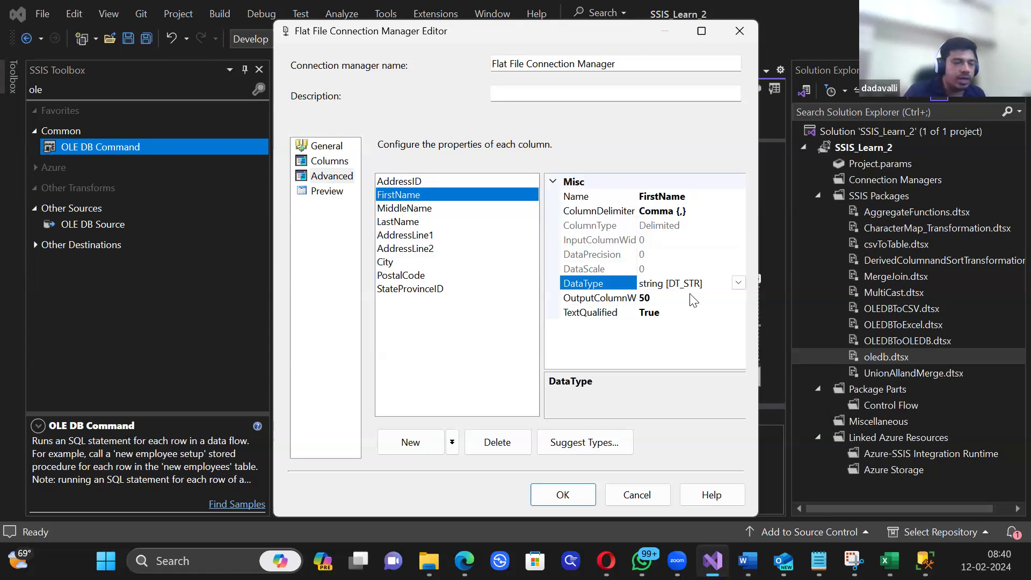
# Step: Switch back to Visual Studio and set the FirstName column's data type to Unicode string [DT_WSTR]
pyautogui.click(738, 283)
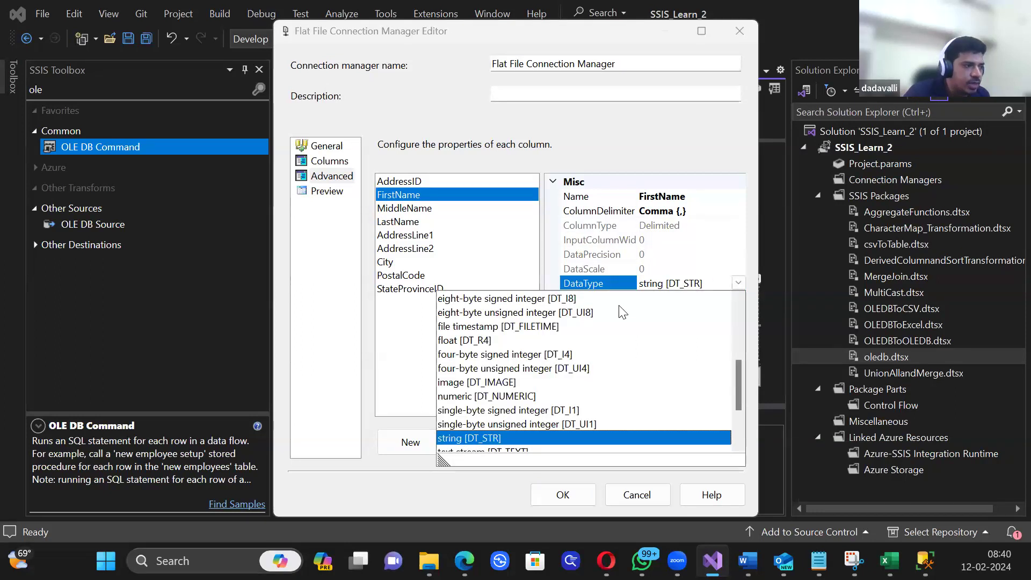
pyautogui.scroll(-2, 599, 320)
pyautogui.scroll(-1, 596, 322)
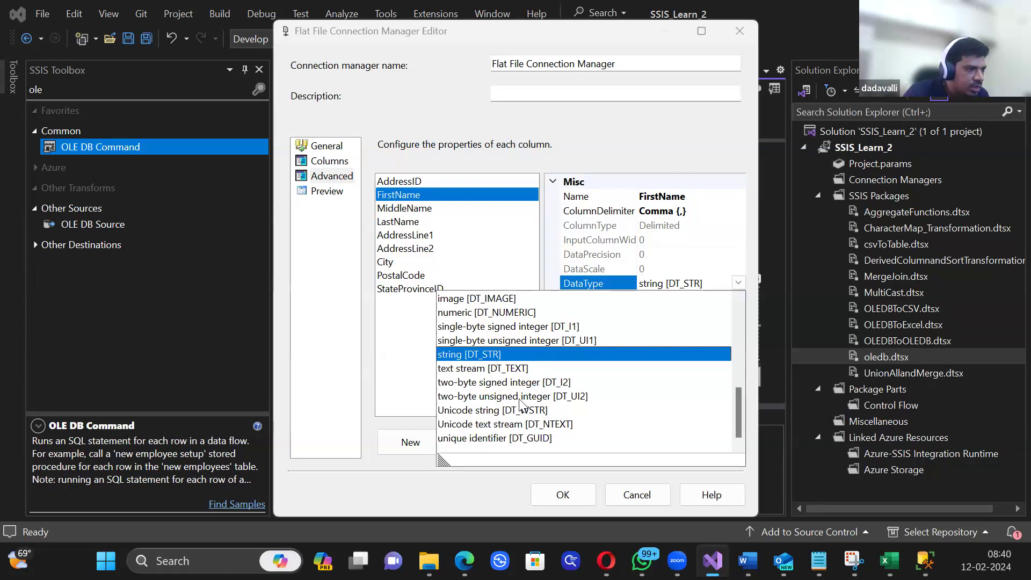
pyautogui.scroll(3, 485, 404)
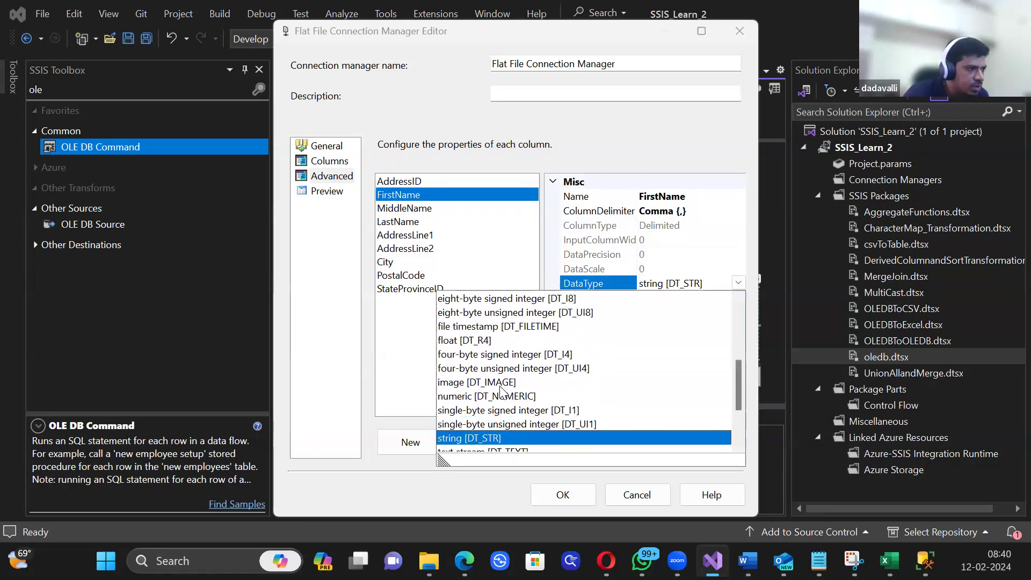
pyautogui.scroll(3, 500, 391)
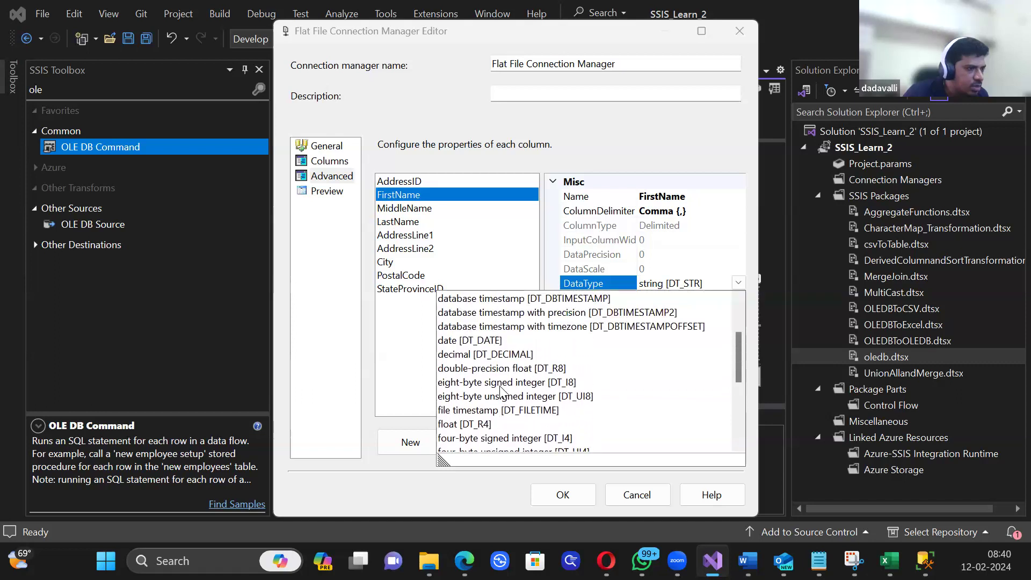
pyautogui.scroll(-6, 500, 390)
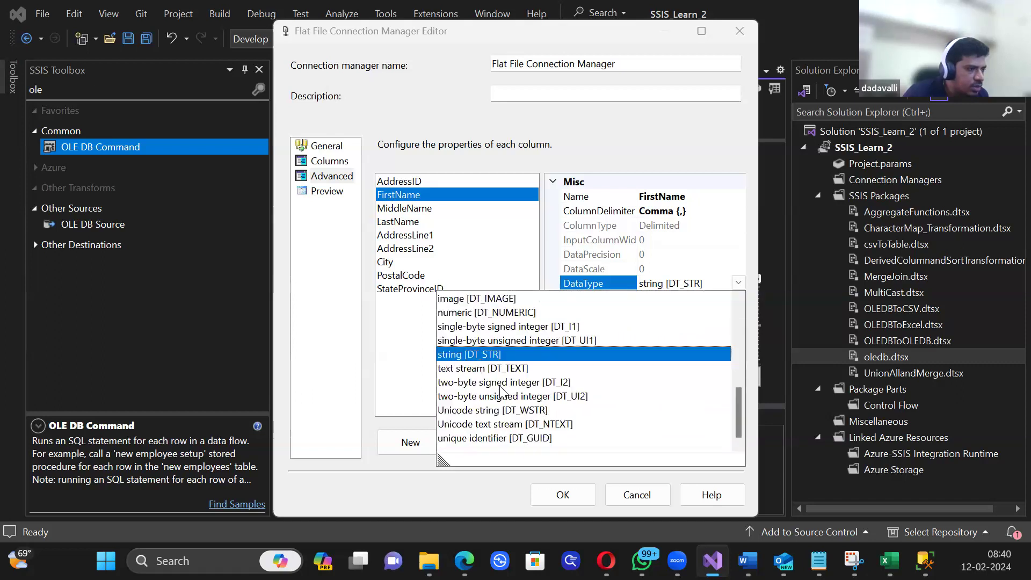
pyautogui.click(524, 410)
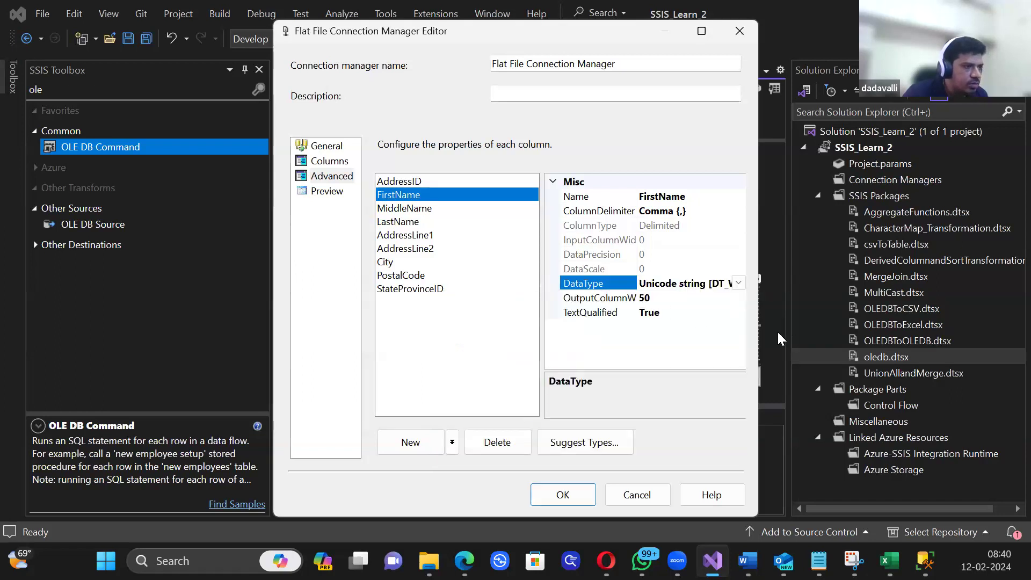
# Step: Set the data type of the MiddleName and LastName columns to Unicode string [DT_WSTR]
pyautogui.click(431, 208)
pyautogui.click(666, 283)
pyautogui.click(739, 282)
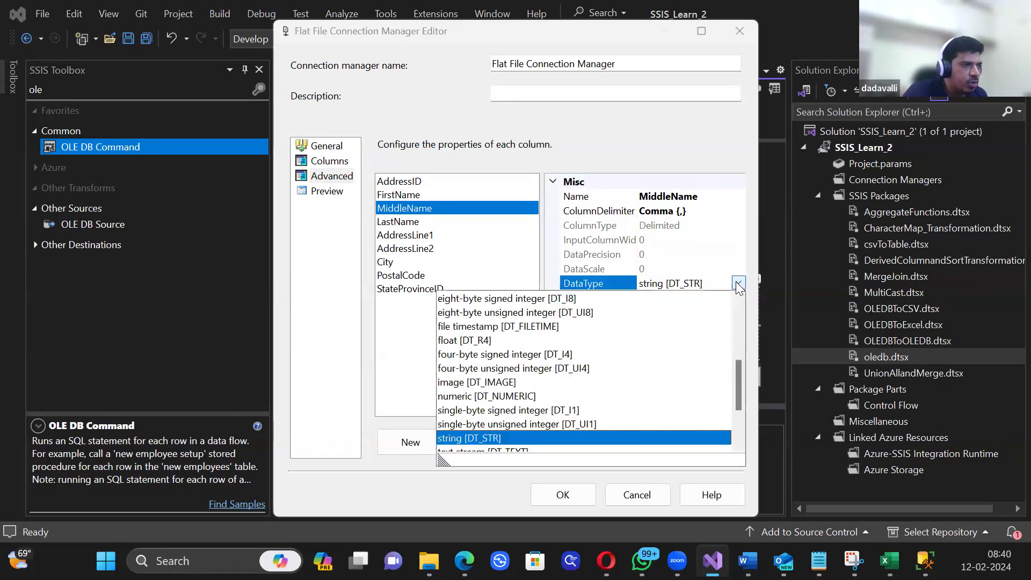
pyautogui.scroll(-2, 521, 381)
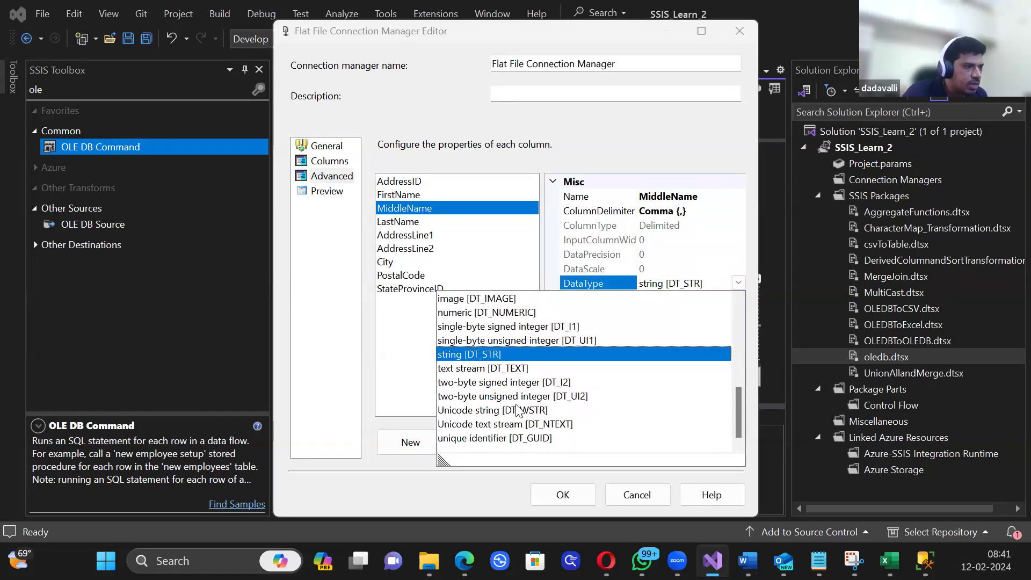
pyautogui.click(518, 411)
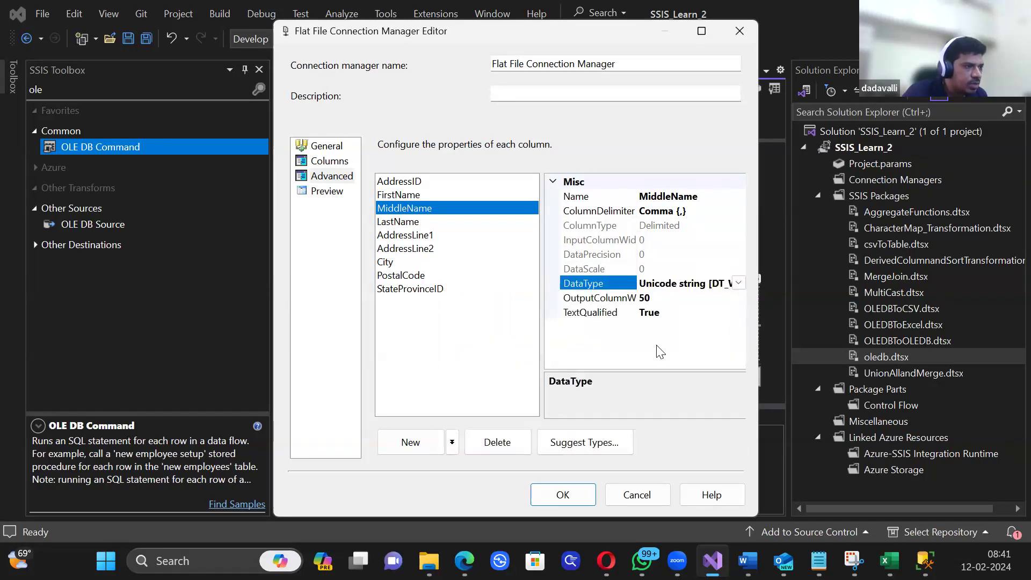
pyautogui.click(415, 222)
pyautogui.click(704, 284)
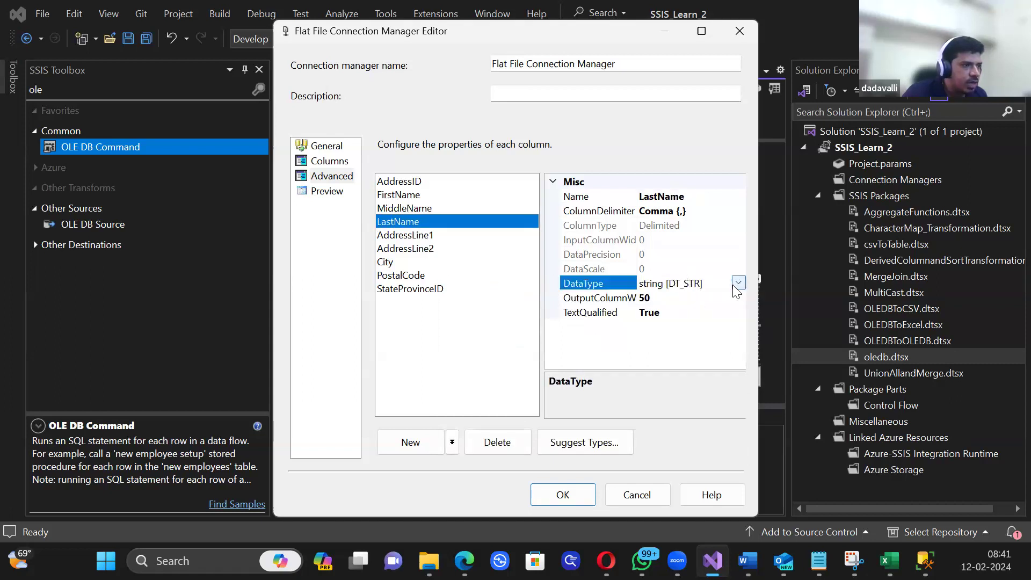
pyautogui.click(738, 283)
pyautogui.scroll(-2, 547, 408)
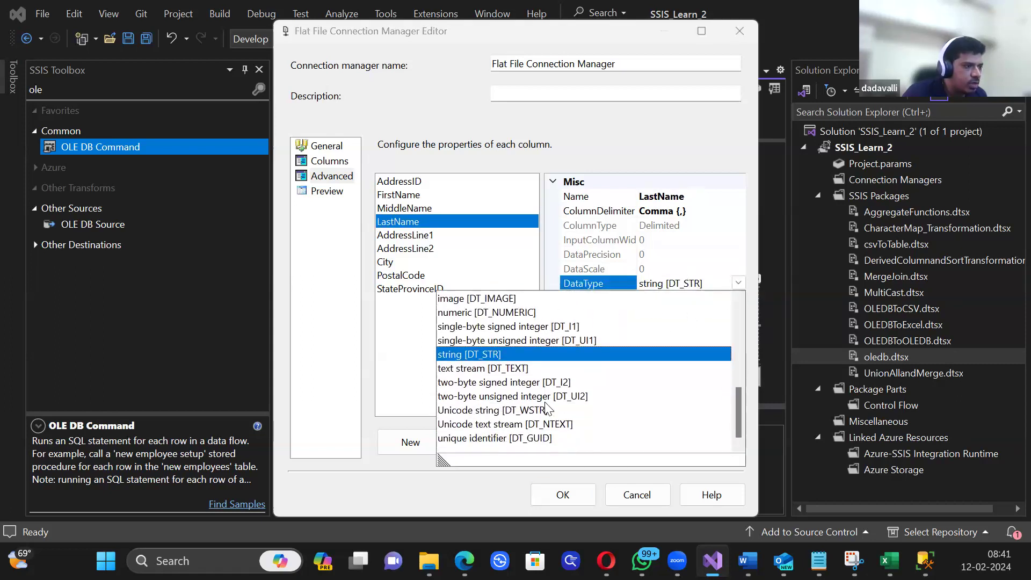
pyautogui.click(542, 411)
# Step: Set the data type of the AddressLine1 and AddressLine2 columns to Unicode string [DT_WSTR]
pyautogui.click(422, 236)
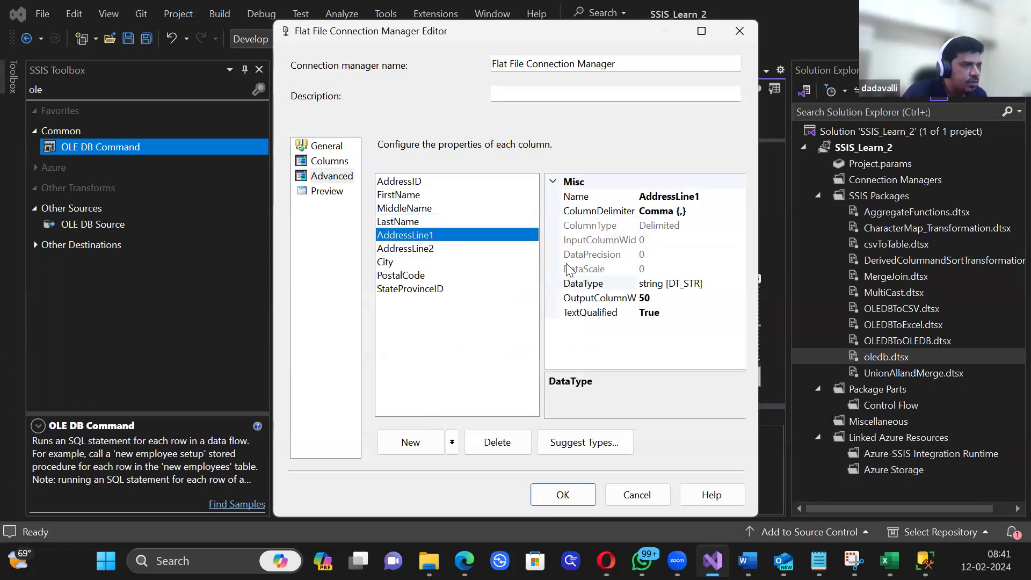
pyautogui.click(695, 283)
pyautogui.click(738, 284)
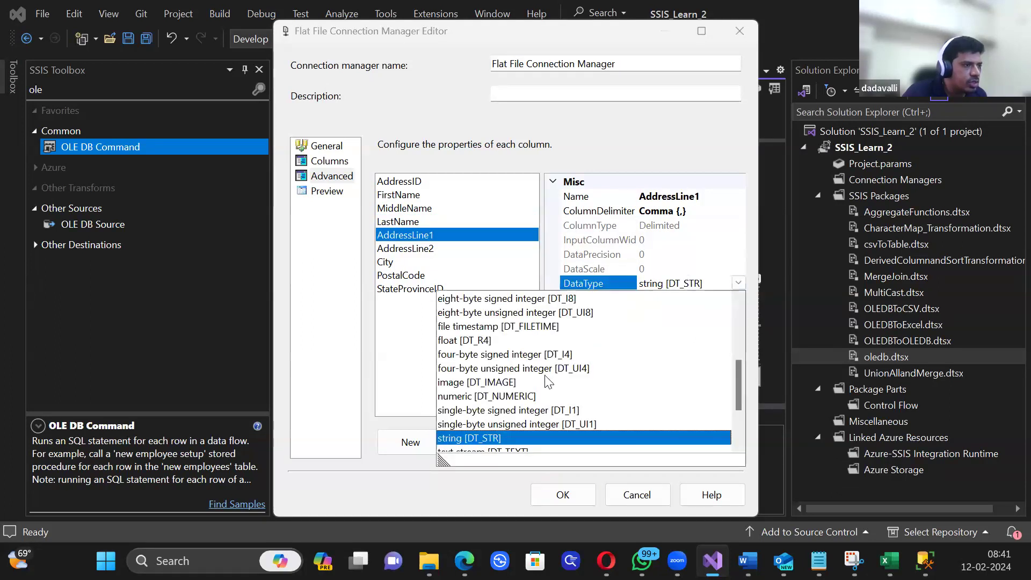
pyautogui.scroll(-2, 513, 421)
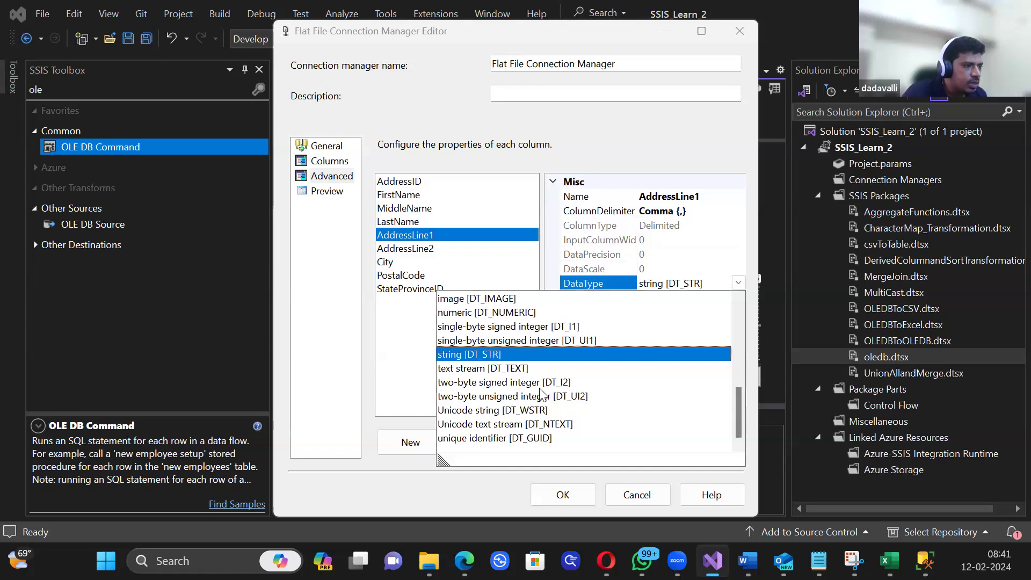
pyautogui.click(521, 411)
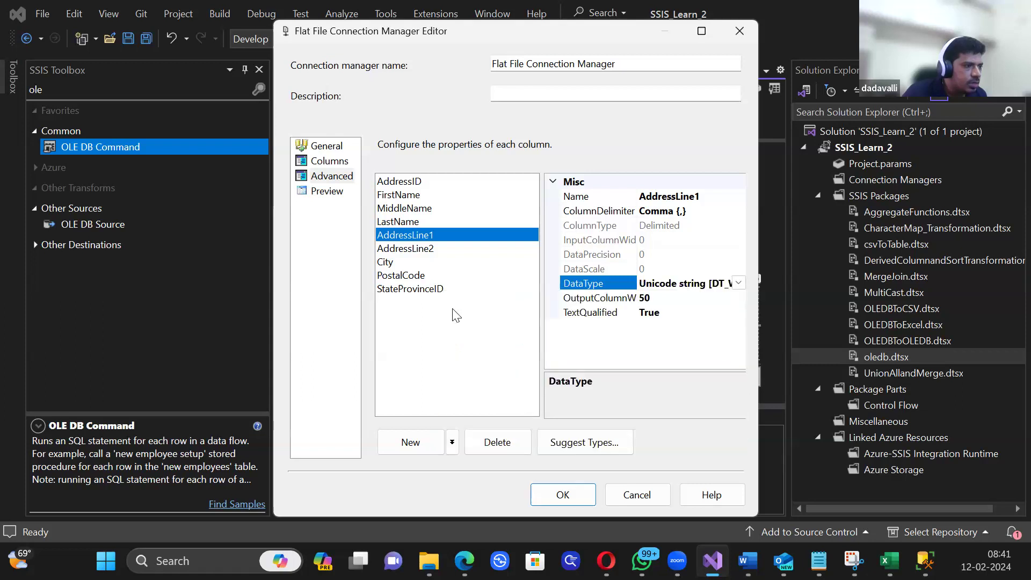
pyautogui.click(427, 249)
pyautogui.click(704, 284)
pyautogui.click(734, 283)
pyautogui.scroll(-2, 556, 411)
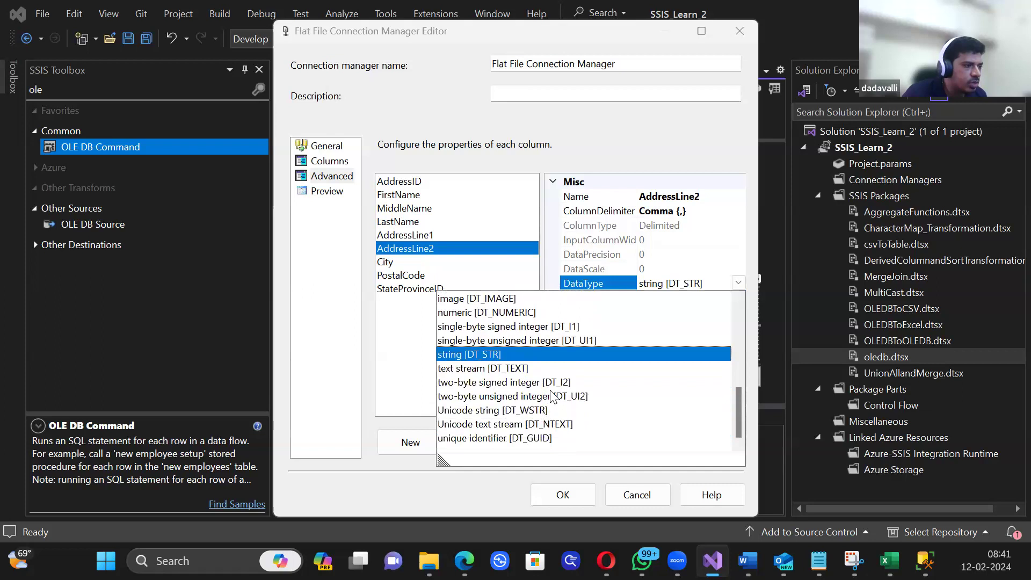
pyautogui.click(509, 411)
# Step: Set the City column's data type to Unicode string [DT_WSTR]
pyautogui.click(386, 263)
pyautogui.click(718, 284)
pyautogui.click(739, 283)
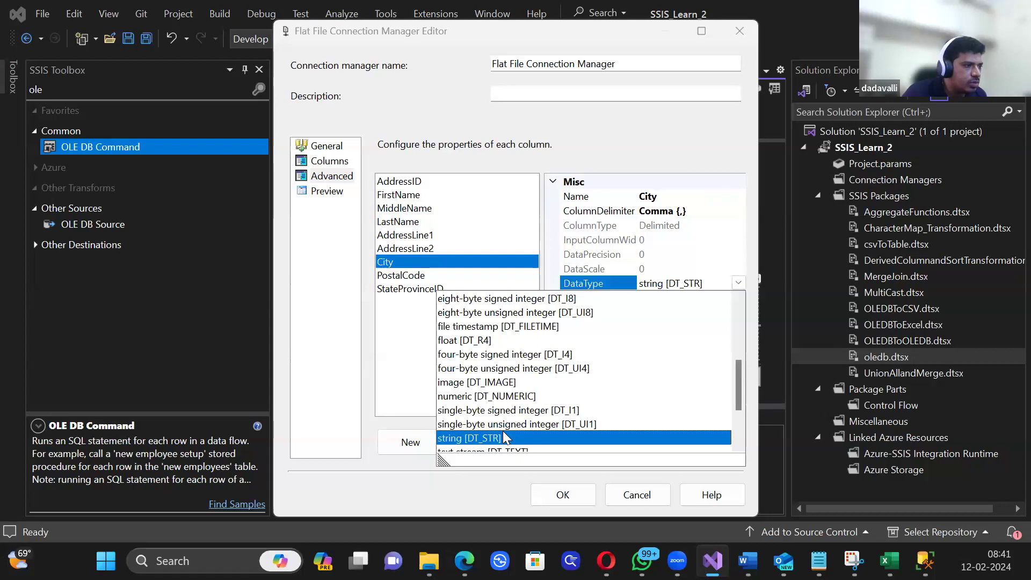
pyautogui.scroll(-2, 503, 438)
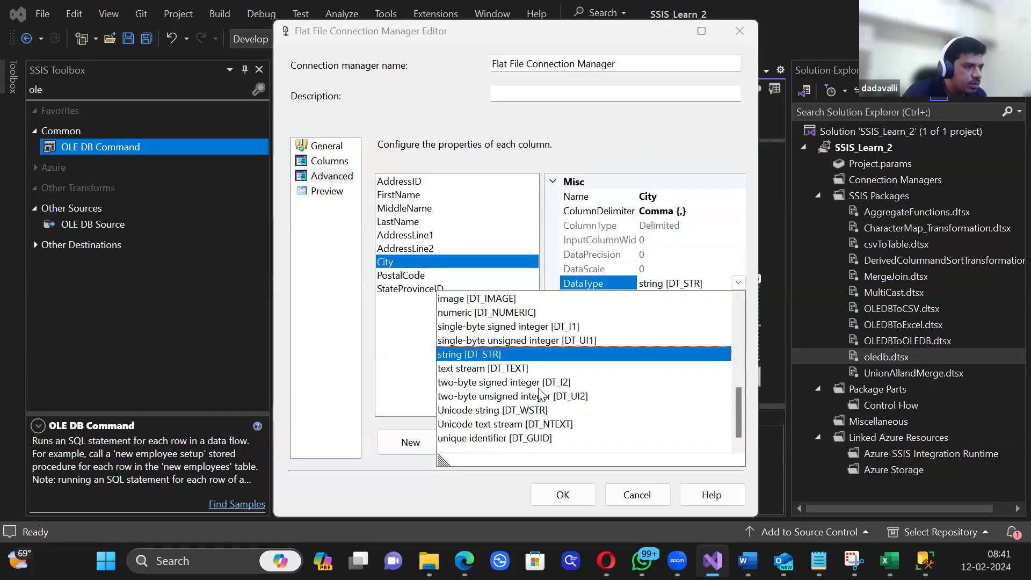
pyautogui.click(538, 411)
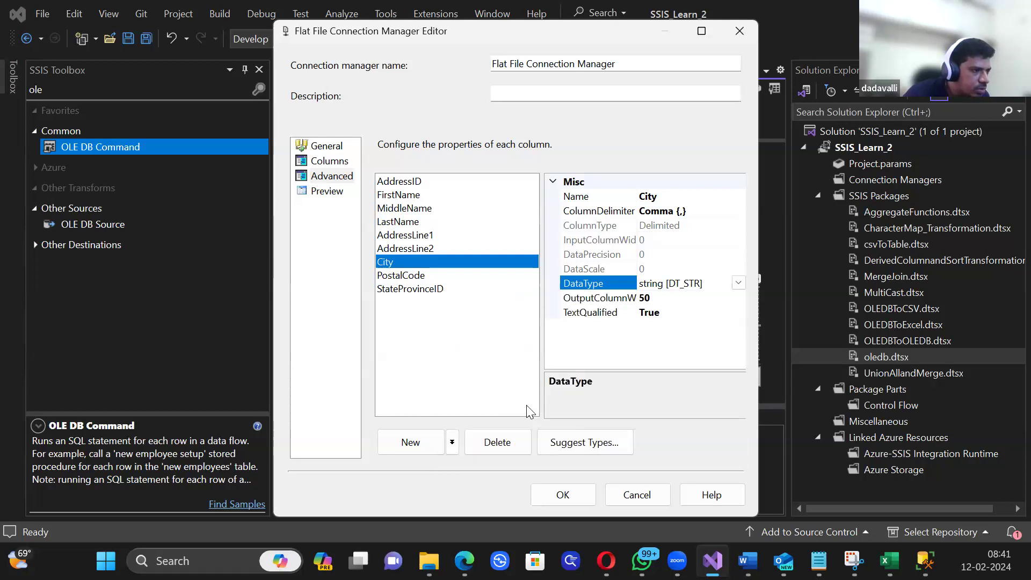
# Step: Set the PostalCode column's data type to Unicode string [DT_WSTR]
pyautogui.click(413, 276)
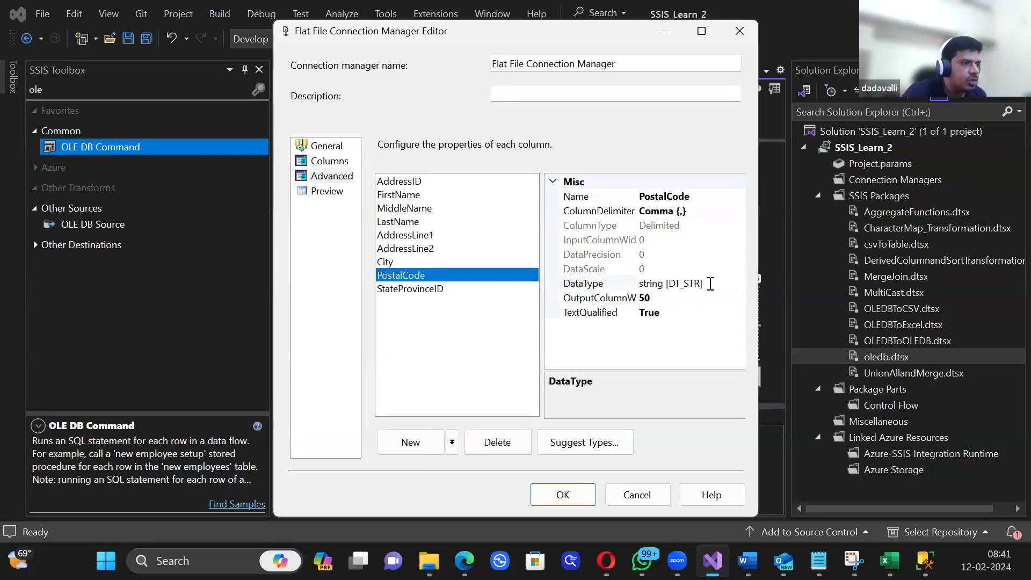
pyautogui.click(714, 284)
pyautogui.click(739, 283)
pyautogui.scroll(-3, 570, 384)
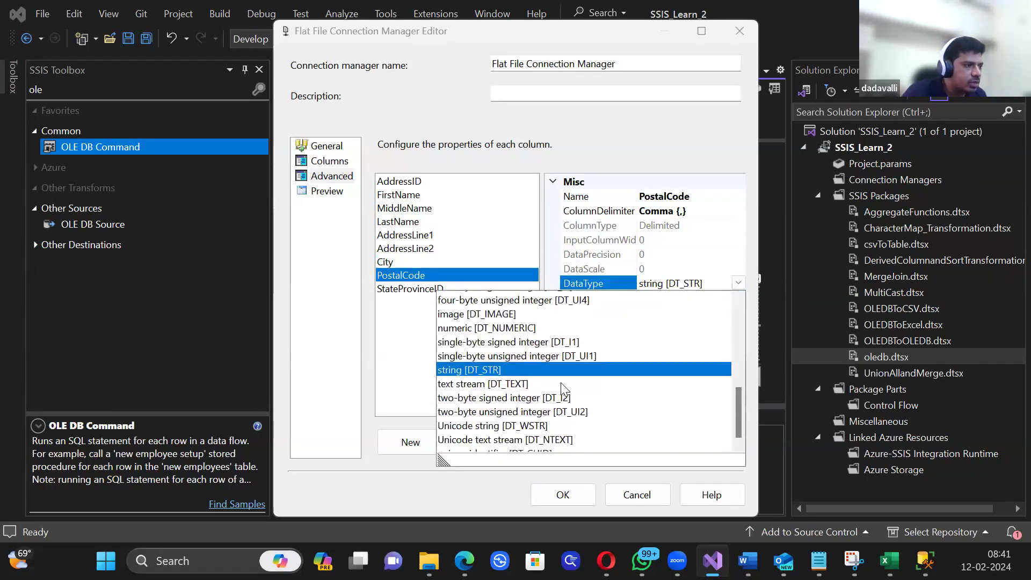
pyautogui.click(523, 405)
pyautogui.click(723, 283)
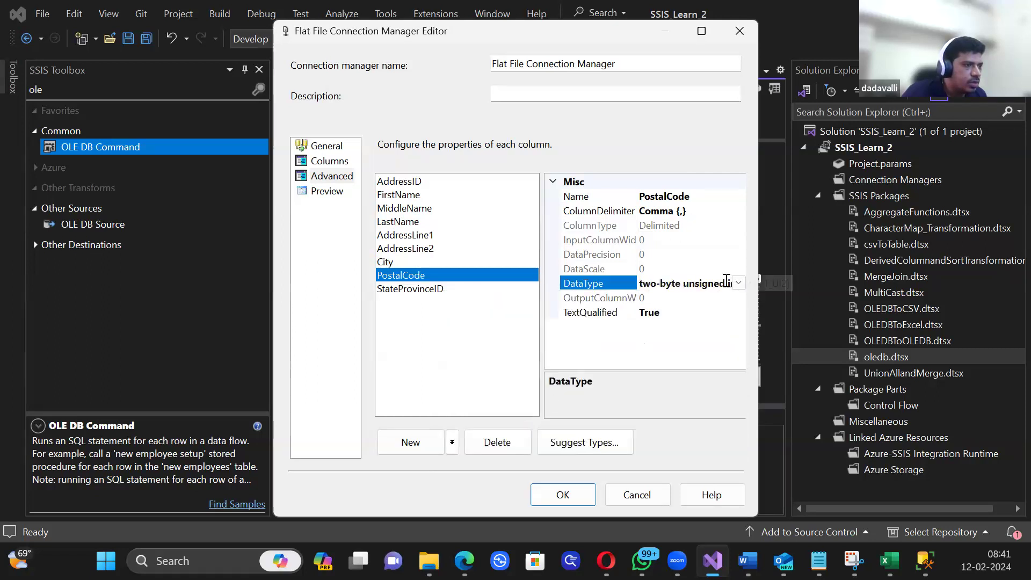
pyautogui.click(738, 283)
pyautogui.scroll(-1, 592, 407)
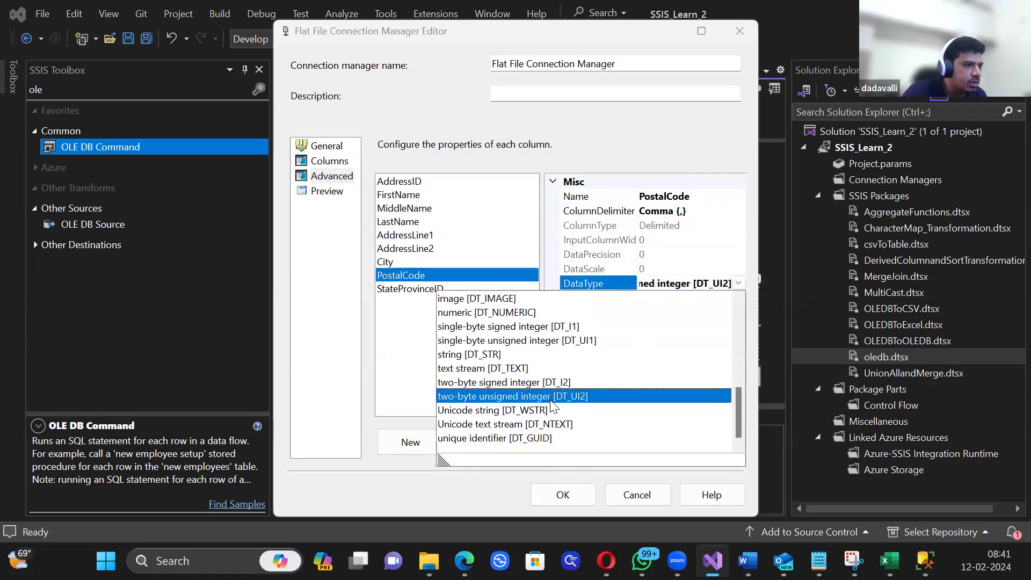
pyautogui.click(530, 415)
# Step: Set the StateProvinceID column's data type to Unicode string [DT_WSTR] and apply the flat file connection changes
pyautogui.click(431, 290)
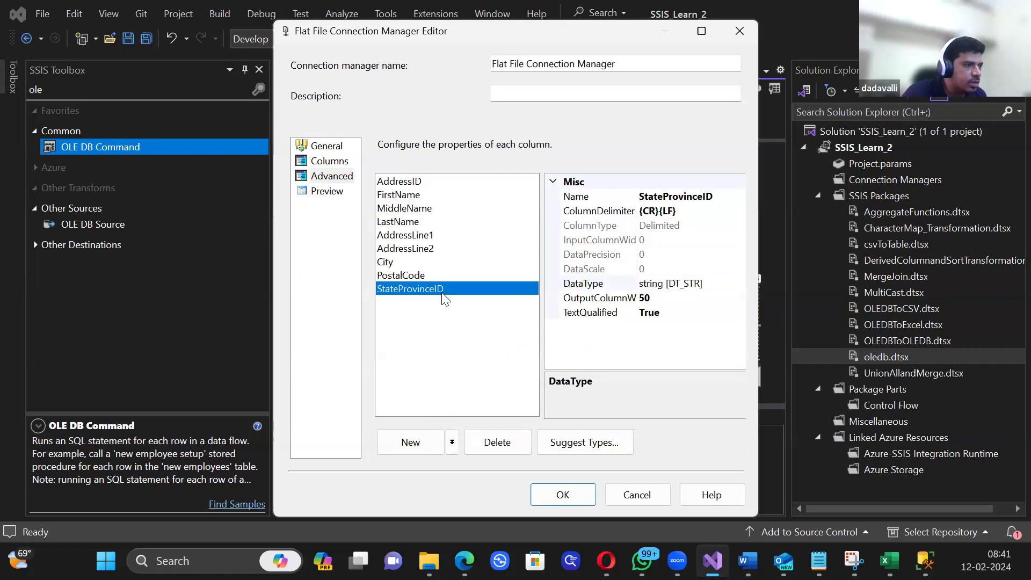
pyautogui.click(708, 282)
pyautogui.click(739, 283)
pyautogui.scroll(-3, 553, 409)
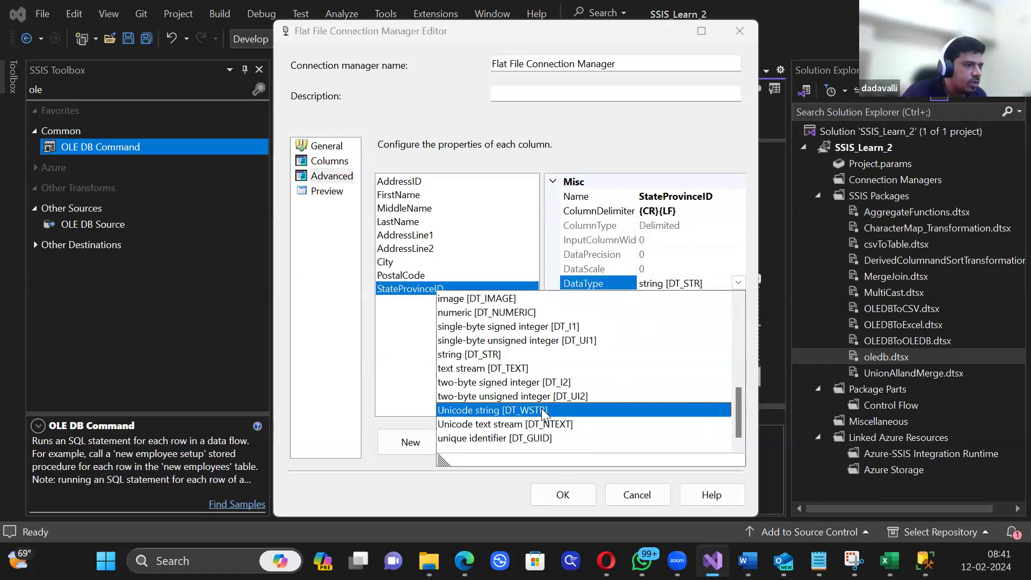
pyautogui.click(552, 411)
pyautogui.click(559, 494)
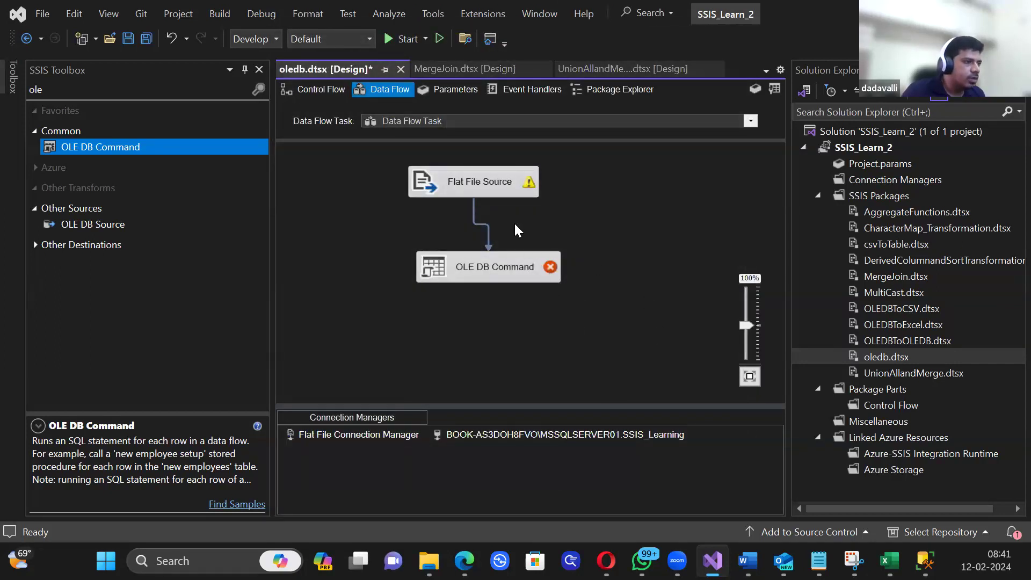
# Step: Update the Flat File Source's output column metadata from the external columns, check its column mappings and accept them
pyautogui.doubleClick(459, 185)
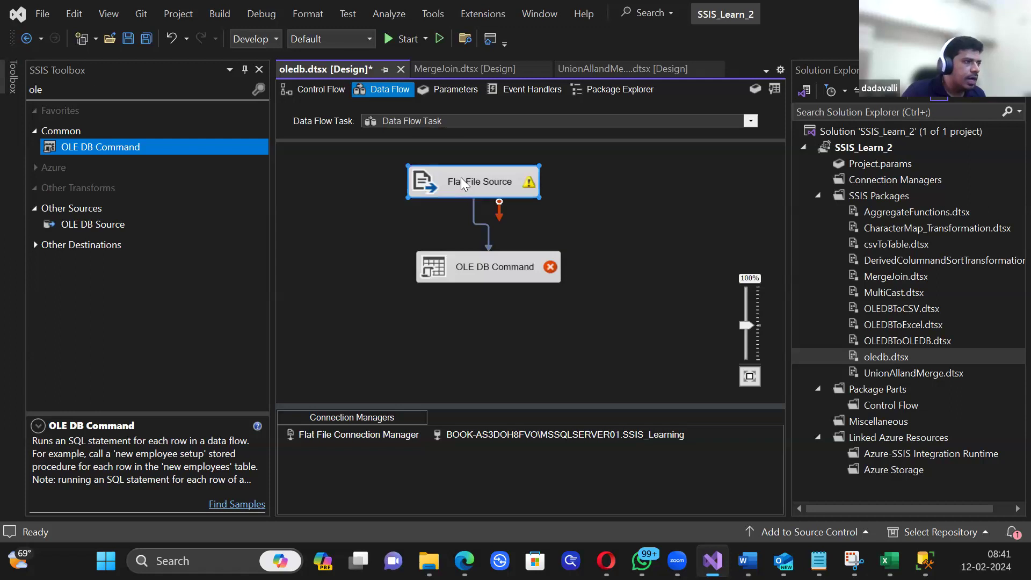
pyautogui.click(669, 348)
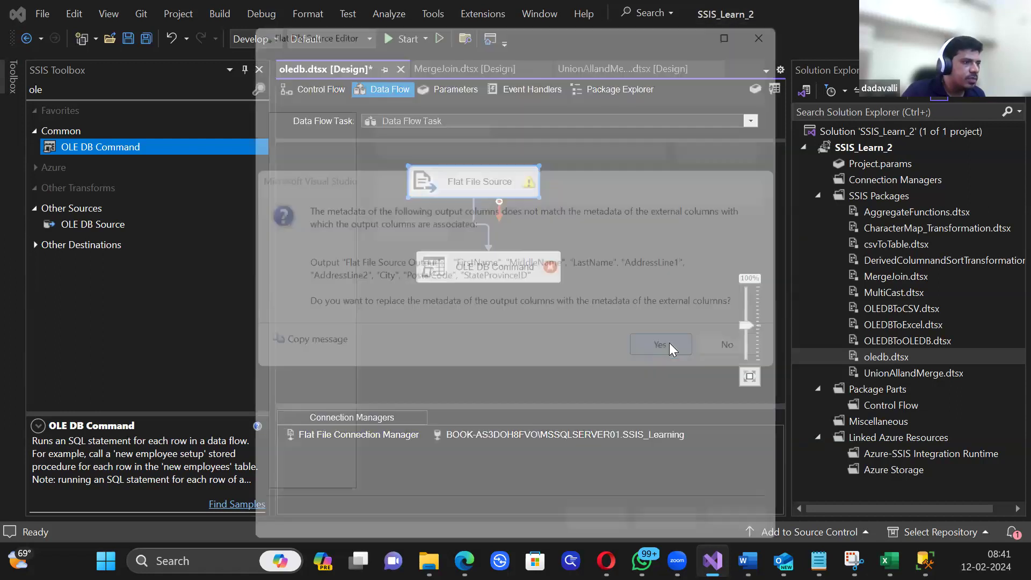
pyautogui.click(279, 119)
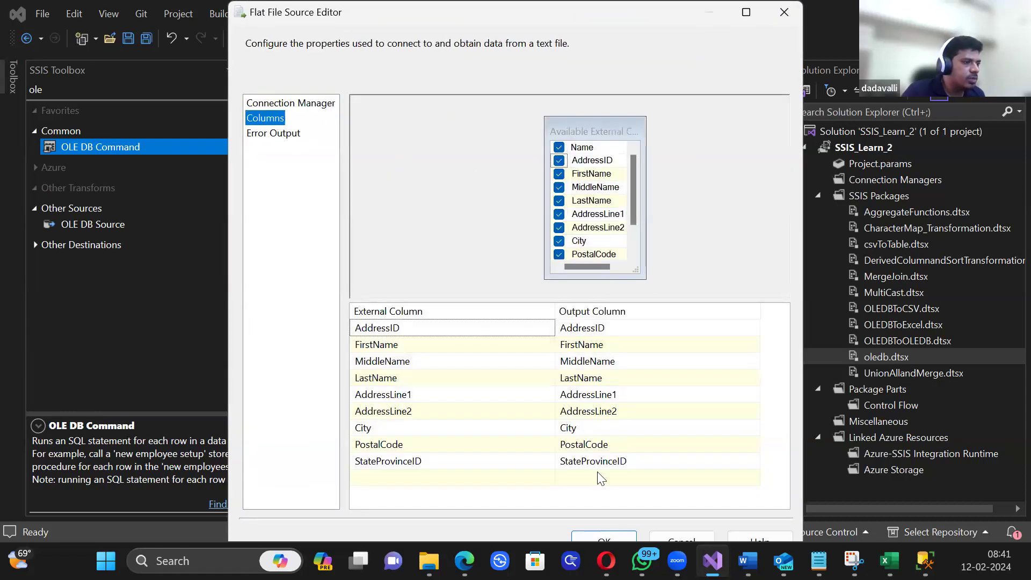
pyautogui.click(604, 535)
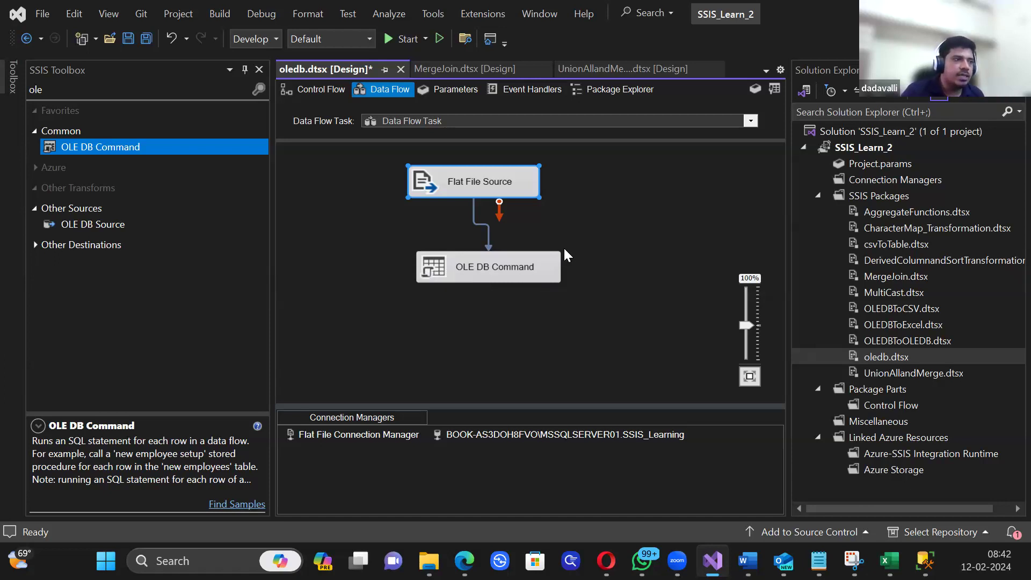
# Step: Execute the oledb.dtsx package
pyautogui.click(449, 191)
pyautogui.click(534, 264)
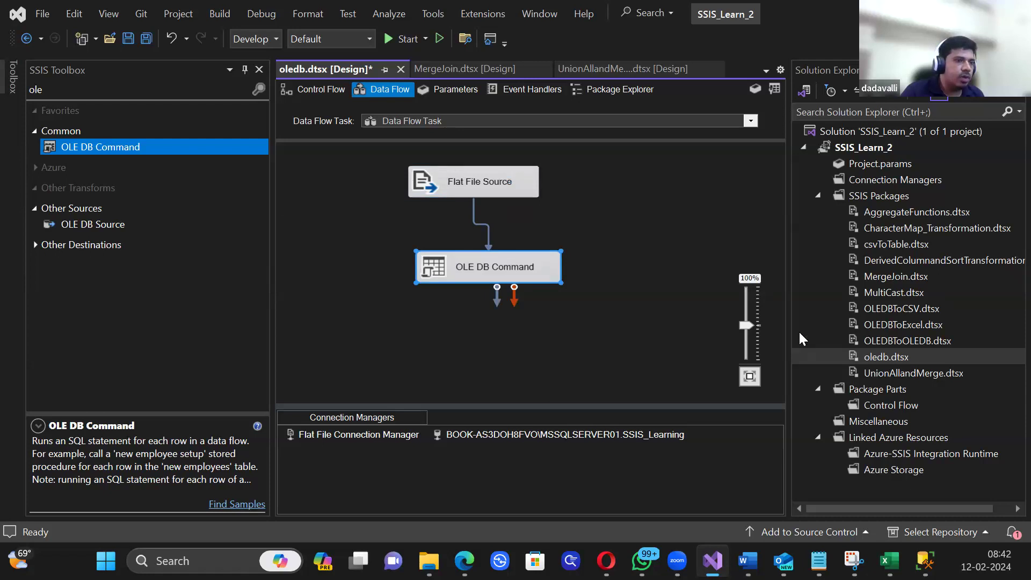
pyautogui.rightClick(891, 357)
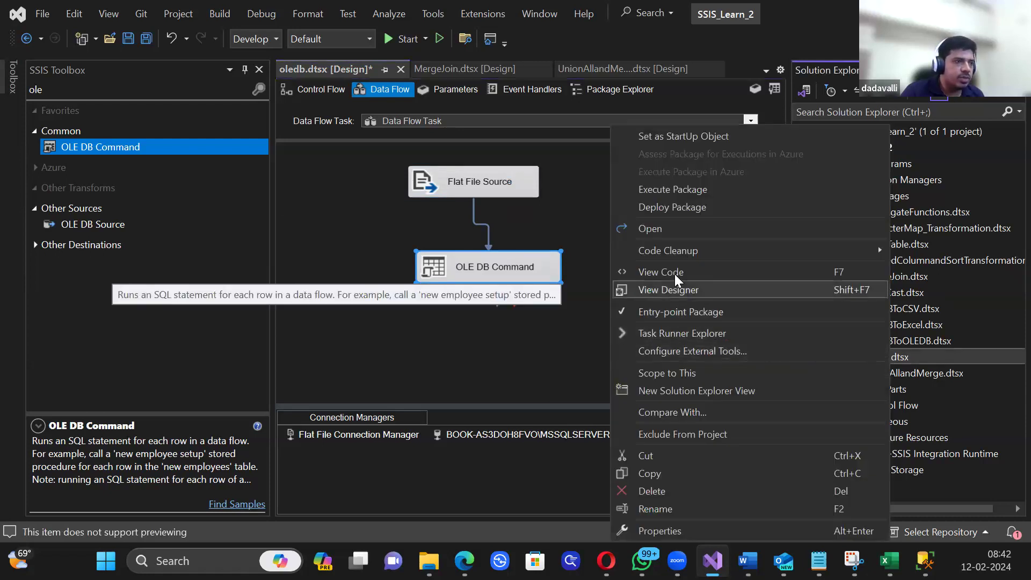
pyautogui.click(667, 190)
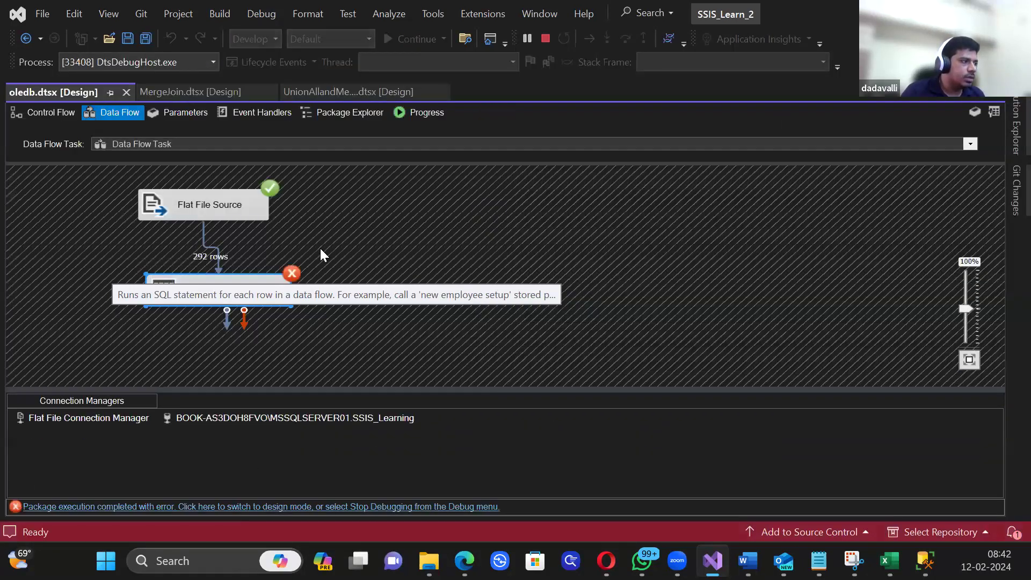
# Step: Examine the package's execution progress log down to its final warning, reading the full message text
pyautogui.click(428, 112)
pyautogui.scroll(-6, 223, 294)
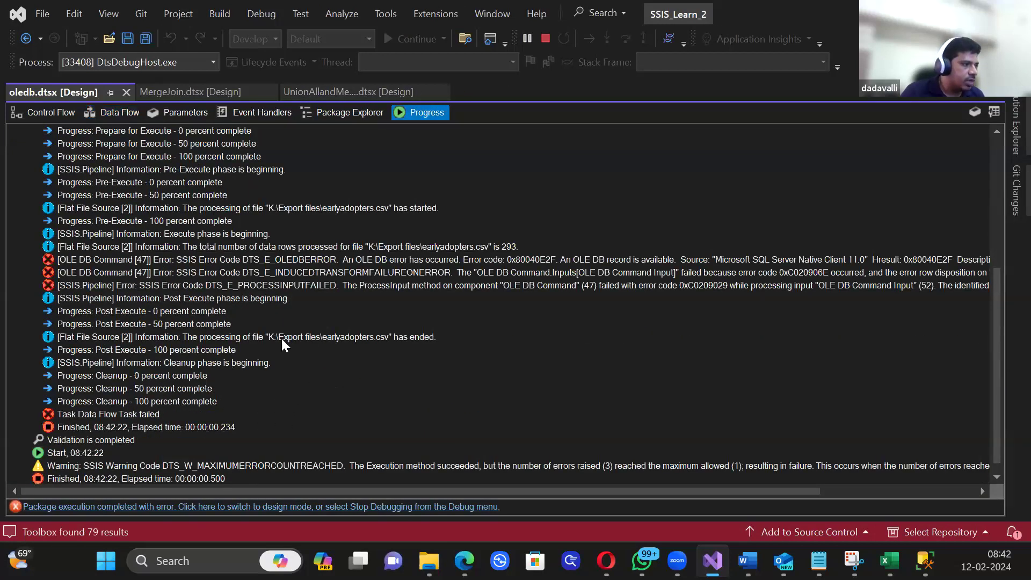
pyautogui.scroll(-1, 311, 349)
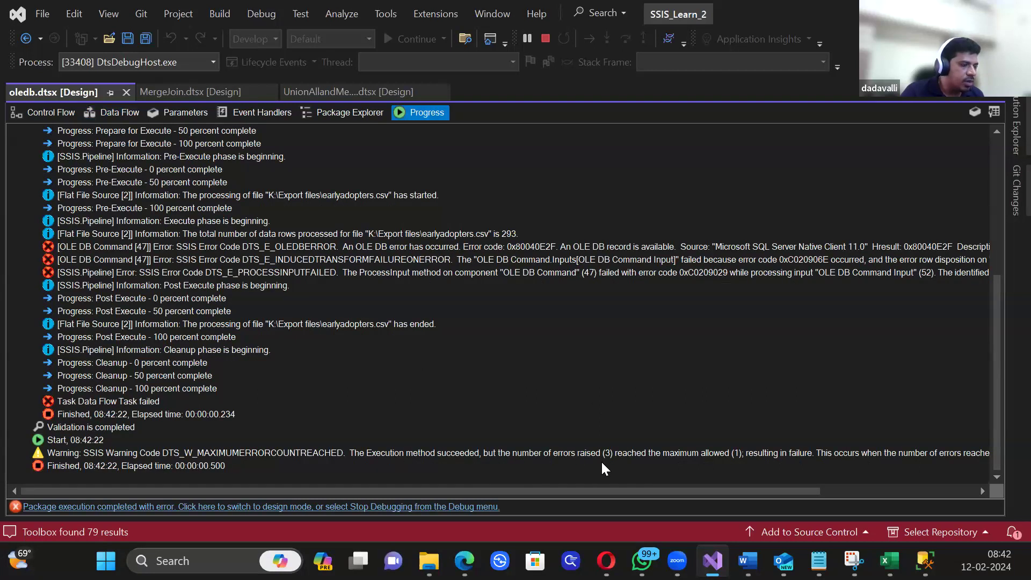
pyautogui.moveTo(699, 489); pyautogui.dragTo(585, 491)
pyautogui.moveTo(798, 490); pyautogui.dragTo(932, 487)
pyautogui.click(903, 453)
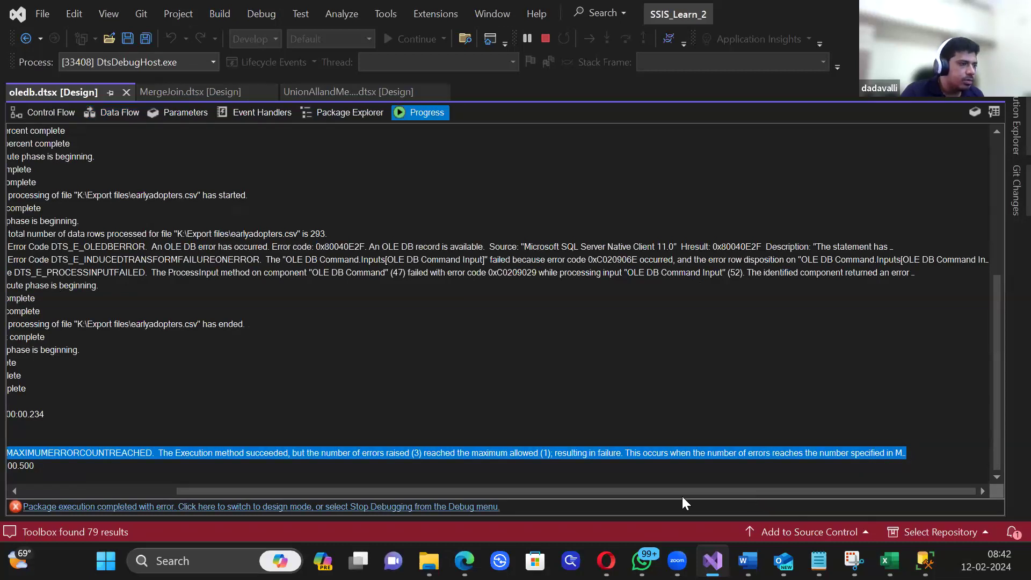
pyautogui.moveTo(454, 483); pyautogui.dragTo(218, 431)
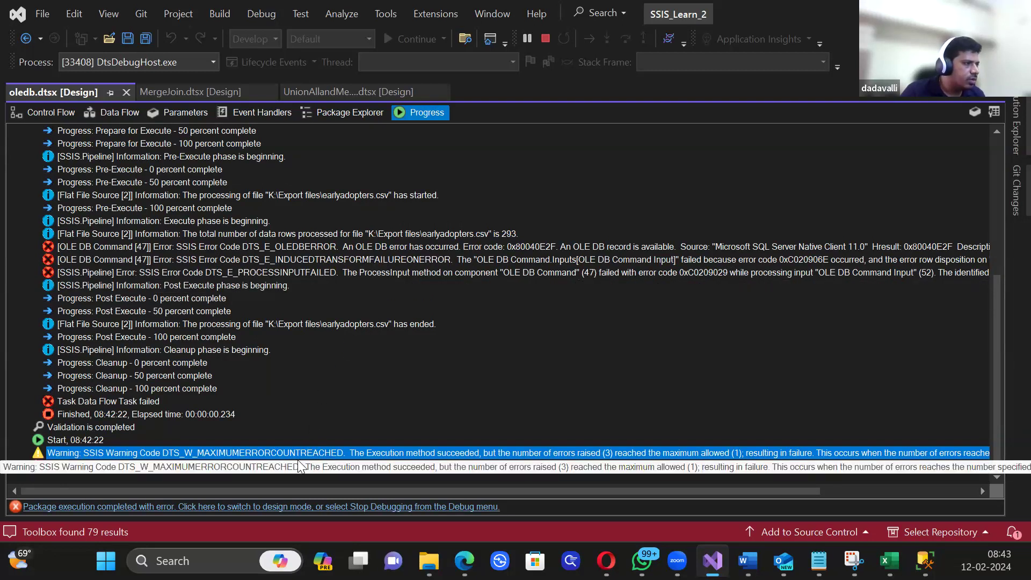
pyautogui.moveTo(275, 492); pyautogui.dragTo(437, 487)
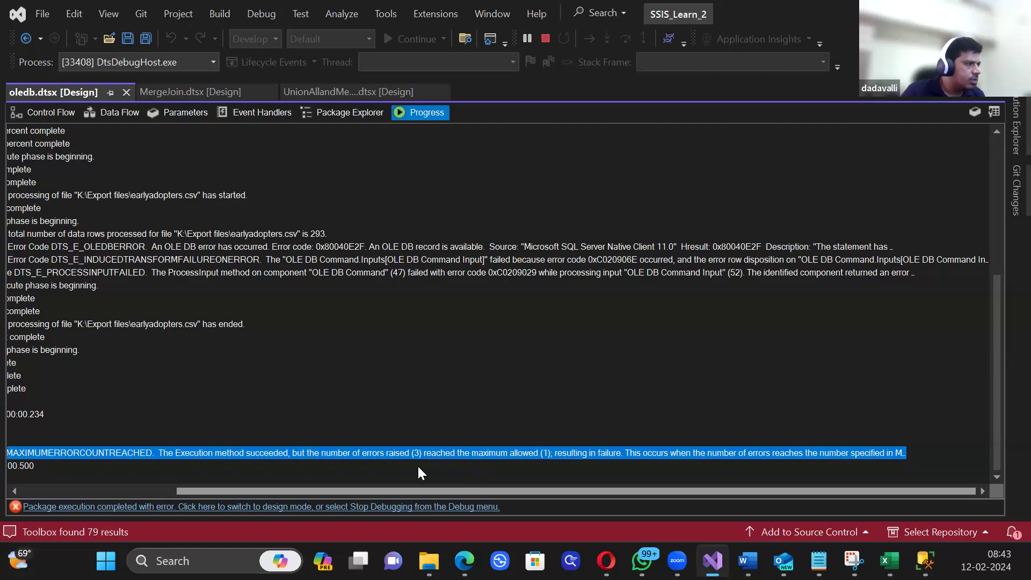
# Step: Review the error entries in the progress log and copy the OLE DB Command's DTS_E_INDUCEDTRANSFORMFAILUREONERROR message
pyautogui.hscroll(-5, 434, 468)
pyautogui.hscroll(-1, 280, 470)
pyautogui.click(242, 272)
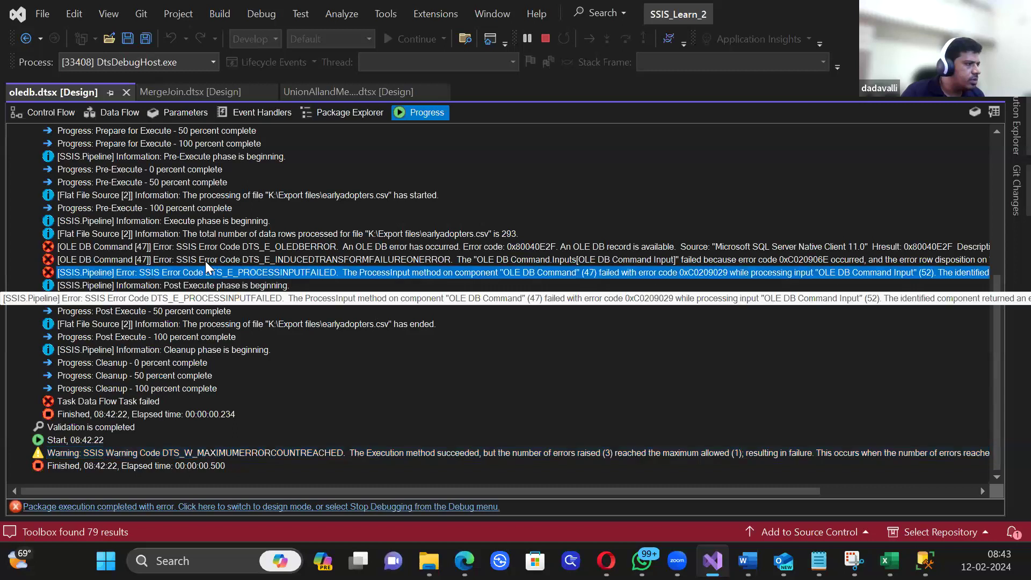
pyautogui.click(170, 260)
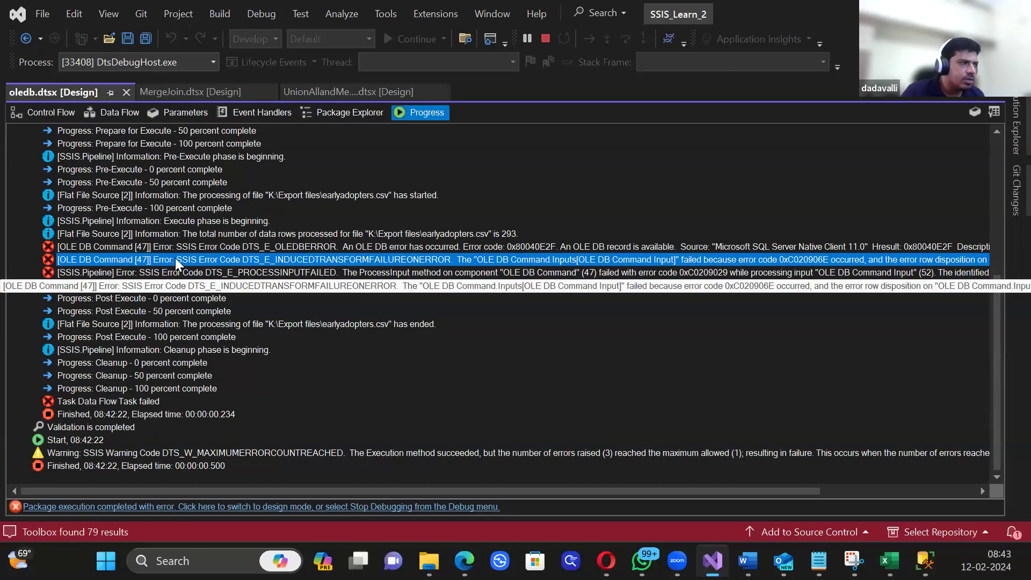
pyautogui.rightClick(175, 259)
pyautogui.click(80, 270)
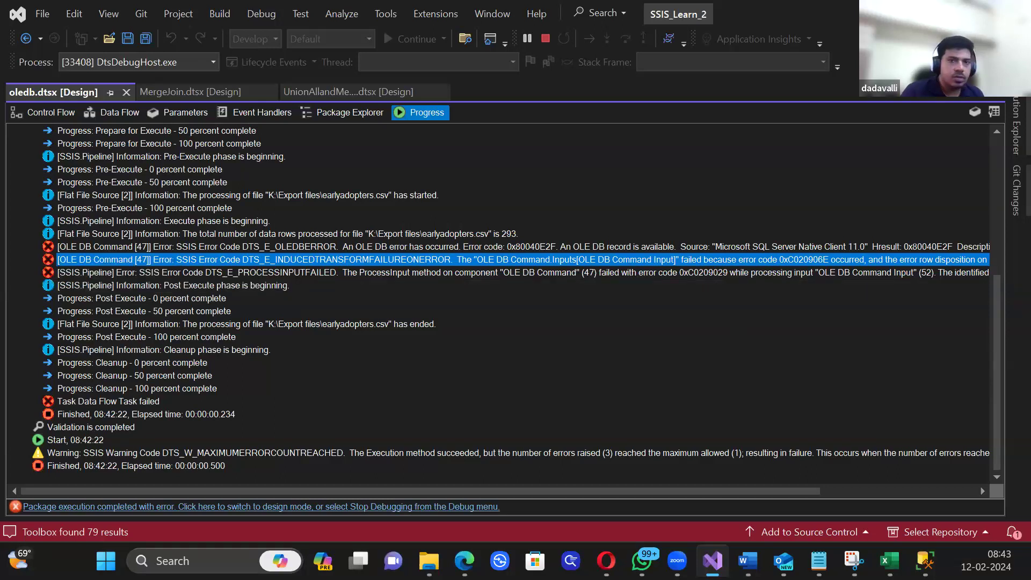
# Step: Return to Visual Studio and stop debugging the oledb.dtsx package
pyautogui.hotkey('alt', 'Tab')
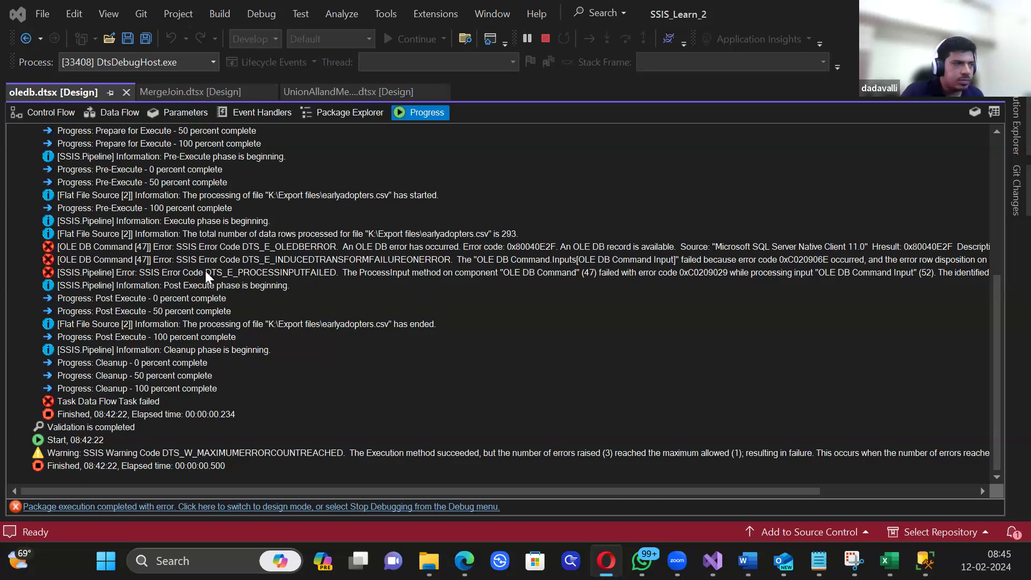
pyautogui.click(559, 261)
pyautogui.click(544, 38)
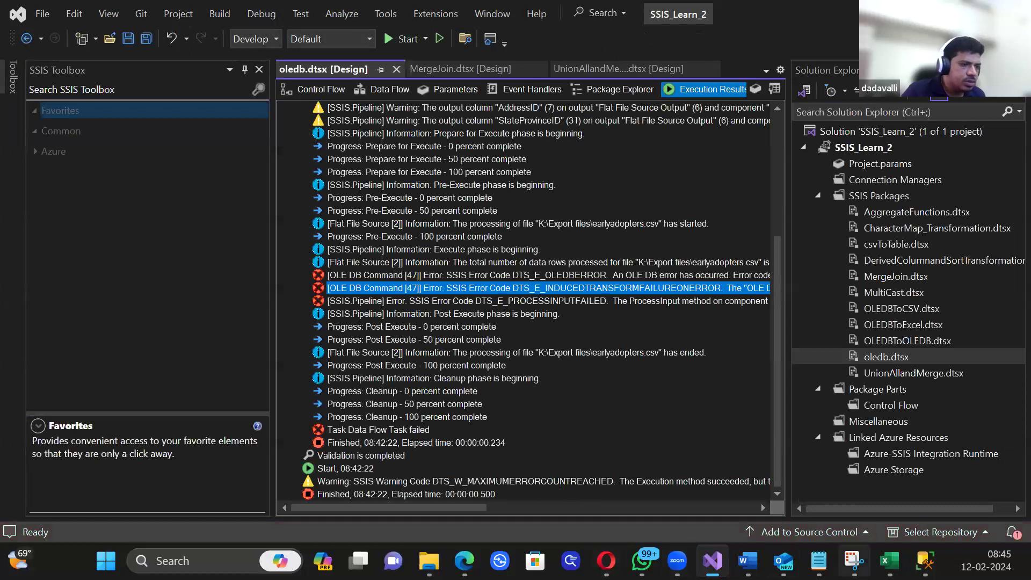
# Step: Switch to SQL Server Management Studio and query all rows of SSIS_Learning.dbo.PersonAddress
pyautogui.click(925, 561)
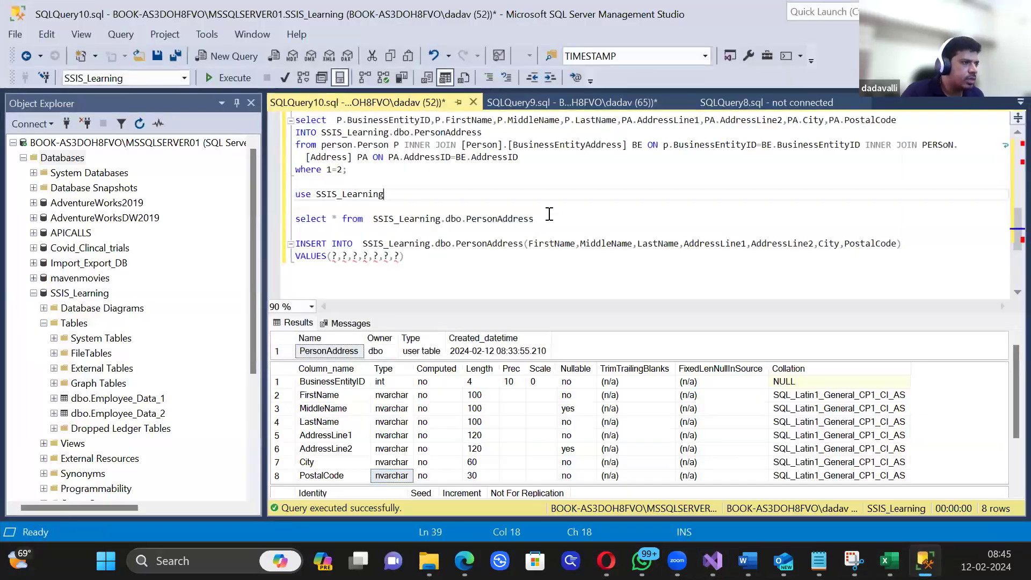
pyautogui.moveTo(533, 219); pyautogui.dragTo(370, 222)
pyautogui.press('F5')
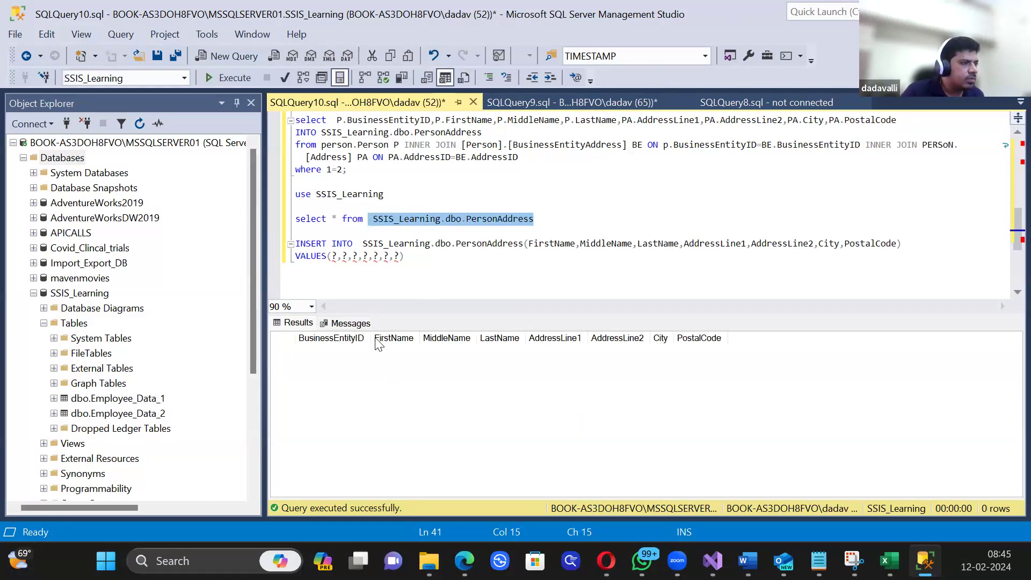
pyautogui.click(499, 260)
# Step: Show the PersonAddress table's definition and examine its column types, nullability, identity and filegroup details
pyautogui.moveTo(537, 221); pyautogui.dragTo(465, 221)
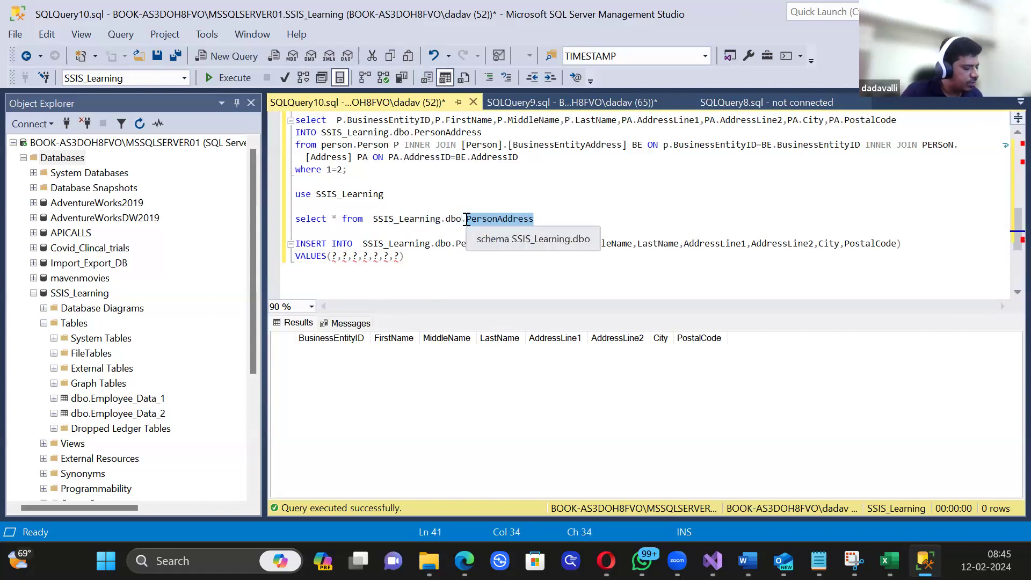
pyautogui.click(466, 222)
pyautogui.press('alt')
pyautogui.doubleClick(484, 219)
pyautogui.hotkey('alt', 'F1')
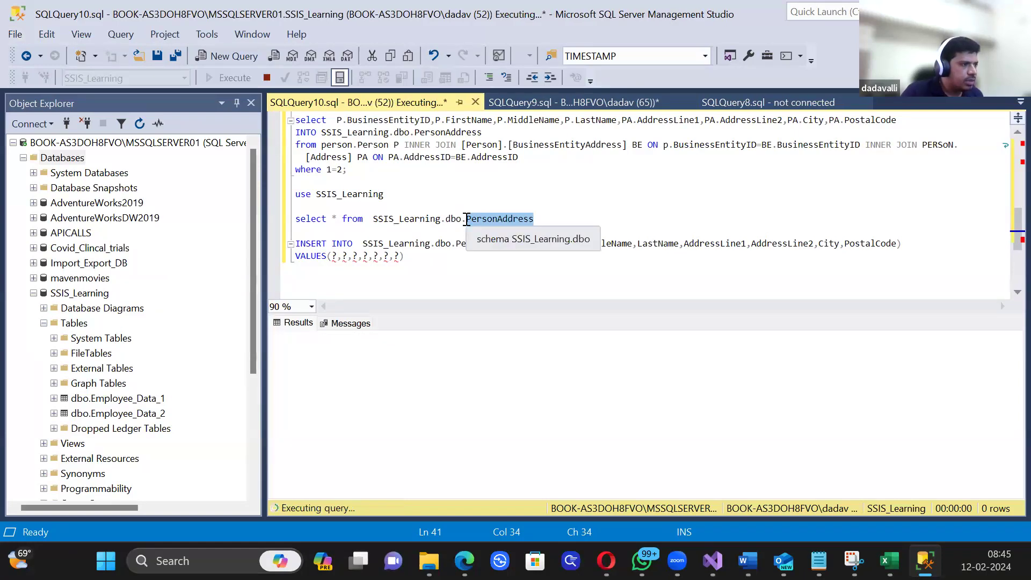
pyautogui.scroll(-3, 526, 426)
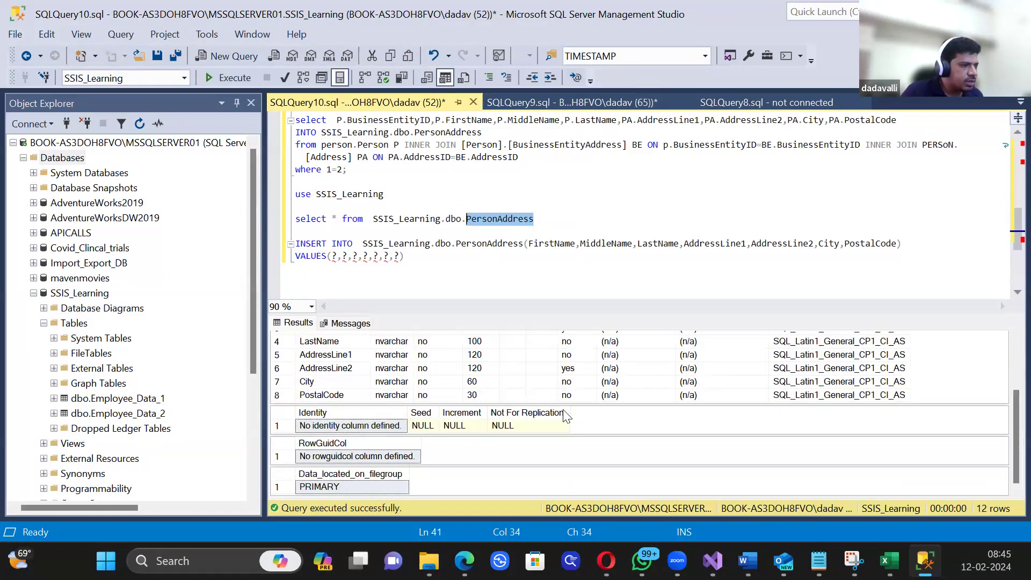
pyautogui.click(352, 485)
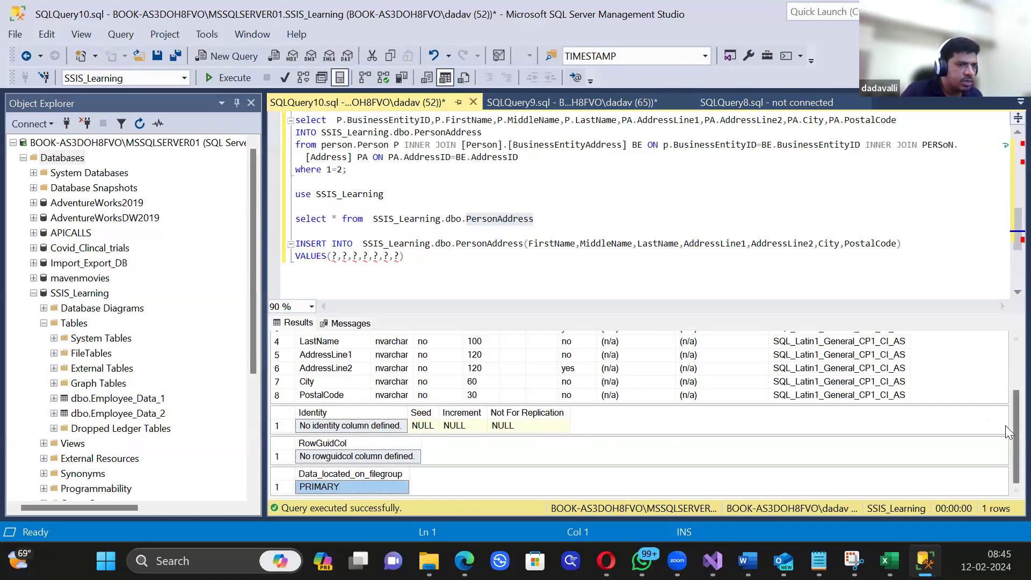
pyautogui.scroll(1, 1007, 408)
pyautogui.scroll(2, 1008, 408)
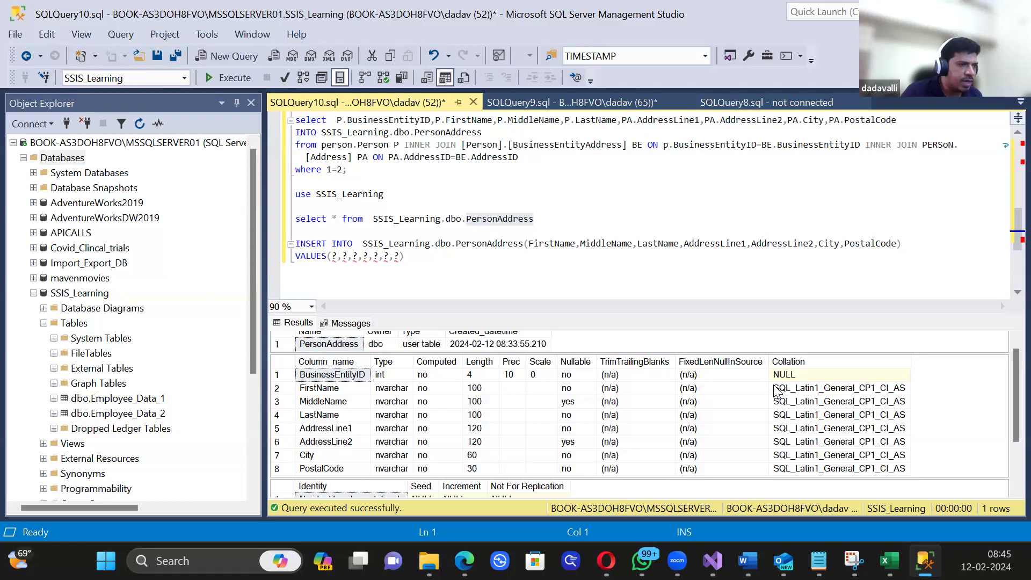
pyautogui.scroll(-3, 1006, 419)
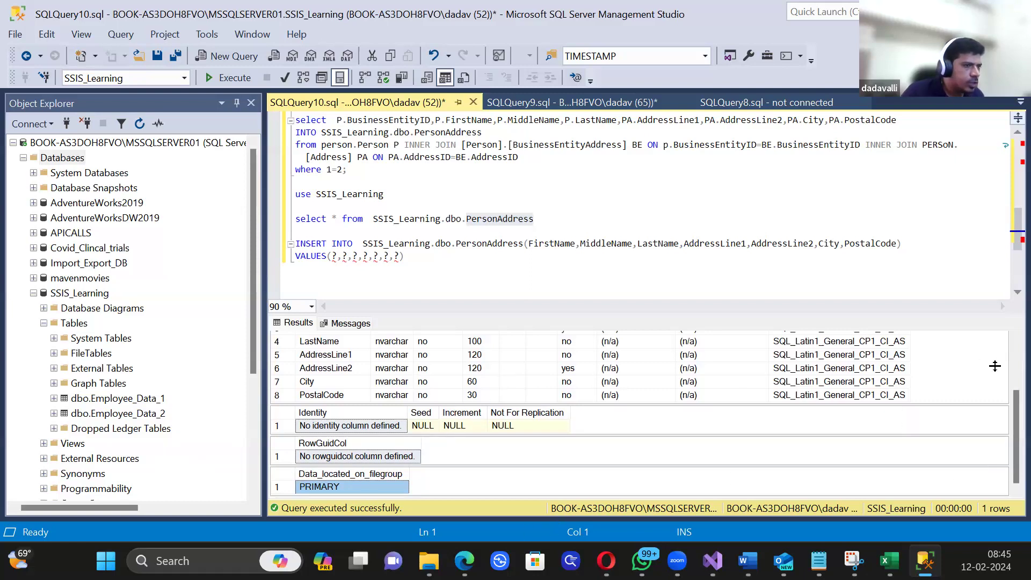
pyautogui.moveTo(1017, 404); pyautogui.dragTo(1017, 358)
# Step: Switch back to Visual Studio, view the package's data flow and execute the oledb.dtsx package
pyautogui.hotkey('alt', 'Tab')
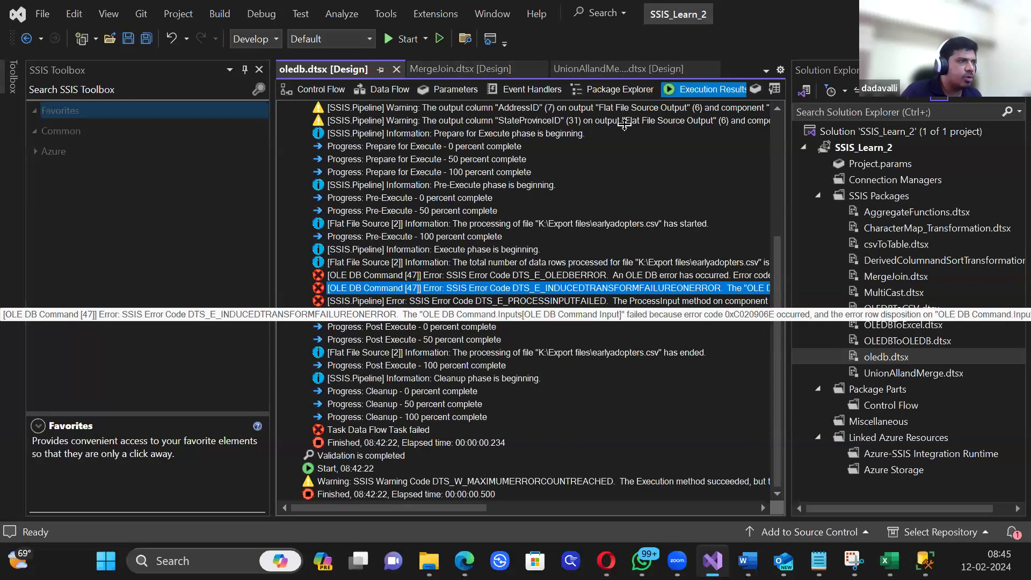
pyautogui.click(314, 89)
pyautogui.click(380, 88)
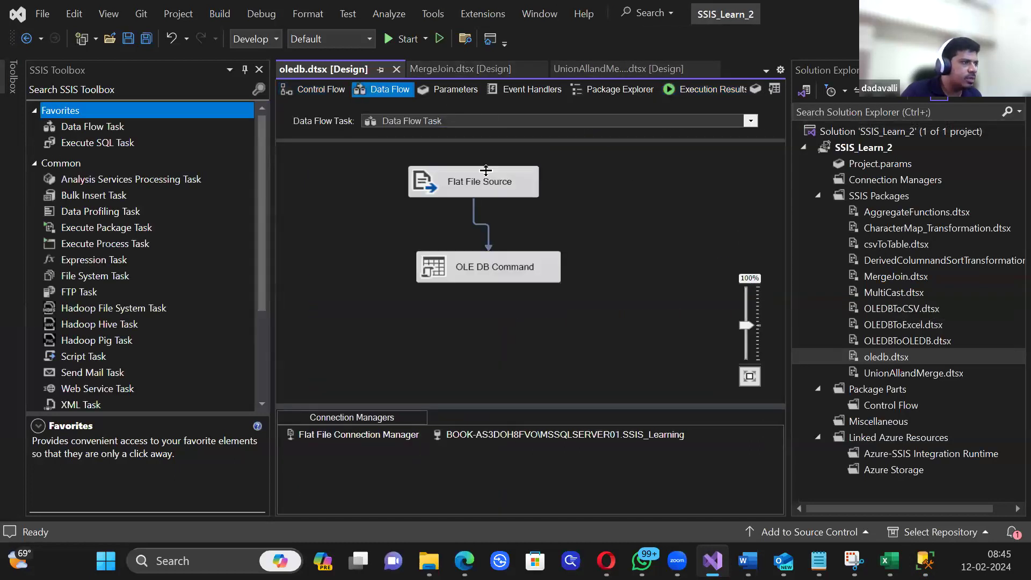
pyautogui.click(486, 186)
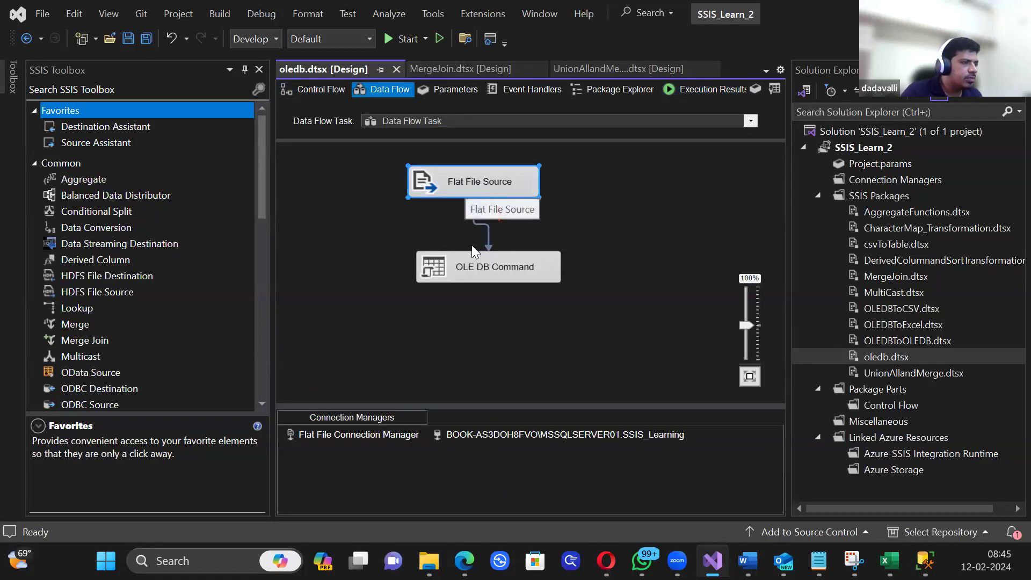
pyautogui.rightClick(867, 358)
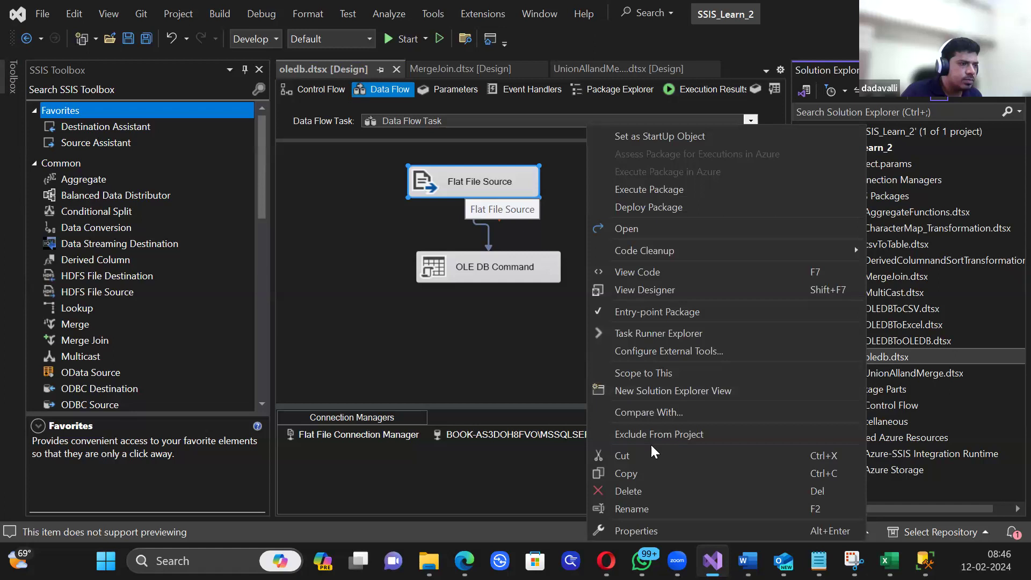
pyautogui.click(657, 194)
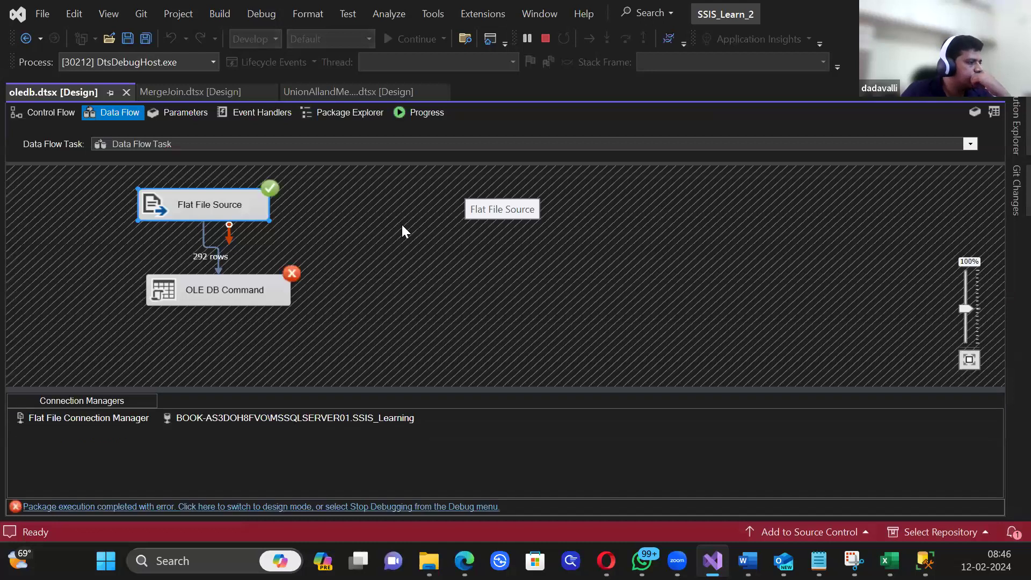
# Step: Review the new run's progress log and copy the OLE DB Command's DTS_E_OLEDBERROR message
pyautogui.doubleClick(233, 296)
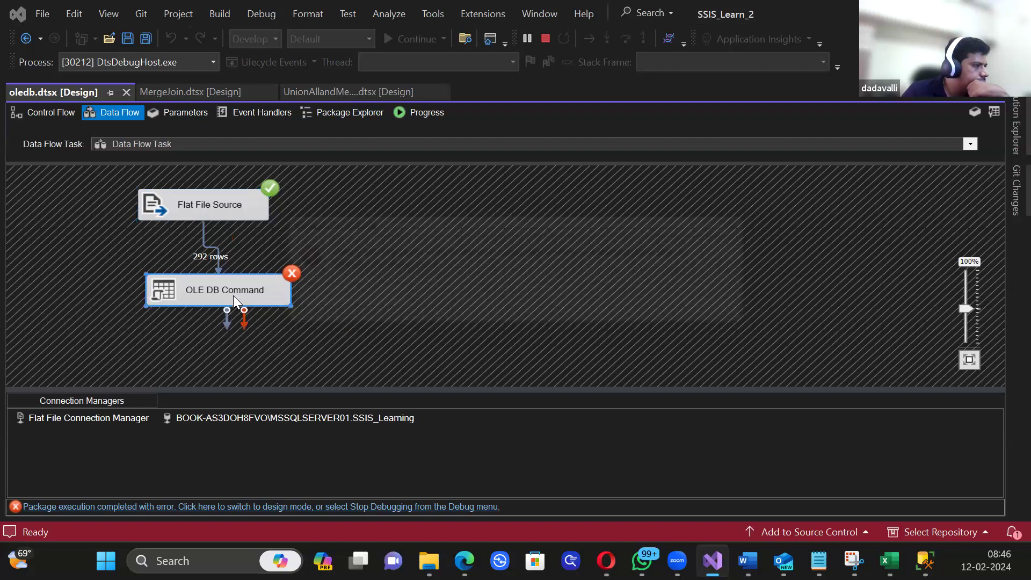
pyautogui.click(736, 308)
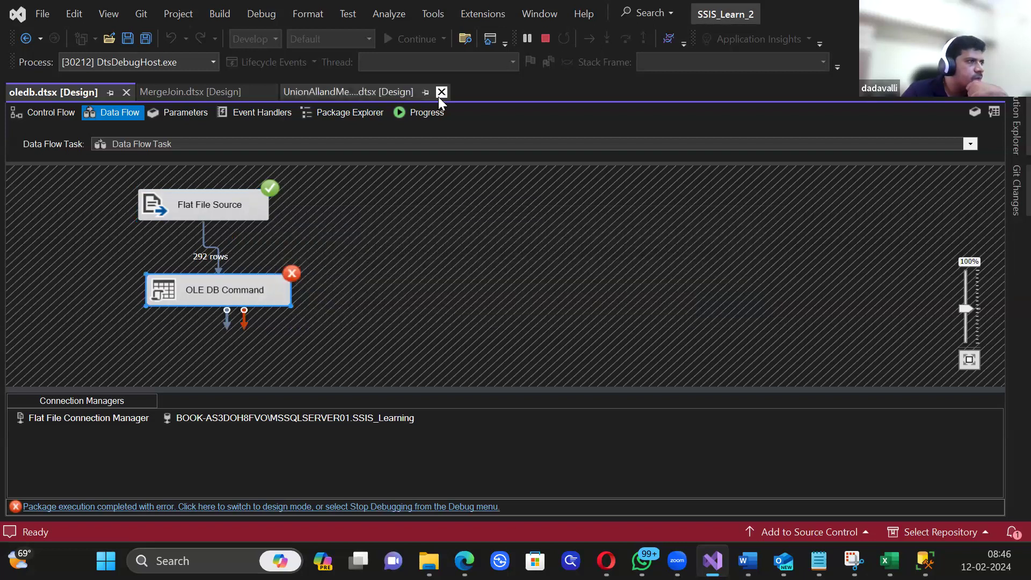
pyautogui.click(433, 109)
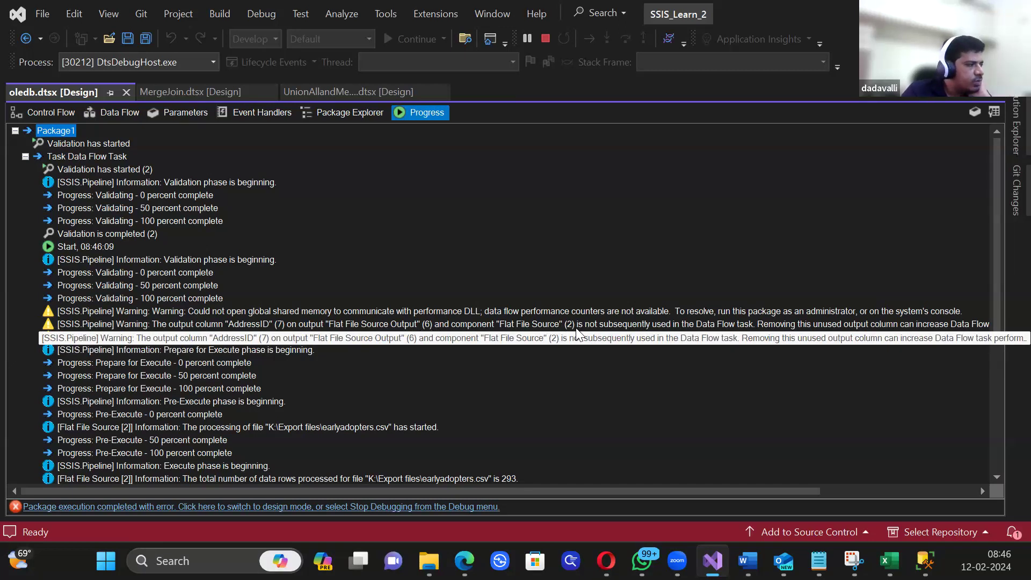
pyautogui.scroll(-2, 484, 332)
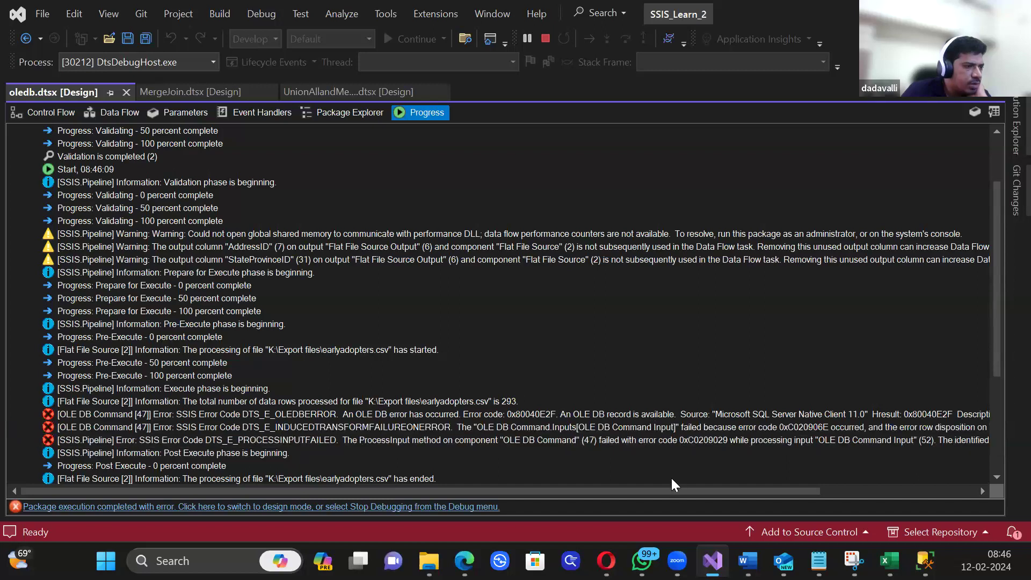
pyautogui.moveTo(705, 486); pyautogui.dragTo(908, 486)
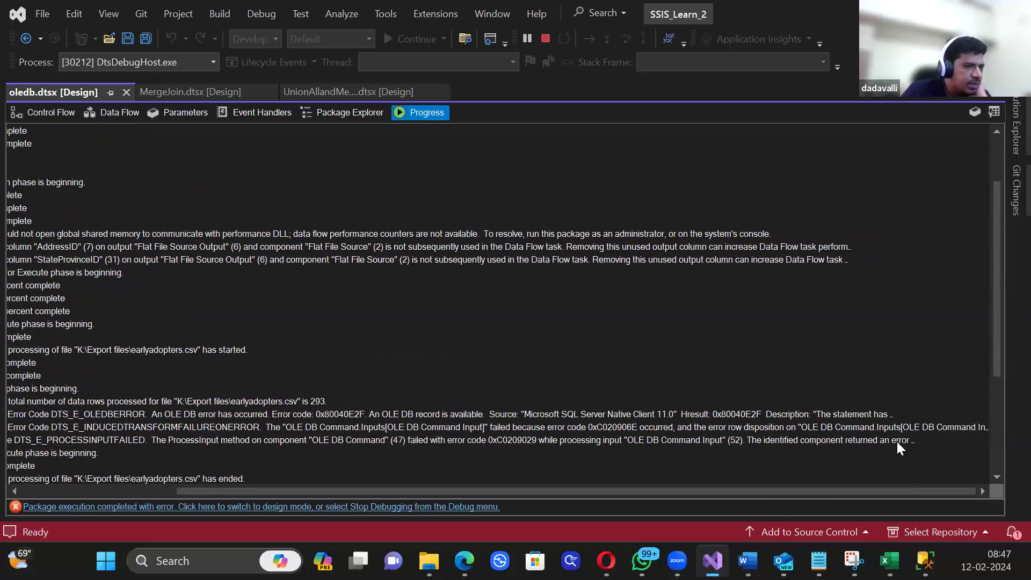
pyautogui.click(872, 415)
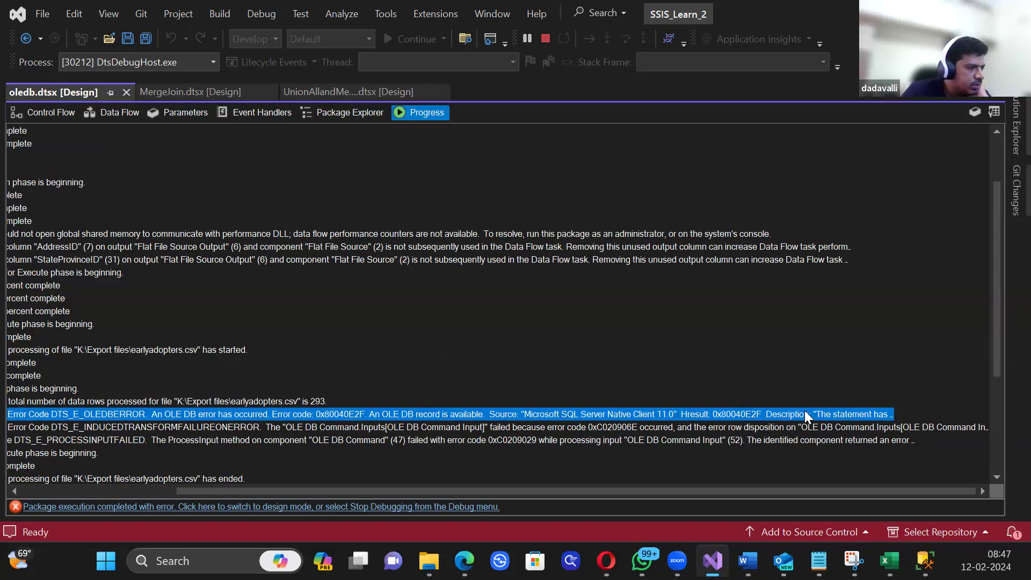
pyautogui.rightClick(710, 409)
pyautogui.click(665, 414)
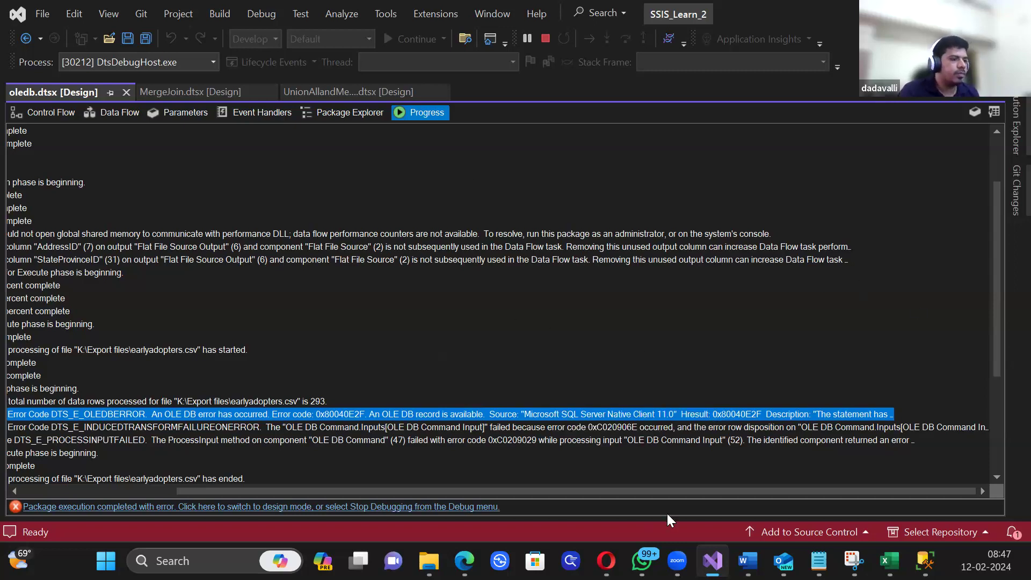
# Step: Switch to SQL Server Management Studio and paste the copied error message below the INSERT statement in SQLQuery10.sql
pyautogui.click(925, 560)
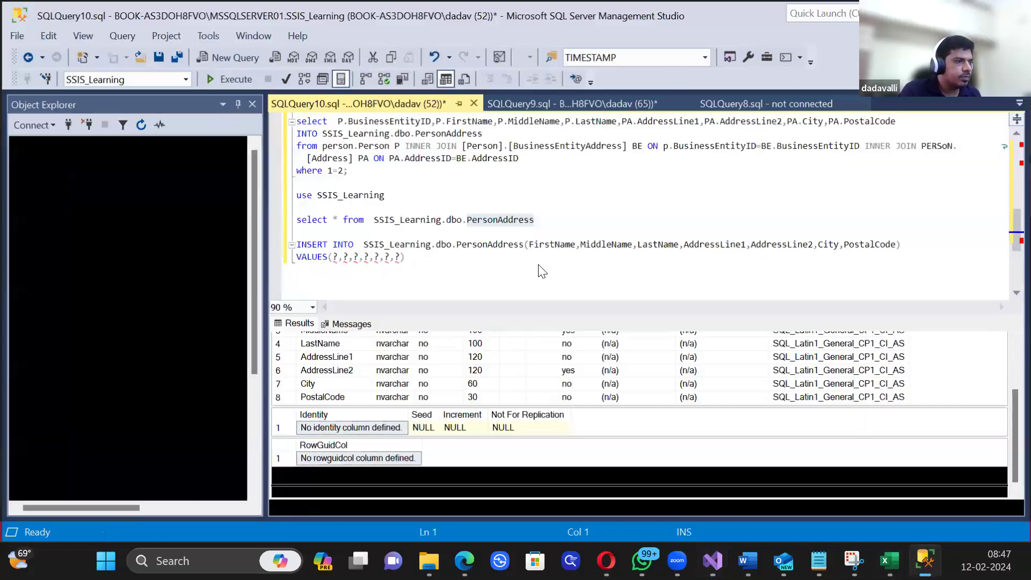
pyautogui.click(537, 290)
pyautogui.write('[OLE DB Command [47]] Error: SSIS Error Code DTS_E_OLEDBERROR.  An OLE DB error has occurred. Error code: 0x80040E2F. An OLE DB record is available.  Source: "Microsoft SQL Server Native Client 11.0"  Hresult: 0x80040E2F  Description: "The statement has been terminated.". An OLE DB record is available.  Source: "Microsoft SQL Server Native Client 11.0"  Hresult: 0x80040E2F  Description: "Cannot insert the value NULL into column \'BusinessEntityID\', table \'SSIS_Learning.dbo.PersonAddress\'; column does not allow nulls. INSERT fails.".')
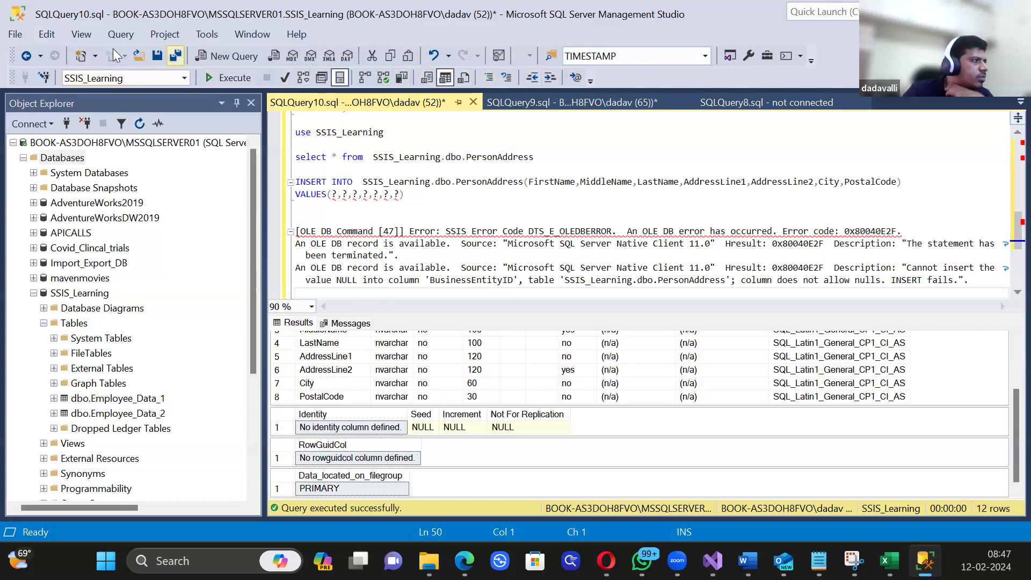
# Step: Turn off word wrap in the query editor and run the whole script
pyautogui.click(82, 34)
pyautogui.click(81, 34)
pyautogui.click(55, 35)
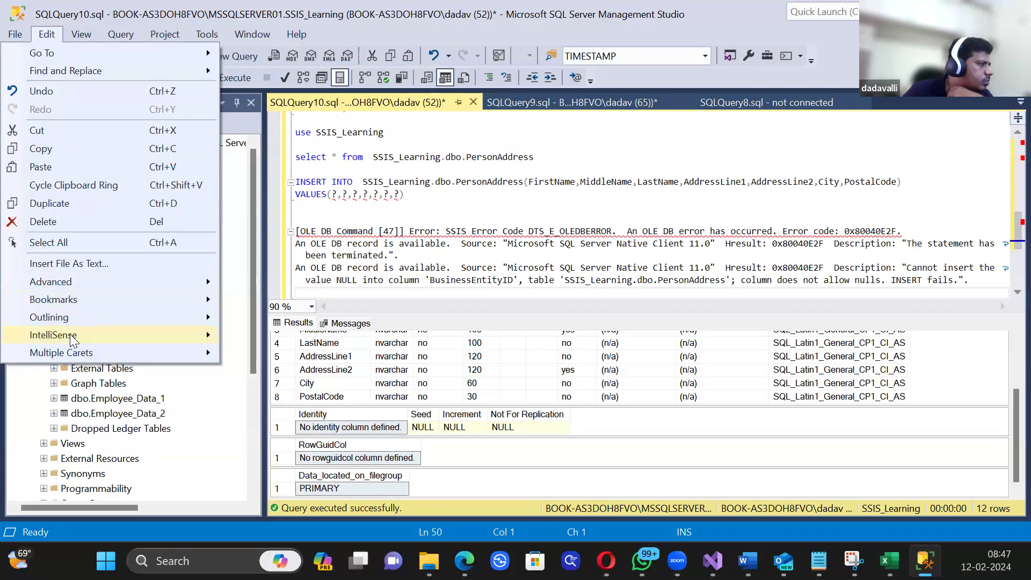
pyautogui.moveTo(80, 284)
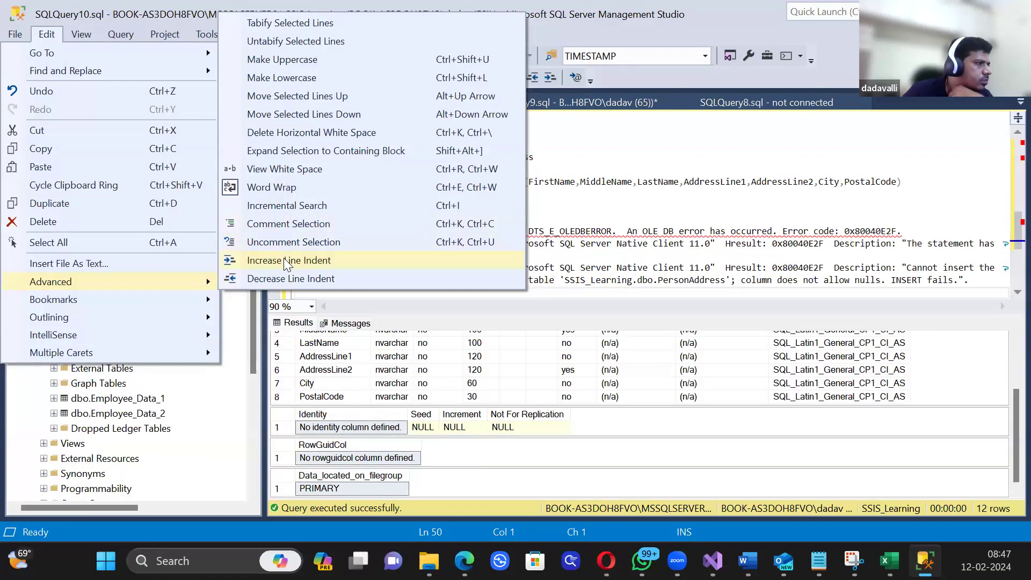
pyautogui.click(285, 188)
pyautogui.click(622, 210)
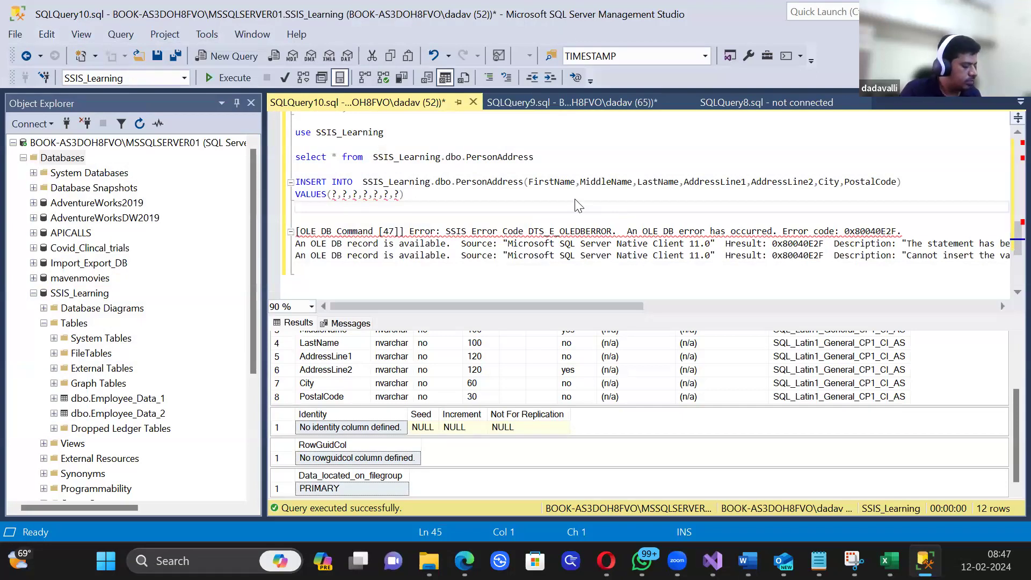
pyautogui.press('F5')
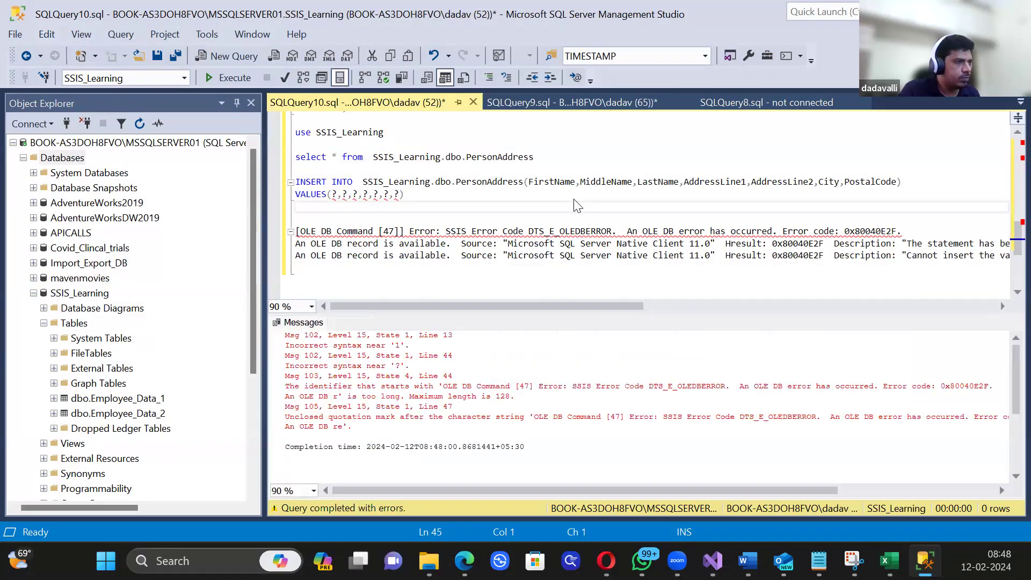
# Step: Turn word wrap back on in the query editor and highlight the BusinessEntityID column reference in the pasted error message
pyautogui.click(59, 34)
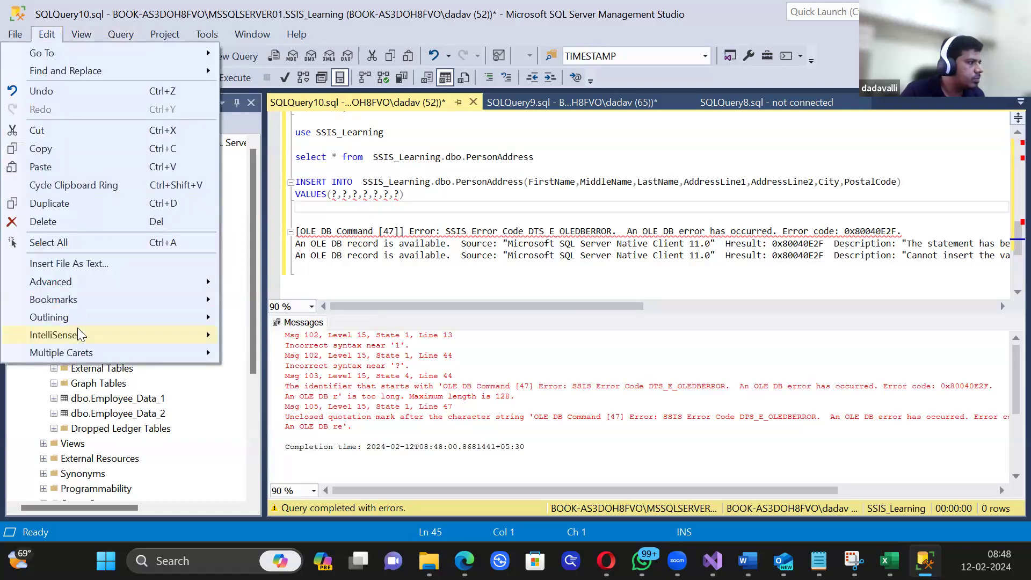
pyautogui.moveTo(76, 283)
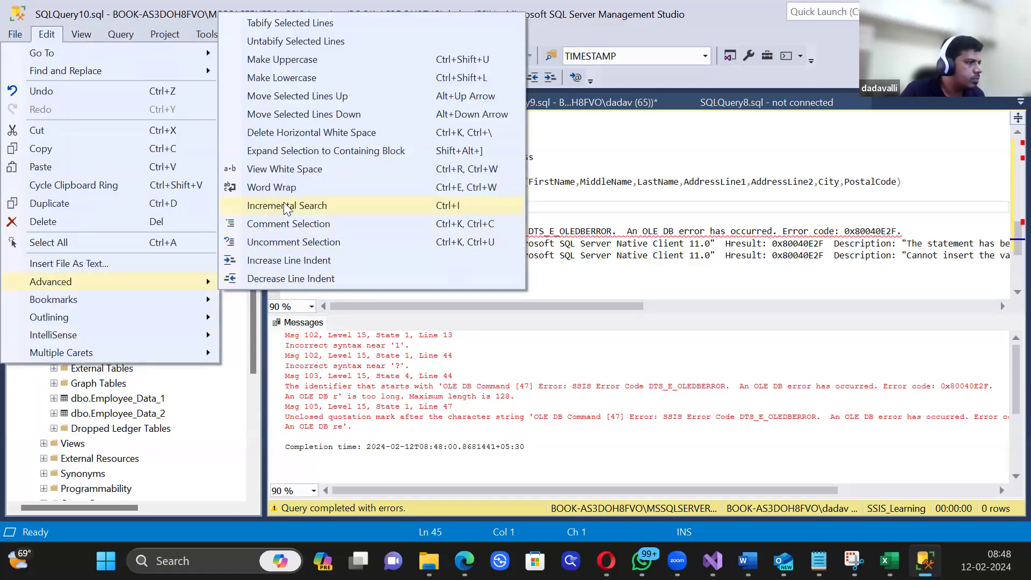
pyautogui.click(281, 187)
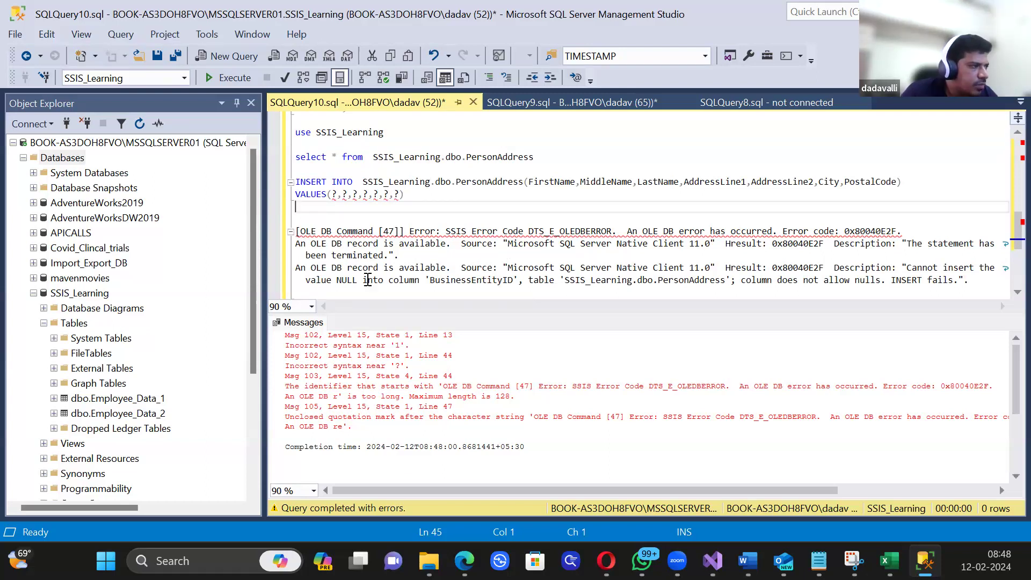
pyautogui.moveTo(379, 282); pyautogui.dragTo(520, 285)
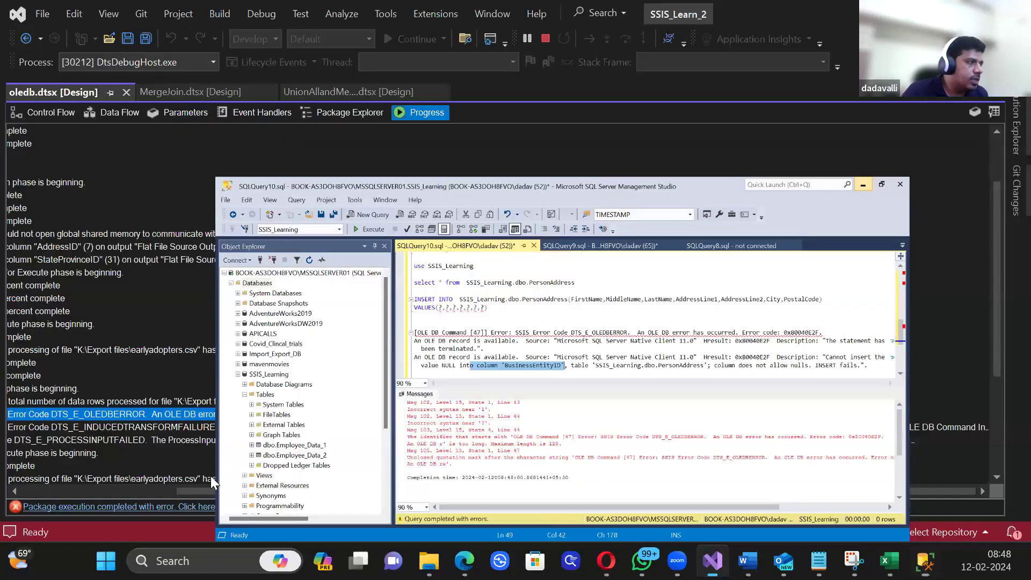
# Step: Stop debugging the package in Visual Studio and return to the SQLQuery10.sql script in SQL Server Management Studio
pyautogui.click(210, 478)
pyautogui.click(551, 41)
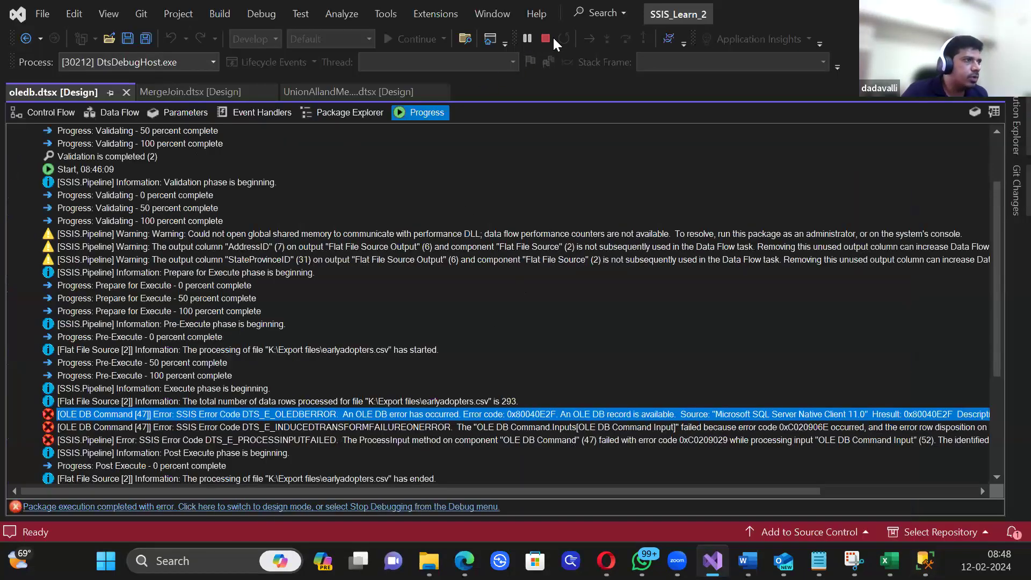
pyautogui.click(546, 39)
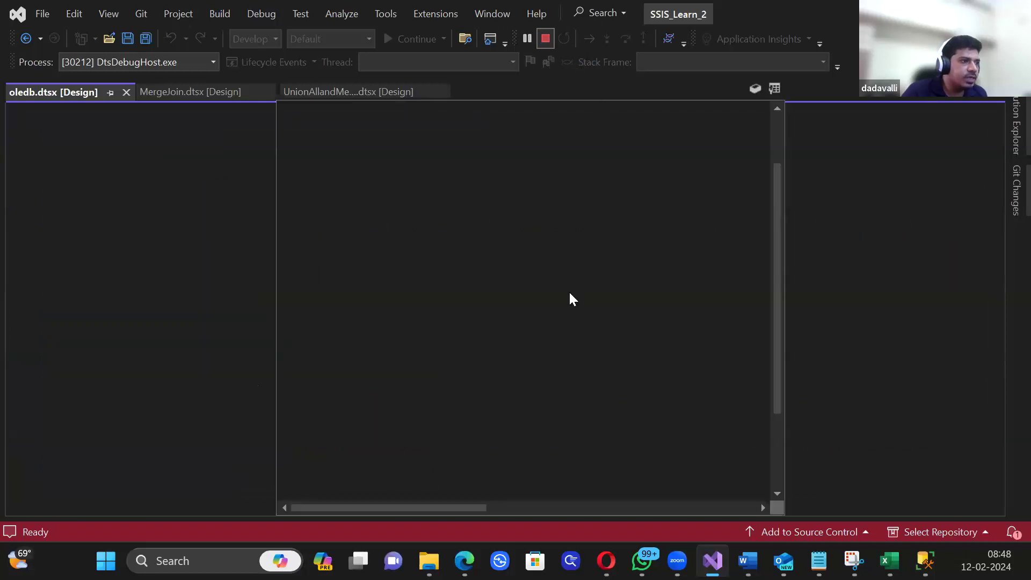
pyautogui.click(857, 557)
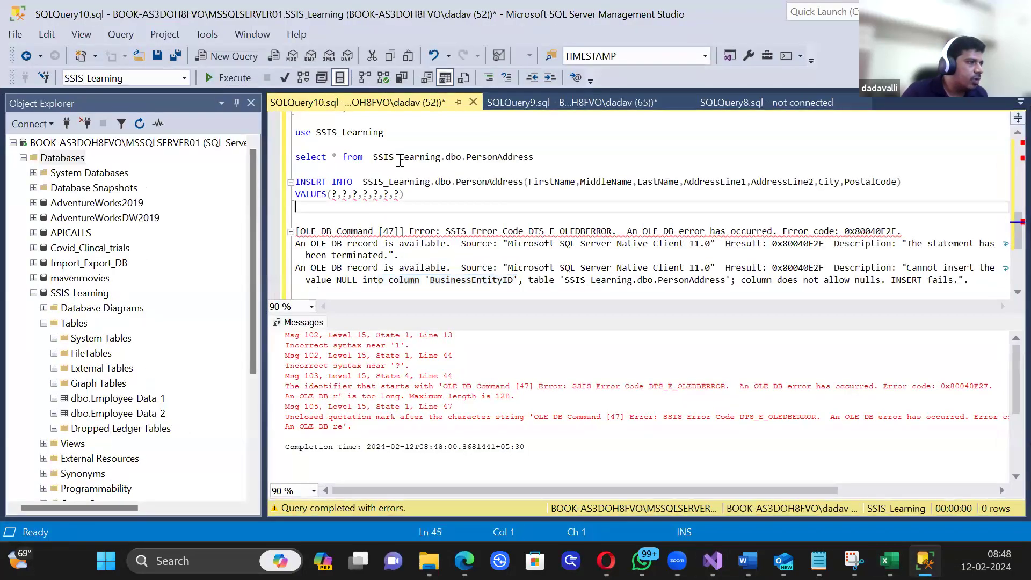
# Step: Refresh the tables of the SSIS_Learning database and check the table properties of dbo.PersonAddress
pyautogui.click(82, 323)
pyautogui.press('F5')
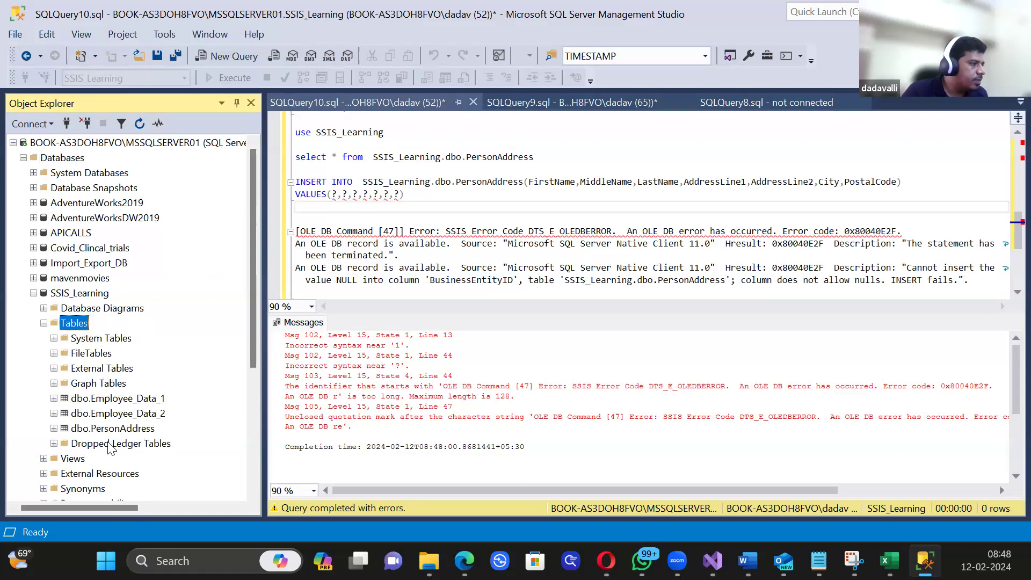
pyautogui.rightClick(114, 428)
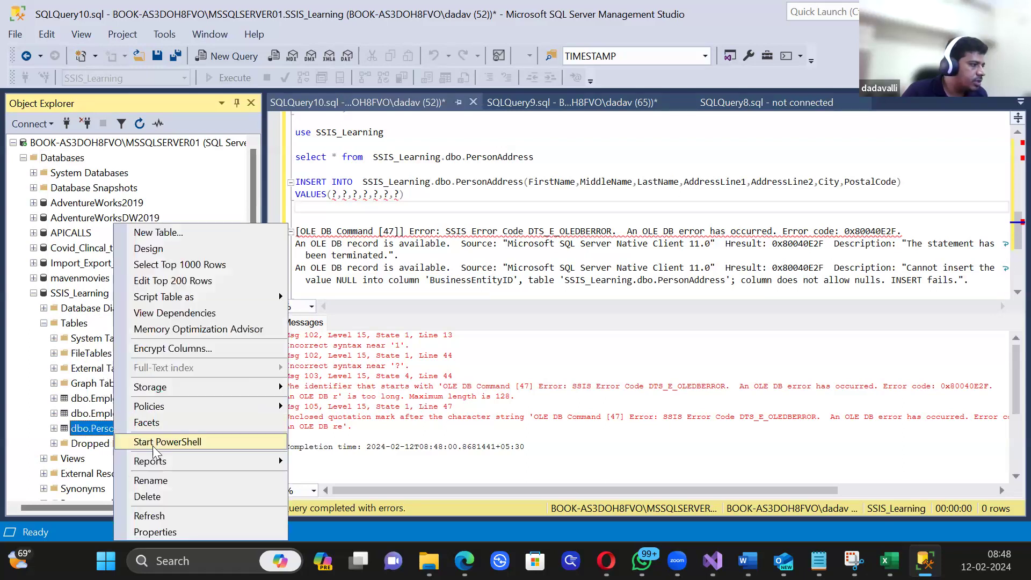
pyautogui.click(150, 518)
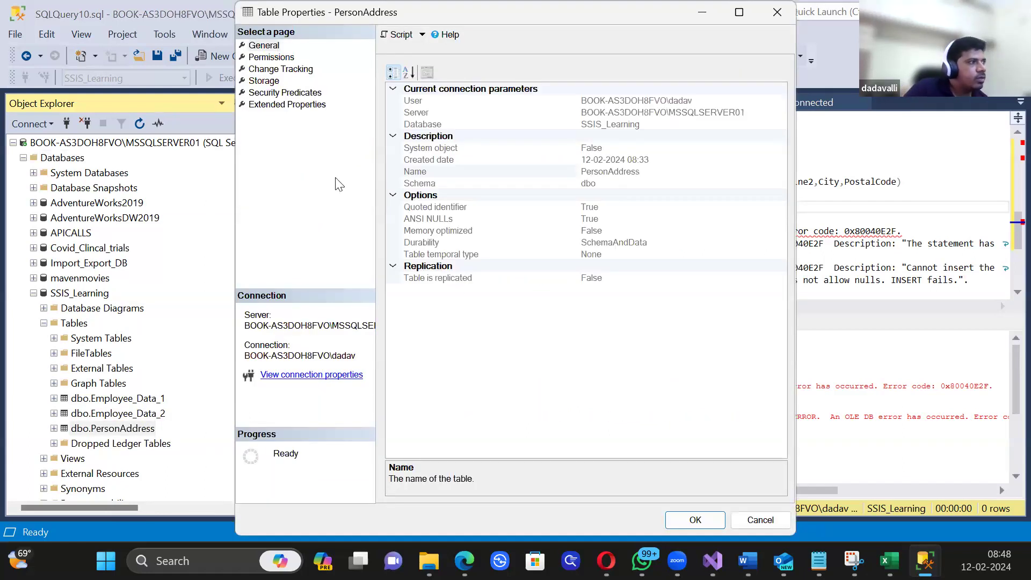
pyautogui.click(788, 16)
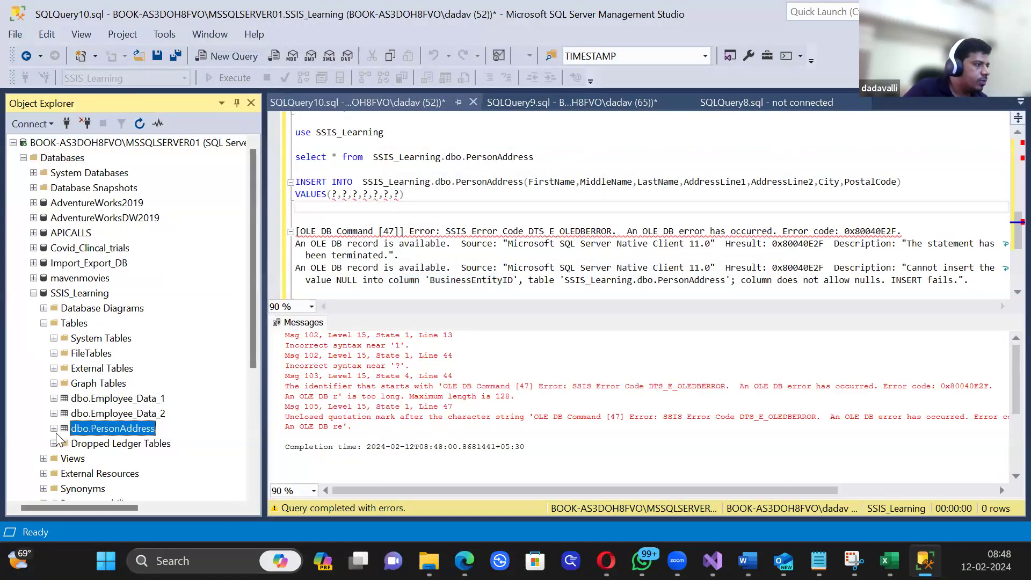
# Step: Expand the columns of dbo.PersonAddress and examine the BusinessEntityID column's properties, including nullability, identity and extended properties
pyautogui.rightClick(82, 434)
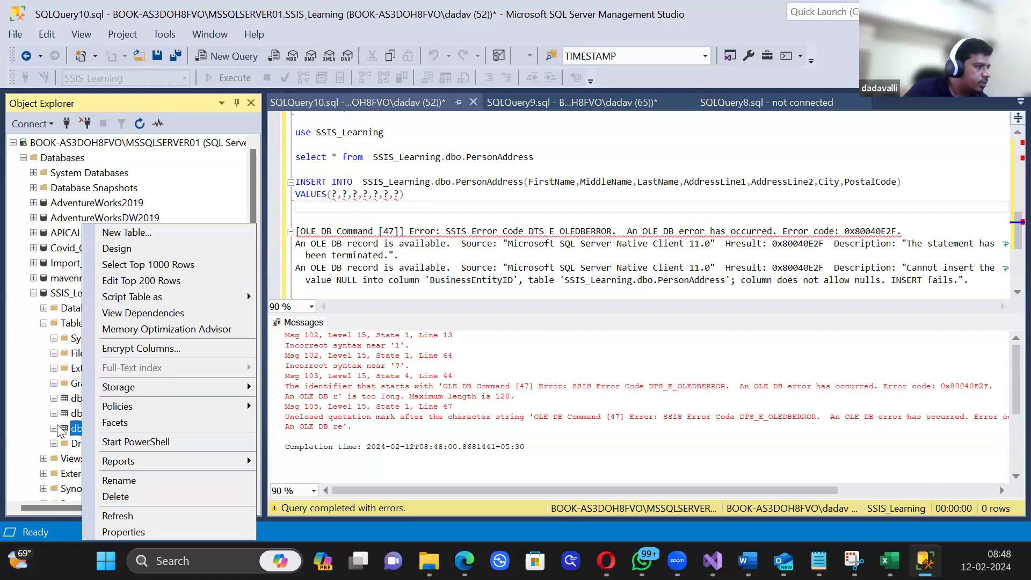
pyautogui.click(54, 428)
pyautogui.click(65, 413)
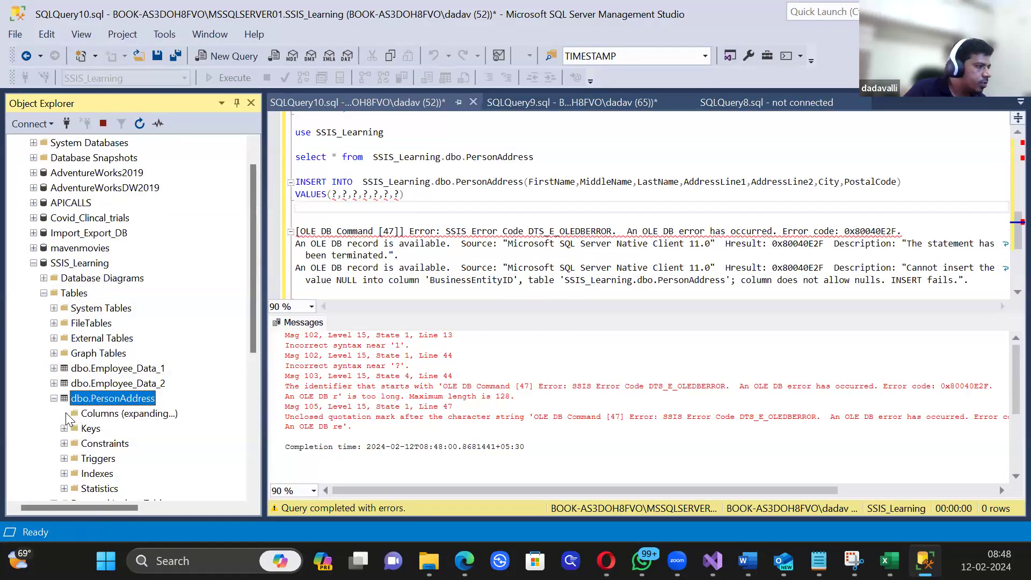
pyautogui.click(128, 383)
pyautogui.rightClick(127, 383)
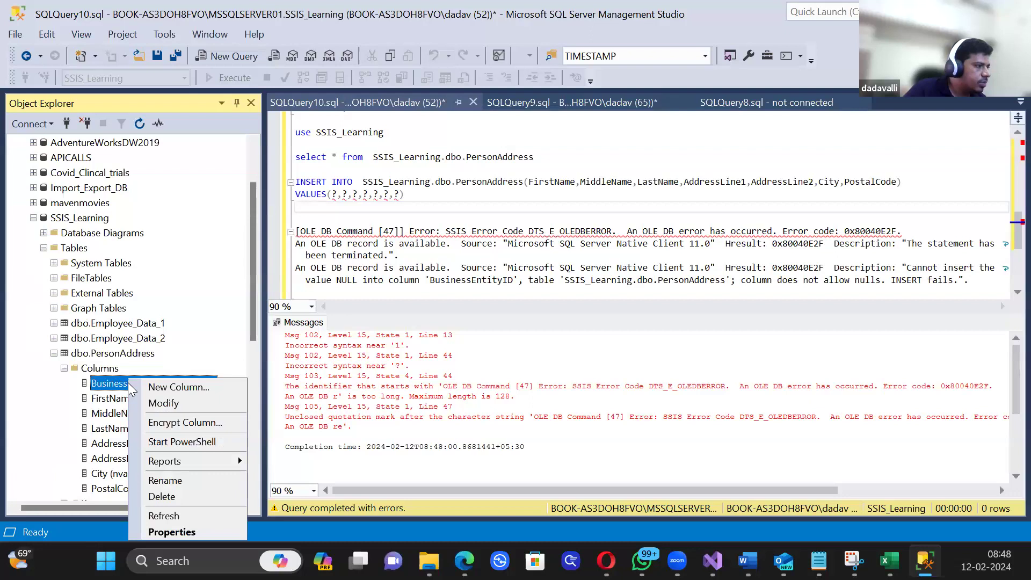
pyautogui.click(172, 532)
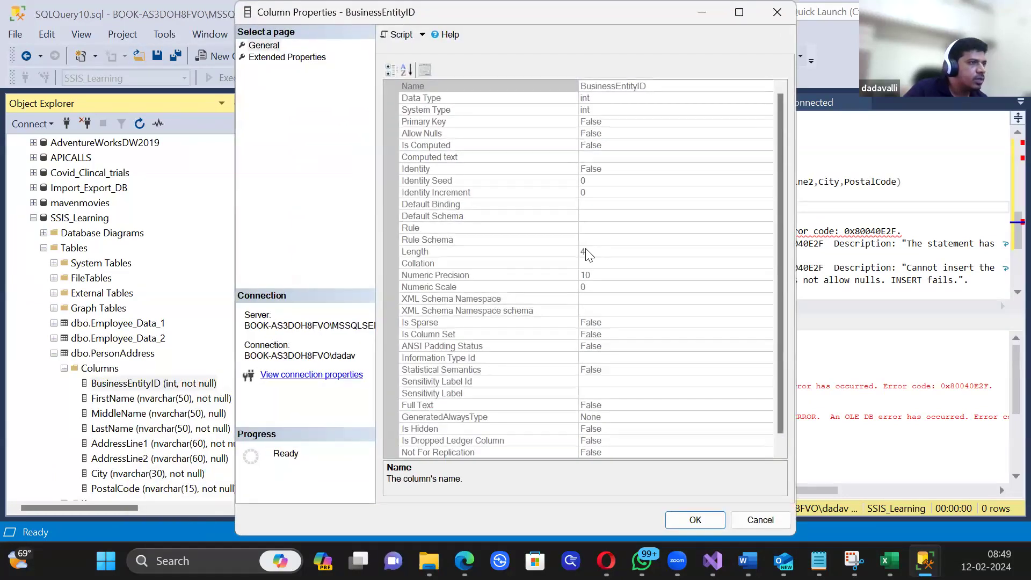
pyautogui.click(601, 158)
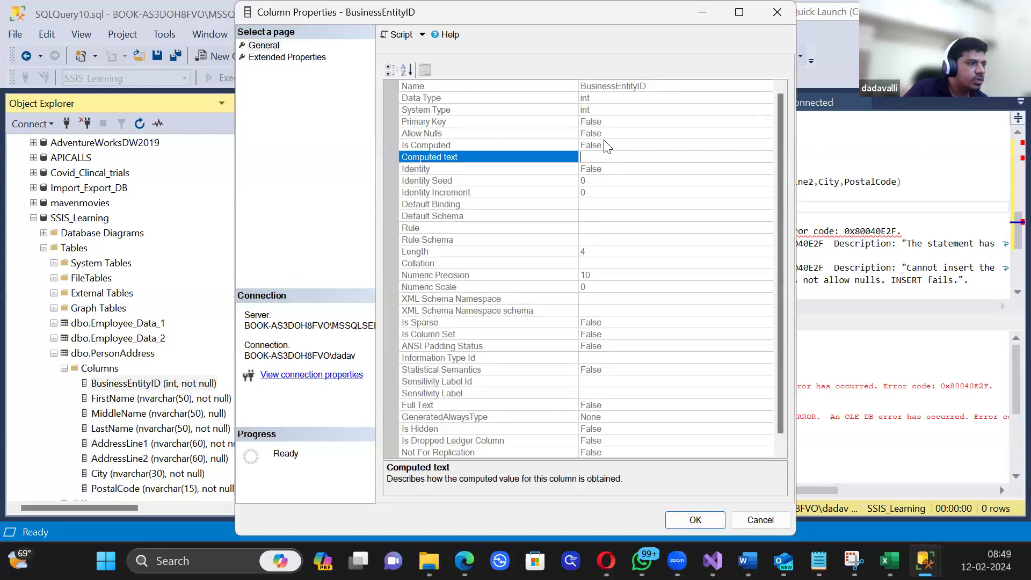
pyautogui.scroll(-1, 608, 191)
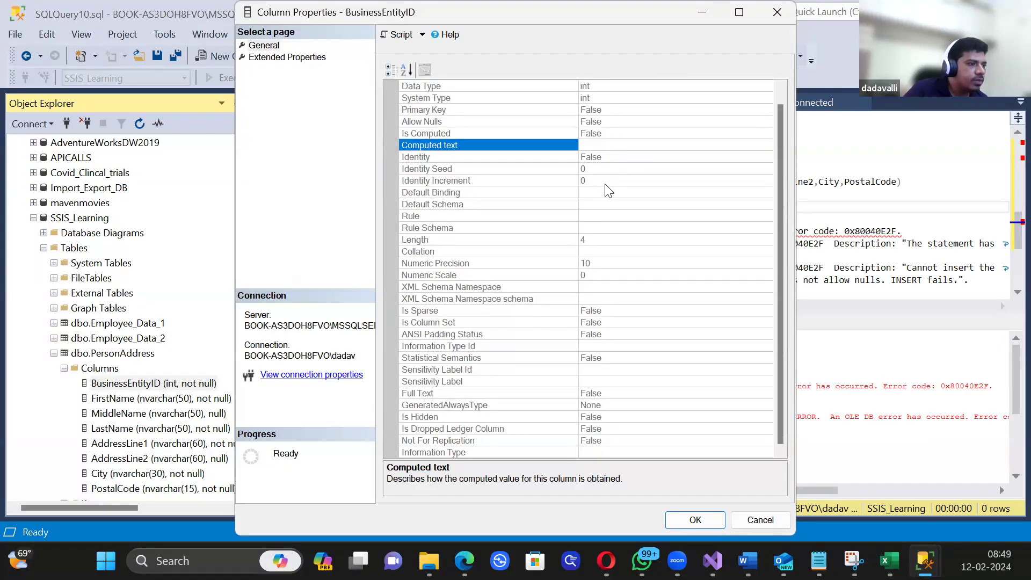
pyautogui.click(280, 58)
pyautogui.click(792, 11)
# Step: Open dbo.PersonAddress in the table designer and look through the BusinessEntityID column's properties
pyautogui.rightClick(111, 354)
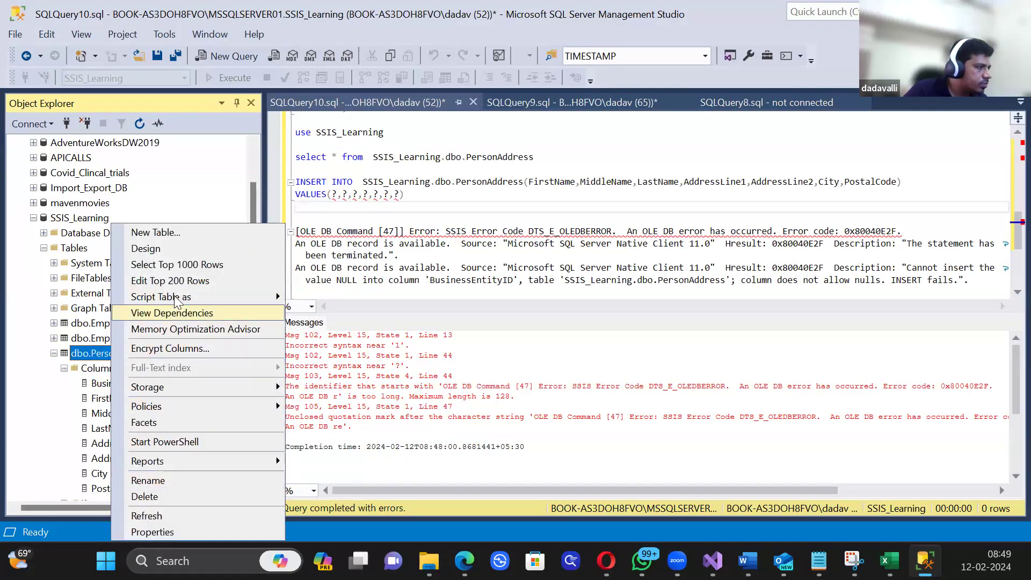
pyautogui.click(163, 250)
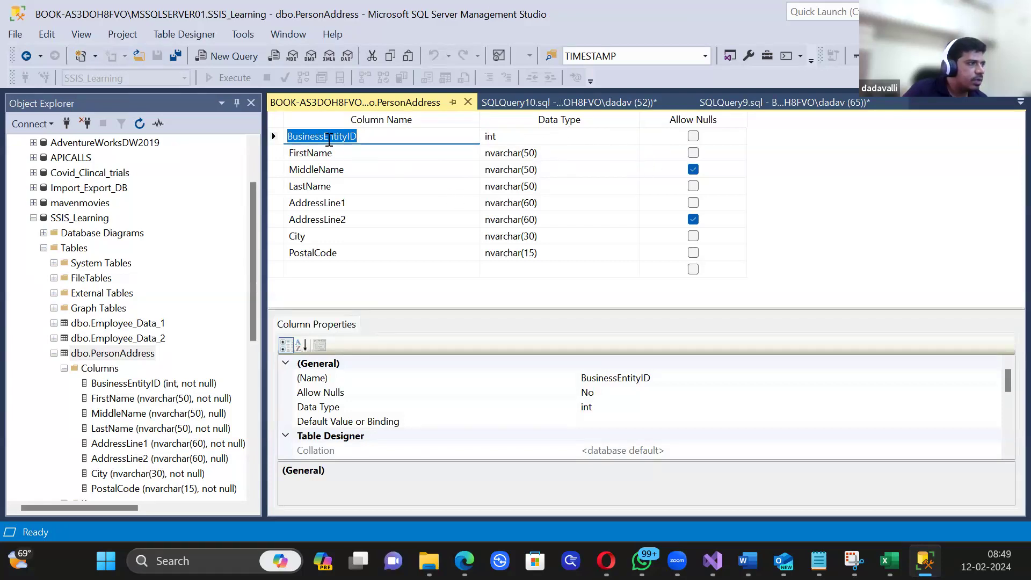
pyautogui.click(603, 136)
pyautogui.click(370, 137)
pyautogui.scroll(-2, 395, 386)
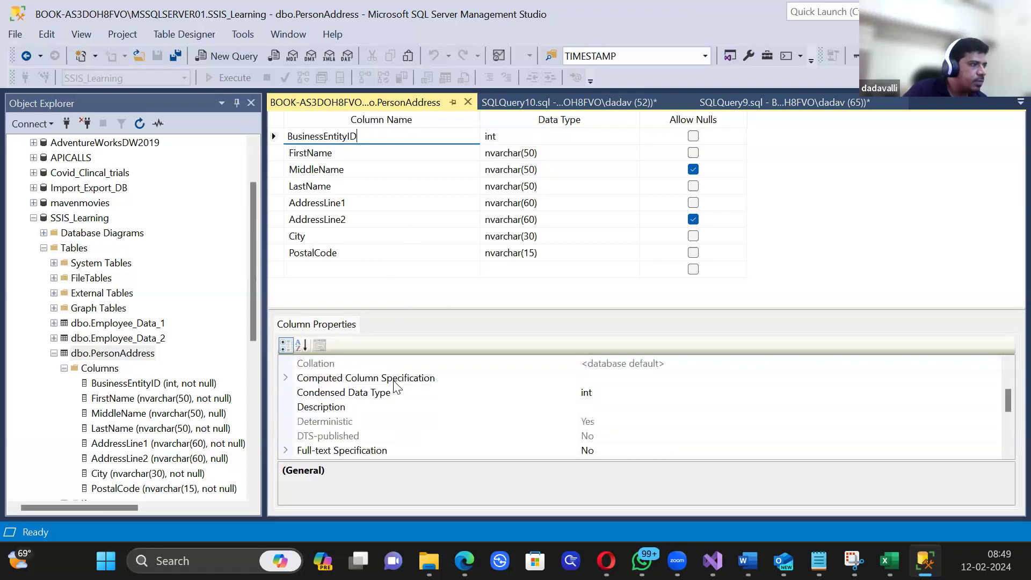
pyautogui.scroll(-3, 346, 401)
pyautogui.scroll(4, 344, 398)
pyautogui.scroll(2, 346, 403)
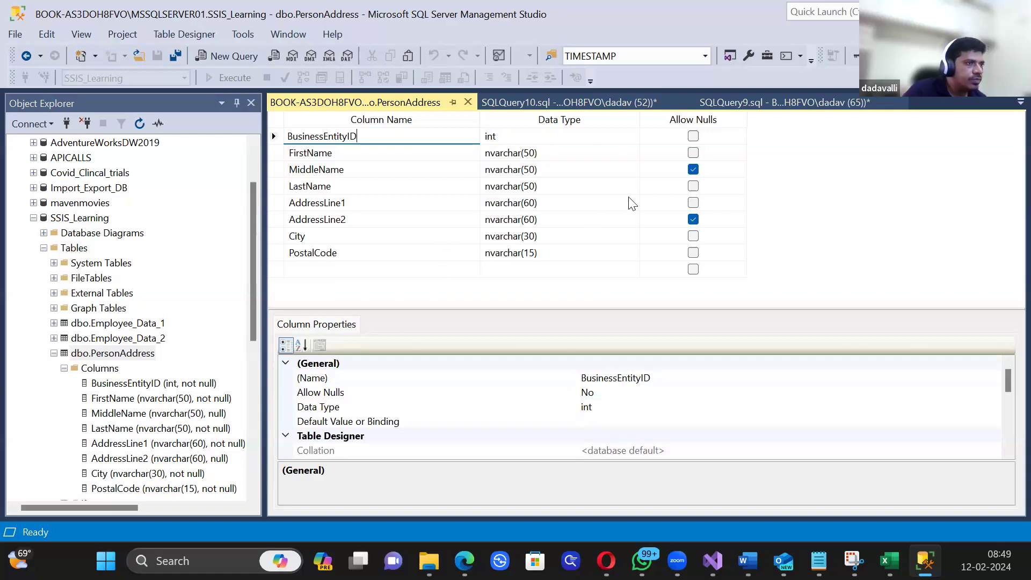
# Step: Set Is Identity to Yes in the Identity Specification of the BusinessEntityID column
pyautogui.scroll(-4, 391, 389)
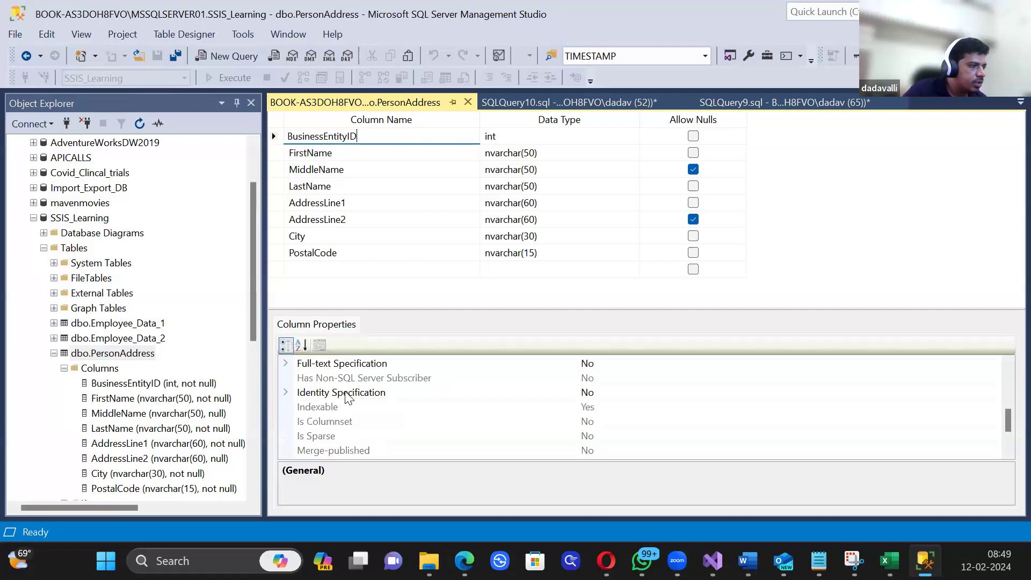
pyautogui.click(287, 392)
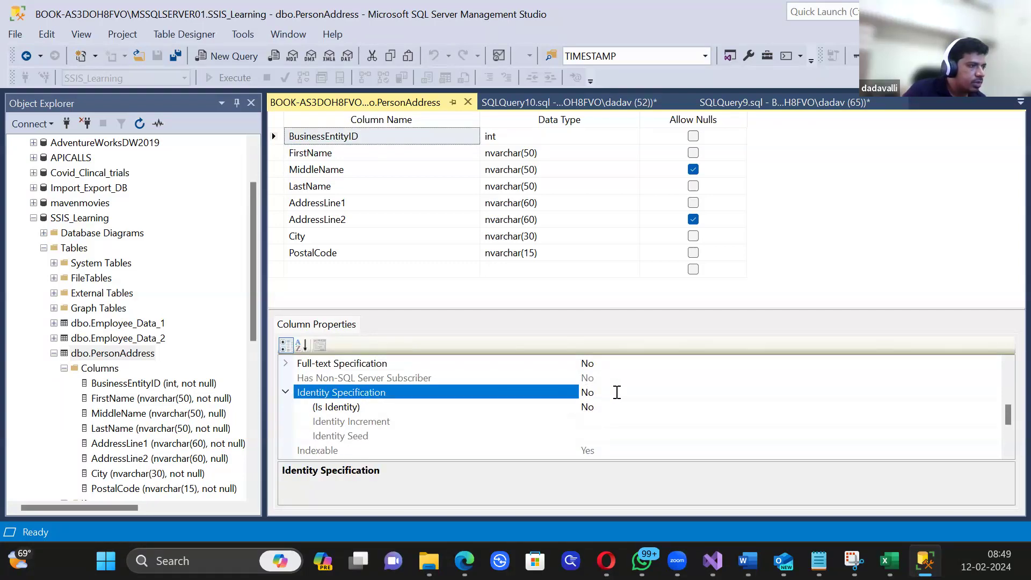
pyautogui.click(596, 406)
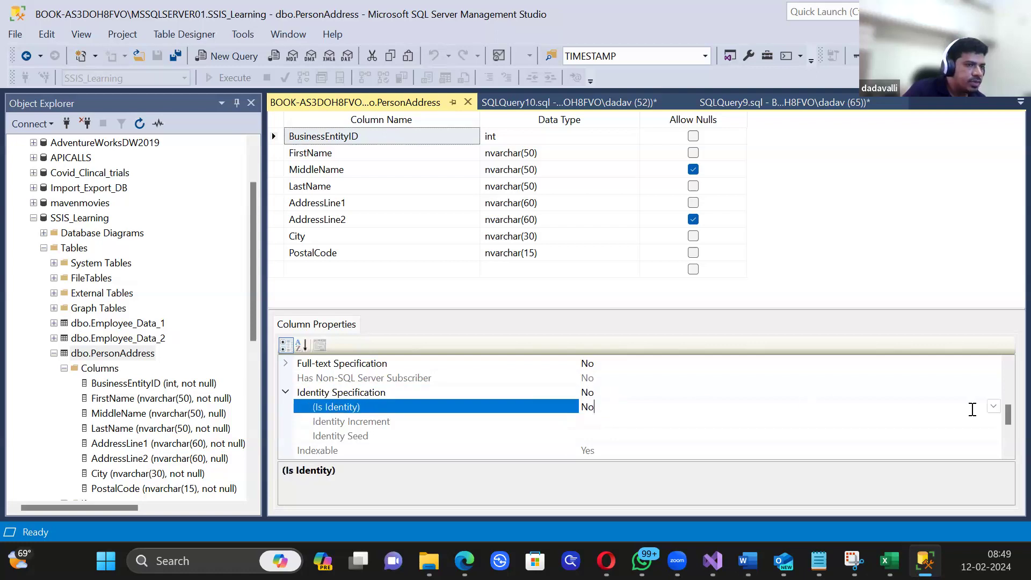
pyautogui.click(993, 406)
pyautogui.click(697, 424)
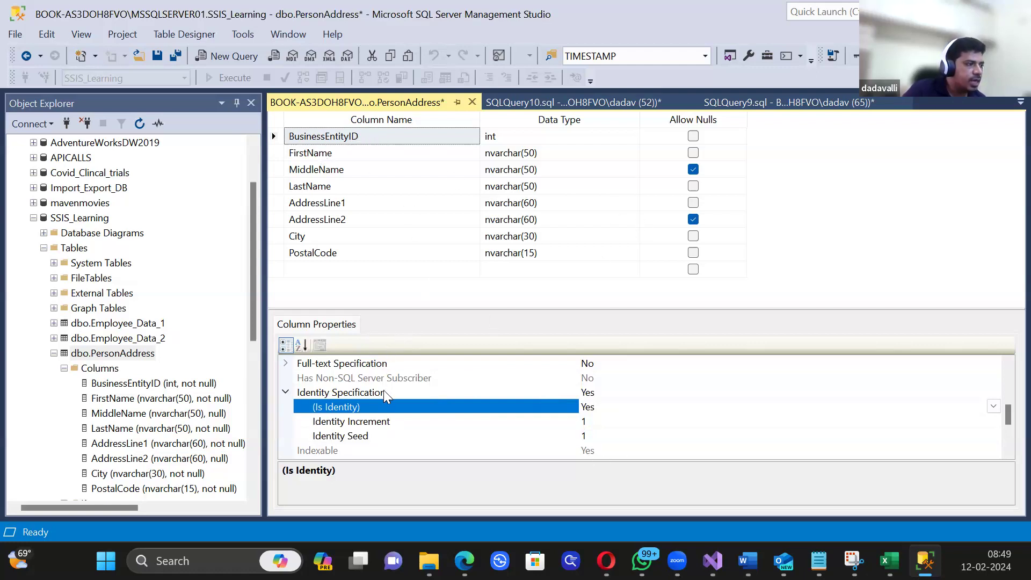
# Step: Try to save the PersonAddress design change and save the list of affected tables as the text file PersonAddress.txt
pyautogui.scroll(-3, 384, 392)
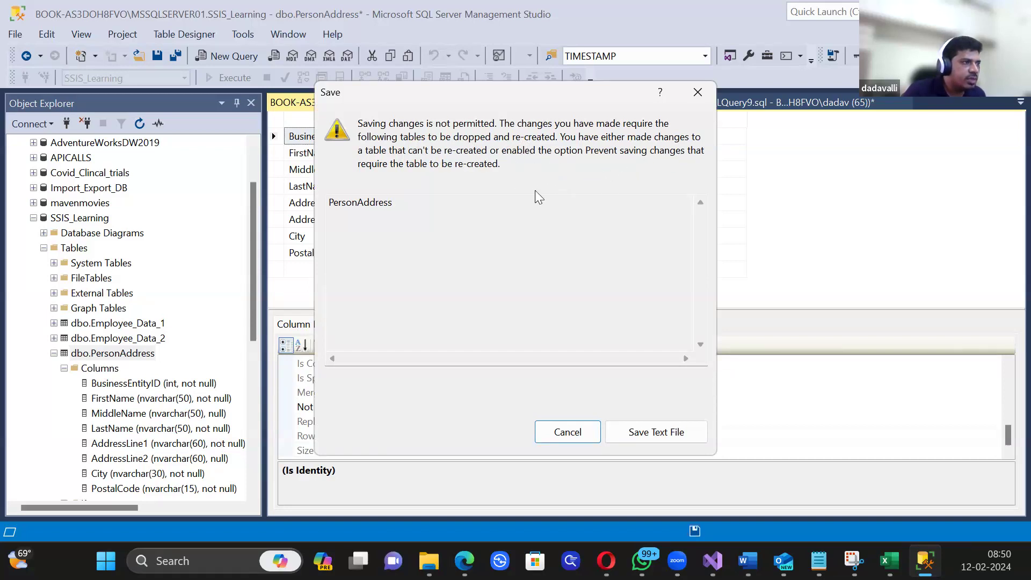
pyautogui.click(661, 435)
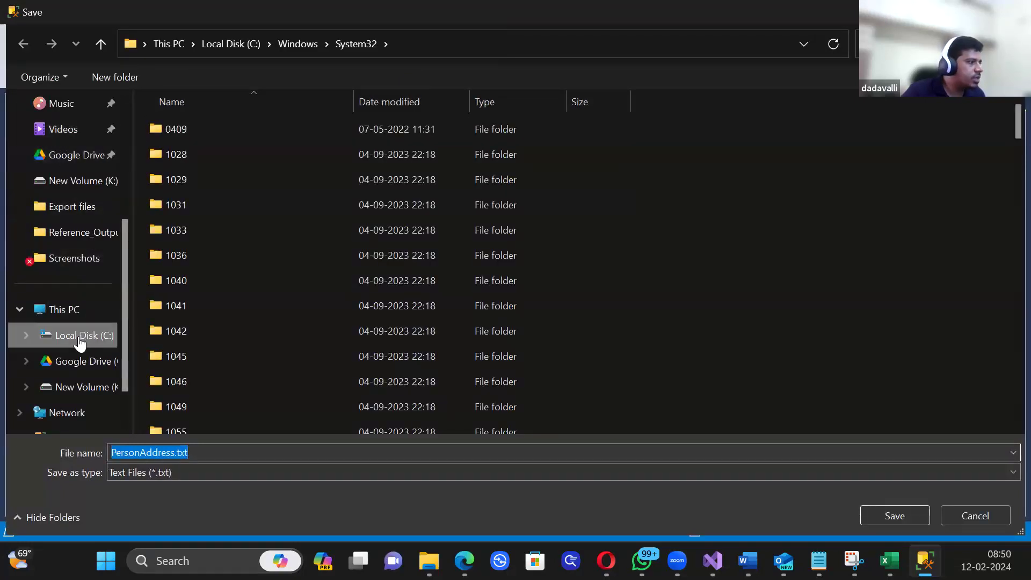
pyautogui.click(73, 387)
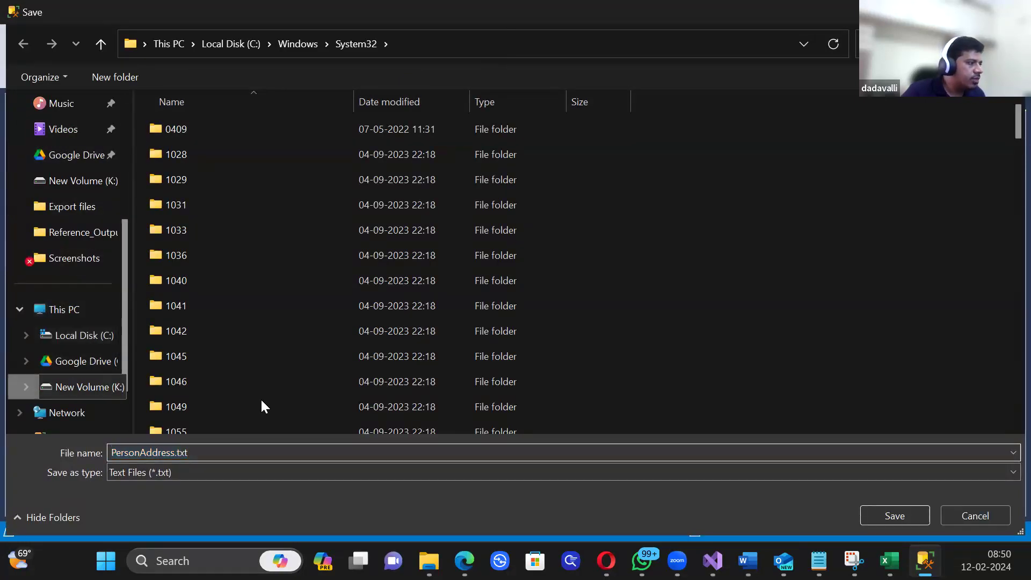
pyautogui.click(896, 514)
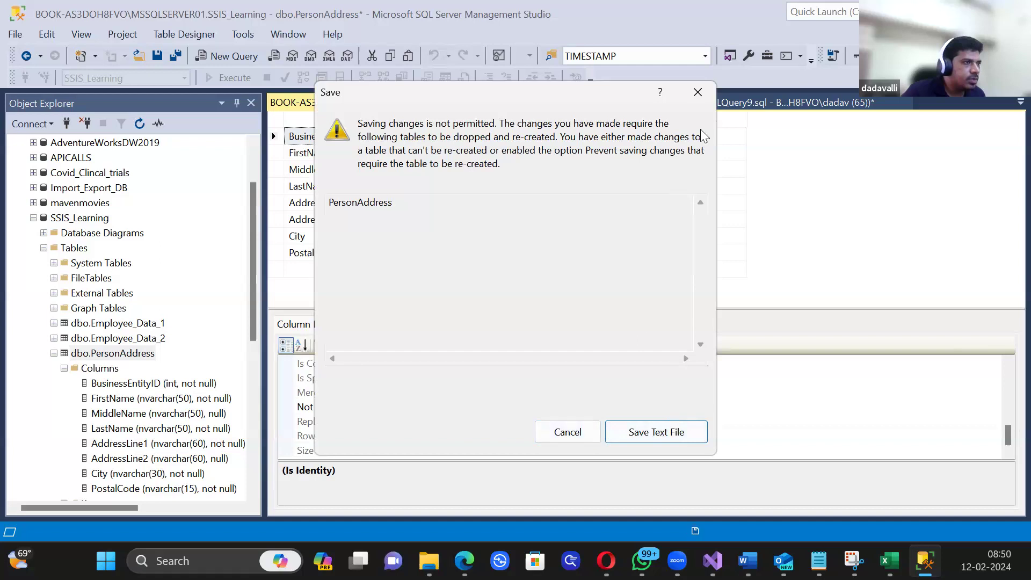
pyautogui.click(697, 92)
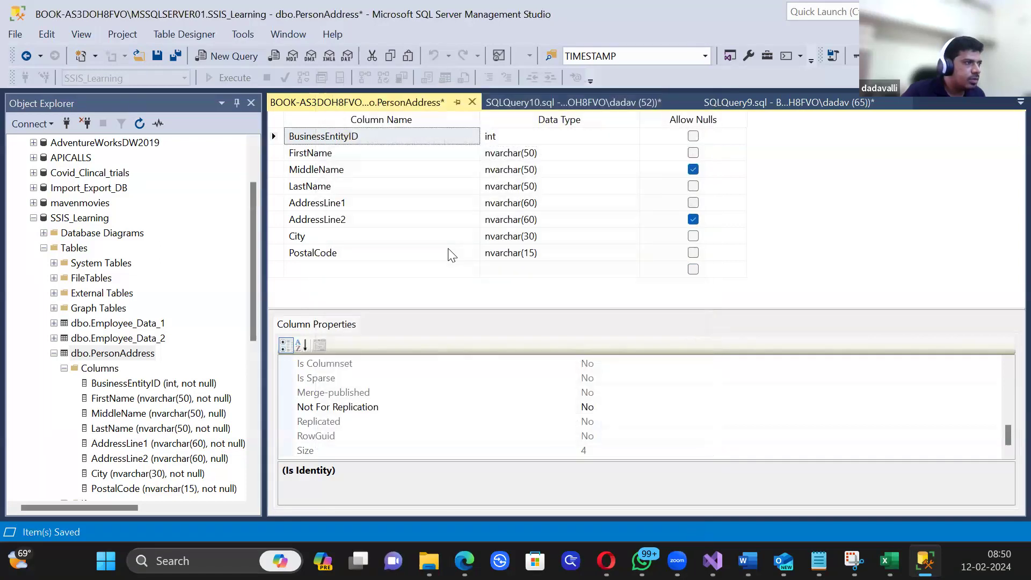
# Step: Compare the identity settings of the LastName and BusinessEntityID columns and review the remaining BusinessEntityID properties
pyautogui.click(569, 187)
pyautogui.scroll(-2, 456, 387)
pyautogui.scroll(3, 456, 387)
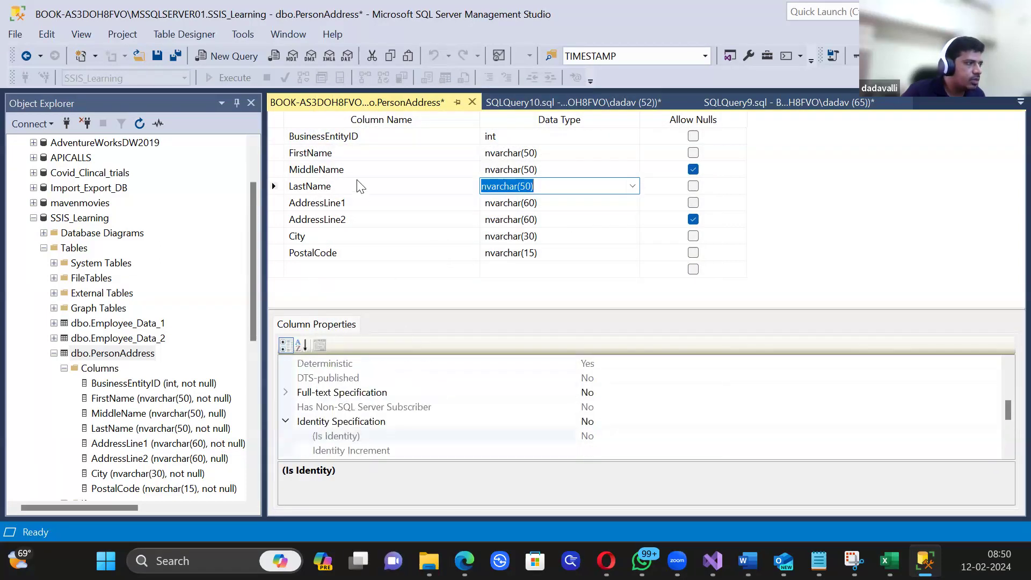
pyautogui.click(447, 136)
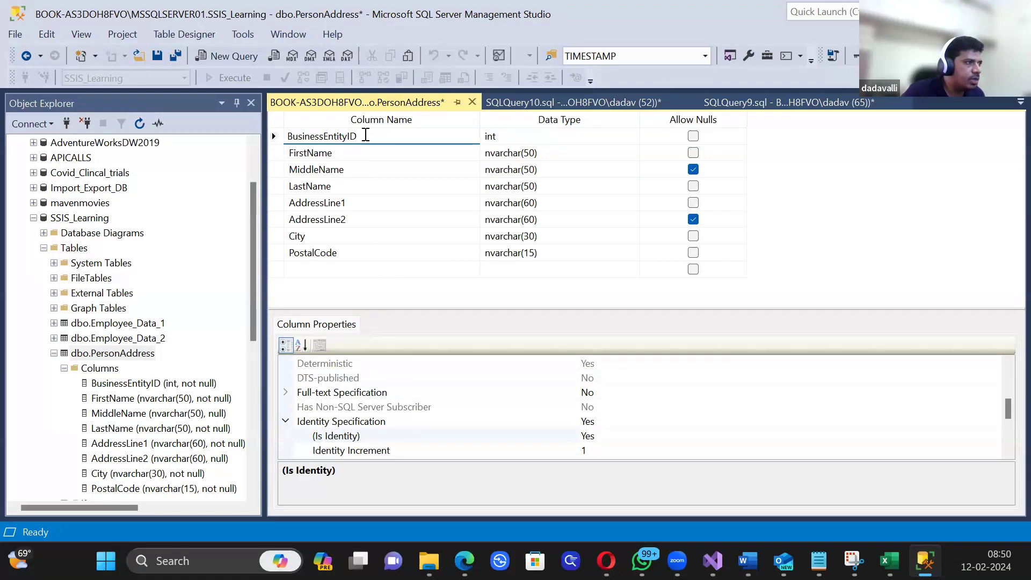
pyautogui.click(274, 137)
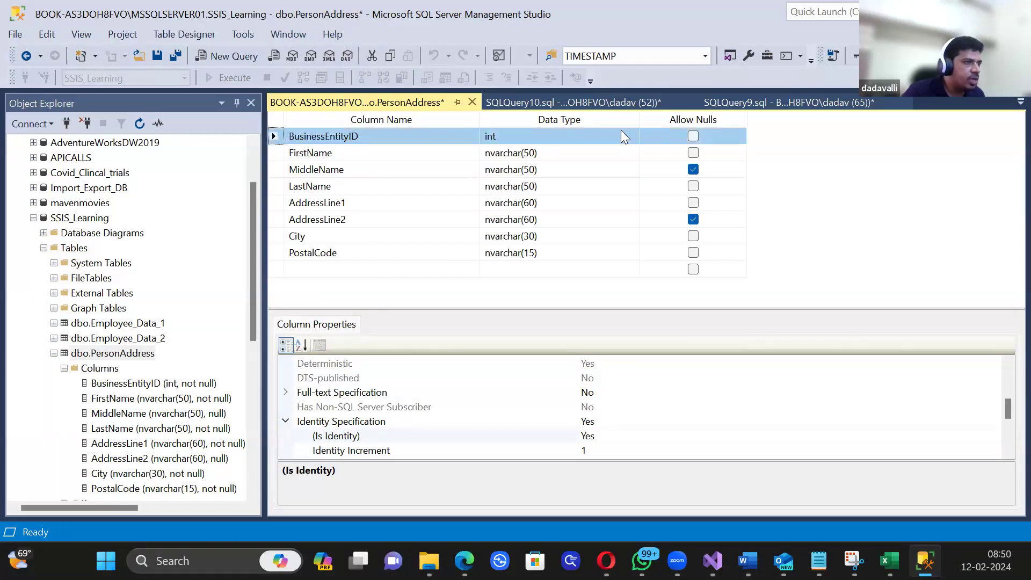
pyautogui.scroll(-2, 488, 431)
pyautogui.scroll(2, 488, 429)
pyautogui.scroll(-2, 490, 432)
pyautogui.scroll(2, 489, 432)
pyautogui.scroll(-1, 371, 420)
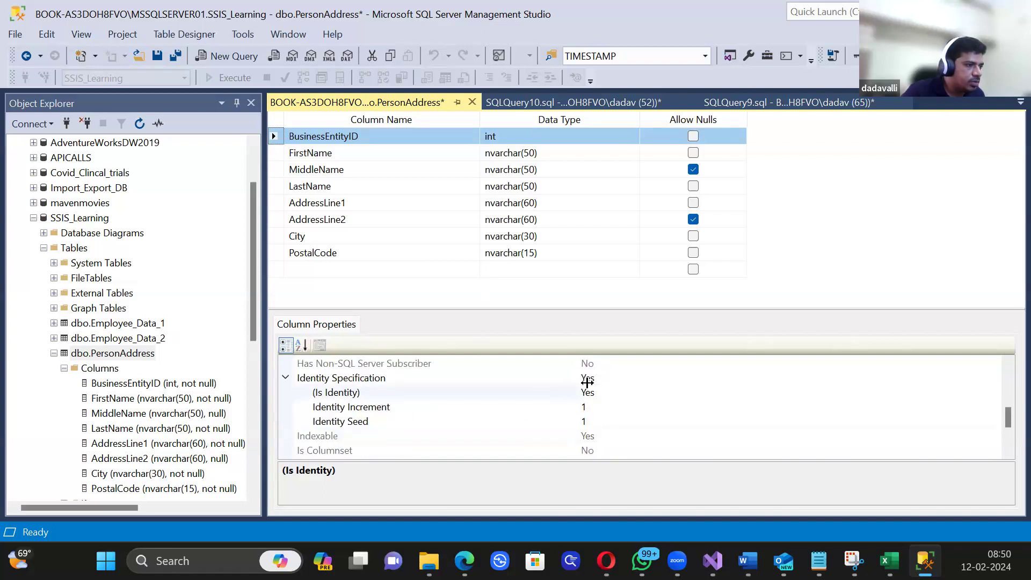
pyautogui.scroll(-2, 564, 403)
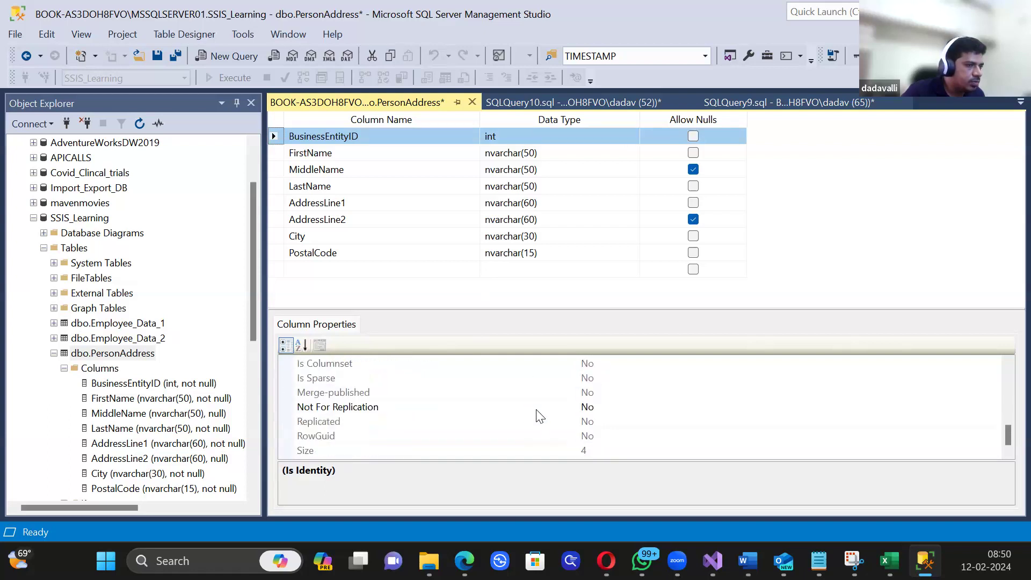
# Step: Try again to save the PersonAddress design, and try to allow nulls on the BusinessEntityID column
pyautogui.rightClick(403, 100)
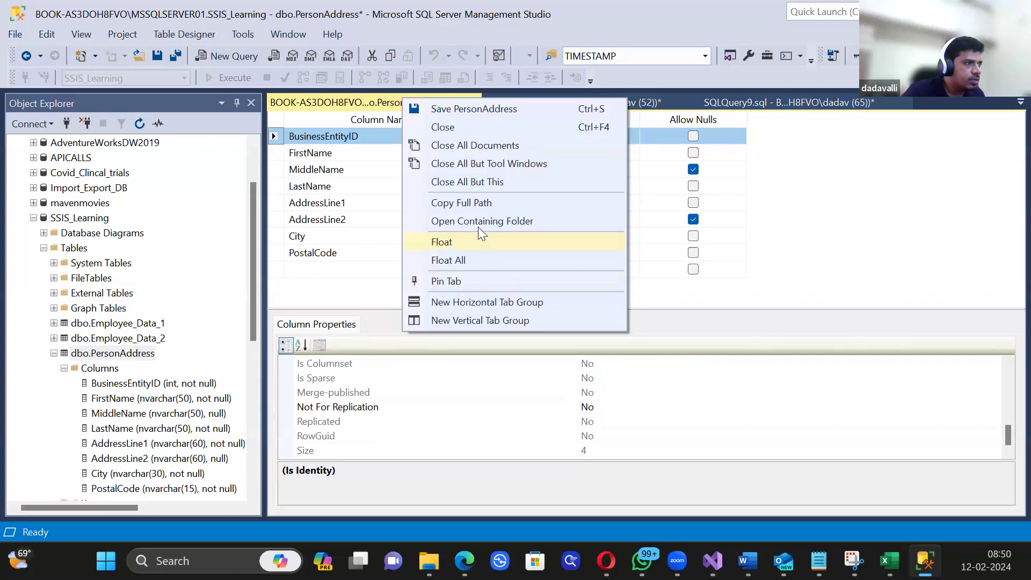
pyautogui.click(485, 109)
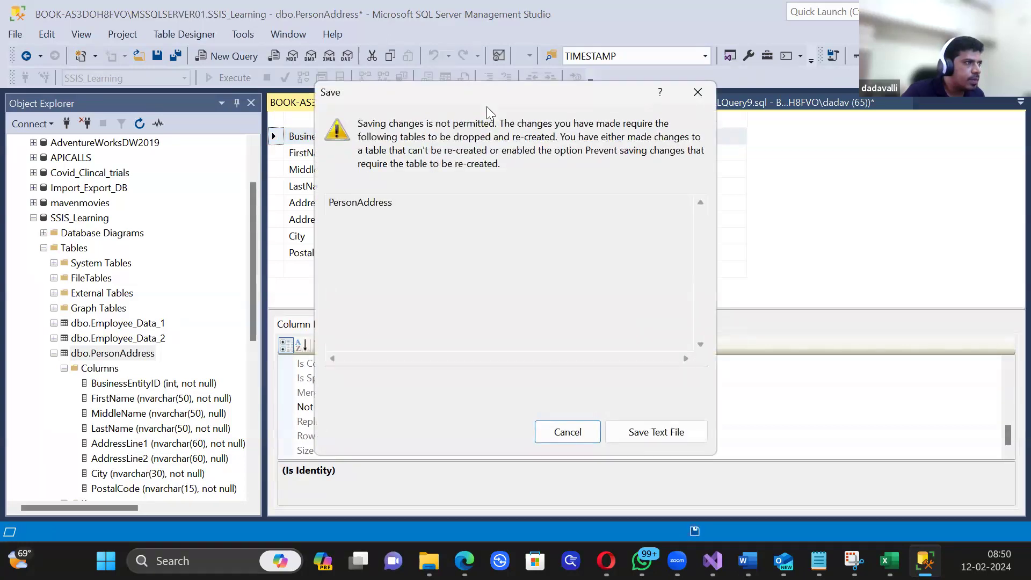
pyautogui.click(698, 93)
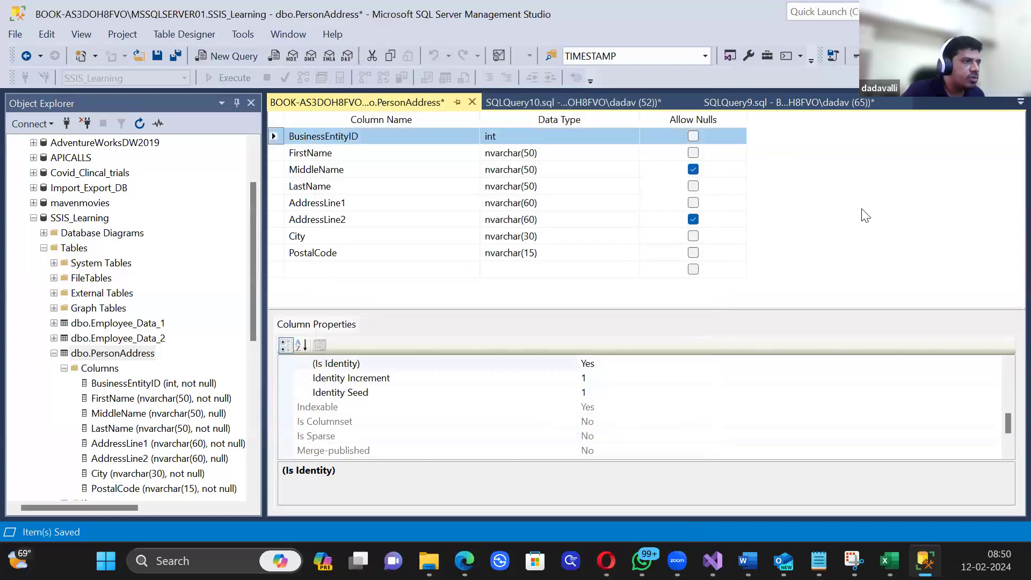
pyautogui.click(695, 135)
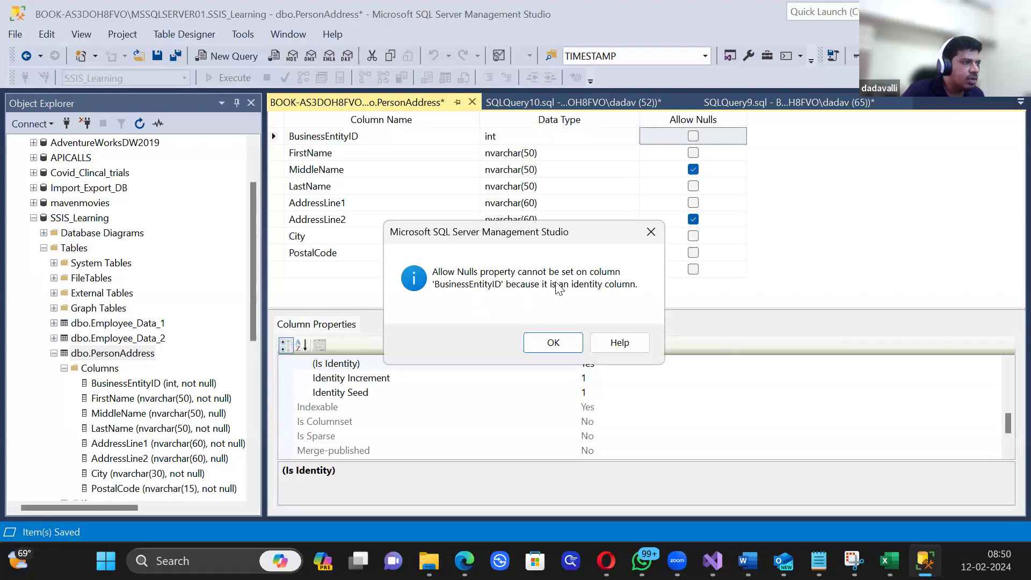
pyautogui.click(554, 344)
# Step: Set the BusinessEntityID column's Is Identity property back to No
pyautogui.click(603, 381)
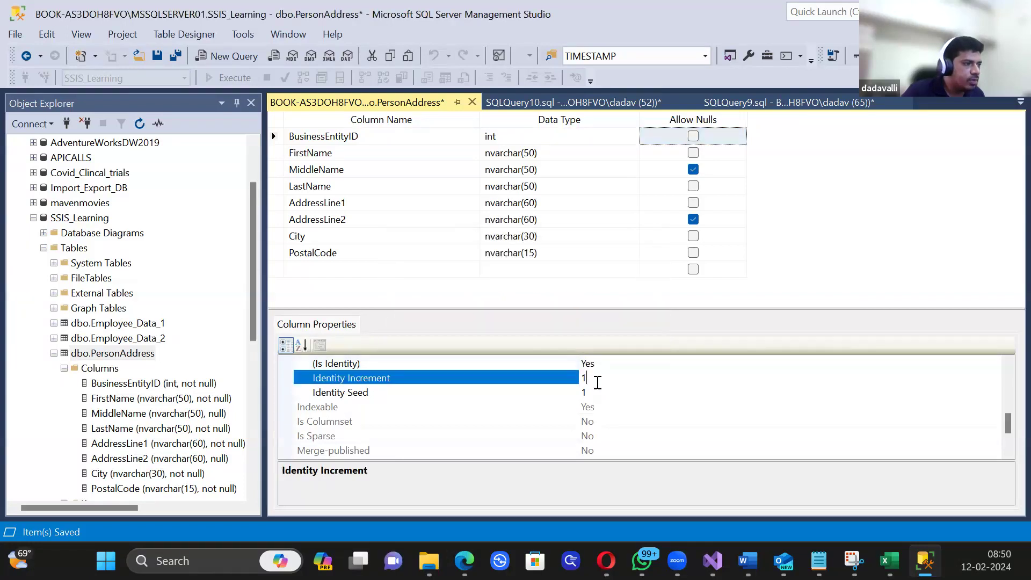
pyautogui.press('Up')
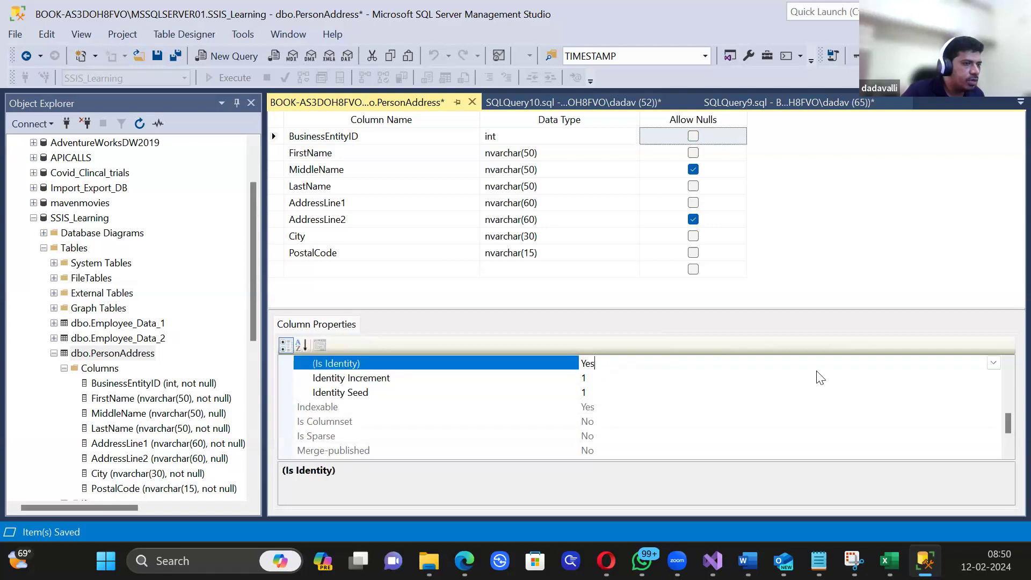
pyautogui.click(993, 363)
pyautogui.click(678, 393)
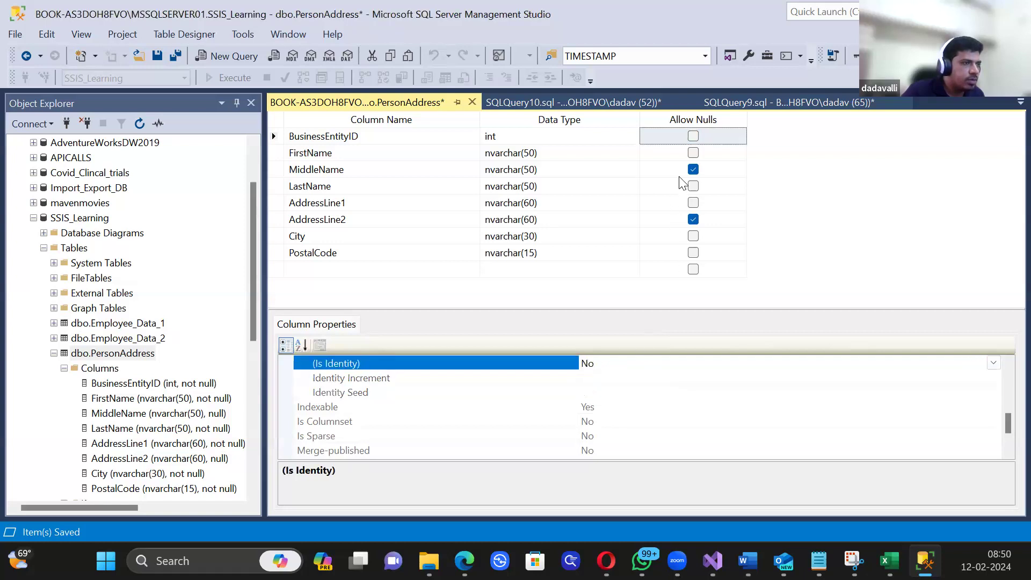
# Step: Try to allow nulls on the BusinessEntityID column and save the PersonAddress design
pyautogui.click(694, 137)
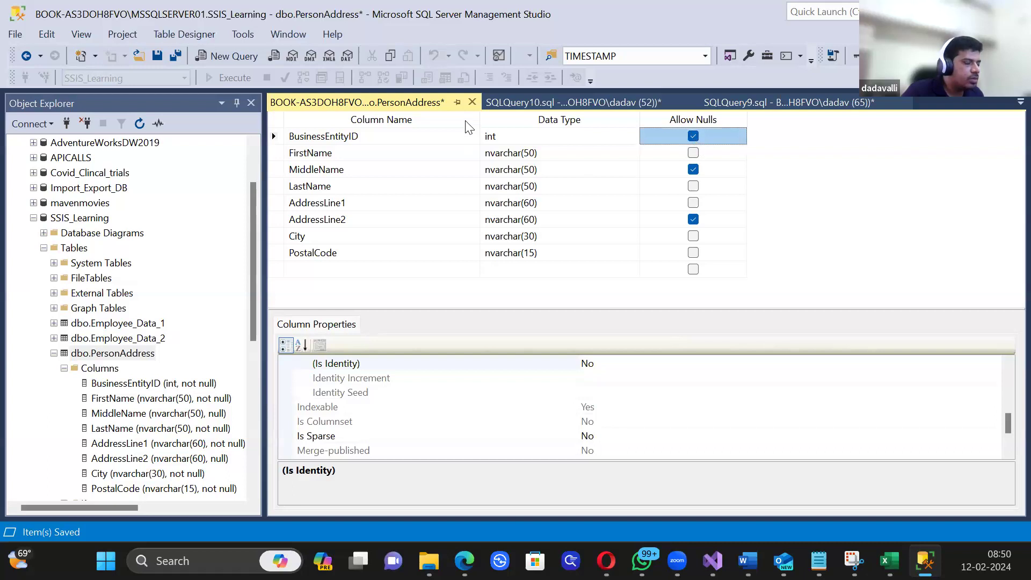
pyautogui.hotkey('ctrl', 's')
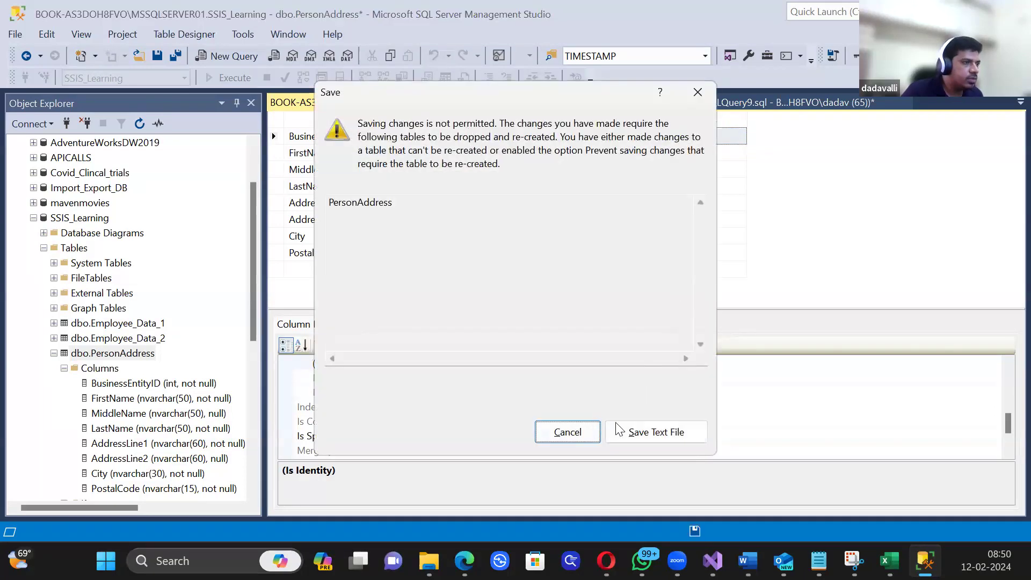
pyautogui.click(553, 429)
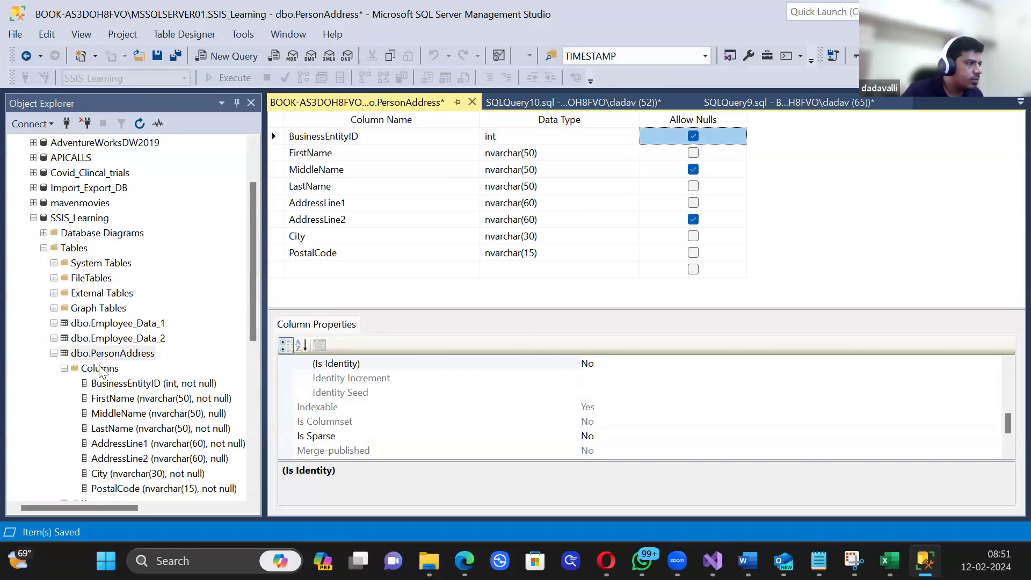
# Step: Close the PersonAddress table design and discard its unsaved changes
pyautogui.click(117, 356)
pyautogui.rightClick(118, 356)
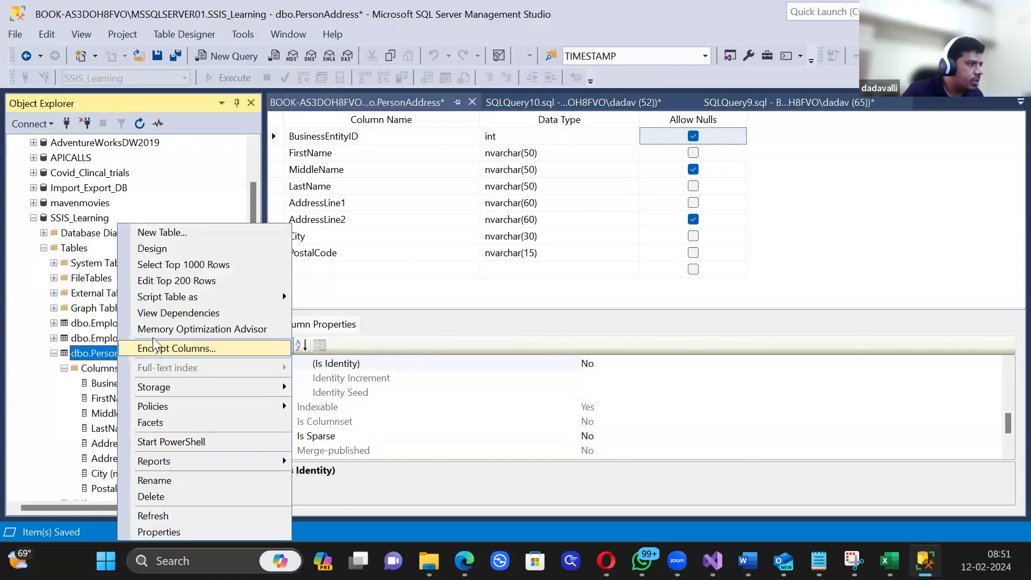
pyautogui.click(490, 423)
pyautogui.scroll(-2, 599, 372)
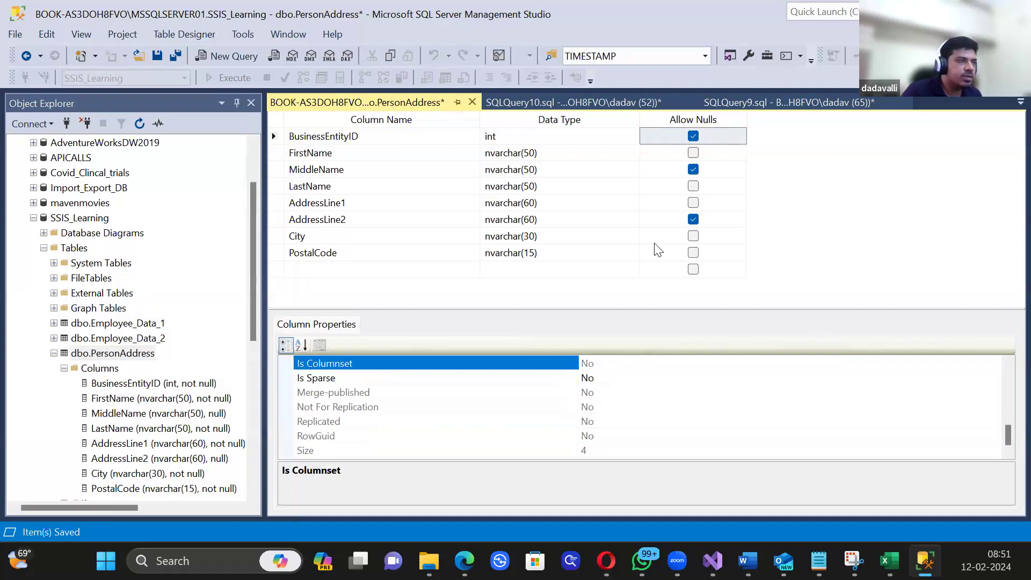
pyautogui.click(473, 102)
pyautogui.click(586, 378)
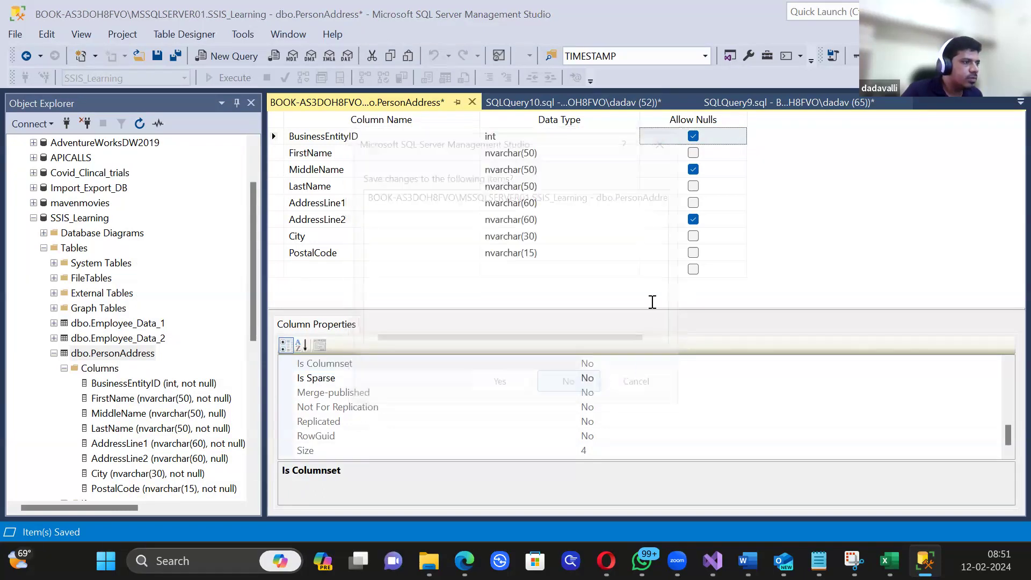
# Step: Hide the query results and add the line "Alter table PersonAddress" below the select statement in SQLQuery10.sql
pyautogui.scroll(1, 457, 252)
pyautogui.scroll(-1, 484, 247)
pyautogui.click(503, 244)
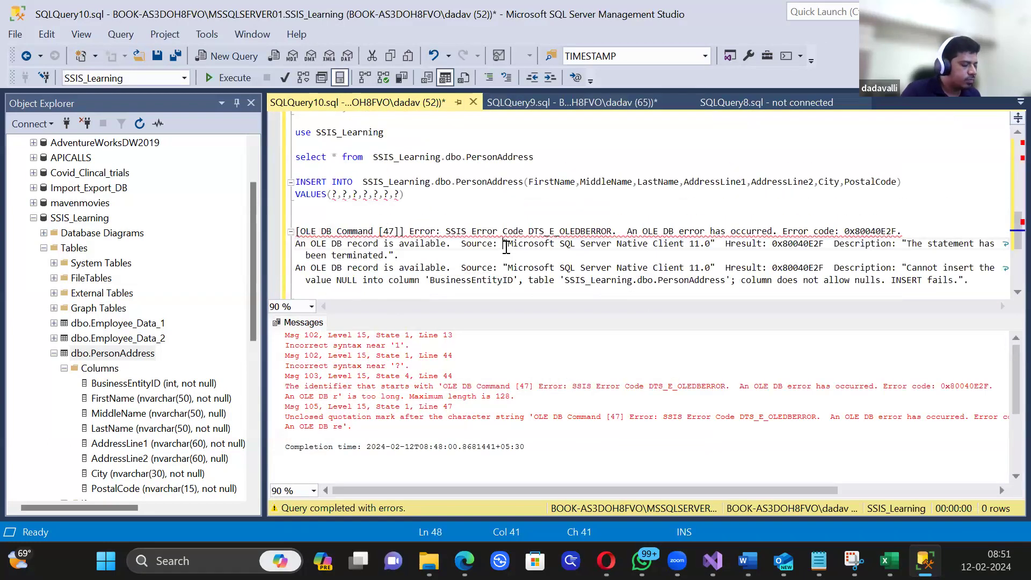
pyautogui.hotkey('ctrl', 'r')
pyautogui.scroll(-1, 478, 258)
pyautogui.scroll(3, 511, 235)
pyautogui.click(738, 237)
pyautogui.press('Return')
pyautogui.press('Return')
pyautogui.write('A')
pyautogui.press('BackSpace')
pyautogui.press('BackSpace')
pyautogui.write('lter tabl')
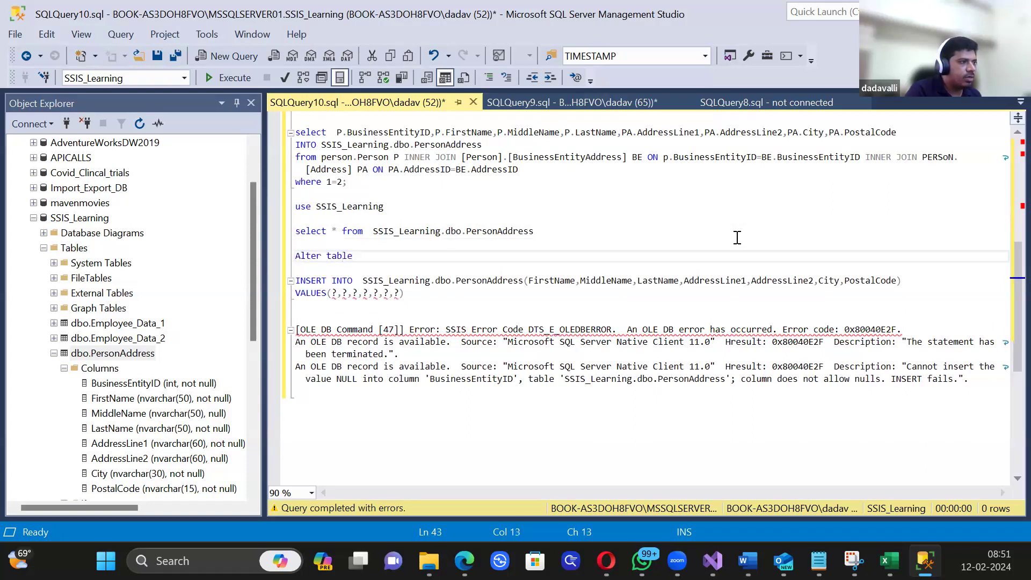
pyautogui.write('e')
pyautogui.doubleClick(525, 231)
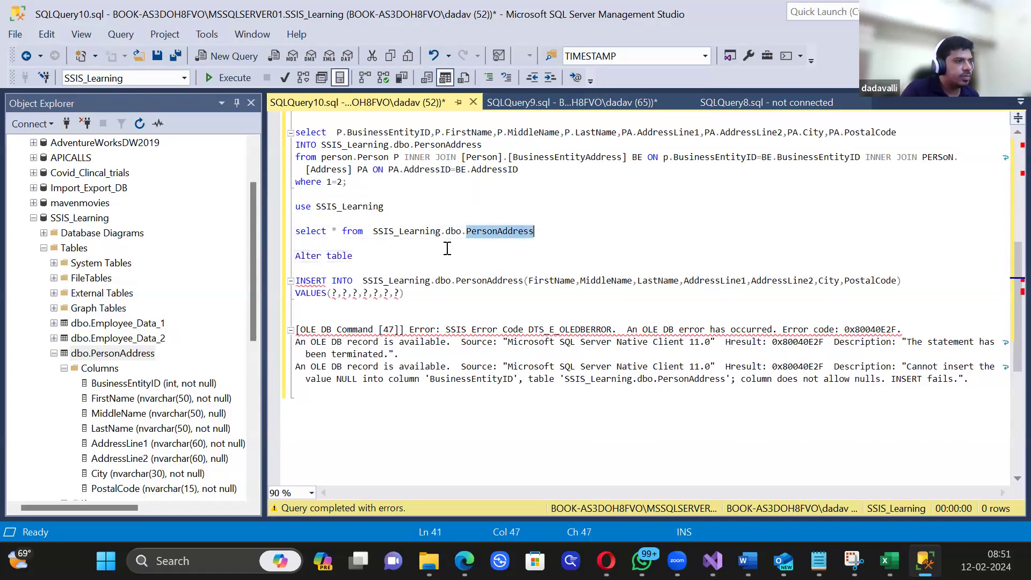
pyautogui.hotkey('ctrl', 'c')
pyautogui.click(398, 254)
pyautogui.hotkey('ctrl', 'v')
# Step: Add the line "ADD CONSTRAINT BusinessEntityID NULL;" under the Alter table PersonAddress line
pyautogui.press('Return')
pyautogui.write('A')
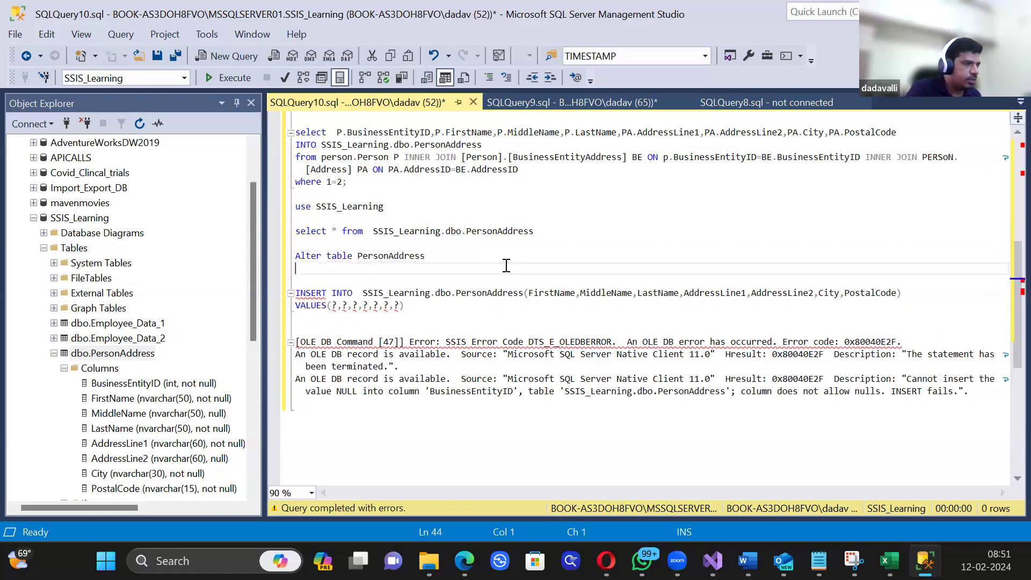
pyautogui.write('DD CONSTRA')
pyautogui.press('BackSpace')
pyautogui.press('BackSpace')
pyautogui.write('INT ')
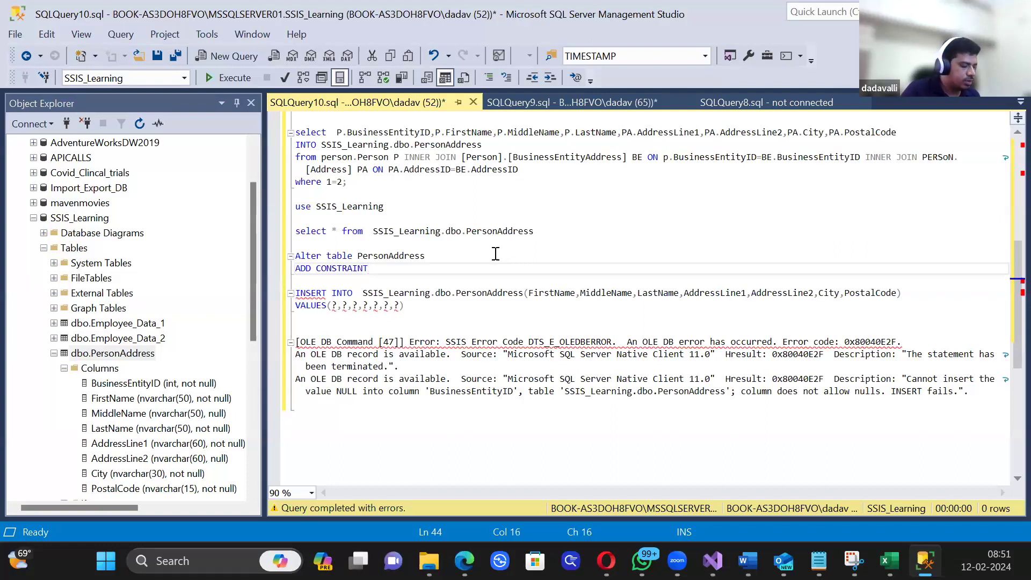
pyautogui.write('Person')
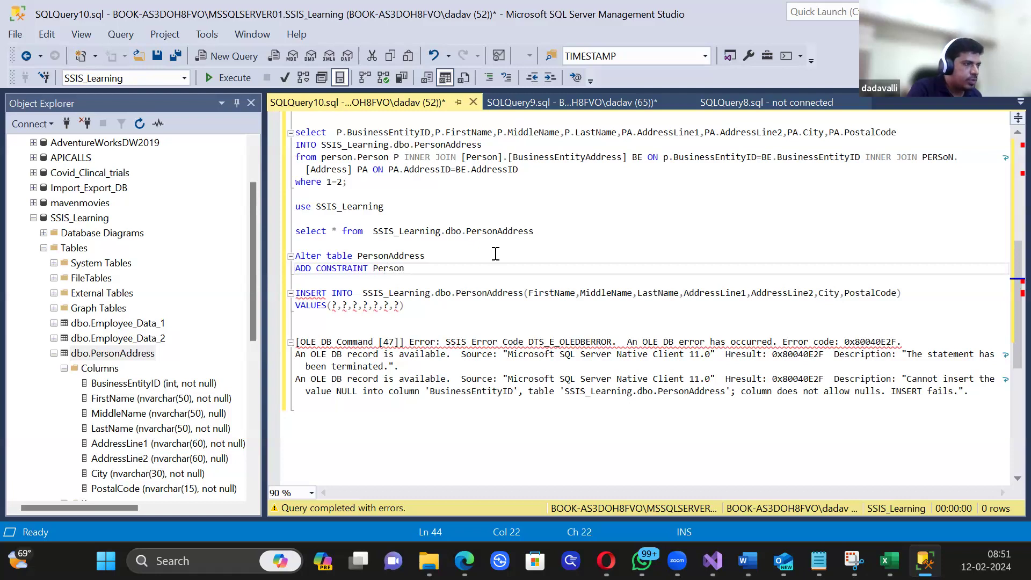
pyautogui.write('Addres')
pyautogui.press('BackSpace')
pyautogui.press('BackSpace')
pyautogui.press('BackSpace')
pyautogui.press('BackSpace')
pyautogui.press('BackSpace')
pyautogui.press('BackSpace')
pyautogui.press('BackSpace')
pyautogui.press('BackSpace')
pyautogui.press('BackSpace')
pyautogui.press('BackSpace')
pyautogui.press('BackSpace')
pyautogui.press('BackSpace')
pyautogui.write('Business')
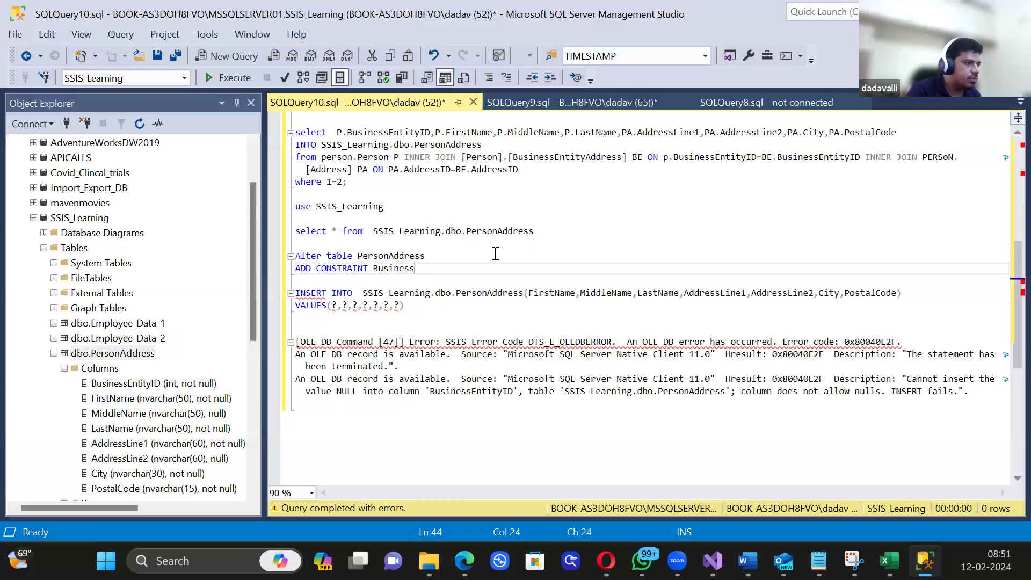
pyautogui.write('EntityID NULL;')
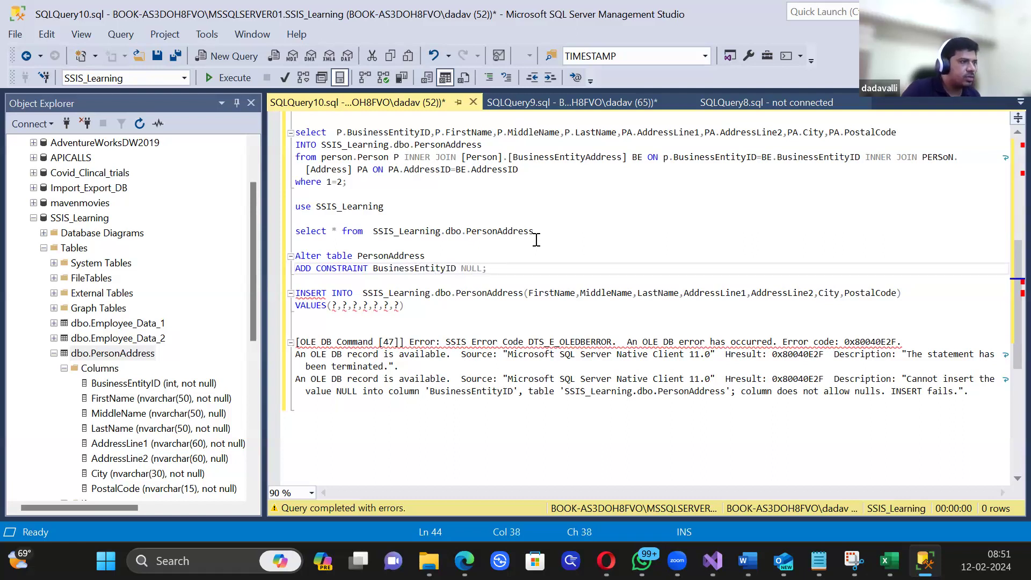
# Step: Try to run only the Alter table PersonAddress statement with the ADD CONSTRAINT clause
pyautogui.moveTo(514, 269); pyautogui.dragTo(198, 251)
pyautogui.click(218, 77)
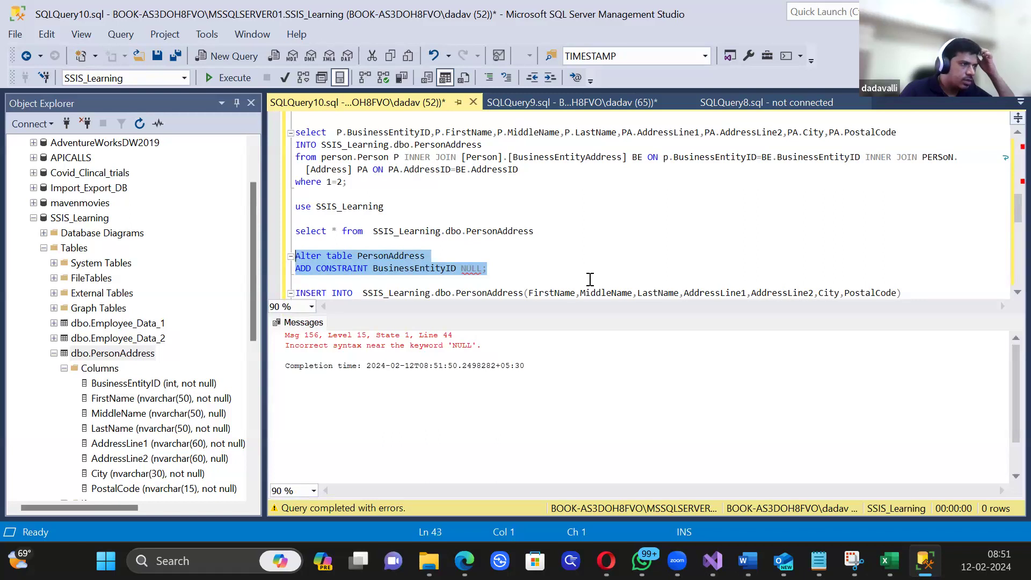
pyautogui.click(490, 271)
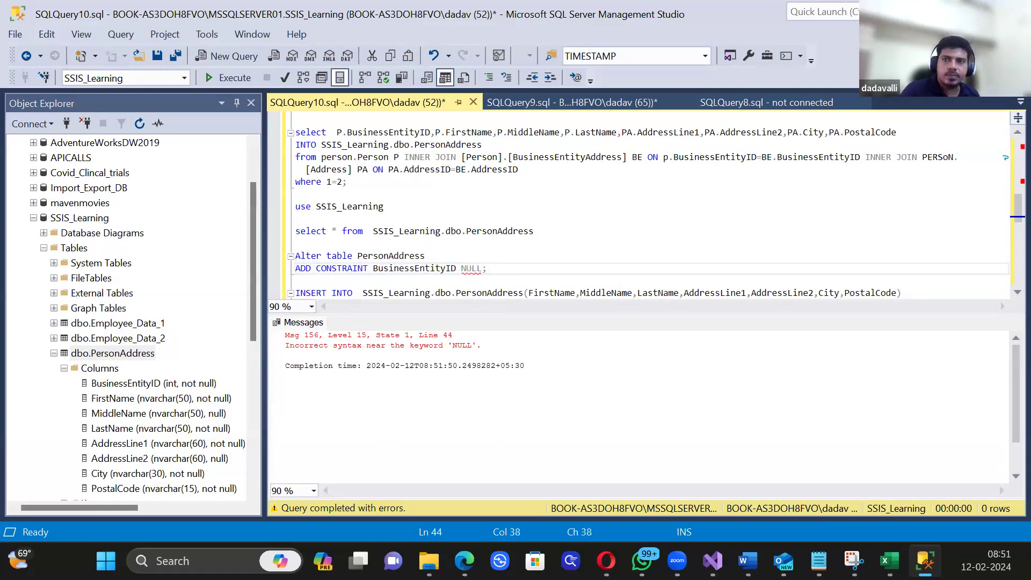
# Step: Specify INT NULL after BusinessEntityID in the Alter table statement's second line
pyautogui.hotkey('alt', 'Tab')
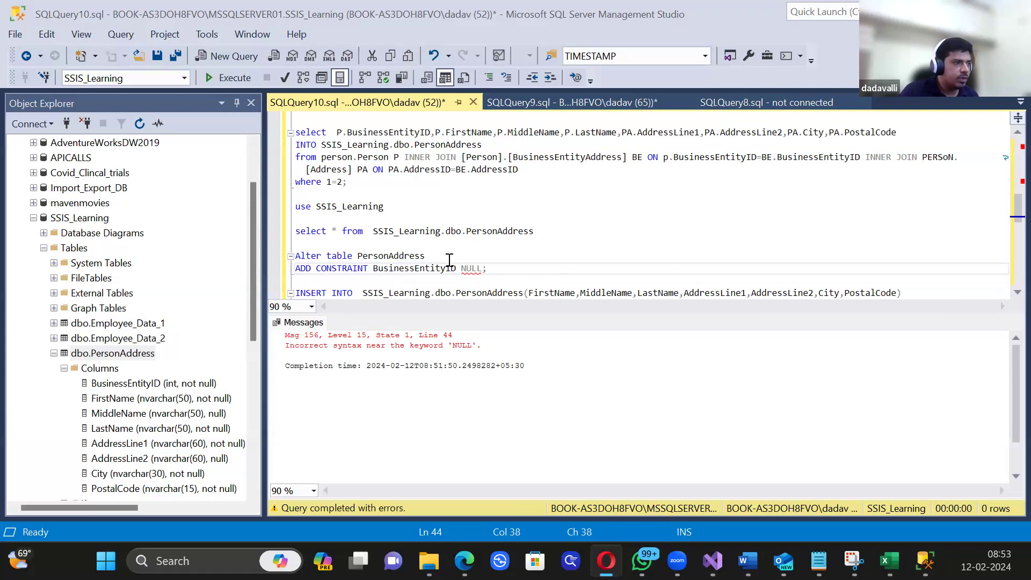
pyautogui.doubleClick(468, 268)
pyautogui.write('INT NULL')
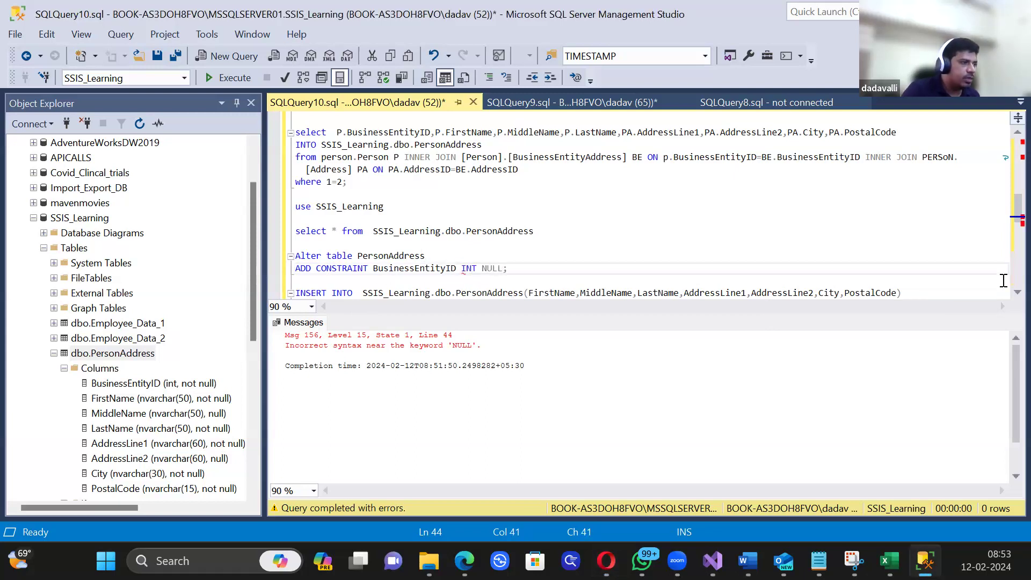
pyautogui.click(562, 269)
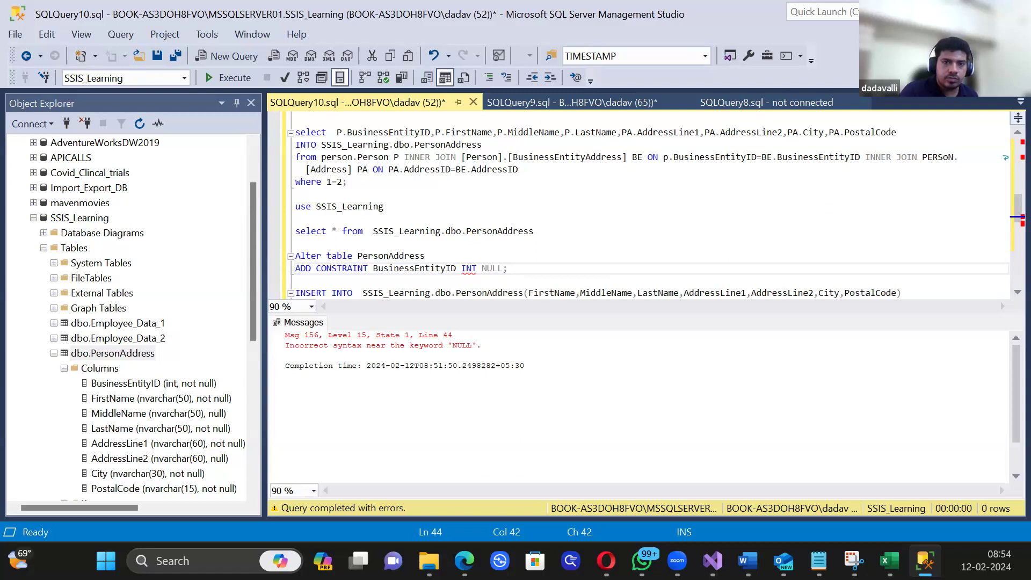
# Step: Replace ADD CONSTRAINT with "Alter column" in front of BusinessEntityID
pyautogui.doubleClick(327, 268)
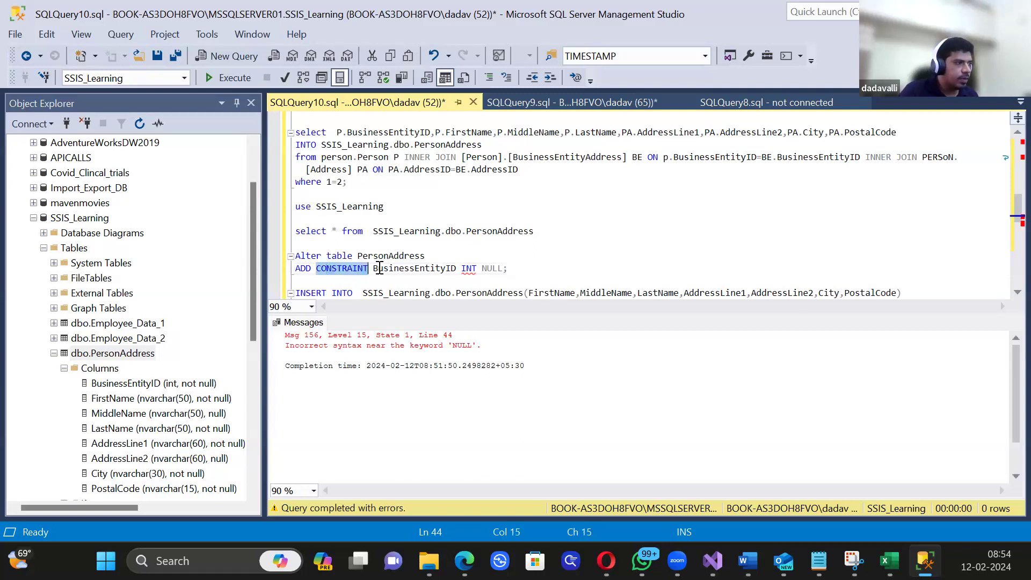
pyautogui.moveTo(369, 268); pyautogui.dragTo(291, 269)
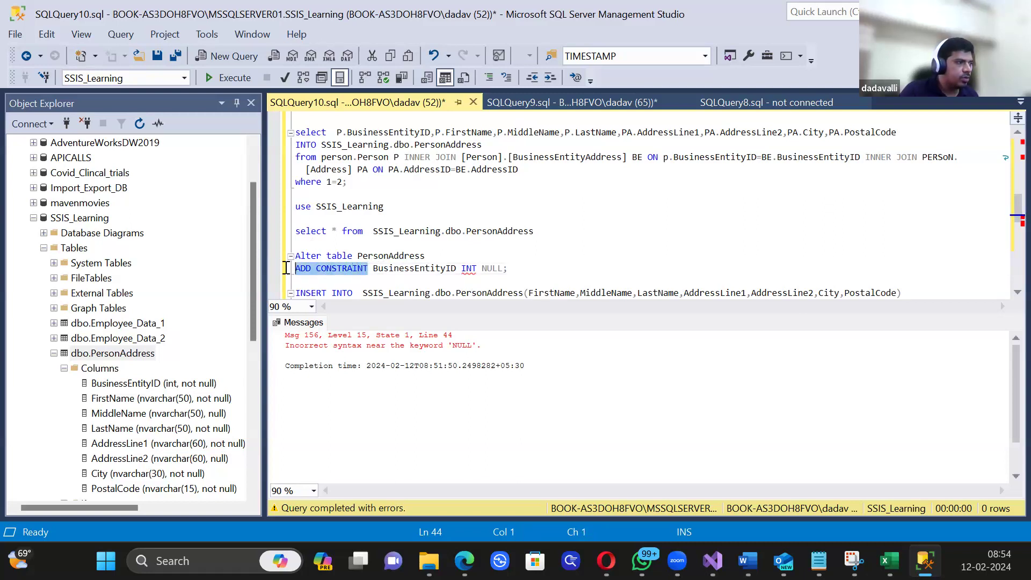
pyautogui.write('Akt')
pyautogui.press('BackSpace')
pyautogui.press('BackSpace')
pyautogui.write('lter column')
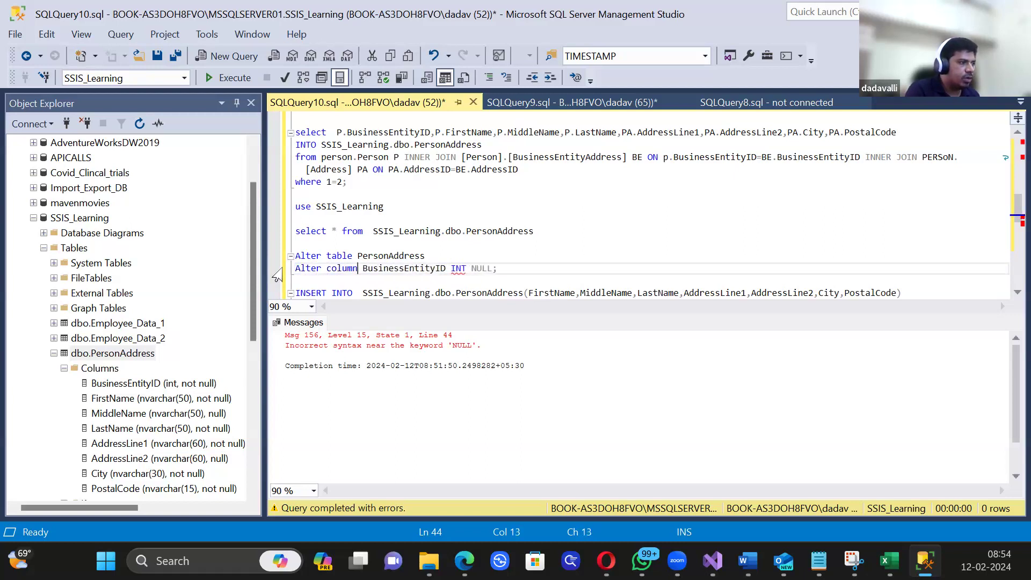
# Step: Run only the Alter table PersonAddress statement that alters the BusinessEntityID column to INT NULL
pyautogui.click(468, 273)
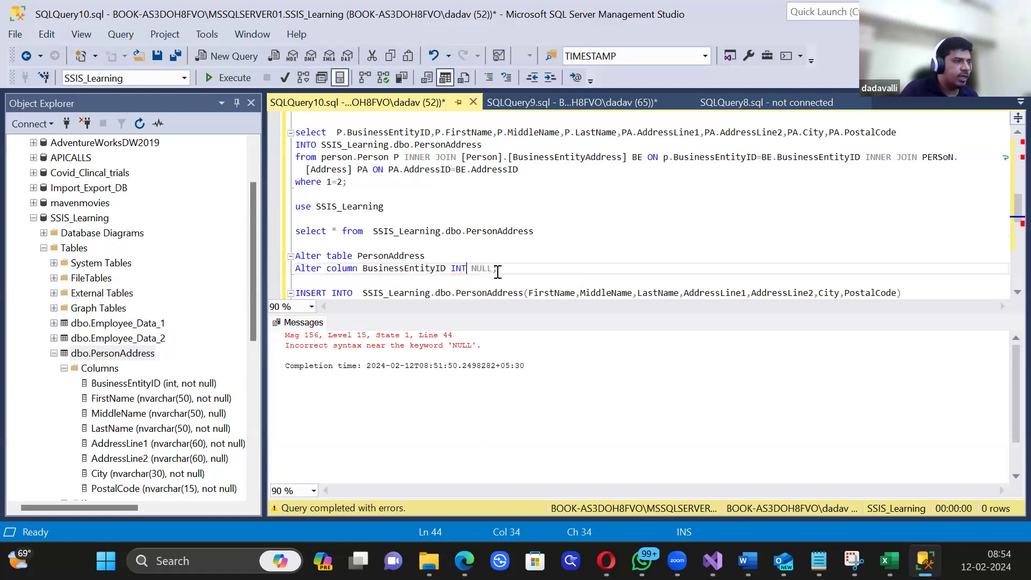
pyautogui.moveTo(498, 269); pyautogui.dragTo(295, 256)
pyautogui.click(238, 76)
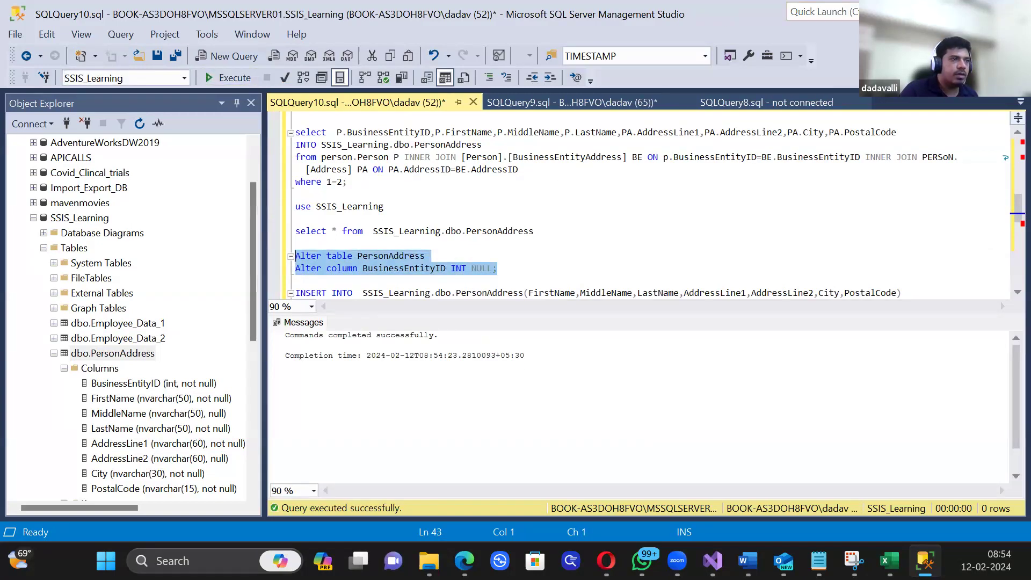
# Step: Switch to Visual Studio, show the data flow of oledb.dtsx and execute the package
pyautogui.click(926, 562)
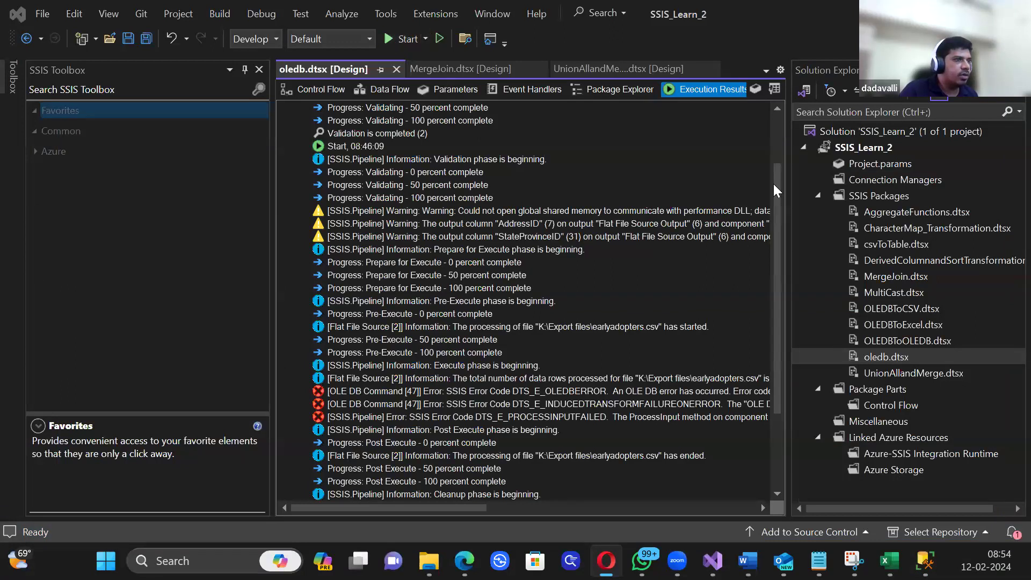
pyautogui.click(336, 68)
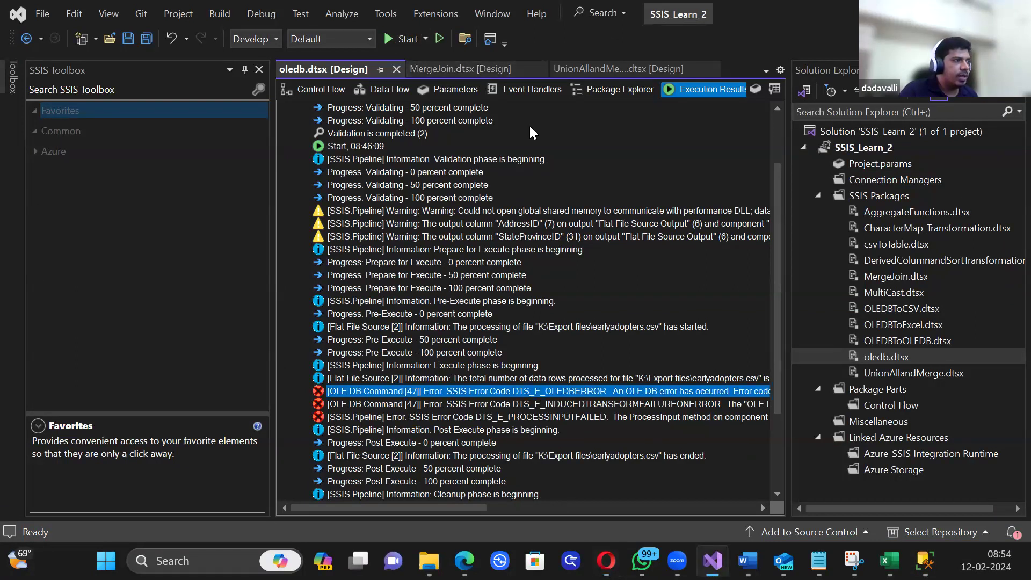
pyautogui.click(376, 89)
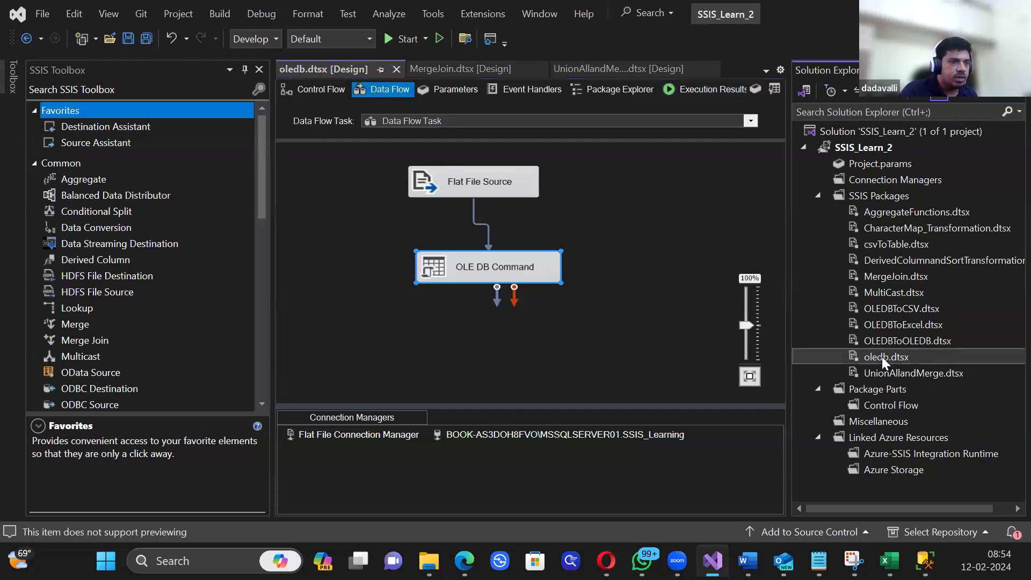
pyautogui.rightClick(882, 357)
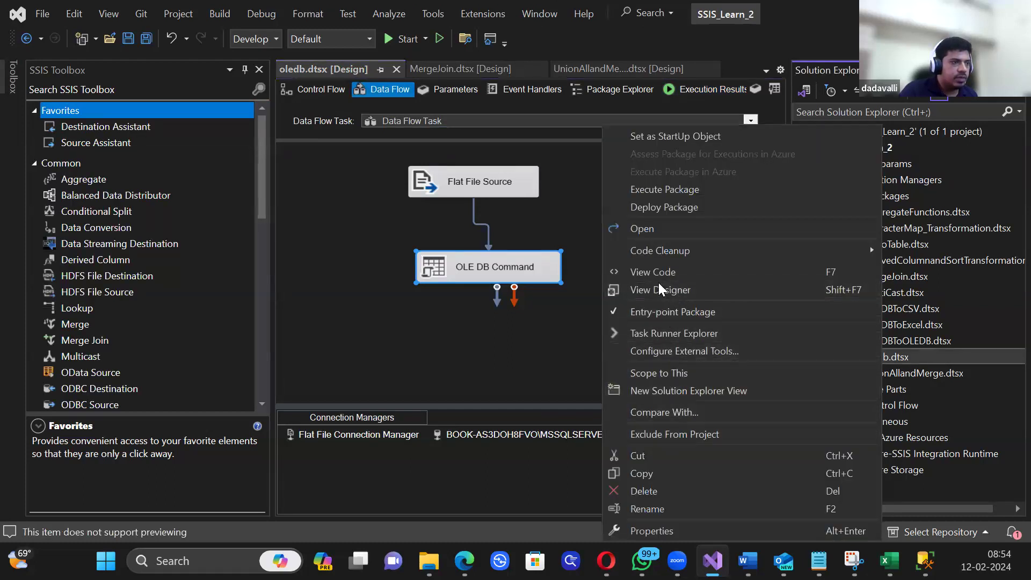
pyautogui.click(668, 189)
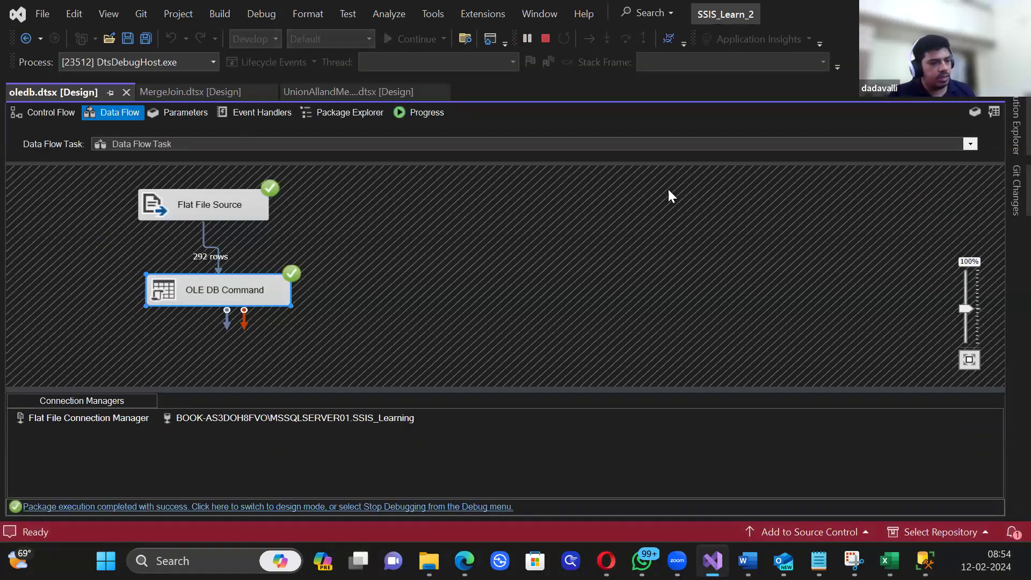
# Step: Switch to SQL Server Management Studio, query all rows of SSIS_Learning.dbo.PersonAddress and look through the inserted rows
pyautogui.click(925, 561)
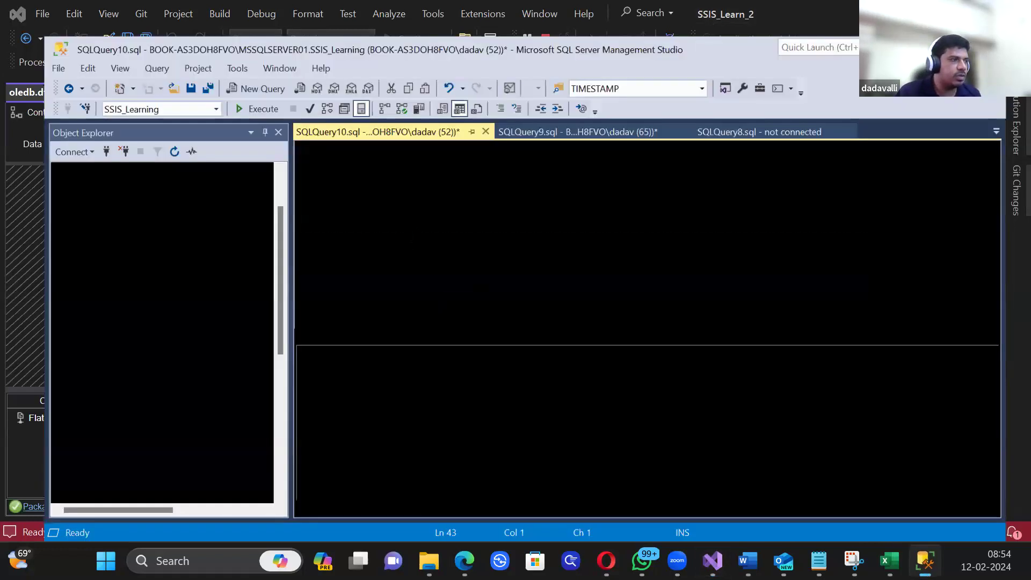
pyautogui.click(501, 238)
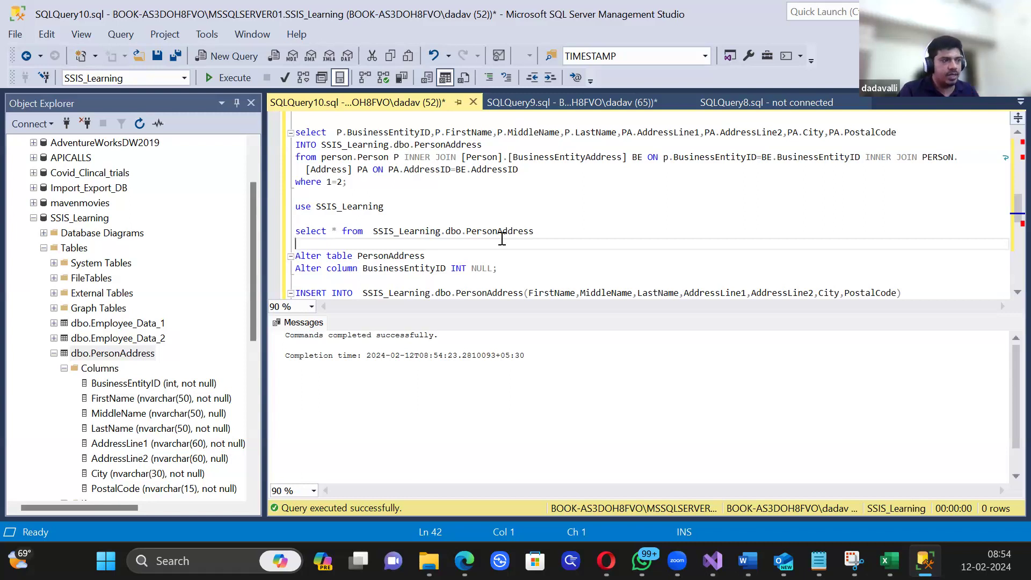
pyautogui.doubleClick(408, 254)
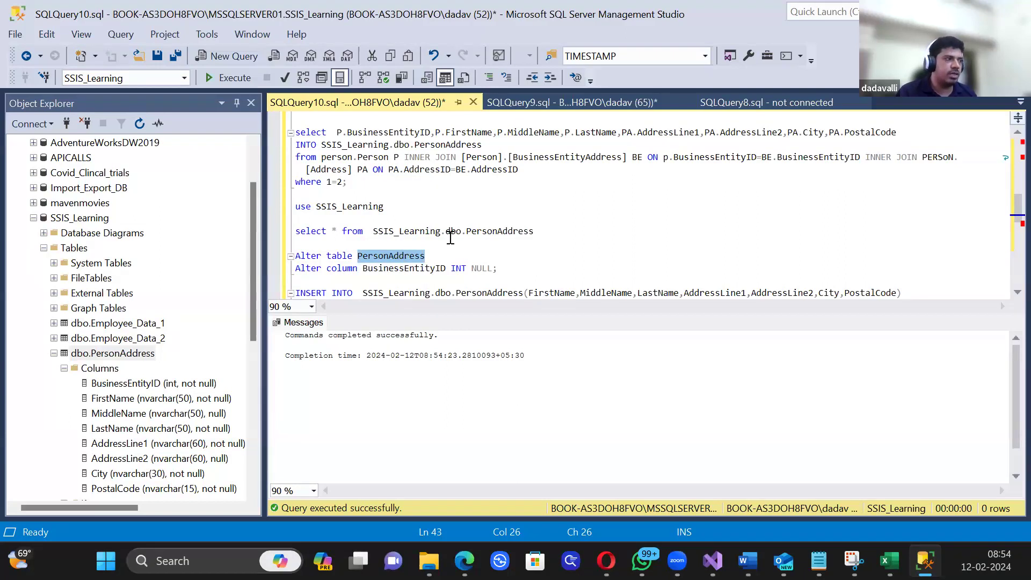
pyautogui.scroll(-4, 400, 222)
pyautogui.click(374, 207)
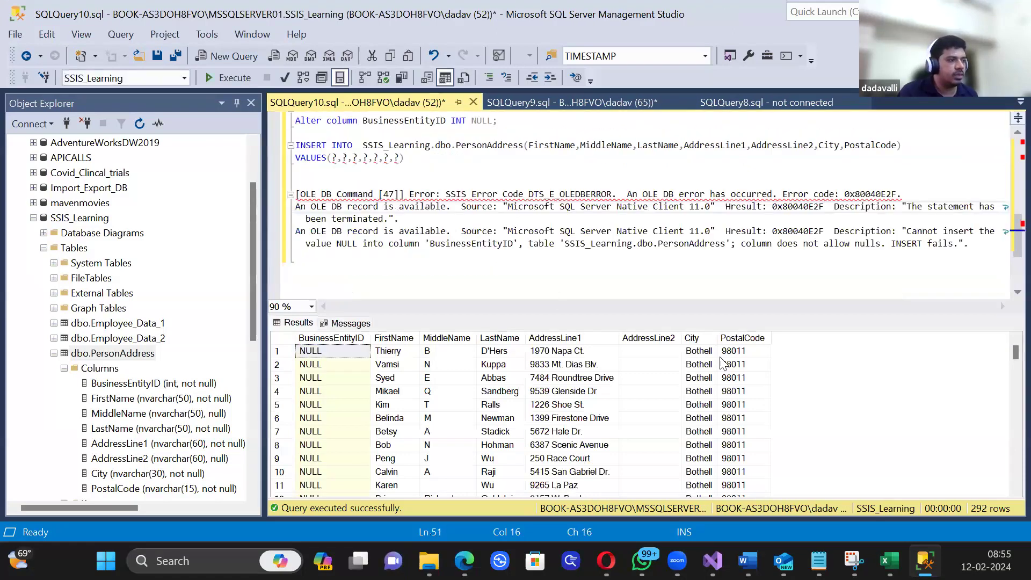
pyautogui.click(338, 420)
pyautogui.scroll(-14, 359, 403)
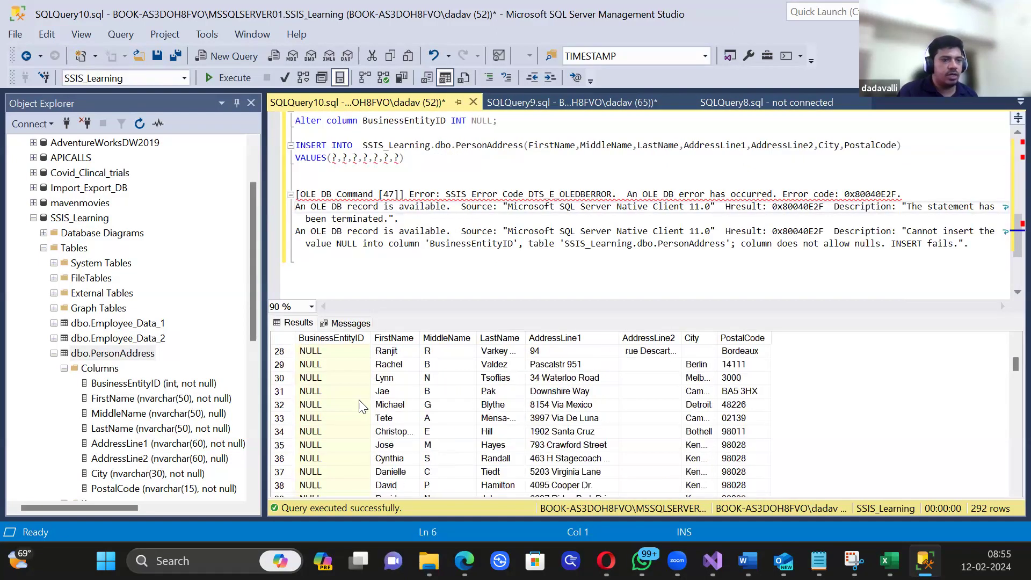
pyautogui.scroll(-18, 361, 407)
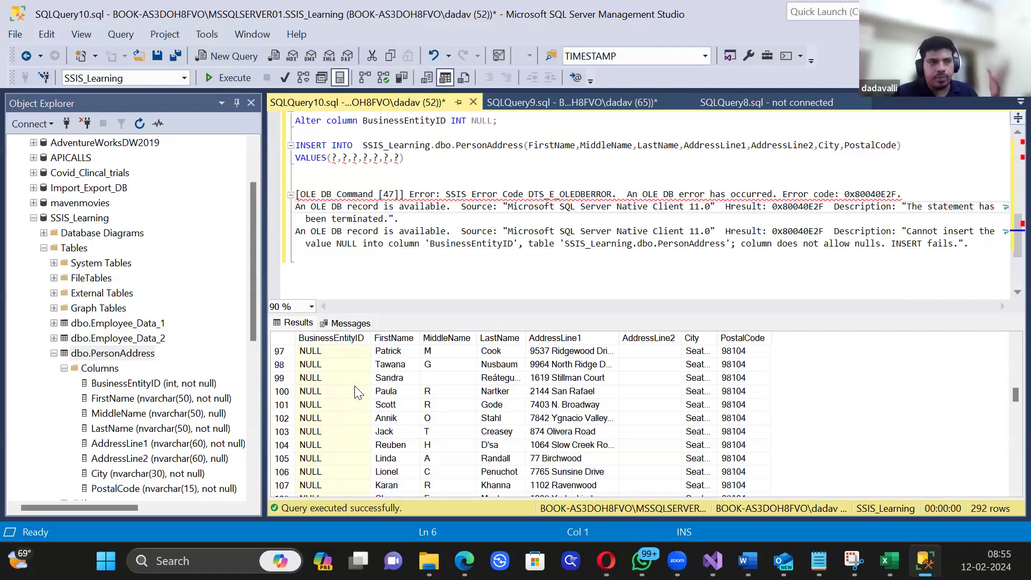
# Step: Look through the remaining inserted PersonAddress rows in the query results
pyautogui.scroll(-17, 449, 403)
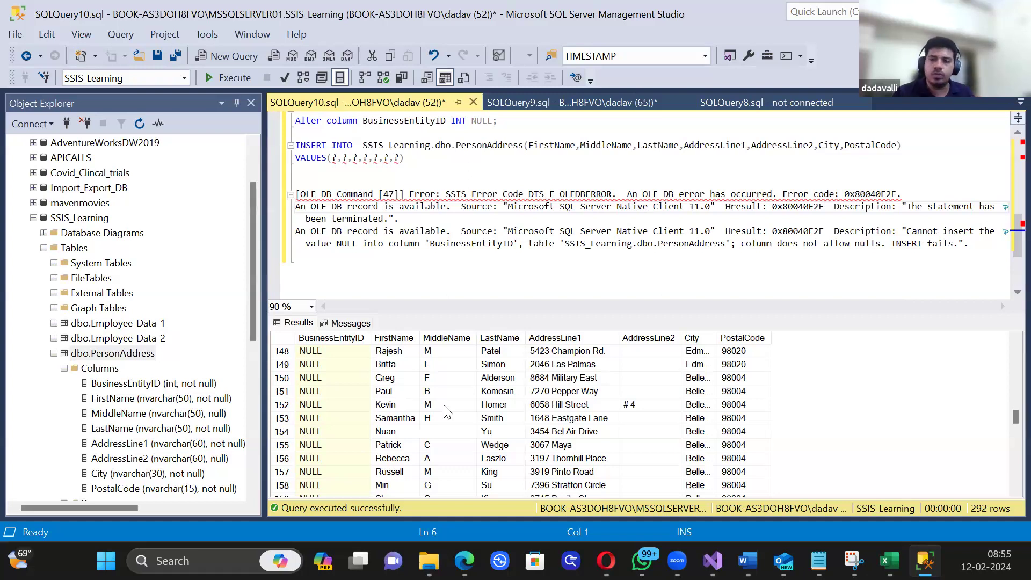
pyautogui.scroll(-7, 485, 398)
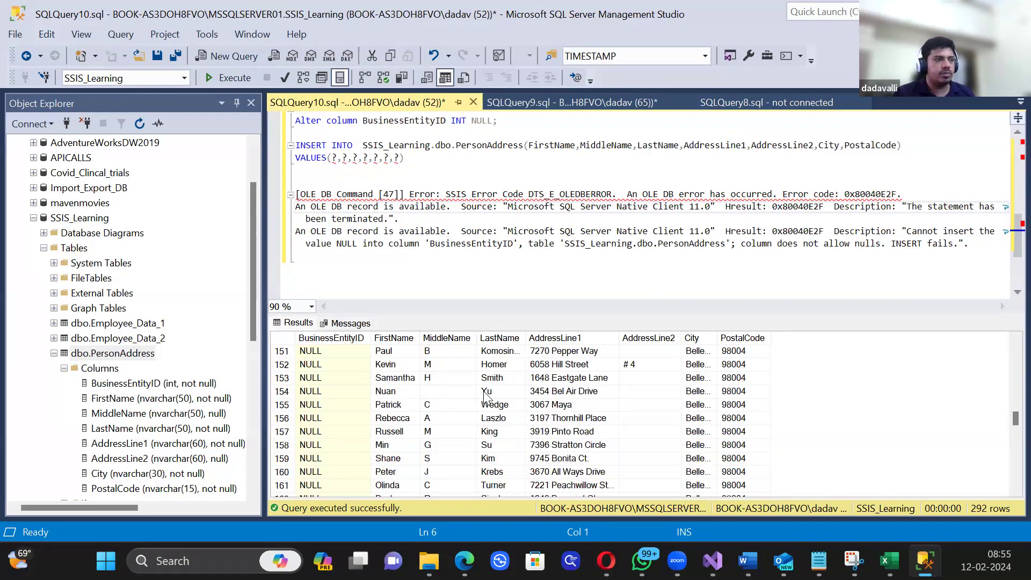
pyautogui.scroll(-20, 485, 397)
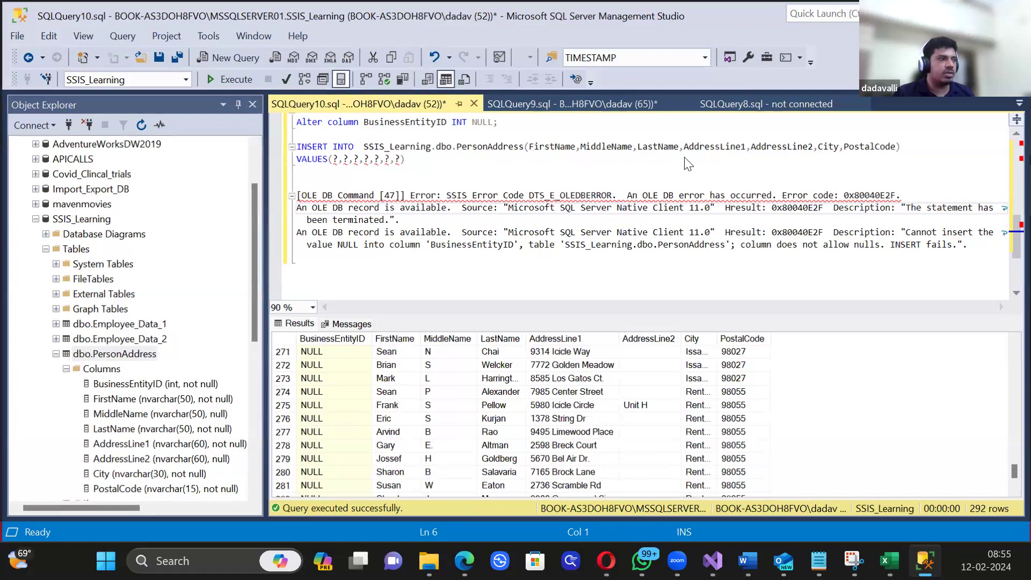
# Step: Switch to Visual Studio and stop debugging the oledb.dtsx package
pyautogui.hotkey('alt', 'Tab')
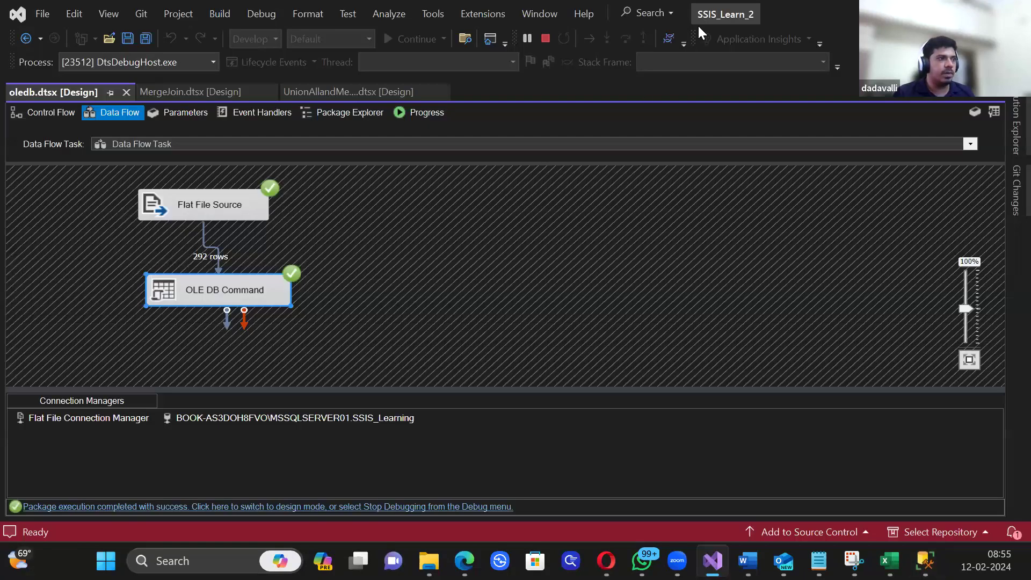
pyautogui.click(553, 38)
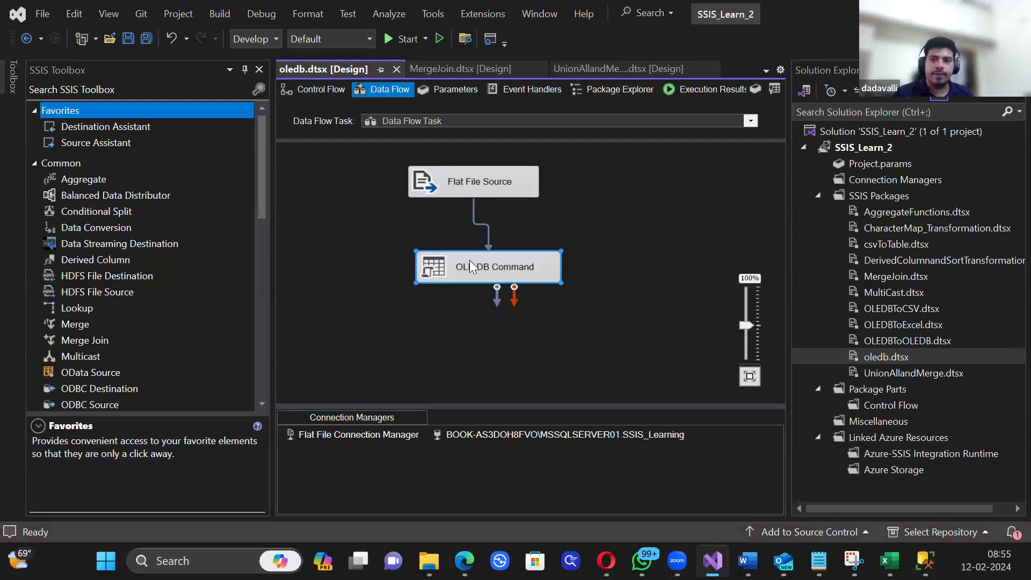
# Step: Review the OLE DB Command's SqlCommand INSERT statement with its ? parameters and the input-to-parameter column mappings, and close its editor
pyautogui.doubleClick(497, 266)
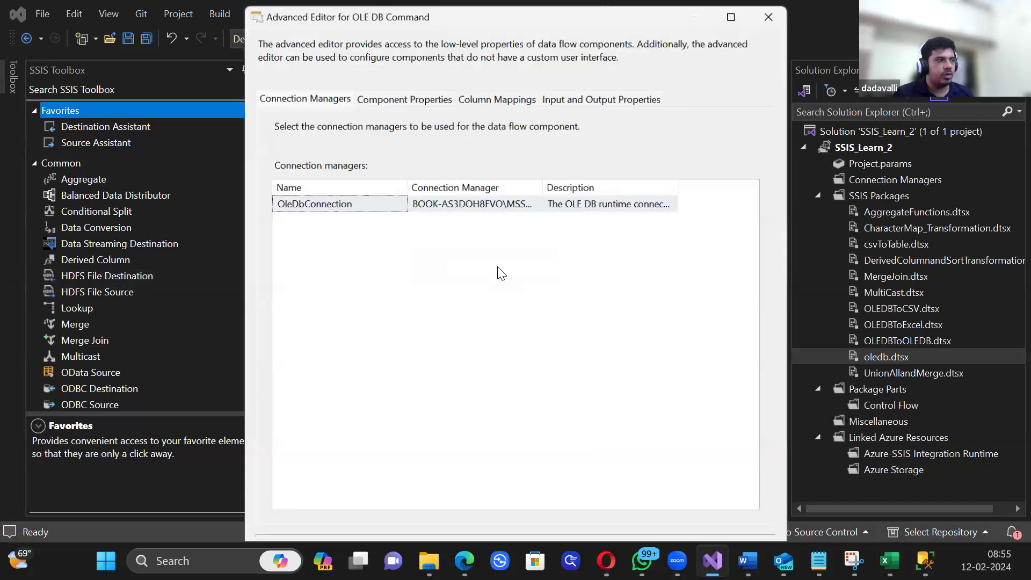
pyautogui.click(774, 14)
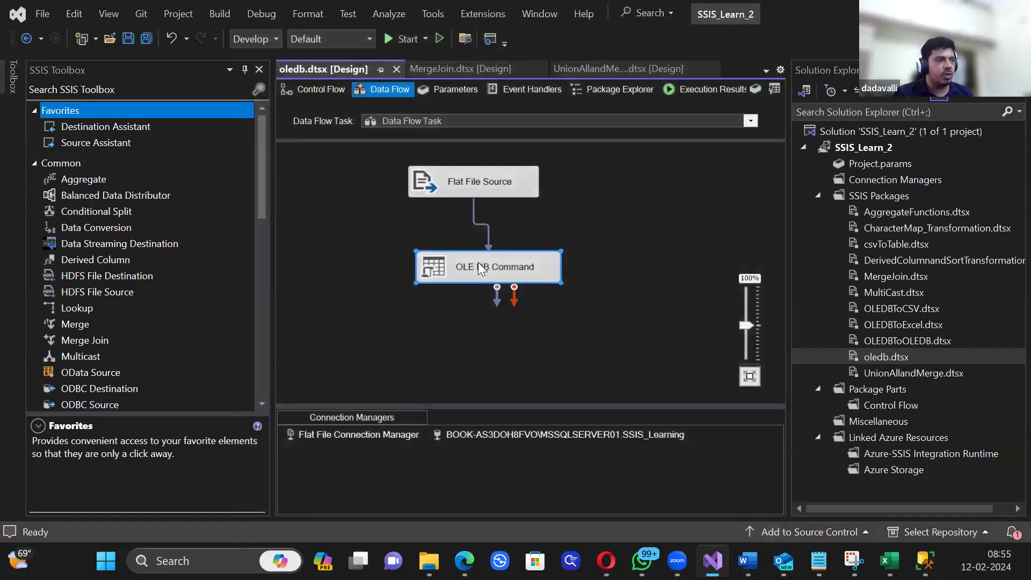
pyautogui.doubleClick(479, 265)
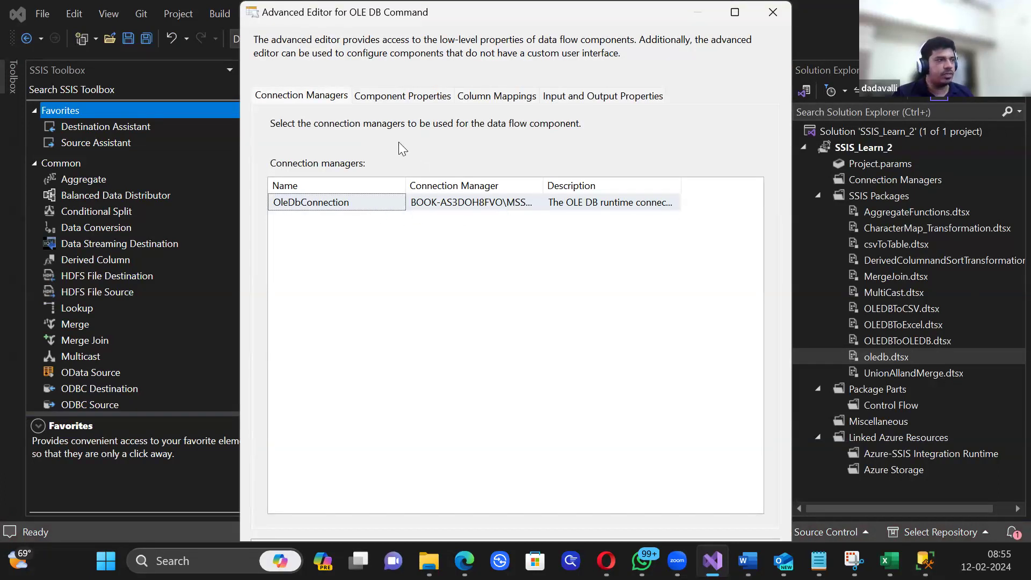
pyautogui.click(407, 98)
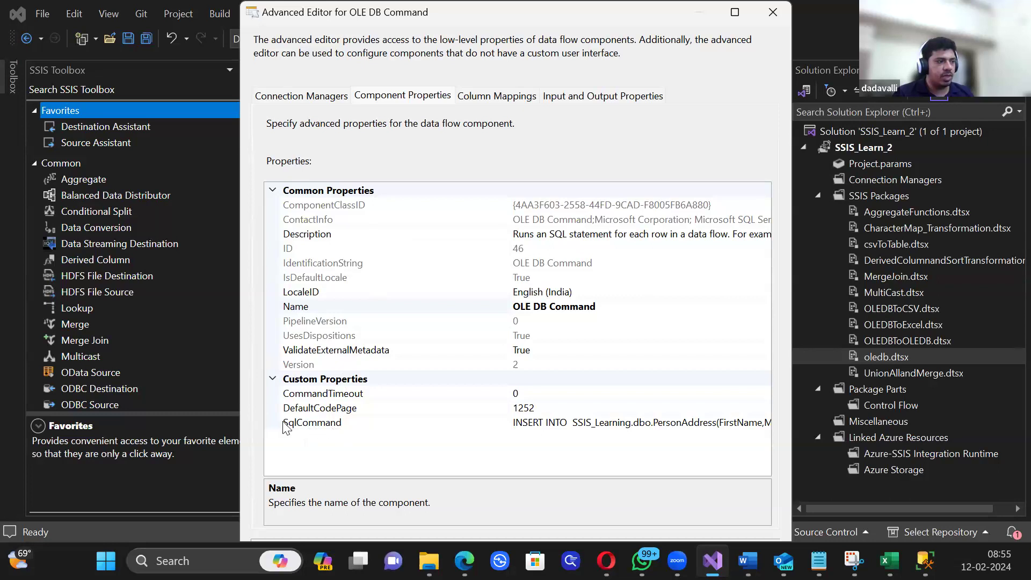
pyautogui.click(693, 425)
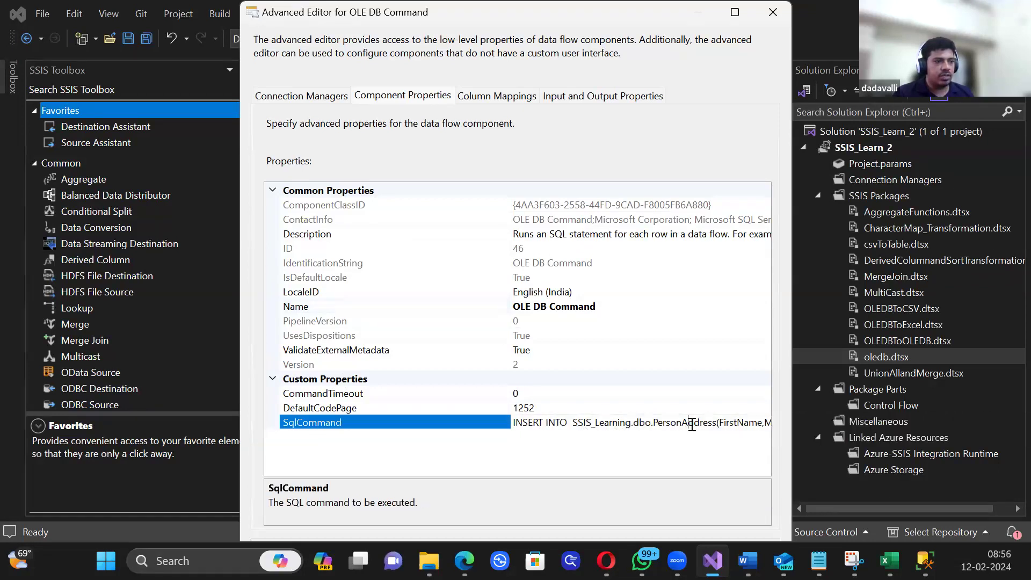
pyautogui.click(767, 429)
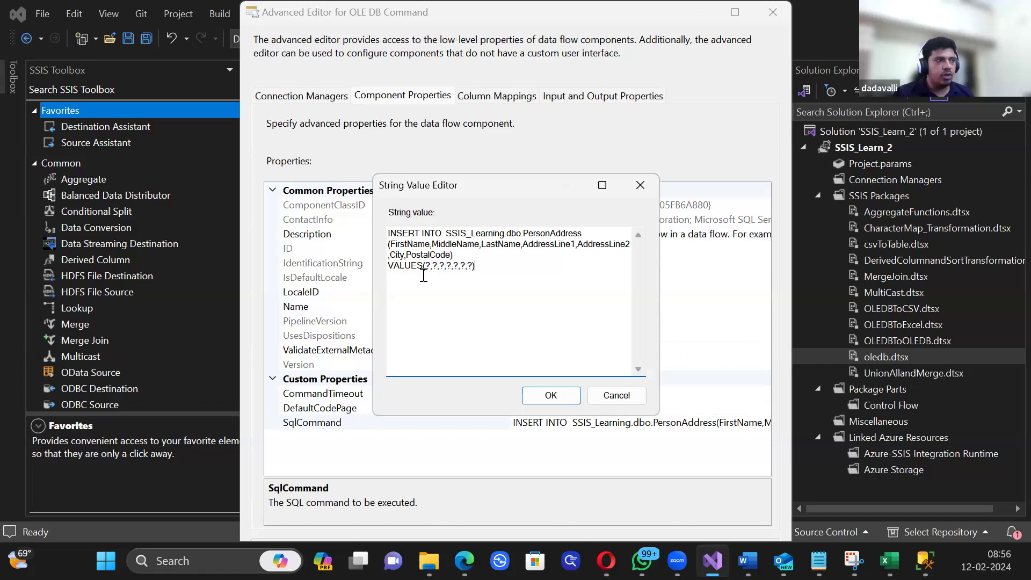
pyautogui.moveTo(424, 266); pyautogui.dragTo(473, 267)
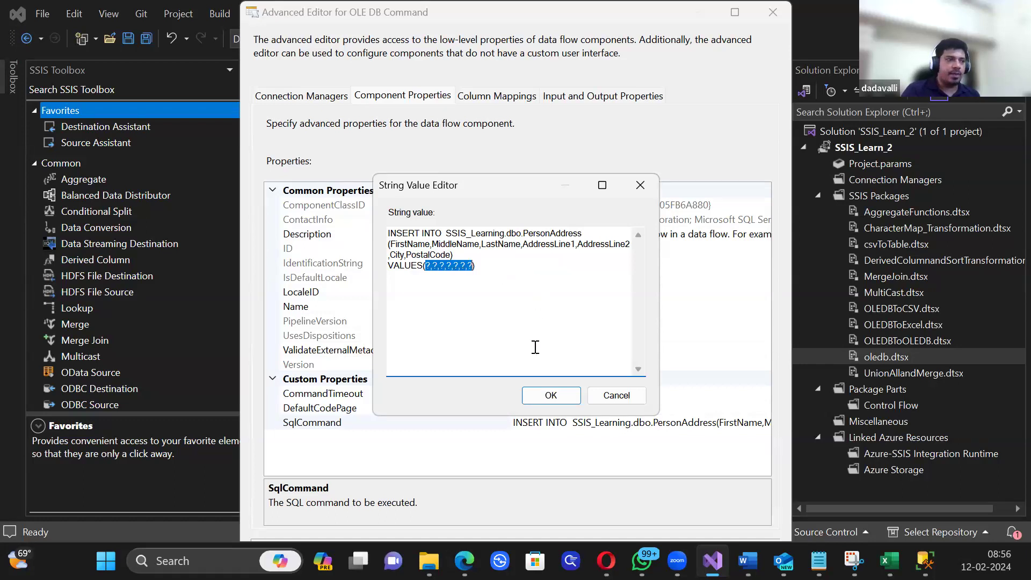
pyautogui.click(551, 395)
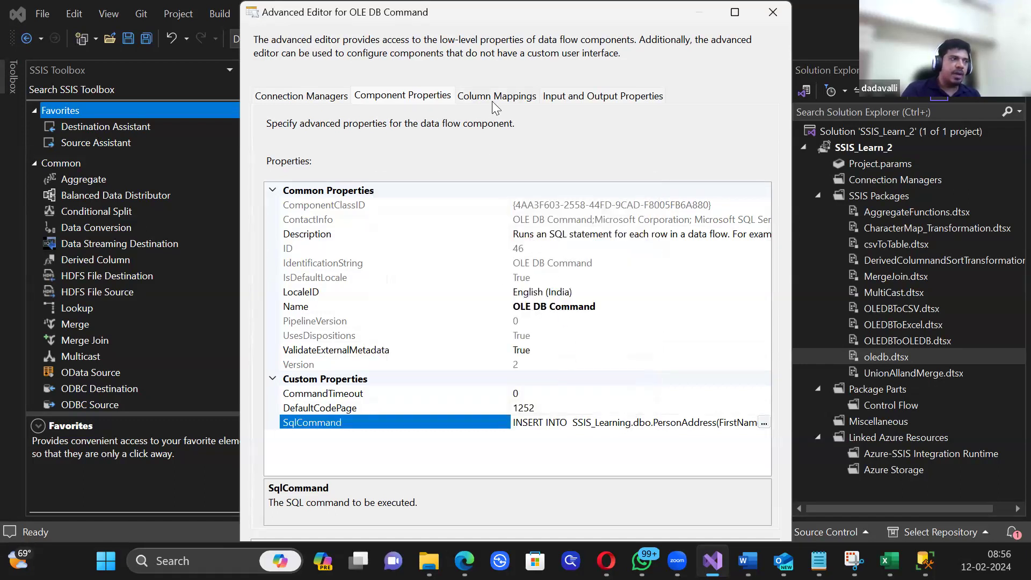
pyautogui.click(492, 101)
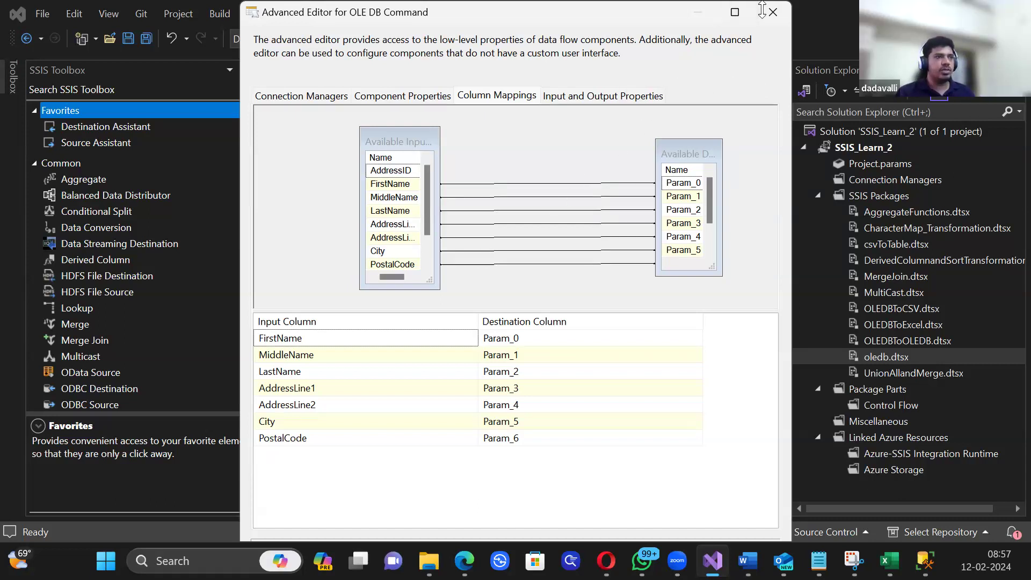
pyautogui.click(773, 12)
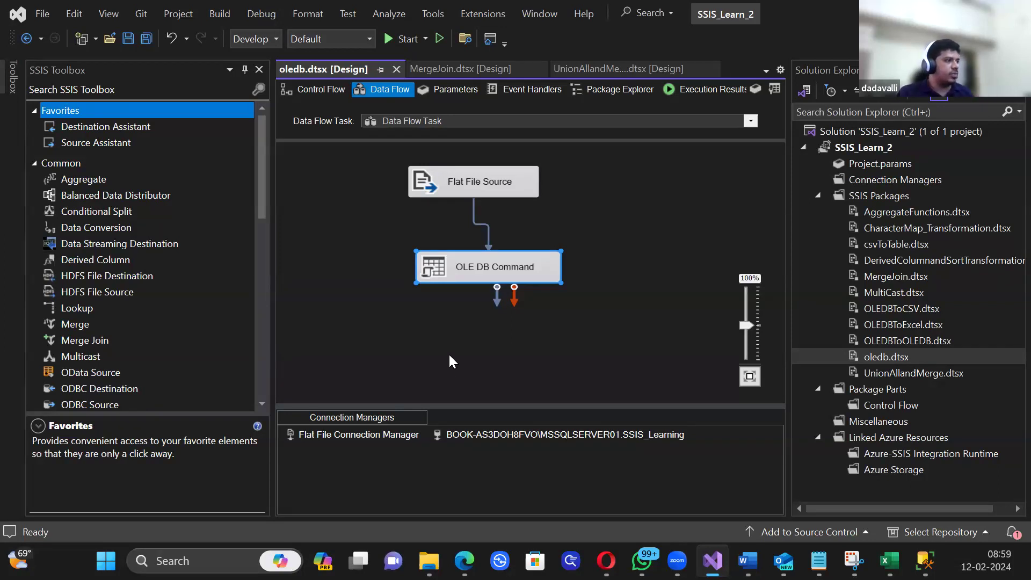
# Step: Browse the SSIS data flow transformations and read the descriptions of Fuzzy Lookup, Copy Column, Row Sampling, Percentage Sampling, Term Extraction and Lookup
pyautogui.scroll(-4, 128, 300)
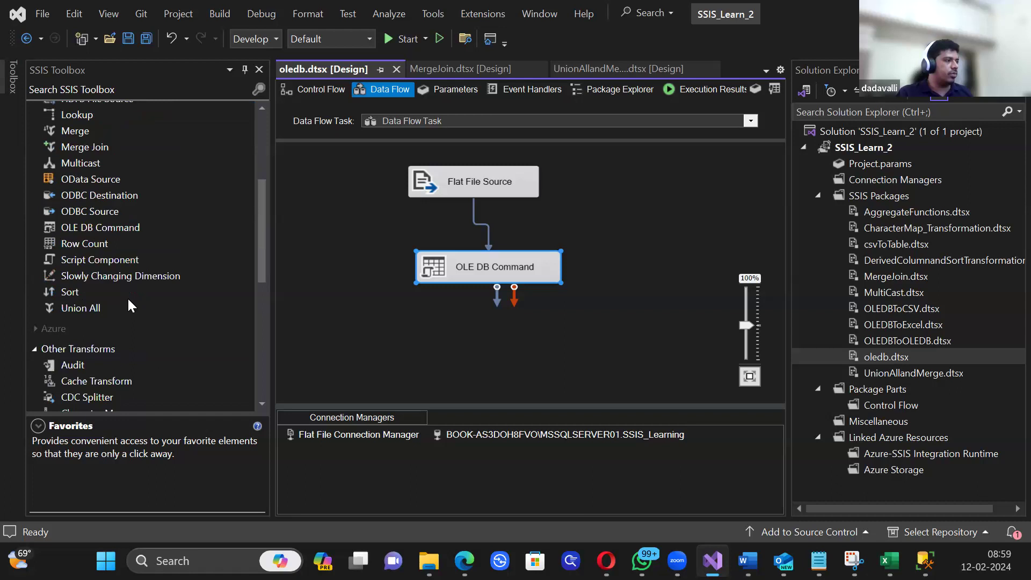
pyautogui.scroll(-2, 128, 301)
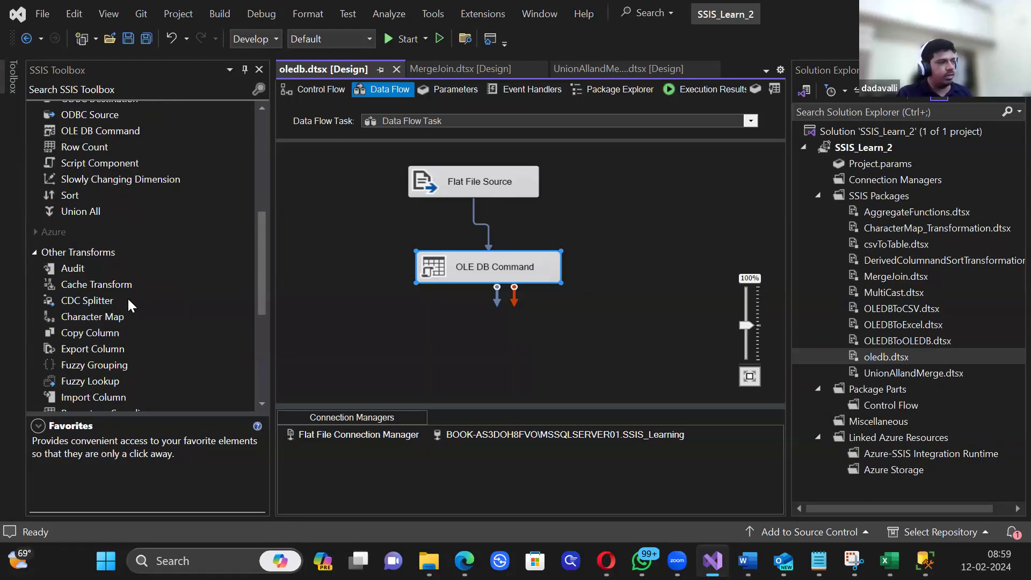
pyautogui.click(114, 376)
pyautogui.scroll(-2, 114, 370)
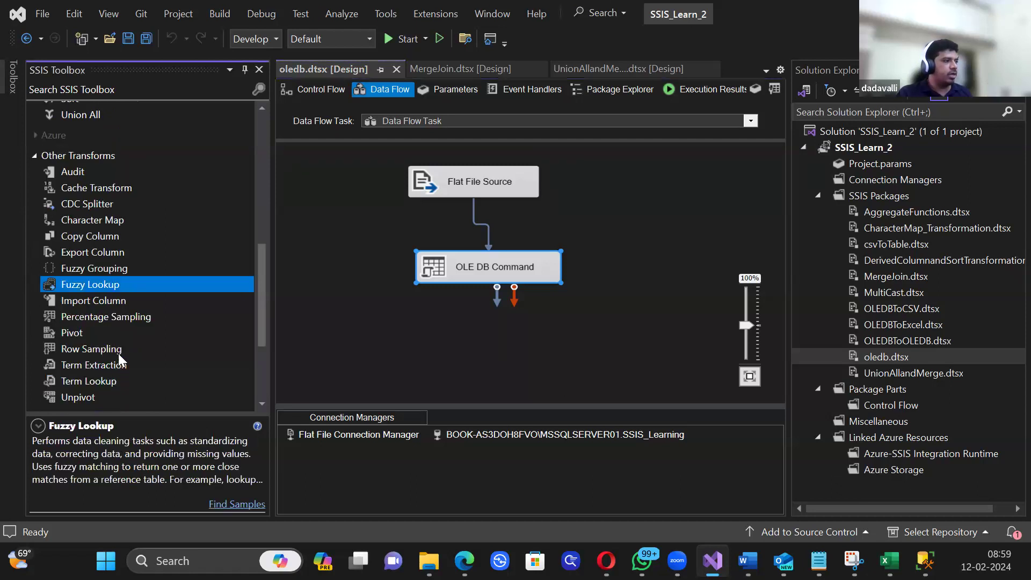
pyautogui.click(97, 237)
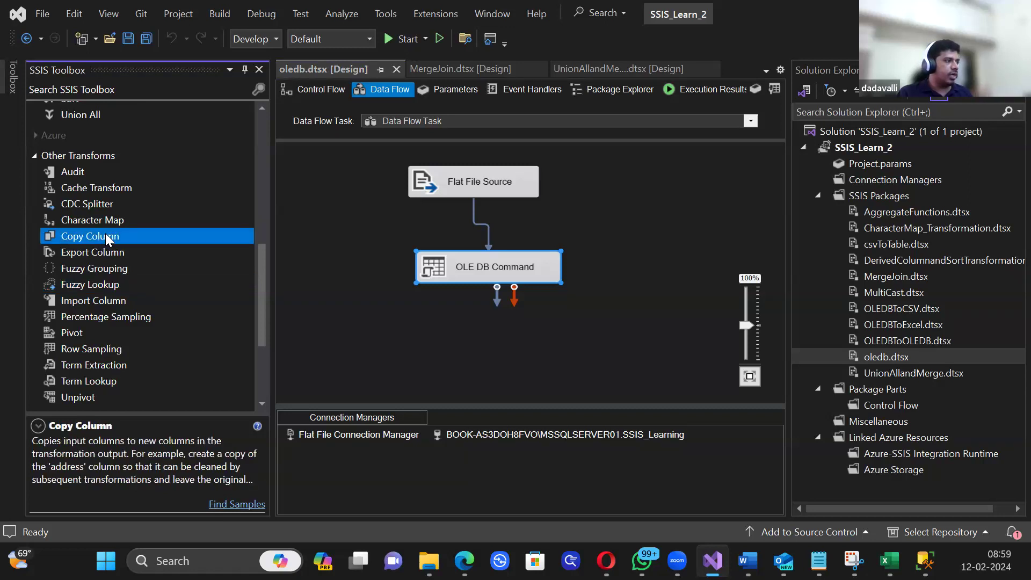
pyautogui.scroll(-2, 115, 242)
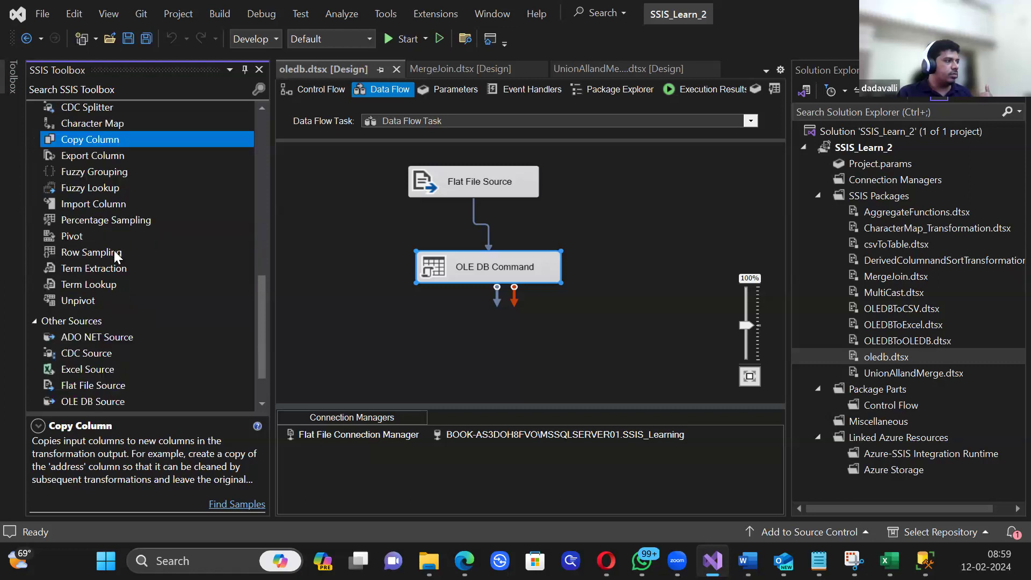
pyautogui.click(117, 253)
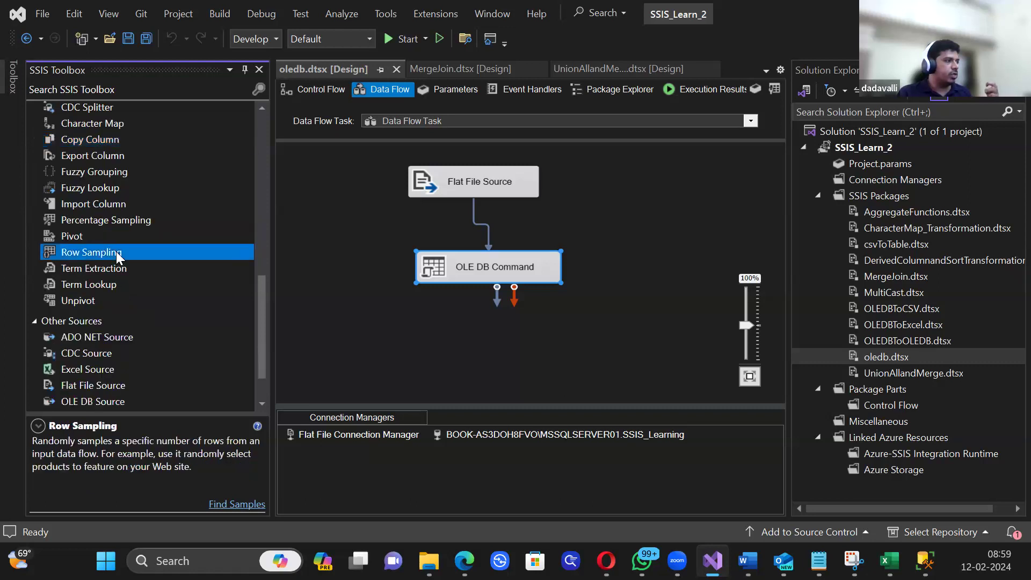
pyautogui.click(124, 221)
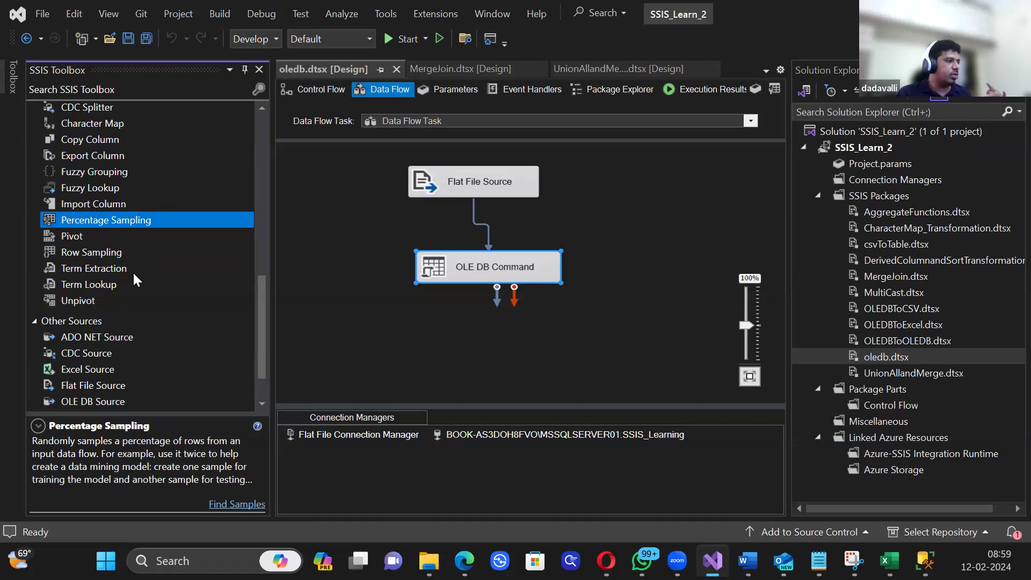
pyautogui.scroll(2, 133, 272)
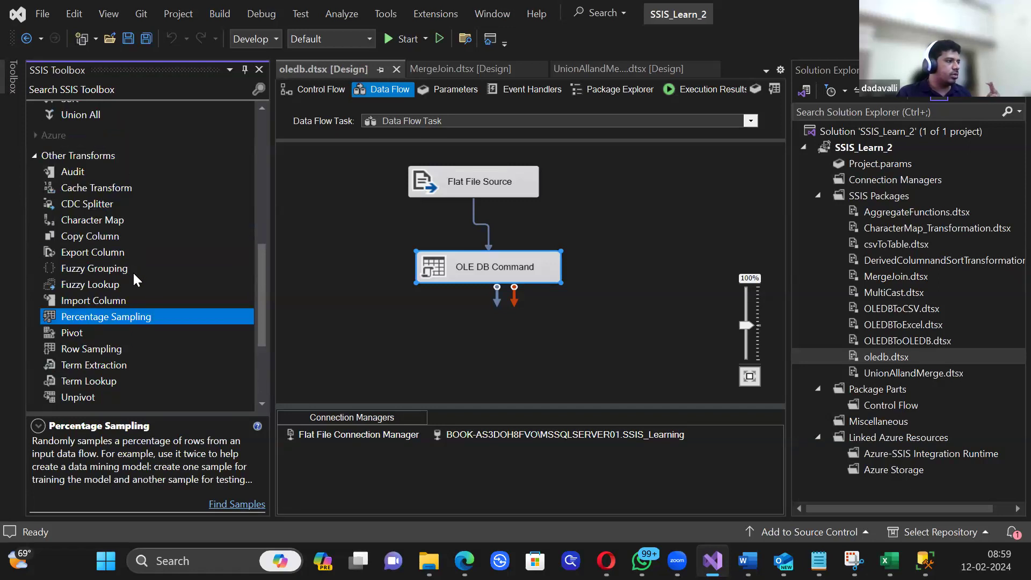
pyautogui.click(110, 365)
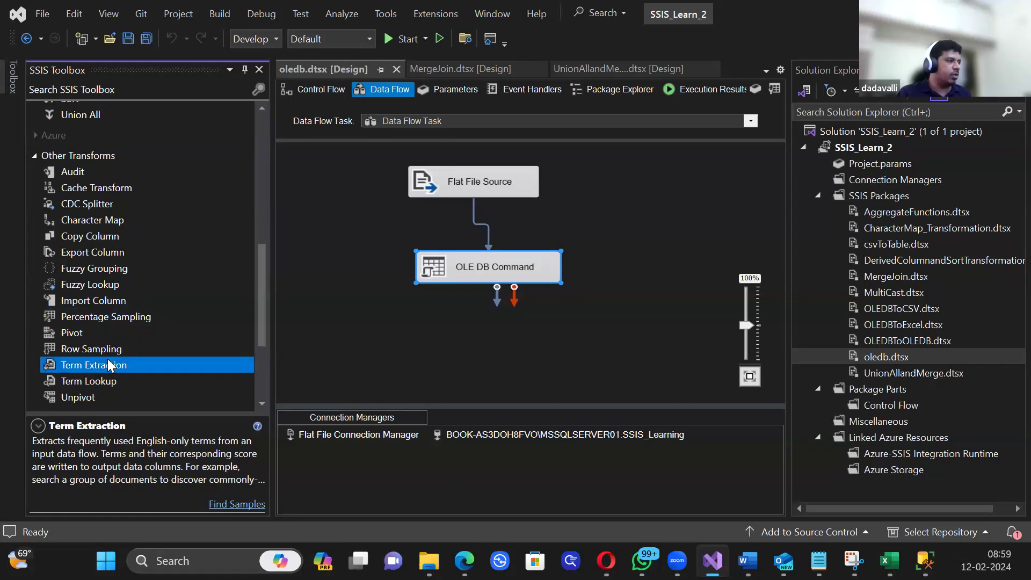
pyautogui.scroll(2, 114, 344)
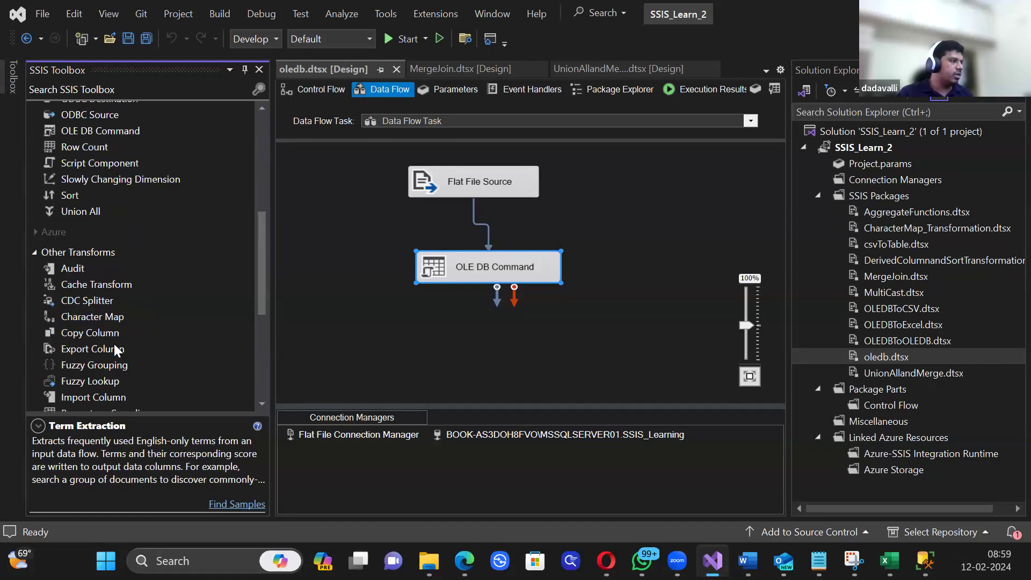
pyautogui.scroll(-4, 114, 344)
pyautogui.scroll(-1, 115, 346)
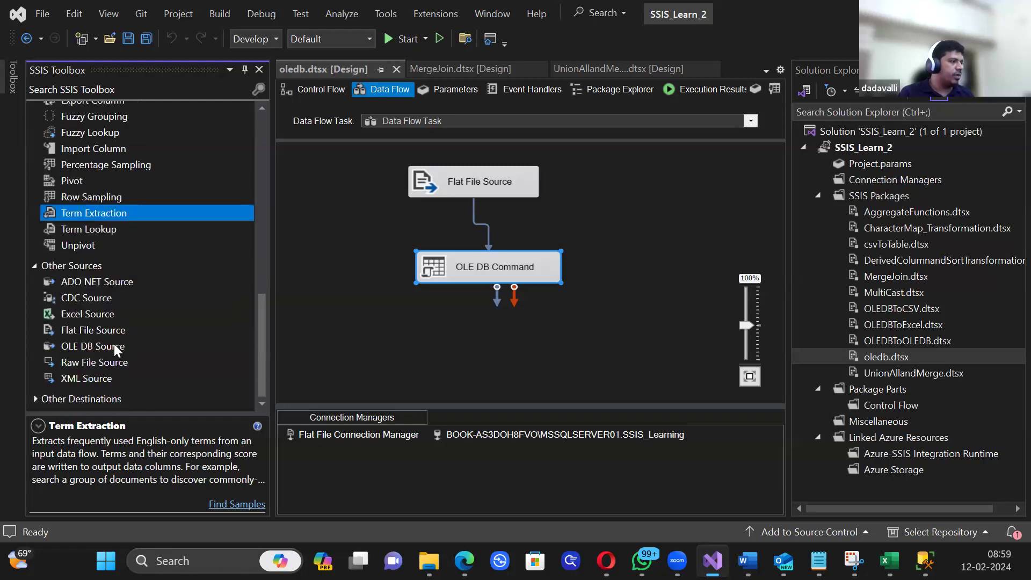
pyautogui.scroll(2, 114, 345)
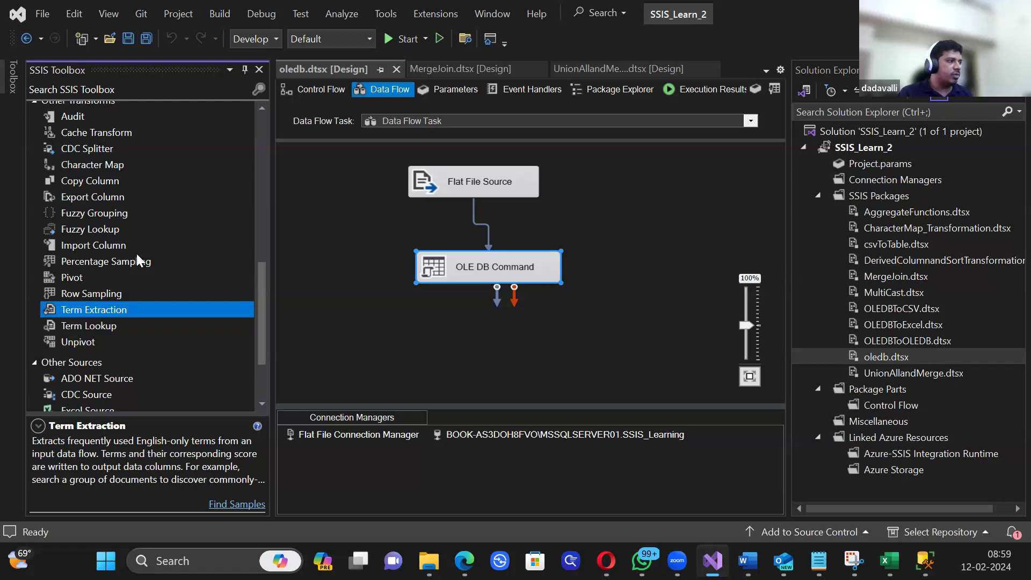
pyautogui.scroll(4, 136, 254)
pyautogui.scroll(4, 137, 252)
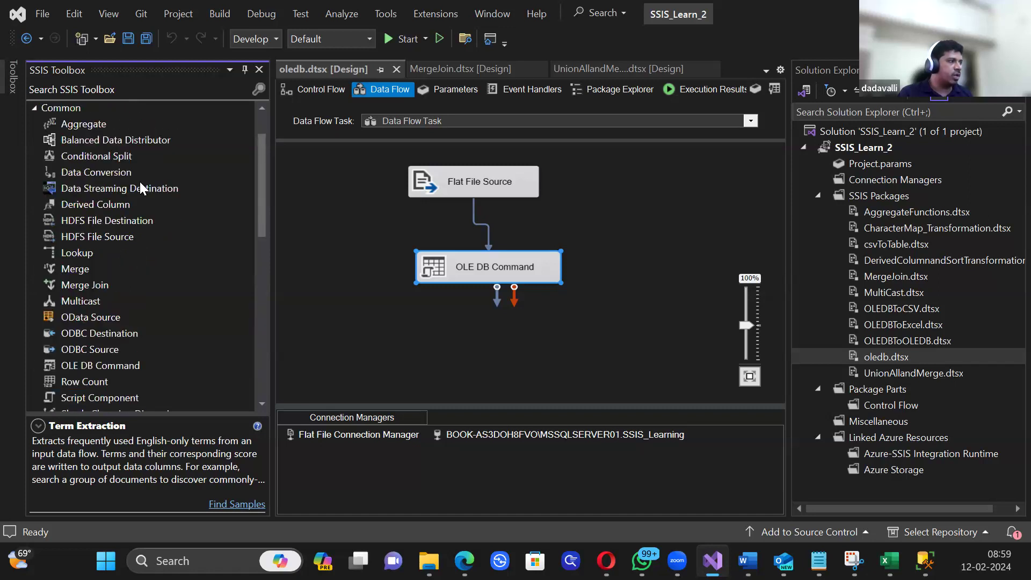
pyautogui.click(134, 253)
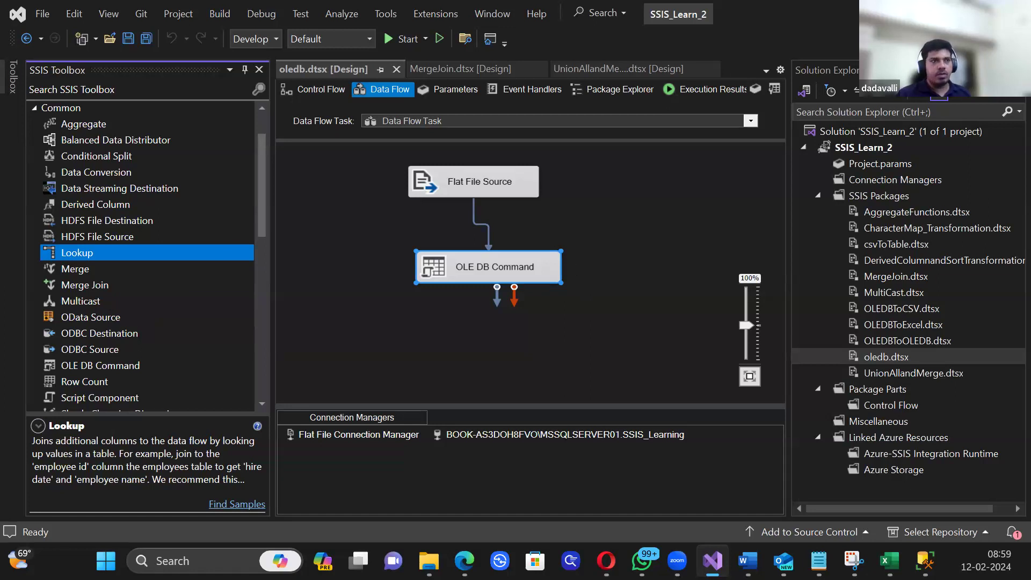
# Step: Switch to SQL Server Management Studio and add the heading "Person" below the pasted error text in SQLQuery10.sql
pyautogui.click(939, 11)
pyautogui.click(938, 12)
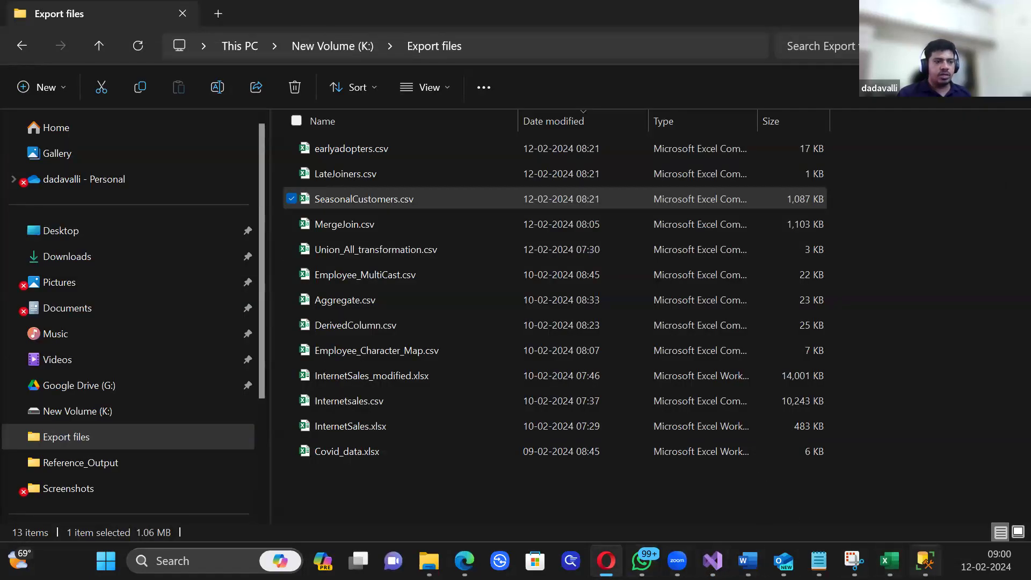
pyautogui.click(925, 561)
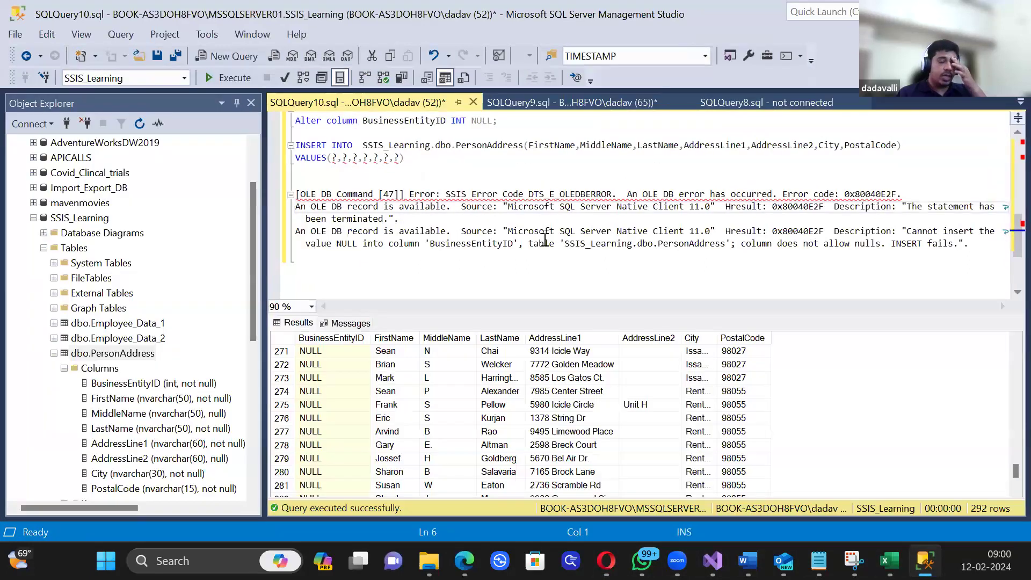
pyautogui.click(406, 274)
pyautogui.scroll(-3, 405, 274)
pyautogui.press('Return')
pyautogui.press('Return')
pyautogui.write('Person')
pyautogui.press('Return')
# Step: List the example columns "Firstname,lastname,middlename,DOB" on the line under the Person heading
pyautogui.write('Fullnam')
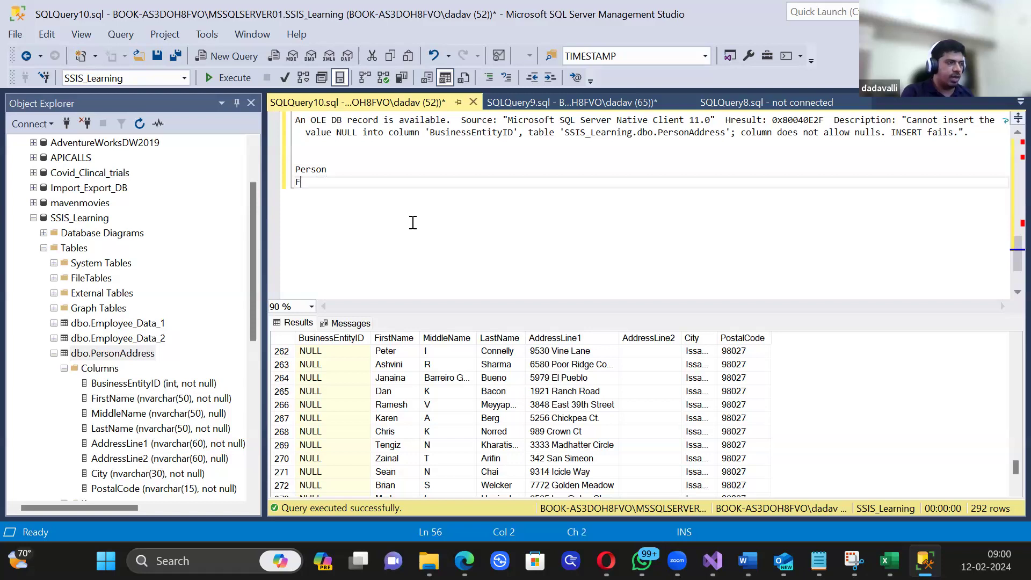
pyautogui.press('BackSpace')
pyautogui.press('BackSpace')
pyautogui.press('BackSpace')
pyautogui.press('BackSpace')
pyautogui.press('BackSpace')
pyautogui.press('BackSpace')
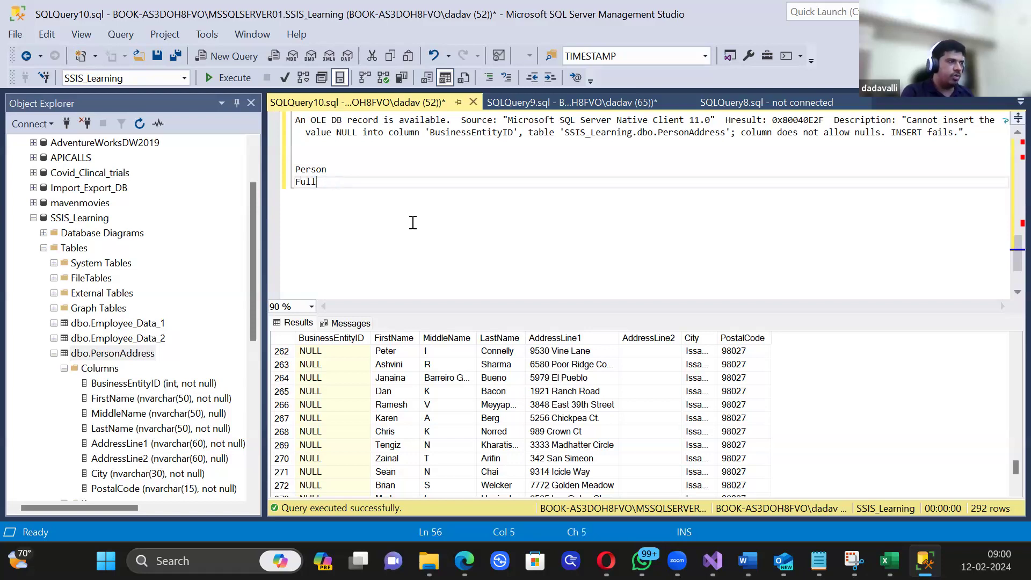
pyautogui.write('irstname,lastname,')
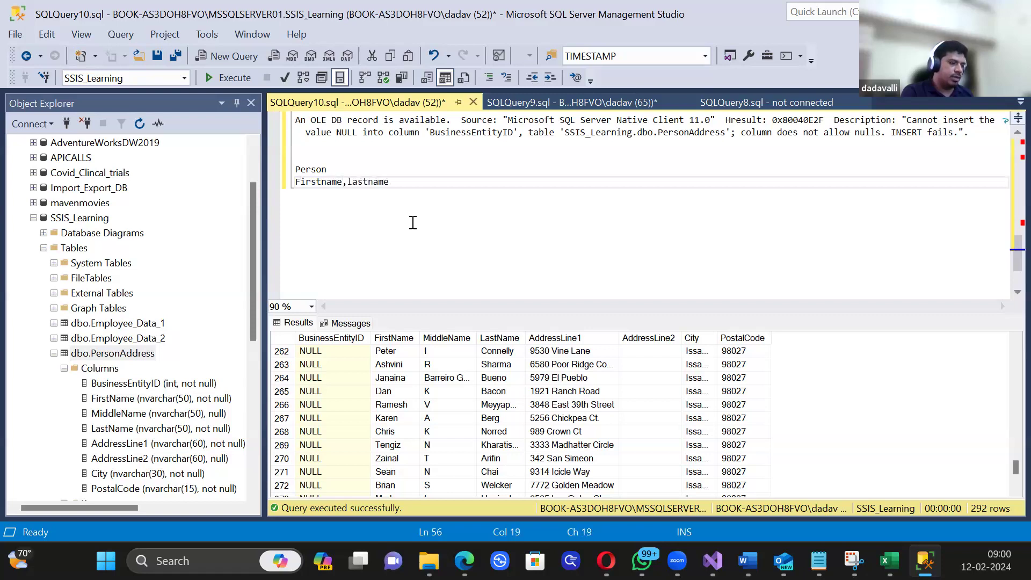
pyautogui.press('BackSpace')
pyautogui.write('middlename,DOB')
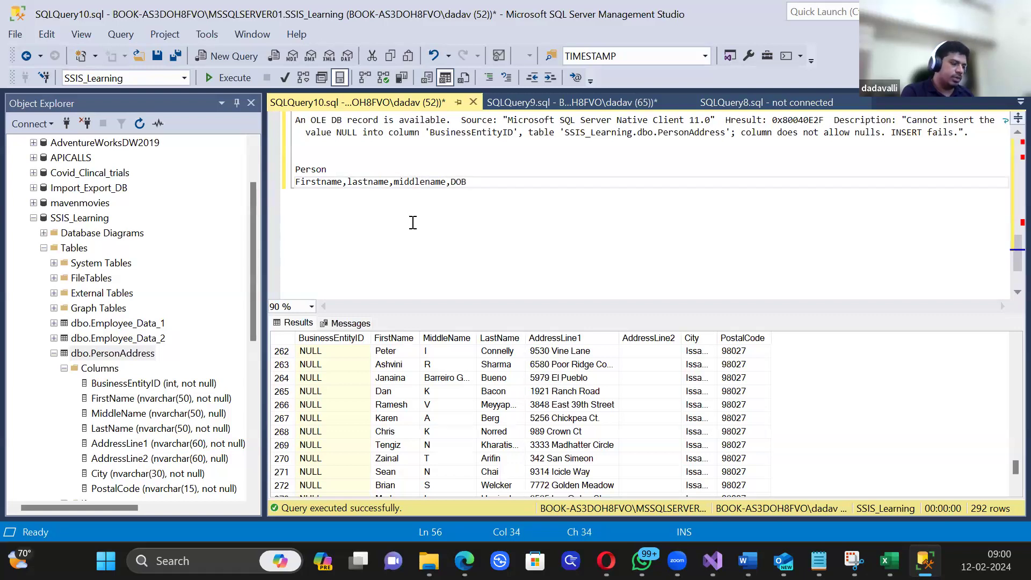
# Step: Extend the Person column list with DOJ, ContactNumber and Address
pyautogui.write(',DOJ')
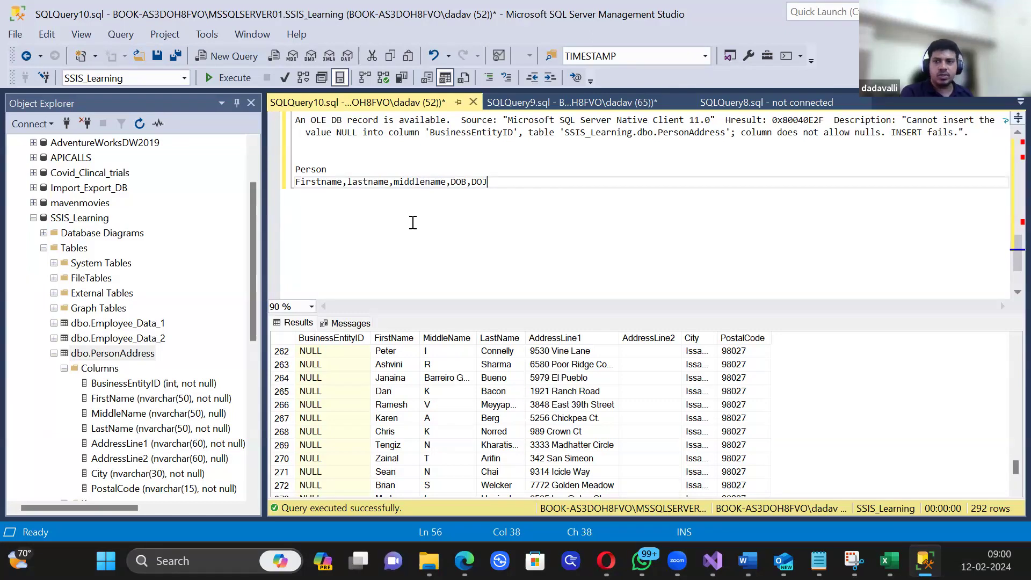
pyautogui.write(',')
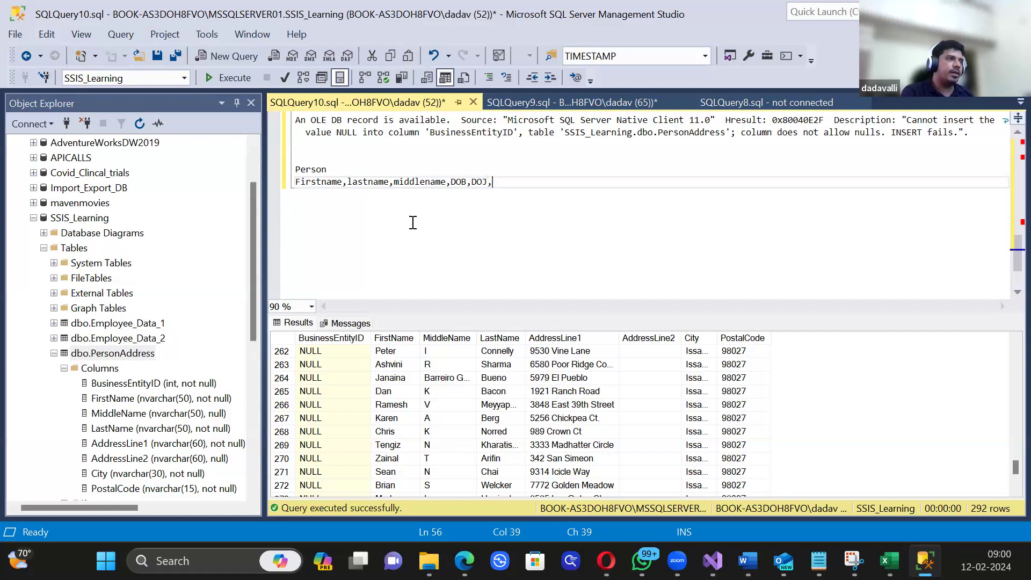
pyautogui.write('Cont')
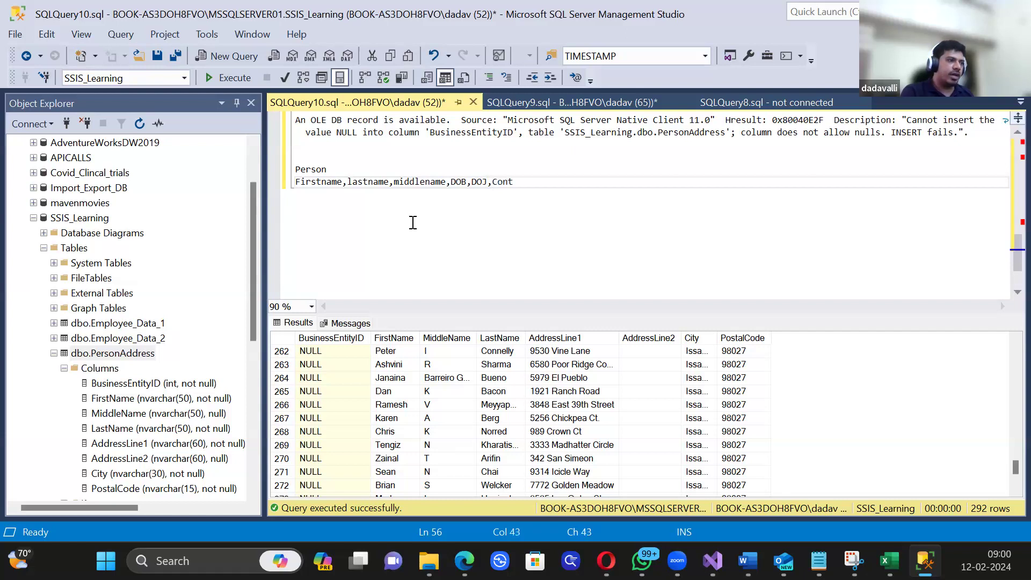
pyautogui.write('actNumber')
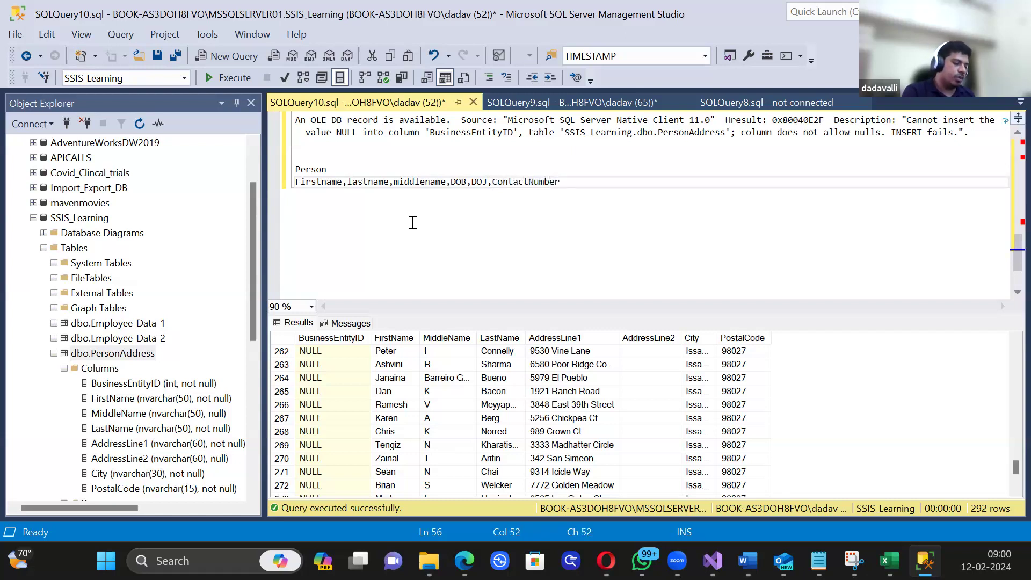
pyautogui.write(', Address')
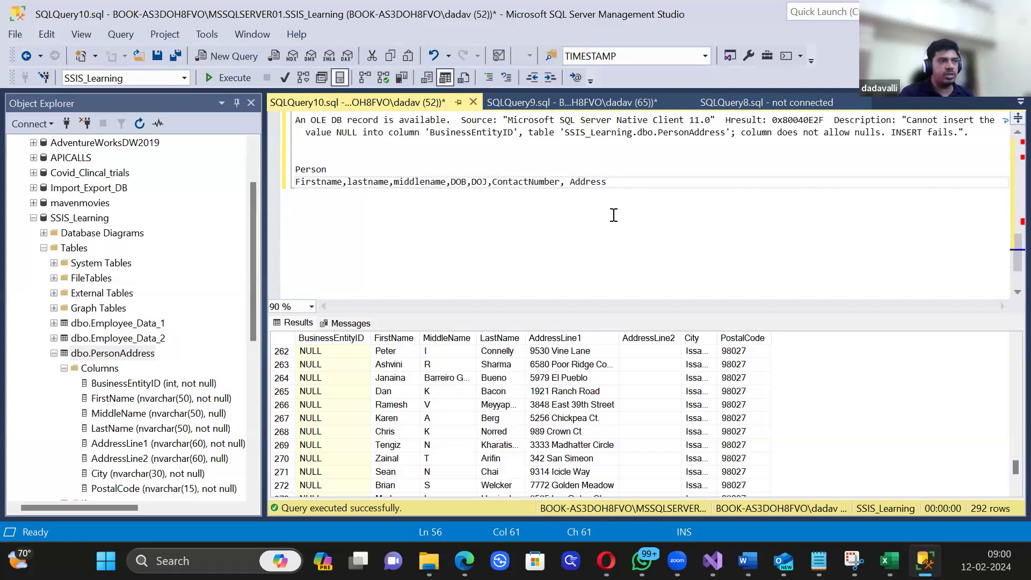
# Step: Add a sample row below the Person columns with the person's name parts, birth year, joining year 2024, contact number and address Hyderabad
pyautogui.press('Return')
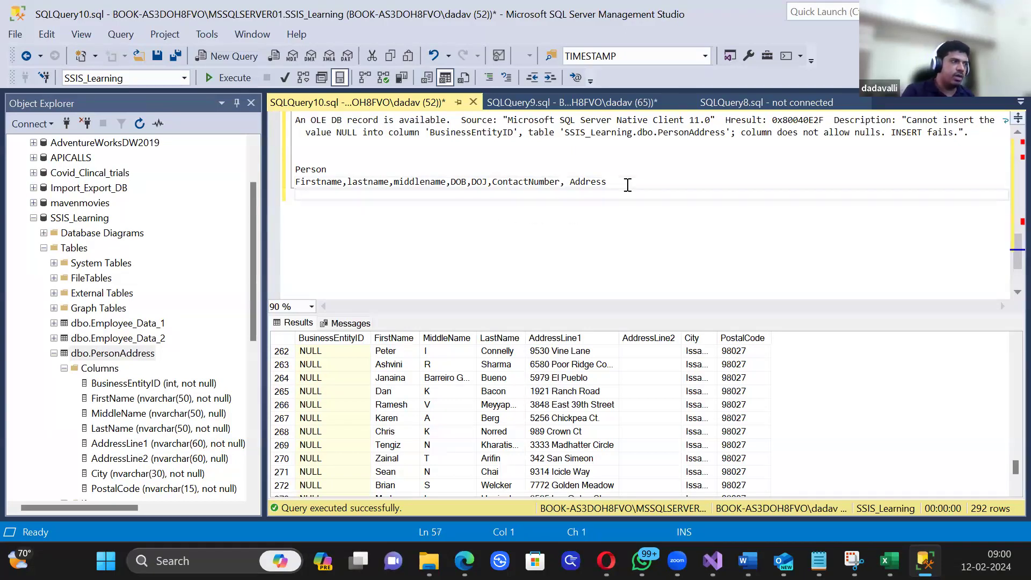
pyautogui.write('Dv')
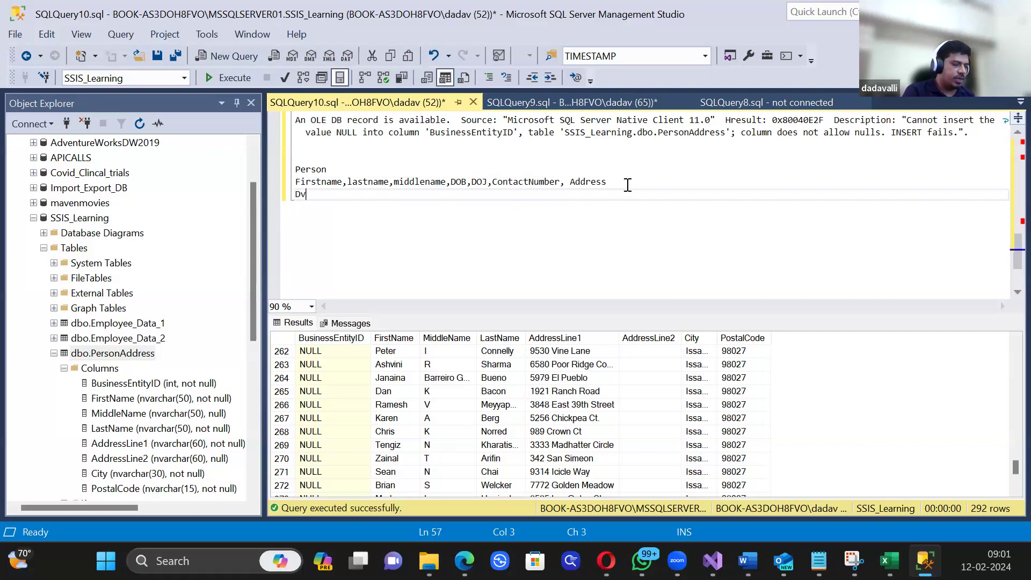
pyautogui.write(',Shaik,')
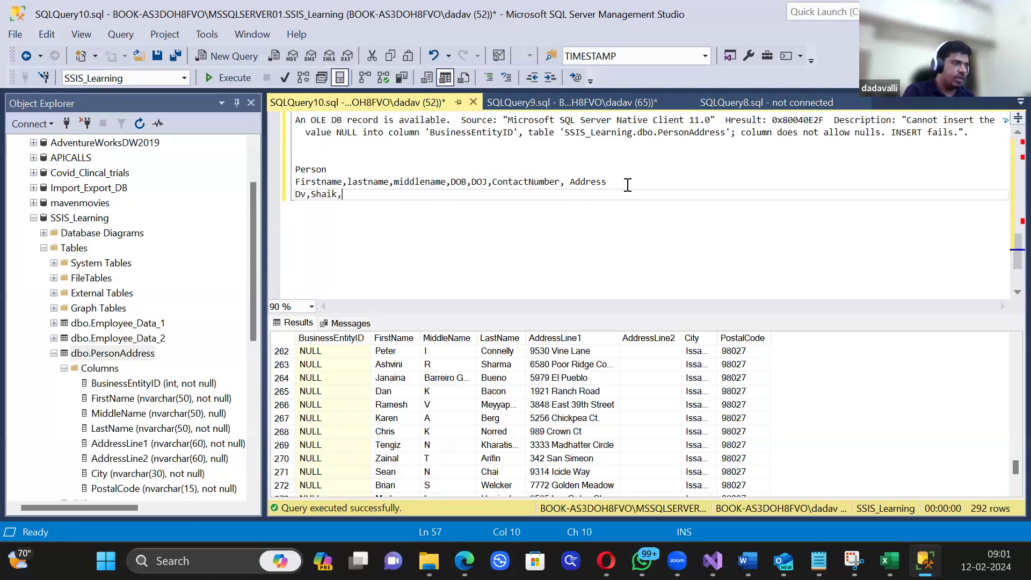
pyautogui.write('A,')
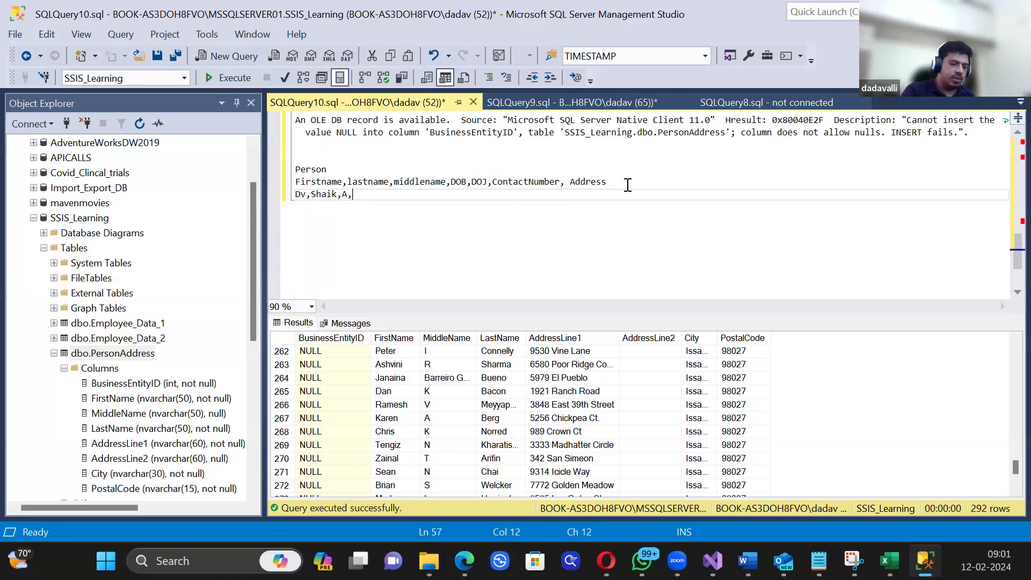
pyautogui.write('1990,202')
pyautogui.write('4')
pyautogui.press('BackSpace')
pyautogui.write('4')
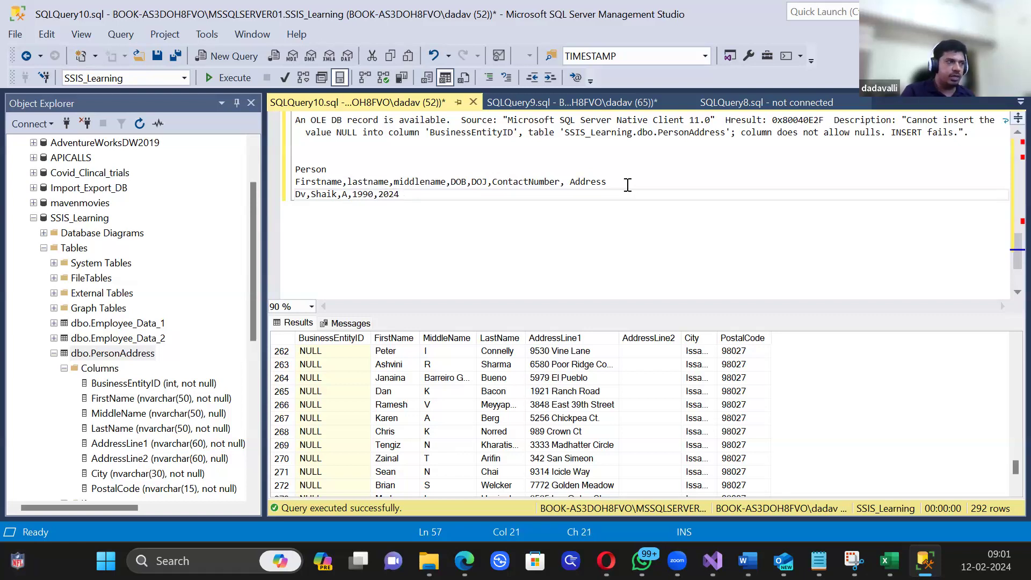
pyautogui.write(',9999')
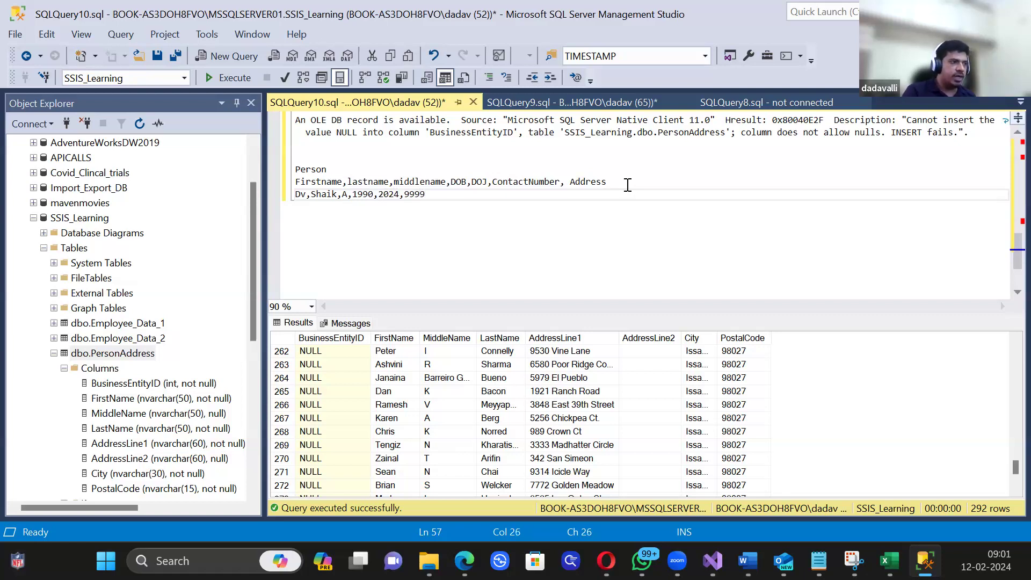
pyautogui.write('9,Hyderabad')
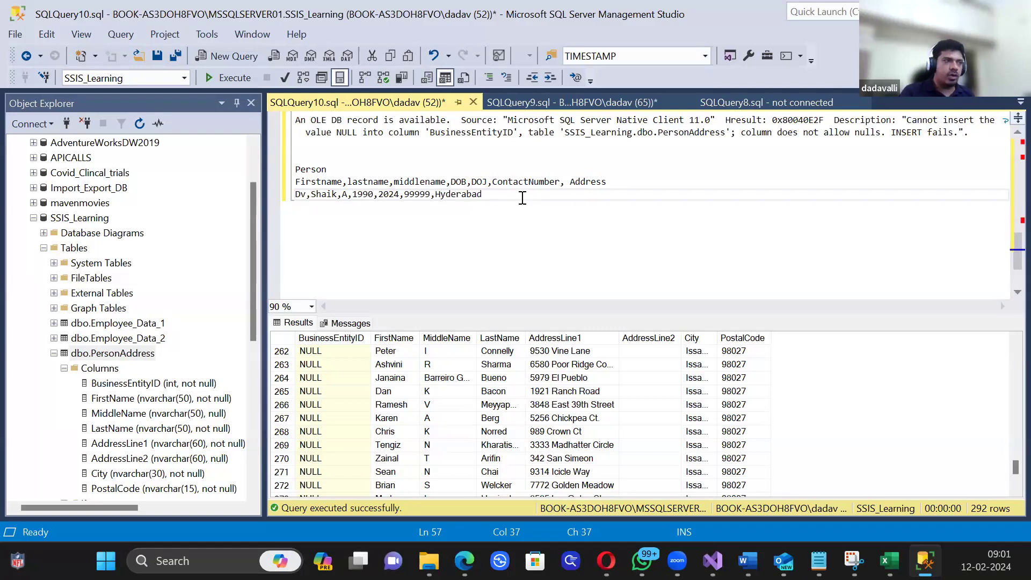
# Step: Add the heading "Person_Audit" below the sample Person row, separated by two blank lines, and start a line beneath it
pyautogui.press('Return')
pyautogui.press('Return')
pyautogui.press('Return')
pyautogui.write('Person_Au')
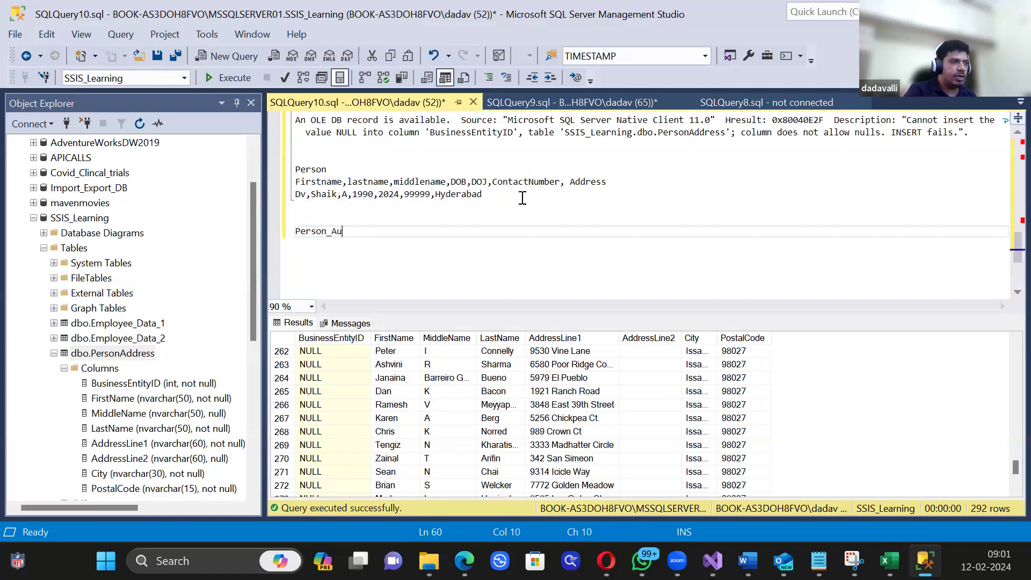
pyautogui.write('dit')
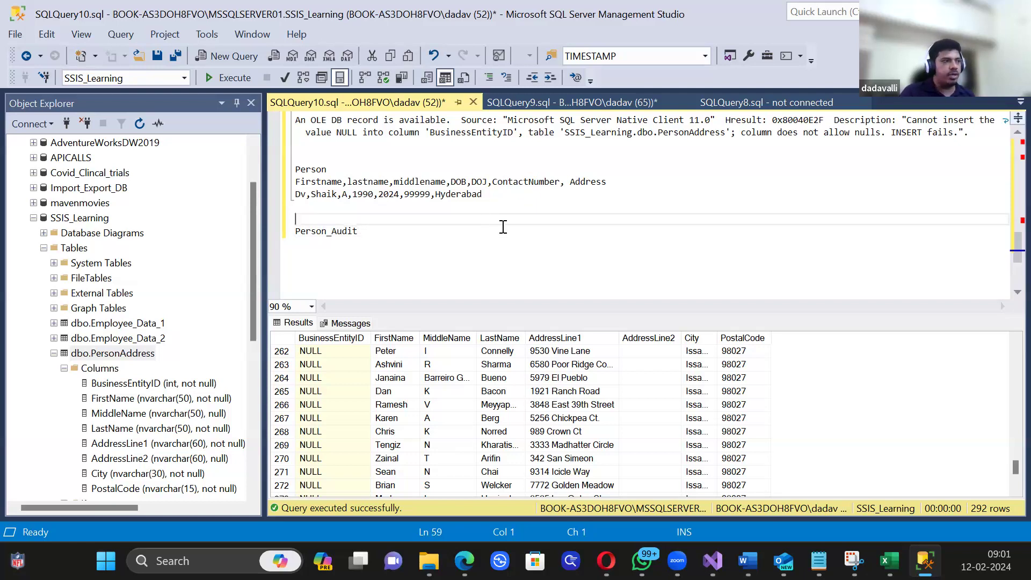
pyautogui.press('Return')
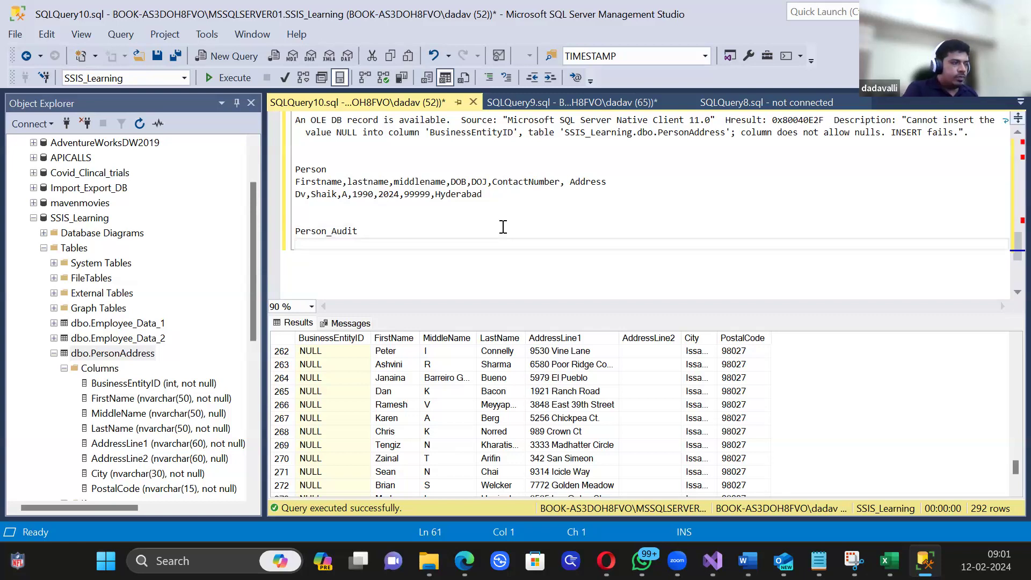
pyautogui.write('ColumnChanged')
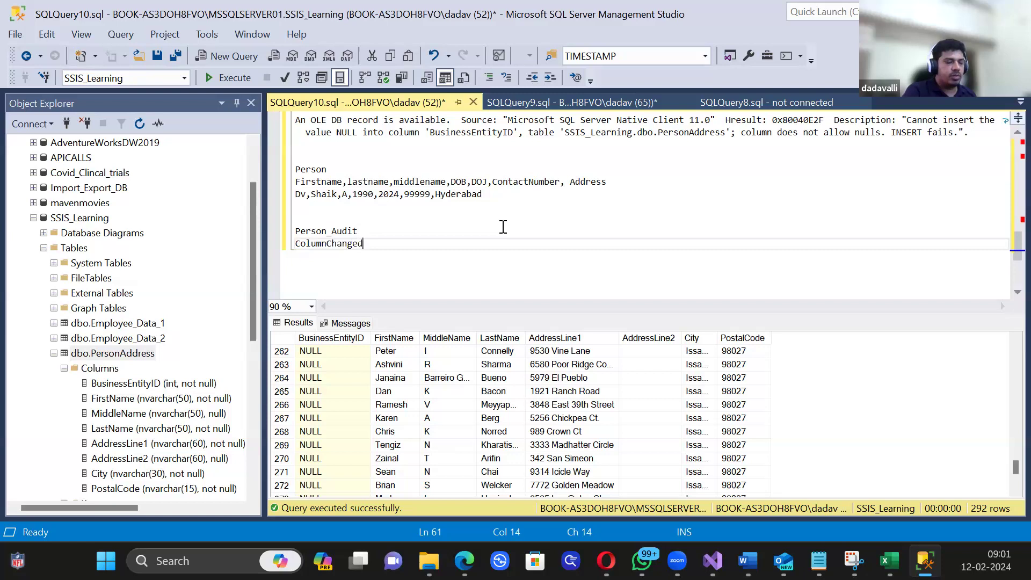
pyautogui.hotkey('shift', 'Home')
pyautogui.press('BackSpace')
# Step: List the columns "PersonAuditID,PersonID,ColumnChanged" on the line under the Person_Audit heading
pyautogui.write('P')
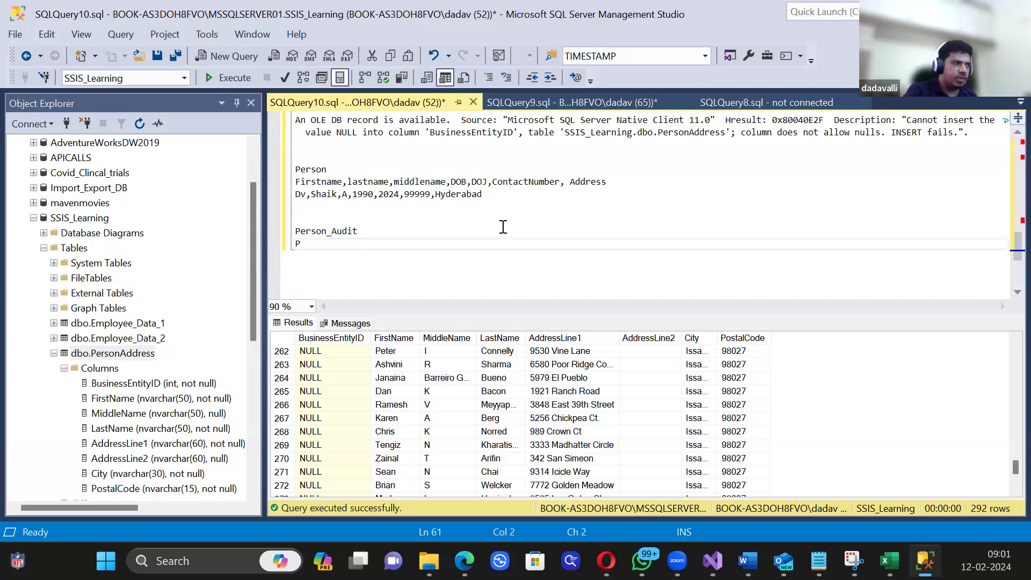
pyautogui.write('ersonAud')
pyautogui.press('BackSpace')
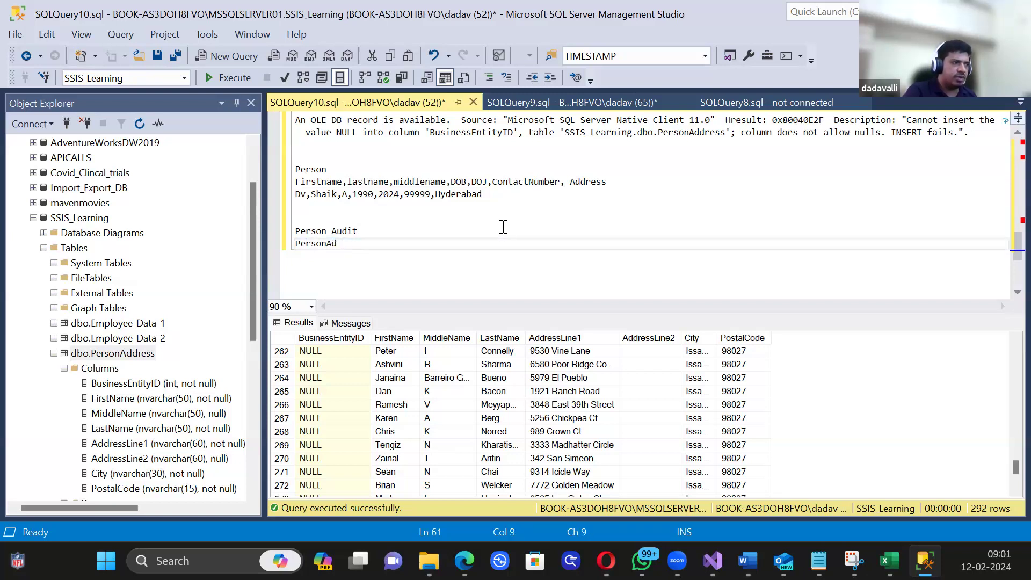
pyautogui.write('ditID')
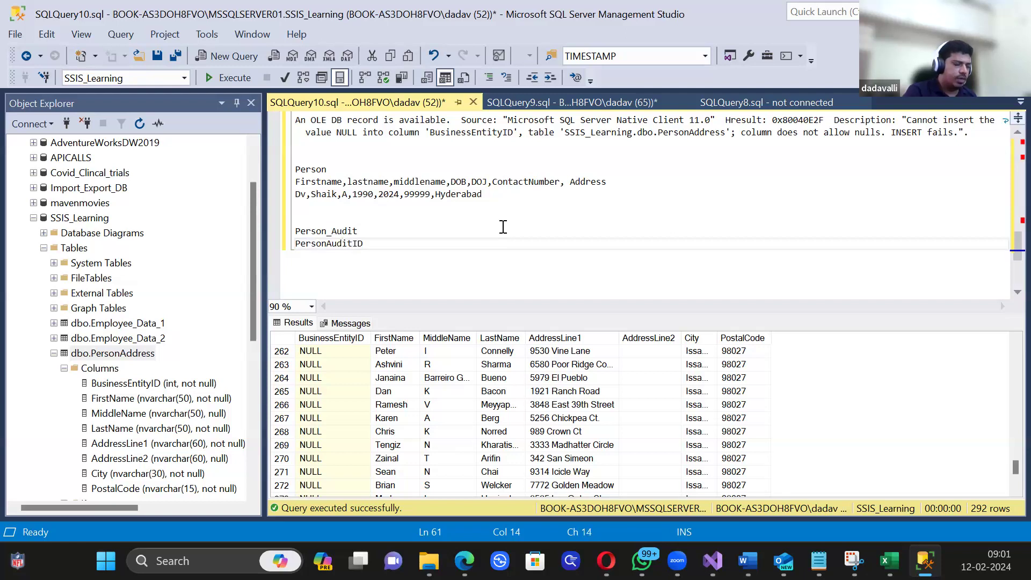
pyautogui.write(',Pers')
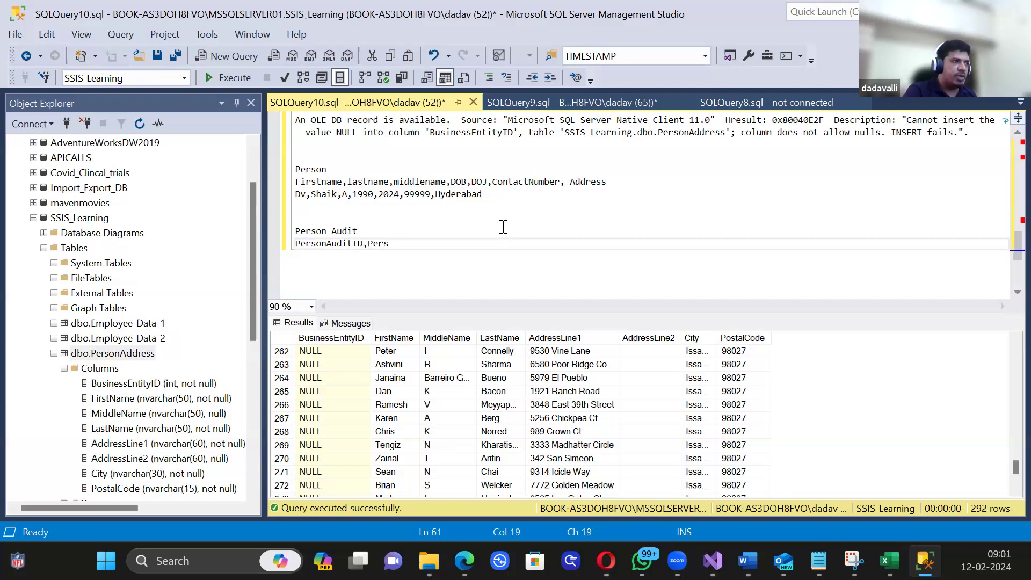
pyautogui.write('onID,')
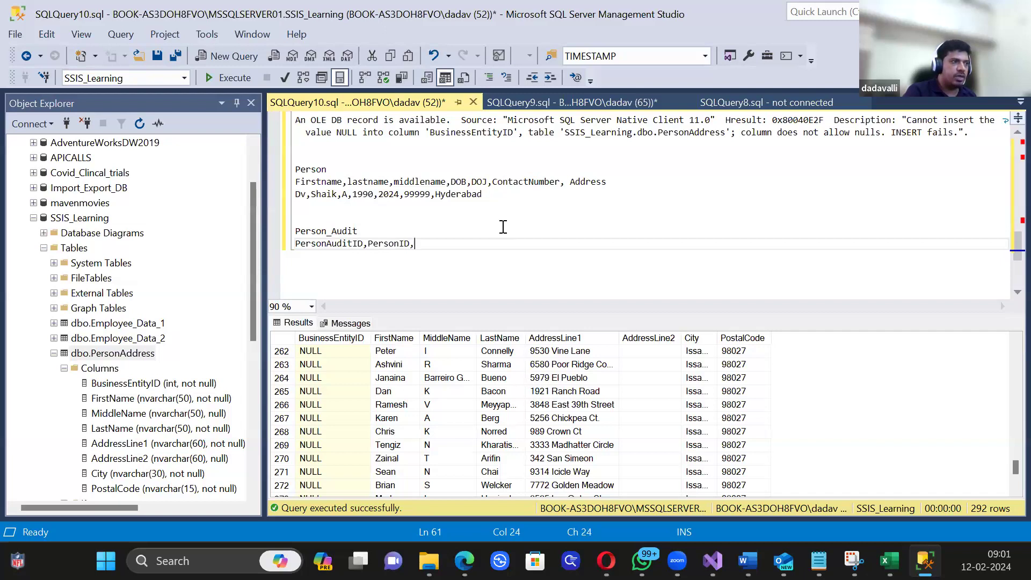
pyautogui.write('ColumnCh')
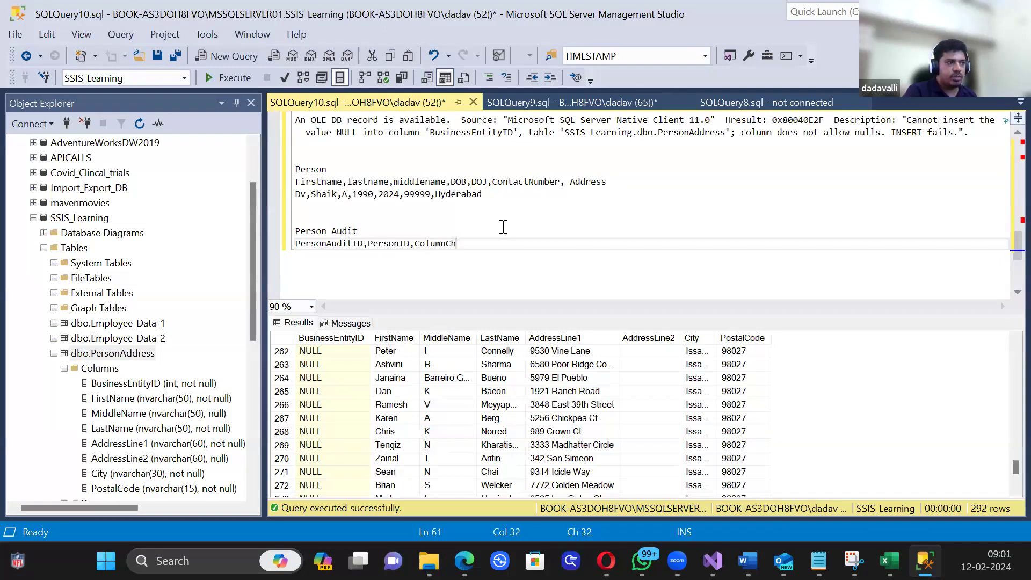
pyautogui.write('anged')
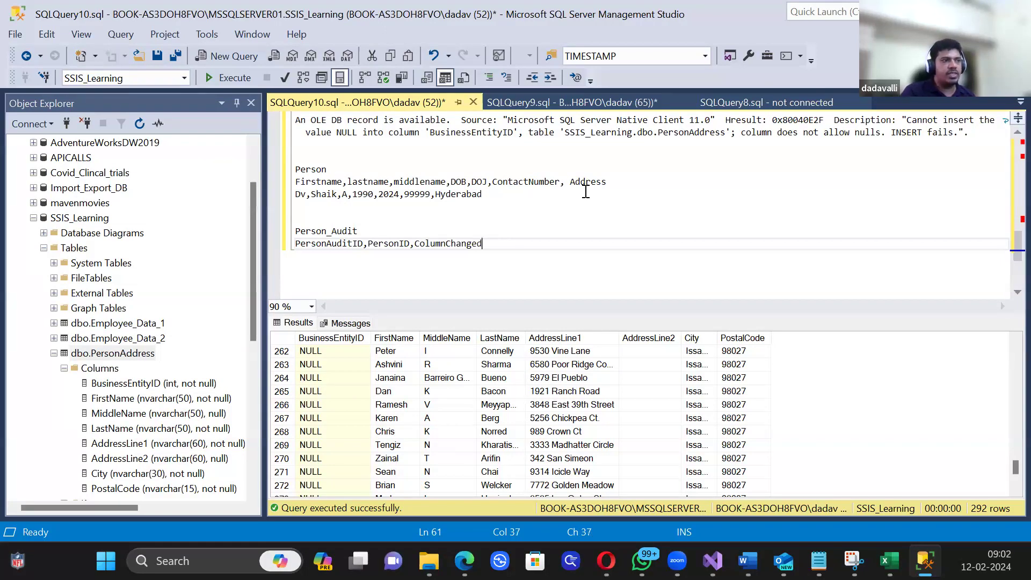
# Step: Replace the contact number in the sample Person row with a different five-digit number
pyautogui.tripleClick(427, 195)
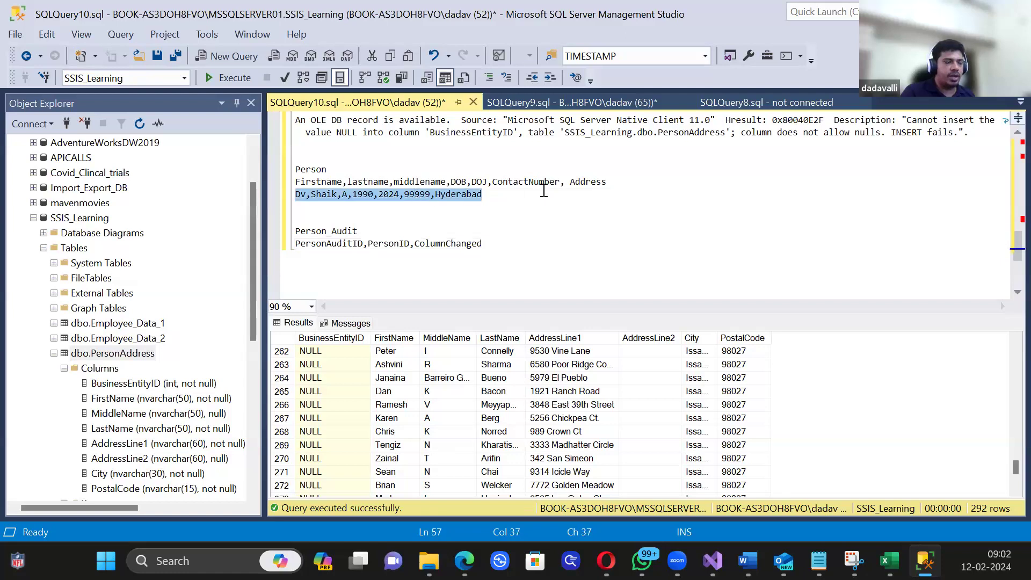
pyautogui.click(431, 196)
pyautogui.press('BackSpace')
pyautogui.press('BackSpace')
pyautogui.press('BackSpace')
pyautogui.press('BackSpace')
pyautogui.press('BackSpace')
pyautogui.write('88888')
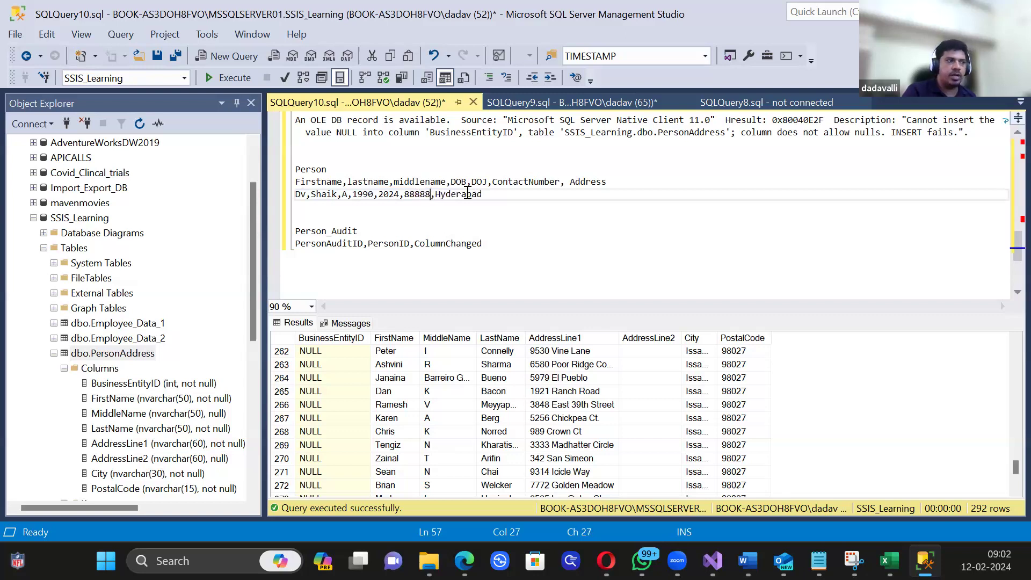
# Step: Extend the Person_Audit column list with oldvalue, newvalue, DOC and ChangedBY
pyautogui.click(485, 241)
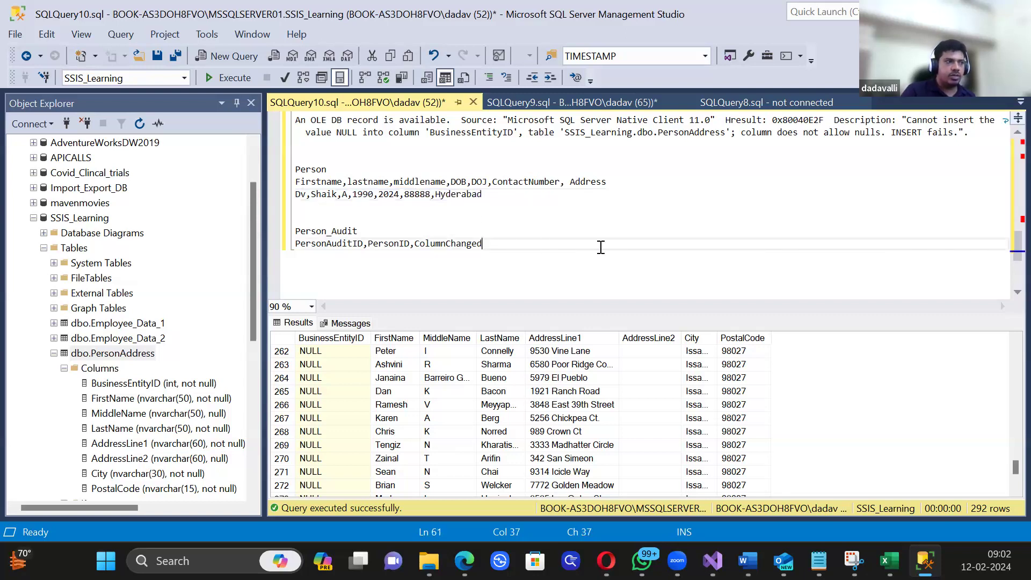
pyautogui.write(',oldvalue,newvalue,DOC')
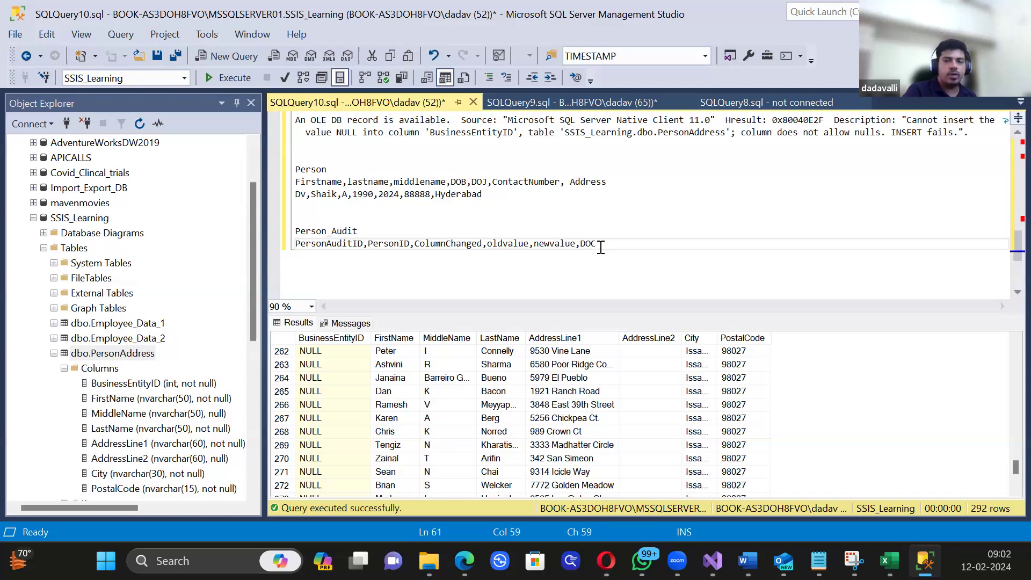
pyautogui.write(',ChangedBY')
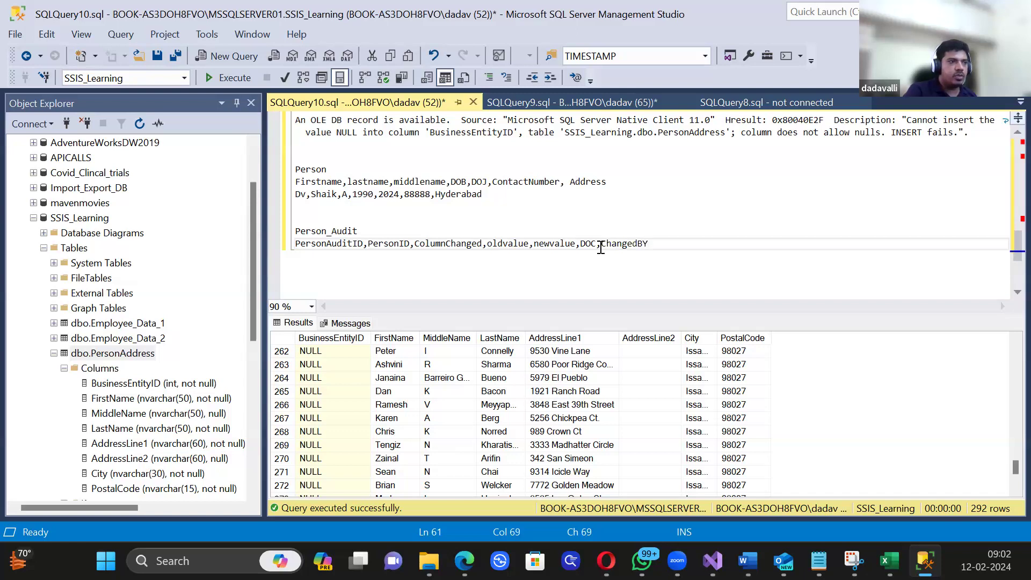
# Step: Start a sample row under the Person_Audit columns with PersonAuditID 1, PersonID 1 and ColumnChanged ContactNumber
pyautogui.press('Return')
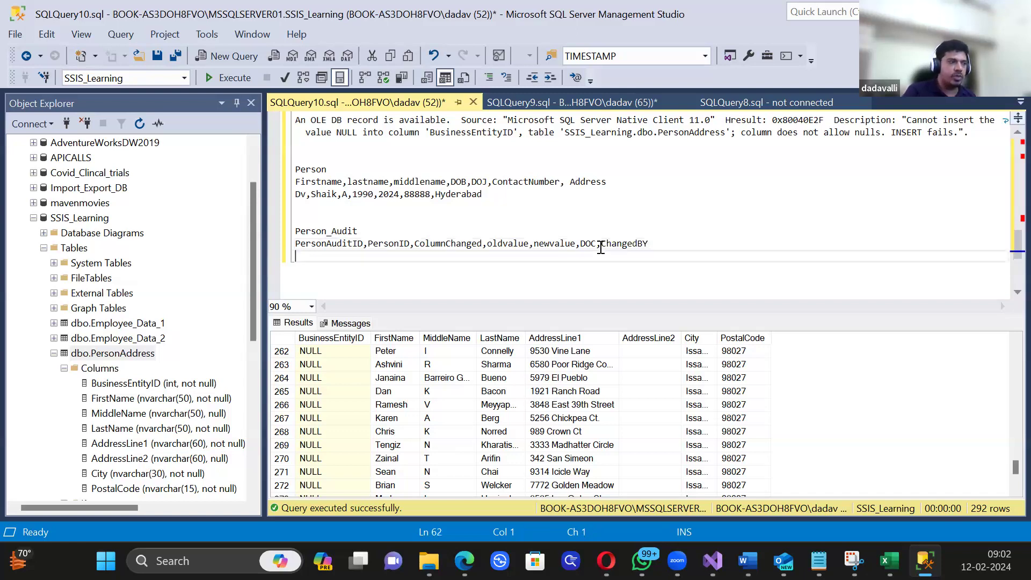
pyautogui.write('1,')
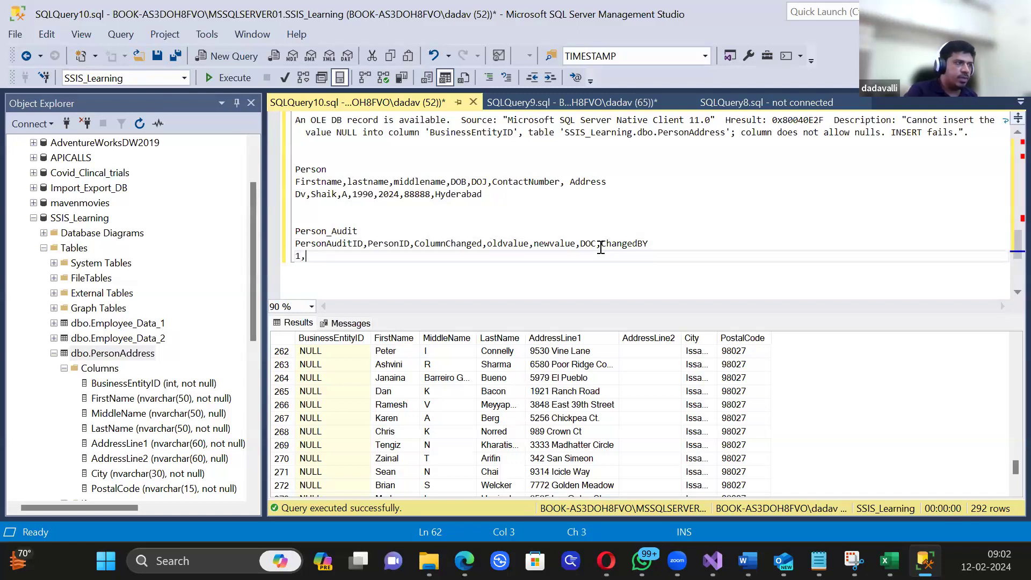
pyautogui.write('1,')
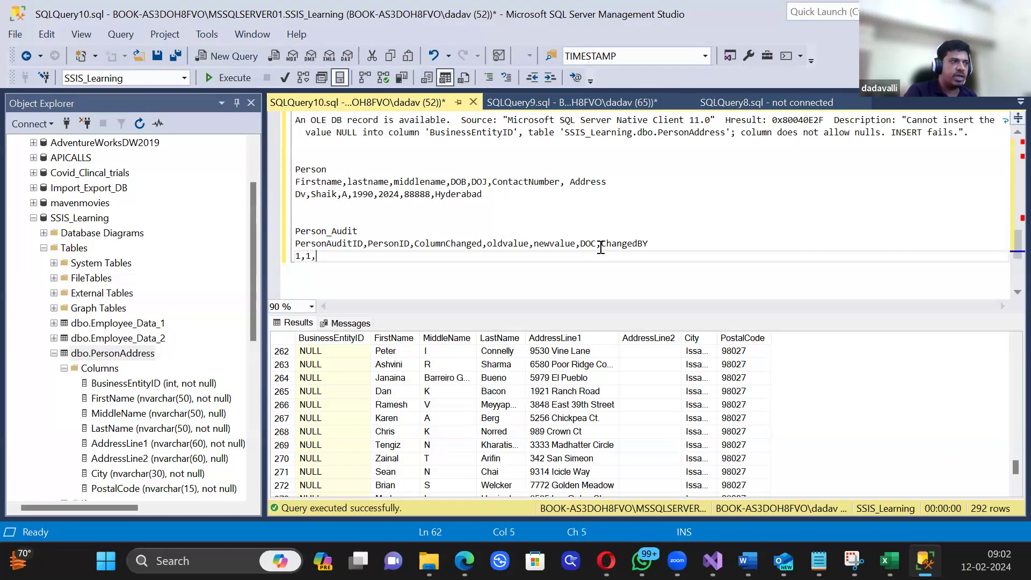
pyautogui.write('Conc')
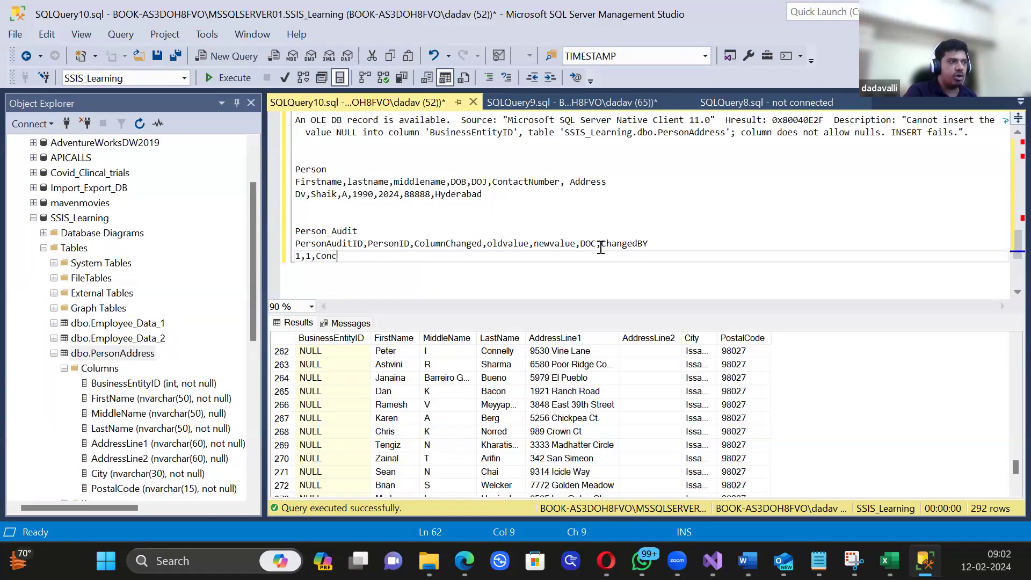
pyautogui.press('BackSpace')
pyautogui.write('tactNum')
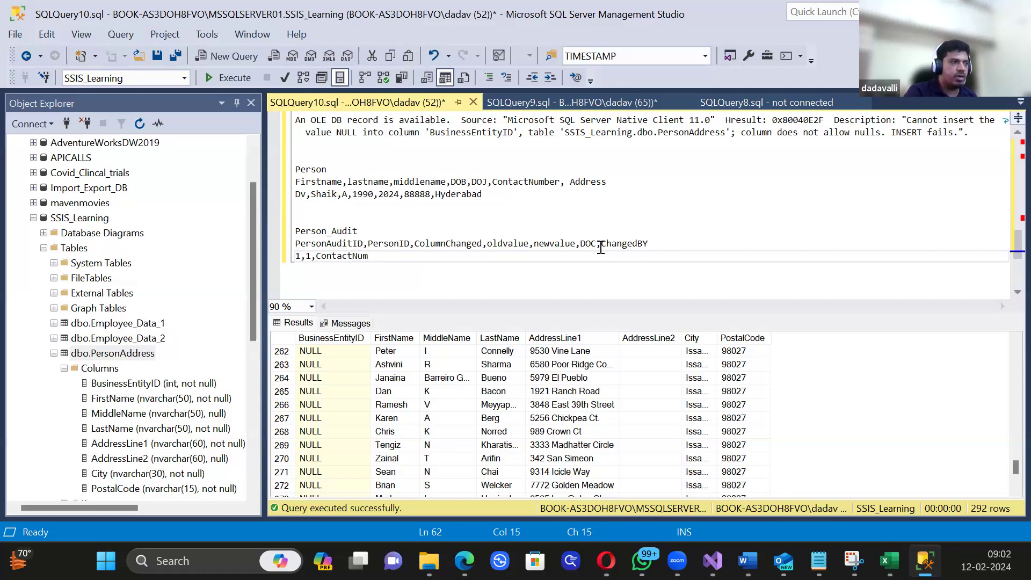
pyautogui.write('ber,9')
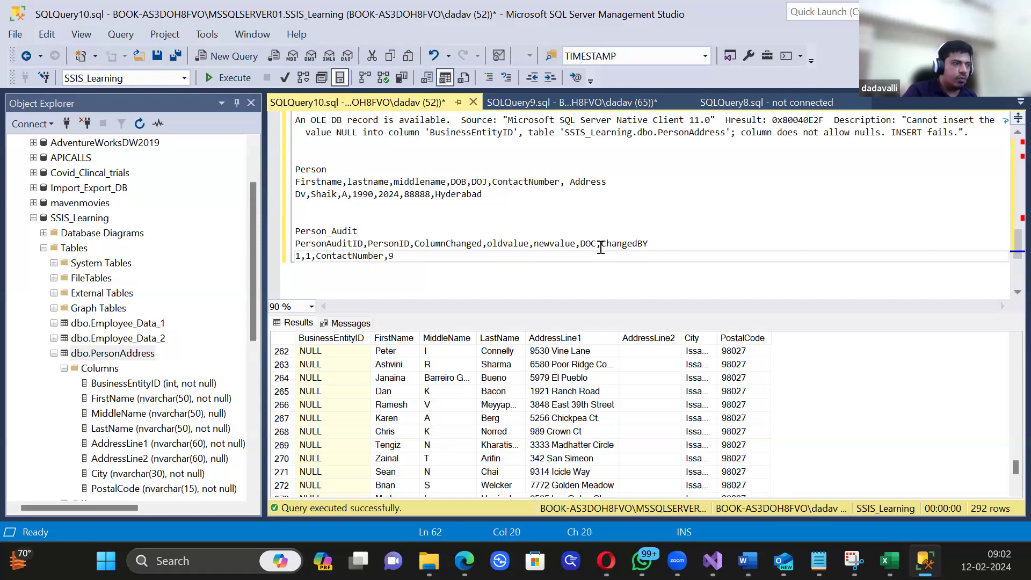
# Step: Complete the audit row with five-digit old and new contact numbers, the change date 12/02/2024 and the changer's initials
pyautogui.write('9999,')
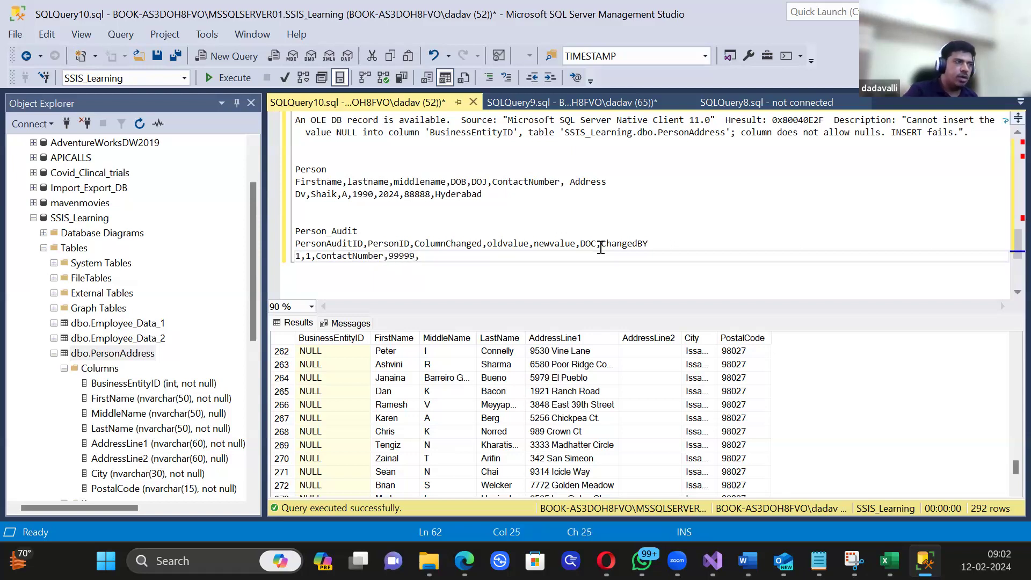
pyautogui.write('88888')
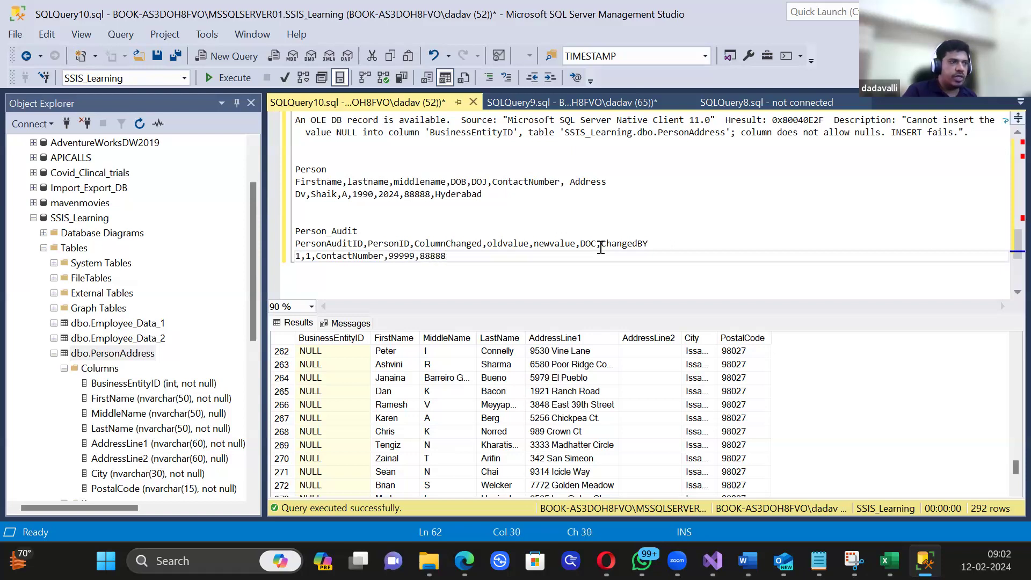
pyautogui.write(',')
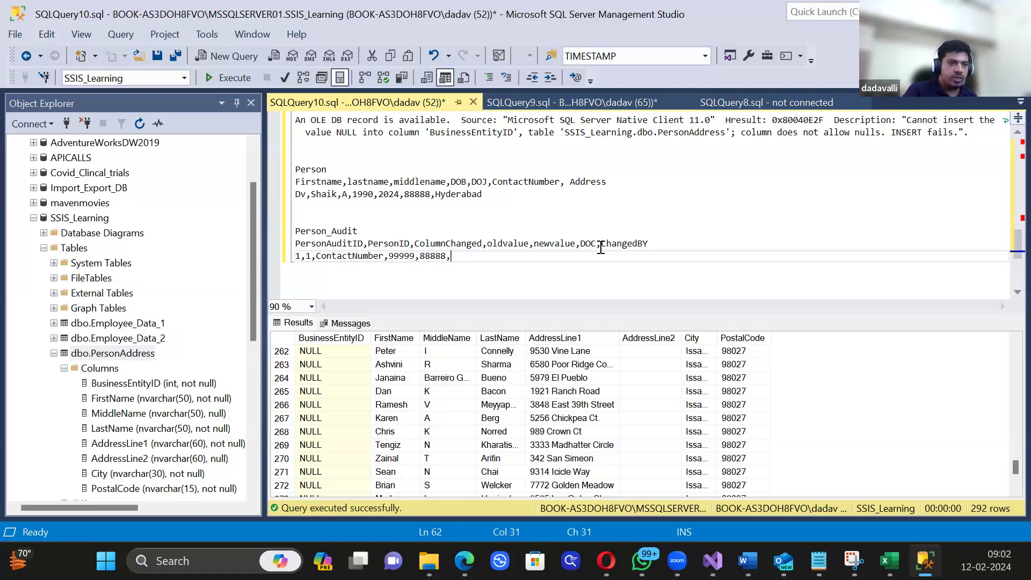
pyautogui.write('12/02/2024')
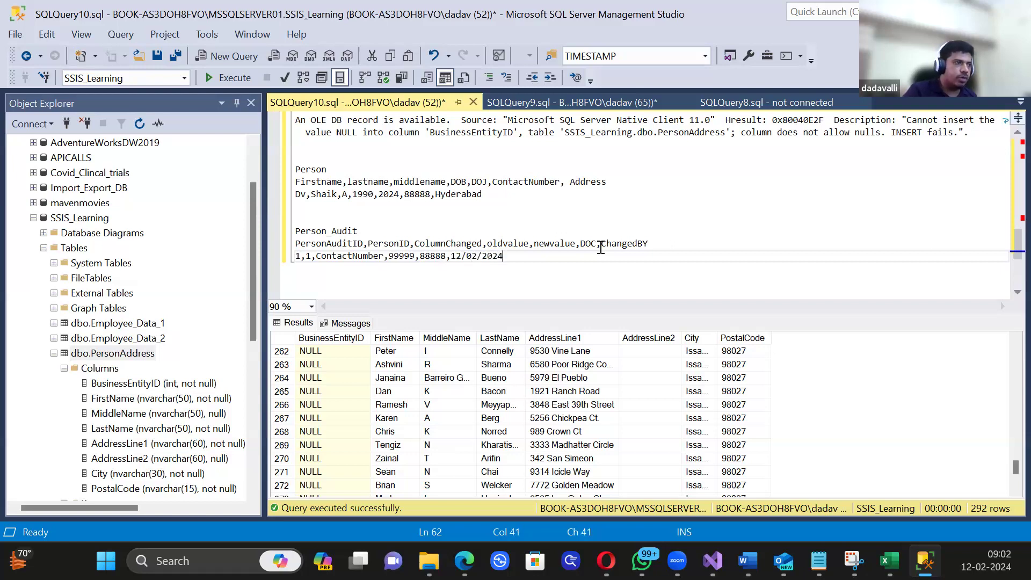
pyautogui.write(',')
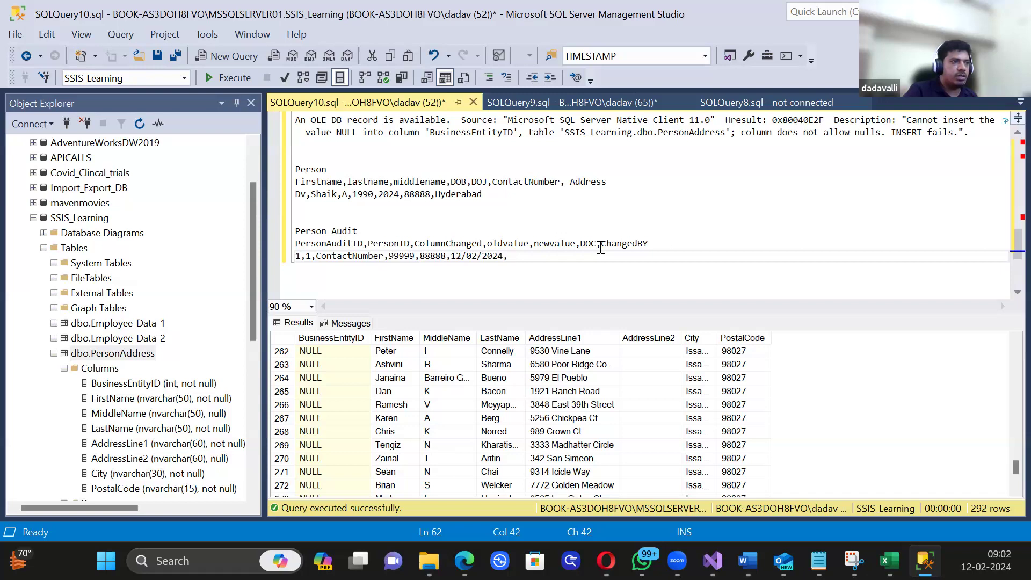
pyautogui.write('DV')
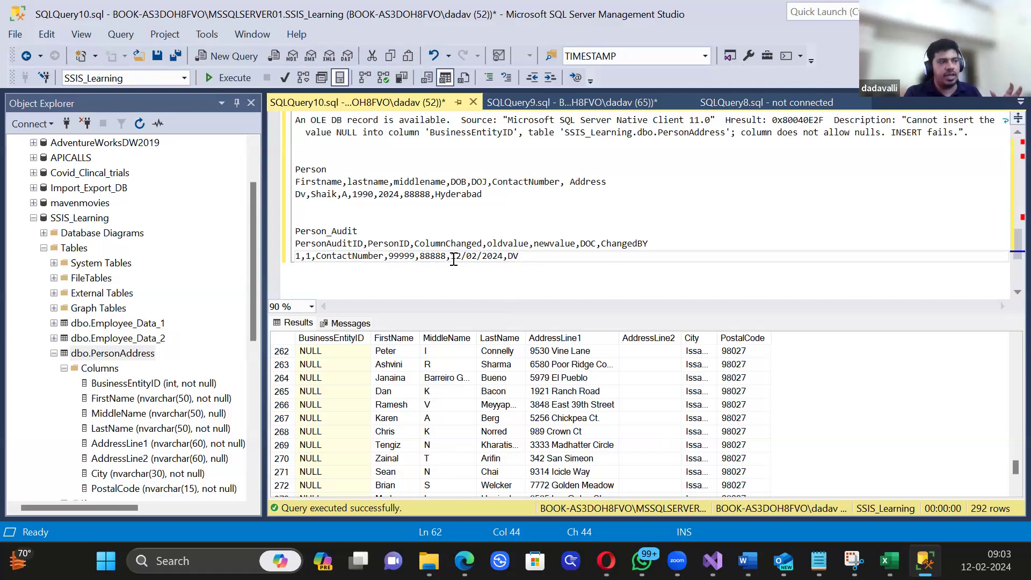
pyautogui.tripleClick(406, 260)
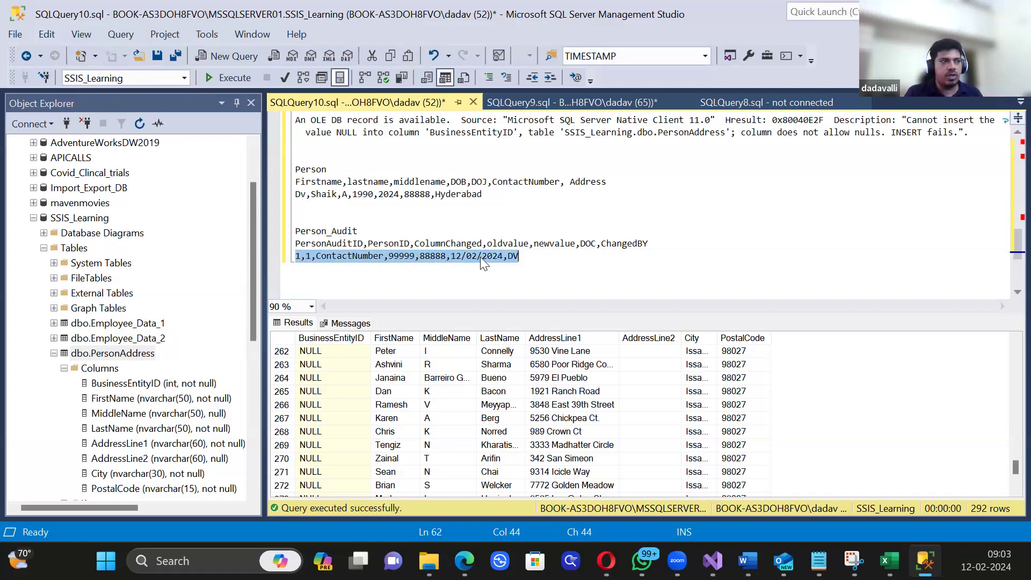
pyautogui.click(518, 260)
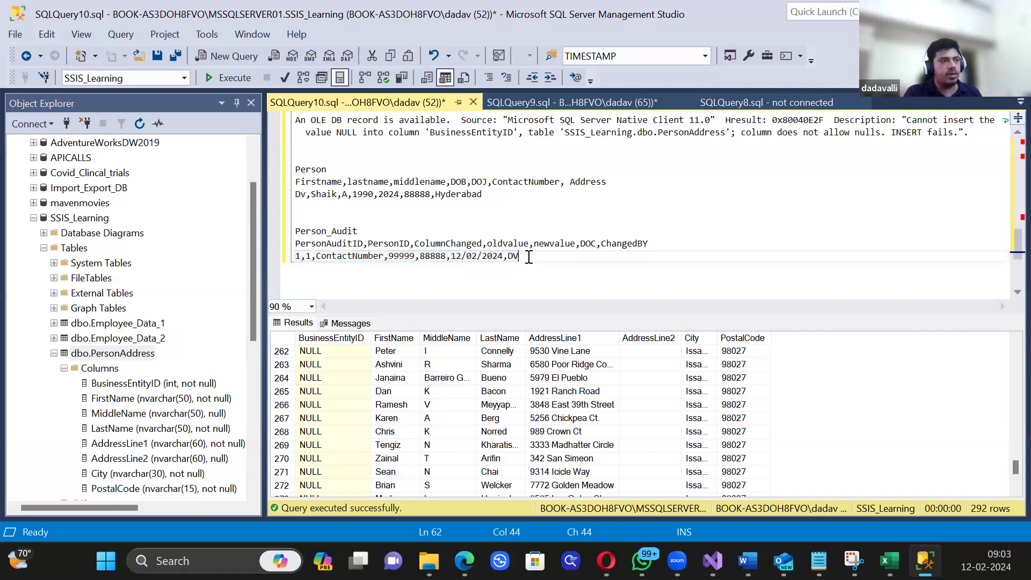
pyautogui.moveTo(538, 258); pyautogui.dragTo(257, 167)
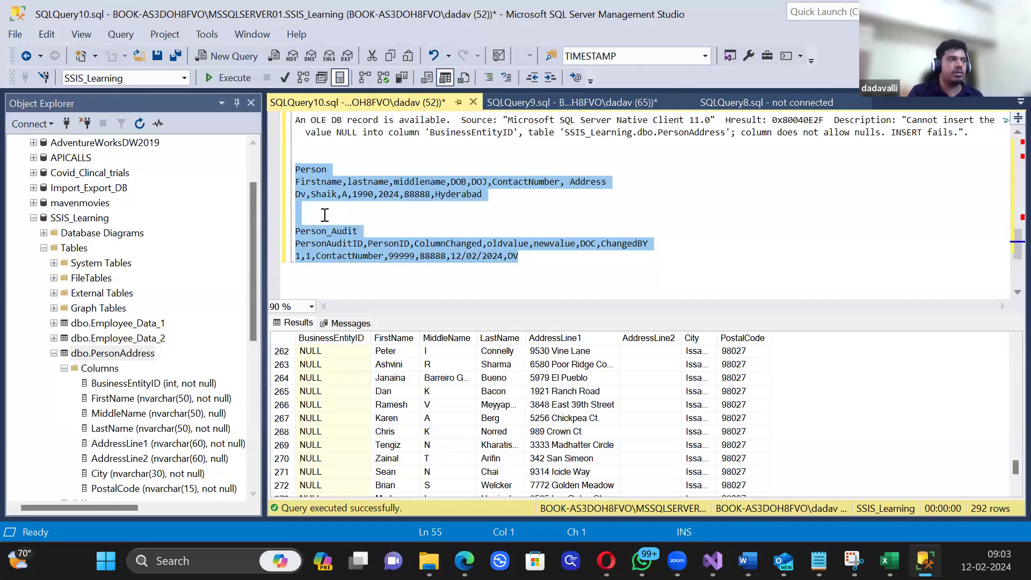
# Step: Insert the line "DML UPDATE TRIGGER" between the Person and Person_Audit notes, with a blank line on either side
pyautogui.click(349, 216)
pyautogui.press('Return')
pyautogui.press('Up')
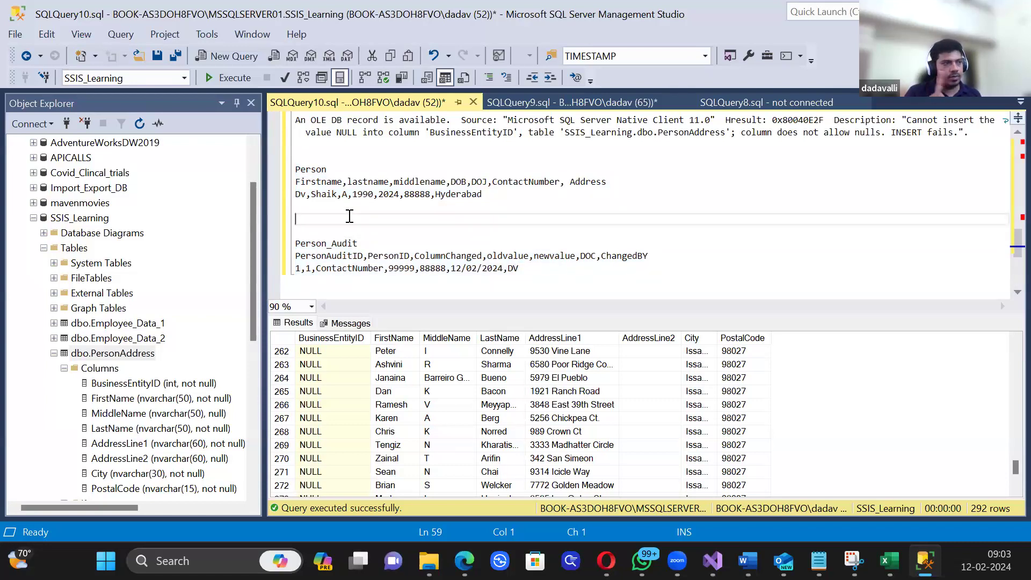
pyautogui.write('DML UDA')
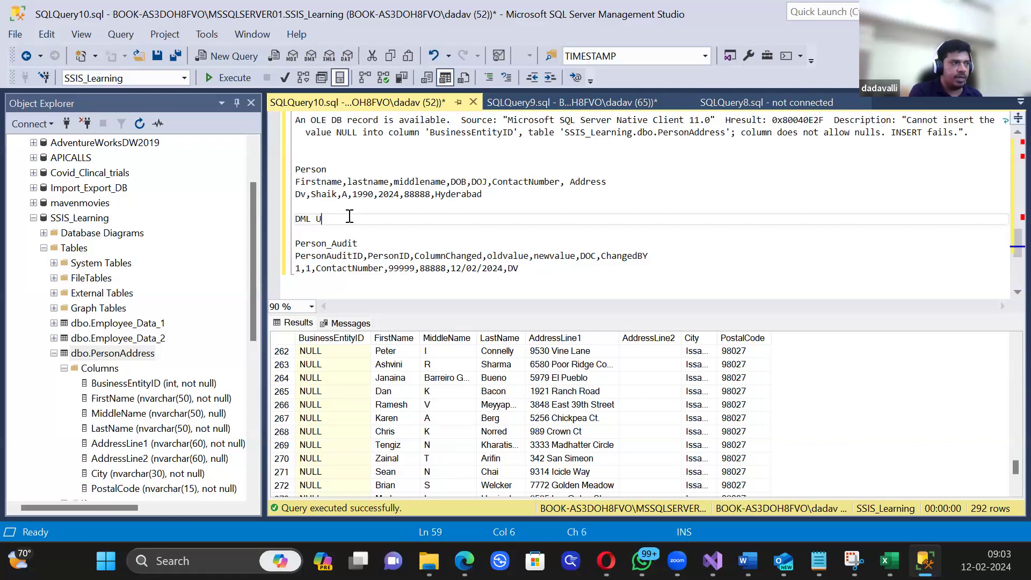
pyautogui.press('BackSpace')
pyautogui.press('BackSpace')
pyautogui.write('PDA')
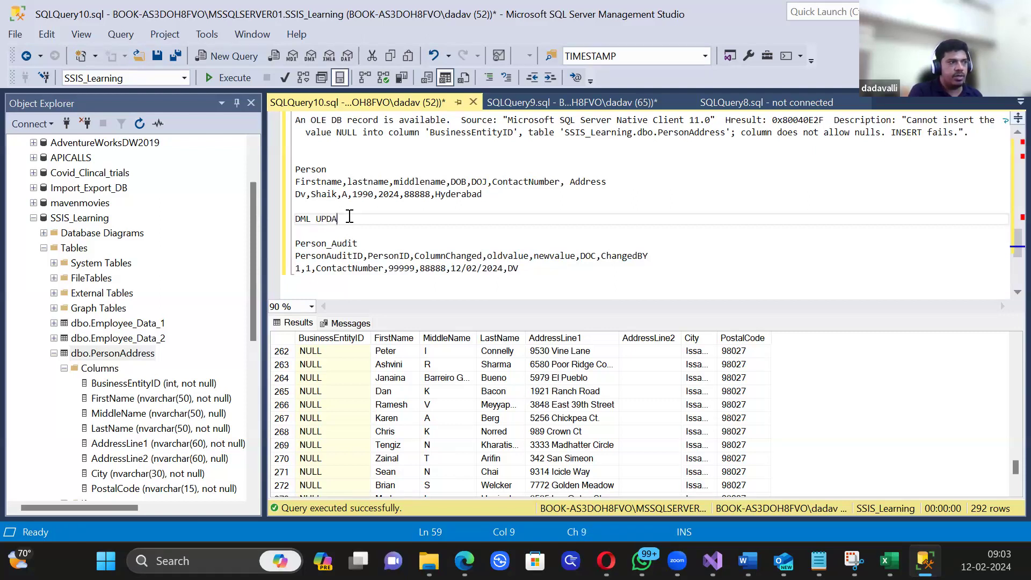
pyautogui.write('TE TRIGGER')
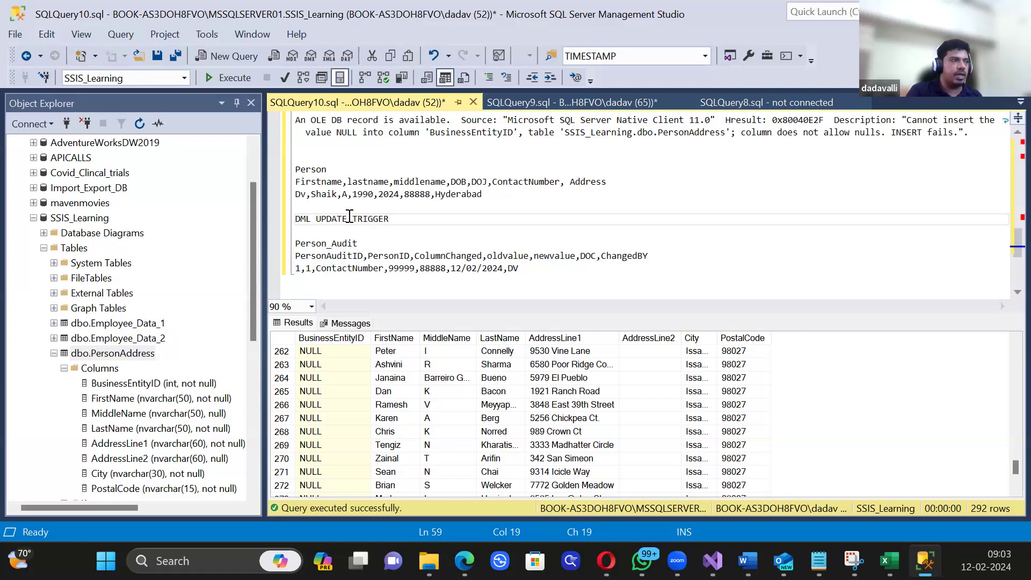
# Step: Add the heading "PERSON_DELETE" below the sample audit row after a blank line, and start a line beneath it
pyautogui.scroll(2, 568, 243)
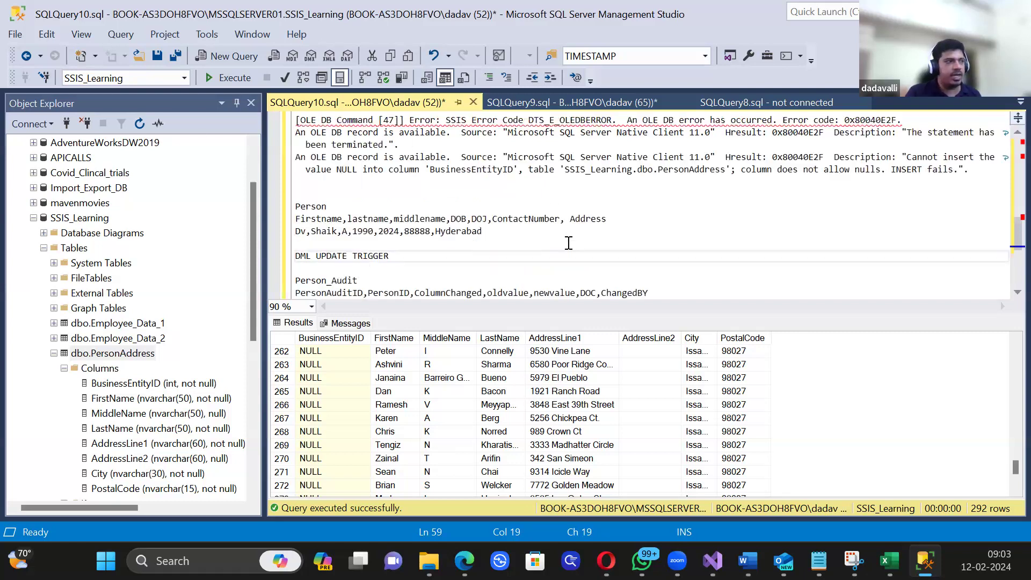
pyautogui.scroll(-3, 479, 253)
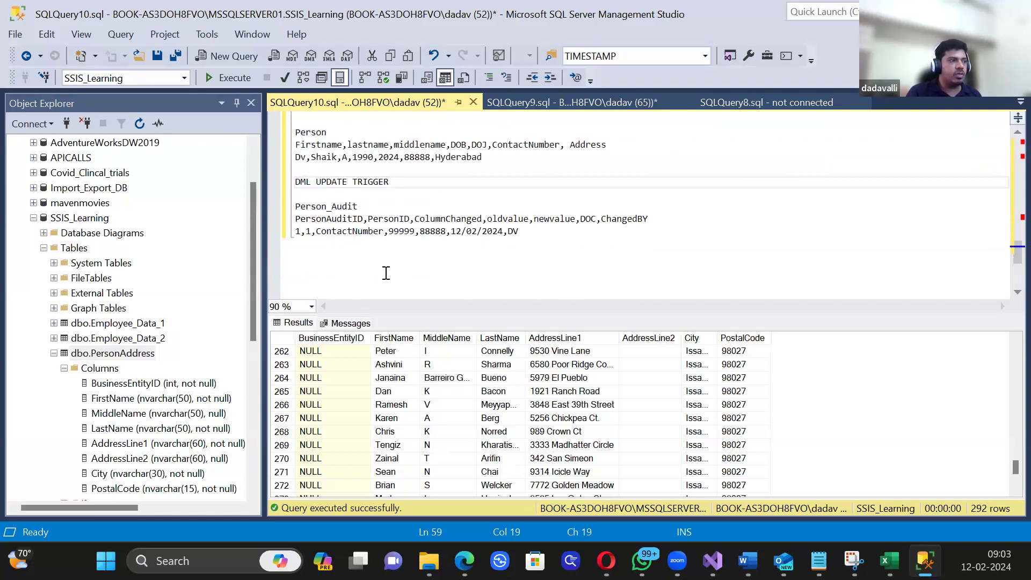
pyautogui.click(385, 273)
pyautogui.write('PERSON_DELETE')
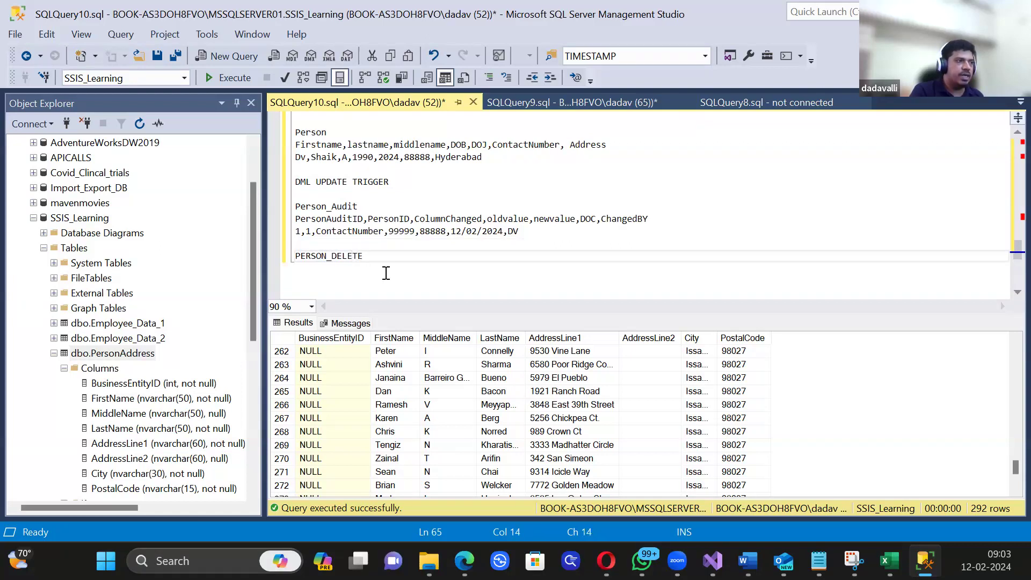
pyautogui.press('Return')
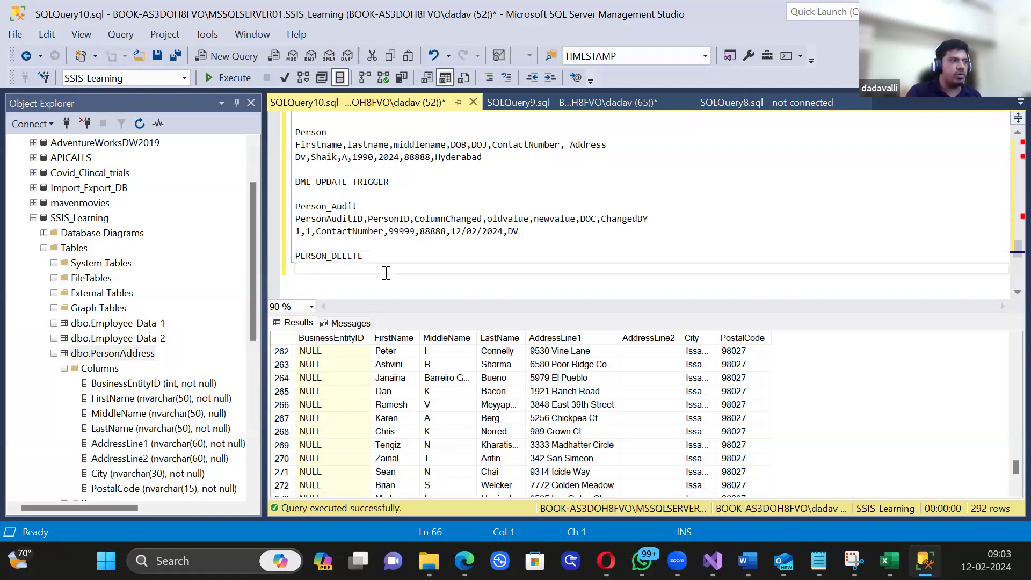
# Step: Copy the Person column list under the PERSON_DELETE heading and append the columns DeleteBy and DeleteDate
pyautogui.moveTo(654, 143); pyautogui.dragTo(267, 144)
pyautogui.hotkey('ctrl', 'c')
pyautogui.click(337, 273)
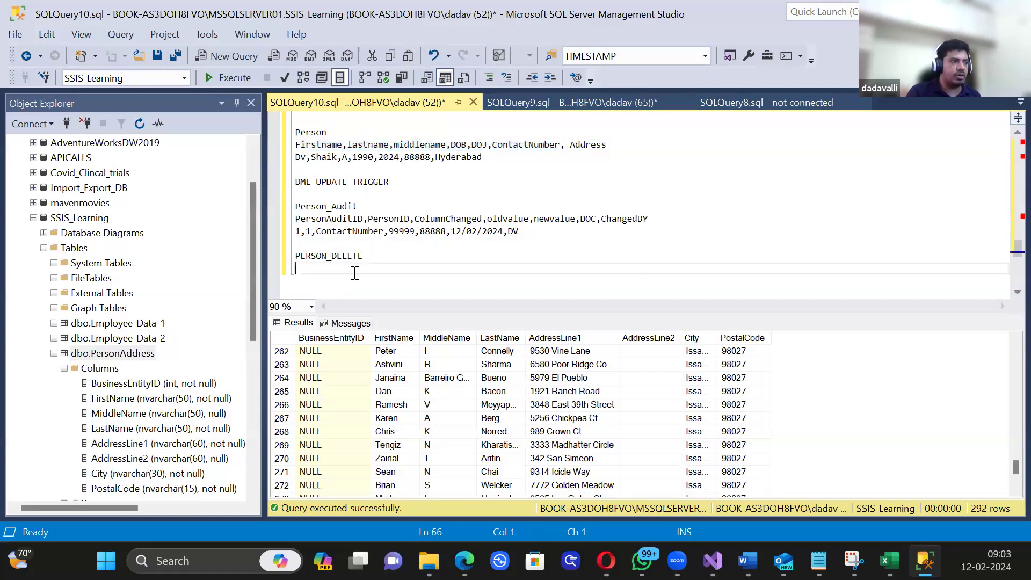
pyautogui.hotkey('ctrl', 'v')
pyautogui.write(',')
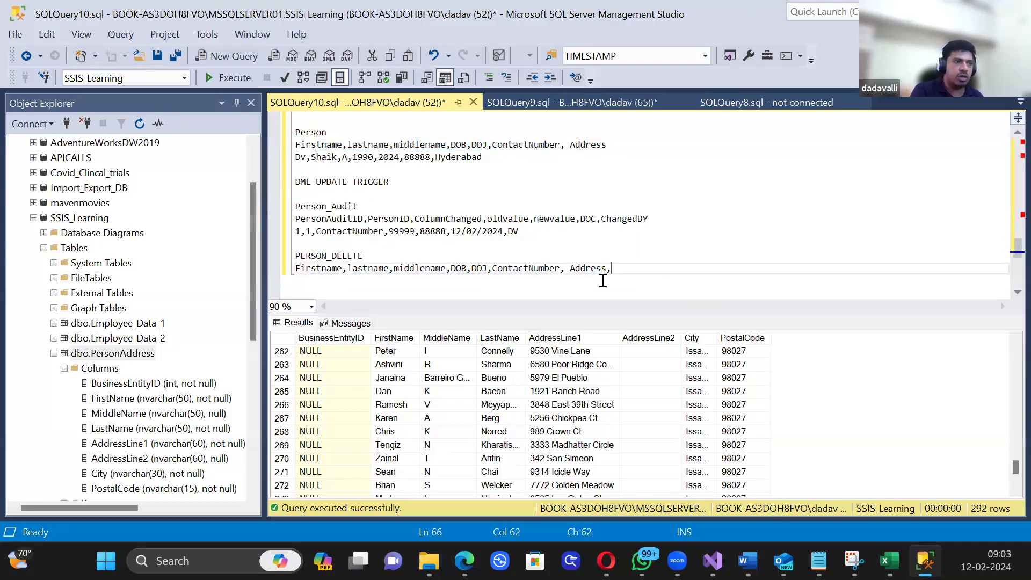
pyautogui.write('DeleteBy,DeleteData')
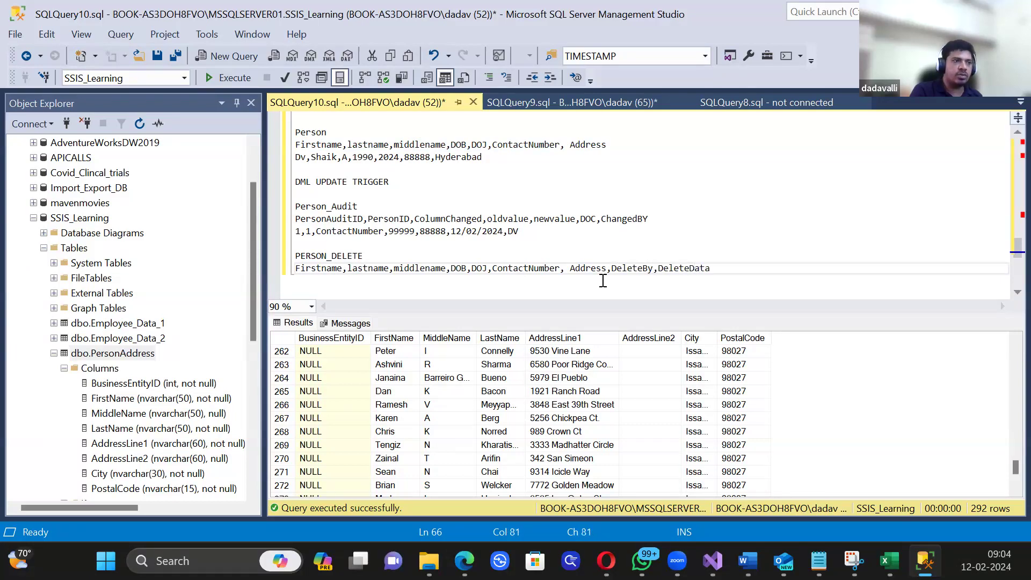
pyautogui.press('BackSpace')
pyautogui.write('e')
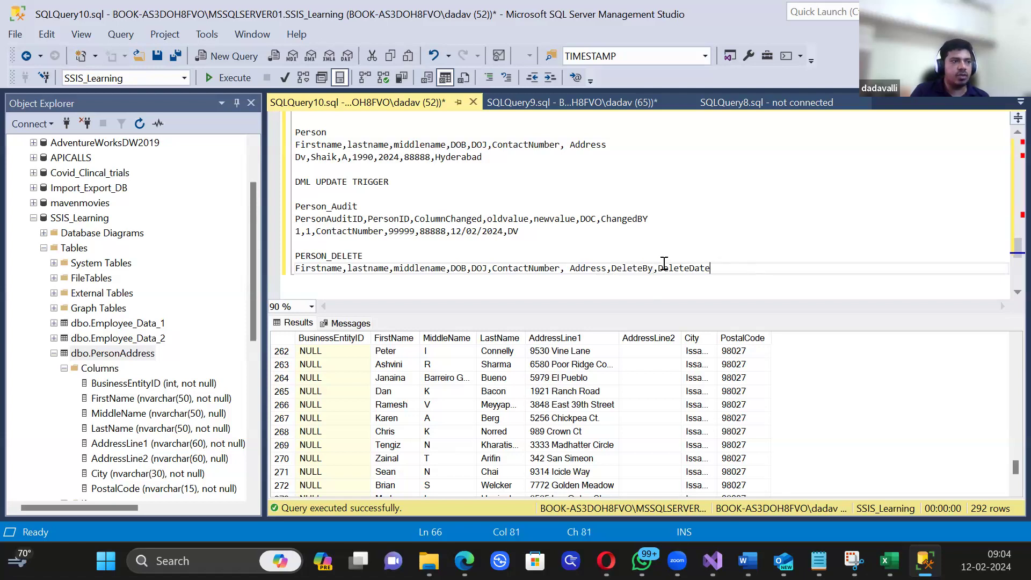
# Step: Review the PERSON_DELETE column list against the Person_Audit notes by highlighting each in turn
pyautogui.moveTo(722, 267); pyautogui.dragTo(257, 264)
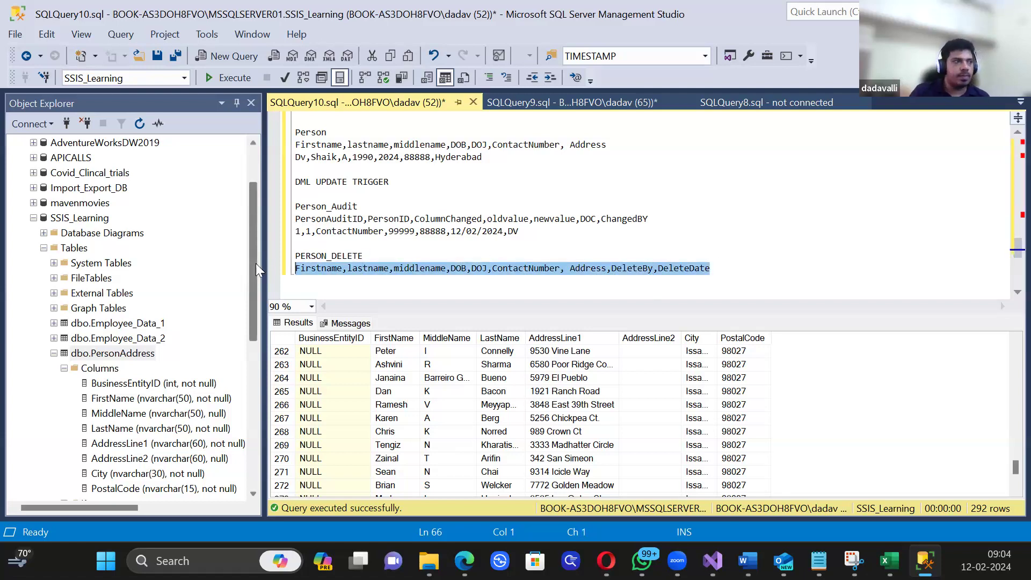
pyautogui.moveTo(525, 231); pyautogui.dragTo(241, 211)
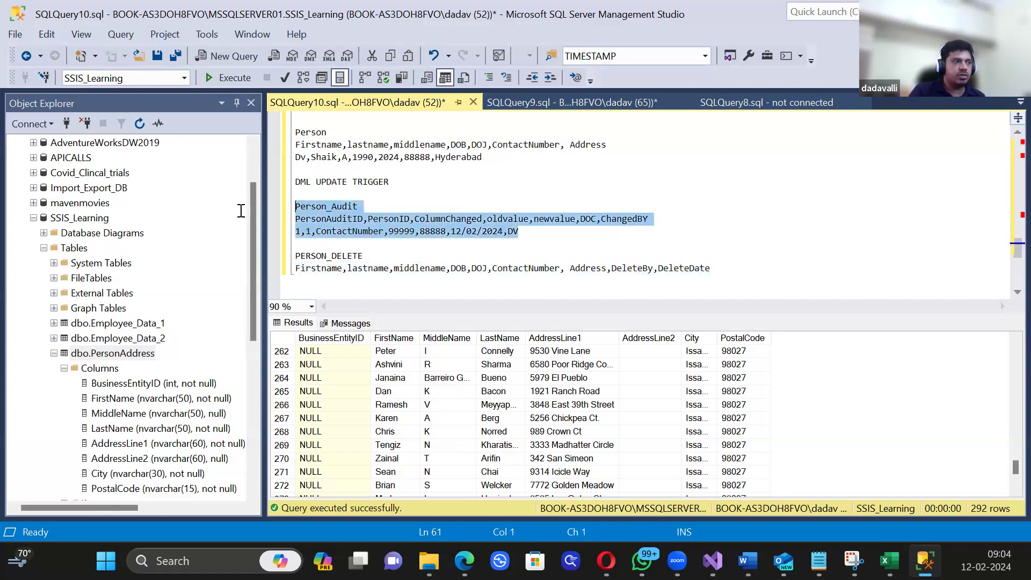
pyautogui.click(331, 232)
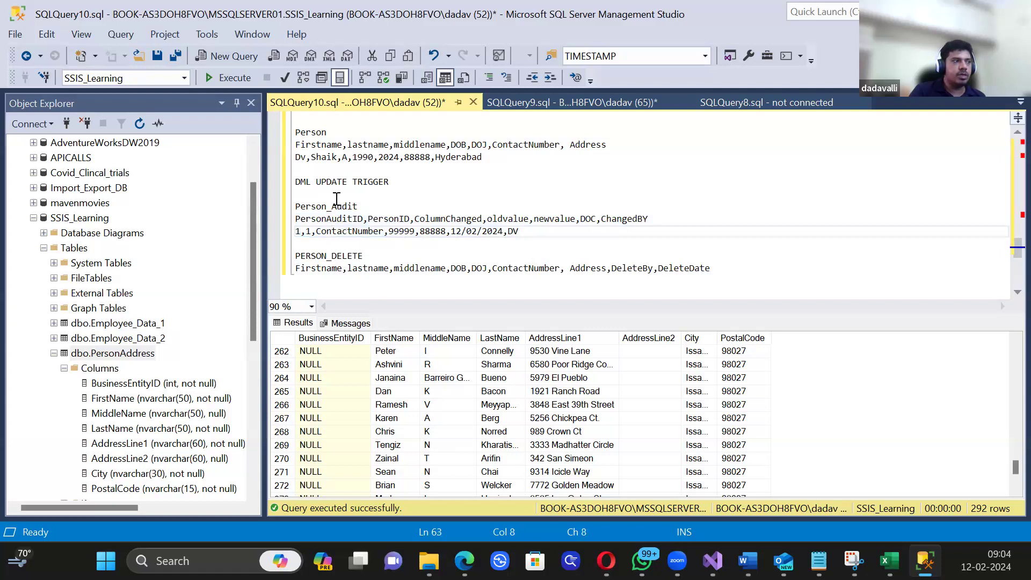
pyautogui.moveTo(540, 233); pyautogui.dragTo(268, 218)
pyautogui.click(484, 258)
pyautogui.moveTo(719, 266); pyautogui.dragTo(244, 268)
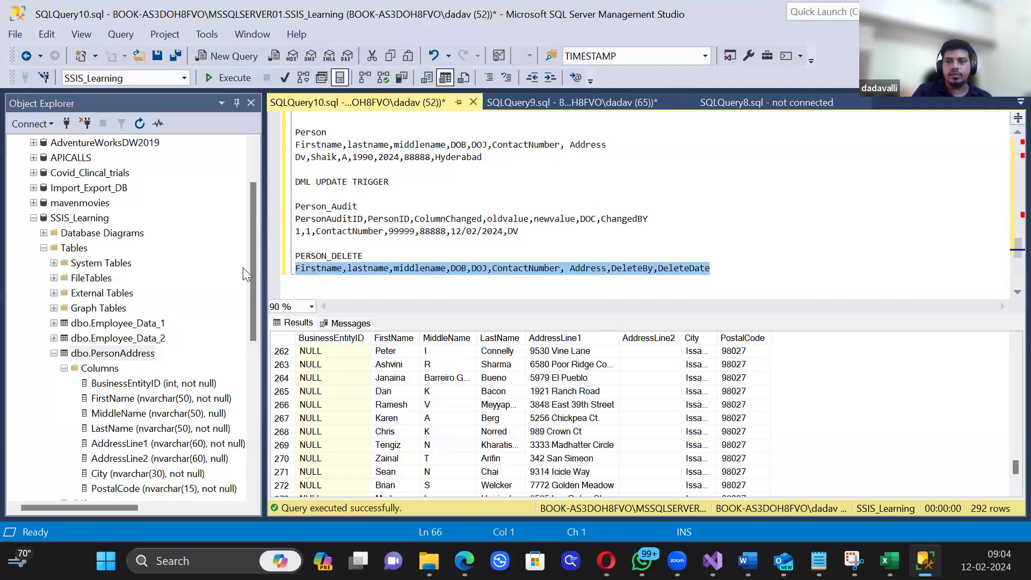
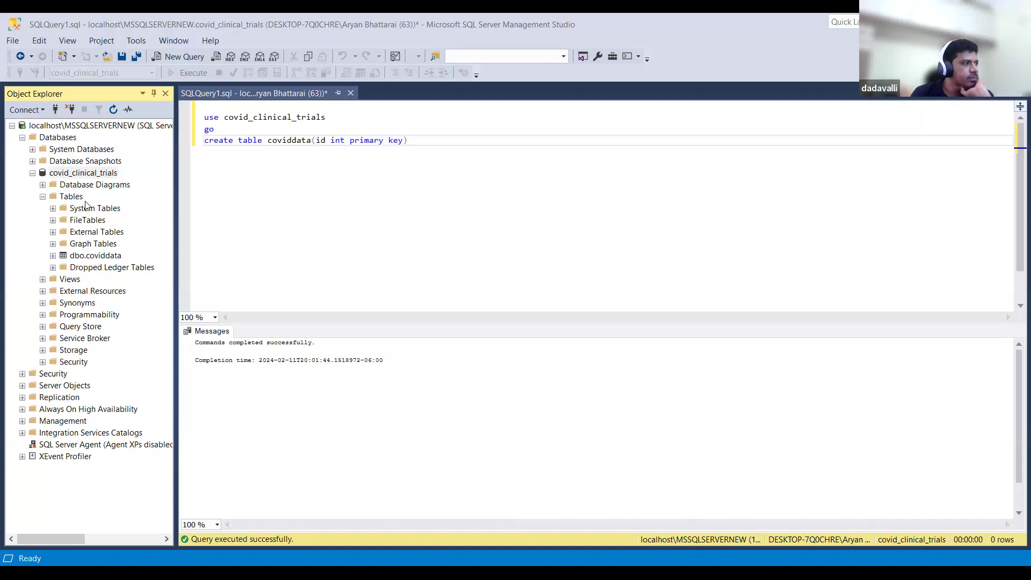
# Step: Start the Import Data wizard for the covid_clinical_trials database and go past its welcome page
pyautogui.rightClick(57, 176)
pyautogui.moveTo(137, 219)
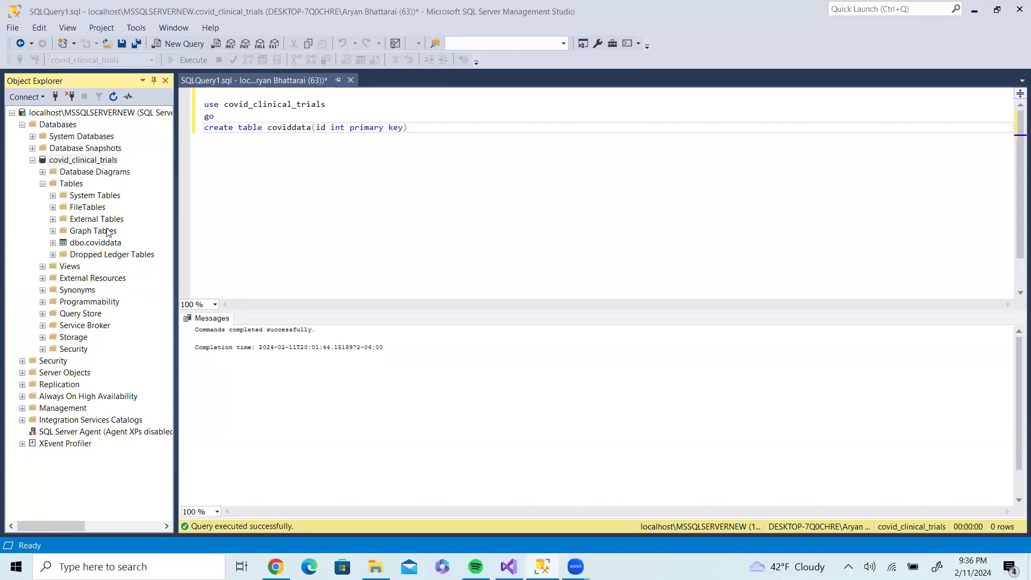
pyautogui.rightClick(41, 160)
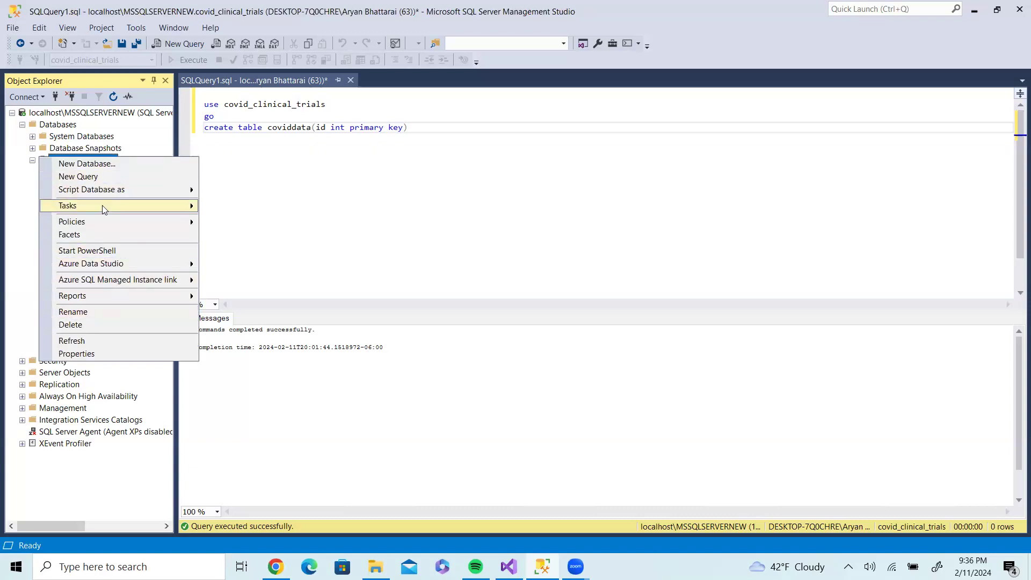
pyautogui.moveTo(104, 207)
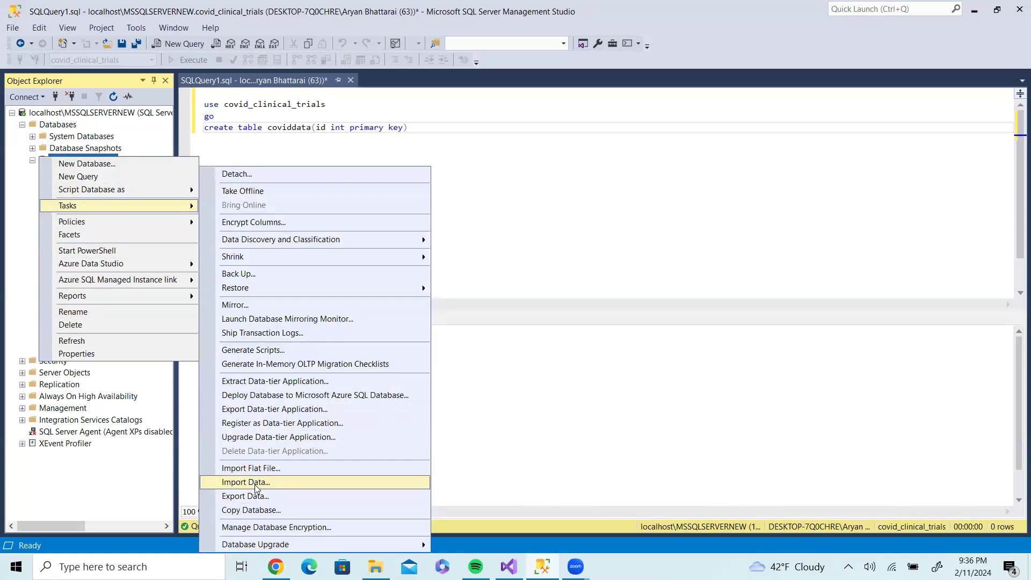
pyautogui.click(252, 469)
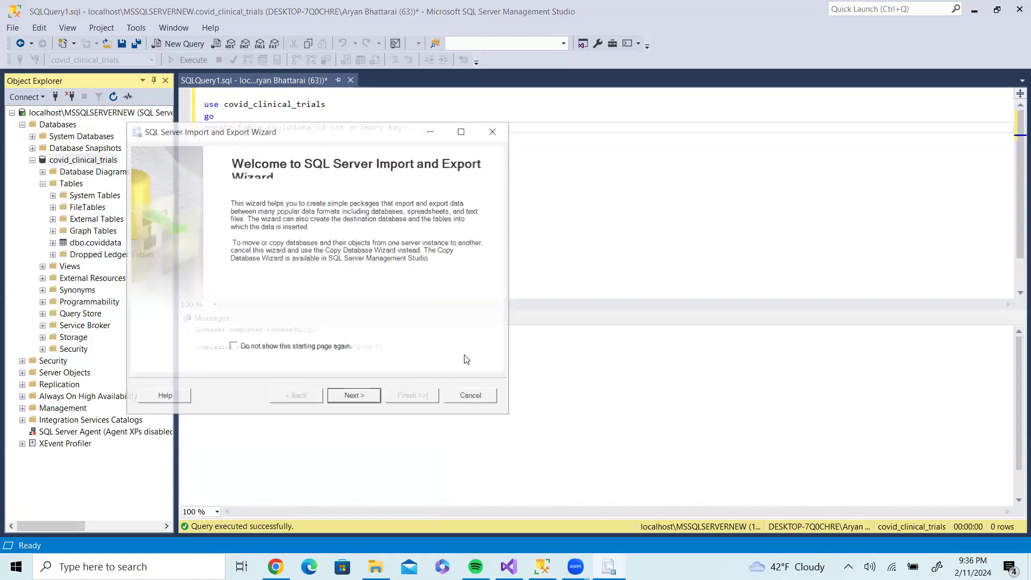
pyautogui.click(359, 398)
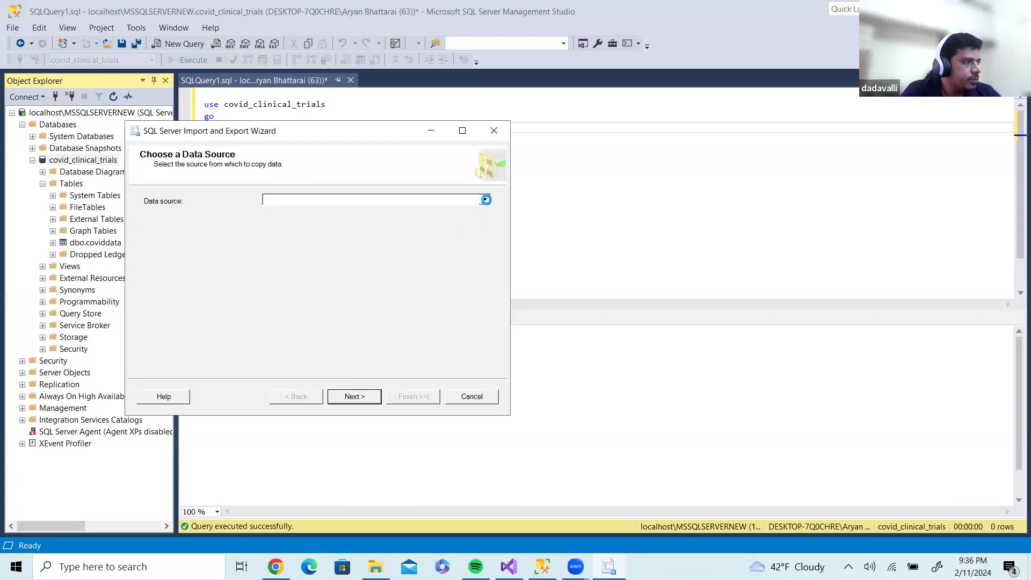
# Step: Choose Flat File Source as the data source and load the CSV file "COVID clinical trials" from the Desktop
pyautogui.click(485, 200)
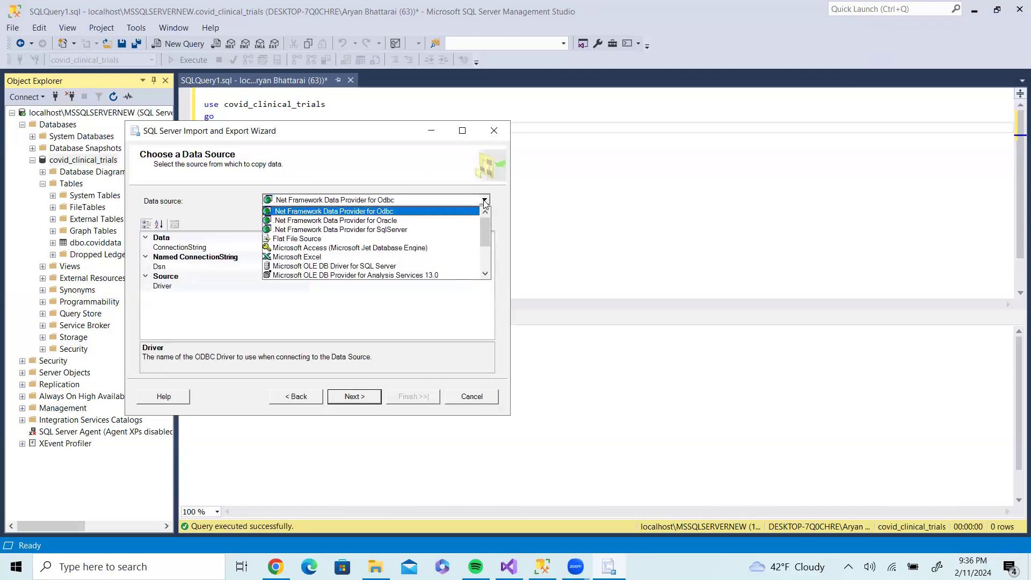
pyautogui.click(381, 241)
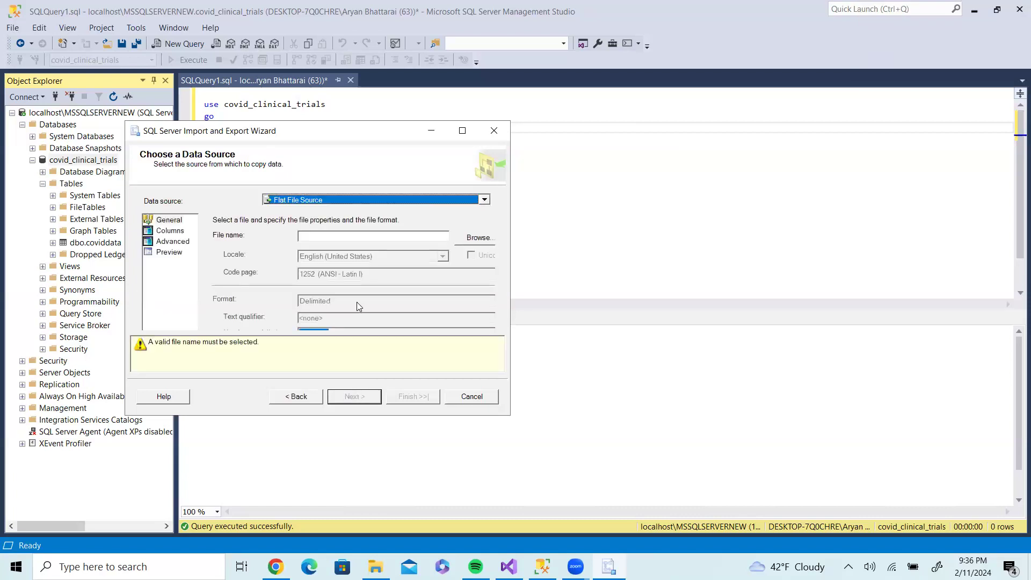
pyautogui.click(473, 239)
pyautogui.click(564, 421)
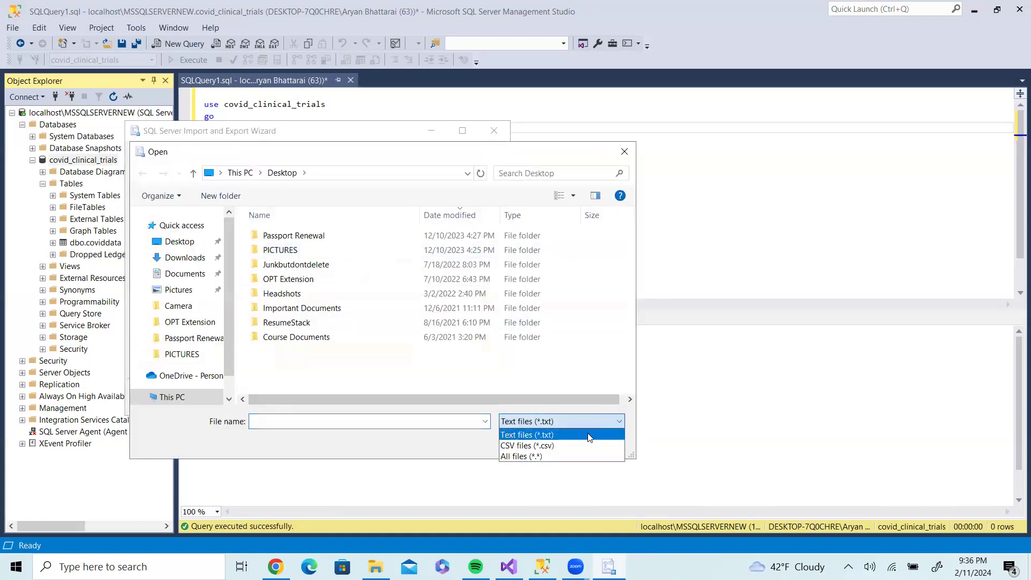
pyautogui.click(565, 442)
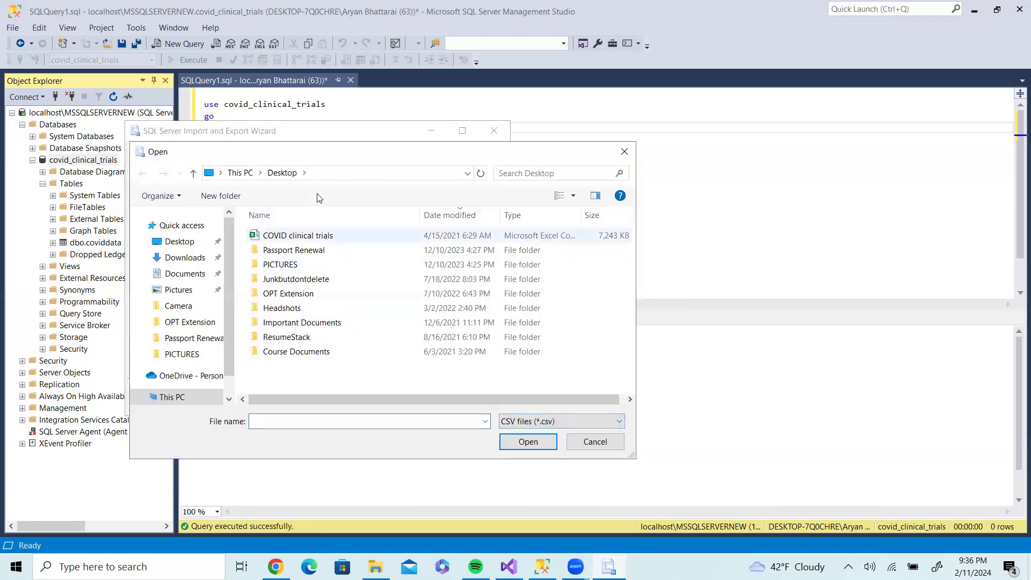
pyautogui.click(304, 236)
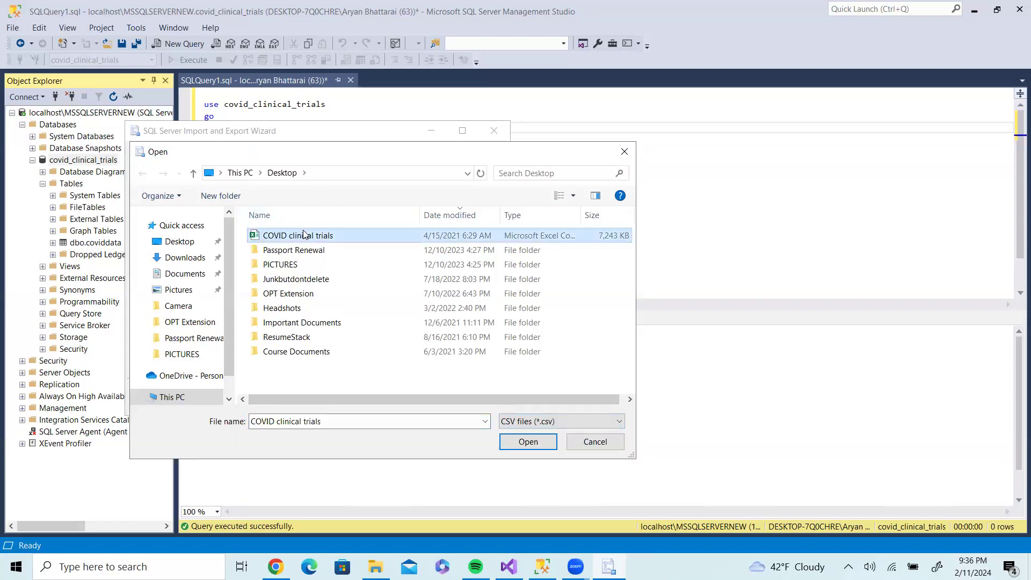
pyautogui.click(520, 441)
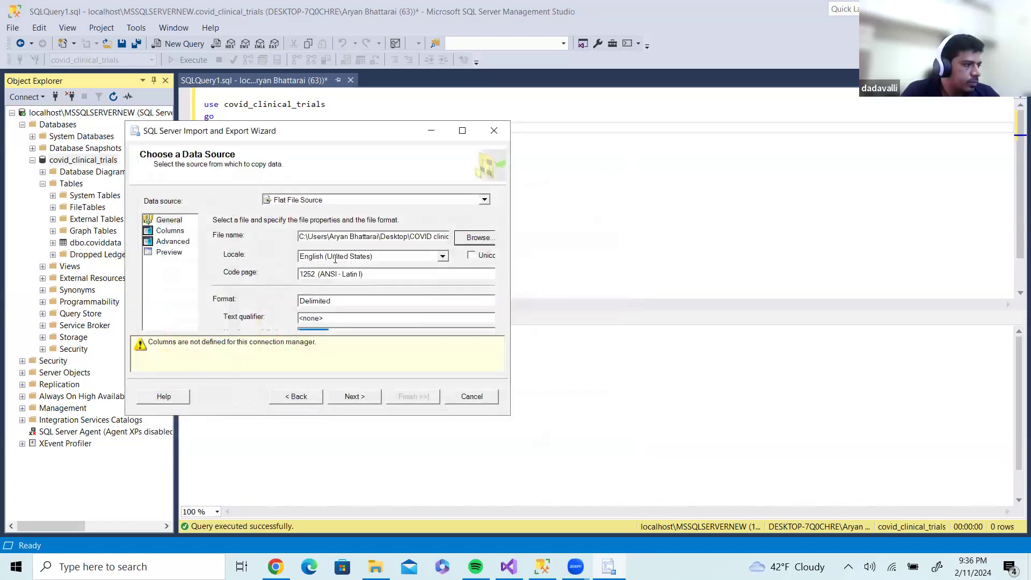
# Step: Check the flat file source's general settings and column preview, and continue to the choice of destination
pyautogui.click(361, 396)
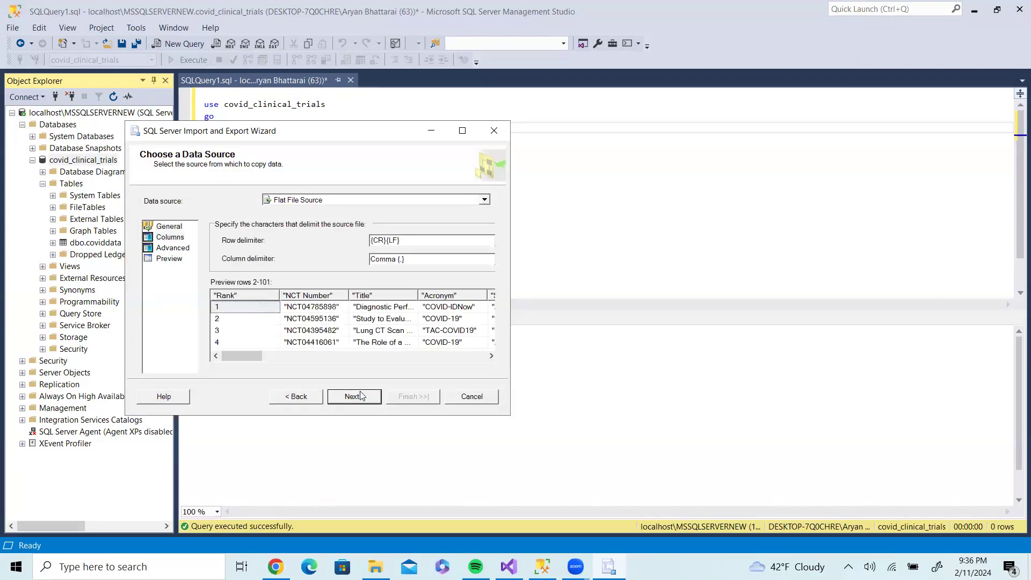
pyautogui.click(295, 396)
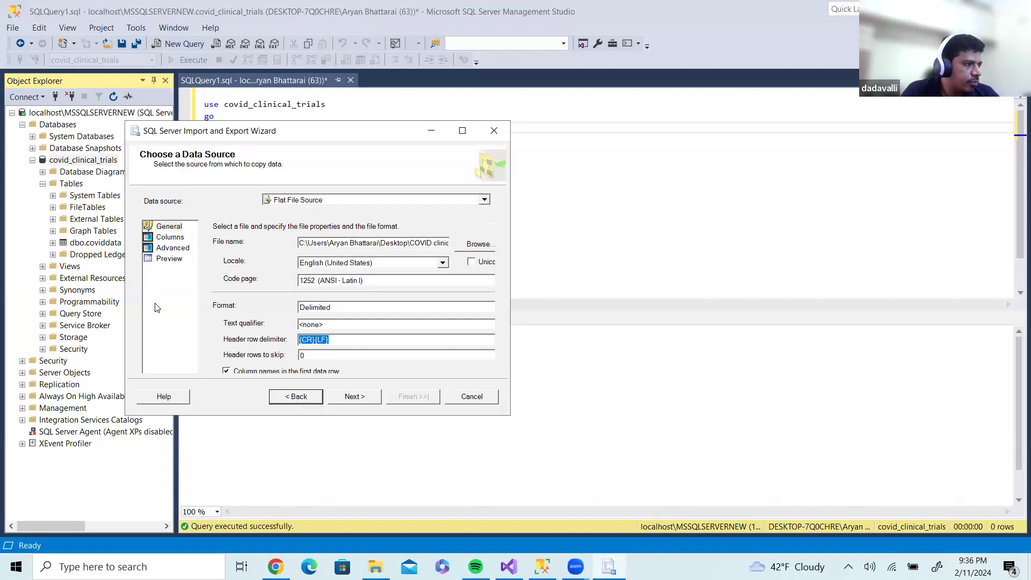
pyautogui.click(167, 238)
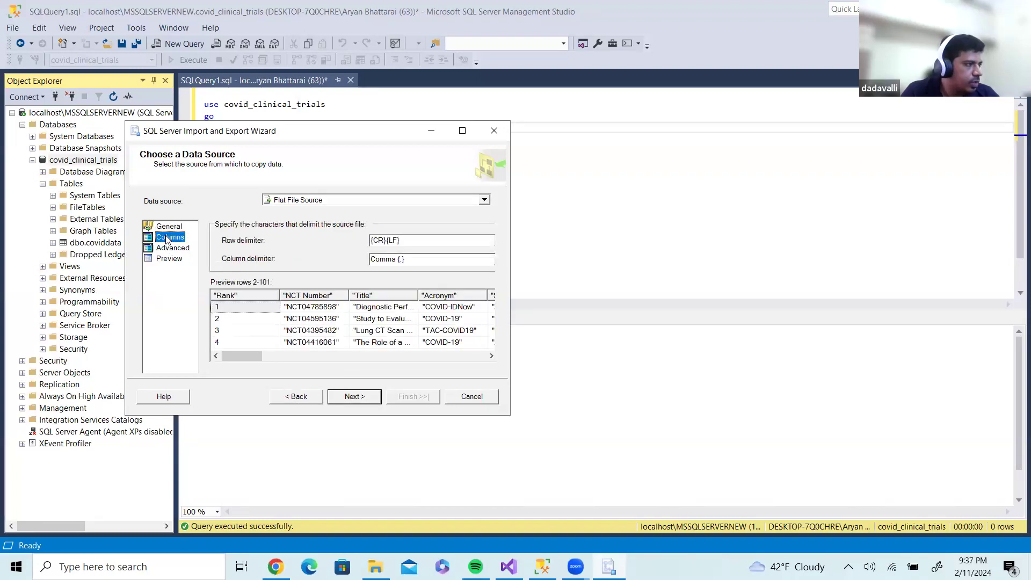
pyautogui.click(354, 397)
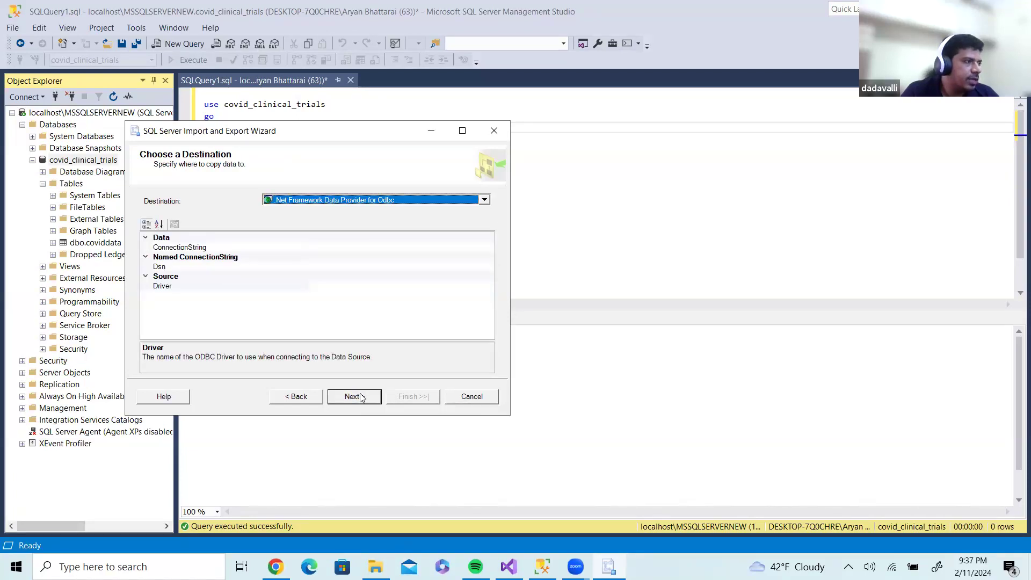
# Step: Set the import destination to Microsoft OLE DB Provider for SQL Server and accept the covid_clinical_trials database with Windows Authentication
pyautogui.click(484, 200)
pyautogui.click(486, 274)
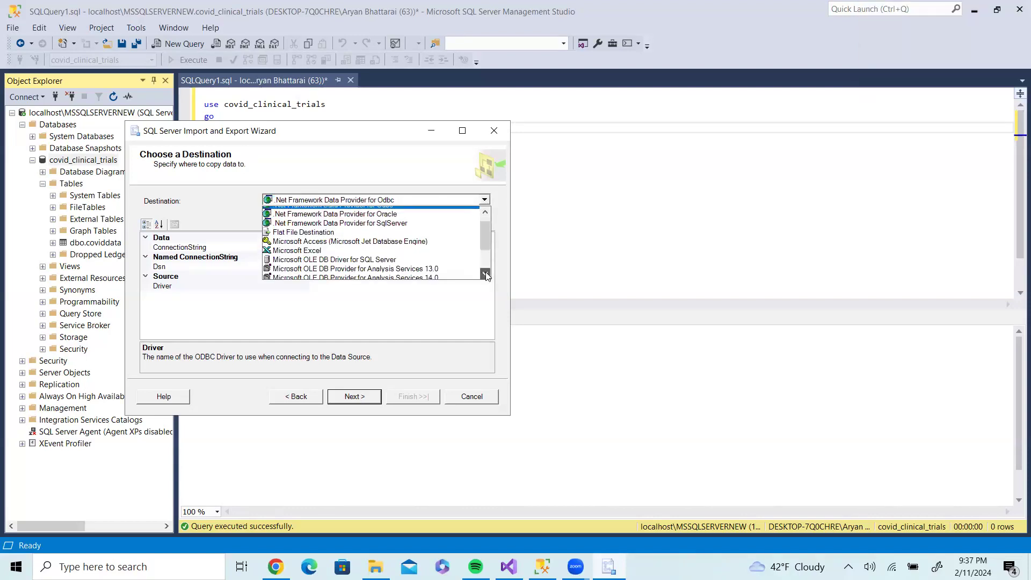
pyautogui.click(486, 274)
pyautogui.click(486, 274)
pyautogui.click(486, 275)
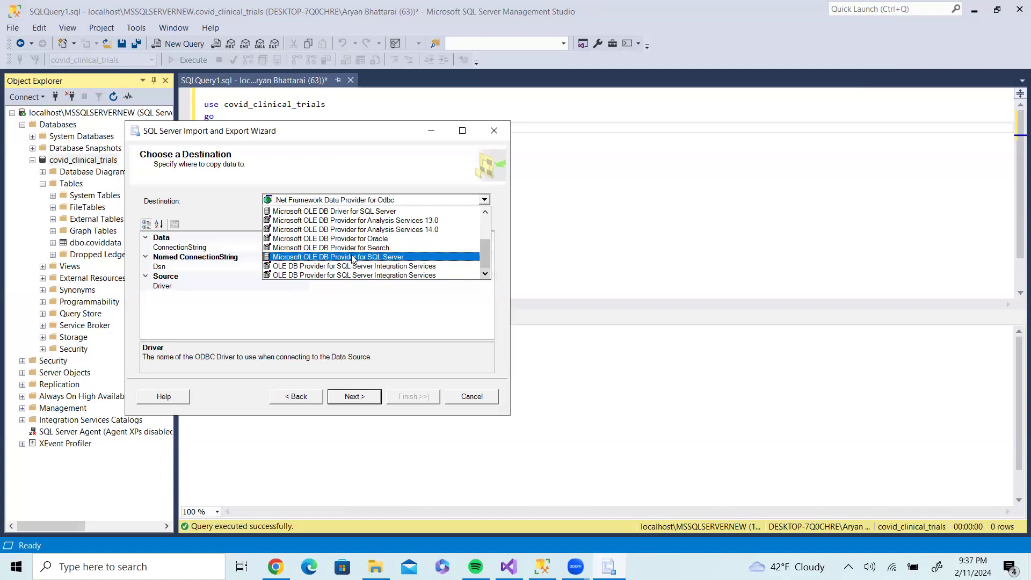
pyautogui.click(485, 215)
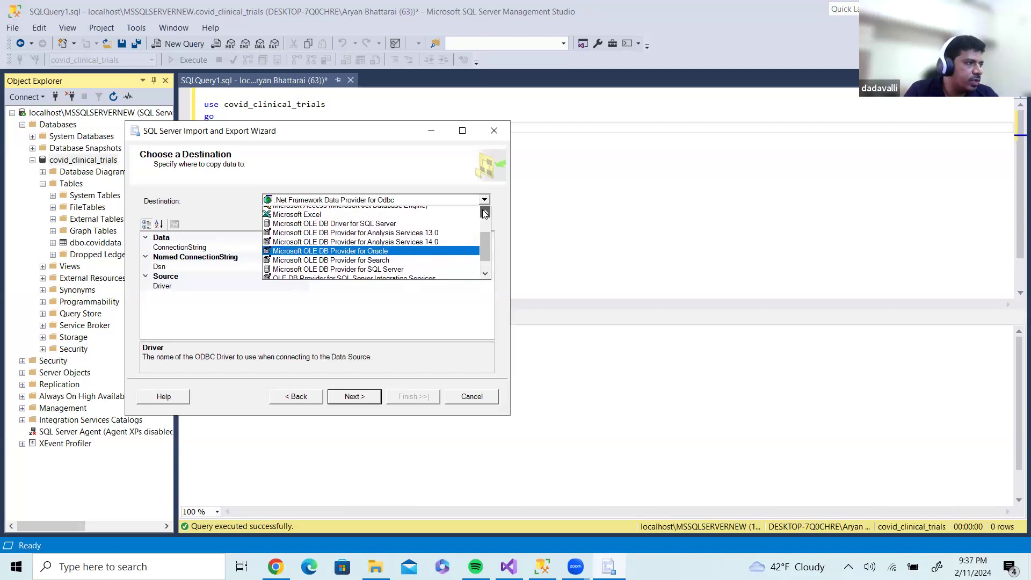
pyautogui.click(485, 214)
pyautogui.click(485, 214)
pyautogui.click(485, 214)
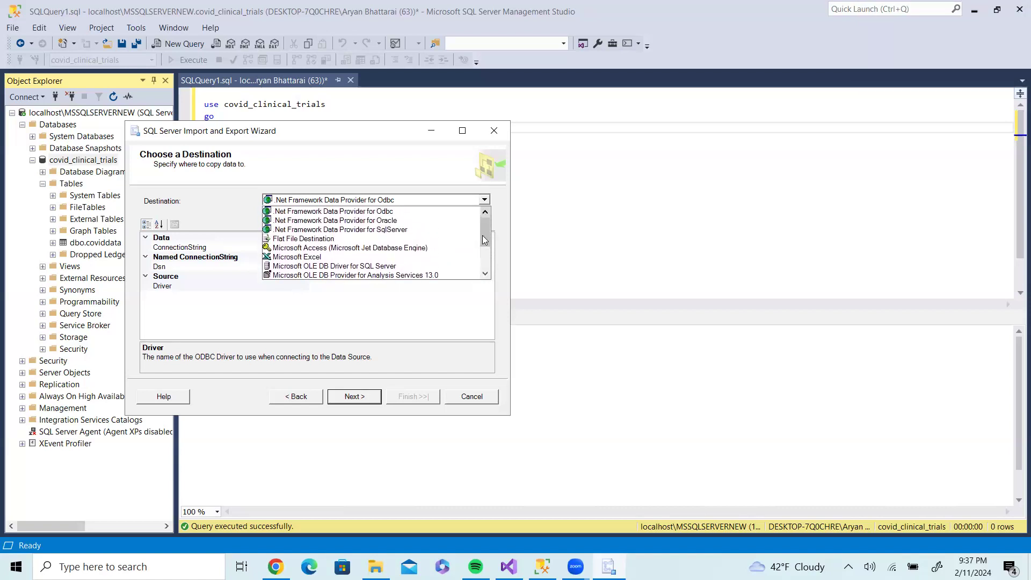
pyautogui.click(485, 275)
pyautogui.click(485, 275)
pyautogui.click(485, 275)
pyautogui.click(485, 275)
pyautogui.click(485, 275)
pyautogui.click(485, 275)
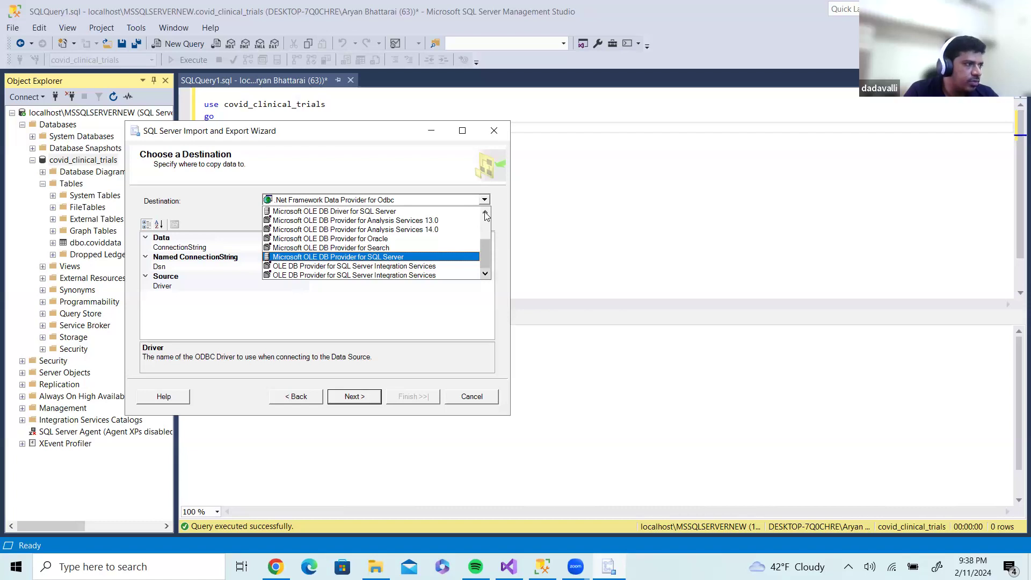
pyautogui.click(397, 261)
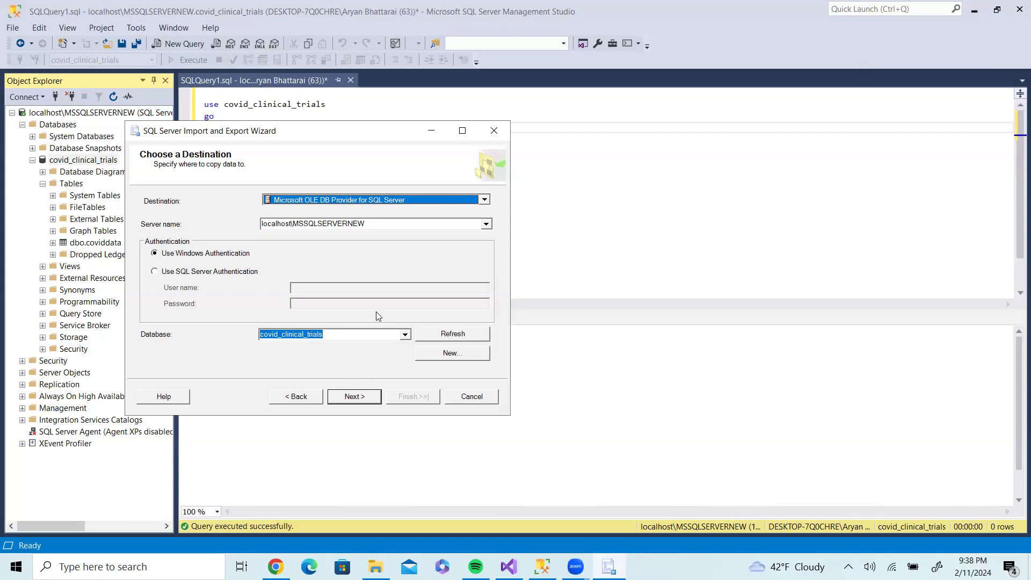
pyautogui.click(357, 399)
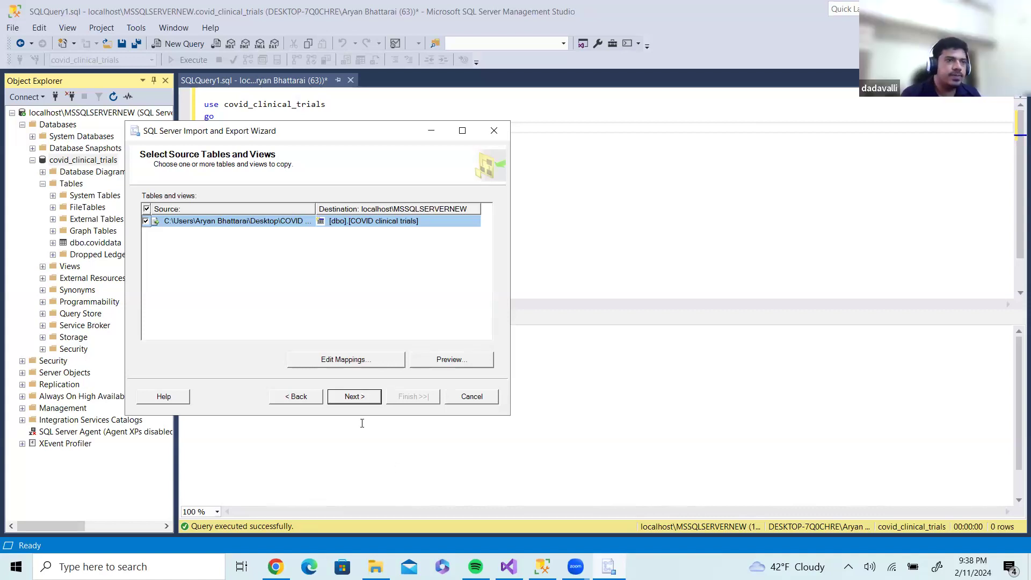
# Step: Accept the destination table [dbo].[COVID clinical trials] and run the import immediately without saving an SSIS package
pyautogui.click(355, 397)
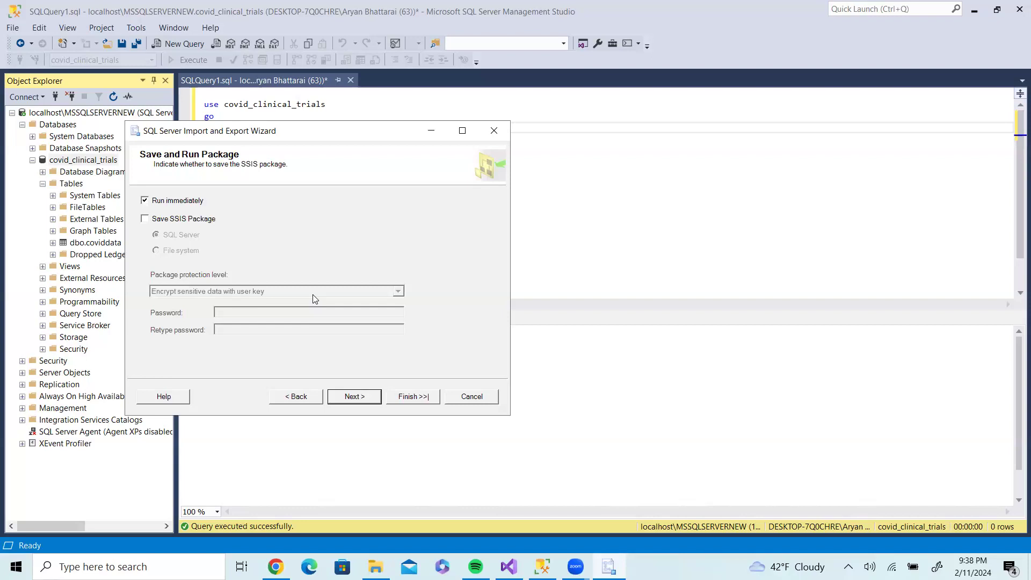
pyautogui.click(409, 399)
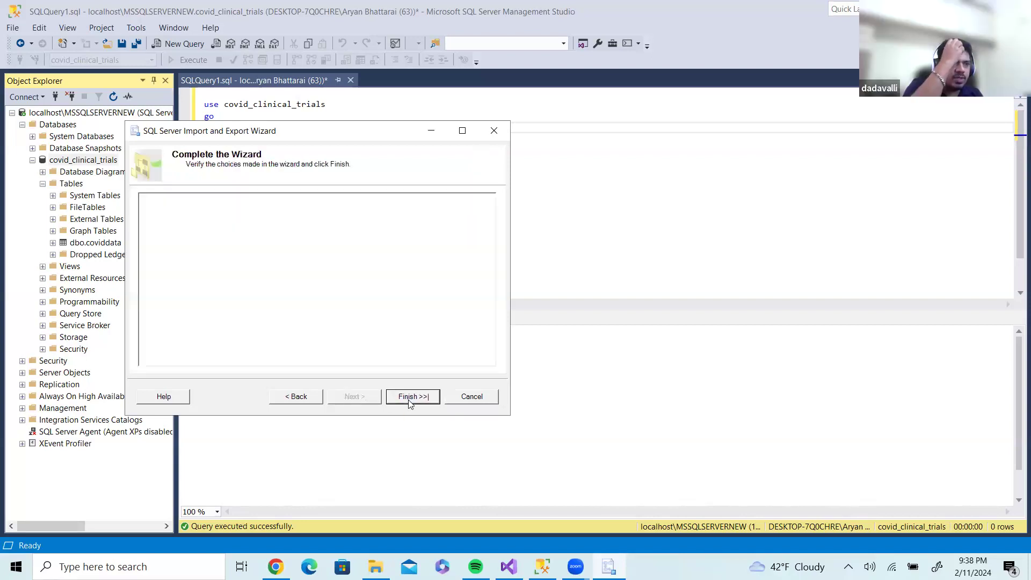
pyautogui.click(409, 400)
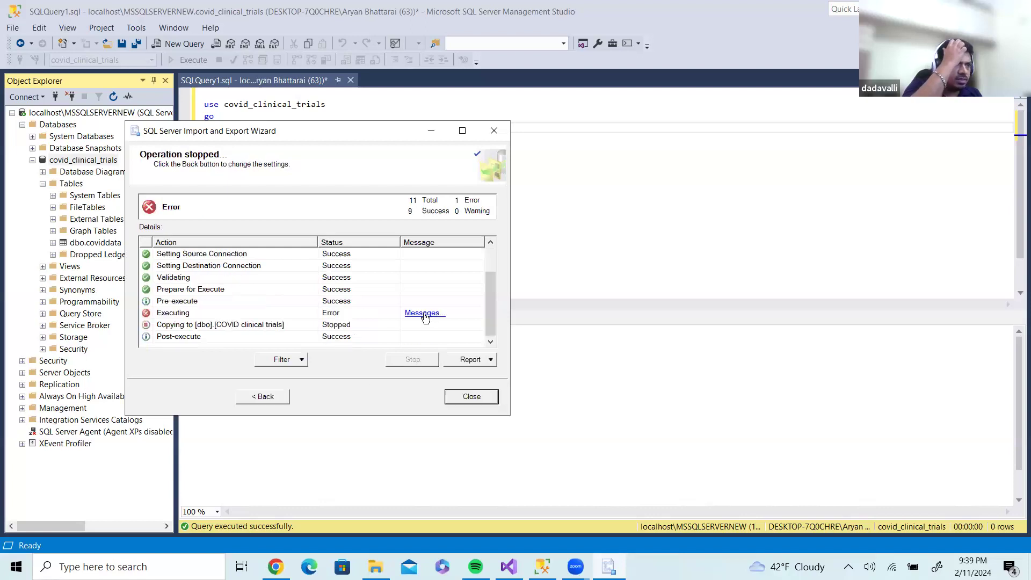
# Step: Read through the messages reported for the import's Executing action, and close the report
pyautogui.click(334, 316)
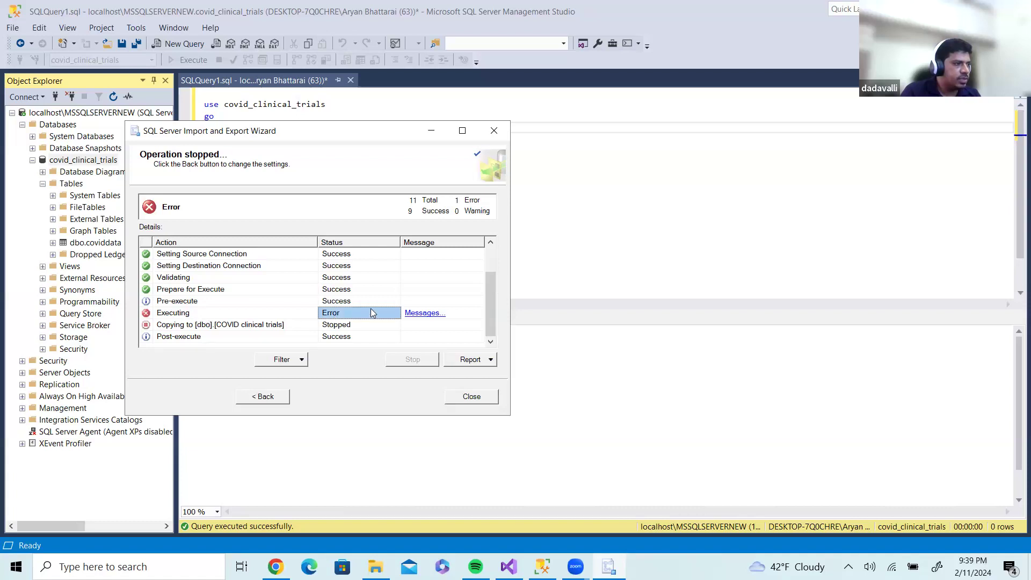
pyautogui.click(423, 313)
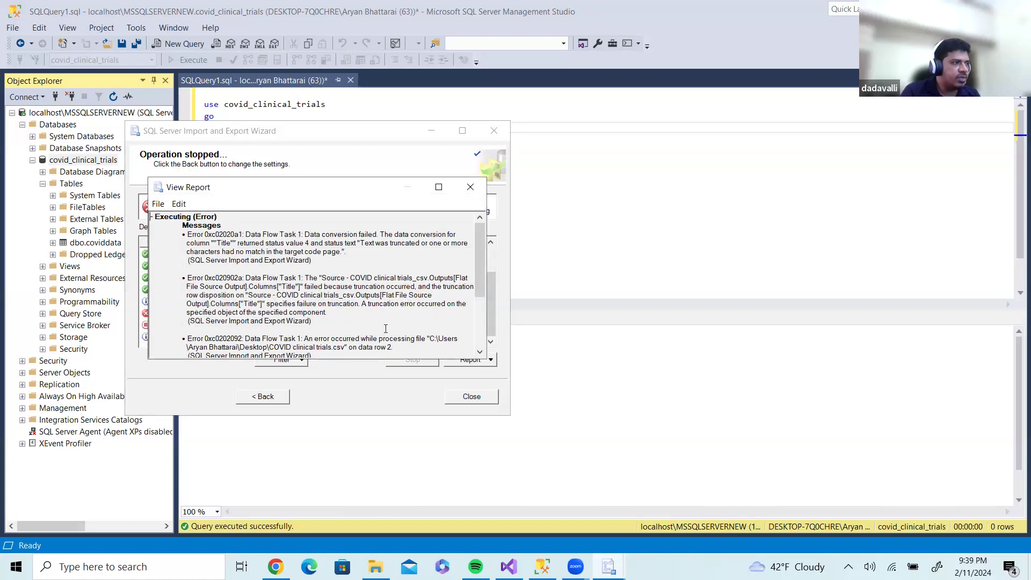
pyautogui.click(479, 352)
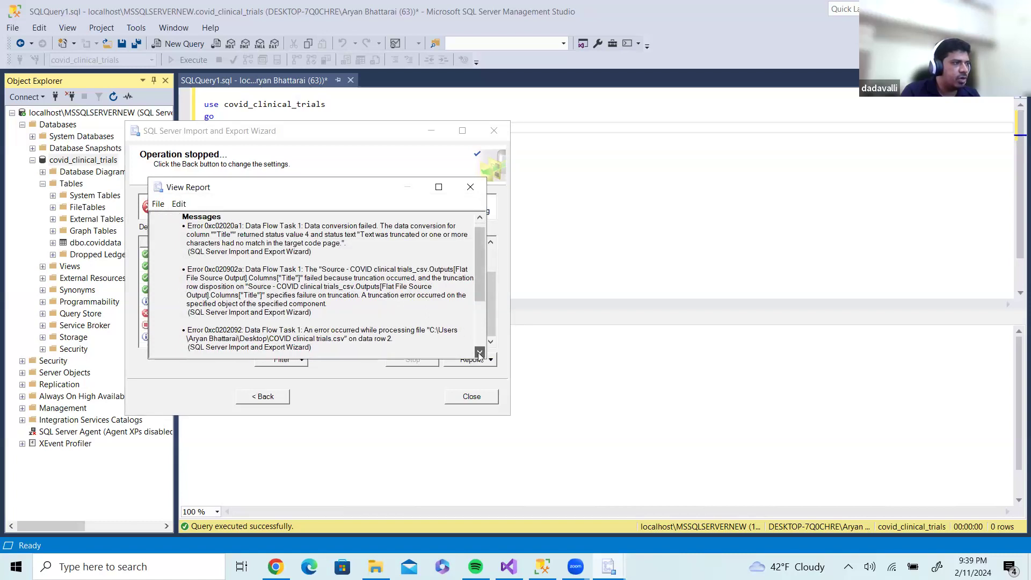
pyautogui.click(480, 353)
pyautogui.click(479, 353)
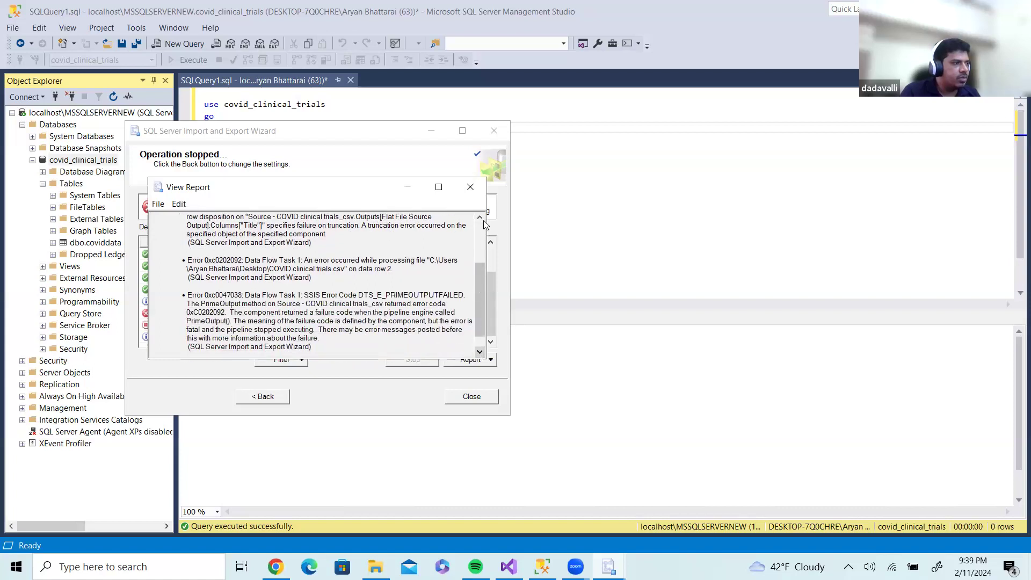
pyautogui.click(480, 217)
pyautogui.scroll(3, 480, 218)
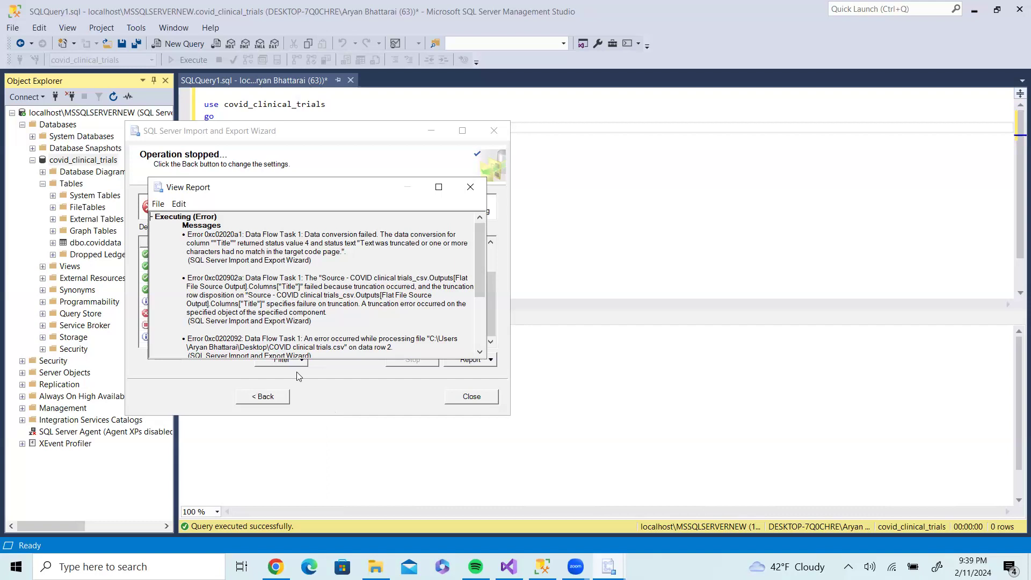
pyautogui.click(470, 187)
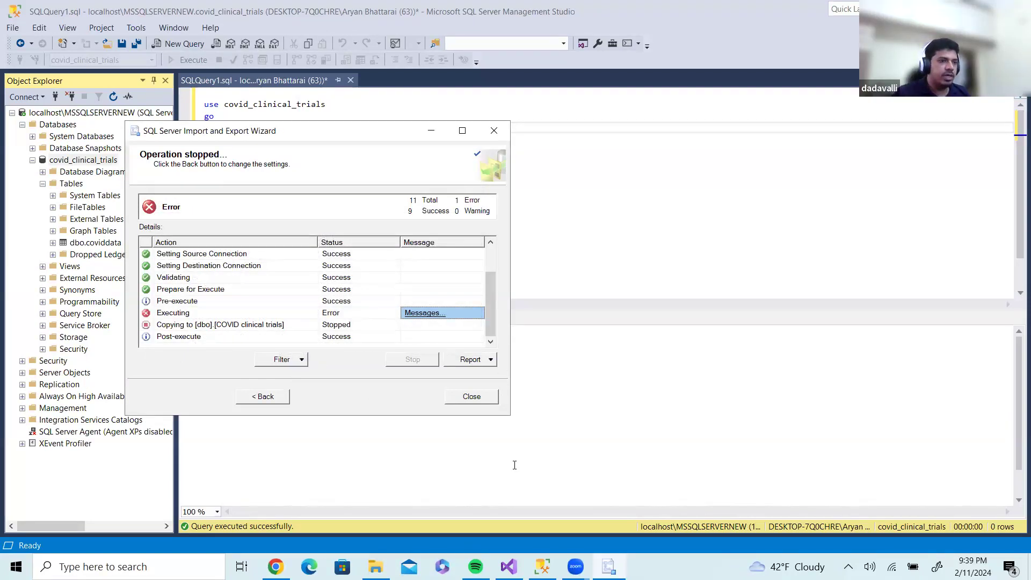
# Step: Switch to Visual Studio and start a new OLE DB connection in the package's connection managers, dismissing the provider message
pyautogui.moveTo(514, 561)
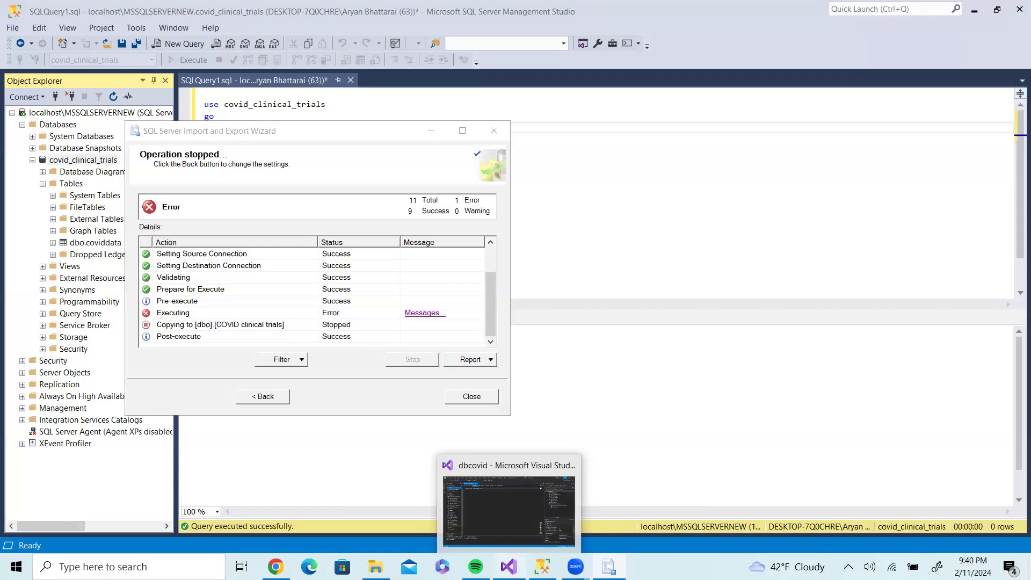
pyautogui.click(508, 508)
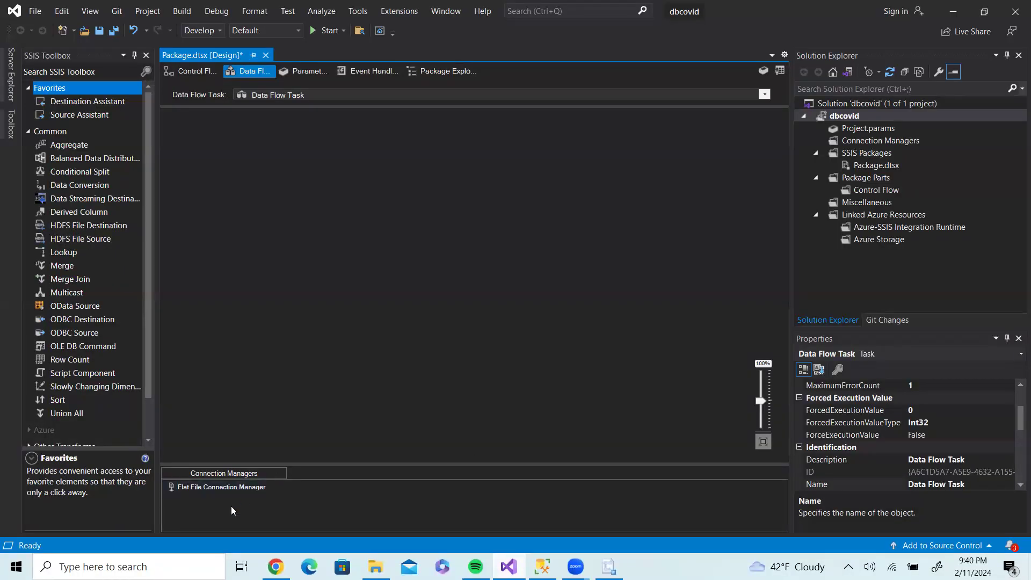
pyautogui.rightClick(278, 505)
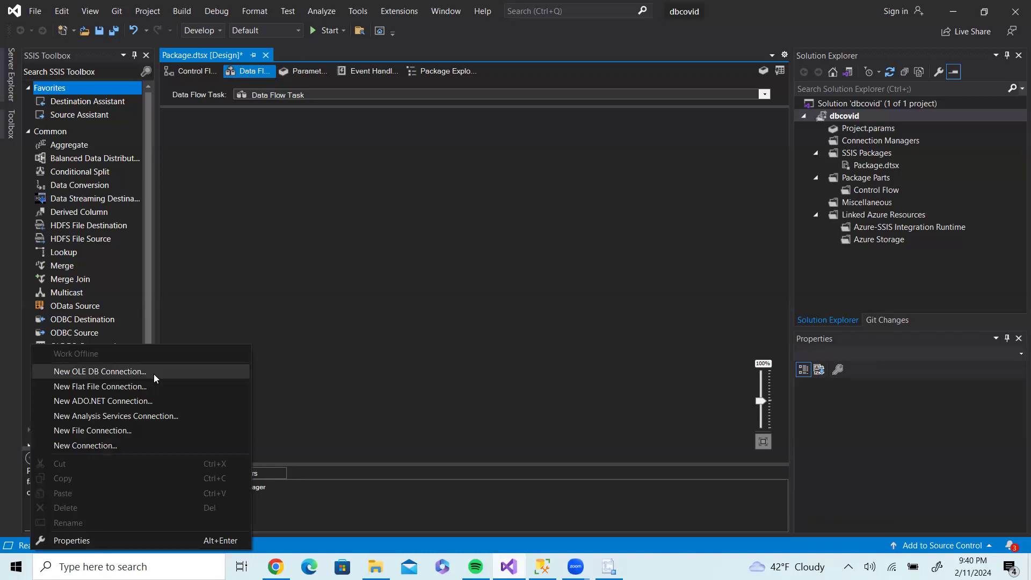
pyautogui.click(153, 374)
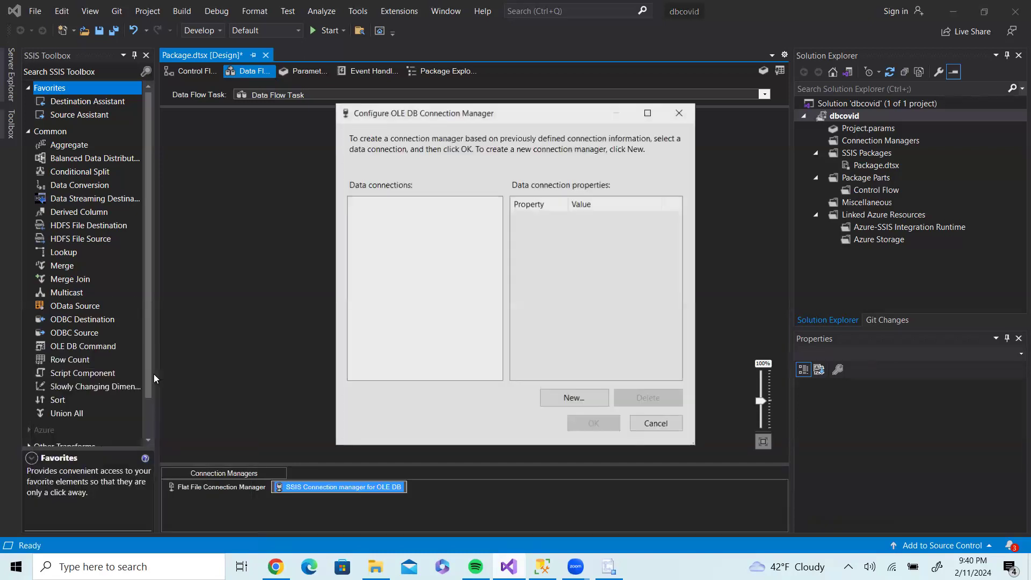
pyautogui.click(574, 400)
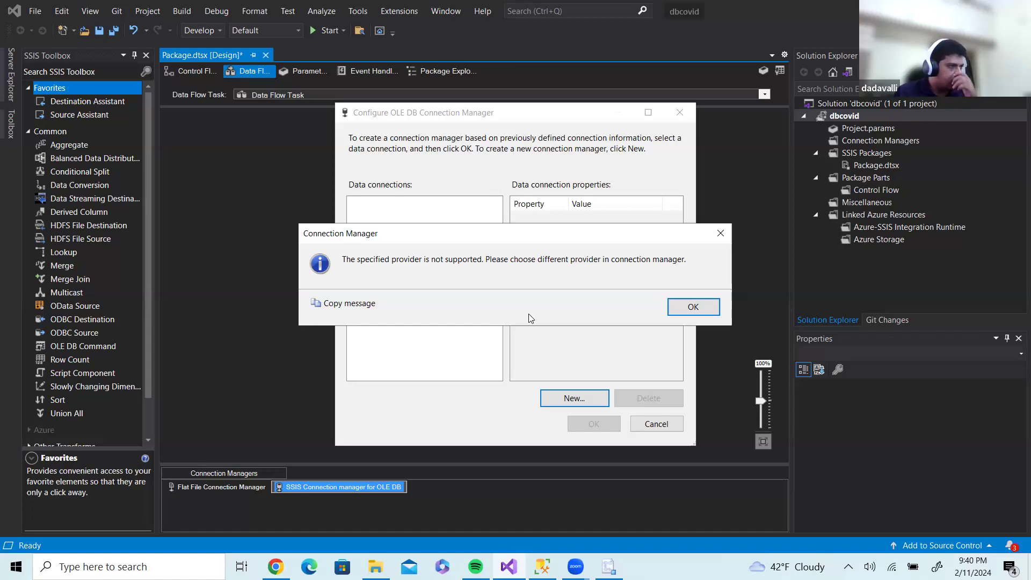
pyautogui.click(693, 309)
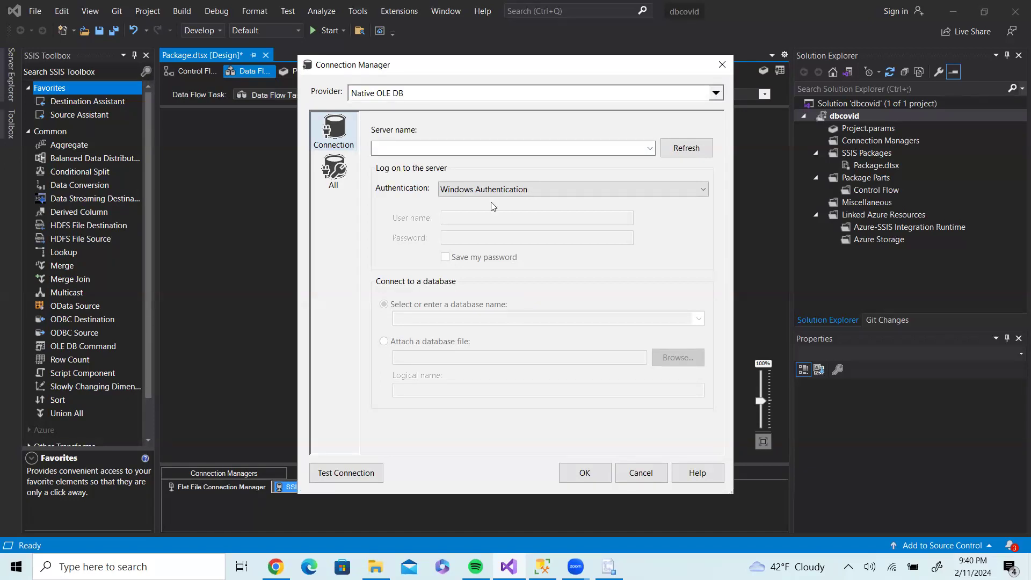
# Step: Set the new connection's provider to Microsoft OLE DB Provider for SQL Server
pyautogui.click(716, 94)
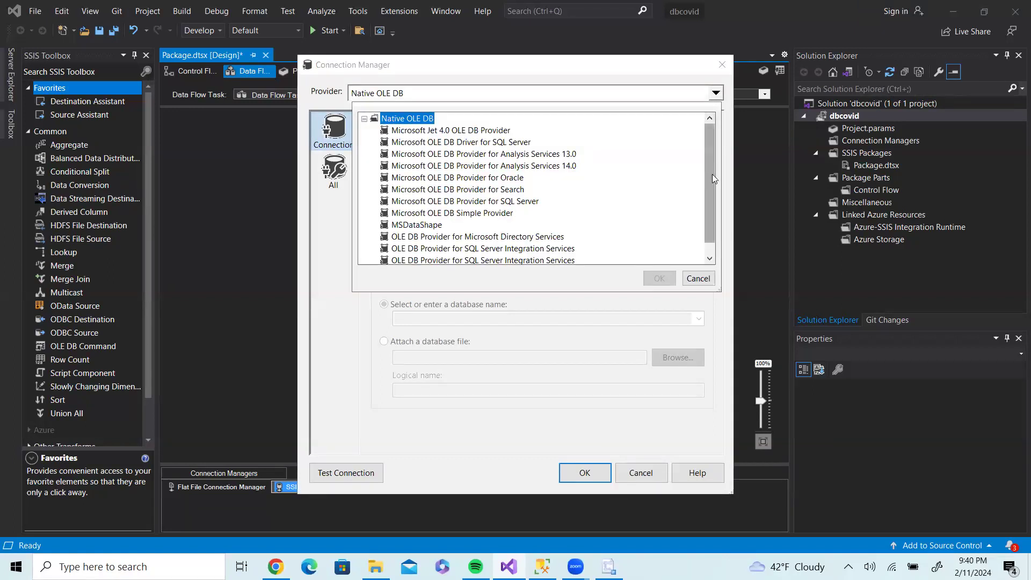
pyautogui.scroll(-1, 714, 165)
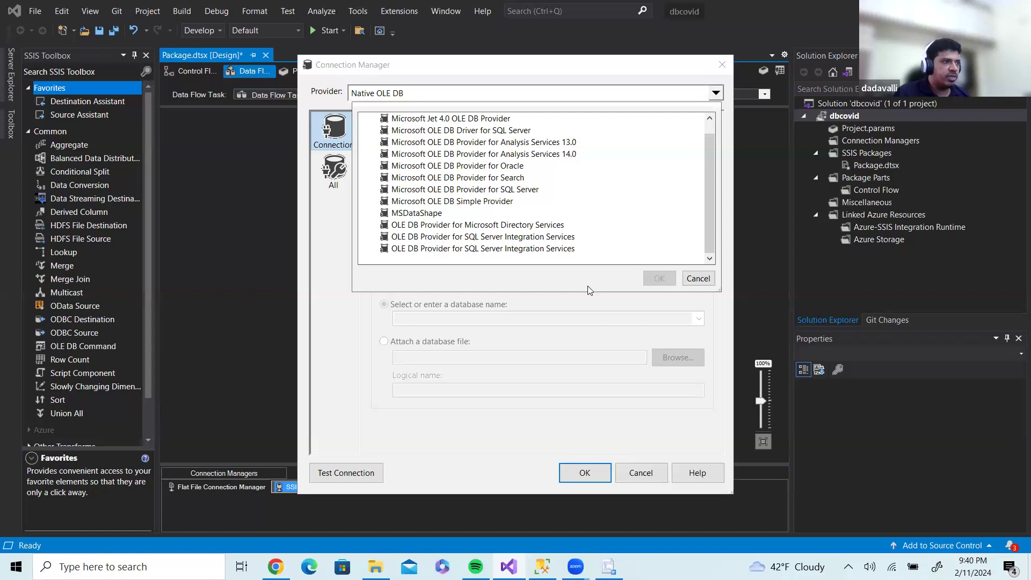
pyautogui.click(529, 191)
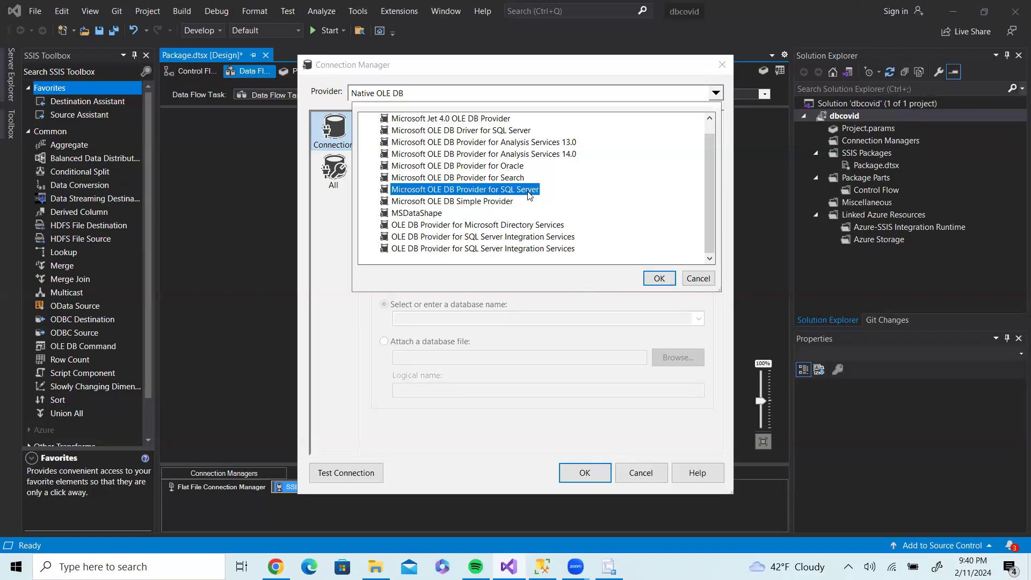
pyautogui.click(660, 279)
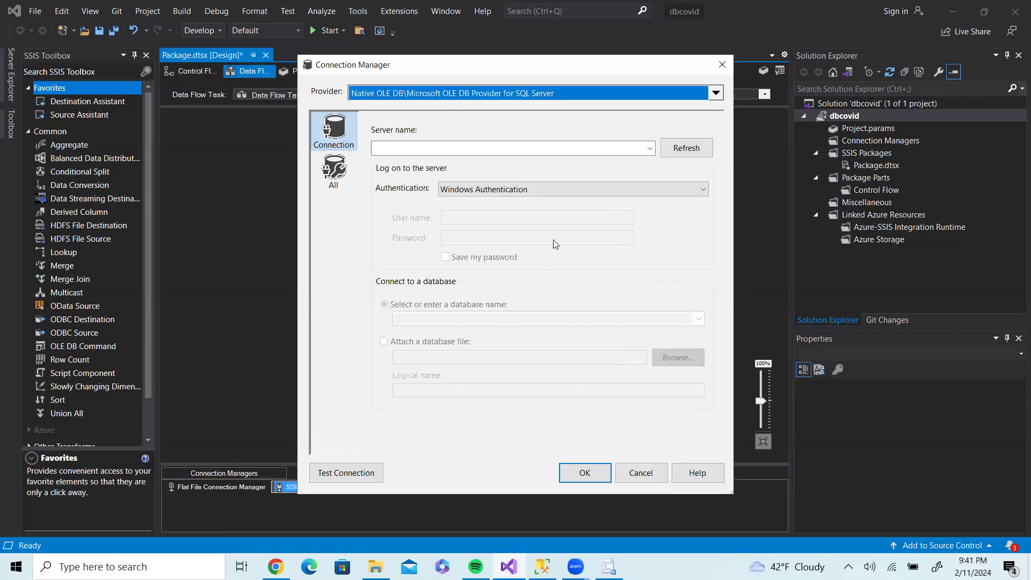
# Step: Set the connection's server to DESKTOP-7Q0CHRE and its database to covid_trials
pyautogui.click(651, 149)
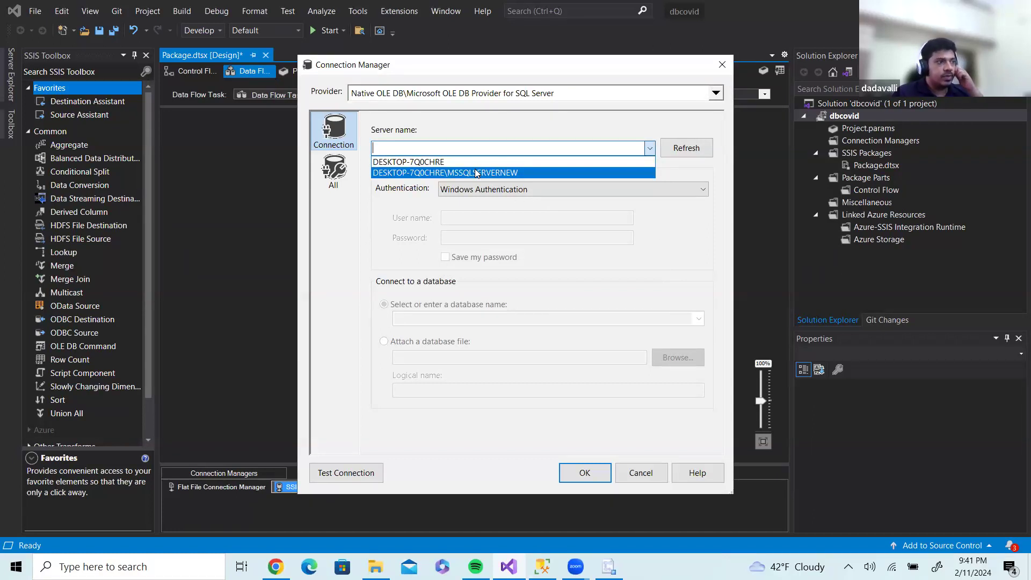
pyautogui.click(476, 173)
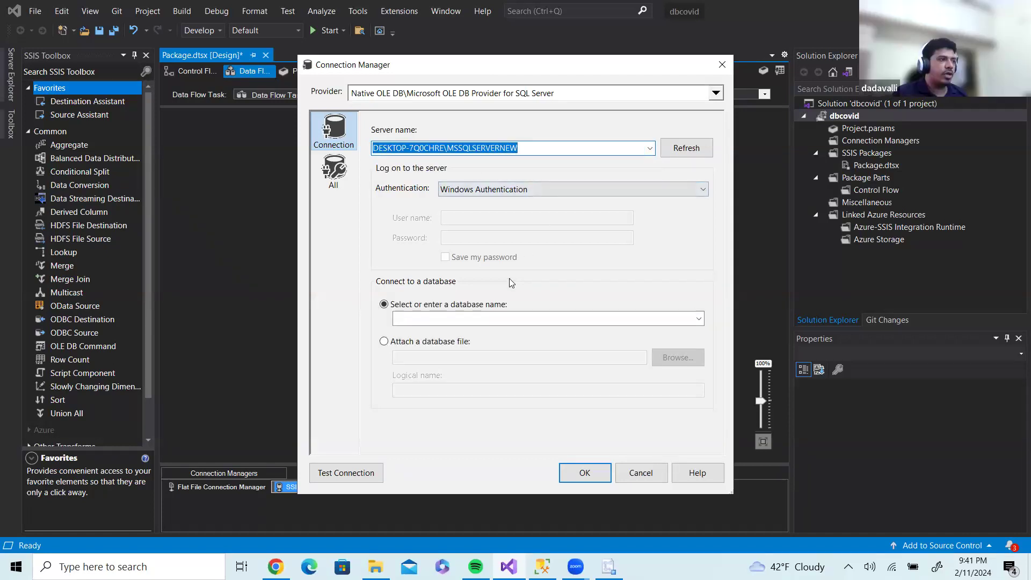
pyautogui.click(649, 150)
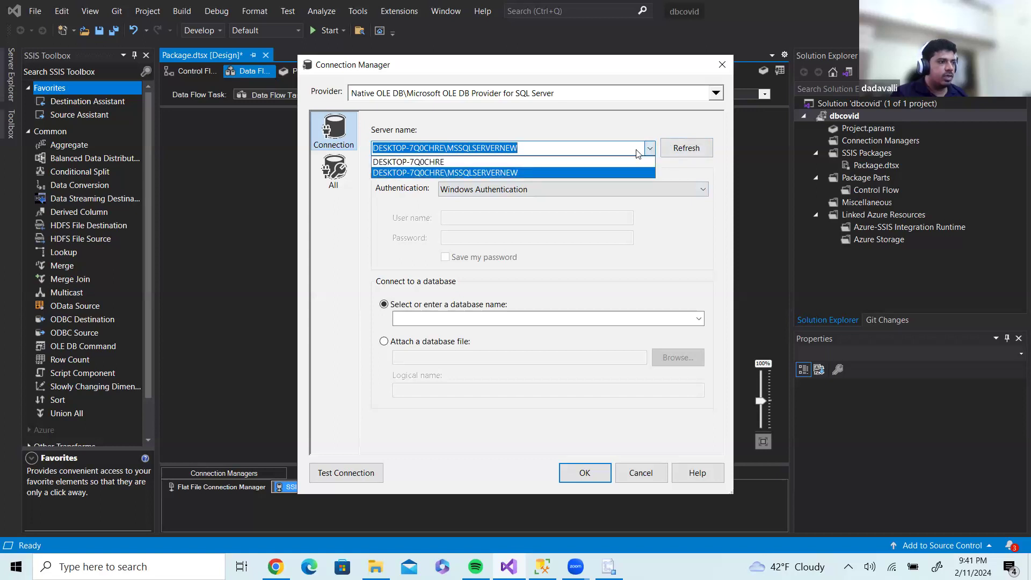
pyautogui.click(557, 164)
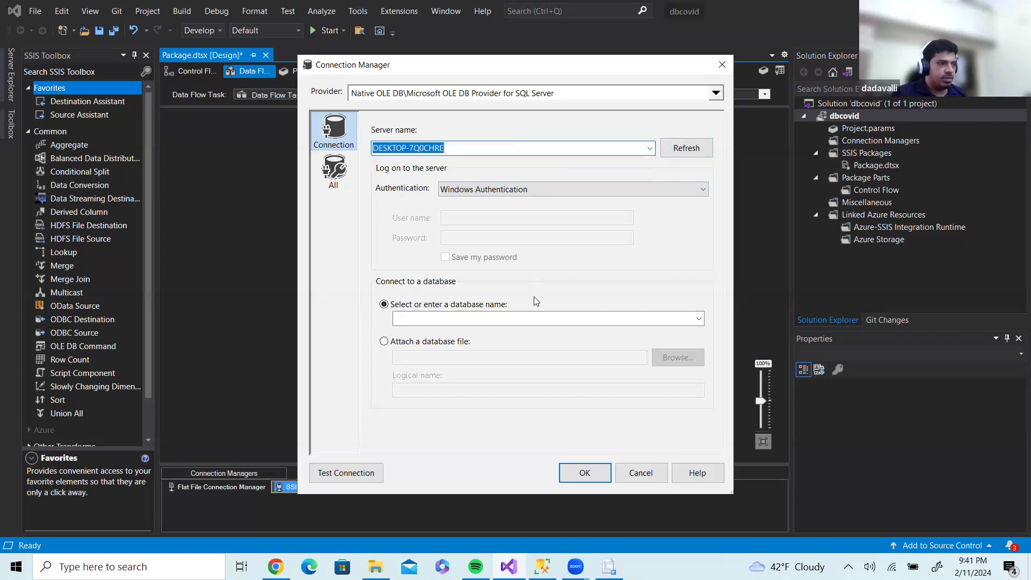
pyautogui.click(699, 319)
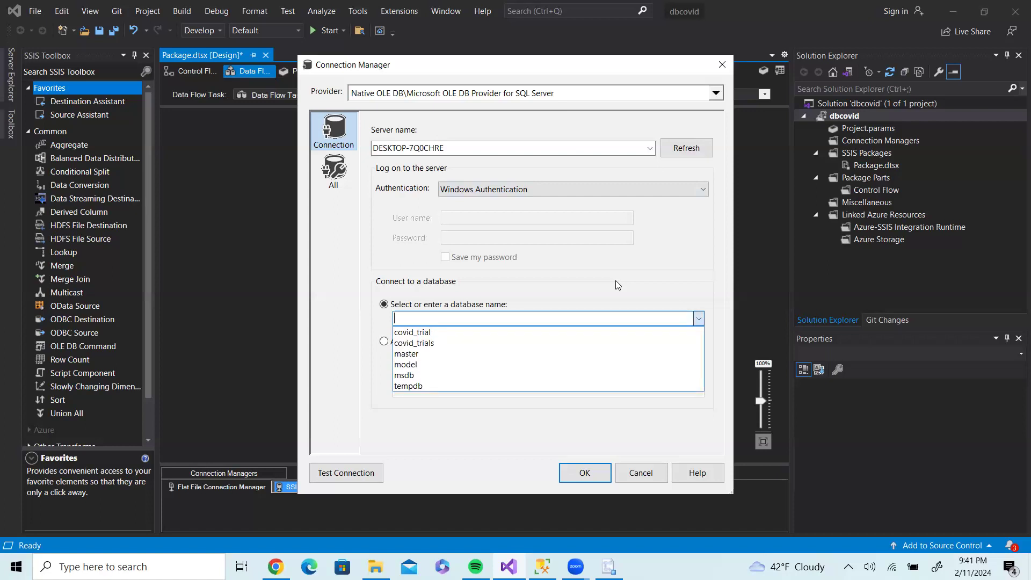
pyautogui.click(500, 344)
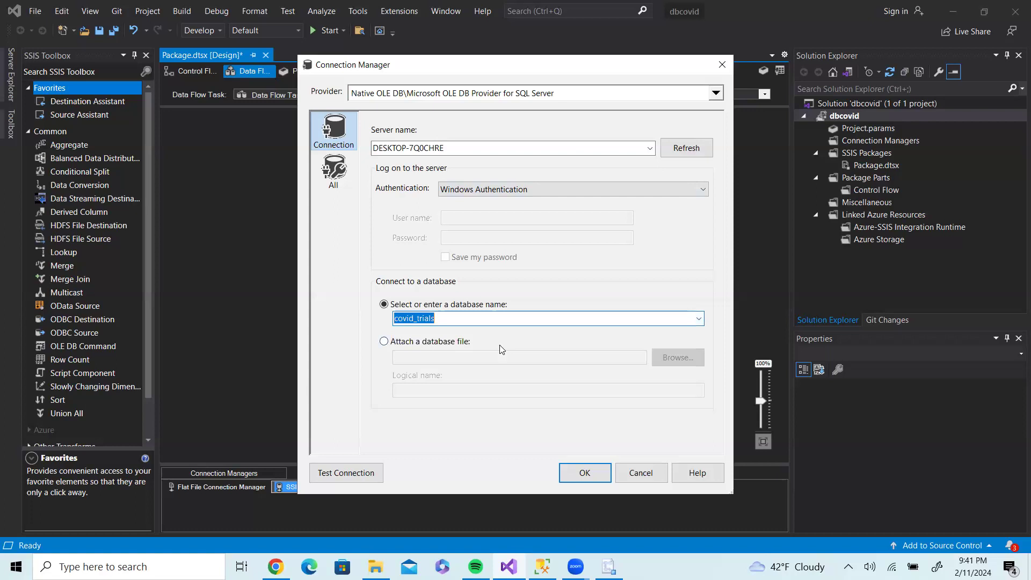